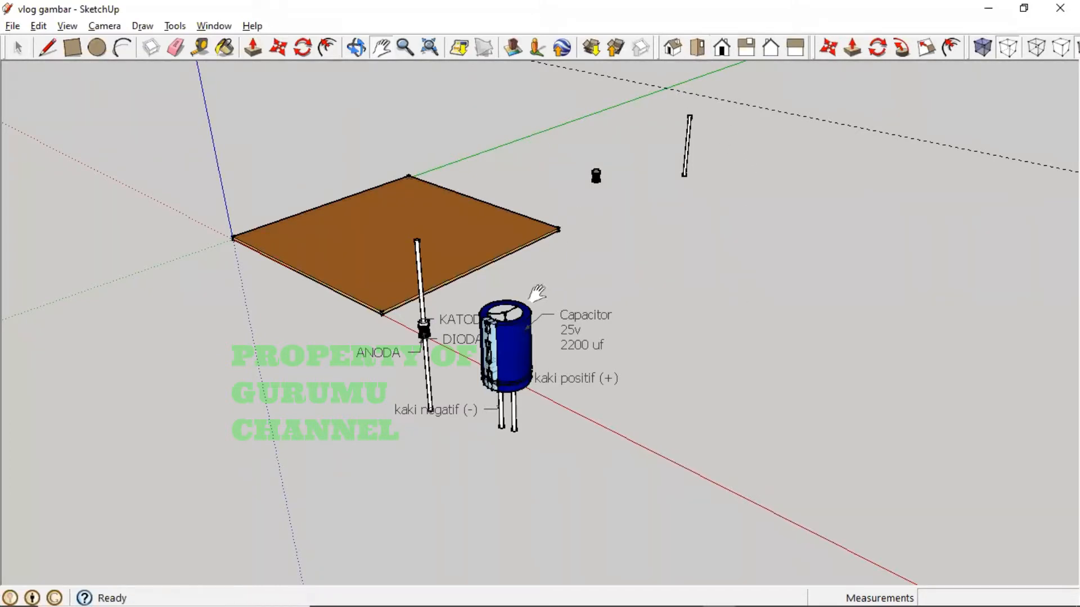
- Select the board, diode and capacitor in turn, clear the selection, and switch to Top view
{"action": "left_click", "coordinate": [18, 47]}
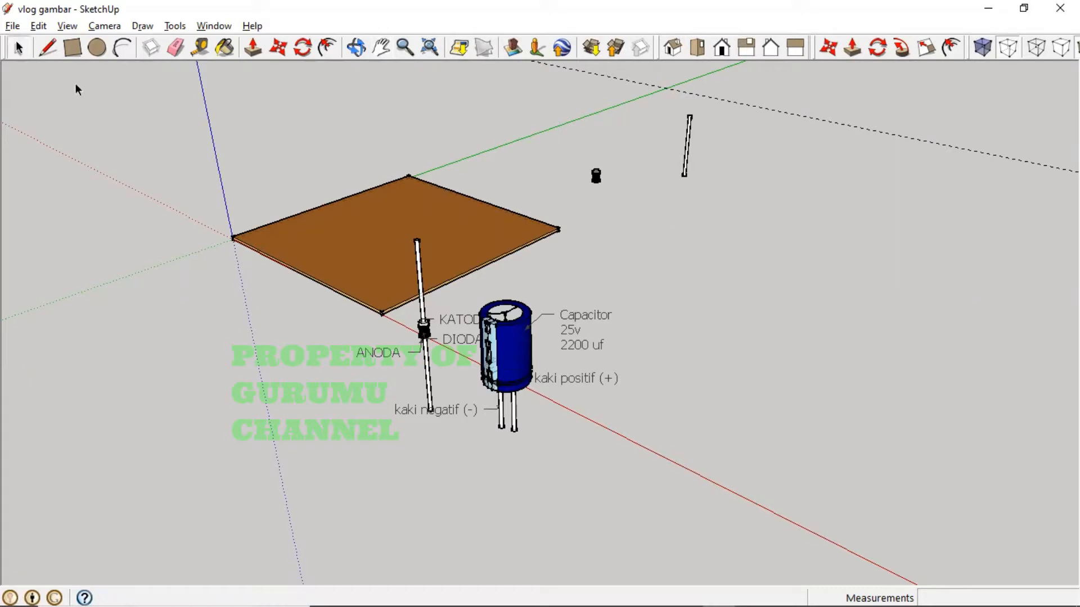
{"action": "left_click", "coordinate": [324, 276]}
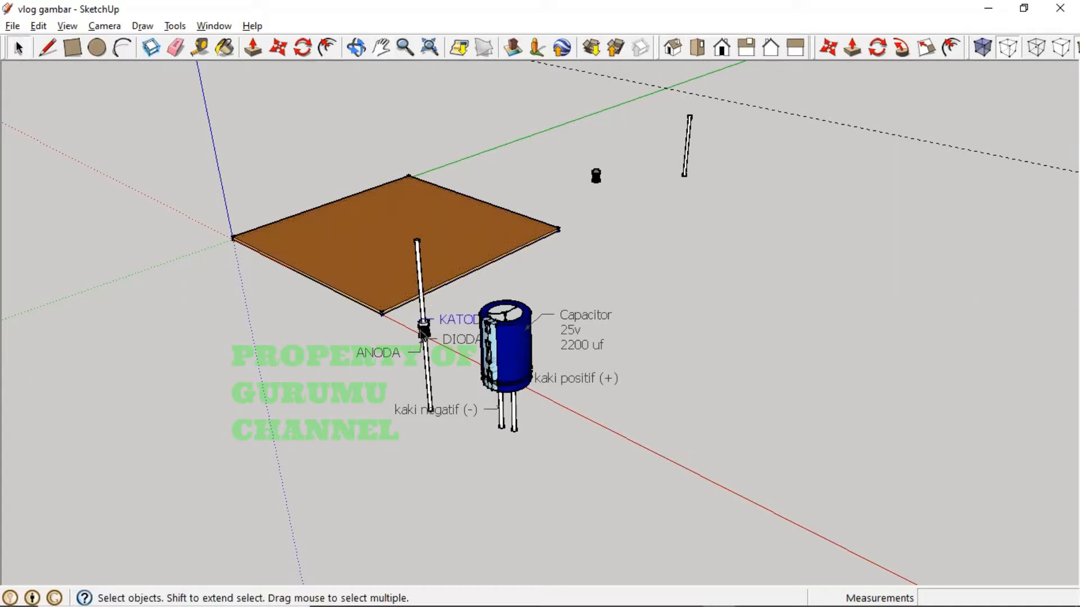
{"action": "left_click", "coordinate": [430, 388]}
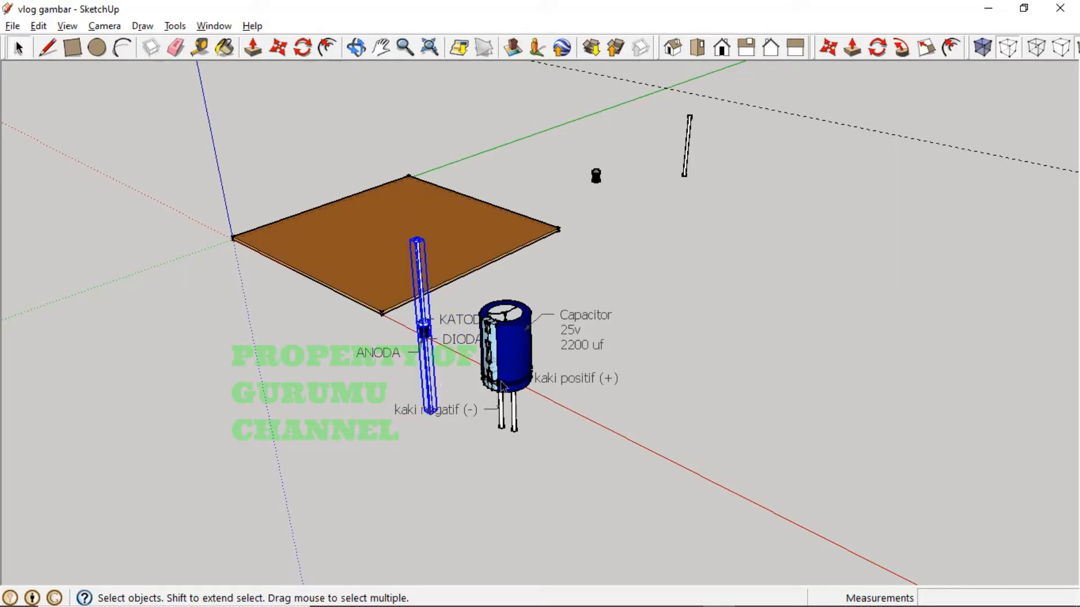
{"action": "left_click", "coordinate": [501, 382]}
{"action": "left_click", "coordinate": [711, 430]}
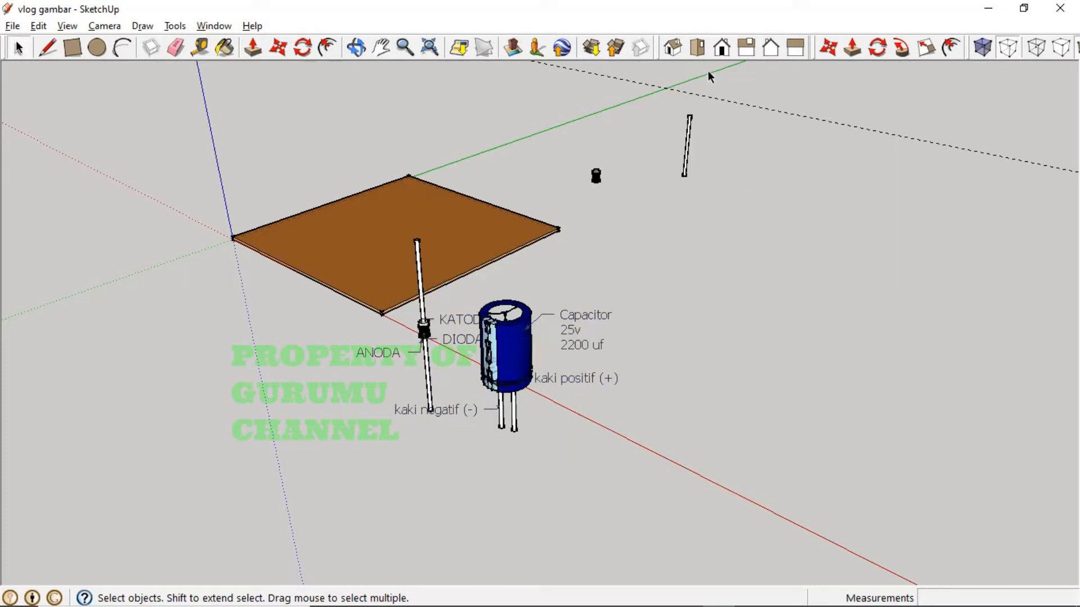
{"action": "left_click", "coordinate": [697, 48]}
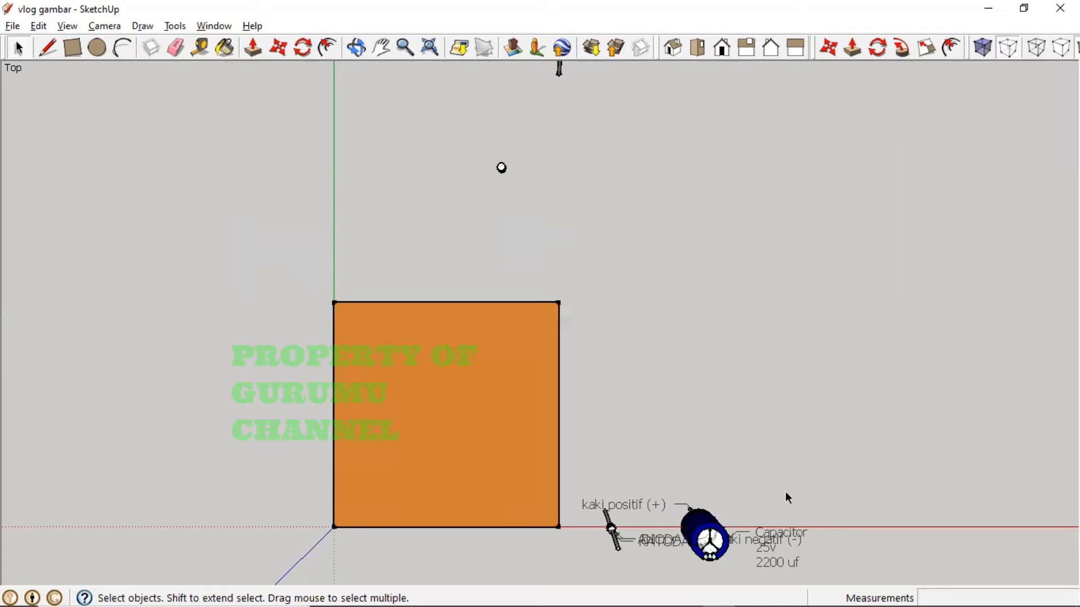
- Pan and zoom the top view onto the empty red-axis area beside the capacitor legs
{"action": "key", "text": "h"}
{"action": "left_click_drag", "start_coordinate": [814, 518], "coordinate": [366, 296]}
{"action": "left_click_drag", "start_coordinate": [698, 410], "coordinate": [497, 346]}
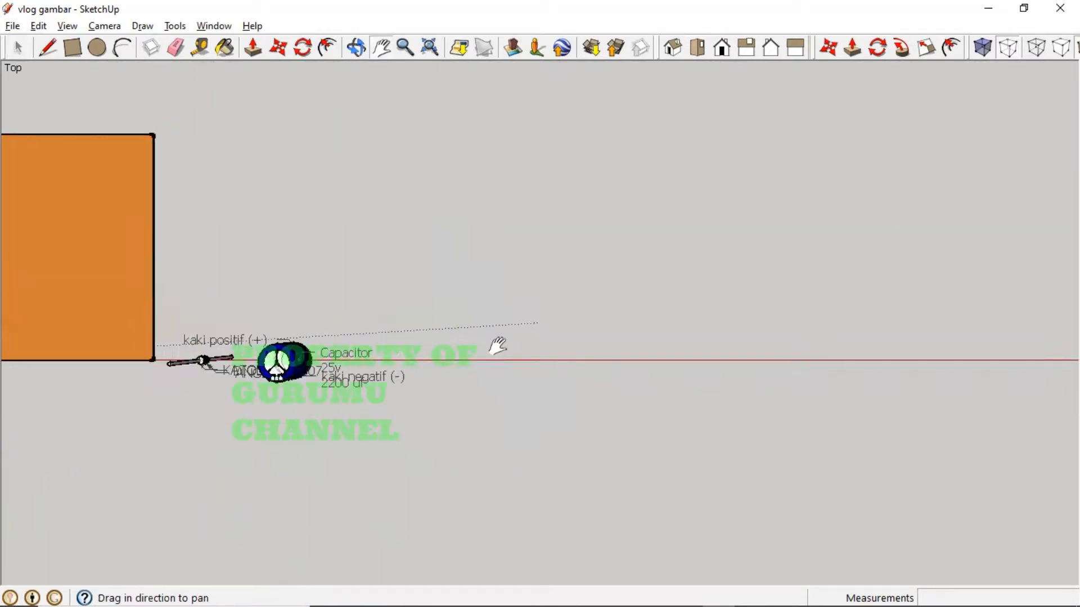
{"action": "left_click_drag", "start_coordinate": [609, 338], "coordinate": [542, 298]}
{"action": "left_click_drag", "start_coordinate": [456, 296], "coordinate": [586, 277]}
{"action": "scroll", "coordinate": [433, 299], "scroll_direction": "up", "scroll_amount": 2}
{"action": "scroll", "coordinate": [496, 307], "scroll_direction": "up", "scroll_amount": 2}
{"action": "left_click_drag", "start_coordinate": [460, 297], "coordinate": [560, 278]}
{"action": "scroll", "coordinate": [503, 304], "scroll_direction": "up", "scroll_amount": 2}
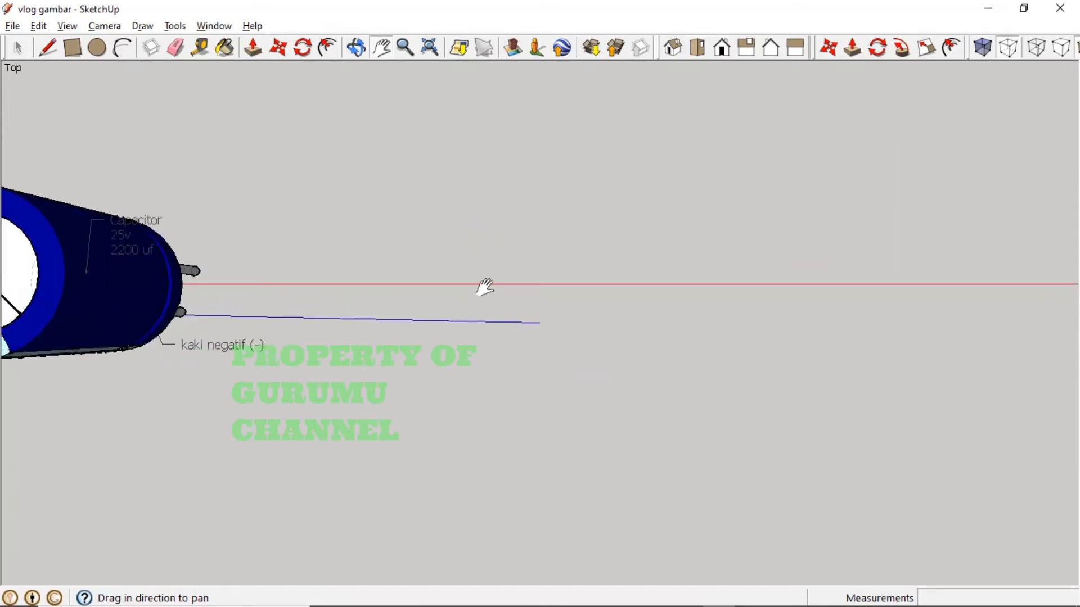
{"action": "scroll", "coordinate": [485, 287], "scroll_direction": "up", "scroll_amount": 1}
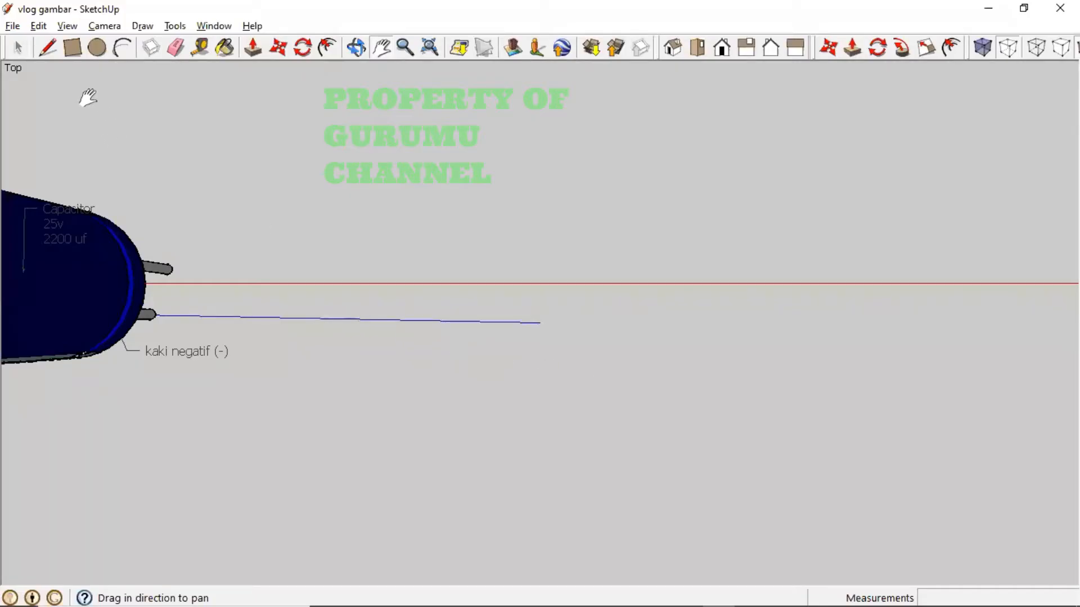
{"action": "left_click", "coordinate": [48, 48]}
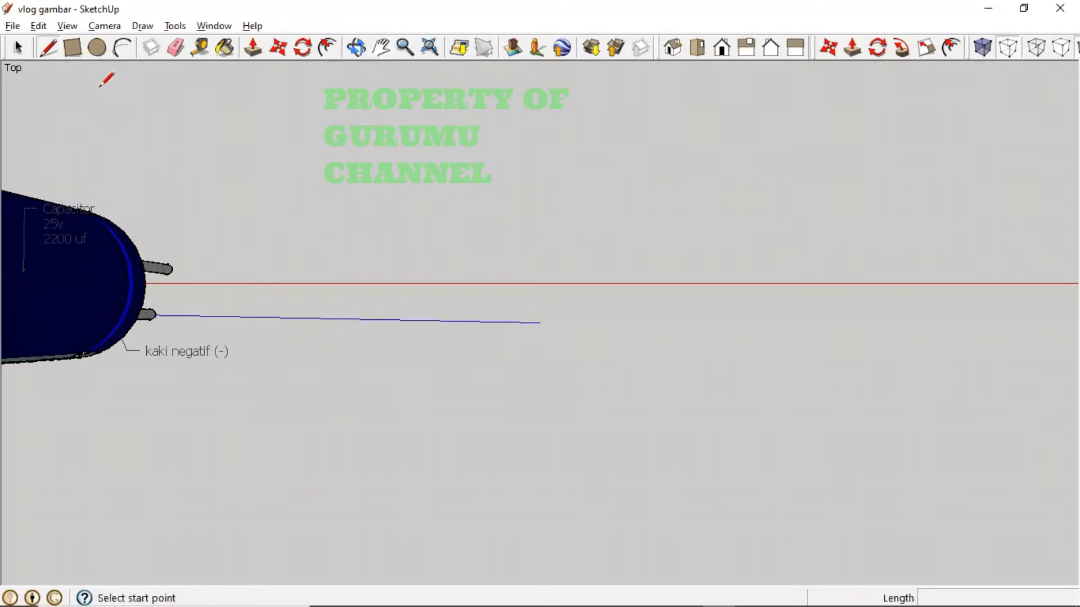
- Draw a 6.4 mm edge along the red axis beside the capacitor legs
{"action": "left_click", "coordinate": [435, 284]}
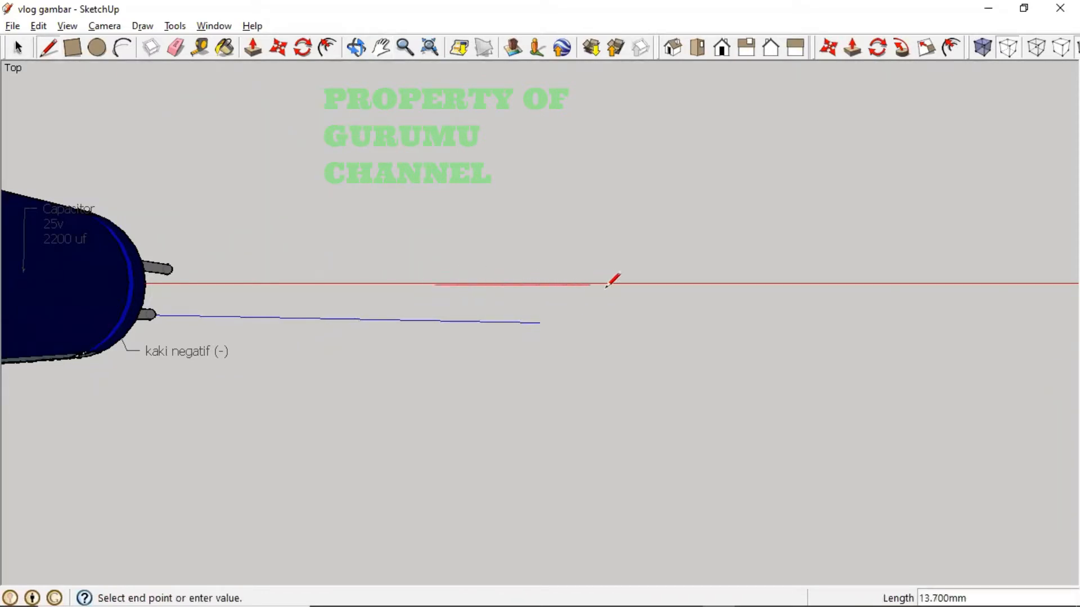
{"action": "key", "text": "Escape"}
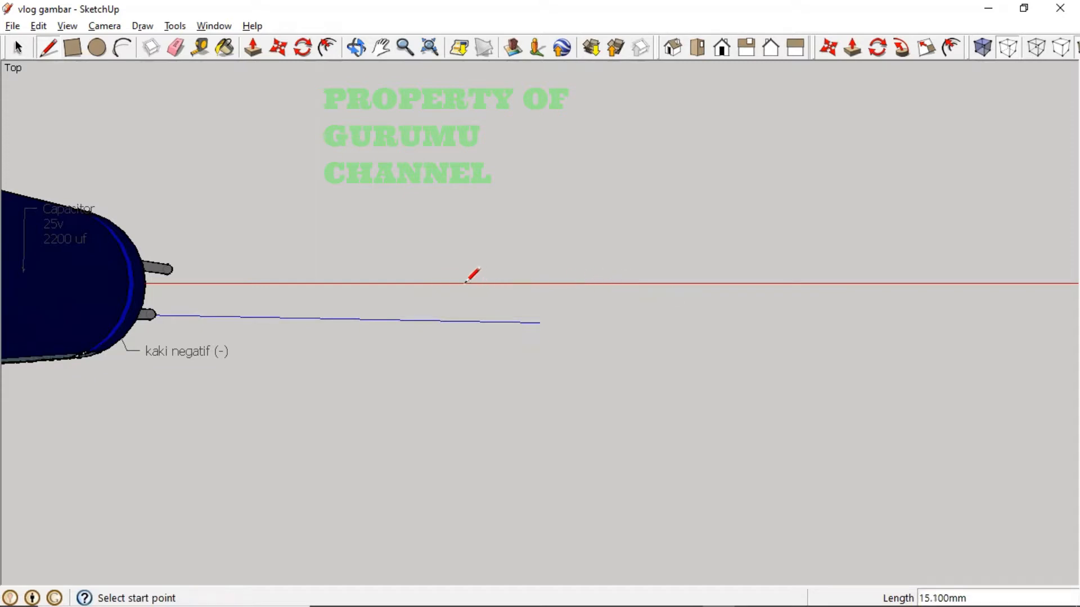
{"action": "left_click", "coordinate": [465, 283]}
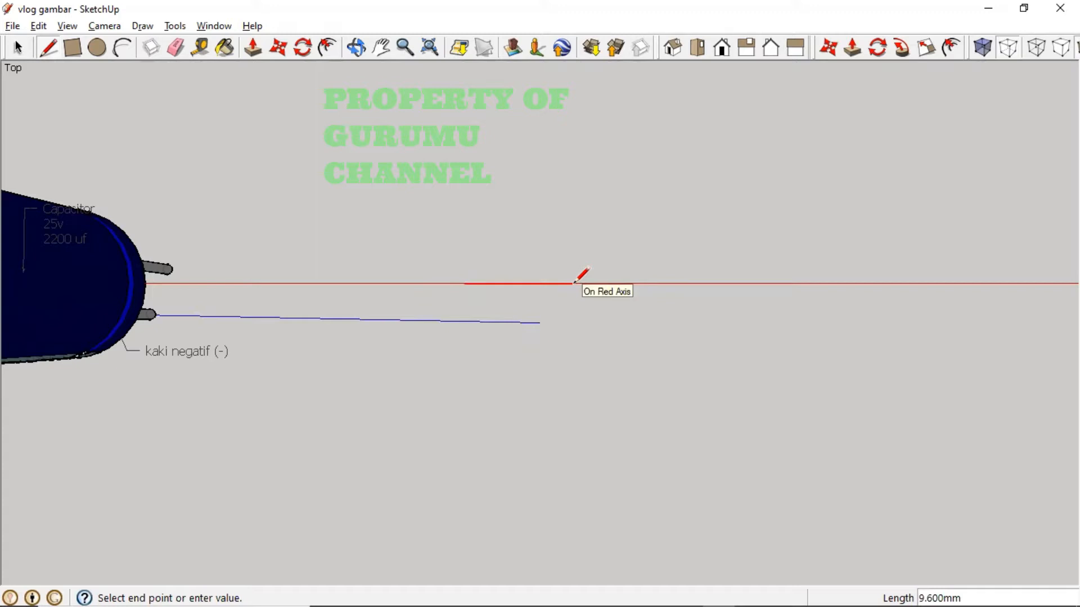
{"action": "type", "text": "6.4"}
{"action": "key", "text": "Return"}
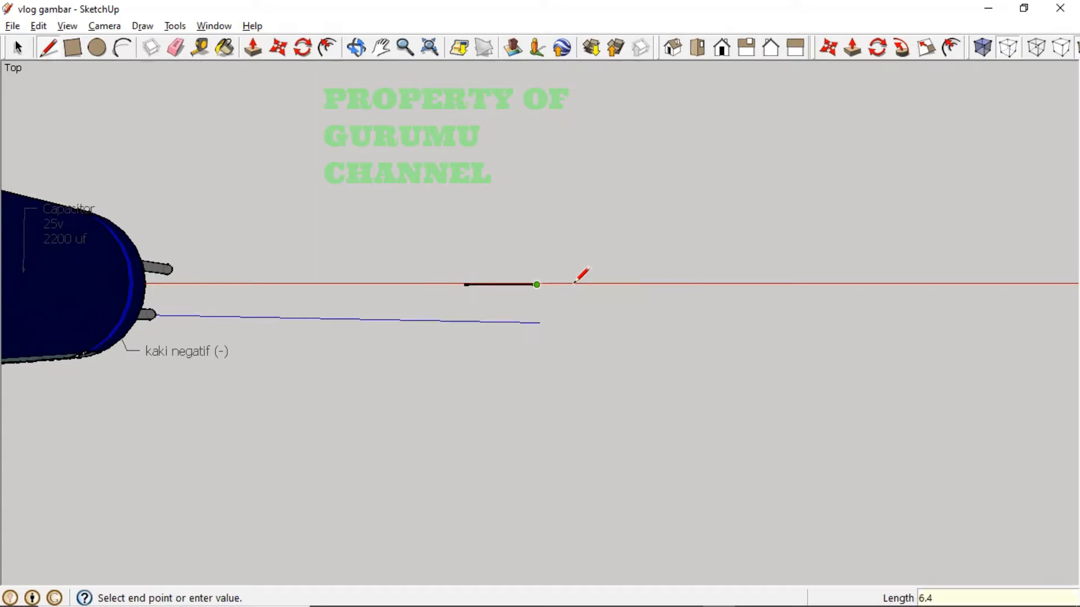
{"action": "scroll", "coordinate": [510, 253], "scroll_direction": "up", "scroll_amount": 3}
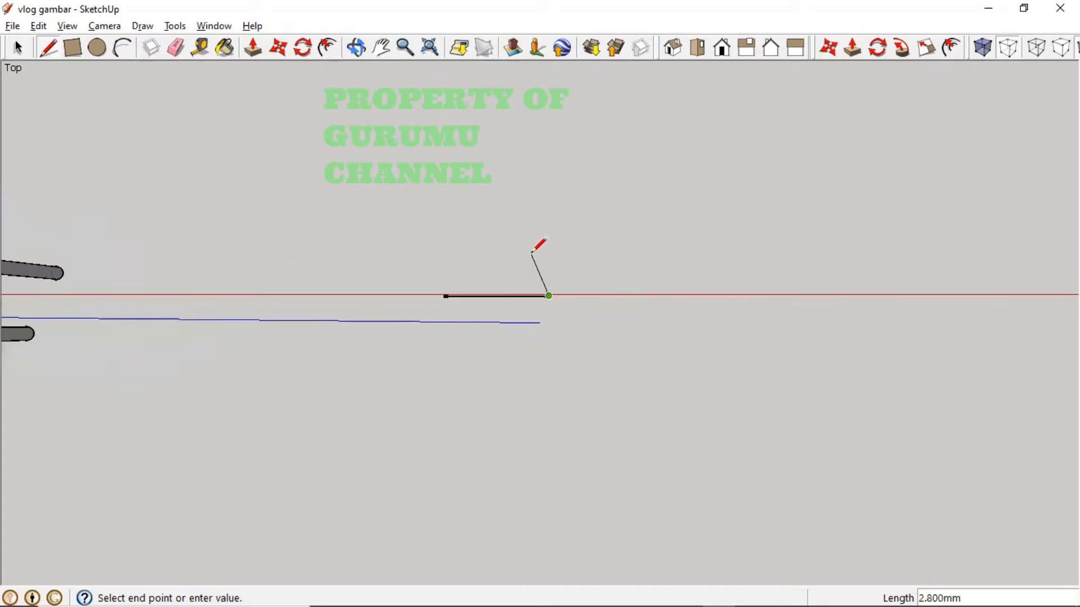
{"action": "key", "text": "Escape"}
- Measure the new edge with the Tape Measure to confirm it is 6.4 mm long
{"action": "left_click", "coordinate": [200, 47]}
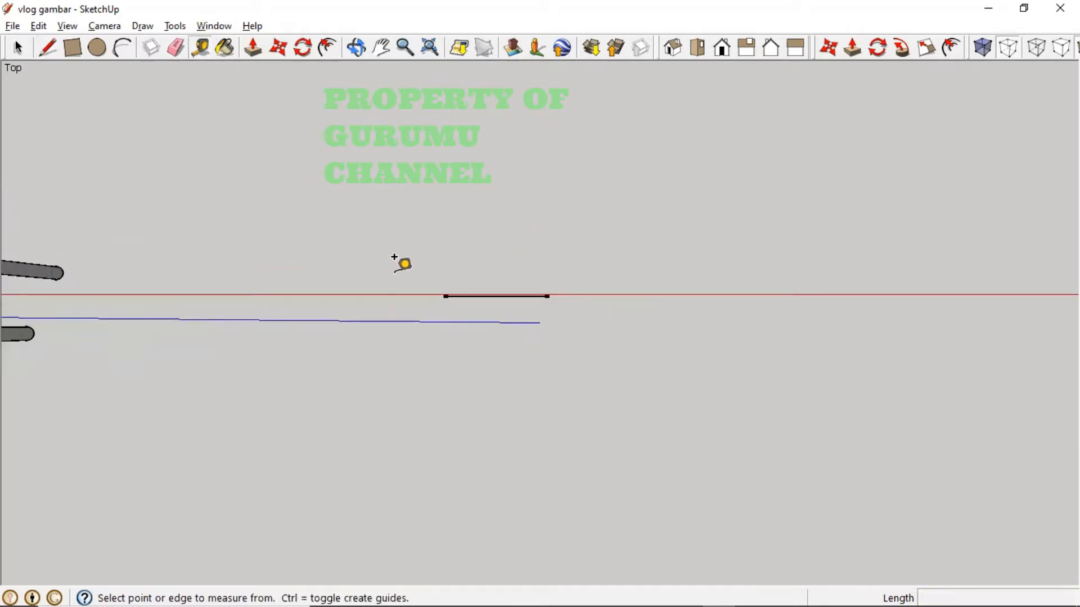
{"action": "left_click", "coordinate": [444, 294]}
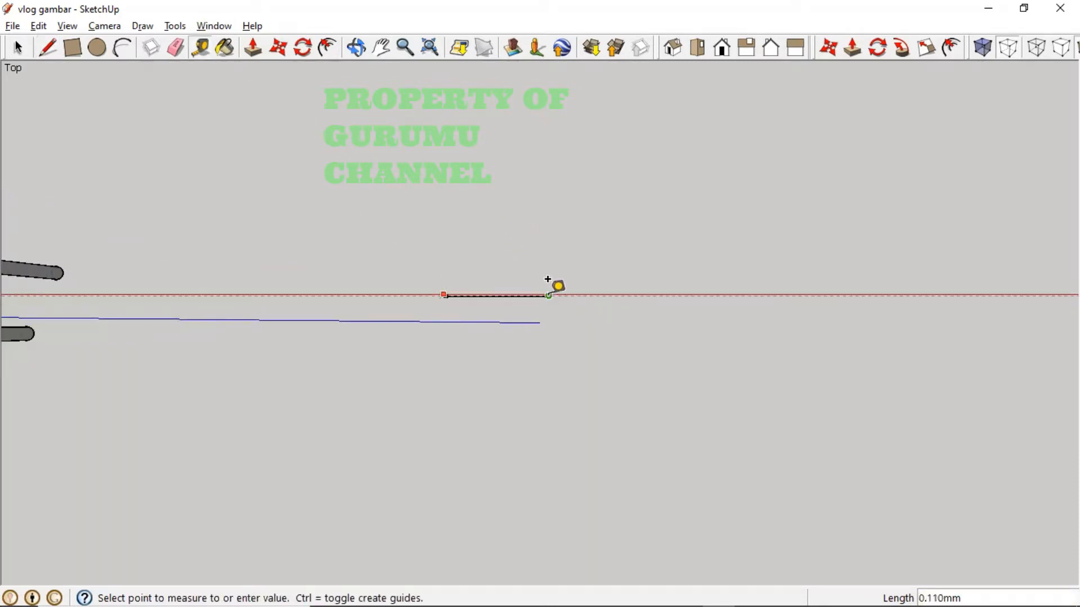
{"action": "left_click", "coordinate": [441, 234]}
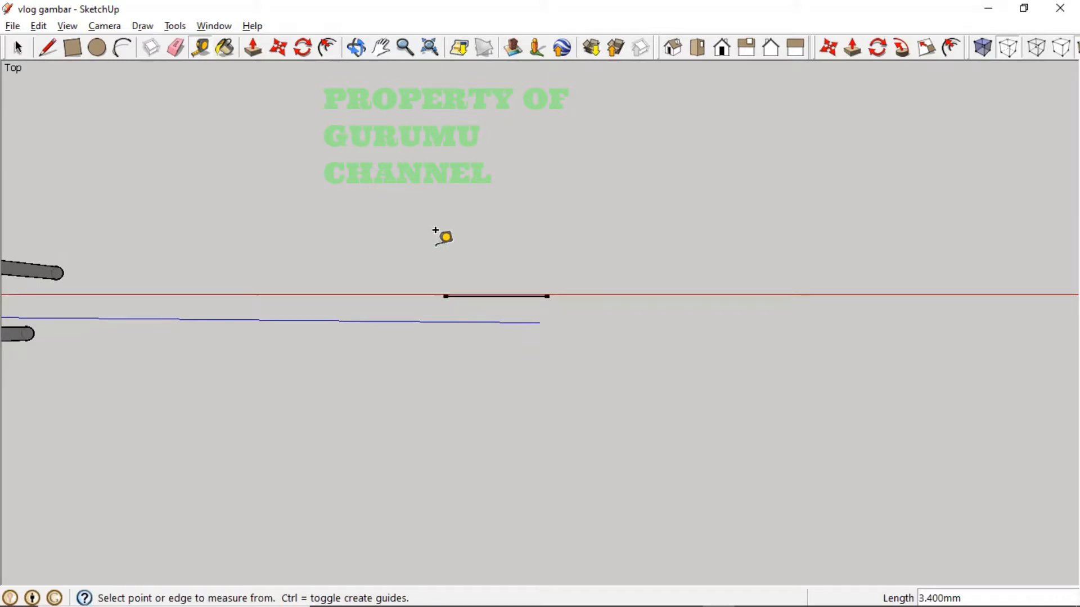
{"action": "left_click", "coordinate": [444, 296]}
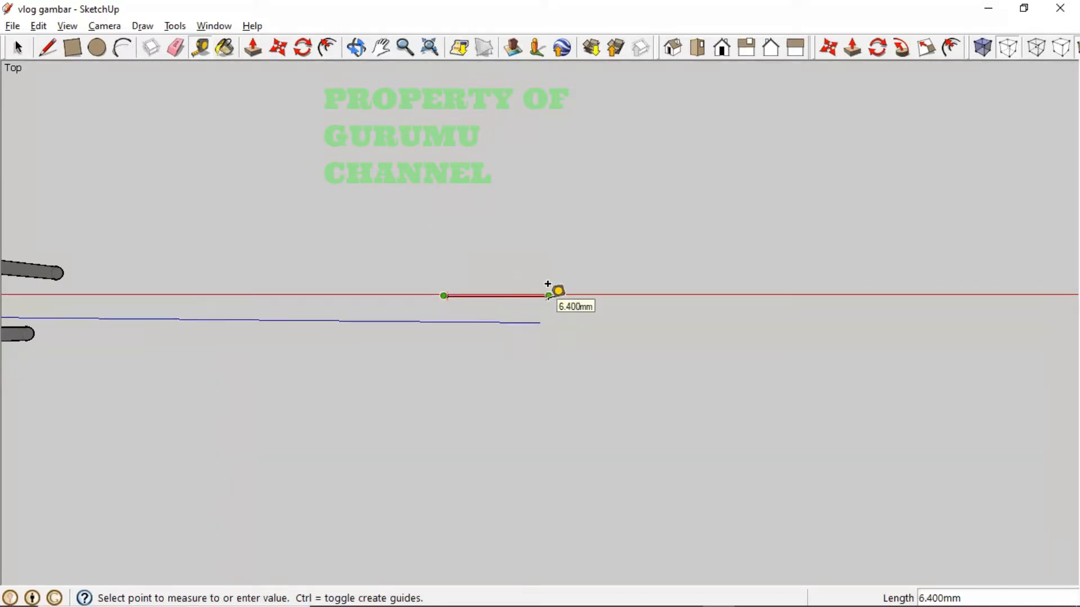
{"action": "left_click", "coordinate": [548, 285]}
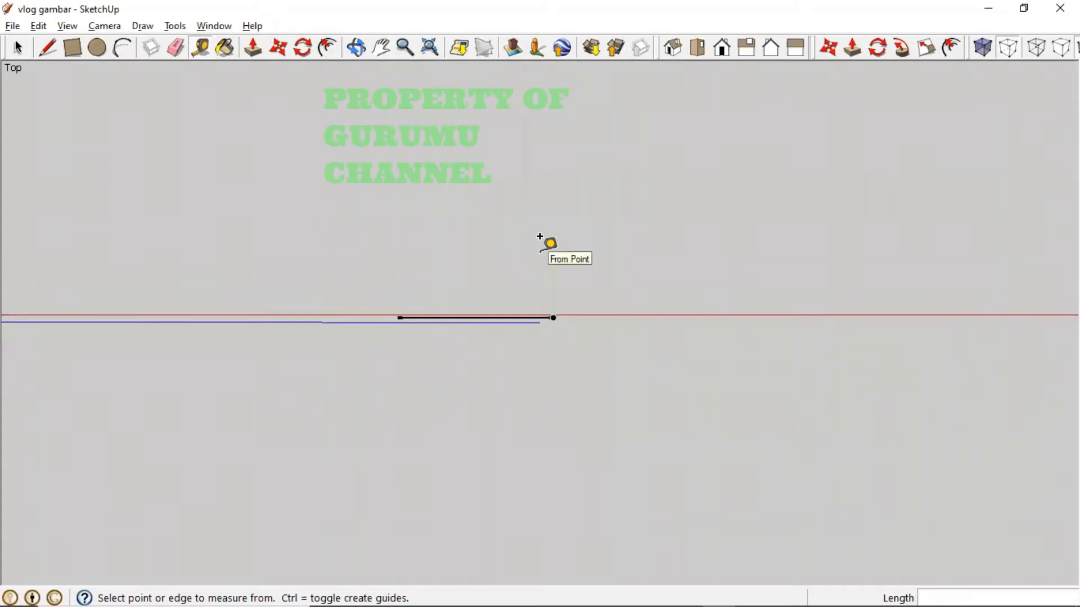
{"action": "left_click", "coordinate": [48, 48]}
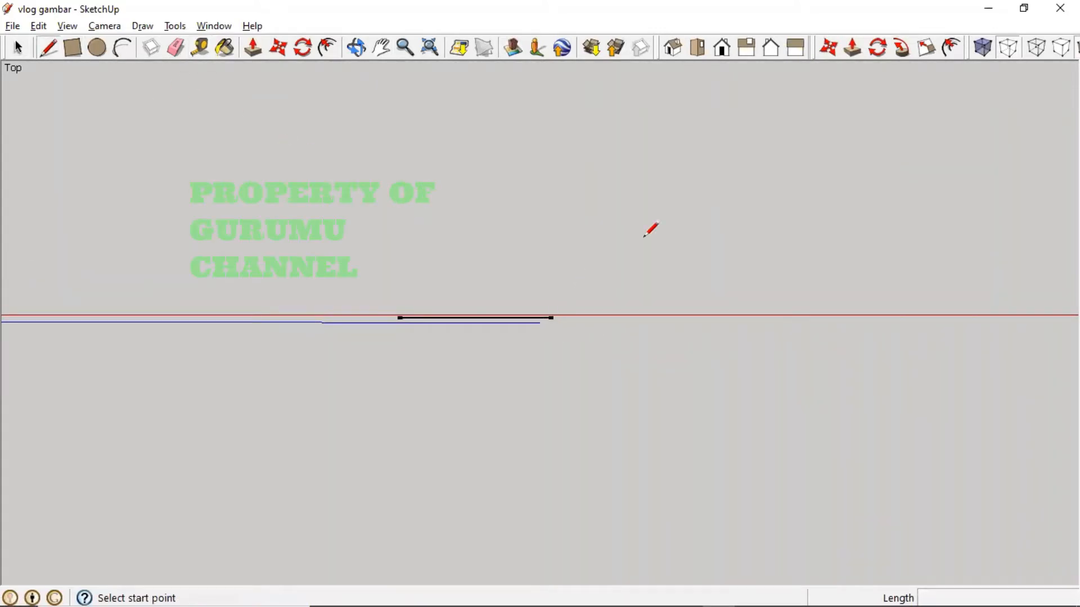
- Start an edge from the 6.4 mm line's right end and check the resistor dimension photo
{"action": "left_click", "coordinate": [554, 318]}
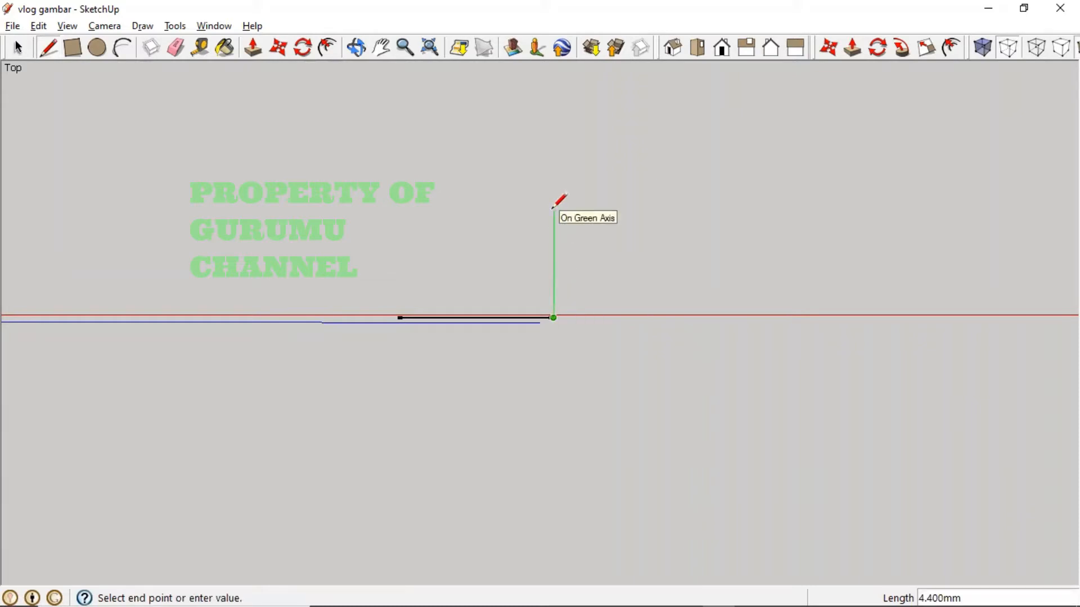
{"action": "key", "text": "alt+Tab"}
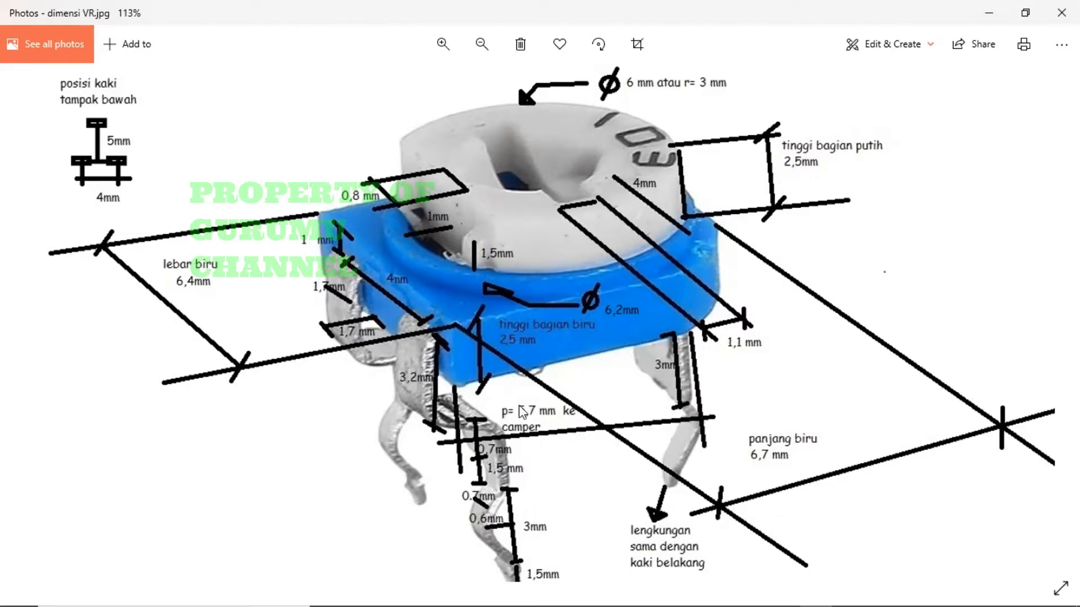
{"action": "key", "text": "alt+Tab"}
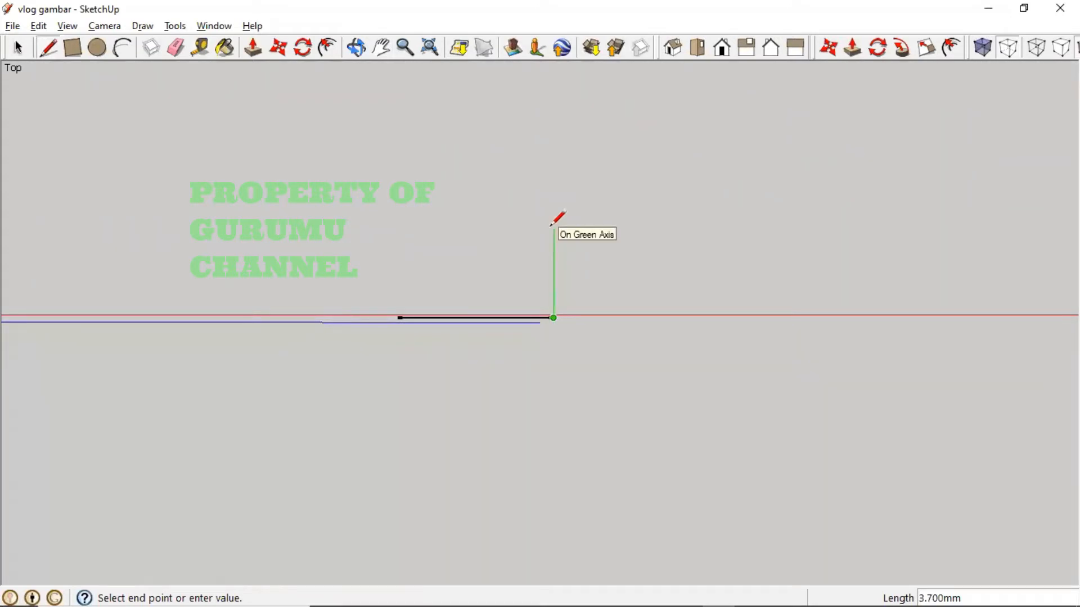
- Finish the vertical edge up the green axis at the typed length, then undo the stray top edge
{"action": "type", "text": "5"}
{"action": "key", "text": "Return"}
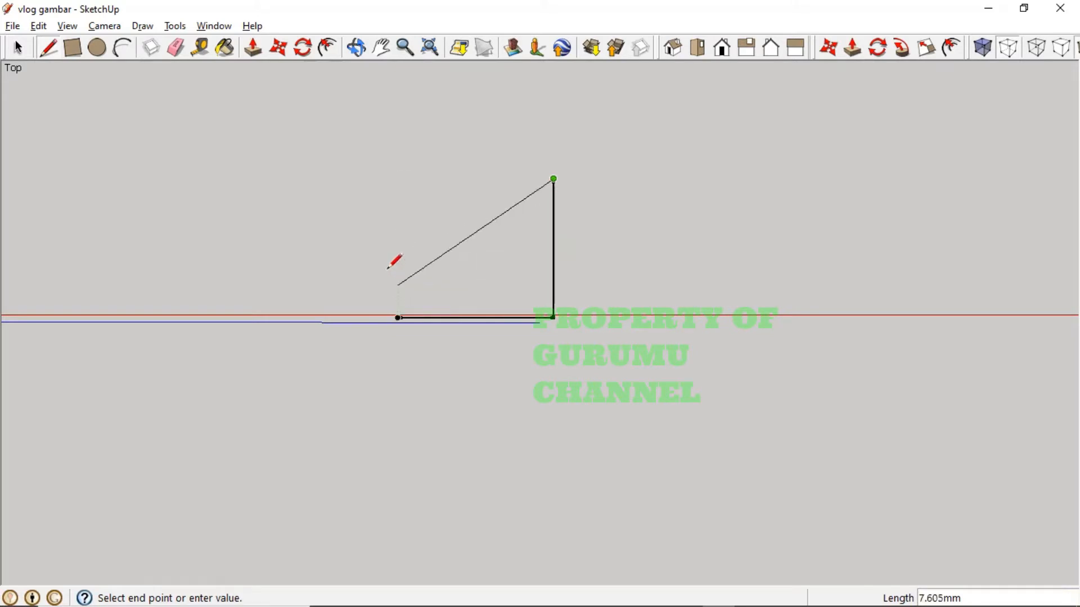
{"action": "left_click", "coordinate": [378, 179]}
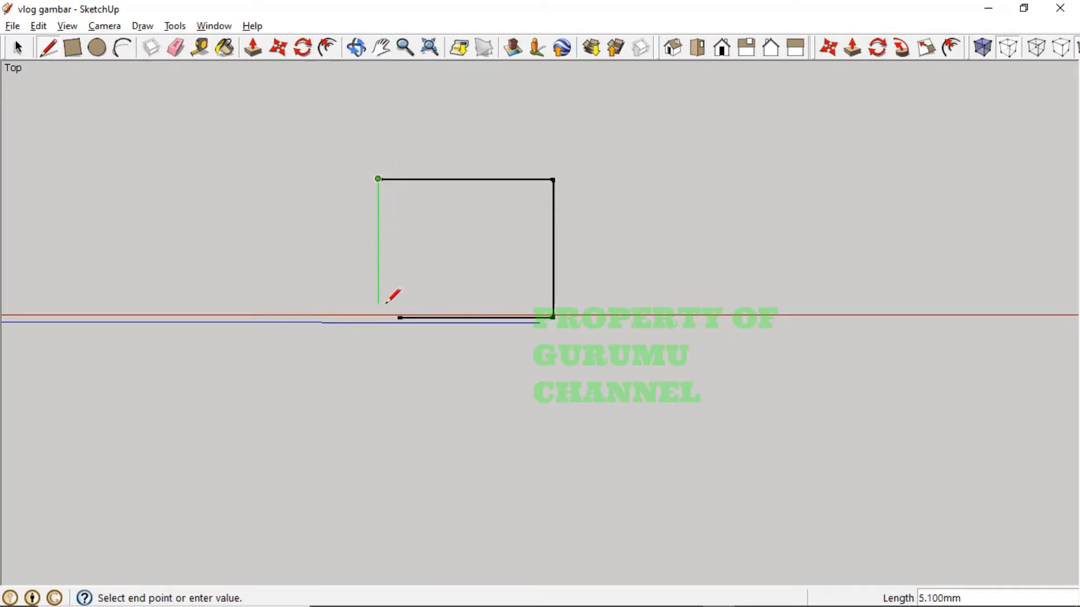
{"action": "key", "text": "Escape"}
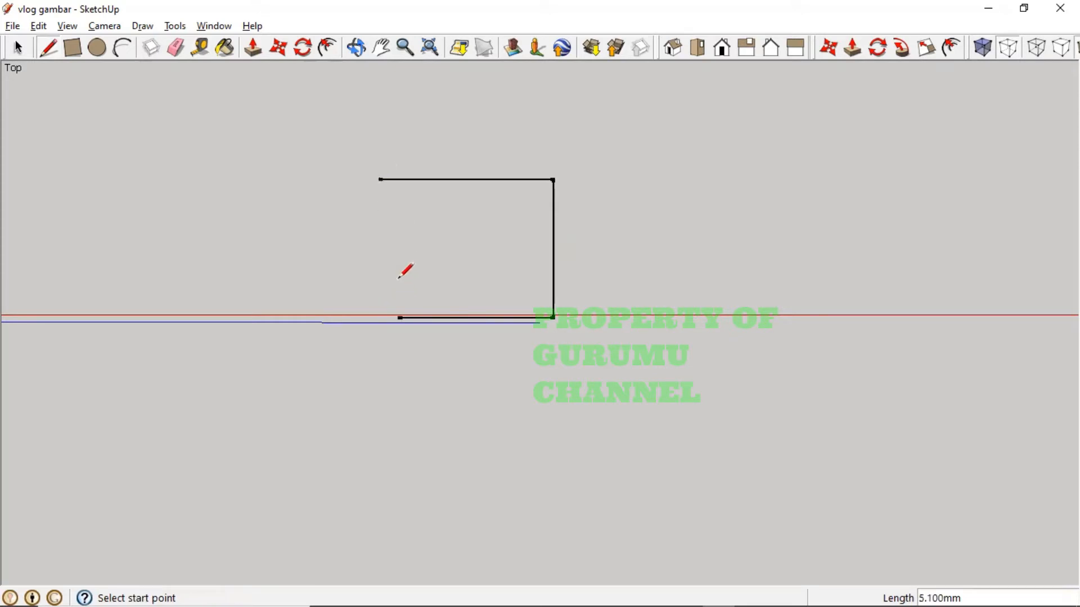
{"action": "key", "text": "ctrl+z"}
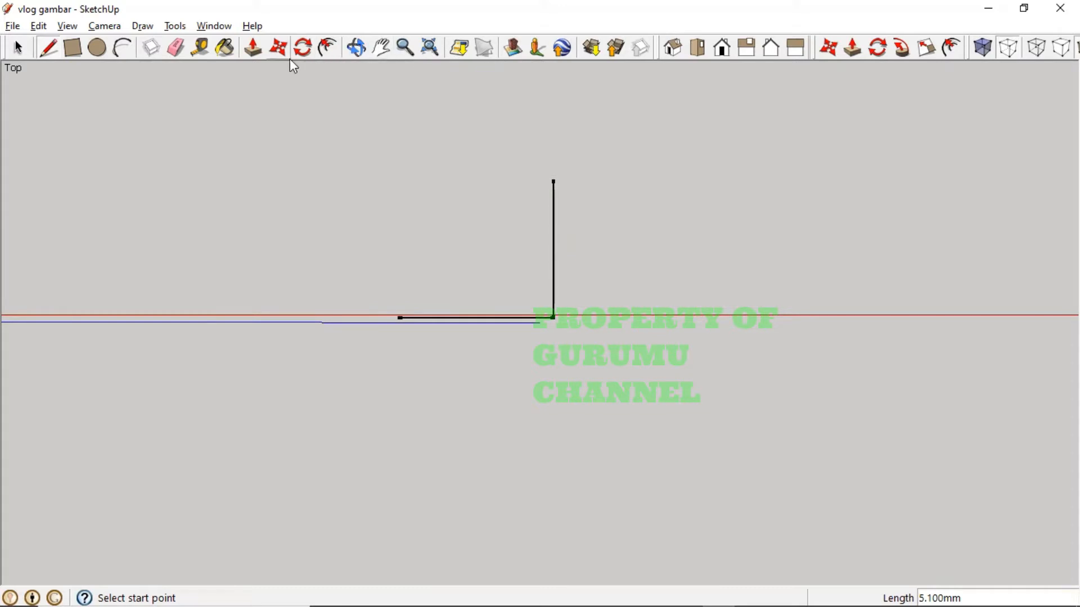
- Copy the vertical edge 6.4 mm along the red axis to form the second upright
{"action": "left_click", "coordinate": [279, 48]}
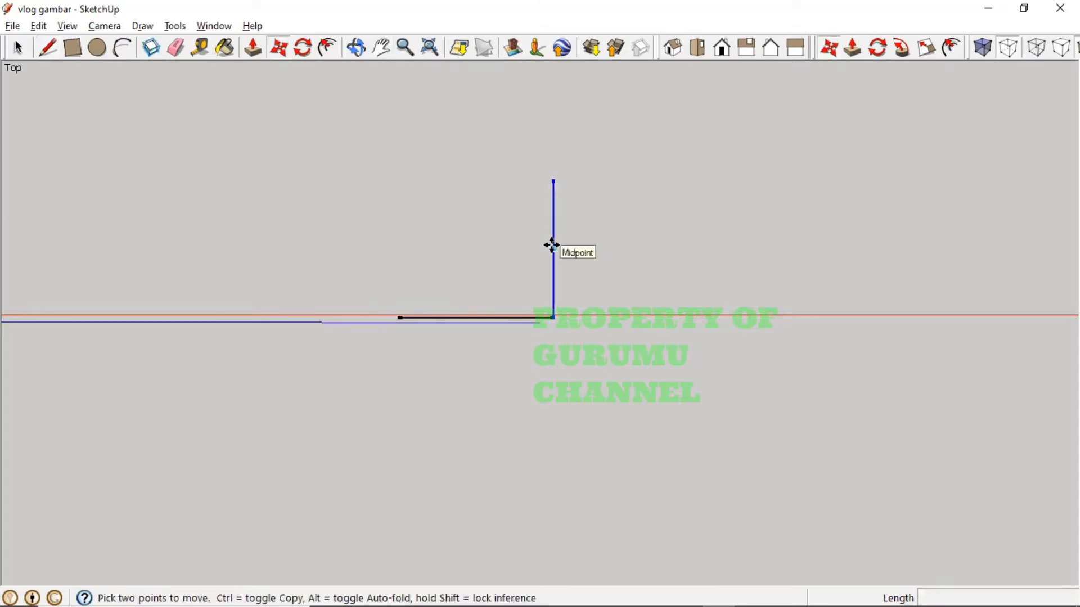
{"action": "key", "text": "ctrl"}
{"action": "left_click", "coordinate": [552, 245]}
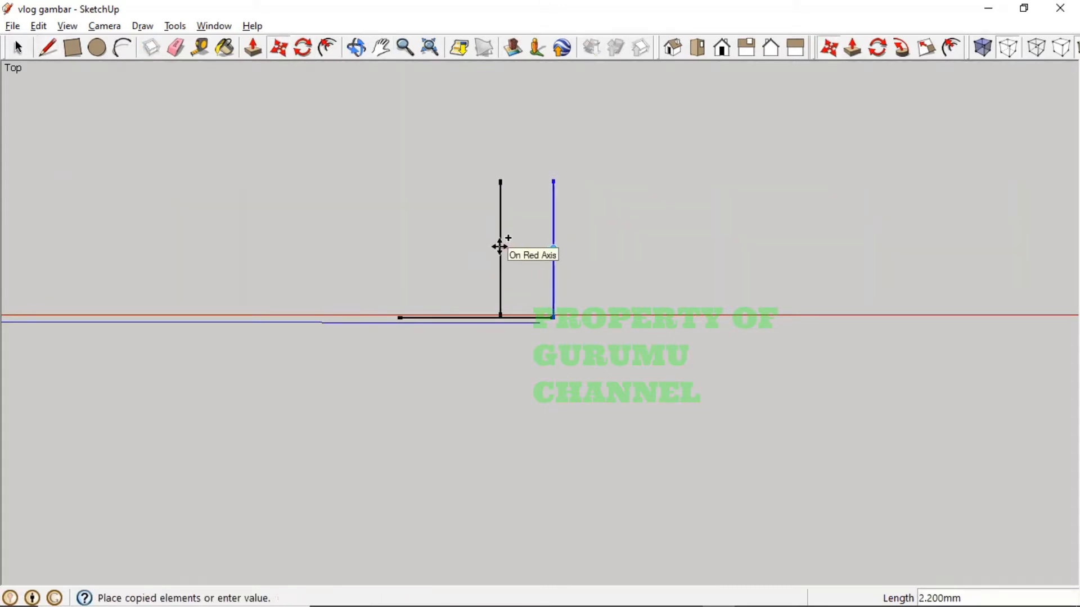
{"action": "type", "text": "6."}
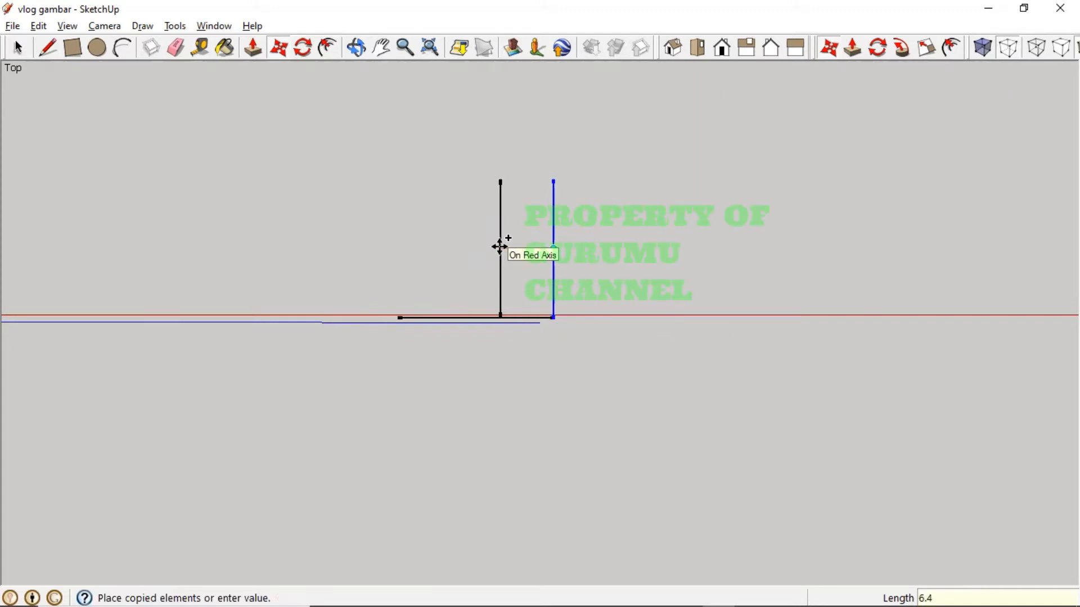
{"action": "type", "text": "4"}
{"action": "key", "text": "Return"}
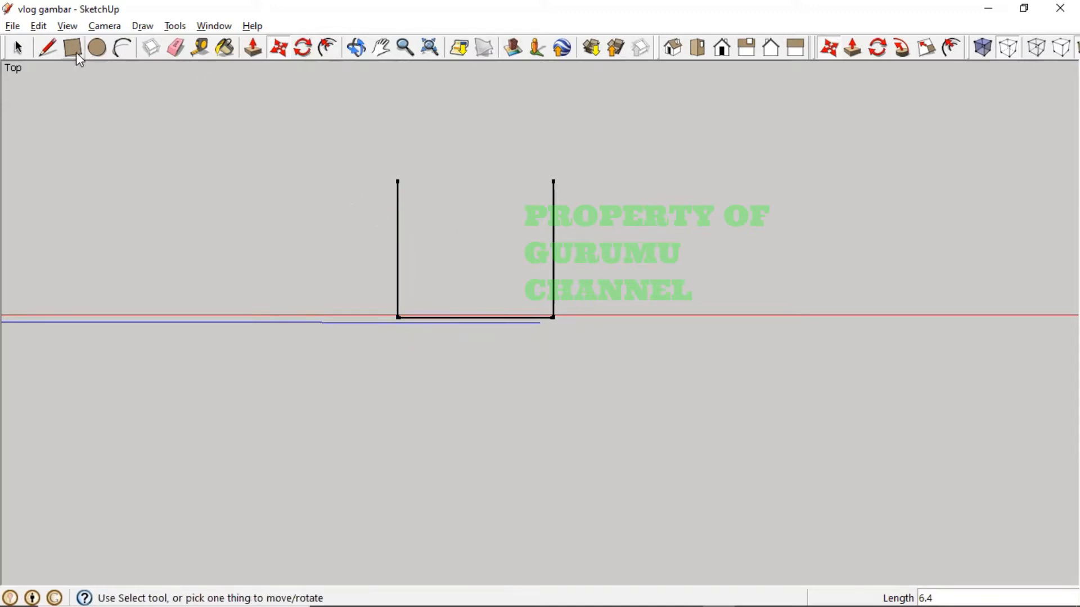
{"action": "left_click", "coordinate": [43, 51]}
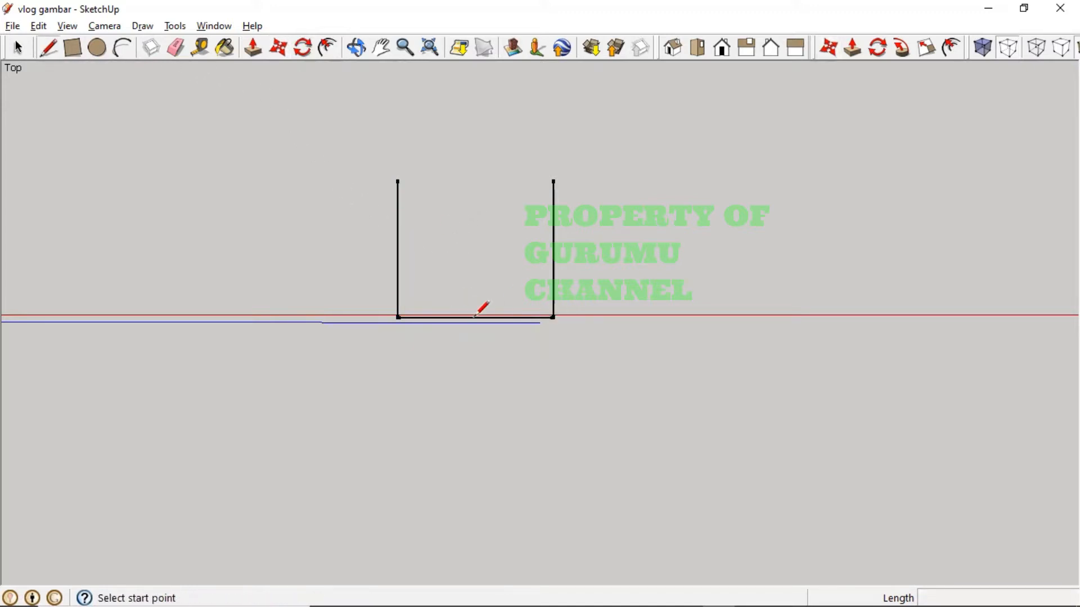
{"action": "left_click", "coordinate": [279, 47]}
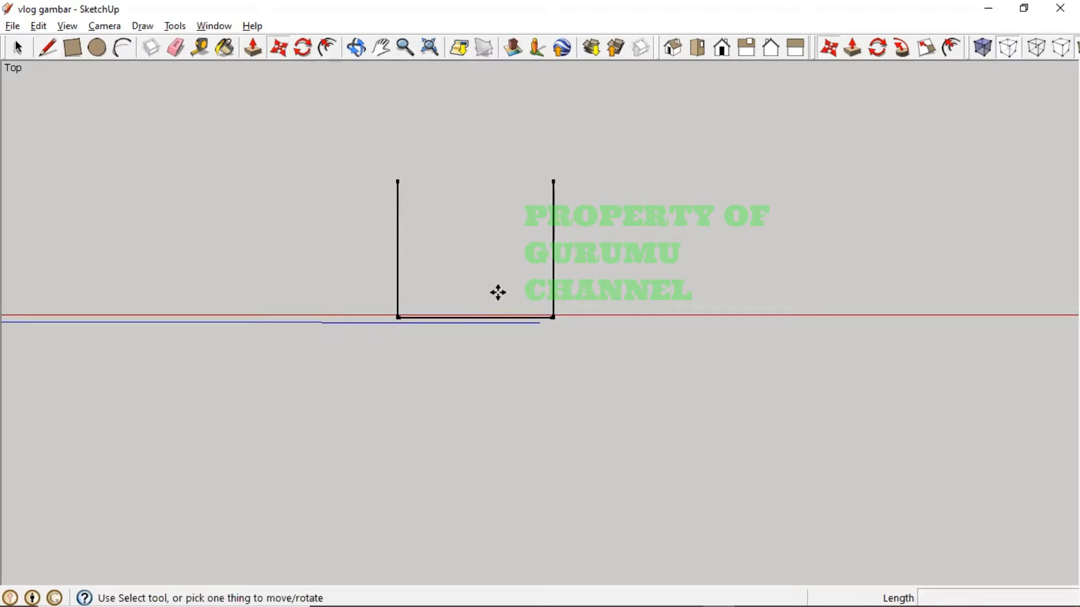
{"action": "left_click", "coordinate": [475, 318], "text": "ctrl"}
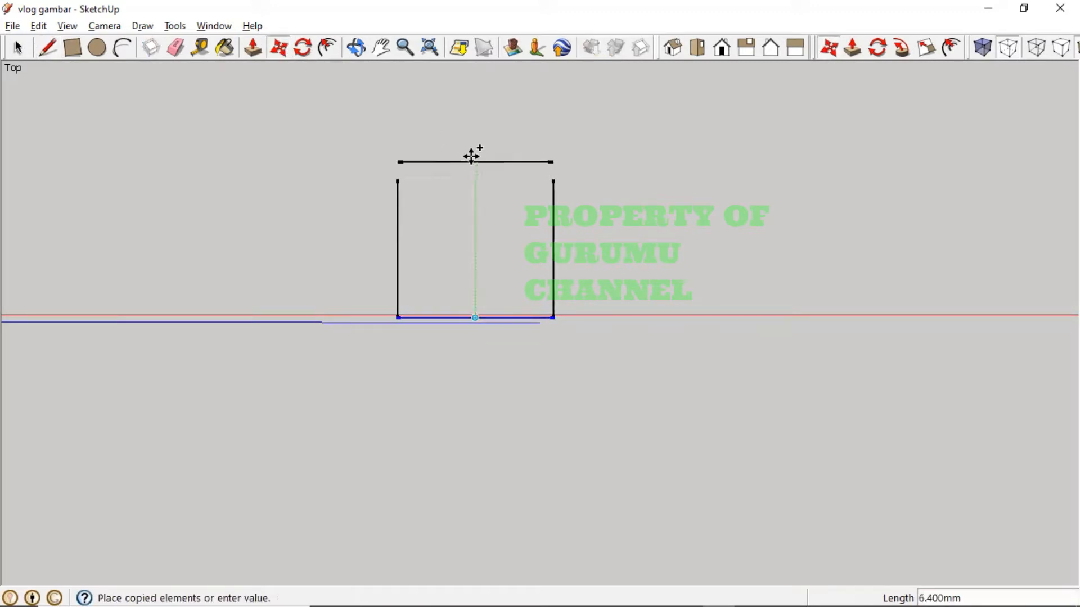
{"action": "key", "text": "alt+Tab"}
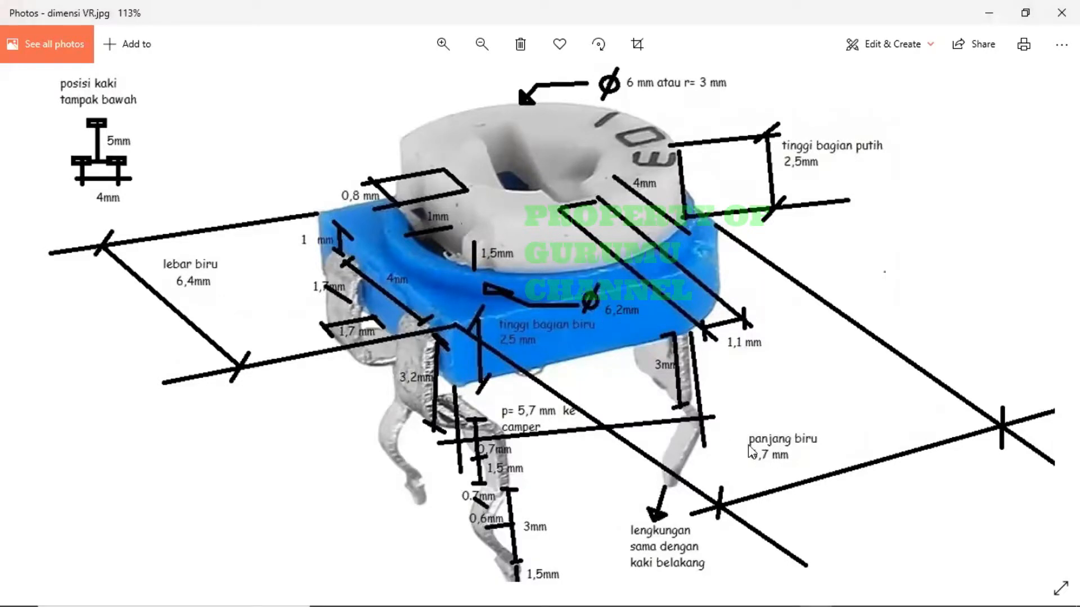
{"action": "key", "text": "alt+Tab"}
{"action": "key", "text": "Escape"}
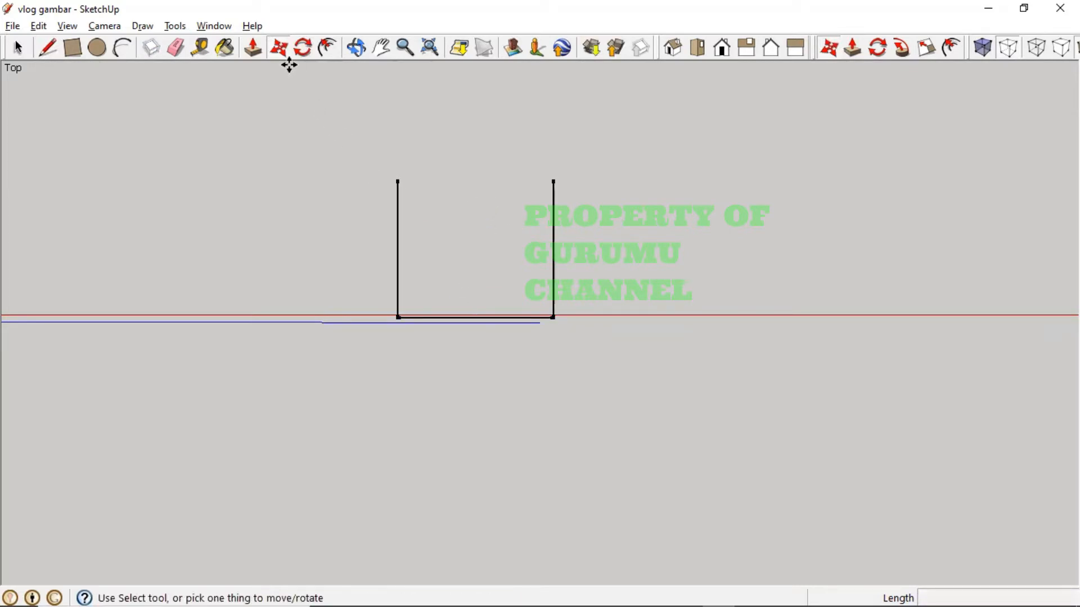
- Copy the bottom edge from its midpoint 6.7 mm up the green axis
{"action": "left_click", "coordinate": [476, 317], "text": "ctrl"}
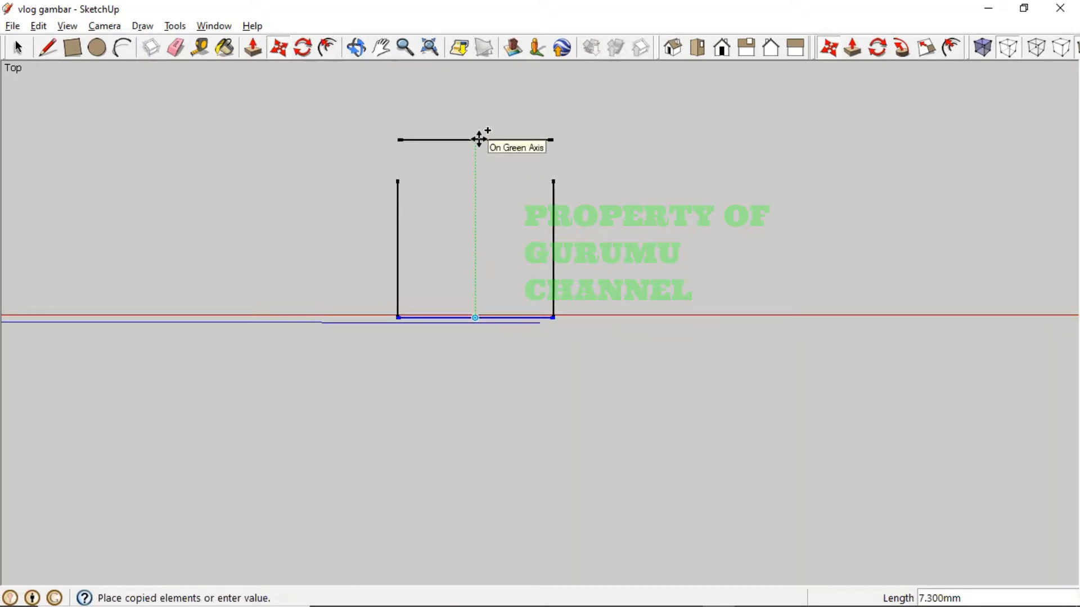
{"action": "type", "text": "6.7"}
{"action": "key", "text": "Return"}
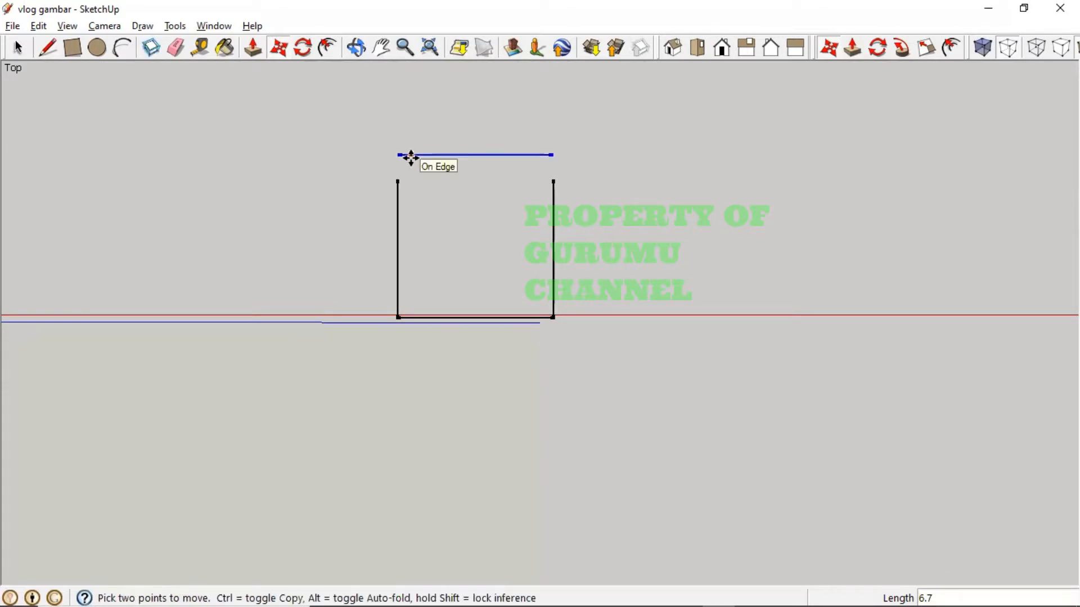
- Measure the copied top line end to end, confirming 6.400 mm
{"action": "left_click", "coordinate": [201, 48]}
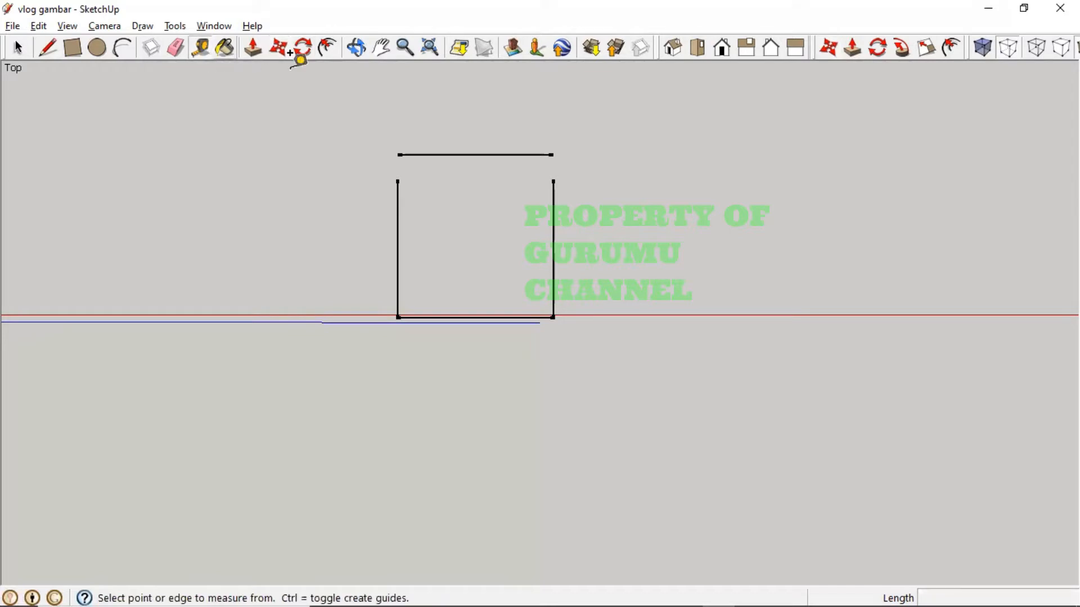
{"action": "left_click", "coordinate": [400, 141]}
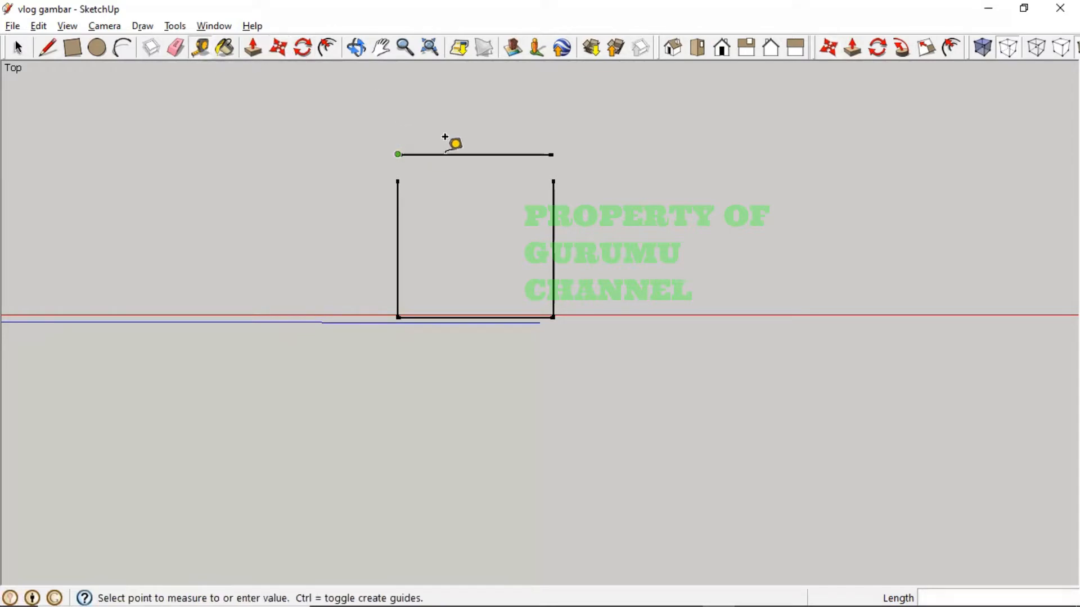
{"action": "left_click", "coordinate": [551, 138]}
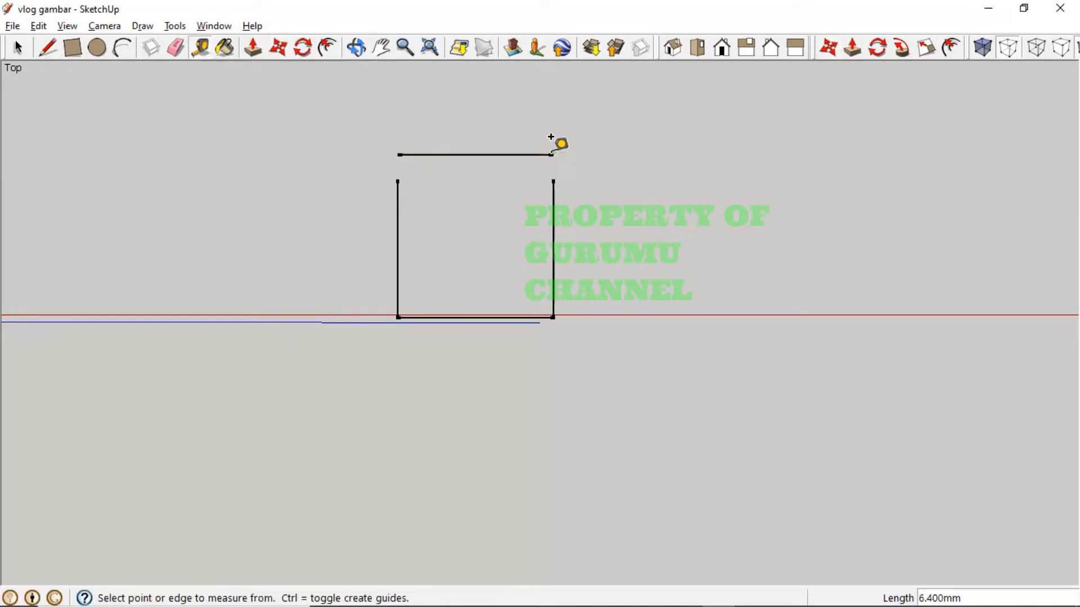
{"action": "left_click", "coordinate": [278, 48]}
{"action": "left_click", "coordinate": [399, 155]}
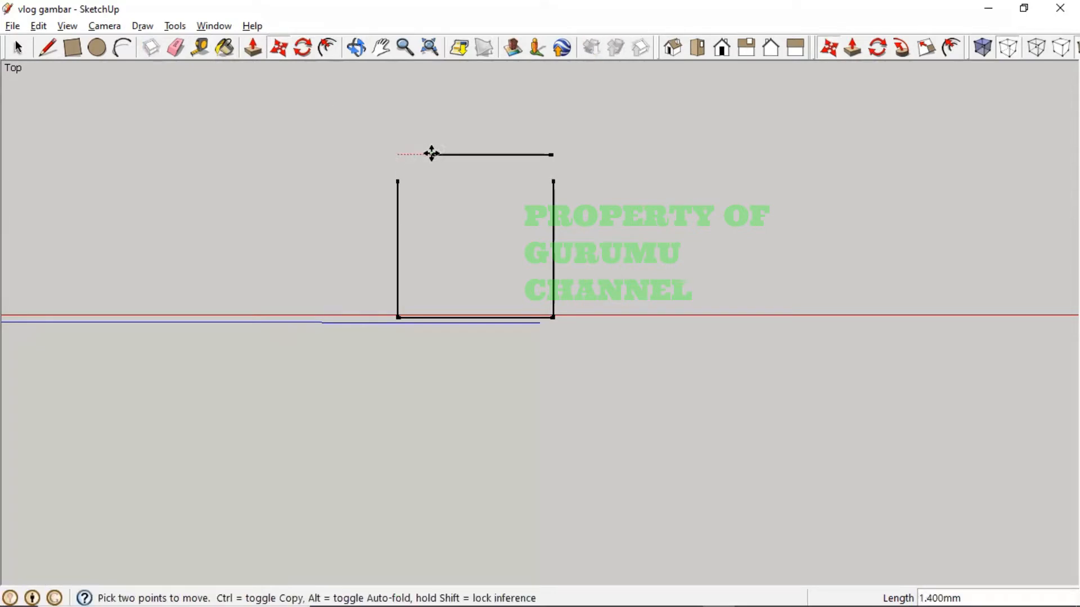
- Cancel the move, enter 6.4 minus in Calculator, and bring up the resistor dimension photo
{"action": "key", "text": "Escape"}
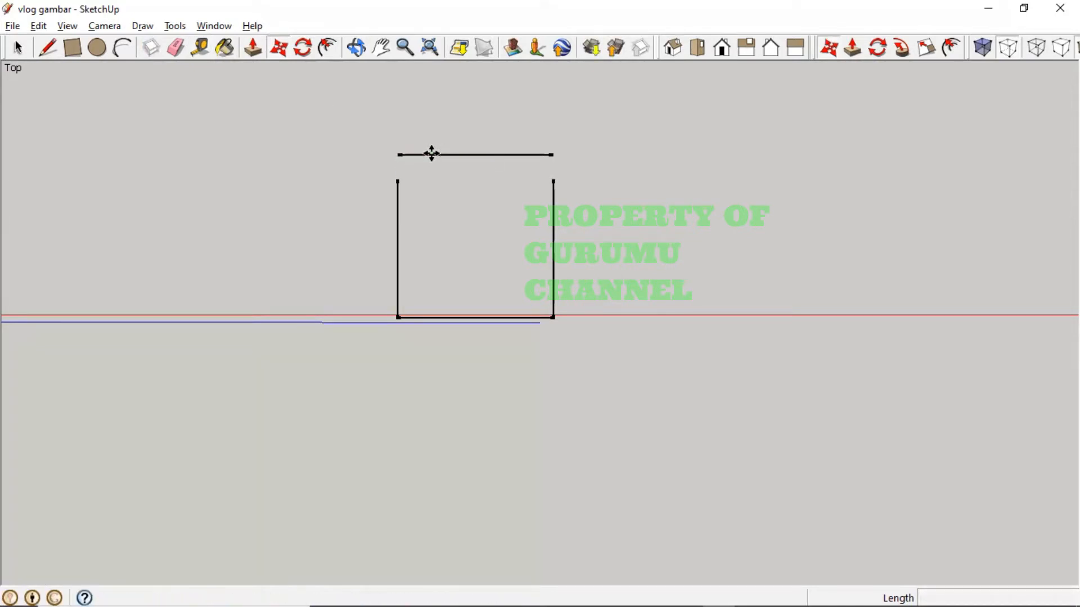
{"action": "key", "text": "alt+Tab"}
{"action": "key", "text": "alt+Tab"}
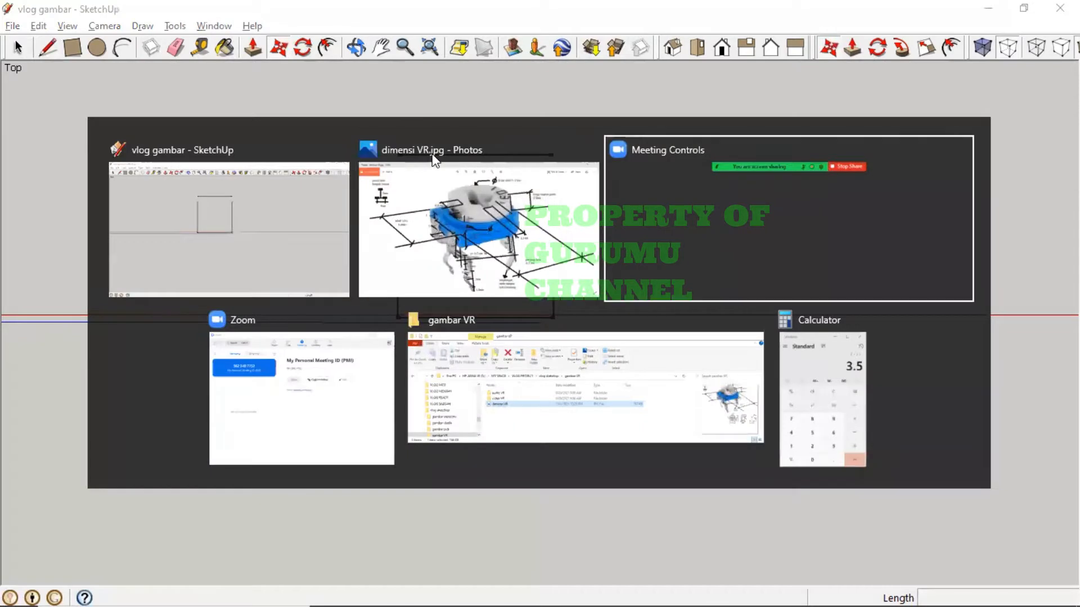
{"action": "key", "text": "alt+Tab"}
{"action": "key", "text": "alt+Tab"}
{"action": "key", "text": "alt+Tab"}
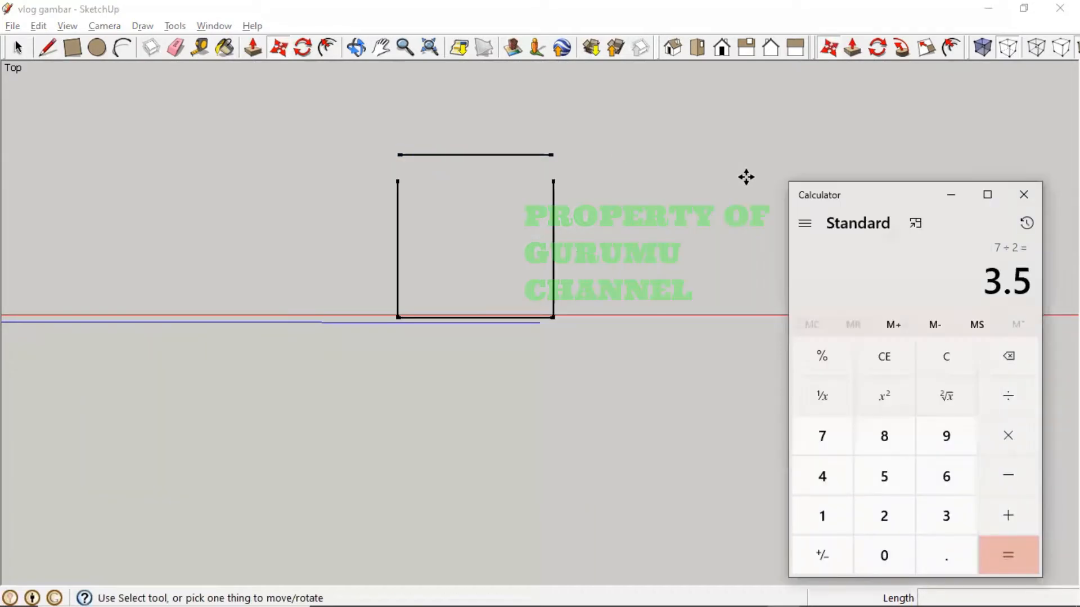
{"action": "key", "text": "Escape"}
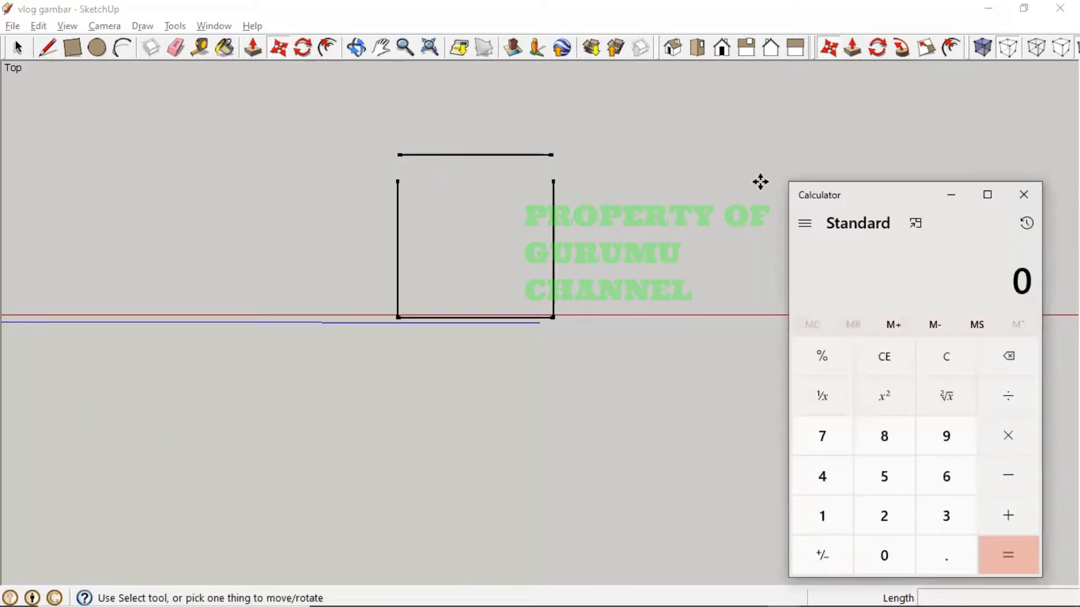
{"action": "type", "text": "6.4"}
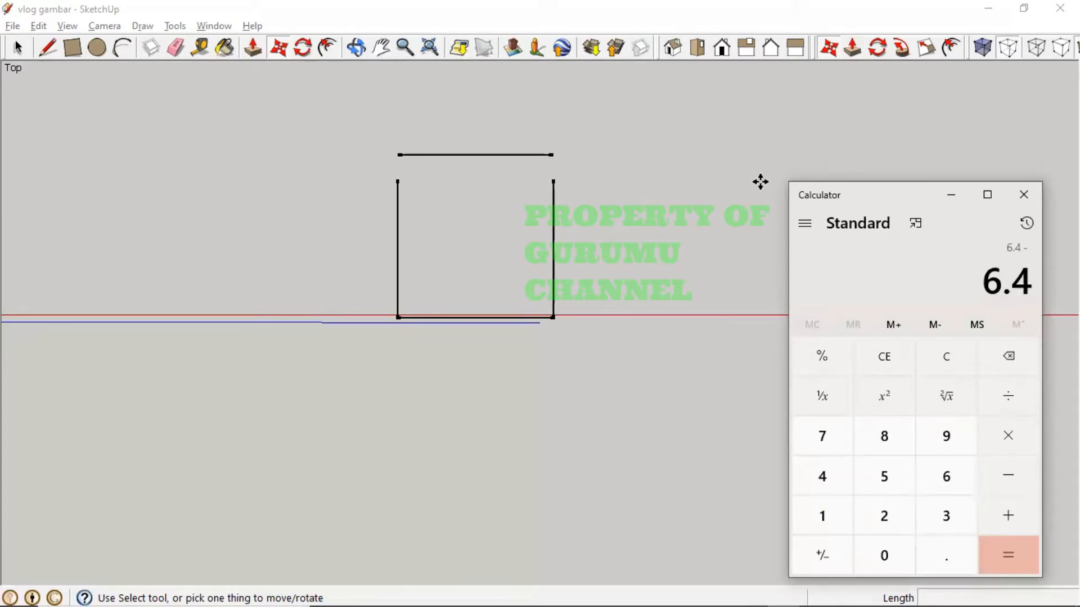
{"action": "key", "text": "alt+Tab"}
{"action": "key", "text": "Tab"}
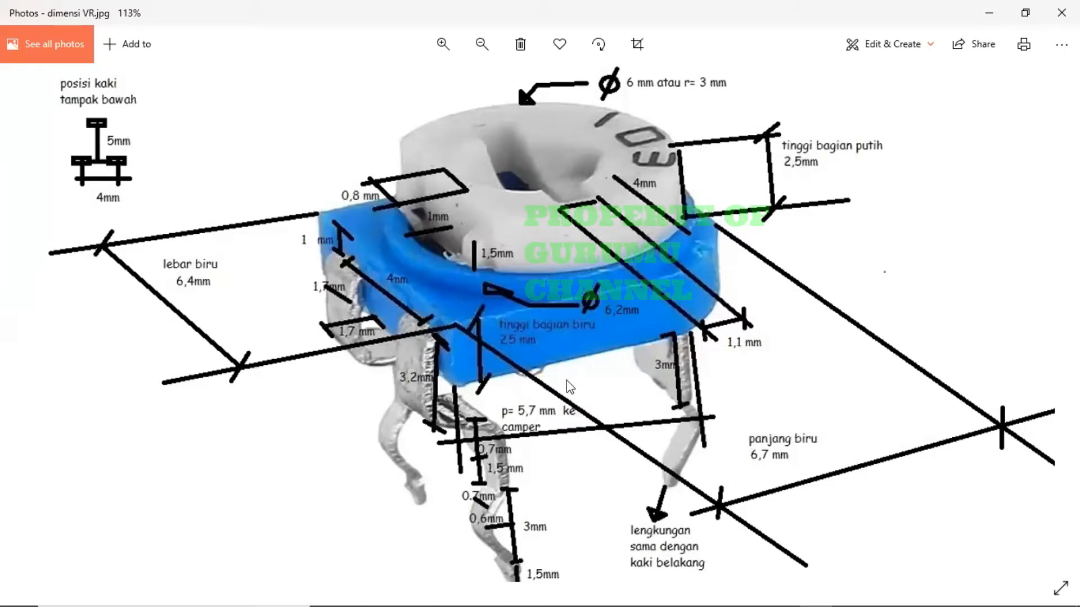
- Check the photo's 6,4mm blue width, then return to SketchUp with Calculator on top
{"action": "key", "text": "alt+Tab"}
{"action": "key", "text": "alt+Tab"}
{"action": "key", "text": "Tab"}
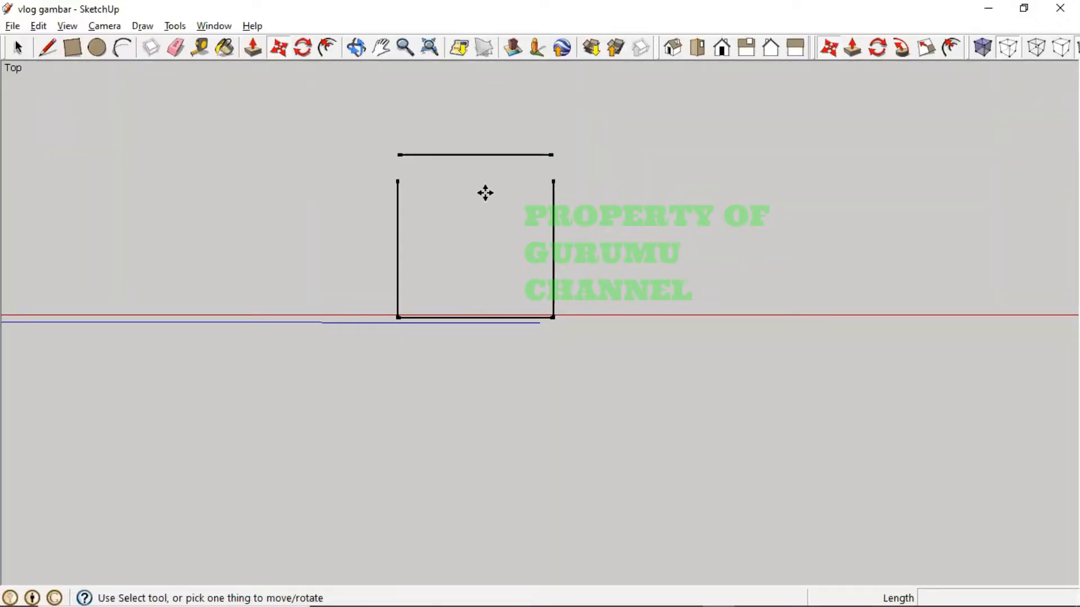
{"action": "key", "text": "alt+Tab"}
{"action": "key", "text": "alt+Tab"}
{"action": "key", "text": "alt+Tab"}
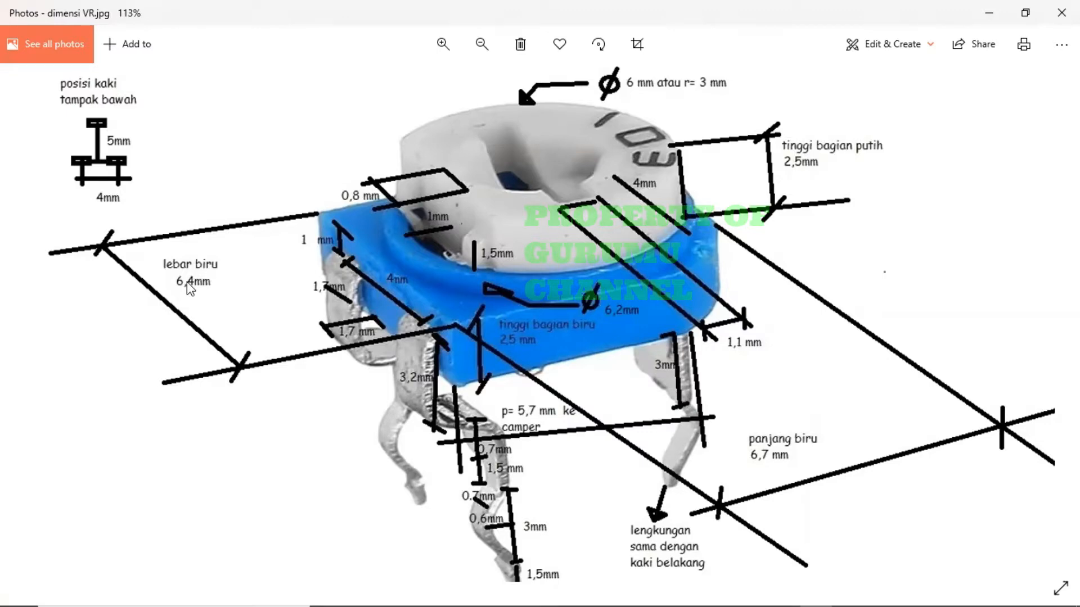
{"action": "key", "text": "alt+Tab"}
{"action": "key", "text": "alt+Tab"}
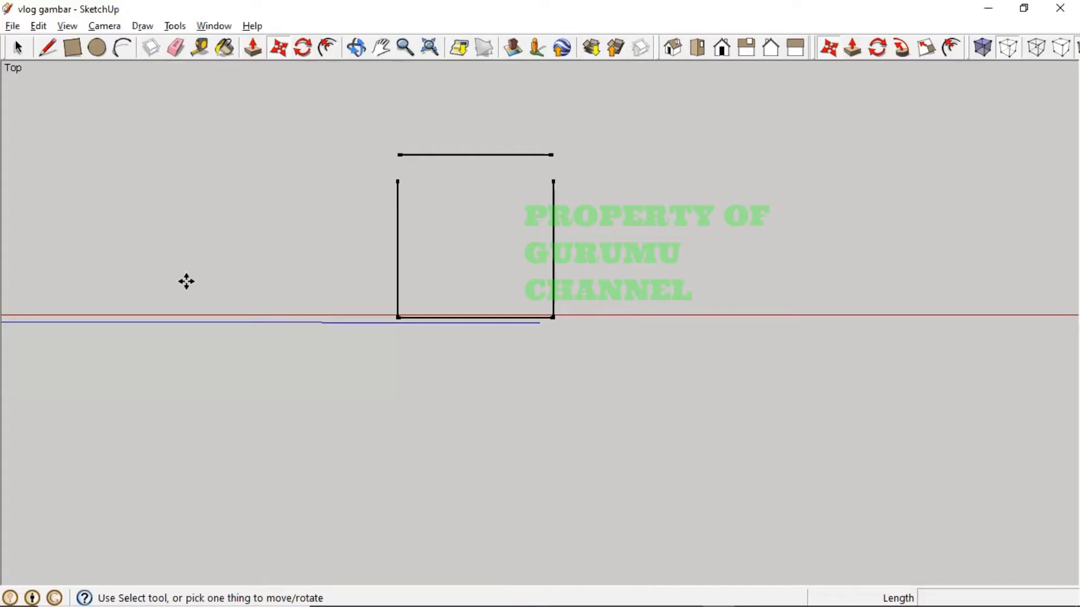
{"action": "key", "text": "alt+Tab"}
{"action": "key", "text": "alt+Tab"}
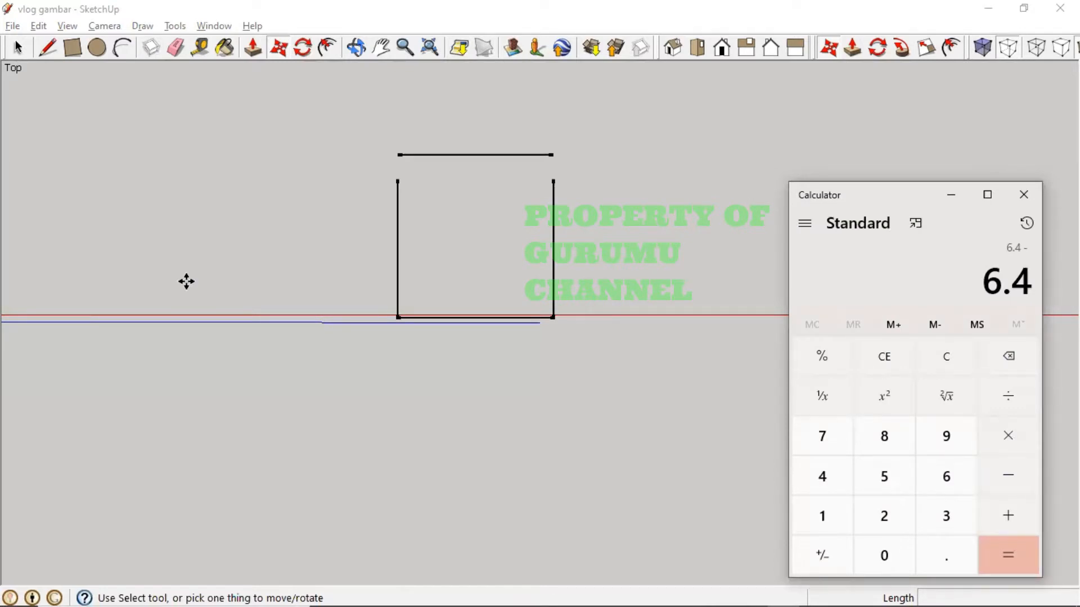
- Finish 6.4 − 4 = 2.4 in Calculator and go back to SketchUp's Move tool
{"action": "type", "text": "4"}
{"action": "key", "text": "Return"}
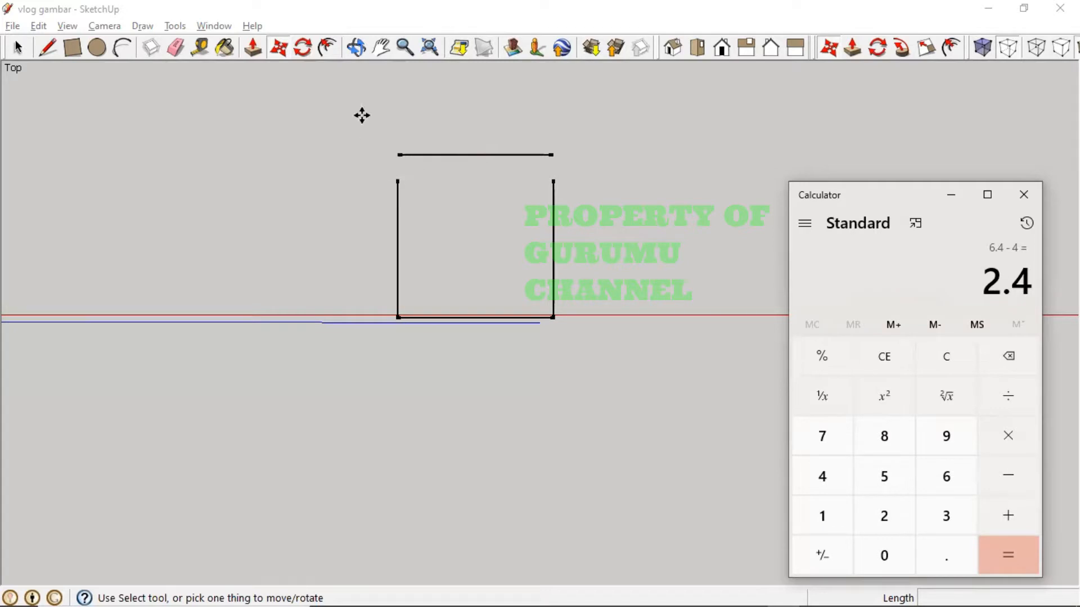
{"action": "left_click", "coordinate": [280, 49]}
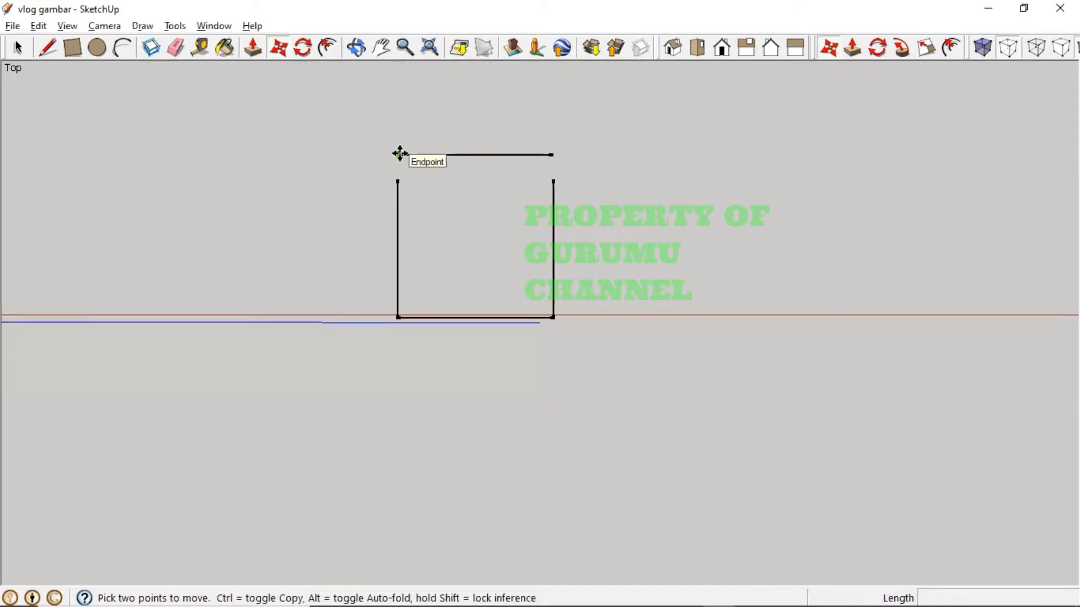
- Shift the top line 2.4 mm to the right, then measure from its left end
{"action": "left_click", "coordinate": [417, 153]}
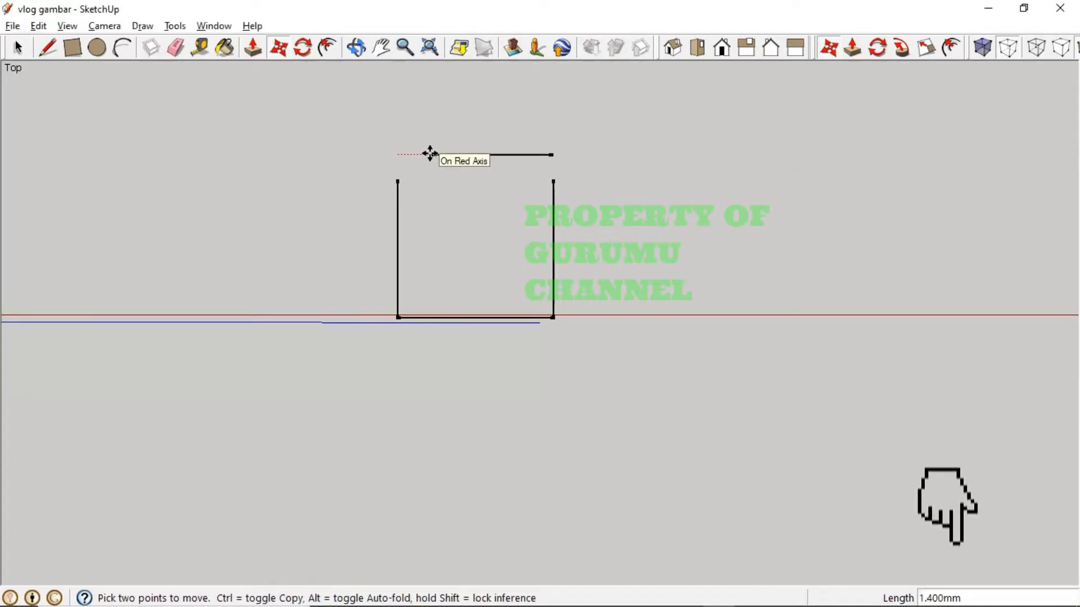
{"action": "type", "text": "2"}
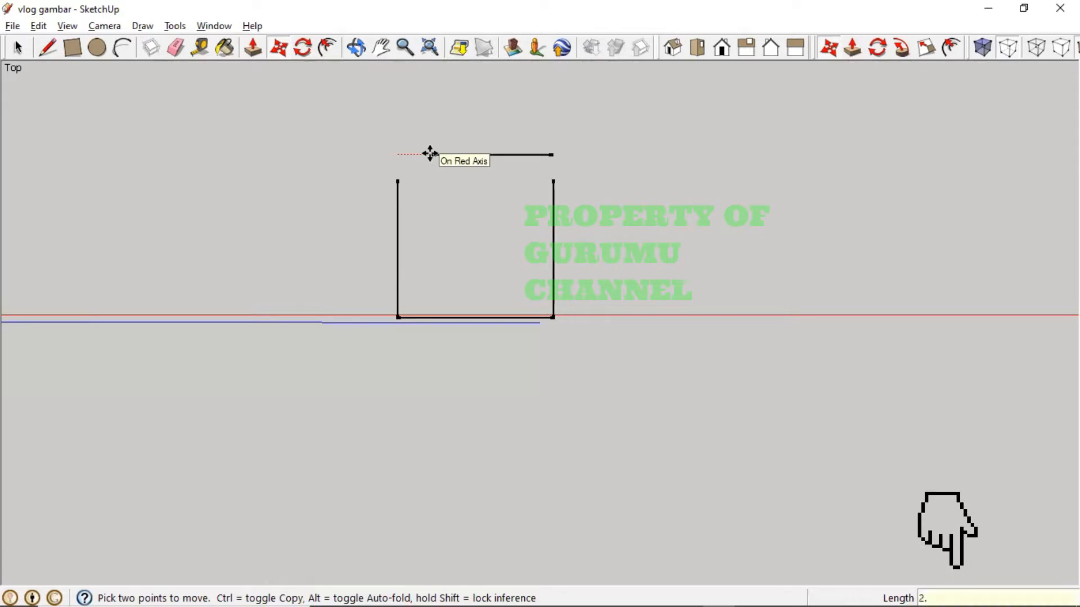
{"action": "type", "text": ".4"}
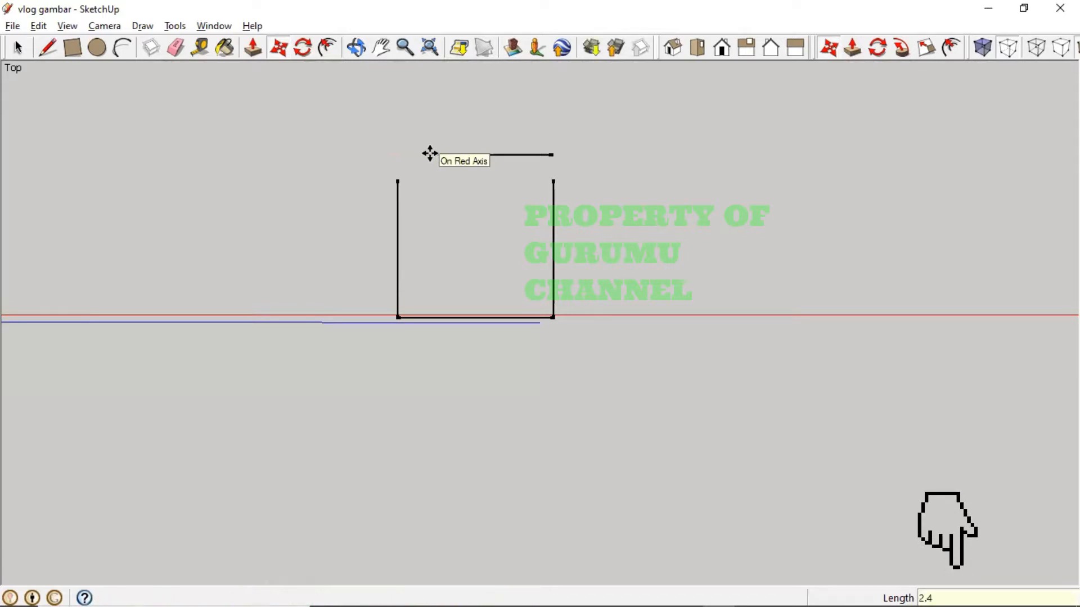
{"action": "key", "text": "Return"}
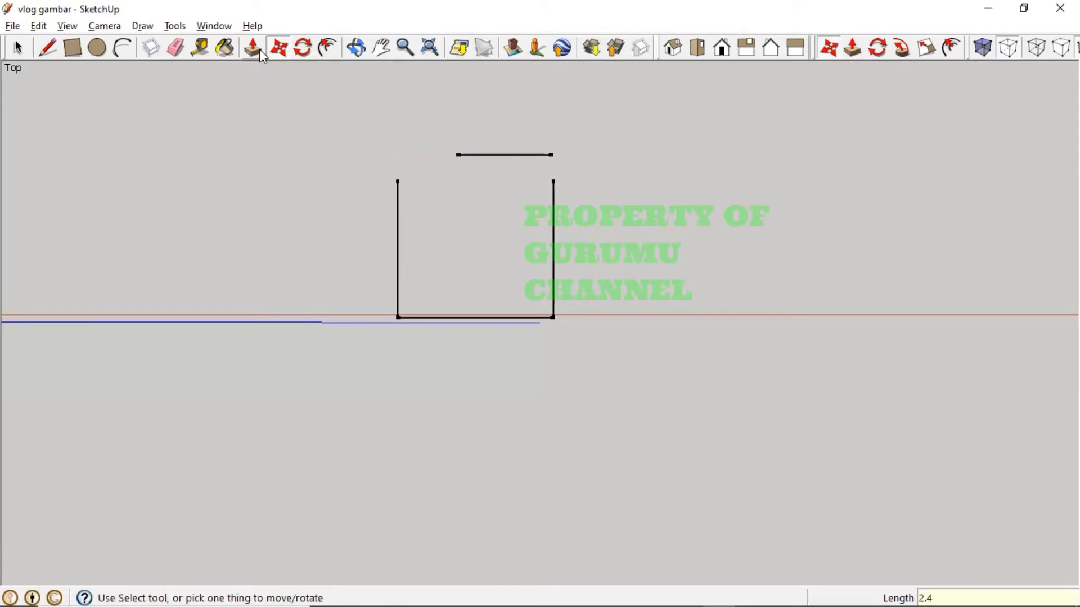
{"action": "left_click", "coordinate": [199, 47]}
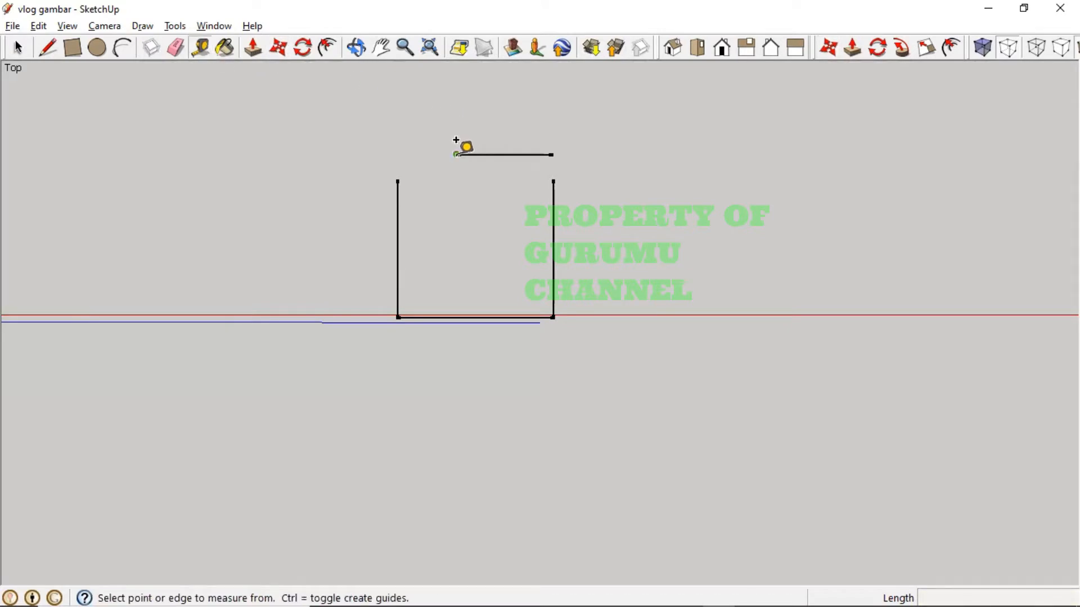
{"action": "left_click", "coordinate": [457, 154]}
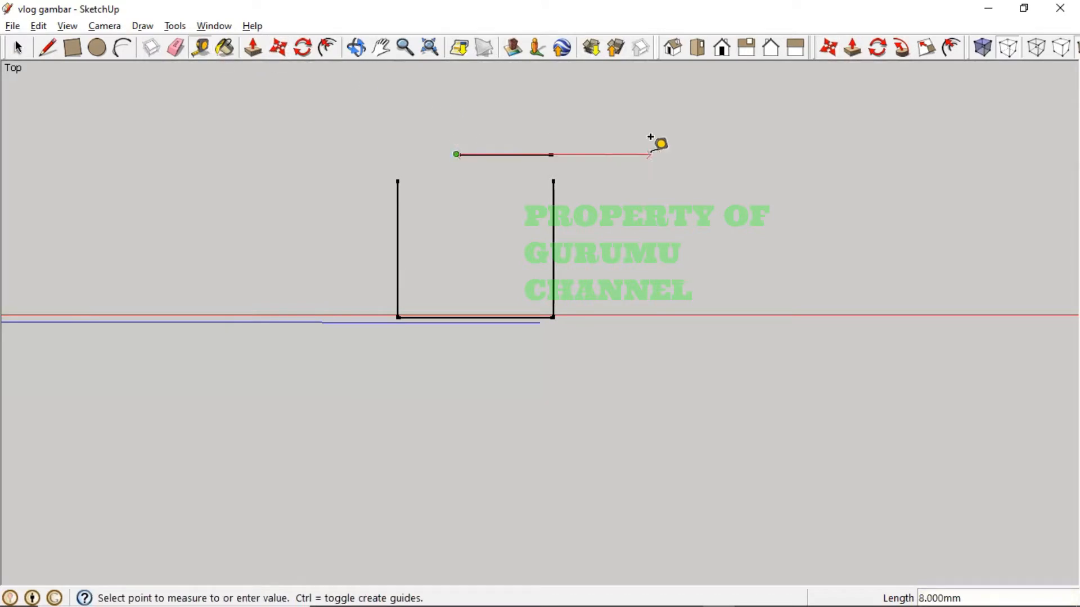
{"action": "left_click", "coordinate": [595, 106]}
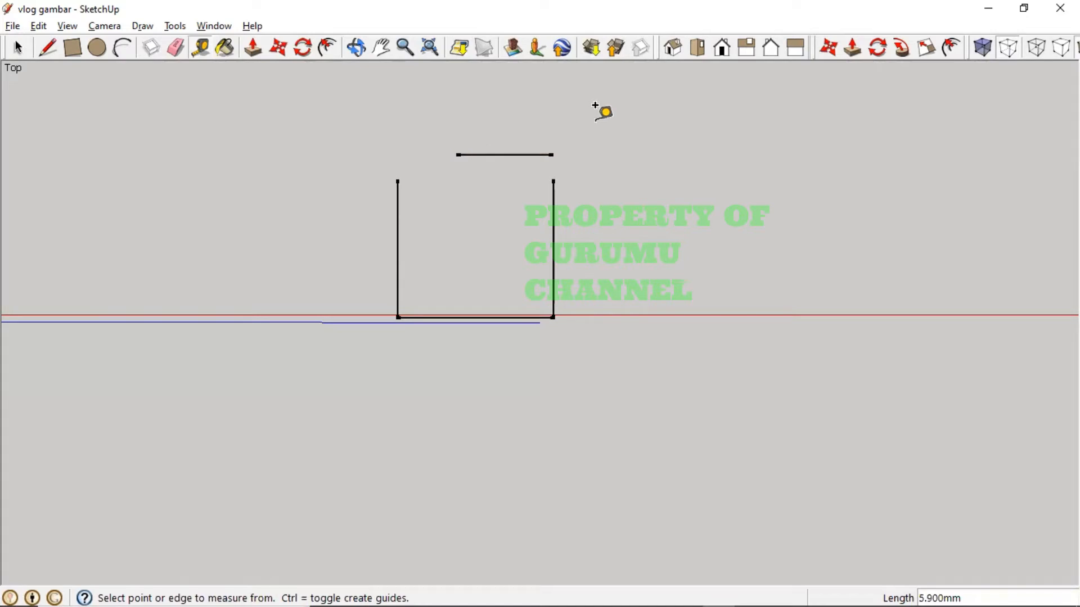
- Move the top line by its midpoint so it sits centred above the square
{"action": "left_click", "coordinate": [278, 48]}
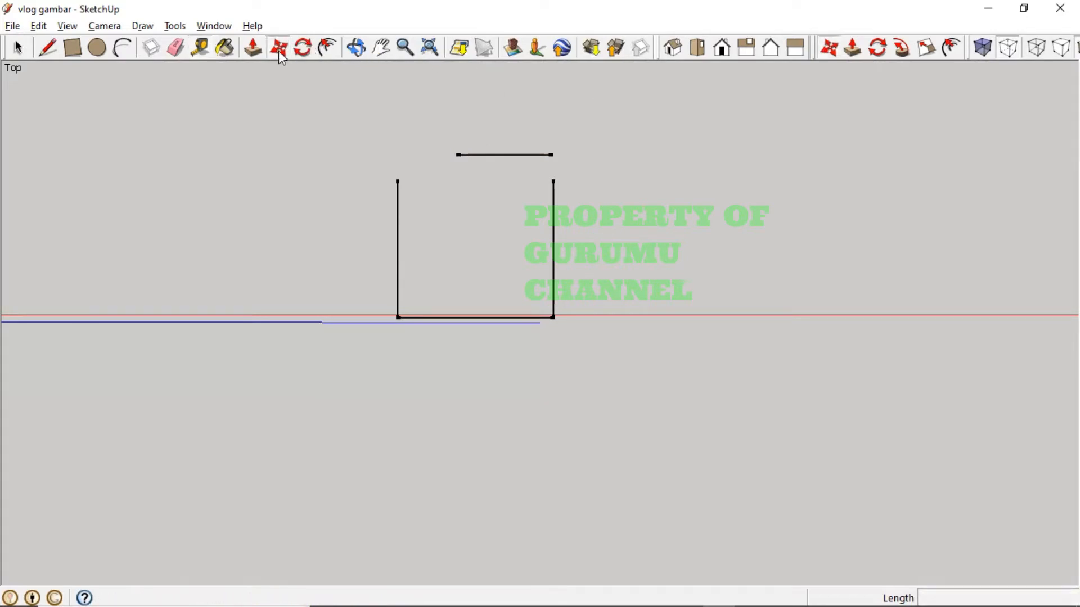
{"action": "left_click", "coordinate": [504, 154]}
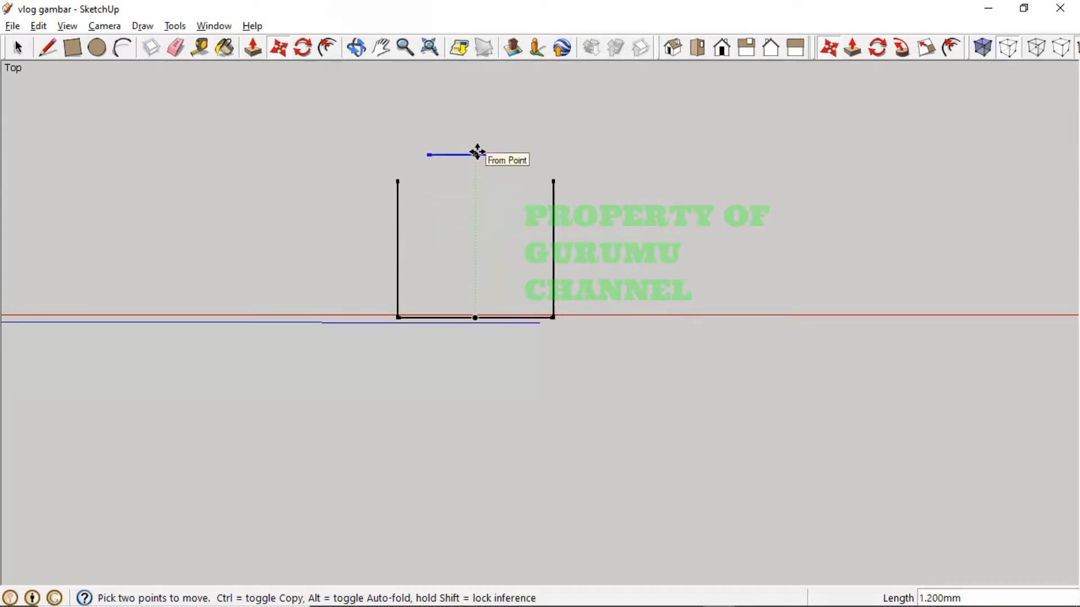
{"action": "left_click", "coordinate": [478, 152]}
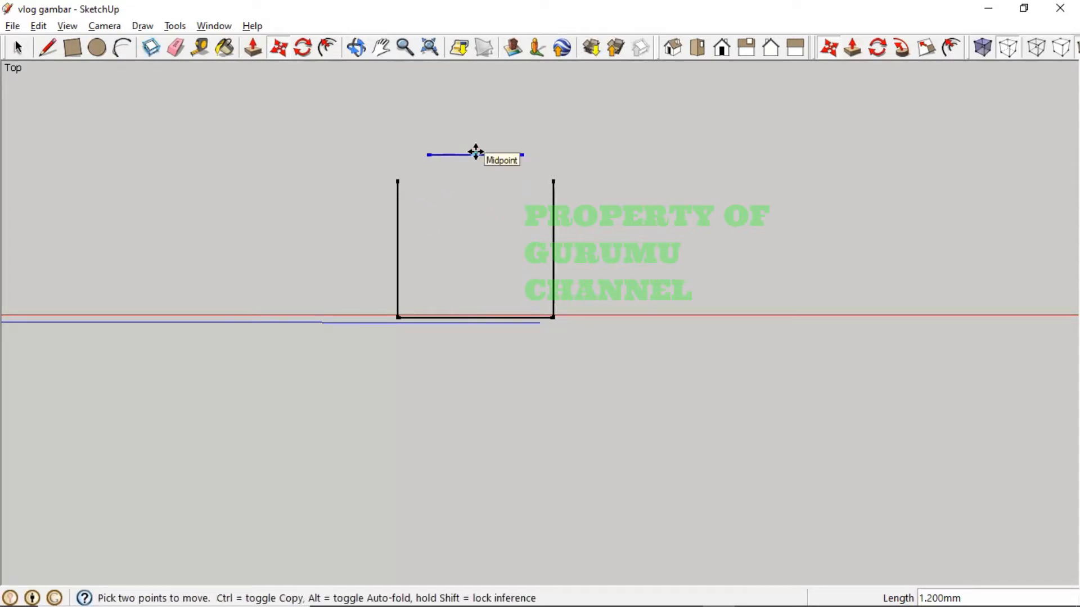
{"action": "left_click", "coordinate": [476, 153]}
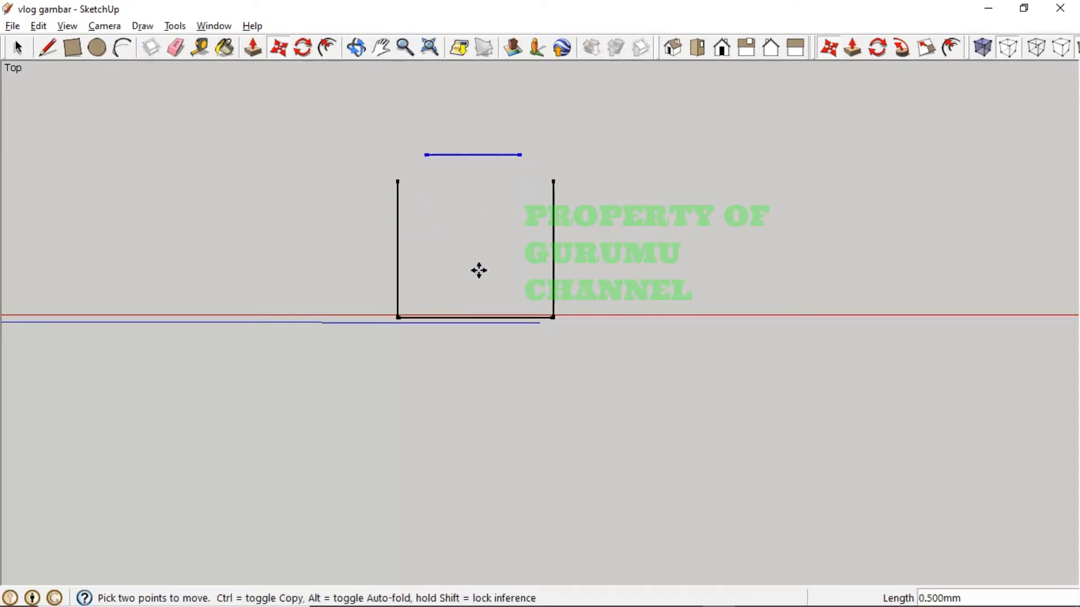
{"action": "left_click", "coordinate": [472, 153]}
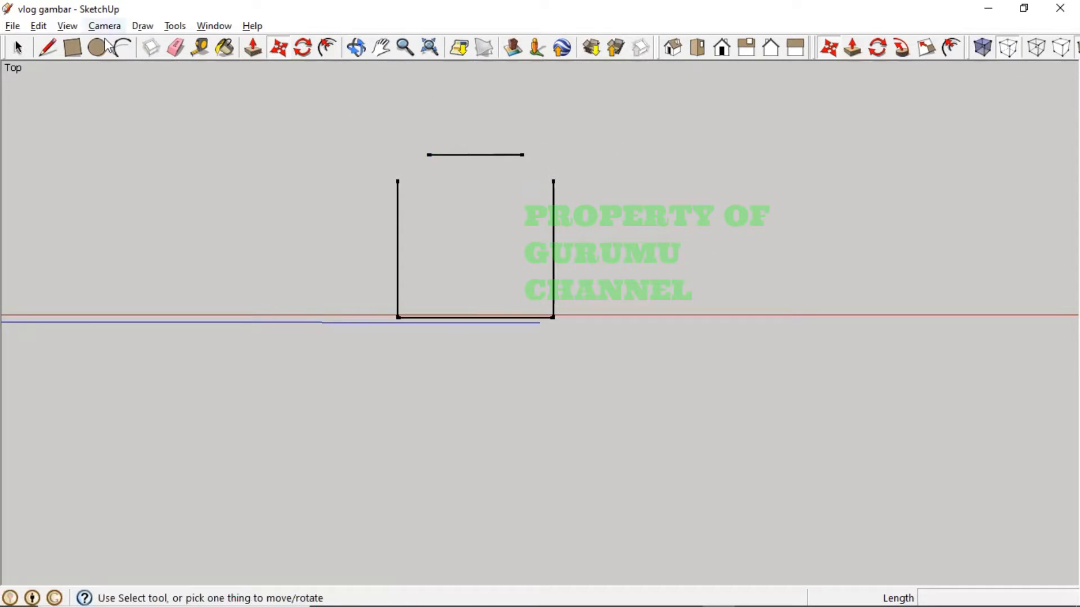
- Draw diagonal edges from both top-line ends to the tops of the side lines, closing the face
{"action": "left_click", "coordinate": [18, 48]}
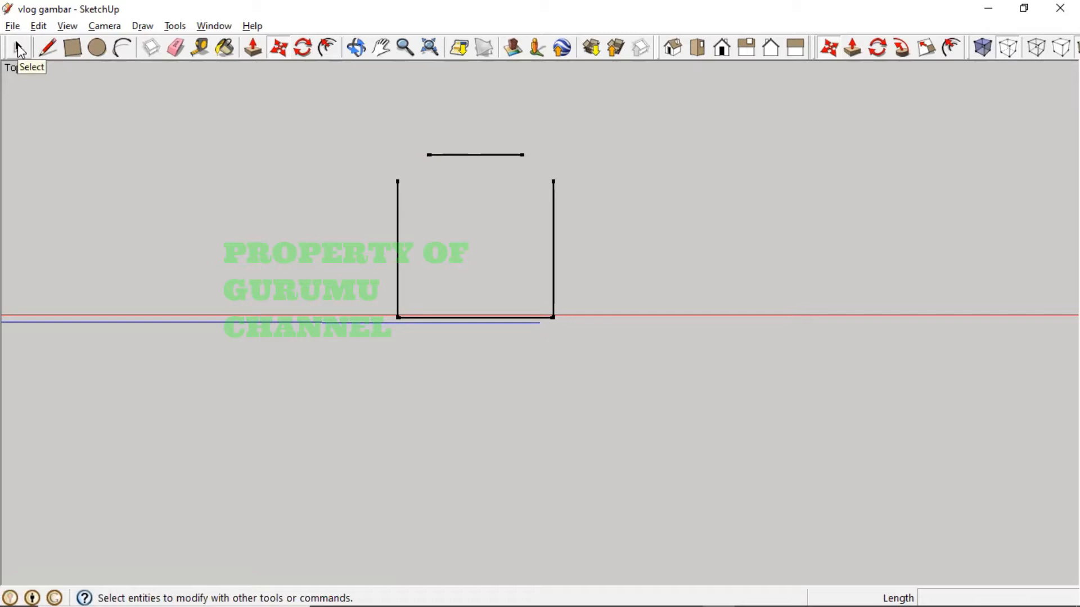
{"action": "key", "text": "m"}
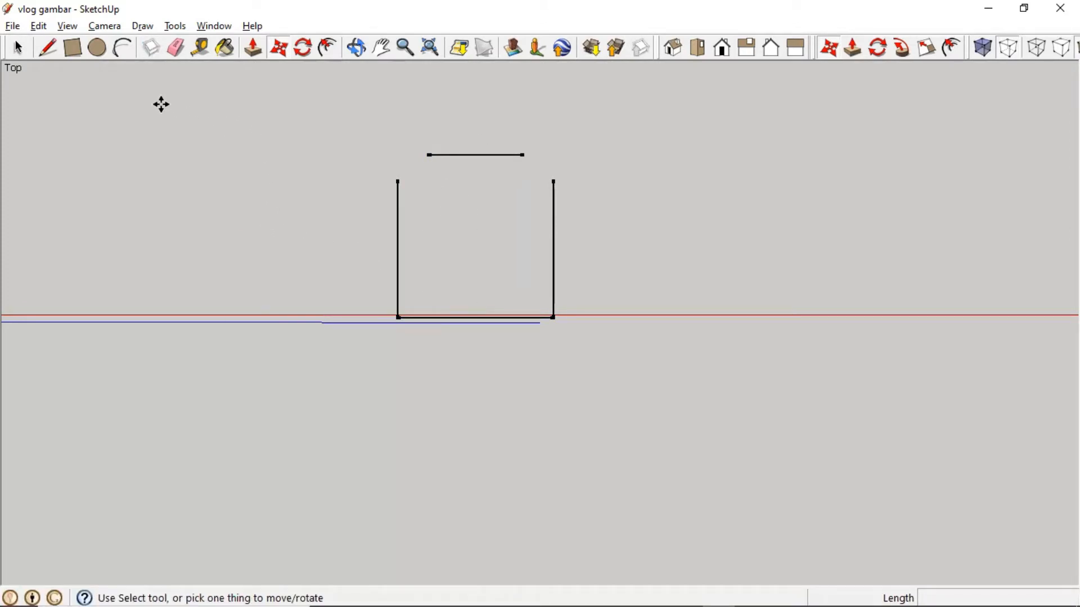
{"action": "left_click", "coordinate": [50, 49]}
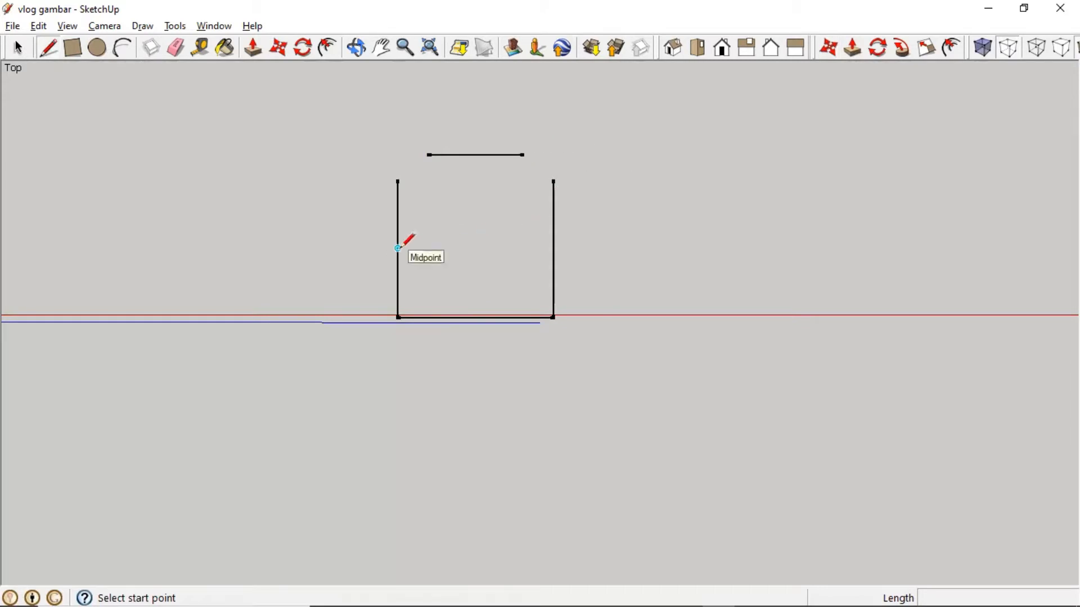
{"action": "left_click", "coordinate": [476, 248]}
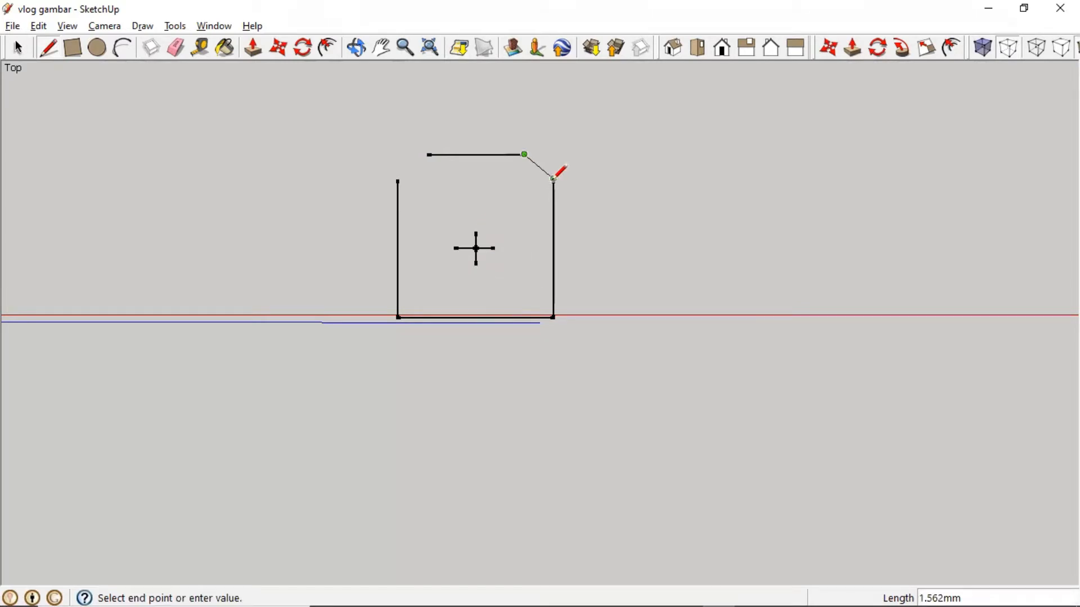
{"action": "left_click", "coordinate": [553, 179]}
{"action": "key", "text": "Escape"}
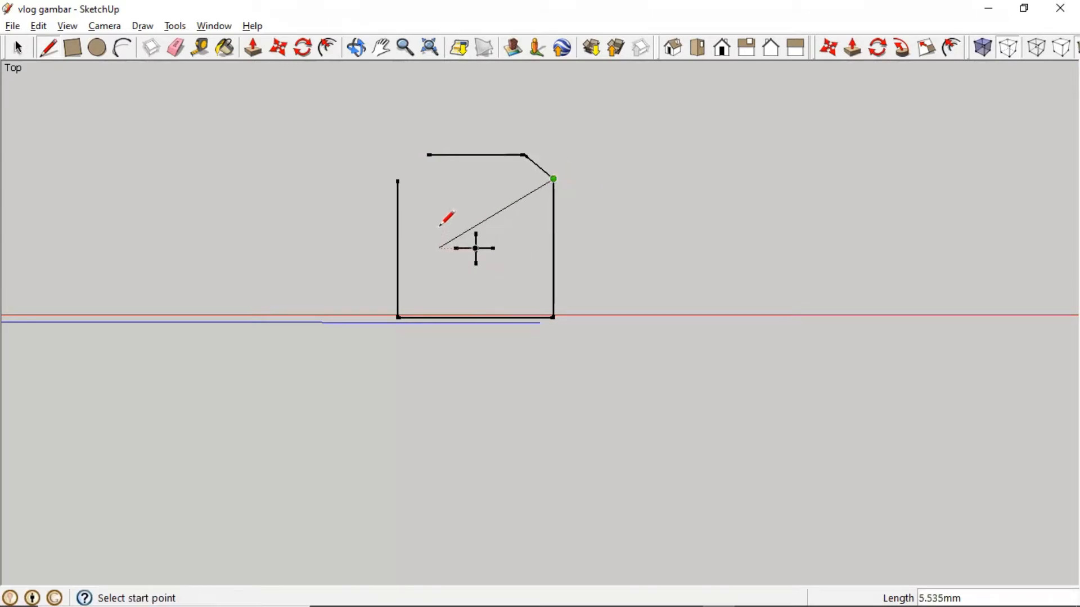
{"action": "left_click", "coordinate": [428, 154]}
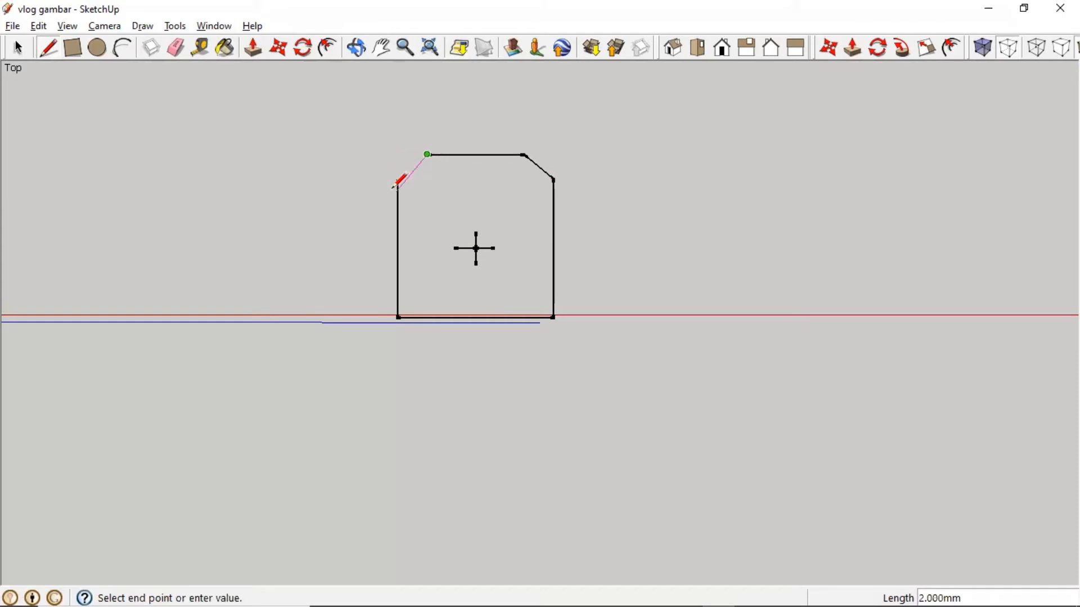
{"action": "left_click", "coordinate": [398, 179]}
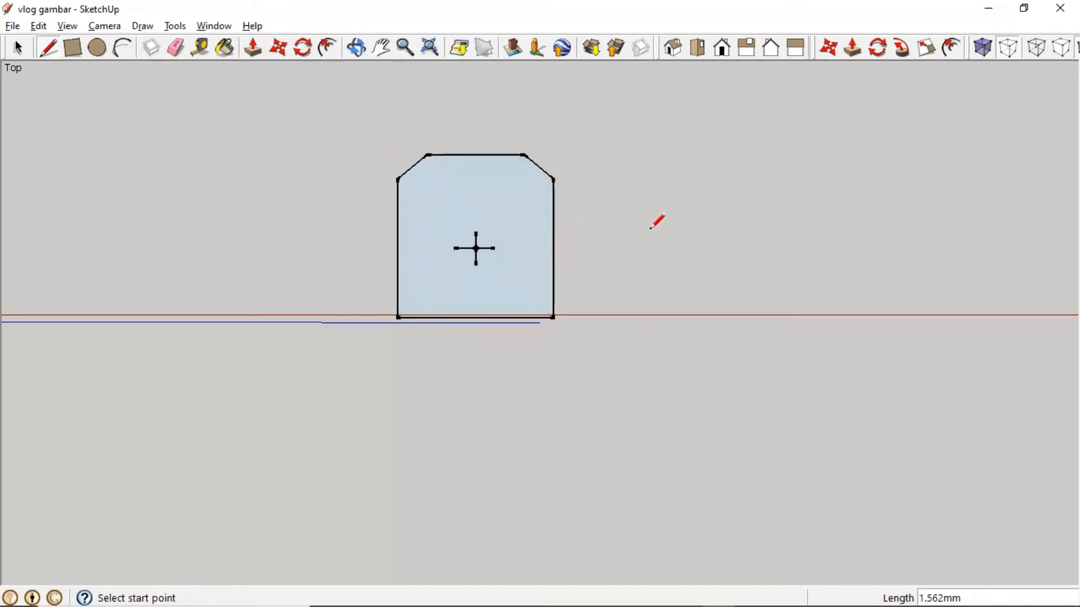
{"action": "left_click", "coordinate": [18, 49]}
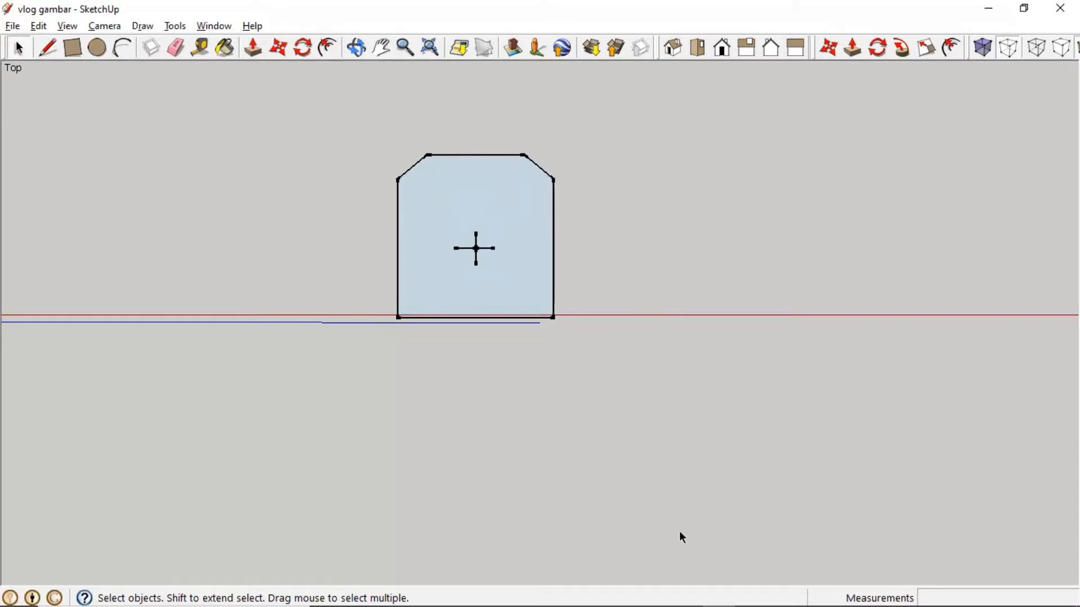
- Draw a circle of radius 3.1 centred on the red axis beside the shape
{"action": "key", "text": "c"}
{"action": "left_click", "coordinate": [703, 248]}
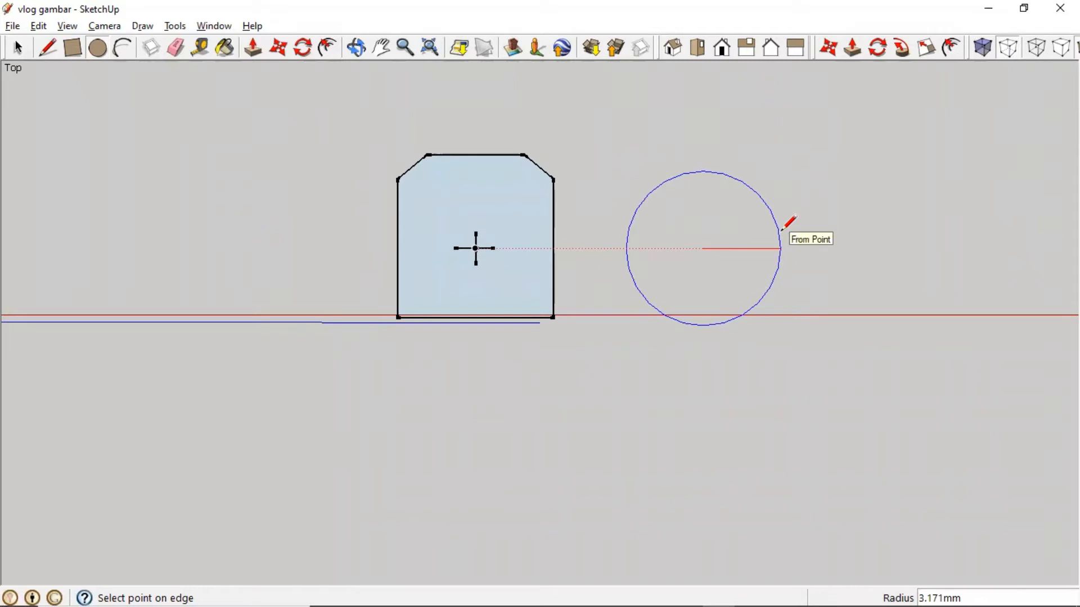
{"action": "type", "text": "3."}
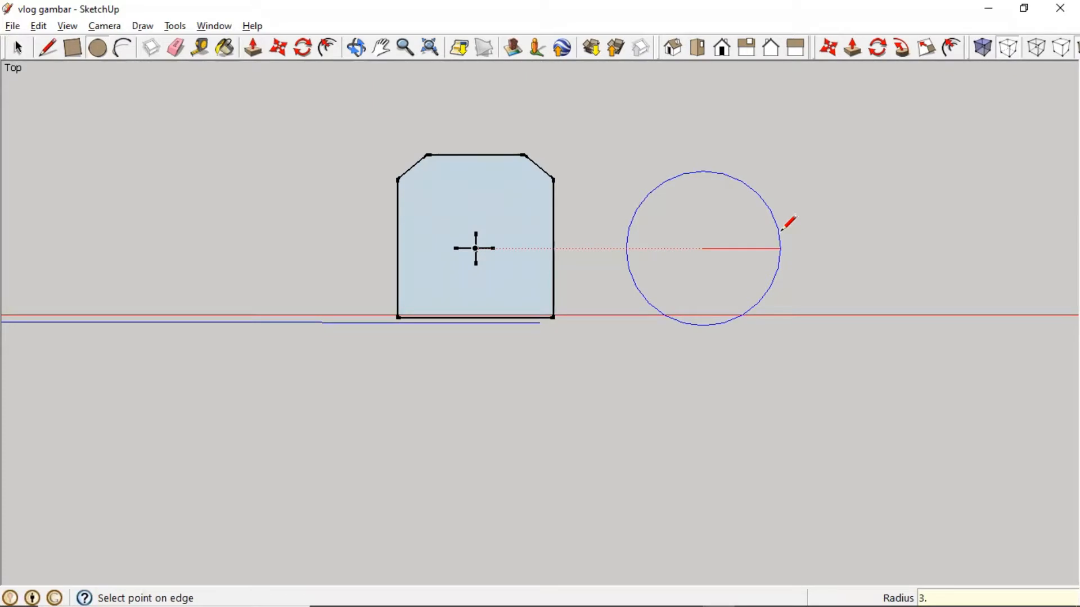
{"action": "type", "text": "1"}
{"action": "key", "text": "Return"}
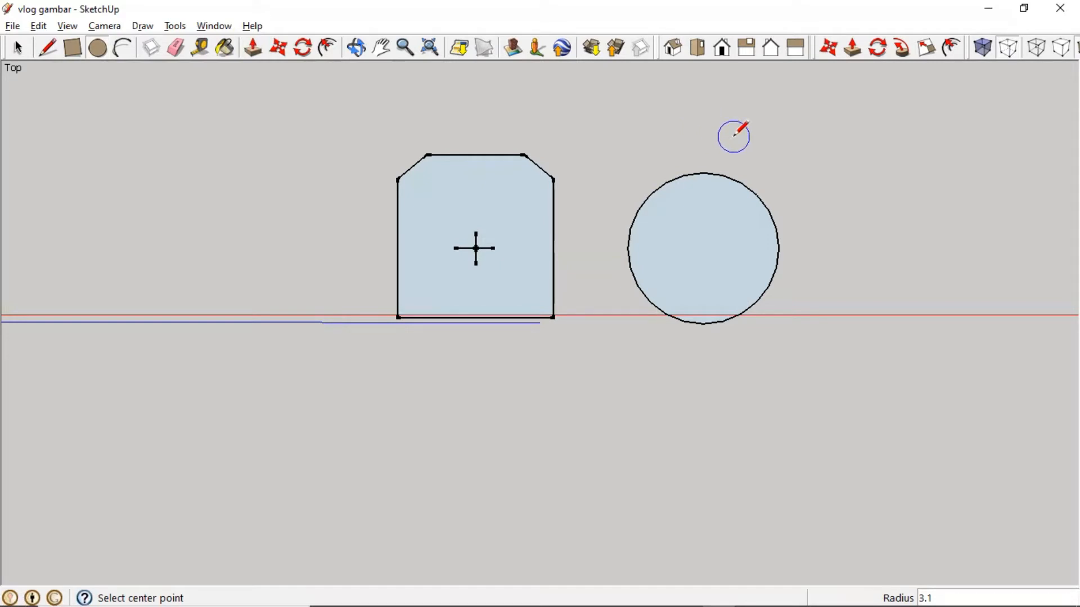
- Add a concentric 3 mm radius circle on the first circle's centre, checking the reference photo
{"action": "left_click", "coordinate": [707, 241]}
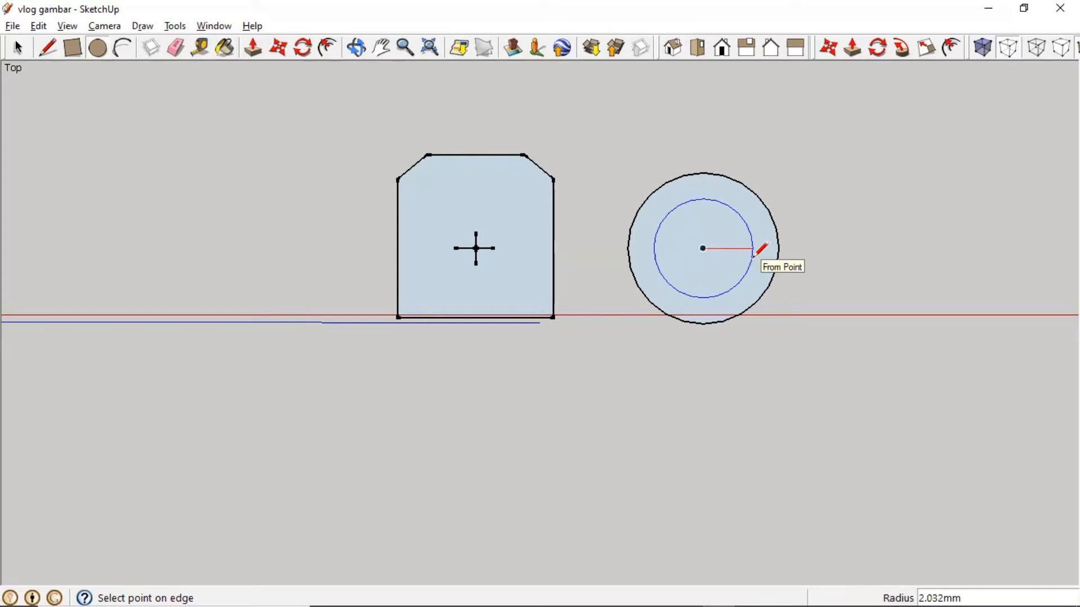
{"action": "key", "text": "alt+Tab"}
{"action": "key", "text": "alt+Tab"}
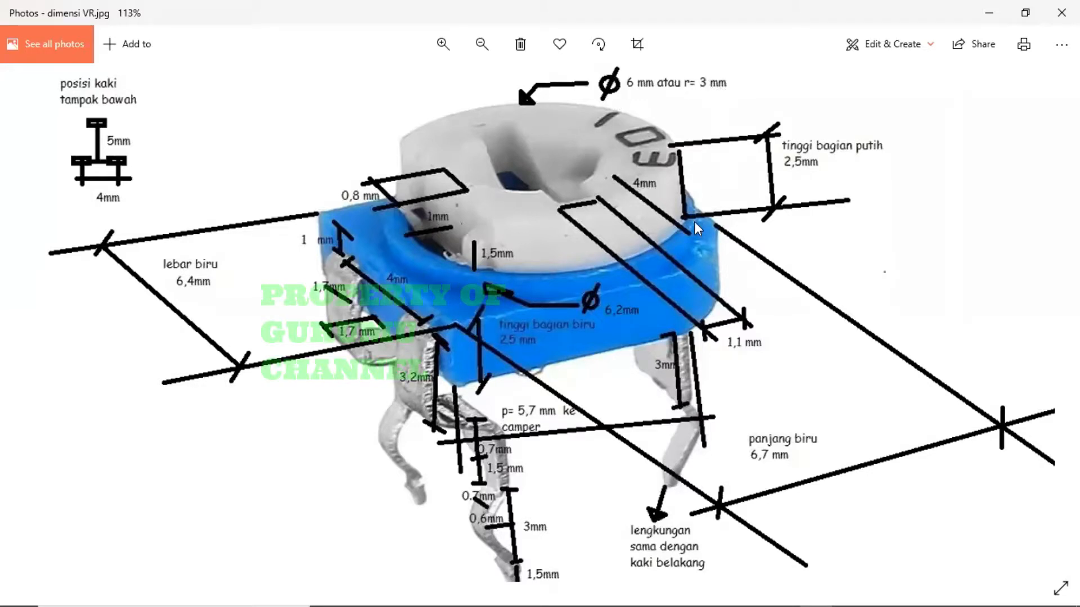
{"action": "key", "text": "alt+Tab"}
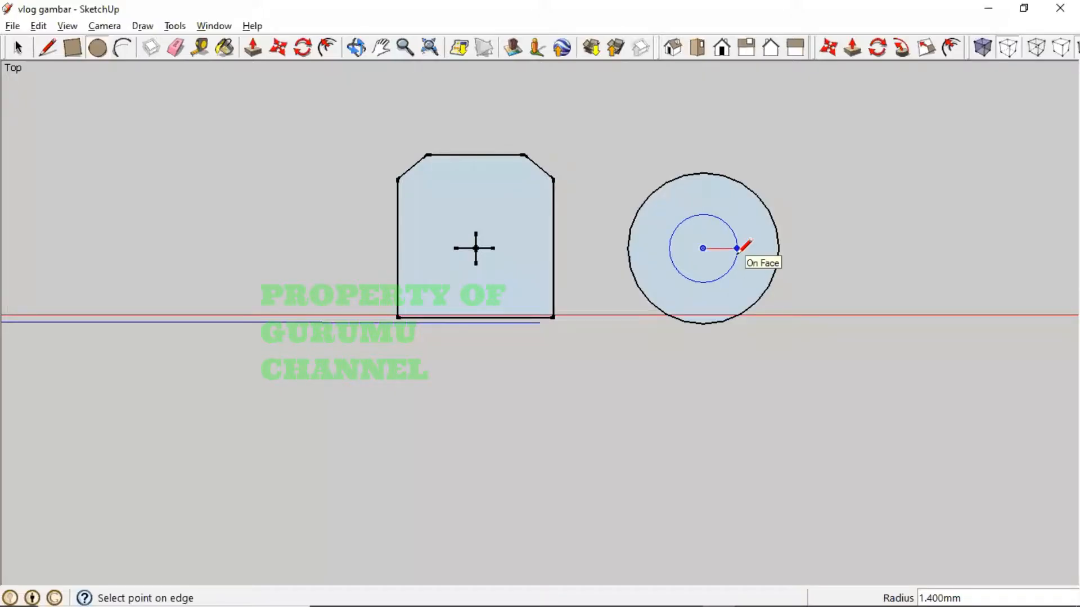
{"action": "type", "text": "3"}
{"action": "key", "text": "Return"}
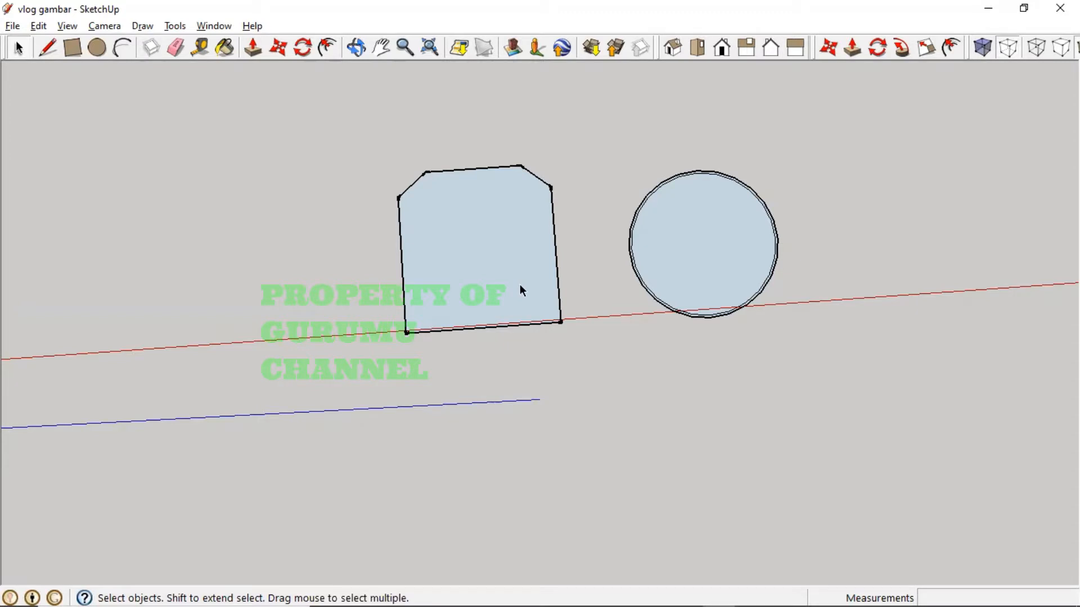
{"action": "middle_click_drag", "start_coordinate": [520, 284], "coordinate": [504, 307]}
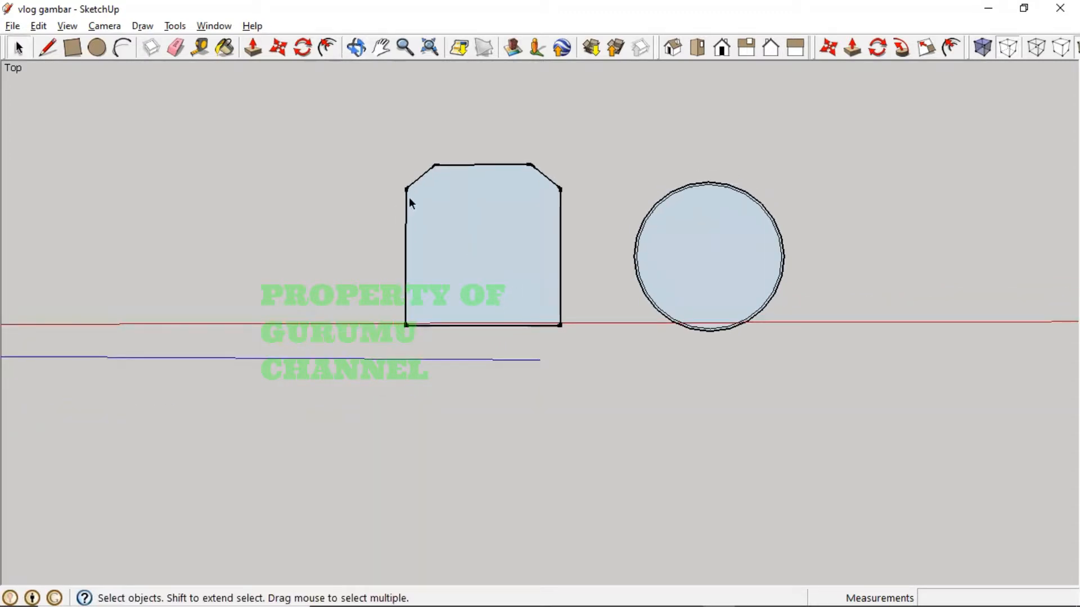
- Draw a 6.7 mm vertical line from the top edge midpoint to the bottom edge, then view the dimension photo
{"action": "left_click", "coordinate": [48, 48]}
{"action": "left_click", "coordinate": [482, 164]}
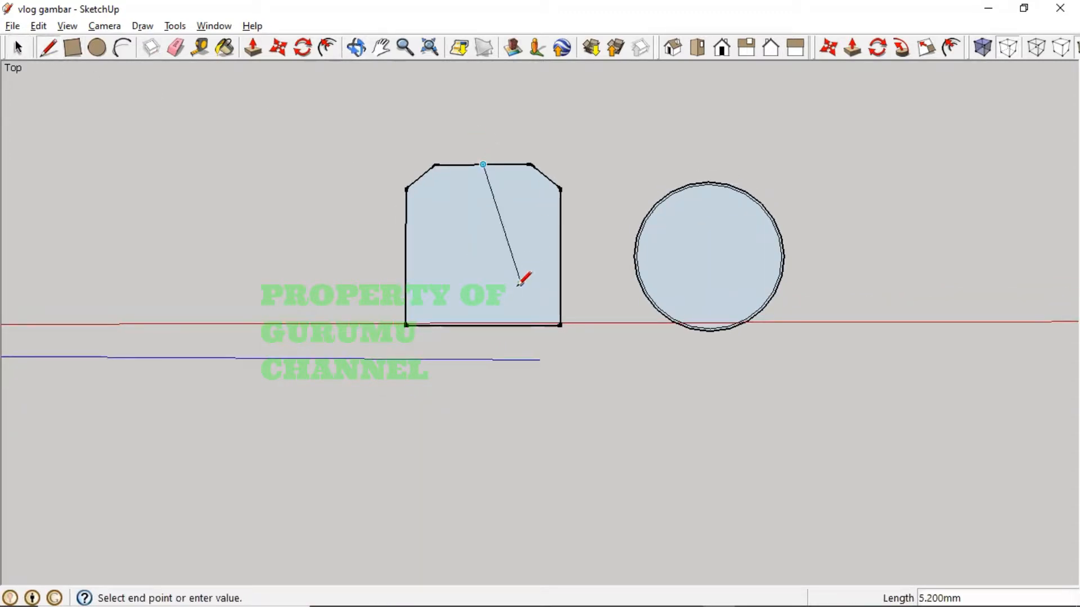
{"action": "left_click", "coordinate": [482, 324]}
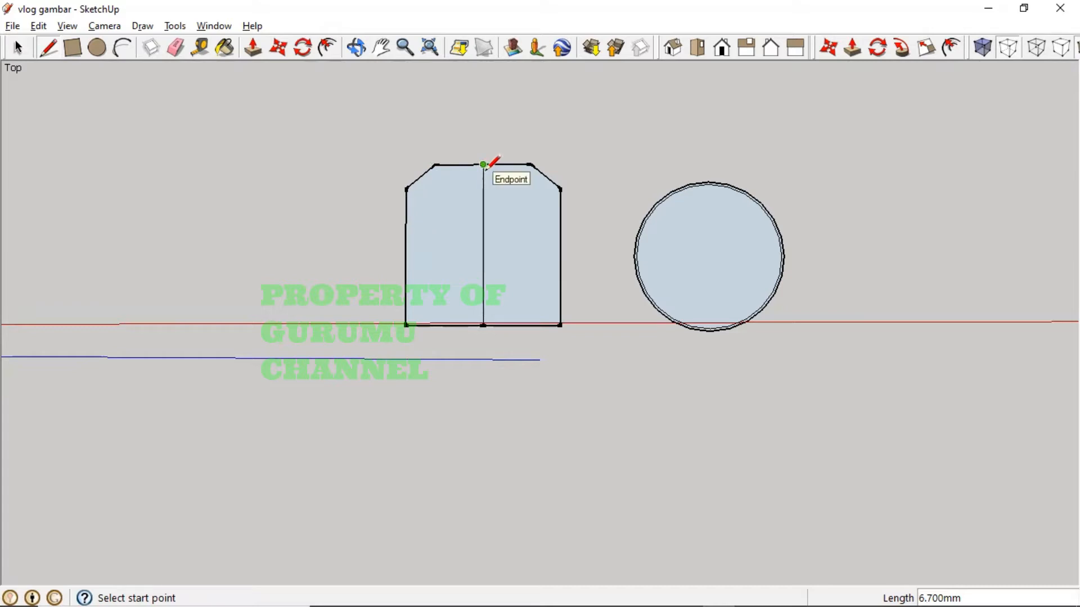
{"action": "key", "text": "alt+Tab"}
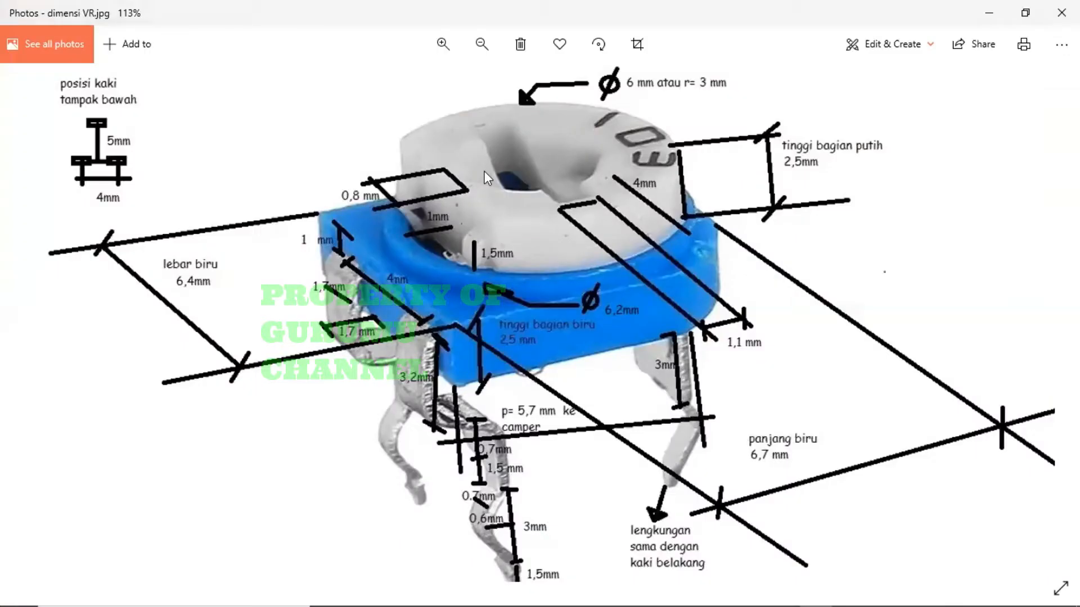
- Compute 6.7 / 2 = 3.35 in Calculator and start a line at the top edge's midpoint
{"action": "key", "text": "alt+Tab"}
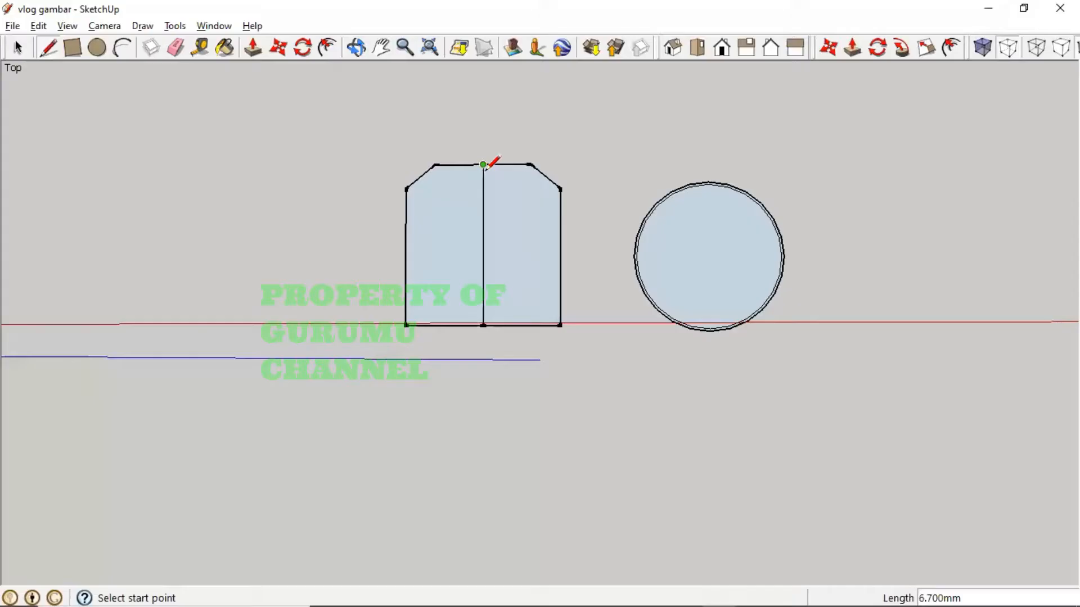
{"action": "key", "text": "alt+Tab"}
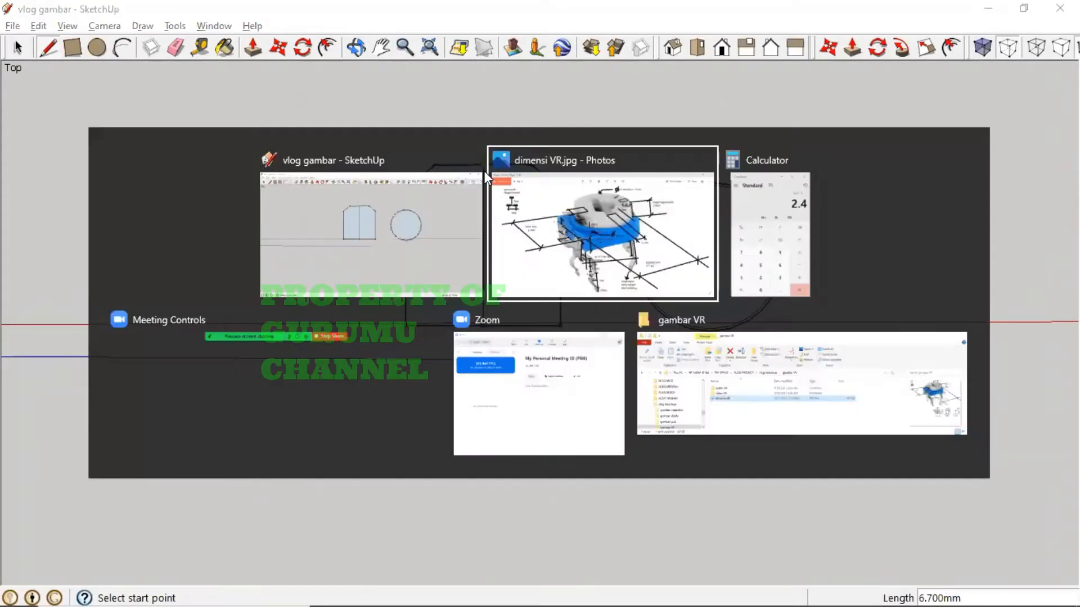
{"action": "key", "text": "alt+Tab"}
{"action": "key", "text": "Escape"}
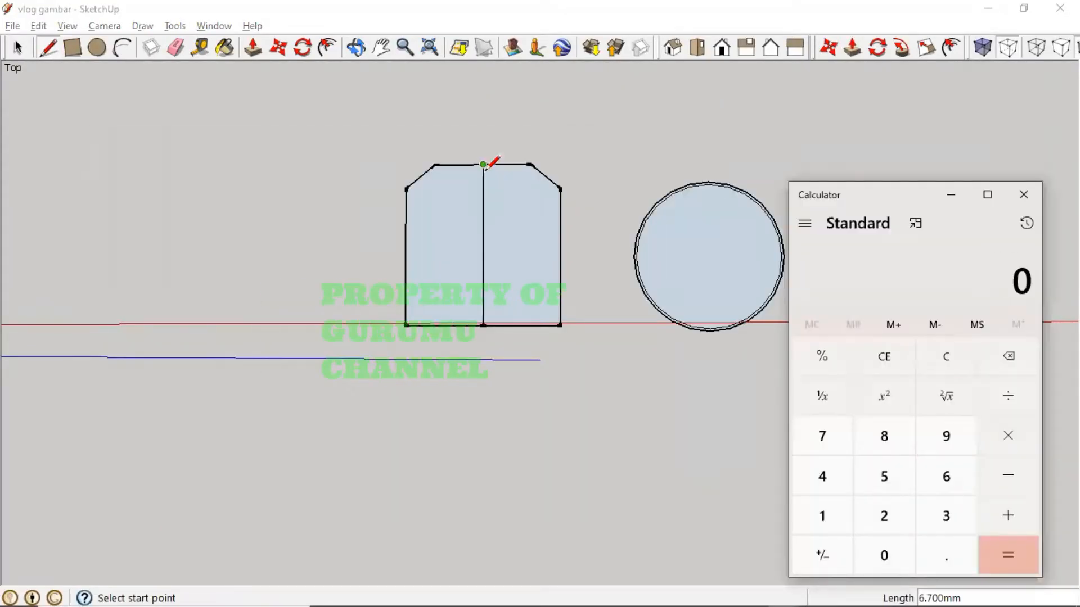
{"action": "type", "text": "6.7"}
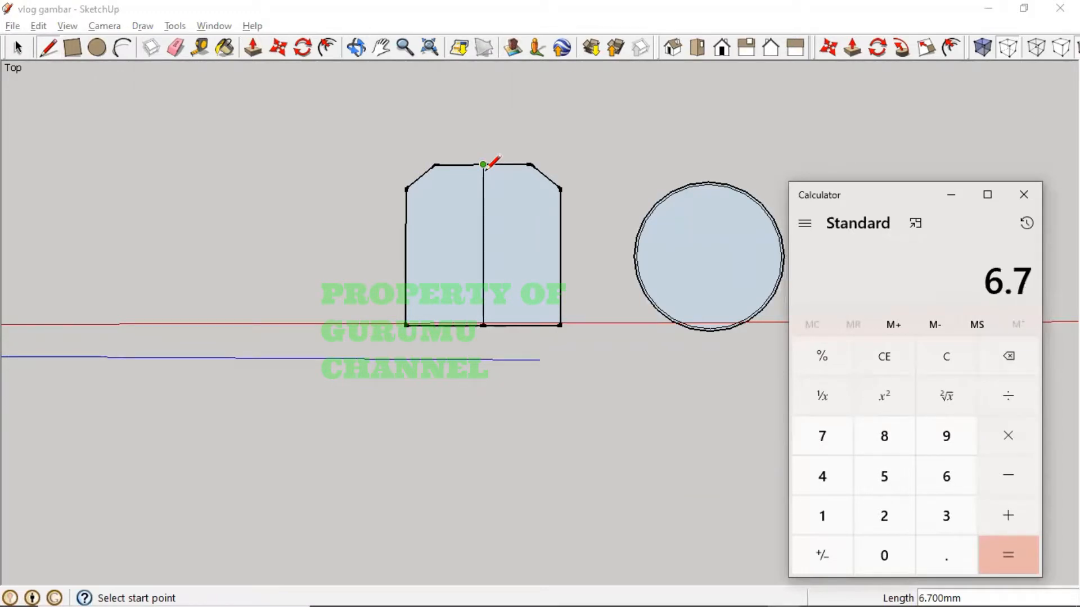
{"action": "type", "text": "/2"}
{"action": "key", "text": "Return"}
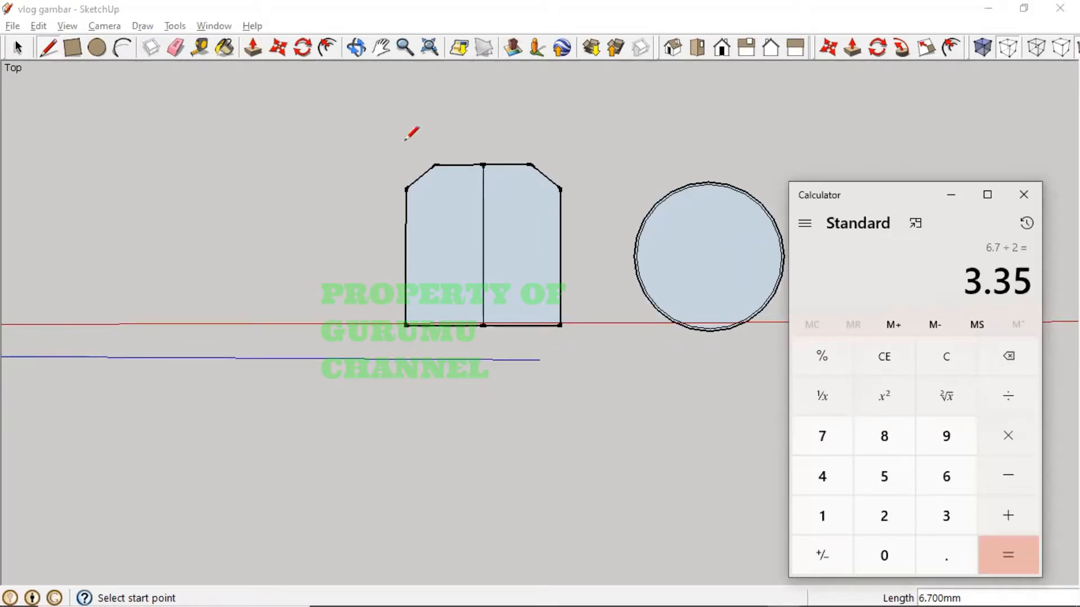
{"action": "left_click", "coordinate": [484, 165]}
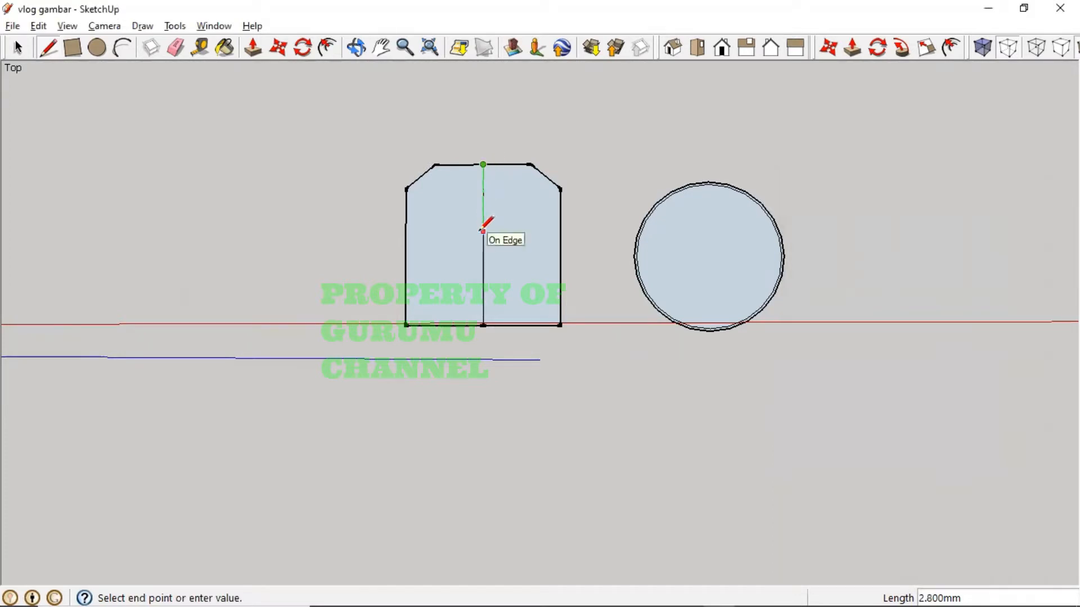
- Commit the 3.35 mm line and mark a distance along the centre line with the Tape Measure
{"action": "type", "text": "3.35"}
{"action": "key", "text": "Return"}
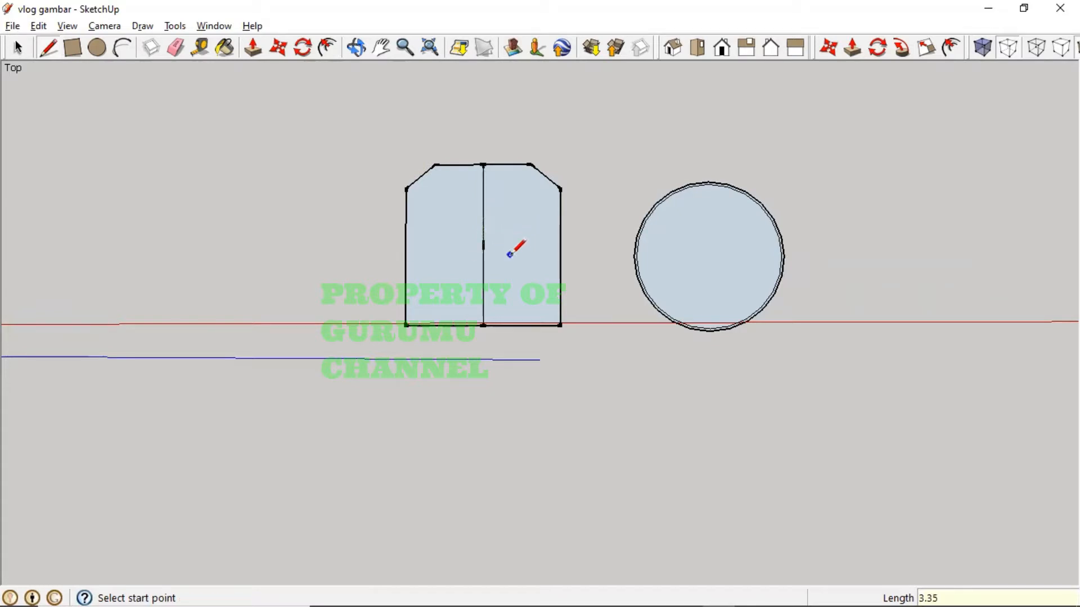
{"action": "scroll", "coordinate": [480, 224], "scroll_direction": "up", "scroll_amount": 3}
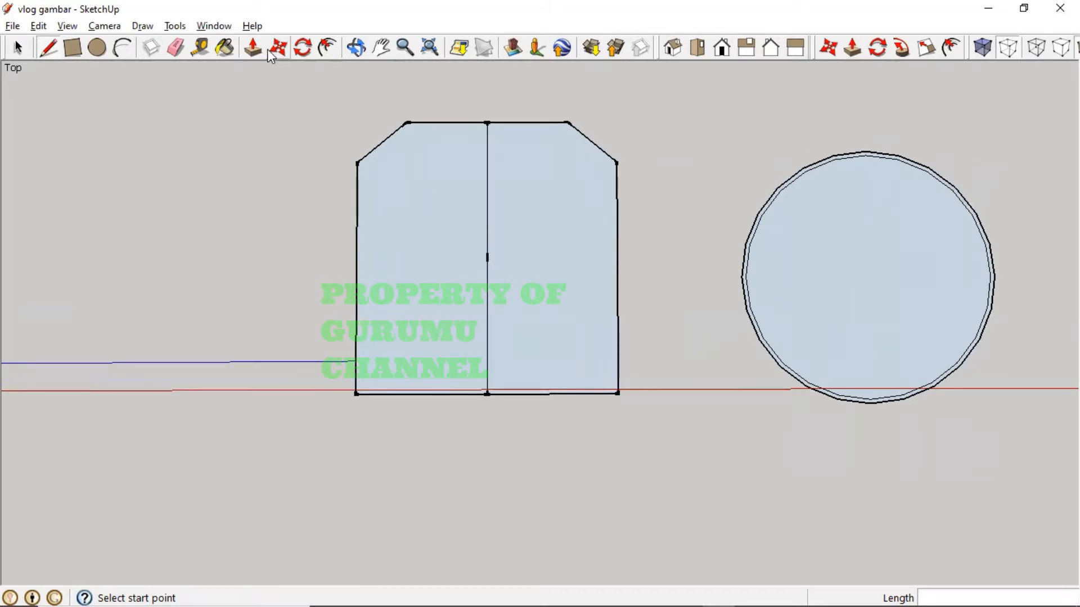
{"action": "left_click", "coordinate": [200, 47]}
{"action": "left_click", "coordinate": [487, 108]}
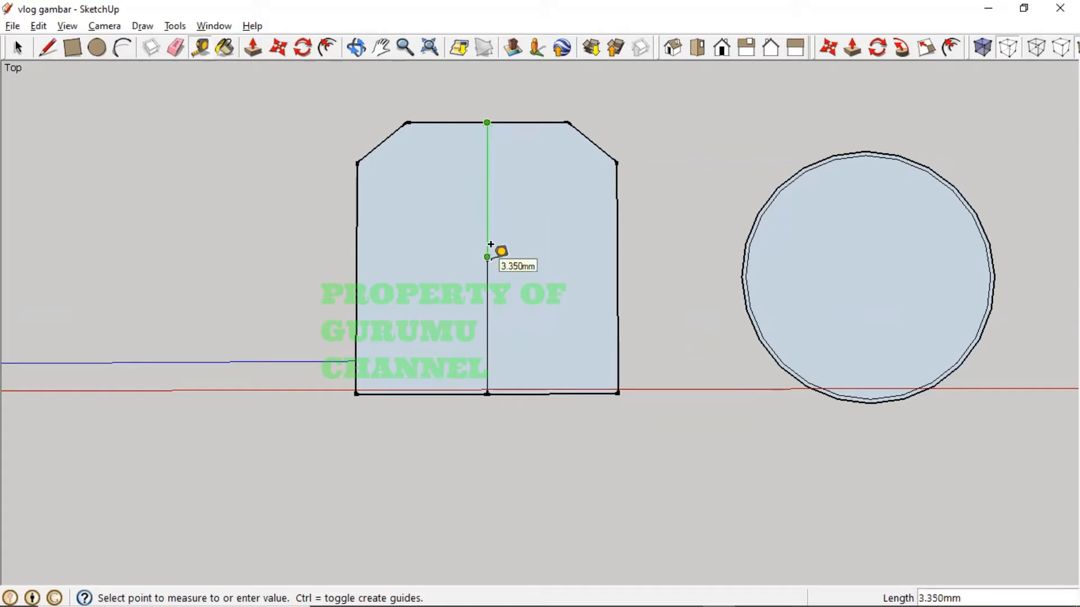
{"action": "left_click", "coordinate": [548, 169]}
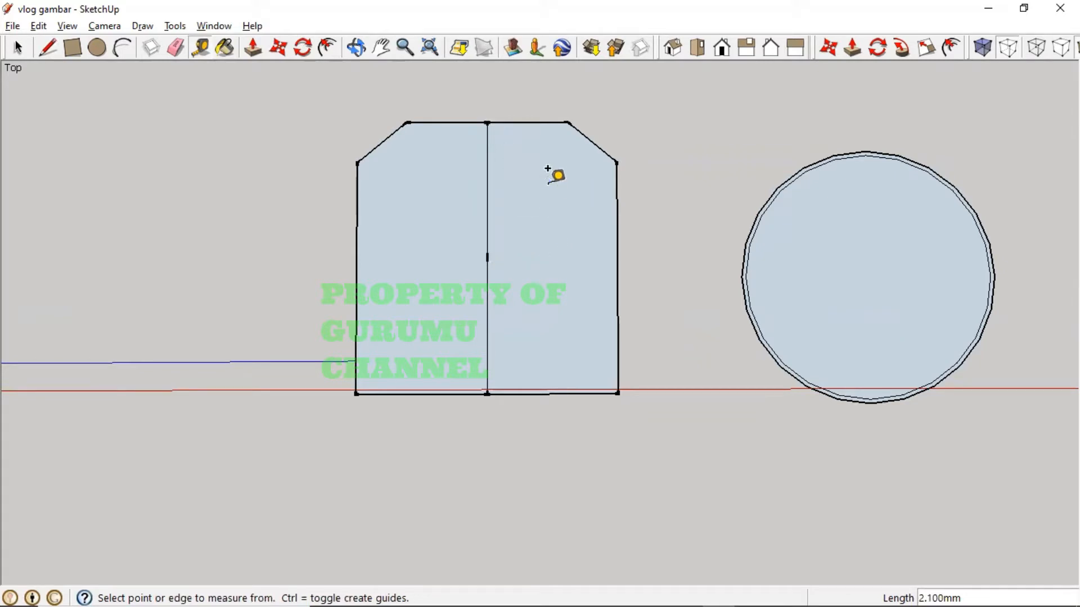
- Draw a horizontal bar across the centre line plus short ticks above and below it
{"action": "left_click", "coordinate": [48, 47]}
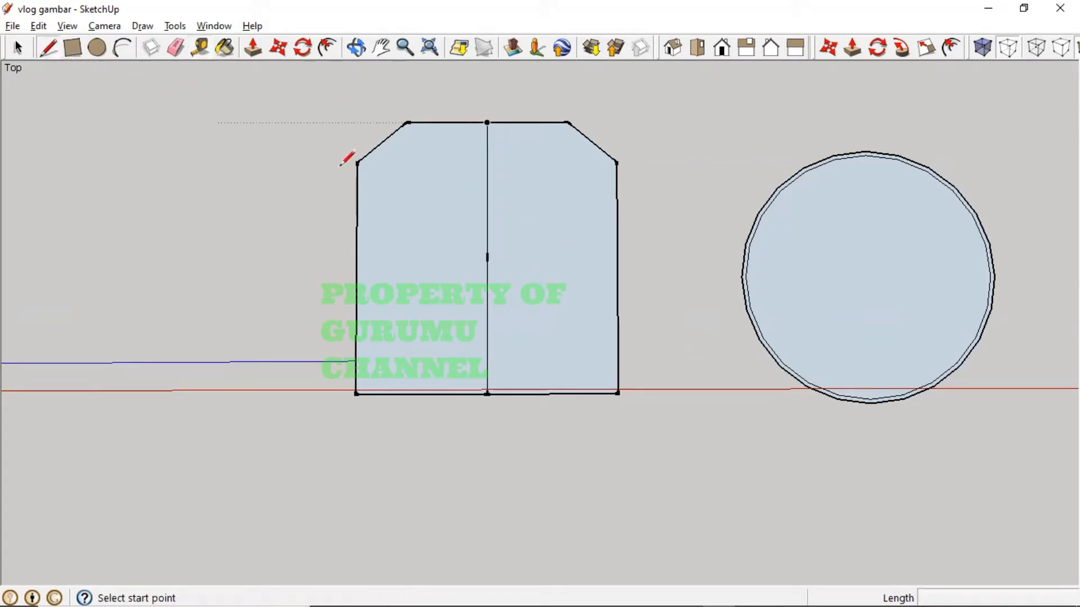
{"action": "left_click", "coordinate": [487, 257]}
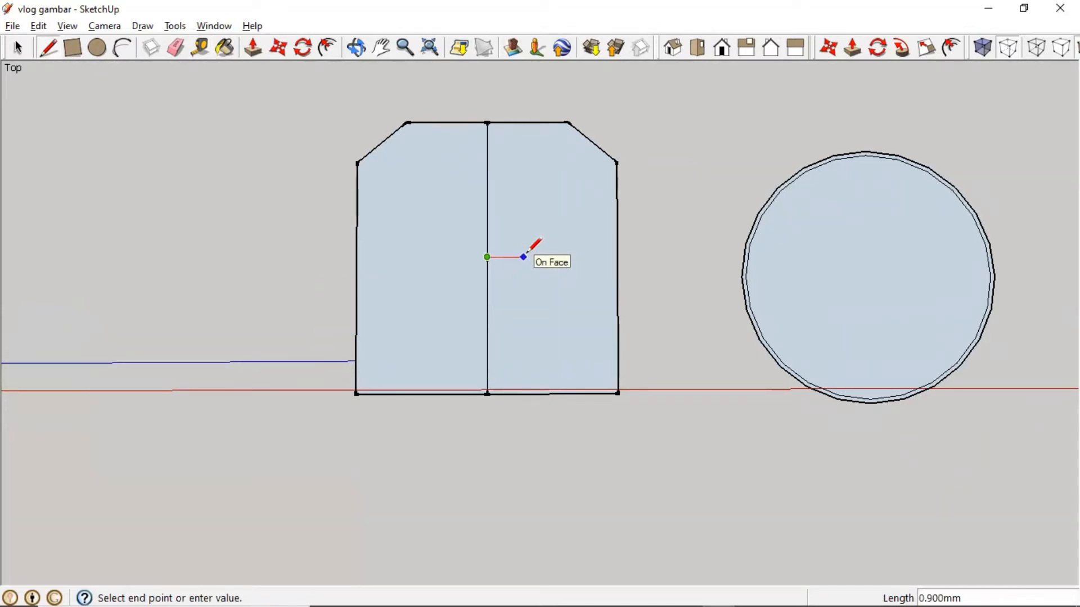
{"action": "left_click", "coordinate": [522, 257]}
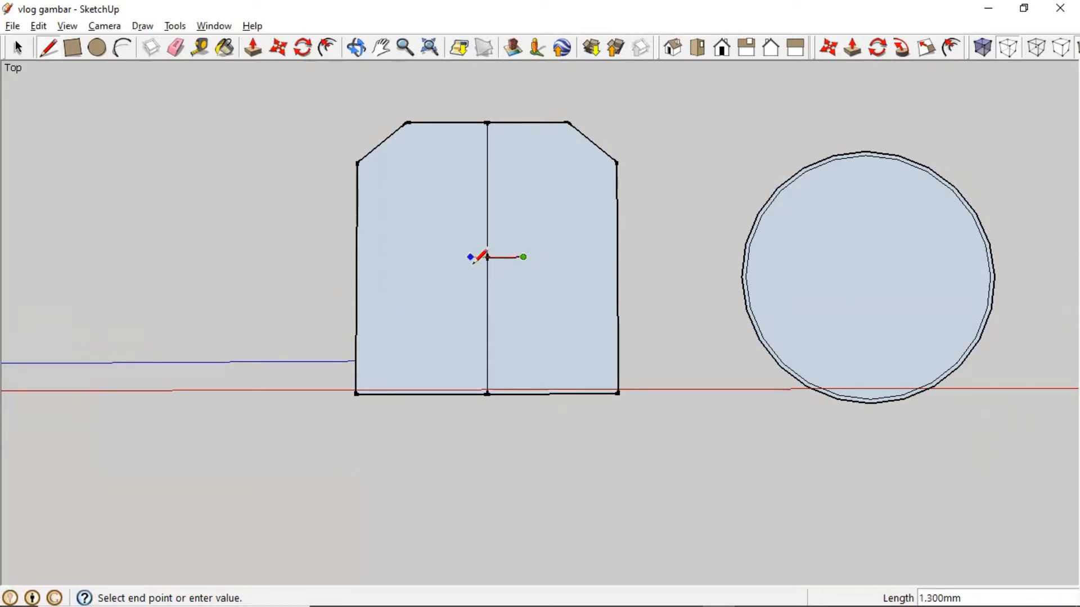
{"action": "left_click", "coordinate": [446, 257]}
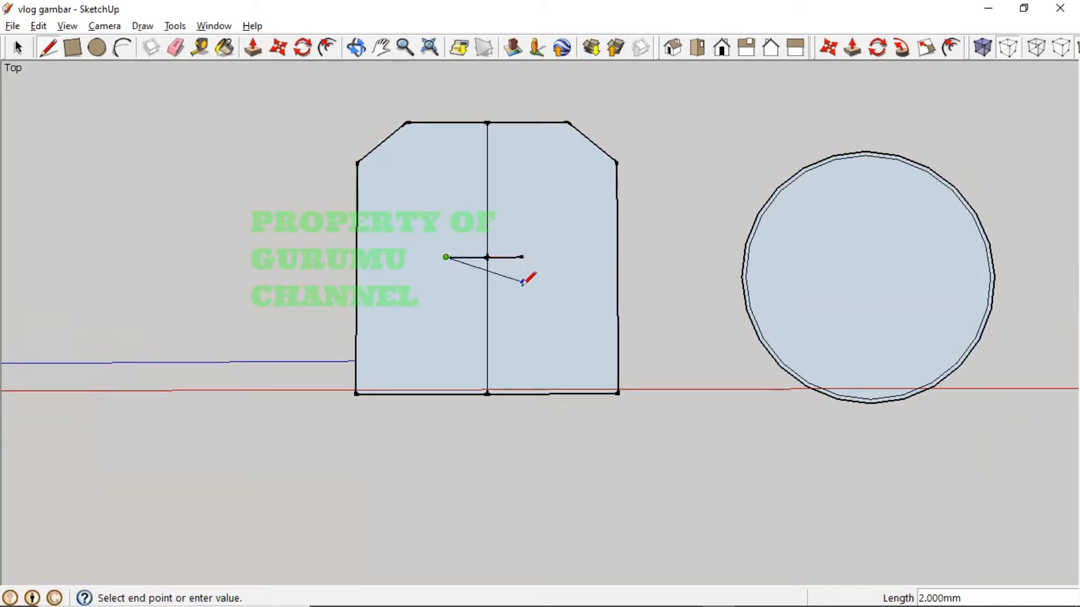
{"action": "key", "text": "Escape"}
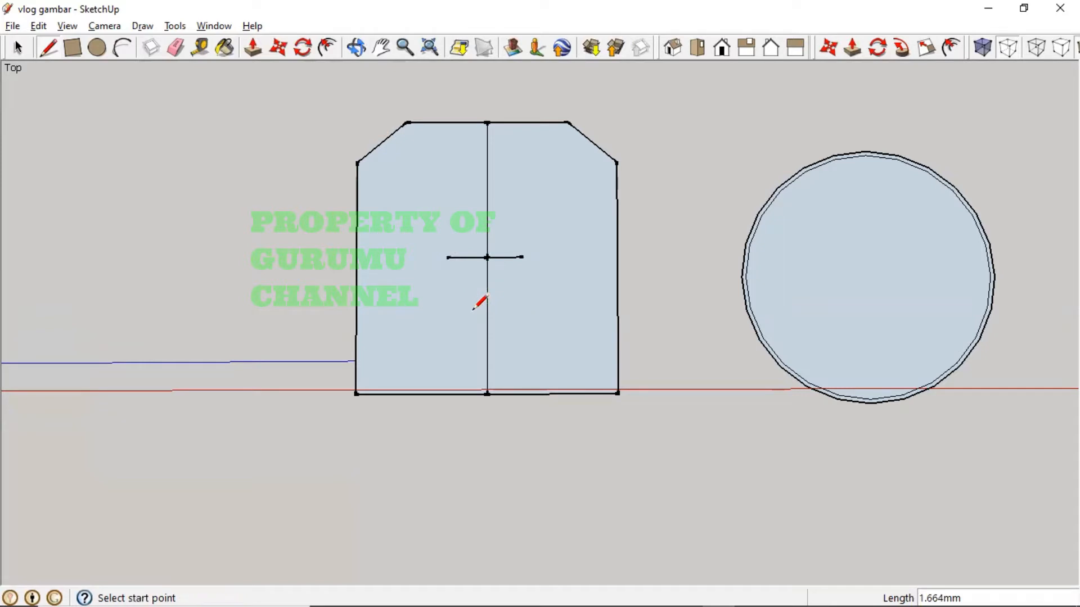
{"action": "left_click", "coordinate": [487, 224]}
{"action": "left_click", "coordinate": [503, 225]}
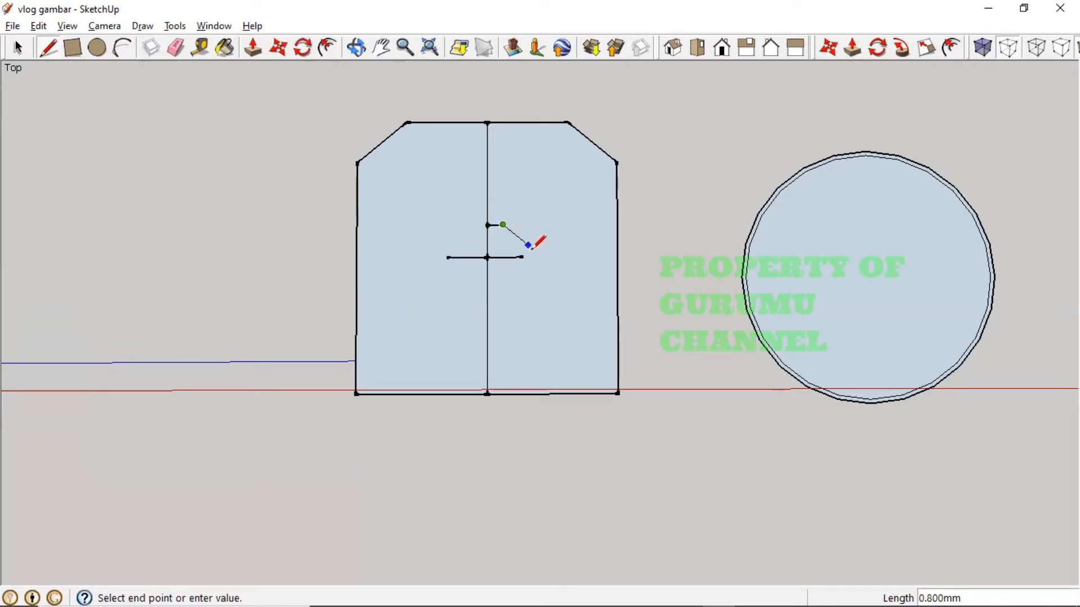
{"action": "key", "text": "Escape"}
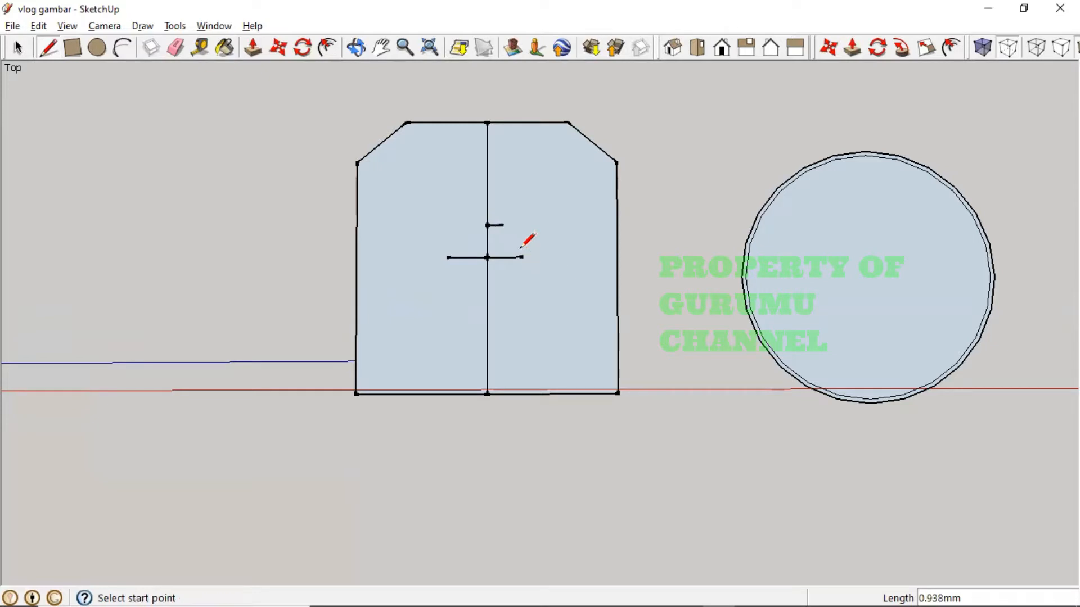
{"action": "left_click", "coordinate": [487, 289]}
{"action": "left_click", "coordinate": [503, 289]}
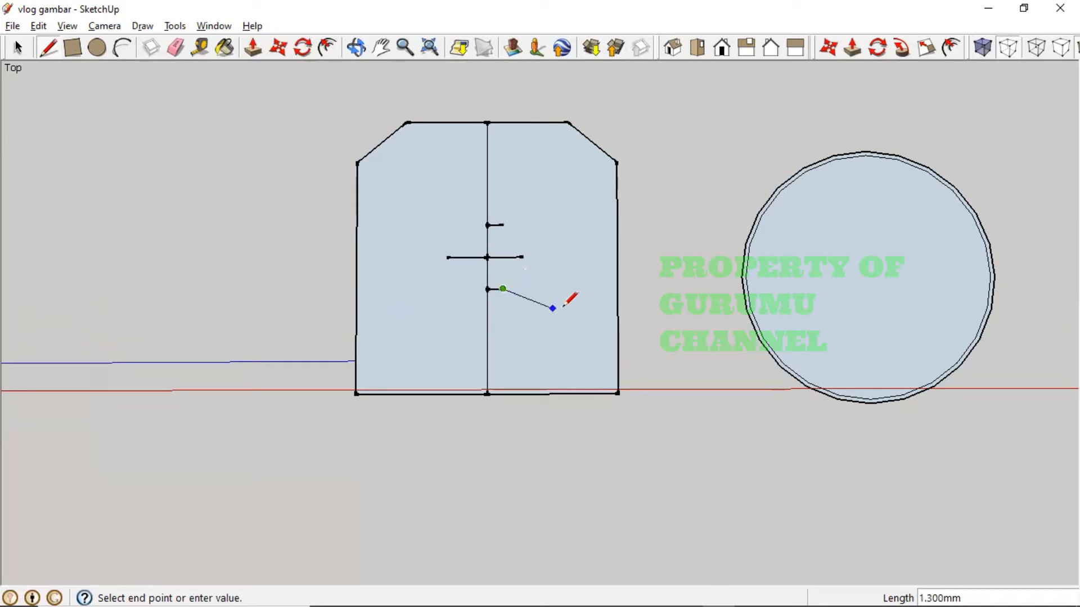
{"action": "key", "text": "Escape"}
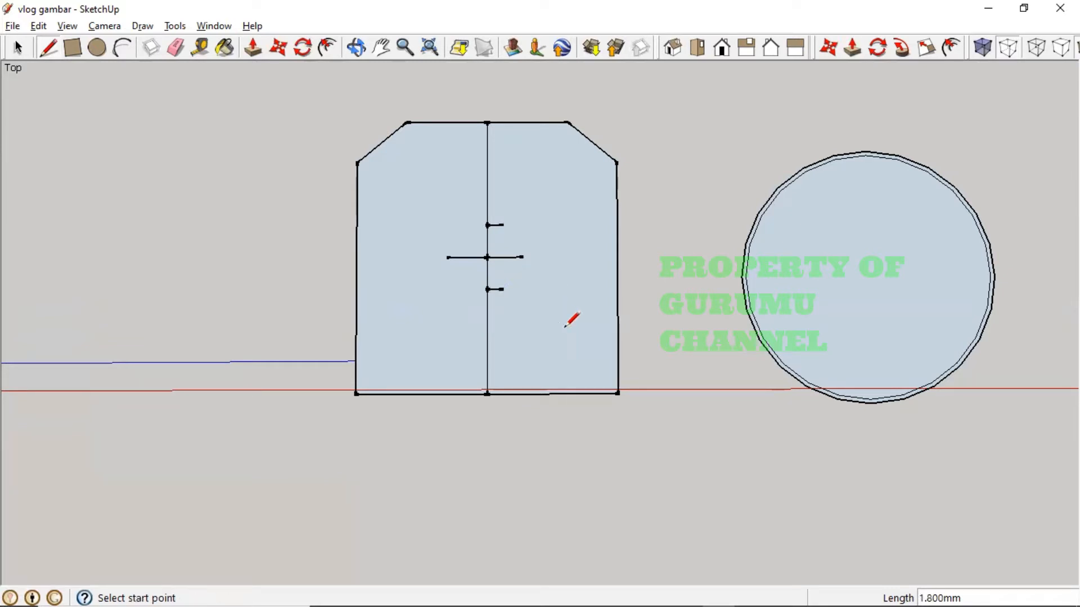
{"action": "left_click", "coordinate": [18, 47]}
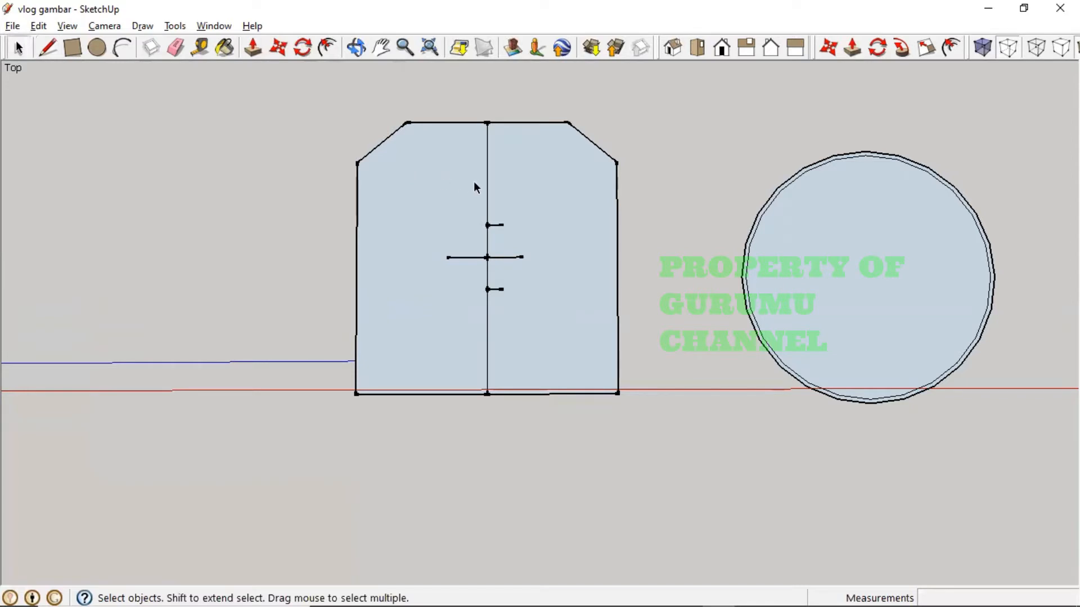
- Delete the upper and lower centre-line parts and both short ticks, leaving a small centre cross
{"action": "left_click", "coordinate": [486, 188]}
{"action": "key", "text": "Delete"}
{"action": "left_click", "coordinate": [487, 347]}
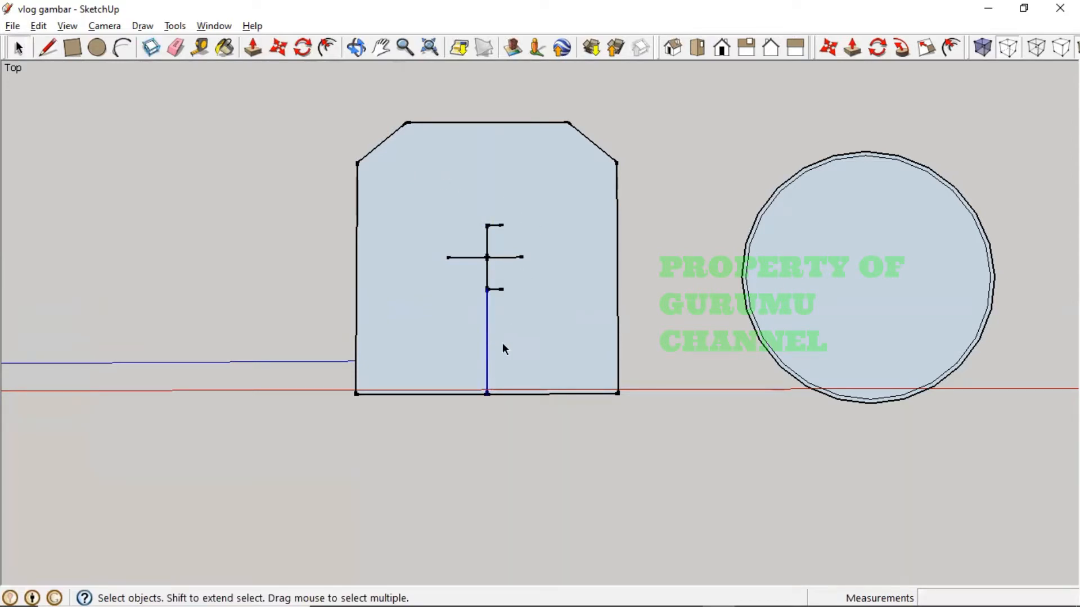
{"action": "key", "text": "Delete"}
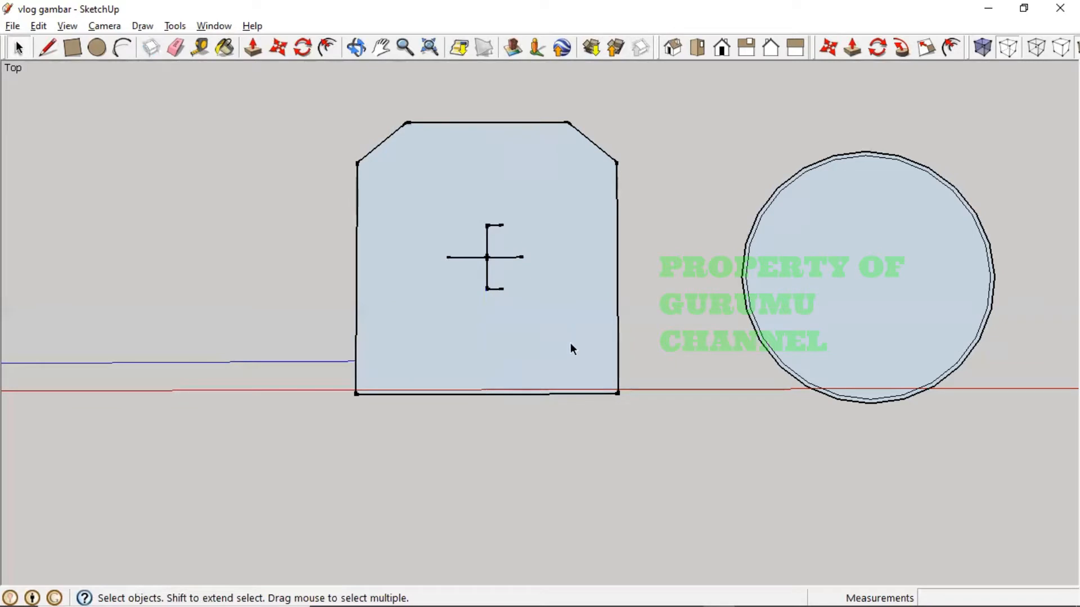
{"action": "left_click", "coordinate": [497, 289]}
{"action": "key", "text": "Delete"}
{"action": "left_click", "coordinate": [497, 225]}
{"action": "key", "text": "Delete"}
{"action": "key", "text": "h"}
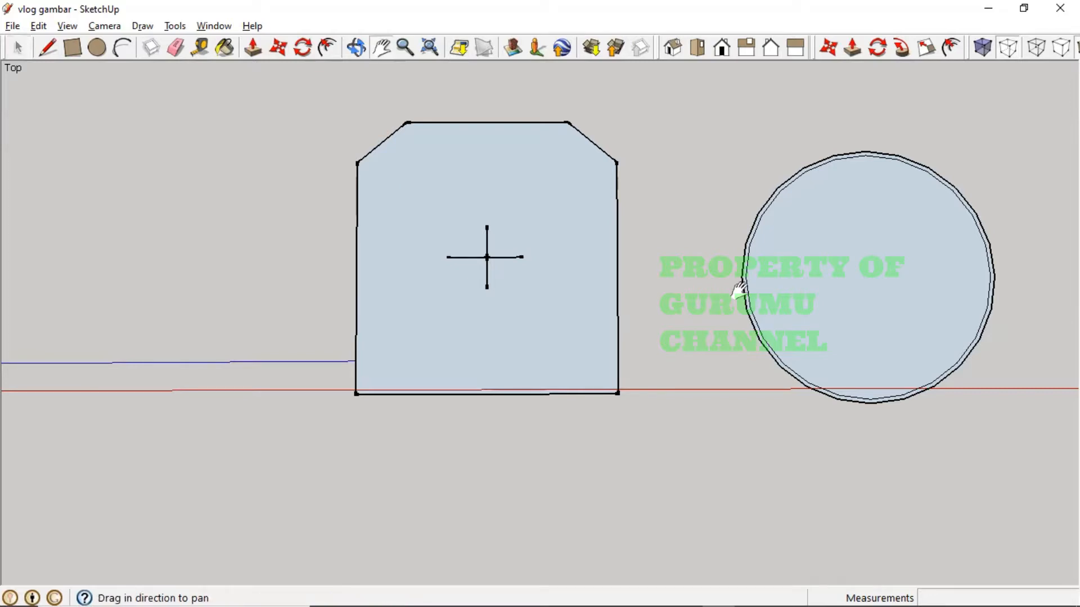
{"action": "mouse_move", "coordinate": [730, 293]}
{"action": "left_mouse_down"}
{"action": "mouse_move", "coordinate": [528, 410]}
{"action": "mouse_move", "coordinate": [520, 380]}
{"action": "left_mouse_up"}
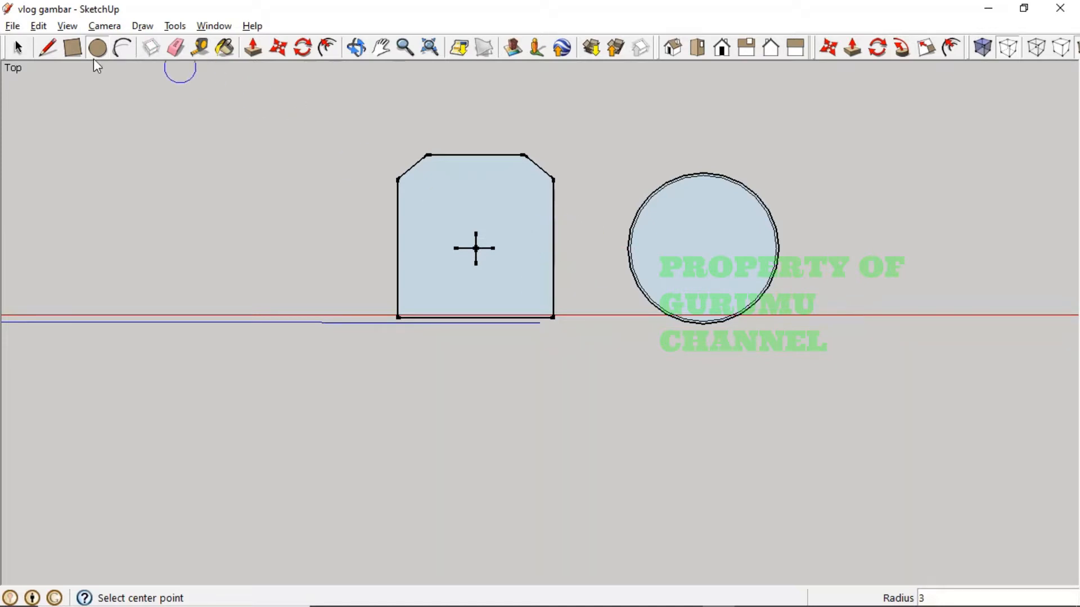
- Window-select the whole circle and make it a group
{"action": "left_click", "coordinate": [17, 49]}
{"action": "left_click_drag", "start_coordinate": [602, 139], "coordinate": [810, 345]}
{"action": "right_click", "coordinate": [685, 239]}
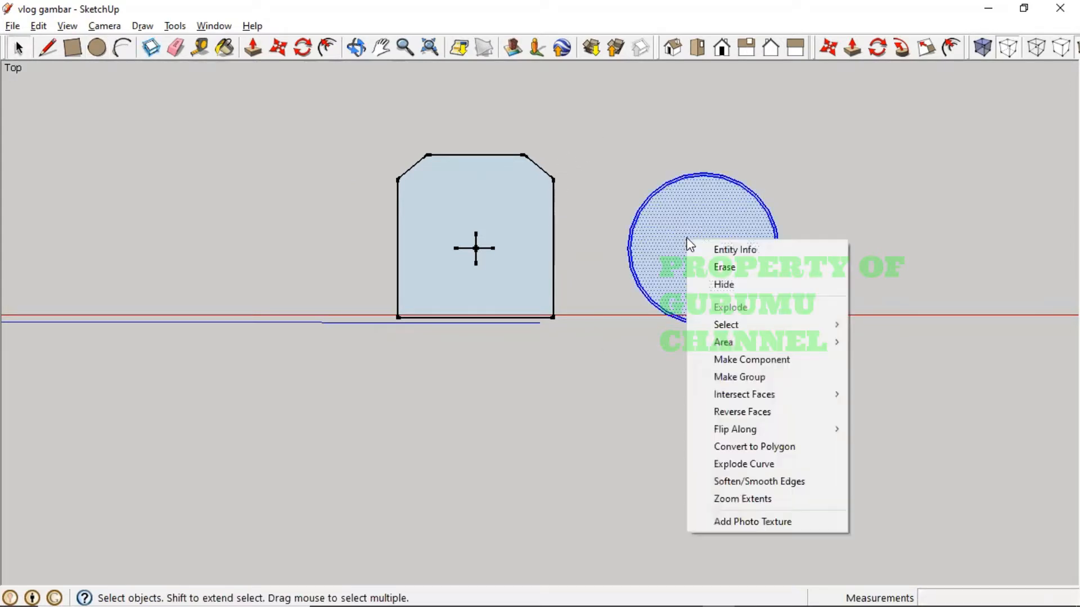
{"action": "left_click", "coordinate": [746, 378]}
{"action": "left_click", "coordinate": [596, 378]}
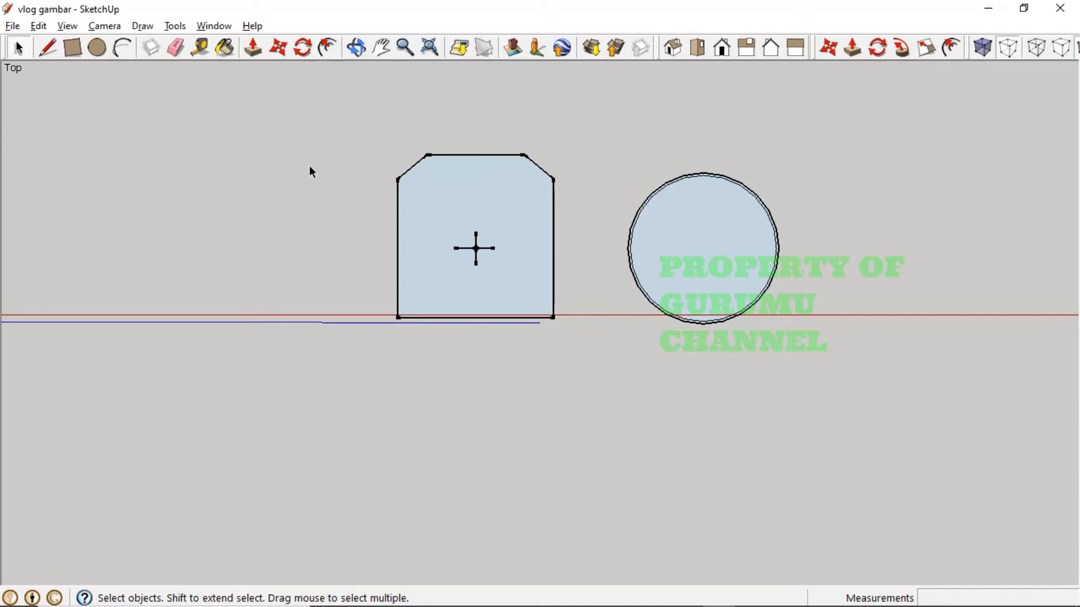
- Select the circle group and the base shape in turn to confirm they are separate
{"action": "left_click", "coordinate": [656, 233]}
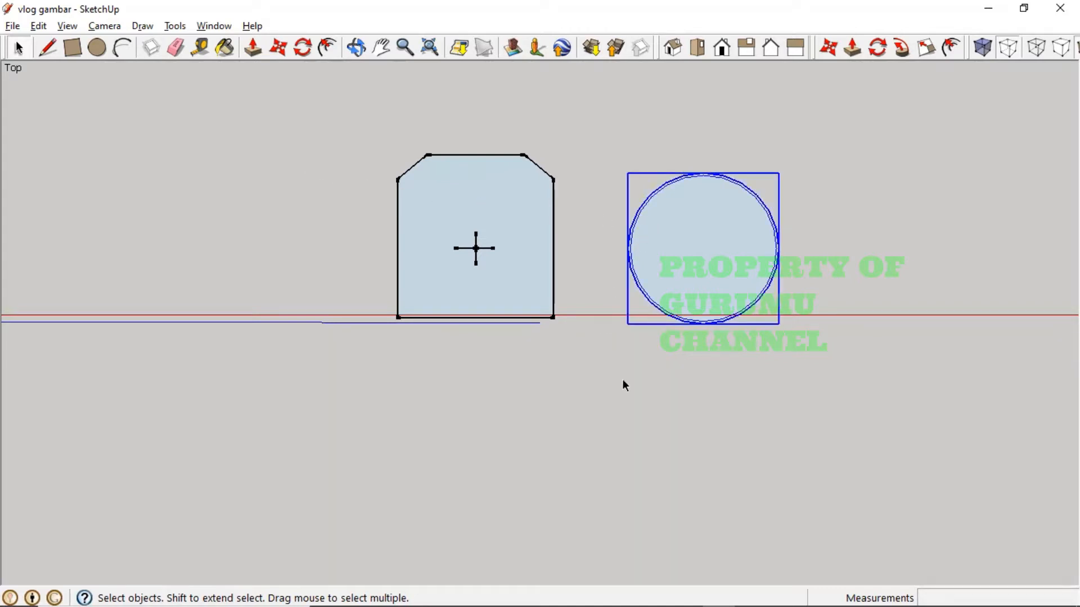
{"action": "left_click", "coordinate": [607, 352]}
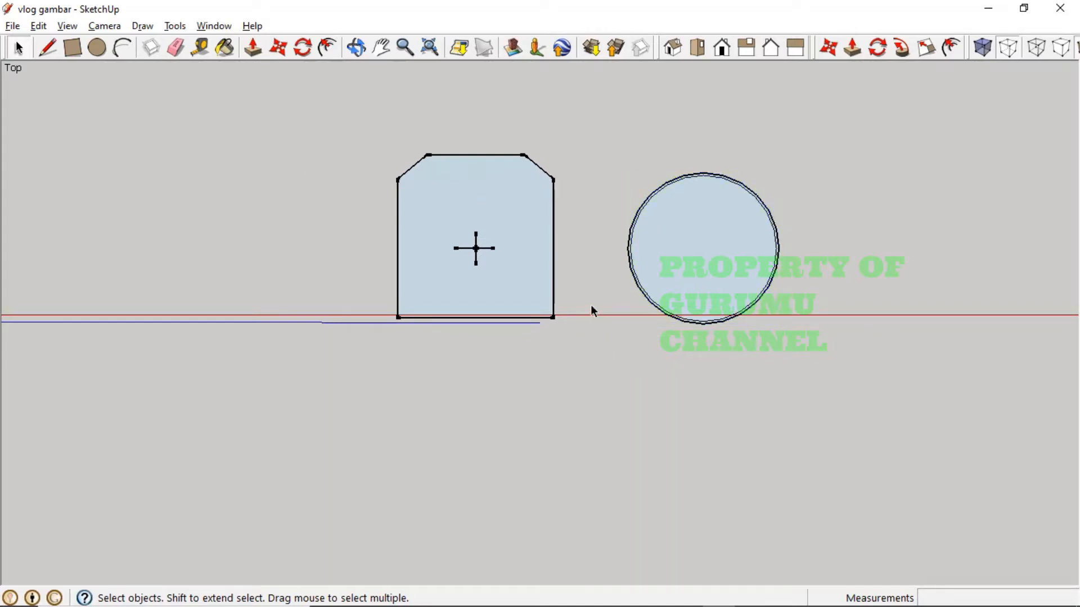
{"action": "left_click", "coordinate": [664, 245]}
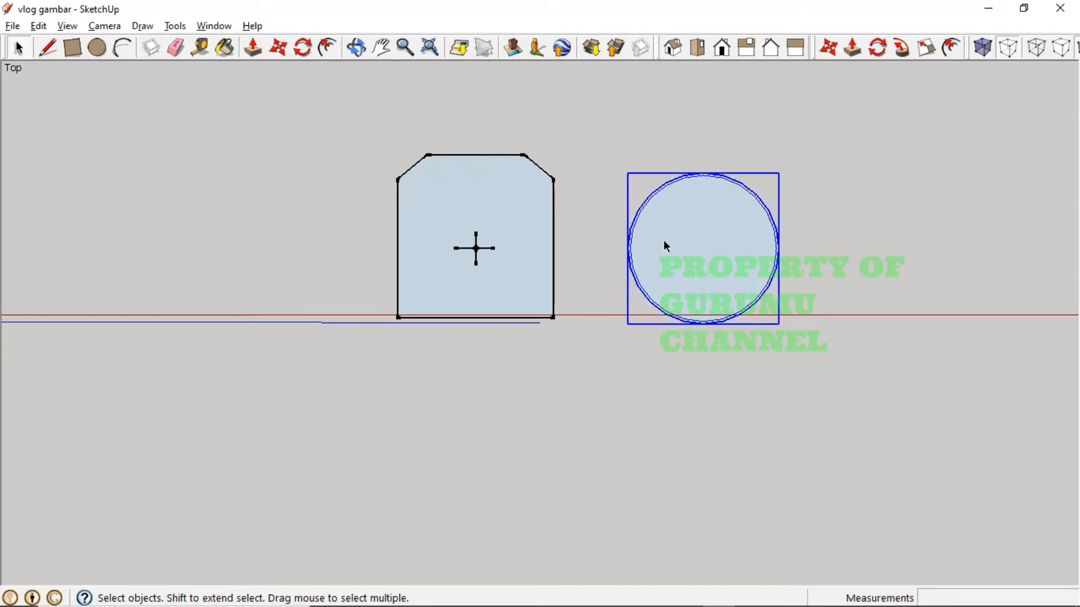
{"action": "left_click", "coordinate": [590, 374]}
{"action": "left_click_drag", "start_coordinate": [355, 124], "coordinate": [616, 401]}
{"action": "left_click", "coordinate": [580, 287]}
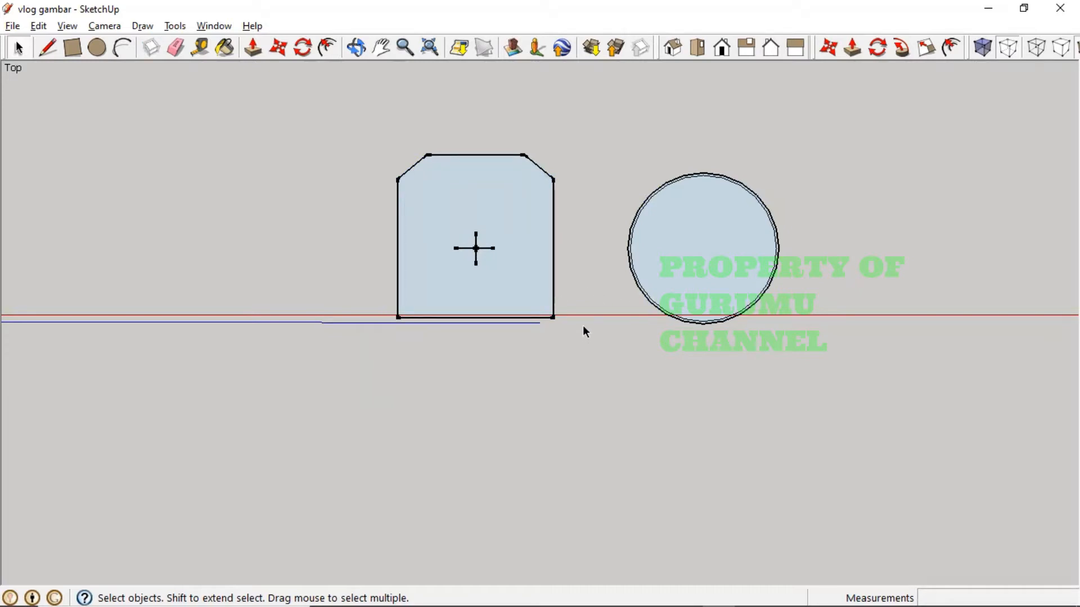
{"action": "left_click", "coordinate": [675, 277]}
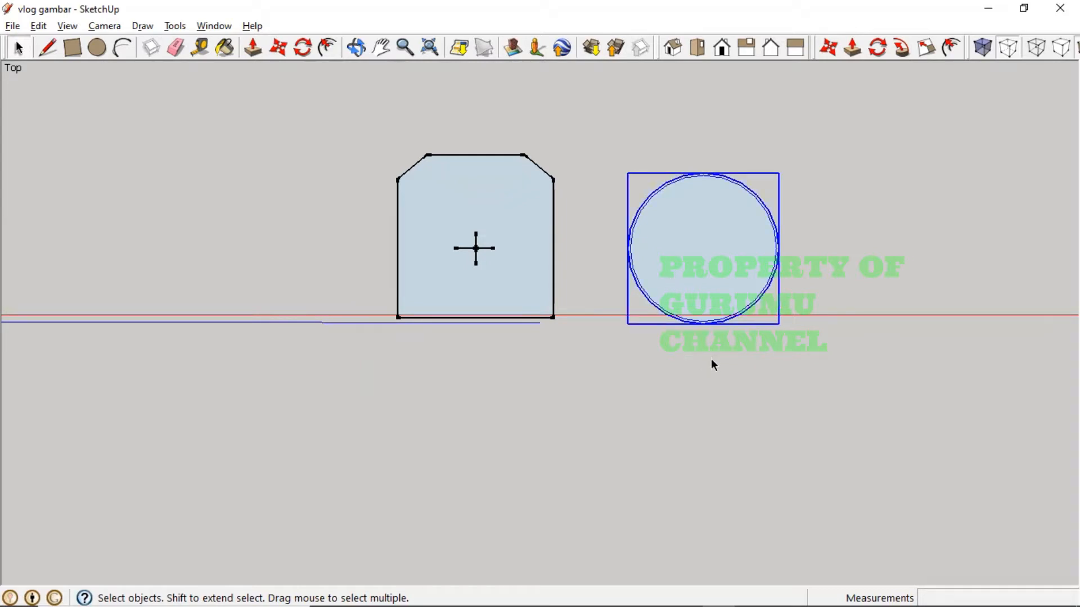
{"action": "left_click", "coordinate": [725, 356]}
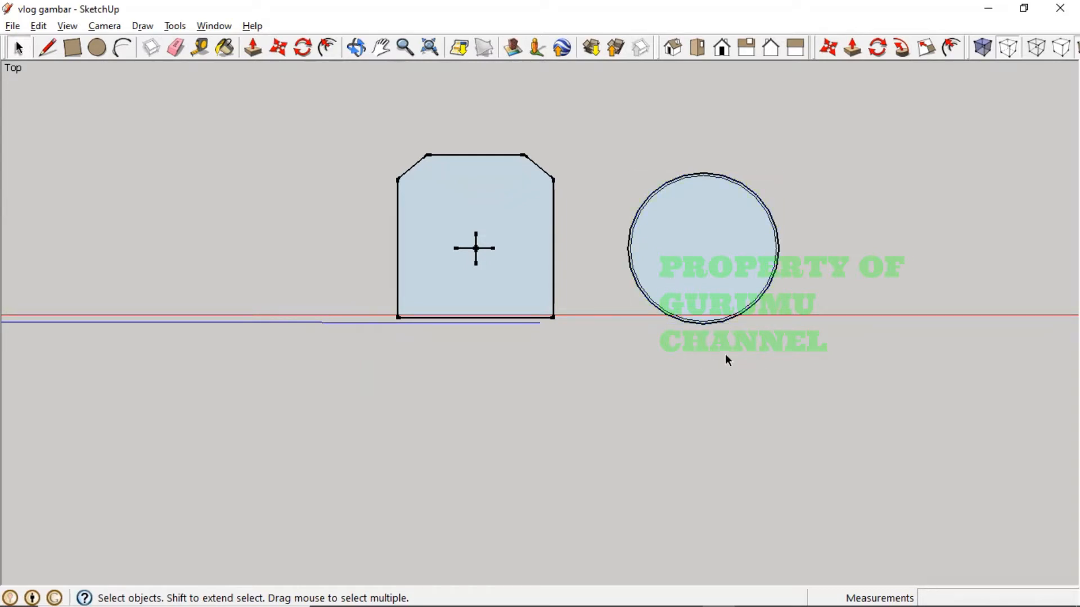
{"action": "left_click", "coordinate": [707, 281]}
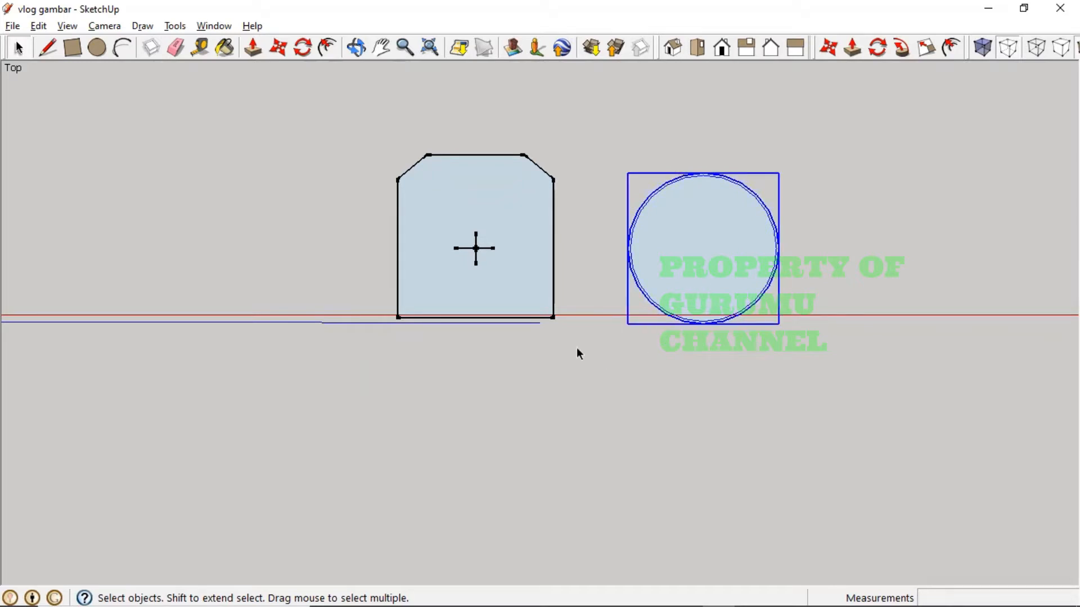
{"action": "left_click", "coordinate": [525, 308]}
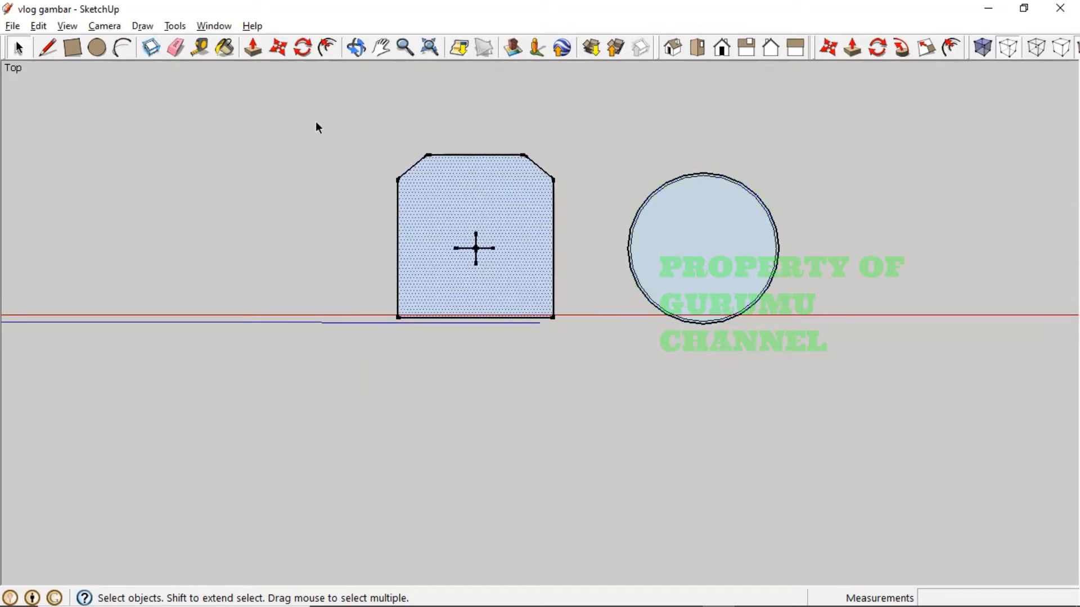
- Orbit to view the flat sketch at an angle, then bring up the dimensi VR.jpg photo
{"action": "left_click", "coordinate": [362, 184]}
{"action": "middle_click_drag", "start_coordinate": [661, 366], "coordinate": [504, 248]}
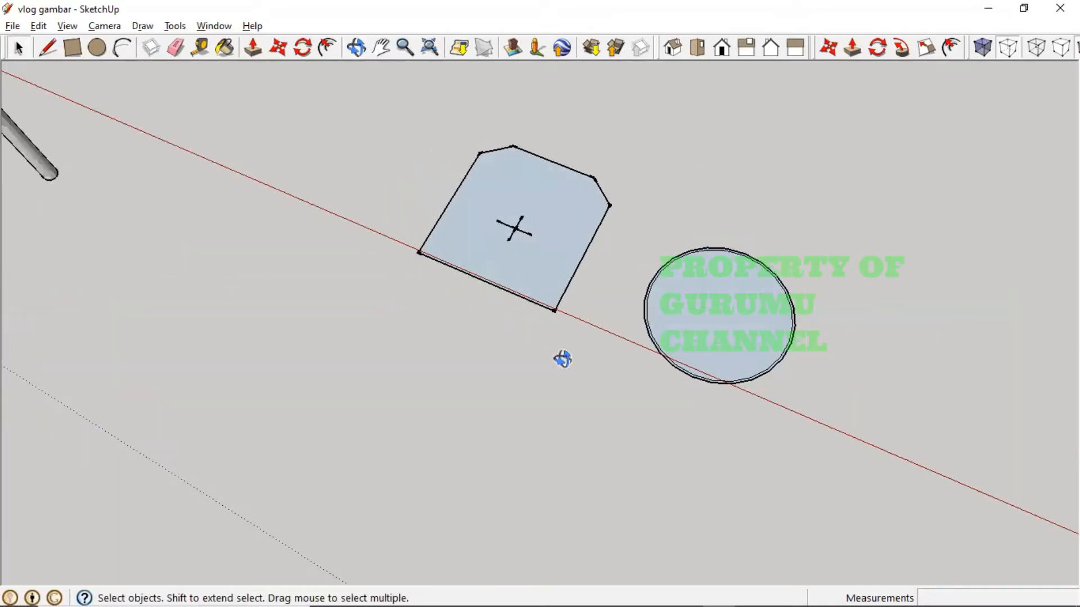
{"action": "middle_click_drag", "start_coordinate": [562, 359], "coordinate": [716, 419]}
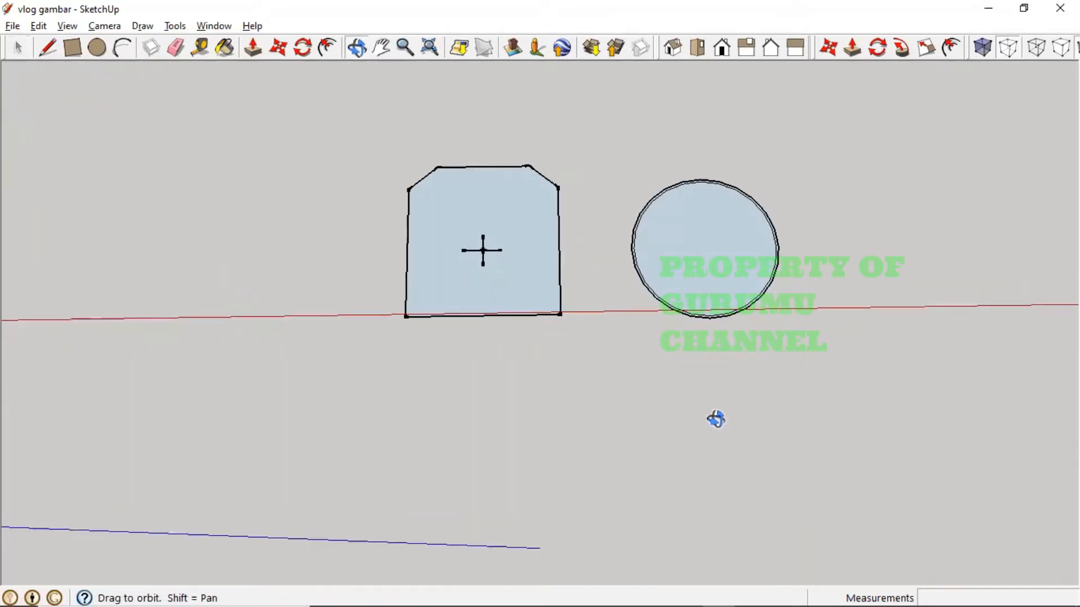
{"action": "middle_click_drag", "start_coordinate": [590, 333], "coordinate": [611, 388]}
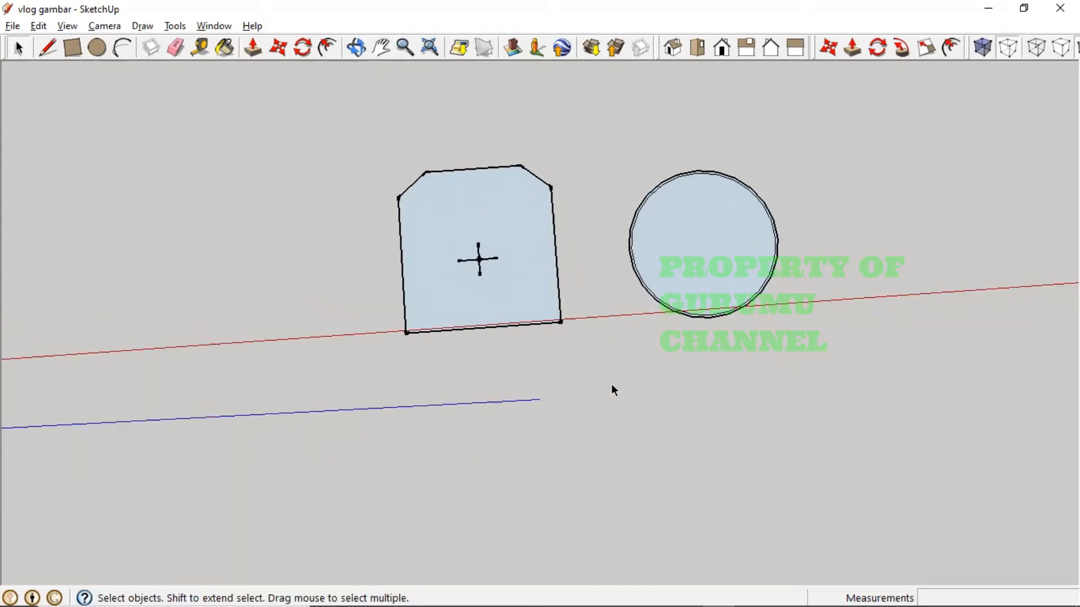
{"action": "key", "text": "alt+Tab"}
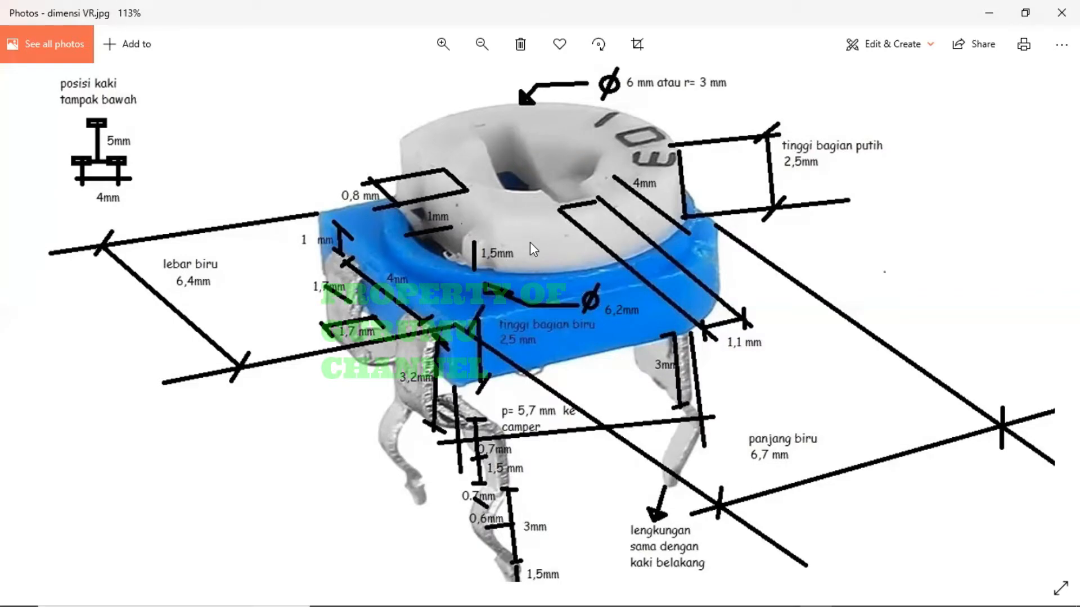
- Back in SketchUp, delete the cross marker inside the face
{"action": "key", "text": "alt+Tab"}
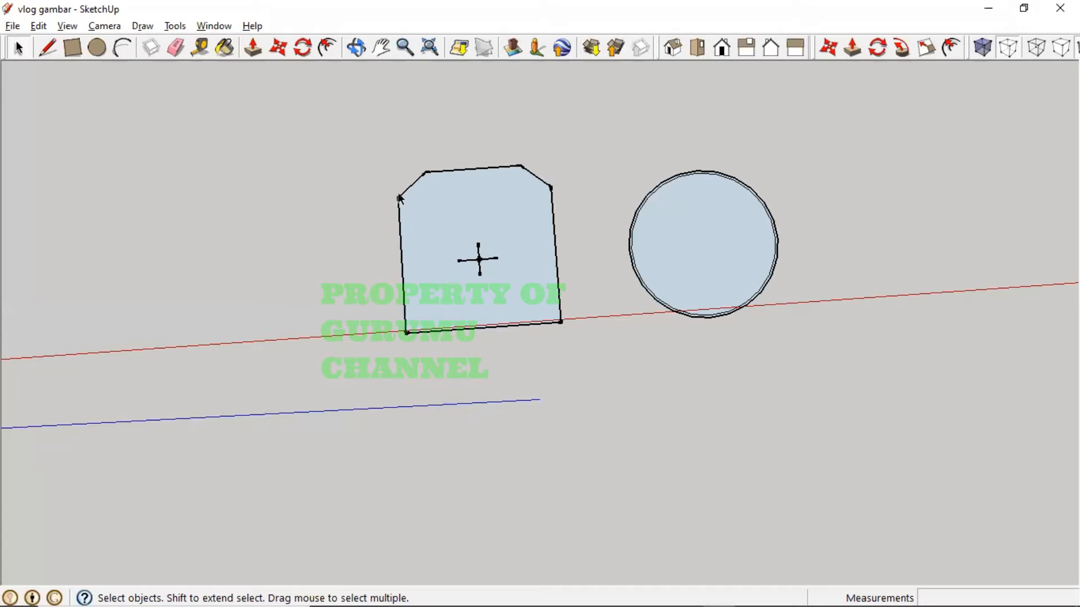
{"action": "left_click_drag", "start_coordinate": [435, 224], "coordinate": [519, 285]}
{"action": "key", "text": "Delete"}
- Tilt the view and check 'dimensi VR.jpg': blue section 2,5 mm high, 6,2 mm across
{"action": "middle_click_drag", "start_coordinate": [520, 285], "coordinate": [278, 228]}
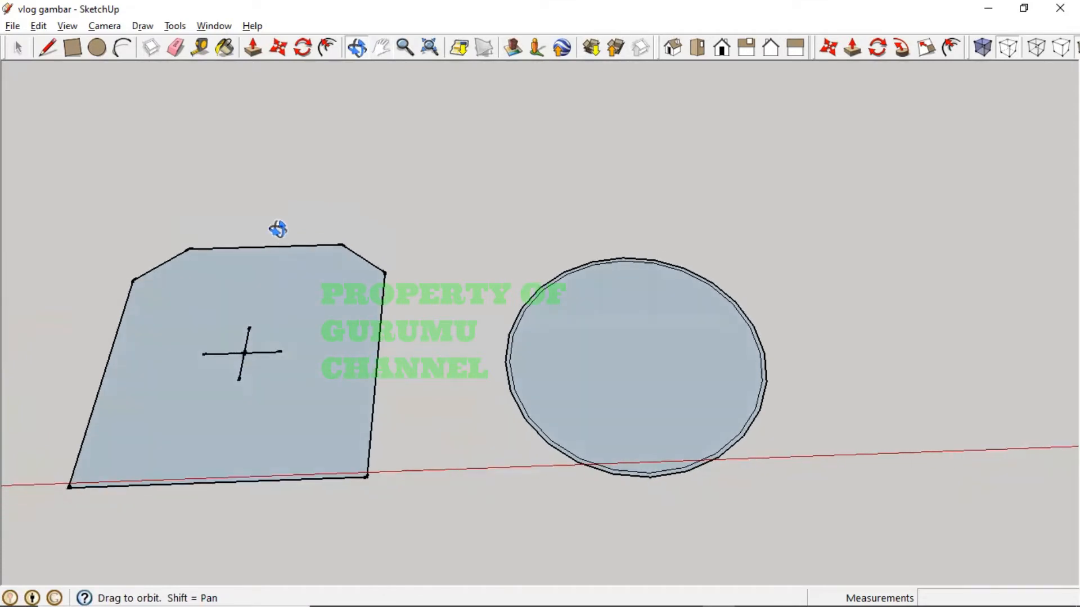
{"action": "key", "text": "h"}
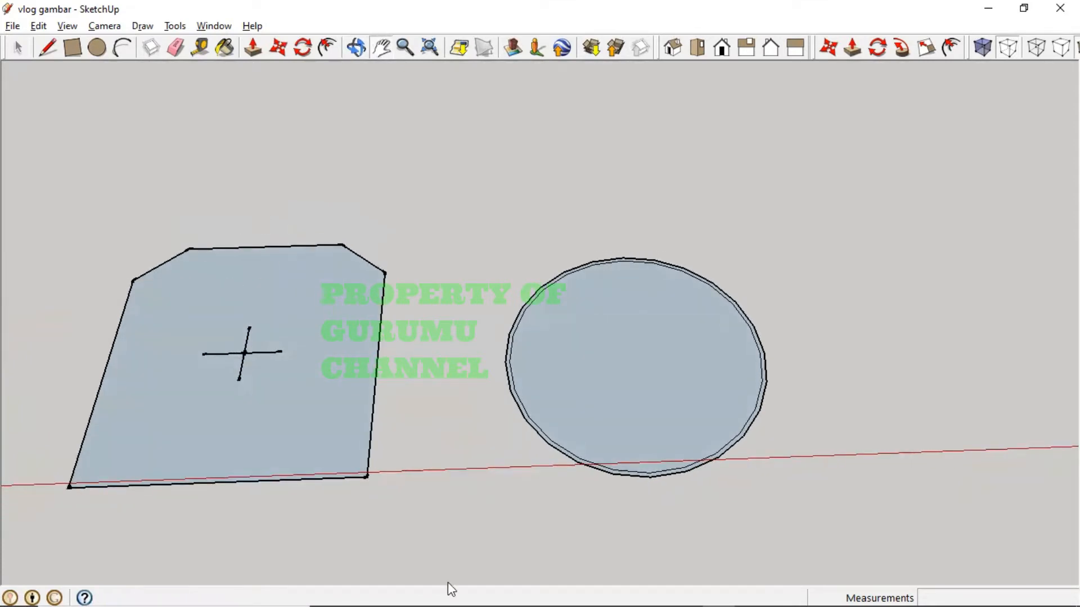
{"action": "mouse_move", "coordinate": [582, 581]}
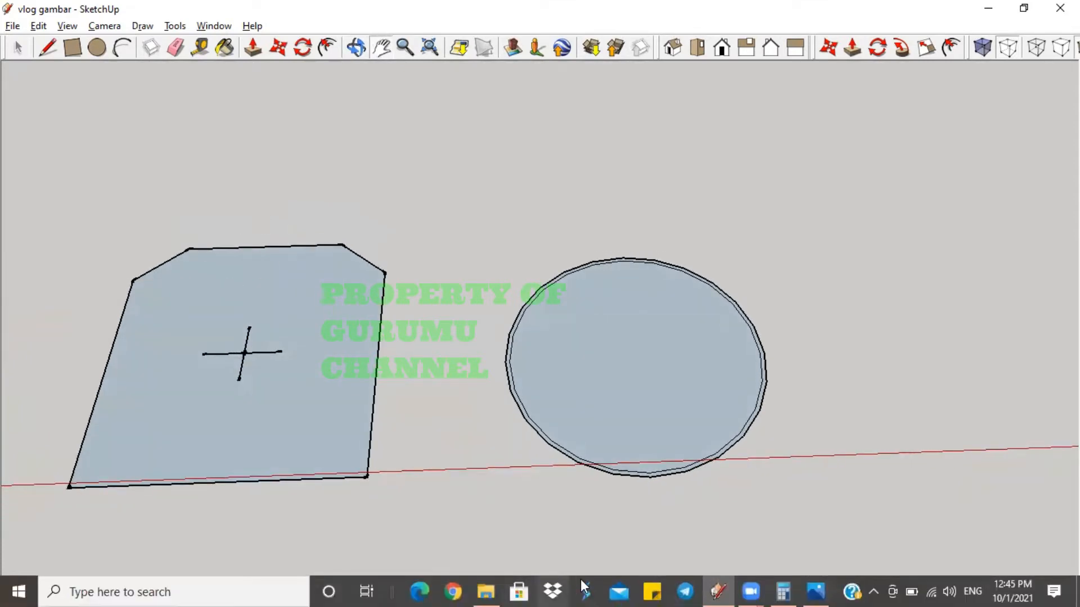
{"action": "left_click", "coordinate": [816, 589]}
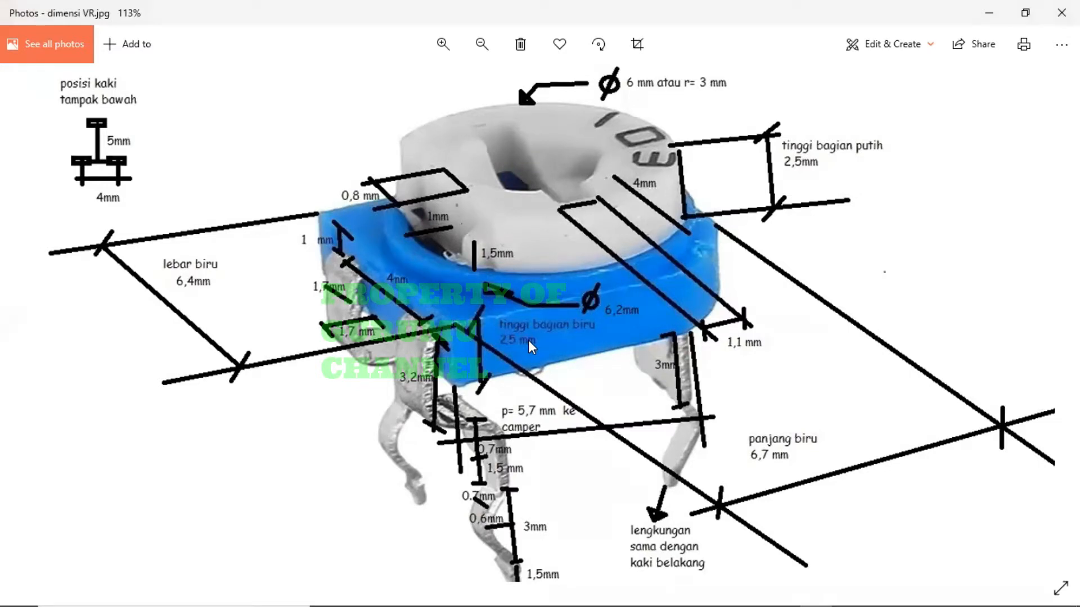
{"action": "key", "text": "alt+Tab"}
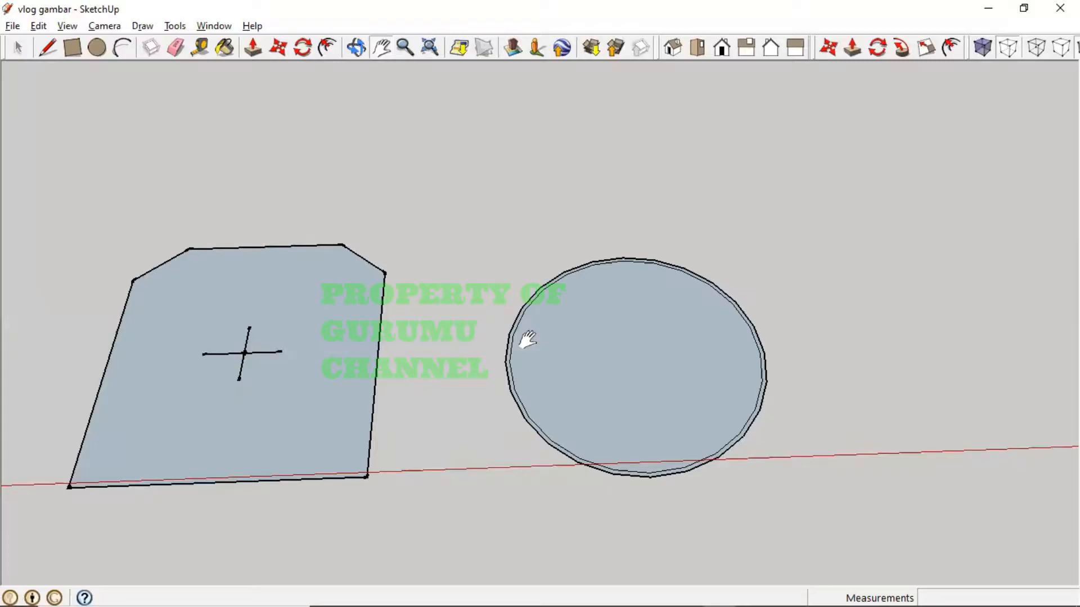
- Push/Pull the chamfered face up exactly 2.5 mm into a solid block
{"action": "middle_click_drag", "start_coordinate": [494, 339], "coordinate": [424, 185]}
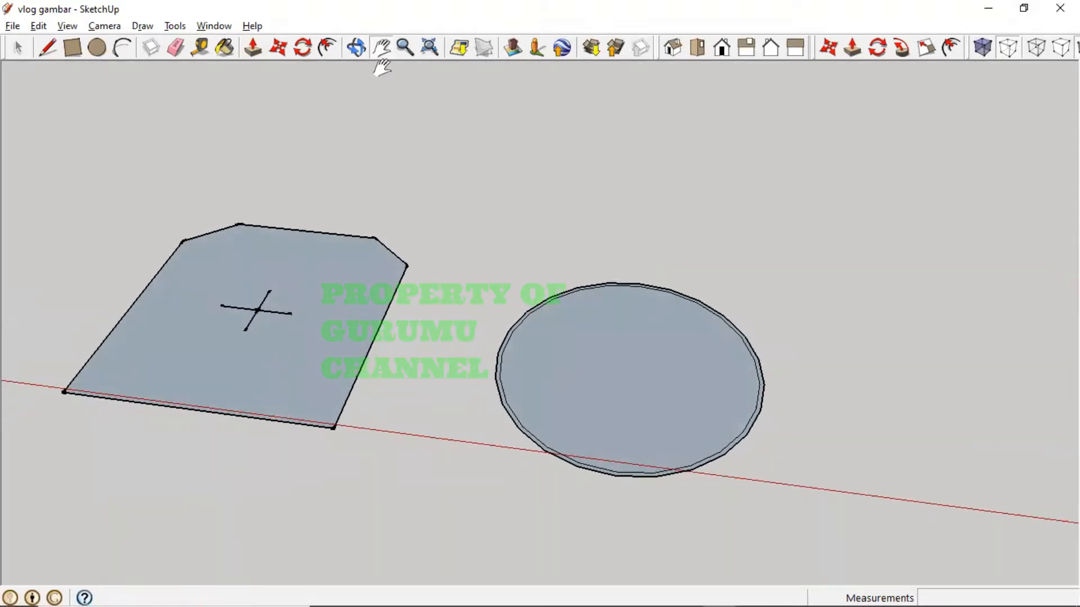
{"action": "left_click", "coordinate": [258, 49]}
{"action": "left_click_drag", "start_coordinate": [306, 373], "coordinate": [305, 317]}
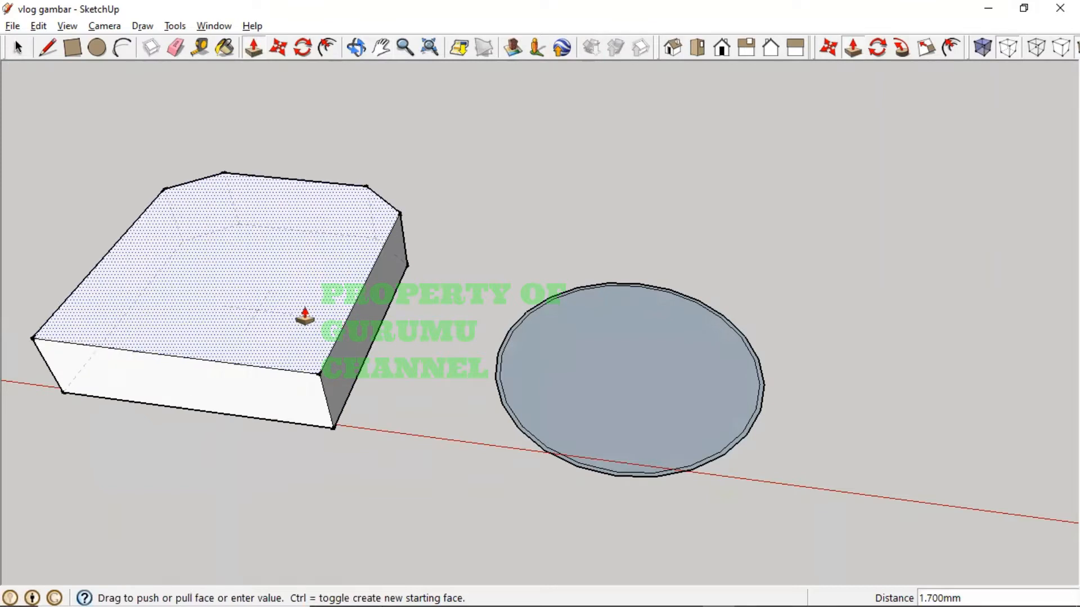
{"action": "type", "text": "2.5"}
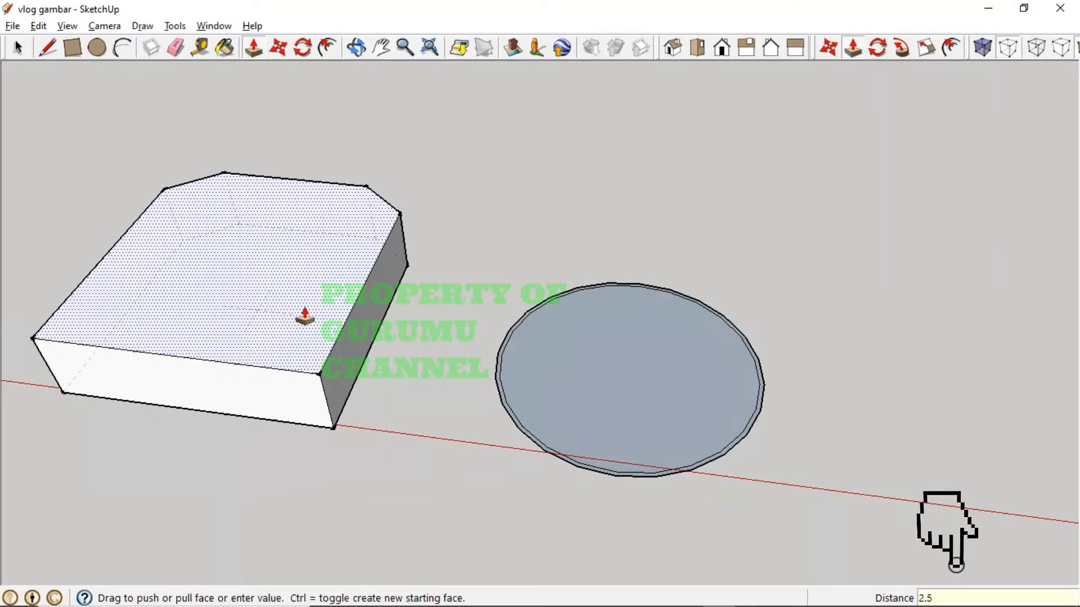
{"action": "key", "text": "Return"}
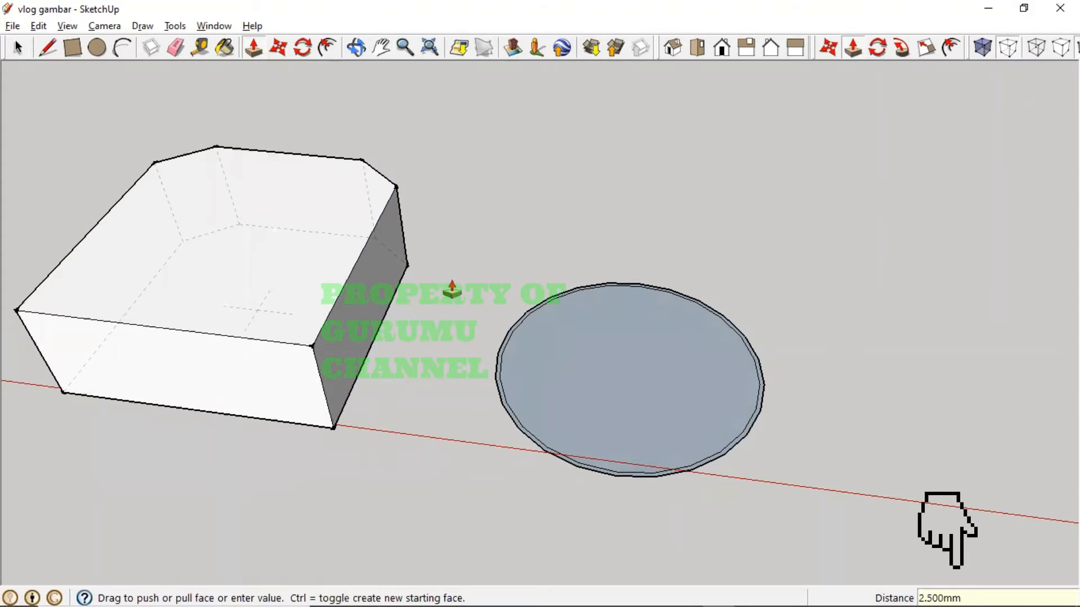
{"action": "middle_click_drag", "start_coordinate": [407, 286], "coordinate": [326, 224]}
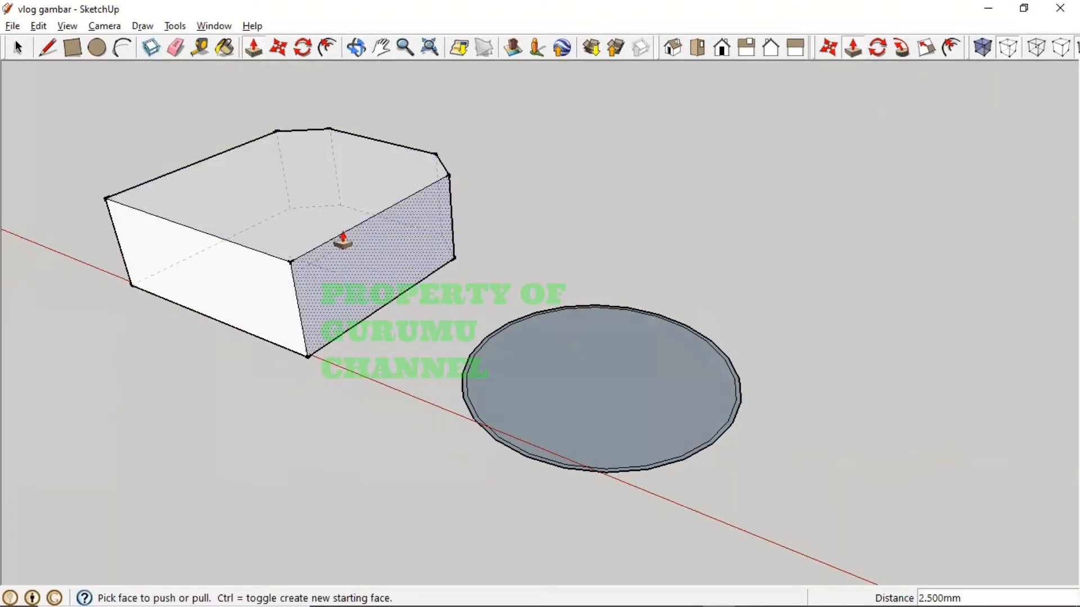
{"action": "left_click", "coordinate": [225, 47]}
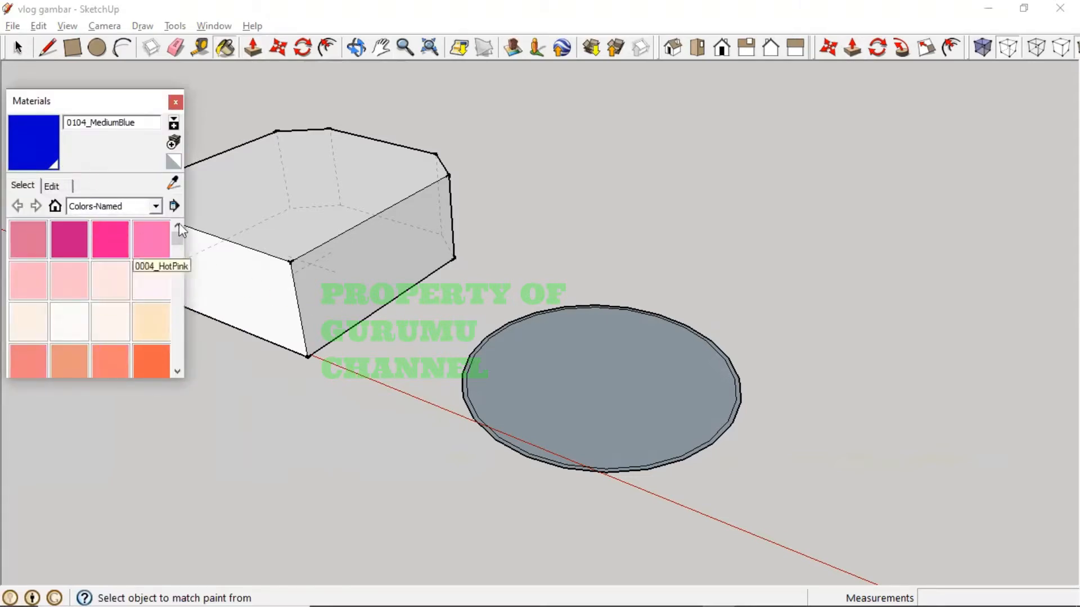
- Paint the block's top, left, right and bottom faces 0104_MediumBlue
{"action": "left_click", "coordinate": [298, 237]}
{"action": "left_click", "coordinate": [344, 289]}
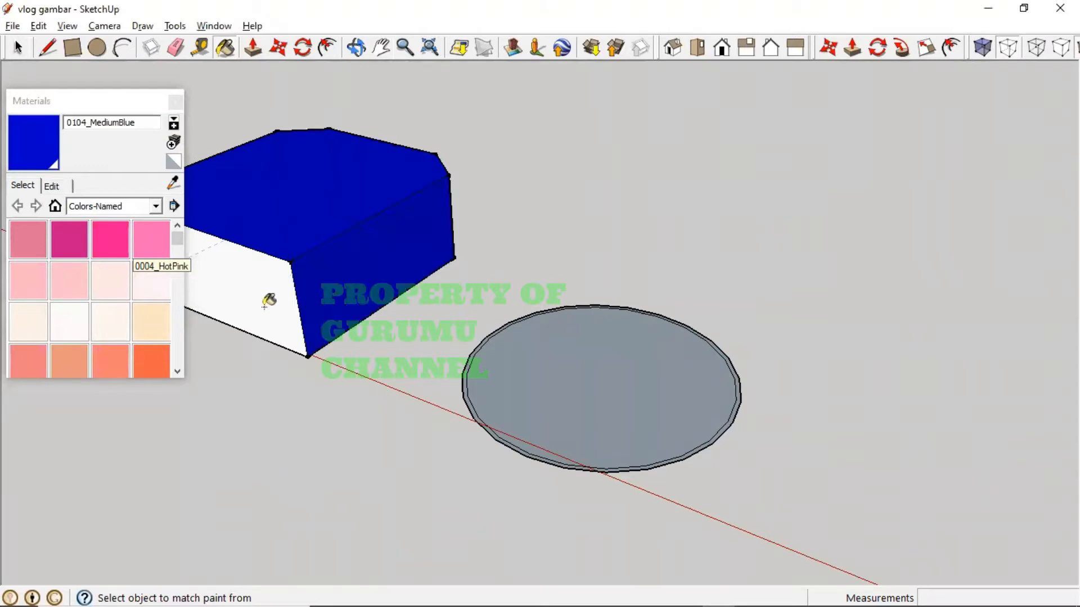
{"action": "left_click", "coordinate": [265, 305]}
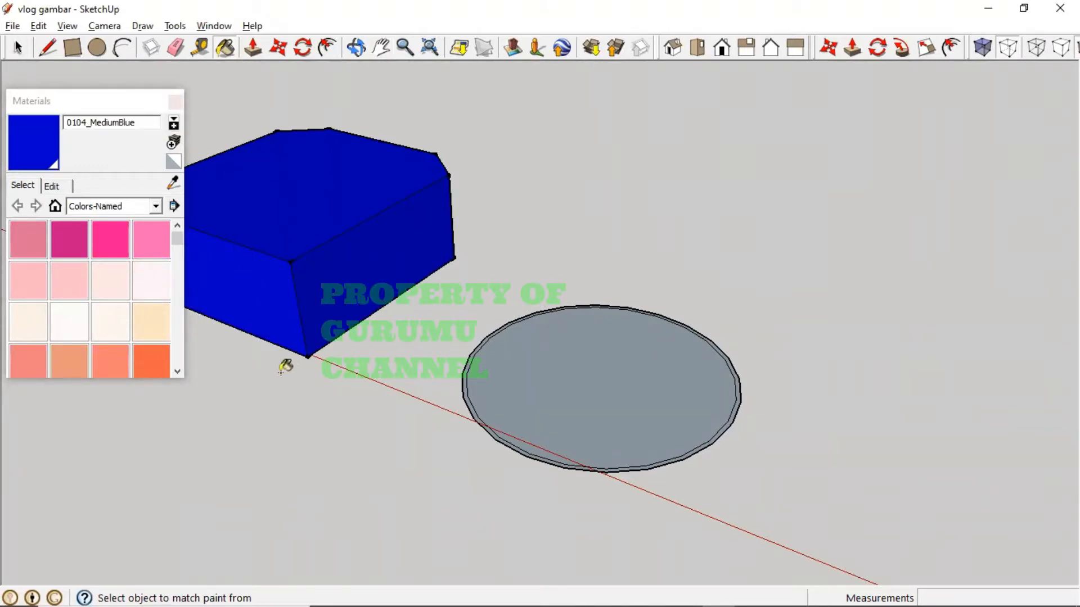
{"action": "key", "text": "h"}
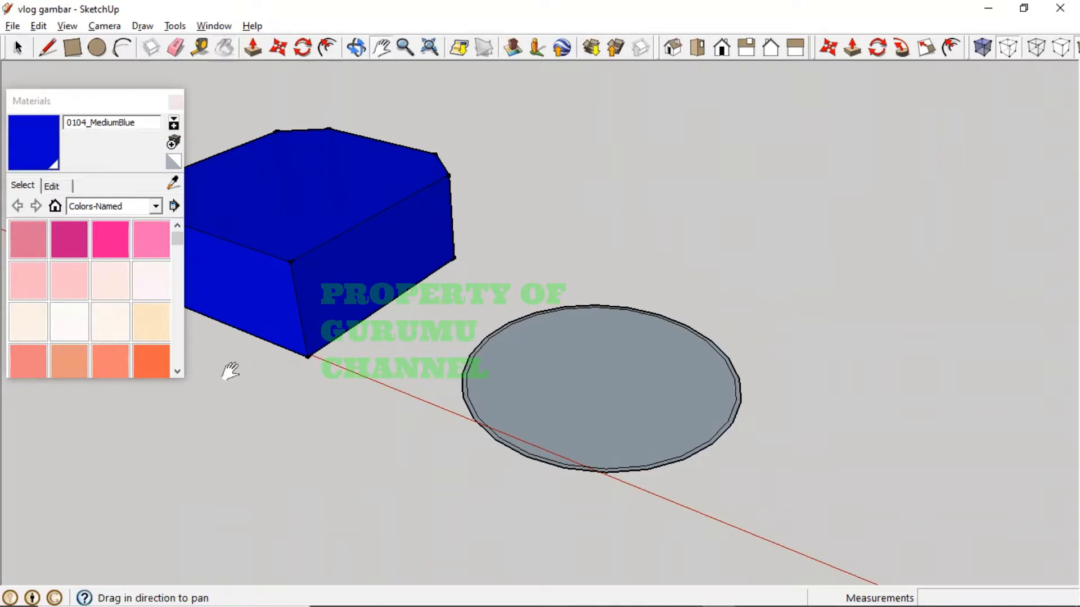
{"action": "left_click_drag", "start_coordinate": [384, 354], "coordinate": [583, 473]}
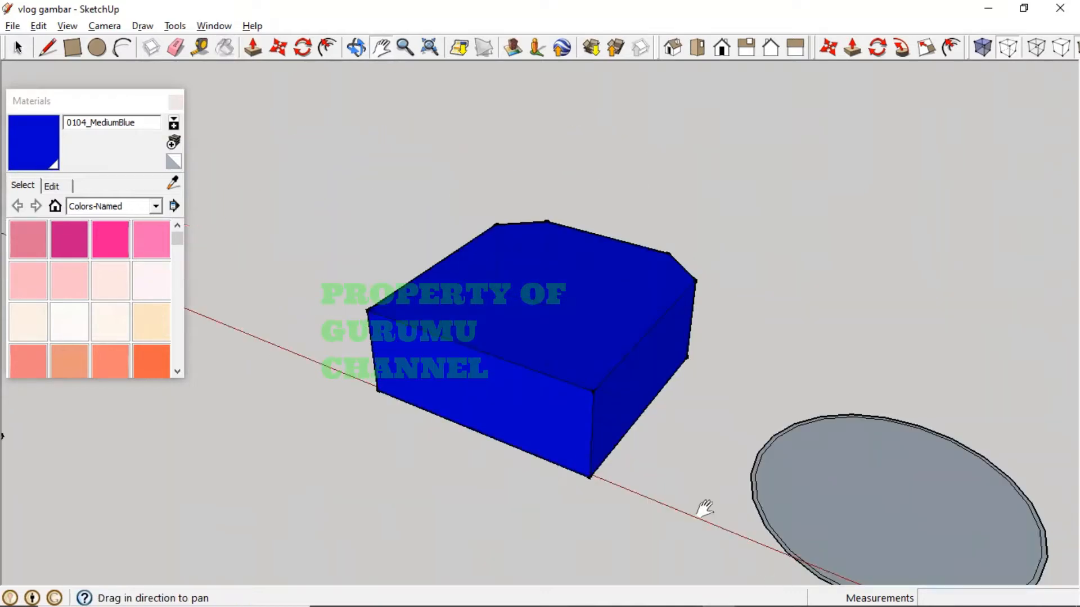
{"action": "middle_click_drag", "start_coordinate": [588, 473], "coordinate": [526, 243]}
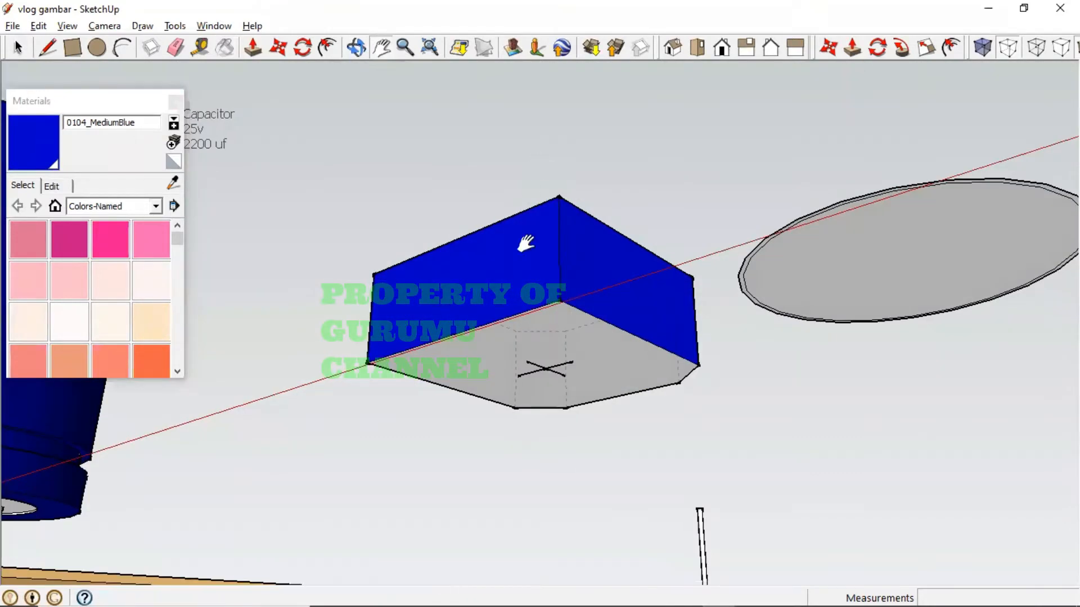
{"action": "key", "text": "b"}
{"action": "left_click", "coordinate": [556, 323]}
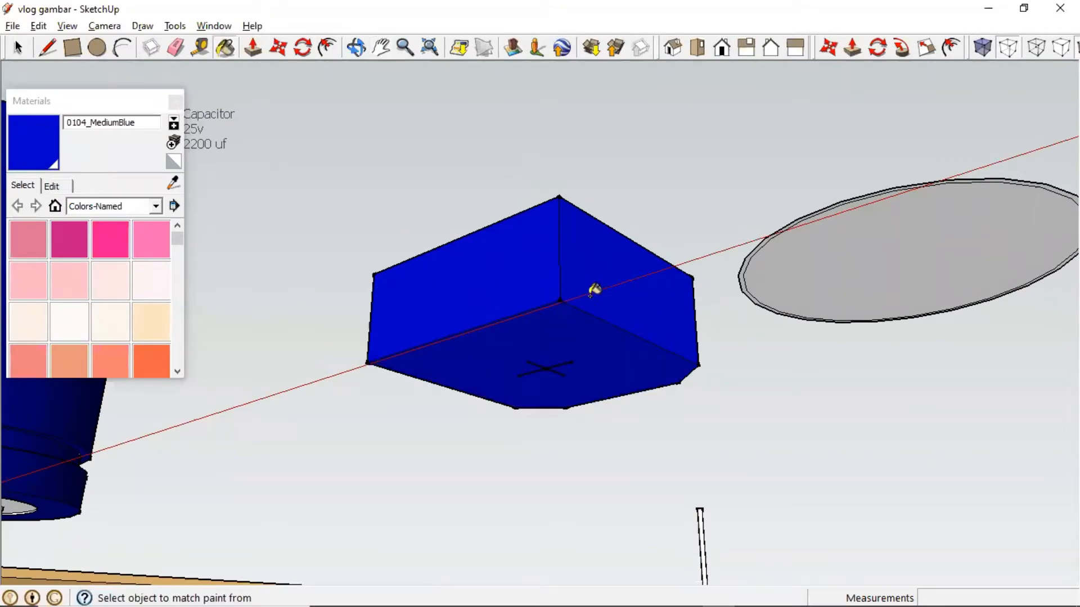
- Paint the remaining chamfer and end faces 0104_MediumBlue and orbit to check the block
{"action": "middle_click_drag", "start_coordinate": [585, 298], "coordinate": [540, 405]}
{"action": "mouse_move", "coordinate": [665, 384]}
{"action": "middle_mouse_down"}
{"action": "mouse_move", "coordinate": [488, 398]}
{"action": "mouse_move", "coordinate": [497, 379]}
{"action": "middle_mouse_up"}
{"action": "left_click", "coordinate": [566, 367]}
{"action": "left_click", "coordinate": [654, 355]}
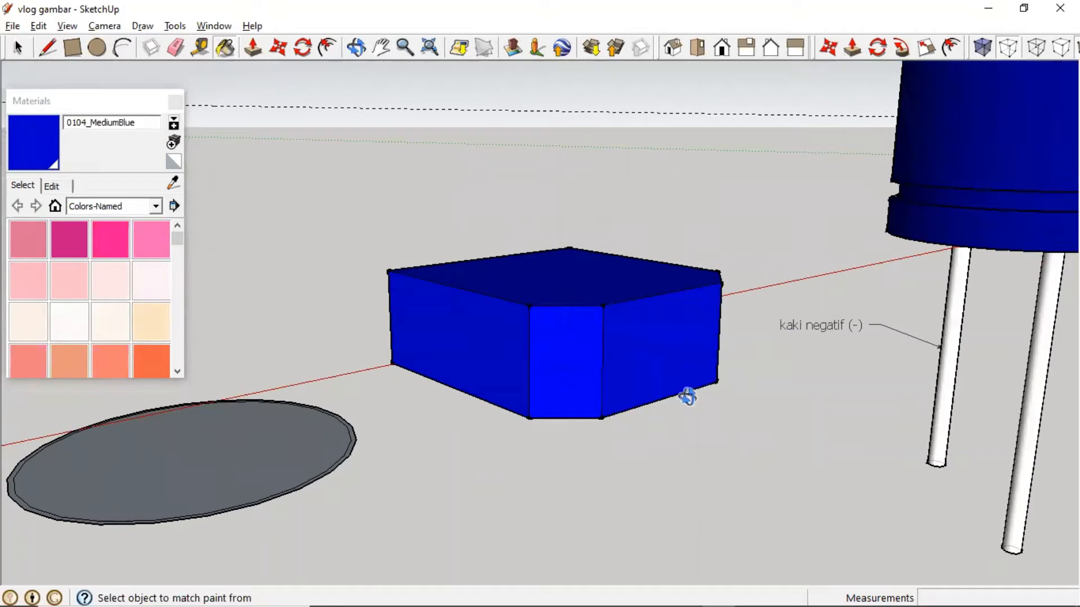
{"action": "middle_click_drag", "start_coordinate": [687, 393], "coordinate": [402, 385]}
{"action": "left_click", "coordinate": [686, 381]}
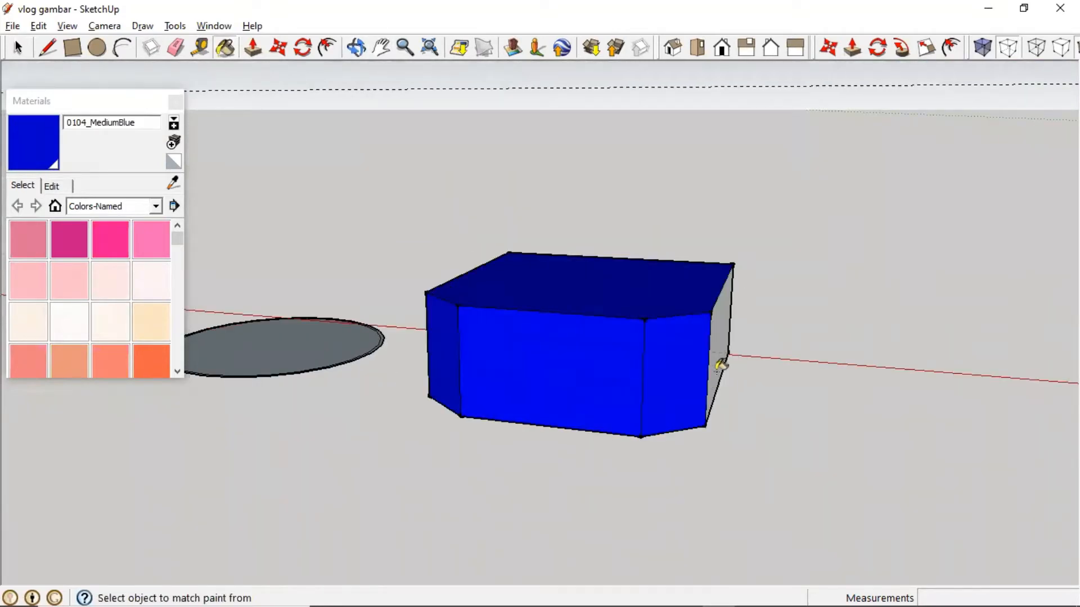
{"action": "middle_click_drag", "start_coordinate": [670, 375], "coordinate": [497, 380]}
{"action": "left_click", "coordinate": [653, 373]}
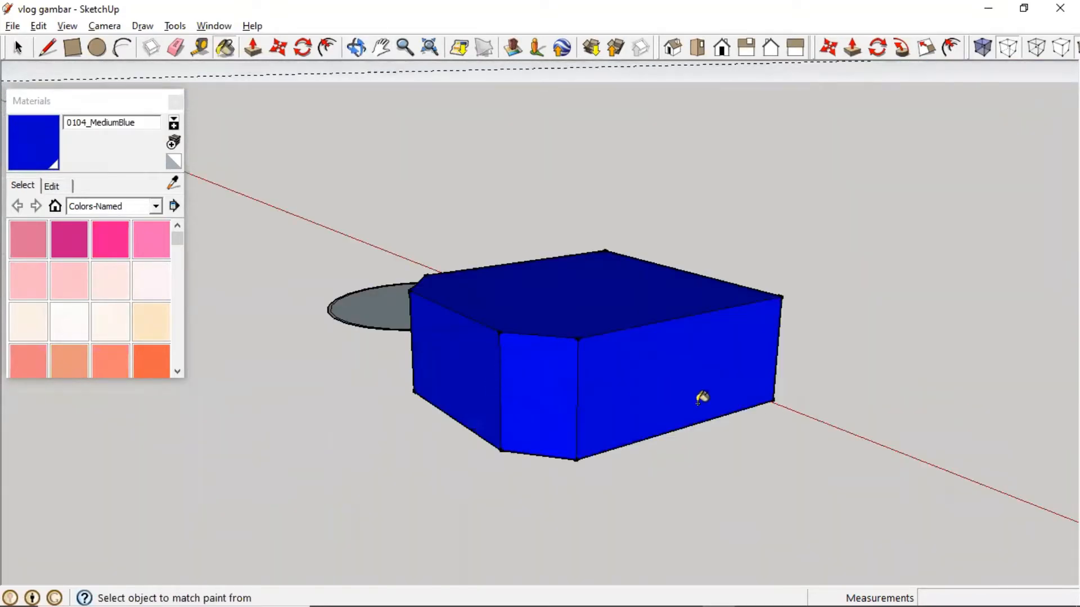
{"action": "middle_click_drag", "start_coordinate": [699, 393], "coordinate": [180, 434]}
{"action": "mouse_move", "coordinate": [731, 309]}
{"action": "middle_mouse_down"}
{"action": "mouse_move", "coordinate": [488, 422]}
{"action": "mouse_move", "coordinate": [424, 467]}
{"action": "mouse_move", "coordinate": [518, 217]}
{"action": "mouse_move", "coordinate": [530, 140]}
{"action": "middle_mouse_up"}
{"action": "middle_click_drag", "start_coordinate": [562, 402], "coordinate": [559, 244]}
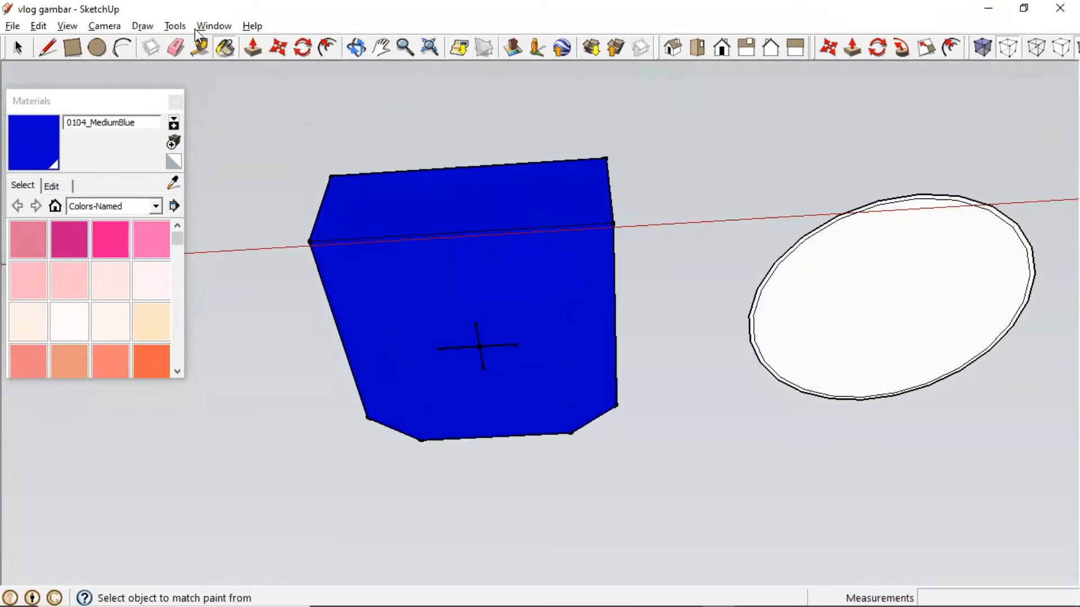
- Copy the centre cross marker 2.5 mm up the blue axis onto the block's top face
{"action": "left_click", "coordinate": [18, 47]}
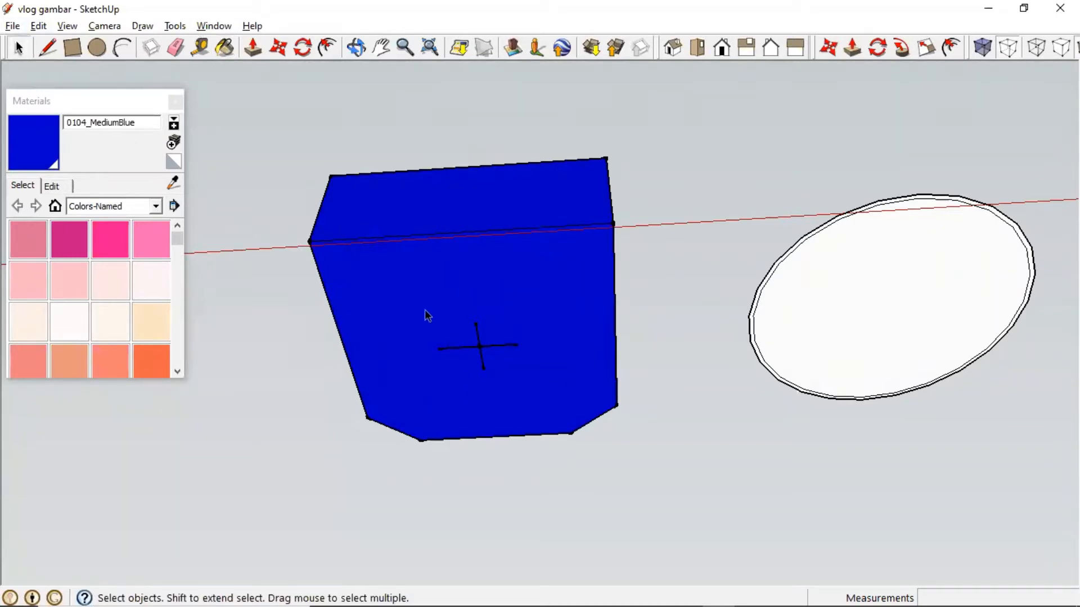
{"action": "left_click_drag", "start_coordinate": [423, 309], "coordinate": [543, 401]}
{"action": "middle_click_drag", "start_coordinate": [532, 338], "coordinate": [444, 400]}
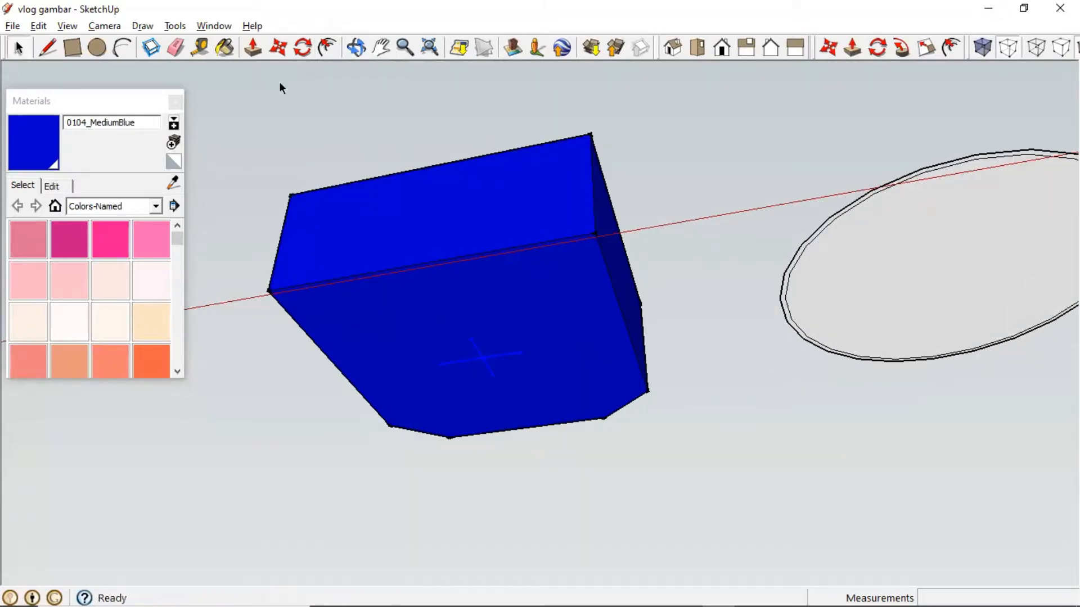
{"action": "key", "text": "m"}
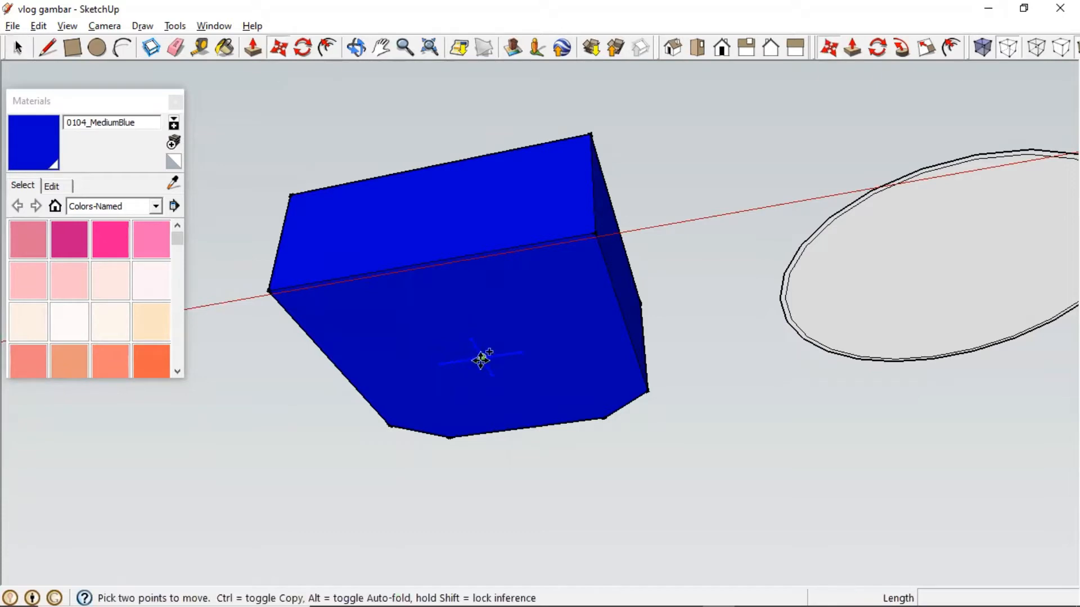
{"action": "key", "text": "ctrl"}
{"action": "left_click", "coordinate": [482, 357]}
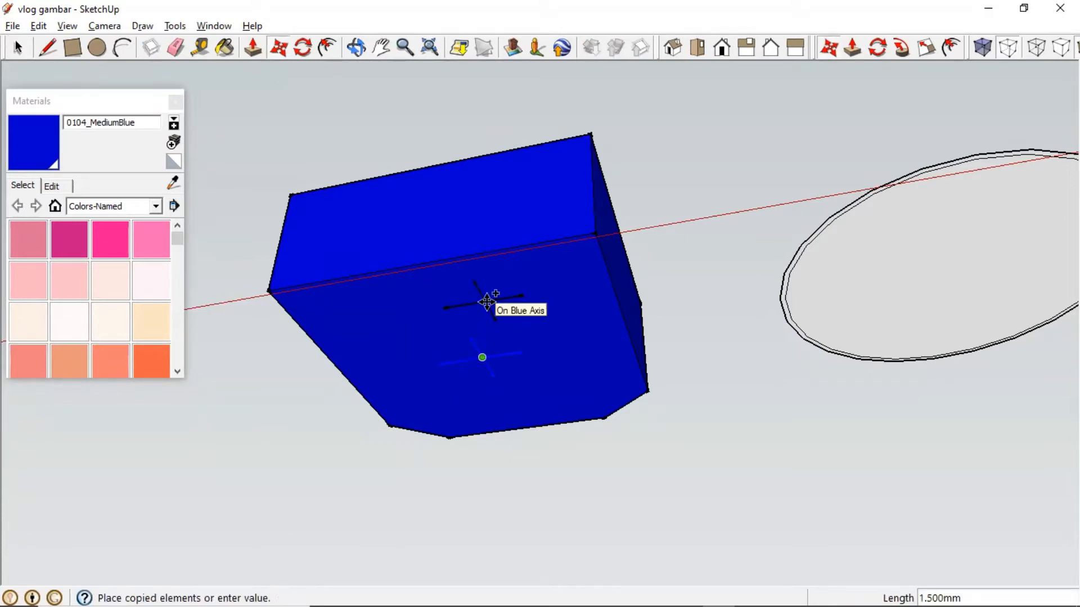
{"action": "type", "text": "2."}
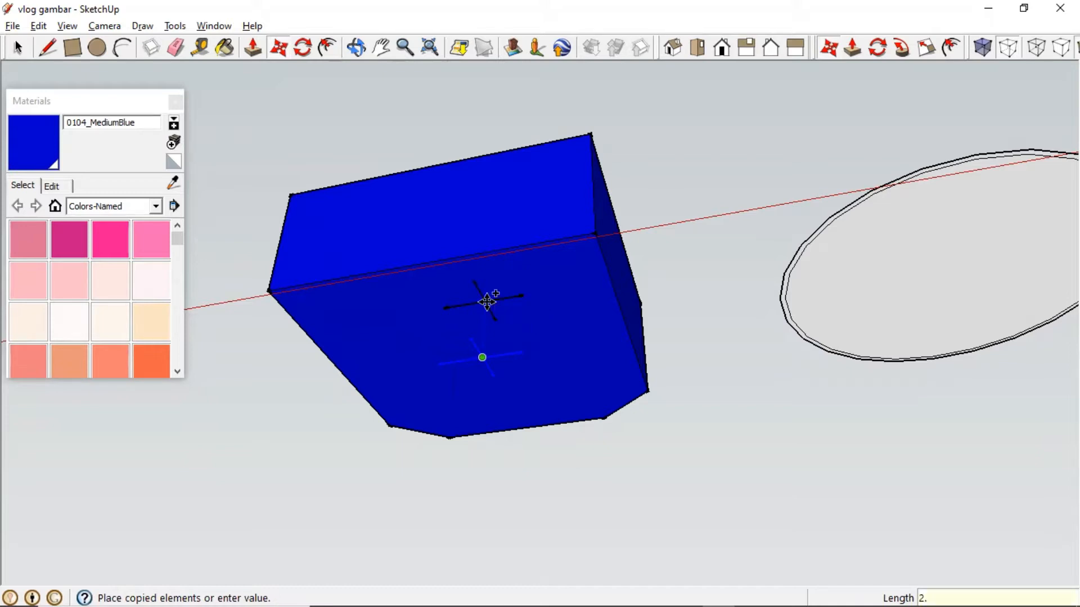
{"action": "type", "text": "5"}
{"action": "key", "text": "Return"}
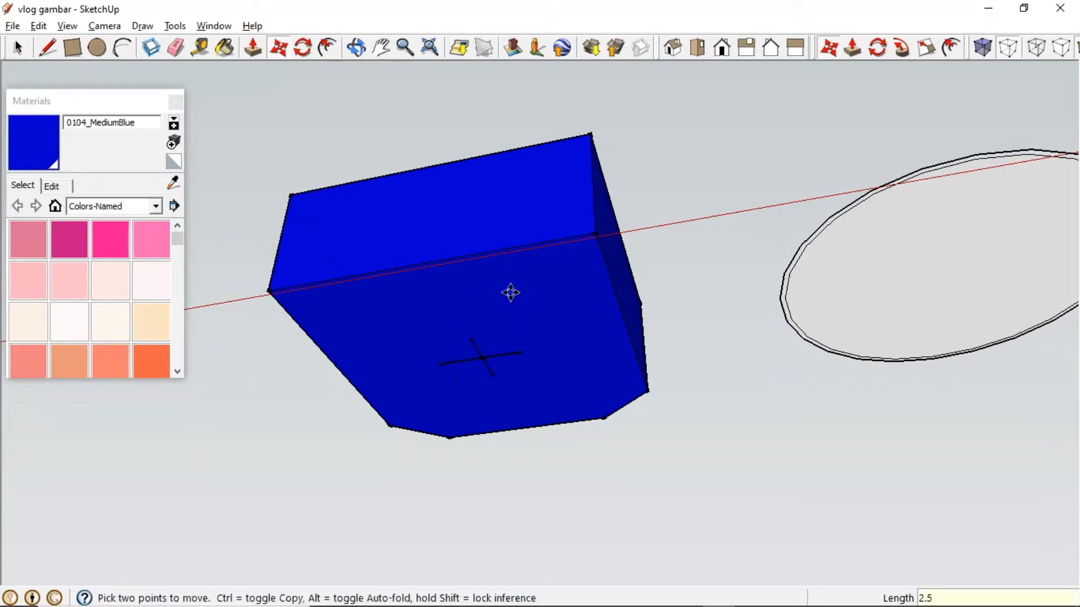
{"action": "middle_click_drag", "start_coordinate": [494, 282], "coordinate": [551, 285]}
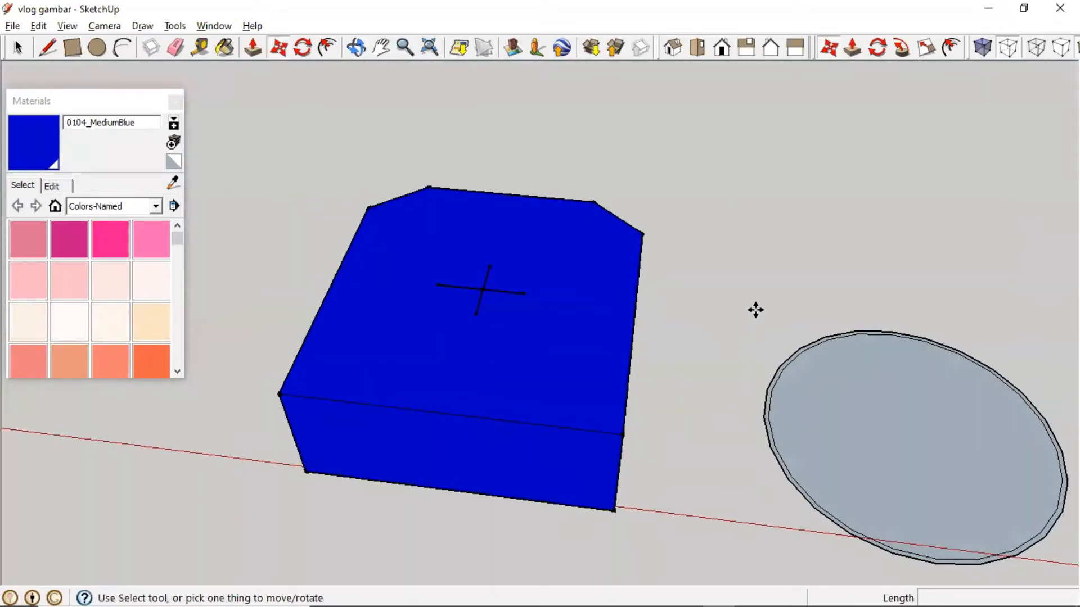
{"action": "middle_click_drag", "start_coordinate": [782, 306], "coordinate": [789, 345]}
- Leave pan mode, clear the selection and explode the circle group
{"action": "right_click", "coordinate": [811, 345]}
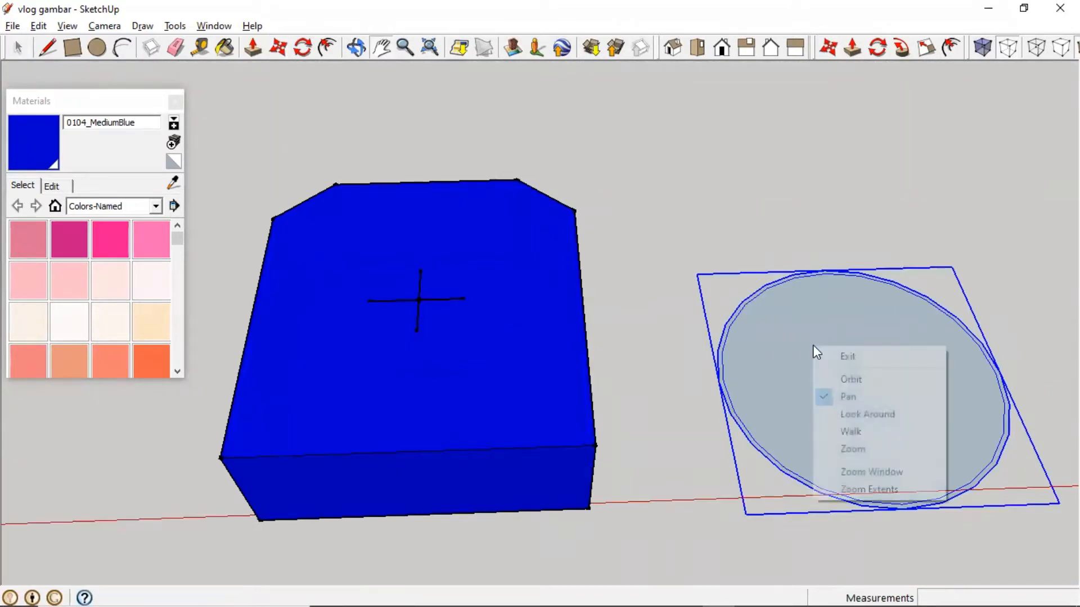
{"action": "left_click", "coordinate": [803, 214]}
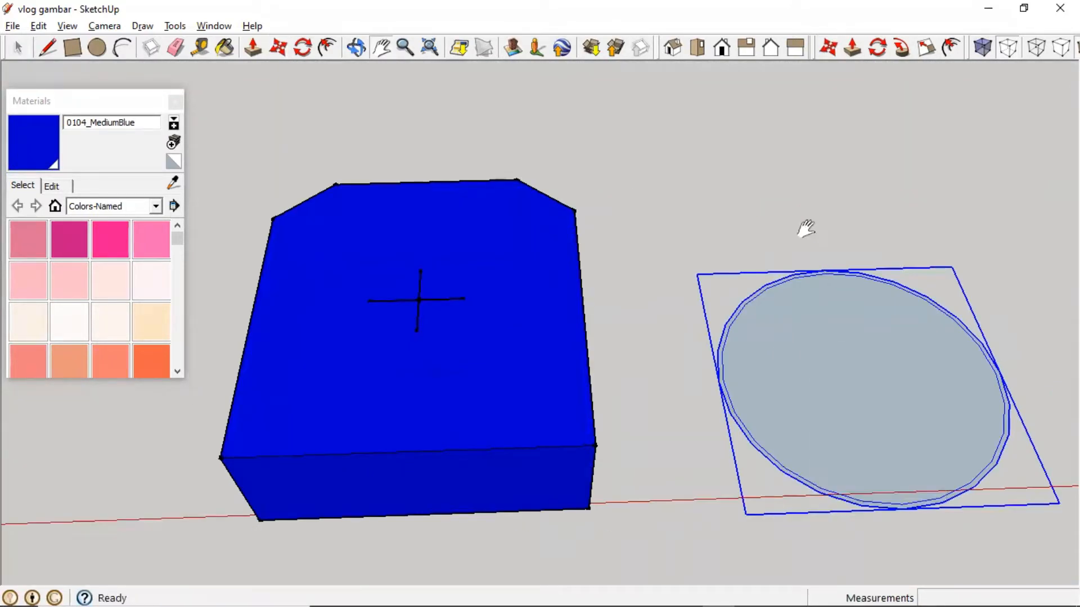
{"action": "key", "text": "space"}
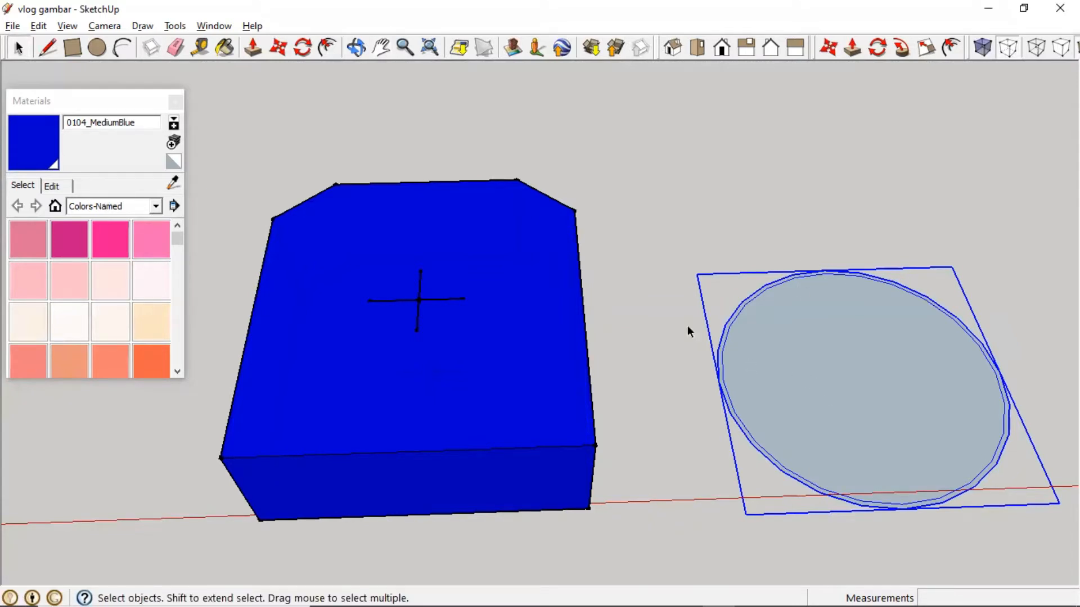
{"action": "left_click", "coordinate": [706, 237]}
{"action": "right_click", "coordinate": [820, 415]}
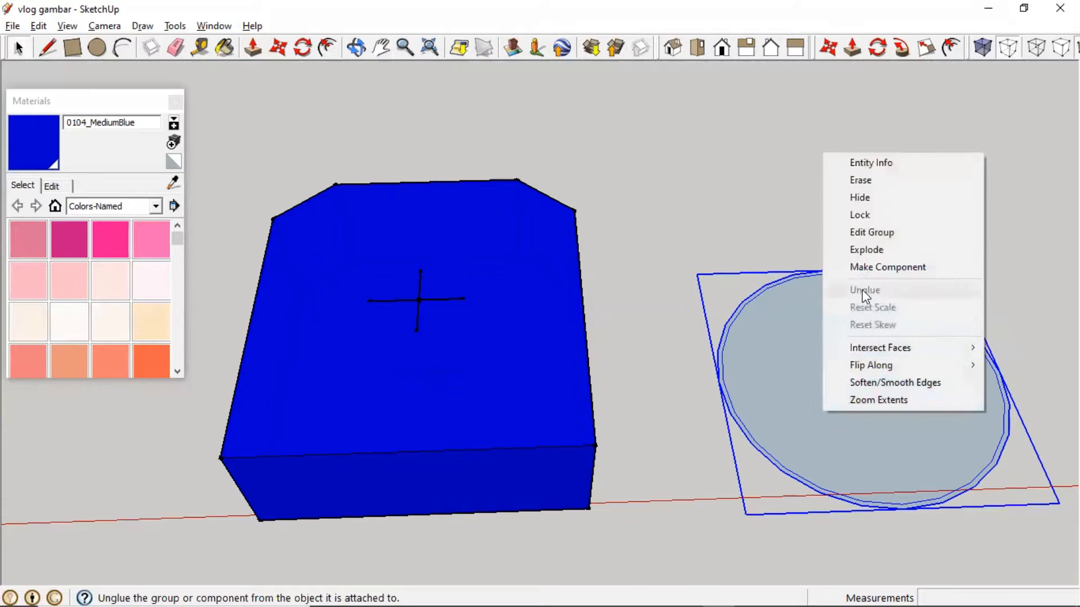
{"action": "left_click", "coordinate": [858, 246]}
- Zoom in and pull the circle's thin outer ring face up 0.7 mm
{"action": "scroll", "coordinate": [792, 364], "scroll_direction": "up", "scroll_amount": 2}
{"action": "scroll", "coordinate": [791, 364], "scroll_direction": "up", "scroll_amount": 1}
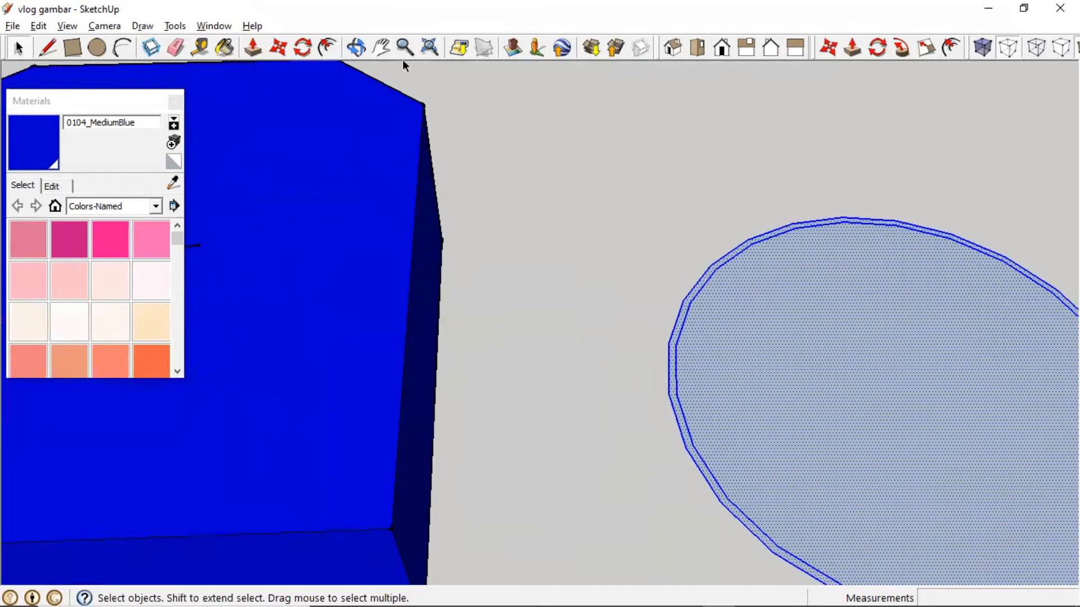
{"action": "left_click", "coordinate": [253, 48]}
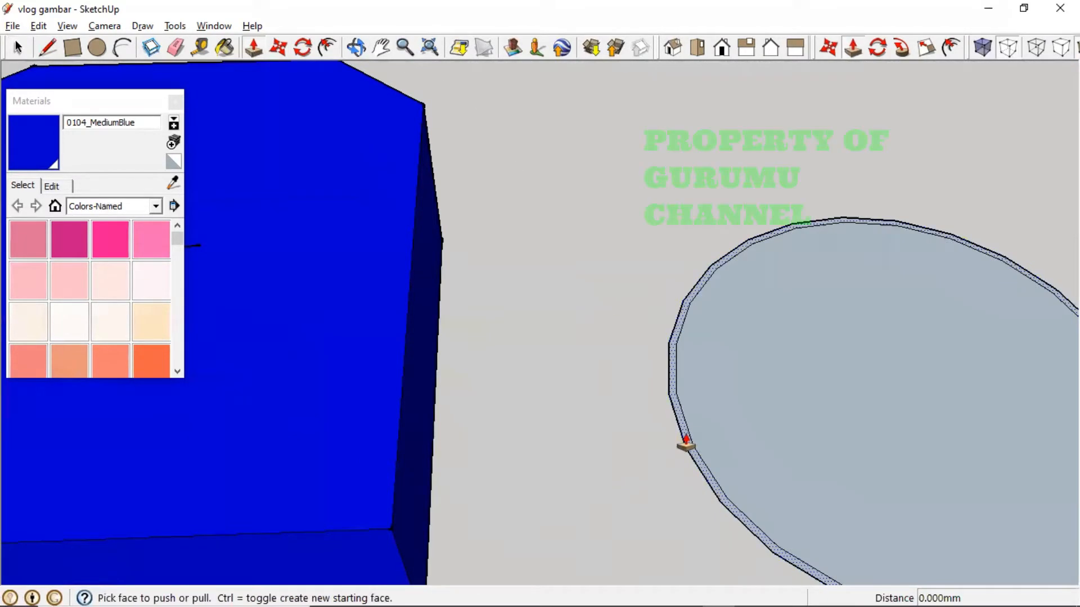
{"action": "scroll", "coordinate": [684, 443], "scroll_direction": "up", "scroll_amount": 1}
{"action": "scroll", "coordinate": [685, 444], "scroll_direction": "up", "scroll_amount": 1}
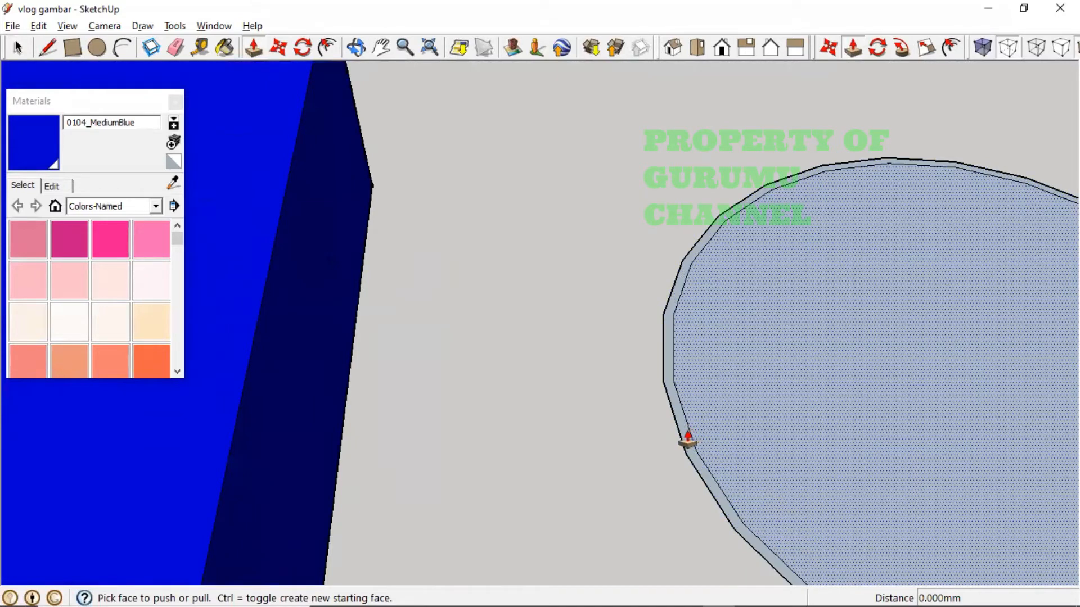
{"action": "left_click", "coordinate": [687, 442]}
{"action": "left_click_drag", "start_coordinate": [687, 442], "coordinate": [702, 404]}
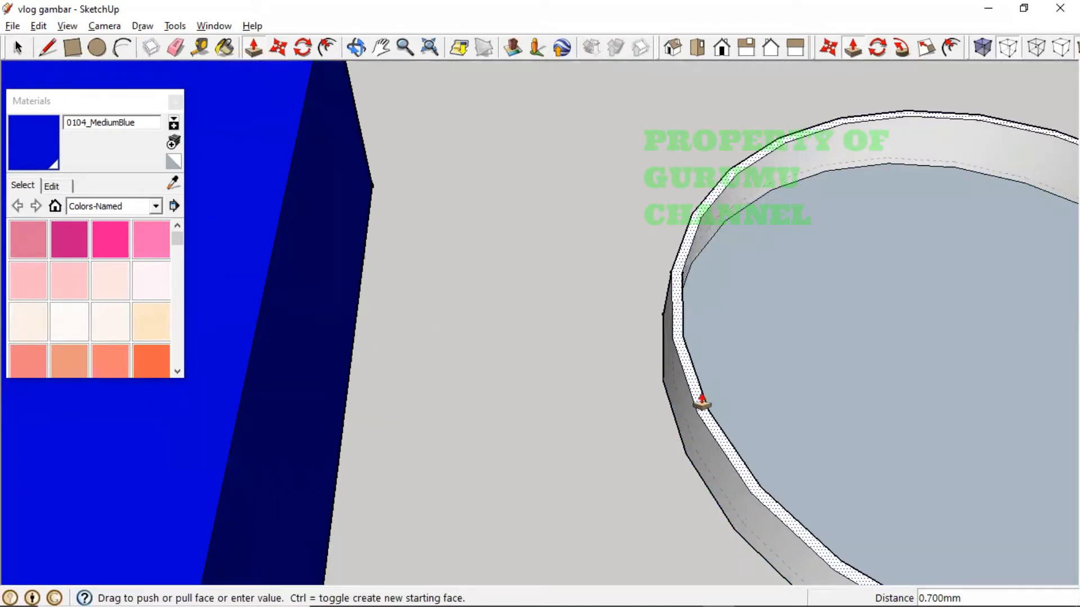
{"action": "key", "text": "alt+Tab"}
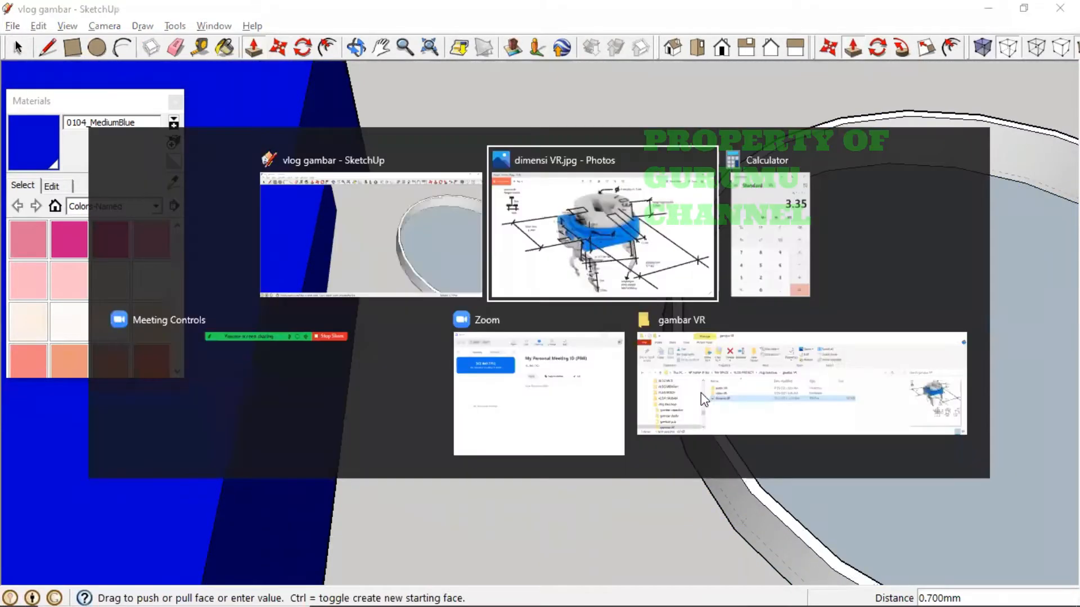
- Review the leg dimensions on the photo, then bring up the Calculator
{"action": "key", "text": "alt+Tab"}
{"action": "key", "text": "alt+Tab"}
{"action": "key", "text": "alt+Tab"}
{"action": "key", "text": "alt+Tab"}
{"action": "key", "text": "alt+Up"}
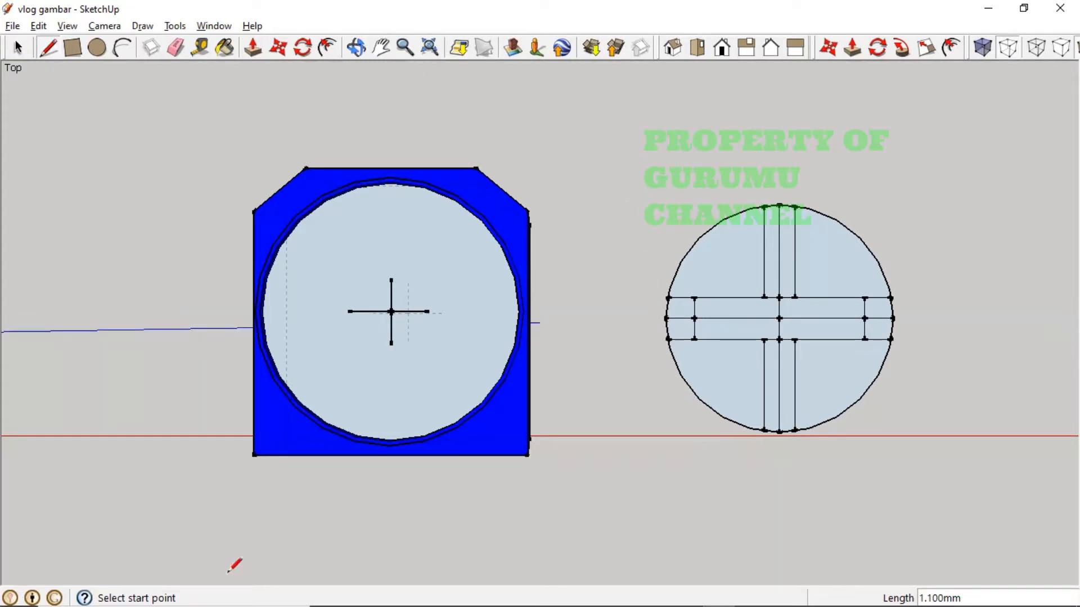
{"action": "mouse_move", "coordinate": [241, 588]}
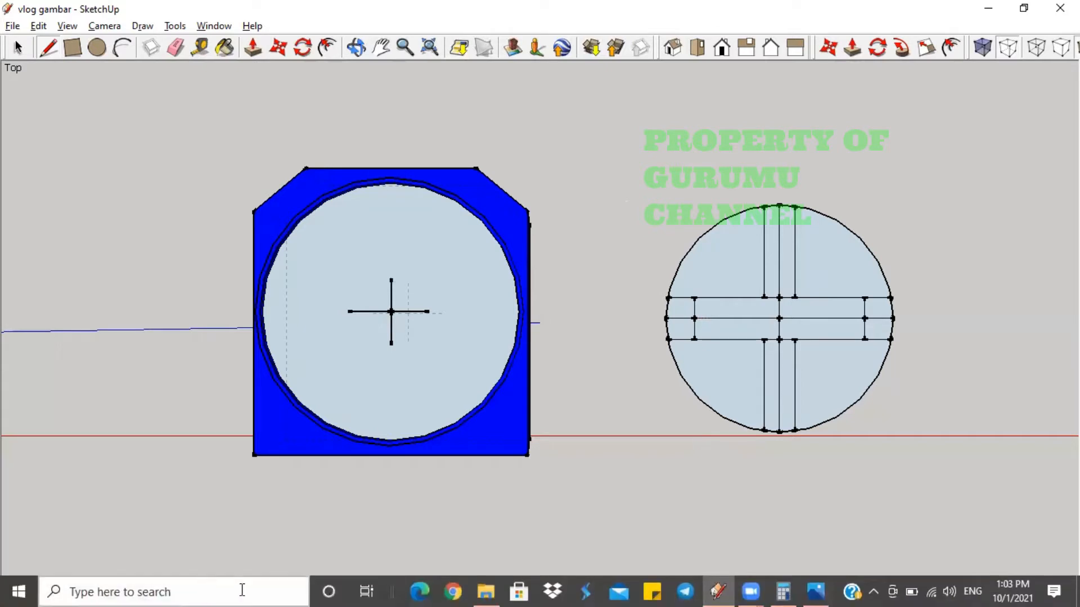
{"action": "left_click", "coordinate": [780, 590]}
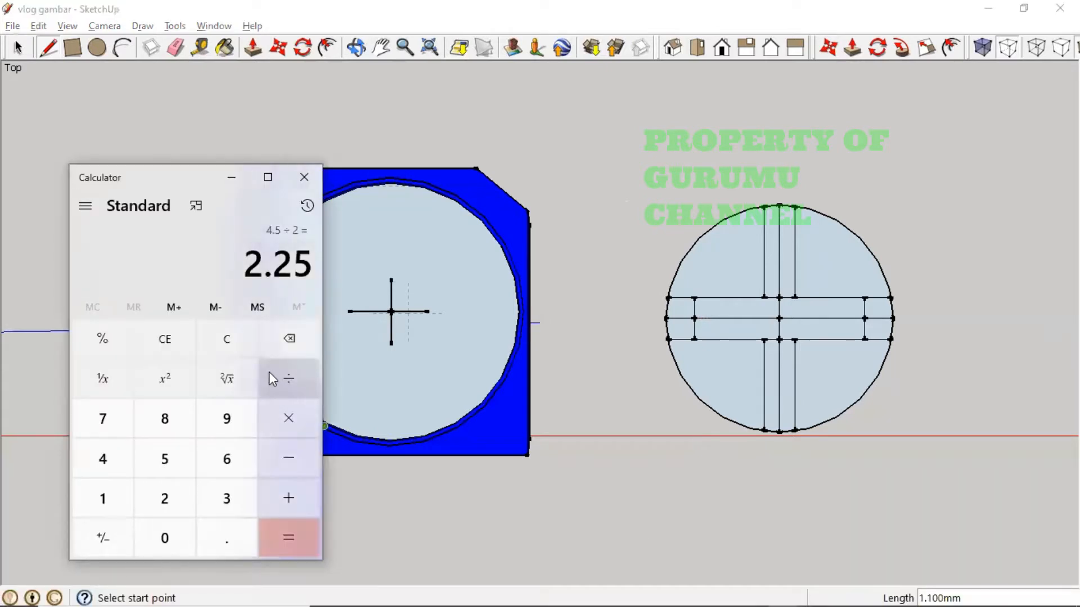
- Clear the Calculator's 2.25 result, enter 3, and return to 'dimensi VR.jpg'
{"action": "key", "text": "Escape"}
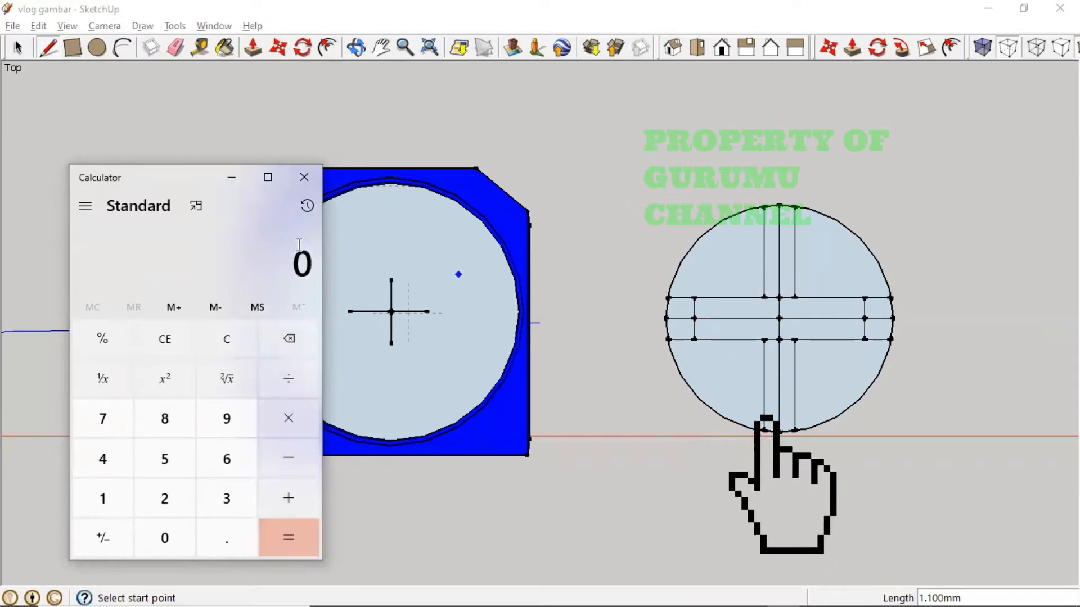
{"action": "type", "text": "3"}
{"action": "key", "text": "alt+Tab"}
{"action": "key", "text": "alt+Tab"}
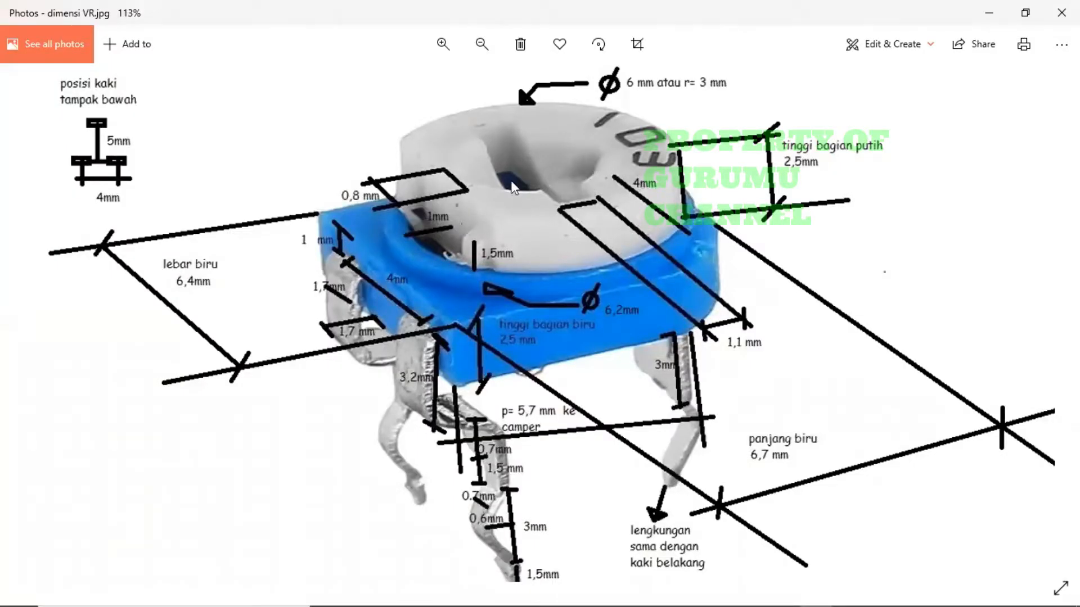
- Cycle windows to bring the Calculator holding 3 back over the SketchUp model
{"action": "key", "text": "alt+Tab"}
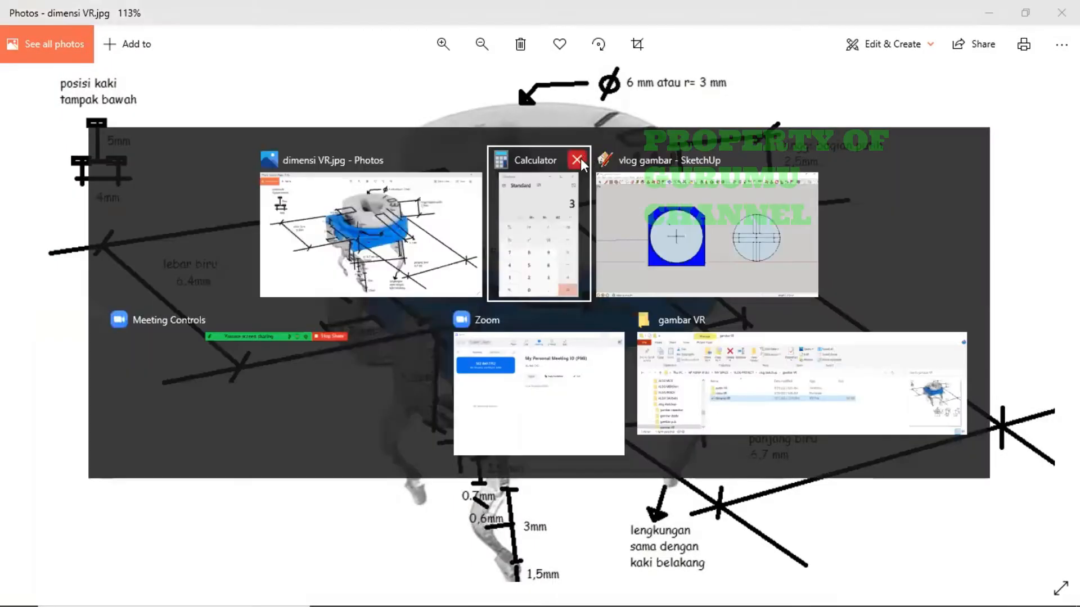
{"action": "key", "text": "alt+Tab"}
{"action": "key", "text": "alt+Tab"}
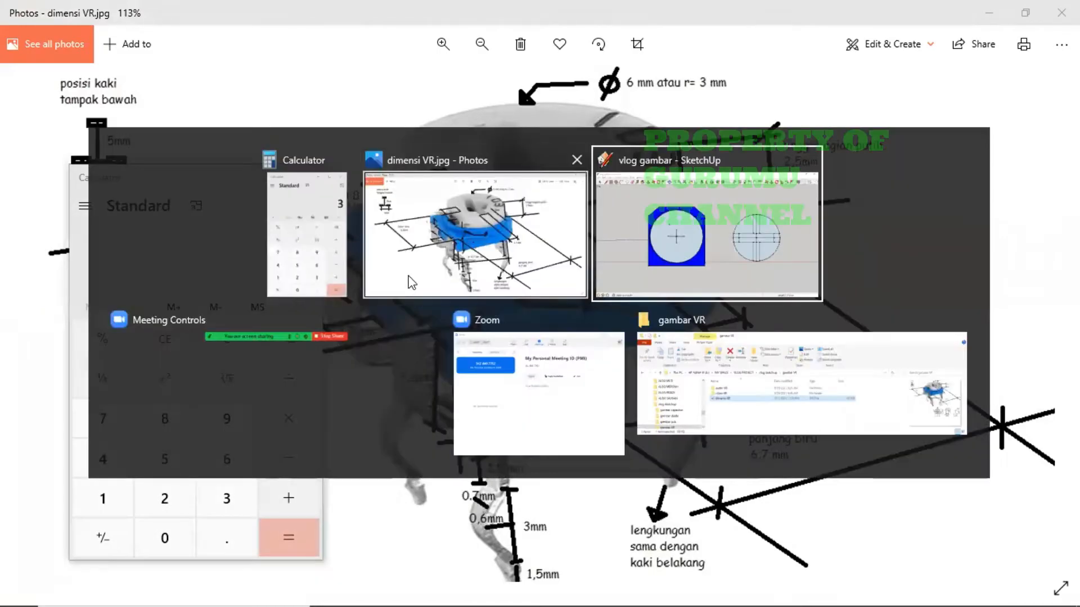
{"action": "key", "text": "alt+Tab"}
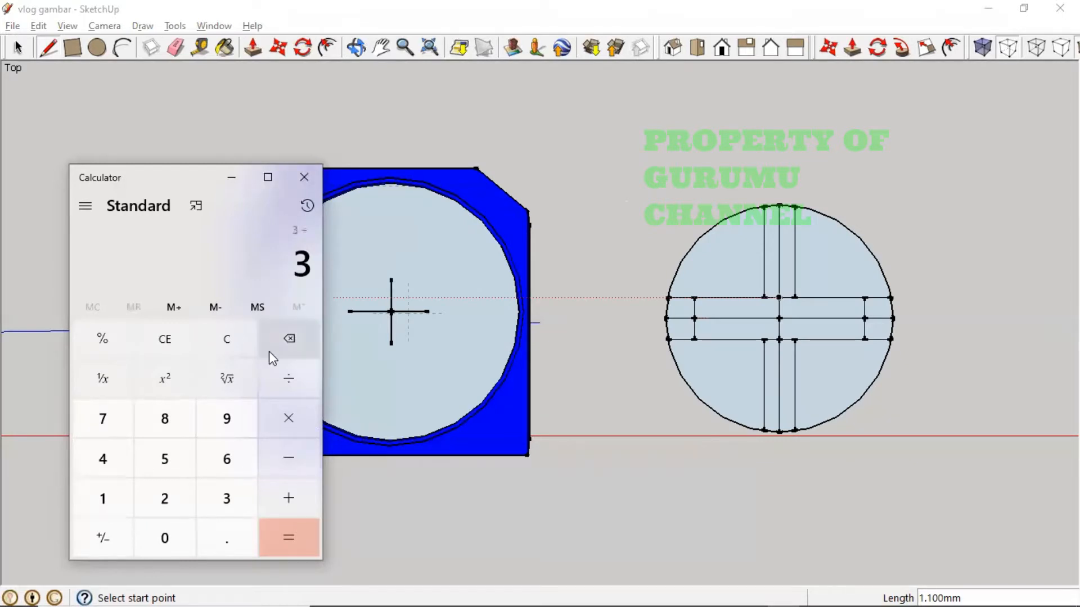
- Compute 3 ÷ 2 = 1.5 in Calculator, then return to SketchUp
{"action": "left_click", "coordinate": [279, 372]}
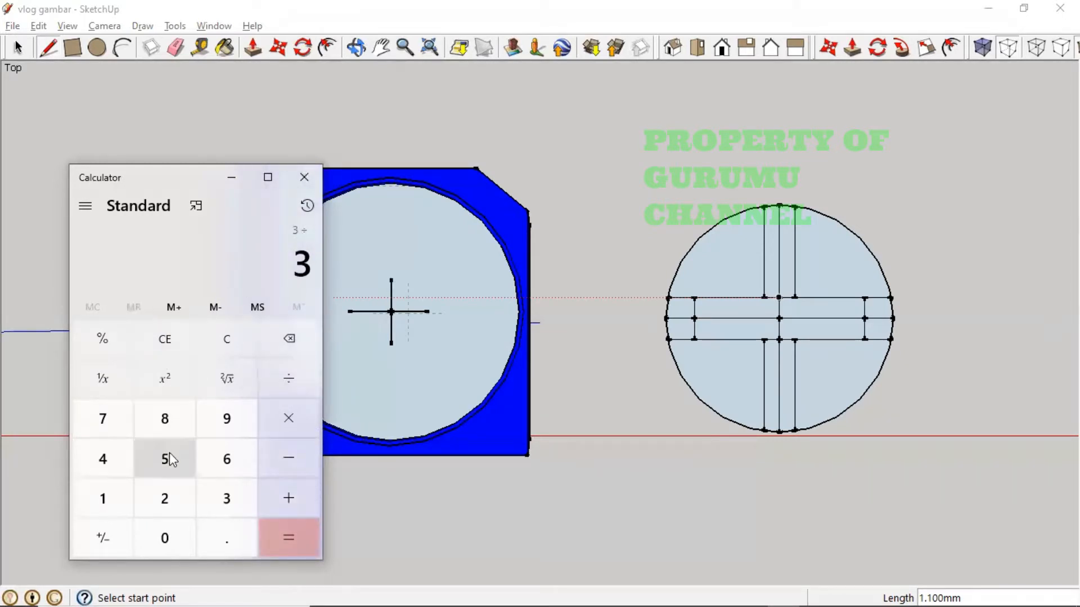
{"action": "left_click", "coordinate": [167, 499]}
{"action": "key", "text": "Return"}
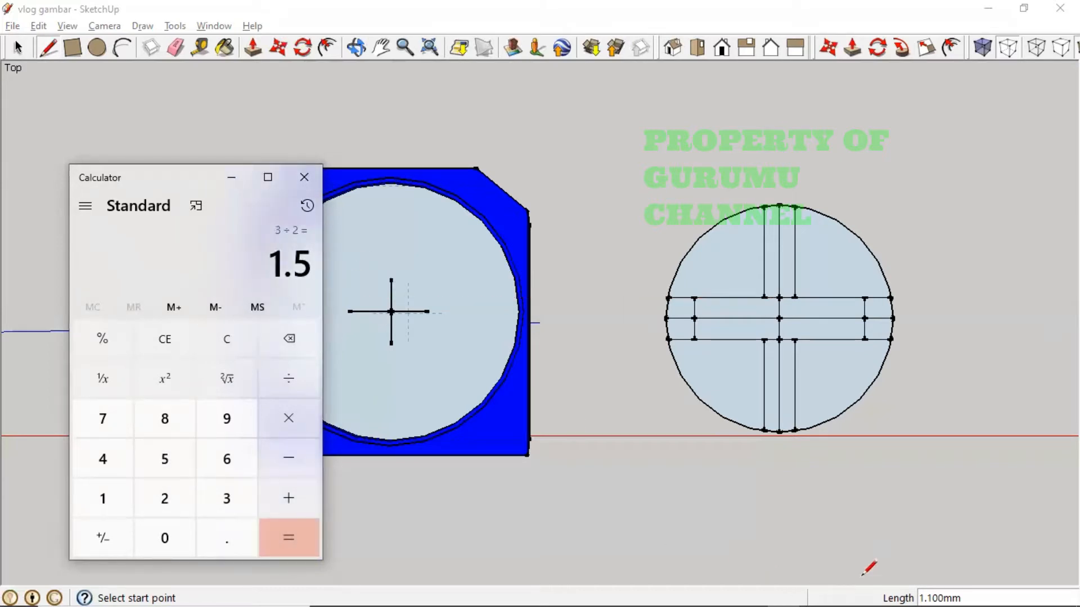
{"action": "left_click", "coordinate": [620, 205]}
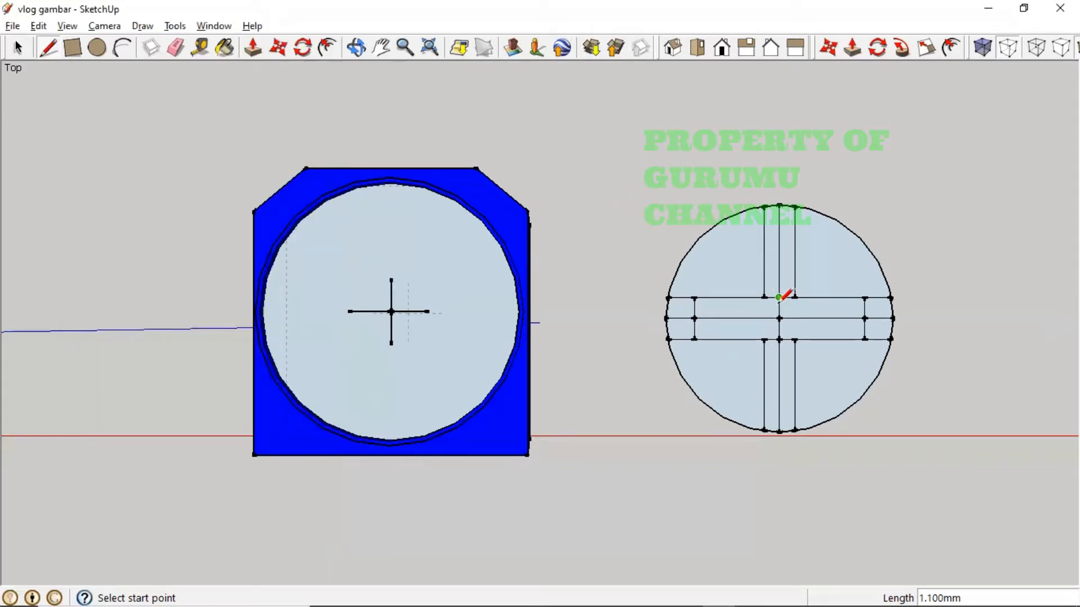
- Draw 1.5 mm lines up and down from the circle's centre cross
{"action": "key", "text": "alt+Tab"}
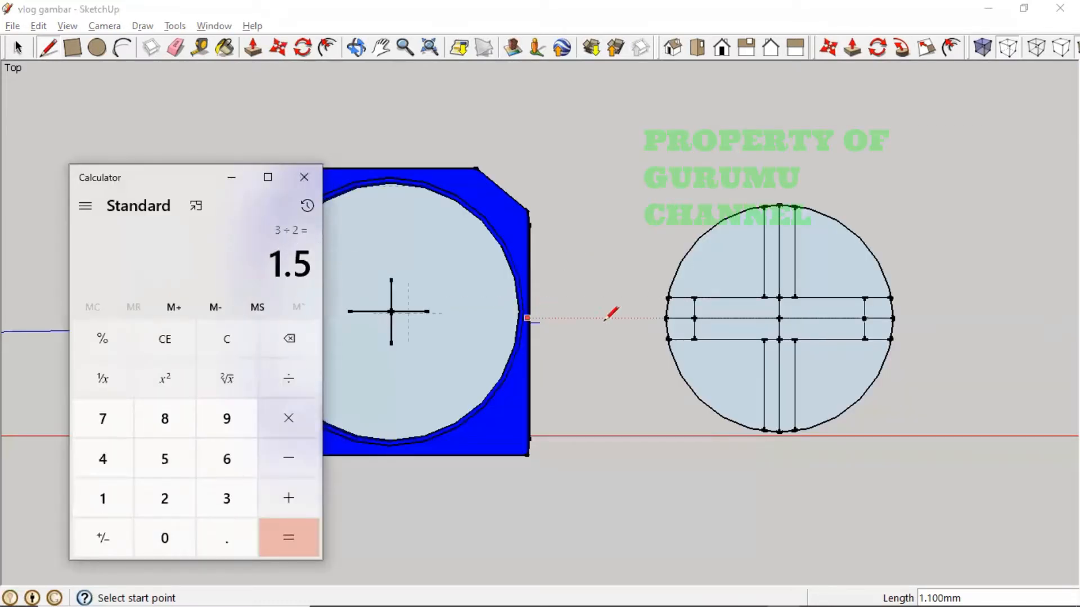
{"action": "key", "text": "alt+Tab"}
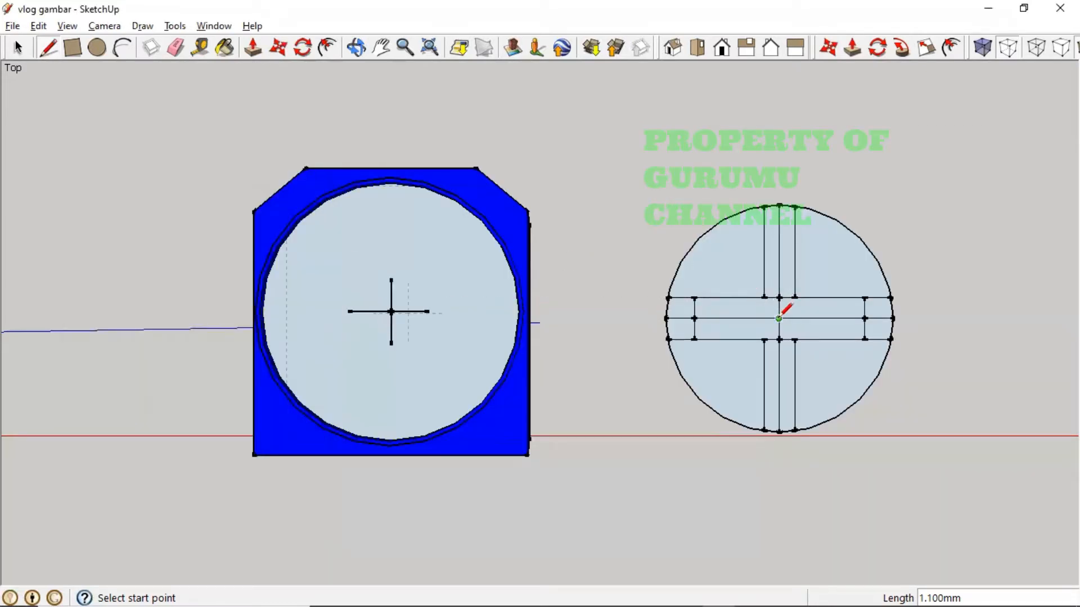
{"action": "left_click", "coordinate": [778, 319]}
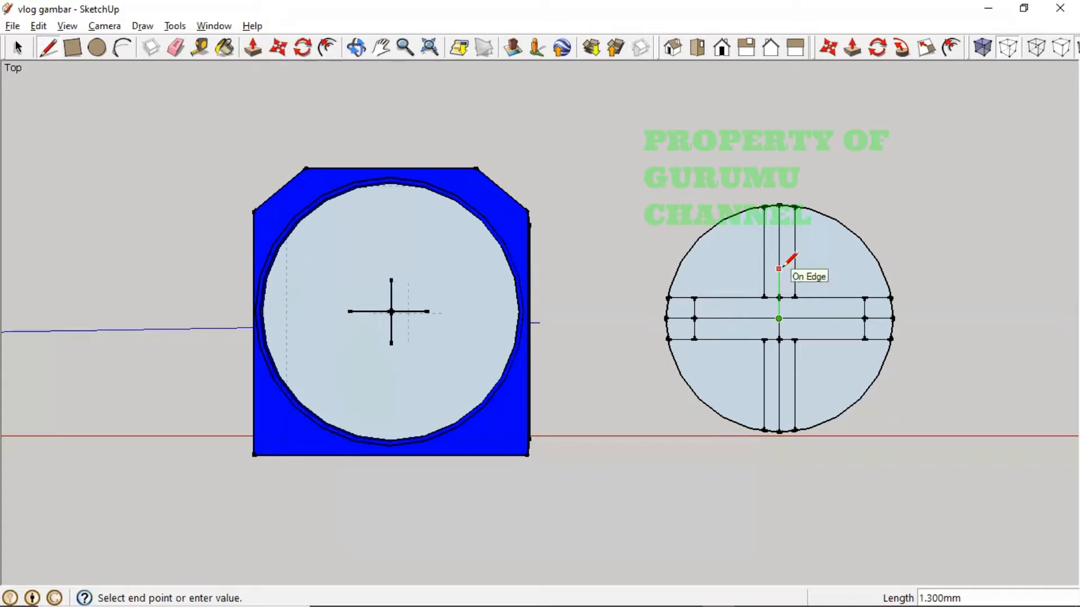
{"action": "type", "text": "1.5"}
{"action": "key", "text": "Return"}
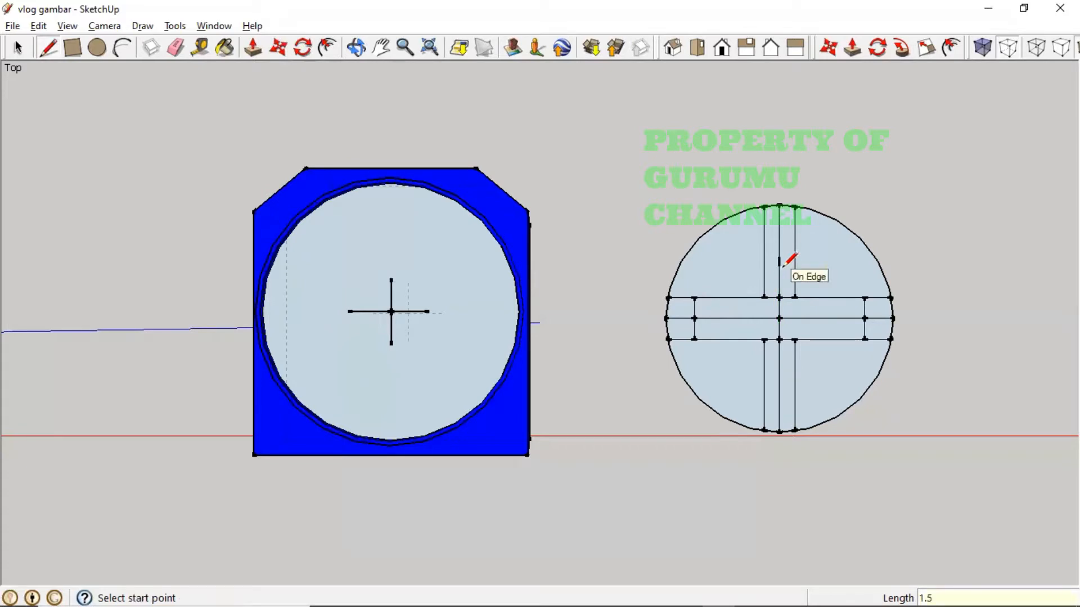
{"action": "left_click", "coordinate": [779, 319]}
{"action": "left_click", "coordinate": [785, 372]}
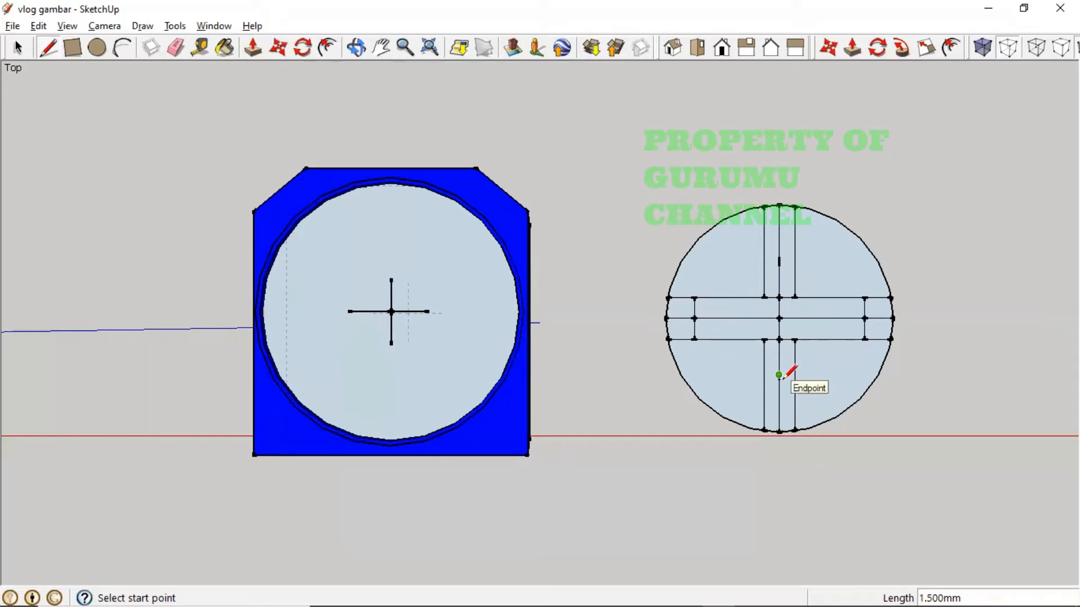
- Draw short horizontal lines at both line ends closing the lower and upper leg strips
{"action": "left_click", "coordinate": [779, 375]}
{"action": "left_click", "coordinate": [764, 375]}
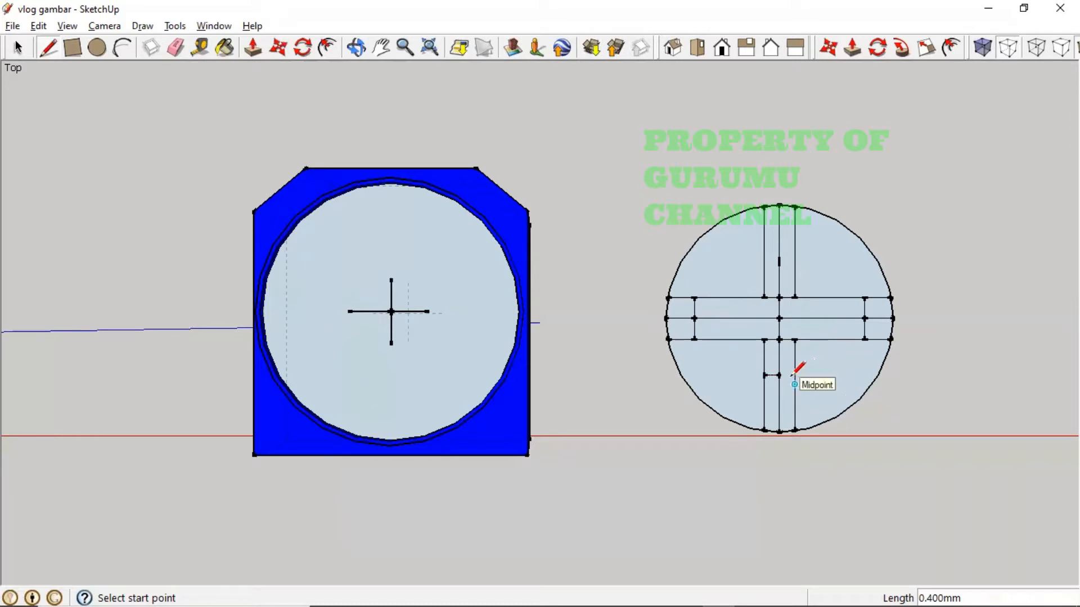
{"action": "left_click", "coordinate": [778, 375]}
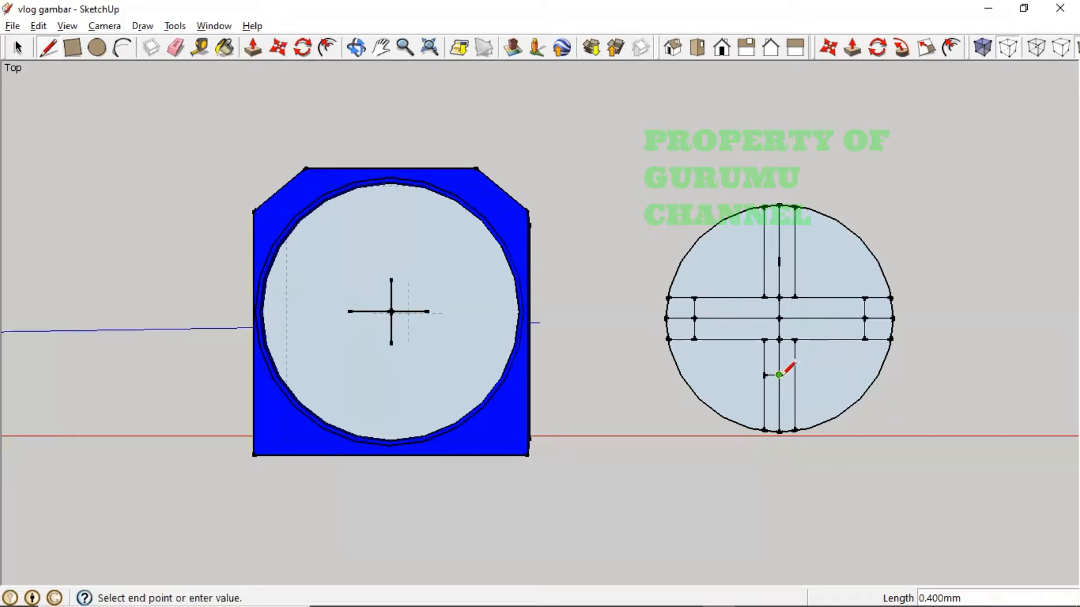
{"action": "left_click", "coordinate": [794, 375]}
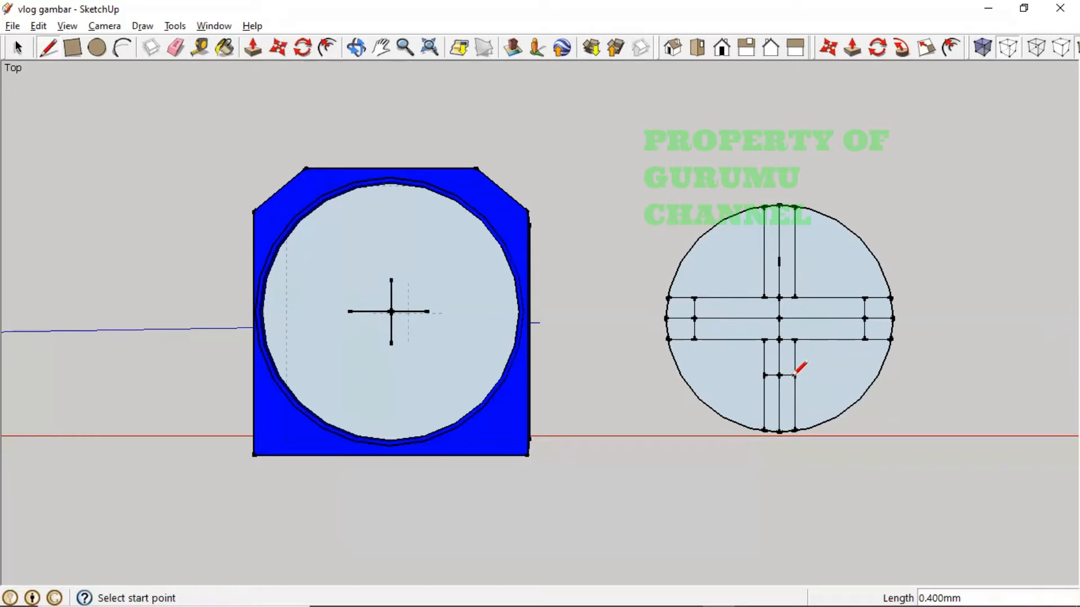
{"action": "left_click", "coordinate": [779, 262]}
{"action": "left_click", "coordinate": [793, 262]}
{"action": "left_click", "coordinate": [779, 262]}
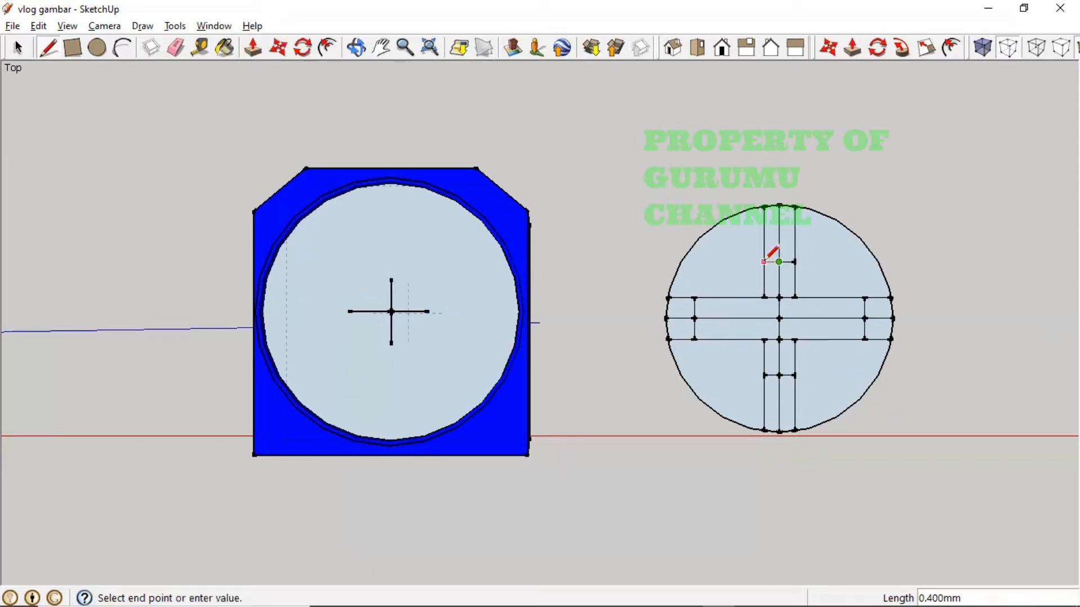
{"action": "left_click", "coordinate": [764, 262]}
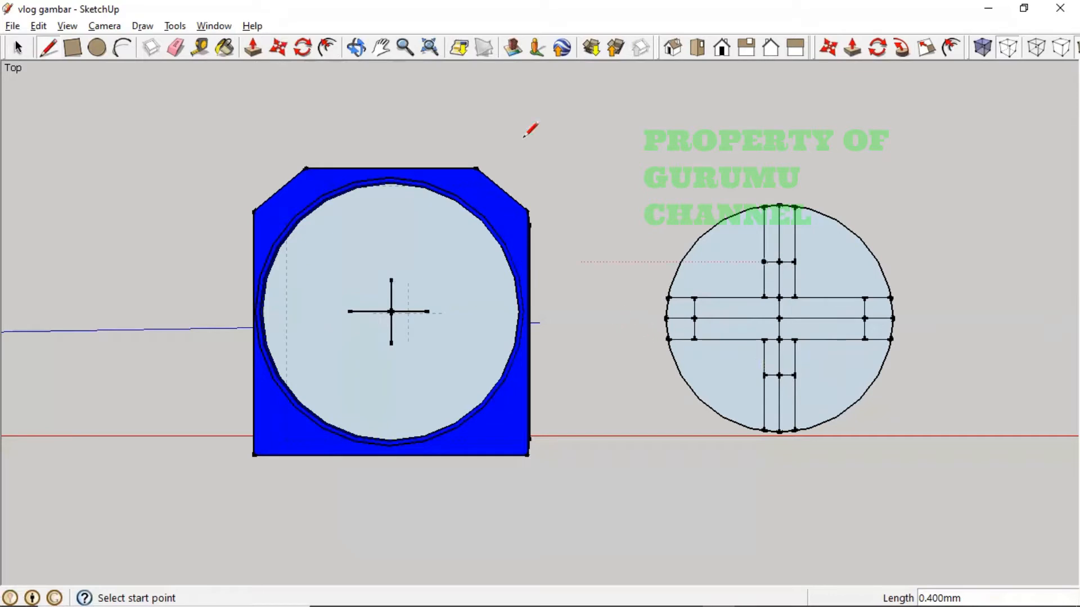
{"action": "left_click", "coordinate": [199, 48]}
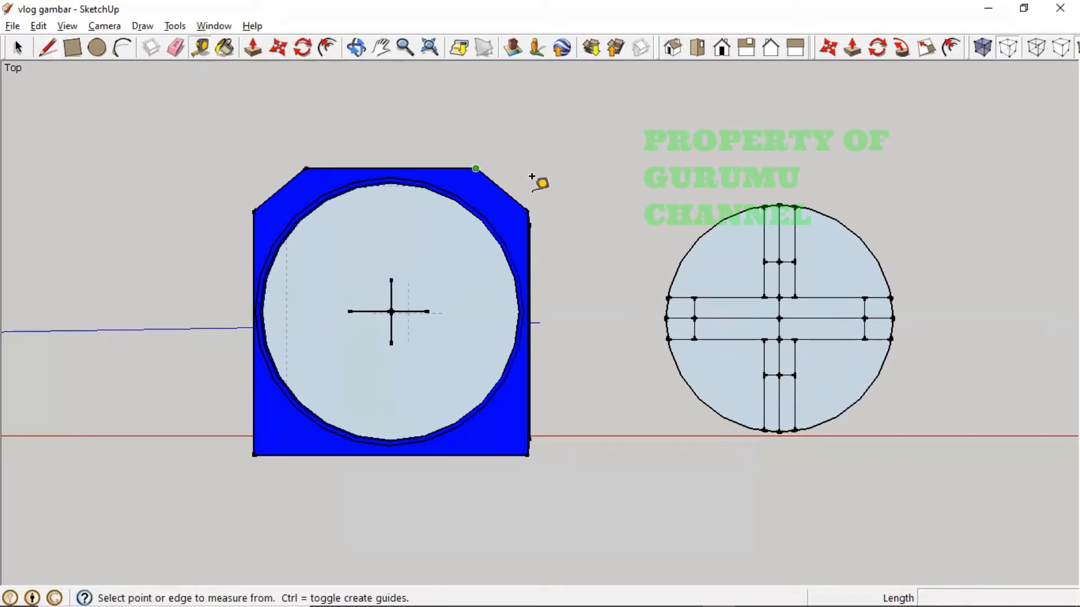
{"action": "left_click", "coordinate": [780, 246]}
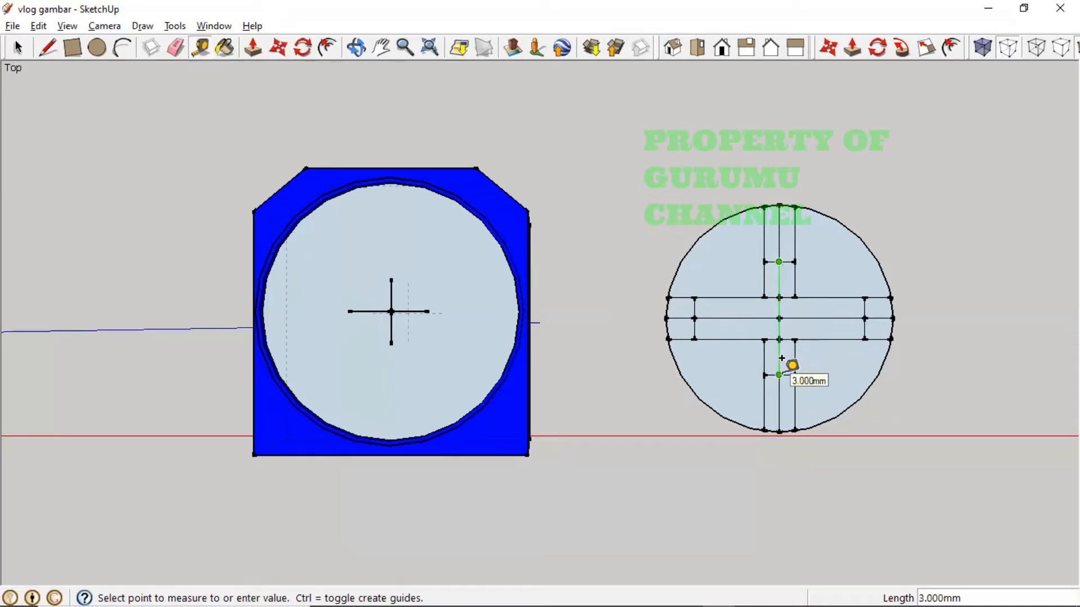
{"action": "left_click", "coordinate": [782, 359]}
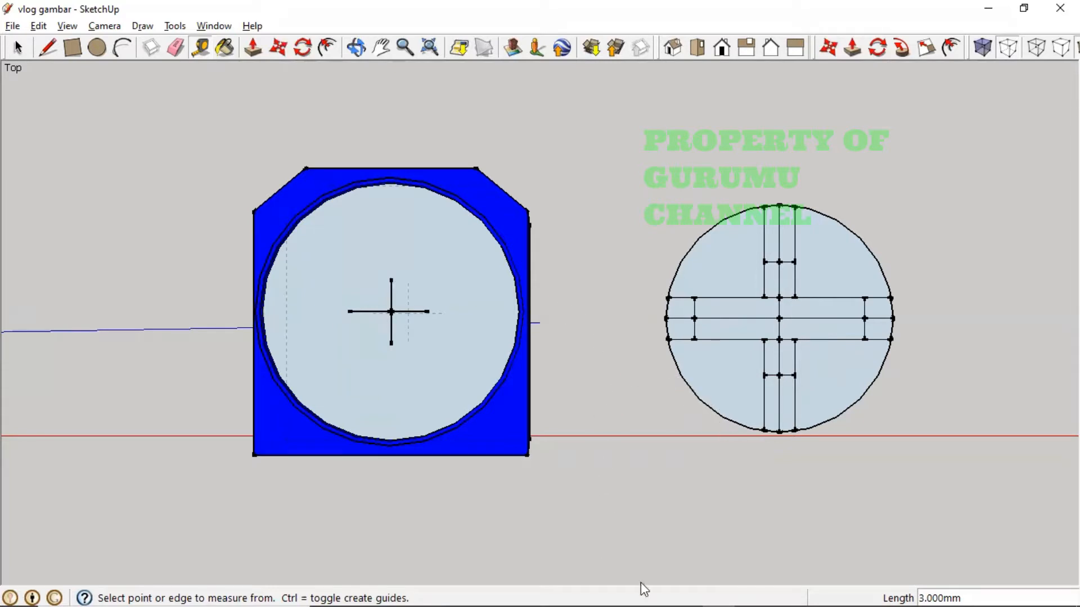
{"action": "mouse_move", "coordinate": [666, 586]}
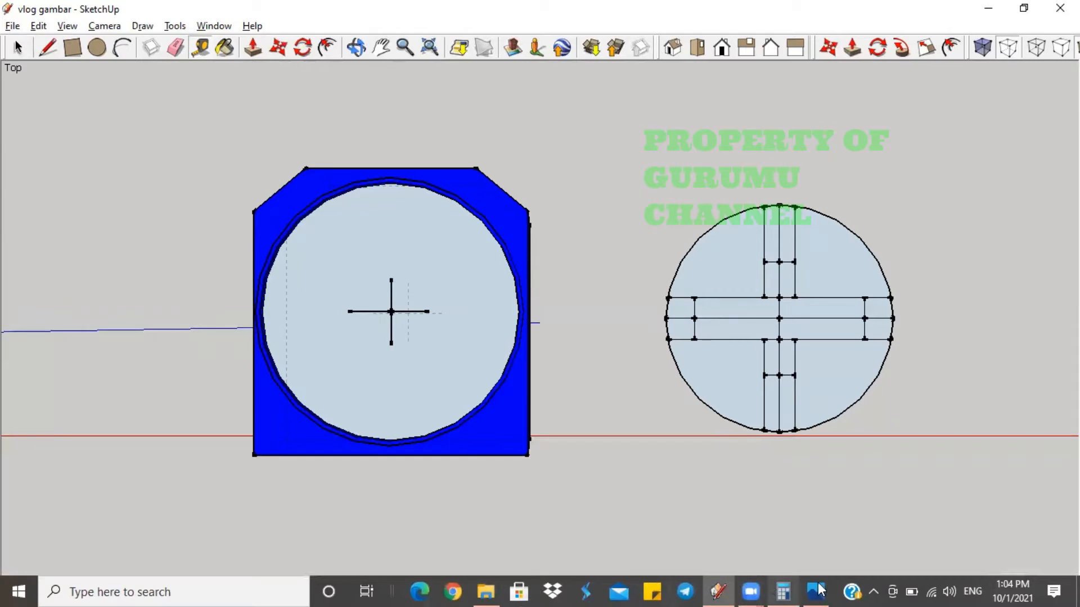
{"action": "mouse_move", "coordinate": [820, 588]}
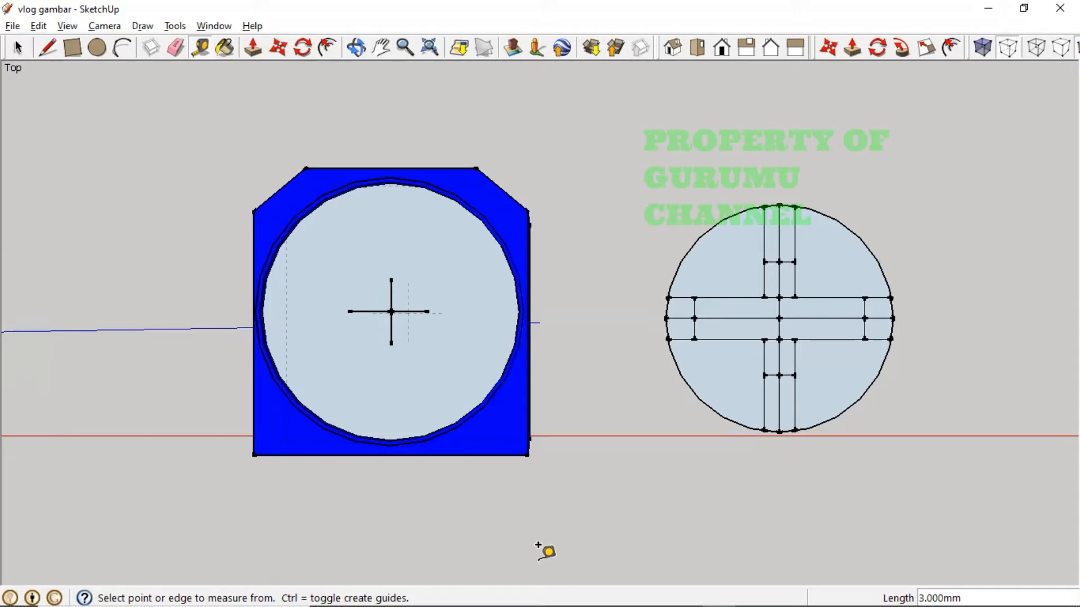
{"action": "mouse_move", "coordinate": [516, 588]}
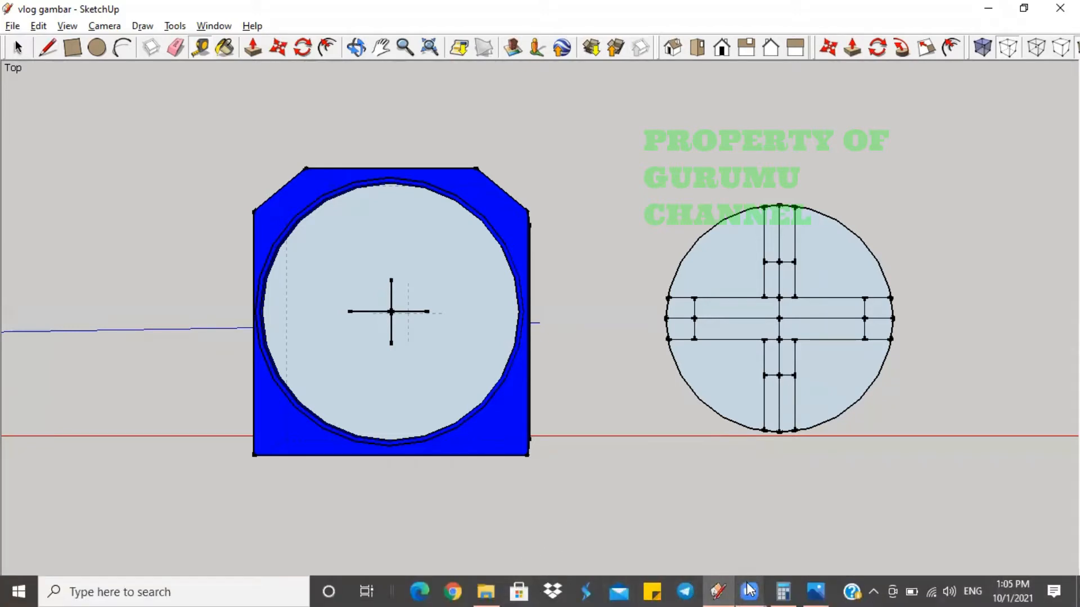
{"action": "mouse_move", "coordinate": [749, 589]}
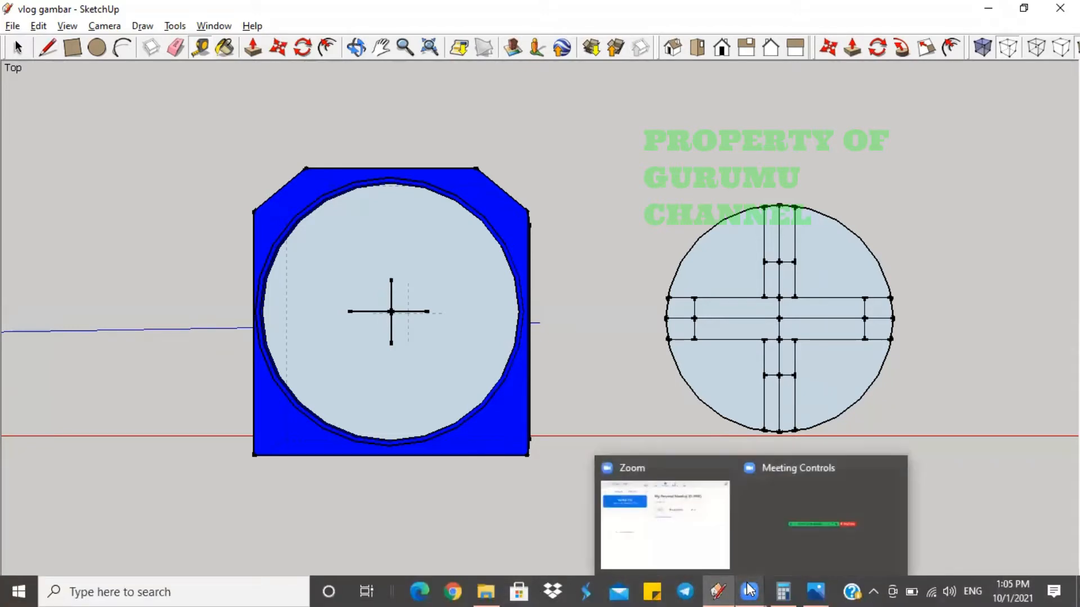
{"action": "left_click", "coordinate": [814, 589]}
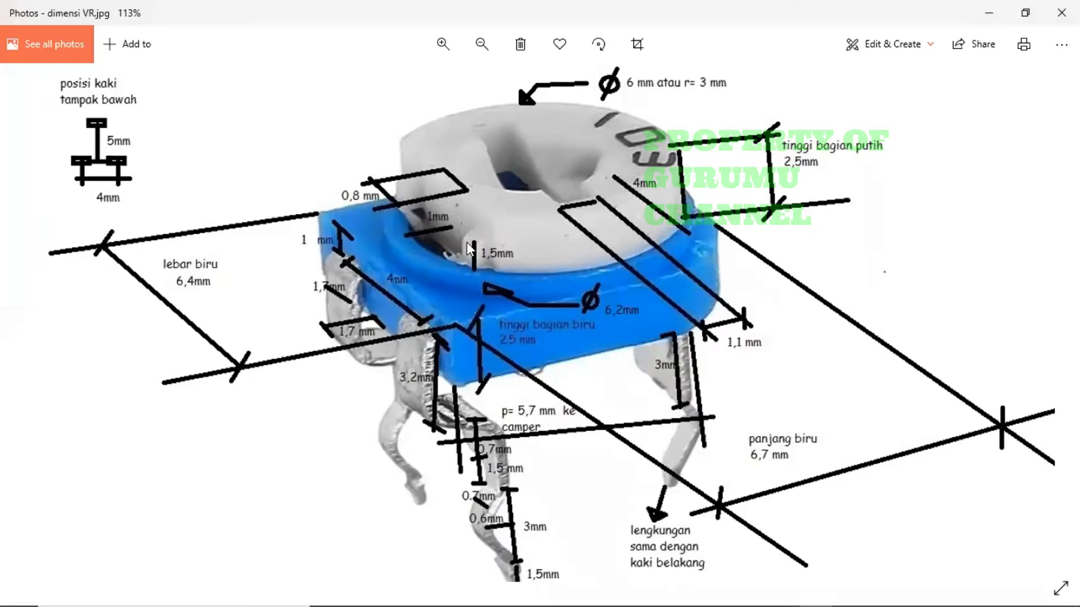
{"action": "key", "text": "alt+Tab"}
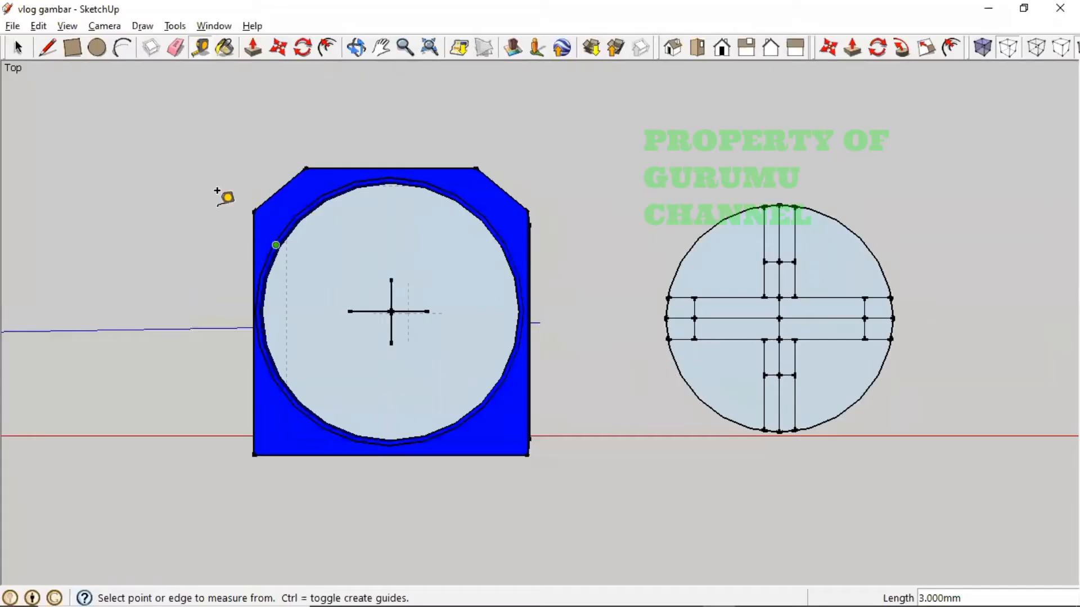
- Draw a 1 mm vertical line upward from the circle's bottom point
{"action": "left_click", "coordinate": [49, 52]}
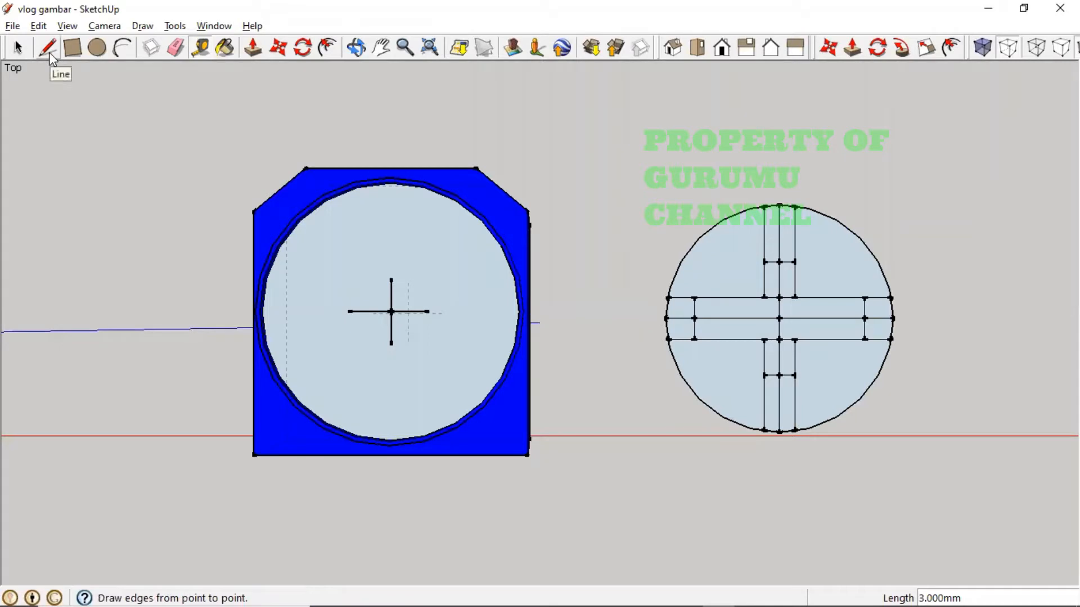
{"action": "left_click", "coordinate": [48, 52]}
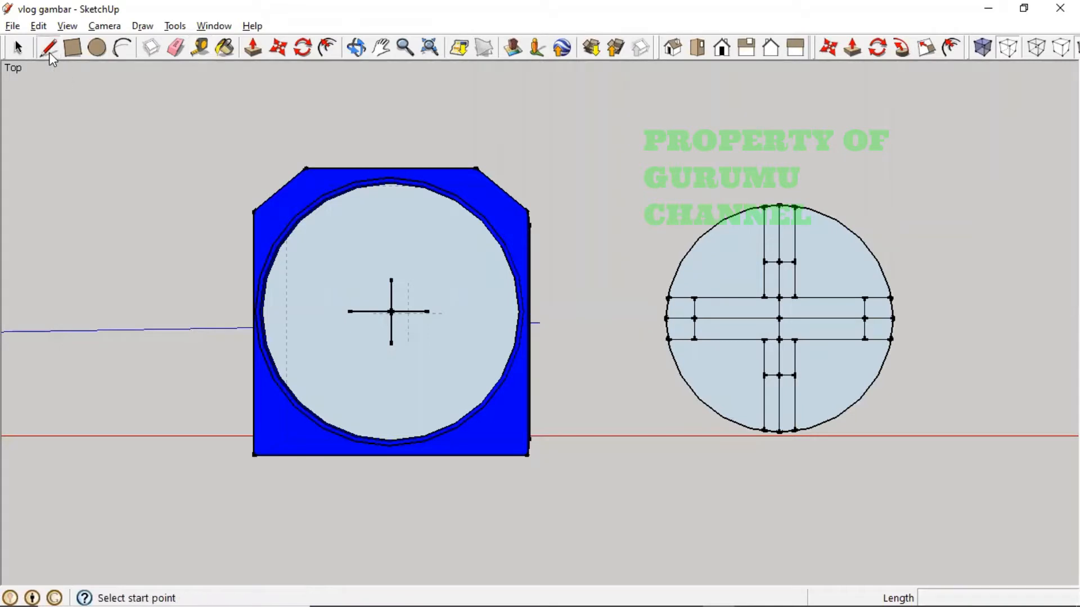
{"action": "left_click", "coordinate": [779, 431]}
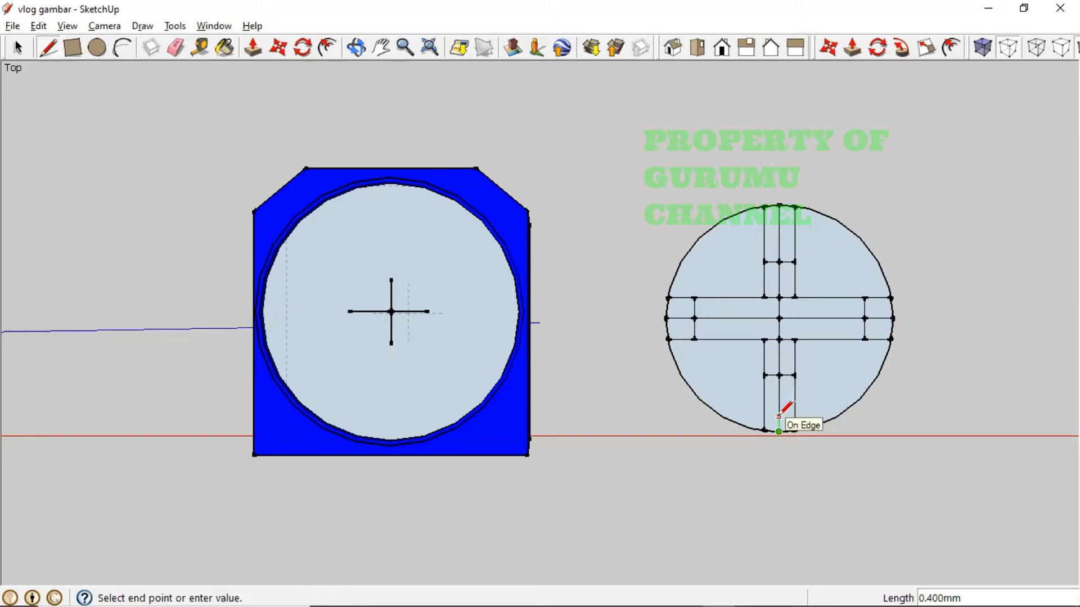
{"action": "type", "text": "1"}
{"action": "key", "text": "Return"}
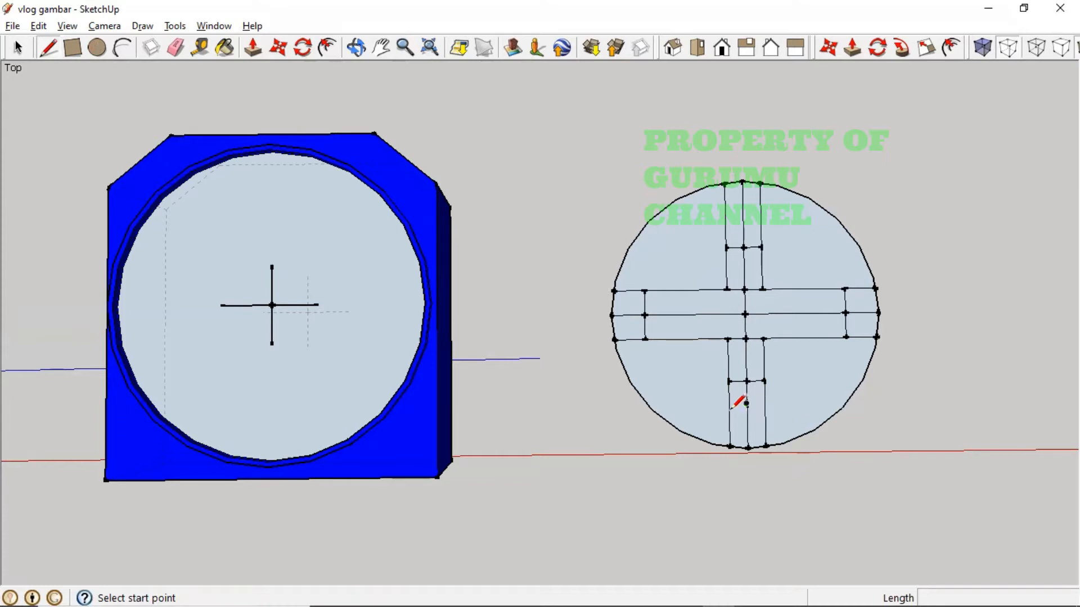
- Draw a horizontal chord from the 1 mm line's top across to both circle edges
{"action": "left_click", "coordinate": [747, 404]}
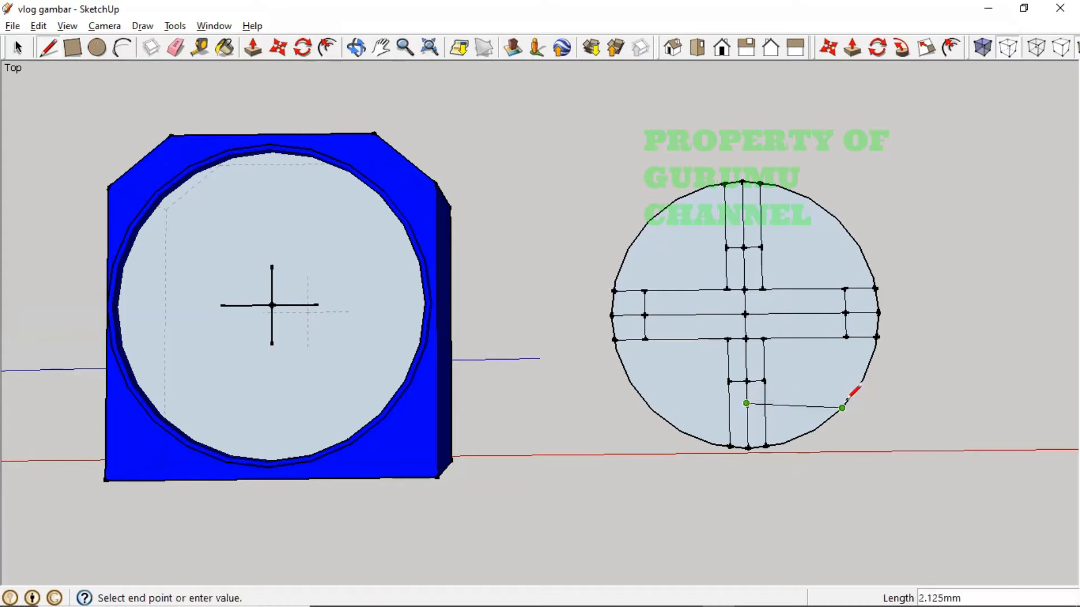
{"action": "left_click", "coordinate": [846, 403]}
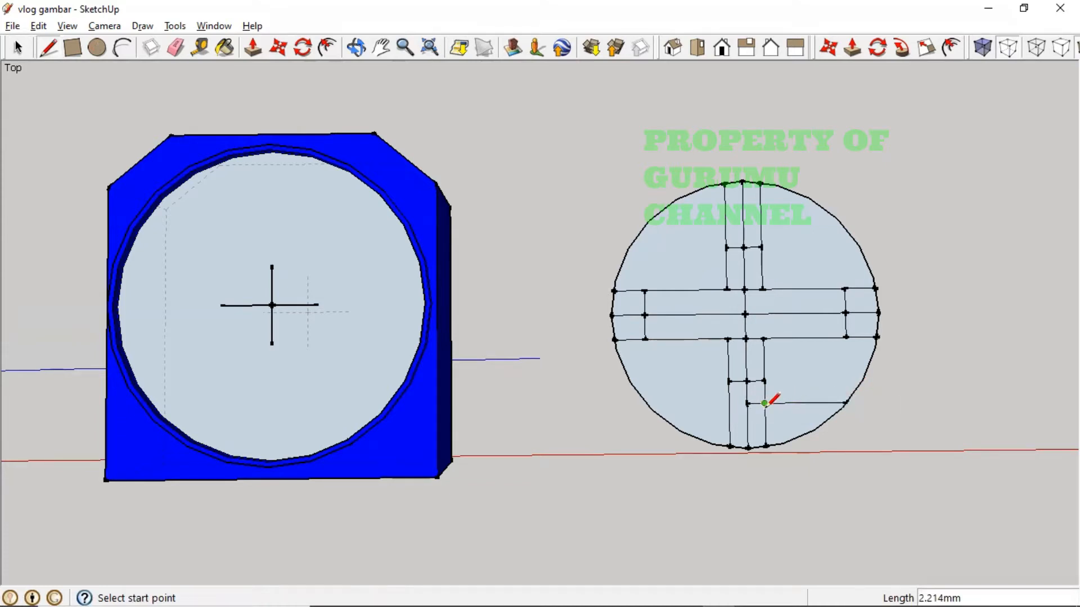
{"action": "left_click", "coordinate": [746, 403]}
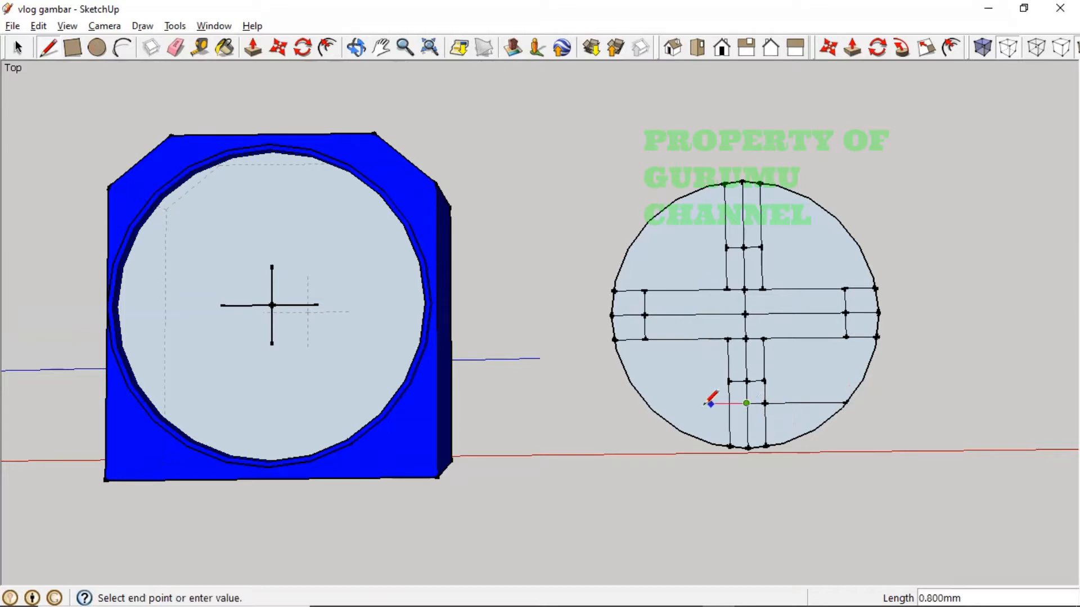
{"action": "left_click", "coordinate": [648, 404]}
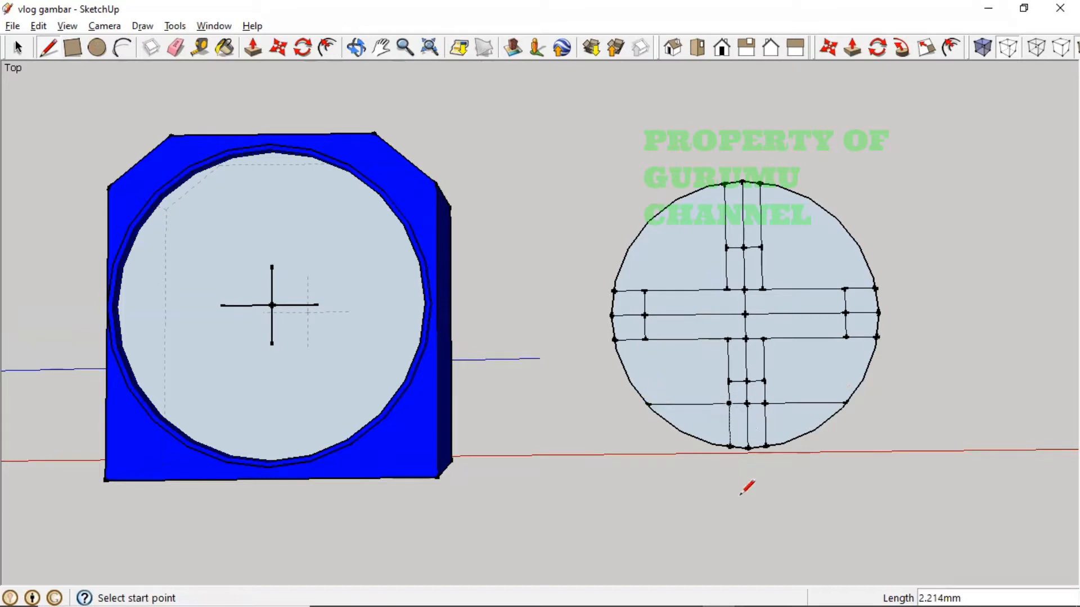
- Add vertical legs 0.8 mm in from each chord end, dropping to the circle edge
{"action": "left_click", "coordinate": [845, 403]}
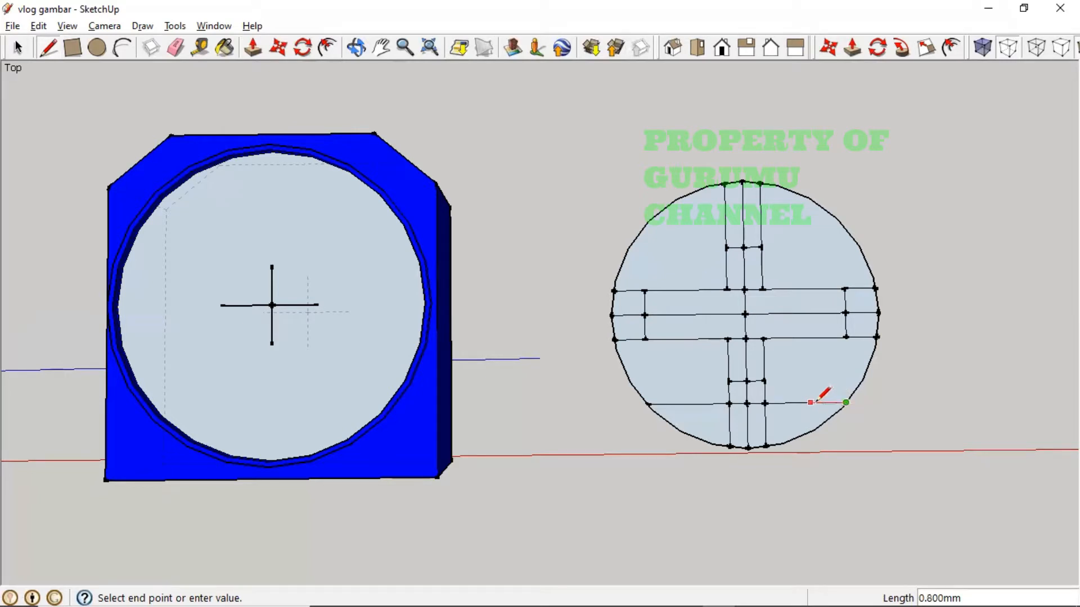
{"action": "left_click", "coordinate": [816, 403]}
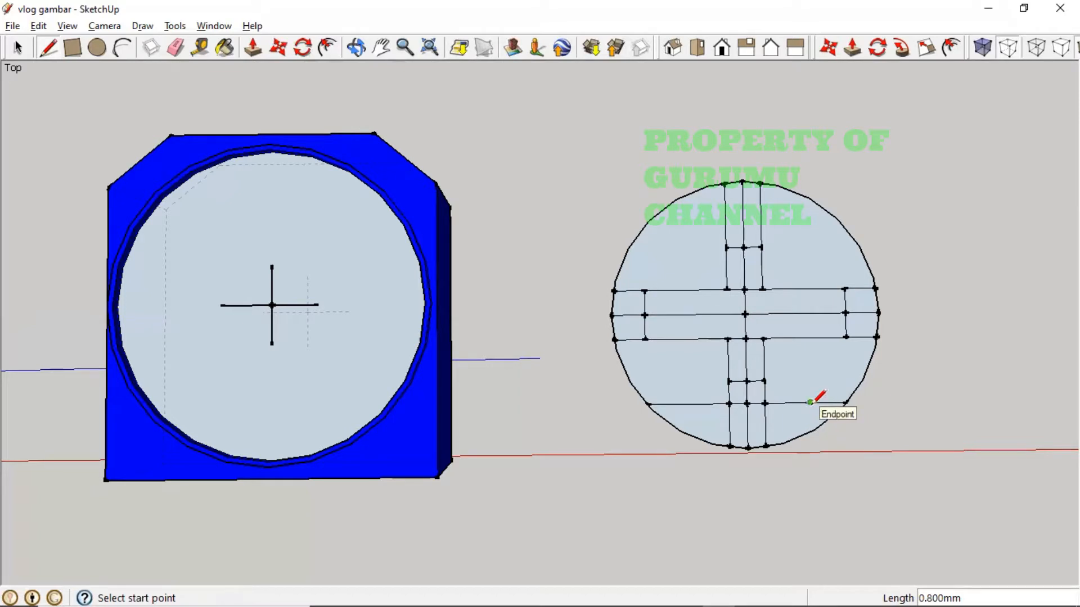
{"action": "left_click", "coordinate": [810, 402]}
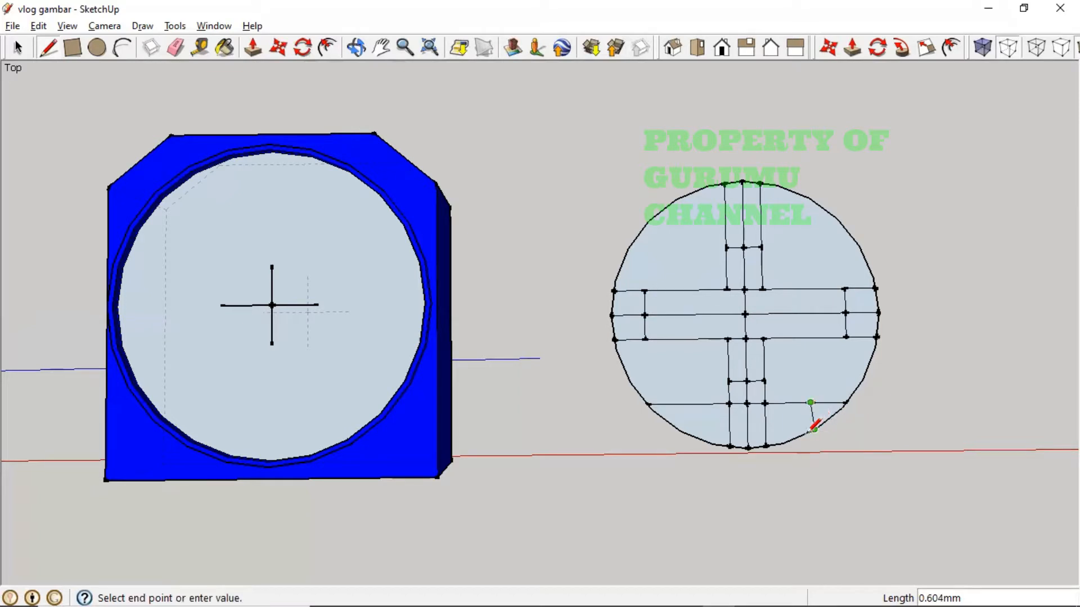
{"action": "left_click", "coordinate": [810, 431]}
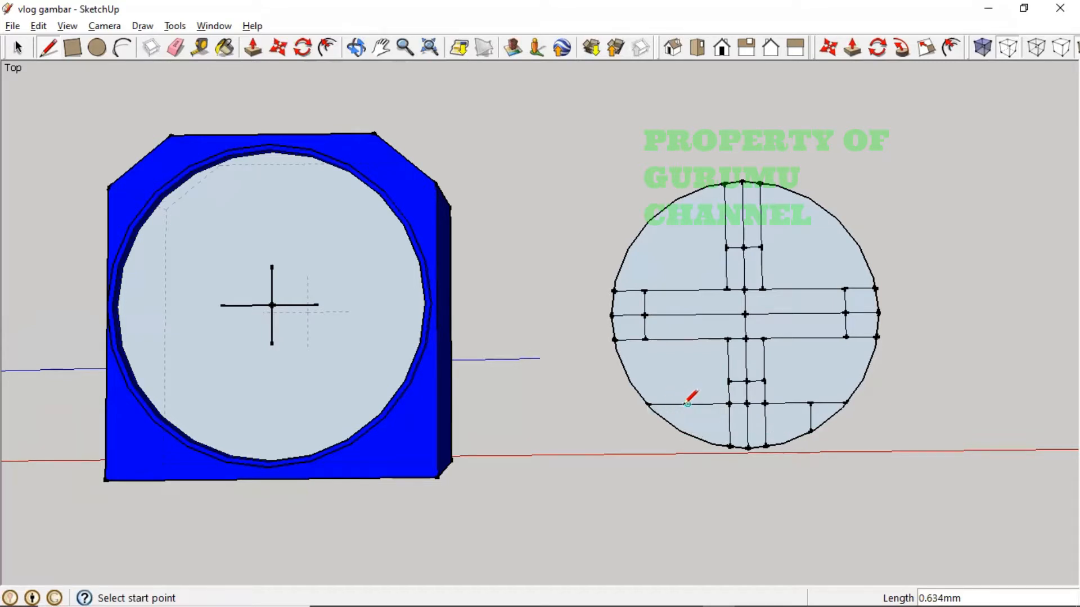
{"action": "left_click", "coordinate": [647, 404]}
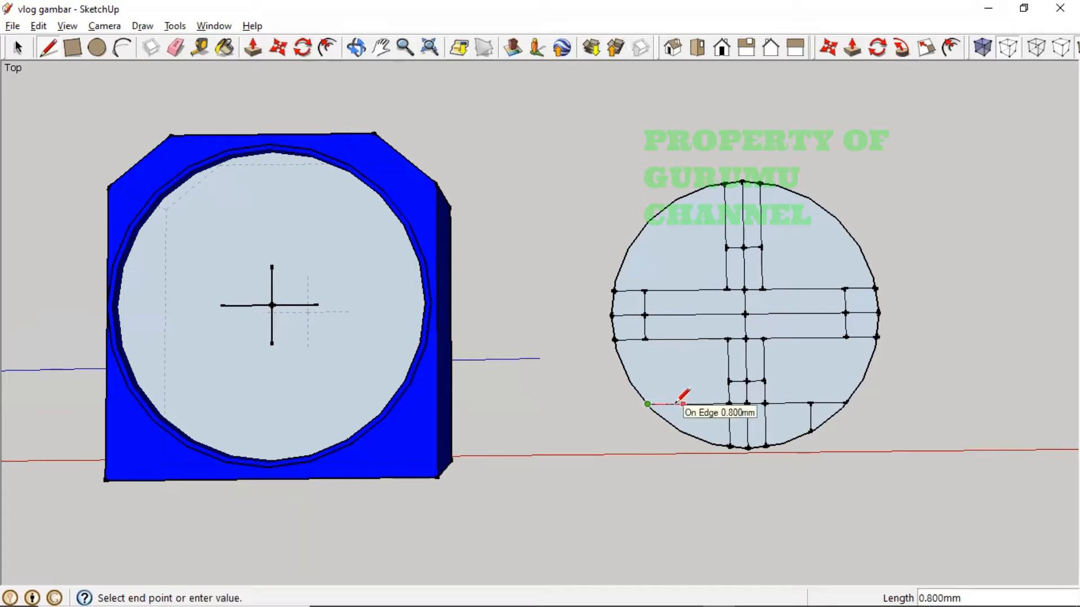
{"action": "left_click", "coordinate": [683, 404]}
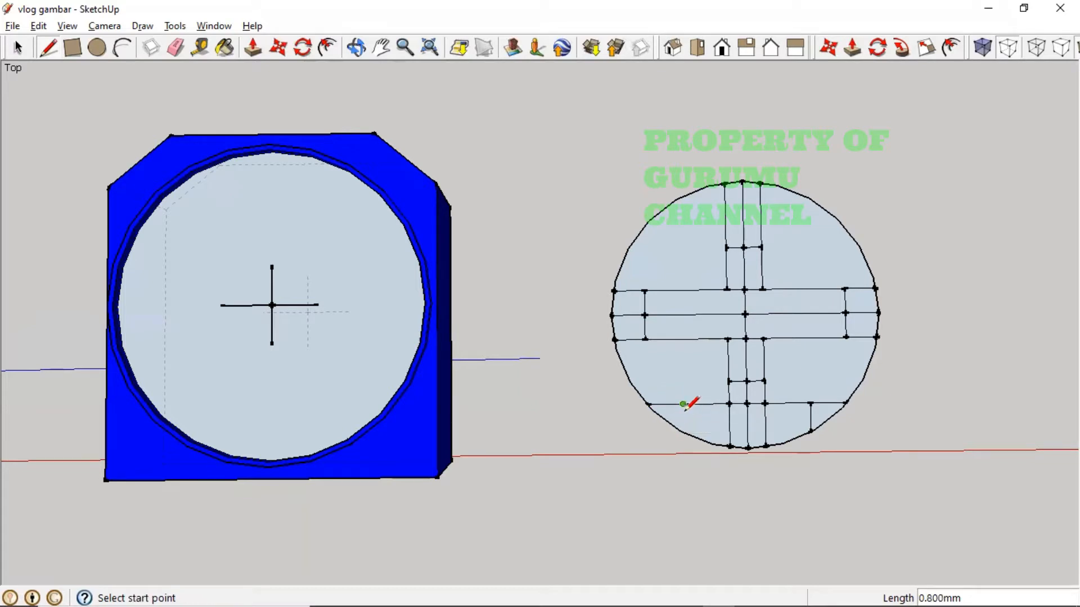
{"action": "left_click", "coordinate": [682, 404]}
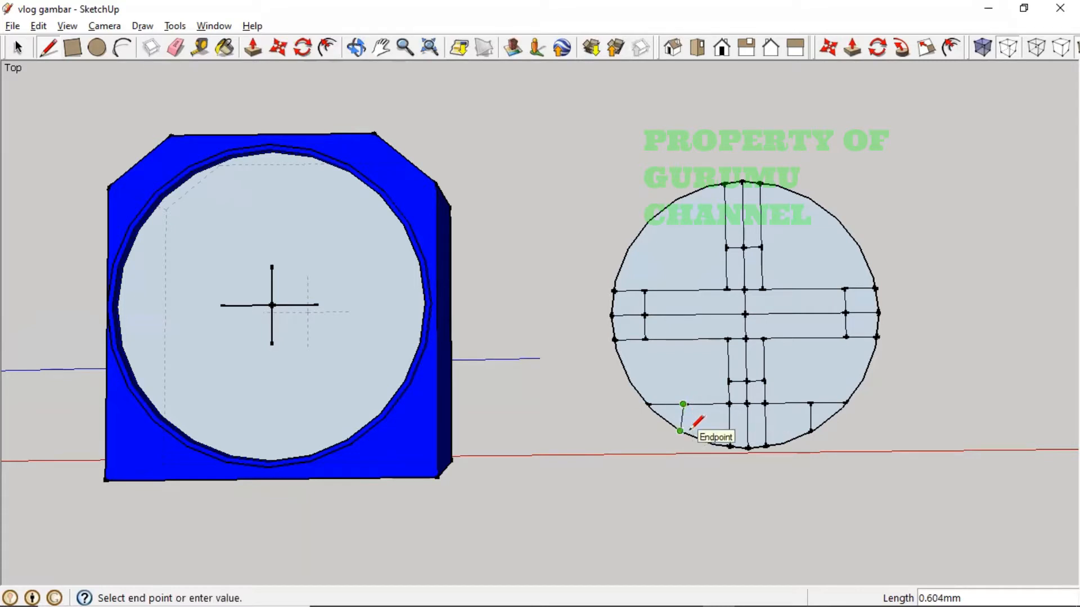
{"action": "left_click", "coordinate": [684, 432]}
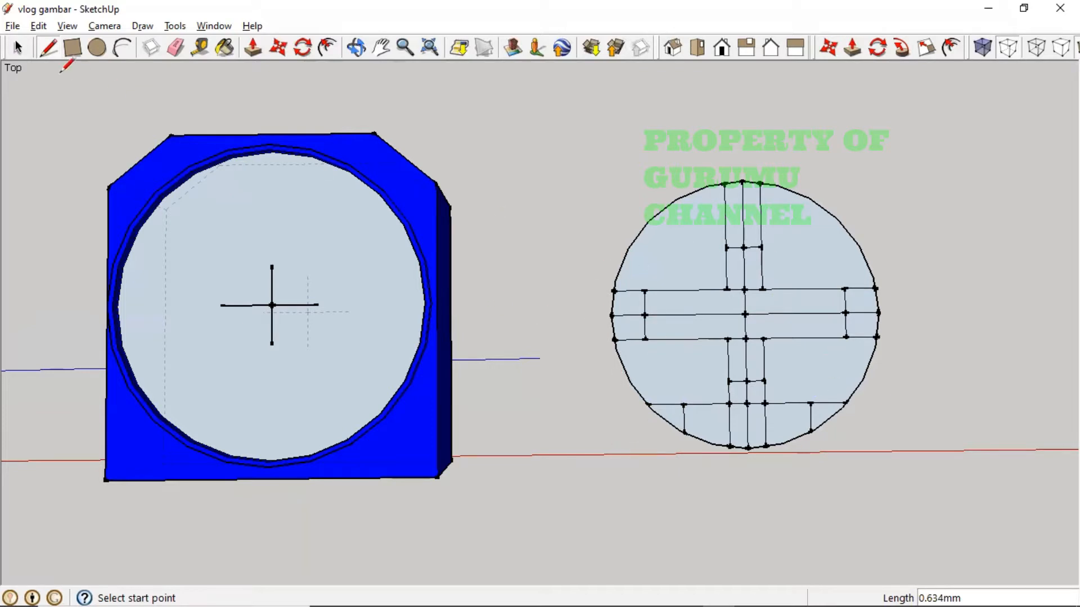
- Delete three stray vertical edges in the lower section below the cross
{"action": "left_click", "coordinate": [17, 48]}
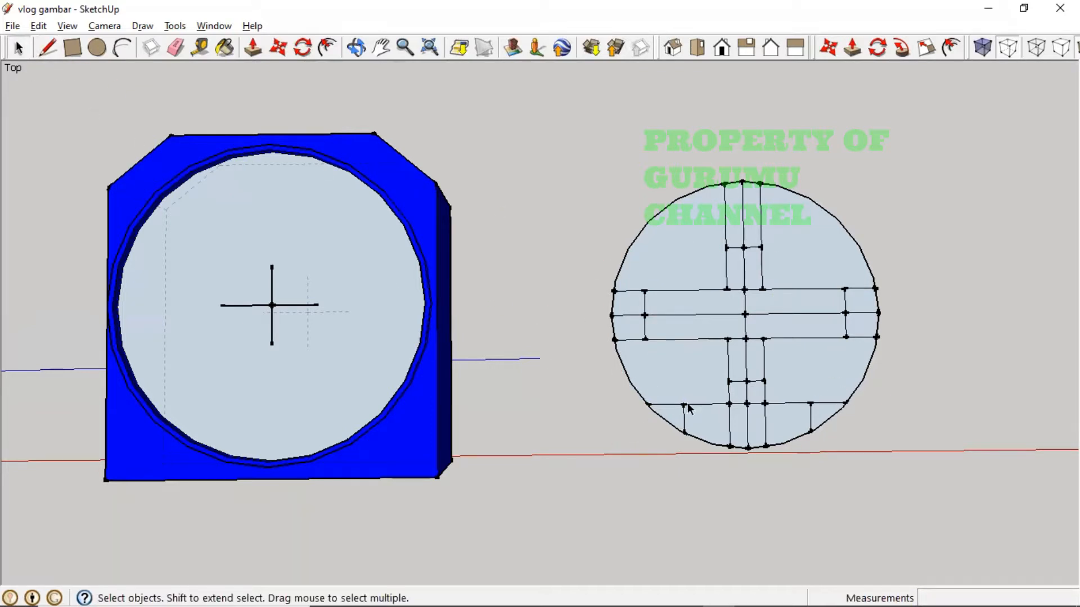
{"action": "left_click_drag", "start_coordinate": [719, 417], "coordinate": [784, 438]}
{"action": "left_click", "coordinate": [766, 430]}
{"action": "key", "text": "Delete"}
{"action": "left_click", "coordinate": [745, 420]}
{"action": "key", "text": "Delete"}
{"action": "left_click", "coordinate": [731, 426]}
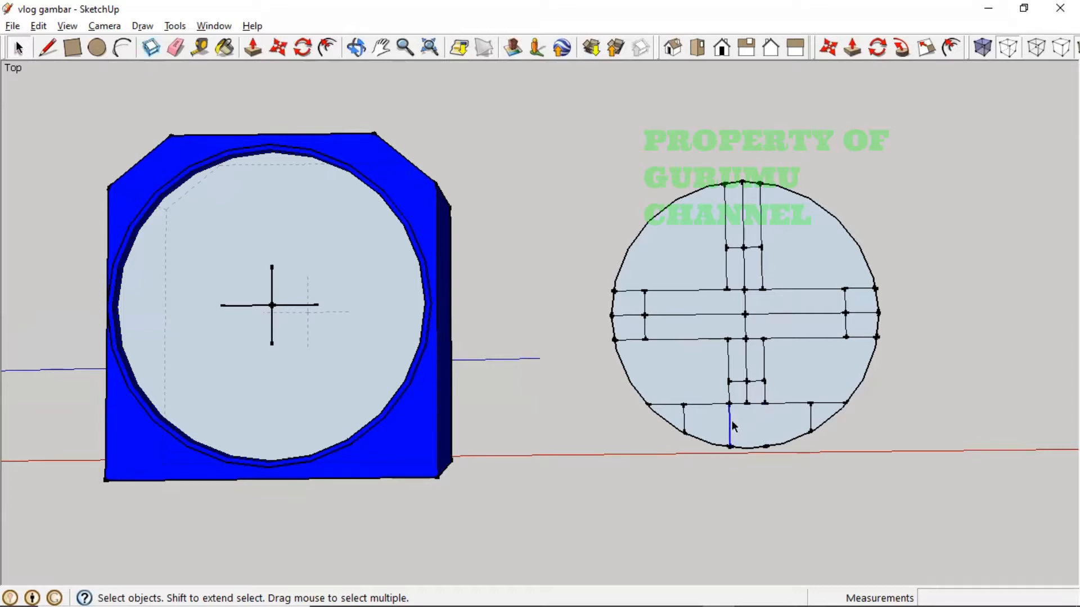
{"action": "key", "text": "Delete"}
{"action": "left_click", "coordinate": [810, 414]}
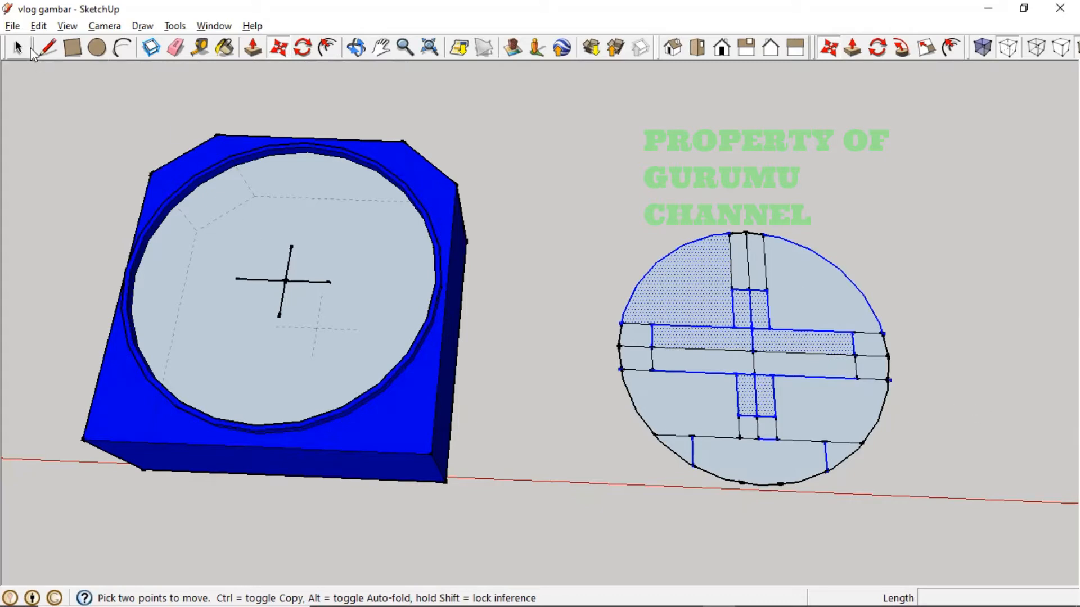
- Delete the remaining three short vertical edges in the bottom pin area
{"action": "left_click", "coordinate": [18, 48]}
{"action": "left_click", "coordinate": [957, 427]}
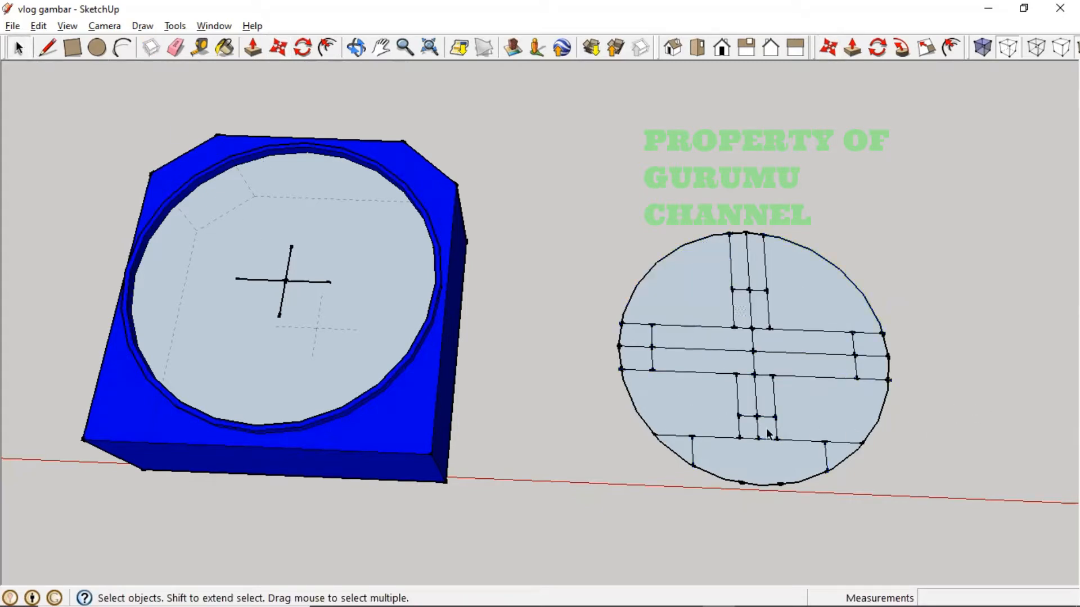
{"action": "left_click", "coordinate": [776, 430]}
{"action": "key", "text": "Delete"}
{"action": "left_click", "coordinate": [758, 432]}
{"action": "key", "text": "Delete"}
{"action": "left_click", "coordinate": [739, 431]}
{"action": "key", "text": "Delete"}
- Delete the three short leftover edges on the circle's right side
{"action": "left_click", "coordinate": [871, 380]}
{"action": "key", "text": "Delete"}
{"action": "left_click", "coordinate": [870, 356]}
{"action": "key", "text": "Delete"}
{"action": "left_click", "coordinate": [865, 332]}
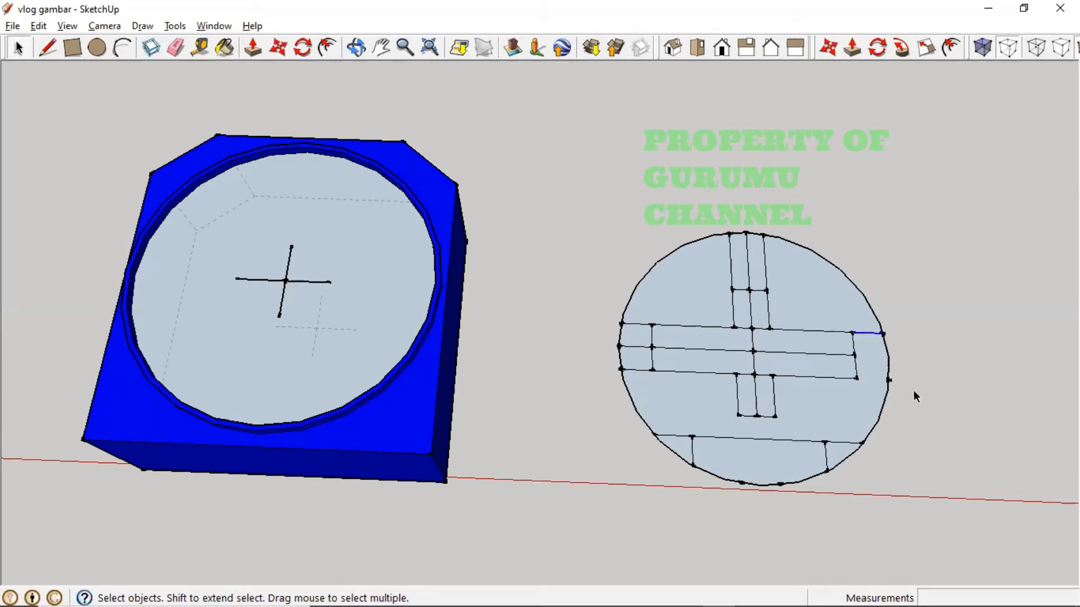
{"action": "key", "text": "Delete"}
- Delete the three stray vertical edges above the cross
{"action": "left_click", "coordinate": [767, 284]}
{"action": "key", "text": "Delete"}
{"action": "left_click", "coordinate": [748, 277]}
{"action": "key", "text": "Delete"}
{"action": "left_click", "coordinate": [732, 264]}
{"action": "key", "text": "Delete"}
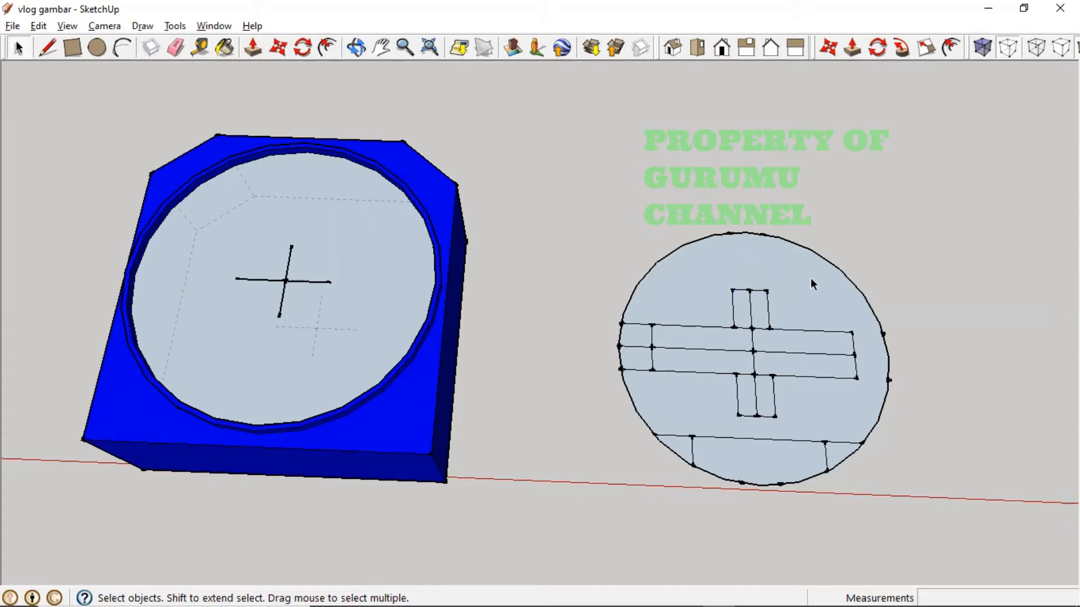
- Delete the three short leftover edges on the circle's left side
{"action": "left_click", "coordinate": [637, 325]}
{"action": "key", "text": "Delete"}
{"action": "left_click", "coordinate": [636, 347]}
{"action": "key", "text": "Delete"}
{"action": "left_click", "coordinate": [636, 371]}
{"action": "key", "text": "Delete"}
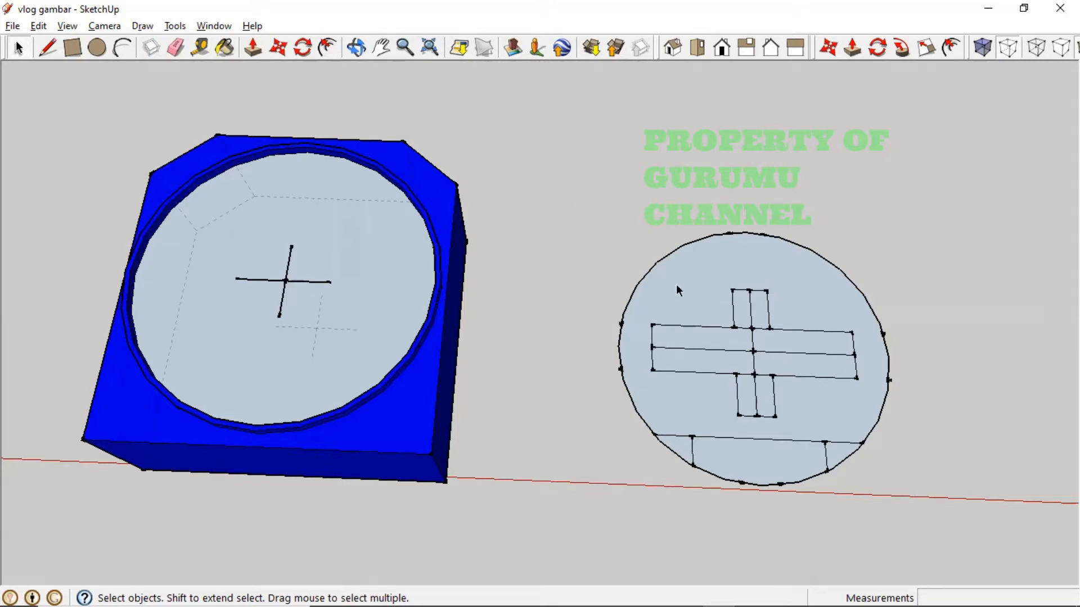
- Delete both halves of the line splitting the cross's horizontal bar
{"action": "left_click", "coordinate": [717, 353]}
{"action": "key", "text": "Delete"}
{"action": "left_click", "coordinate": [773, 353]}
{"action": "key", "text": "Delete"}
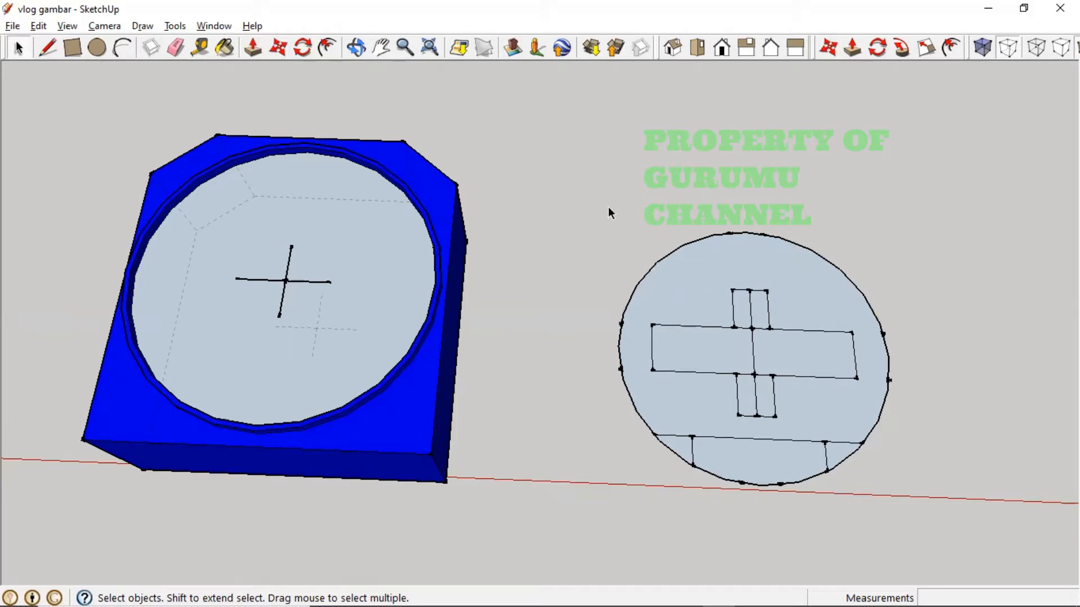
- Check the reference photo, then orbit and pan the view to the disk
{"action": "key", "text": "alt+Tab"}
{"action": "key", "text": "alt+Tab"}
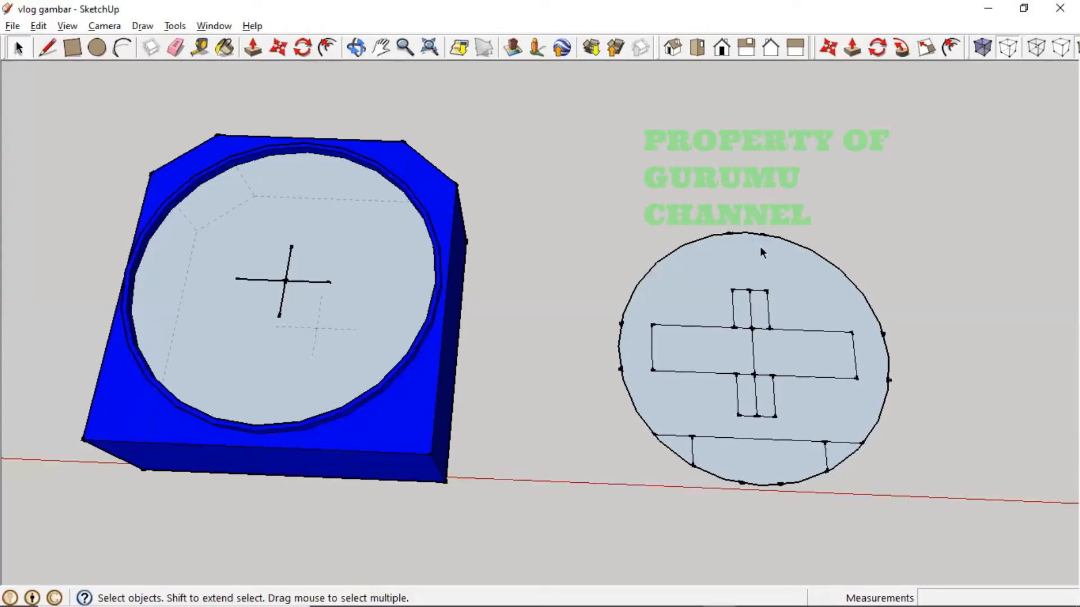
{"action": "middle_click_drag", "start_coordinate": [761, 253], "coordinate": [763, 392]}
{"action": "scroll", "coordinate": [557, 384], "scroll_direction": "down", "scroll_amount": 5}
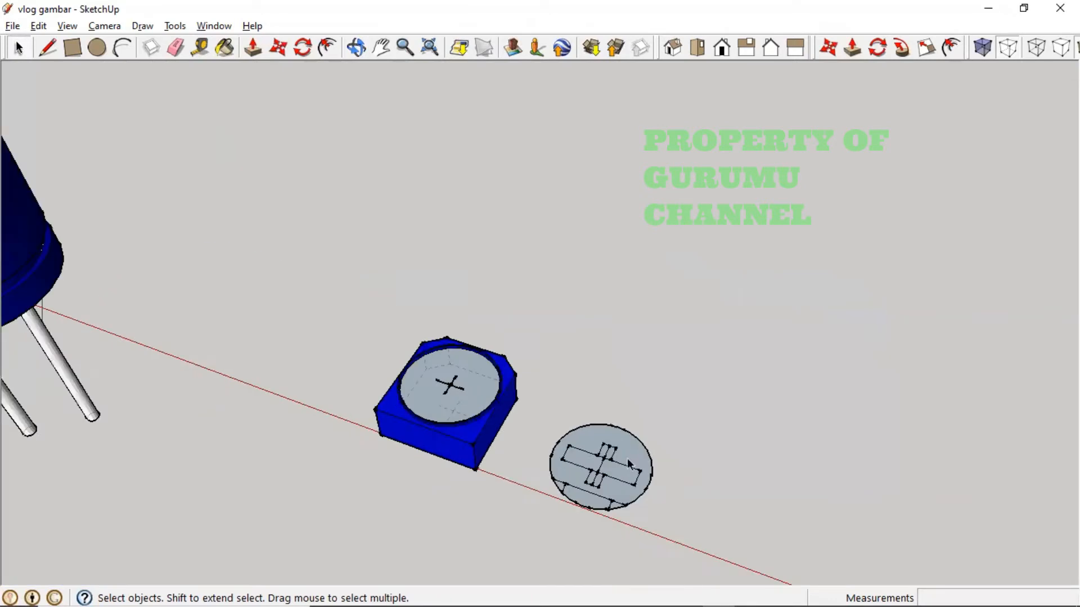
{"action": "scroll", "coordinate": [624, 459], "scroll_direction": "up", "scroll_amount": 4}
{"action": "key", "text": "h"}
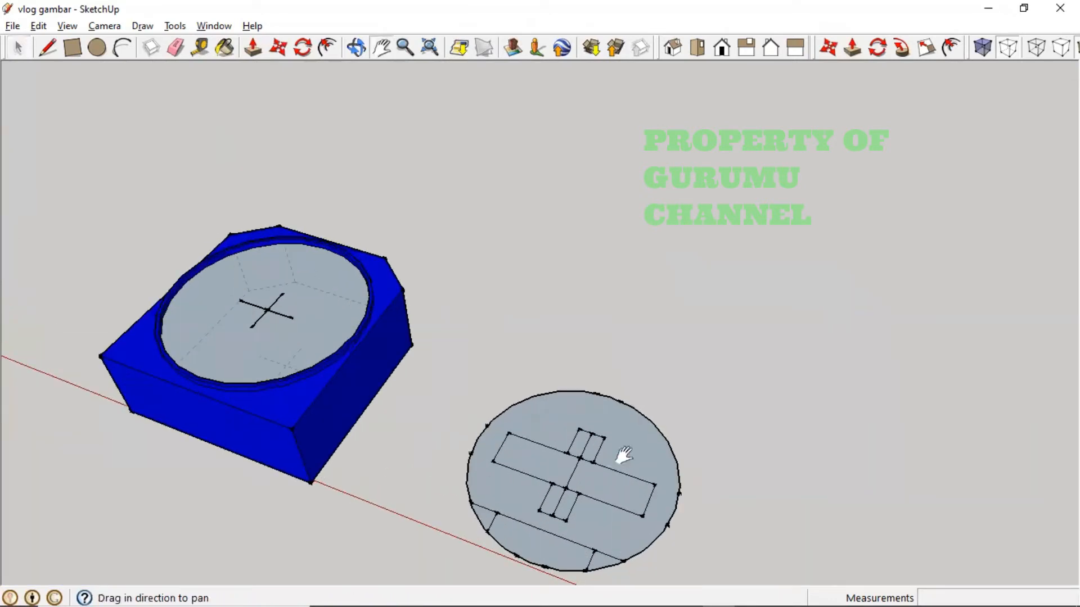
{"action": "left_click_drag", "start_coordinate": [624, 454], "coordinate": [586, 441]}
{"action": "scroll", "coordinate": [506, 330], "scroll_direction": "up", "scroll_amount": 4}
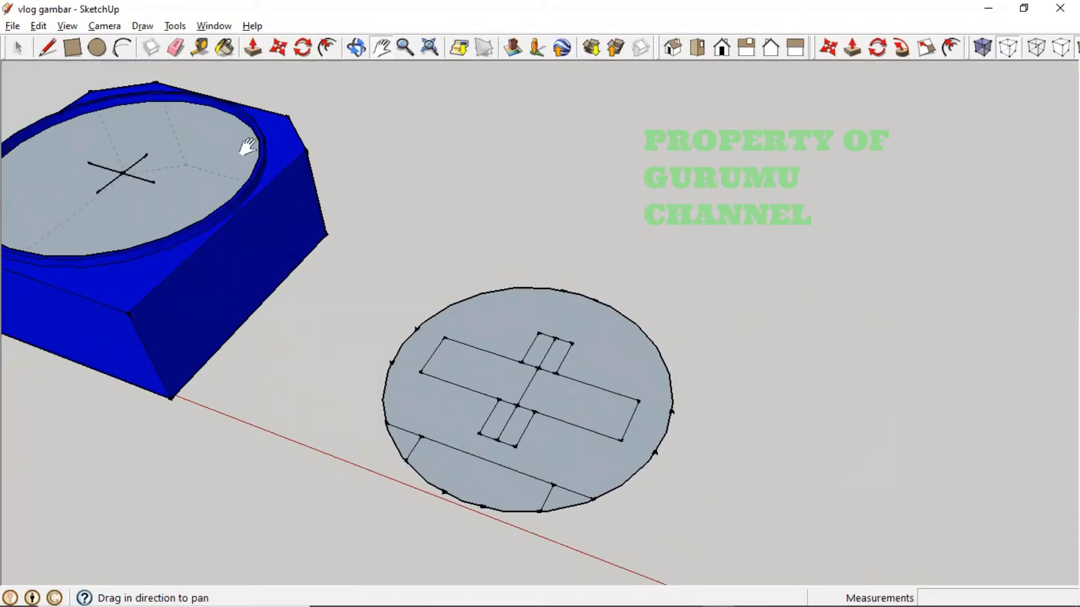
- Push/pull the disk face up 2.5 mm into a solid knob
{"action": "left_click", "coordinate": [253, 47]}
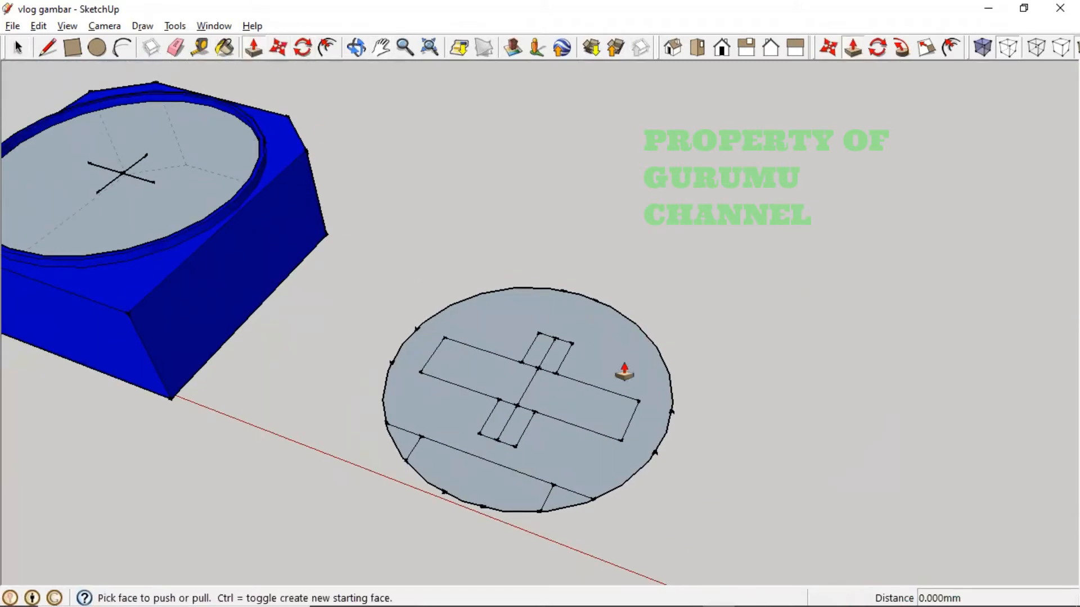
{"action": "left_click_drag", "start_coordinate": [624, 373], "coordinate": [619, 326]}
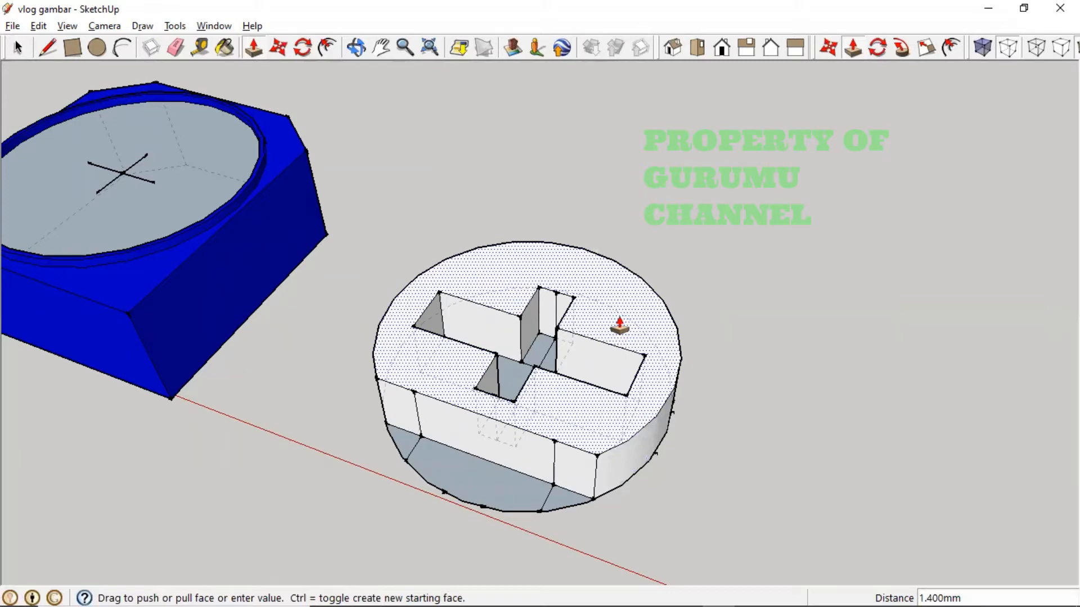
{"action": "type", "text": "2.5"}
{"action": "key", "text": "Return"}
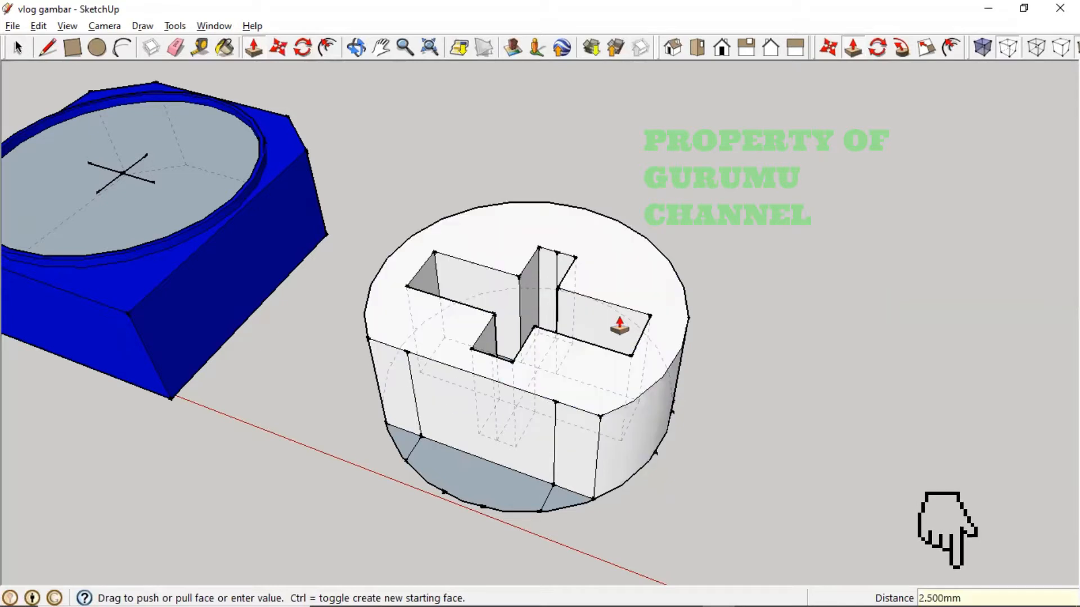
- Push one small bottom face of the knob in 1.5 mm, checking the reference photo
{"action": "left_click", "coordinate": [568, 502]}
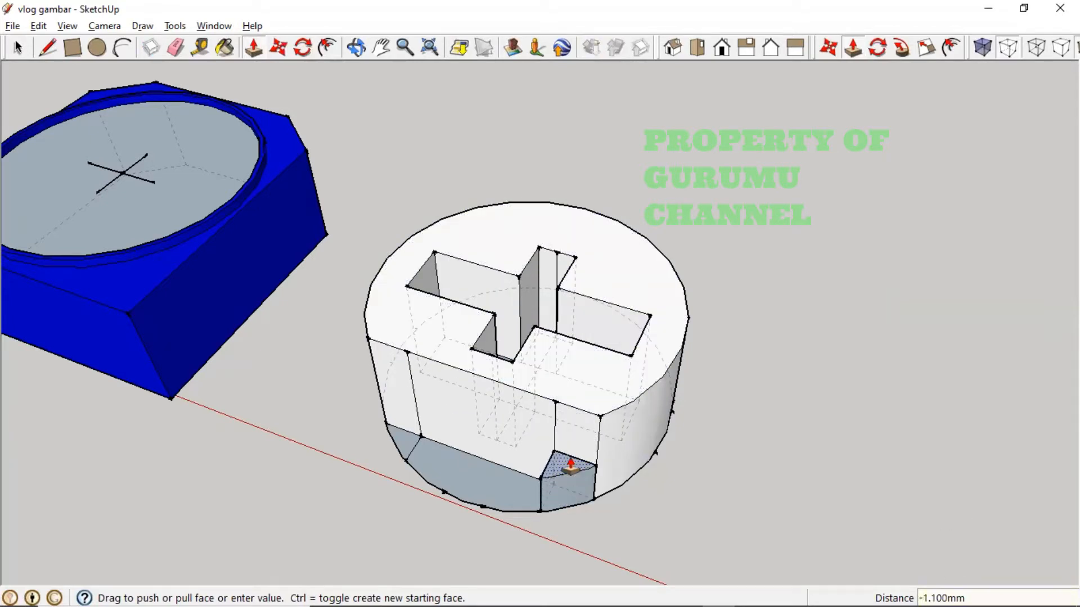
{"action": "type", "text": "1.5"}
{"action": "key", "text": "Return"}
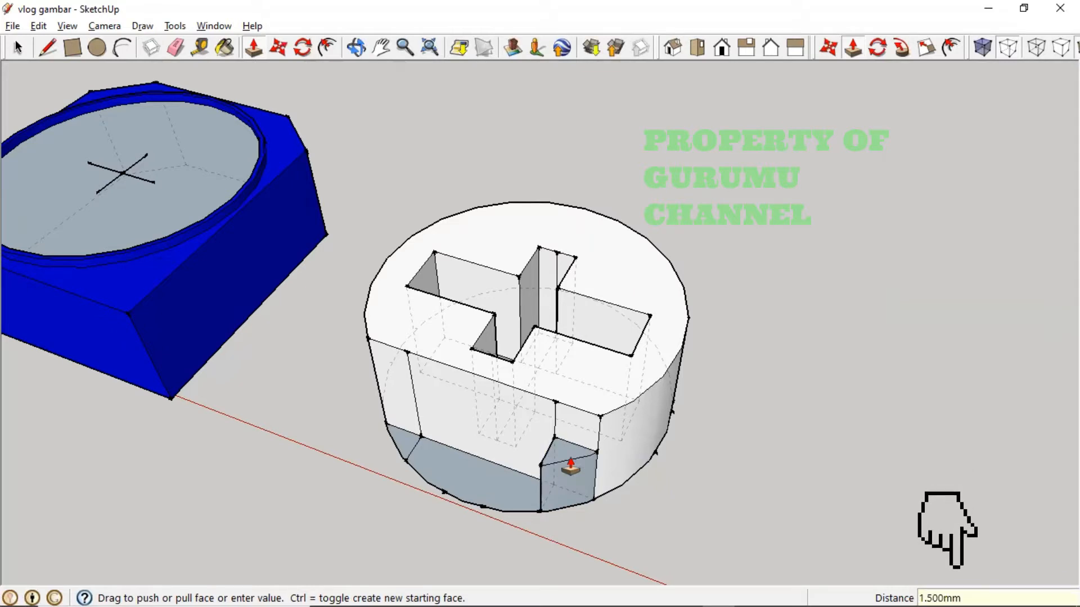
{"action": "mouse_move", "coordinate": [696, 586]}
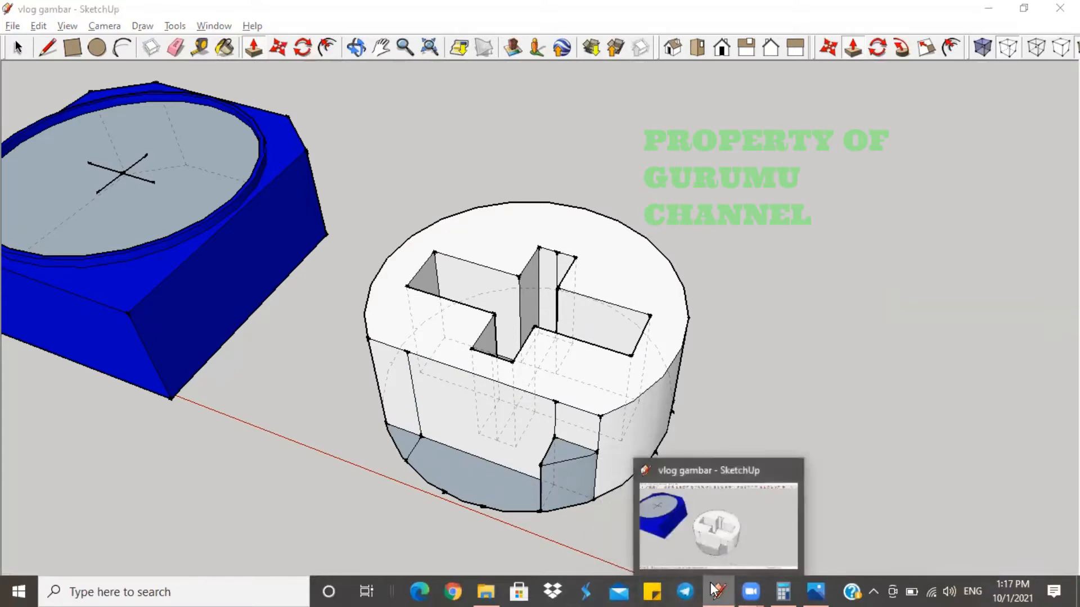
{"action": "left_click", "coordinate": [718, 591]}
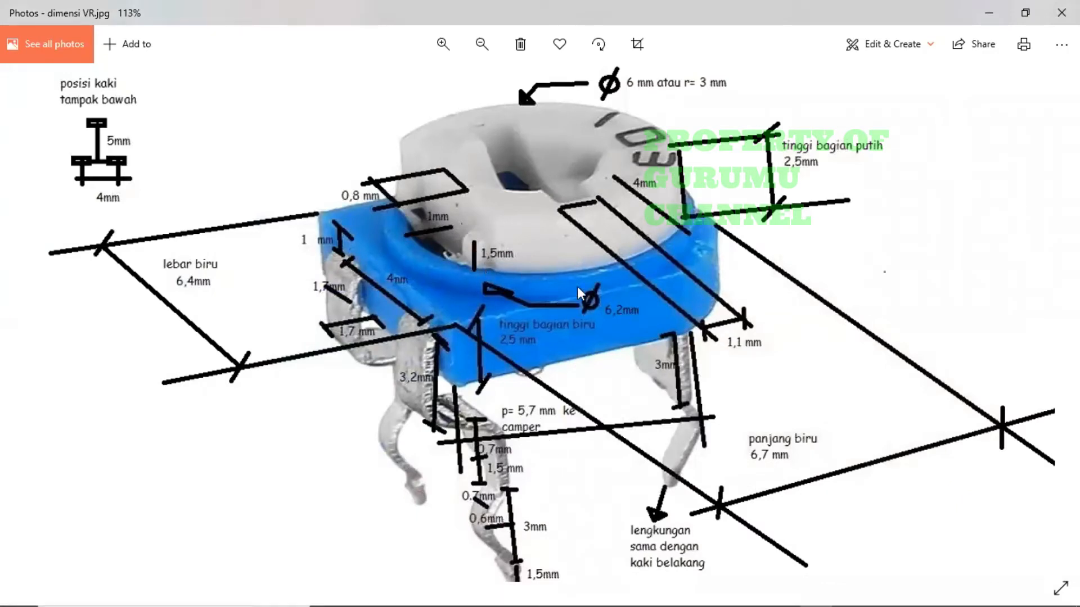
{"action": "key", "text": "alt+Tab"}
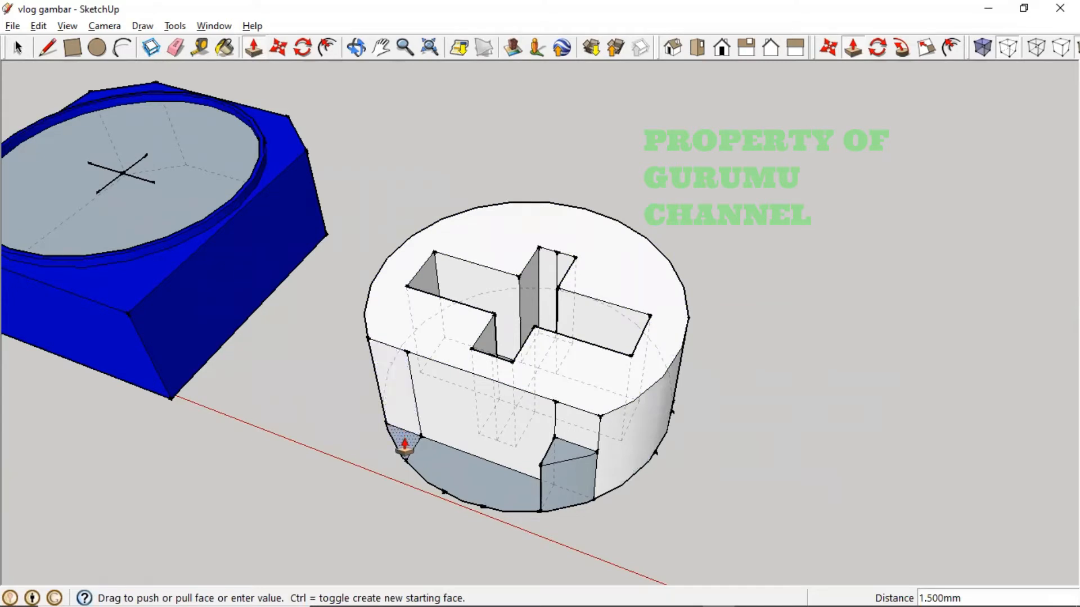
- Push the other lower face in 1.5 mm and orbit to inspect the notches
{"action": "left_click_drag", "start_coordinate": [405, 446], "coordinate": [553, 448]}
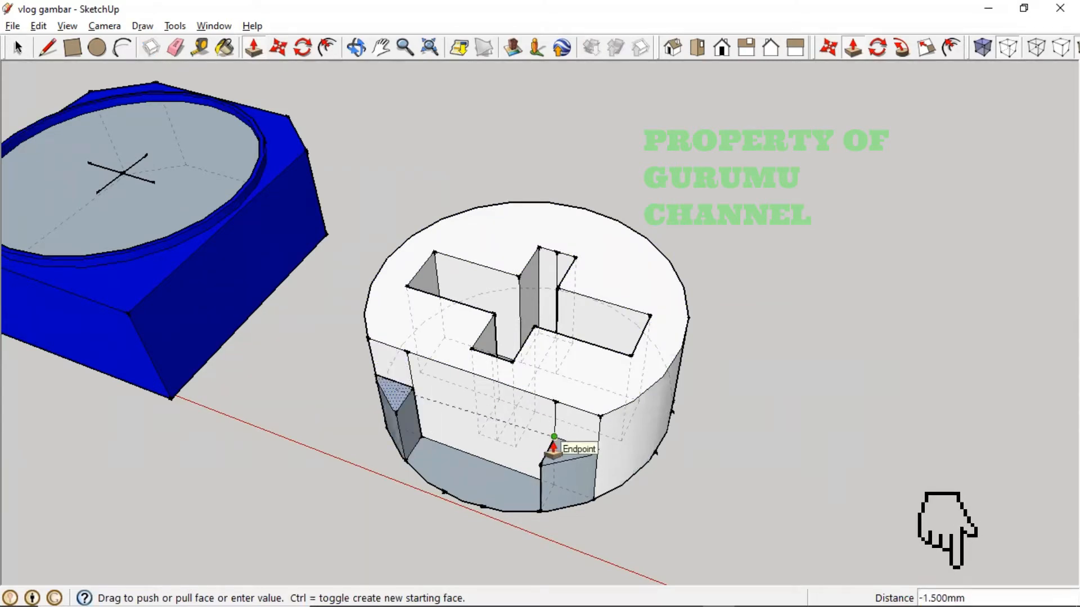
{"action": "middle_click_drag", "start_coordinate": [652, 460], "coordinate": [650, 523]}
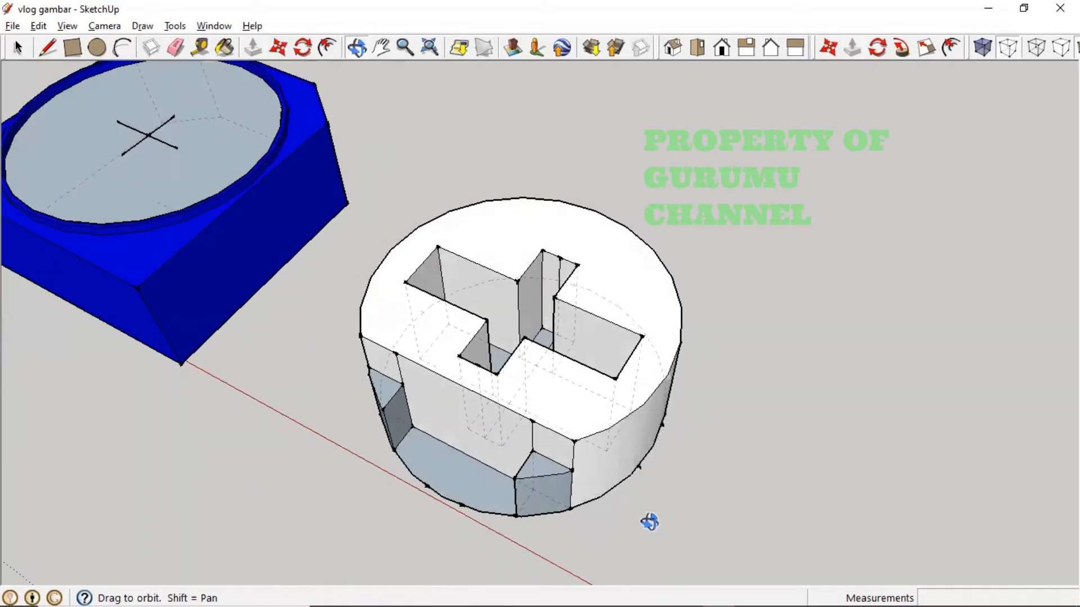
{"action": "middle_click_drag", "start_coordinate": [559, 405], "coordinate": [579, 521]}
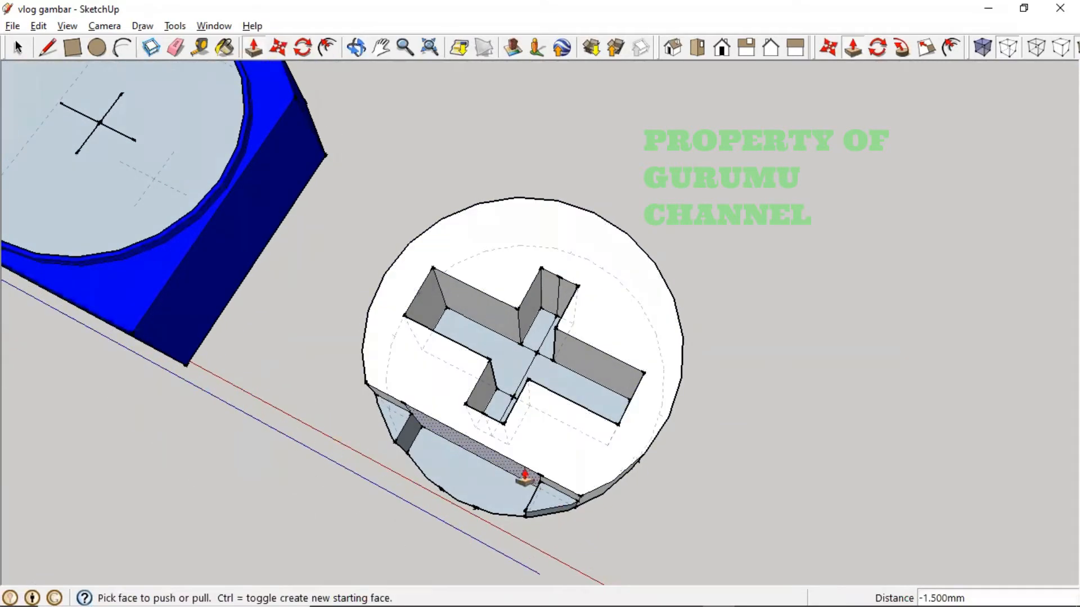
{"action": "mouse_move", "coordinate": [557, 393]}
{"action": "middle_mouse_down"}
{"action": "mouse_move", "coordinate": [568, 404]}
{"action": "mouse_move", "coordinate": [552, 378]}
{"action": "middle_mouse_up"}
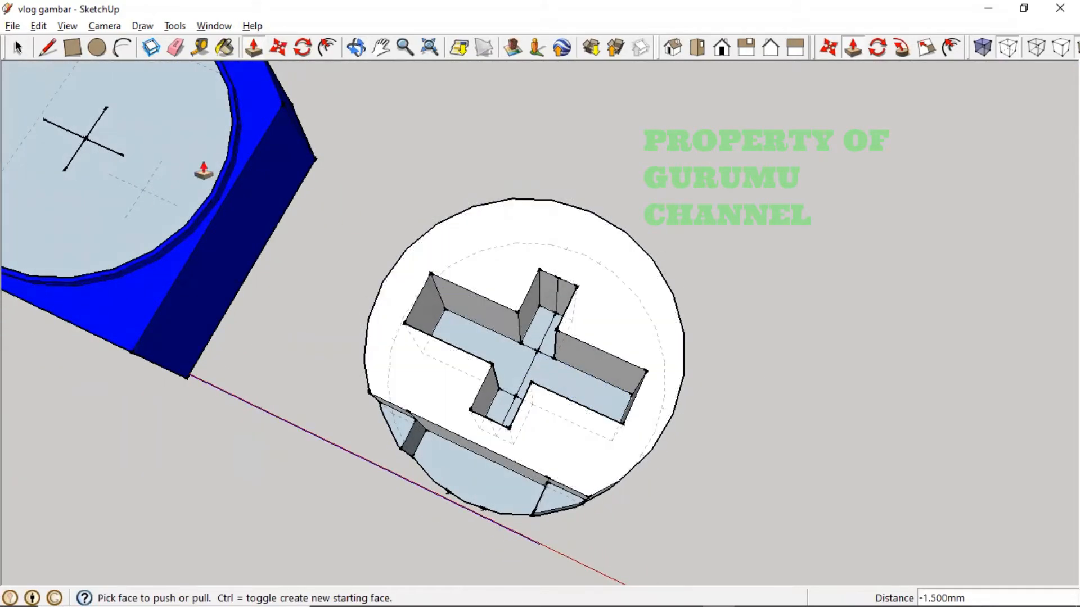
- Delete the upper and lower centre edges on the cross slot floor
{"action": "left_click", "coordinate": [25, 46]}
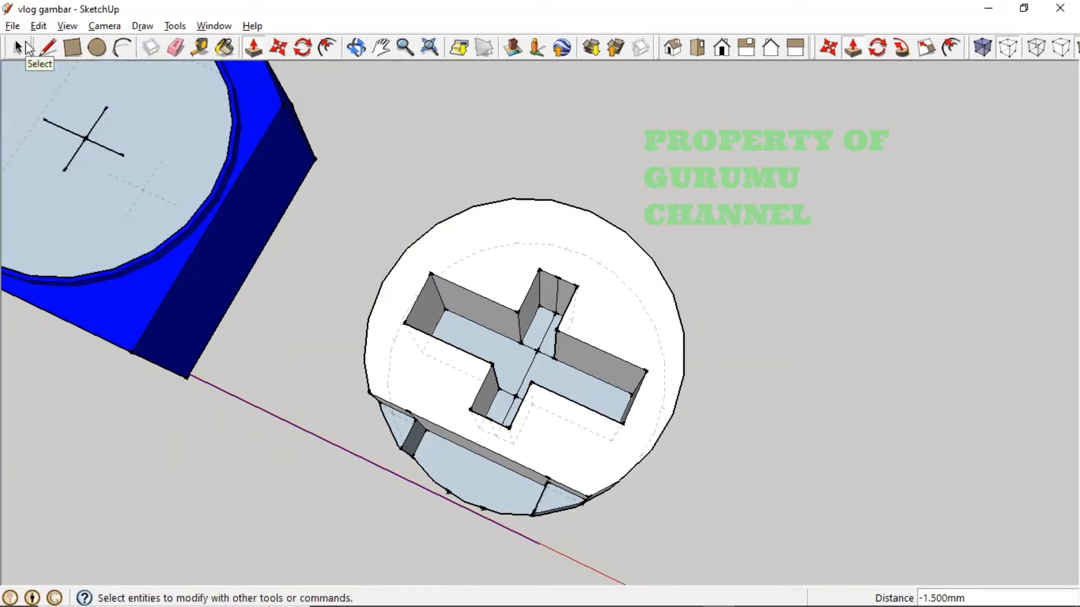
{"action": "left_click", "coordinate": [16, 48]}
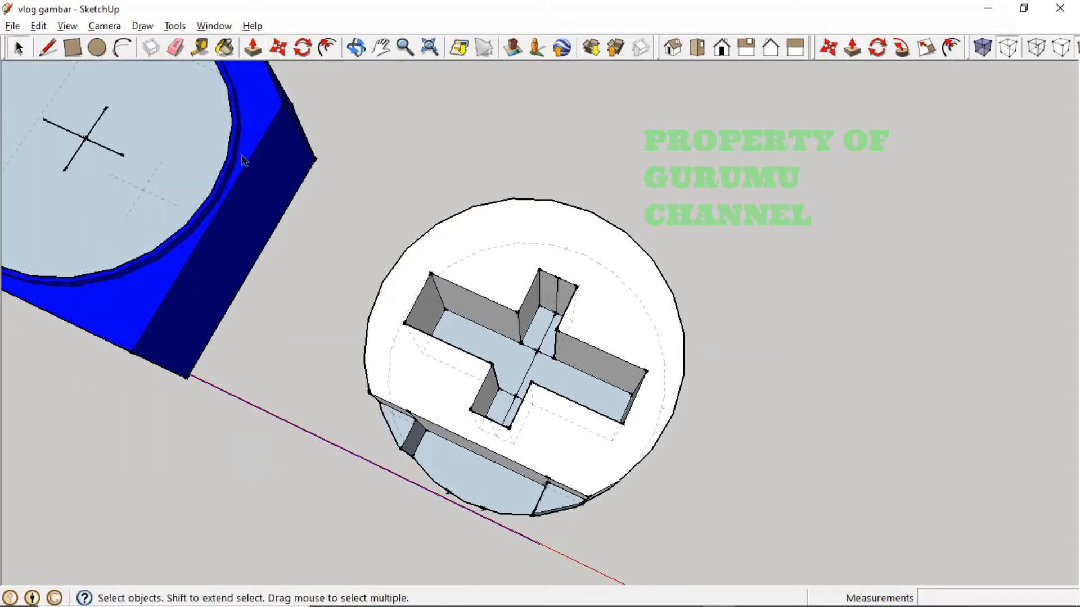
{"action": "left_click", "coordinate": [547, 344]}
{"action": "key", "text": "Delete"}
{"action": "left_click", "coordinate": [509, 409]}
{"action": "key", "text": "Delete"}
- Push the cross slot faces down 1.5 mm after checking the reference photo
{"action": "key", "text": "alt+Tab"}
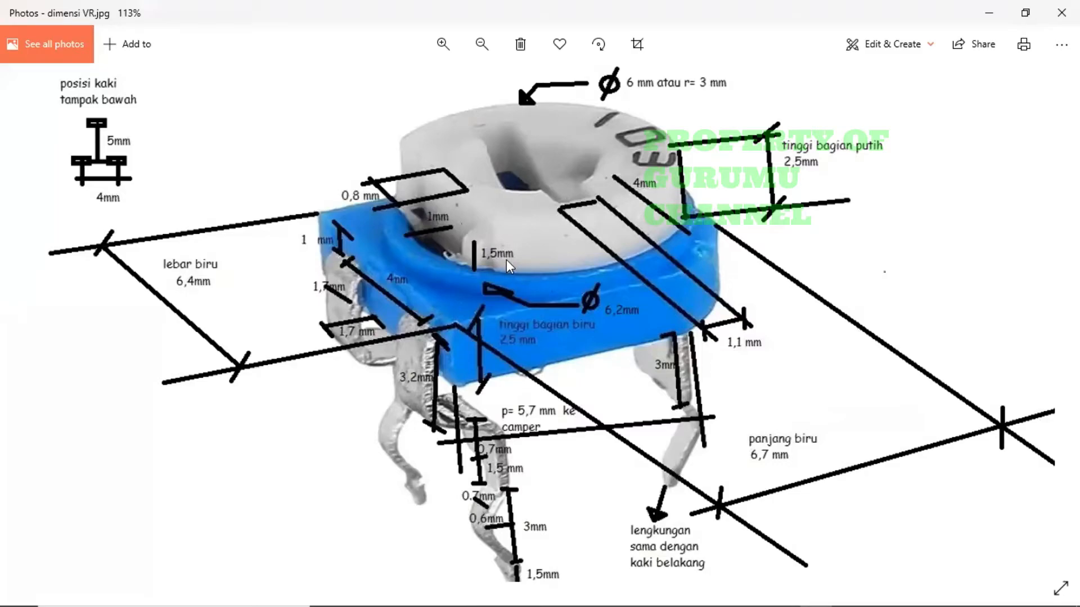
{"action": "key", "text": "alt+Tab"}
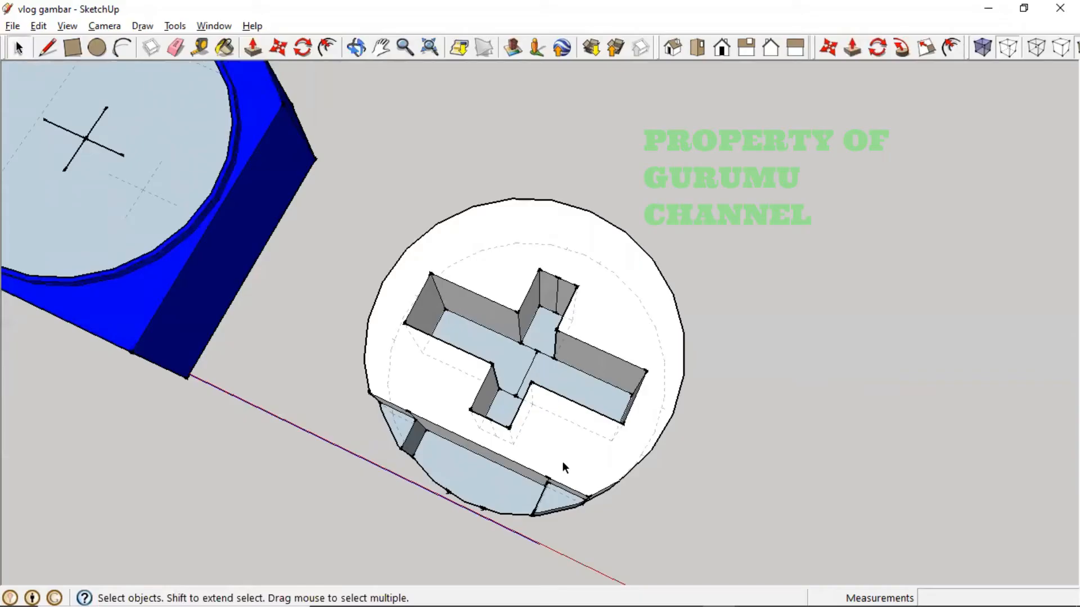
{"action": "middle_click_drag", "start_coordinate": [563, 462], "coordinate": [526, 383]}
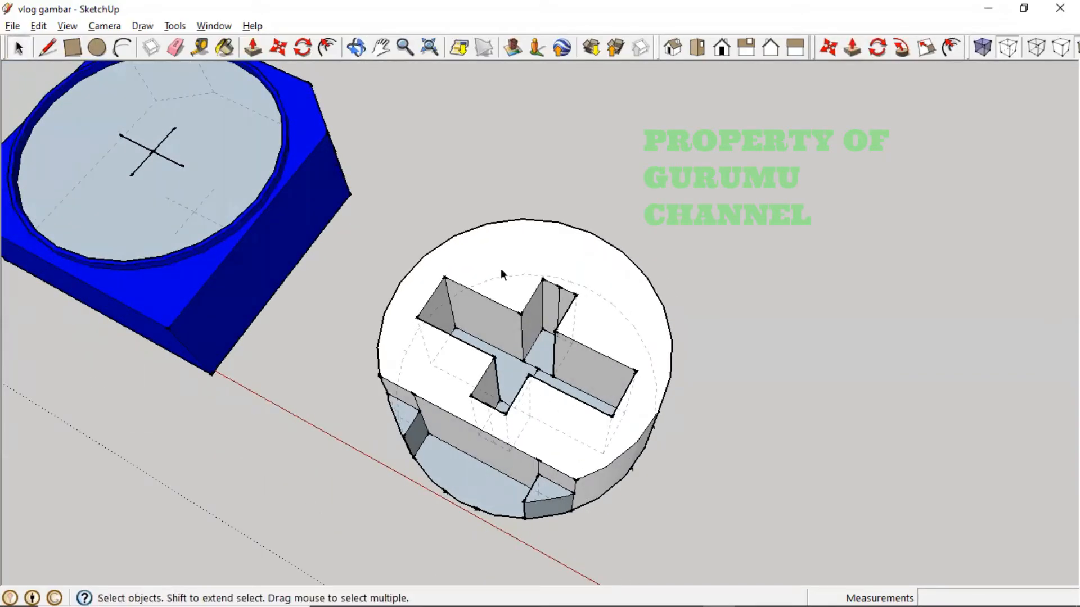
{"action": "left_click", "coordinate": [253, 47]}
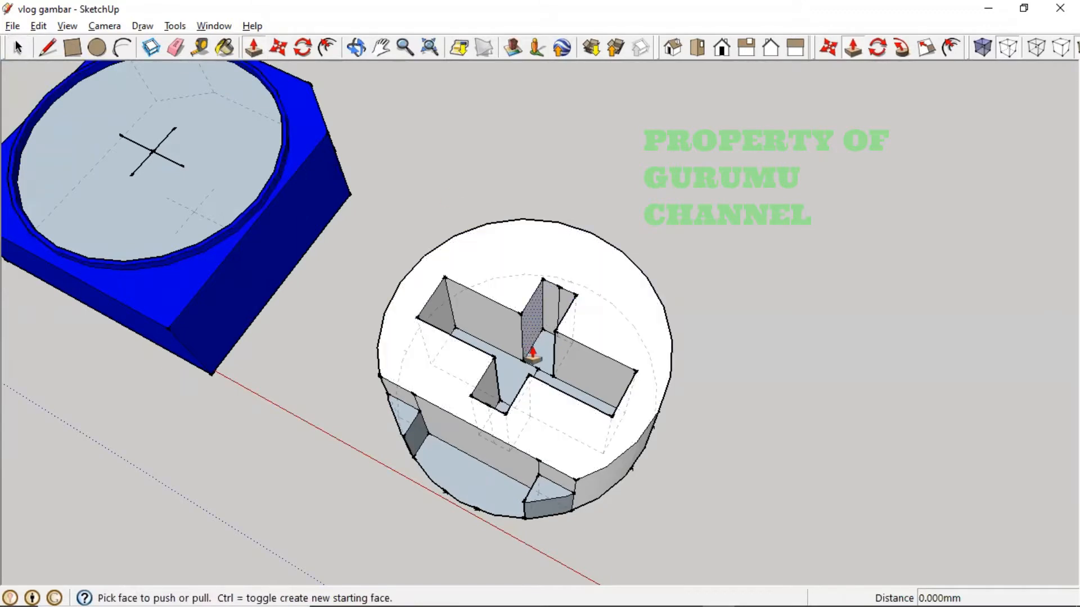
{"action": "left_click_drag", "start_coordinate": [537, 360], "coordinate": [415, 414]}
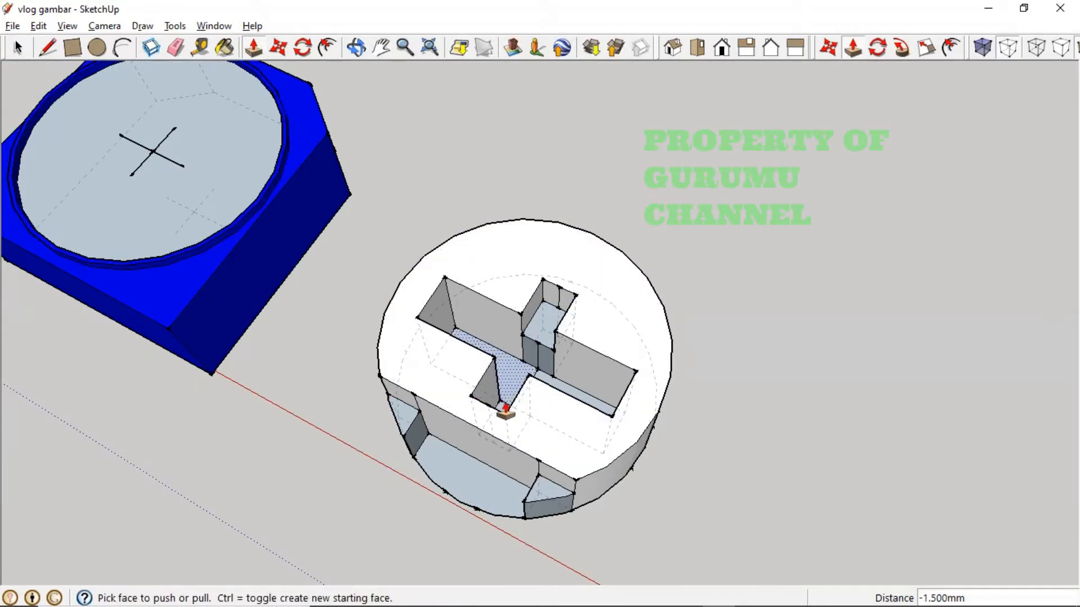
{"action": "scroll", "coordinate": [503, 411], "scroll_direction": "up", "scroll_amount": 3}
{"action": "left_click_drag", "start_coordinate": [502, 410], "coordinate": [364, 431]}
- From a near top-down view, delete the stray vertical edge in the slot
{"action": "key", "text": "o"}
{"action": "left_click_drag", "start_coordinate": [615, 404], "coordinate": [215, 347]}
{"action": "middle_click_drag", "start_coordinate": [214, 346], "coordinate": [549, 355]}
{"action": "scroll", "coordinate": [549, 354], "scroll_direction": "down", "scroll_amount": 4}
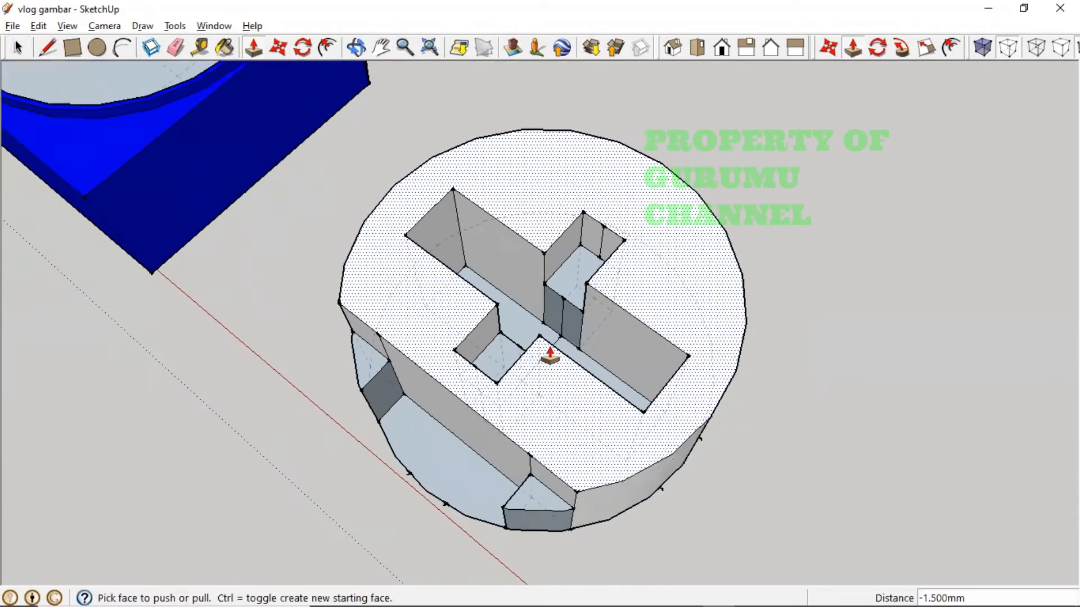
{"action": "scroll", "coordinate": [549, 356], "scroll_direction": "down", "scroll_amount": 2}
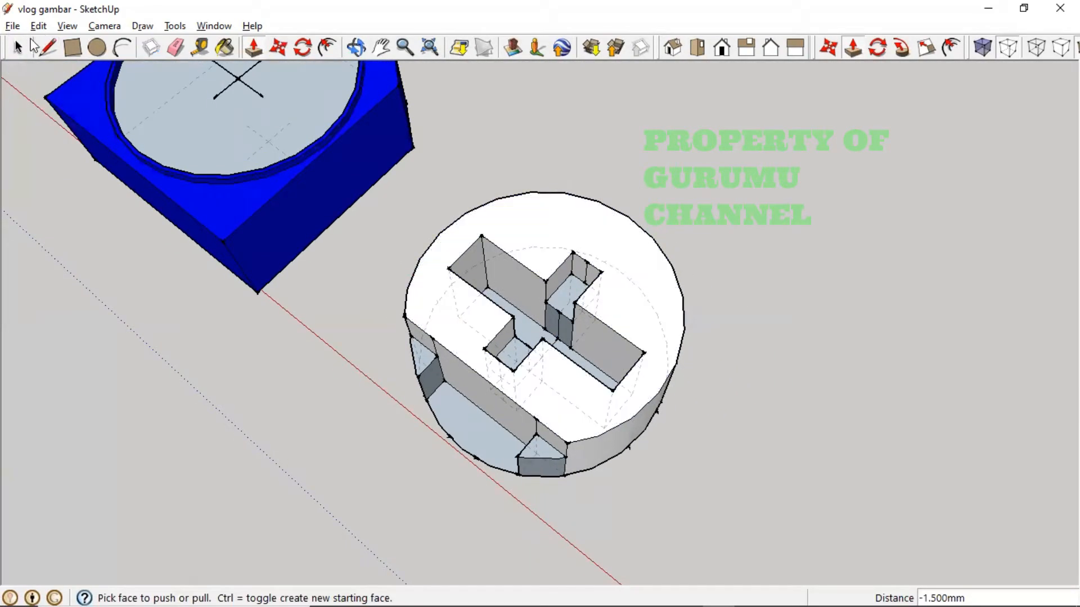
{"action": "left_click", "coordinate": [18, 48]}
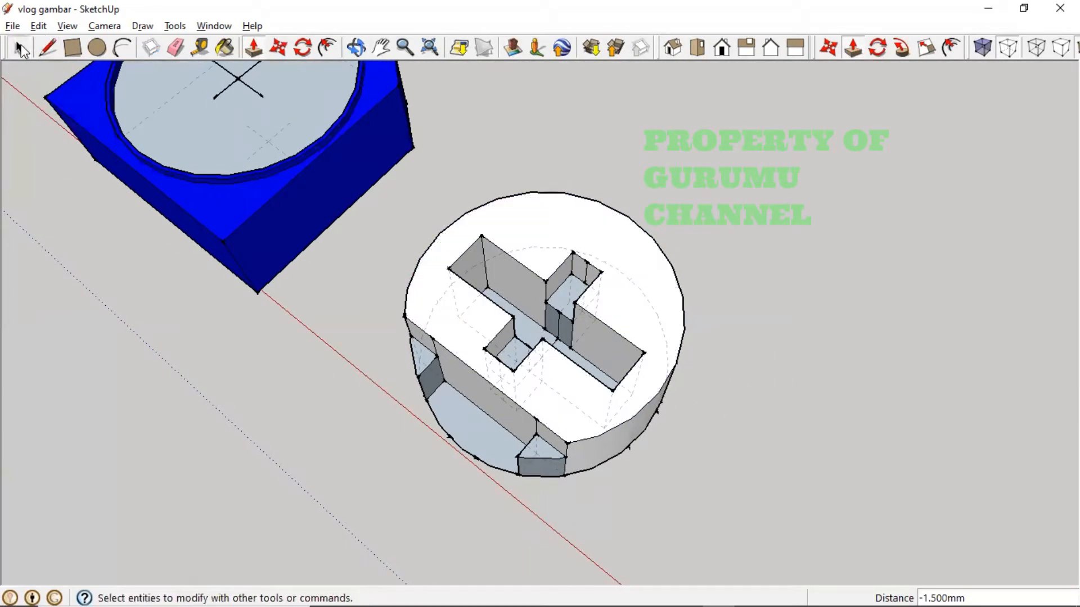
{"action": "left_click", "coordinate": [558, 325]}
{"action": "key", "text": "Delete"}
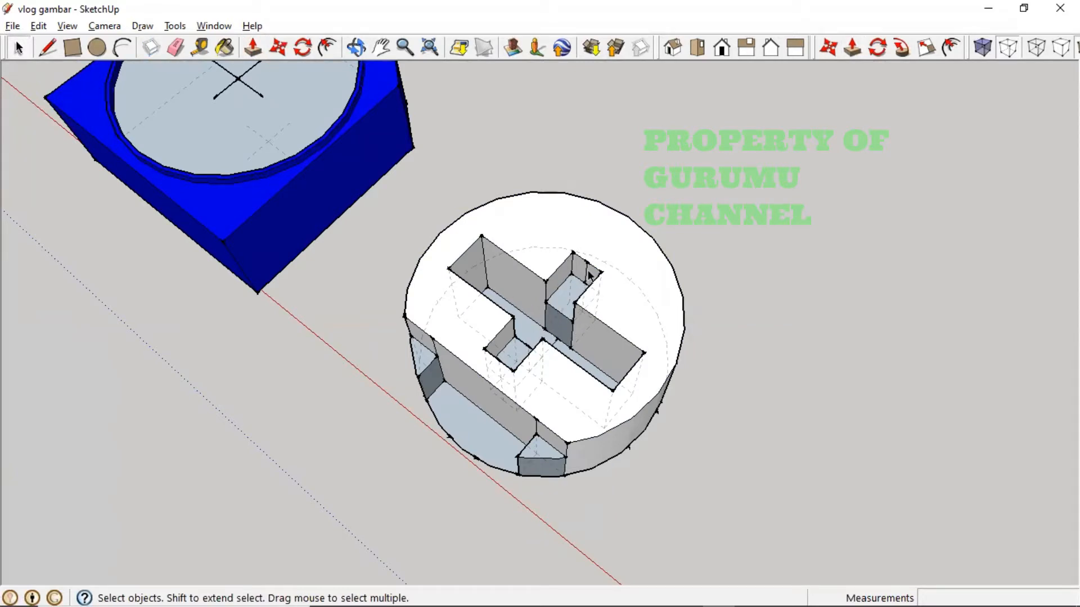
{"action": "key", "text": "Delete"}
- Orbit around the knob to inspect its sides and cross cutout
{"action": "scroll", "coordinate": [618, 304], "scroll_direction": "down", "scroll_amount": 1}
{"action": "middle_click_drag", "start_coordinate": [617, 304], "coordinate": [125, 309]}
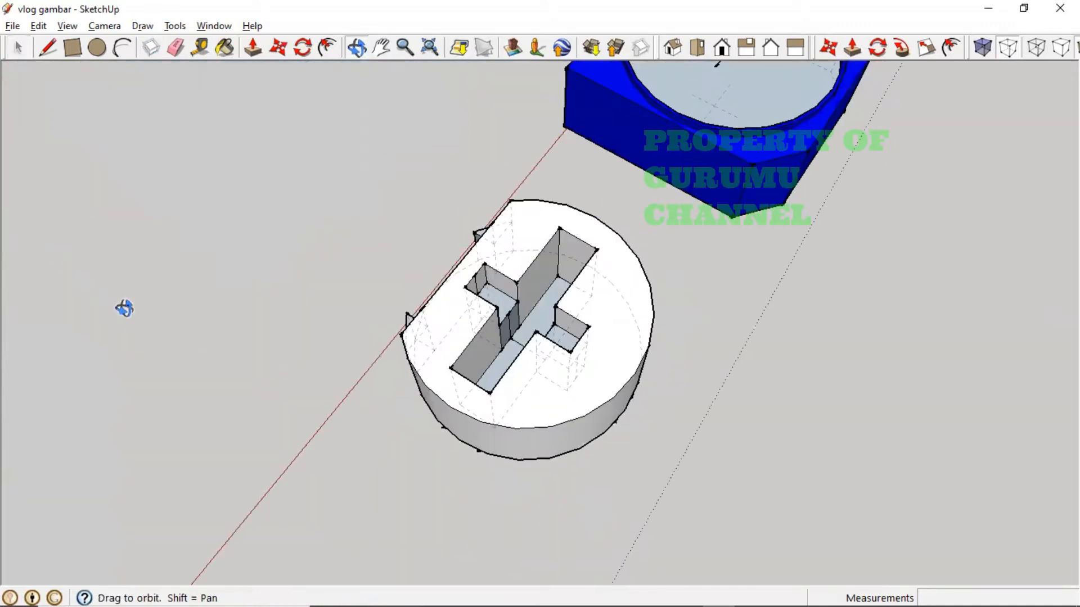
{"action": "middle_click_drag", "start_coordinate": [483, 367], "coordinate": [410, 348]}
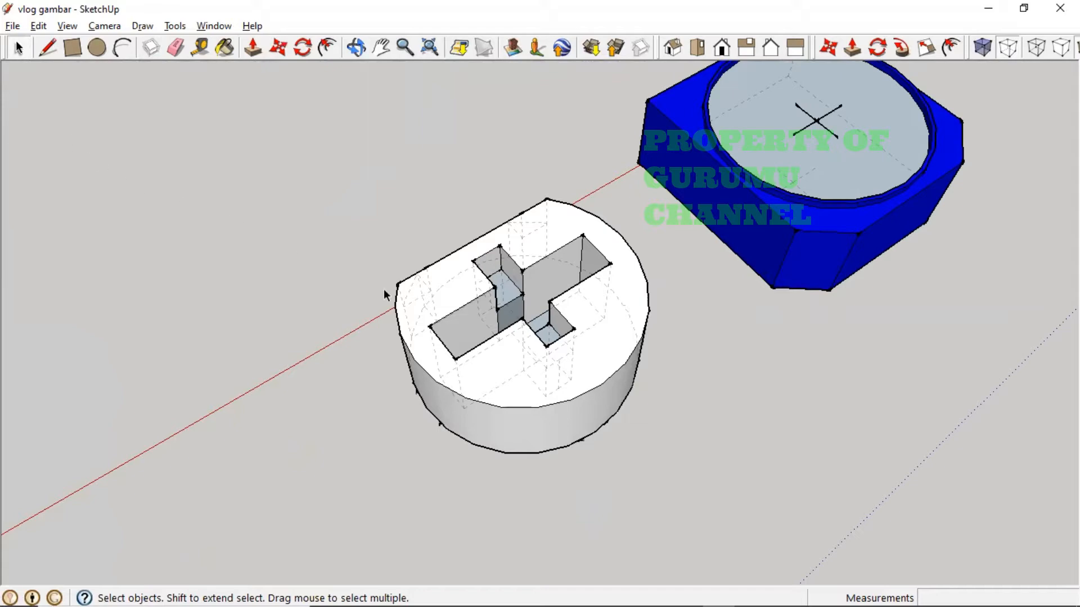
{"action": "middle_click_drag", "start_coordinate": [383, 289], "coordinate": [730, 288]}
{"action": "middle_click_drag", "start_coordinate": [495, 325], "coordinate": [822, 417]}
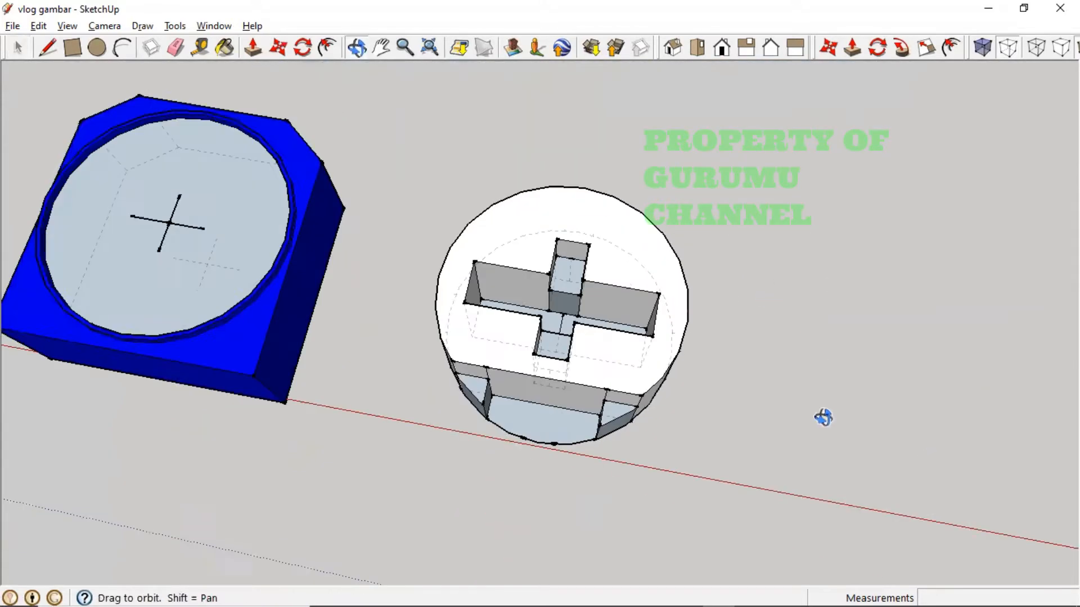
{"action": "middle_click_drag", "start_coordinate": [533, 388], "coordinate": [656, 234]}
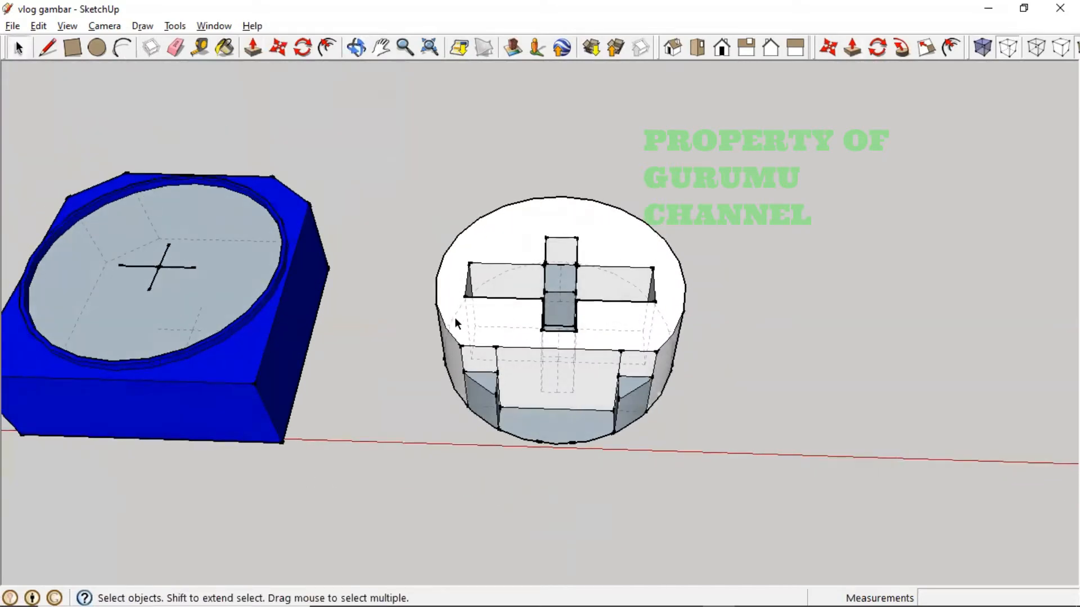
{"action": "middle_click_drag", "start_coordinate": [457, 305], "coordinate": [522, 491]}
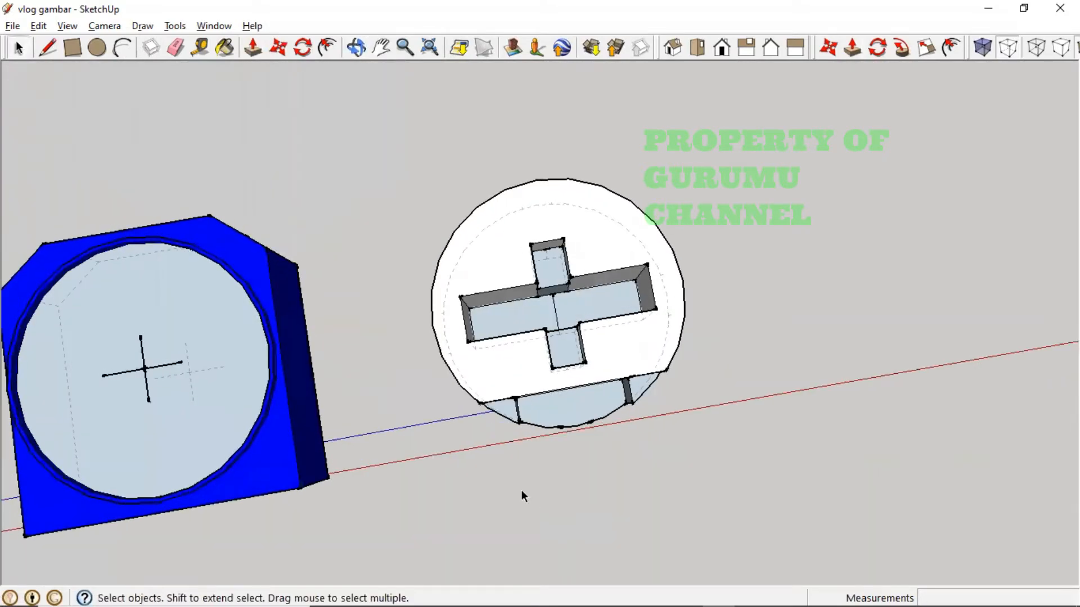
{"action": "middle_click_drag", "start_coordinate": [571, 398], "coordinate": [400, 253]}
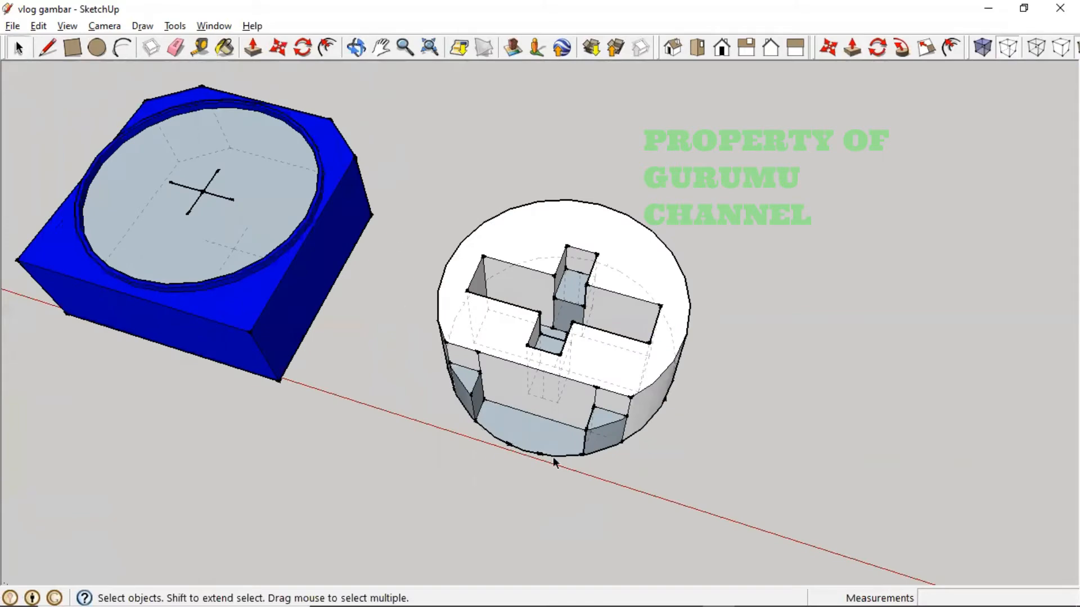
- Erase the stray vertical edge on the knob's side
{"action": "middle_click_drag", "start_coordinate": [481, 427], "coordinate": [514, 518]}
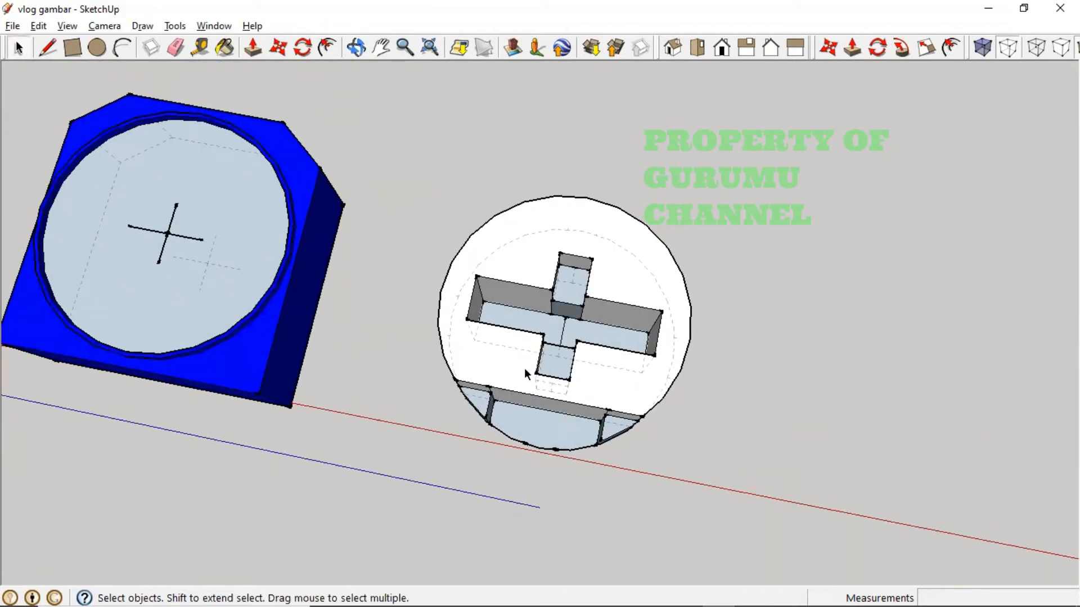
{"action": "middle_click_drag", "start_coordinate": [525, 373], "coordinate": [549, 336]}
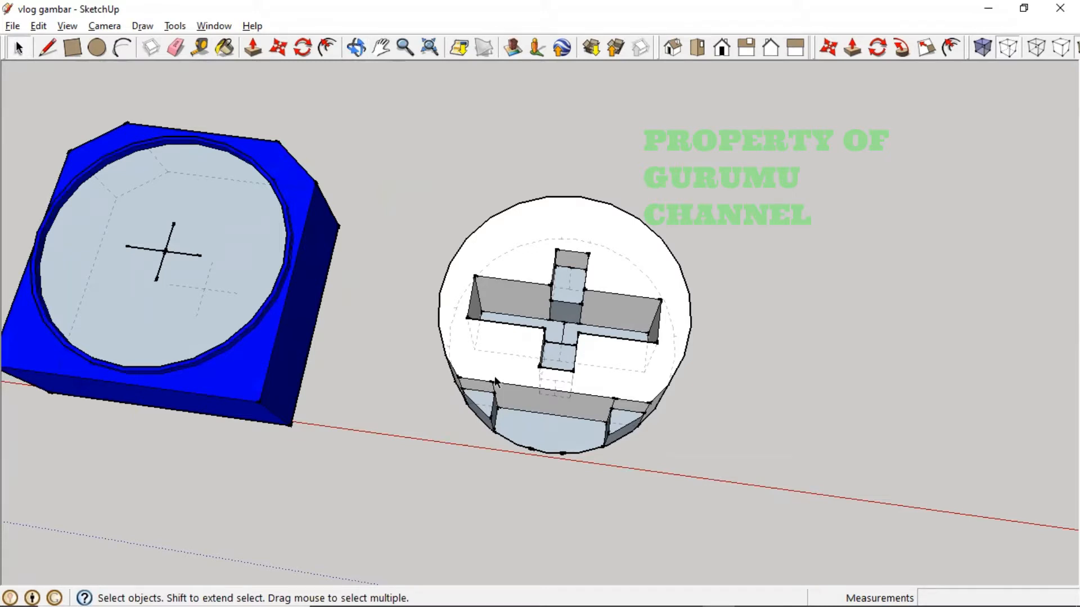
{"action": "middle_click_drag", "start_coordinate": [534, 336], "coordinate": [461, 209]}
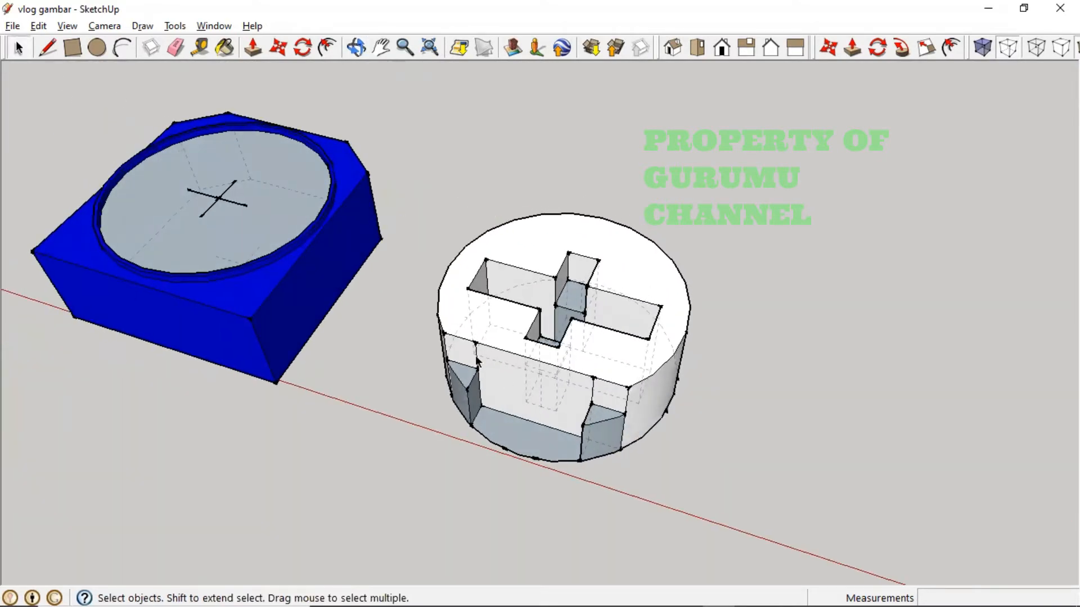
{"action": "key", "text": "Delete"}
{"action": "key", "text": "Delete"}
{"action": "middle_click_drag", "start_coordinate": [493, 413], "coordinate": [549, 475]}
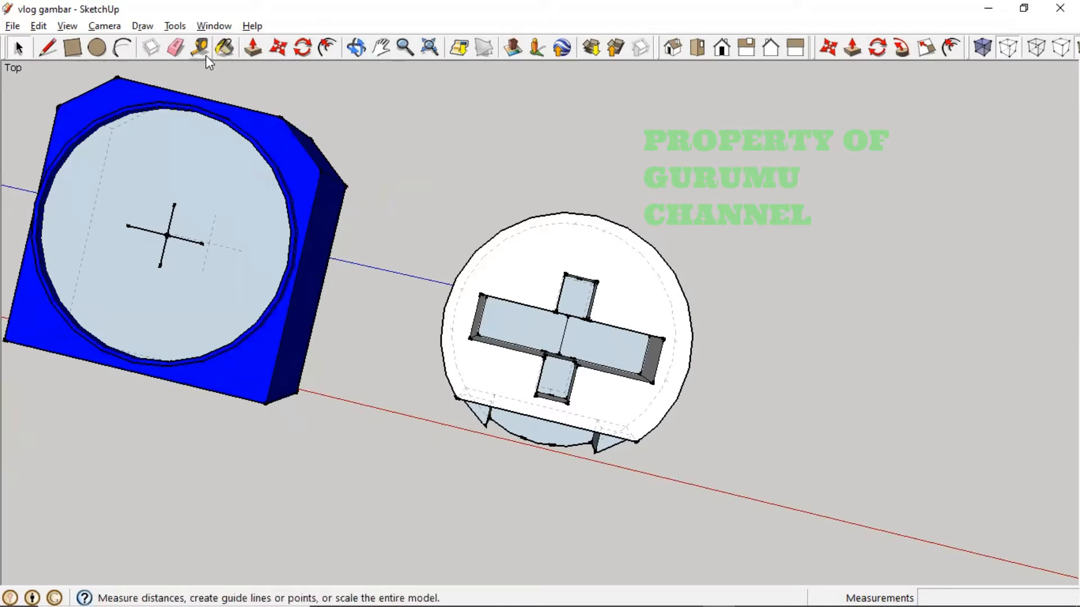
{"action": "left_click", "coordinate": [279, 49]}
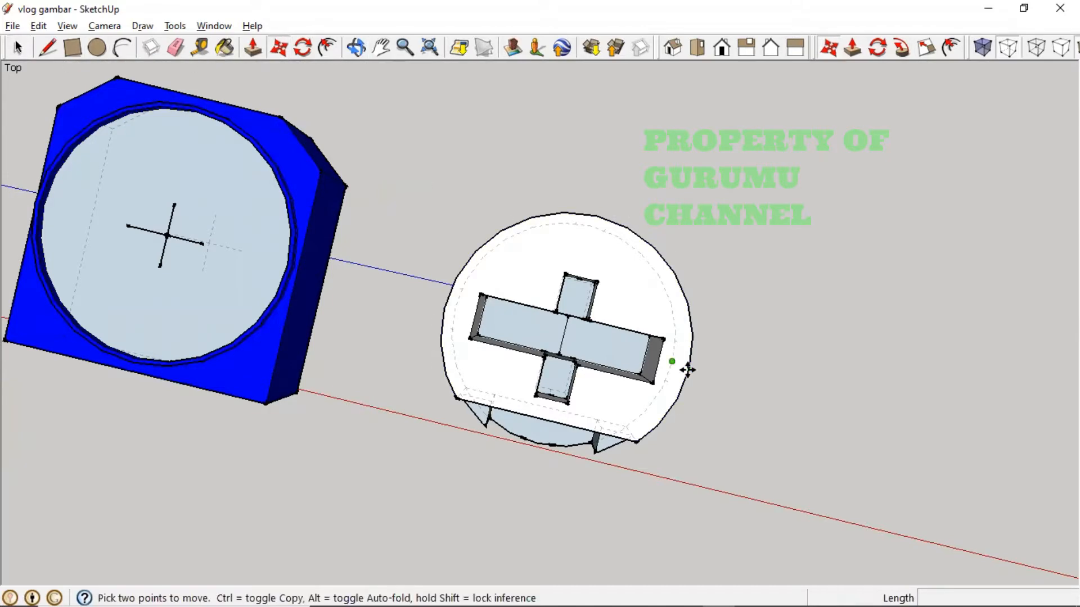
{"action": "middle_click_drag", "start_coordinate": [684, 366], "coordinate": [510, 250]}
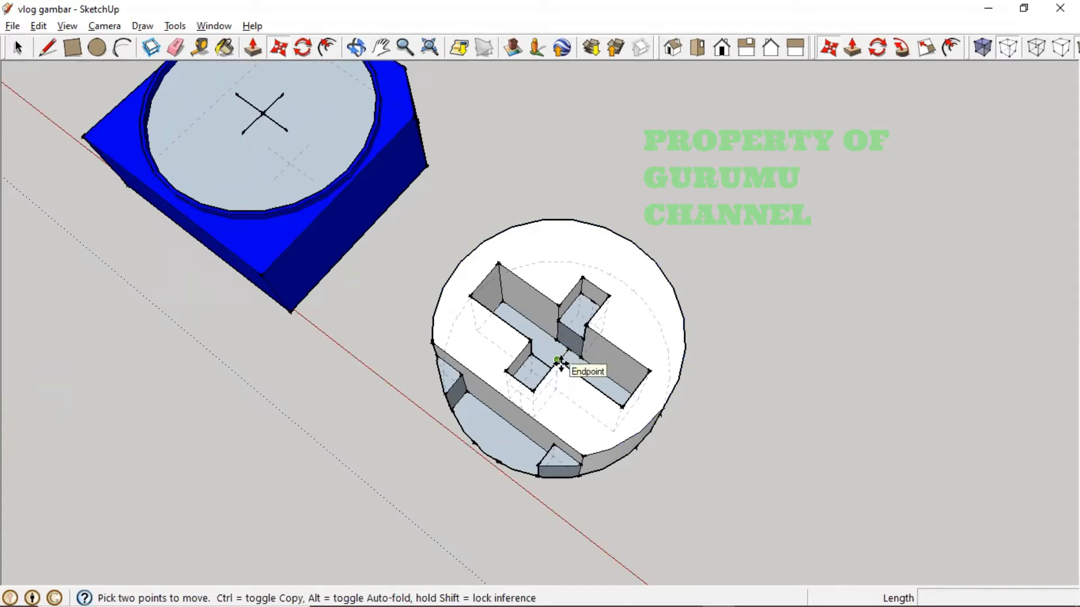
{"action": "middle_click_drag", "start_coordinate": [561, 364], "coordinate": [631, 414]}
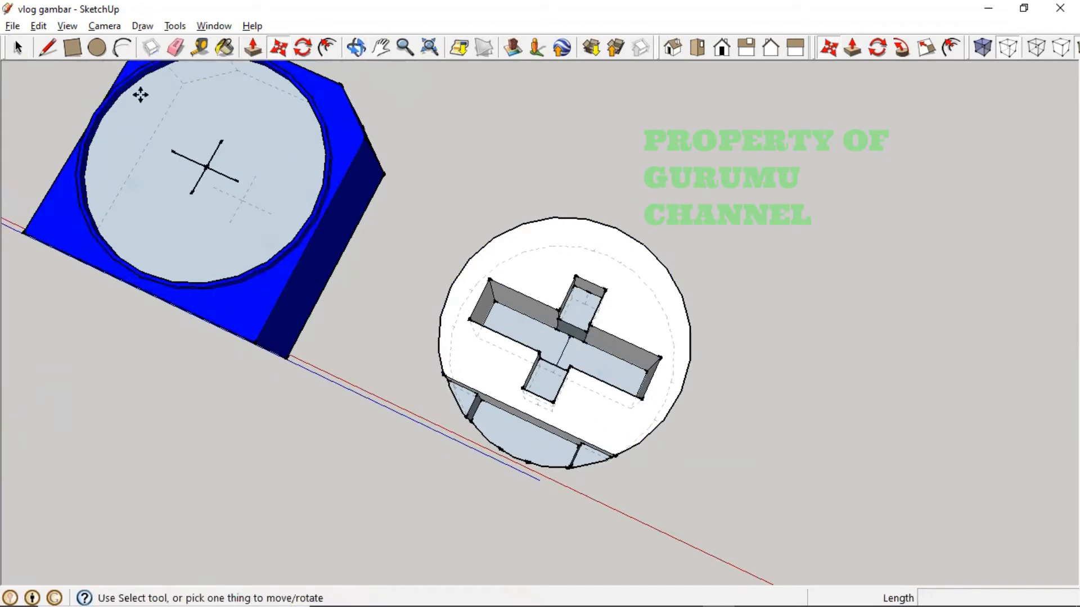
{"action": "middle_click_drag", "start_coordinate": [484, 311], "coordinate": [501, 183]}
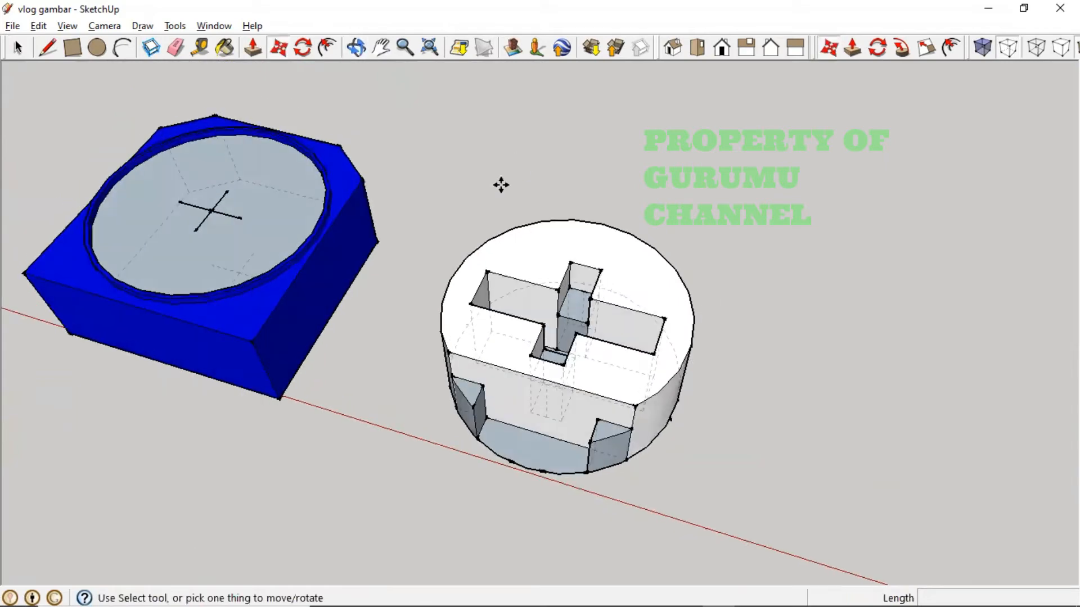
{"action": "middle_click_drag", "start_coordinate": [458, 415], "coordinate": [502, 292]}
{"action": "middle_click_drag", "start_coordinate": [682, 417], "coordinate": [617, 506]}
- Delete the arc edge and the small leftover arc edge at the knob's front bottom
{"action": "left_click", "coordinate": [17, 47]}
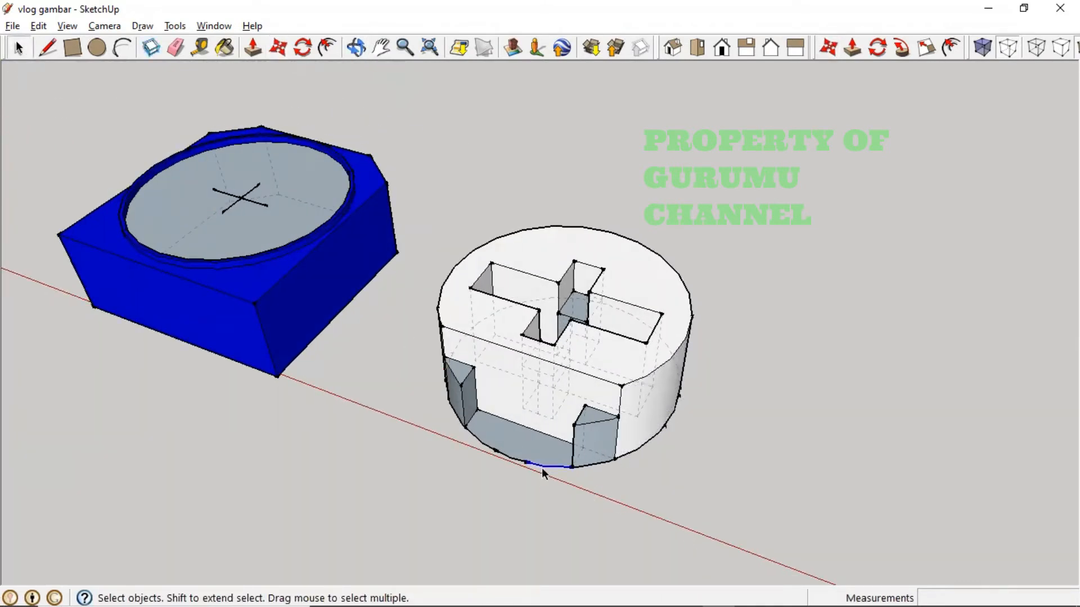
{"action": "mouse_move", "coordinate": [499, 452]}
{"action": "left_mouse_down"}
{"action": "mouse_move", "coordinate": [472, 453]}
{"action": "mouse_move", "coordinate": [496, 454]}
{"action": "left_mouse_up"}
{"action": "left_click", "coordinate": [508, 461]}
{"action": "left_click", "coordinate": [489, 449]}
{"action": "key", "text": "Delete"}
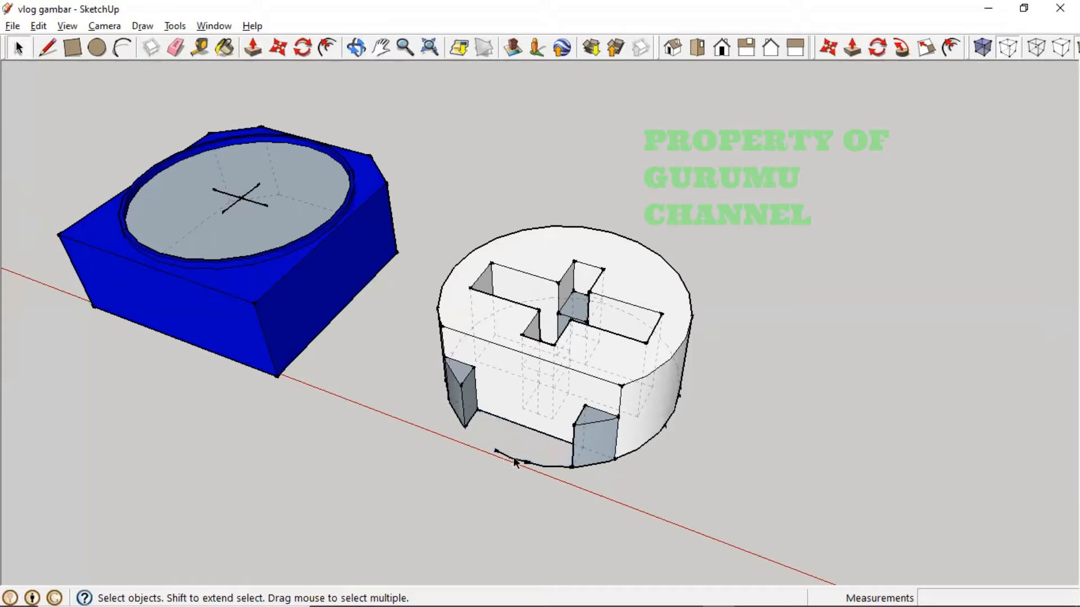
{"action": "left_click", "coordinate": [515, 463]}
{"action": "key", "text": "Delete"}
{"action": "key", "text": "Delete"}
- Make the whole white knob a group
{"action": "middle_click_drag", "start_coordinate": [618, 465], "coordinate": [497, 479]}
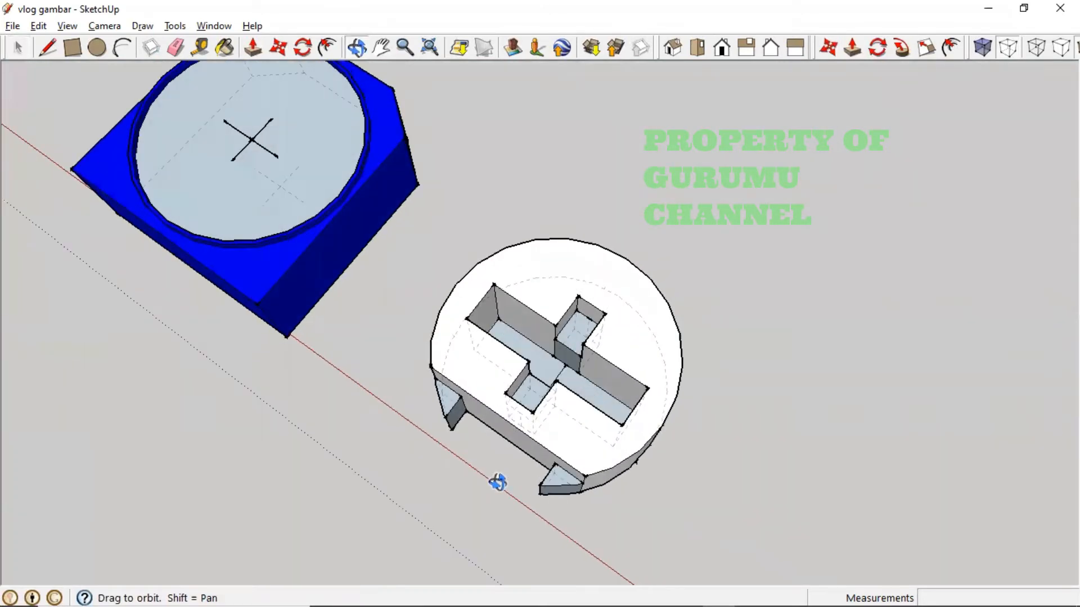
{"action": "left_click_drag", "start_coordinate": [687, 494], "coordinate": [842, 544]}
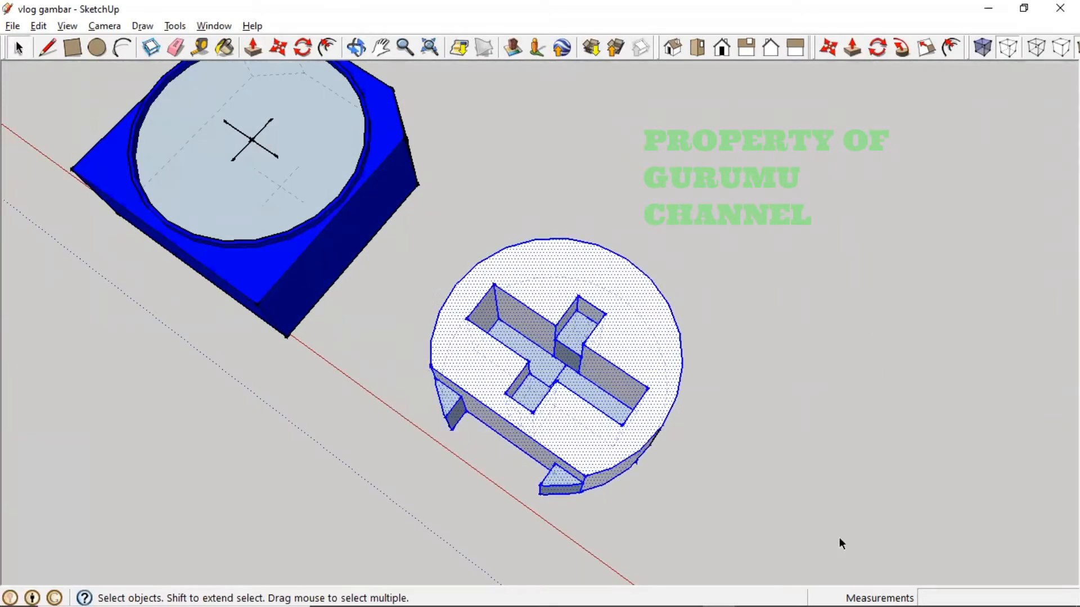
{"action": "right_click", "coordinate": [584, 253]}
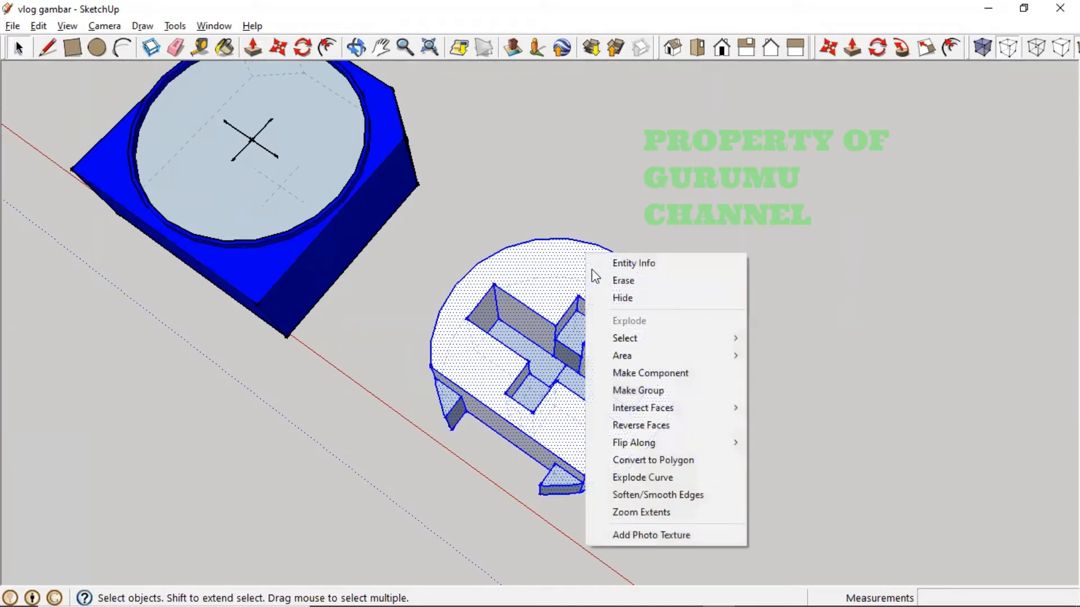
{"action": "left_click", "coordinate": [678, 393]}
{"action": "middle_click_drag", "start_coordinate": [560, 341], "coordinate": [586, 411]}
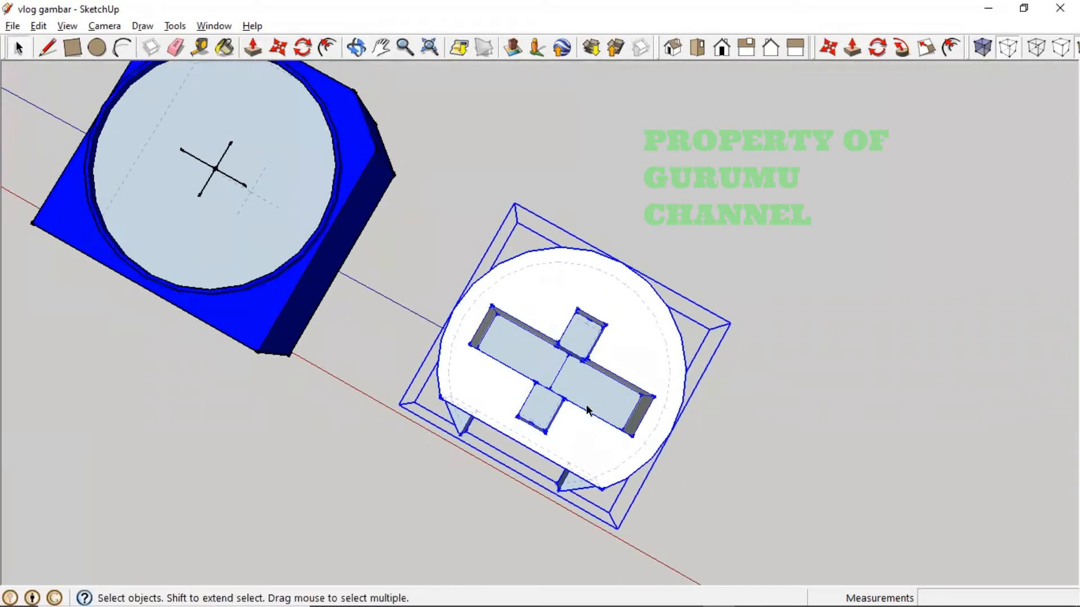
- Move the knob from its centre onto the blue base's centre and check placement
{"action": "left_click", "coordinate": [275, 48]}
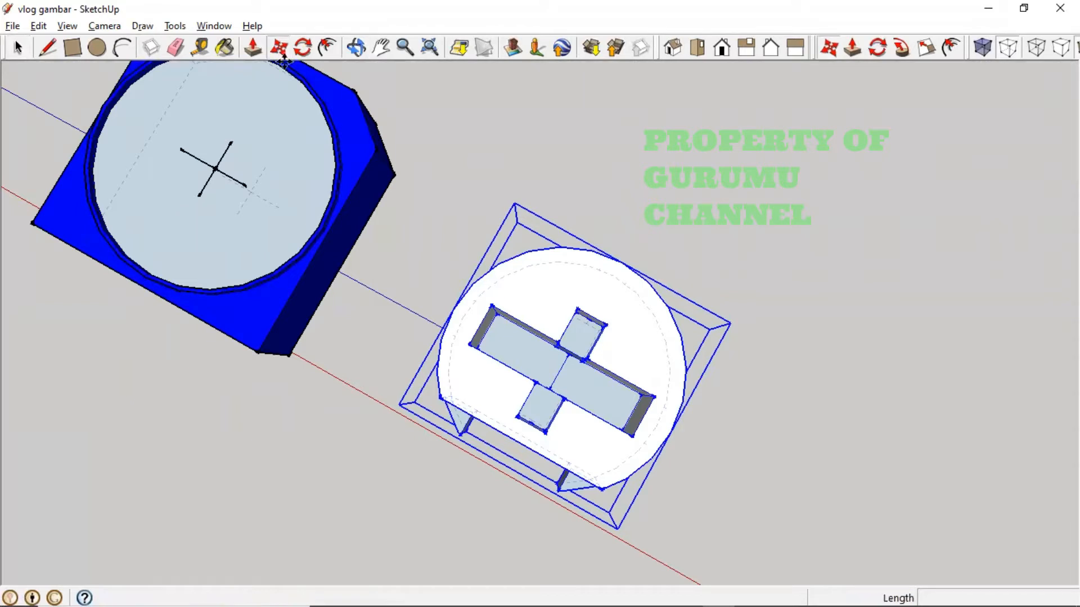
{"action": "left_click", "coordinate": [559, 366]}
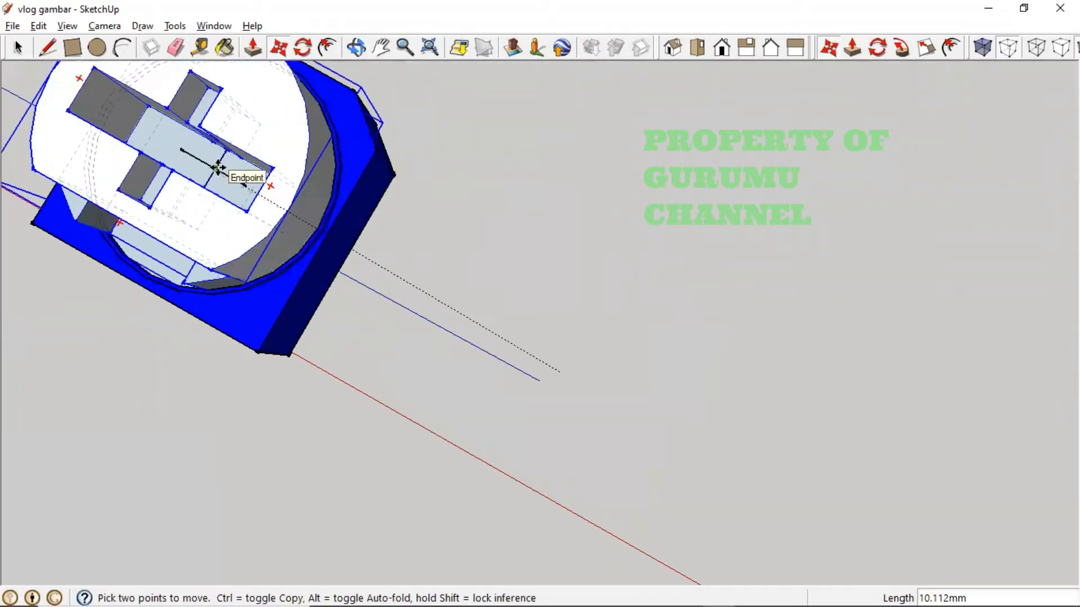
{"action": "left_click", "coordinate": [216, 168]}
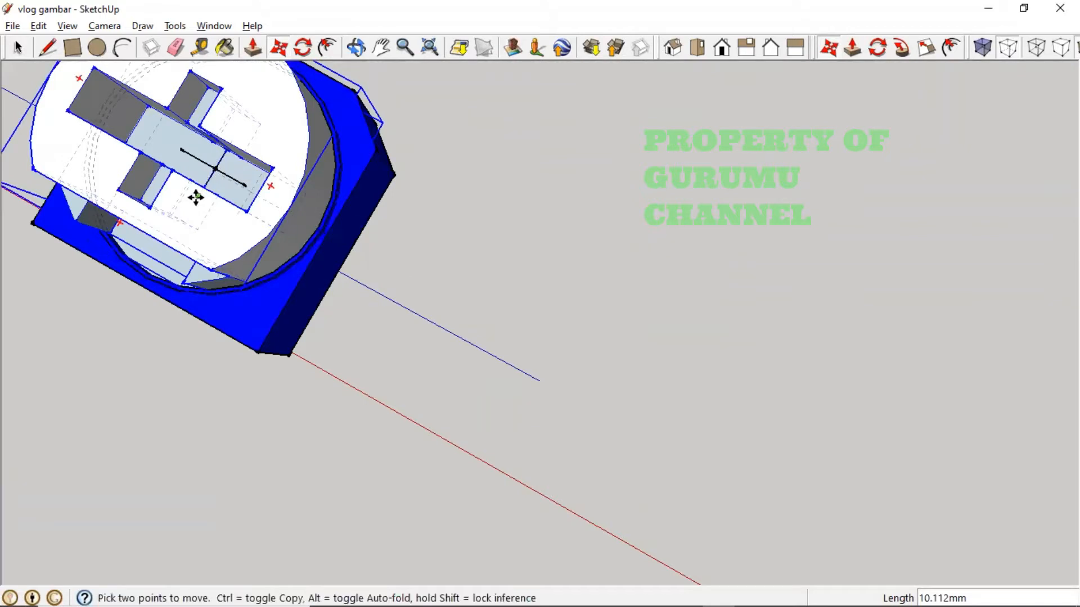
{"action": "middle_click_drag", "start_coordinate": [216, 168], "coordinate": [413, 274]}
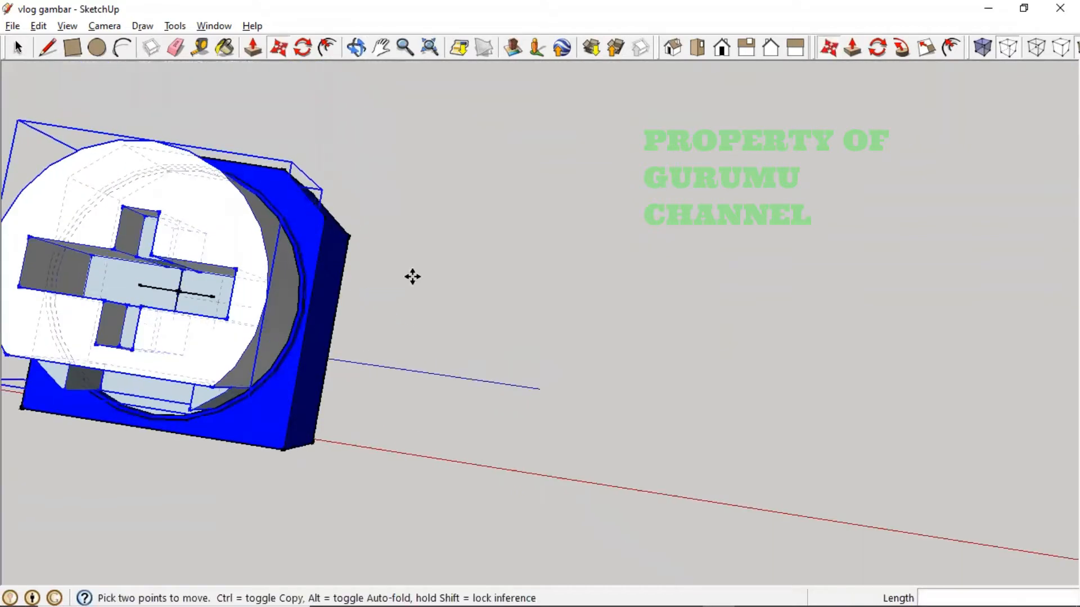
{"action": "key", "text": "h"}
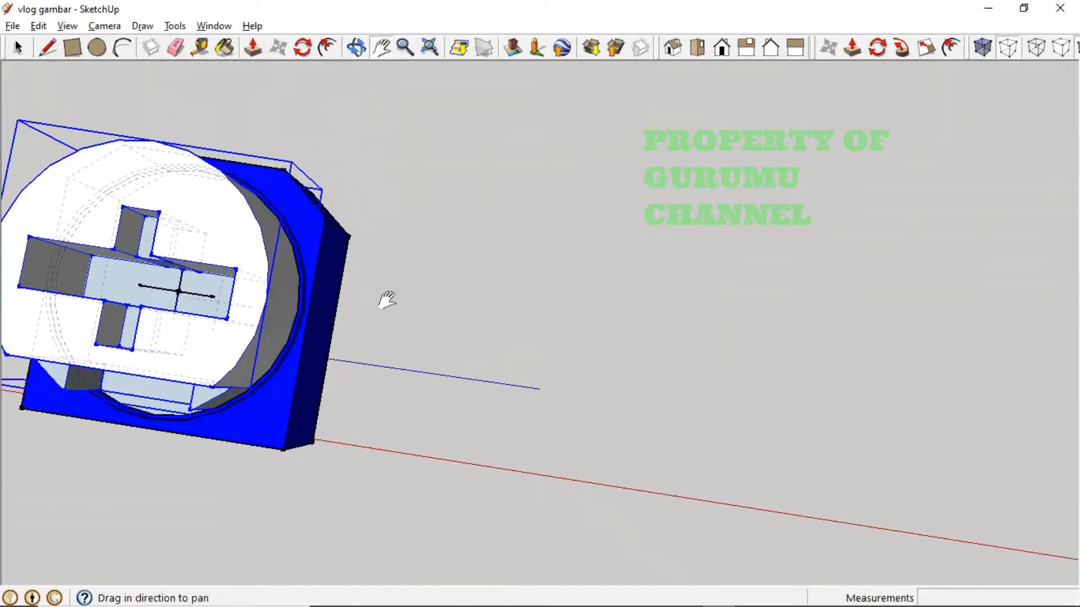
{"action": "left_click_drag", "start_coordinate": [386, 301], "coordinate": [783, 374]}
{"action": "middle_click_drag", "start_coordinate": [783, 374], "coordinate": [691, 225]}
{"action": "middle_click_drag", "start_coordinate": [605, 520], "coordinate": [731, 343]}
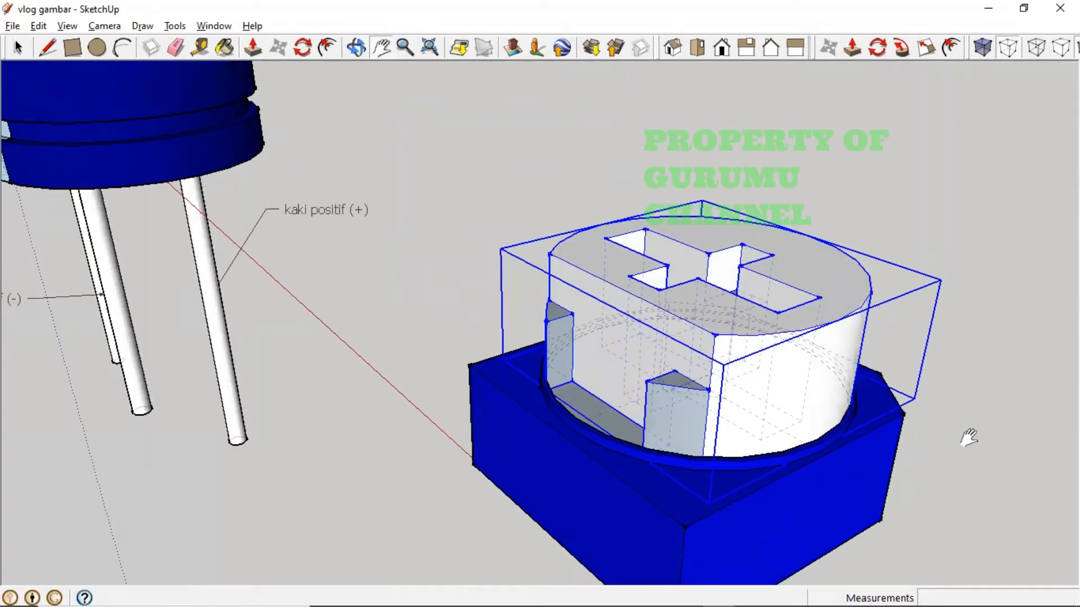
{"action": "key", "text": "m"}
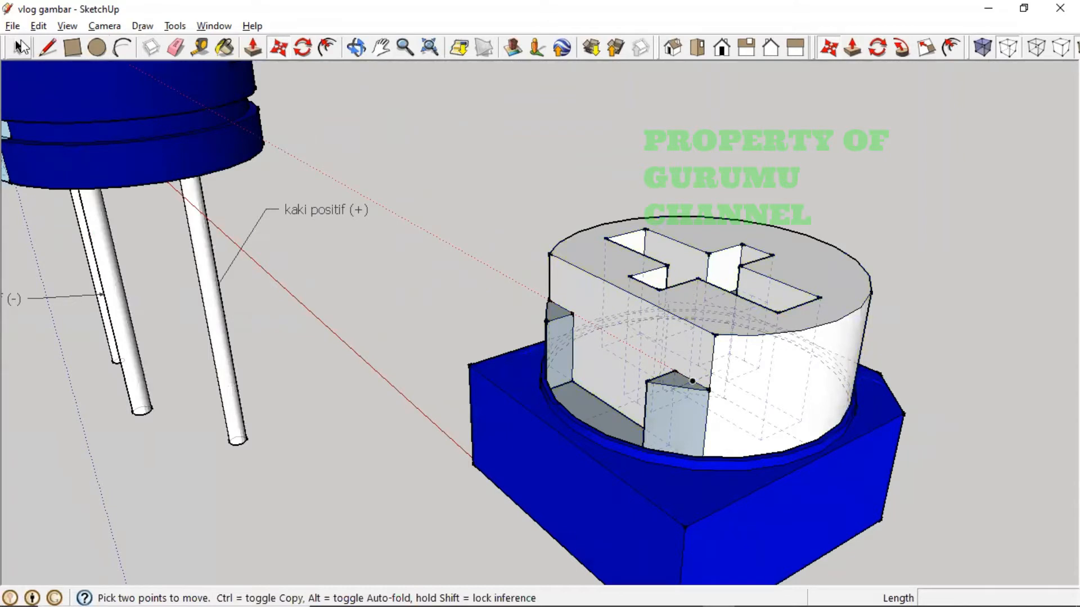
{"action": "left_click", "coordinate": [21, 46]}
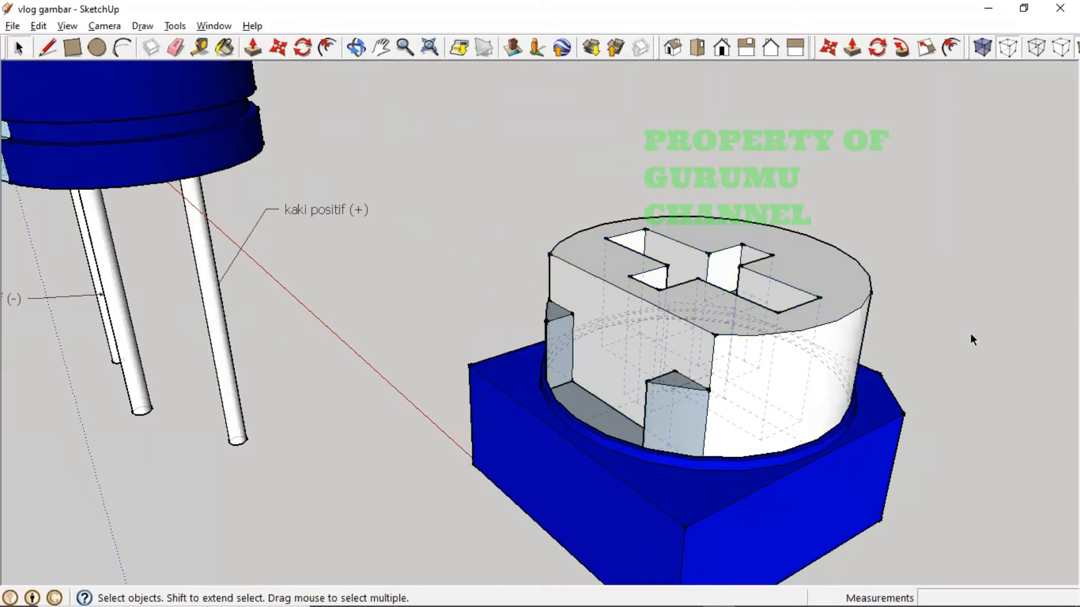
{"action": "key", "text": "h"}
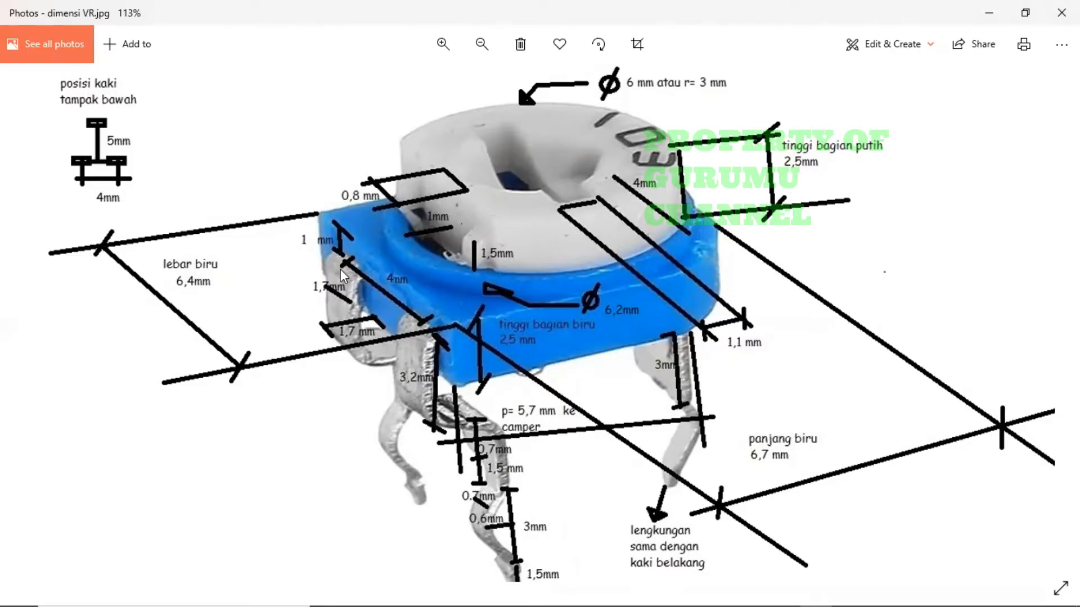
{"action": "key", "text": "alt+Tab"}
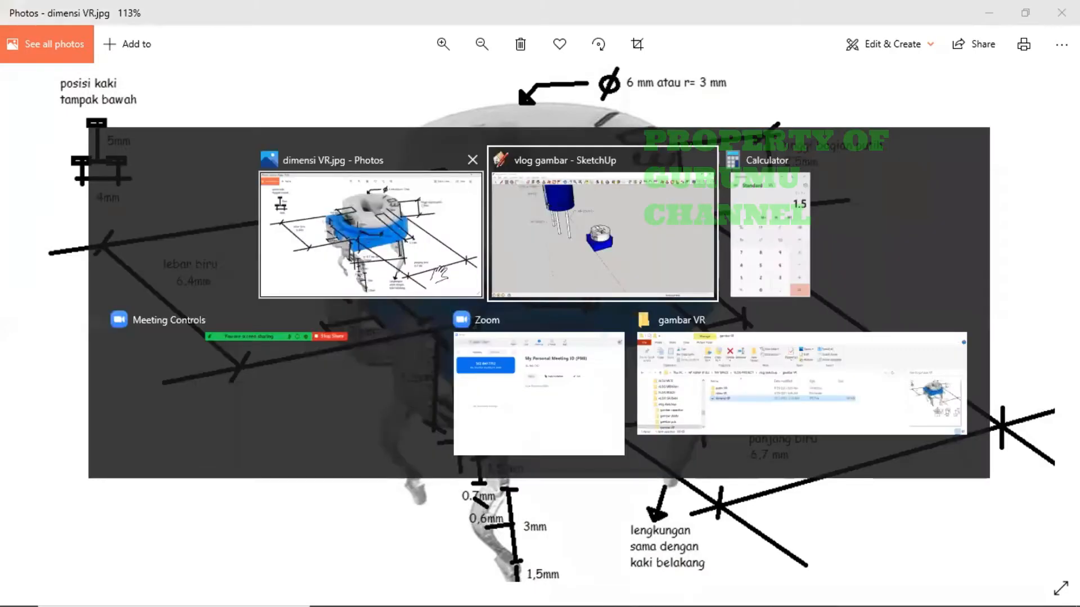
{"action": "middle_click_drag", "start_coordinate": [446, 333], "coordinate": [663, 203]}
{"action": "scroll", "coordinate": [682, 189], "scroll_direction": "up", "scroll_amount": 6}
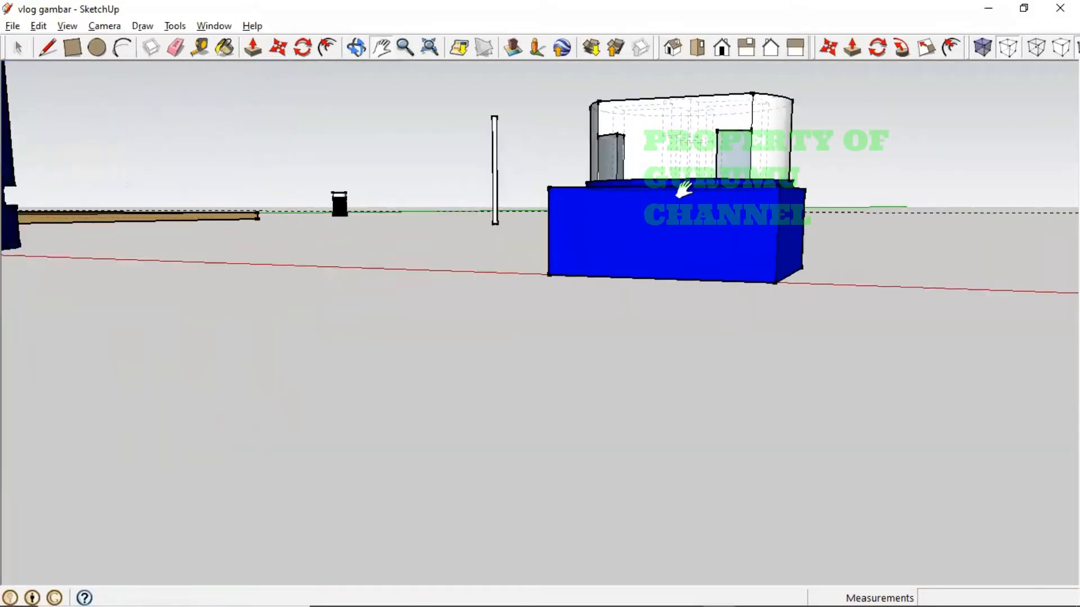
{"action": "middle_click_drag", "start_coordinate": [701, 238], "coordinate": [766, 331]}
{"action": "left_click", "coordinate": [48, 49]}
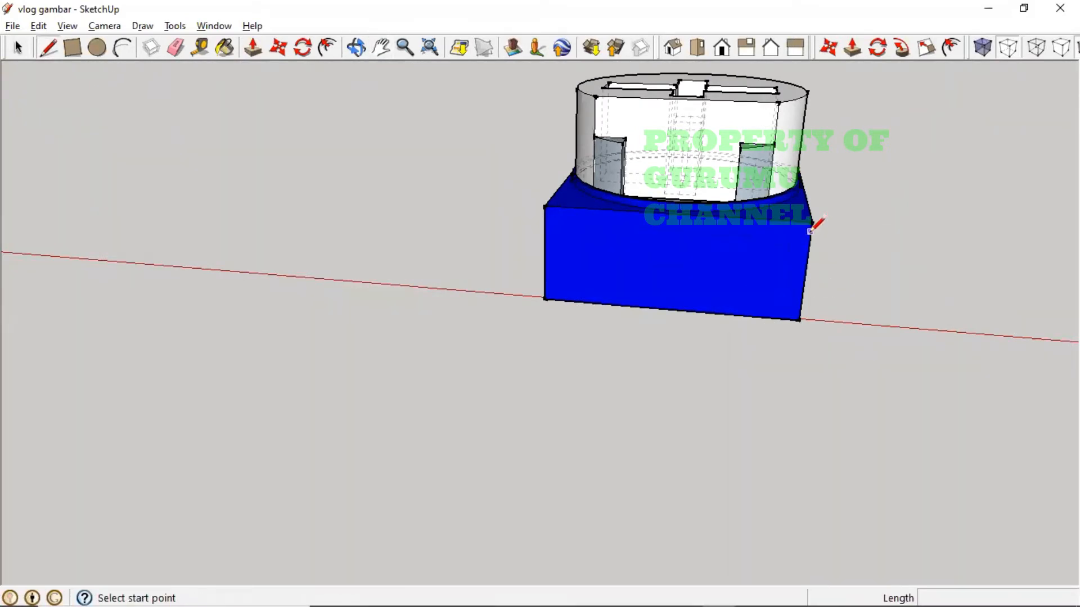
- Draw a horizontal edge across the blue base's front face from its top-right corner
{"action": "key", "text": "alt+Tab"}
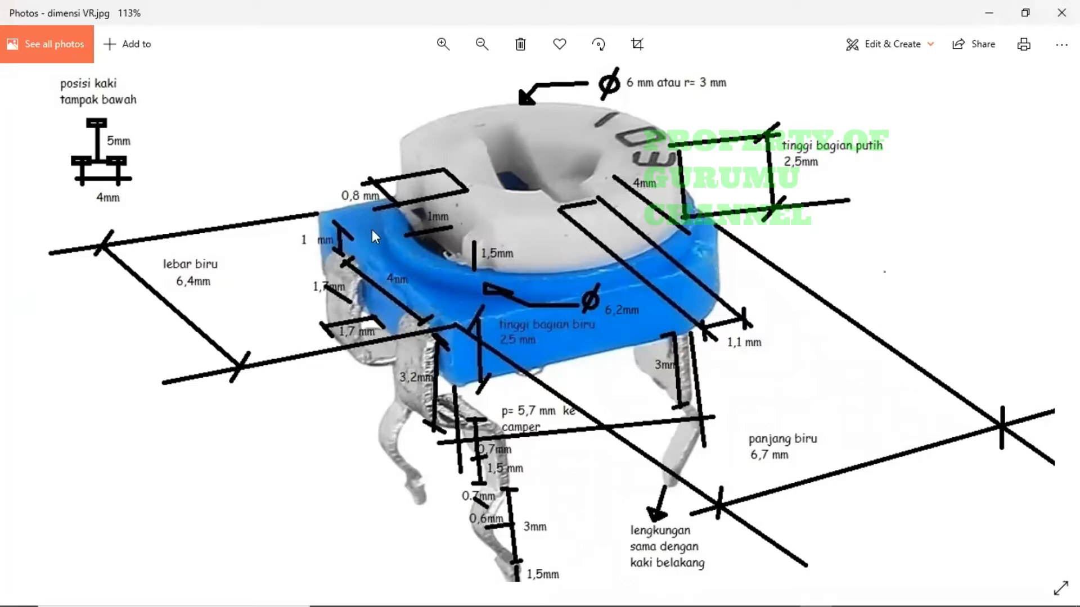
{"action": "key", "text": "alt+Tab"}
{"action": "left_click", "coordinate": [811, 223]}
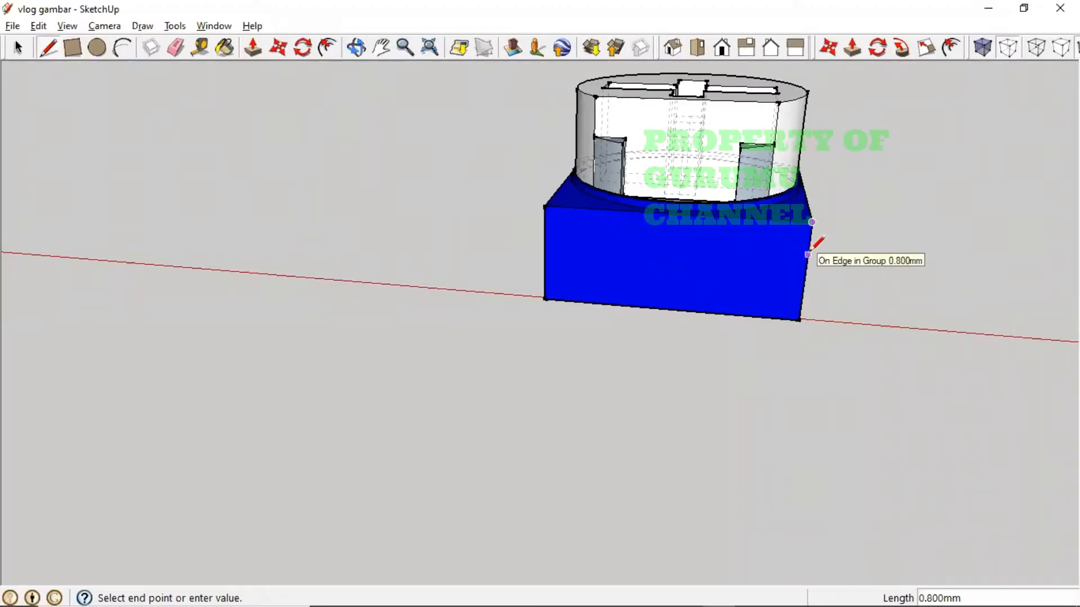
{"action": "type", "text": "165mm"}
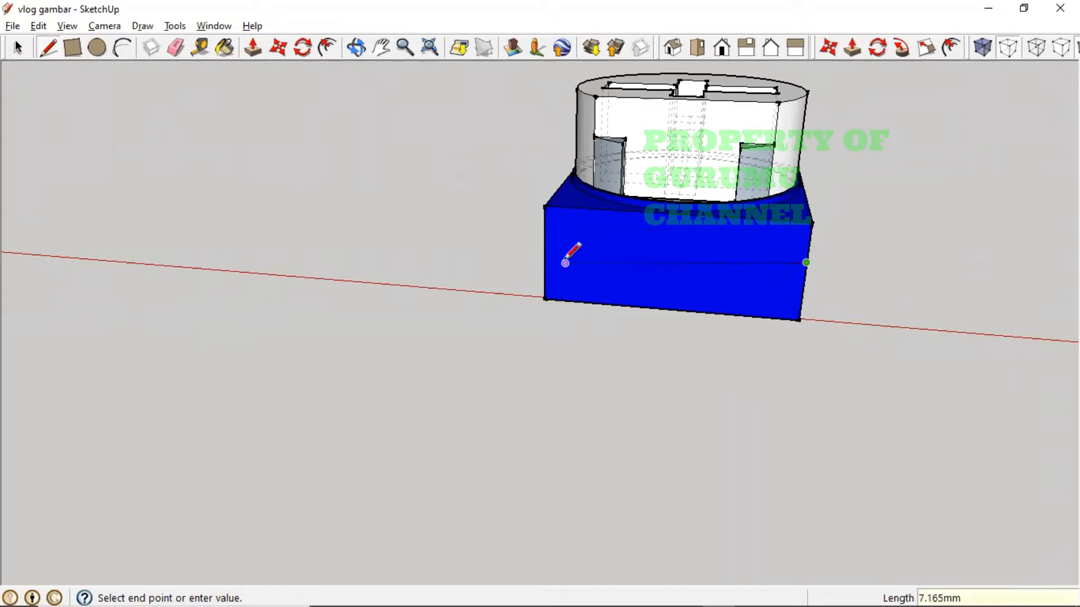
{"action": "left_click", "coordinate": [544, 243]}
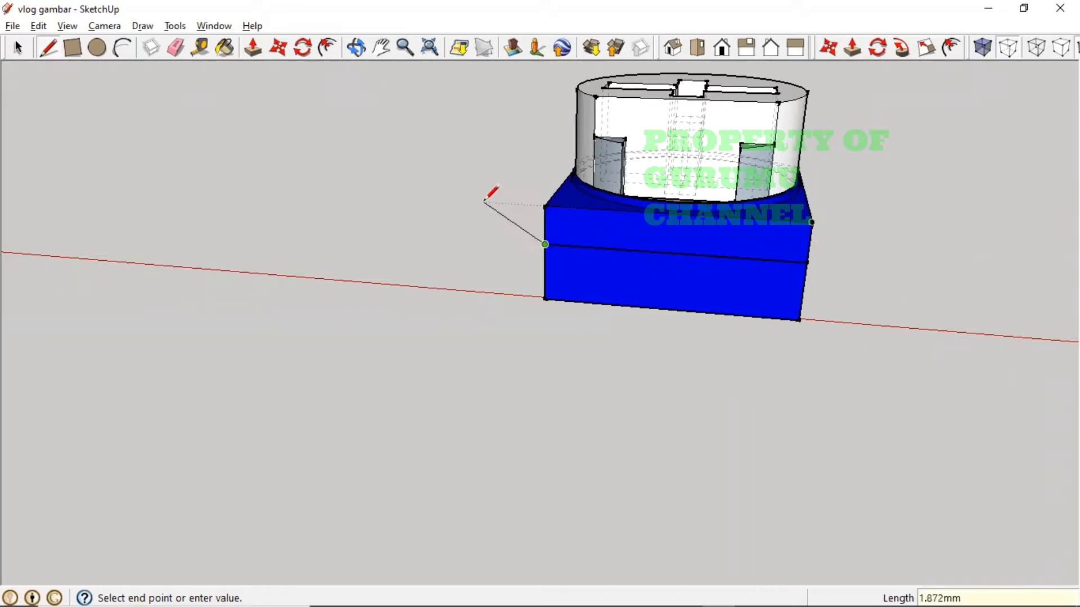
{"action": "key", "text": "Escape"}
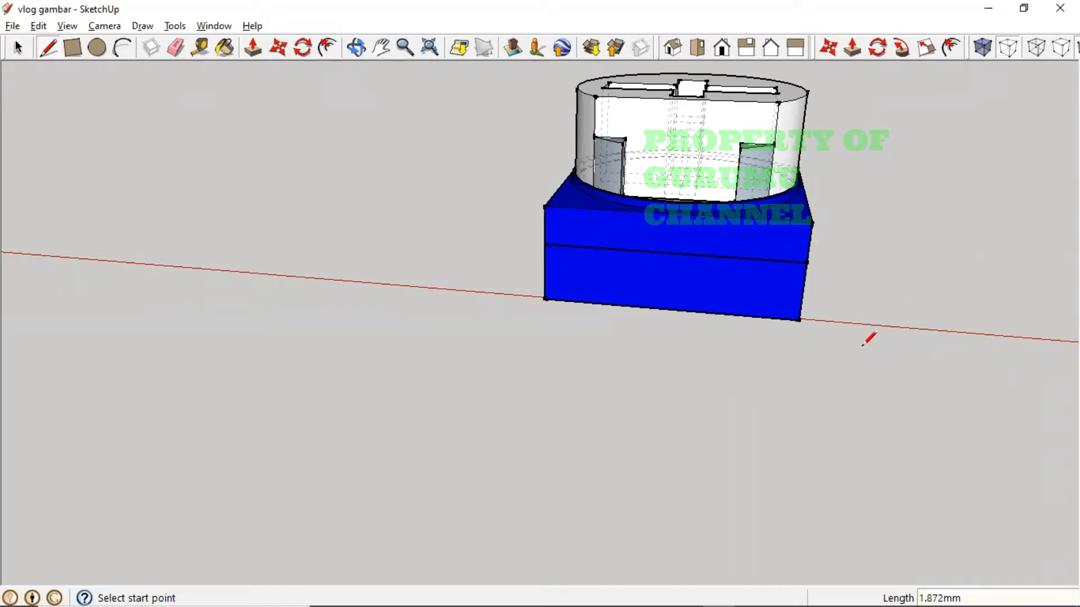
- Pan and orbit to view the whole model from the front
{"action": "key", "text": "h"}
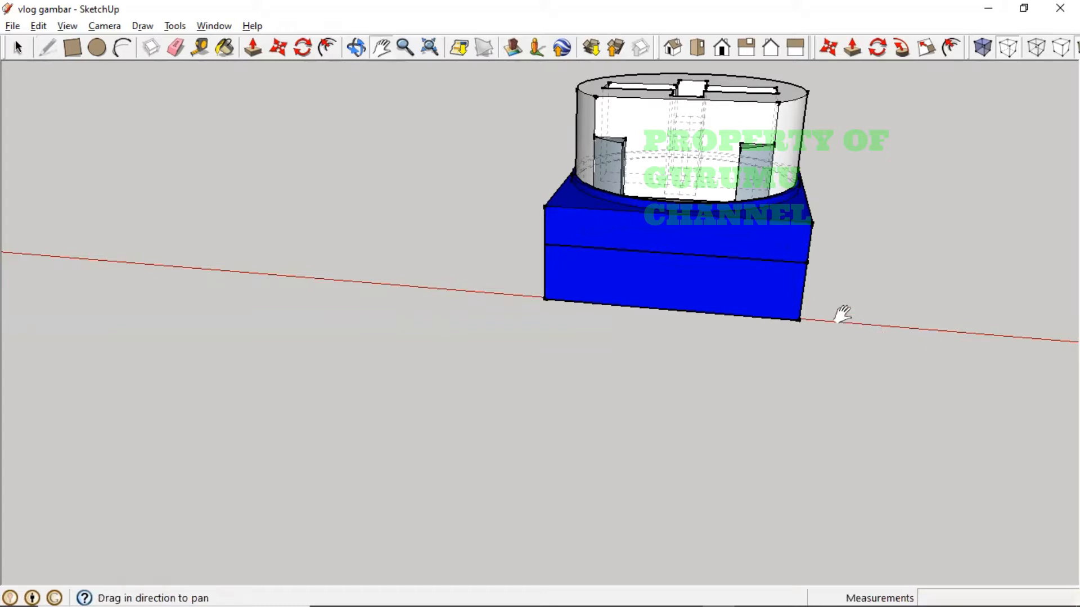
{"action": "left_click_drag", "start_coordinate": [841, 313], "coordinate": [466, 300]}
{"action": "middle_click_drag", "start_coordinate": [696, 313], "coordinate": [602, 400]}
{"action": "left_click_drag", "start_coordinate": [754, 332], "coordinate": [512, 425]}
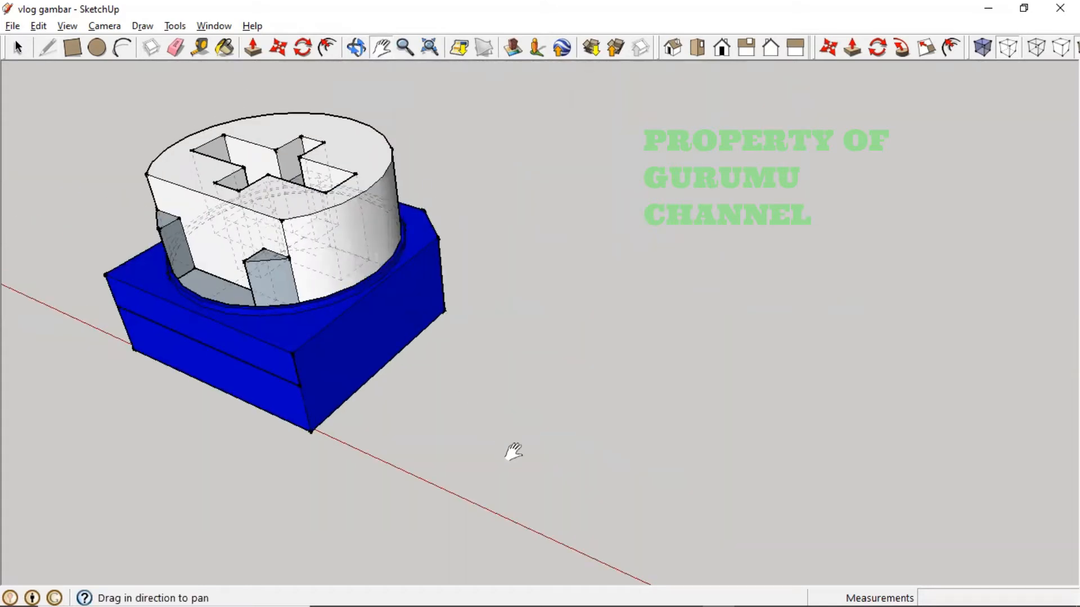
{"action": "middle_click_drag", "start_coordinate": [558, 469], "coordinate": [694, 438]}
{"action": "left_click_drag", "start_coordinate": [549, 414], "coordinate": [255, 381]}
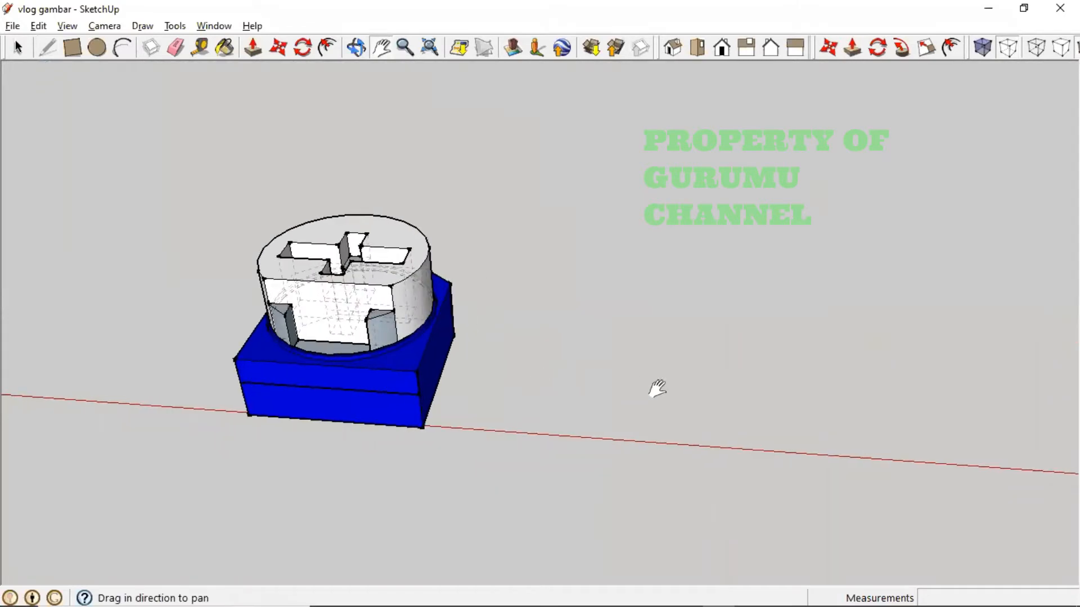
{"action": "left_click_drag", "start_coordinate": [656, 386], "coordinate": [535, 389]}
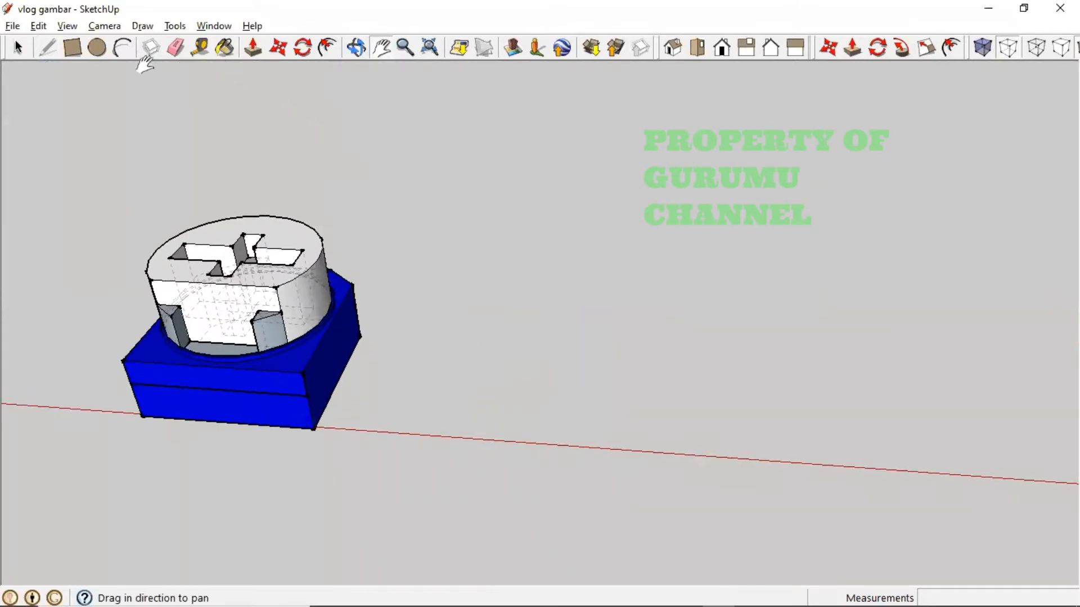
- Draw a 1.7 by 0.3 rectangle on the red axis beside the base
{"action": "left_click", "coordinate": [73, 47]}
{"action": "left_click", "coordinate": [474, 437]}
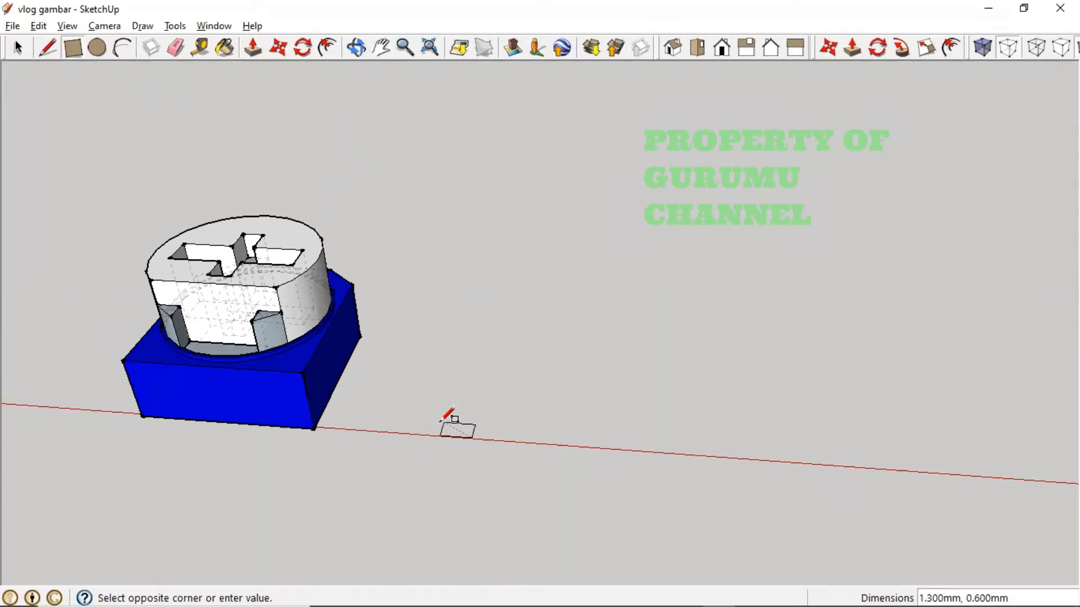
{"action": "type", "text": "1.7,0.3"}
{"action": "key", "text": "Return"}
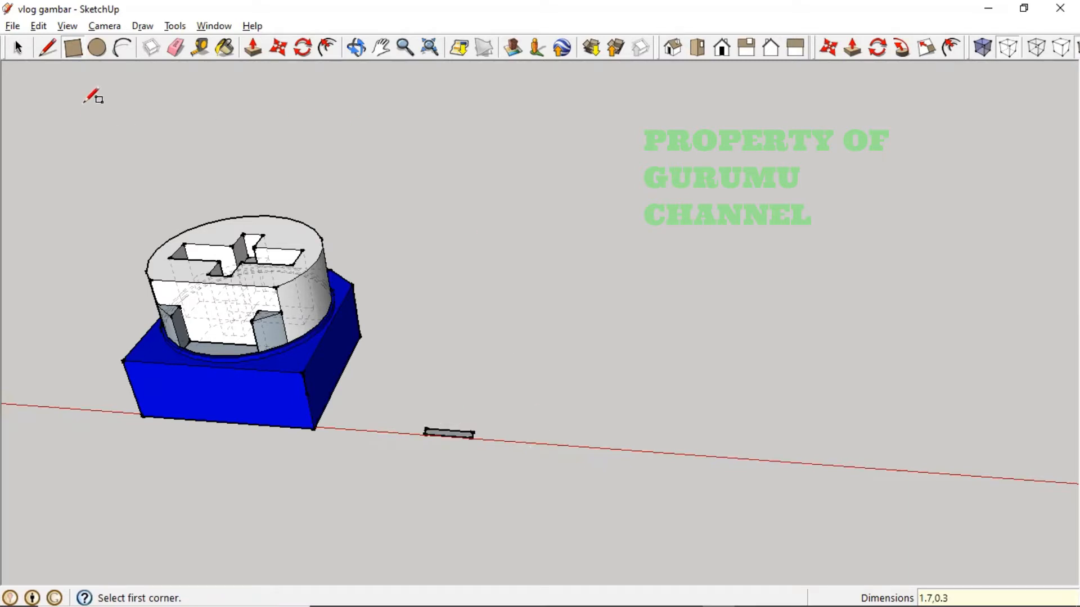
- Measure the rectangle's edges and distances with the Tape Measure
{"action": "left_click", "coordinate": [196, 53]}
{"action": "scroll", "coordinate": [494, 389], "scroll_direction": "up", "scroll_amount": 3}
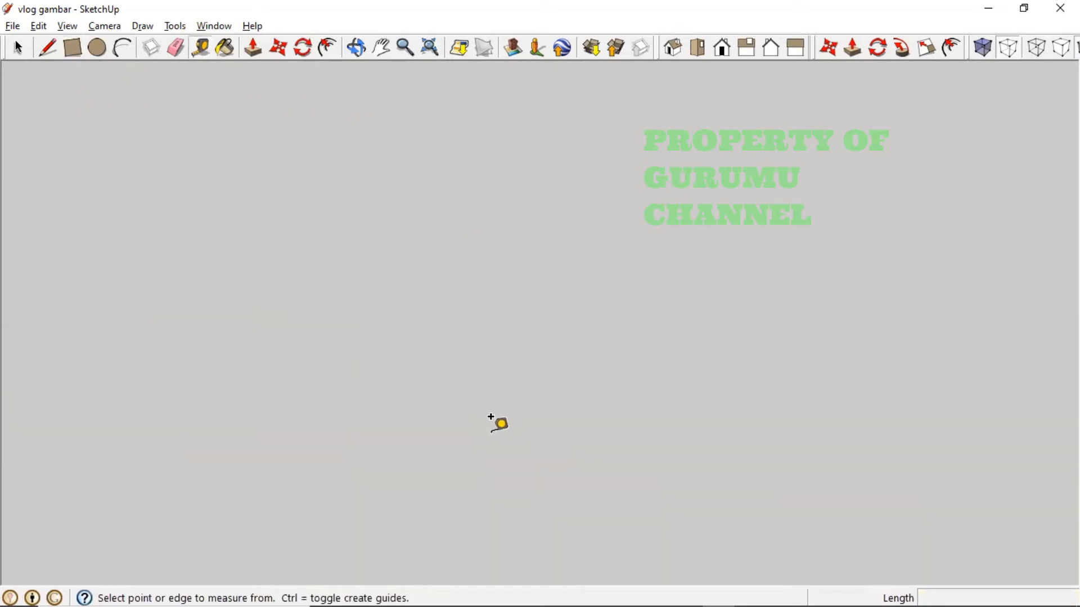
{"action": "scroll", "coordinate": [491, 417], "scroll_direction": "down", "scroll_amount": 3}
{"action": "left_click", "coordinate": [421, 544]}
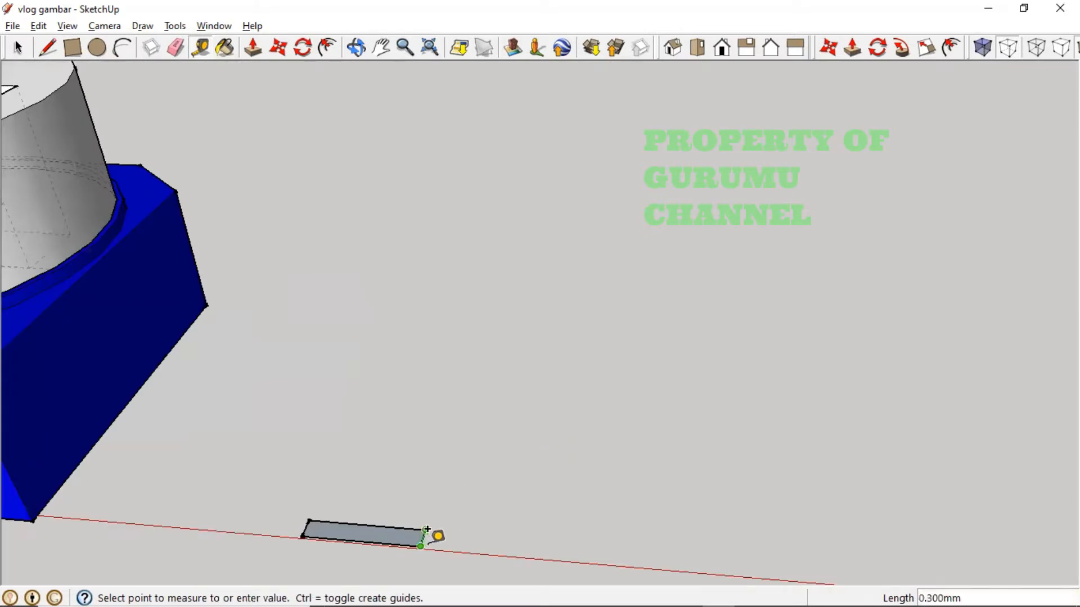
{"action": "left_click", "coordinate": [426, 529]}
{"action": "left_click", "coordinate": [427, 529]}
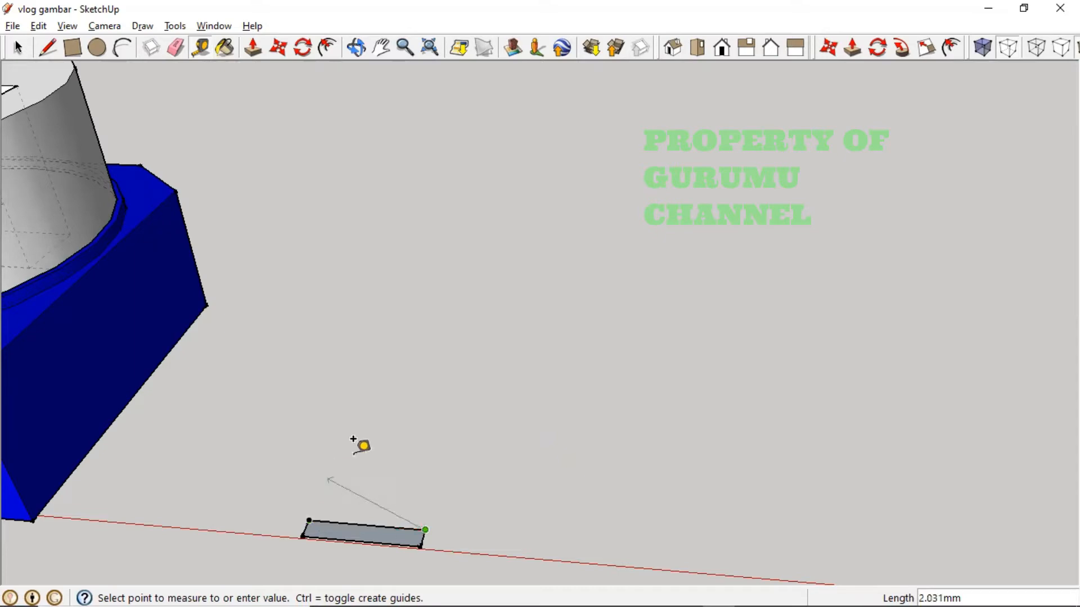
{"action": "left_click", "coordinate": [385, 400]}
{"action": "key", "text": "alt+Tab"}
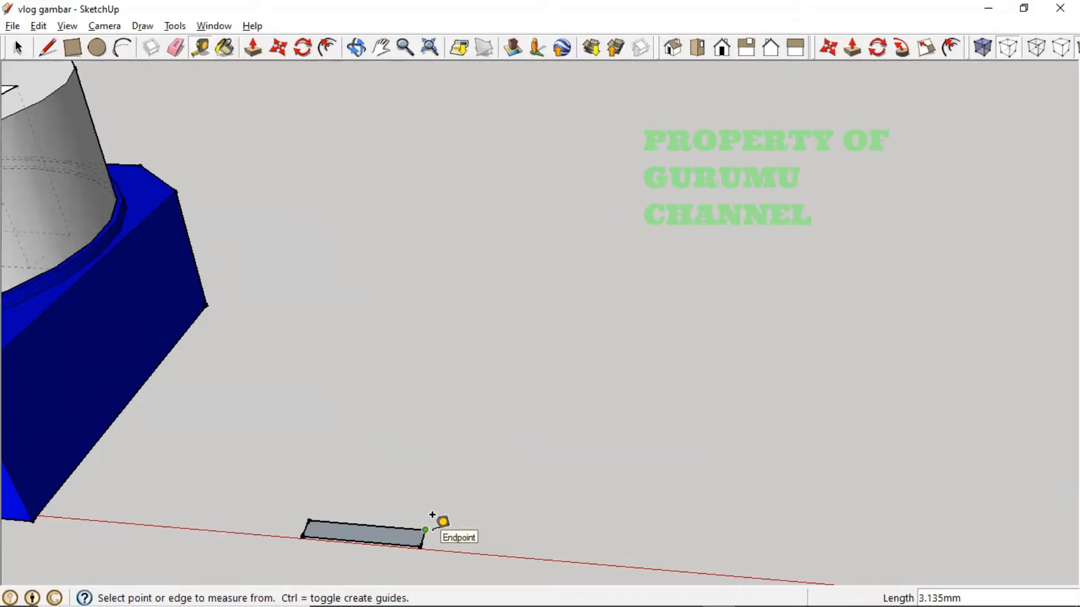
{"action": "left_click", "coordinate": [432, 515]}
{"action": "left_click", "coordinate": [599, 440]}
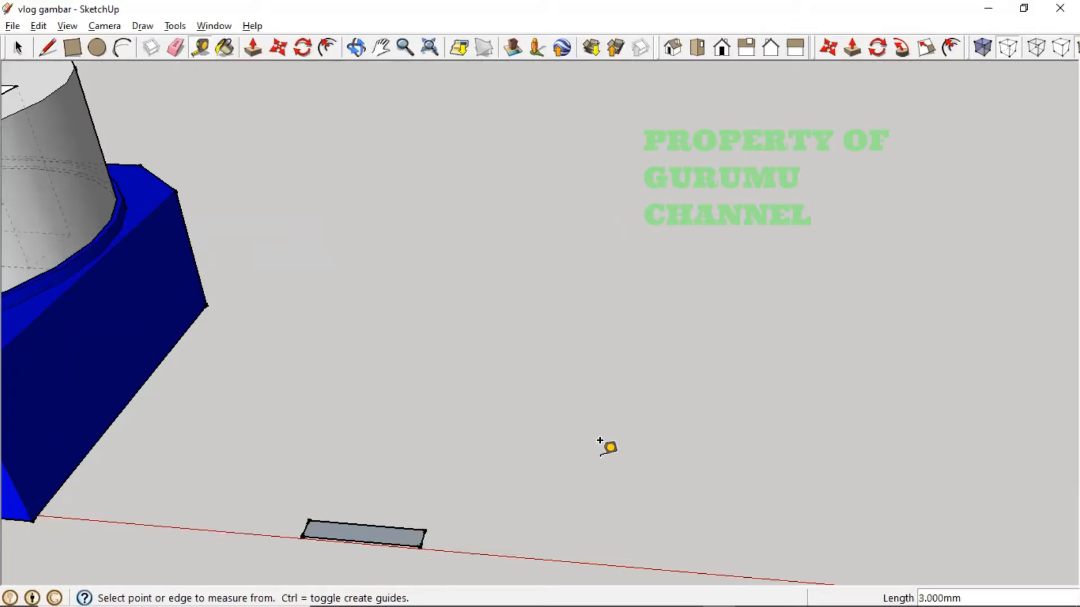
{"action": "scroll", "coordinate": [504, 512], "scroll_direction": "down", "scroll_amount": 5}
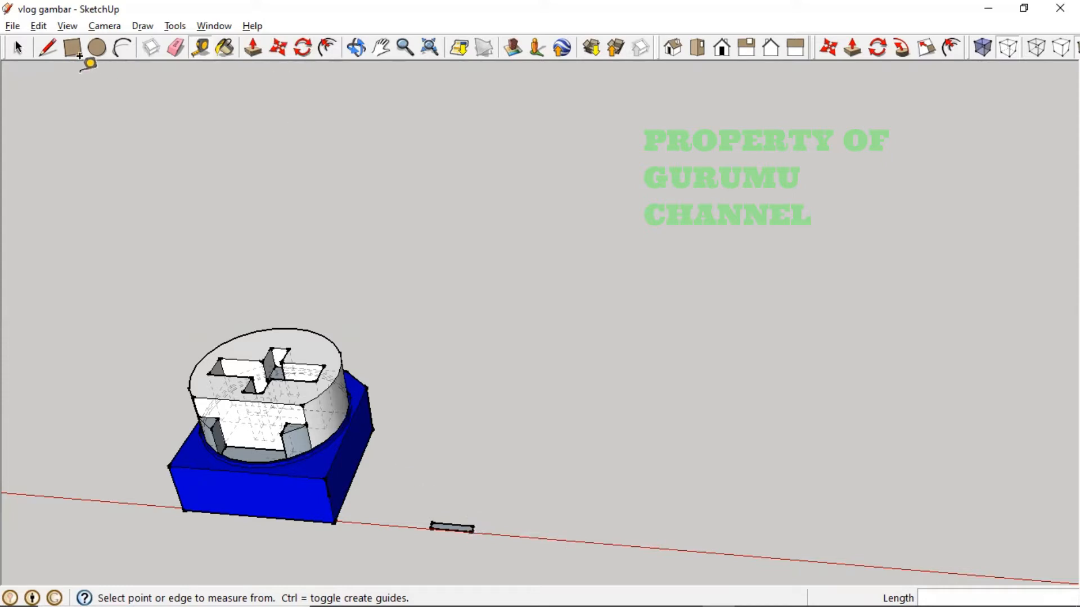
- Draw and undo a test line from the rectangle's midpoint, then orbit to a top-down view
{"action": "left_click", "coordinate": [44, 51]}
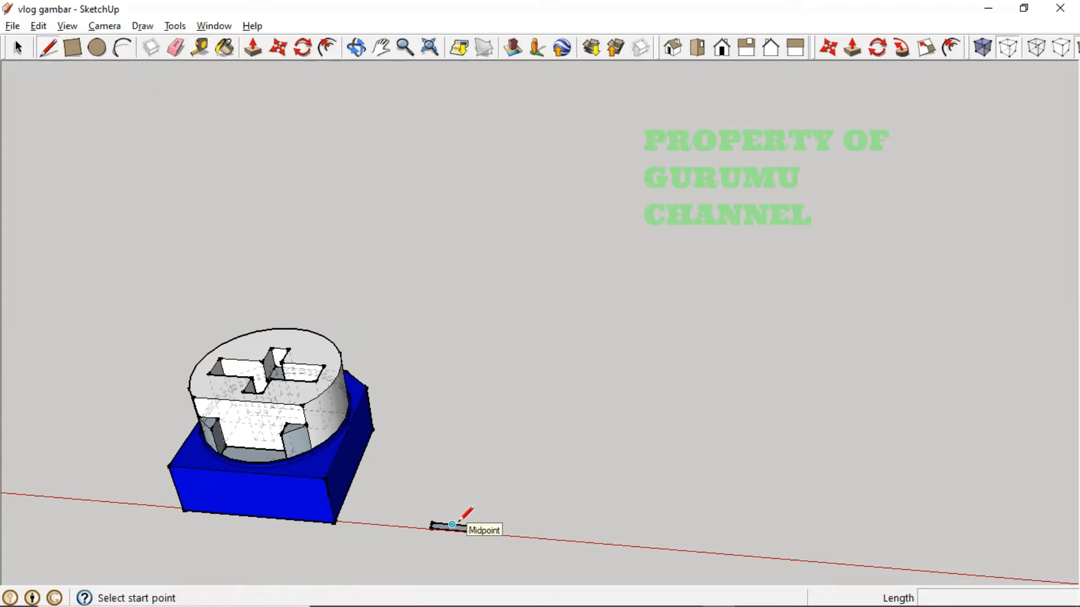
{"action": "left_click", "coordinate": [452, 525]}
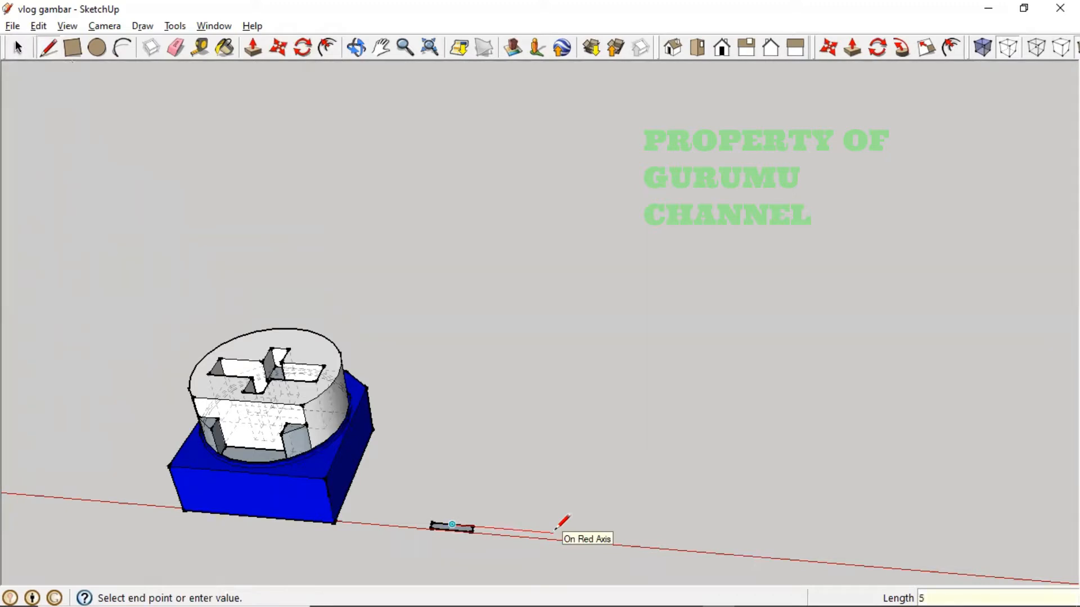
{"action": "left_click", "coordinate": [575, 534]}
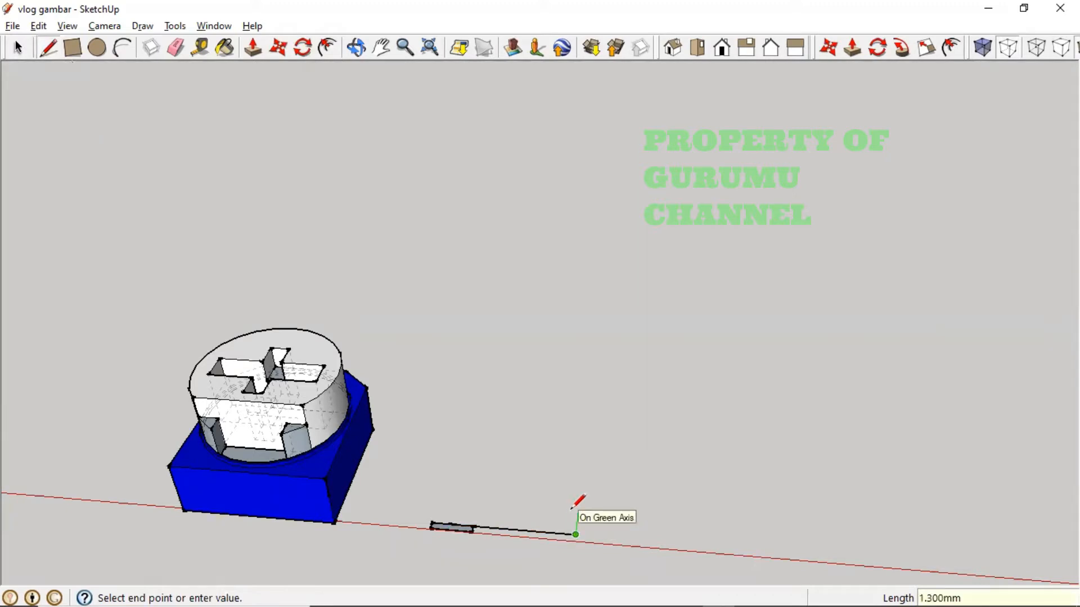
{"action": "key", "text": "ctrl+z"}
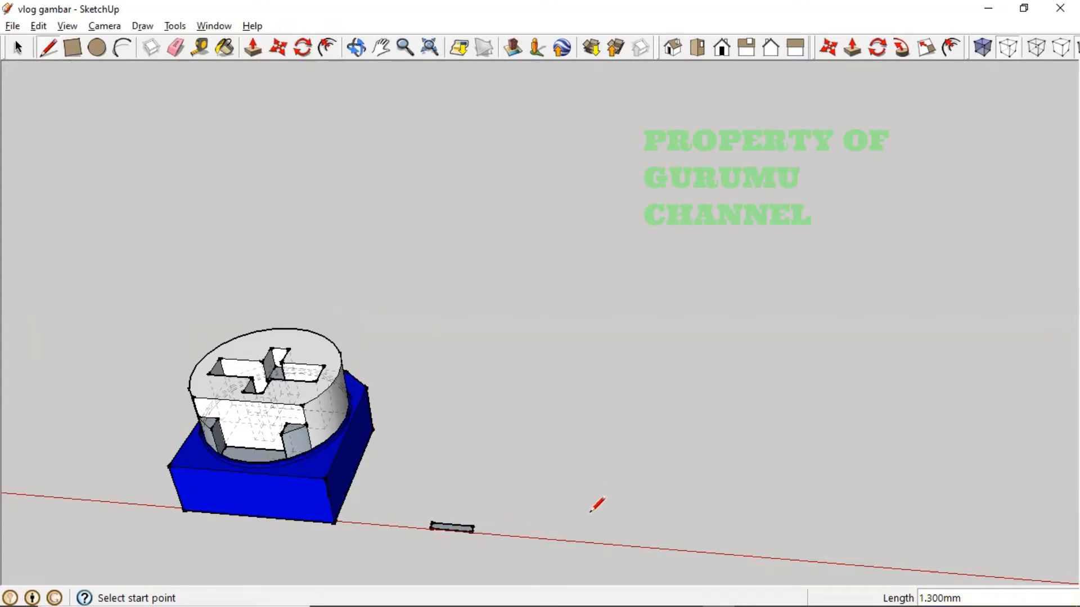
{"action": "scroll", "coordinate": [572, 491], "scroll_direction": "down", "scroll_amount": 1}
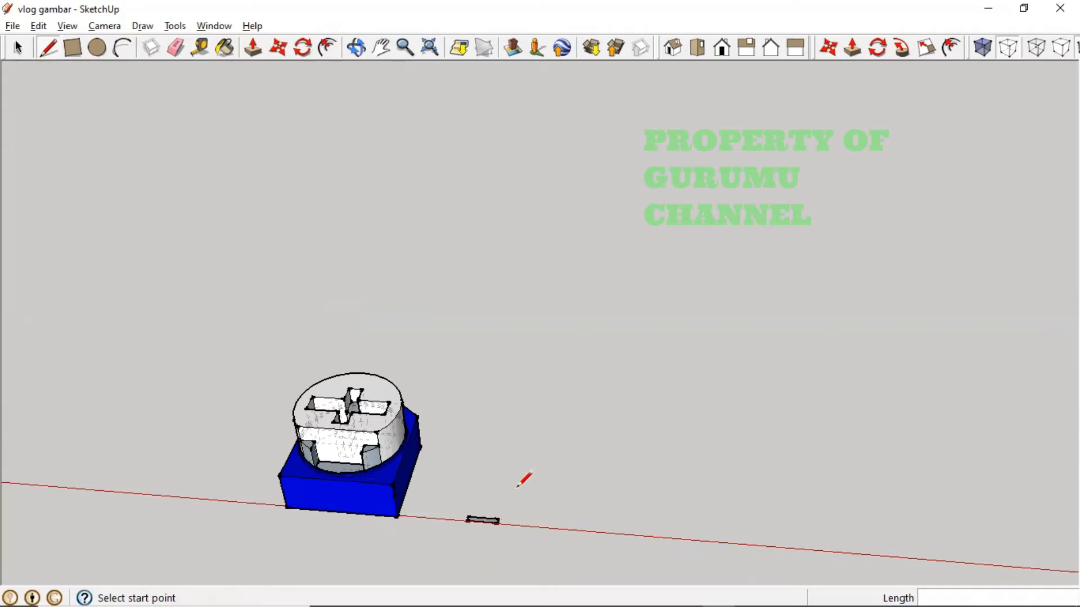
{"action": "scroll", "coordinate": [512, 526], "scroll_direction": "up", "scroll_amount": 2}
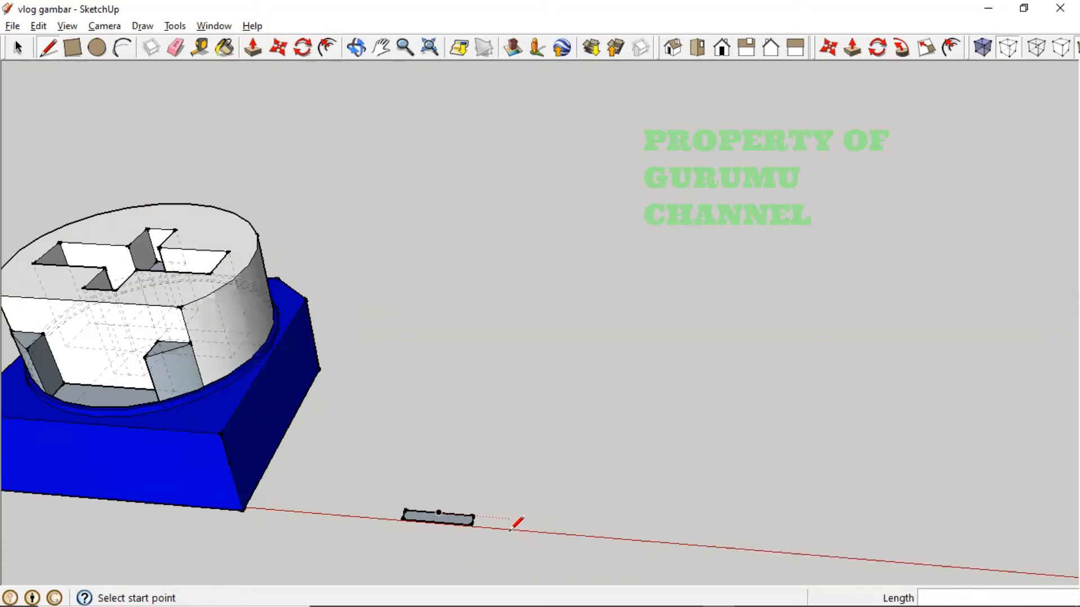
{"action": "middle_click_drag", "start_coordinate": [511, 527], "coordinate": [426, 464]}
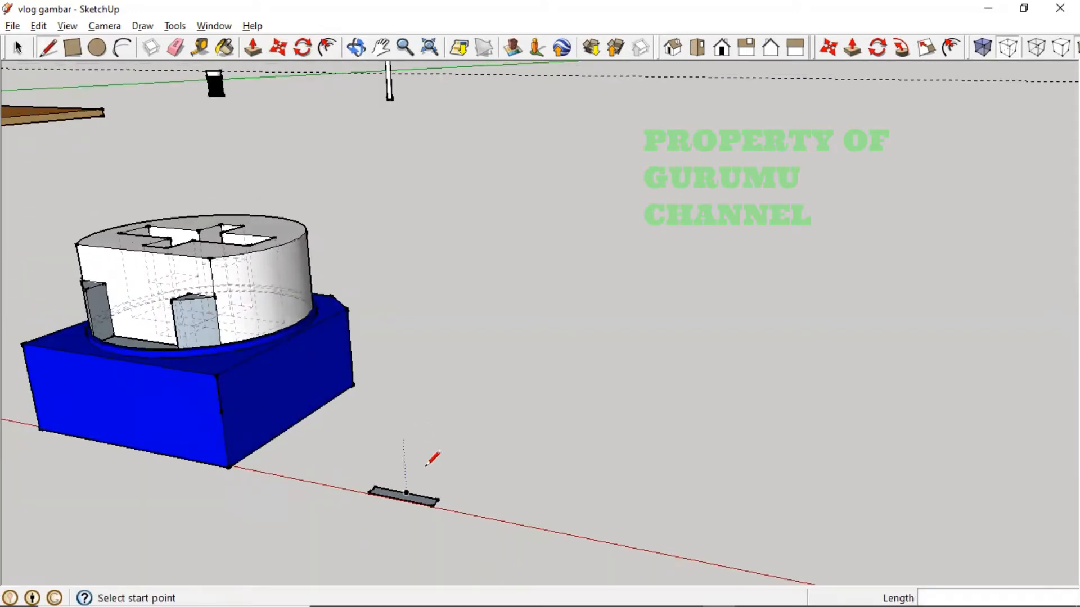
{"action": "key", "text": "alt+Tab"}
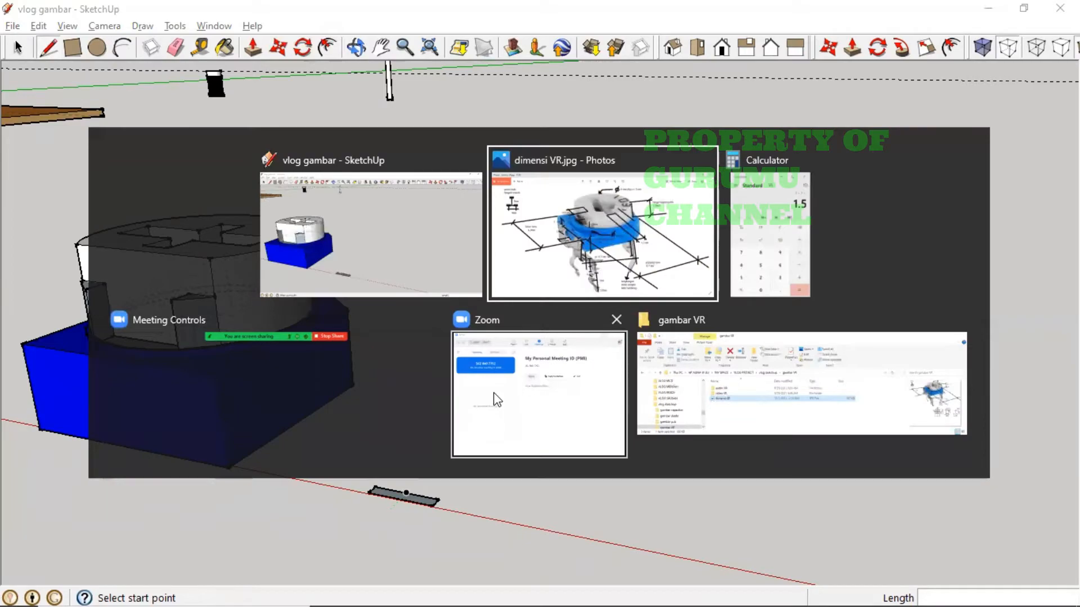
- Zoom around dimensi VR.jpg to read the trimmer's measurements, then return to SketchUp
{"action": "scroll", "coordinate": [351, 302], "scroll_direction": "up", "scroll_amount": 5}
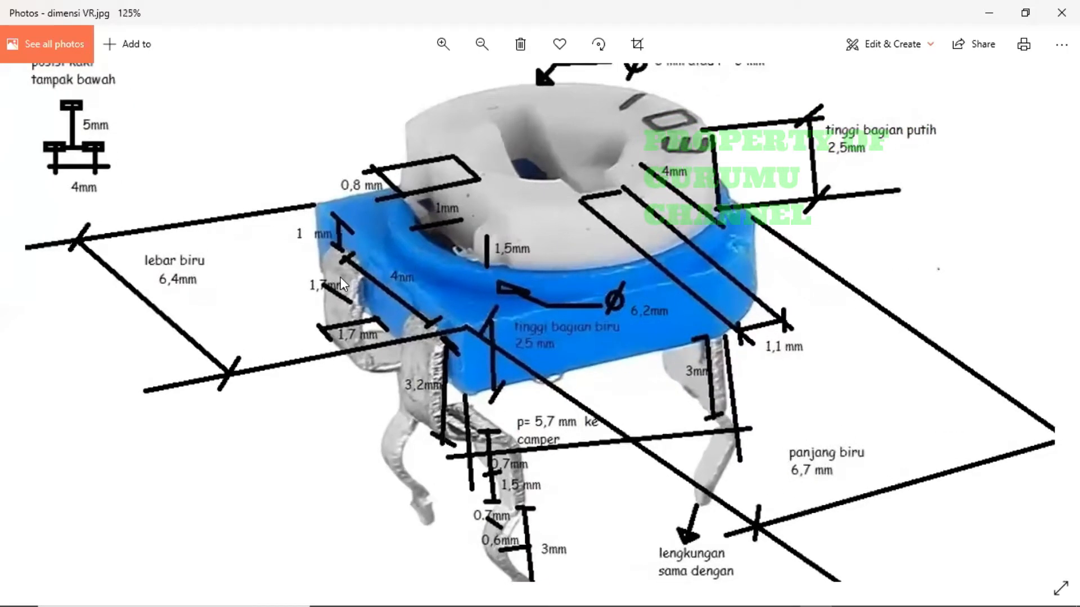
{"action": "scroll", "coordinate": [339, 289], "scroll_direction": "down", "scroll_amount": 3}
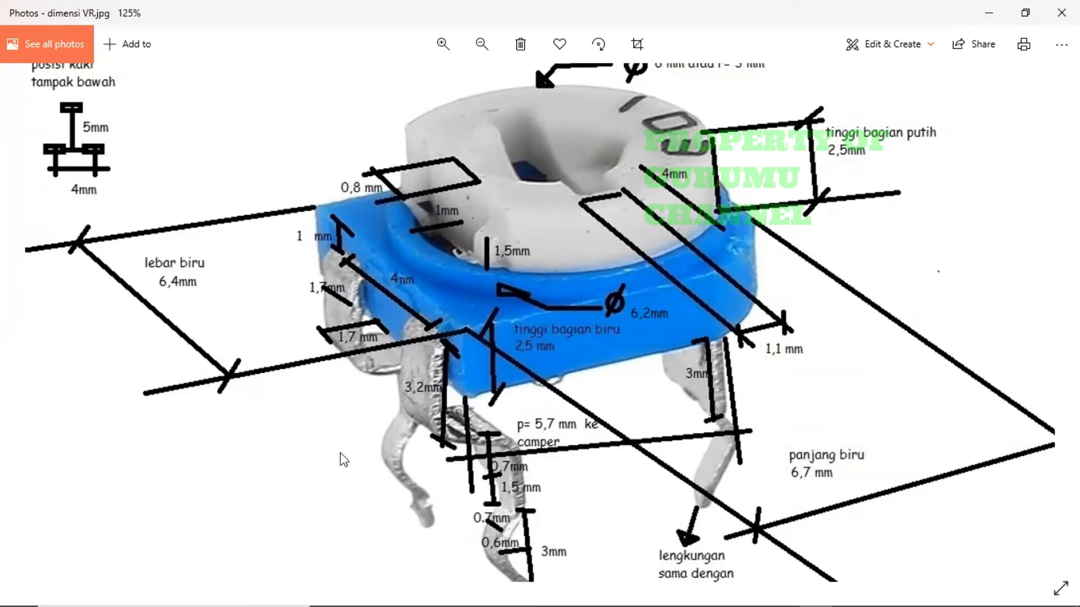
{"action": "key", "text": "alt+Tab"}
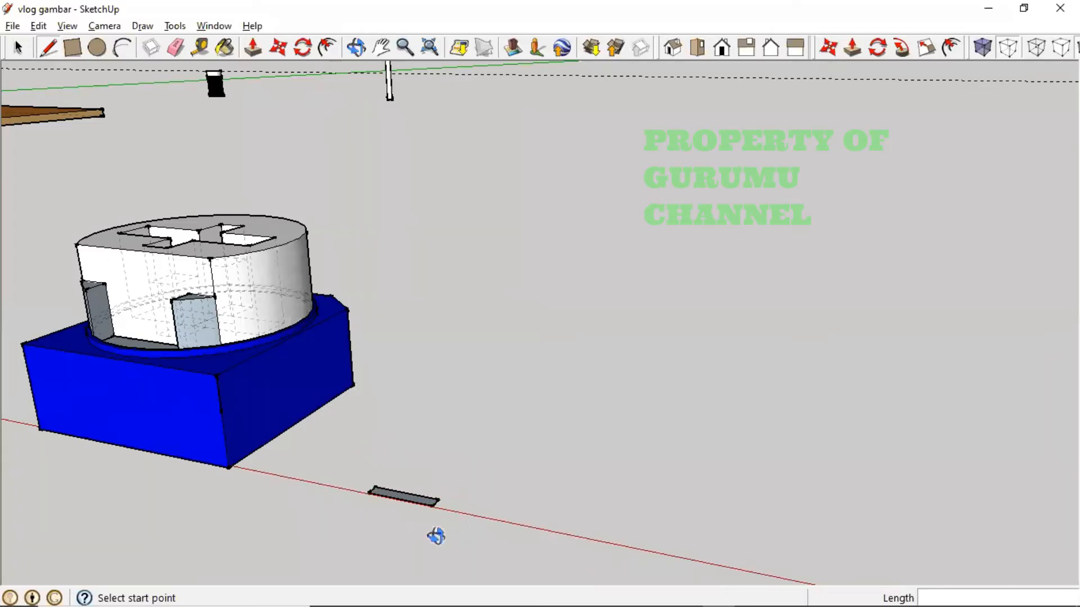
- Orbit, pan and zoom, using Top view, until the thin white leg rectangle beside the blue base fills the view
{"action": "middle_click_drag", "start_coordinate": [436, 535], "coordinate": [470, 465]}
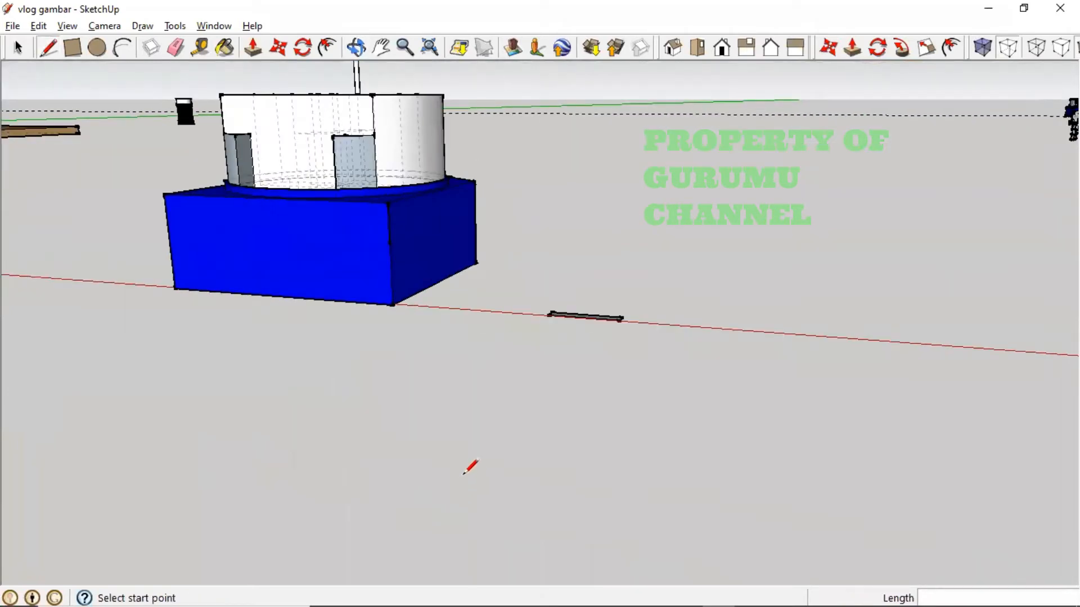
{"action": "key", "text": "h"}
{"action": "left_click_drag", "start_coordinate": [552, 369], "coordinate": [457, 499]}
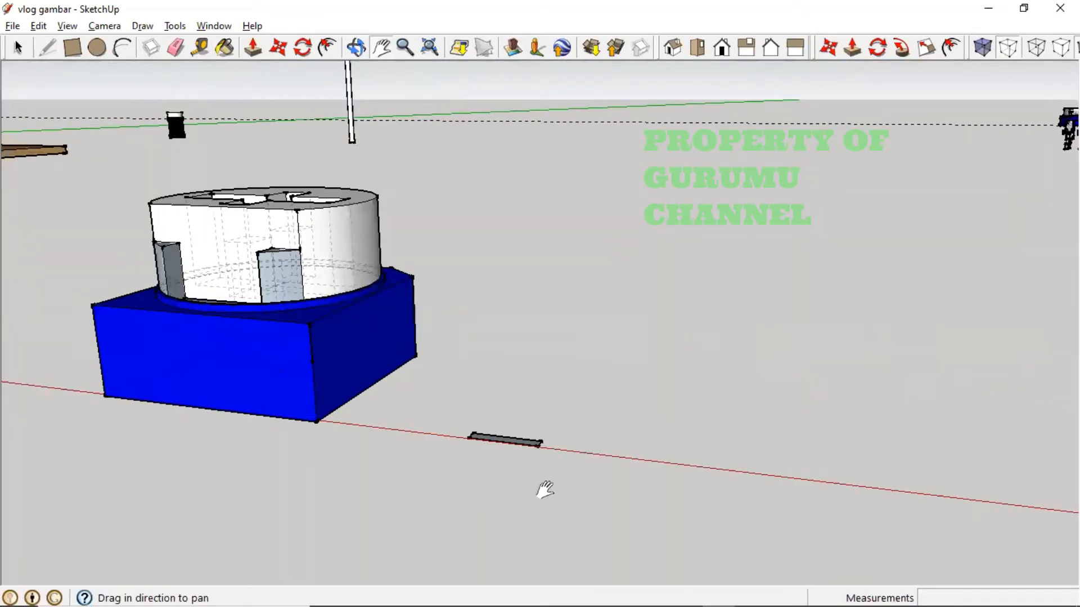
{"action": "middle_click_drag", "start_coordinate": [545, 491], "coordinate": [510, 422]}
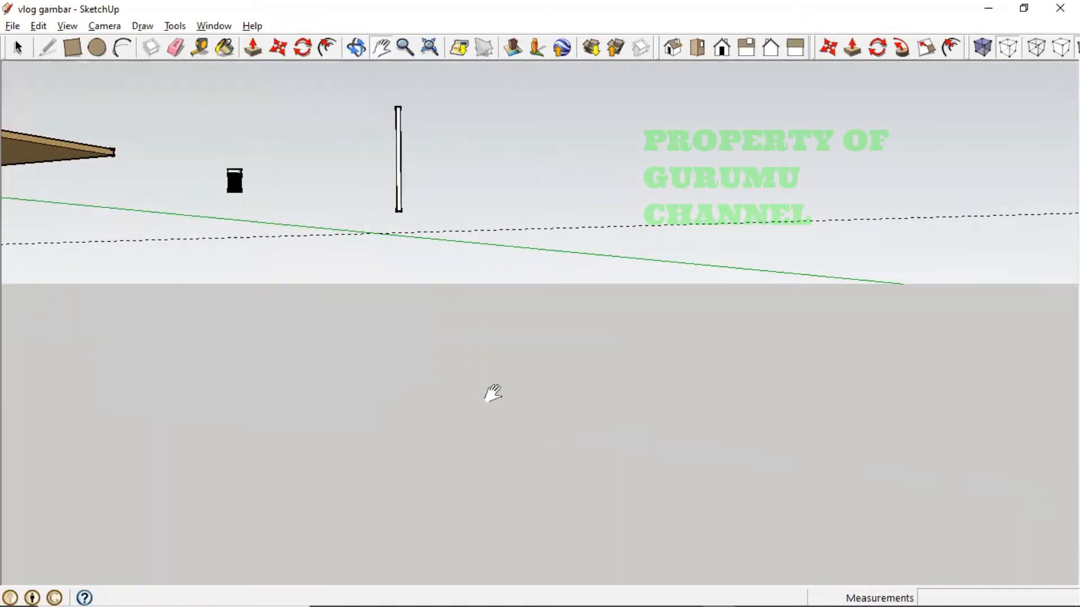
{"action": "left_click_drag", "start_coordinate": [458, 250], "coordinate": [524, 485]}
{"action": "middle_click_drag", "start_coordinate": [437, 461], "coordinate": [424, 348]}
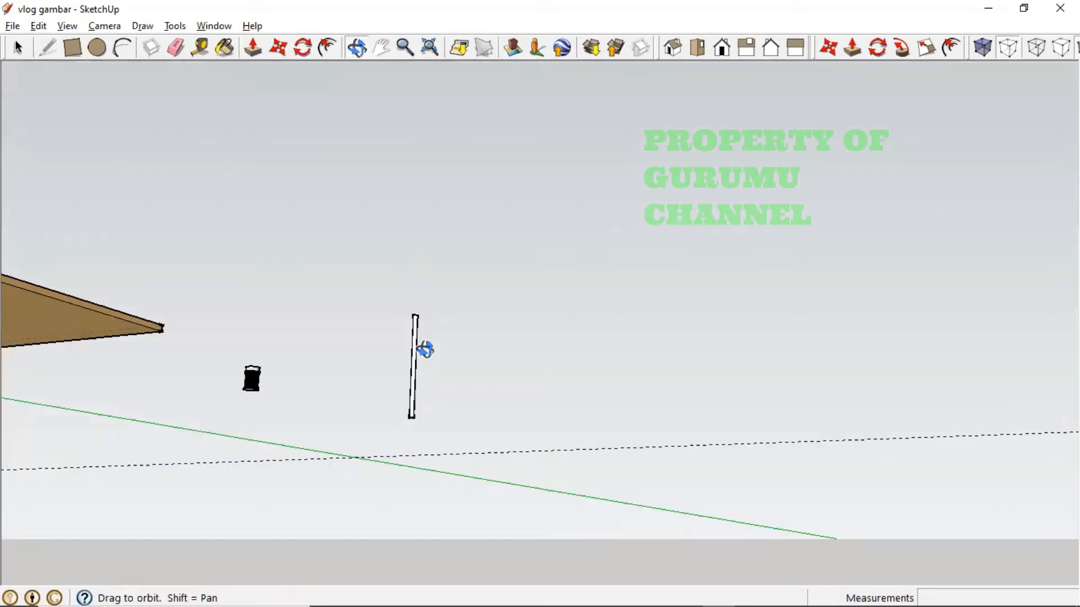
{"action": "left_click", "coordinate": [697, 48]}
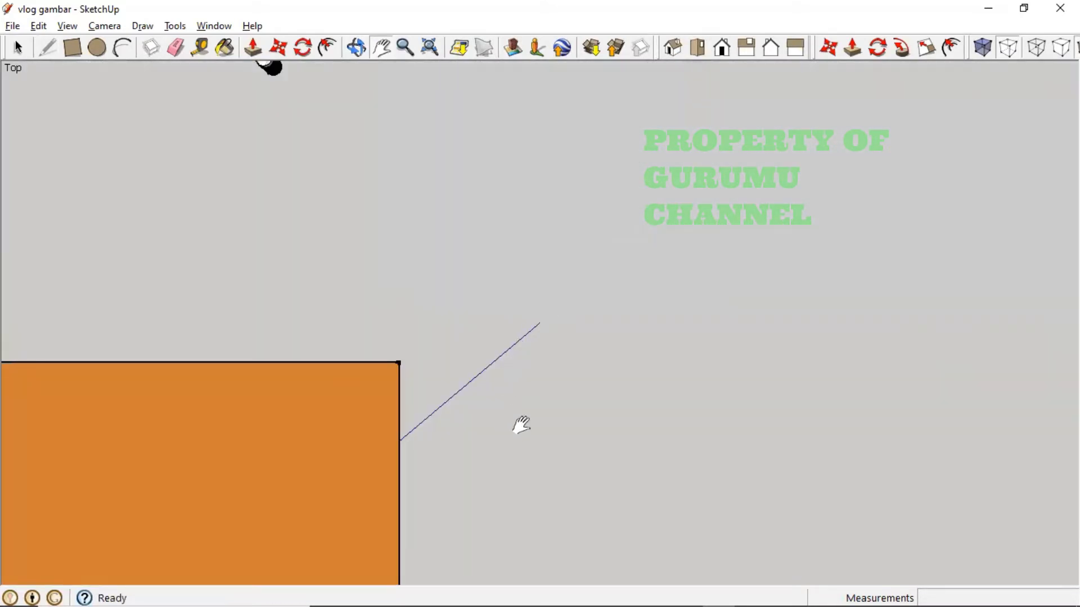
{"action": "left_click_drag", "start_coordinate": [635, 481], "coordinate": [378, 212]}
{"action": "left_click_drag", "start_coordinate": [598, 384], "coordinate": [369, 176]}
{"action": "middle_click_drag", "start_coordinate": [448, 386], "coordinate": [513, 211]}
{"action": "middle_click_drag", "start_coordinate": [522, 355], "coordinate": [429, 53]}
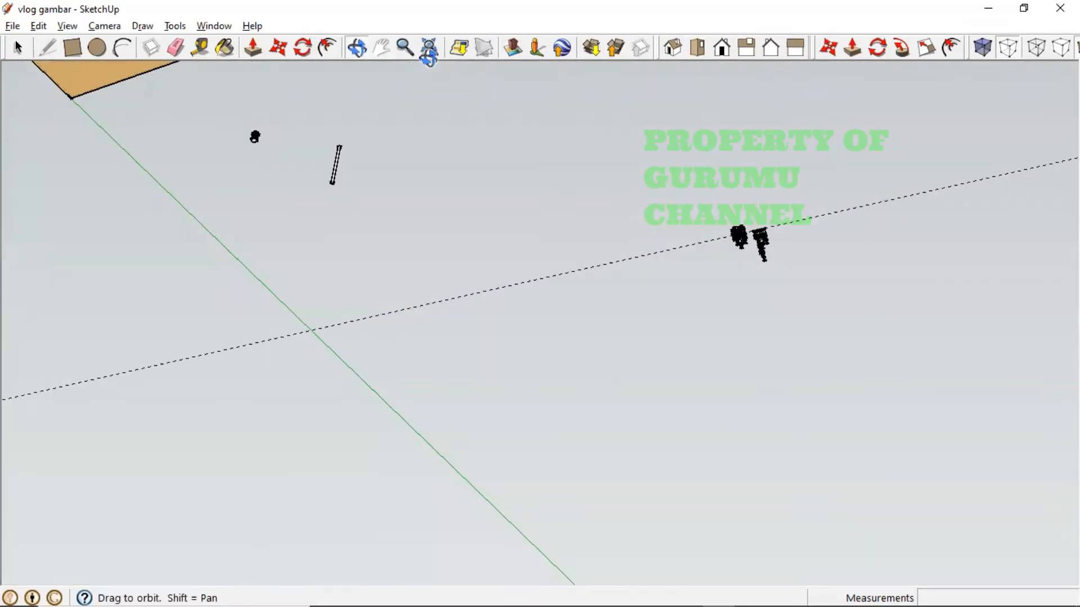
{"action": "left_click_drag", "start_coordinate": [583, 336], "coordinate": [783, 575]}
{"action": "middle_click_drag", "start_coordinate": [697, 451], "coordinate": [720, 212]}
{"action": "left_click_drag", "start_coordinate": [686, 362], "coordinate": [627, 565]}
{"action": "scroll", "coordinate": [592, 256], "scroll_direction": "up", "scroll_amount": 10}
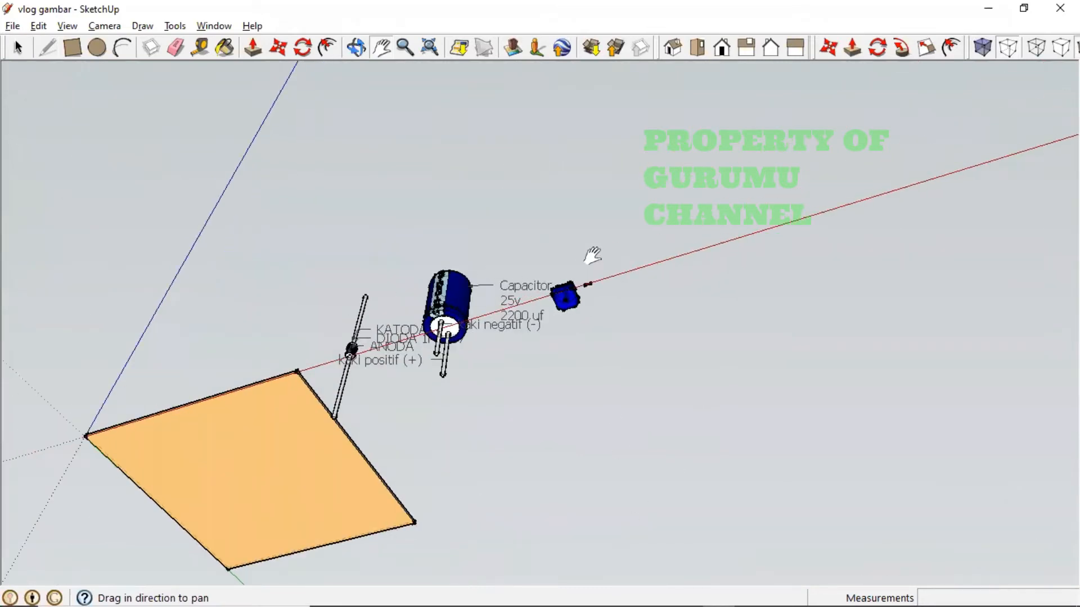
{"action": "left_click_drag", "start_coordinate": [602, 433], "coordinate": [677, 390]}
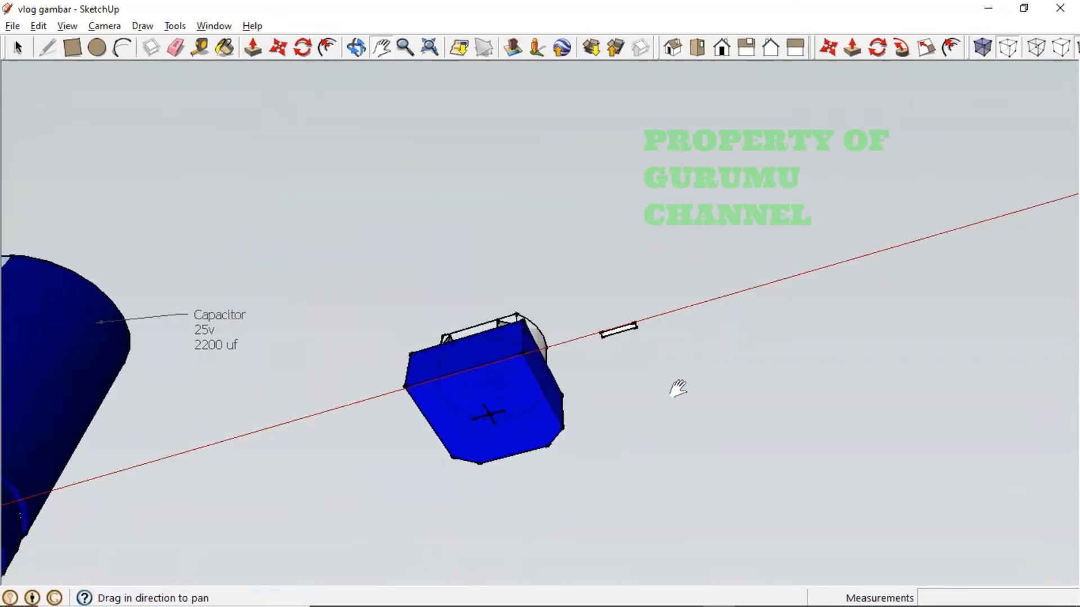
{"action": "middle_click_drag", "start_coordinate": [677, 390], "coordinate": [713, 323]}
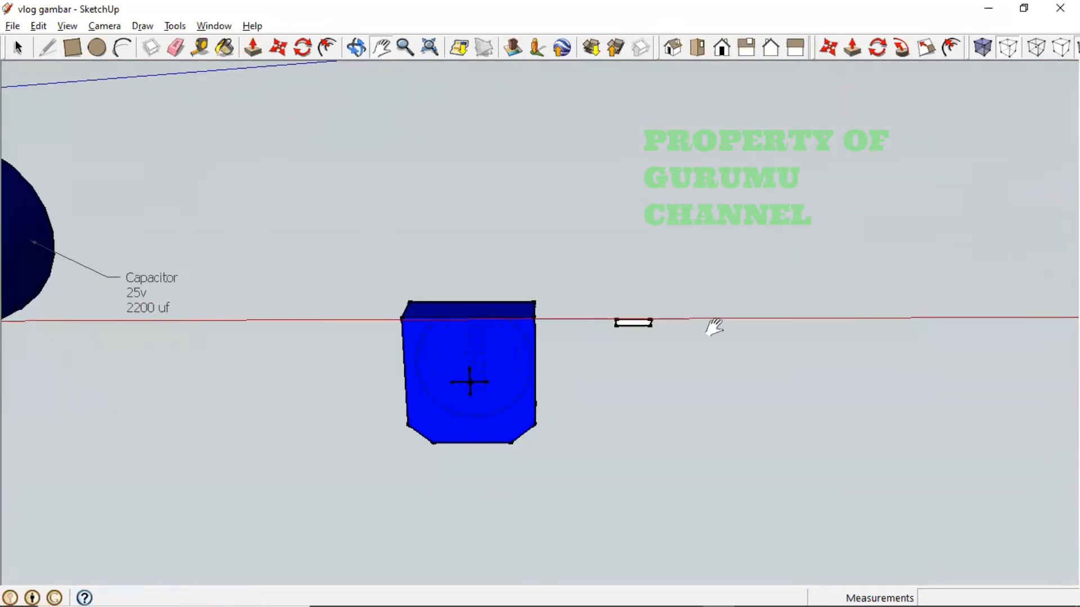
{"action": "scroll", "coordinate": [709, 324], "scroll_direction": "up", "scroll_amount": 8}
{"action": "scroll", "coordinate": [626, 361], "scroll_direction": "down", "scroll_amount": 5}
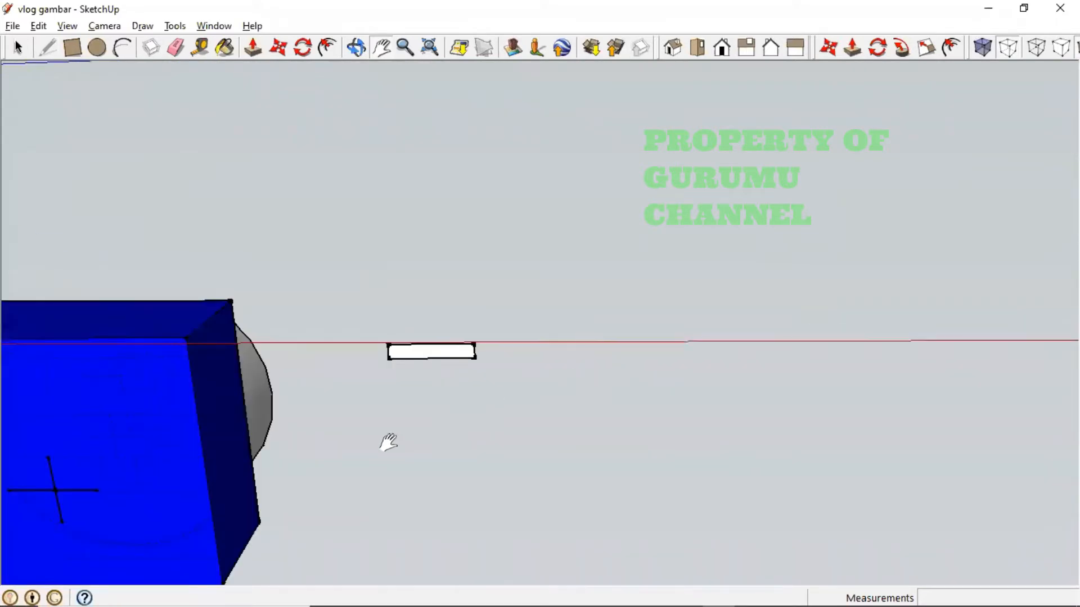
- Start a leg line at the white rectangle's midpoint, then check the dimension reference photo
{"action": "left_click", "coordinate": [48, 50]}
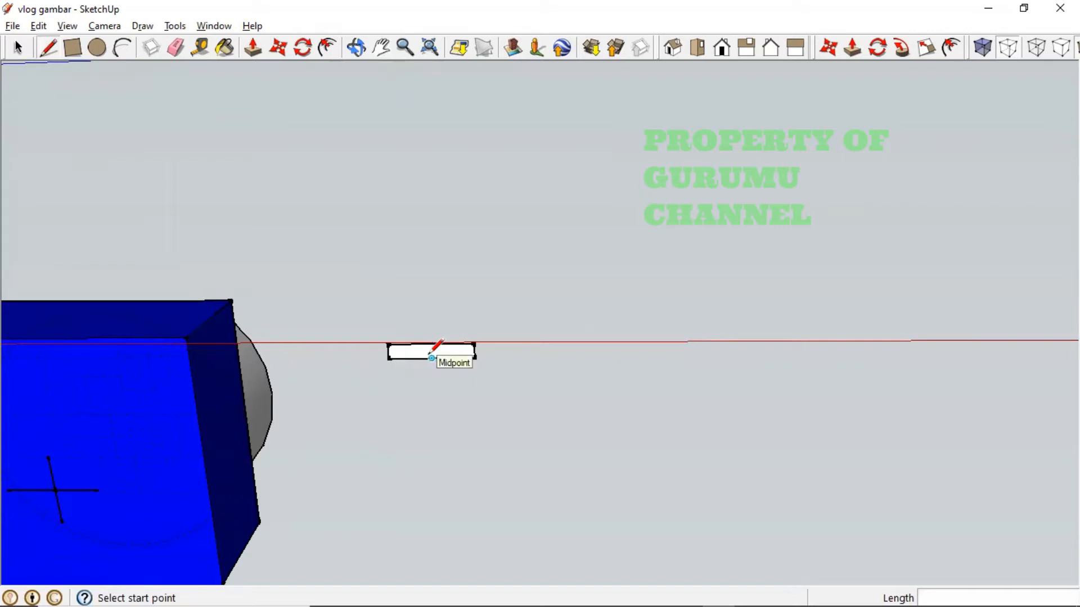
{"action": "scroll", "coordinate": [429, 351], "scroll_direction": "up", "scroll_amount": 3}
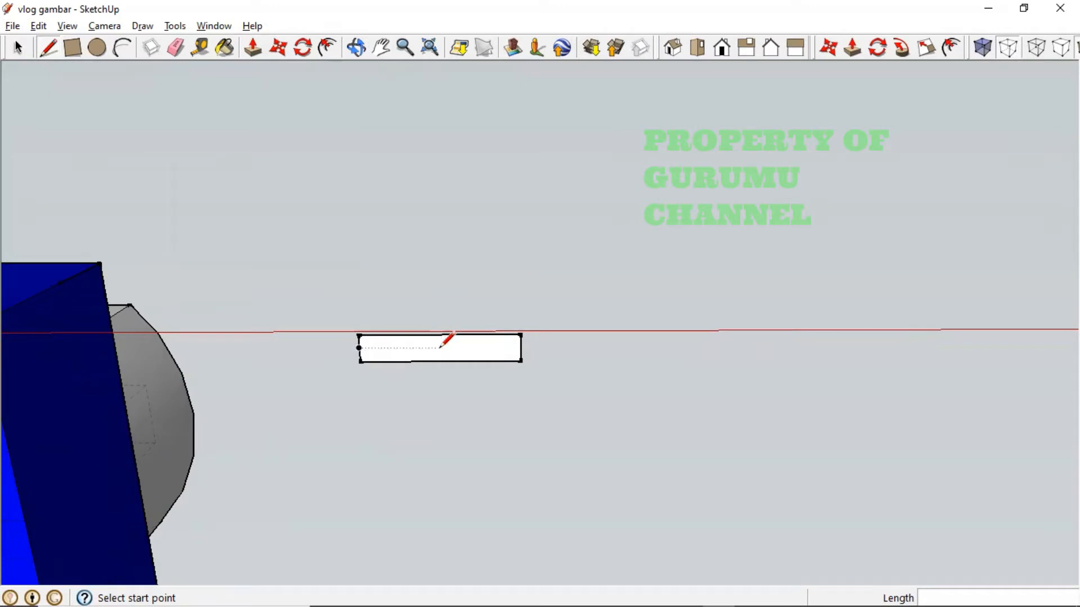
{"action": "left_click", "coordinate": [439, 348]}
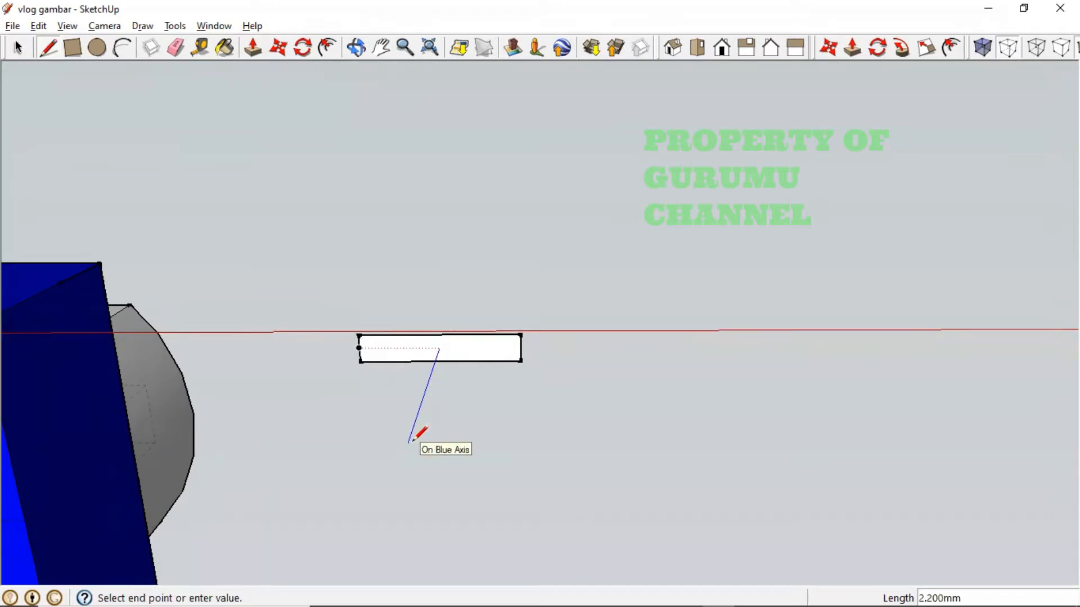
{"action": "key", "text": "alt+Tab"}
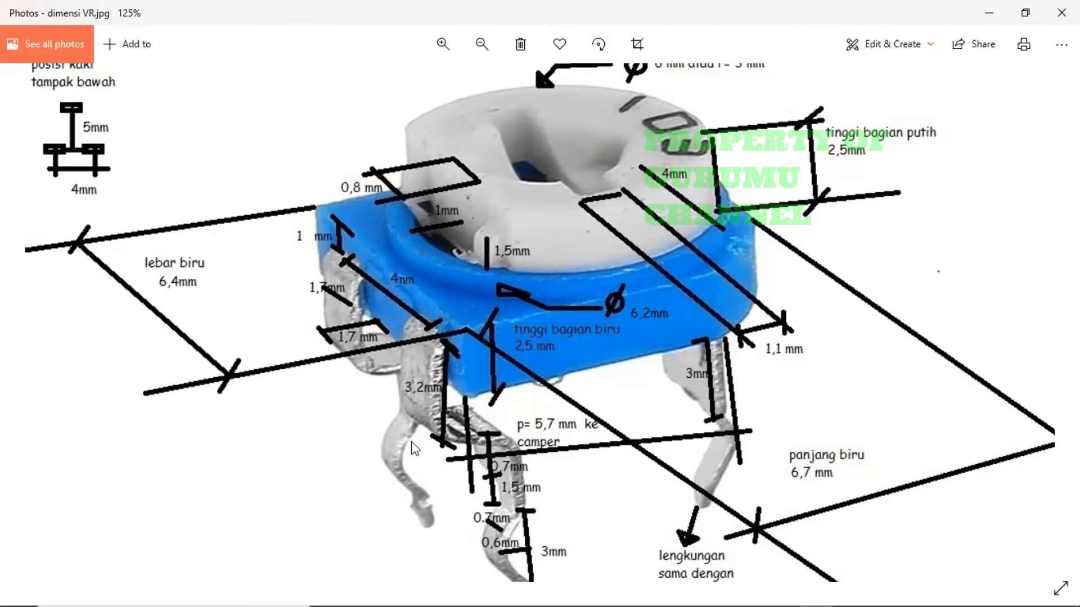
{"action": "key", "text": "alt+Tab"}
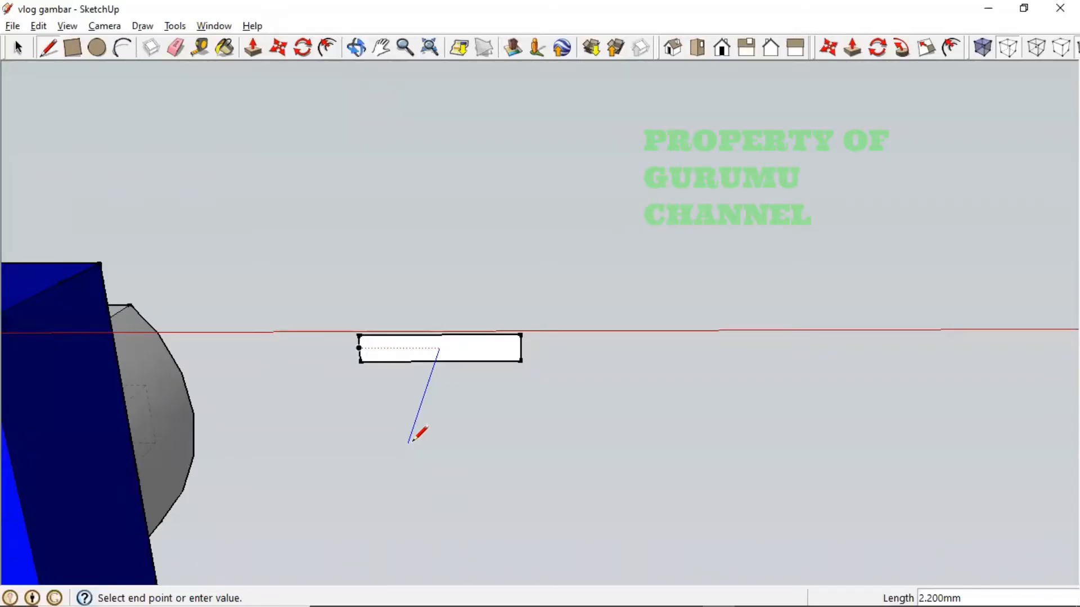
- Draw the 3.2 mm vertical leg edge downward and orbit to a low side view
{"action": "type", "text": "3.2"}
{"action": "key", "text": "Return"}
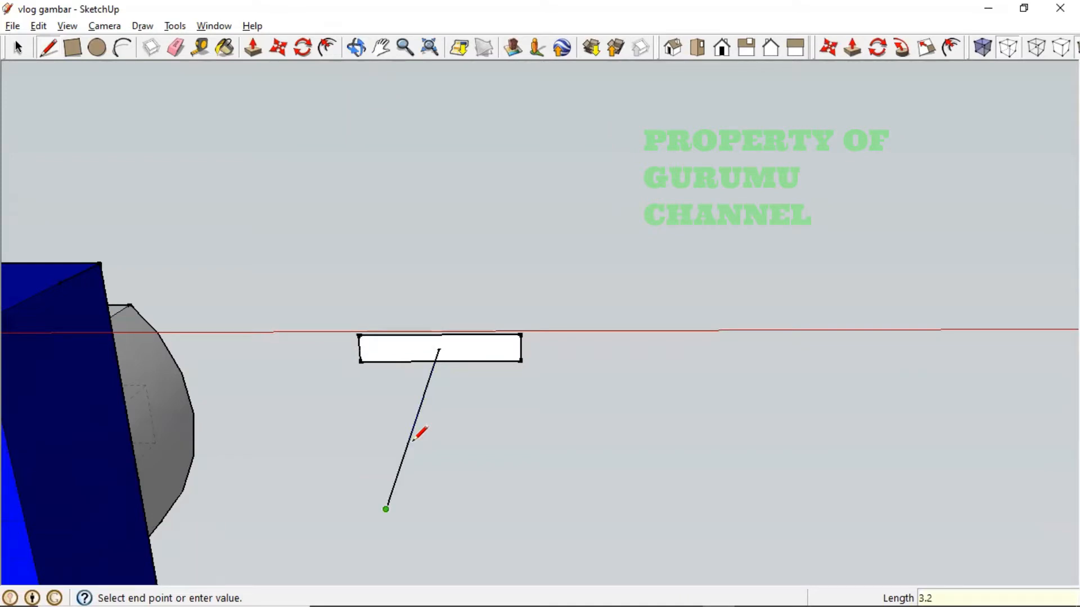
{"action": "mouse_move", "coordinate": [417, 436]}
{"action": "middle_mouse_down"}
{"action": "mouse_move", "coordinate": [405, 528]}
{"action": "mouse_move", "coordinate": [446, 513]}
{"action": "mouse_move", "coordinate": [248, 357]}
{"action": "mouse_move", "coordinate": [257, 479]}
{"action": "mouse_move", "coordinate": [289, 513]}
{"action": "middle_mouse_up"}
{"action": "scroll", "coordinate": [429, 509], "scroll_direction": "down", "scroll_amount": 3}
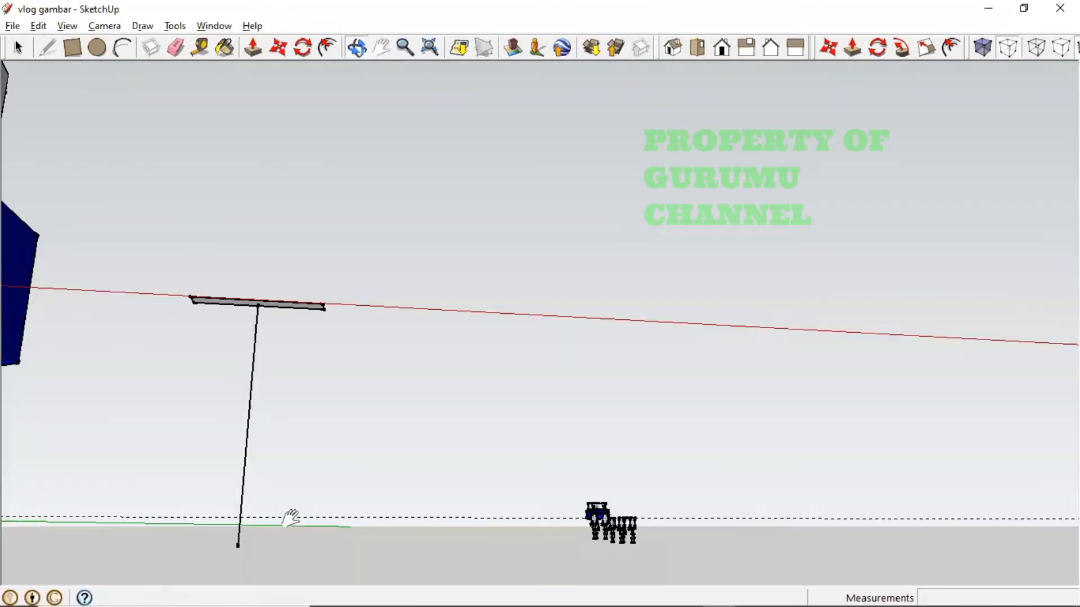
{"action": "middle_click_drag", "start_coordinate": [149, 478], "coordinate": [462, 297]}
{"action": "scroll", "coordinate": [507, 475], "scroll_direction": "up", "scroll_amount": 3}
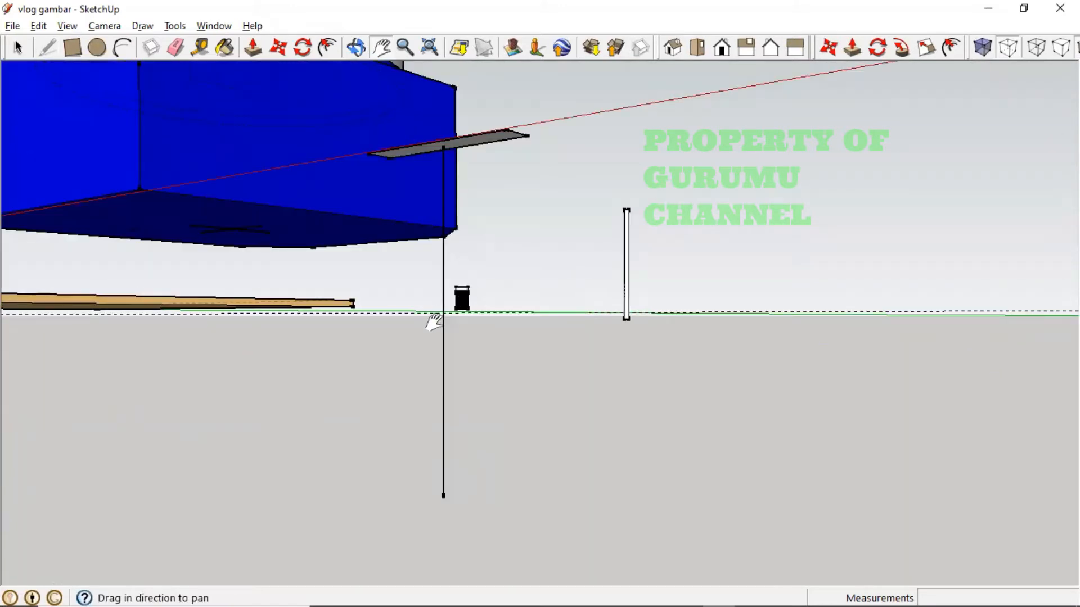
- Draw a 1.7 mm edge along the green axis from its bottom end, then recheck the photo
{"action": "left_click", "coordinate": [47, 48]}
{"action": "left_click", "coordinate": [443, 496]}
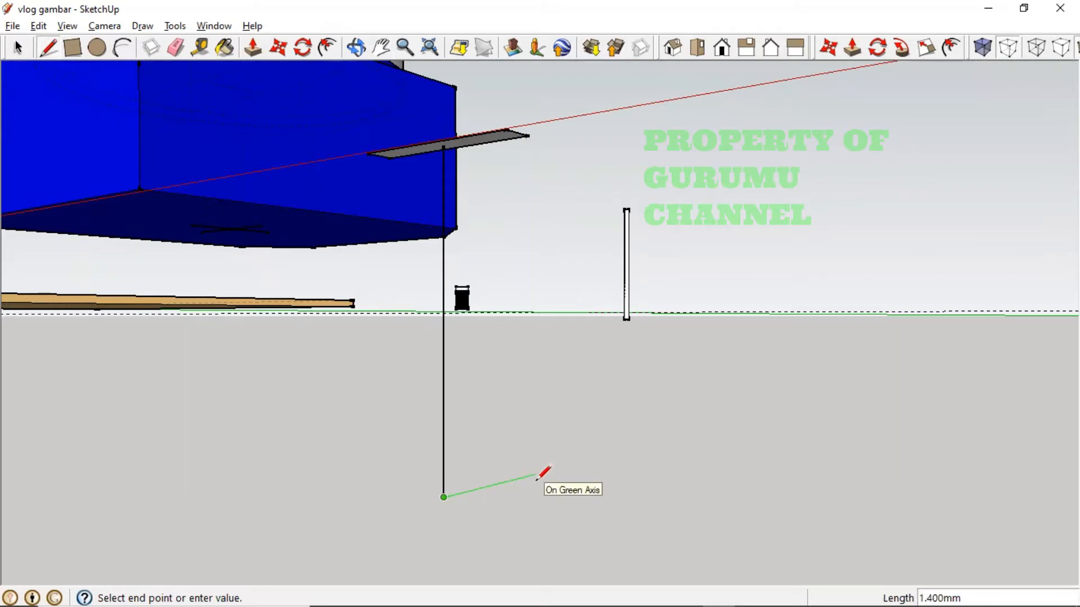
{"action": "type", "text": "1.7"}
{"action": "key", "text": "Return"}
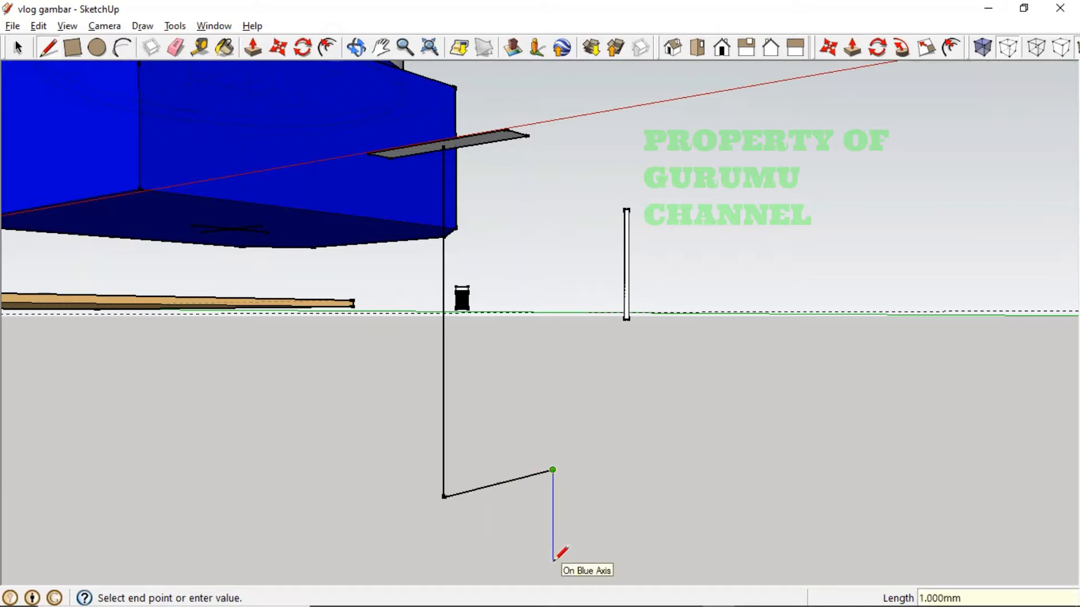
{"action": "key", "text": "alt+Tab"}
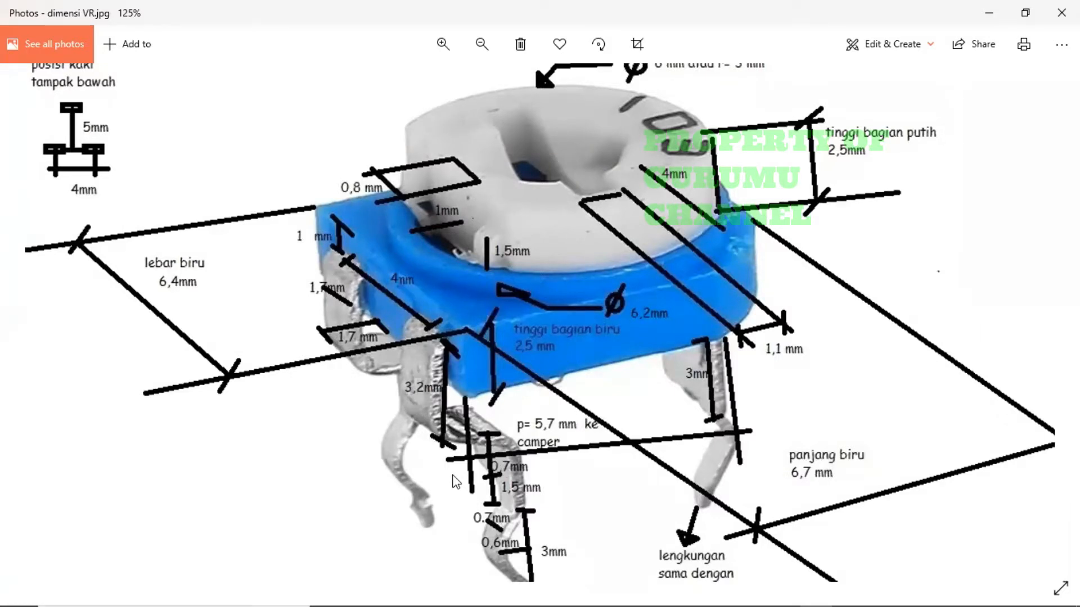
{"action": "key", "text": "alt+Tab"}
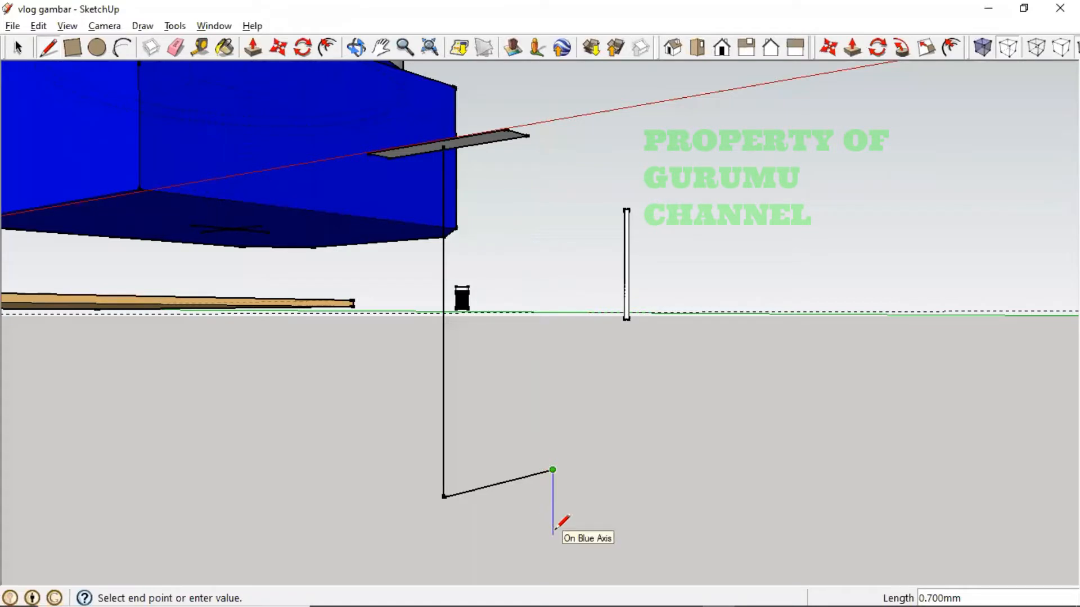
- Finish the leg path with a final 0.7 mm downward edge
{"action": "type", "text": "0.7"}
{"action": "key", "text": "Return"}
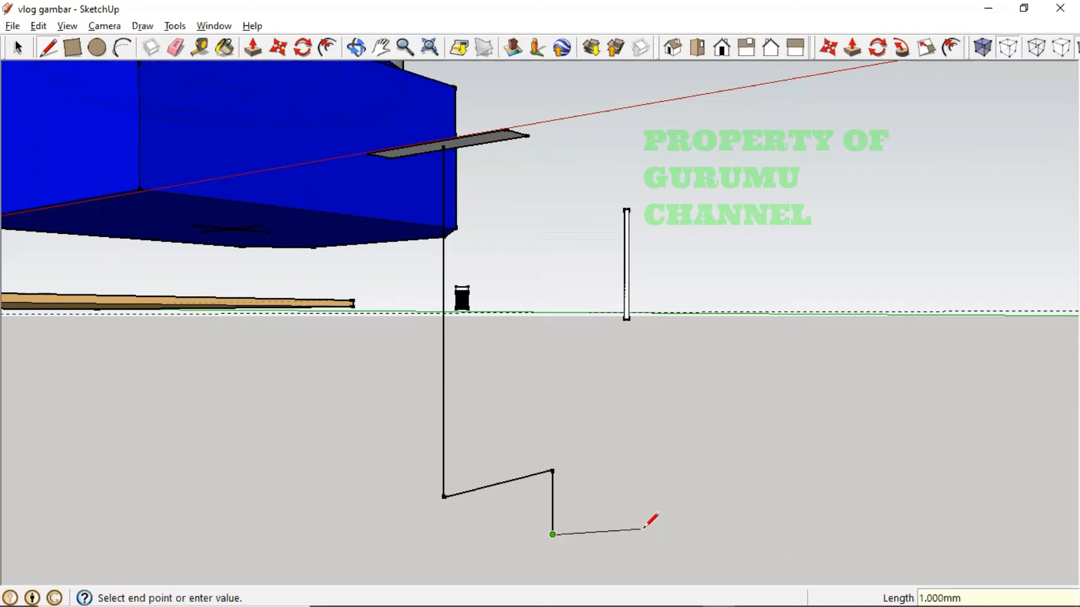
{"action": "key", "text": "Escape"}
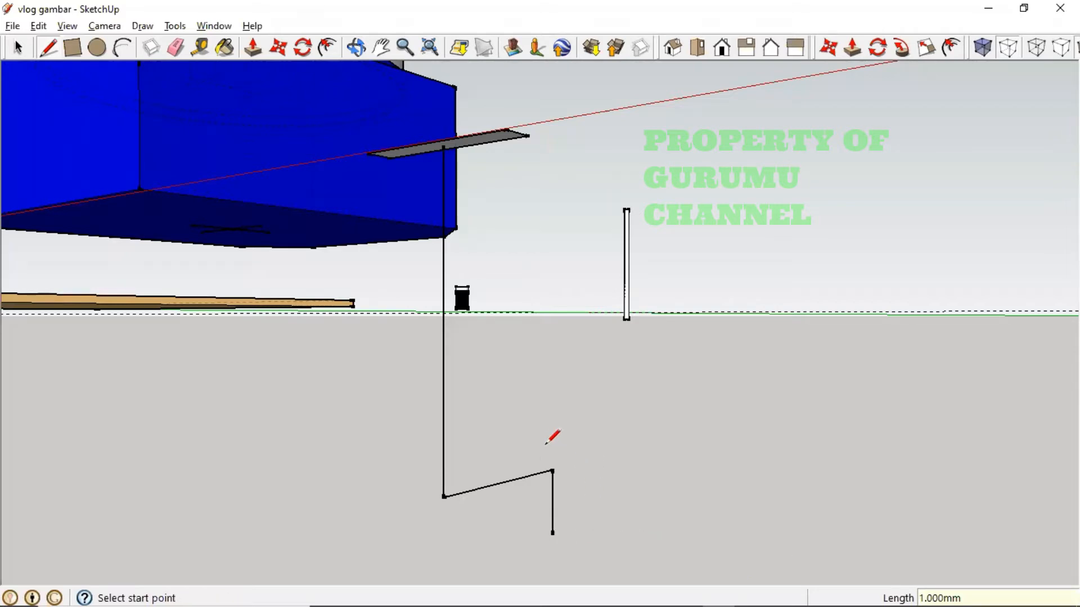
{"action": "key", "text": "o"}
{"action": "left_click_drag", "start_coordinate": [547, 466], "coordinate": [547, 446]}
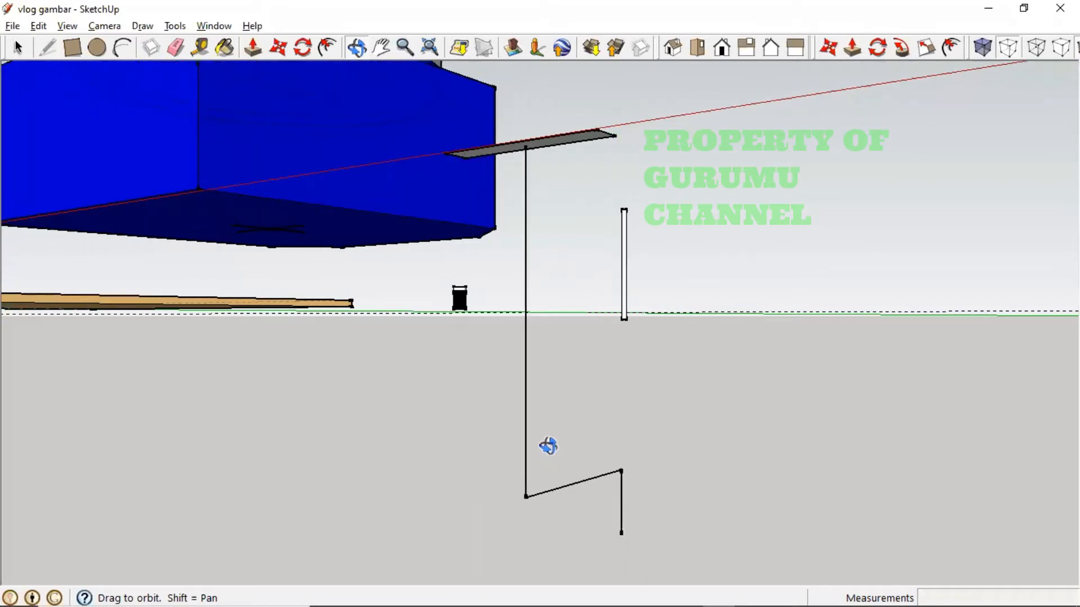
- Select the long vertical edge of the leg path
{"action": "key", "text": "l"}
{"action": "left_click", "coordinate": [20, 47]}
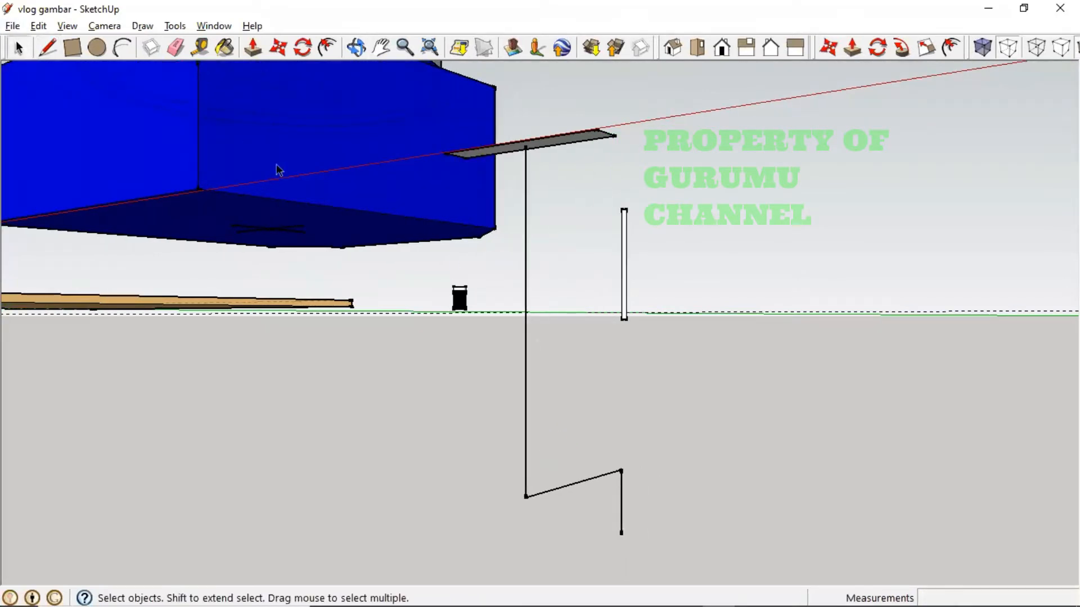
{"action": "left_click", "coordinate": [523, 268]}
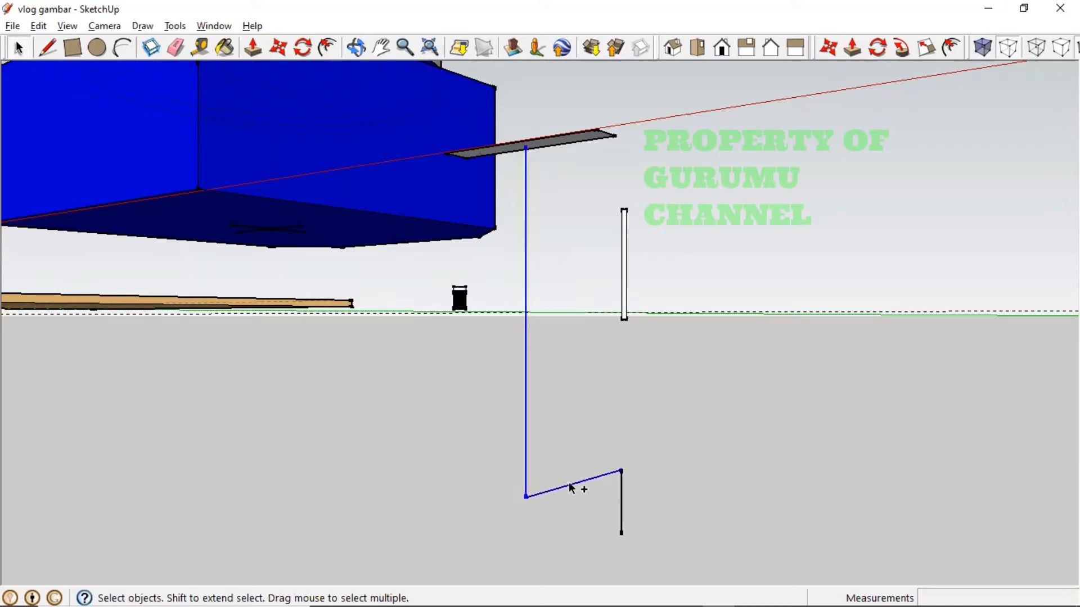
- Add the short lower edge to the path and sweep the grey leg profile along it with Follow Me
{"action": "left_click", "coordinate": [621, 496], "text": "shift"}
{"action": "left_click", "coordinate": [901, 49]}
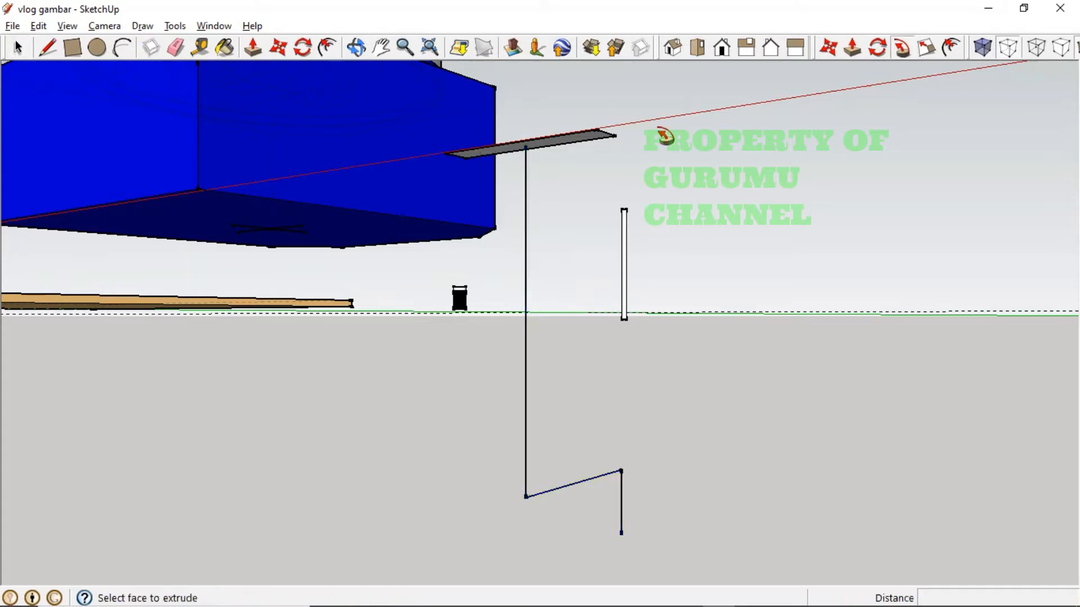
{"action": "scroll", "coordinate": [589, 168], "scroll_direction": "up", "scroll_amount": 1}
{"action": "scroll", "coordinate": [556, 166], "scroll_direction": "down", "scroll_amount": 2}
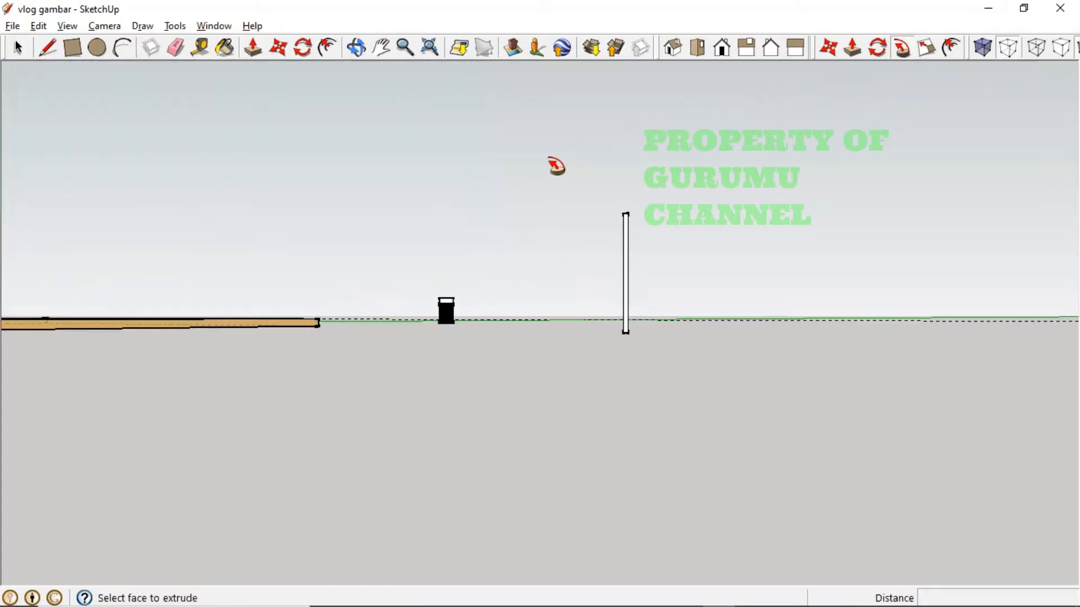
{"action": "left_click", "coordinate": [378, 109]}
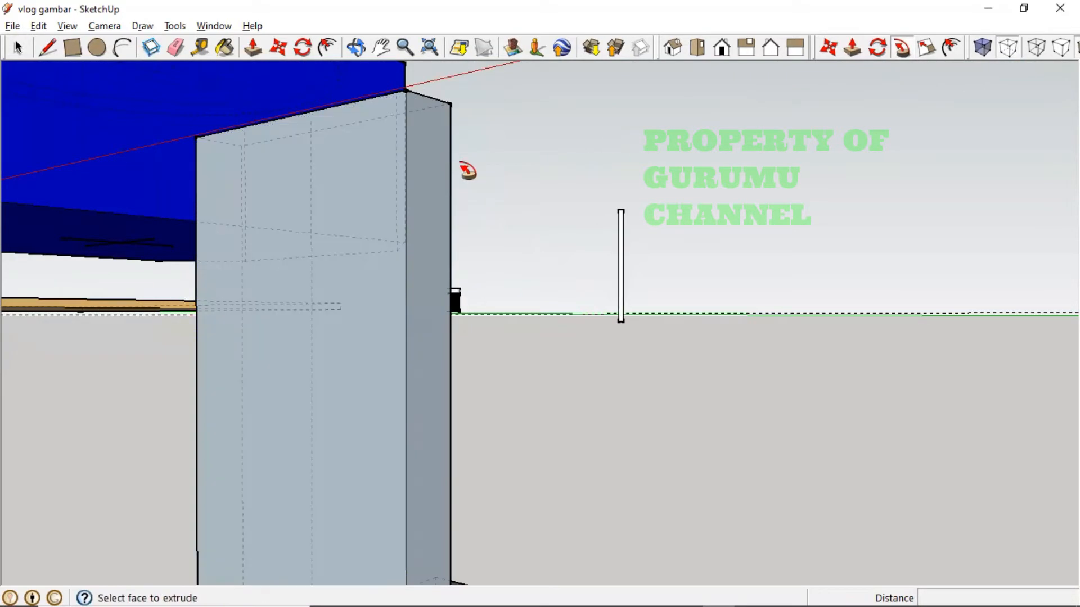
- Orbit and zoom around the new bent leg to inspect its hooked tip
{"action": "mouse_move", "coordinate": [490, 204]}
{"action": "middle_mouse_down"}
{"action": "mouse_move", "coordinate": [494, 222]}
{"action": "mouse_move", "coordinate": [488, 200]}
{"action": "middle_mouse_up"}
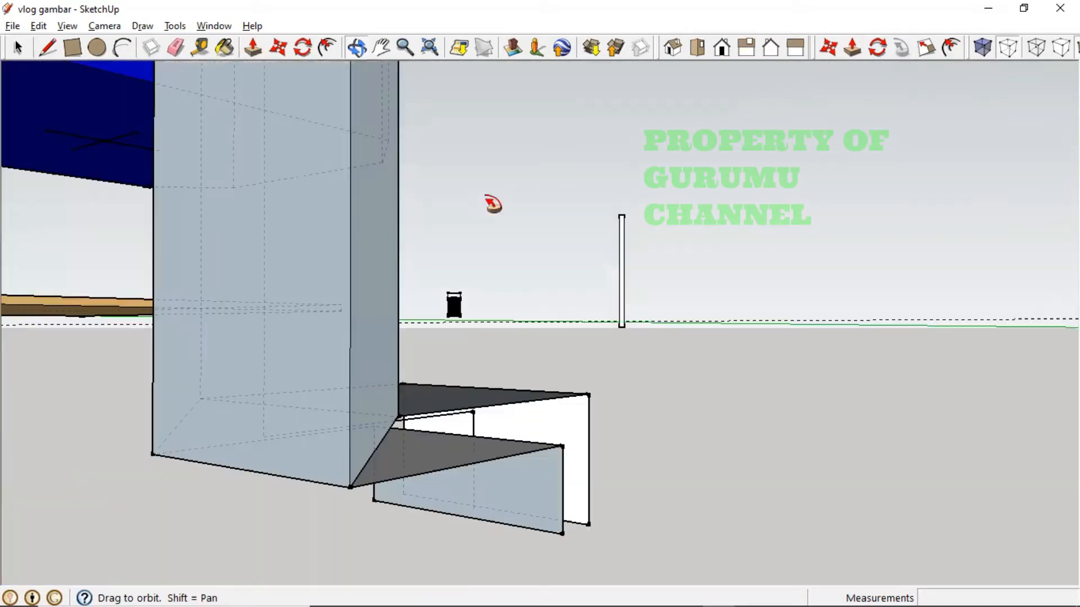
{"action": "scroll", "coordinate": [410, 241], "scroll_direction": "down", "scroll_amount": 3}
{"action": "middle_click_drag", "start_coordinate": [344, 231], "coordinate": [345, 313]}
{"action": "scroll", "coordinate": [328, 304], "scroll_direction": "down", "scroll_amount": 1}
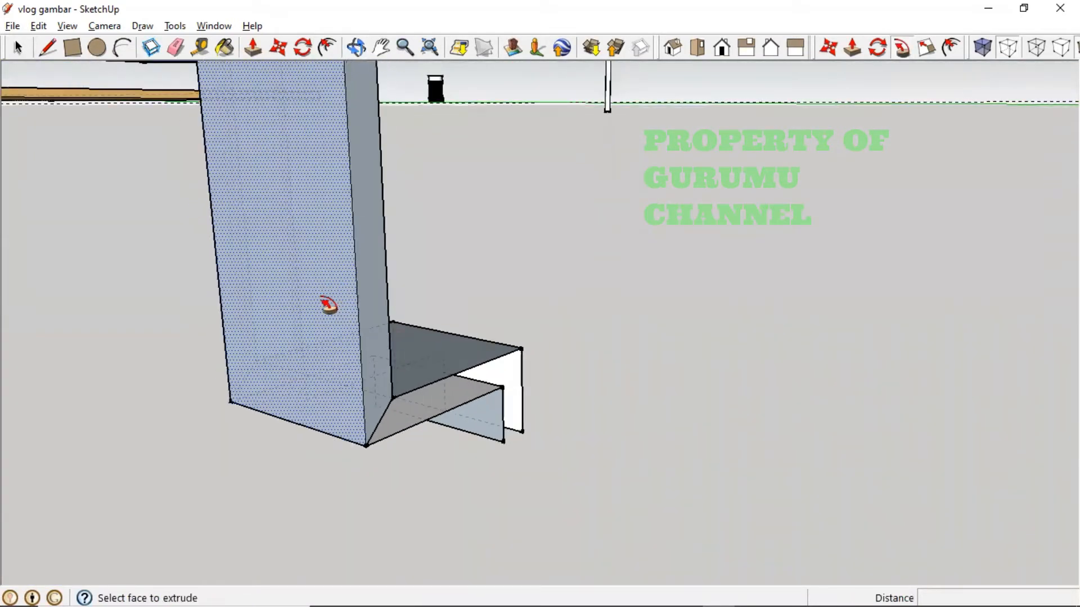
{"action": "scroll", "coordinate": [329, 304], "scroll_direction": "down", "scroll_amount": 5}
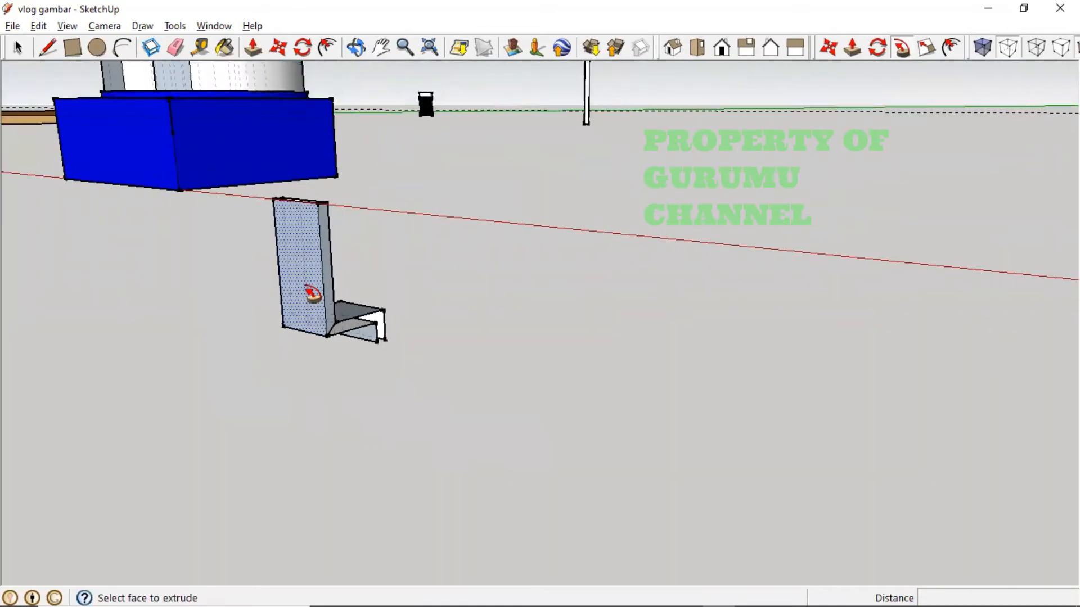
{"action": "mouse_move", "coordinate": [279, 248]}
{"action": "middle_mouse_down"}
{"action": "mouse_move", "coordinate": [287, 299]}
{"action": "mouse_move", "coordinate": [284, 251]}
{"action": "middle_mouse_up"}
{"action": "key", "text": "p"}
{"action": "scroll", "coordinate": [350, 277], "scroll_direction": "up", "scroll_amount": 1}
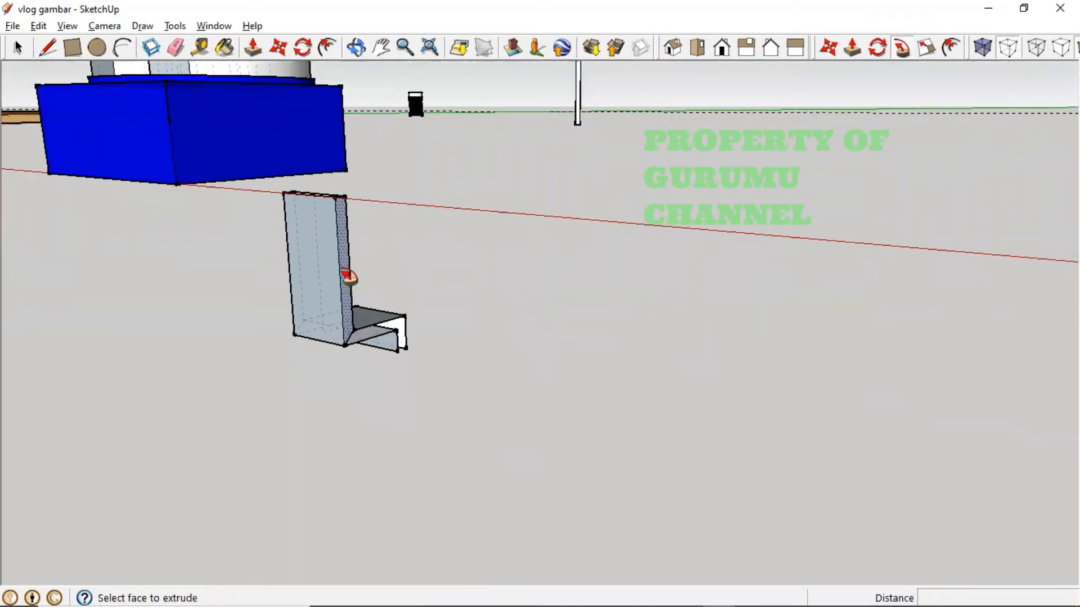
{"action": "scroll", "coordinate": [349, 277], "scroll_direction": "up", "scroll_amount": 3}
{"action": "mouse_move", "coordinate": [482, 337]}
{"action": "middle_mouse_down"}
{"action": "mouse_move", "coordinate": [495, 360]}
{"action": "mouse_move", "coordinate": [460, 340]}
{"action": "mouse_move", "coordinate": [487, 353]}
{"action": "middle_mouse_up"}
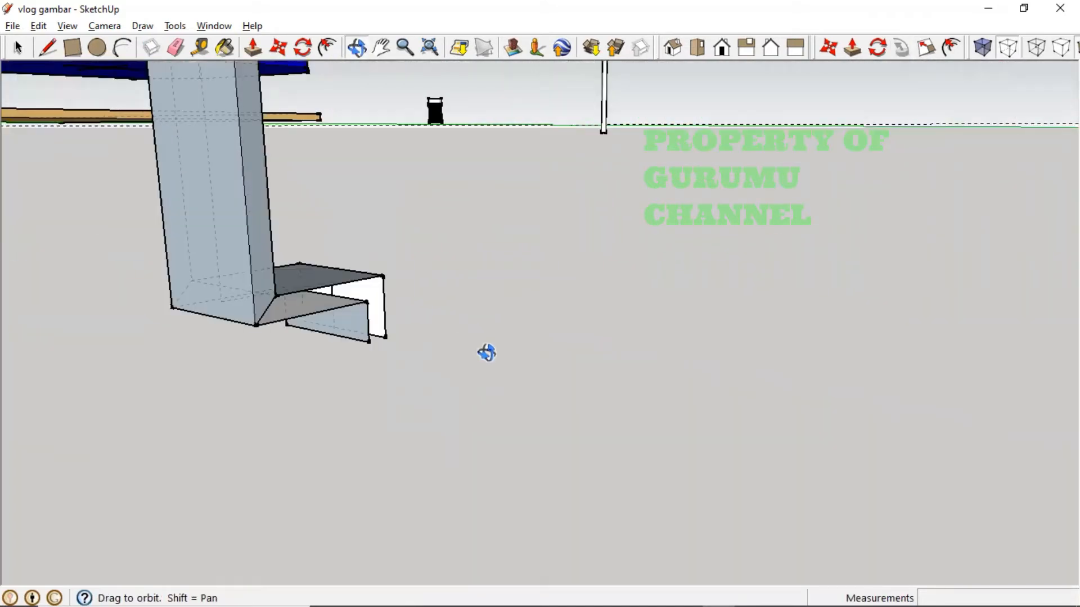
{"action": "scroll", "coordinate": [319, 330], "scroll_direction": "up", "scroll_amount": 3}
{"action": "middle_click_drag", "start_coordinate": [337, 319], "coordinate": [687, 522]}
- Cap the open right end and top of the bent leg with rectangles
{"action": "left_click", "coordinate": [73, 48]}
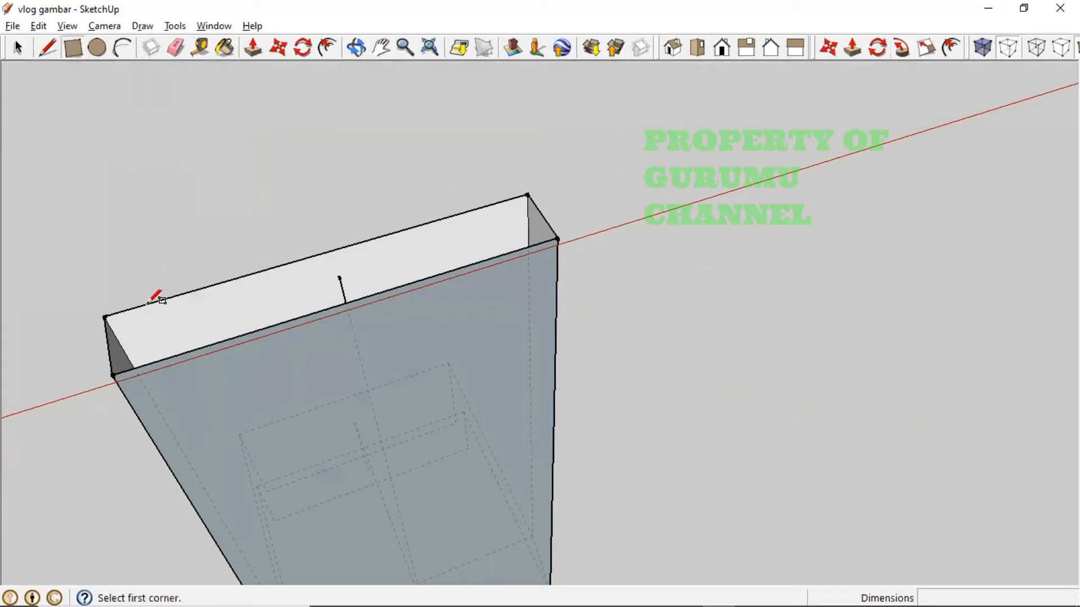
{"action": "left_click", "coordinate": [107, 316]}
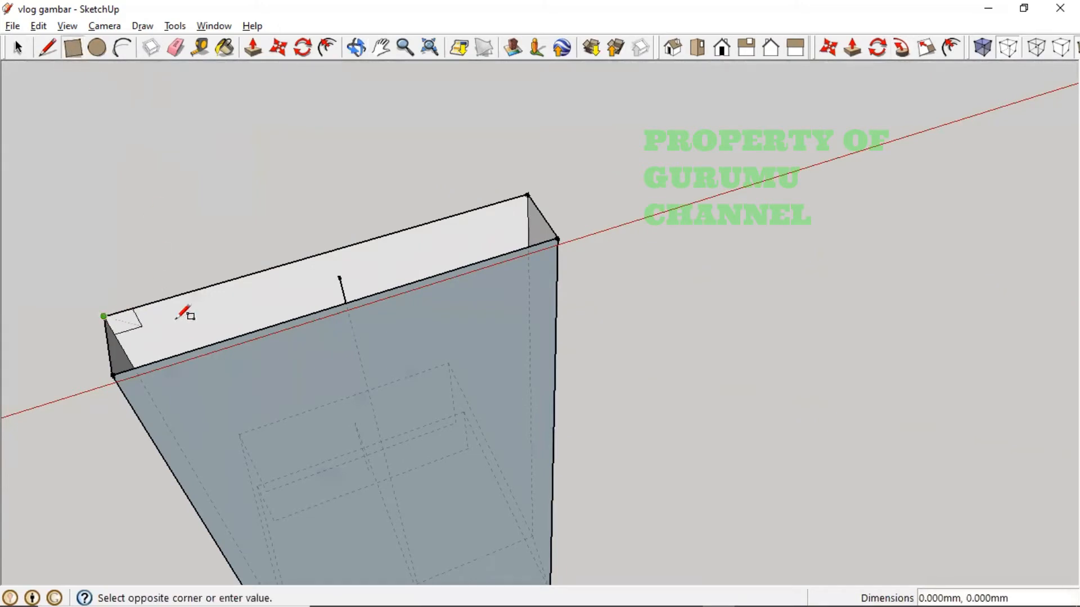
{"action": "left_click", "coordinate": [556, 239]}
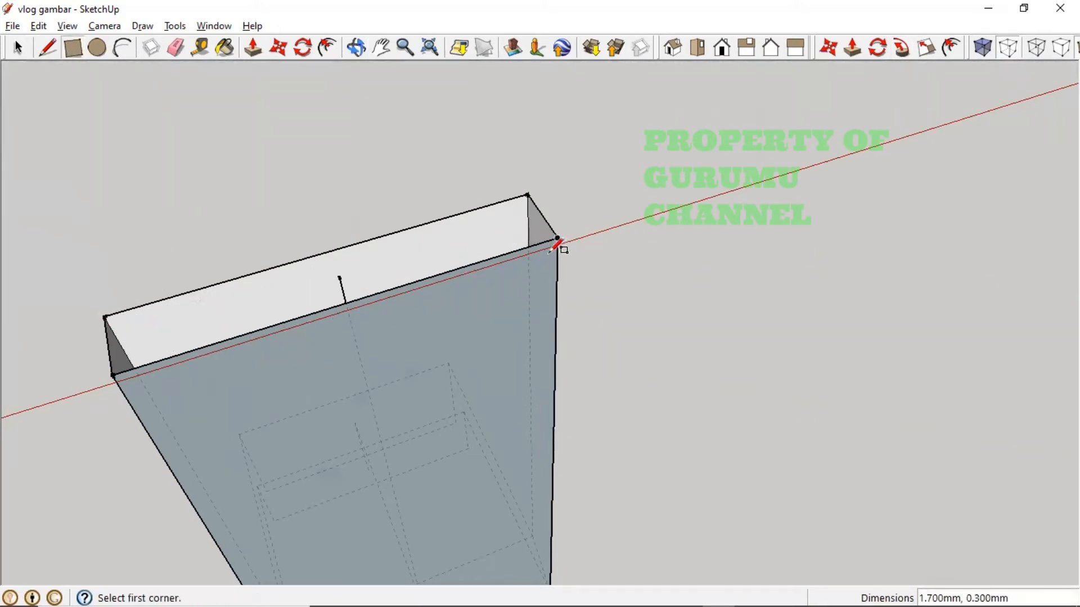
{"action": "left_click", "coordinate": [105, 316]}
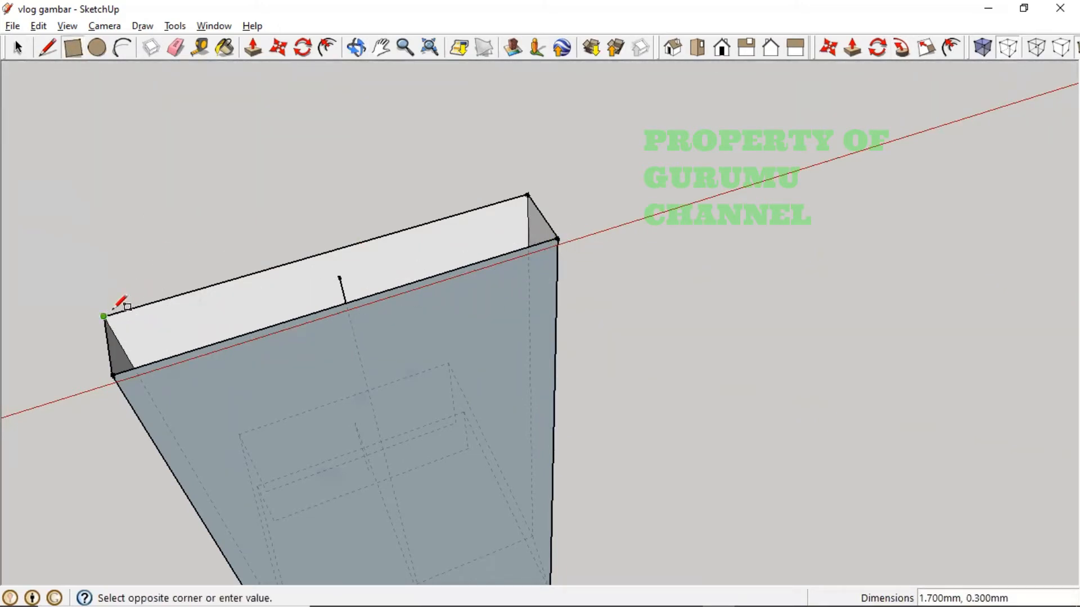
{"action": "left_click", "coordinate": [557, 238]}
{"action": "left_click", "coordinate": [528, 194]}
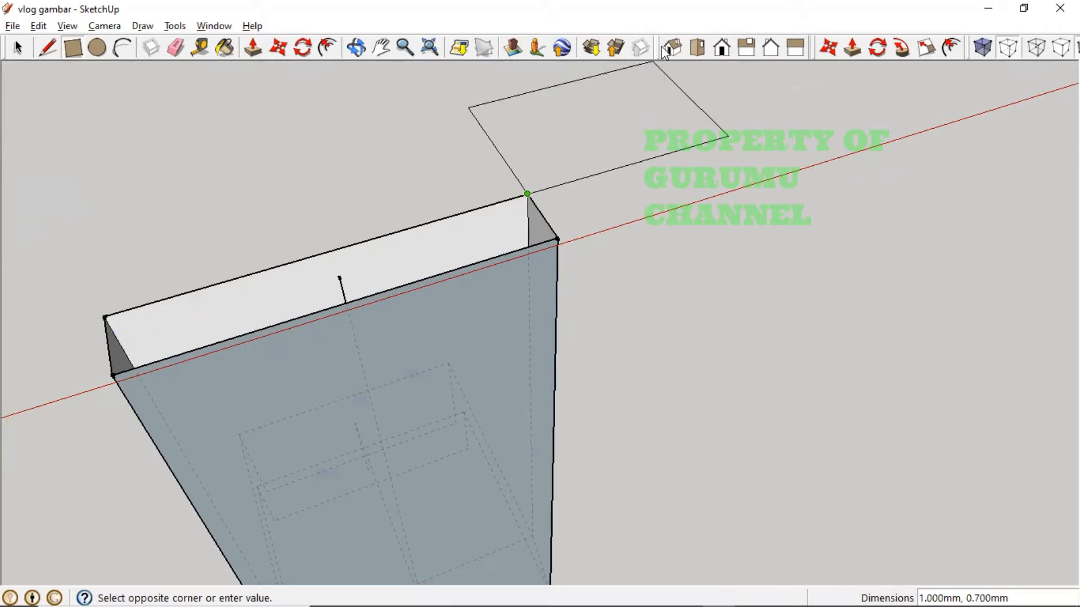
- In Top view, fill the base's front face and draw a larger rectangle around the base
{"action": "left_click", "coordinate": [698, 48]}
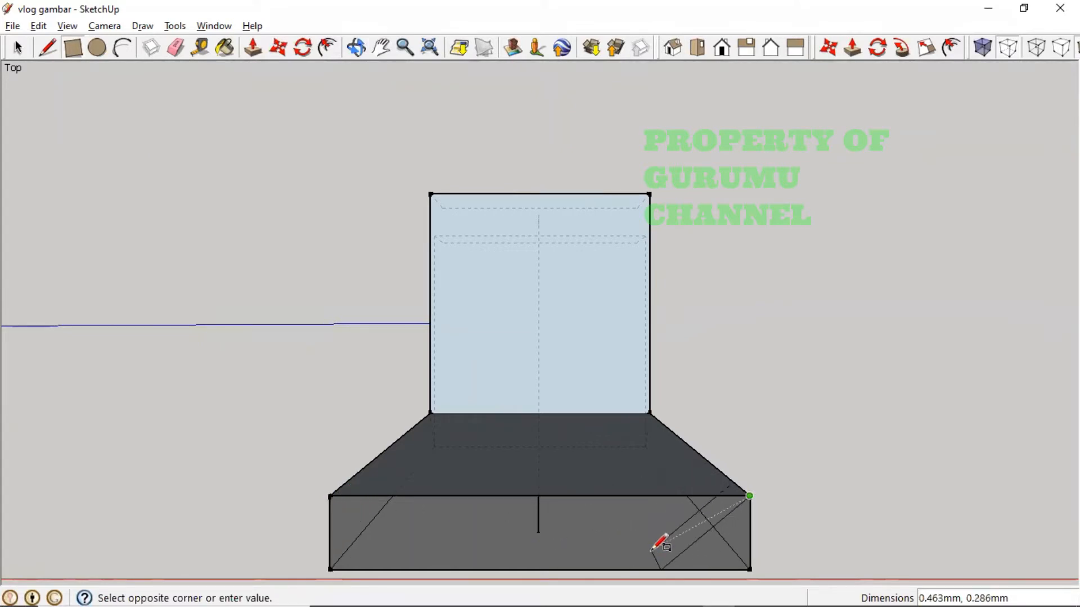
{"action": "key", "text": "Escape"}
{"action": "left_click", "coordinate": [331, 495]}
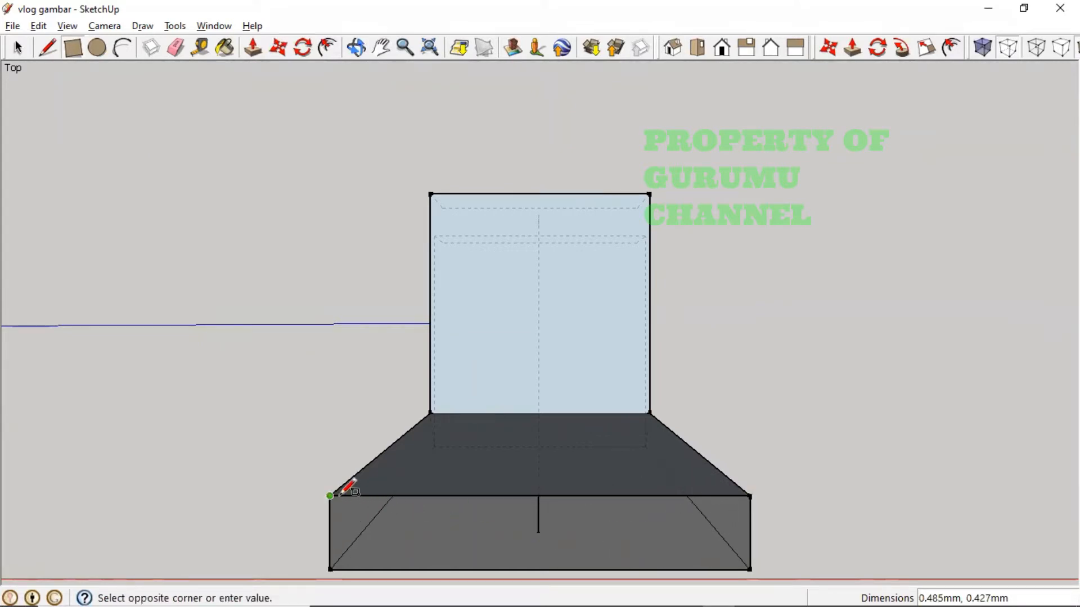
{"action": "left_click", "coordinate": [749, 569]}
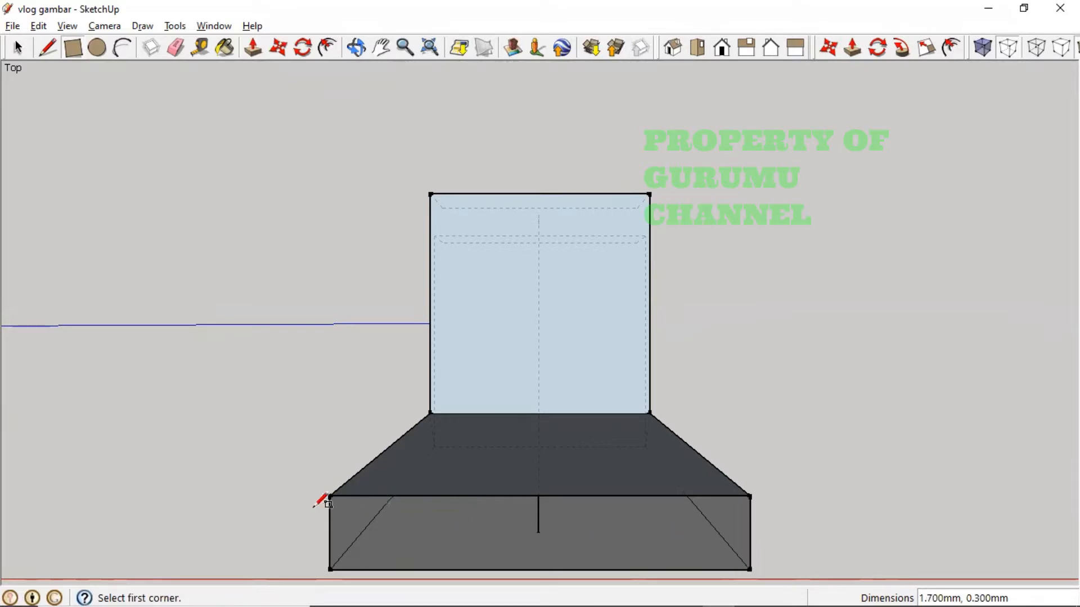
{"action": "left_click", "coordinate": [330, 497]}
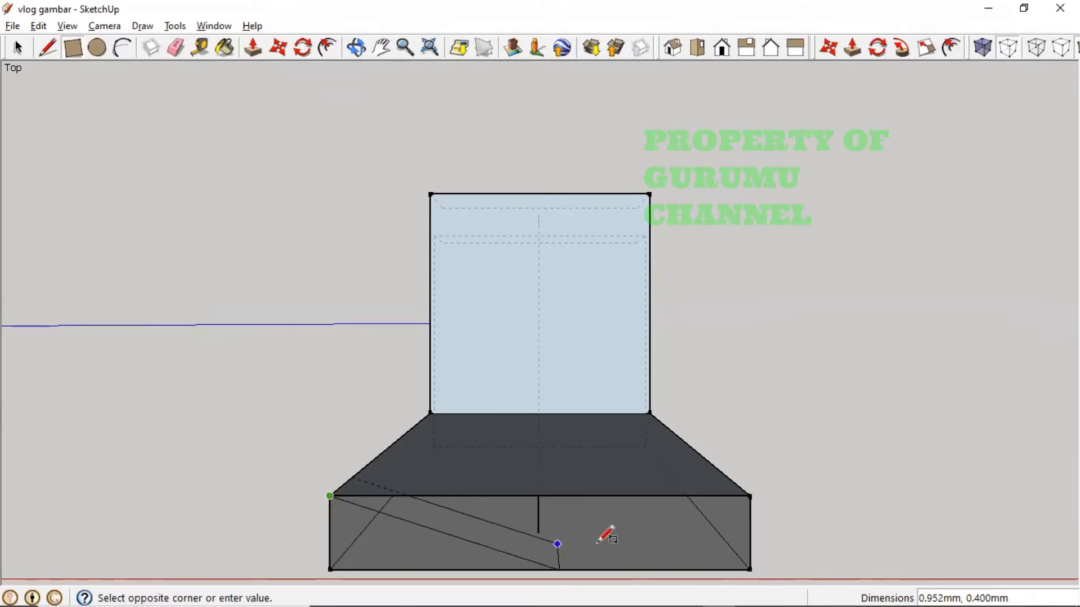
{"action": "left_click", "coordinate": [751, 567]}
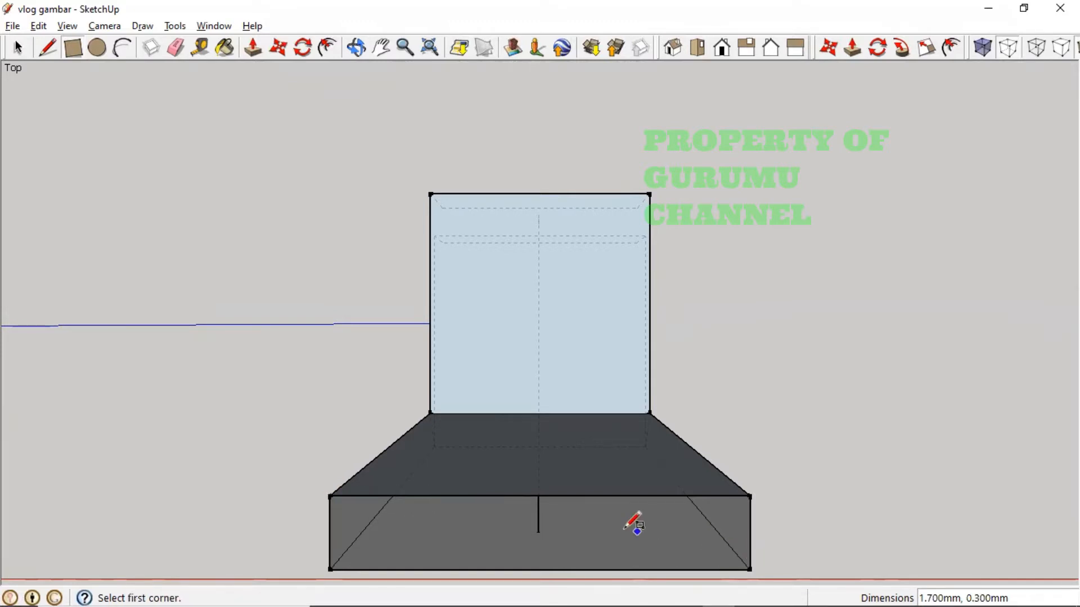
{"action": "middle_click_drag", "start_coordinate": [634, 521], "coordinate": [631, 475]}
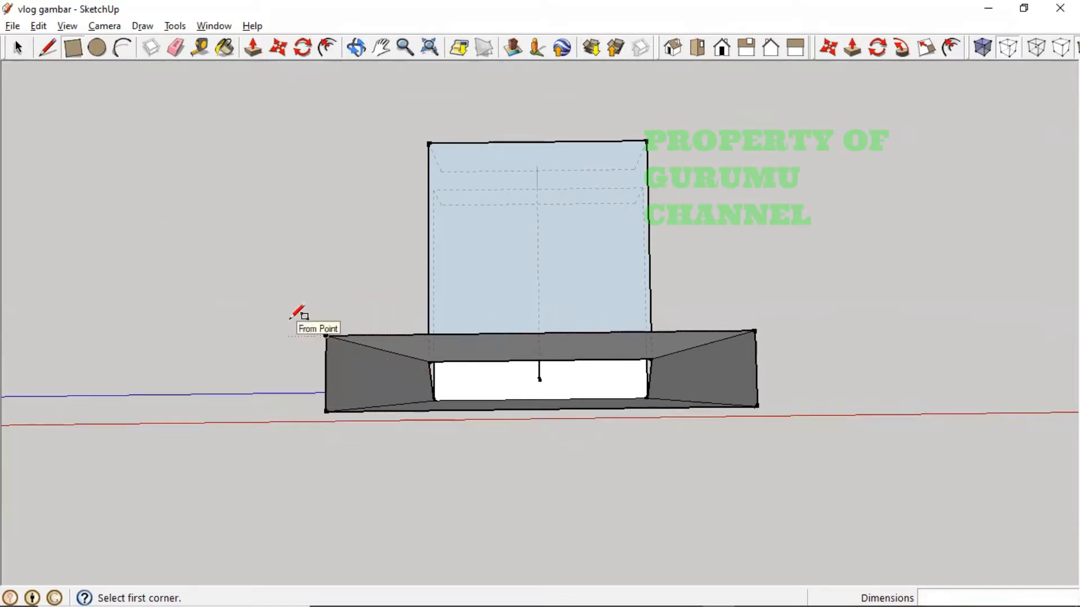
{"action": "left_click", "coordinate": [288, 336]}
{"action": "left_click", "coordinate": [849, 432]}
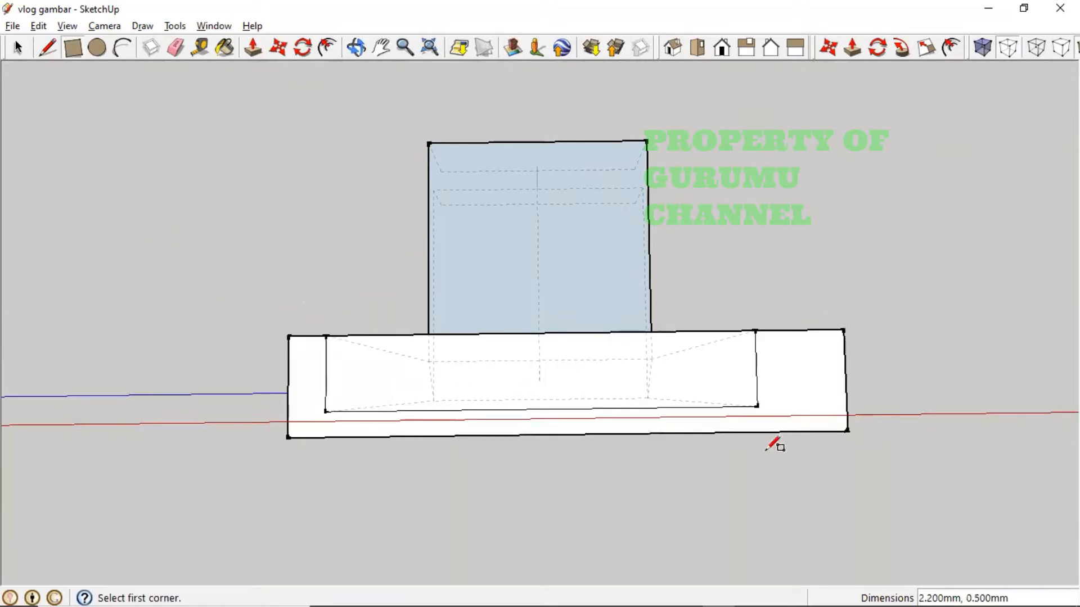
- Delete the outer ring face and the stray outline edges around the base
{"action": "left_click", "coordinate": [26, 53]}
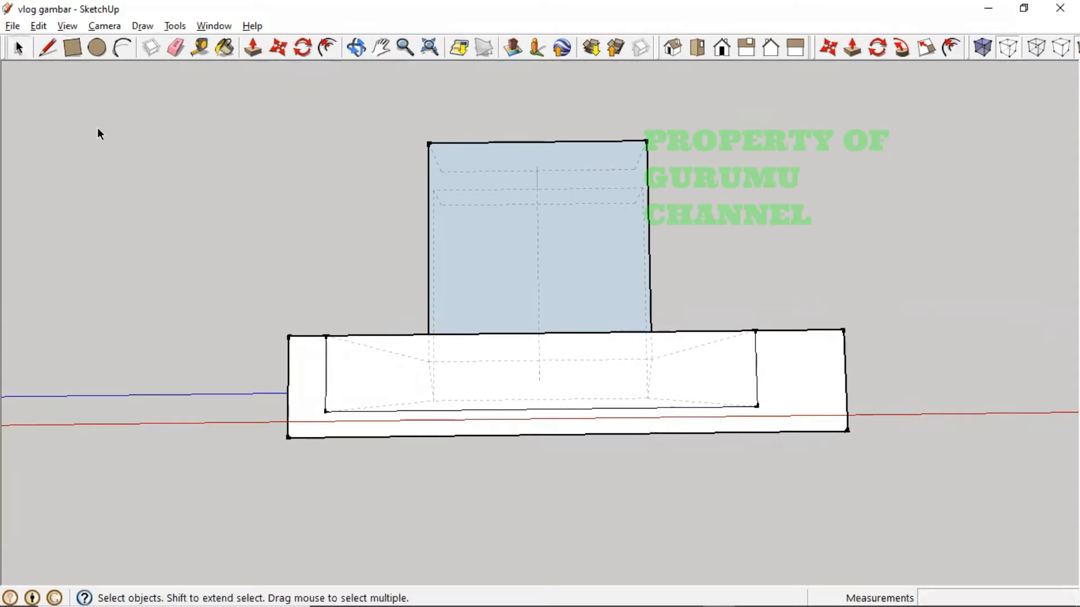
{"action": "left_click", "coordinate": [298, 383]}
{"action": "key", "text": "Delete"}
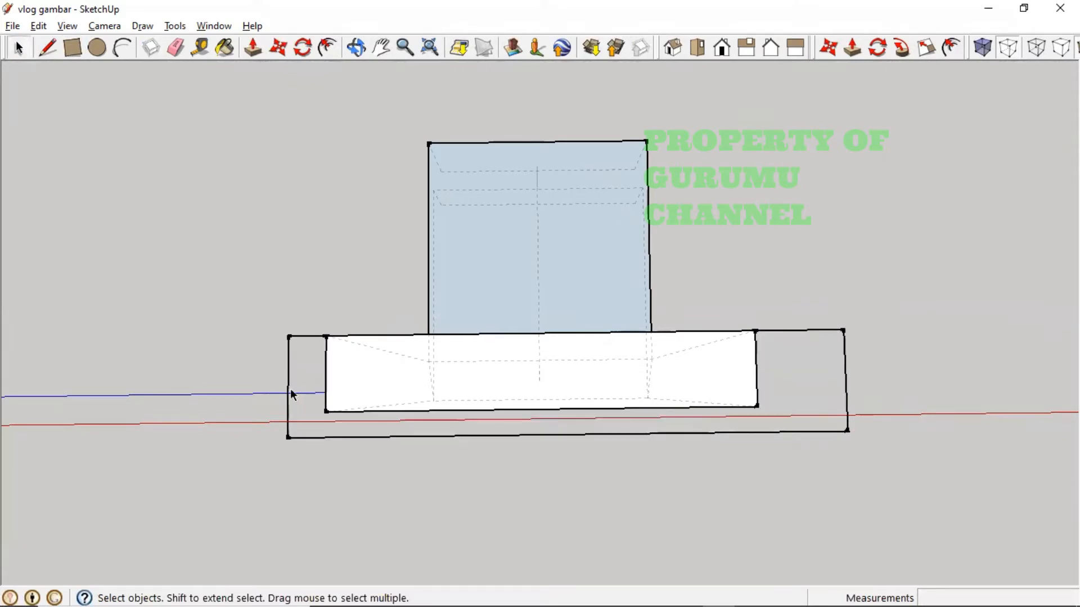
{"action": "left_click", "coordinate": [300, 335]}
{"action": "key", "text": "Delete"}
{"action": "left_click", "coordinate": [316, 436]}
{"action": "key", "text": "Delete"}
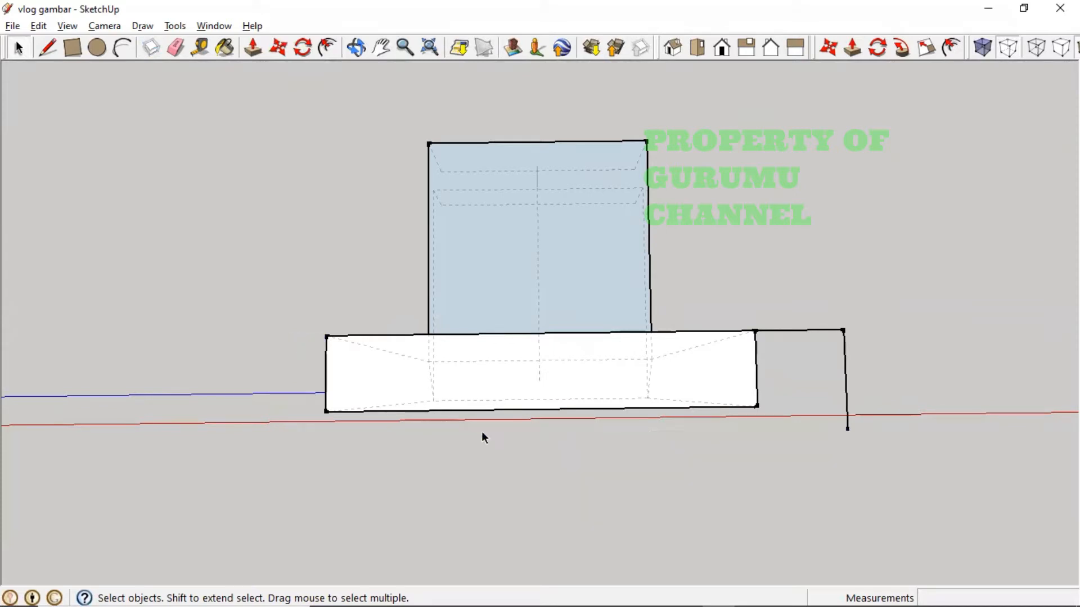
{"action": "key", "text": "Delete"}
{"action": "left_click", "coordinate": [811, 330]}
{"action": "key", "text": "Delete"}
{"action": "middle_click_drag", "start_coordinate": [834, 439], "coordinate": [543, 246]}
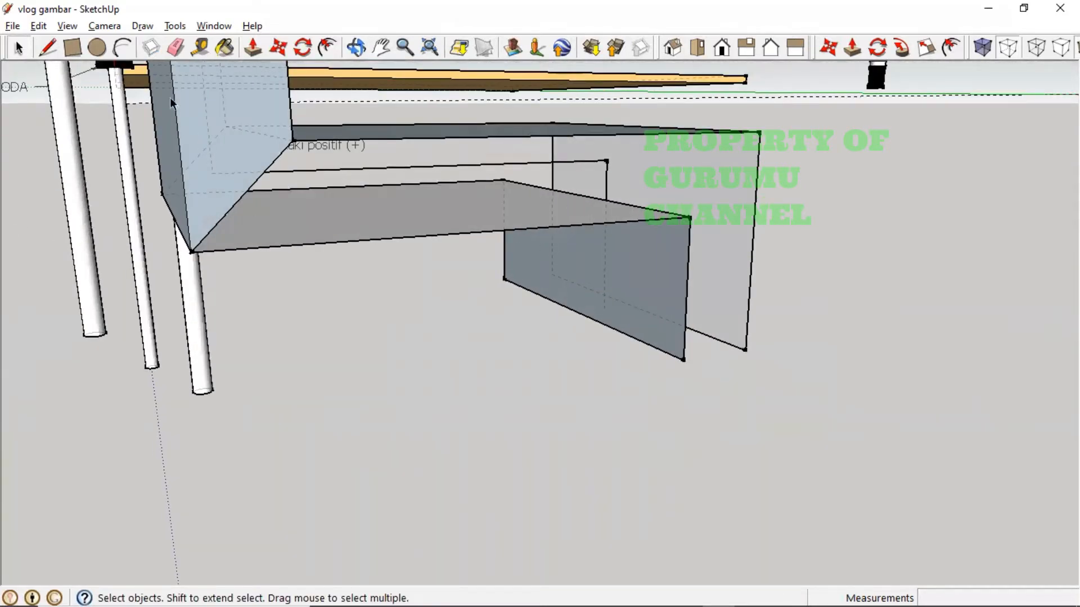
- Draw rectangles filling the bent leg's top face, tip end face and small gap face near the bend
{"action": "left_click", "coordinate": [72, 48]}
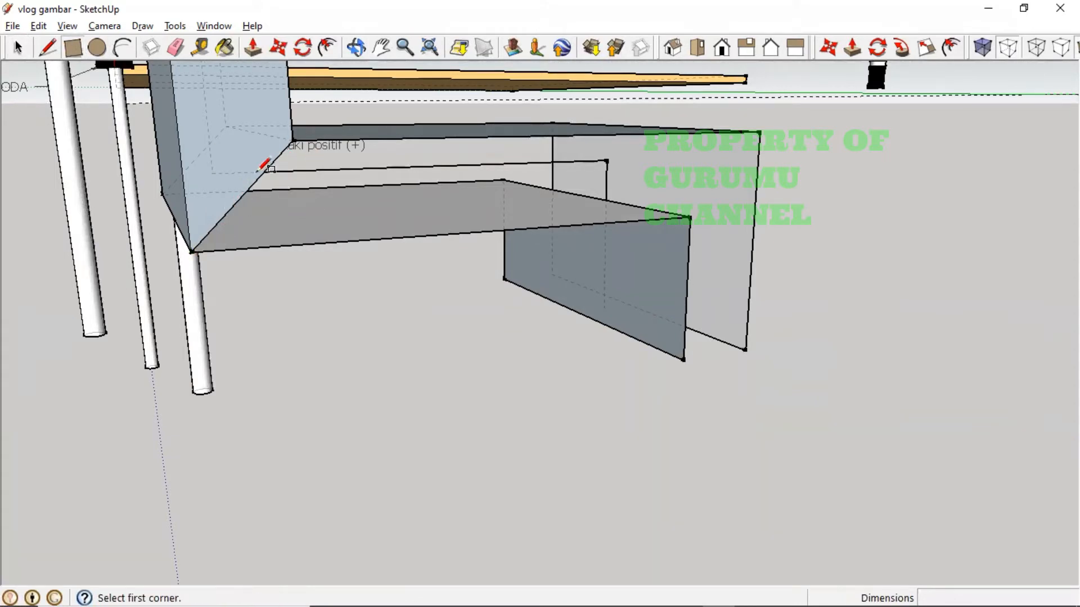
{"action": "left_click", "coordinate": [191, 251]}
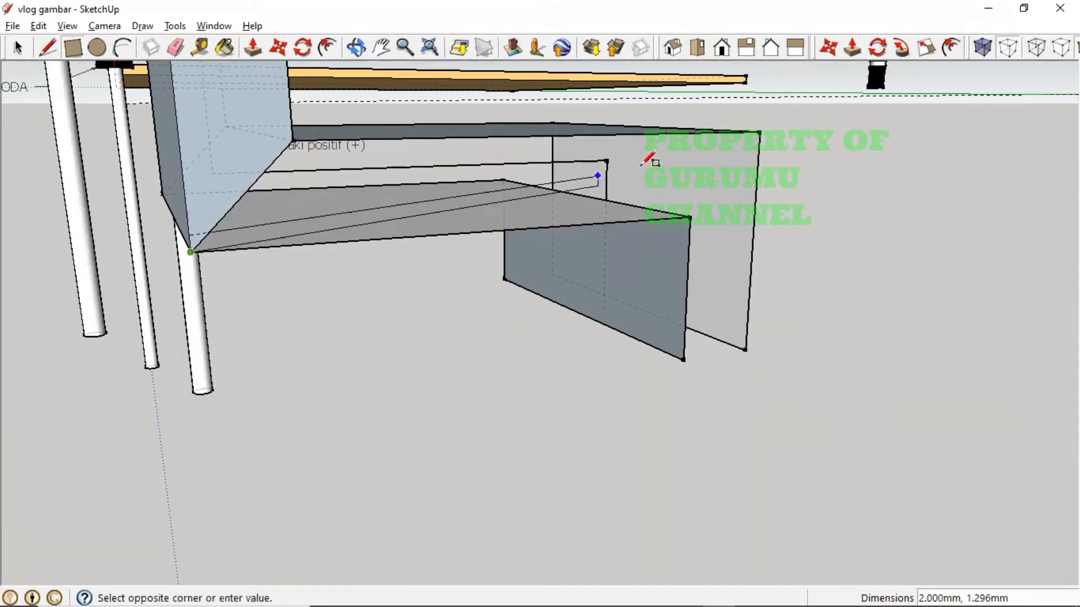
{"action": "left_click", "coordinate": [770, 136]}
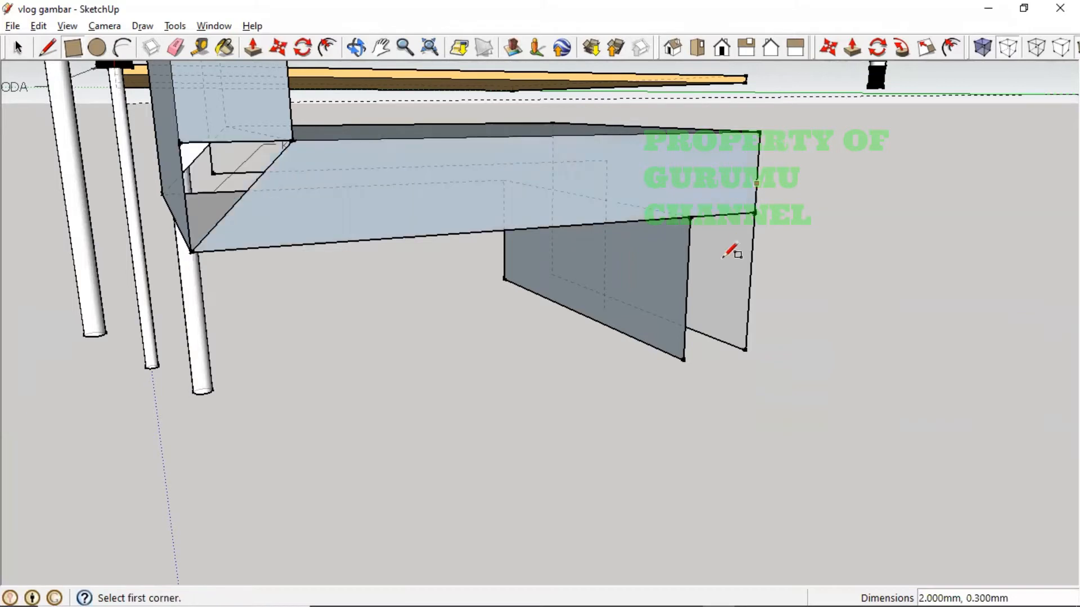
{"action": "left_click", "coordinate": [691, 216]}
{"action": "left_click", "coordinate": [746, 349]}
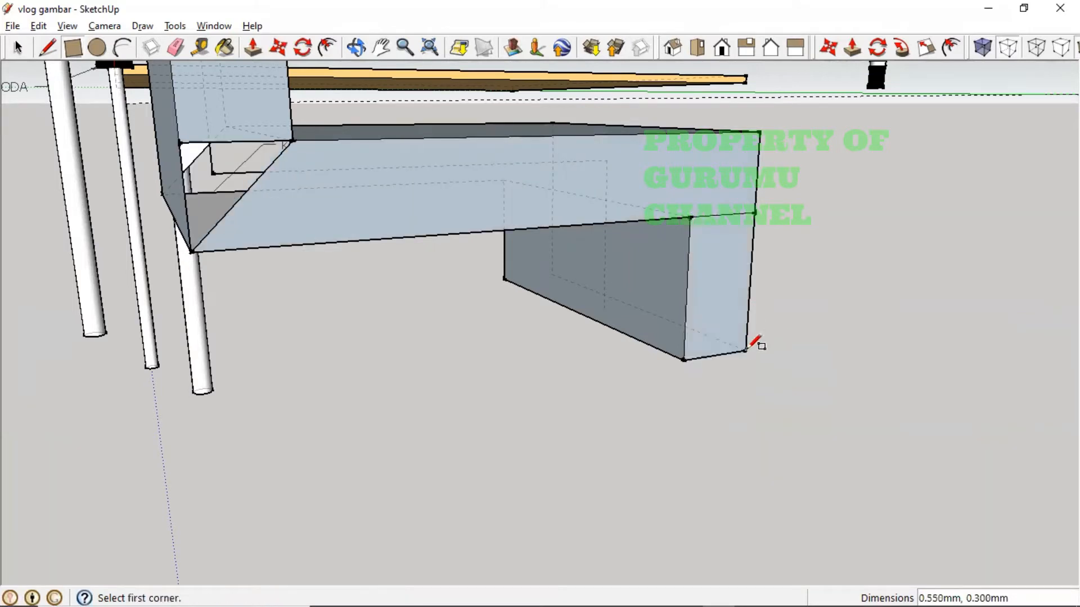
{"action": "left_click", "coordinate": [191, 251]}
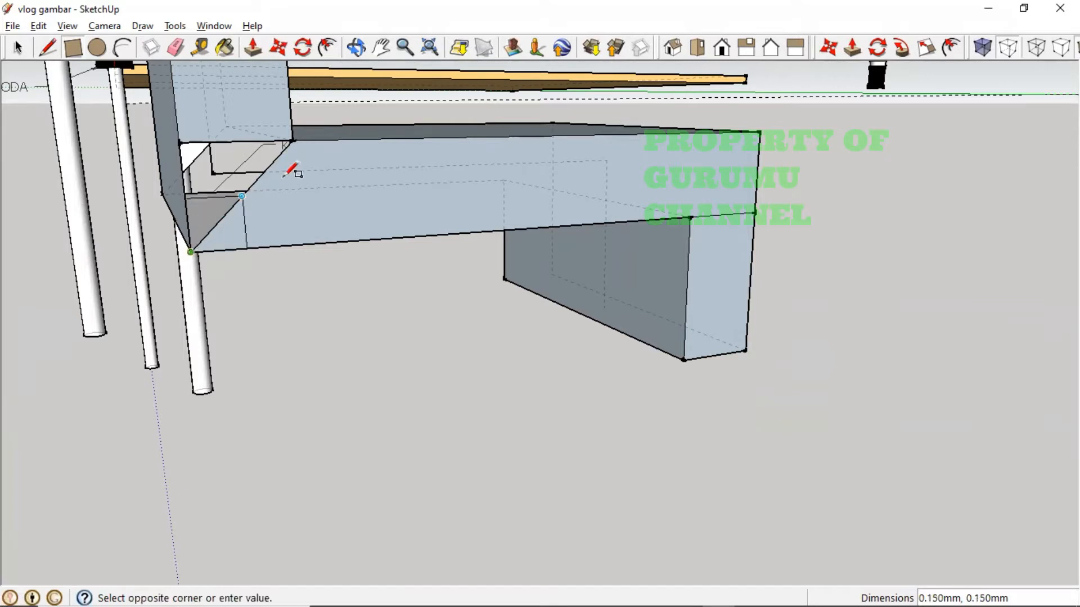
{"action": "left_click", "coordinate": [328, 140]}
{"action": "middle_click_drag", "start_coordinate": [251, 294], "coordinate": [328, 290]}
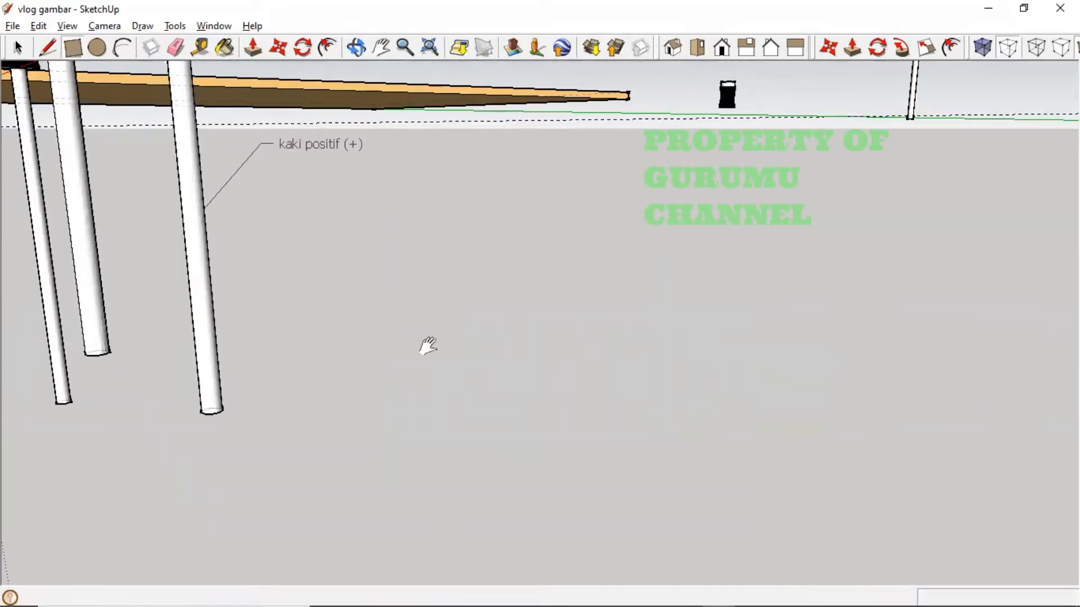
{"action": "key", "text": "h"}
{"action": "left_click_drag", "start_coordinate": [679, 330], "coordinate": [245, 371]}
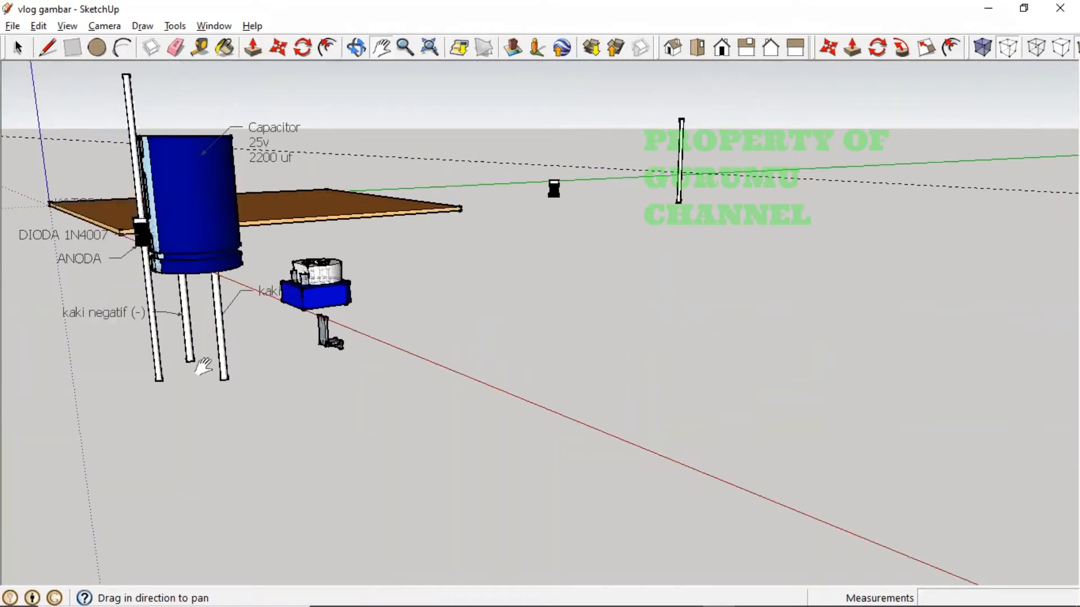
{"action": "middle_click_drag", "start_coordinate": [270, 378], "coordinate": [896, 321]}
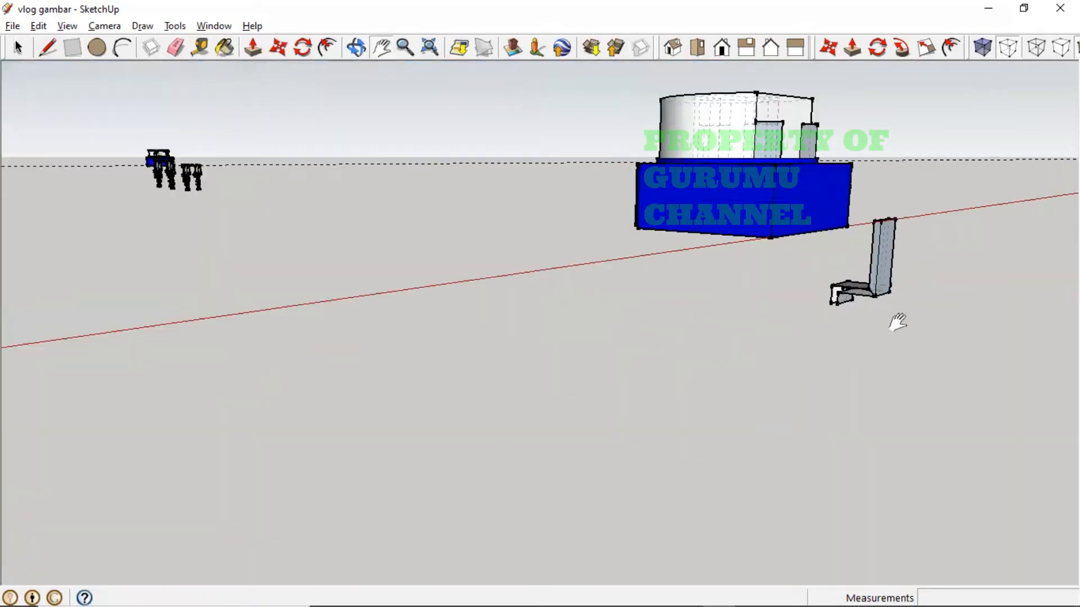
{"action": "middle_click_drag", "start_coordinate": [896, 321], "coordinate": [506, 325], "text": "shift"}
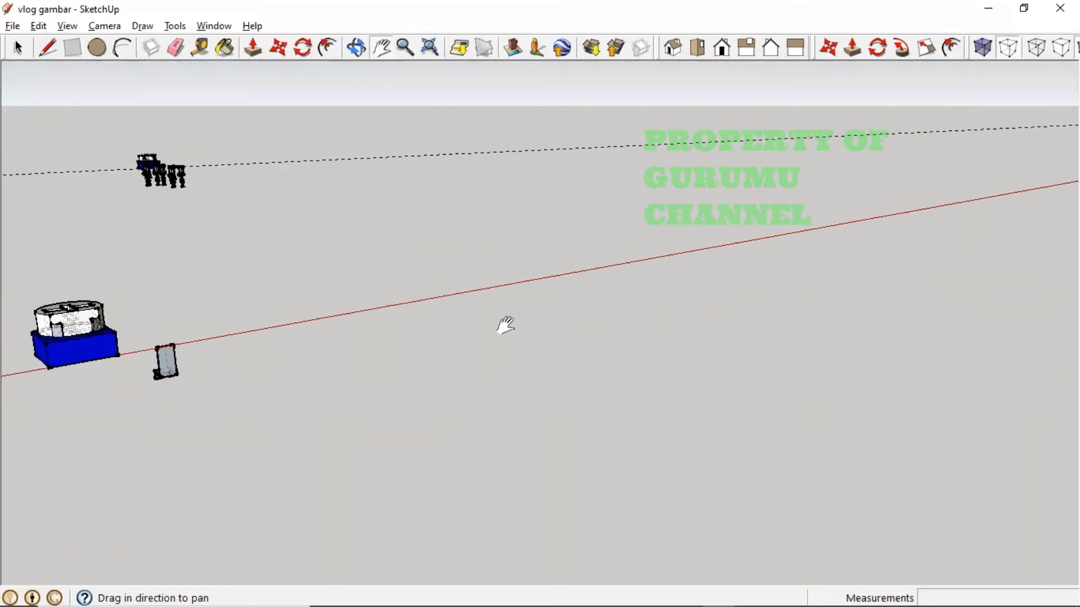
{"action": "scroll", "coordinate": [506, 325], "scroll_direction": "down", "scroll_amount": 2}
{"action": "middle_click_drag", "start_coordinate": [263, 387], "coordinate": [466, 371]}
{"action": "scroll", "coordinate": [680, 353], "scroll_direction": "up", "scroll_amount": 2}
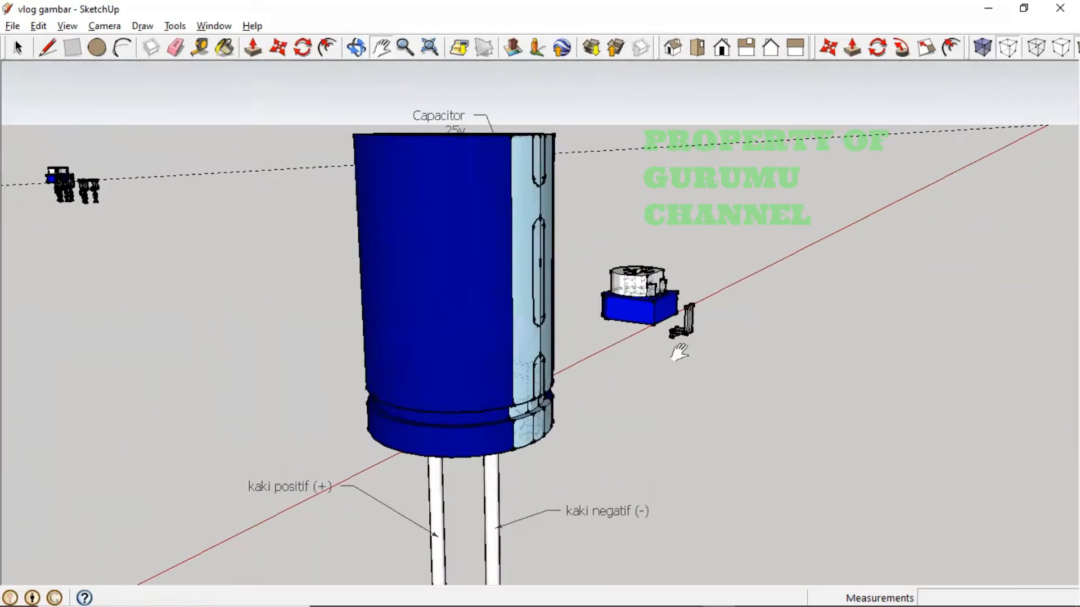
{"action": "scroll", "coordinate": [679, 353], "scroll_direction": "up", "scroll_amount": 5}
{"action": "middle_click_drag", "start_coordinate": [692, 362], "coordinate": [648, 249]}
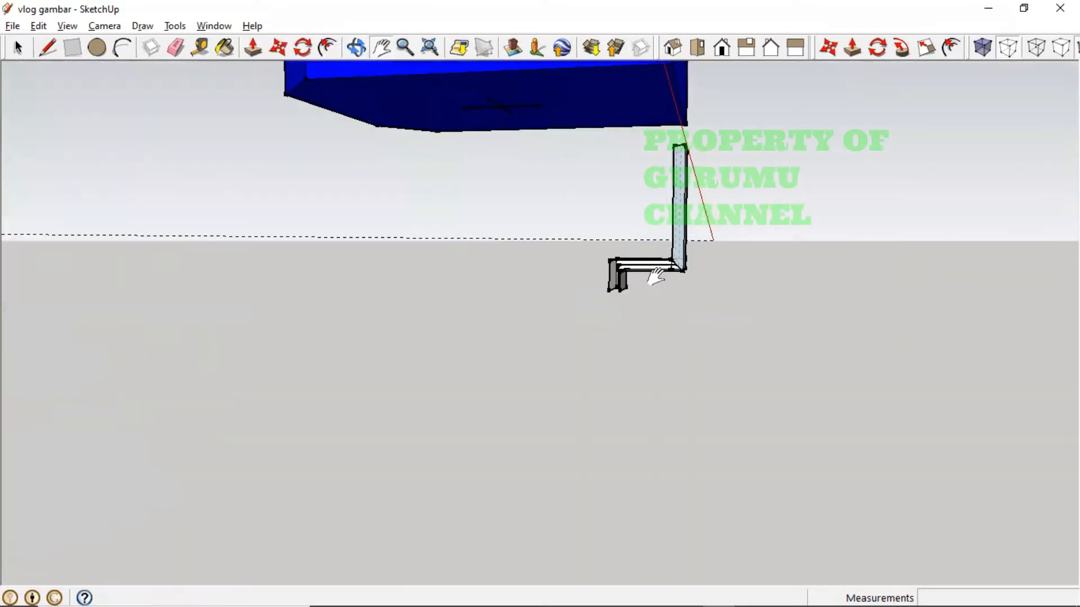
{"action": "middle_click_drag", "start_coordinate": [646, 328], "coordinate": [570, 336], "text": "shift"}
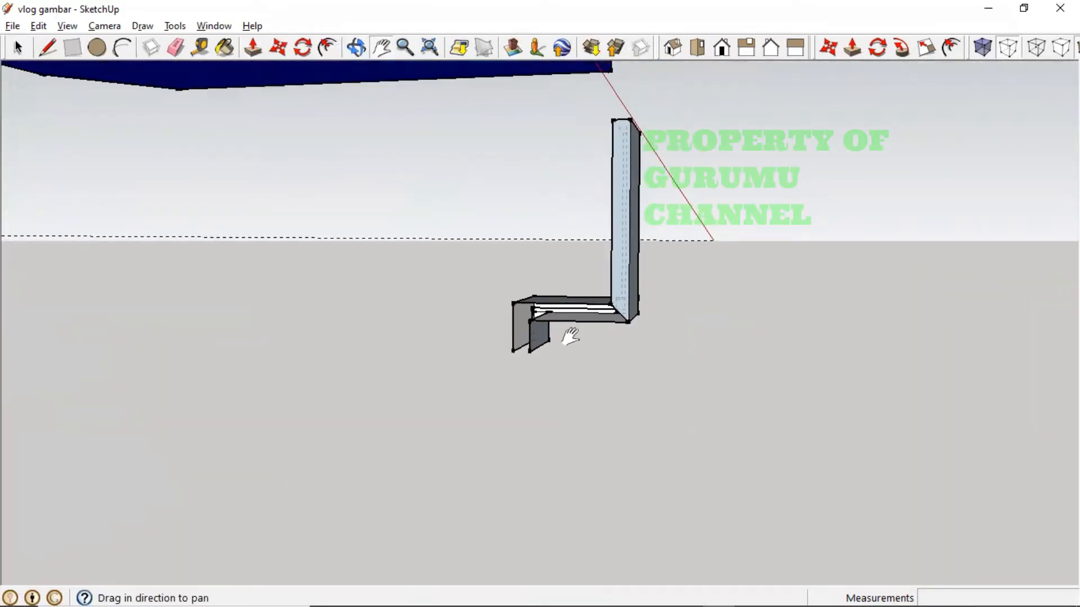
{"action": "scroll", "coordinate": [590, 313], "scroll_direction": "up", "scroll_amount": 5}
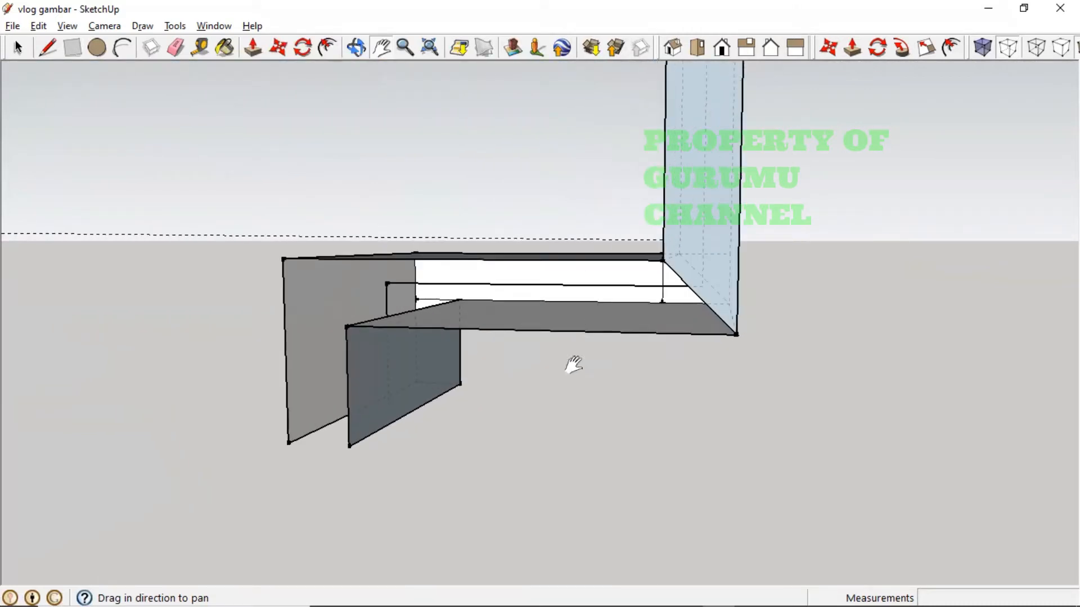
- Try a rectangle face below the bent leg section, then undo it
{"action": "left_click", "coordinate": [79, 51]}
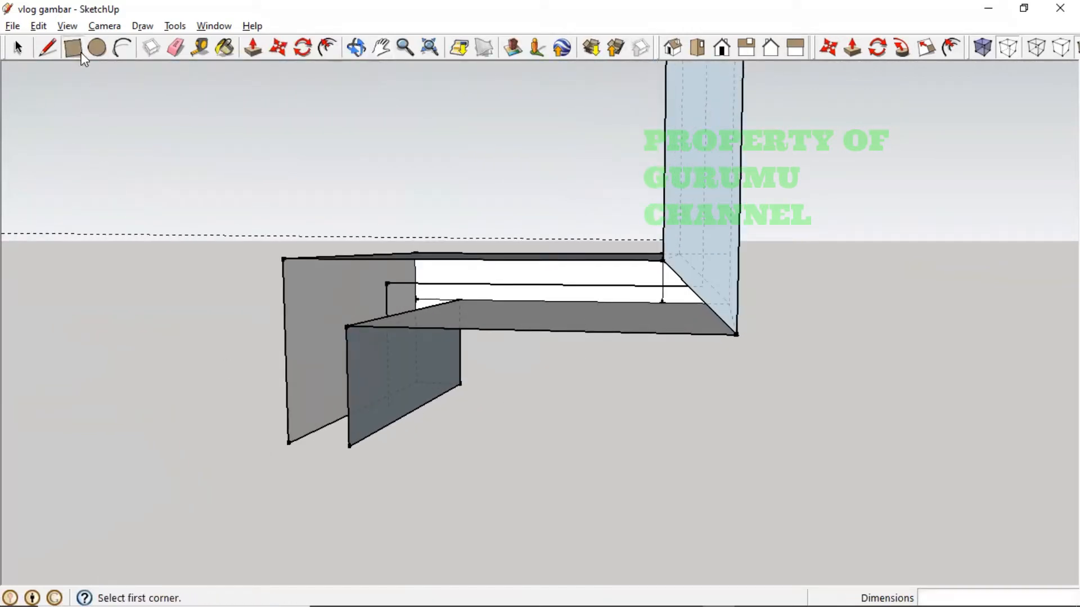
{"action": "left_click", "coordinate": [283, 260]}
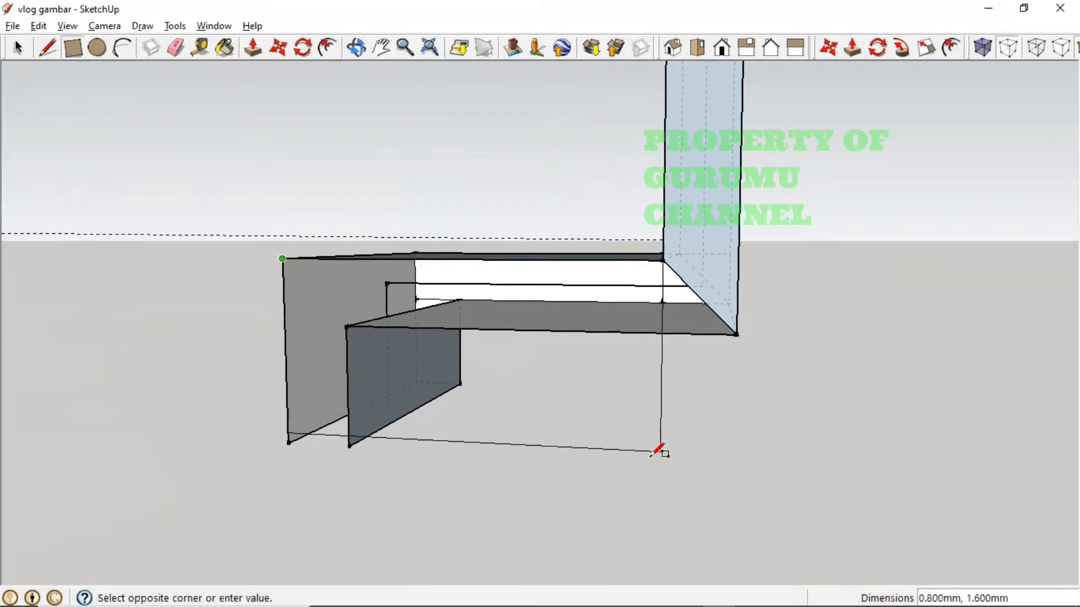
{"action": "left_click", "coordinate": [736, 469]}
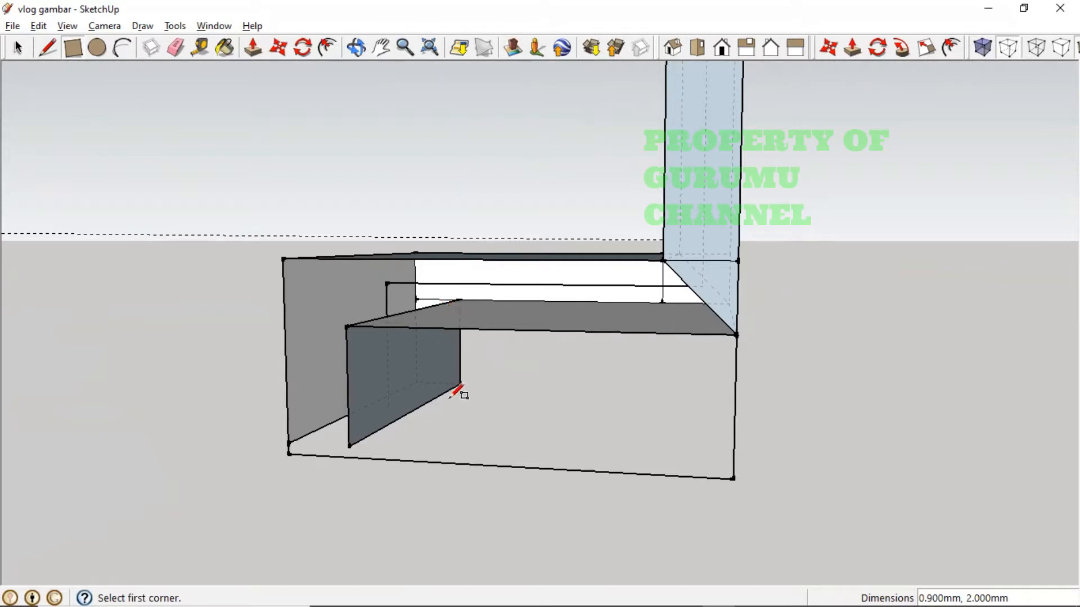
{"action": "key", "text": "ctrl+z"}
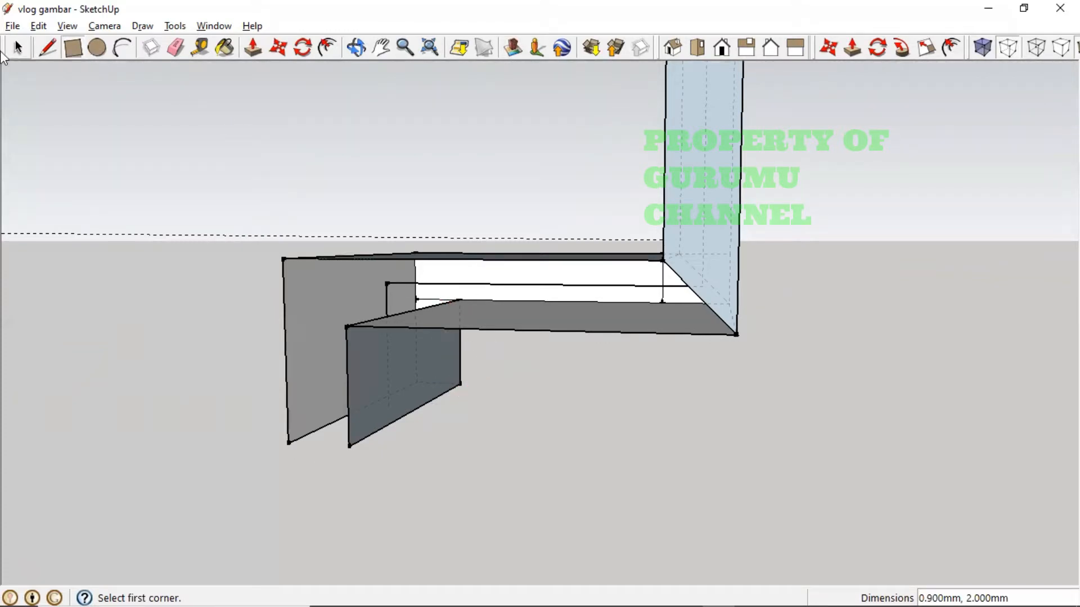
- Copy the small triangular face beside the original along the red axis
{"action": "left_click", "coordinate": [17, 49]}
{"action": "left_click", "coordinate": [286, 49]}
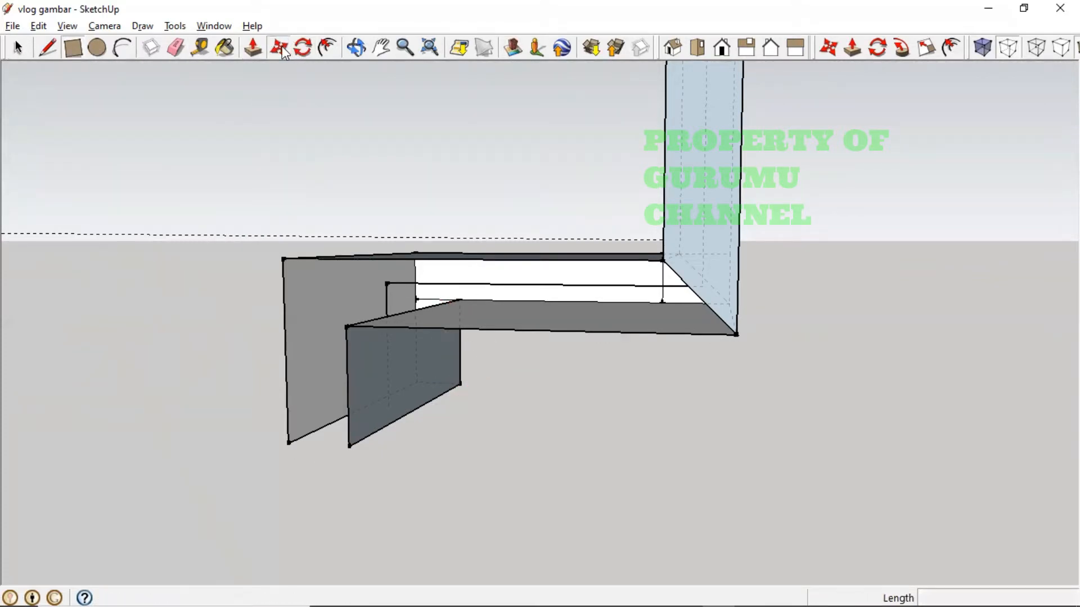
{"action": "left_click", "coordinate": [680, 294]}
{"action": "key", "text": "ctrl"}
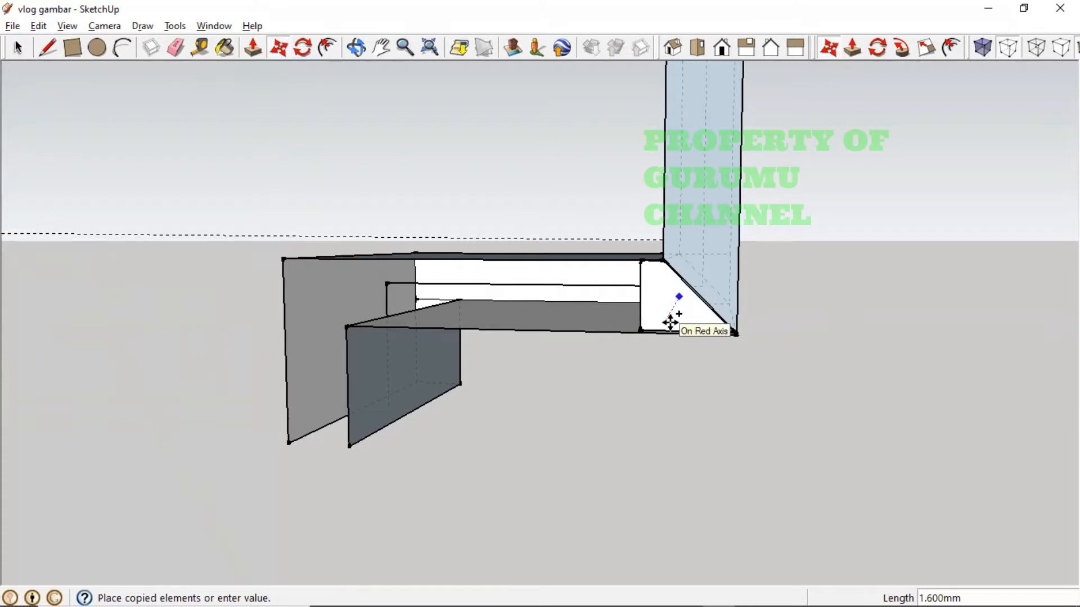
{"action": "left_click", "coordinate": [670, 322]}
{"action": "middle_click_drag", "start_coordinate": [655, 333], "coordinate": [748, 325]}
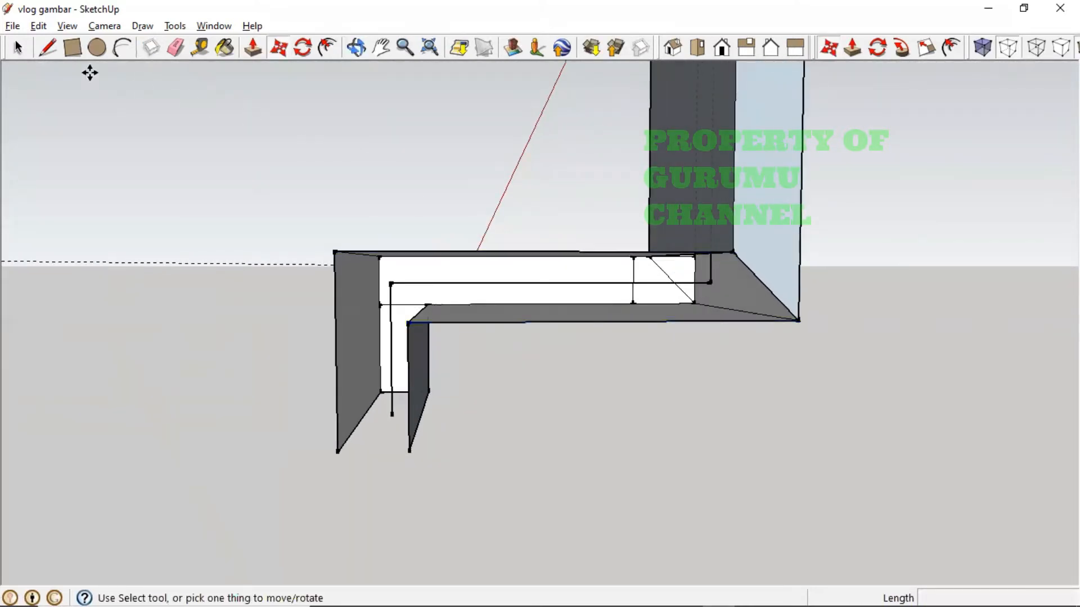
- Select the small vertical face and large top face, and start copying them along the red axis
{"action": "left_click", "coordinate": [26, 50]}
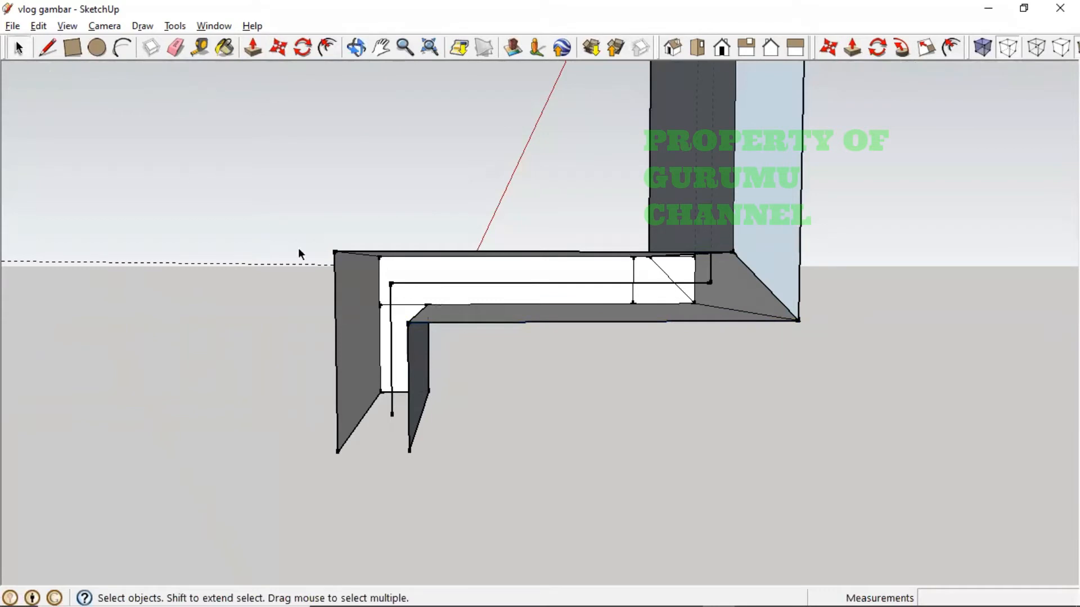
{"action": "left_click", "coordinate": [396, 322]}
{"action": "left_click", "coordinate": [426, 294], "text": "shift"}
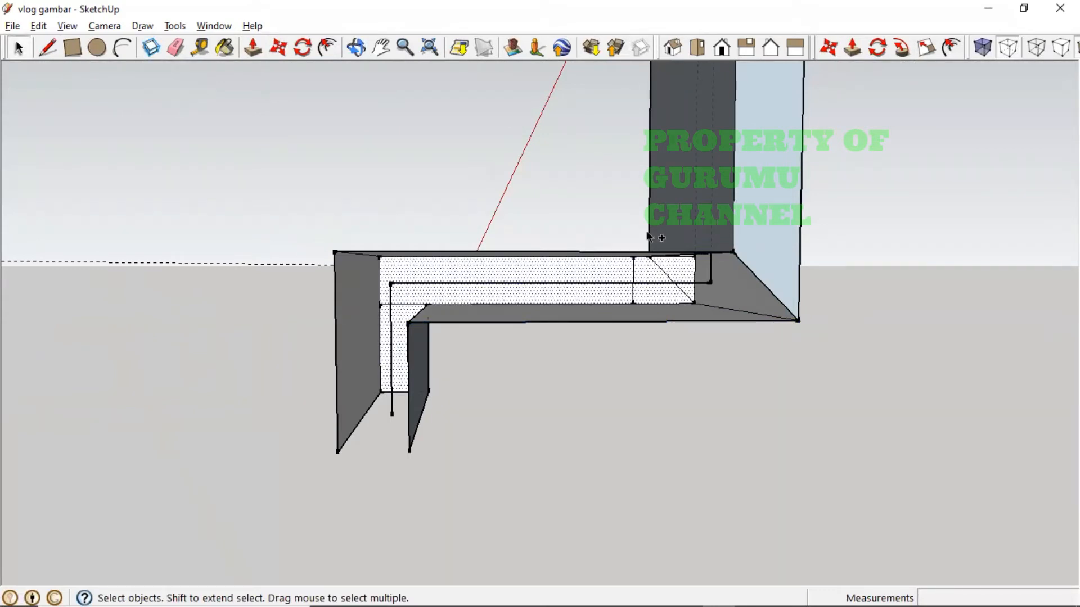
{"action": "left_click", "coordinate": [278, 48]}
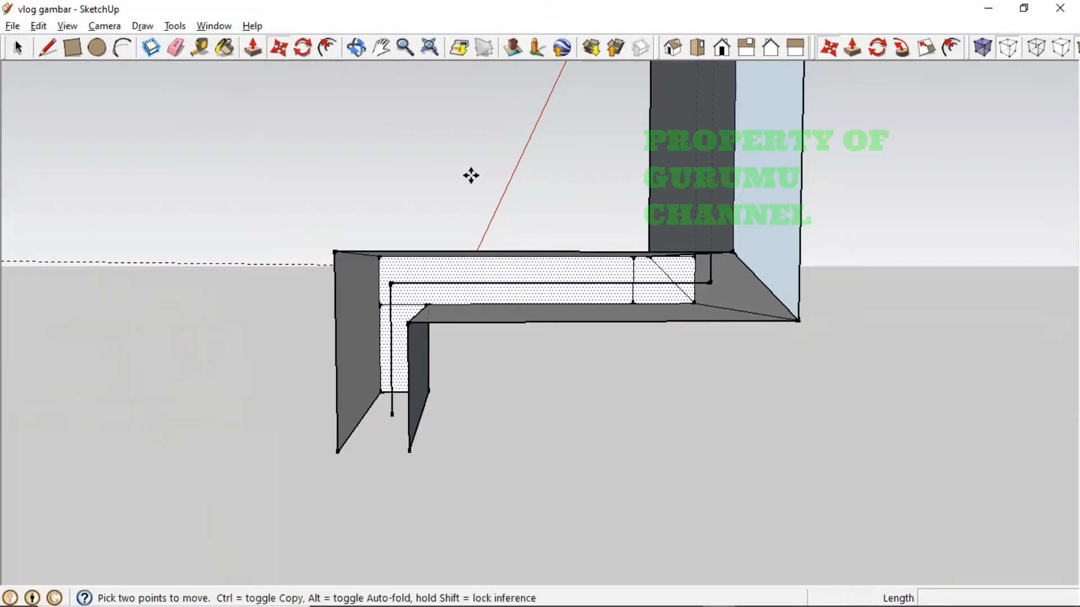
{"action": "left_click", "coordinate": [600, 274]}
{"action": "key", "text": "ctrl"}
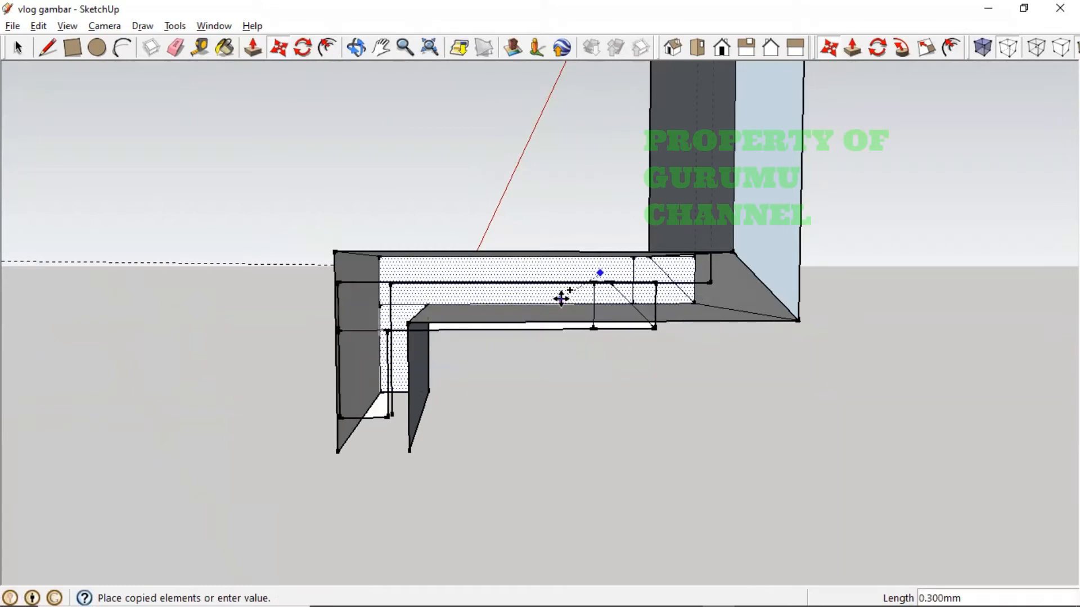
{"action": "middle_click_drag", "start_coordinate": [564, 308], "coordinate": [576, 361]}
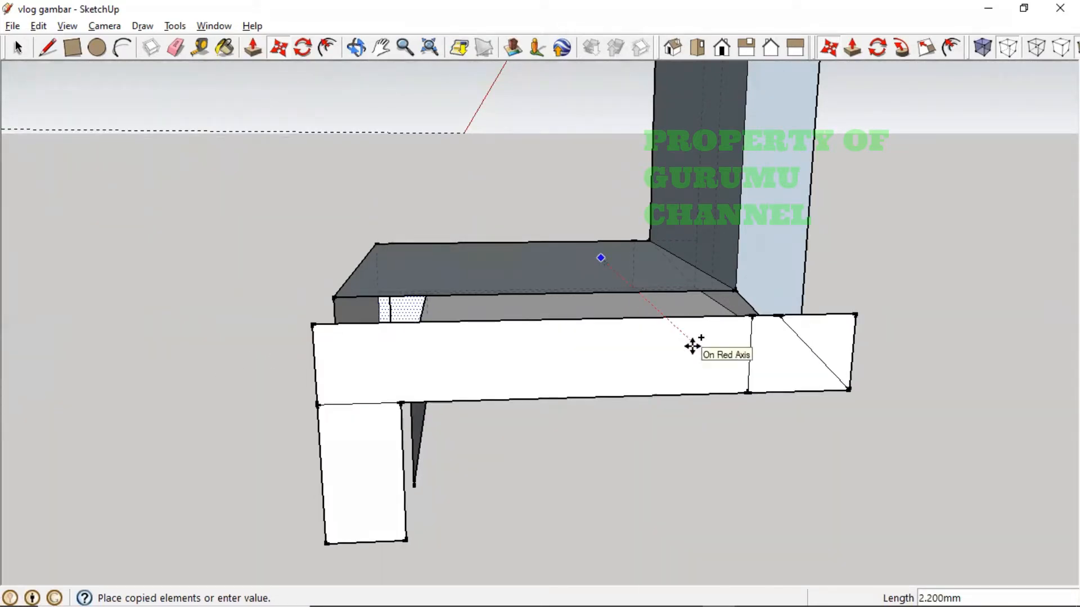
- Check the leg measurements in dimensi VR.jpg, then resume copying the leg faces
{"action": "key", "text": "alt+Tab"}
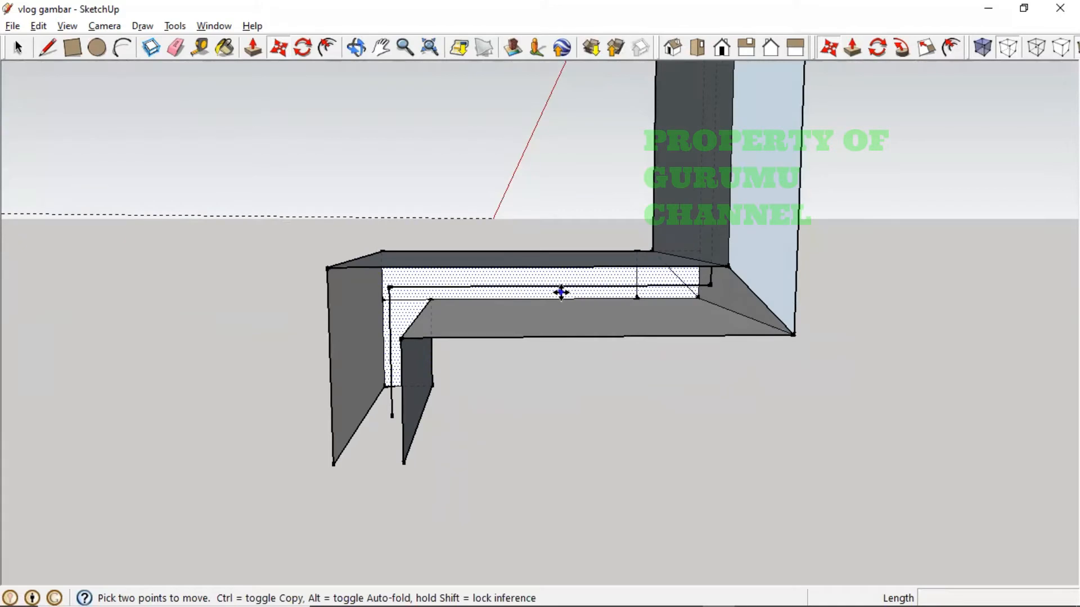
{"action": "key", "text": "ctrl"}
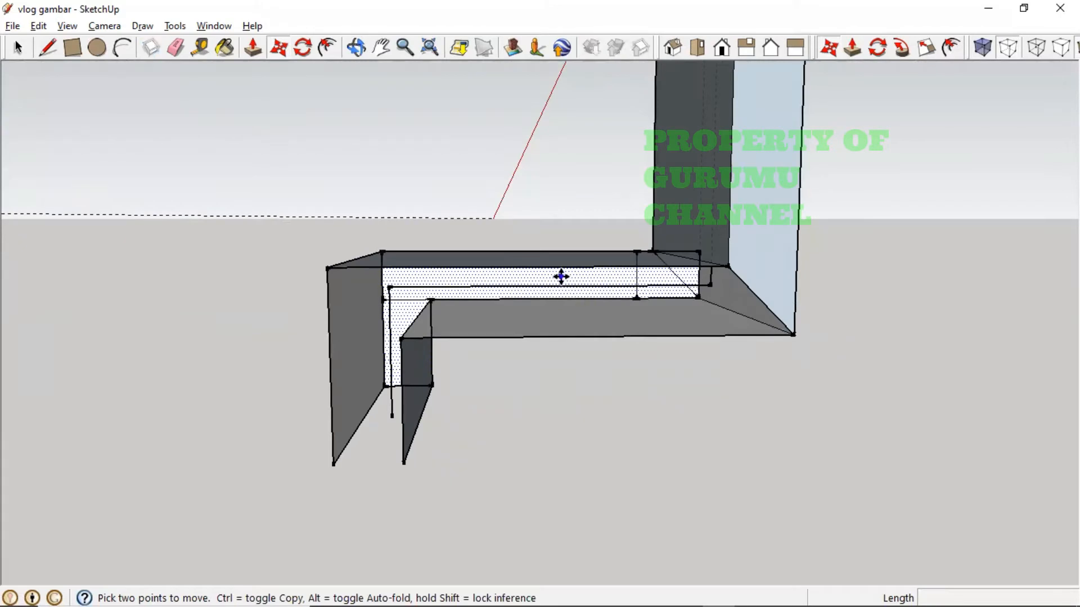
- Abandon the unfinished ledge copy and orbit to see the leg's underside and side
{"action": "left_click", "coordinate": [560, 276]}
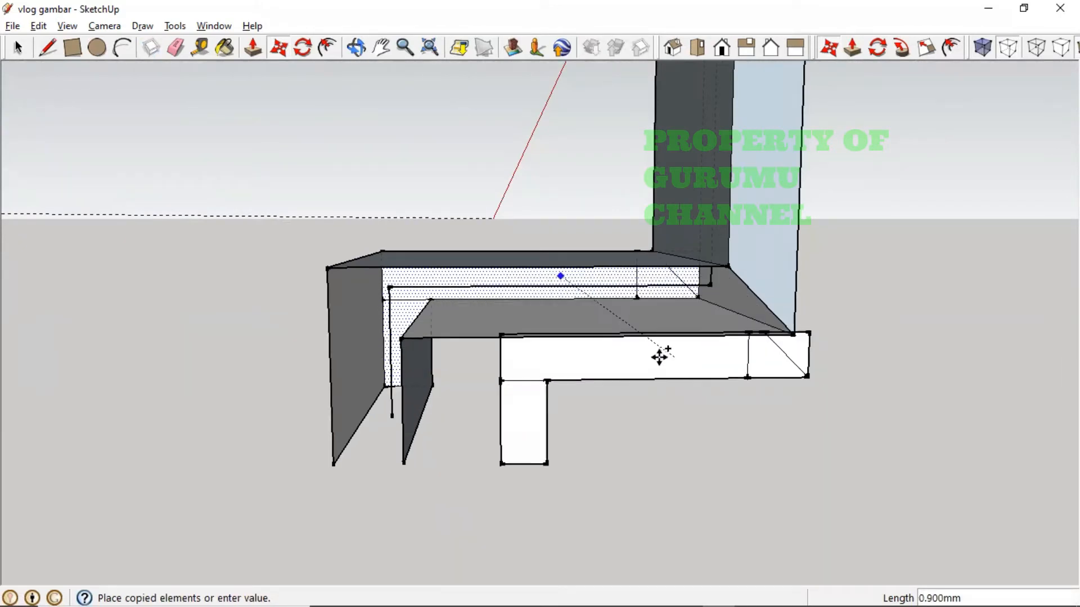
{"action": "middle_click_drag", "start_coordinate": [658, 355], "coordinate": [661, 415]}
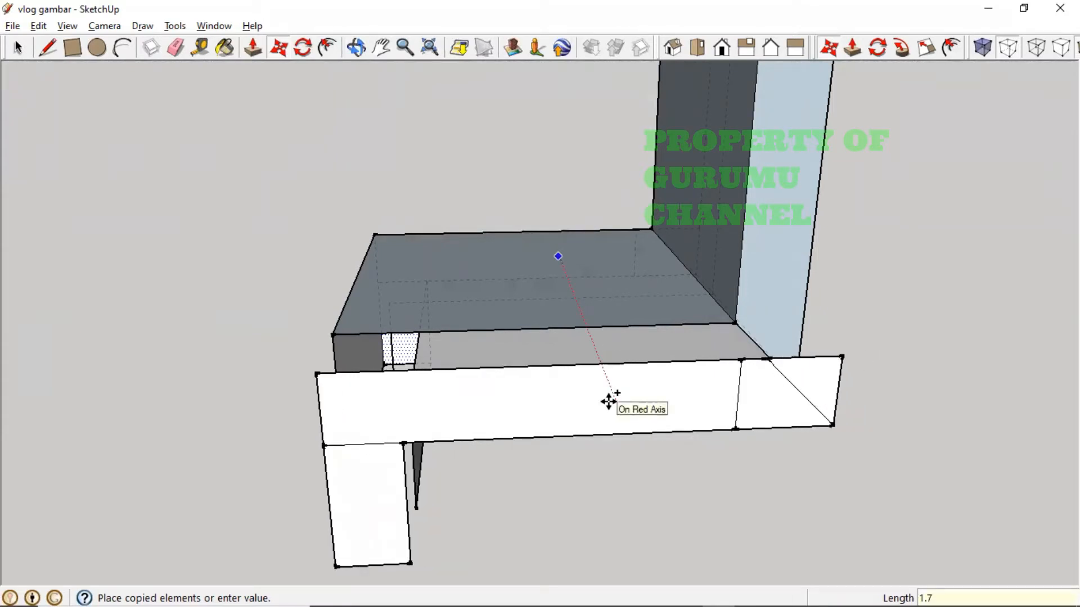
{"action": "key", "text": "Escape"}
{"action": "middle_click_drag", "start_coordinate": [656, 447], "coordinate": [805, 193]}
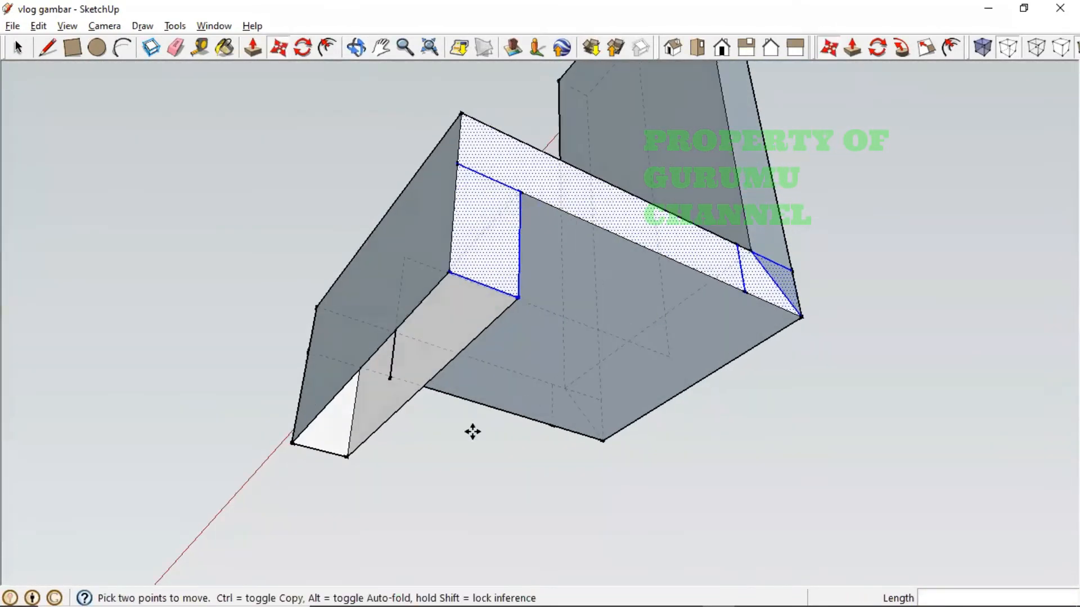
{"action": "middle_click_drag", "start_coordinate": [473, 431], "coordinate": [675, 261]}
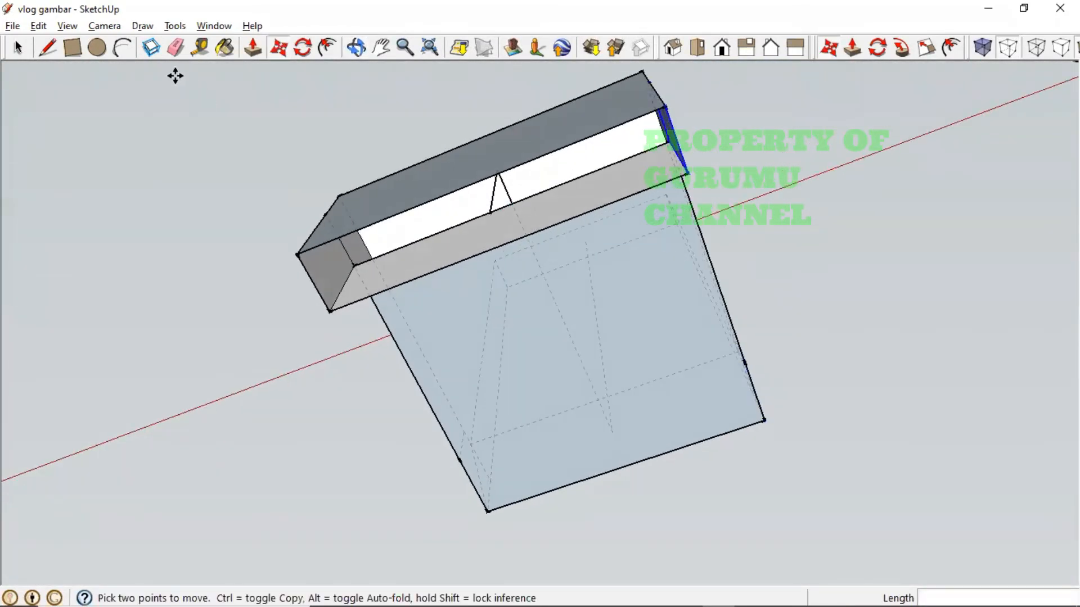
- Draw a 1.7 by 0.3 mm rectangle across the end of the leg piece
{"action": "left_click", "coordinate": [74, 48]}
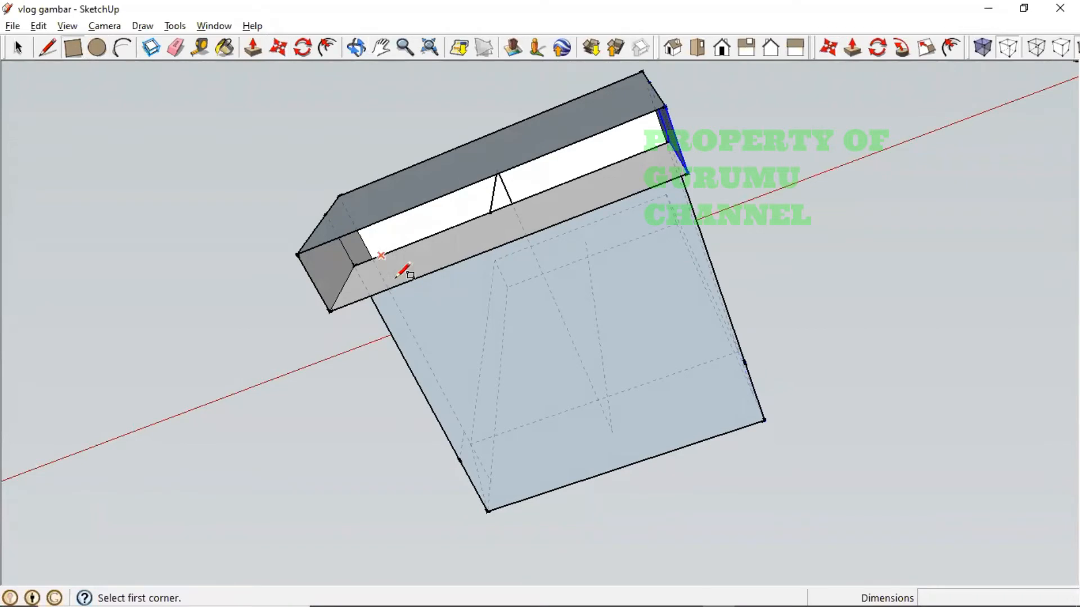
{"action": "left_click", "coordinate": [296, 254]}
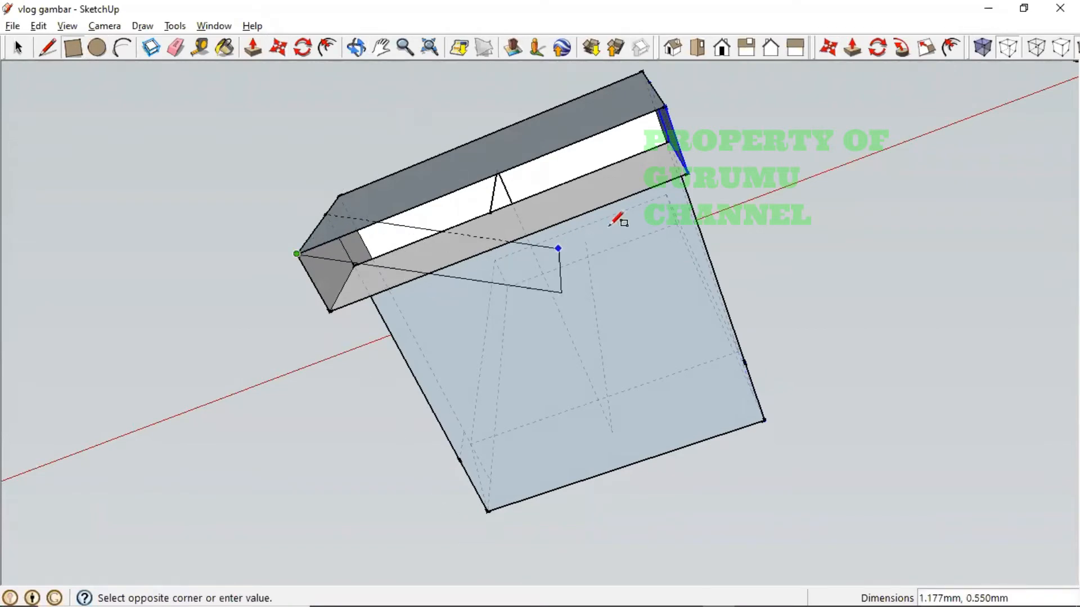
{"action": "left_click", "coordinate": [689, 167]}
{"action": "middle_click_drag", "start_coordinate": [714, 242], "coordinate": [681, 539]}
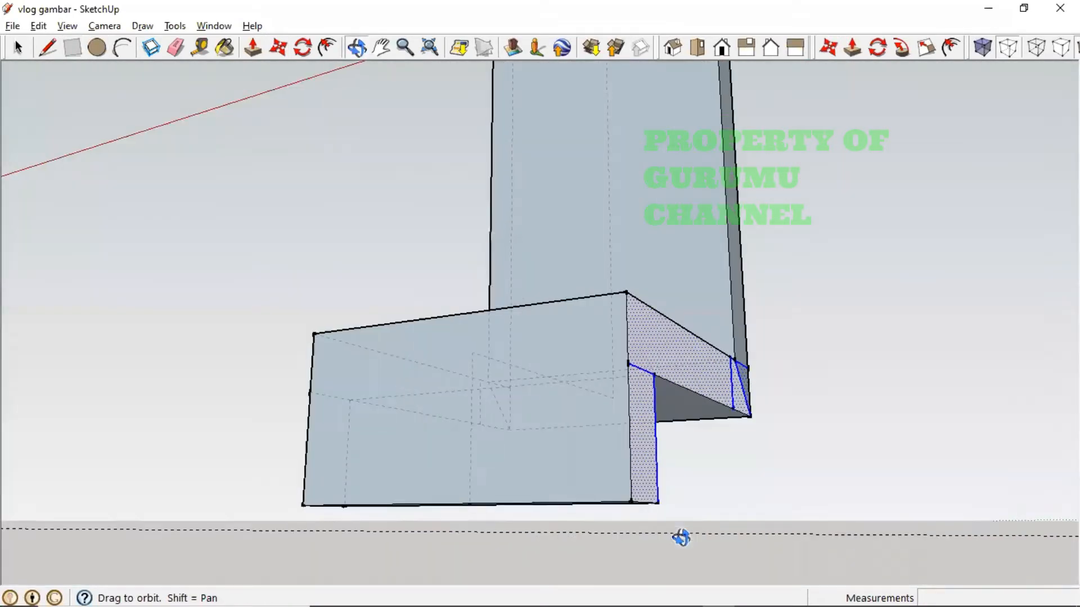
{"action": "middle_click_drag", "start_coordinate": [556, 419], "coordinate": [738, 495]}
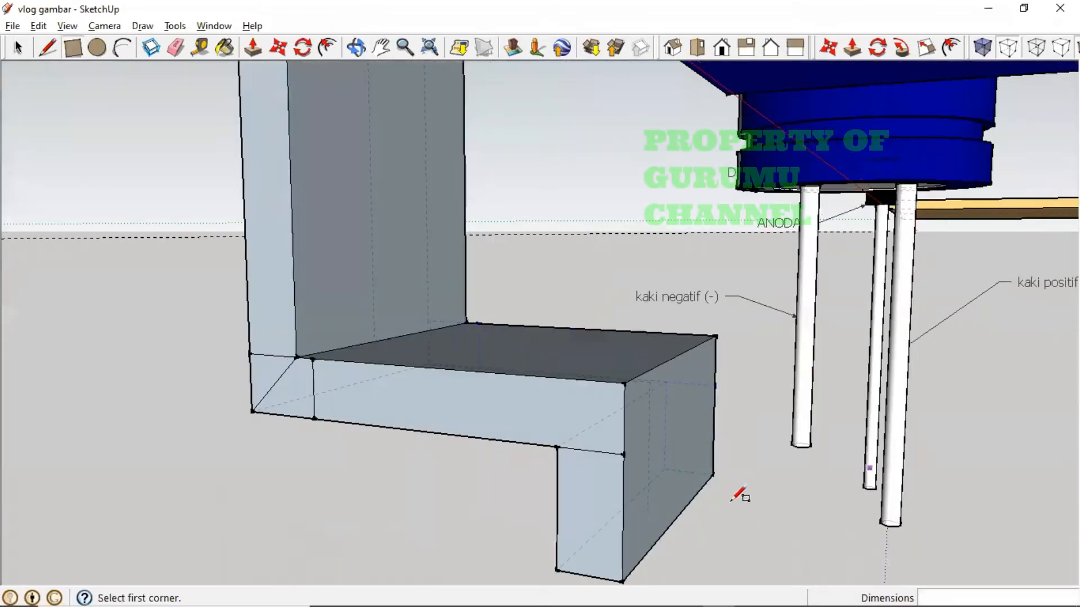
- Inspect the bent leg beside the diode model's legs, then bring up the dimension reference photo
{"action": "left_click", "coordinate": [8, 52]}
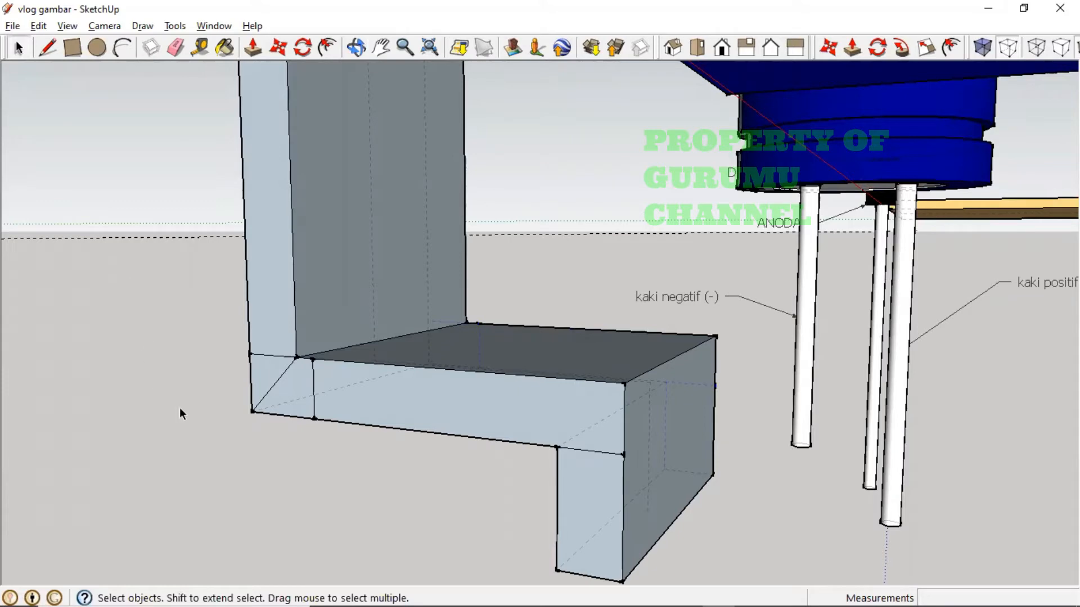
{"action": "middle_click_drag", "start_coordinate": [305, 450], "coordinate": [351, 463]}
{"action": "scroll", "coordinate": [672, 435], "scroll_direction": "down", "scroll_amount": 3}
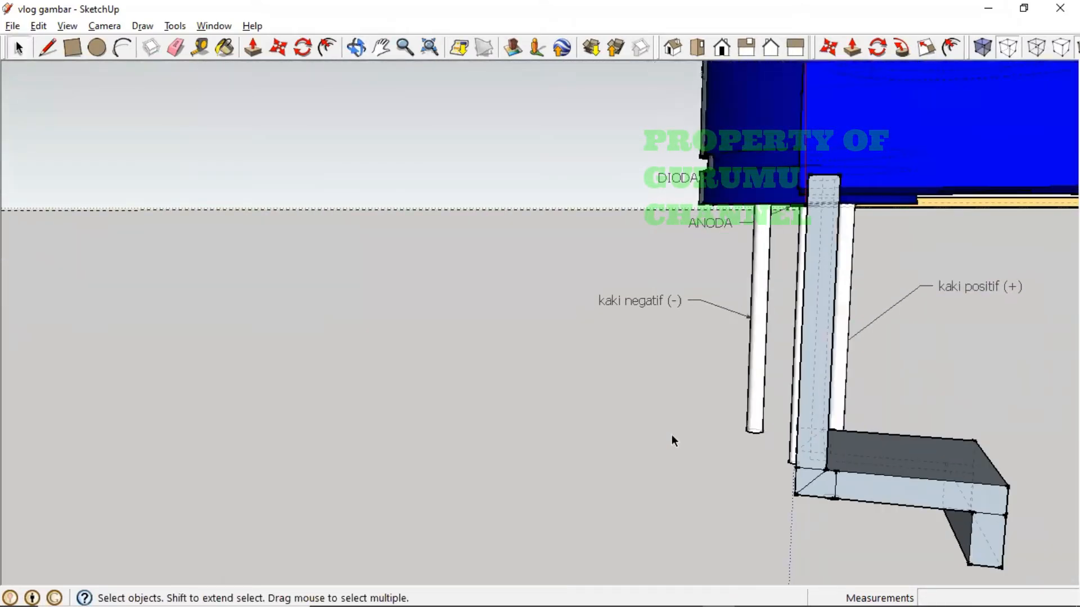
{"action": "key", "text": "h"}
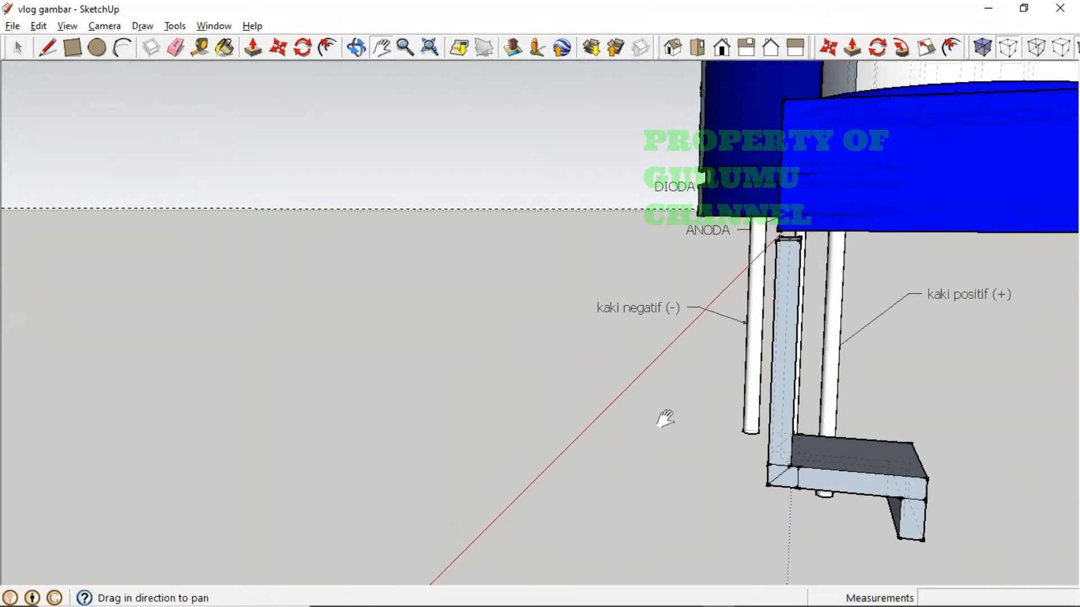
{"action": "left_click_drag", "start_coordinate": [663, 417], "coordinate": [730, 403]}
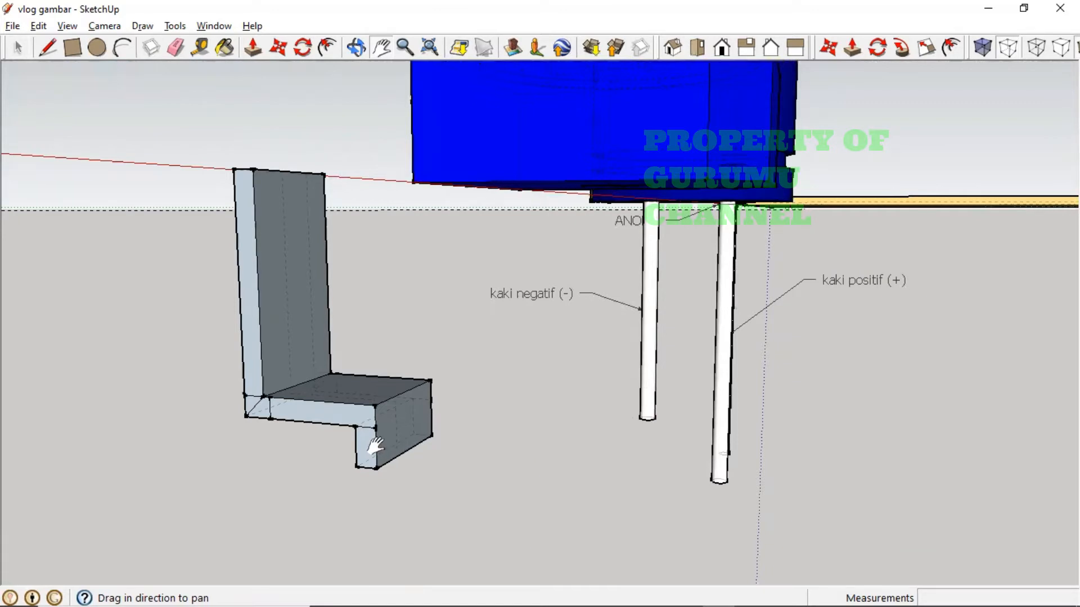
{"action": "key", "text": "o"}
{"action": "left_click_drag", "start_coordinate": [374, 447], "coordinate": [737, 328]}
{"action": "key", "text": "h"}
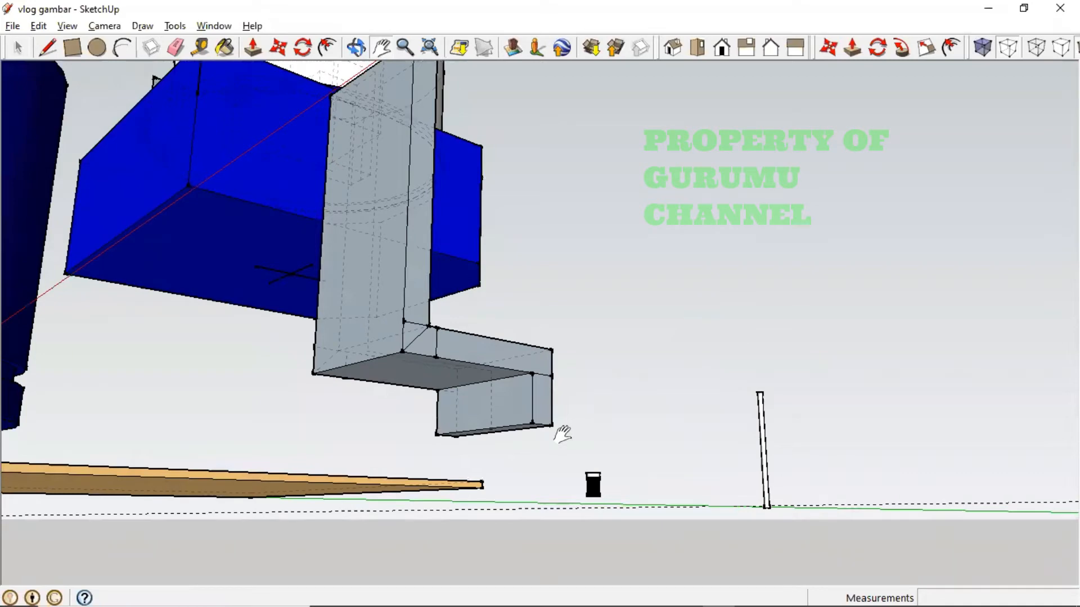
{"action": "key", "text": "alt+Tab"}
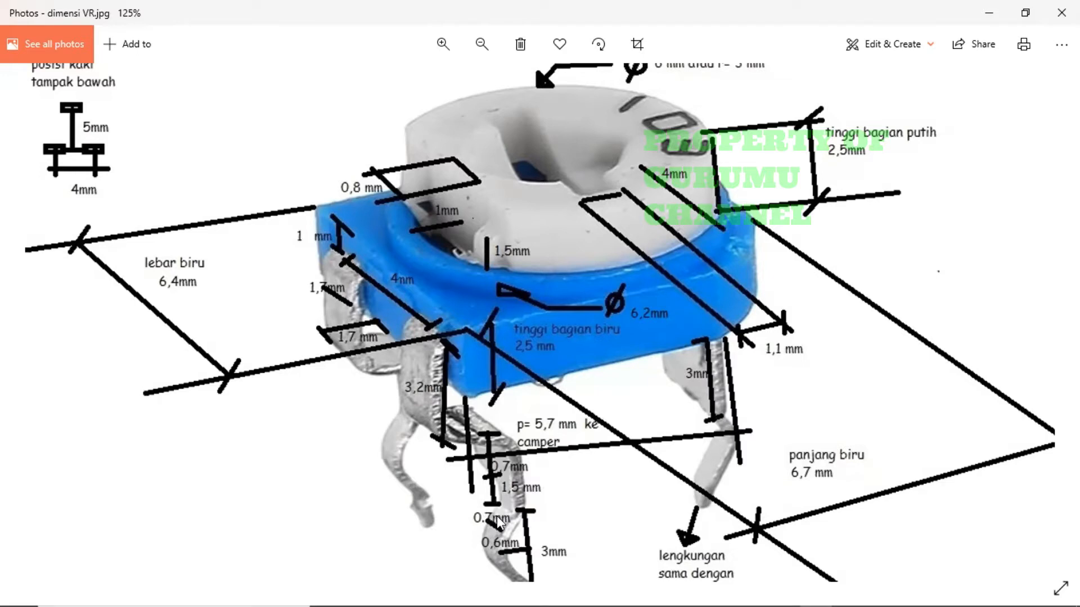
- Draw a 0.7 by 0.3 mm rectangle closing the gap at the hooked foot's end face
{"action": "key", "text": "alt+Tab"}
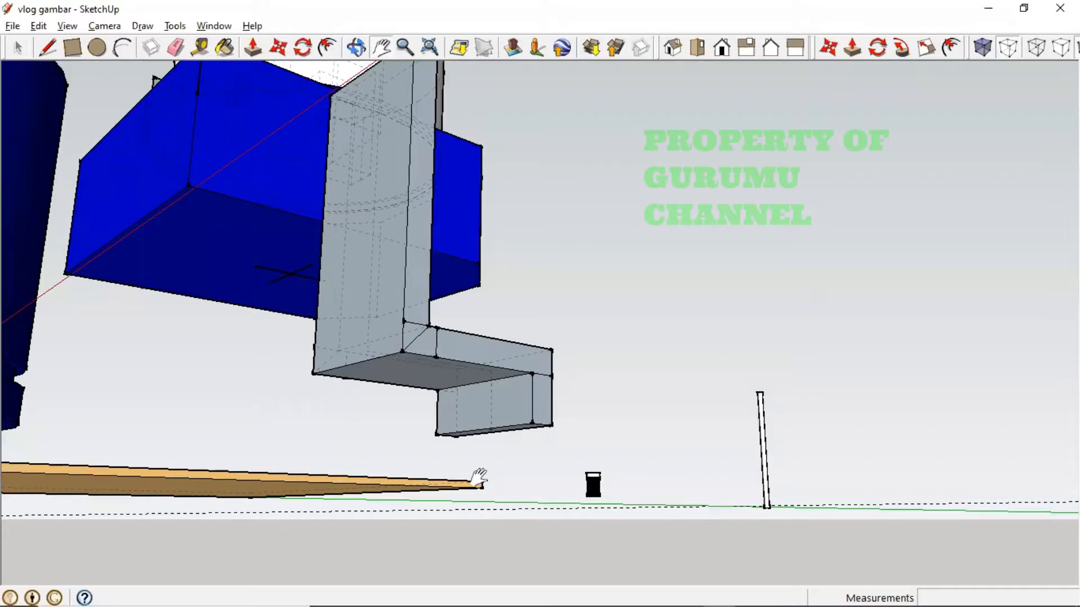
{"action": "mouse_move", "coordinate": [488, 459]}
{"action": "middle_mouse_down"}
{"action": "mouse_move", "coordinate": [491, 398]}
{"action": "mouse_move", "coordinate": [504, 451]}
{"action": "mouse_move", "coordinate": [559, 405]}
{"action": "middle_mouse_up"}
{"action": "key", "text": "h"}
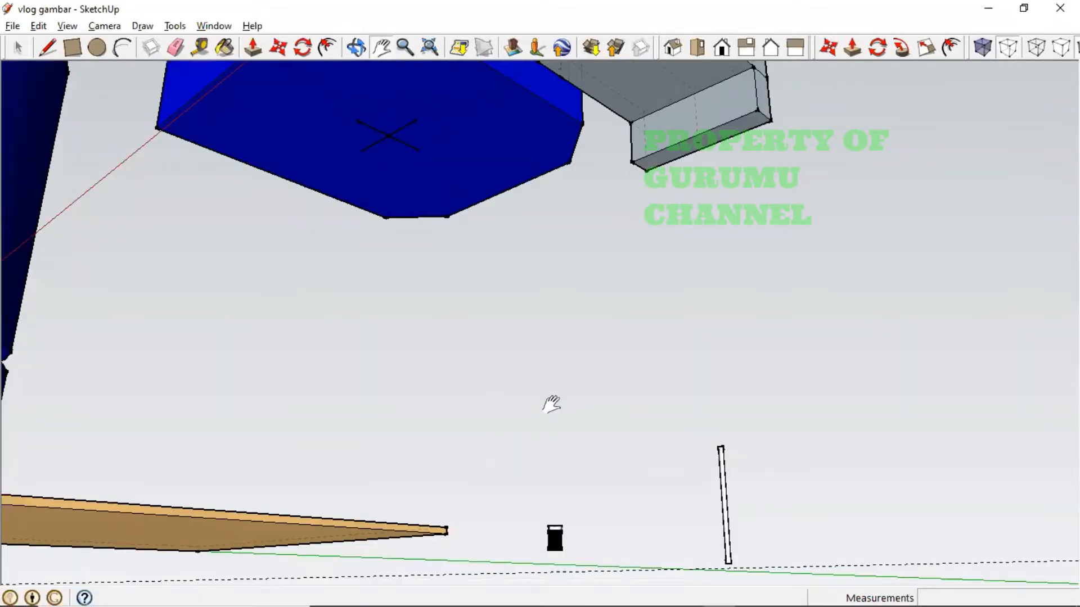
{"action": "middle_click_drag", "start_coordinate": [680, 250], "coordinate": [711, 229]}
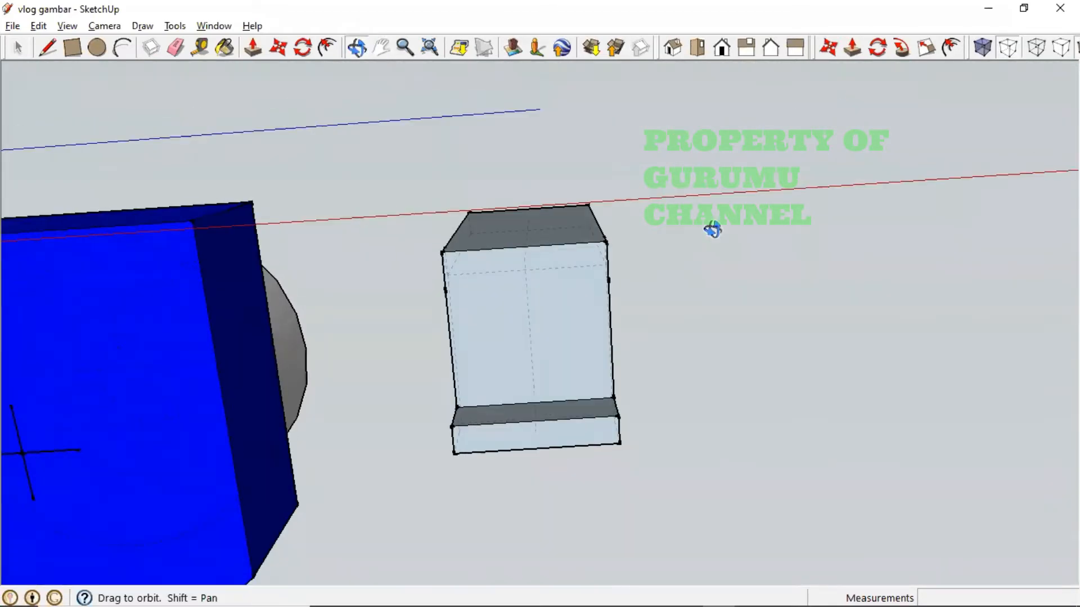
{"action": "left_click", "coordinate": [72, 47]}
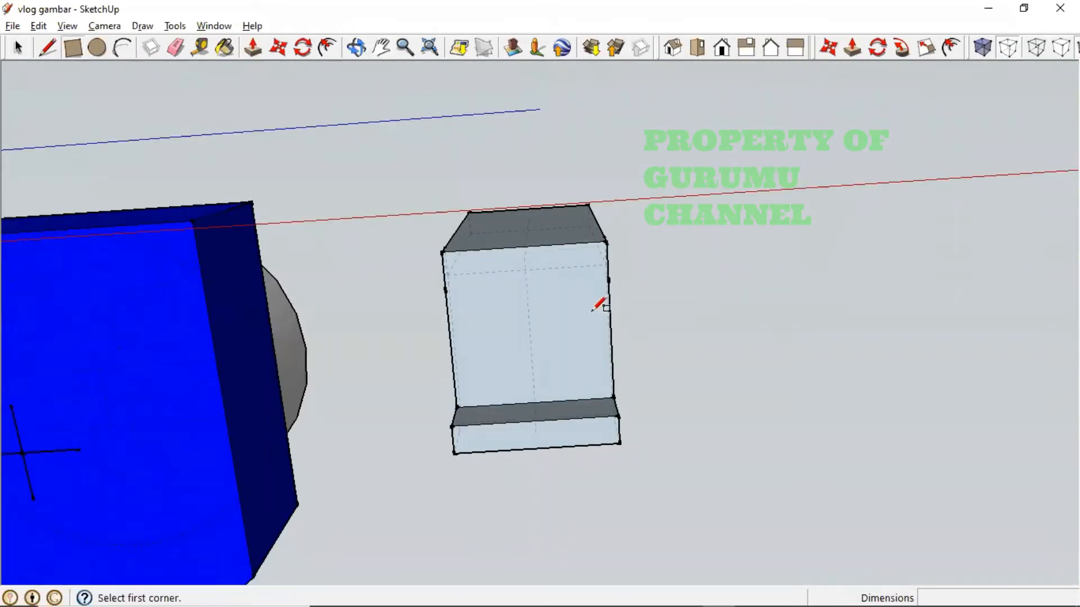
{"action": "left_click", "coordinate": [618, 416]}
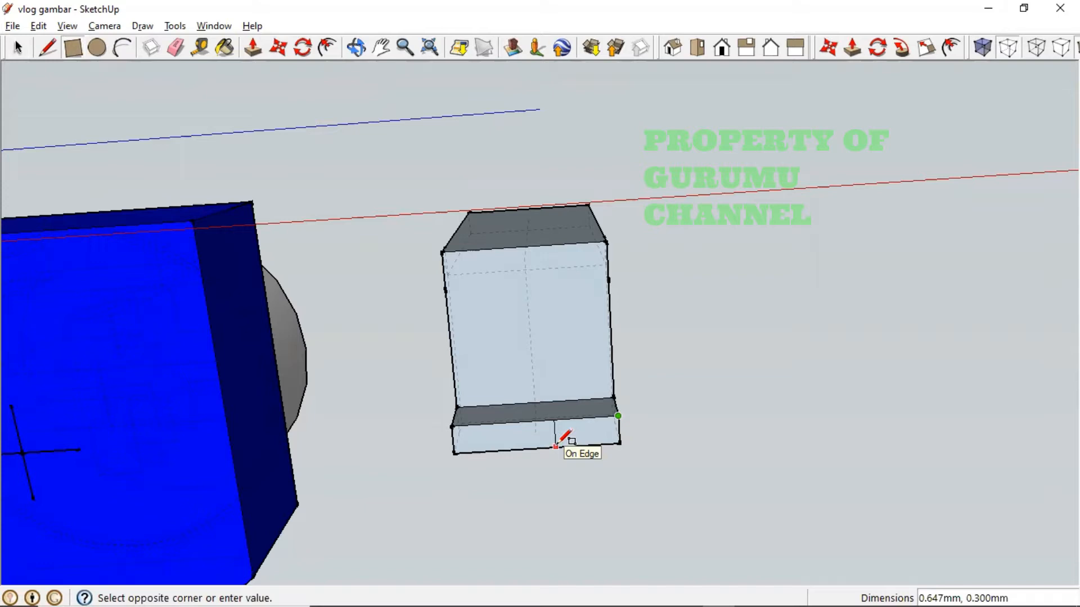
{"action": "type", "text": "0.7,0.3"}
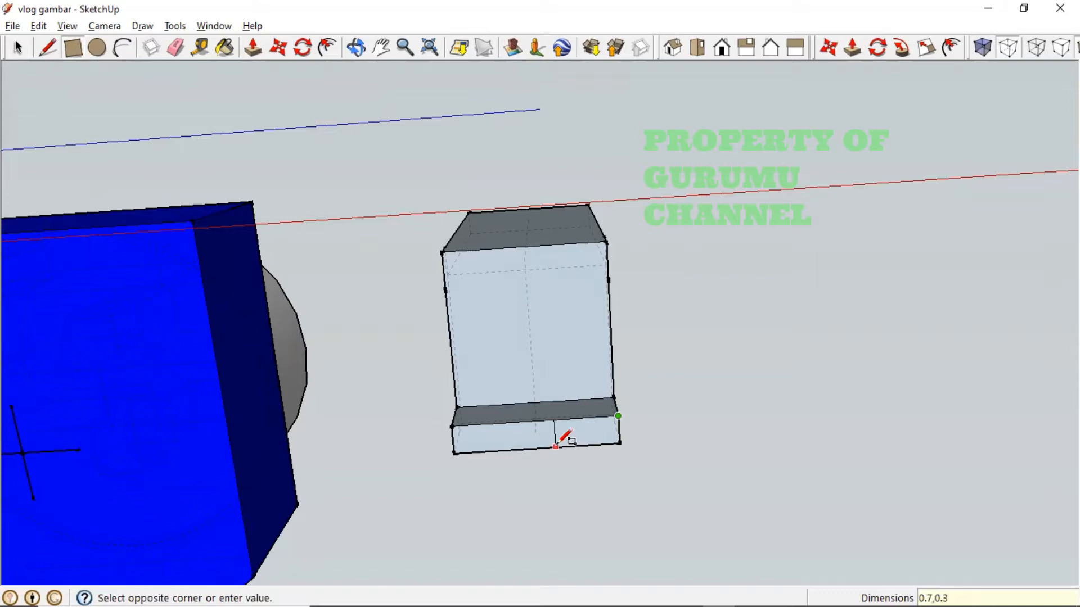
{"action": "key", "text": "Return"}
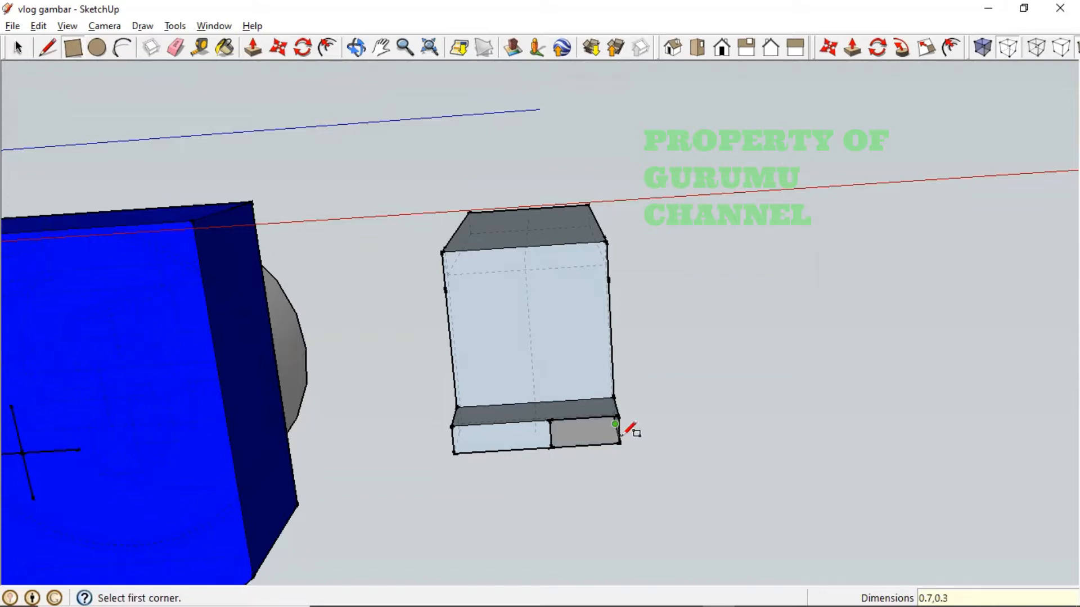
{"action": "middle_click_drag", "start_coordinate": [703, 487], "coordinate": [724, 287]}
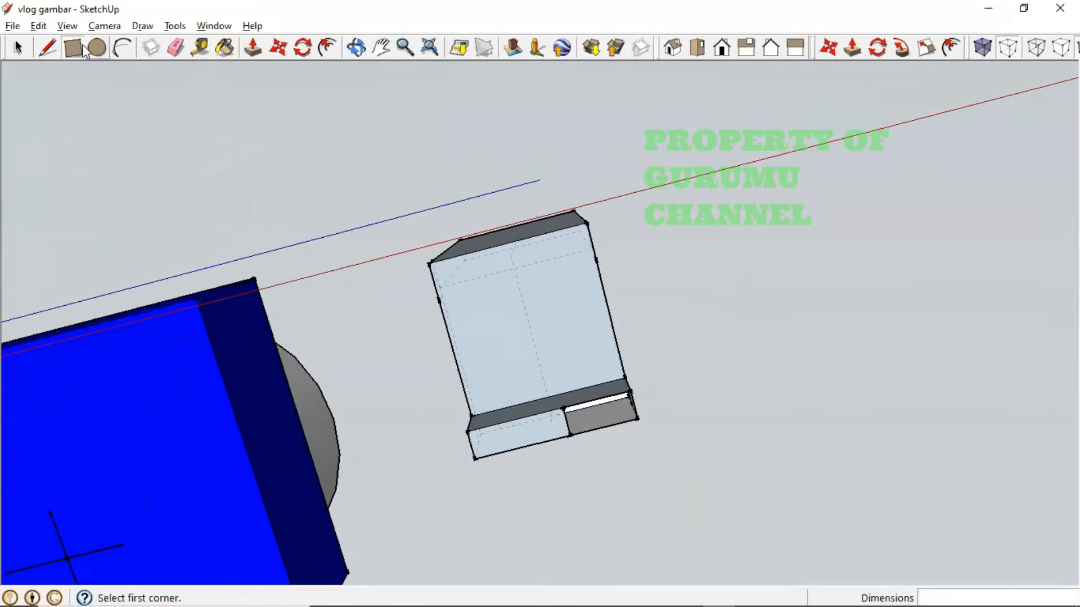
{"action": "left_click", "coordinate": [562, 407]}
{"action": "left_click", "coordinate": [637, 418]}
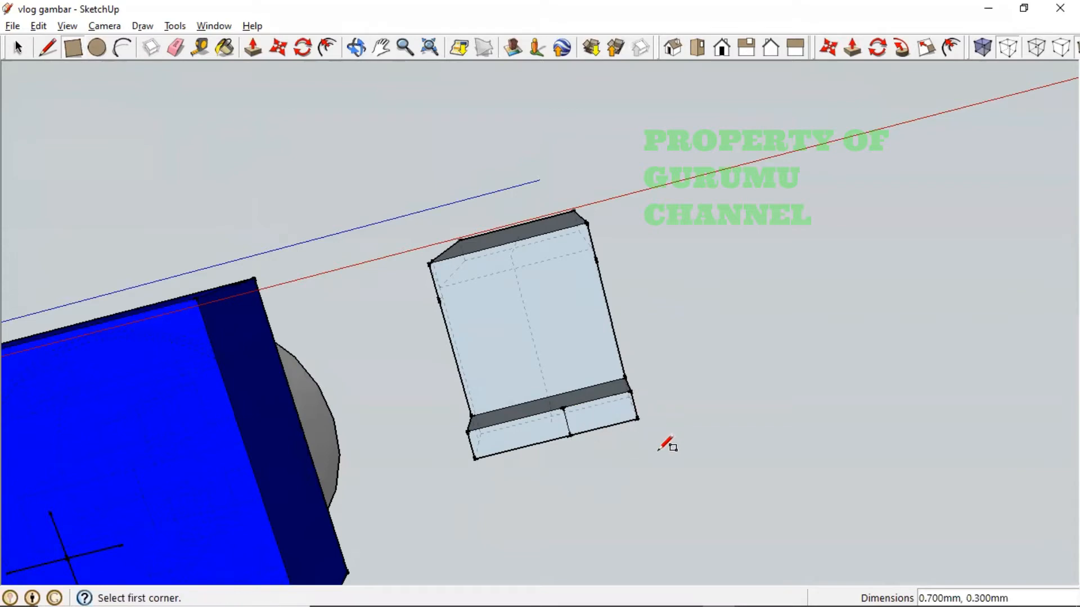
- Push/pull the small rectangle 1.5 mm out from the leg's end, checking the reference photo
{"action": "left_click", "coordinate": [255, 51]}
{"action": "left_click", "coordinate": [592, 419]}
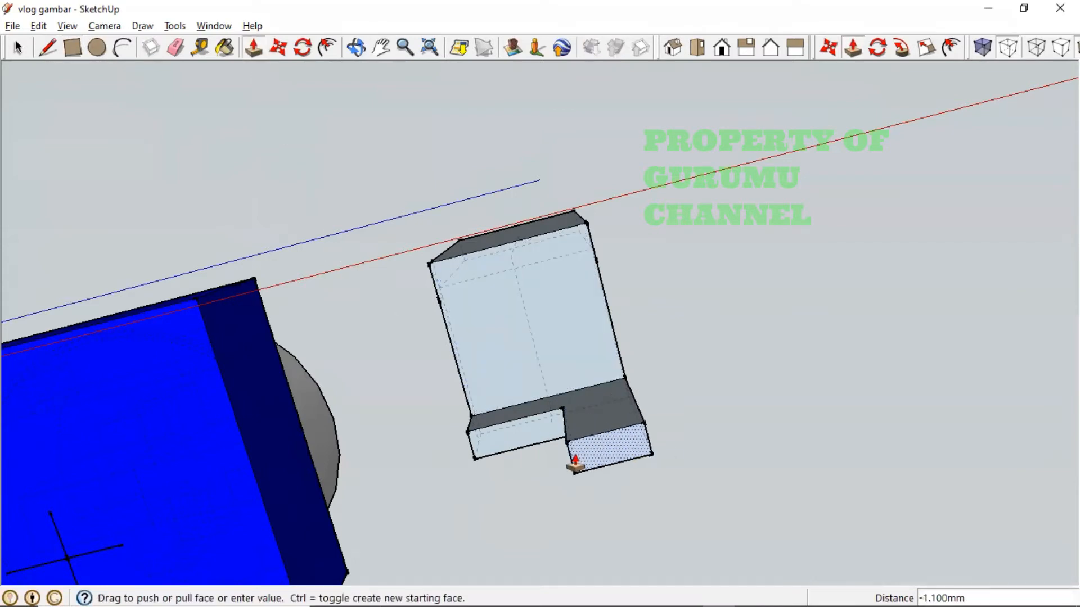
{"action": "key", "text": "alt+Tab"}
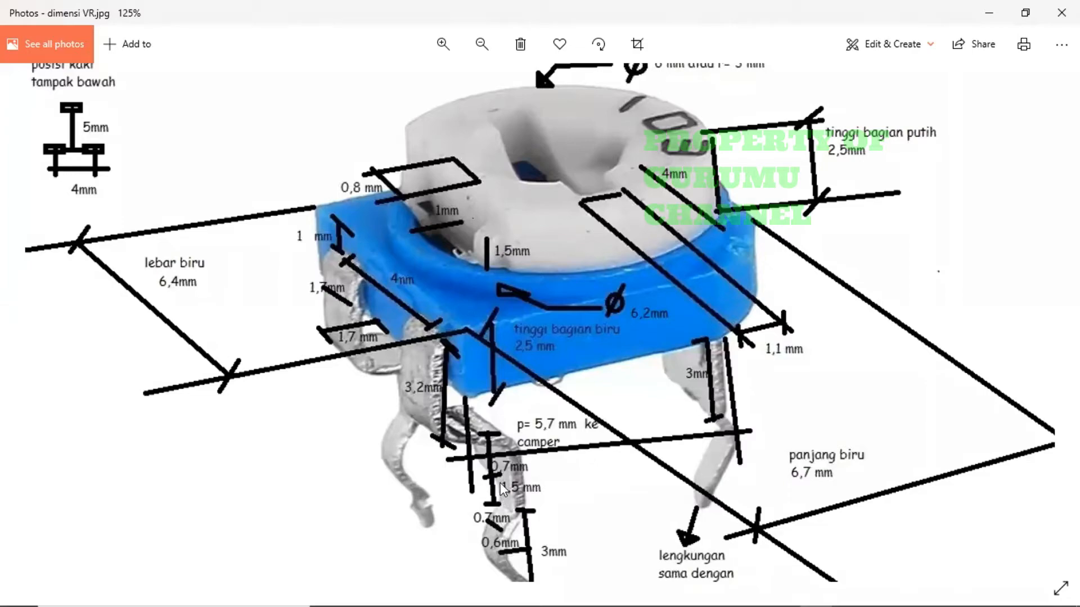
{"action": "key", "text": "alt+Tab"}
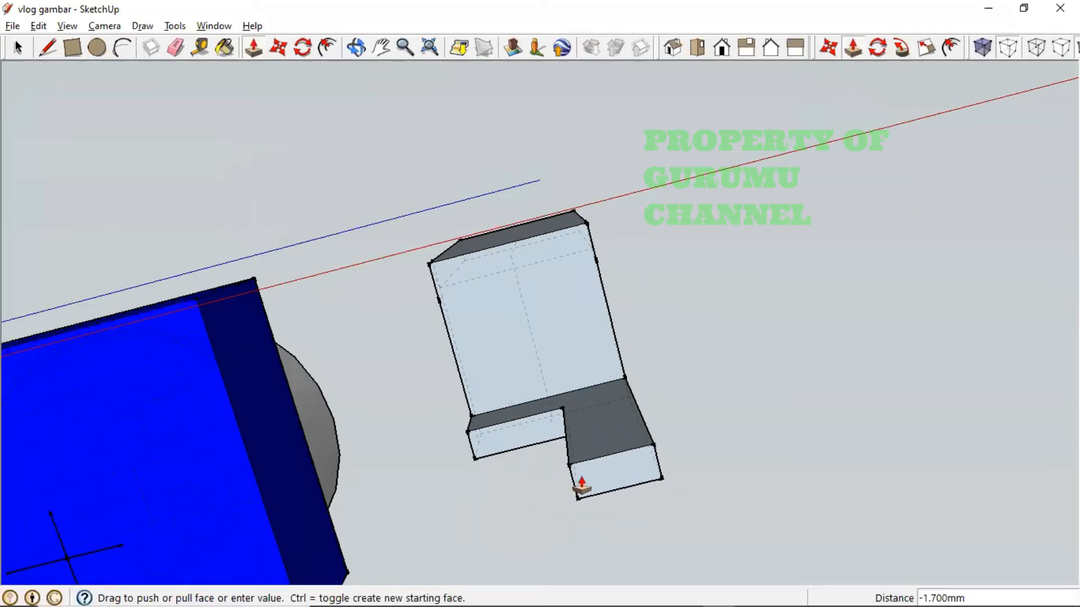
{"action": "type", "text": "1.5"}
{"action": "key", "text": "Return"}
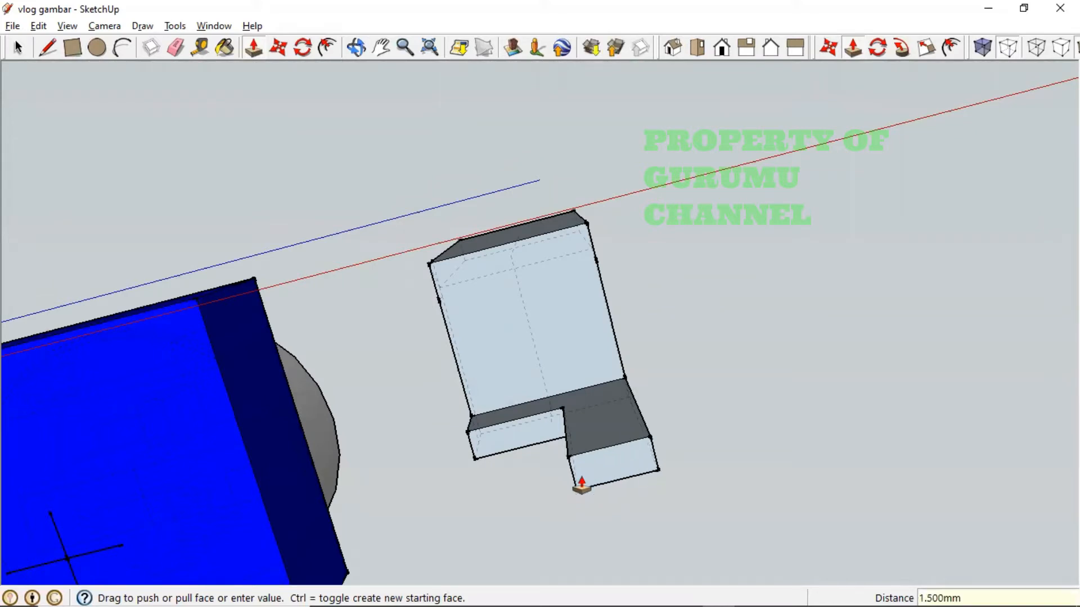
{"action": "middle_click_drag", "start_coordinate": [590, 444], "coordinate": [626, 397]}
{"action": "key", "text": "ctrl+z"}
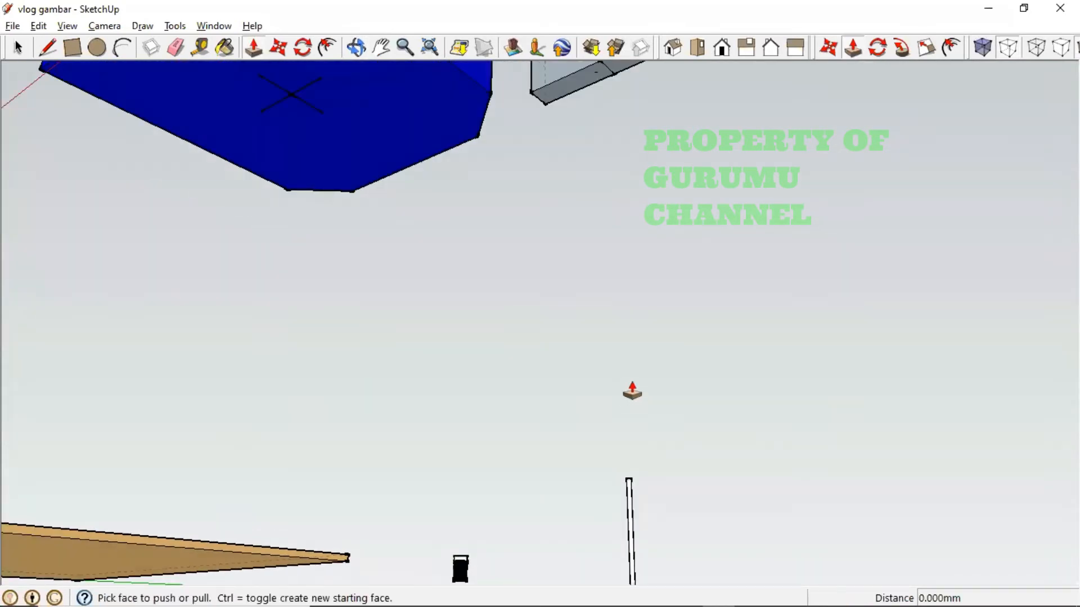
{"action": "middle_click_drag", "start_coordinate": [626, 272], "coordinate": [474, 559], "text": "shift"}
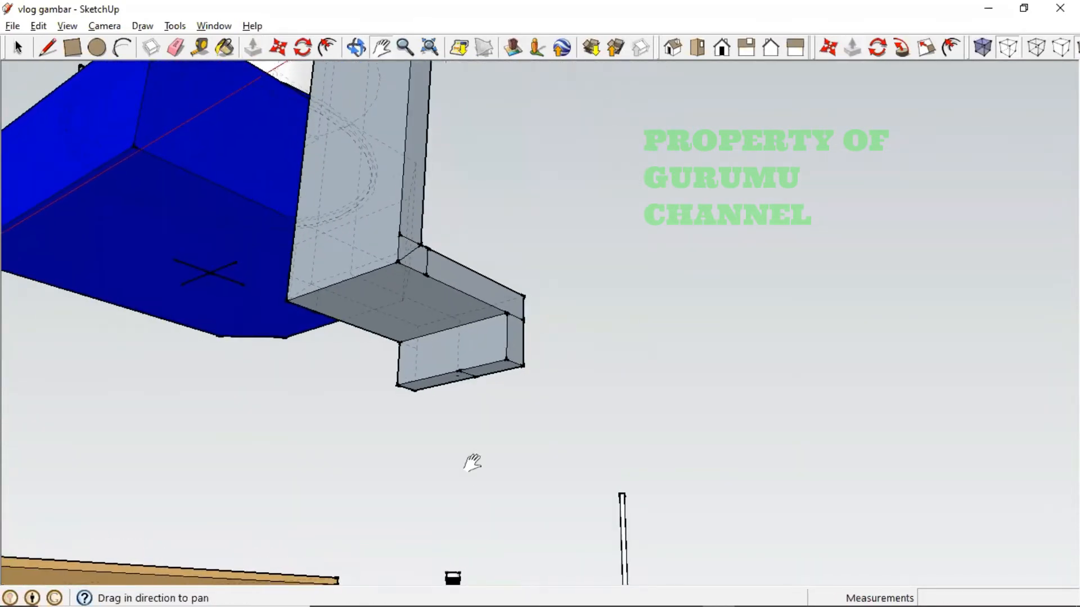
{"action": "middle_click_drag", "start_coordinate": [472, 461], "coordinate": [527, 426]}
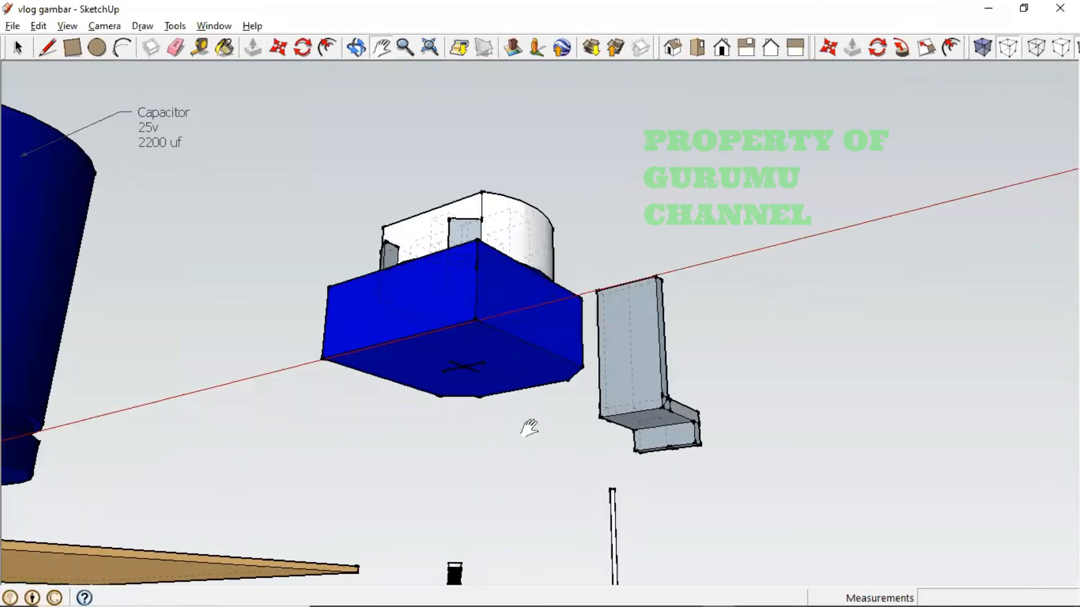
{"action": "scroll", "coordinate": [527, 426], "scroll_direction": "up", "scroll_amount": 3}
{"action": "middle_click_drag", "start_coordinate": [599, 414], "coordinate": [373, 315], "text": "shift"}
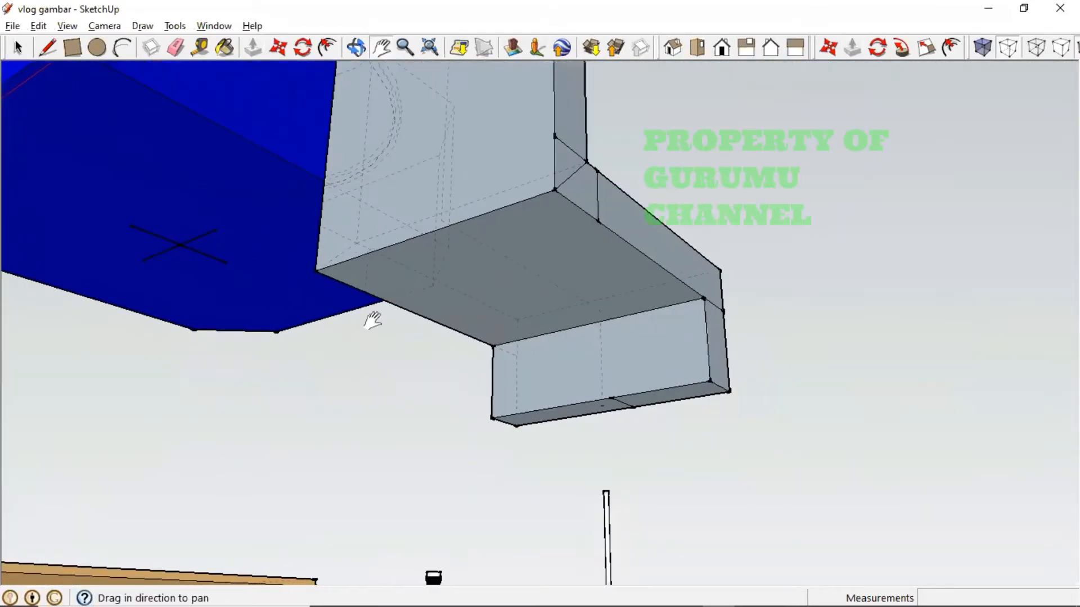
{"action": "middle_click_drag", "start_coordinate": [491, 373], "coordinate": [501, 234]}
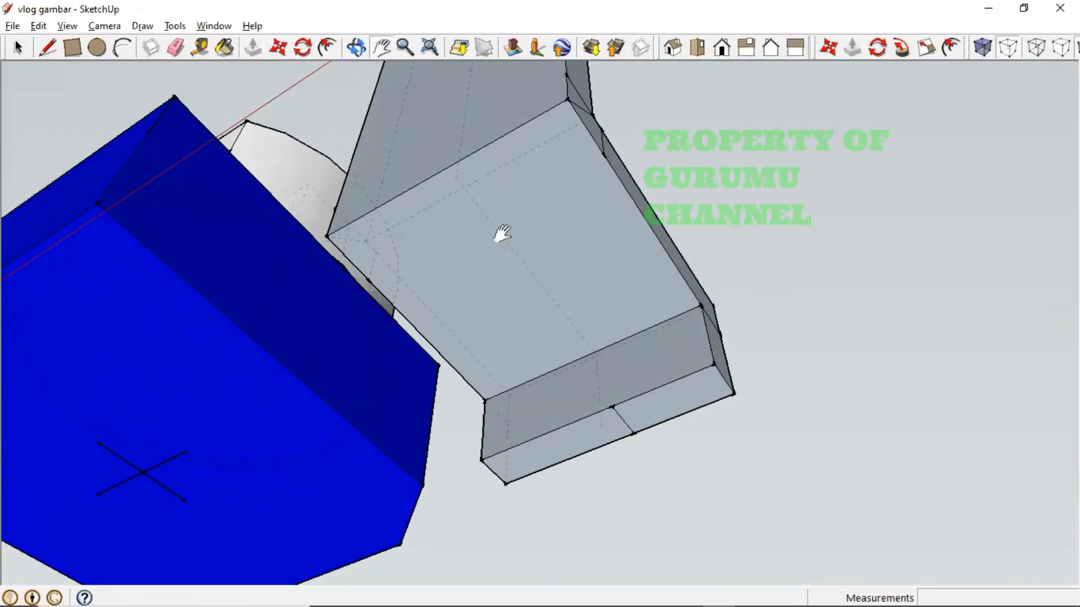
{"action": "mouse_move", "coordinate": [540, 310]}
{"action": "middle_mouse_down"}
{"action": "mouse_move", "coordinate": [537, 264]}
{"action": "mouse_move", "coordinate": [564, 192]}
{"action": "middle_mouse_up"}
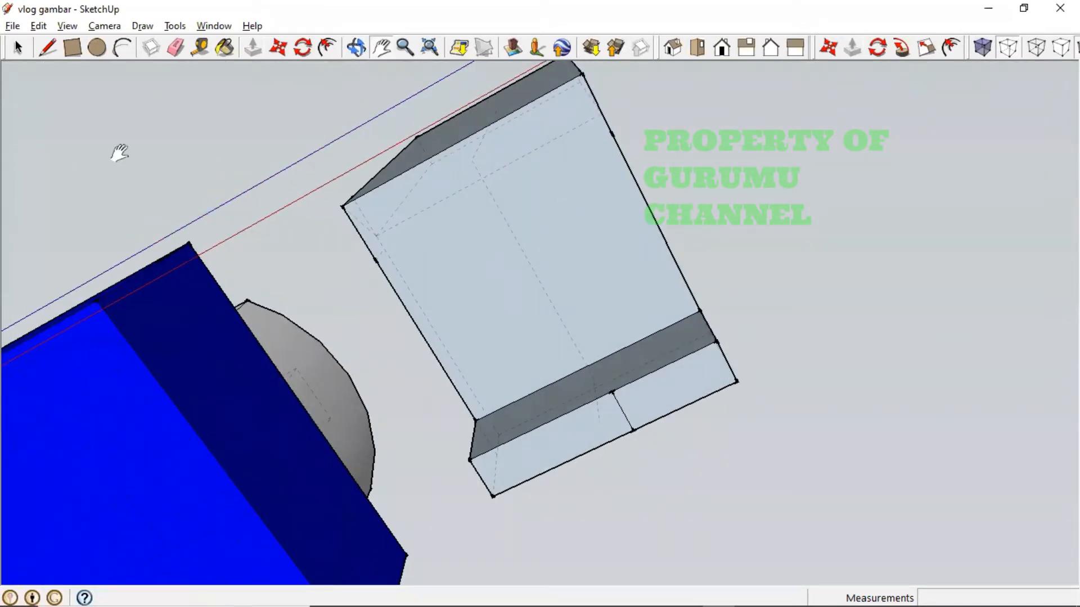
{"action": "left_click", "coordinate": [48, 47]}
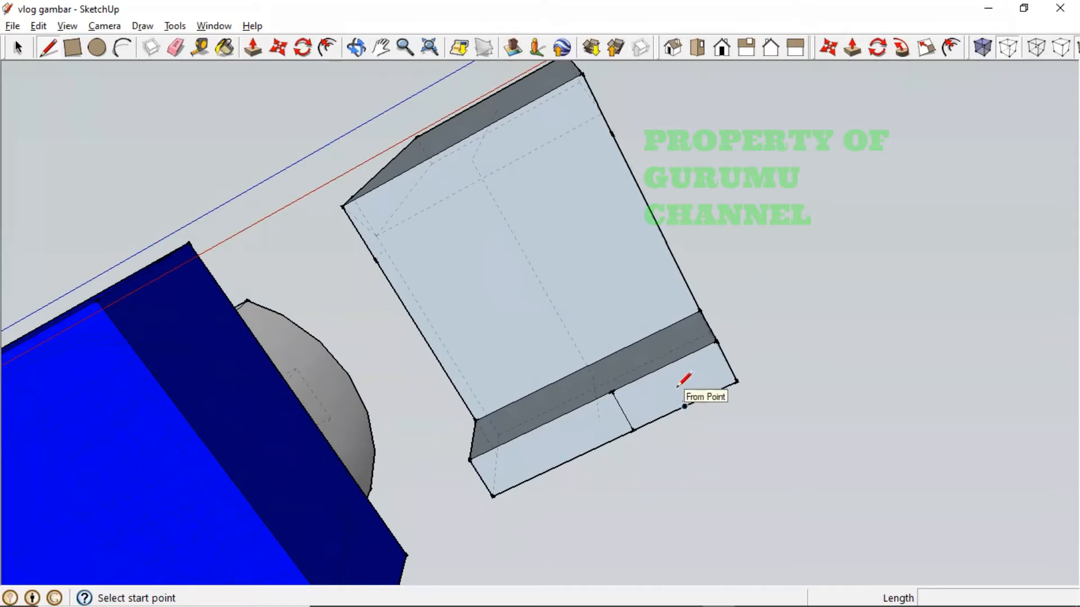
- Split the tab face with a line and draw a 1.5 mm line down from its midpoint
{"action": "left_click", "coordinate": [726, 361]}
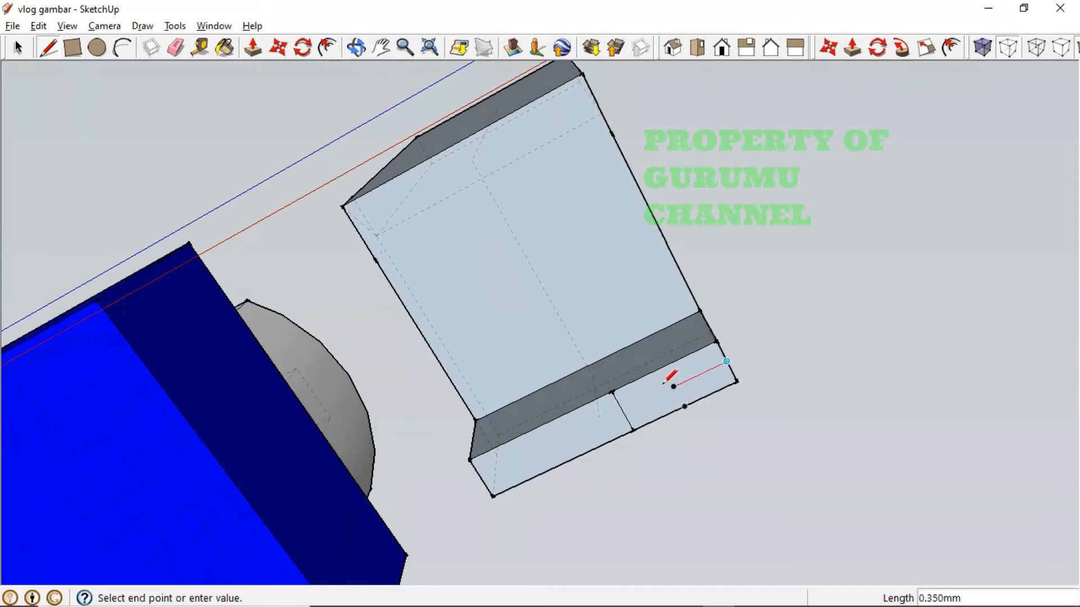
{"action": "left_click", "coordinate": [623, 409]}
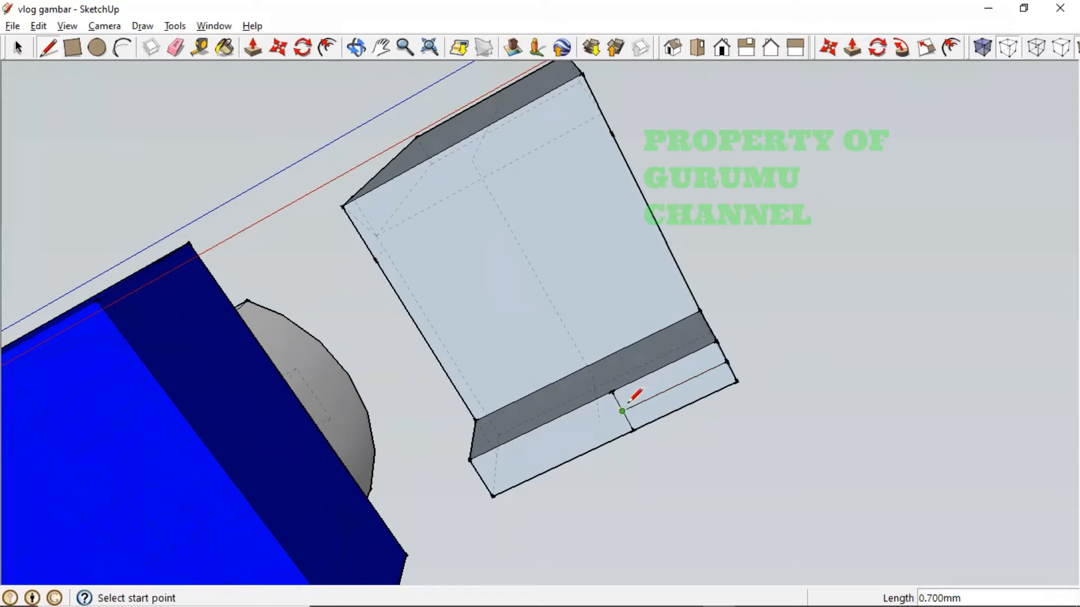
{"action": "left_click", "coordinate": [673, 387]}
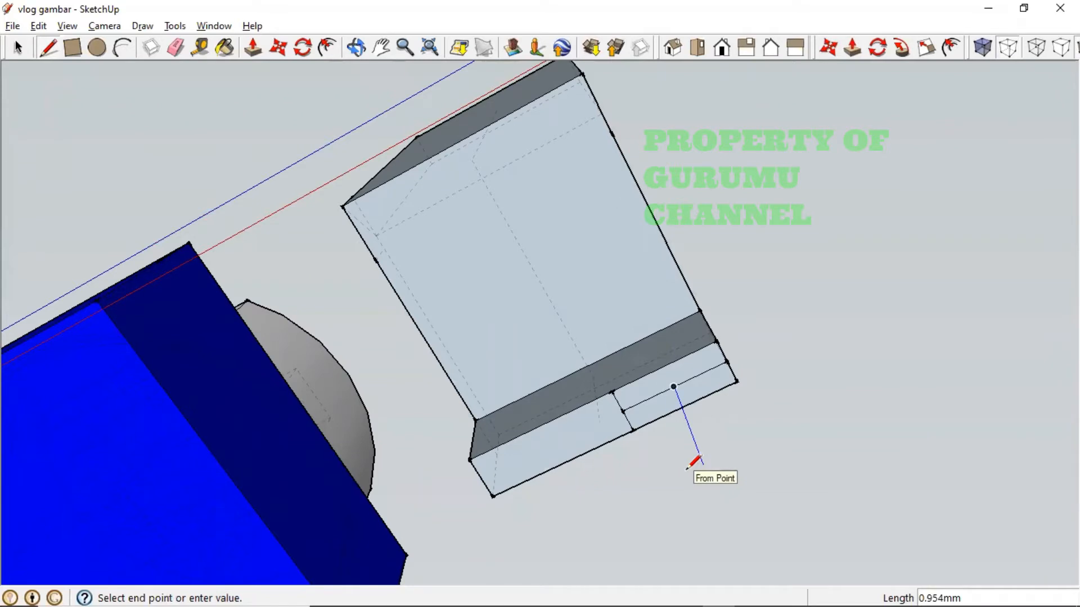
{"action": "type", "text": "1.5"}
{"action": "key", "text": "Return"}
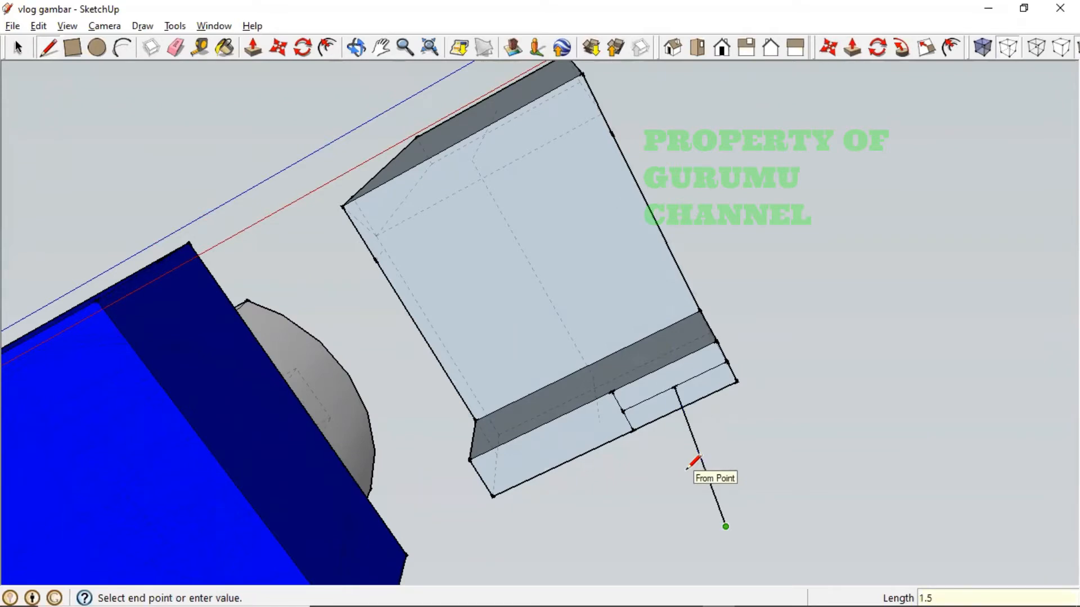
- Orbit, pan and zoom around the legs to check the new 1.5 mm line
{"action": "key", "text": "o"}
{"action": "left_click_drag", "start_coordinate": [739, 499], "coordinate": [665, 571]}
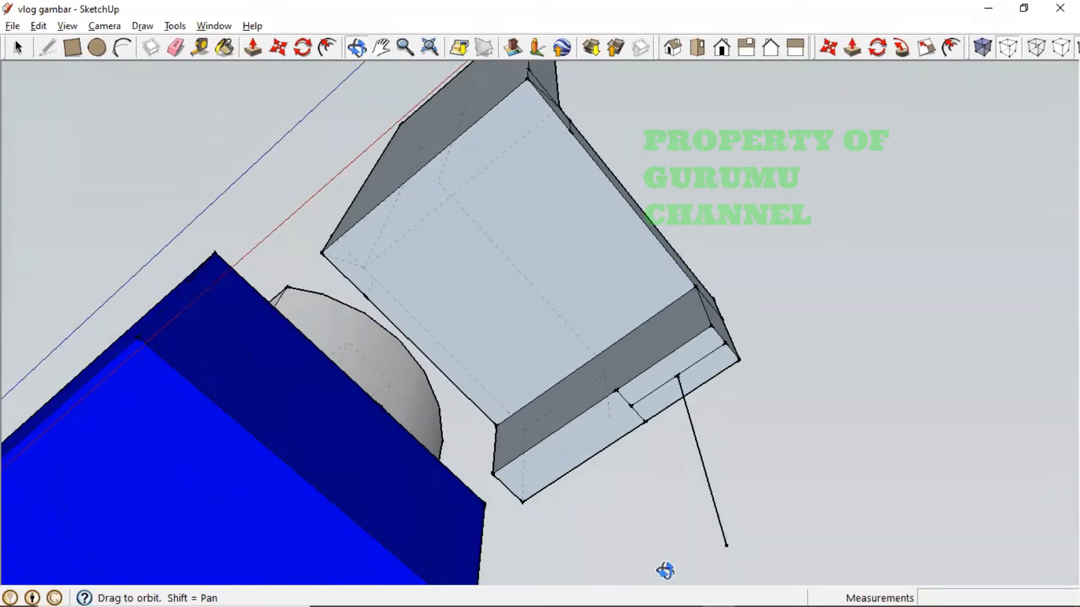
{"action": "middle_click_drag", "start_coordinate": [665, 571], "coordinate": [634, 588]}
{"action": "middle_click_drag", "start_coordinate": [733, 457], "coordinate": [651, 574]}
{"action": "scroll", "coordinate": [644, 522], "scroll_direction": "down", "scroll_amount": 6}
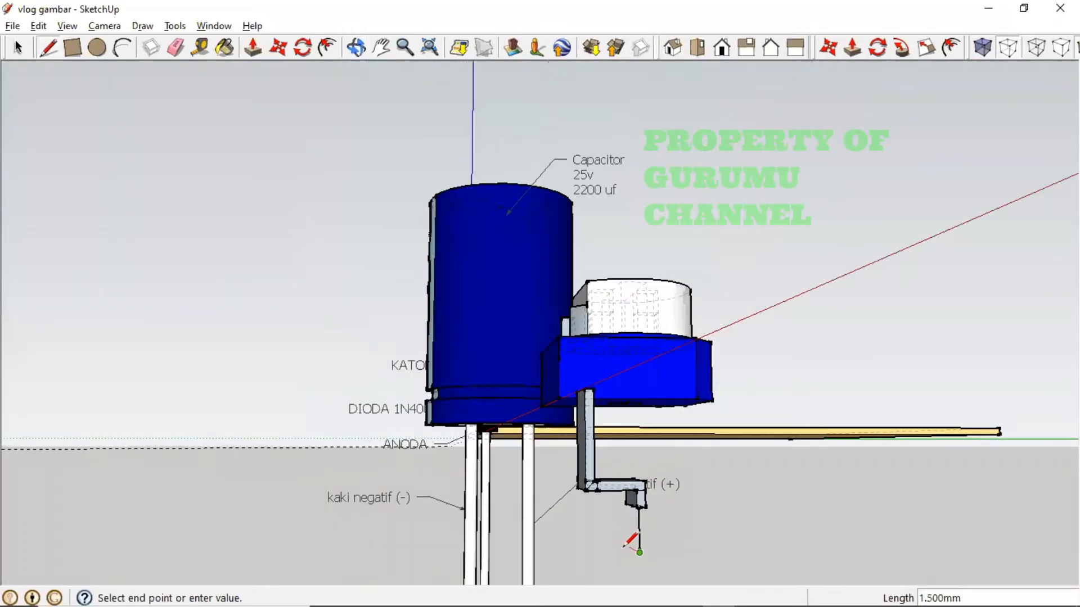
{"action": "key", "text": "h"}
{"action": "left_click_drag", "start_coordinate": [618, 497], "coordinate": [618, 428]}
{"action": "scroll", "coordinate": [620, 435], "scroll_direction": "up", "scroll_amount": 3}
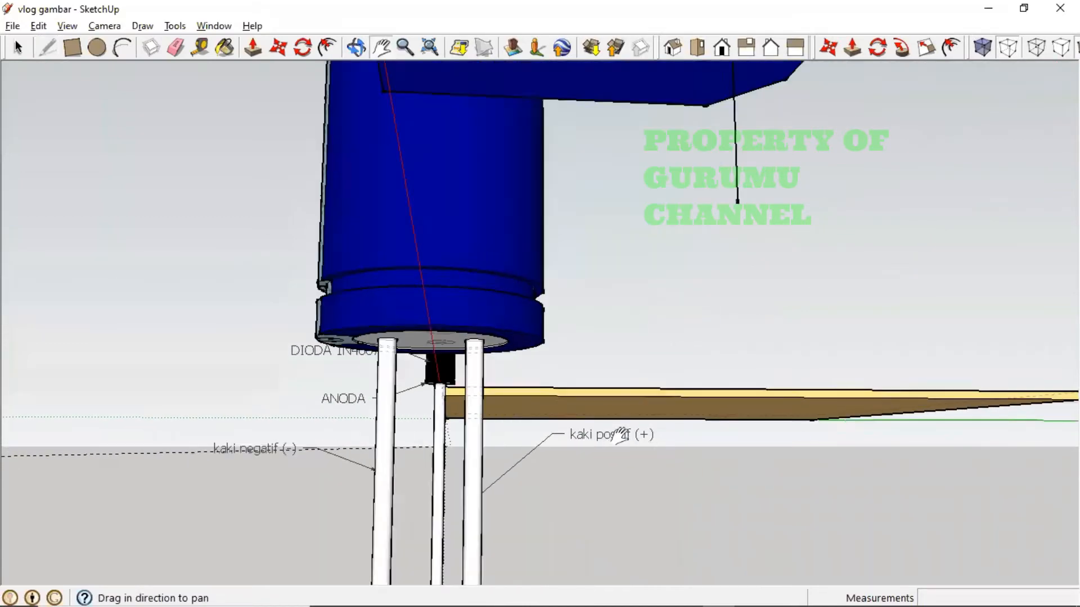
{"action": "scroll", "coordinate": [620, 435], "scroll_direction": "up", "scroll_amount": 1}
{"action": "scroll", "coordinate": [632, 433], "scroll_direction": "down", "scroll_amount": 2}
{"action": "mouse_move", "coordinate": [658, 380]}
{"action": "middle_mouse_down"}
{"action": "mouse_move", "coordinate": [657, 438]}
{"action": "mouse_move", "coordinate": [641, 381]}
{"action": "middle_mouse_up"}
- Start an arc at the wire's end, then check the reference photo for the bend size
{"action": "key", "text": "h"}
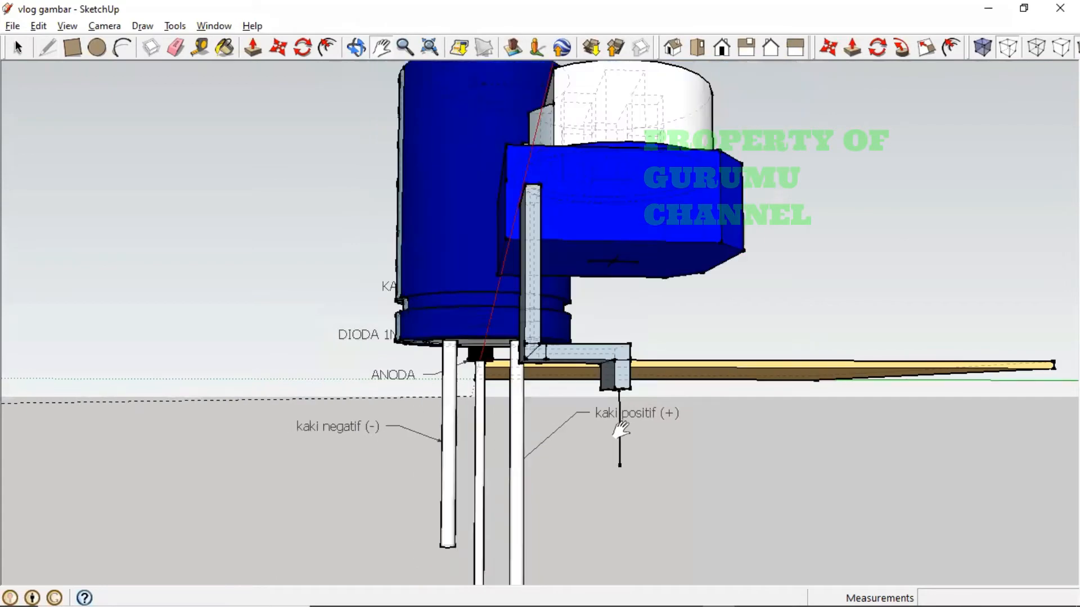
{"action": "middle_click_drag", "start_coordinate": [621, 431], "coordinate": [576, 464]}
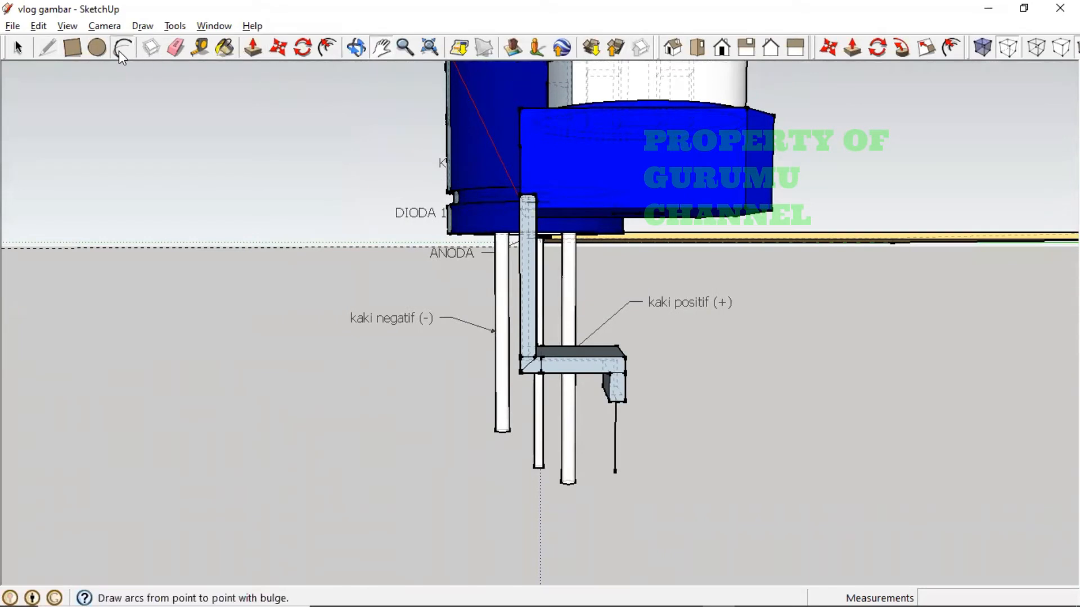
{"action": "left_click", "coordinate": [121, 50]}
{"action": "left_click", "coordinate": [615, 473]}
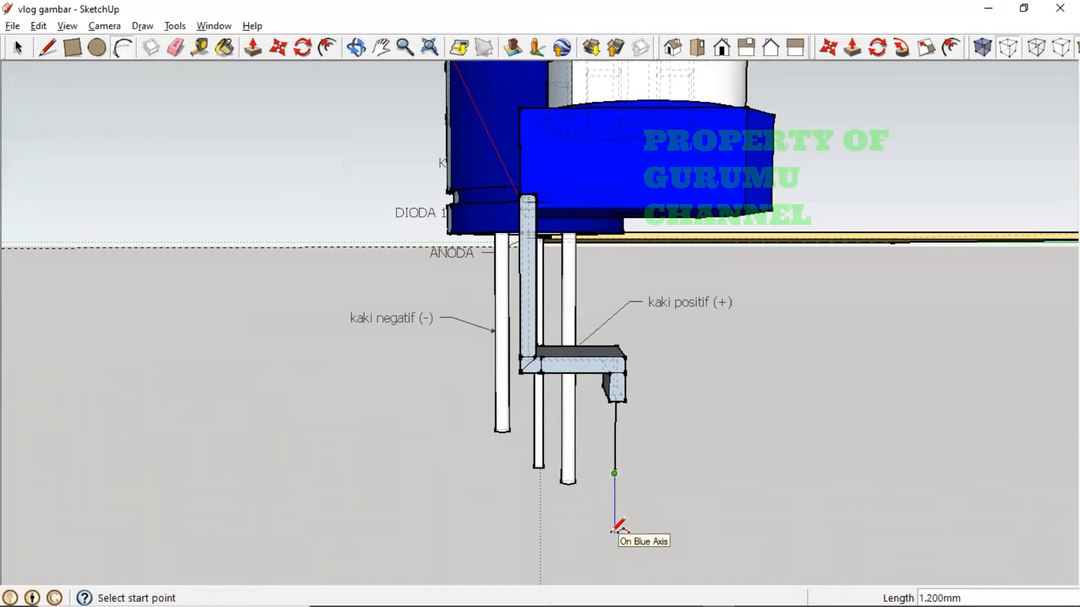
{"action": "key", "text": "alt+Tab"}
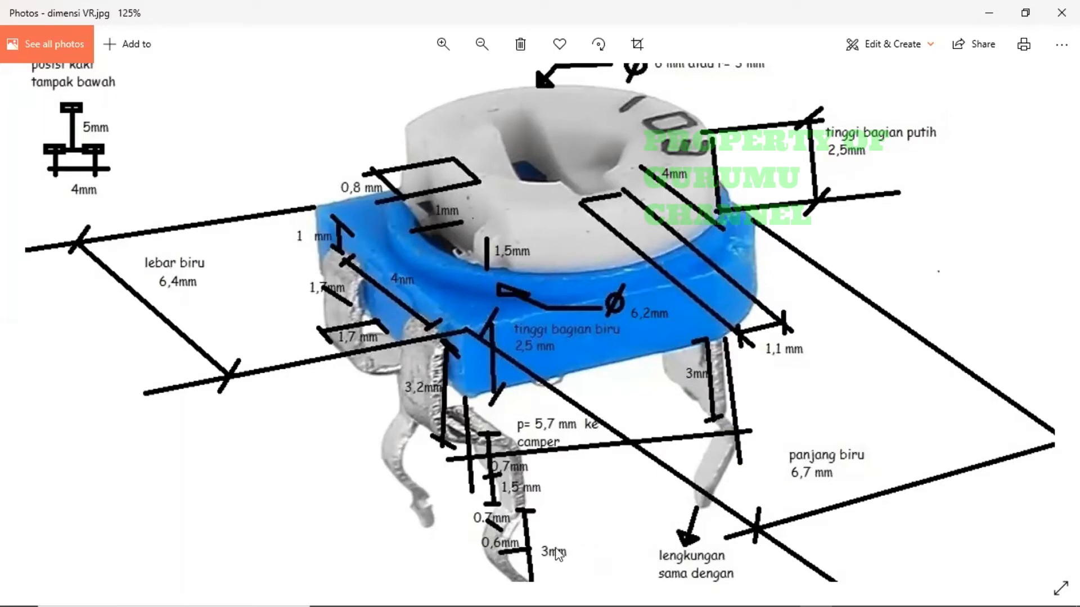
- Compute 3 ÷ 2 = 1.5 in Calculator, then go back to SketchUp
{"action": "key", "text": "alt+Tab"}
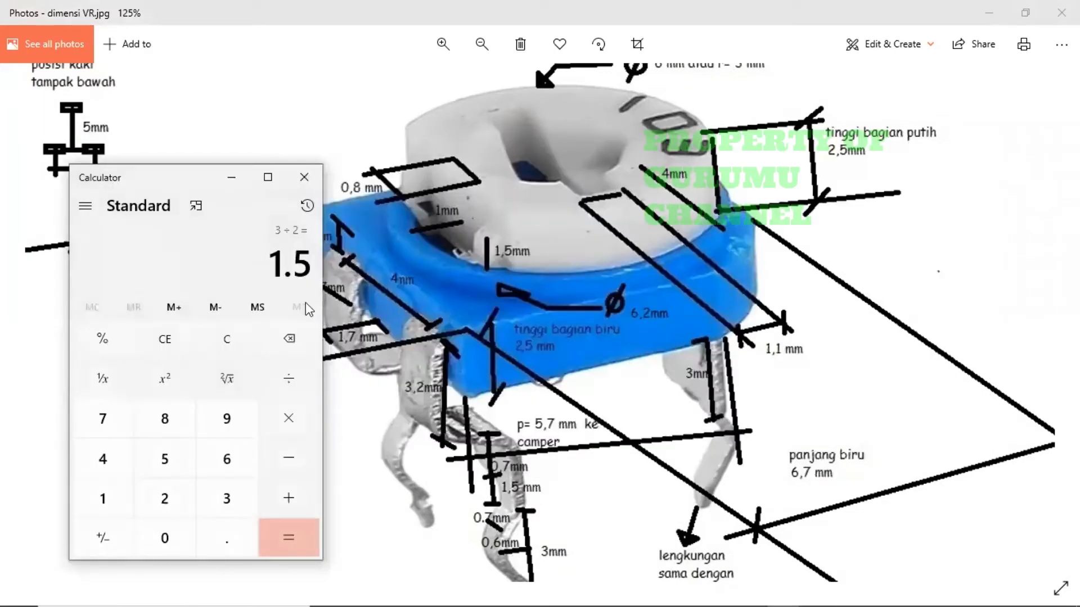
{"action": "key", "text": "Escape"}
{"action": "type", "text": "3"}
{"action": "key", "text": "slash"}
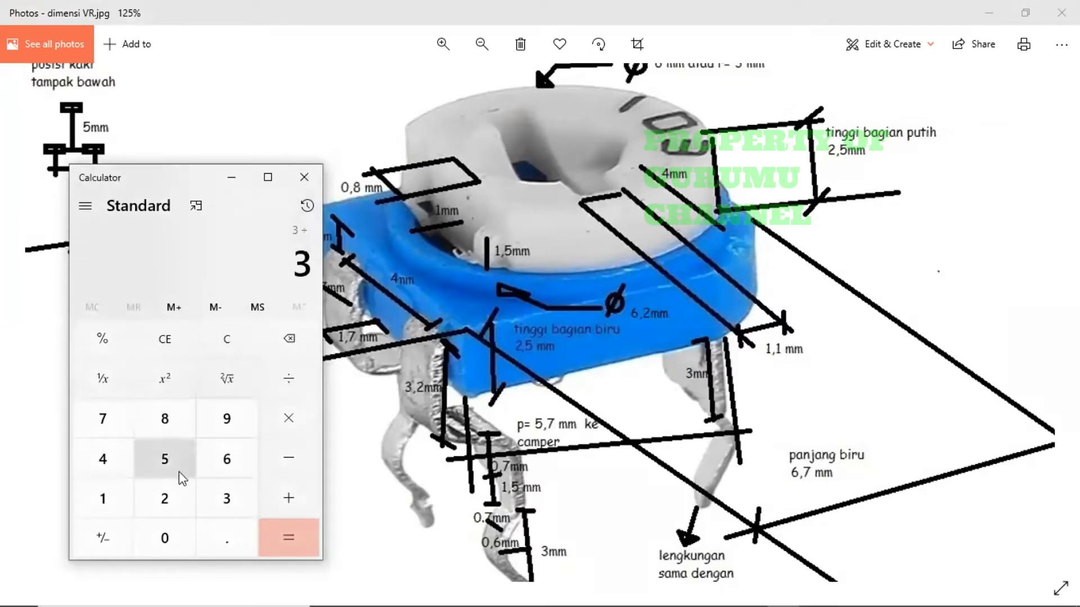
{"action": "left_click", "coordinate": [164, 499]}
{"action": "left_click", "coordinate": [294, 533]}
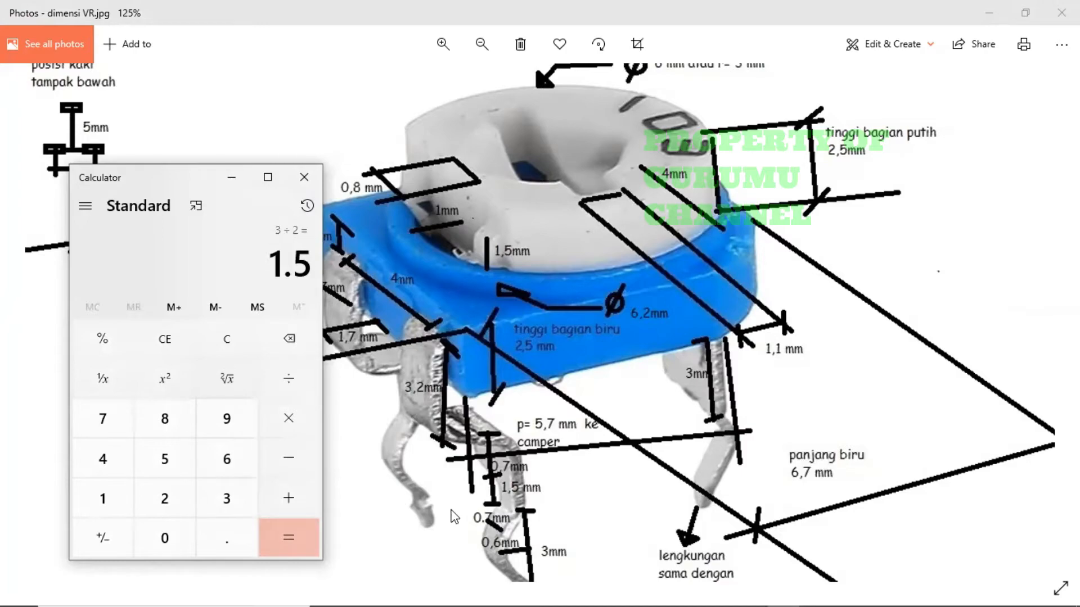
{"action": "key", "text": "alt+Tab"}
{"action": "key", "text": "alt+Tab"}
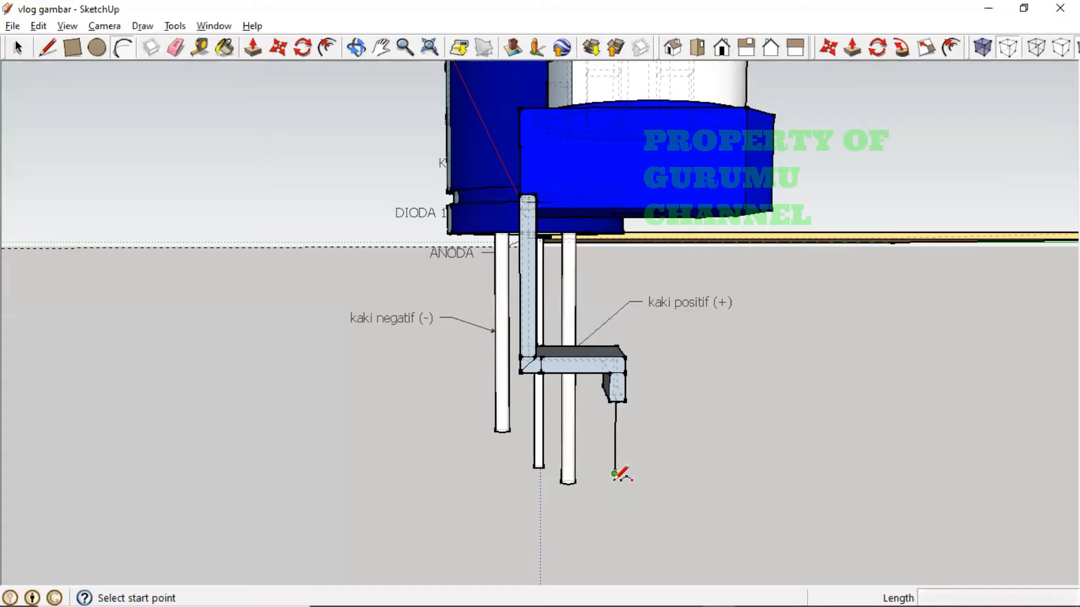
- Begin a half-circle bend arc with a 1.5 mm chord at the wire's end, then recheck the photo
{"action": "left_click", "coordinate": [614, 474]}
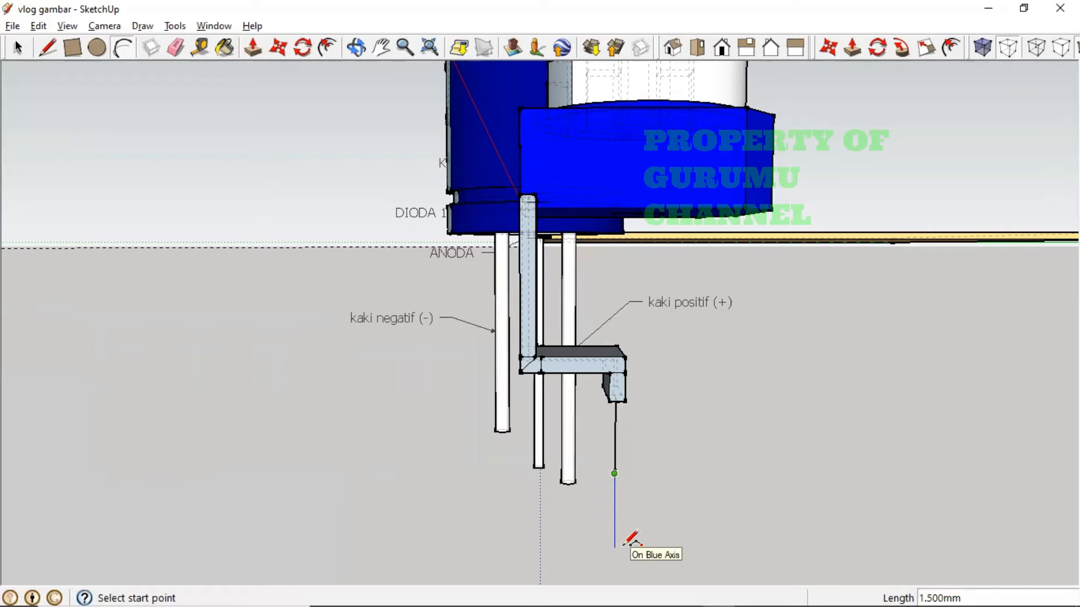
{"action": "type", "text": "1.5"}
{"action": "key", "text": "Return"}
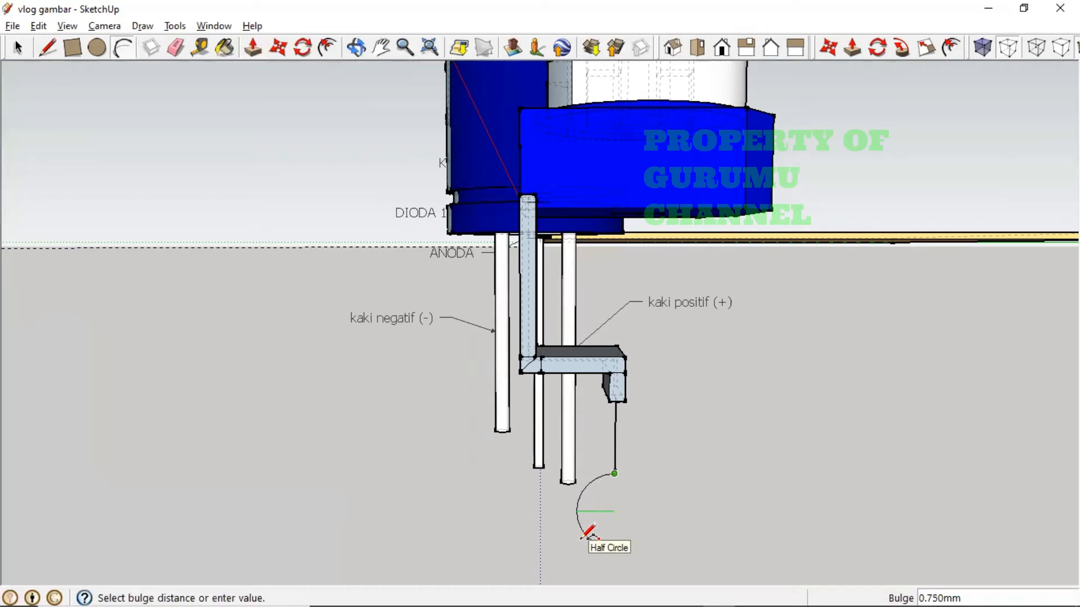
{"action": "key", "text": "alt+Tab"}
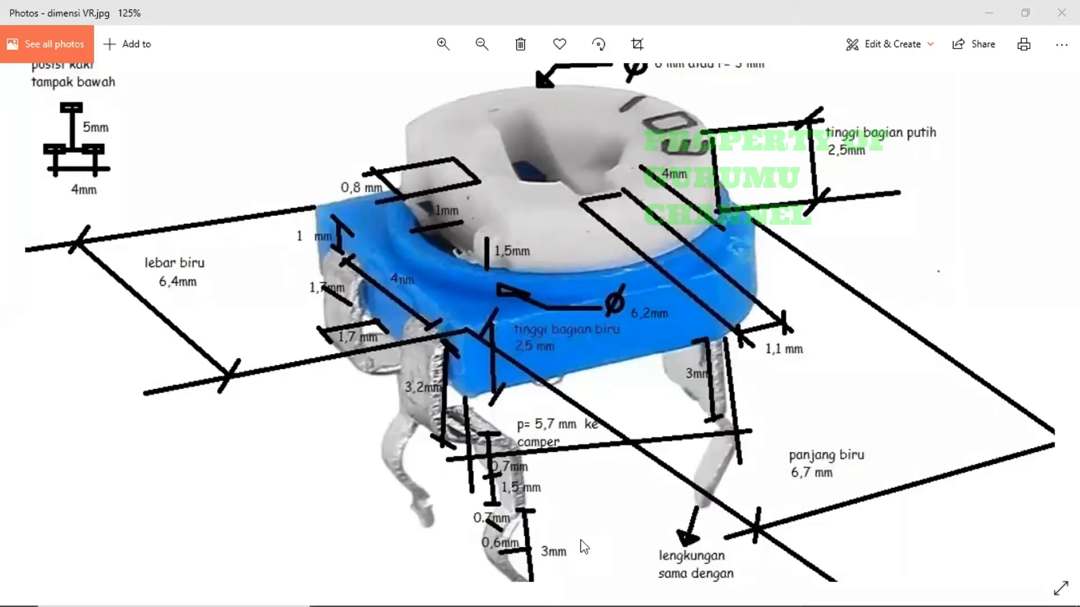
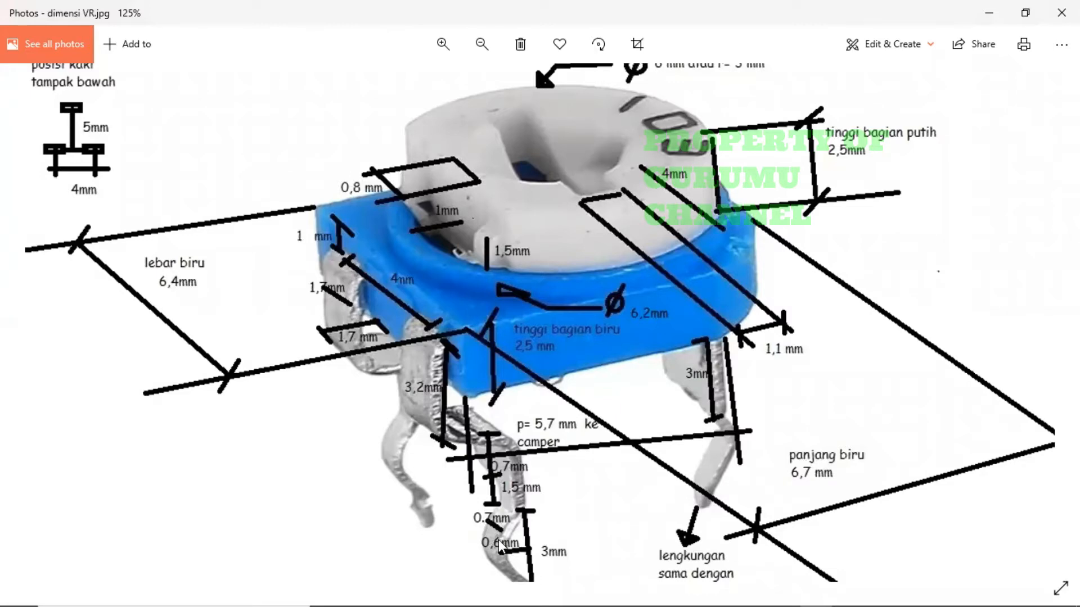
- Finish the bend arc with a 0.3 mm bulge below the leg's bent end
{"action": "key", "text": "alt+Tab"}
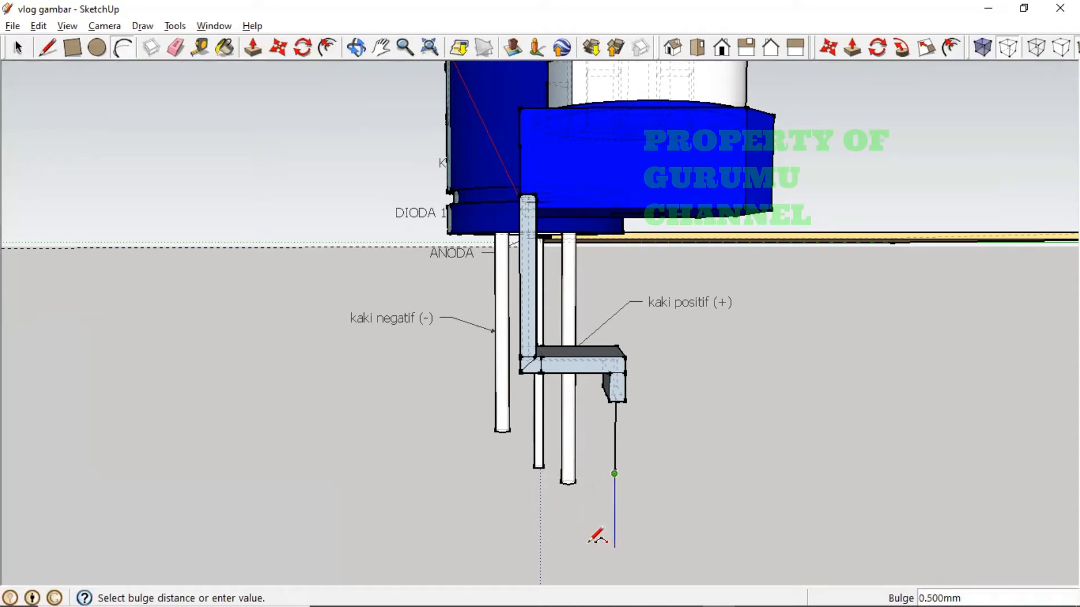
{"action": "type", "text": "0.3"}
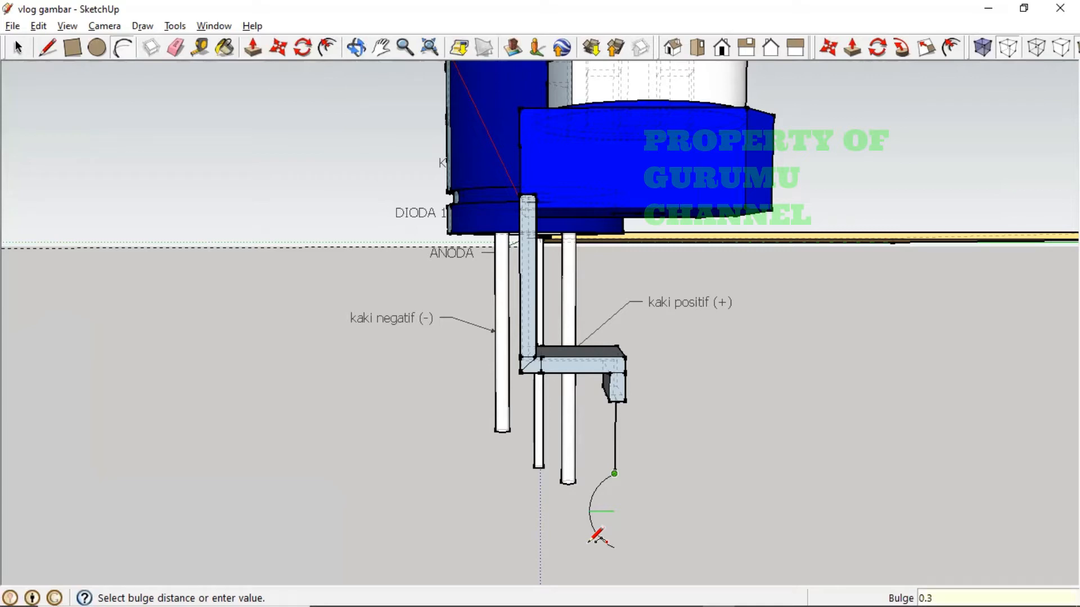
{"action": "key", "text": "Return"}
{"action": "middle_click_drag", "start_coordinate": [707, 542], "coordinate": [731, 542]}
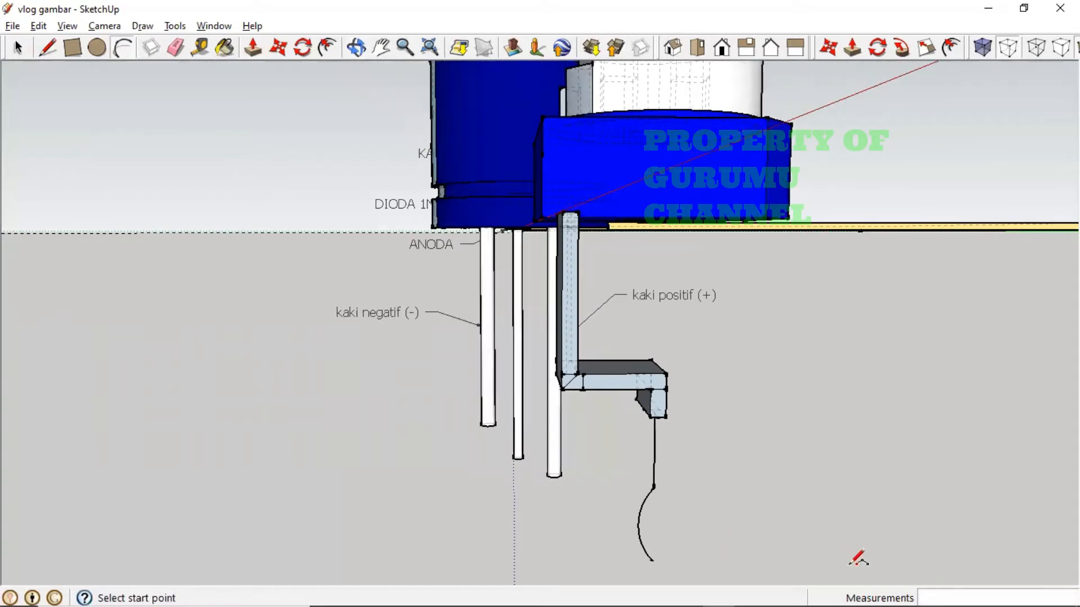
- Compare the curved leg tip with the dimensioned reference photo from a couple of angles
{"action": "key", "text": "alt+Tab"}
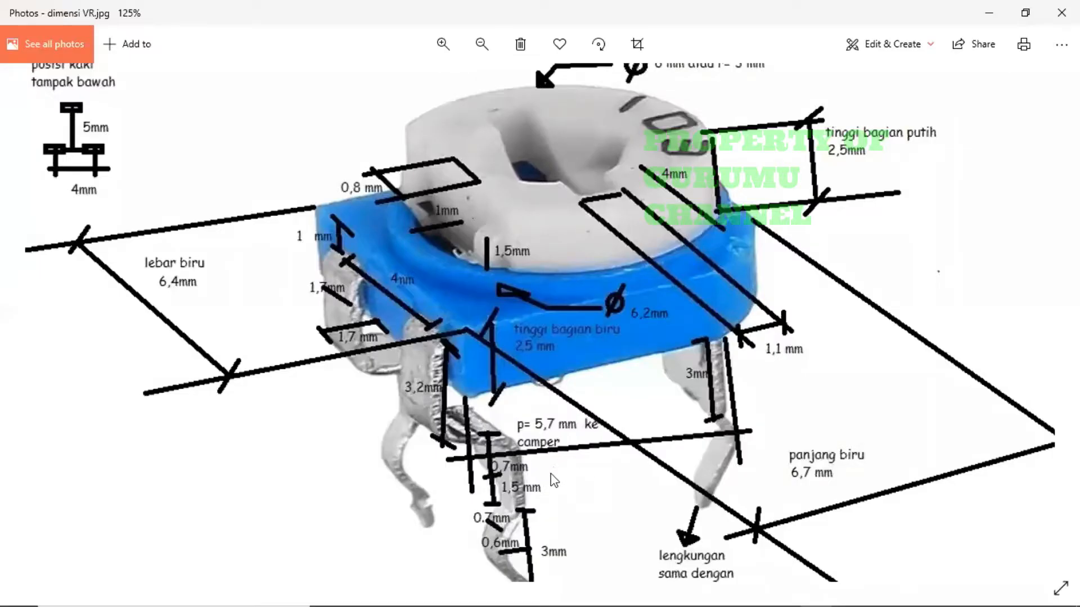
{"action": "left_click_drag", "start_coordinate": [542, 492], "coordinate": [525, 495]}
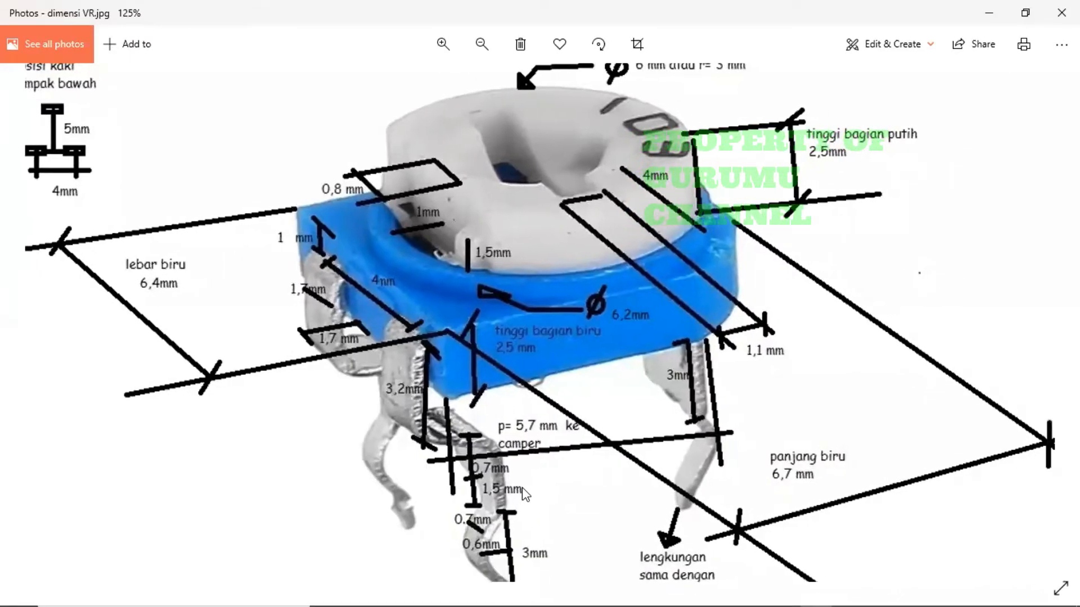
{"action": "key", "text": "alt+Tab"}
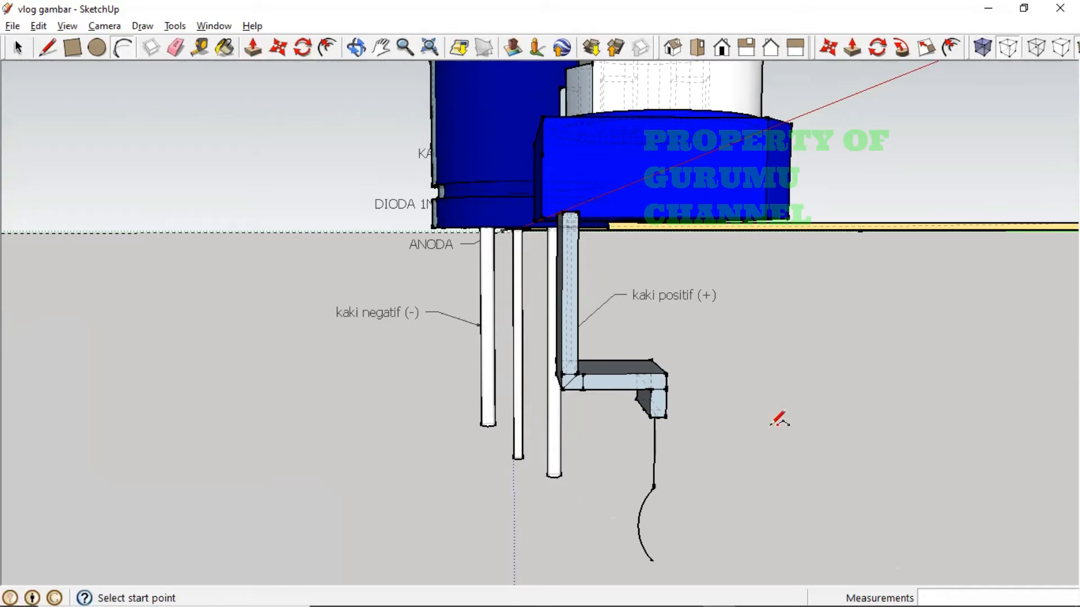
{"action": "middle_click_drag", "start_coordinate": [778, 414], "coordinate": [707, 422]}
{"action": "middle_click_drag", "start_coordinate": [588, 507], "coordinate": [593, 479]}
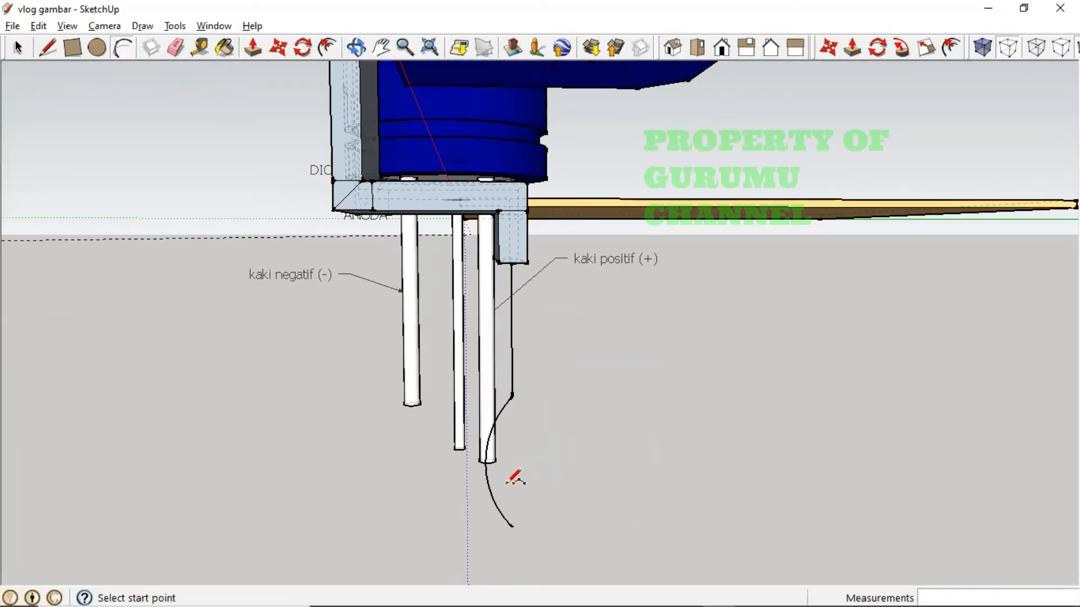
{"action": "key", "text": "alt+Tab"}
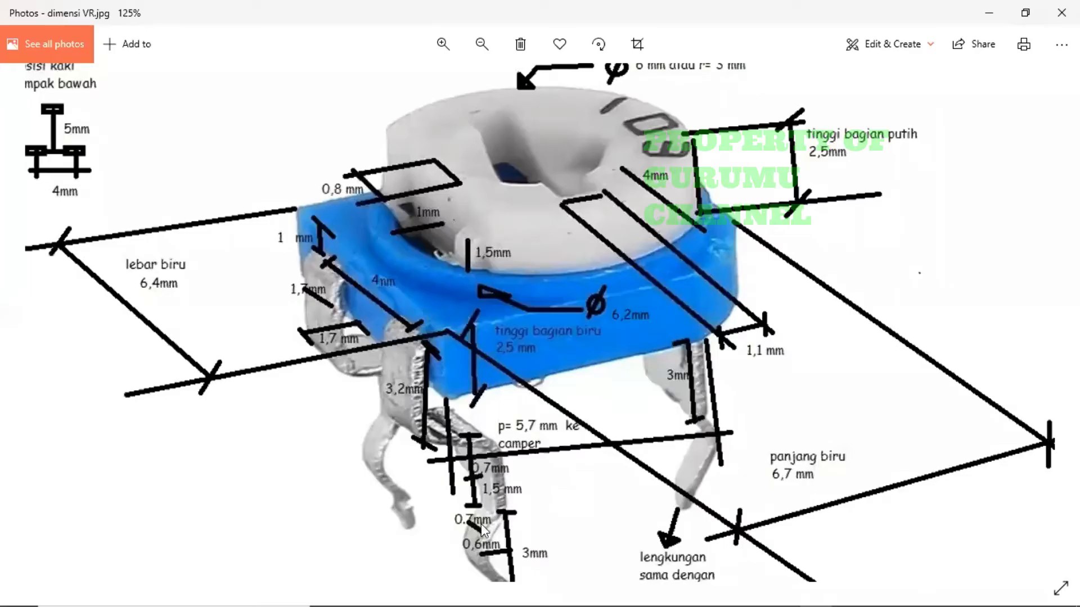
{"action": "key", "text": "alt+Tab"}
{"action": "key", "text": "alt+Tab"}
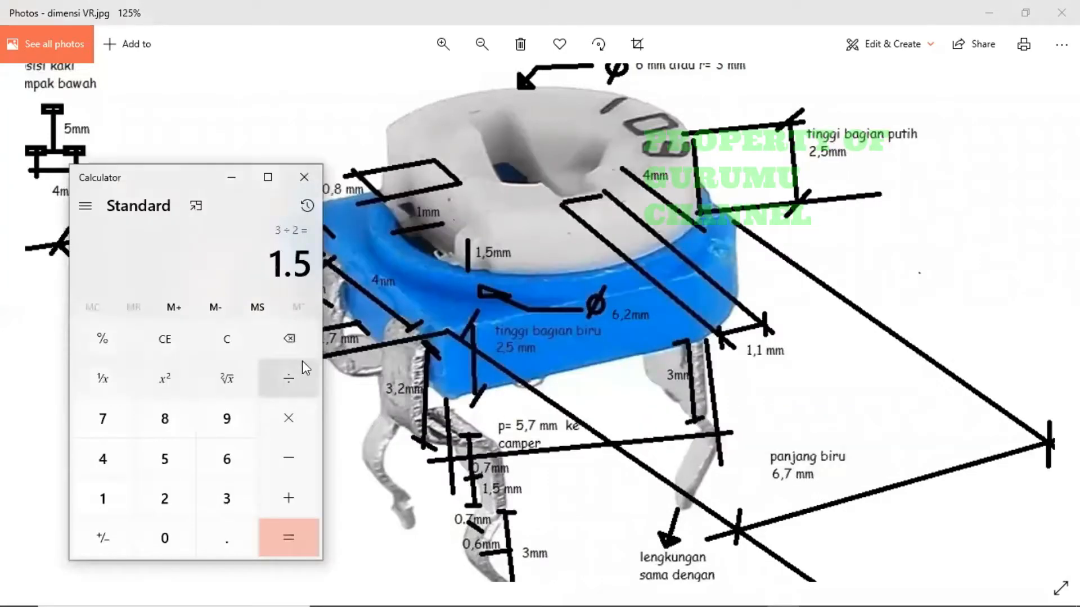
- Compute 0.6 ÷ 2 = 0.3 in Calculator, then return to SketchUp
{"action": "left_click", "coordinate": [231, 340]}
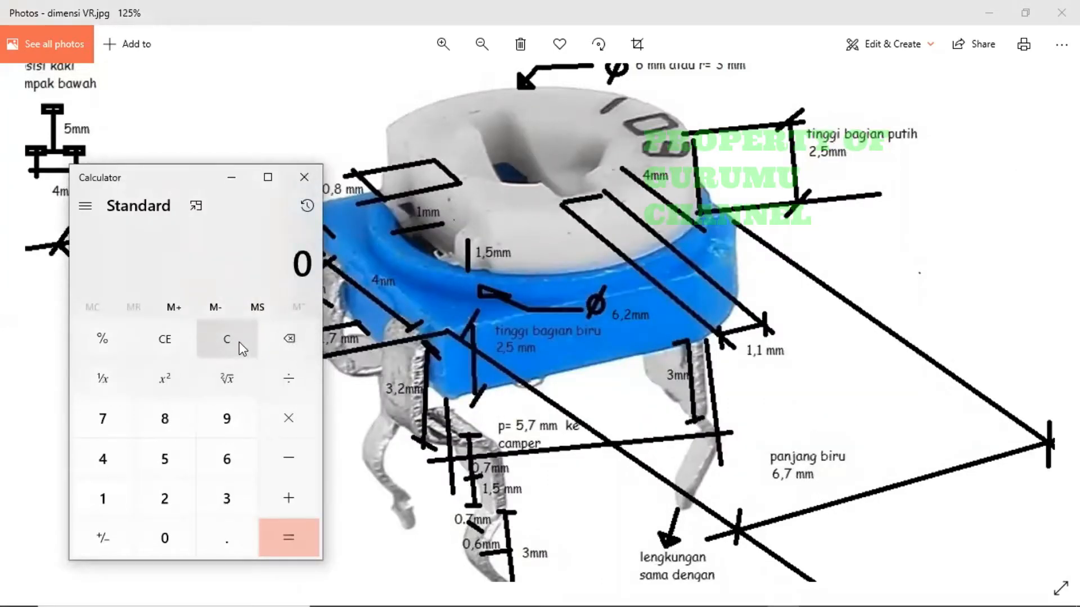
{"action": "type", "text": ".6"}
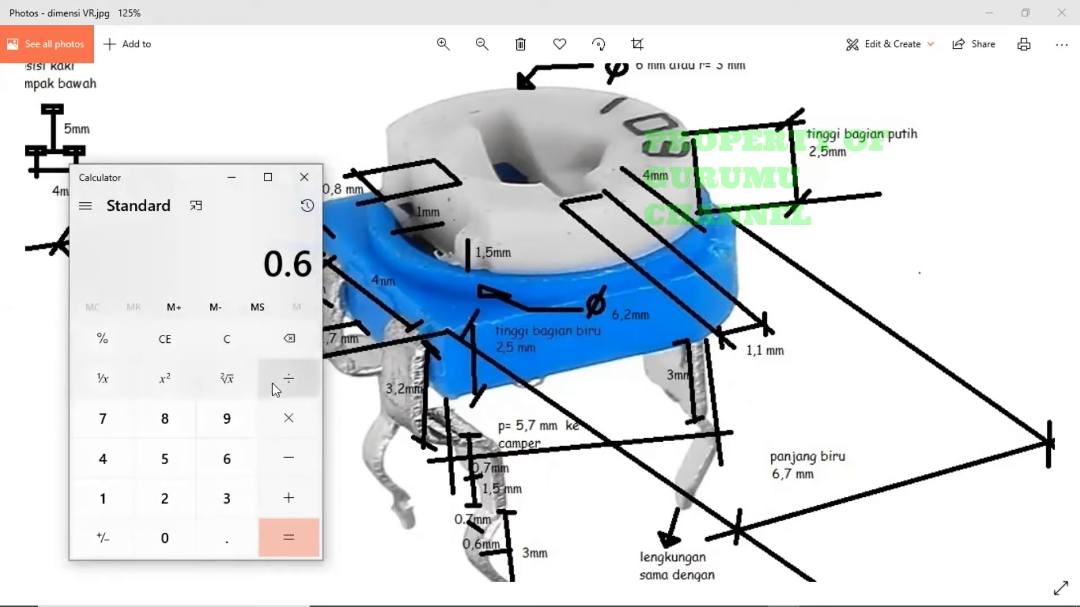
{"action": "left_click", "coordinate": [160, 498]}
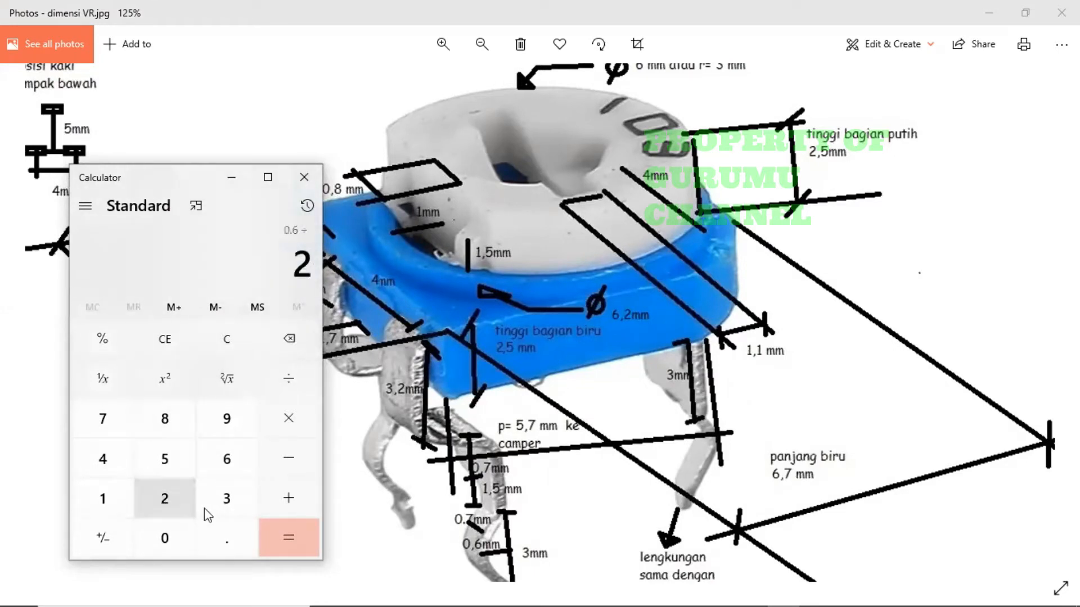
{"action": "left_click", "coordinate": [277, 534]}
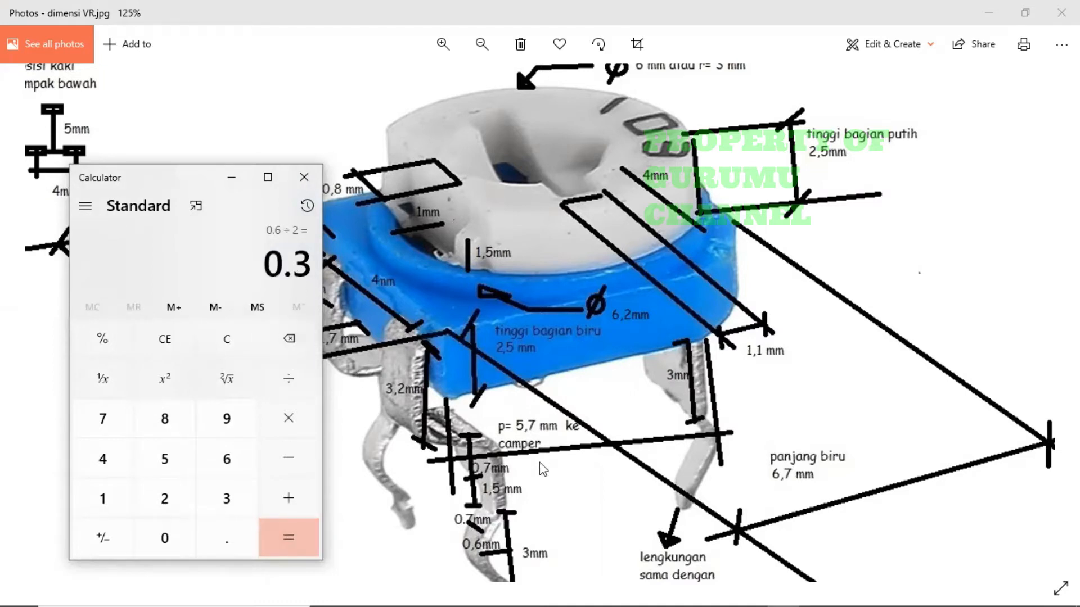
{"action": "key", "text": "alt+Tab"}
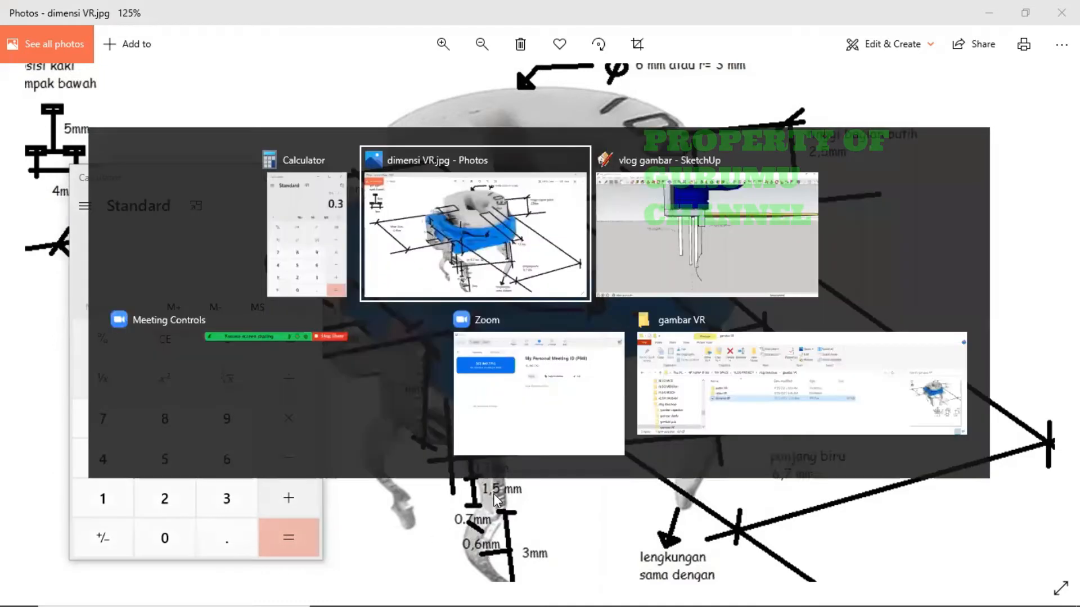
{"action": "key", "text": "alt+Tab"}
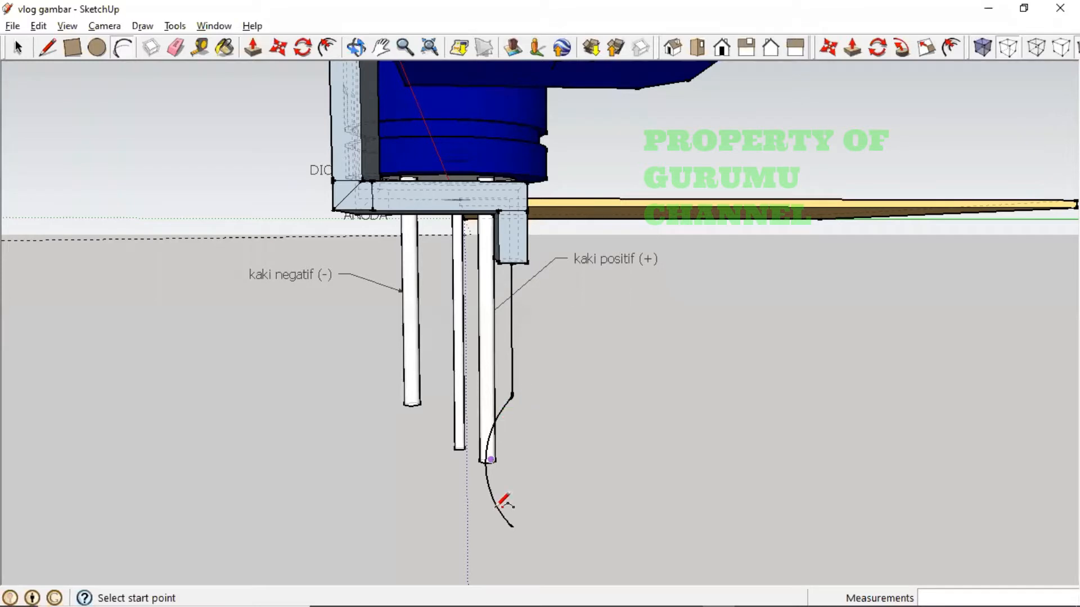
- Orbit around the bent leg and recheck the reference photo
{"action": "mouse_move", "coordinate": [554, 435]}
{"action": "middle_mouse_down"}
{"action": "mouse_move", "coordinate": [574, 453]}
{"action": "mouse_move", "coordinate": [568, 430]}
{"action": "middle_mouse_up"}
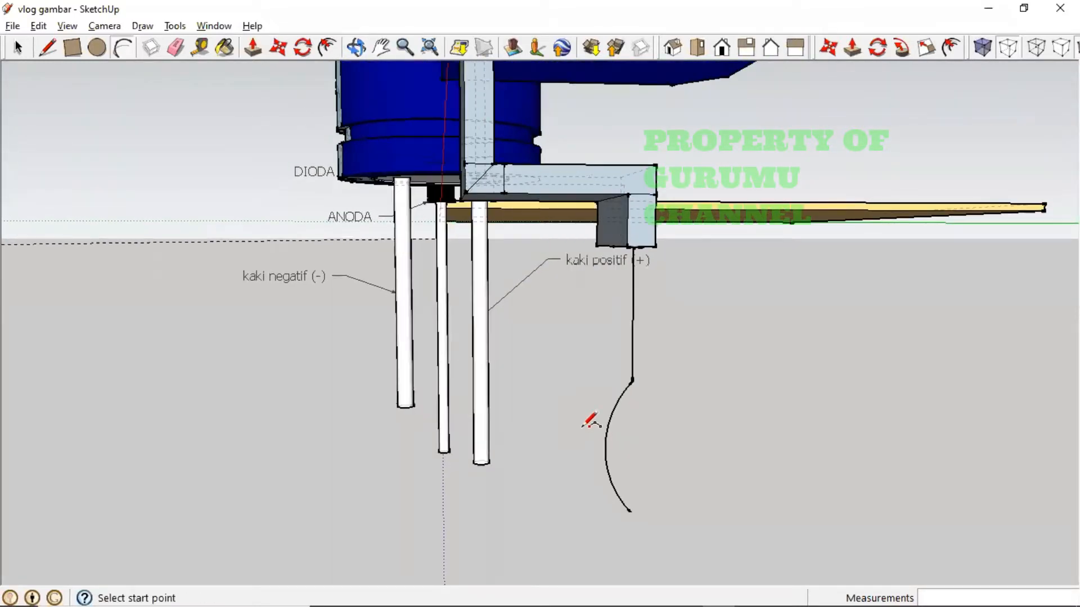
{"action": "key", "text": "alt+Tab"}
{"action": "key", "text": "alt+Tab"}
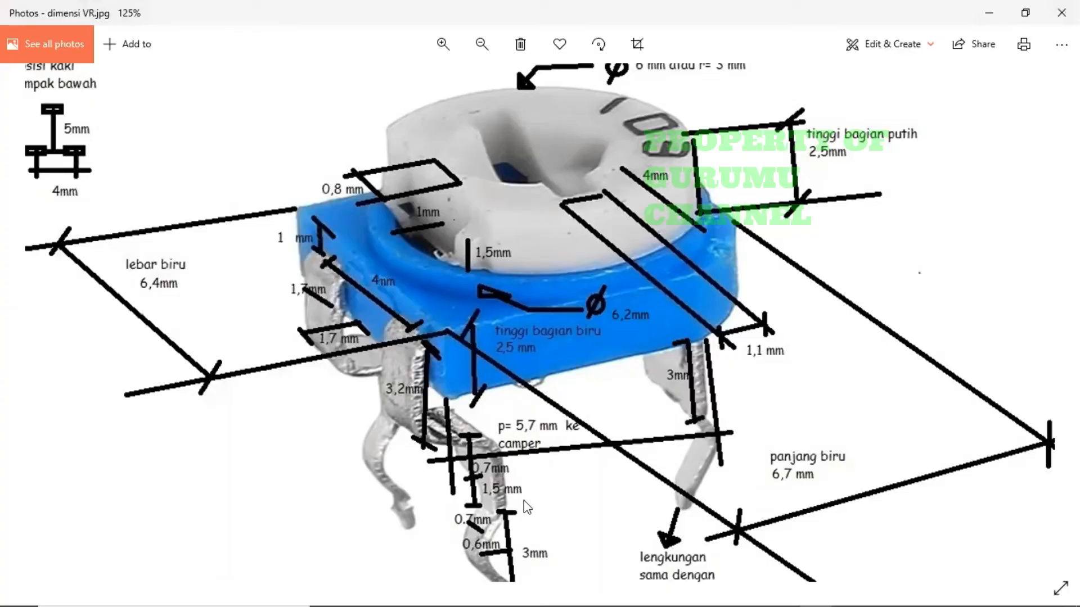
{"action": "scroll", "coordinate": [531, 482], "scroll_direction": "down", "scroll_amount": 2}
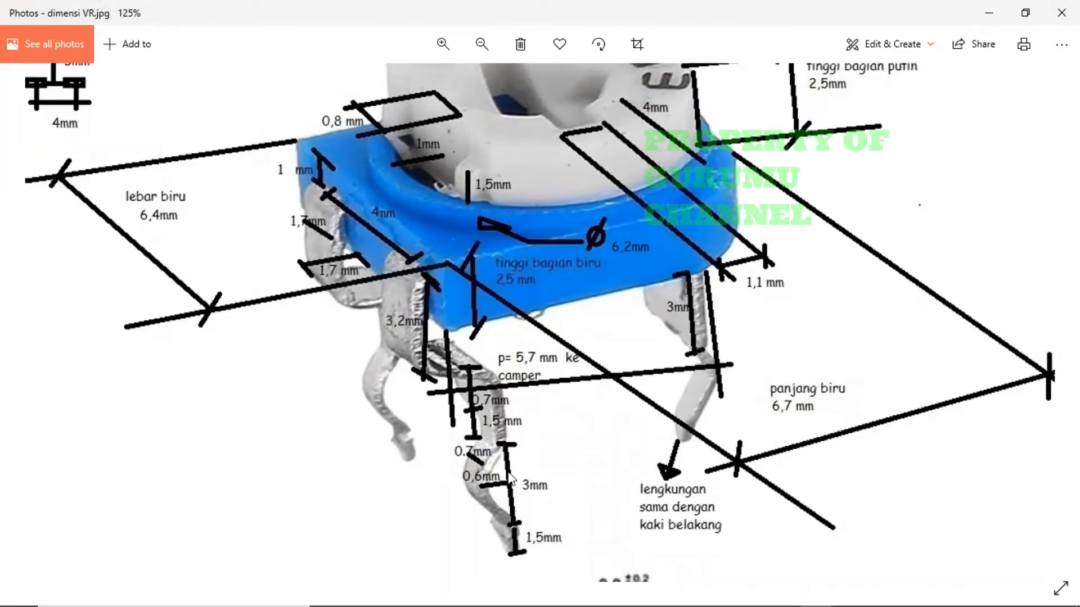
{"action": "key", "text": "alt+Tab"}
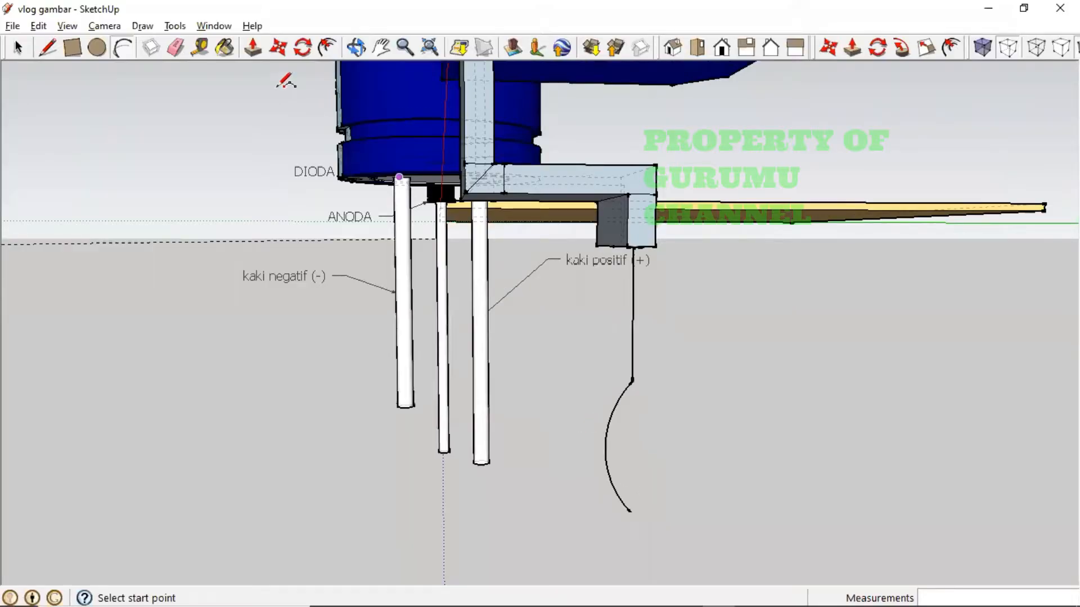
- Draw a 1.5 mm straight segment down from the arc's lower end
{"action": "left_click", "coordinate": [18, 48]}
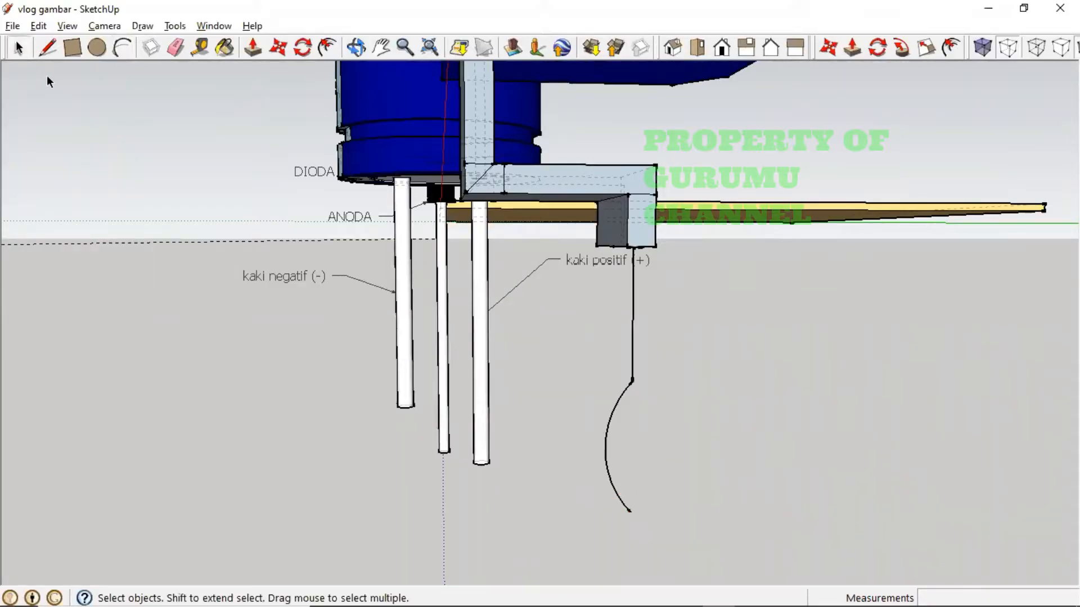
{"action": "left_click", "coordinate": [47, 48]}
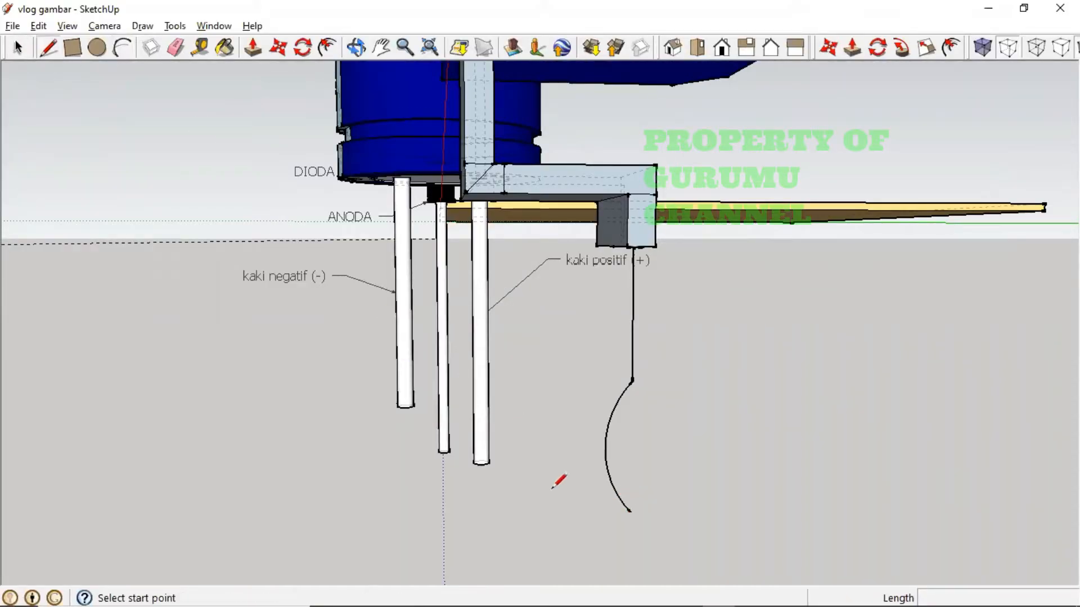
{"action": "left_click", "coordinate": [630, 512]}
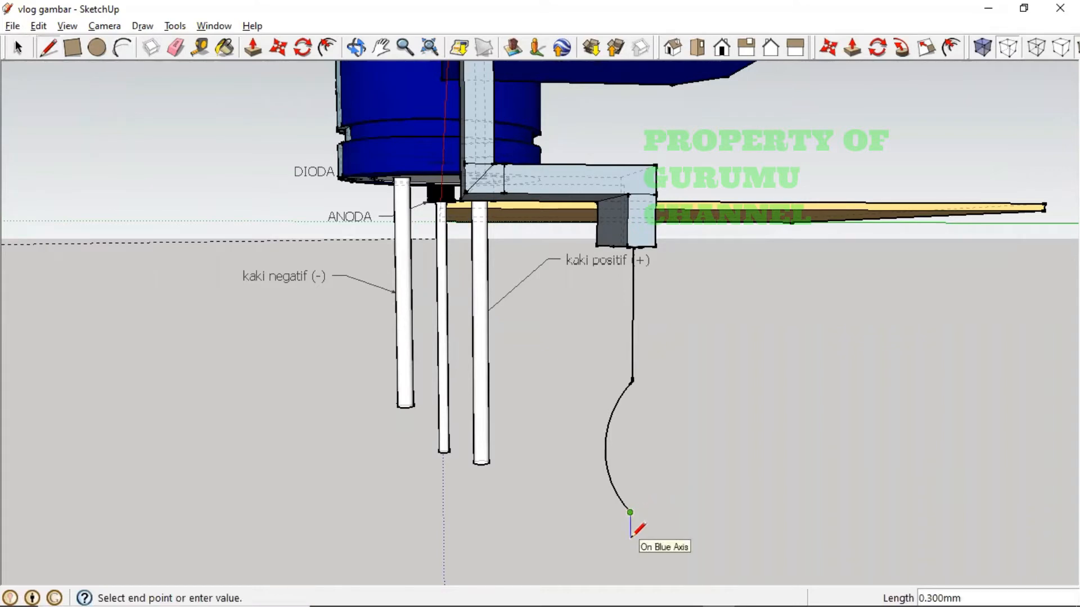
{"action": "type", "text": "1.5"}
{"action": "key", "text": "Return"}
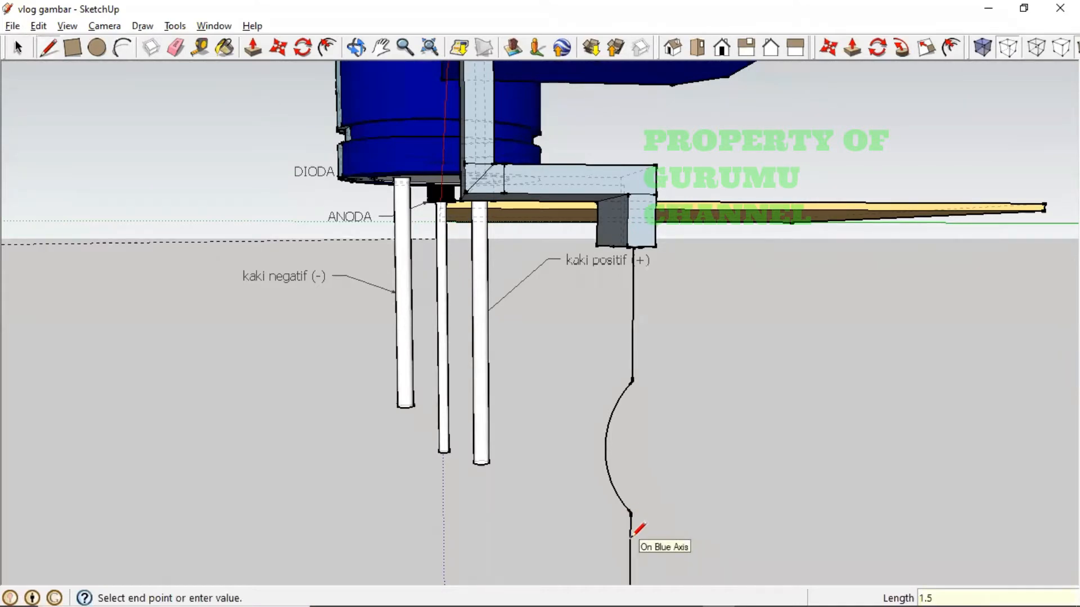
{"action": "scroll", "coordinate": [642, 505], "scroll_direction": "down", "scroll_amount": 3}
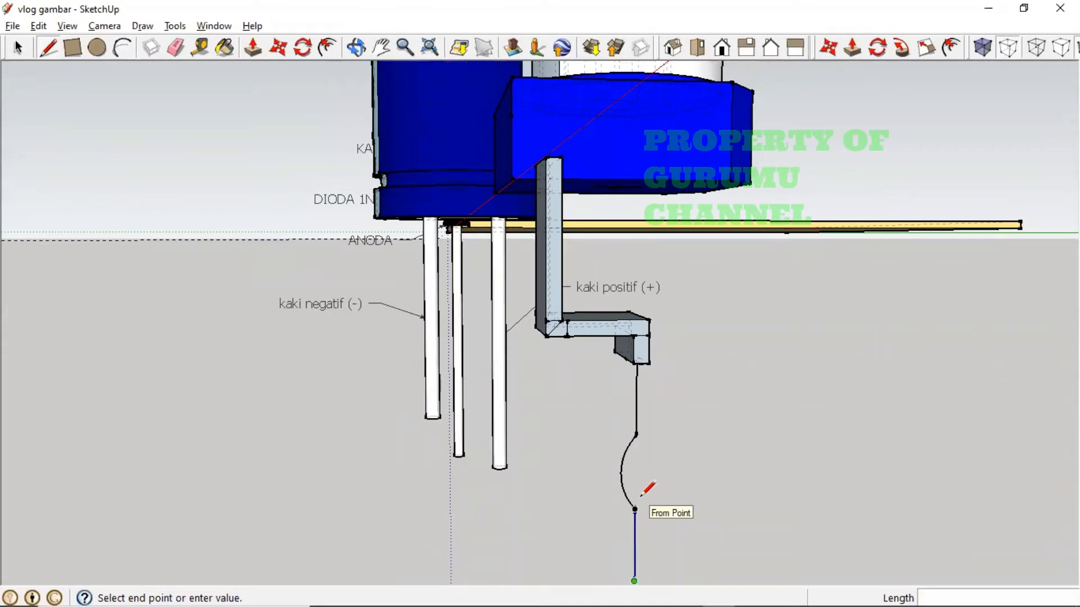
{"action": "key", "text": "Escape"}
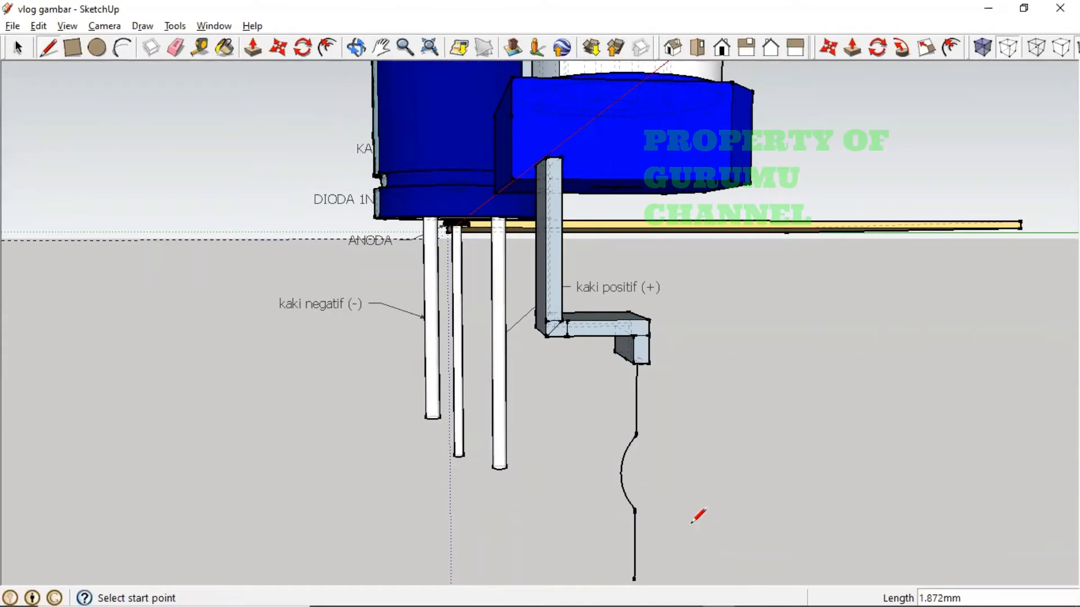
- Orbit and reframe the model to see the blue base and bracket from below
{"action": "mouse_move", "coordinate": [695, 510]}
{"action": "middle_mouse_down"}
{"action": "mouse_move", "coordinate": [687, 522]}
{"action": "mouse_move", "coordinate": [686, 511]}
{"action": "middle_mouse_up"}
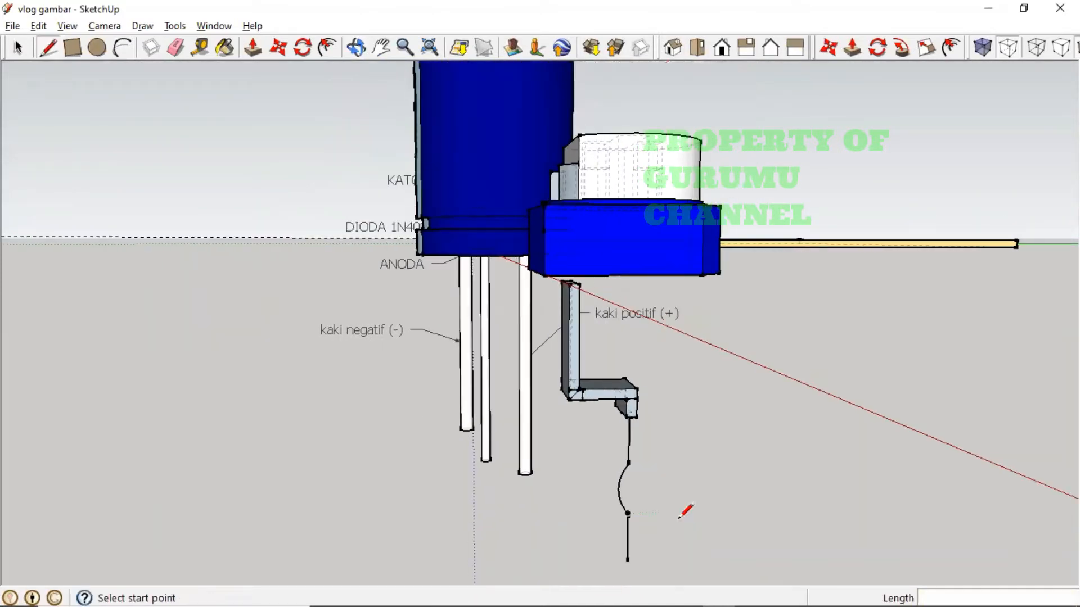
{"action": "key", "text": "alt+Tab"}
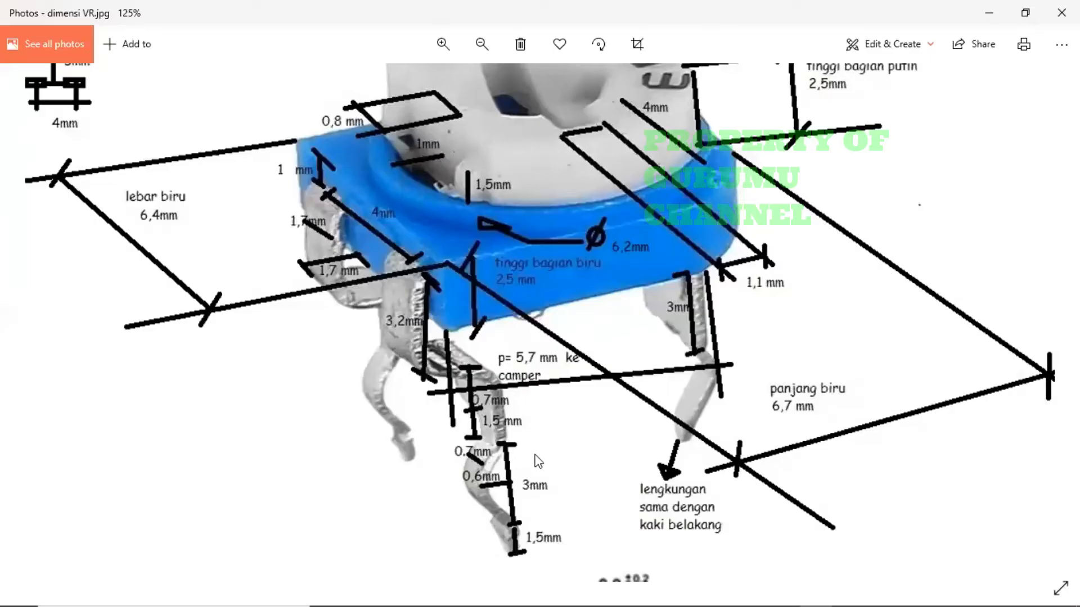
{"action": "key", "text": "alt+Tab"}
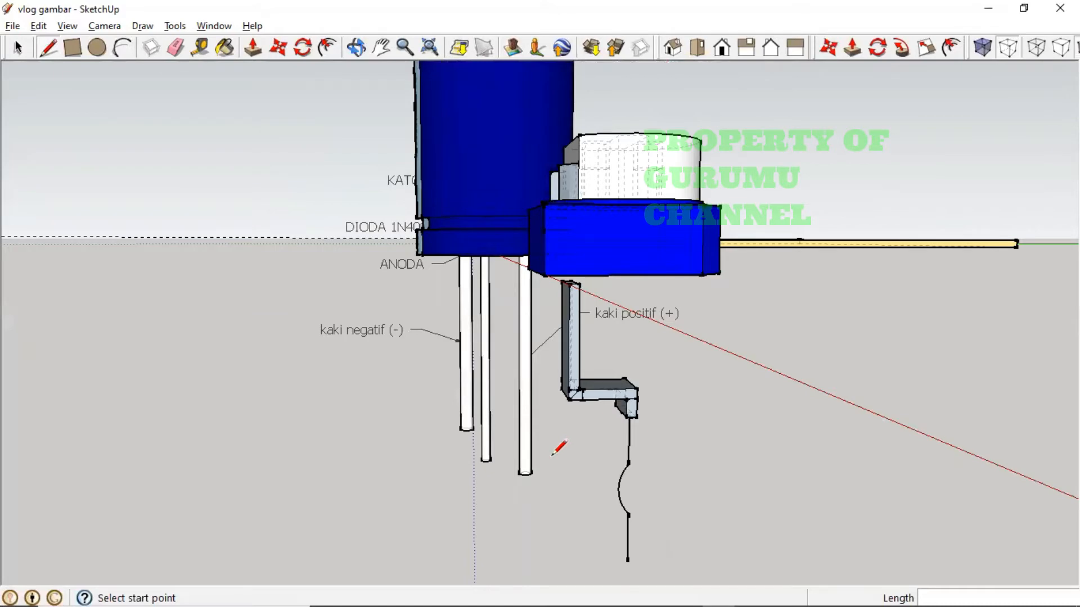
{"action": "middle_click_drag", "start_coordinate": [552, 455], "coordinate": [681, 369]}
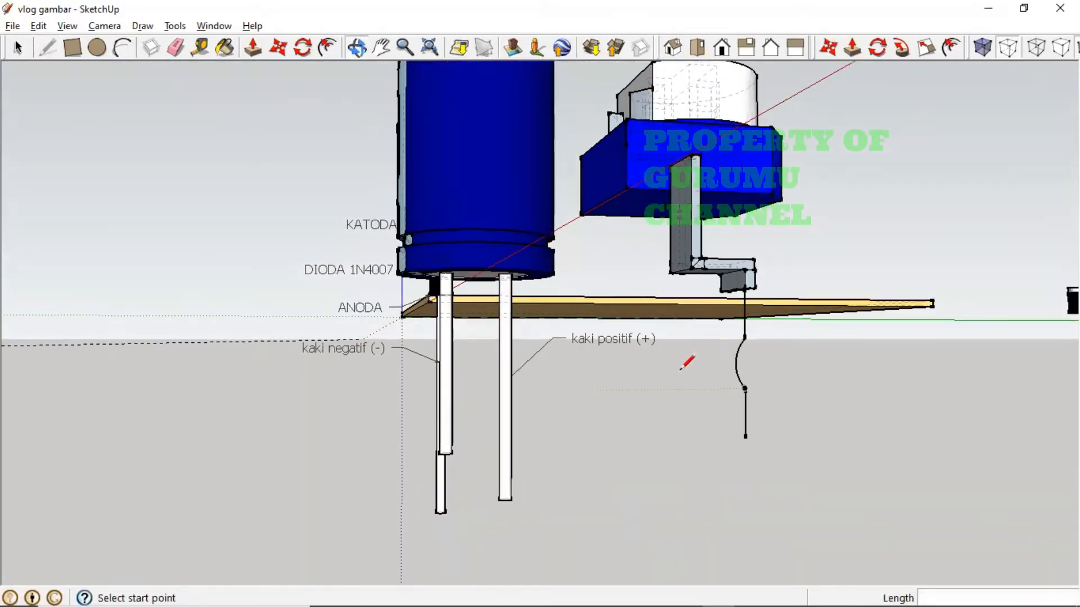
{"action": "scroll", "coordinate": [712, 357], "scroll_direction": "up", "scroll_amount": 3}
{"action": "scroll", "coordinate": [711, 356], "scroll_direction": "down", "scroll_amount": 2}
{"action": "mouse_move", "coordinate": [800, 363]}
{"action": "middle_mouse_down"}
{"action": "mouse_move", "coordinate": [814, 315]}
{"action": "mouse_move", "coordinate": [821, 340]}
{"action": "middle_mouse_up"}
{"action": "middle_click_drag", "start_coordinate": [866, 252], "coordinate": [521, 415], "text": "shift"}
{"action": "middle_click_drag", "start_coordinate": [757, 321], "coordinate": [785, 308]}
{"action": "middle_click_drag", "start_coordinate": [790, 197], "coordinate": [631, 517], "text": "shift"}
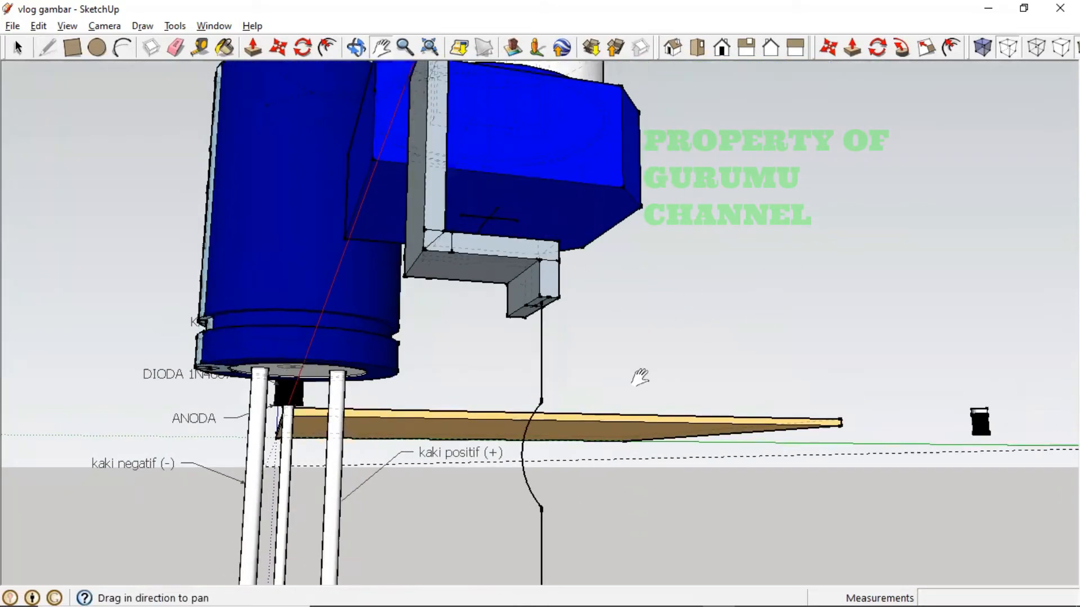
{"action": "middle_click_drag", "start_coordinate": [639, 377], "coordinate": [704, 268]}
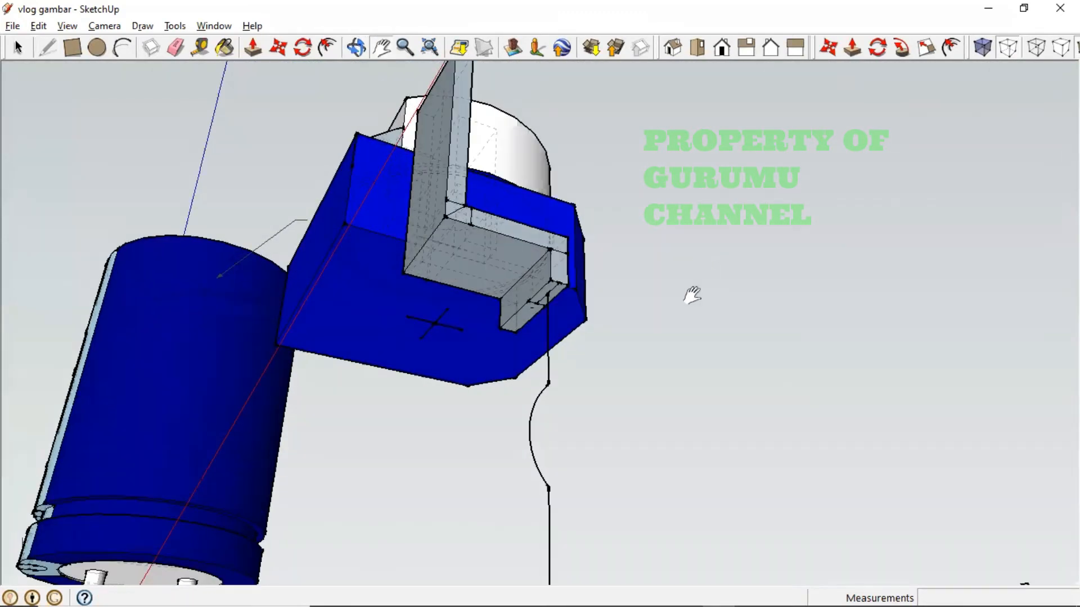
- Select the upper and lower vertical wire edges as the sweep path
{"action": "left_click", "coordinate": [18, 48]}
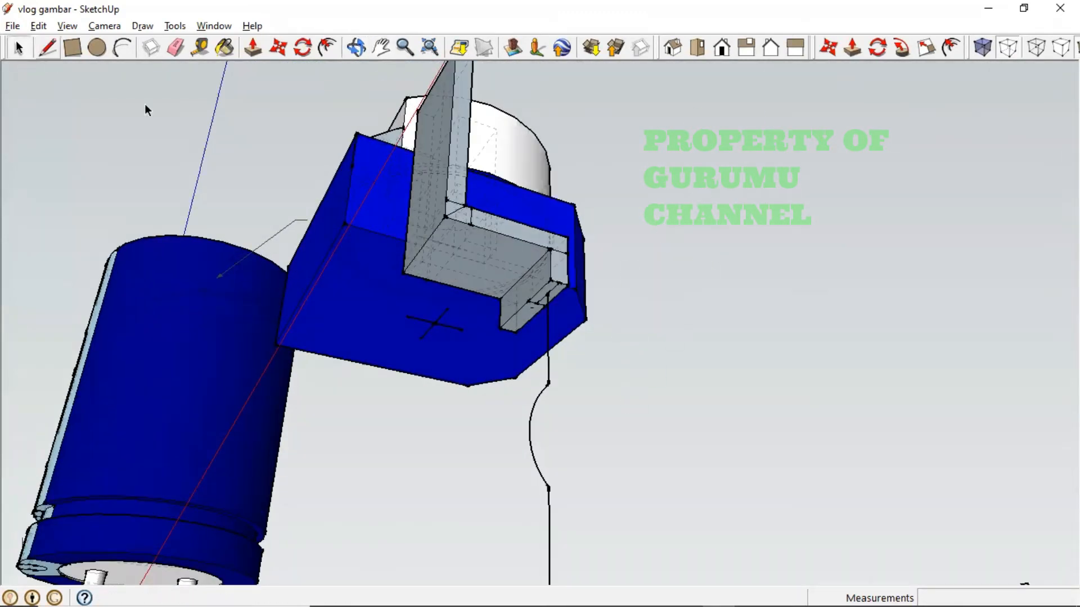
{"action": "left_click", "coordinate": [548, 367]}
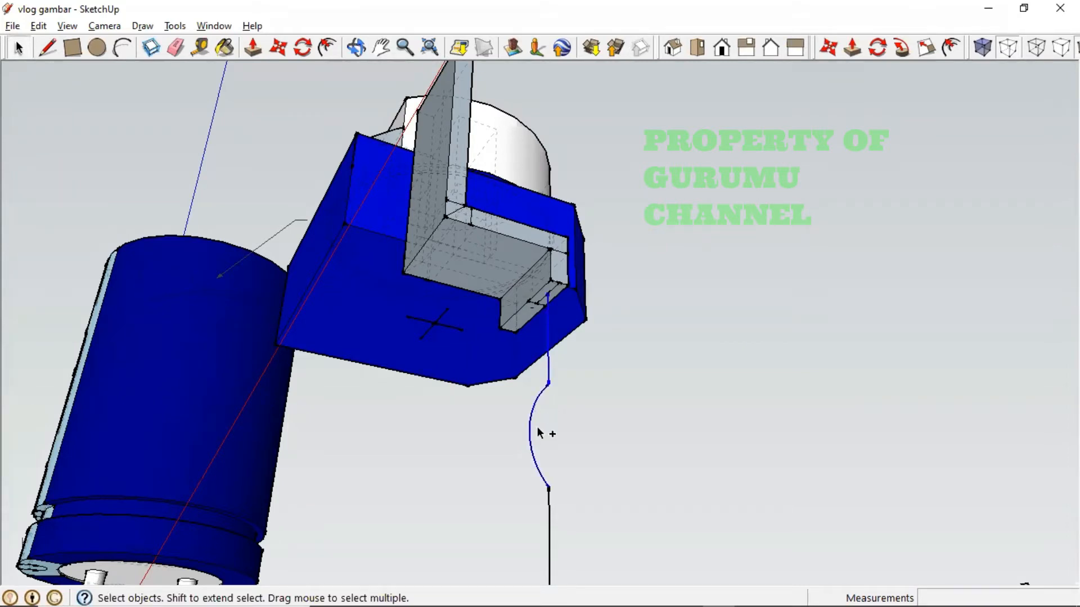
{"action": "left_click", "coordinate": [548, 518], "text": "ctrl"}
{"action": "left_click", "coordinate": [902, 49]}
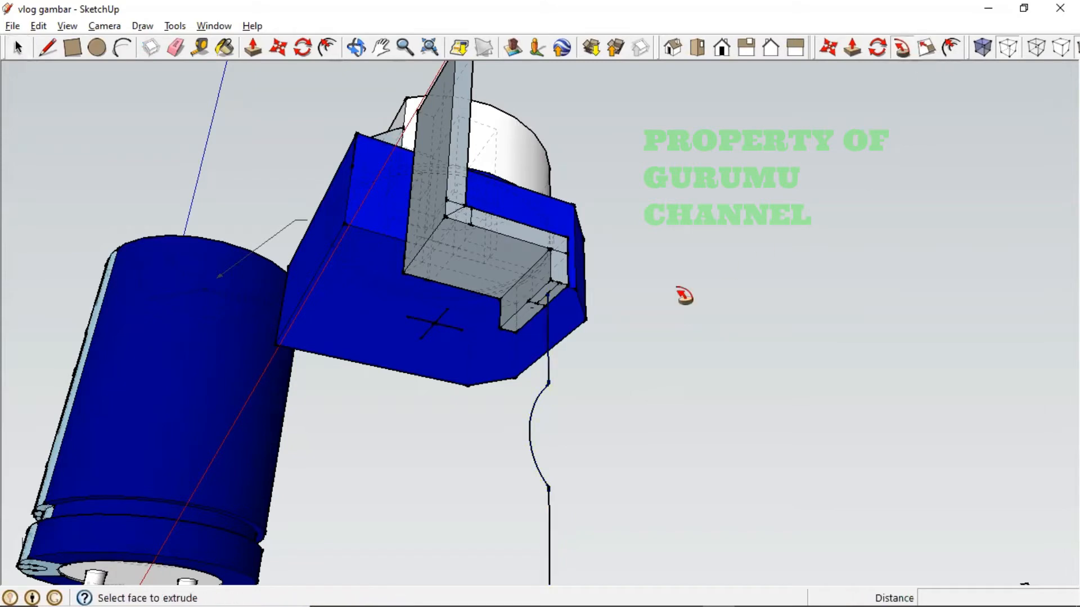
{"action": "scroll", "coordinate": [552, 305], "scroll_direction": "up", "scroll_amount": 2}
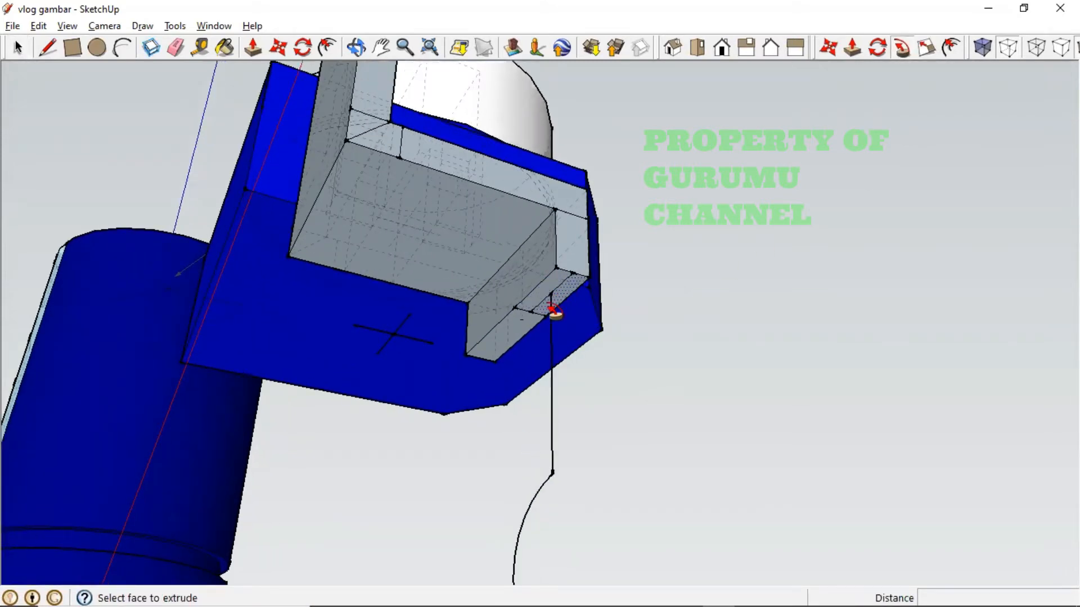
- Delete the short stray edge at the bracket's tip
{"action": "left_click", "coordinate": [17, 49]}
{"action": "left_click", "coordinate": [565, 283]}
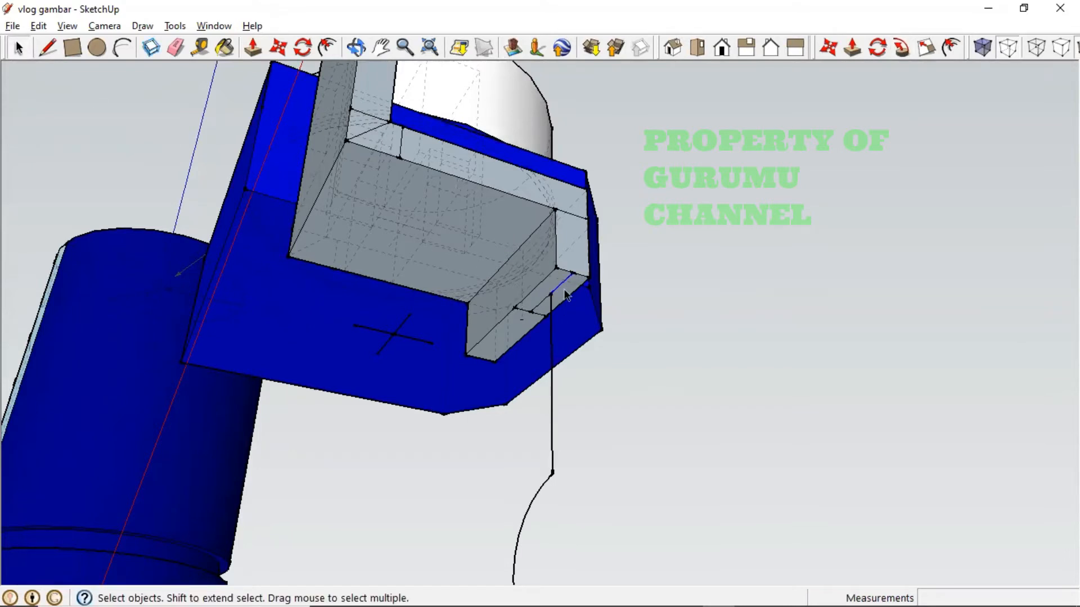
{"action": "left_click", "coordinate": [573, 289]}
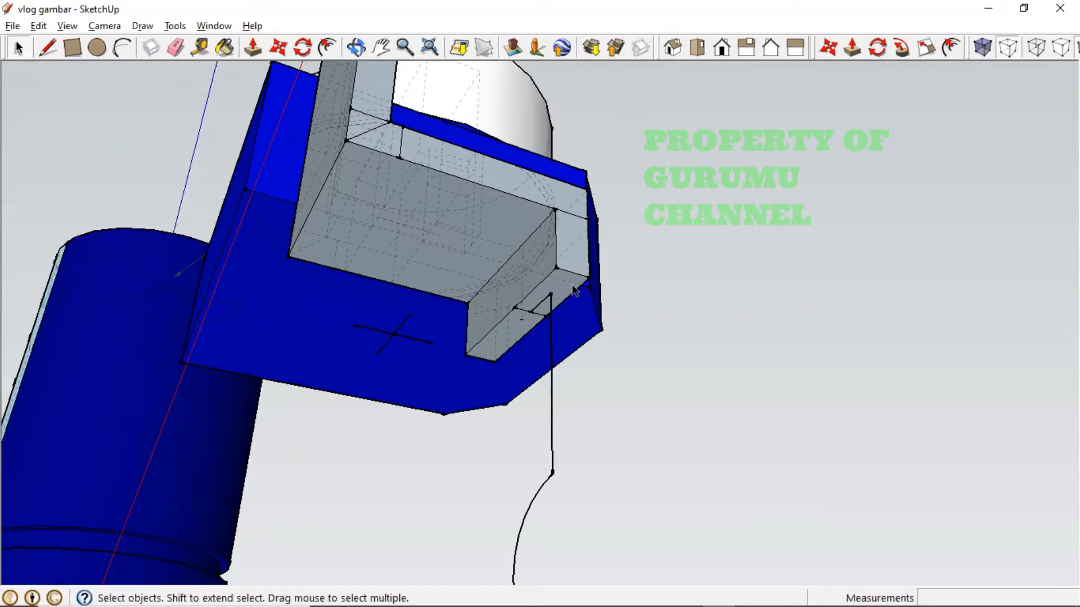
{"action": "left_click", "coordinate": [535, 307]}
{"action": "key", "text": "Delete"}
- Sweep the bracket's bottom face down the vertical wire path with Follow Me
{"action": "left_click", "coordinate": [548, 390]}
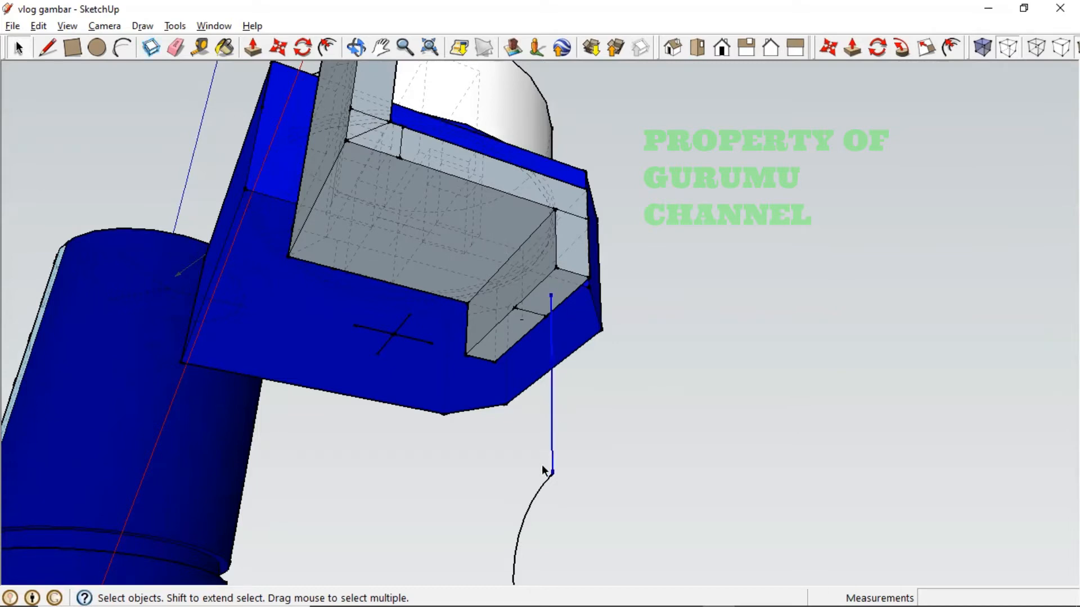
{"action": "scroll", "coordinate": [570, 514], "scroll_direction": "down", "scroll_amount": 5}
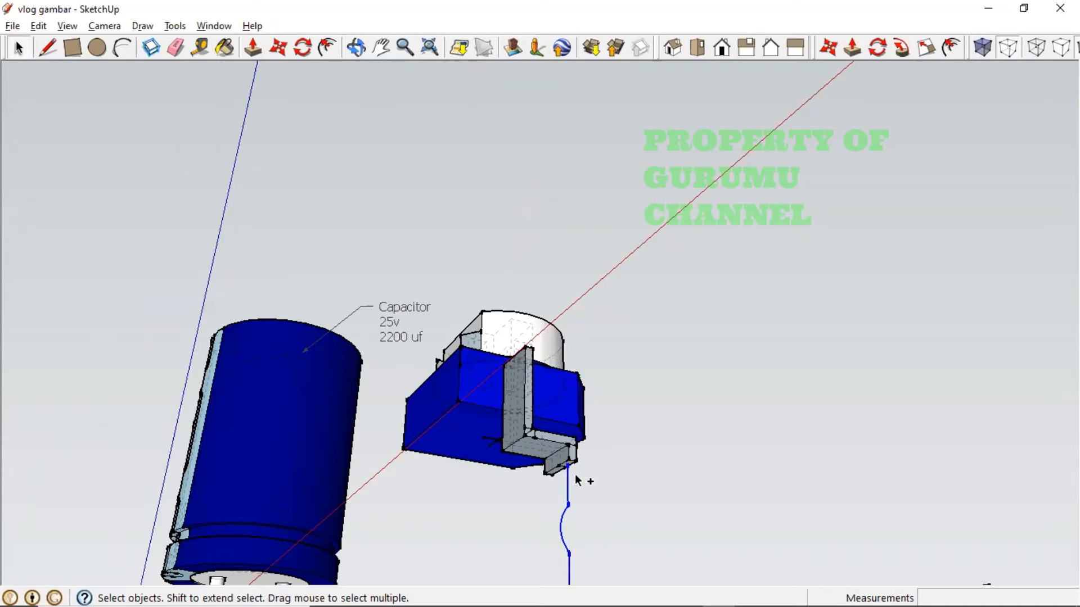
{"action": "scroll", "coordinate": [578, 480], "scroll_direction": "up", "scroll_amount": 2}
{"action": "scroll", "coordinate": [595, 448], "scroll_direction": "up", "scroll_amount": 3}
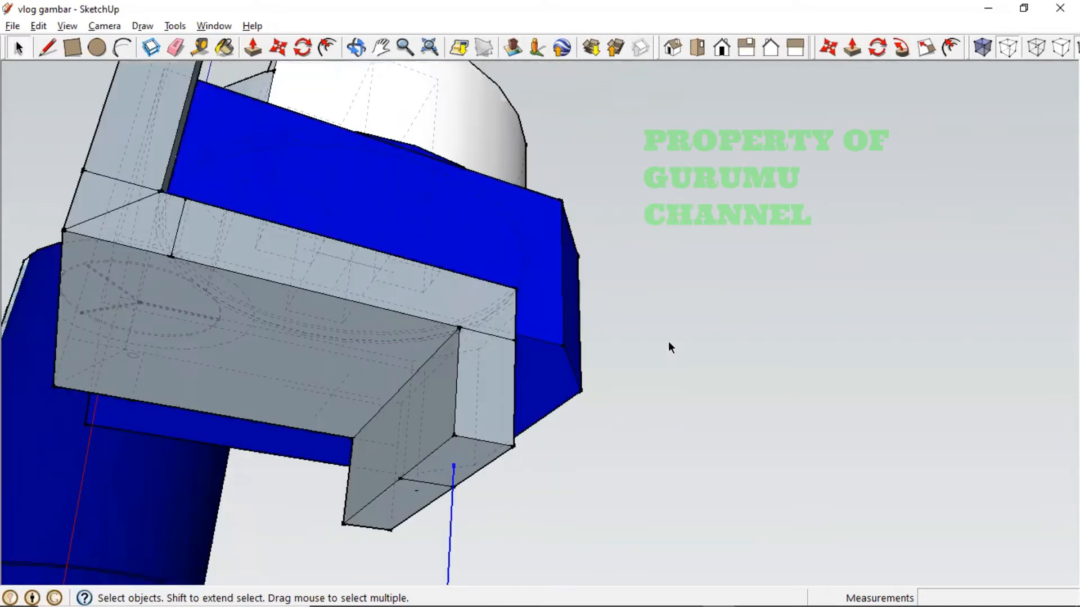
{"action": "left_click", "coordinate": [901, 47]}
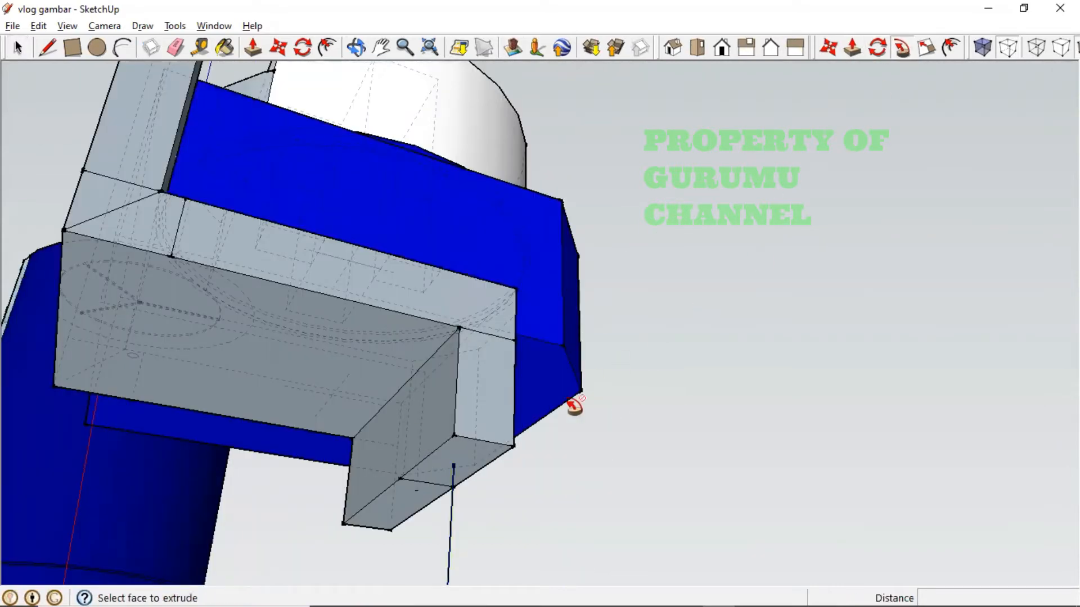
{"action": "left_click", "coordinate": [482, 453]}
- Orbit around the new leg strips to inspect them alongside the capacitor and board
{"action": "middle_click_drag", "start_coordinate": [586, 521], "coordinate": [524, 424]}
{"action": "scroll", "coordinate": [549, 535], "scroll_direction": "down", "scroll_amount": 5}
{"action": "scroll", "coordinate": [544, 533], "scroll_direction": "down", "scroll_amount": 1}
{"action": "scroll", "coordinate": [502, 445], "scroll_direction": "up", "scroll_amount": 4}
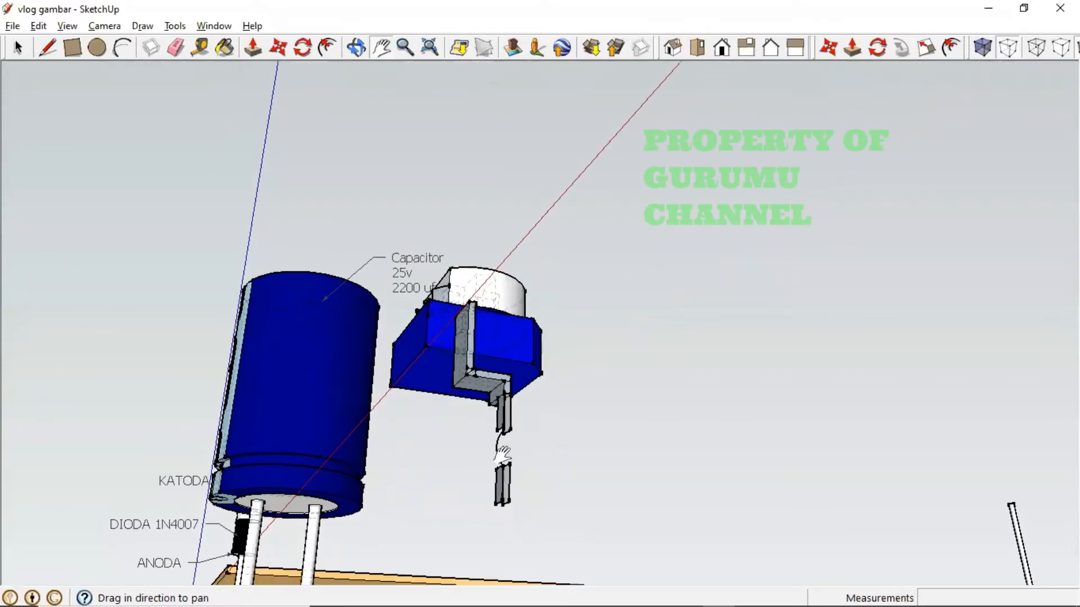
{"action": "scroll", "coordinate": [502, 441], "scroll_direction": "down", "scroll_amount": 1}
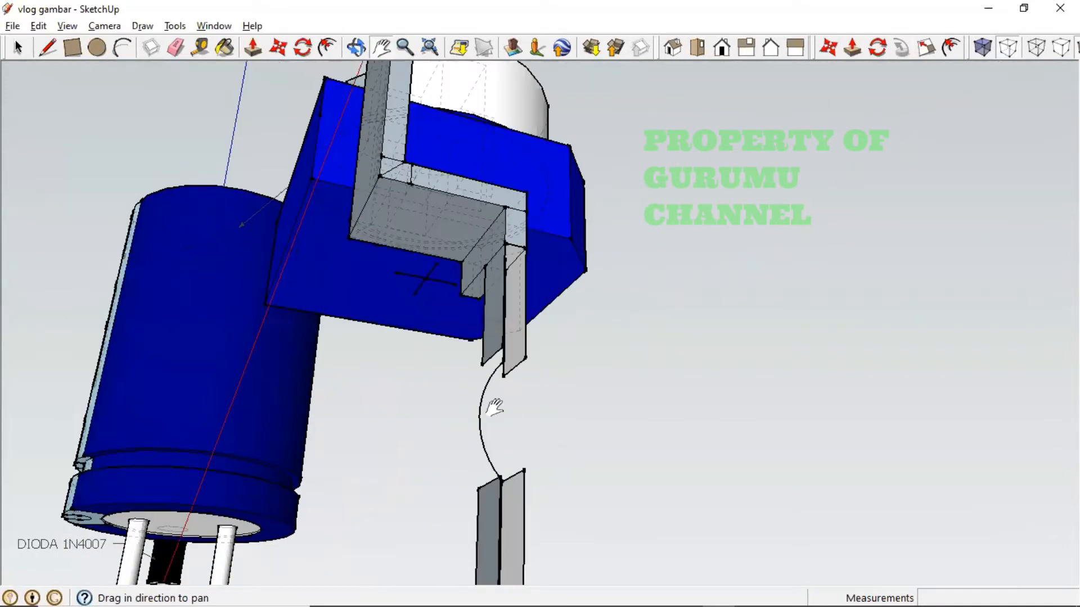
{"action": "middle_click_drag", "start_coordinate": [492, 419], "coordinate": [476, 454]}
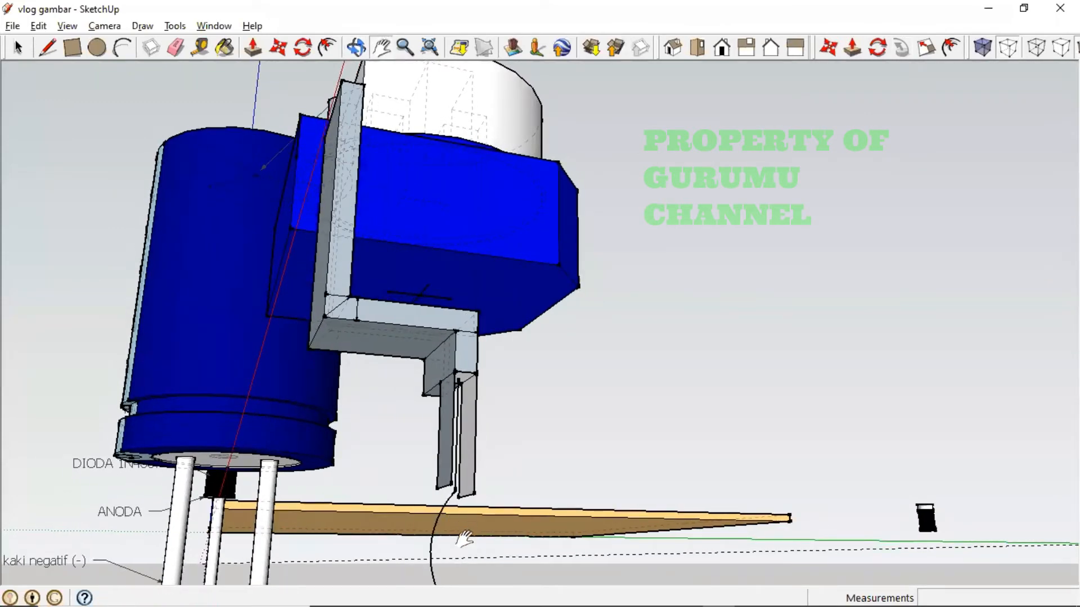
{"action": "mouse_move", "coordinate": [447, 535]}
{"action": "left_mouse_down"}
{"action": "mouse_move", "coordinate": [465, 457]}
{"action": "mouse_move", "coordinate": [478, 513]}
{"action": "mouse_move", "coordinate": [447, 526]}
{"action": "left_mouse_up"}
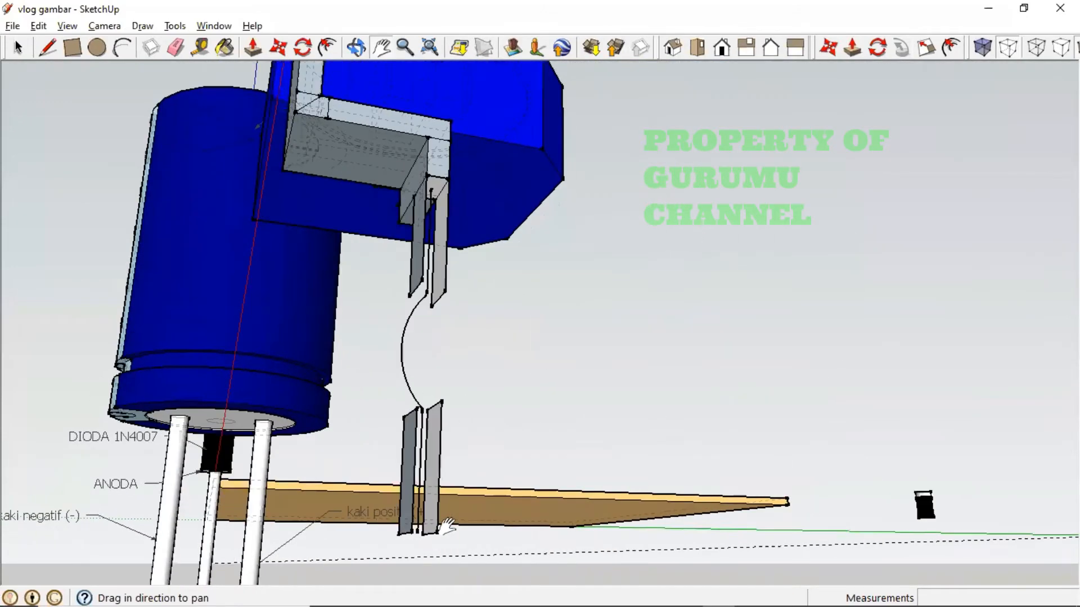
{"action": "left_click_drag", "start_coordinate": [400, 442], "coordinate": [403, 458]}
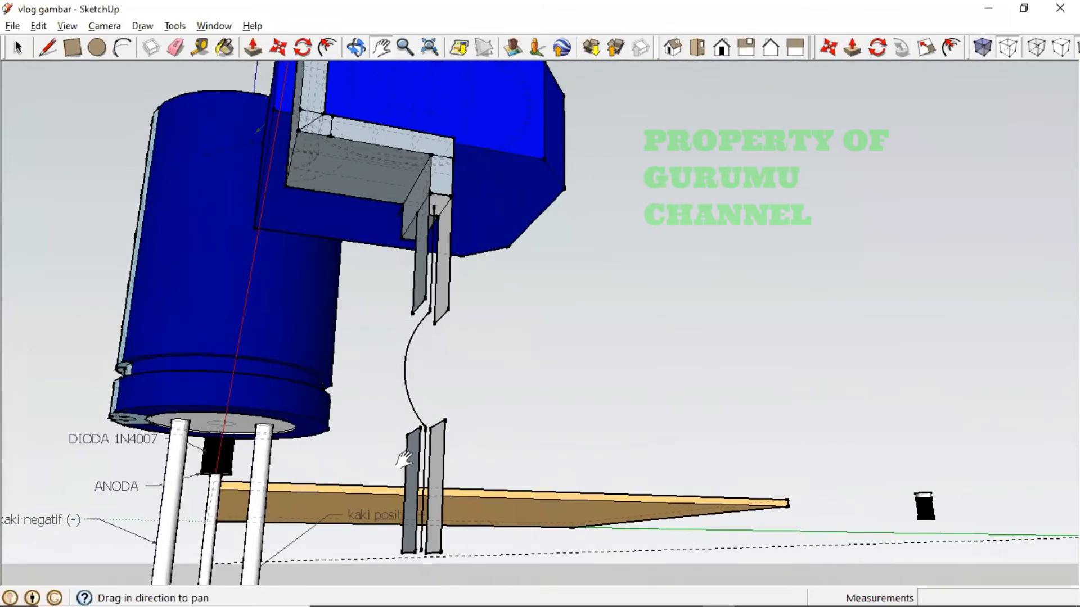
{"action": "scroll", "coordinate": [403, 459], "scroll_direction": "up", "scroll_amount": 1}
{"action": "middle_click_drag", "start_coordinate": [366, 403], "coordinate": [417, 448]}
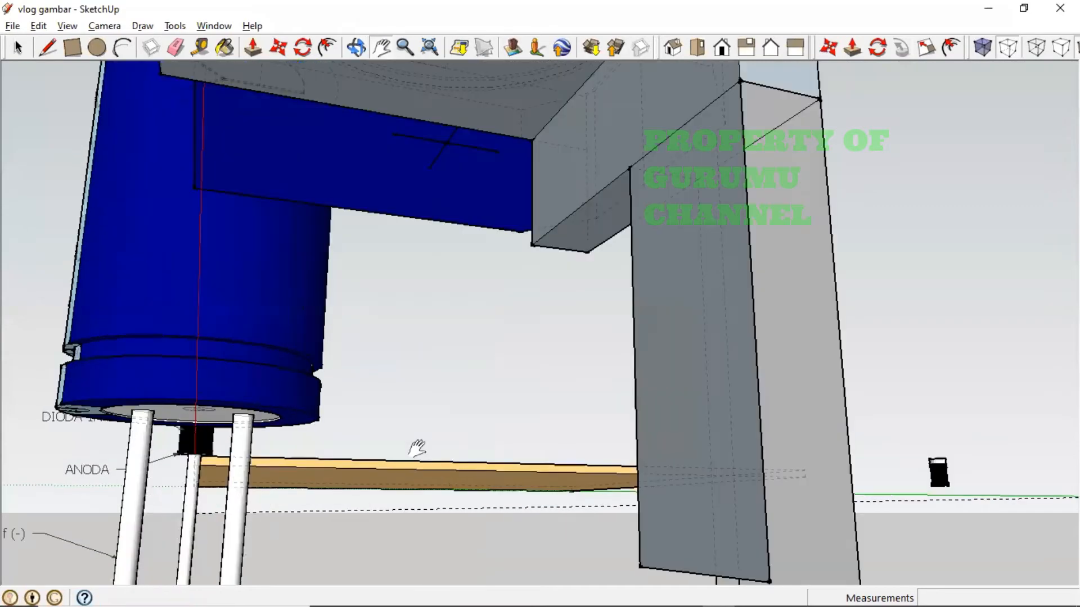
{"action": "left_click_drag", "start_coordinate": [501, 437], "coordinate": [482, 403]}
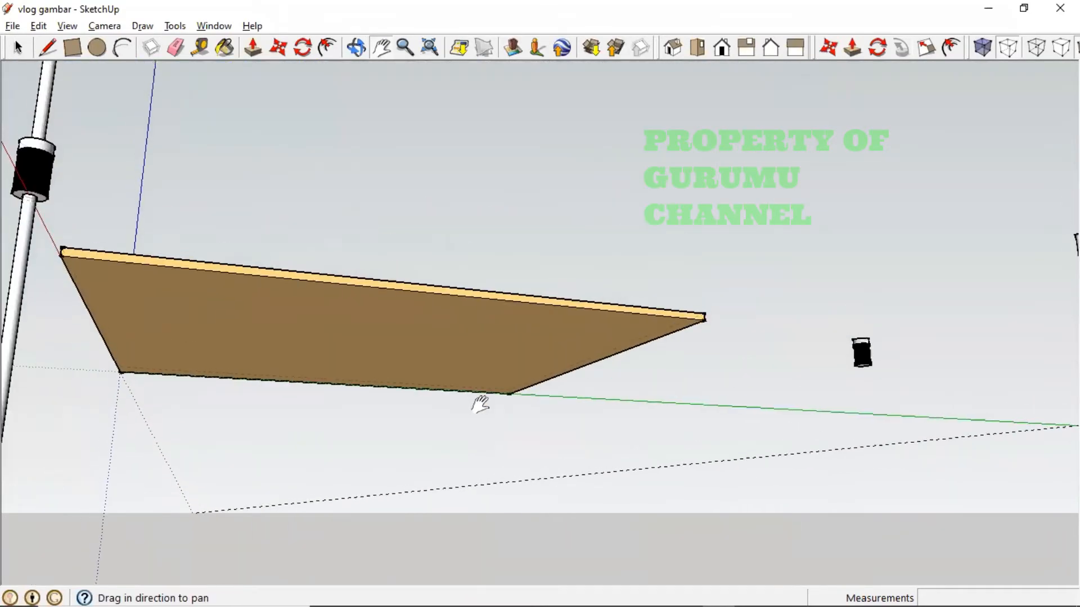
{"action": "scroll", "coordinate": [444, 410], "scroll_direction": "down", "scroll_amount": 2}
{"action": "middle_click_drag", "start_coordinate": [206, 355], "coordinate": [487, 322]}
{"action": "scroll", "coordinate": [486, 321], "scroll_direction": "up", "scroll_amount": 5}
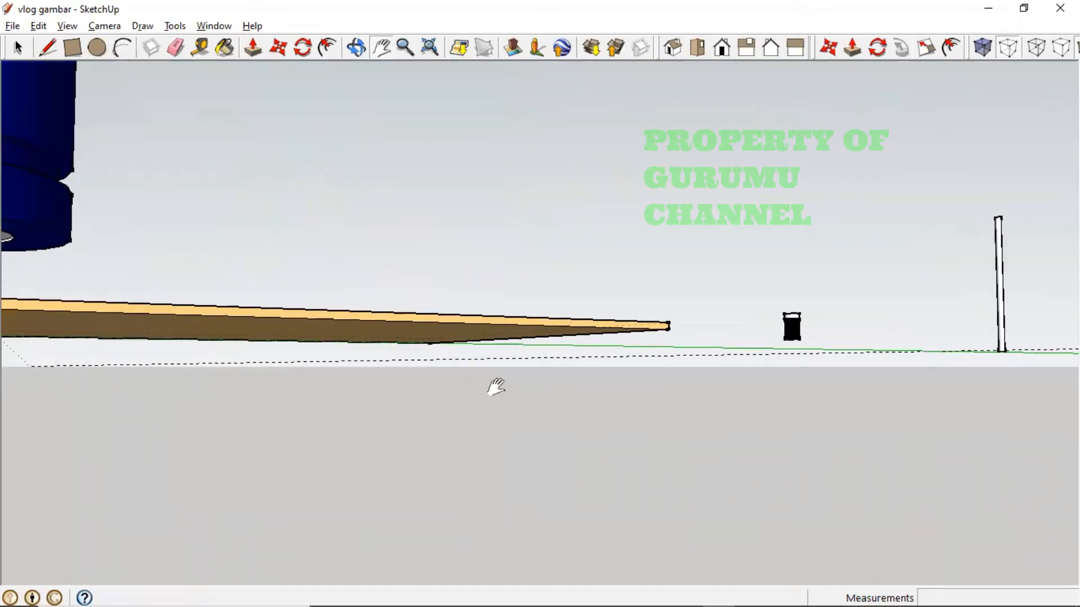
{"action": "scroll", "coordinate": [496, 387], "scroll_direction": "up", "scroll_amount": 3}
{"action": "middle_click_drag", "start_coordinate": [524, 465], "coordinate": [370, 454]}
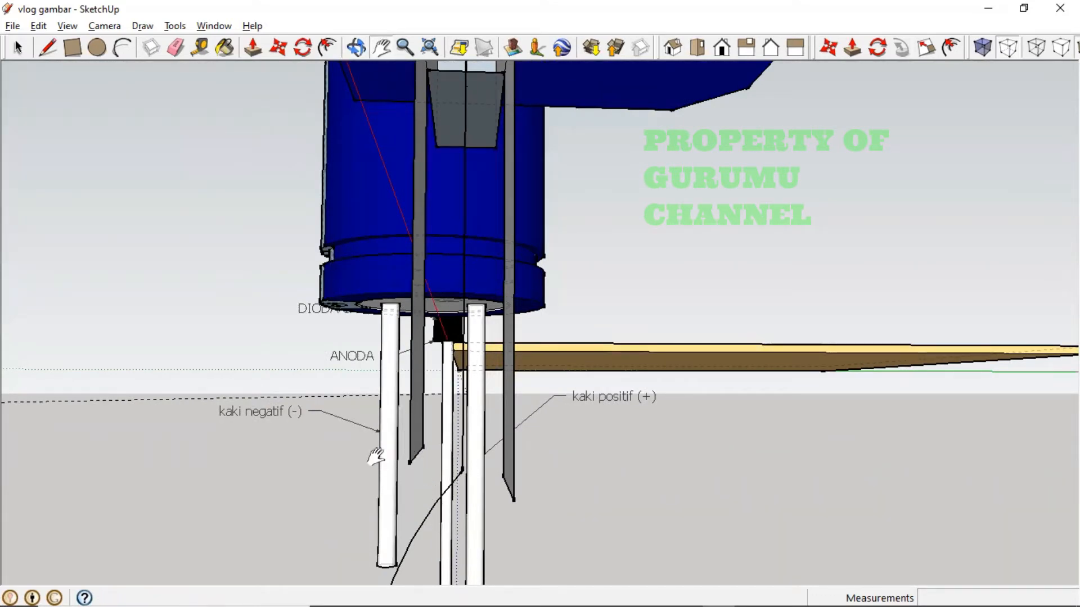
- Try copying the leg curve with Move and Ctrl, then orbit around the legs
{"action": "left_click", "coordinate": [279, 54]}
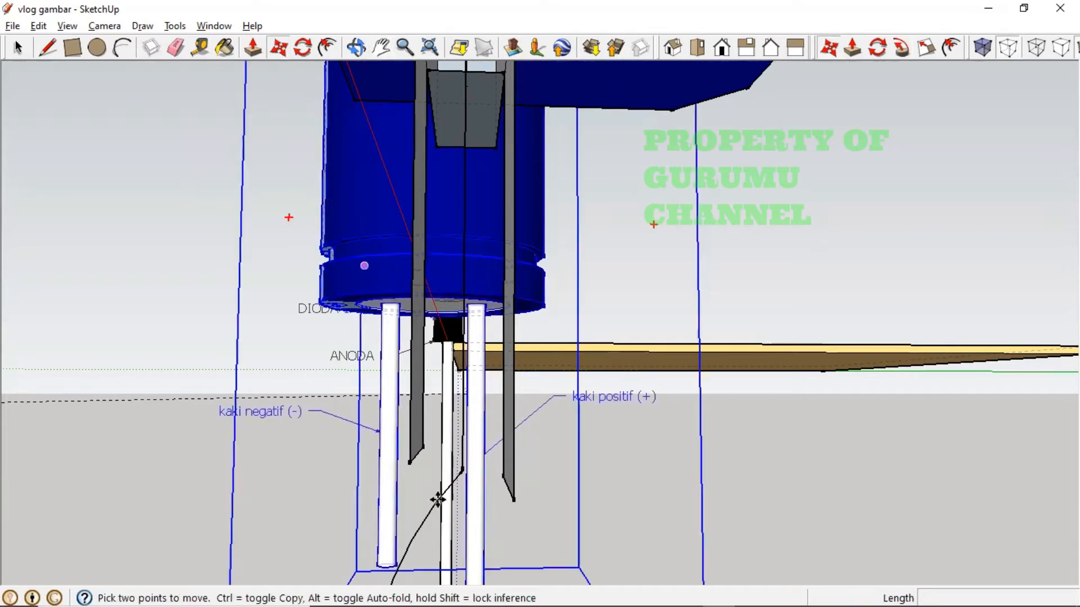
{"action": "left_click", "coordinate": [411, 535]}
{"action": "key", "text": "ctrl"}
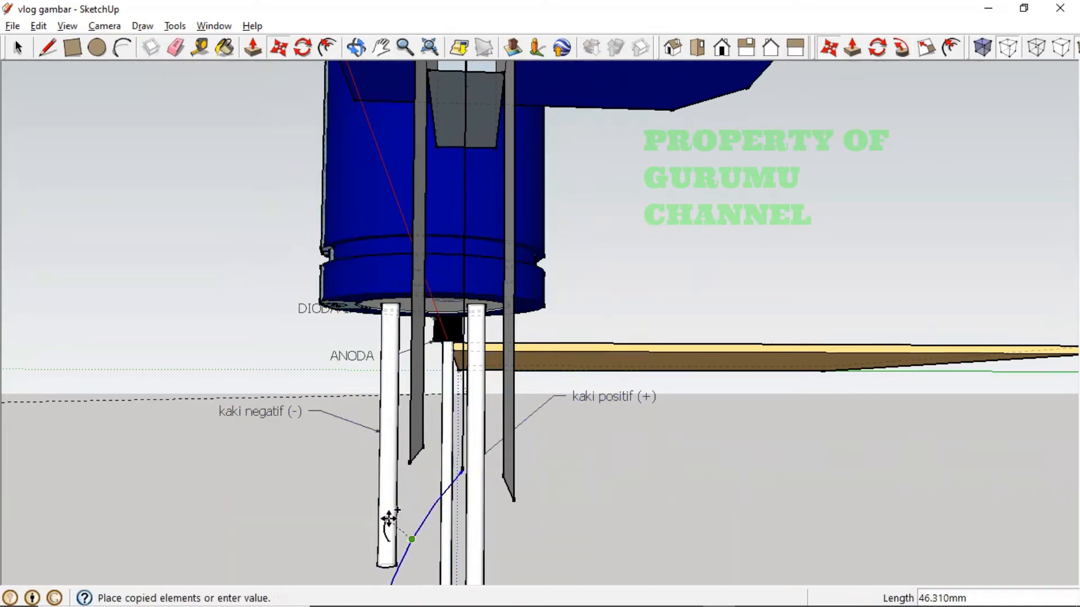
{"action": "key", "text": "Escape"}
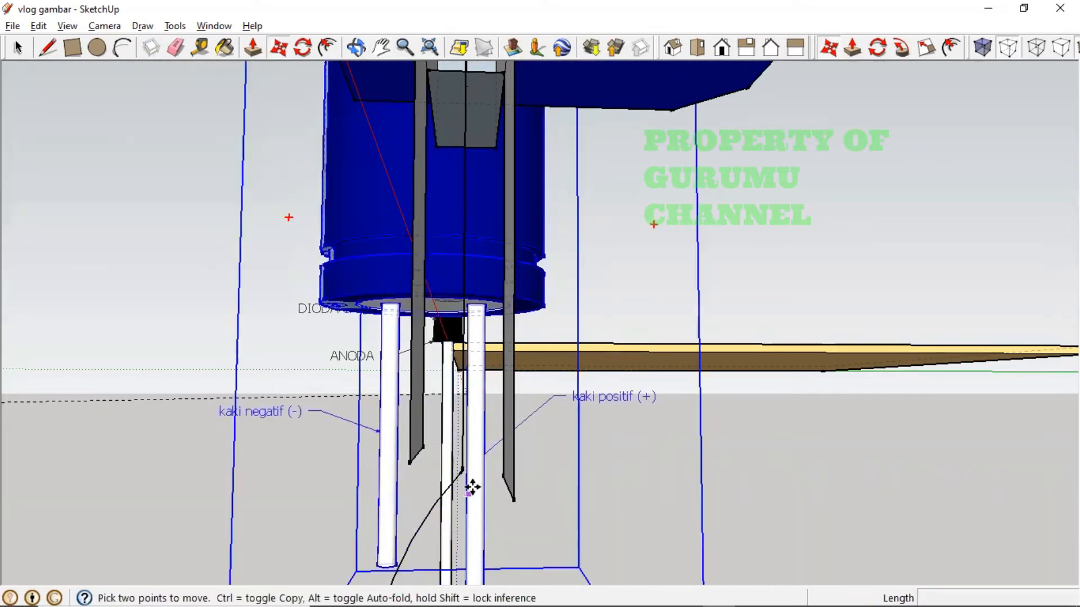
{"action": "left_click", "coordinate": [428, 514]}
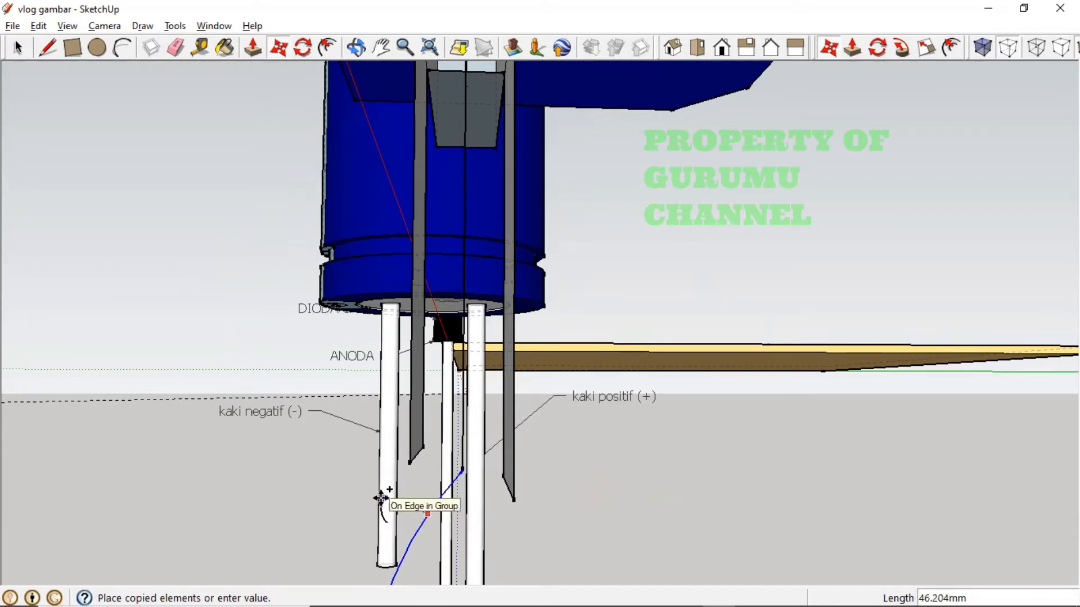
{"action": "middle_click_drag", "start_coordinate": [378, 499], "coordinate": [362, 459]}
{"action": "scroll", "coordinate": [402, 504], "scroll_direction": "down", "scroll_amount": 1}
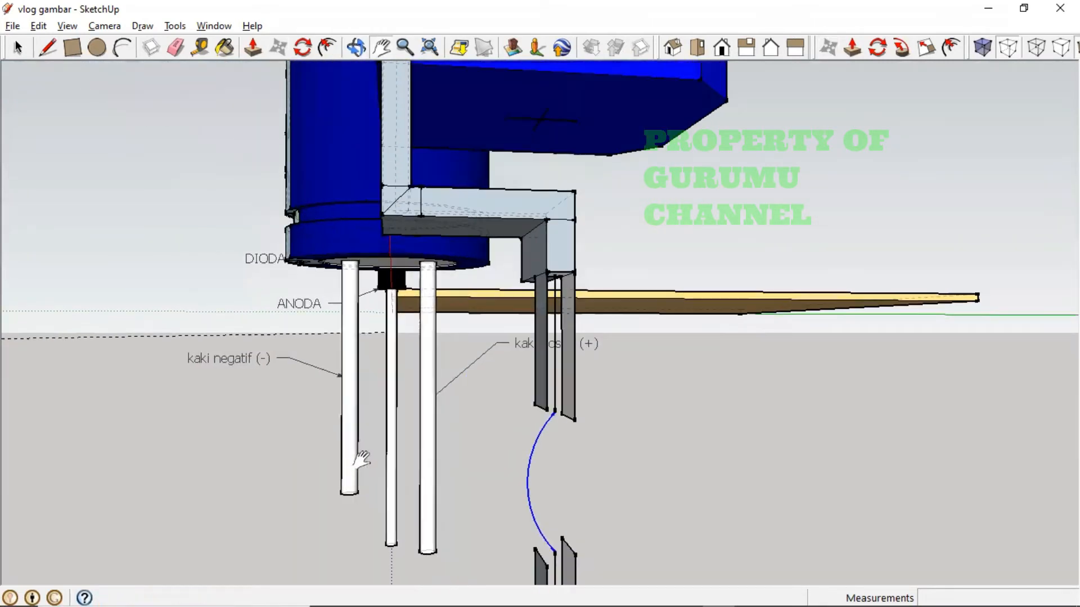
{"action": "scroll", "coordinate": [531, 478], "scroll_direction": "up", "scroll_amount": 2}
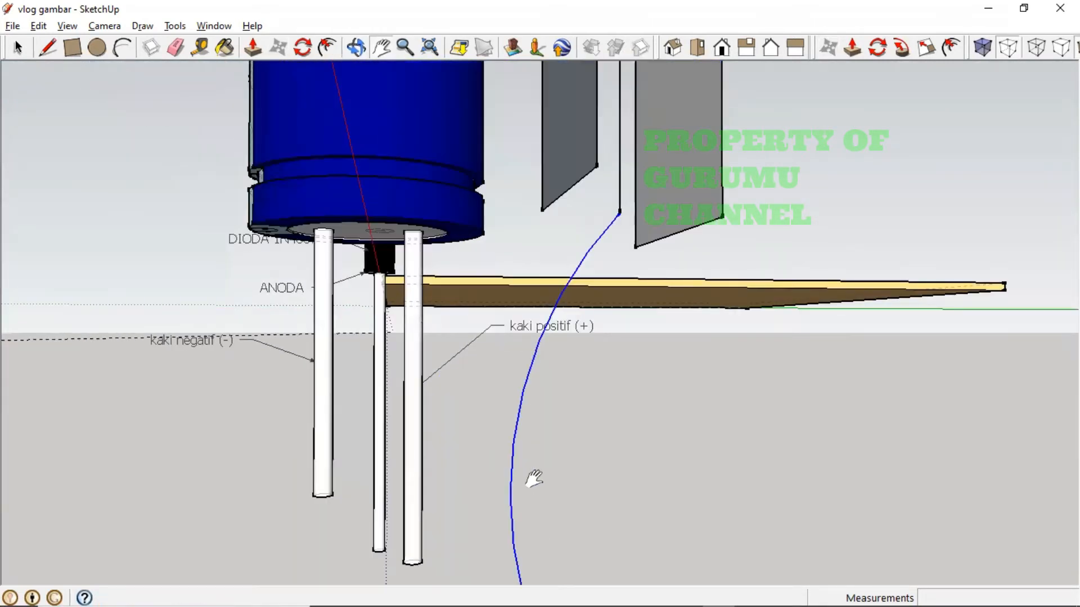
{"action": "scroll", "coordinate": [533, 479], "scroll_direction": "down", "scroll_amount": 2}
{"action": "middle_click_drag", "start_coordinate": [525, 490], "coordinate": [472, 491]}
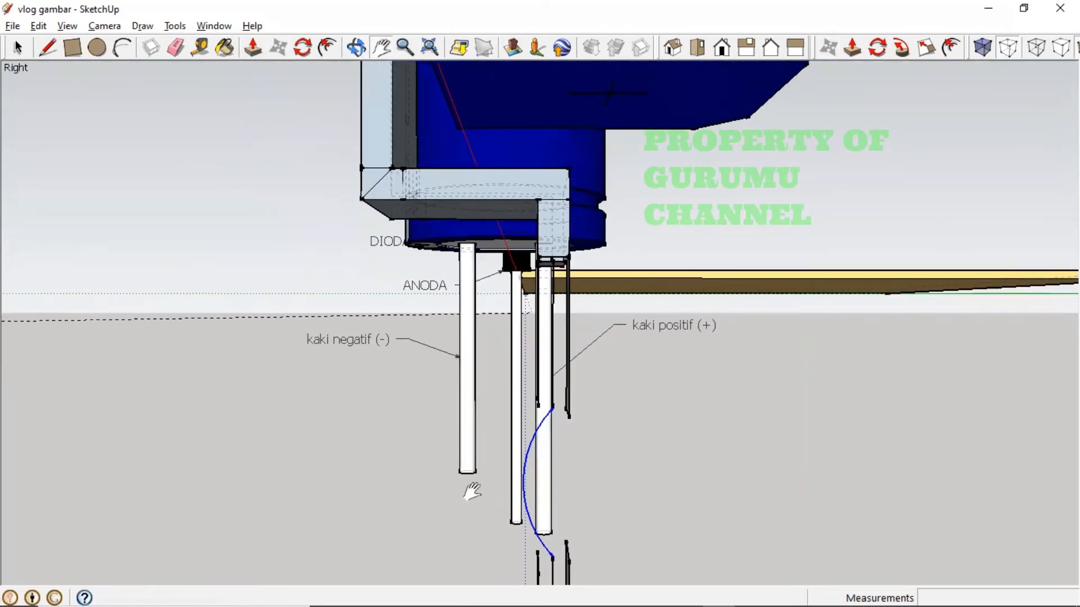
- Attempt an arc from the leg strip's end down to the lower section, then cancel it
{"action": "left_click", "coordinate": [122, 47]}
{"action": "left_click", "coordinate": [569, 417]}
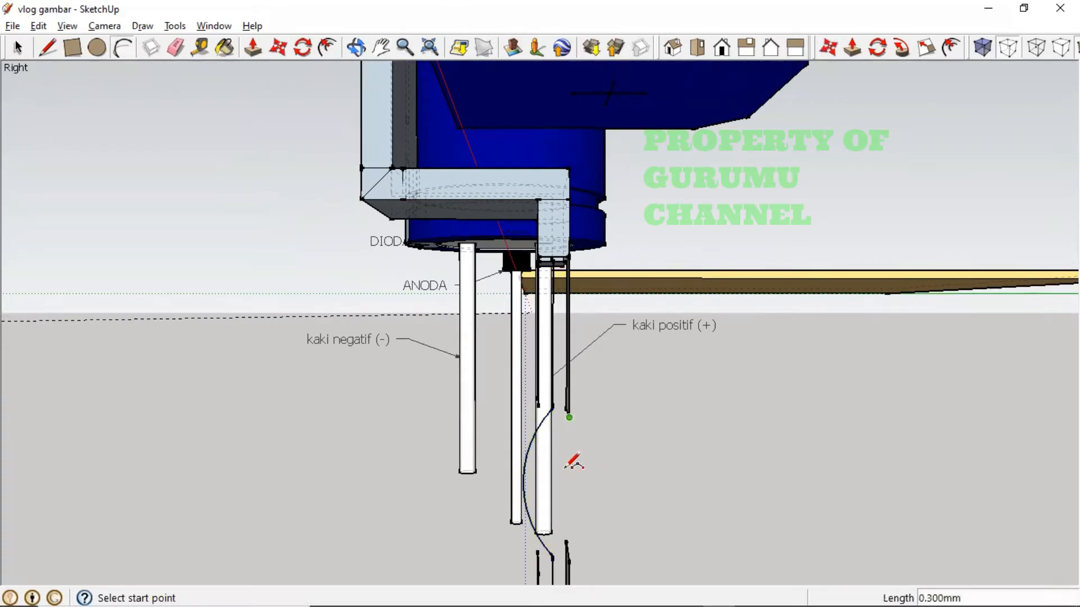
{"action": "left_click", "coordinate": [568, 560]}
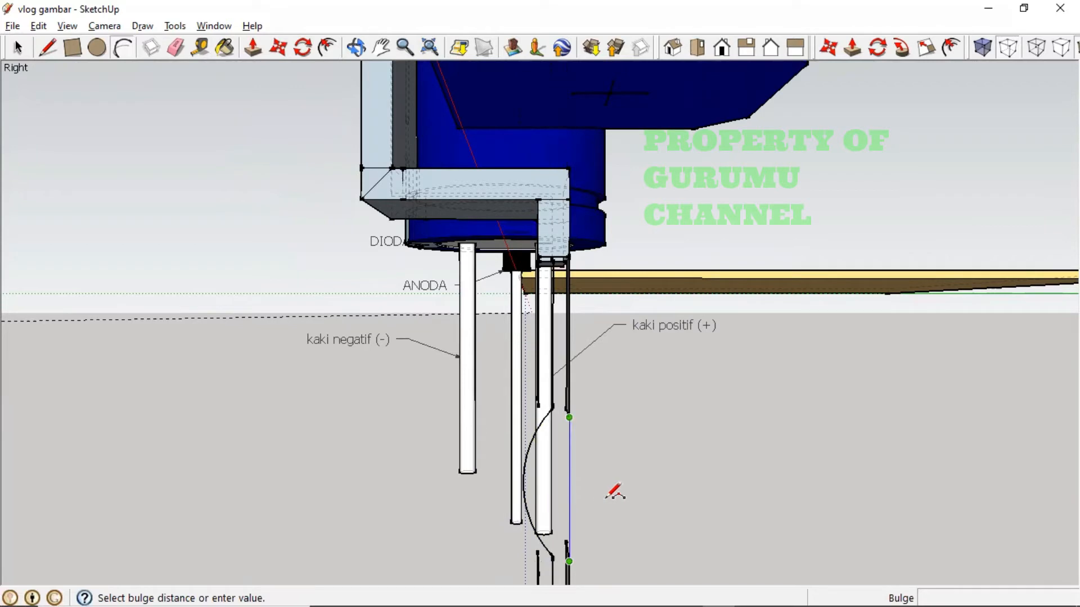
{"action": "key", "text": "Escape"}
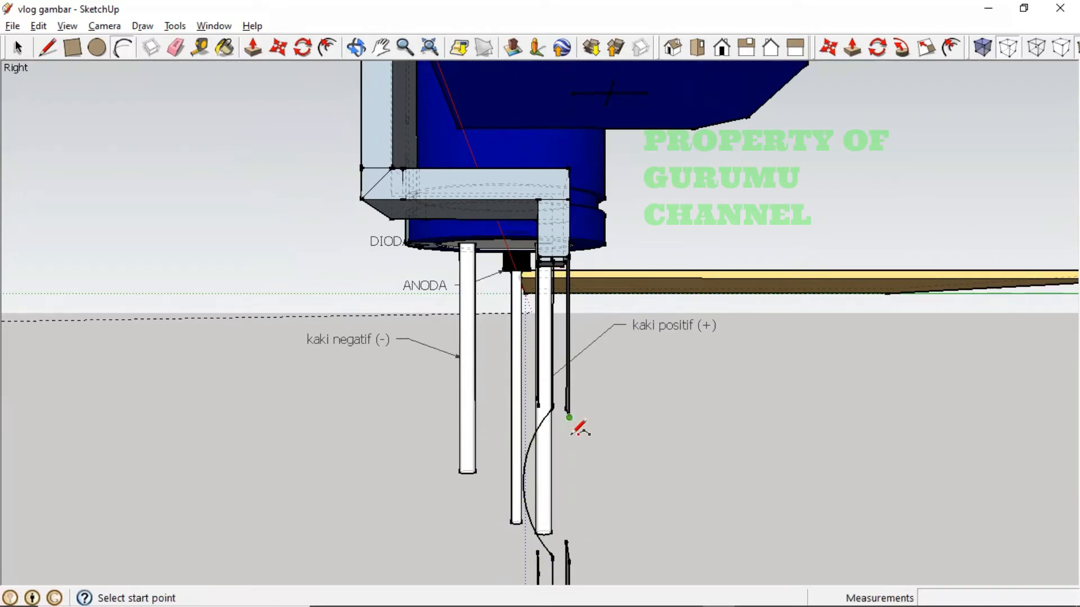
{"action": "key", "text": "o"}
{"action": "left_click_drag", "start_coordinate": [586, 470], "coordinate": [843, 536]}
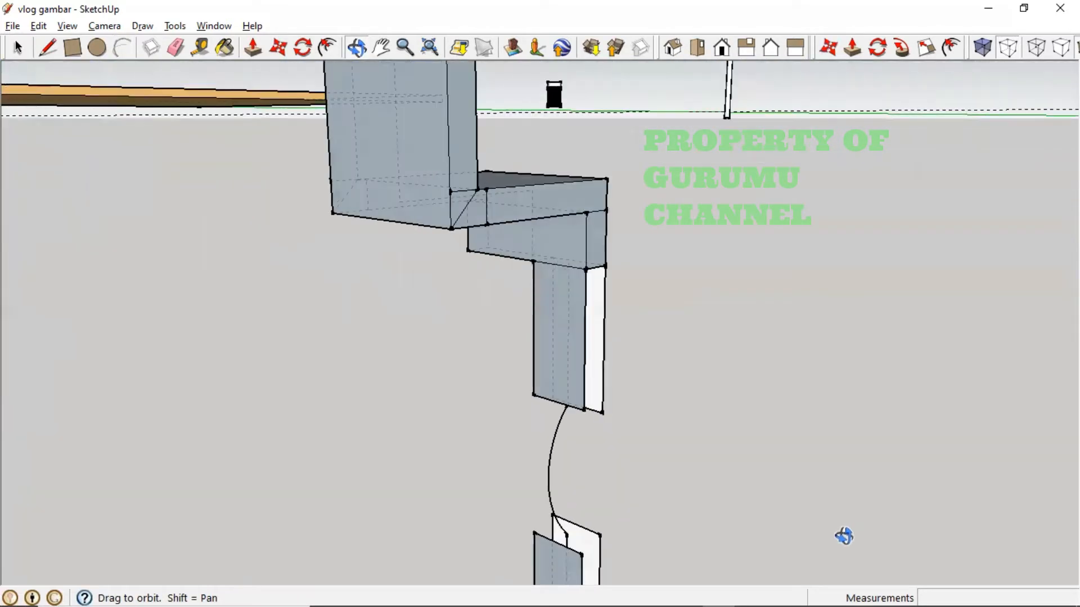
- Copy the arc with Move plus Ctrl, then undo the misplaced copy
{"action": "key", "text": "a"}
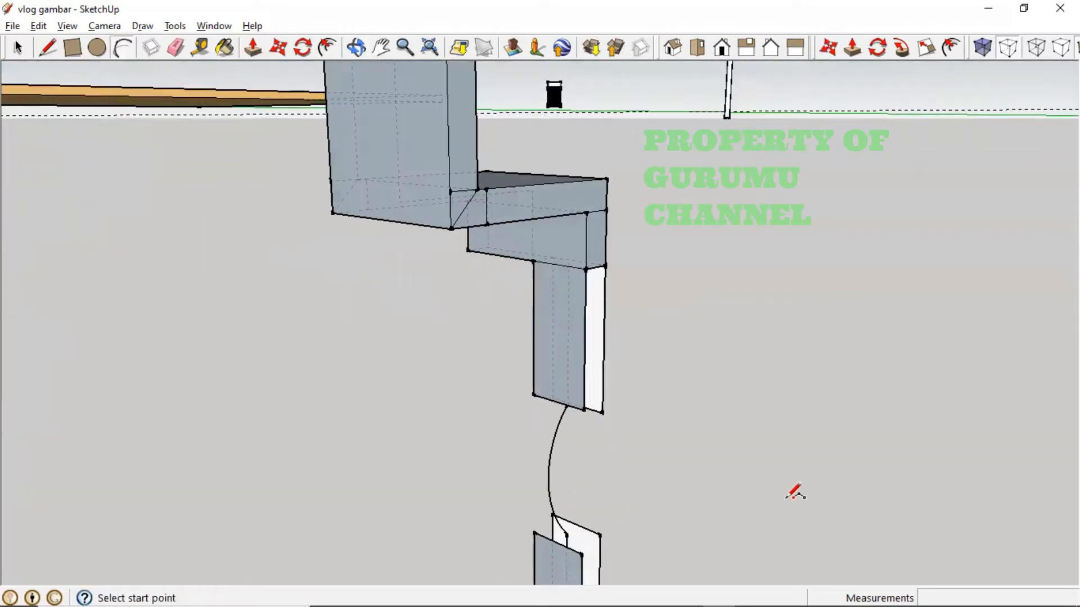
{"action": "left_click", "coordinate": [277, 50]}
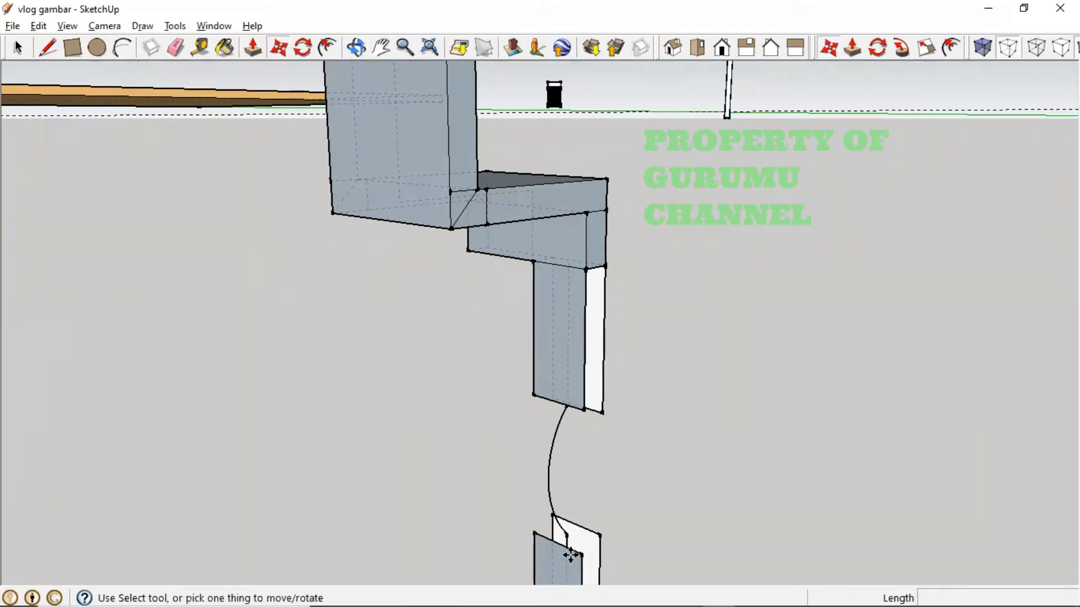
{"action": "key", "text": "ctrl"}
{"action": "left_click", "coordinate": [549, 467]}
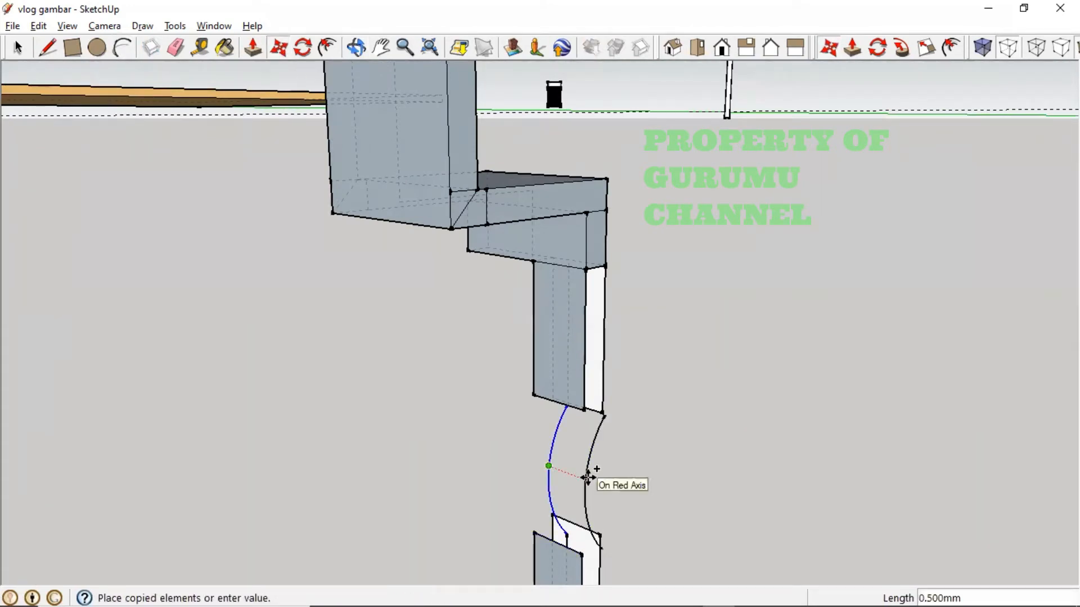
{"action": "mouse_move", "coordinate": [587, 477]}
{"action": "middle_mouse_down"}
{"action": "mouse_move", "coordinate": [562, 495]}
{"action": "mouse_move", "coordinate": [583, 482]}
{"action": "middle_mouse_up"}
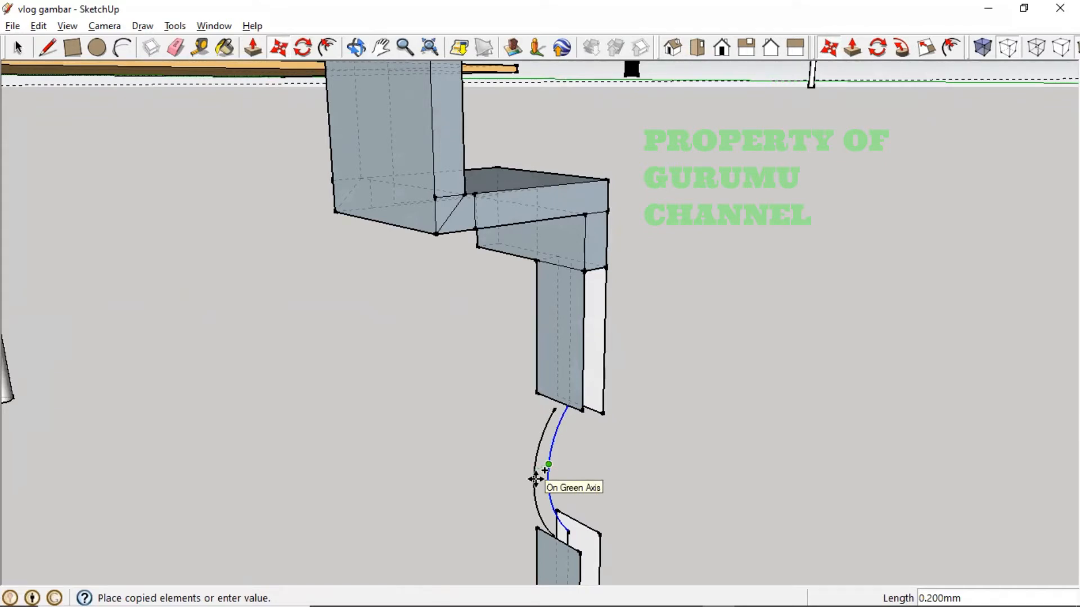
{"action": "middle_click_drag", "start_coordinate": [535, 478], "coordinate": [321, 492]}
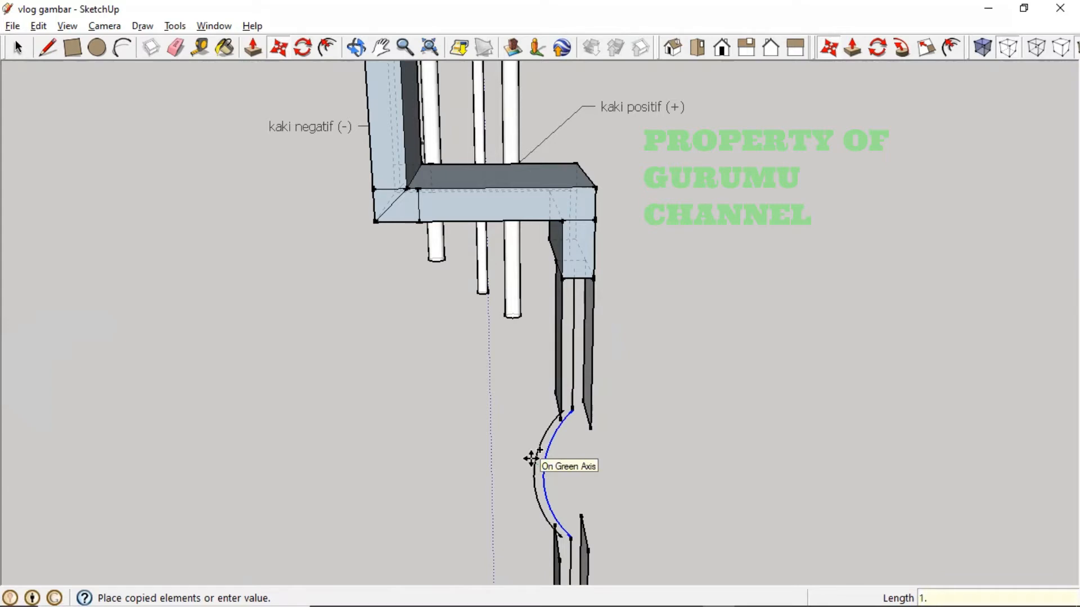
{"action": "type", "text": "5"}
{"action": "key", "text": "Return"}
{"action": "key", "text": "ctrl+z"}
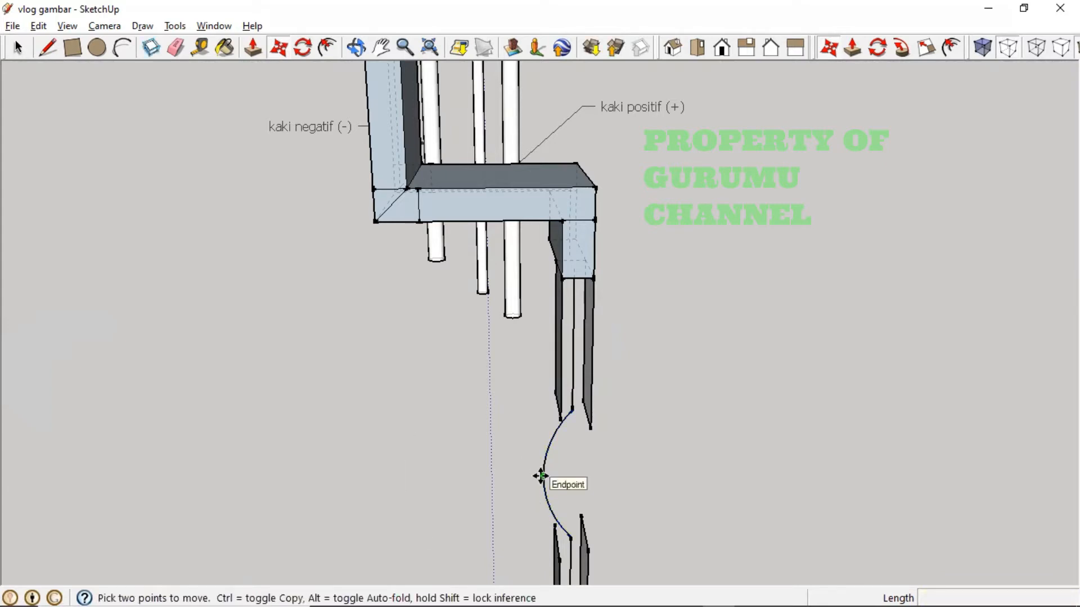
- Place a parallel copy of the arc 0.15 mm to the side
{"action": "left_click", "coordinate": [544, 471]}
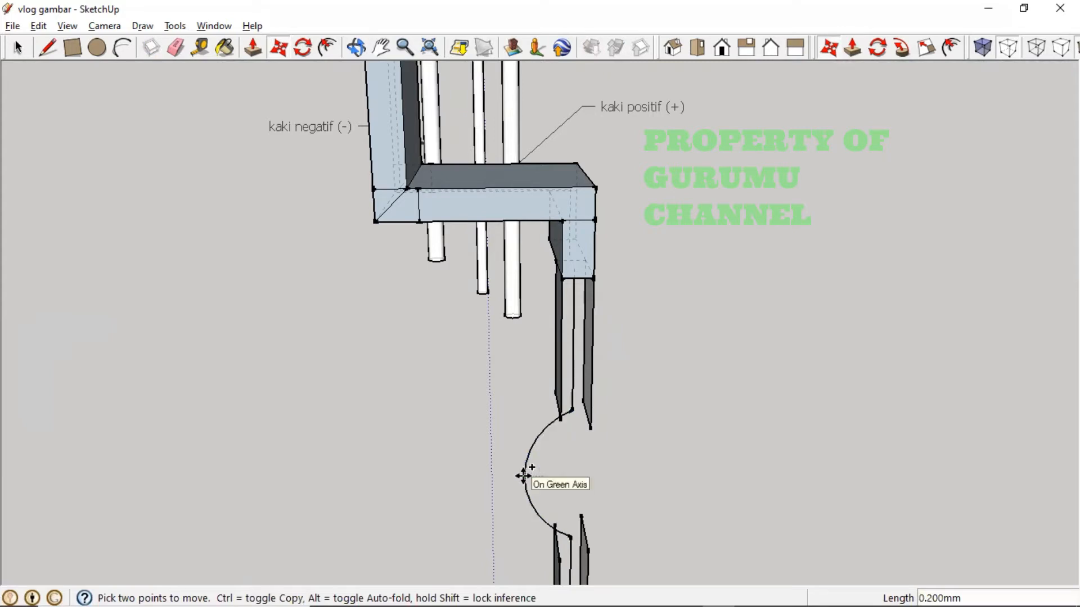
{"action": "key", "text": "Escape"}
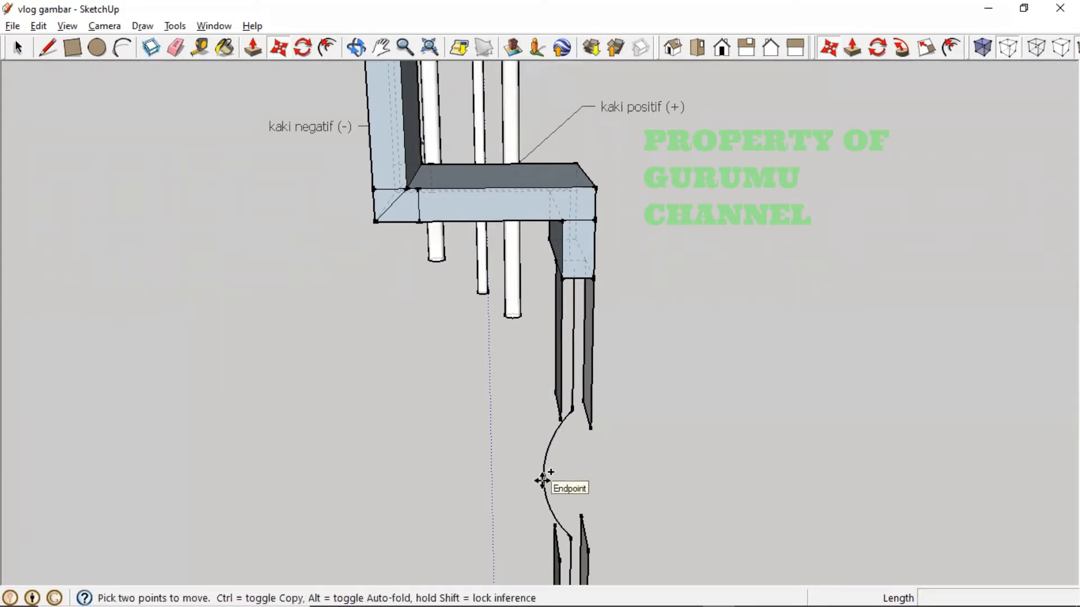
{"action": "left_click", "coordinate": [544, 490]}
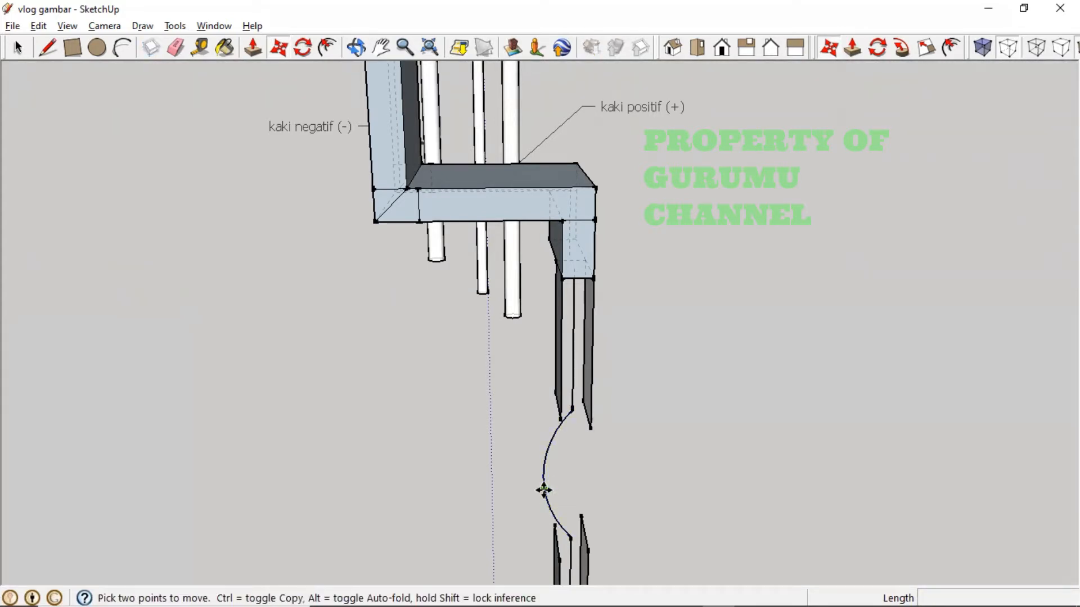
{"action": "left_click", "coordinate": [543, 491], "text": "ctrl"}
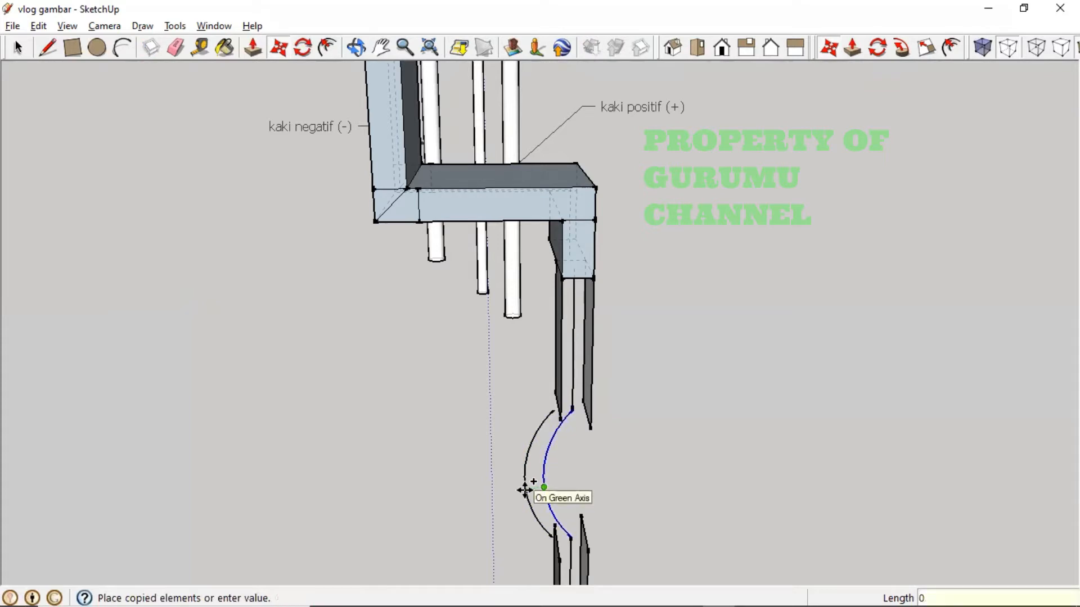
{"action": "type", "text": "0.15"}
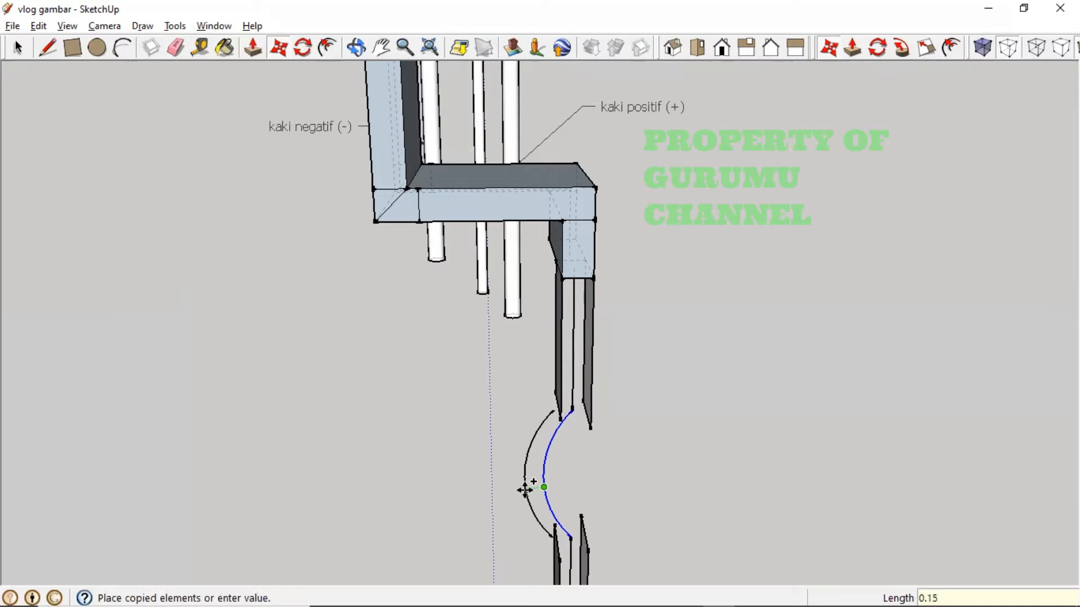
{"action": "key", "text": "Return"}
{"action": "middle_click_drag", "start_coordinate": [600, 494], "coordinate": [566, 453]}
- Place another parallel copy of the arc 0.3 mm away
{"action": "key", "text": "m"}
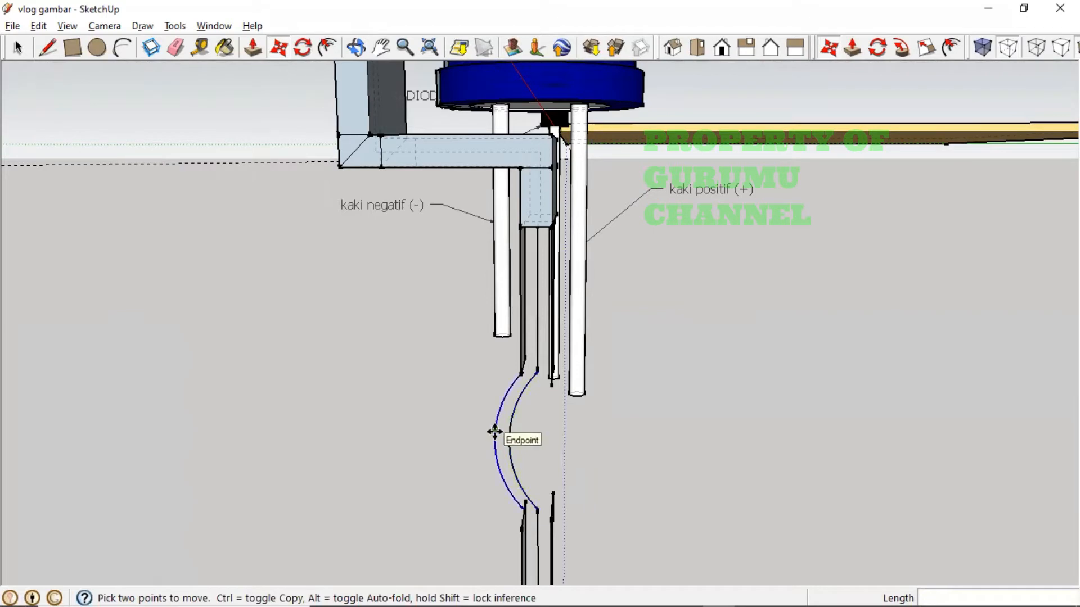
{"action": "left_click", "coordinate": [494, 431]}
{"action": "key", "text": "ctrl"}
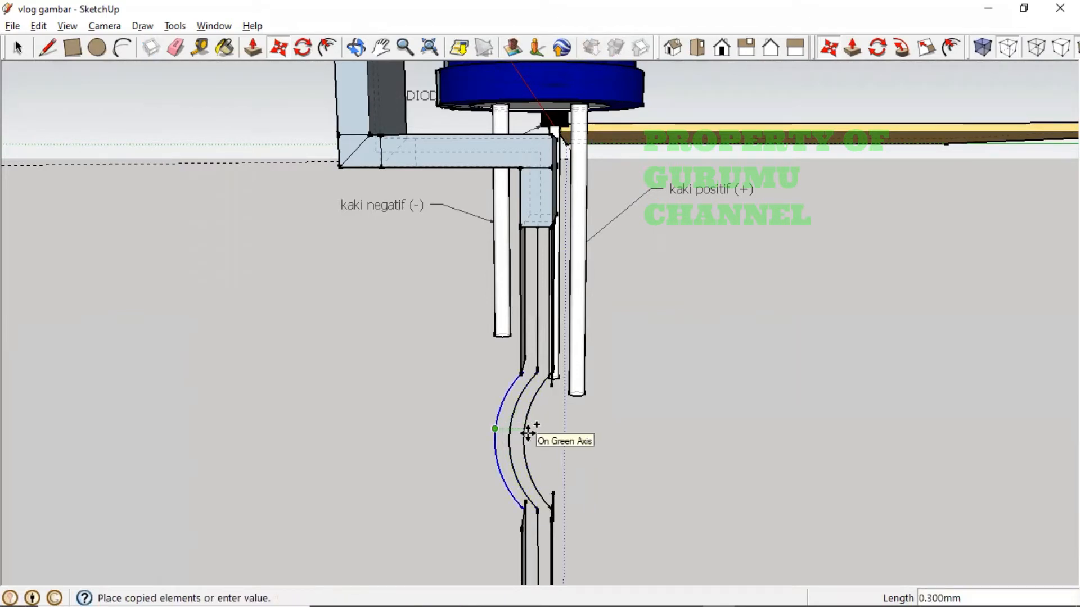
{"action": "type", "text": "0."}
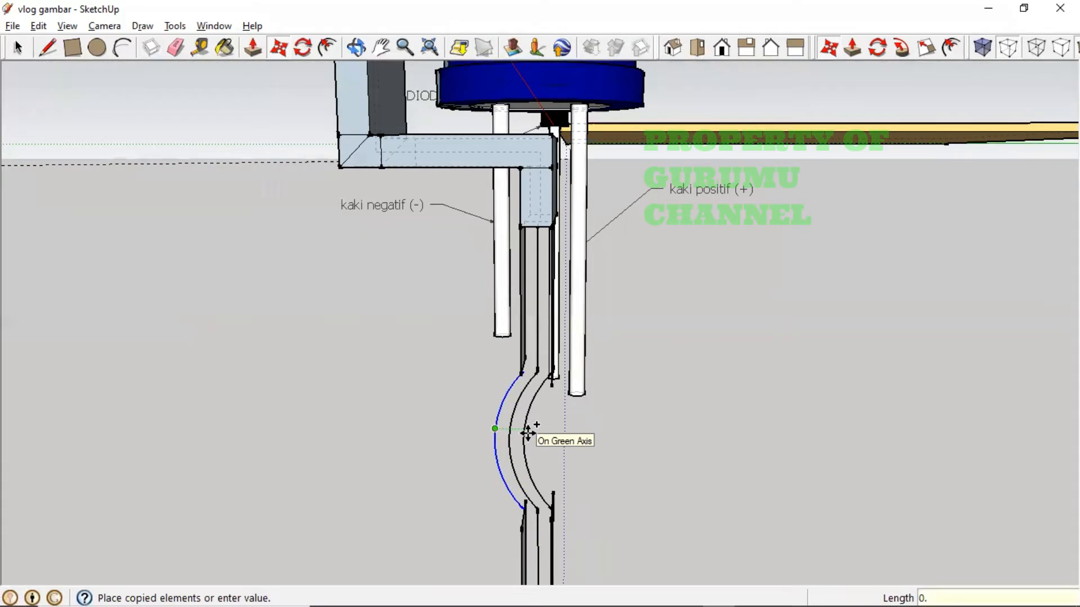
{"action": "type", "text": "3"}
{"action": "key", "text": "Return"}
- Orbit to a front view to check the parallel arcs along the leg
{"action": "middle_click_drag", "start_coordinate": [555, 489], "coordinate": [643, 469]}
{"action": "scroll", "coordinate": [535, 369], "scroll_direction": "up", "scroll_amount": 4}
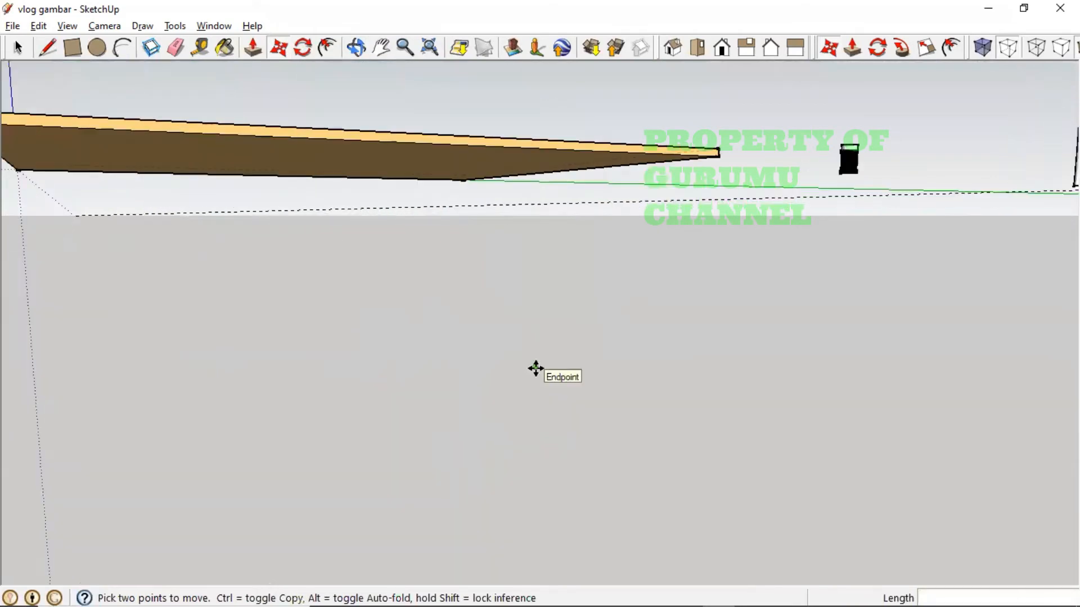
{"action": "scroll", "coordinate": [533, 371], "scroll_direction": "down", "scroll_amount": 5}
{"action": "scroll", "coordinate": [527, 377], "scroll_direction": "up", "scroll_amount": 1}
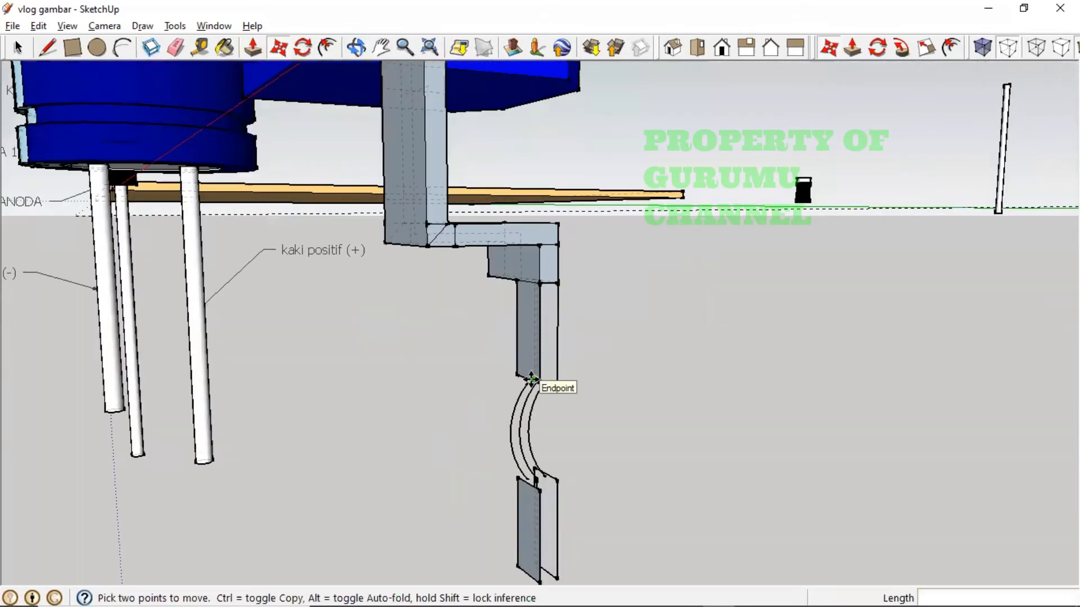
{"action": "middle_click_drag", "start_coordinate": [528, 378], "coordinate": [460, 465]}
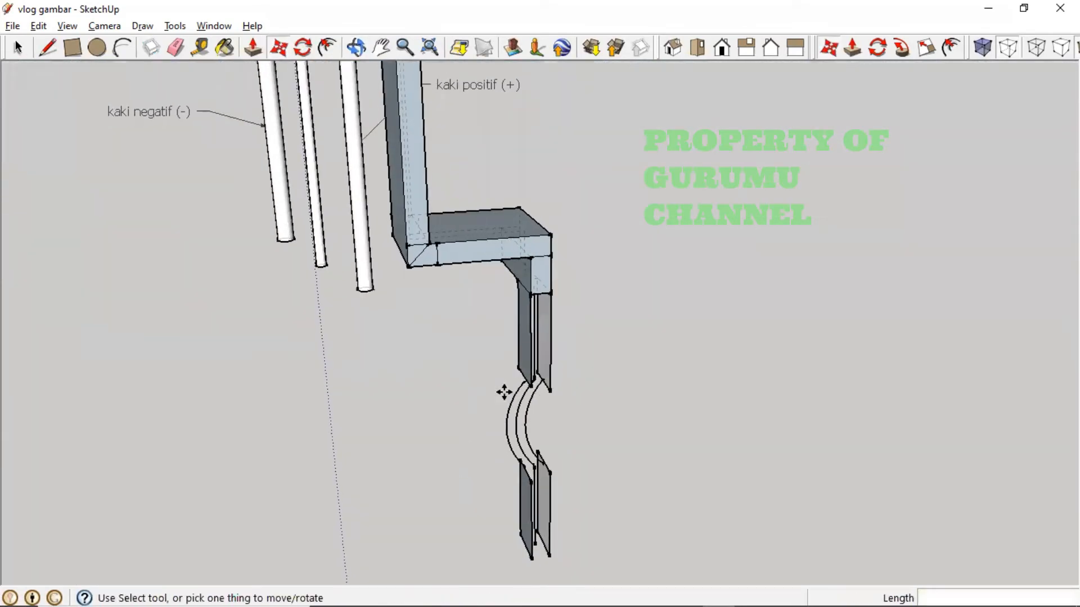
{"action": "scroll", "coordinate": [505, 389], "scroll_direction": "up", "scroll_amount": 3}
{"action": "middle_click_drag", "start_coordinate": [593, 374], "coordinate": [400, 161]}
- Draw straight edges joining the arc ends to the block corner and the lower leg section
{"action": "key", "text": "m"}
{"action": "left_click", "coordinate": [48, 47]}
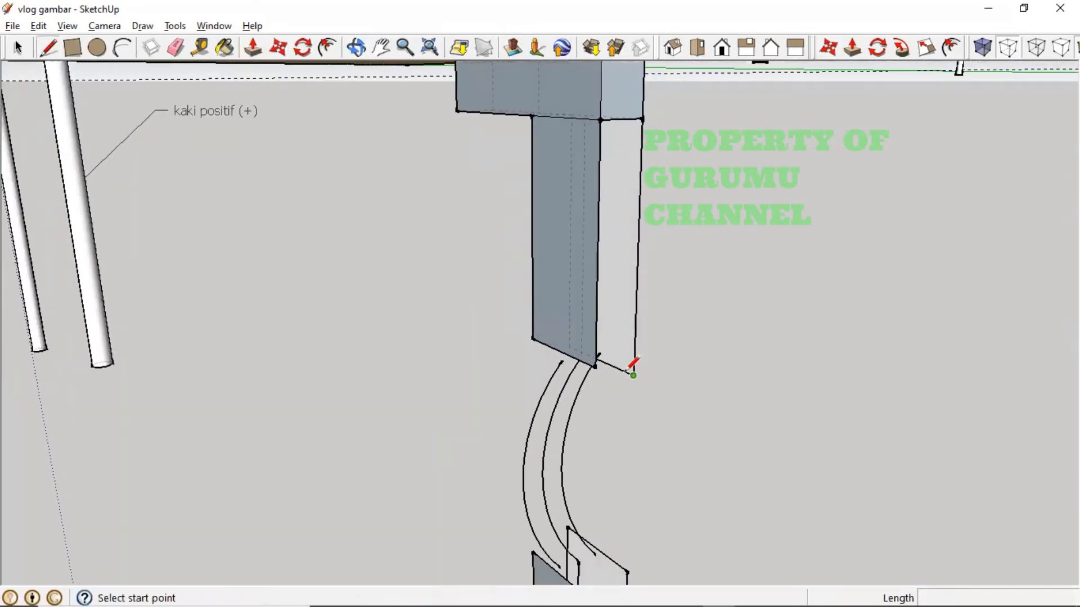
{"action": "left_click", "coordinate": [563, 358]}
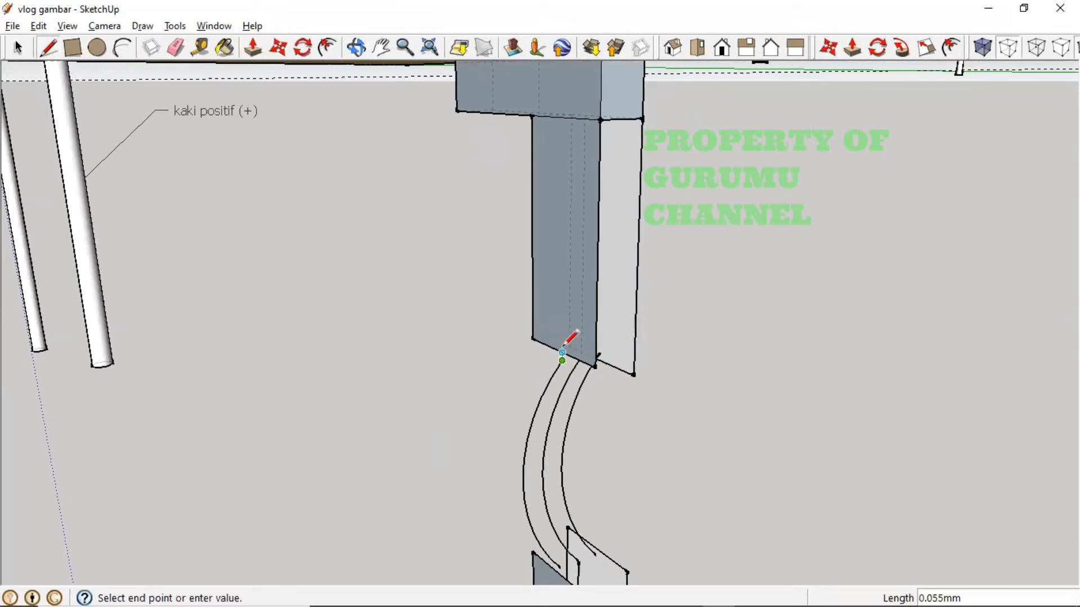
{"action": "left_click", "coordinate": [533, 552]}
{"action": "left_click", "coordinate": [560, 567]}
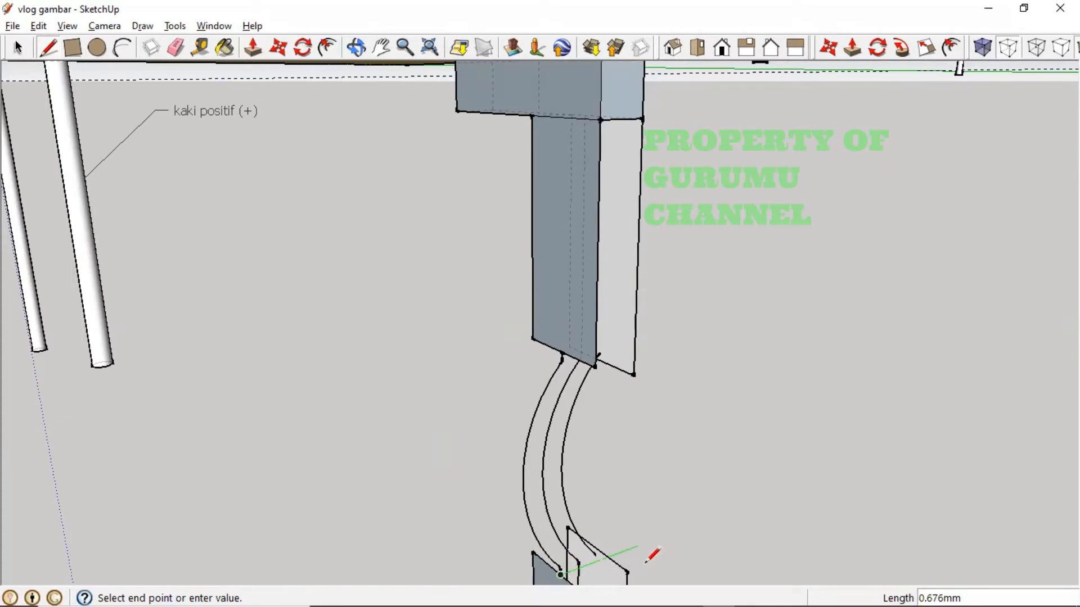
{"action": "middle_click_drag", "start_coordinate": [645, 563], "coordinate": [631, 566]}
{"action": "scroll", "coordinate": [604, 550], "scroll_direction": "down", "scroll_amount": 6}
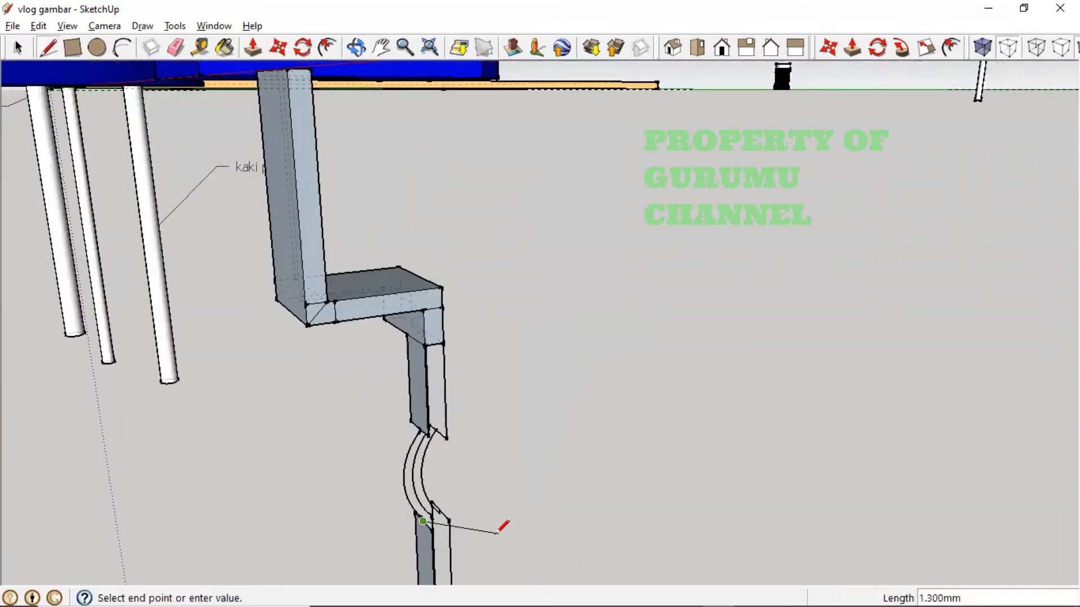
{"action": "left_click", "coordinate": [440, 513]}
- Orbit around the model to see the closed arcs edge-on
{"action": "scroll", "coordinate": [441, 513], "scroll_direction": "up", "scroll_amount": 3}
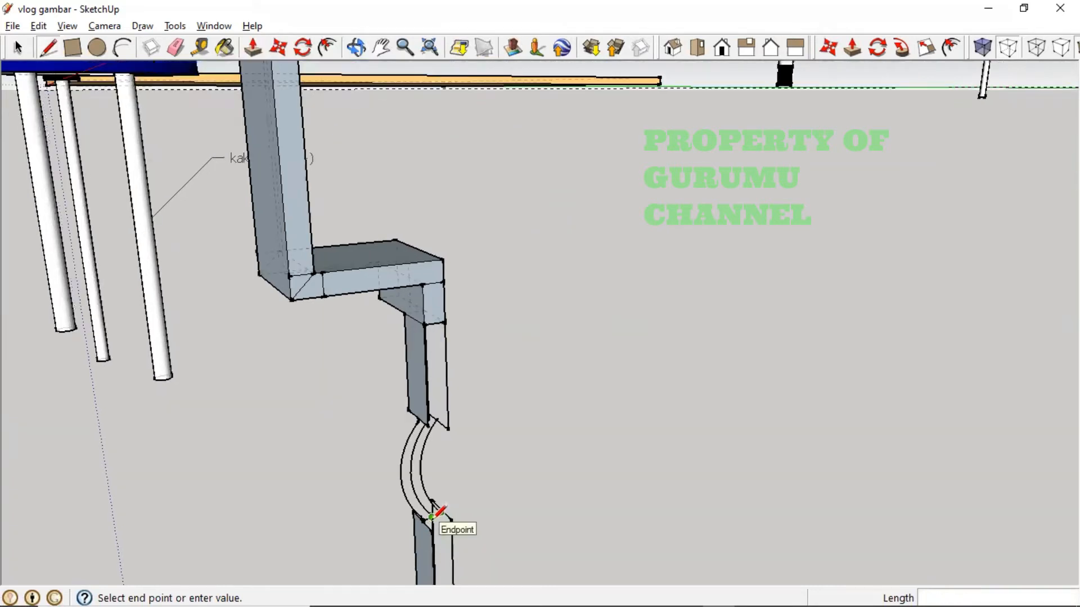
{"action": "mouse_move", "coordinate": [469, 515]}
{"action": "middle_mouse_down"}
{"action": "mouse_move", "coordinate": [410, 517]}
{"action": "mouse_move", "coordinate": [345, 540]}
{"action": "middle_mouse_up"}
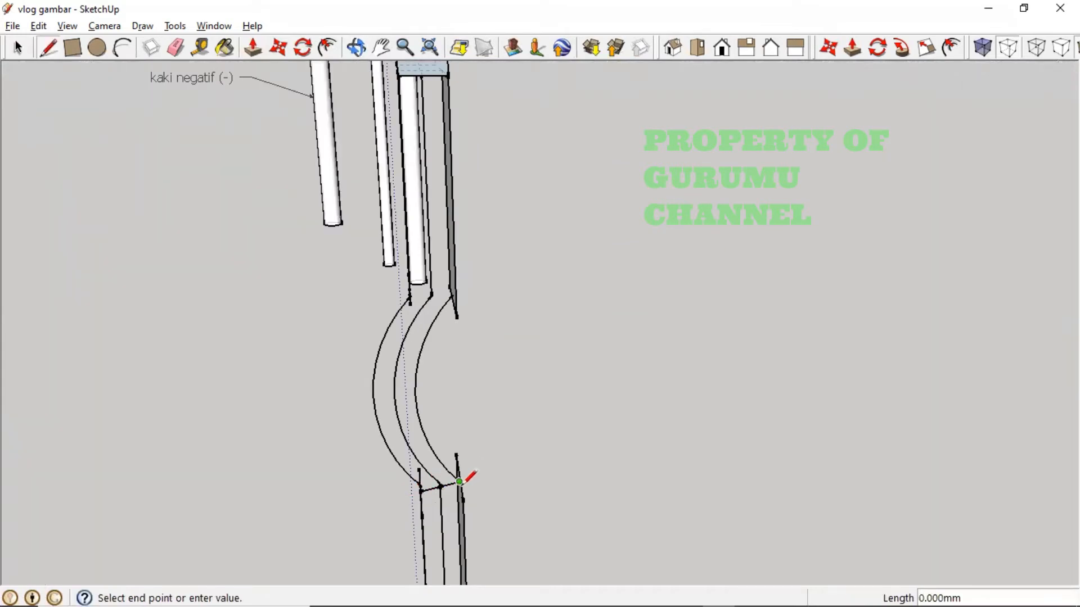
{"action": "scroll", "coordinate": [459, 481], "scroll_direction": "up", "scroll_amount": 2}
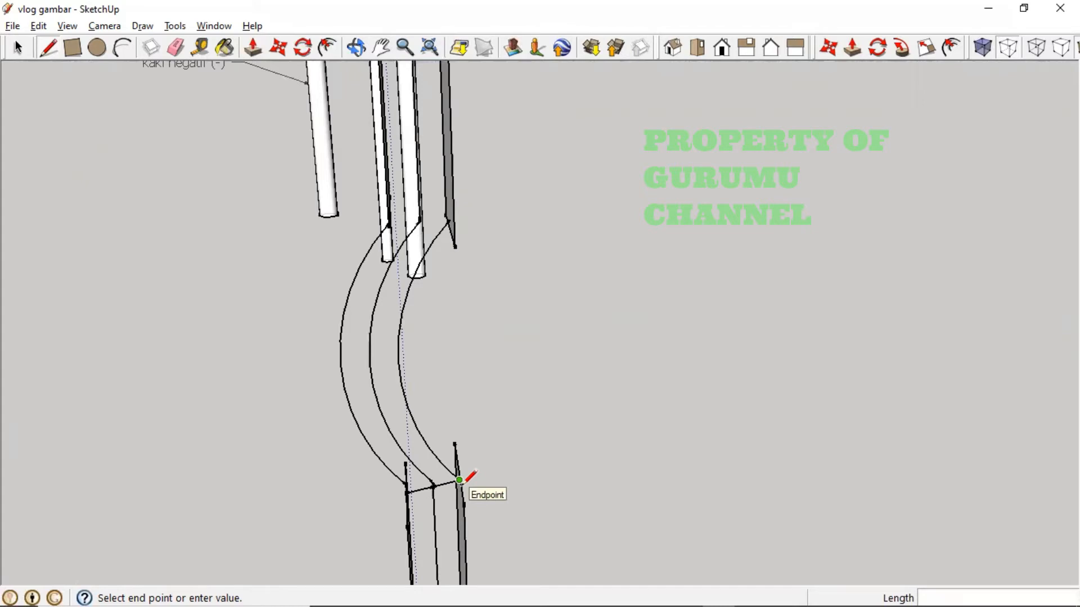
{"action": "scroll", "coordinate": [460, 481], "scroll_direction": "up", "scroll_amount": 3}
{"action": "scroll", "coordinate": [458, 462], "scroll_direction": "down", "scroll_amount": 3}
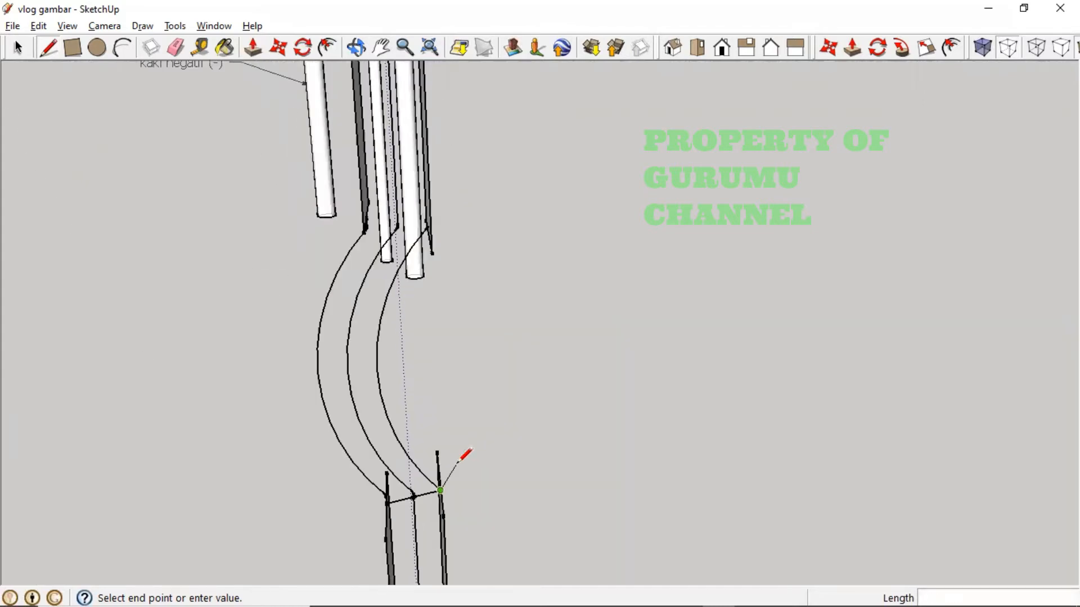
{"action": "middle_click", "coordinate": [459, 475]}
{"action": "right_click", "coordinate": [455, 474]}
{"action": "left_click", "coordinate": [482, 499]}
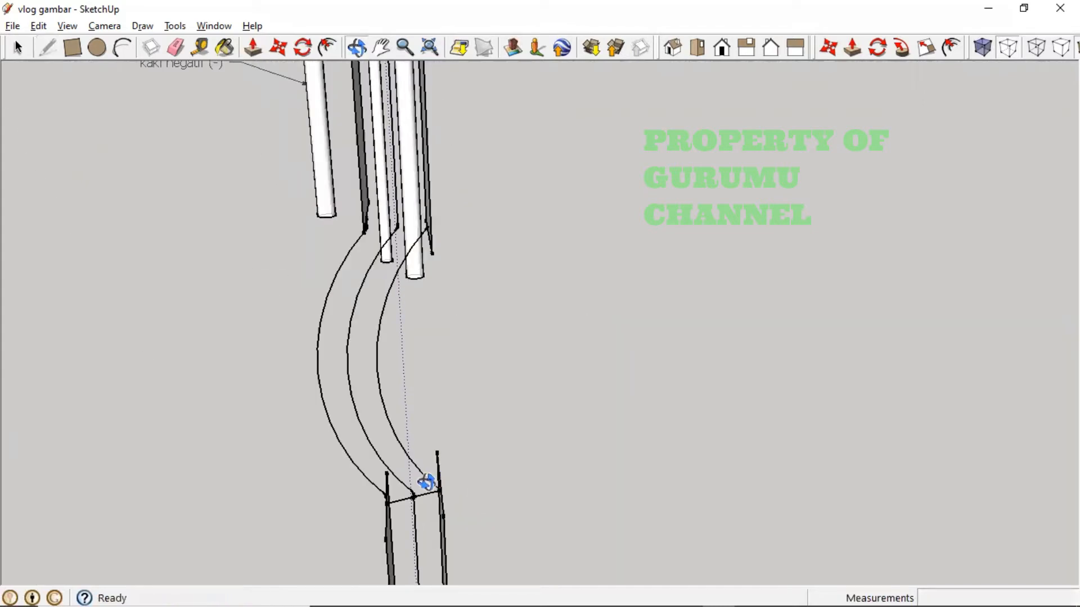
{"action": "left_click_drag", "start_coordinate": [426, 483], "coordinate": [954, 449]}
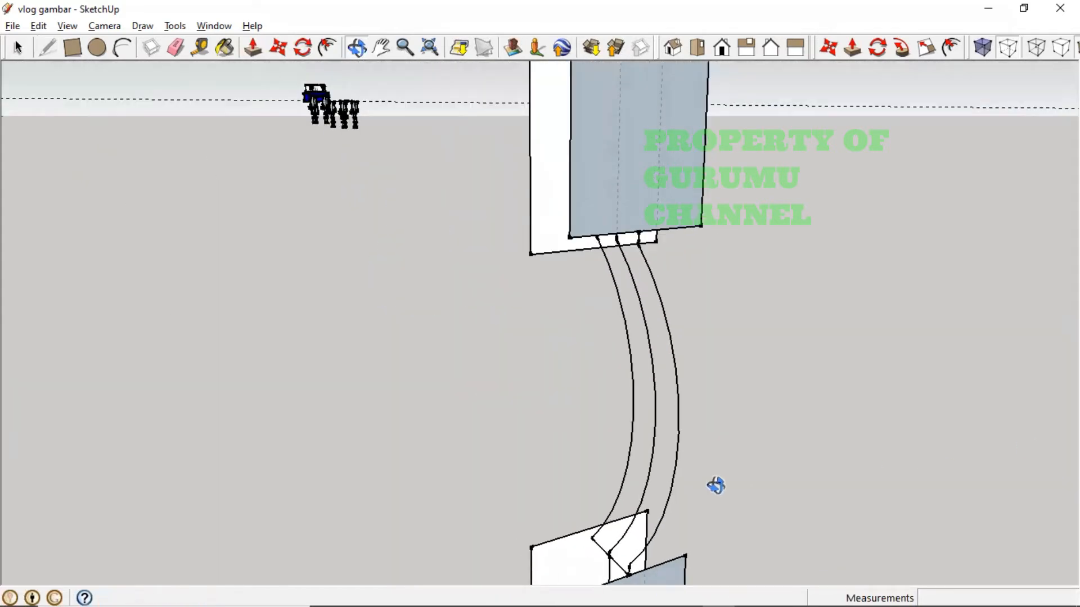
{"action": "left_click_drag", "start_coordinate": [730, 460], "coordinate": [665, 461]}
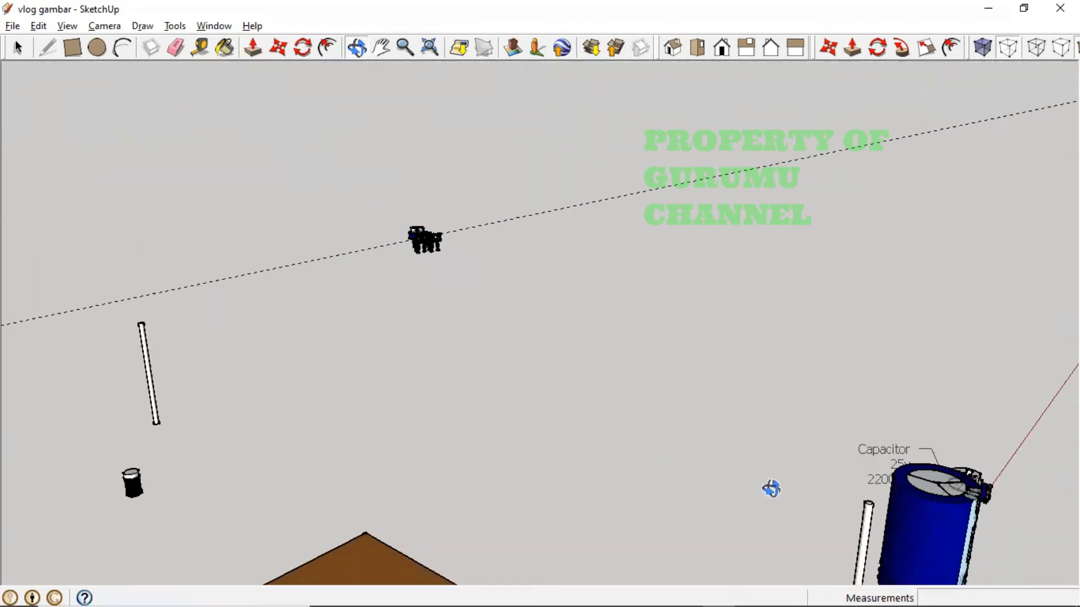
- Pan, zoom and orbit until the leg's curved bend fills the view, clear of the capacitor and diode
{"action": "key", "text": "h"}
{"action": "left_click_drag", "start_coordinate": [748, 488], "coordinate": [511, 402]}
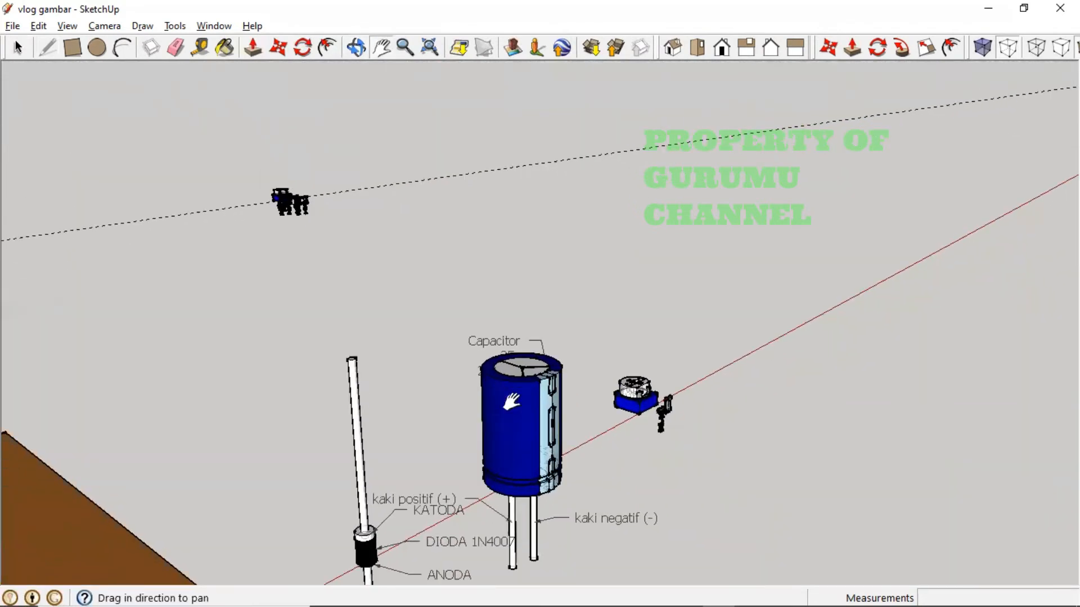
{"action": "scroll", "coordinate": [564, 447], "scroll_direction": "up", "scroll_amount": 3}
{"action": "middle_click_drag", "start_coordinate": [618, 465], "coordinate": [727, 424]}
{"action": "scroll", "coordinate": [803, 410], "scroll_direction": "up", "scroll_amount": 5}
{"action": "scroll", "coordinate": [701, 340], "scroll_direction": "up", "scroll_amount": 8}
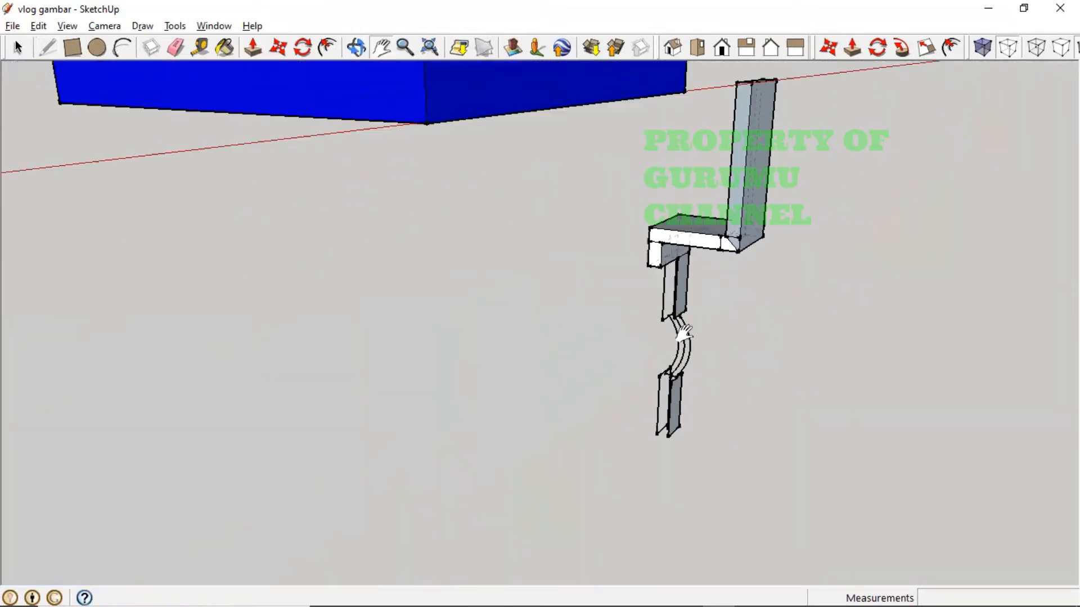
{"action": "middle_click", "coordinate": [668, 371]}
{"action": "middle_click_drag", "start_coordinate": [668, 371], "coordinate": [778, 403]}
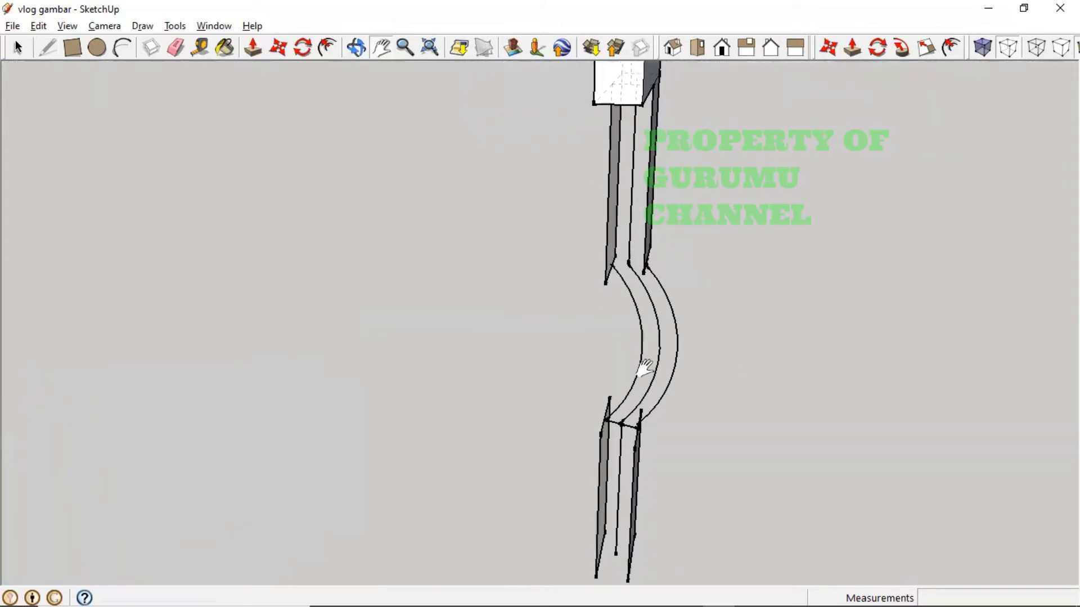
{"action": "middle_click_drag", "start_coordinate": [658, 301], "coordinate": [700, 196]}
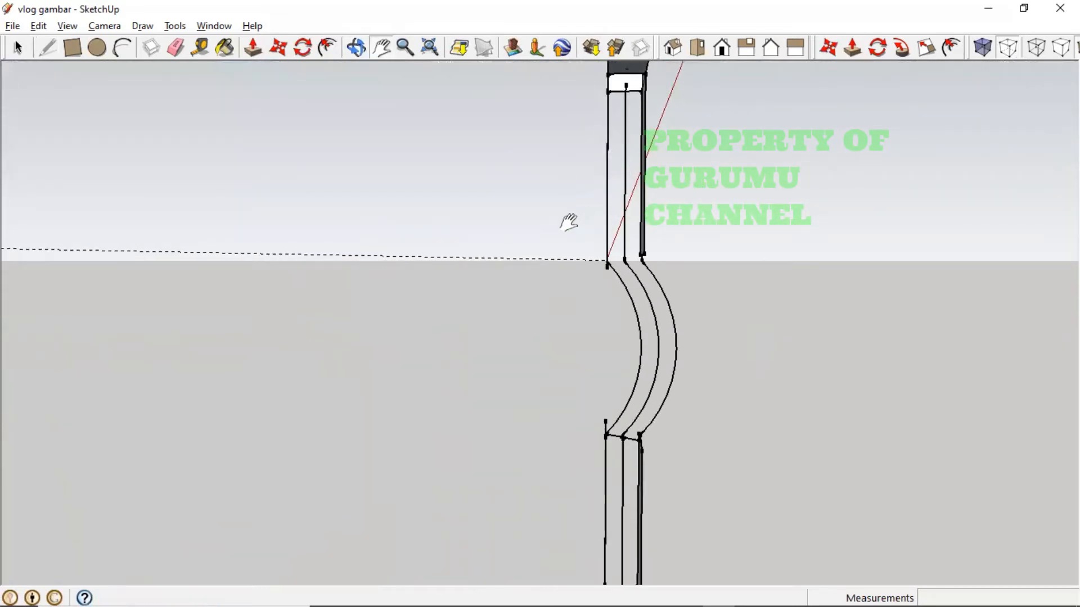
- Draw an edge from the arc's endpoint to close the first curved strip of the bend
{"action": "left_click", "coordinate": [48, 49]}
{"action": "left_click", "coordinate": [605, 434]}
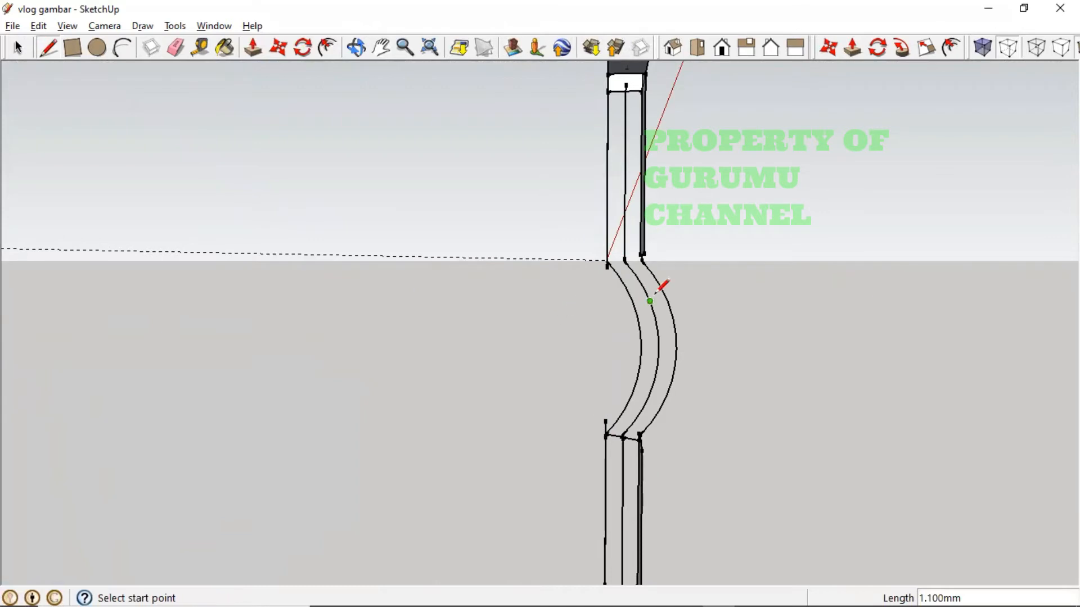
{"action": "mouse_move", "coordinate": [577, 414]}
{"action": "middle_mouse_down"}
{"action": "mouse_move", "coordinate": [598, 434]}
{"action": "mouse_move", "coordinate": [699, 458]}
{"action": "mouse_move", "coordinate": [568, 420]}
{"action": "mouse_move", "coordinate": [533, 432]}
{"action": "mouse_move", "coordinate": [551, 458]}
{"action": "mouse_move", "coordinate": [639, 249]}
{"action": "middle_mouse_up"}
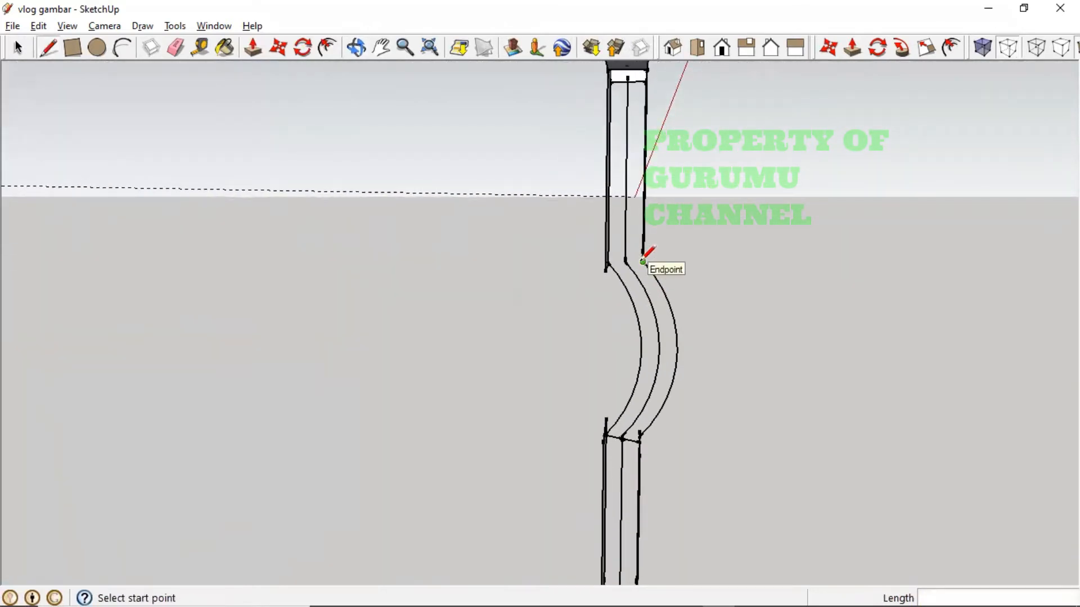
{"action": "scroll", "coordinate": [638, 293], "scroll_direction": "up", "scroll_amount": 1}
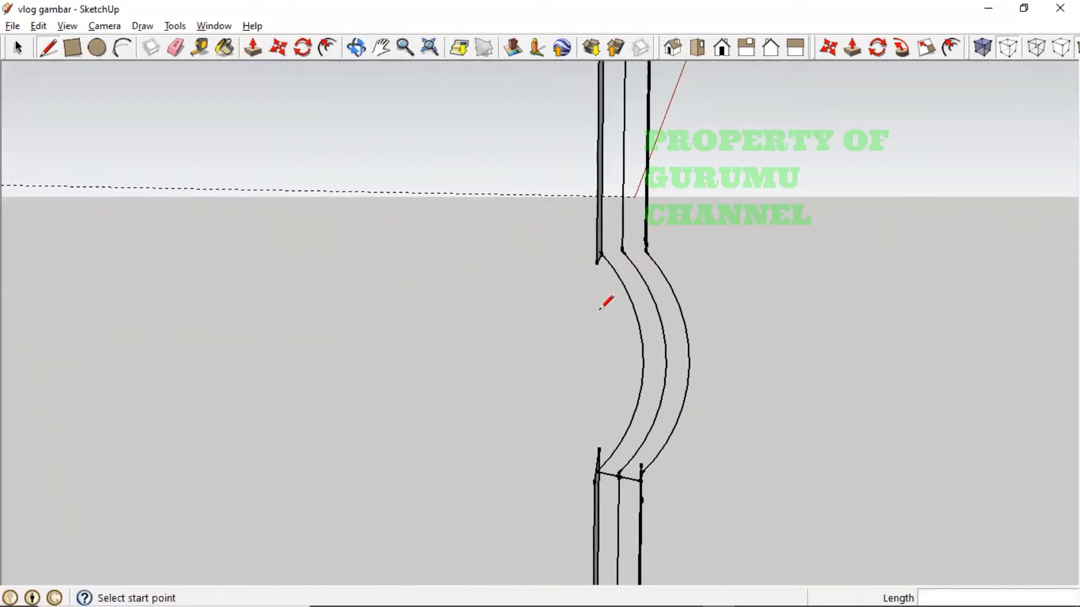
{"action": "mouse_move", "coordinate": [584, 300]}
{"action": "middle_mouse_down", "text": "shift"}
{"action": "mouse_move", "coordinate": [605, 424]}
{"action": "mouse_move", "coordinate": [595, 484]}
{"action": "middle_mouse_up", "text": "shift"}
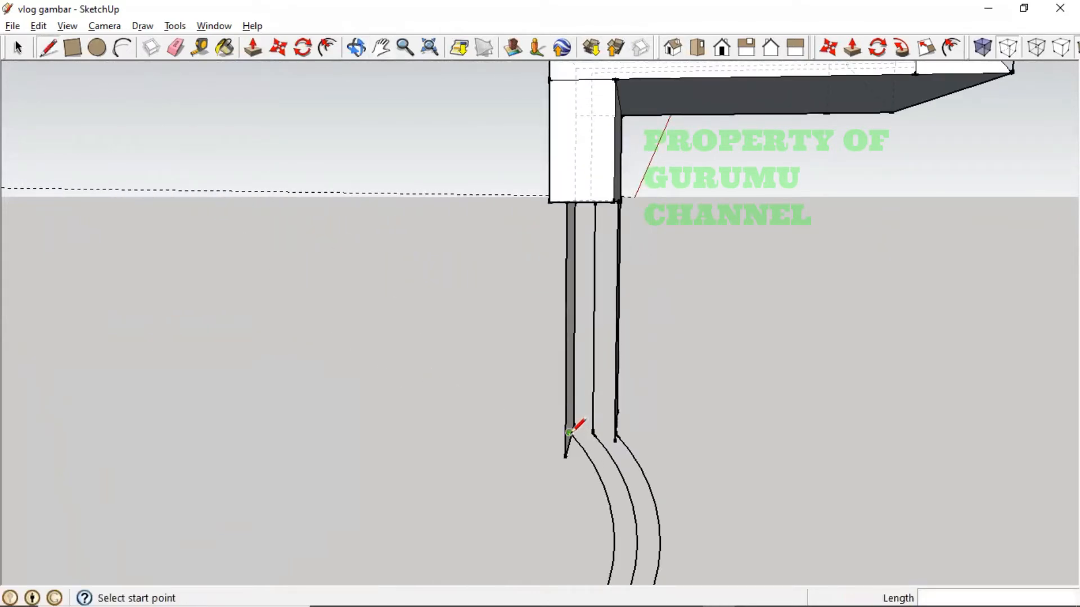
{"action": "left_click", "coordinate": [616, 433]}
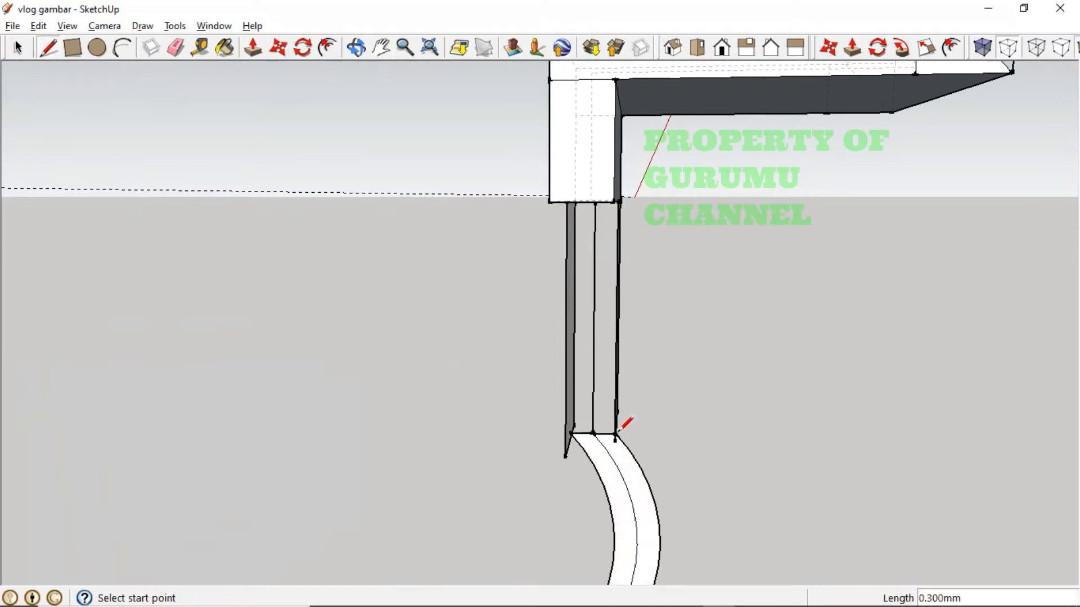
- Undo a stray edge below the leg and draw the edge closing the second curved face
{"action": "mouse_move", "coordinate": [677, 469]}
{"action": "middle_mouse_down"}
{"action": "mouse_move", "coordinate": [595, 495]}
{"action": "mouse_move", "coordinate": [224, 530]}
{"action": "mouse_move", "coordinate": [620, 447]}
{"action": "mouse_move", "coordinate": [659, 397]}
{"action": "middle_mouse_up"}
{"action": "key", "text": "ctrl+z"}
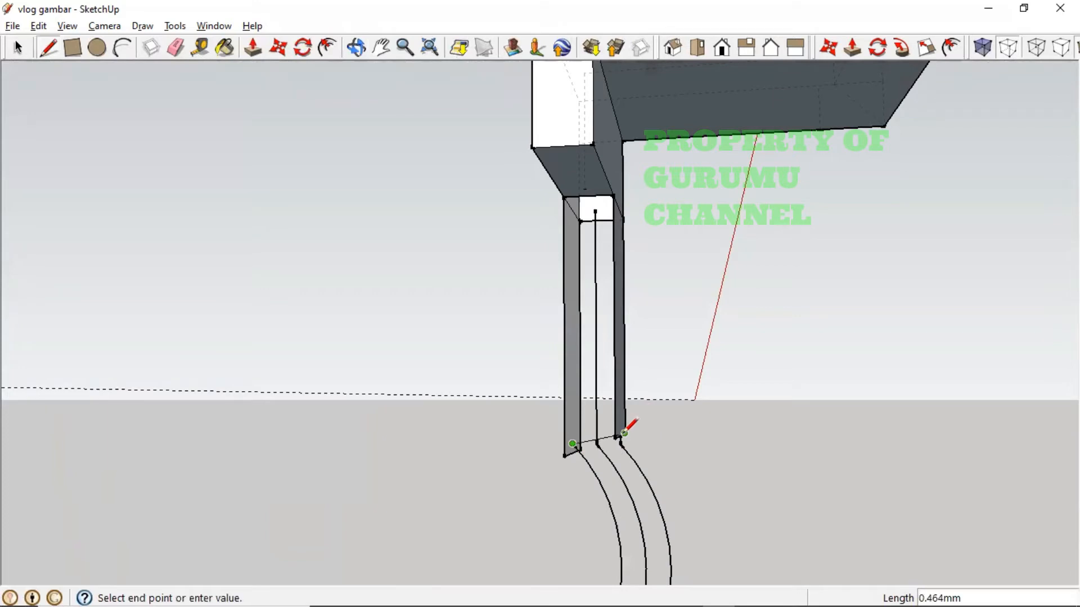
{"action": "left_click", "coordinate": [621, 435]}
{"action": "middle_click_drag", "start_coordinate": [684, 475], "coordinate": [542, 542]}
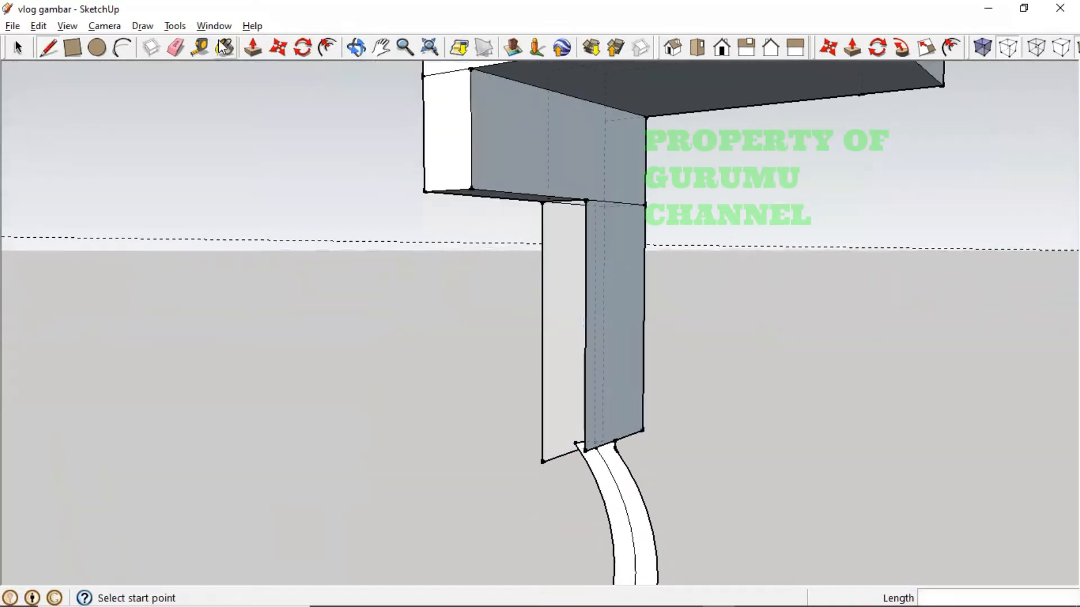
- Push/Pull both curved faces of the bend to a 0.400mm thickness
{"action": "left_click", "coordinate": [251, 49]}
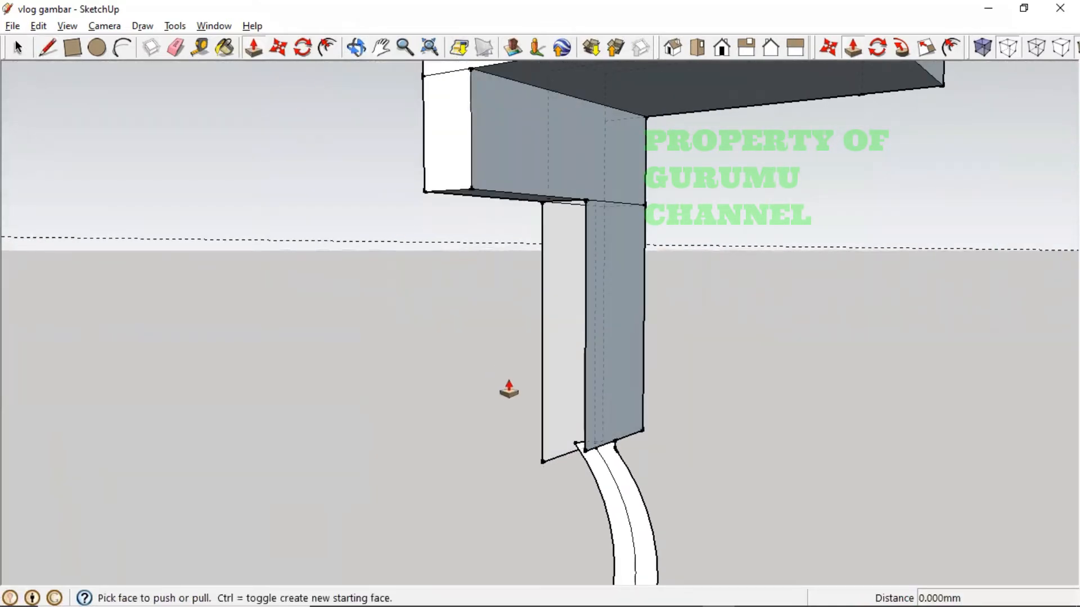
{"action": "left_click", "coordinate": [604, 485]}
{"action": "left_click", "coordinate": [557, 459]}
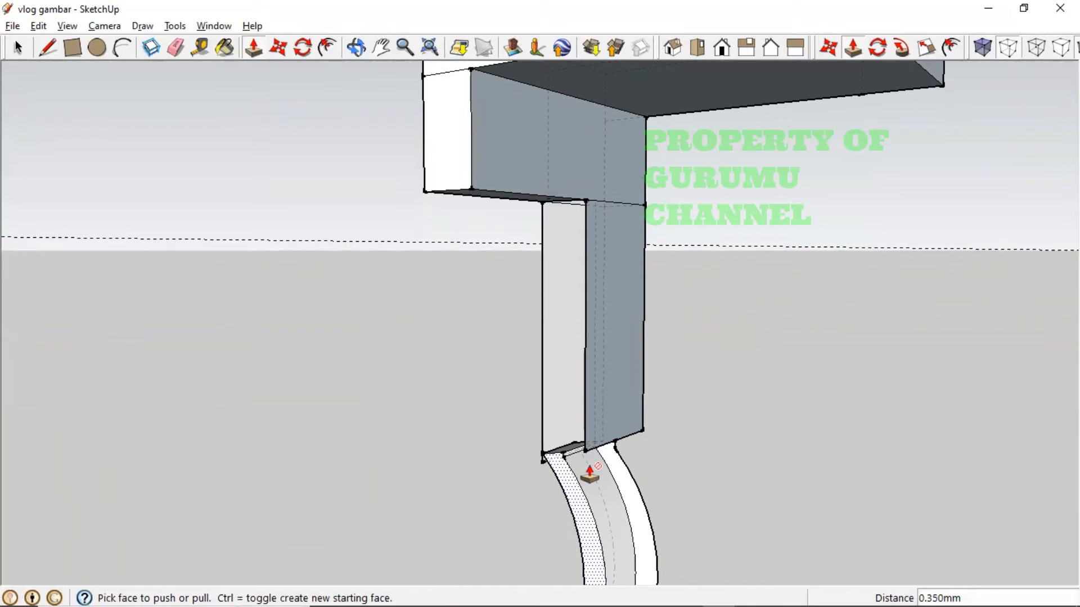
{"action": "left_click", "coordinate": [619, 473]}
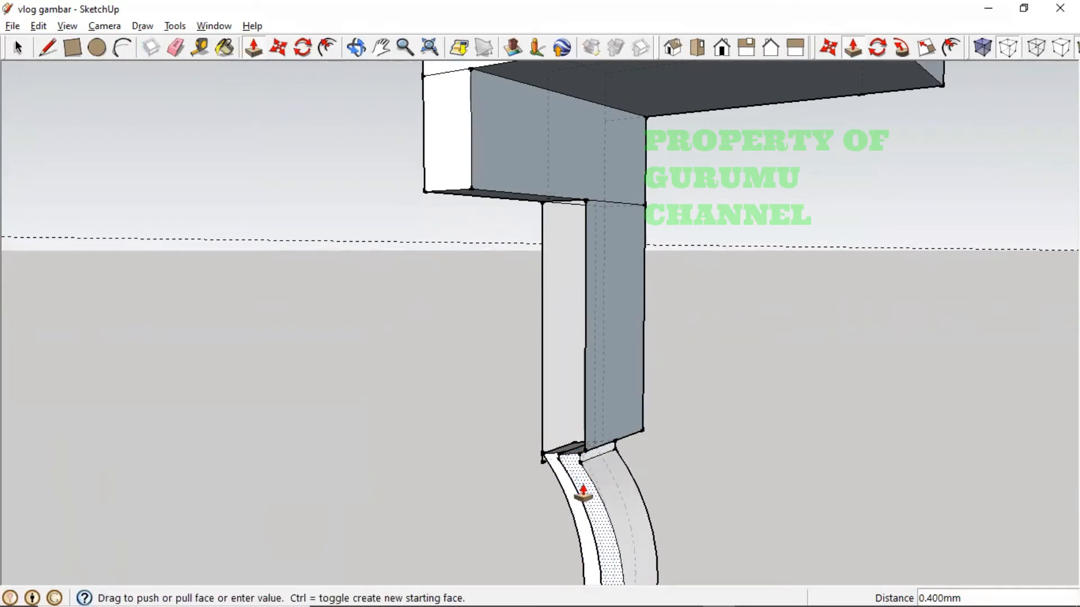
{"action": "left_click", "coordinate": [586, 494]}
- Orbit, pan and zoom past the diode and capacitor to inspect the thickened bend by the blue box
{"action": "key", "text": "o"}
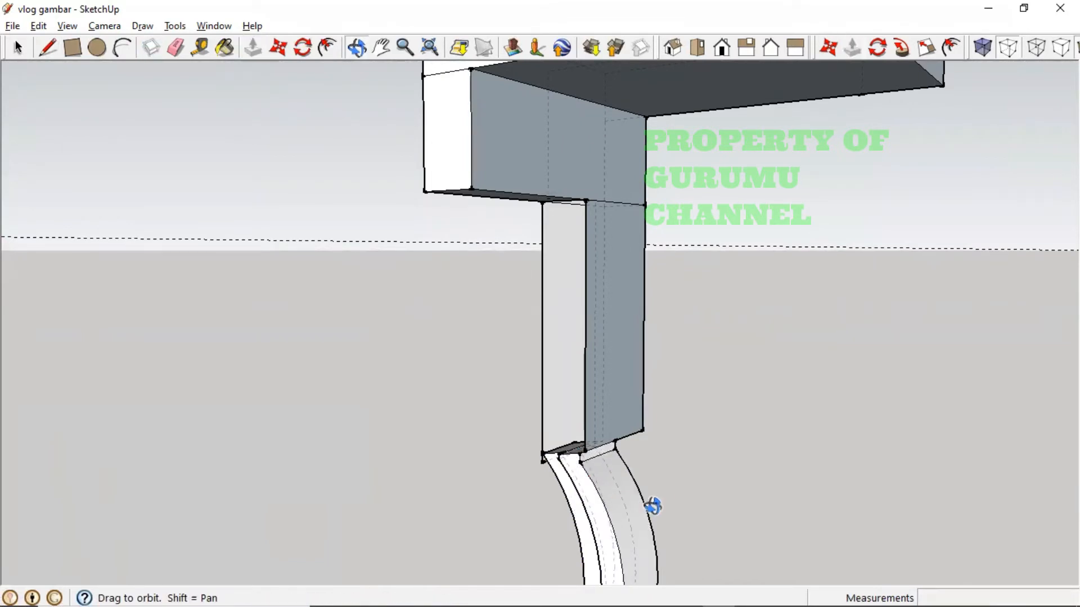
{"action": "left_click_drag", "start_coordinate": [653, 506], "coordinate": [439, 521]}
{"action": "middle_click_drag", "start_coordinate": [439, 521], "coordinate": [362, 521]}
{"action": "middle_click_drag", "start_coordinate": [645, 531], "coordinate": [544, 522]}
{"action": "key", "text": "ctrl"}
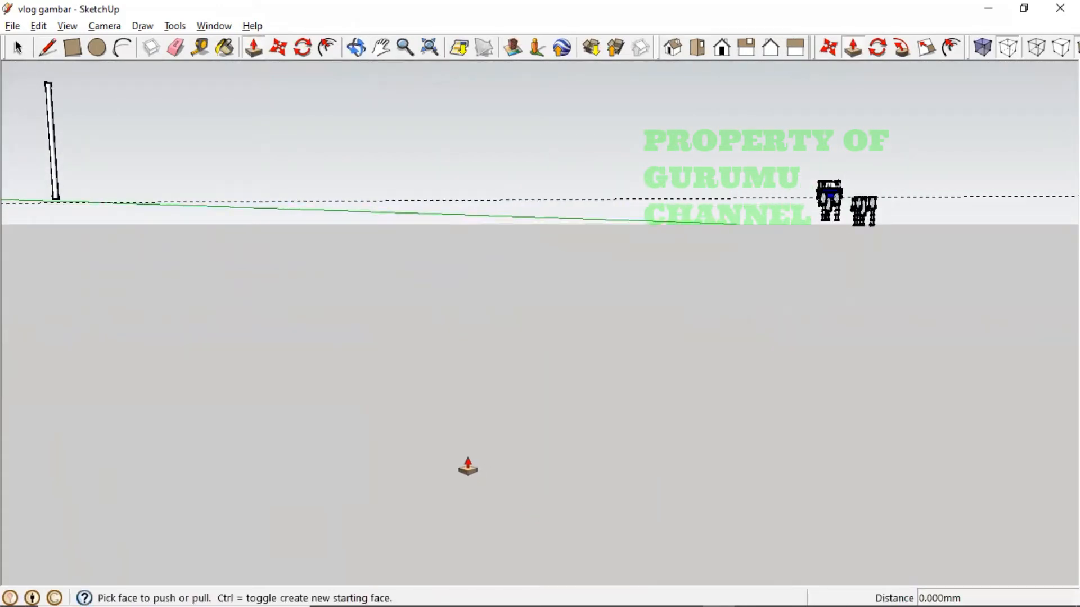
{"action": "middle_click_drag", "start_coordinate": [468, 467], "coordinate": [291, 444]}
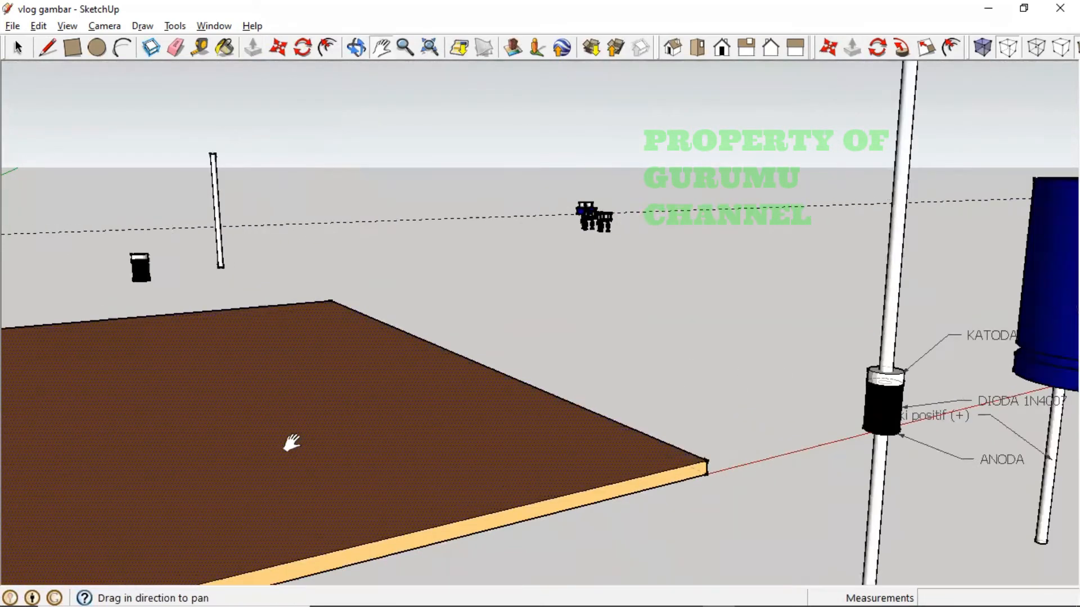
{"action": "left_click_drag", "start_coordinate": [799, 388], "coordinate": [420, 431]}
{"action": "left_click_drag", "start_coordinate": [824, 327], "coordinate": [463, 438]}
{"action": "scroll", "coordinate": [718, 489], "scroll_direction": "up", "scroll_amount": 8}
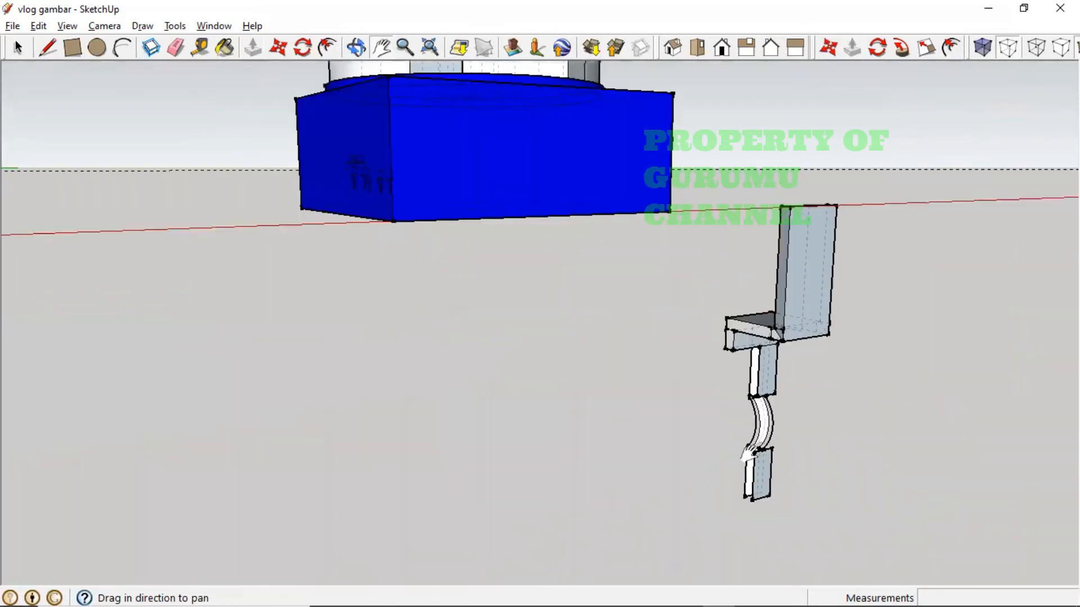
{"action": "scroll", "coordinate": [747, 453], "scroll_direction": "up", "scroll_amount": 3}
{"action": "middle_click_drag", "start_coordinate": [731, 445], "coordinate": [709, 436]}
{"action": "middle_click_drag", "start_coordinate": [709, 437], "coordinate": [661, 465], "text": "shift"}
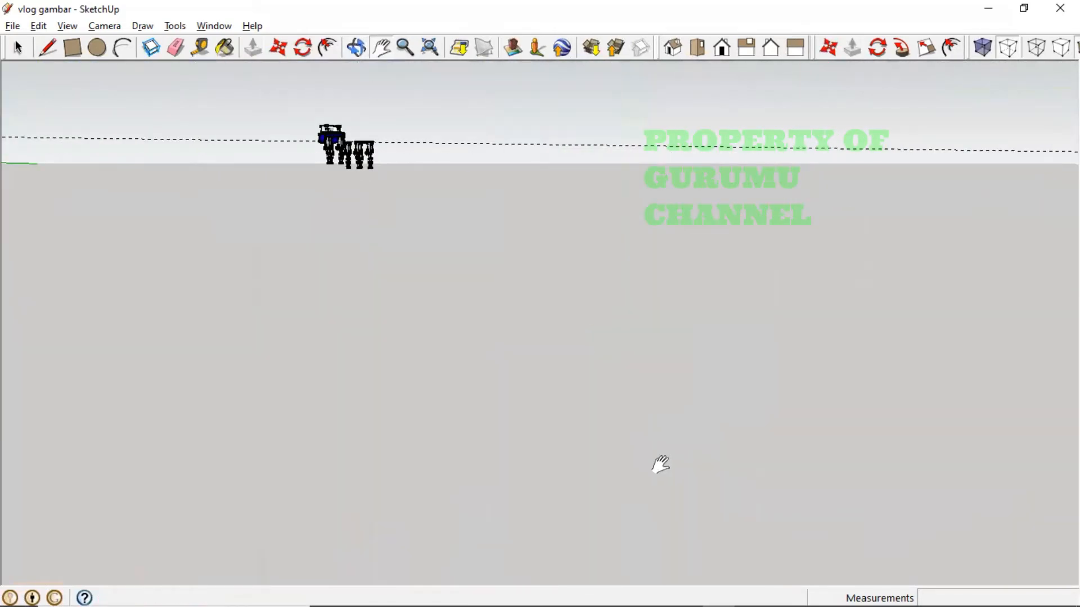
{"action": "scroll", "coordinate": [631, 461], "scroll_direction": "down", "scroll_amount": 2}
{"action": "middle_click_drag", "start_coordinate": [499, 437], "coordinate": [753, 408]}
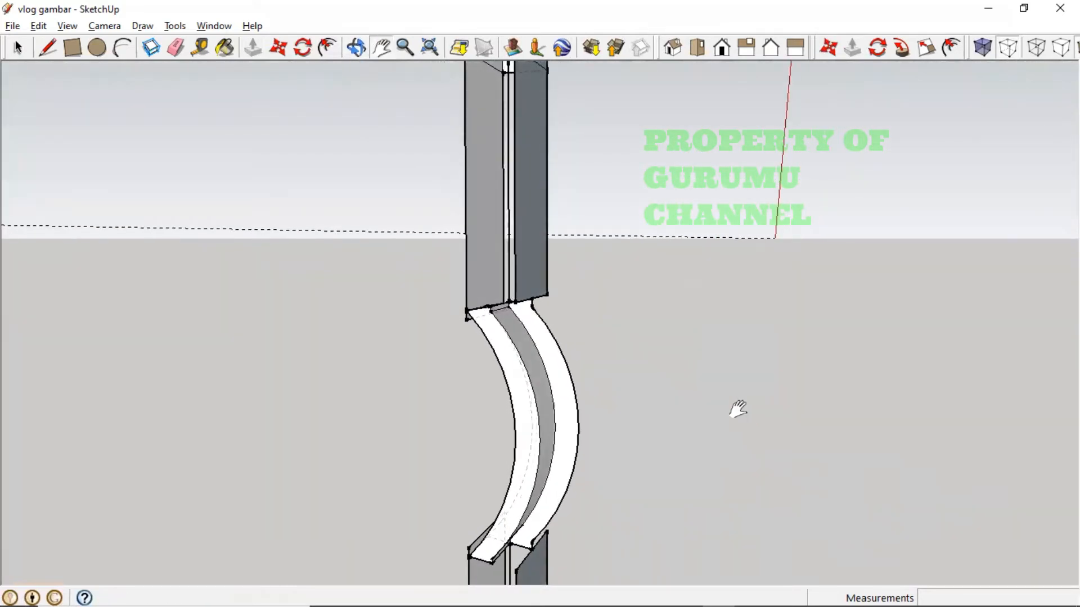
- Undo the bend's thickening, switch between Select and Push/Pull, then restore the thickened bend
{"action": "key", "text": "ctrl+z"}
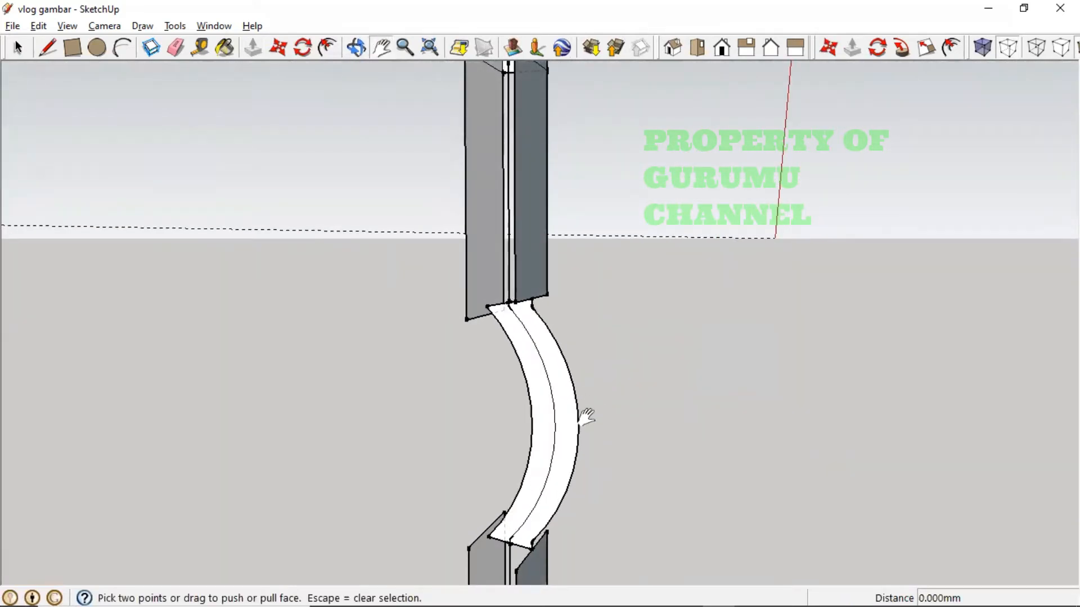
{"action": "key", "text": "space"}
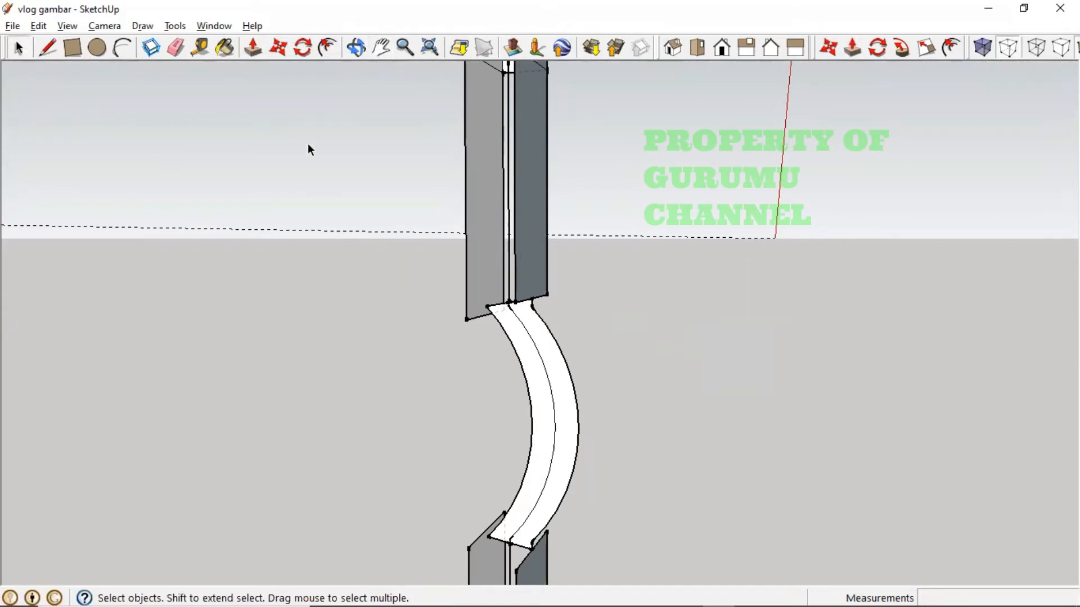
{"action": "left_click", "coordinate": [253, 48]}
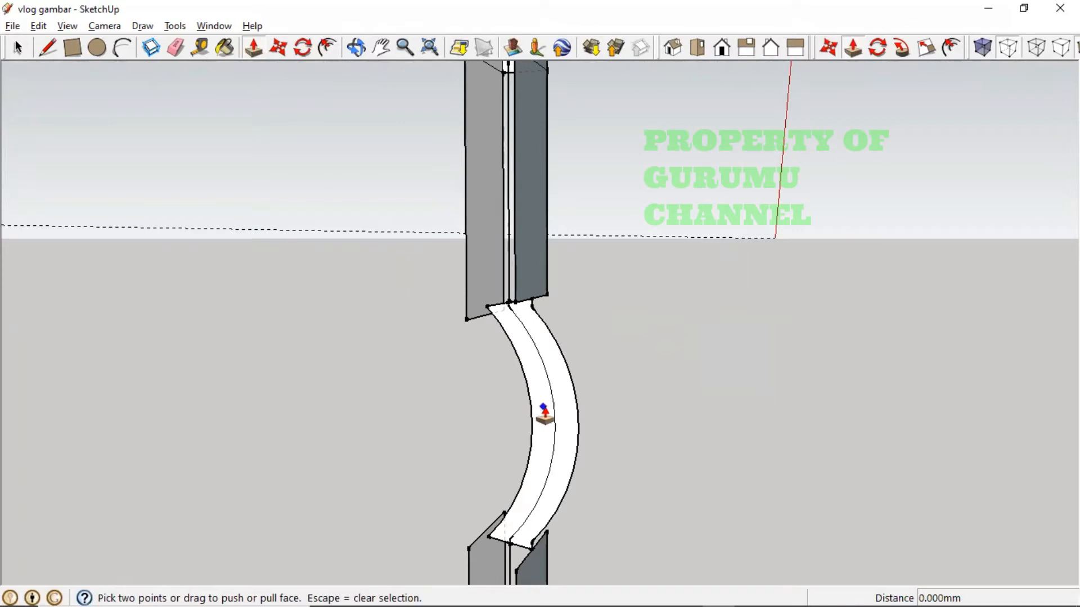
{"action": "scroll", "coordinate": [532, 453], "scroll_direction": "up", "scroll_amount": 2}
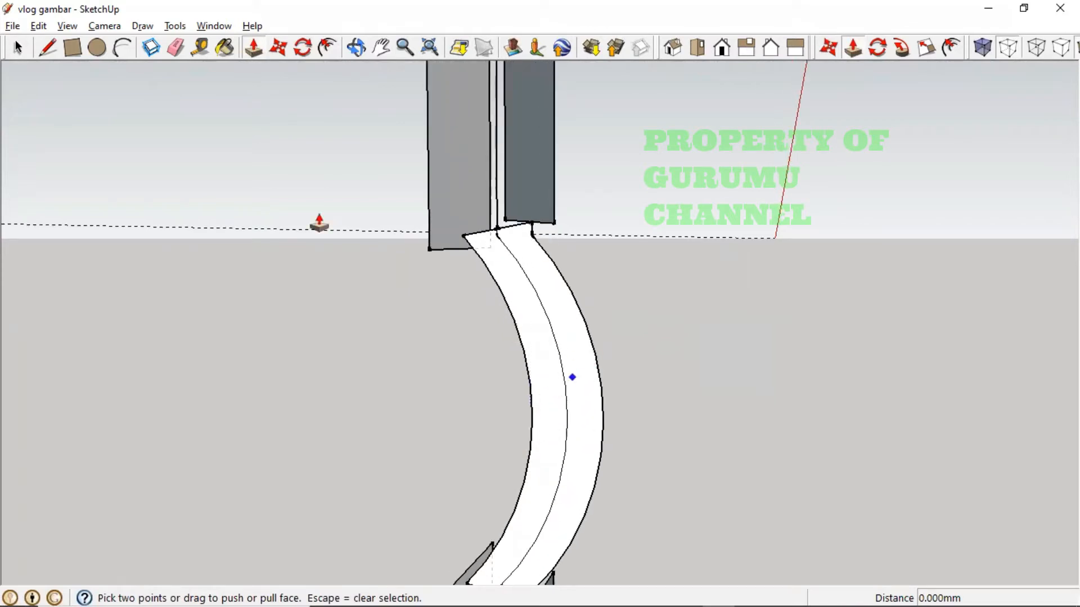
{"action": "left_click", "coordinate": [25, 47]}
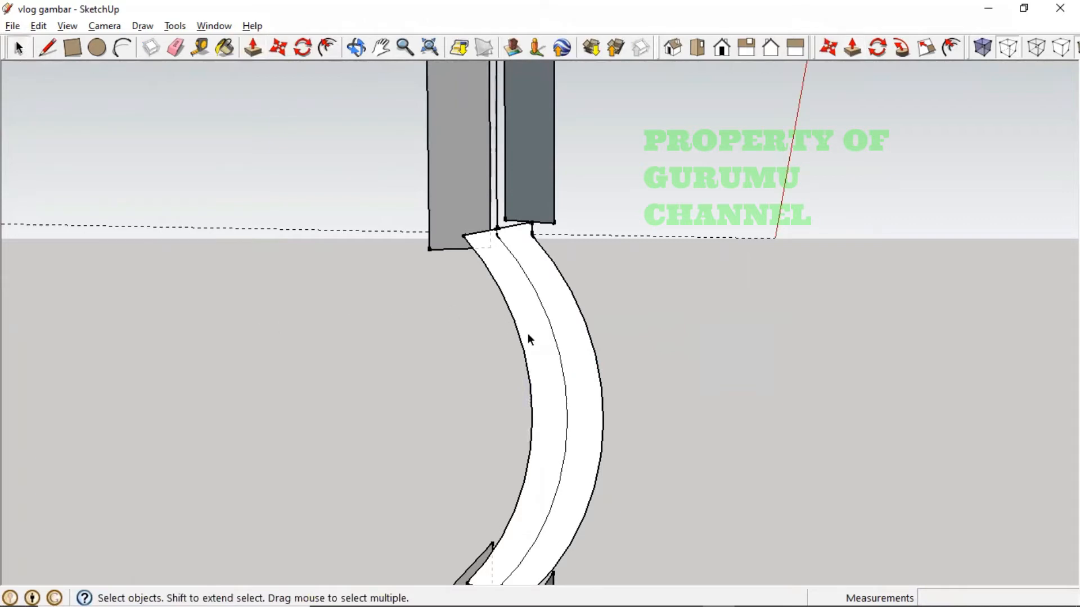
{"action": "key", "text": "ctrl+z"}
{"action": "key", "text": "ctrl+z"}
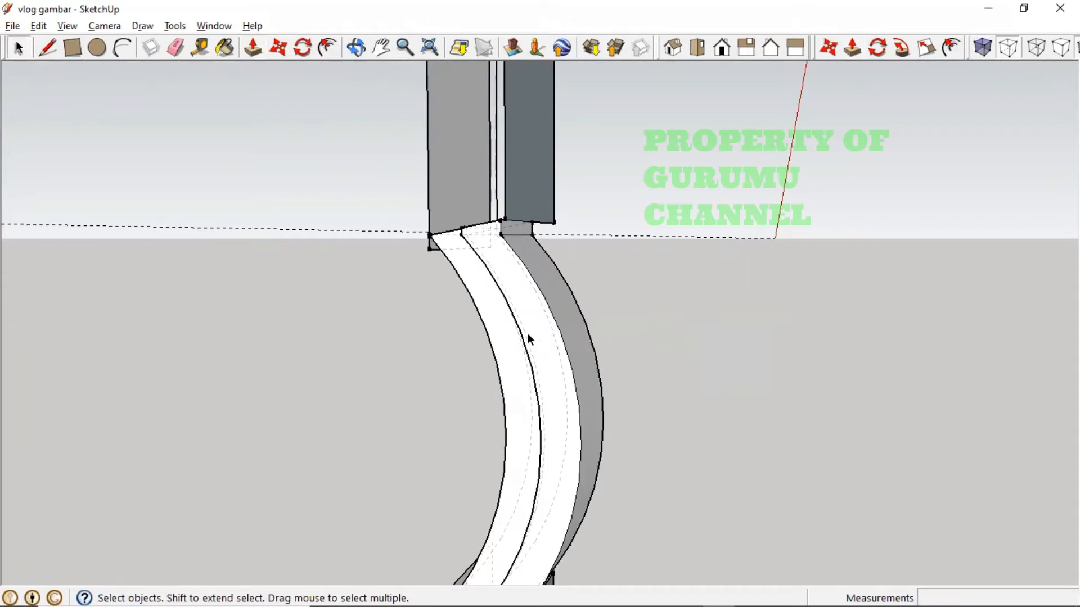
- Orbit and zoom around the leg assembly to check the restored solid bend
{"action": "middle_click_drag", "start_coordinate": [575, 333], "coordinate": [793, 454]}
{"action": "middle_click_drag", "start_coordinate": [916, 503], "coordinate": [614, 416], "text": "shift"}
{"action": "scroll", "coordinate": [615, 416], "scroll_direction": "up", "scroll_amount": 10}
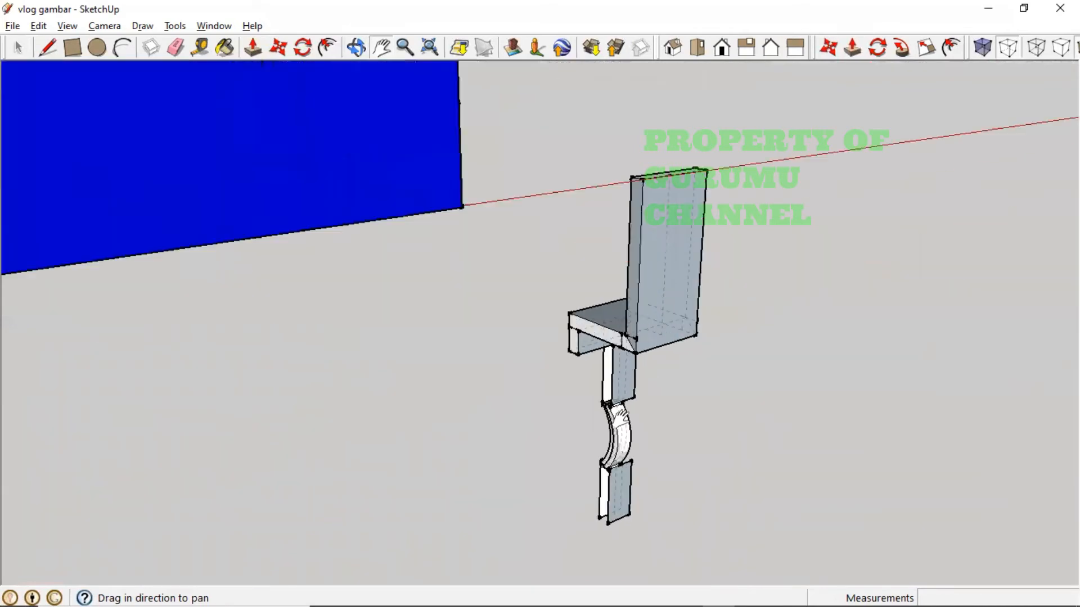
{"action": "scroll", "coordinate": [637, 430], "scroll_direction": "down", "scroll_amount": 2}
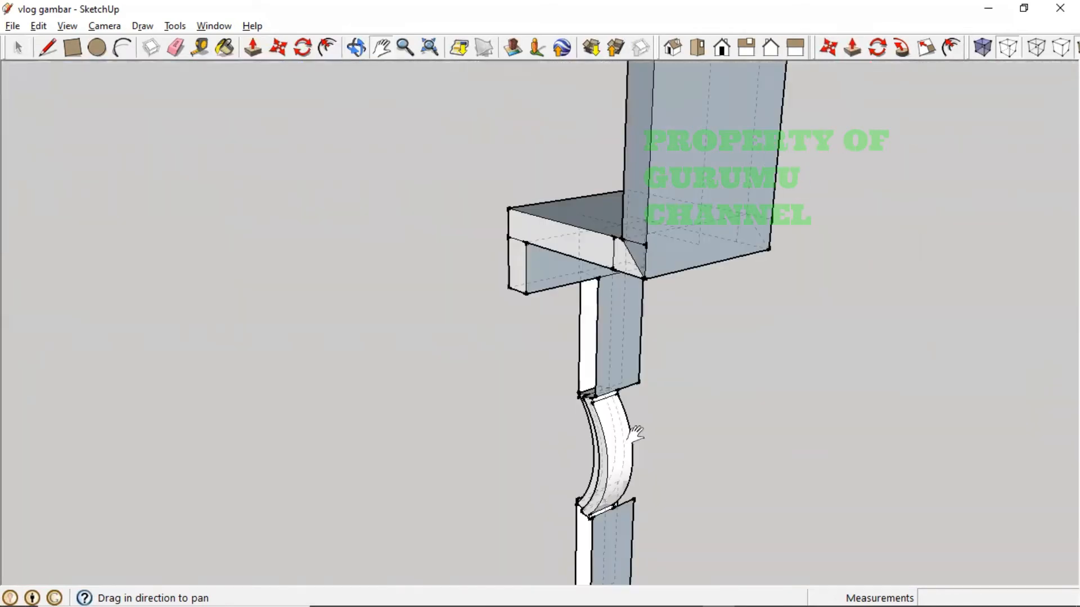
{"action": "middle_click_drag", "start_coordinate": [574, 446], "coordinate": [765, 463]}
{"action": "scroll", "coordinate": [725, 450], "scroll_direction": "up", "scroll_amount": 7}
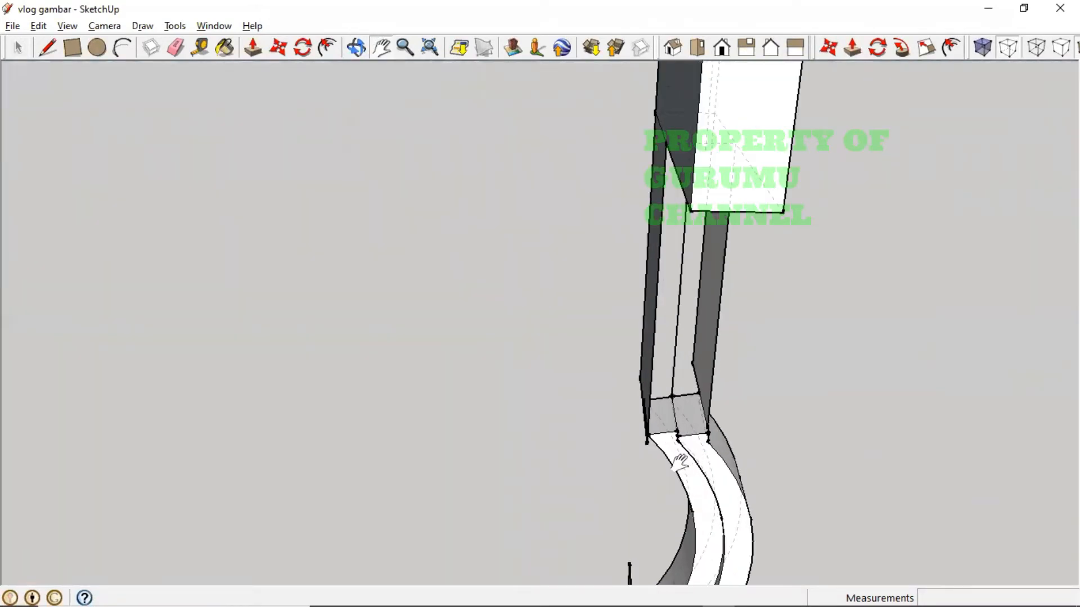
{"action": "scroll", "coordinate": [668, 453], "scroll_direction": "up", "scroll_amount": 2}
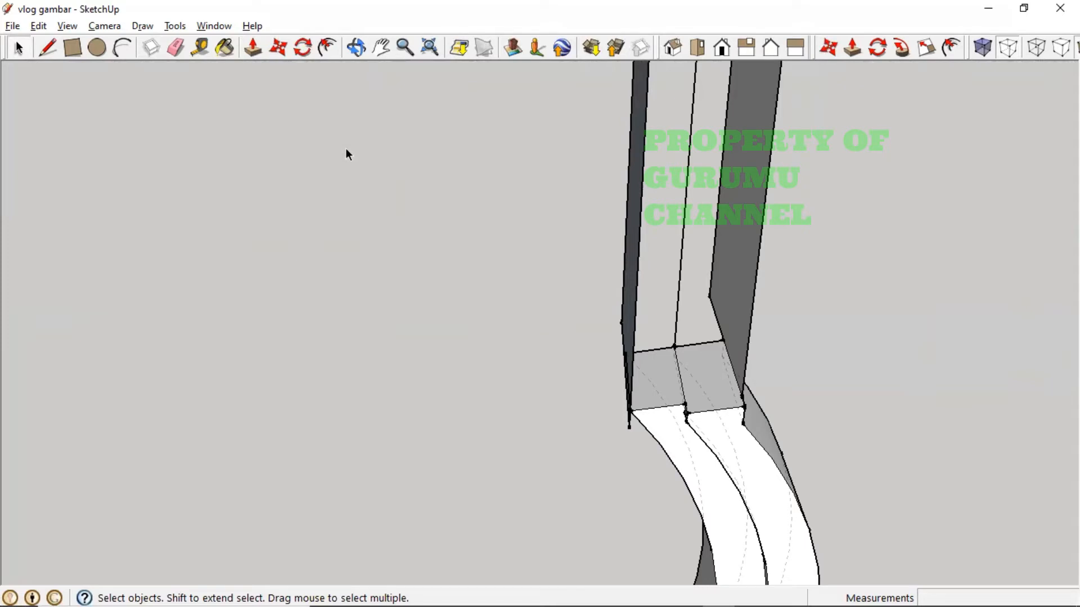
- Push the inner and outer strip faces of the curved leg flush
{"action": "left_click", "coordinate": [254, 50]}
{"action": "left_click", "coordinate": [713, 484]}
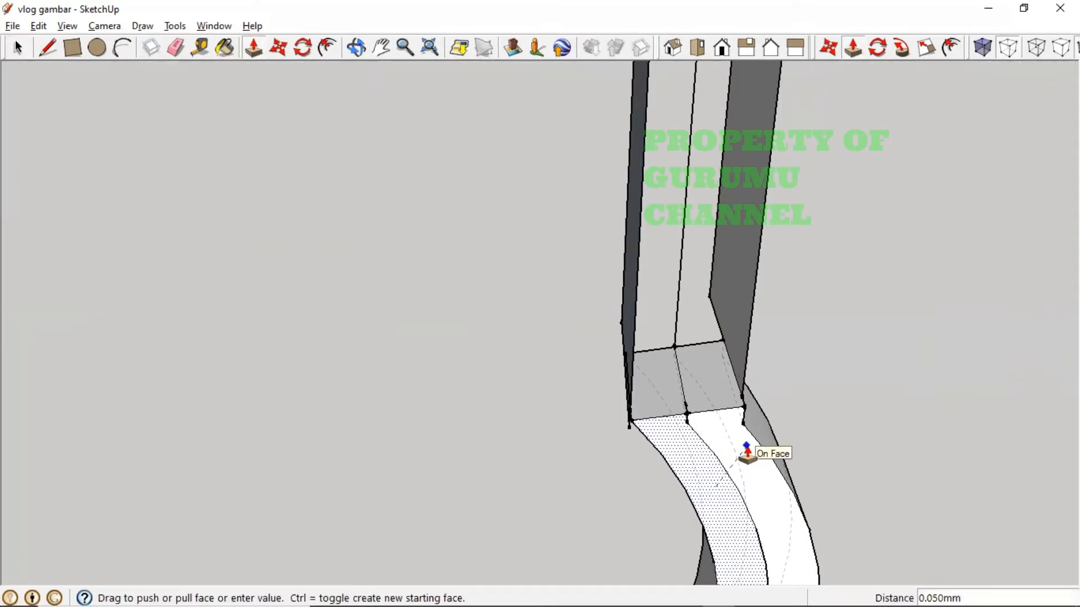
{"action": "middle_click_drag", "start_coordinate": [747, 452], "coordinate": [976, 414]}
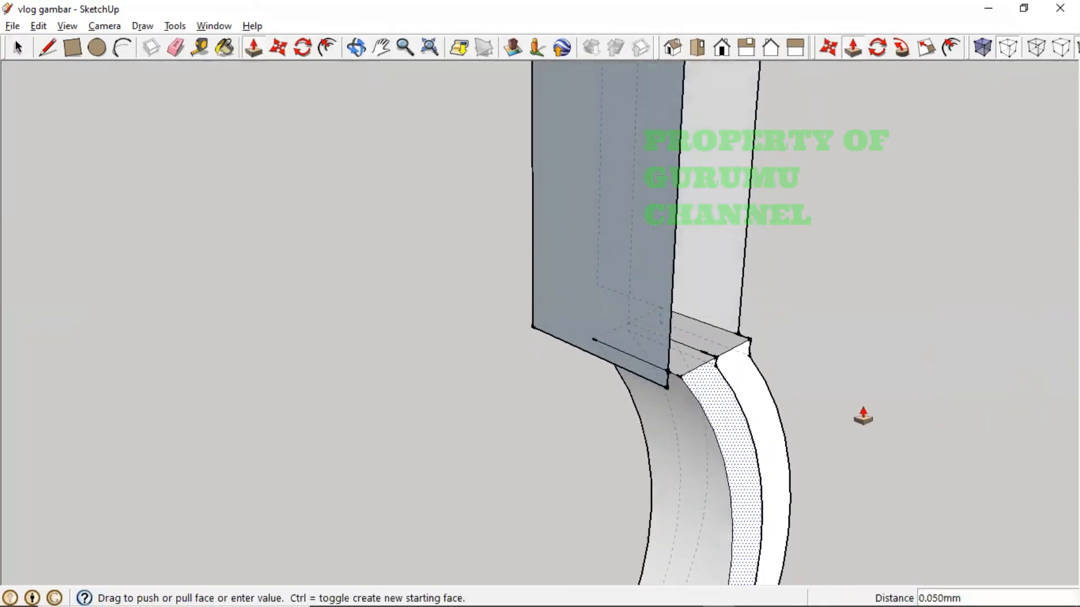
{"action": "left_click", "coordinate": [670, 381]}
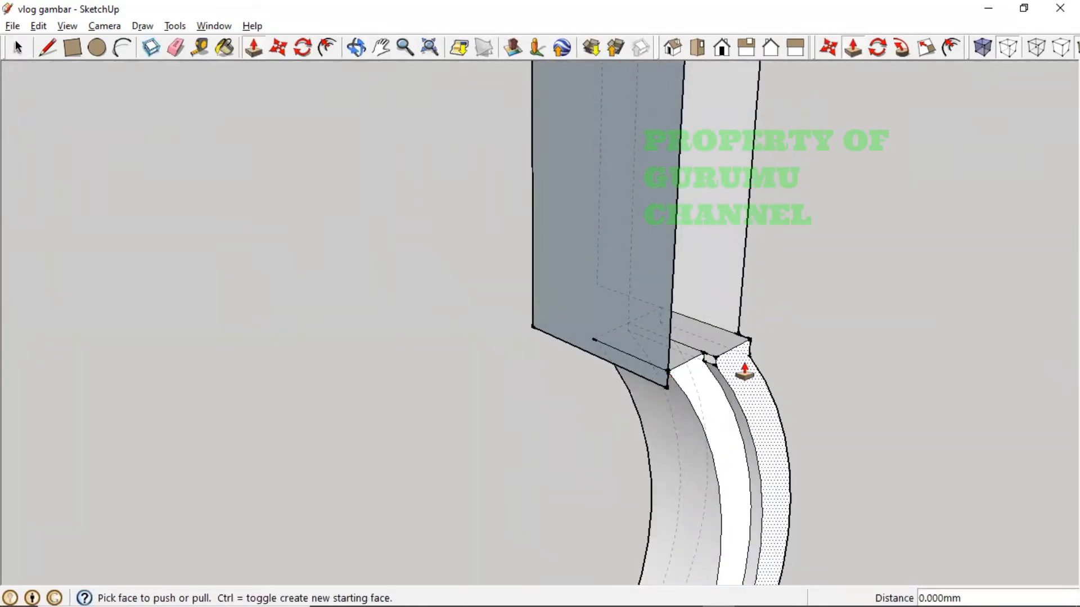
{"action": "left_click", "coordinate": [744, 340]}
{"action": "left_click", "coordinate": [747, 326]}
{"action": "middle_click_drag", "start_coordinate": [776, 417], "coordinate": [449, 438]}
{"action": "middle_click_drag", "start_coordinate": [665, 406], "coordinate": [381, 457]}
{"action": "mouse_move", "coordinate": [751, 458]}
{"action": "middle_mouse_down"}
{"action": "mouse_move", "coordinate": [657, 473]}
{"action": "mouse_move", "coordinate": [374, 467]}
{"action": "middle_mouse_up"}
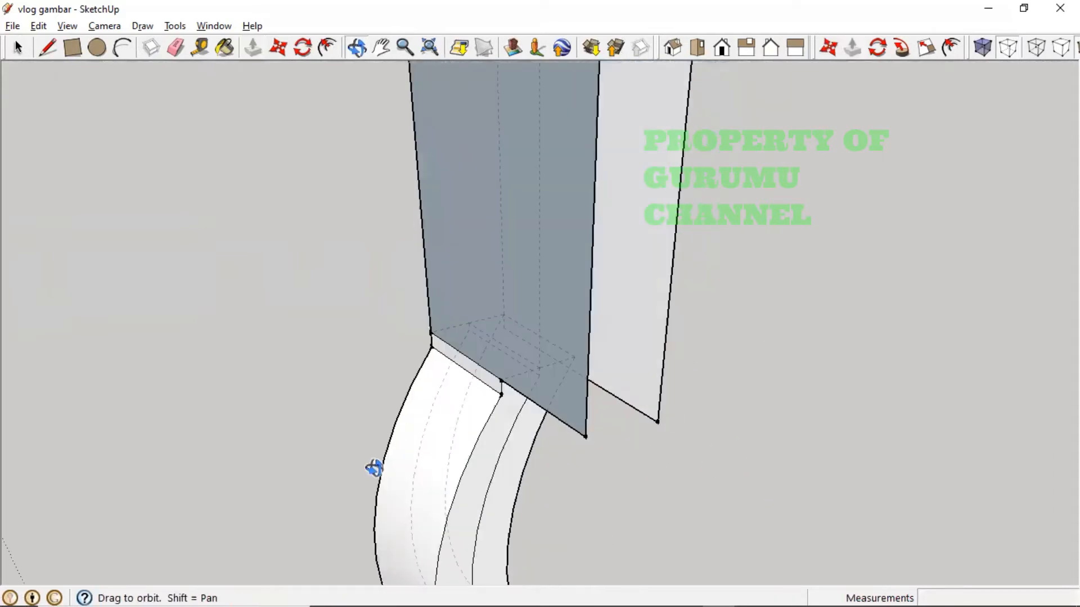
{"action": "middle_click_drag", "start_coordinate": [603, 470], "coordinate": [473, 378]}
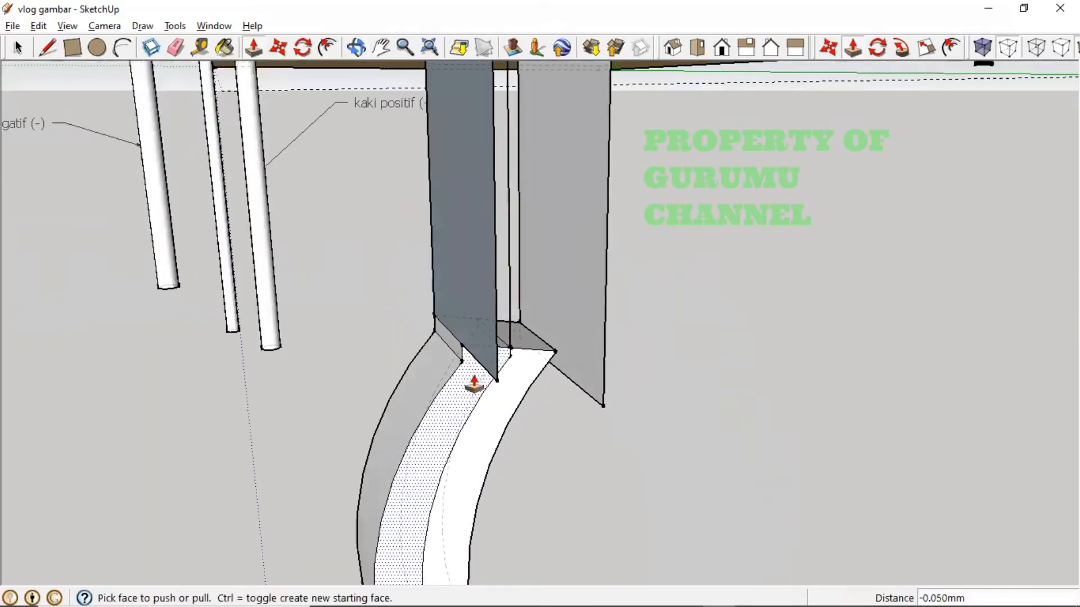
- Push two more strips of the bend flush, redoing the last one at 0.350mm
{"action": "left_click", "coordinate": [586, 393]}
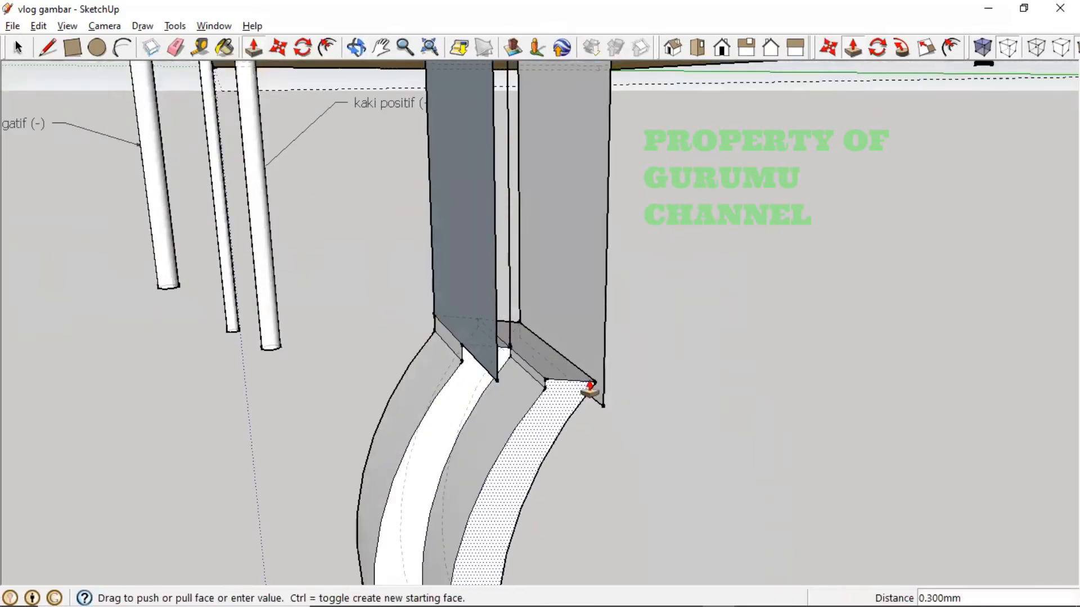
{"action": "left_click", "coordinate": [603, 373]}
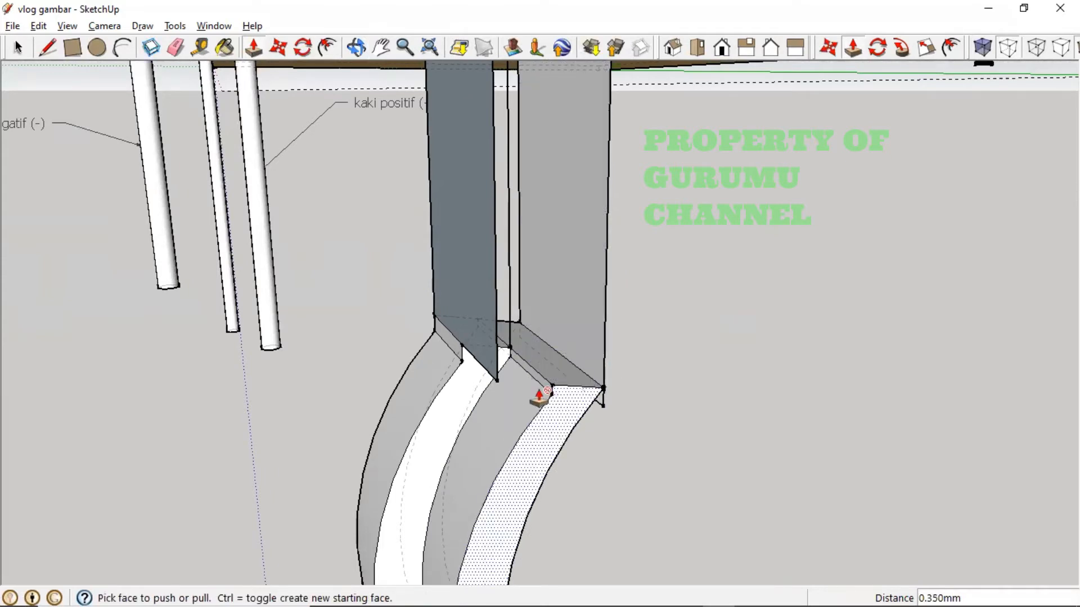
{"action": "left_click", "coordinate": [469, 385]}
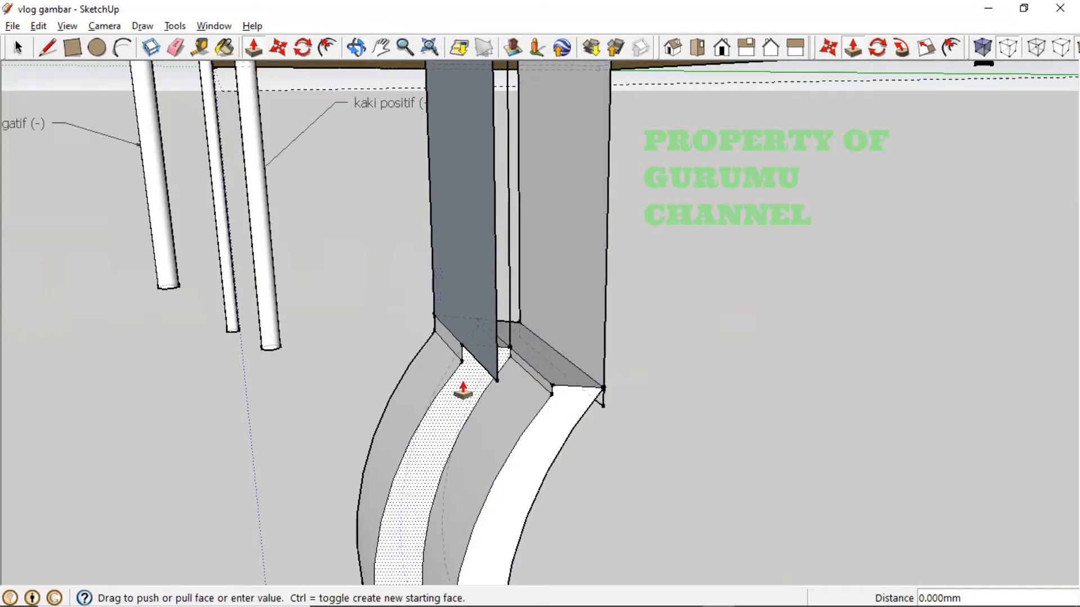
{"action": "left_click", "coordinate": [496, 353]}
{"action": "middle_click_drag", "start_coordinate": [443, 417], "coordinate": [562, 419]}
{"action": "key", "text": "ctrl+z"}
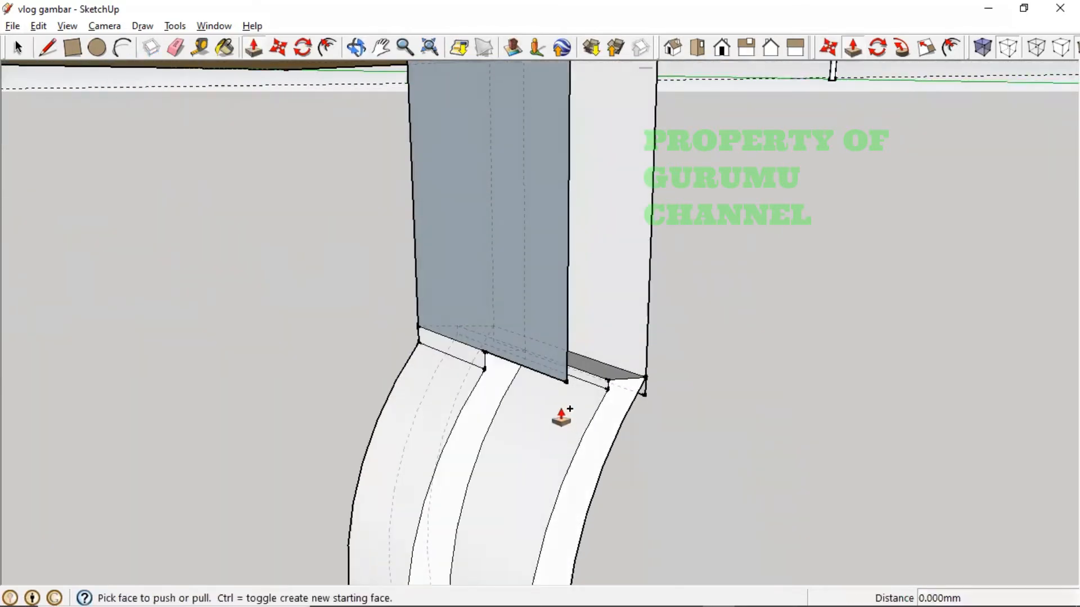
{"action": "left_click", "coordinate": [475, 441]}
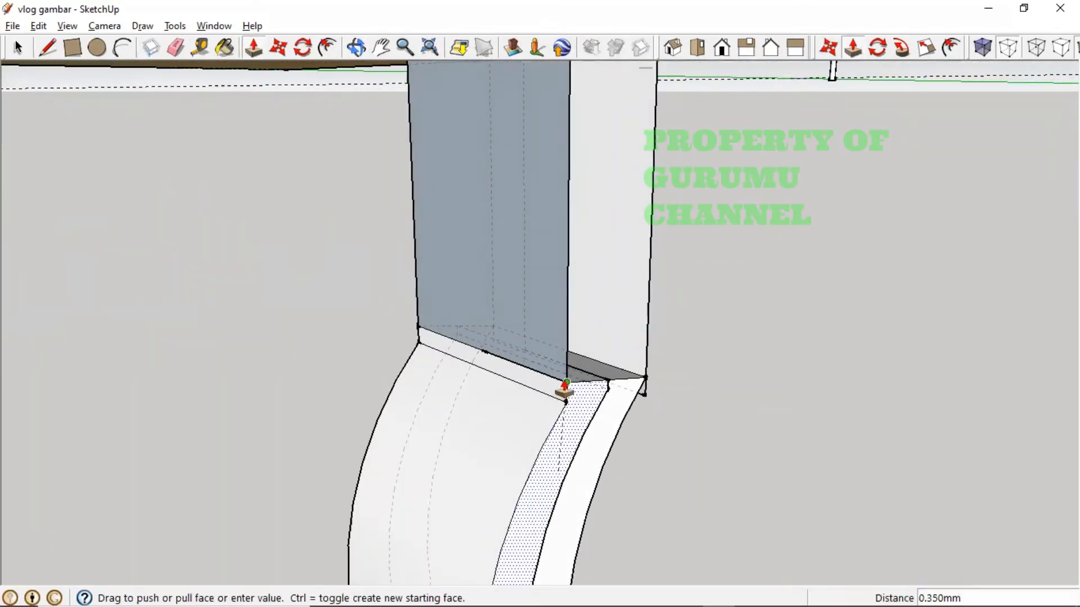
{"action": "left_click", "coordinate": [567, 405]}
- Orbit and zoom around the leg beside the labelled pins to check the flattened strips
{"action": "middle_click_drag", "start_coordinate": [568, 405], "coordinate": [682, 450]}
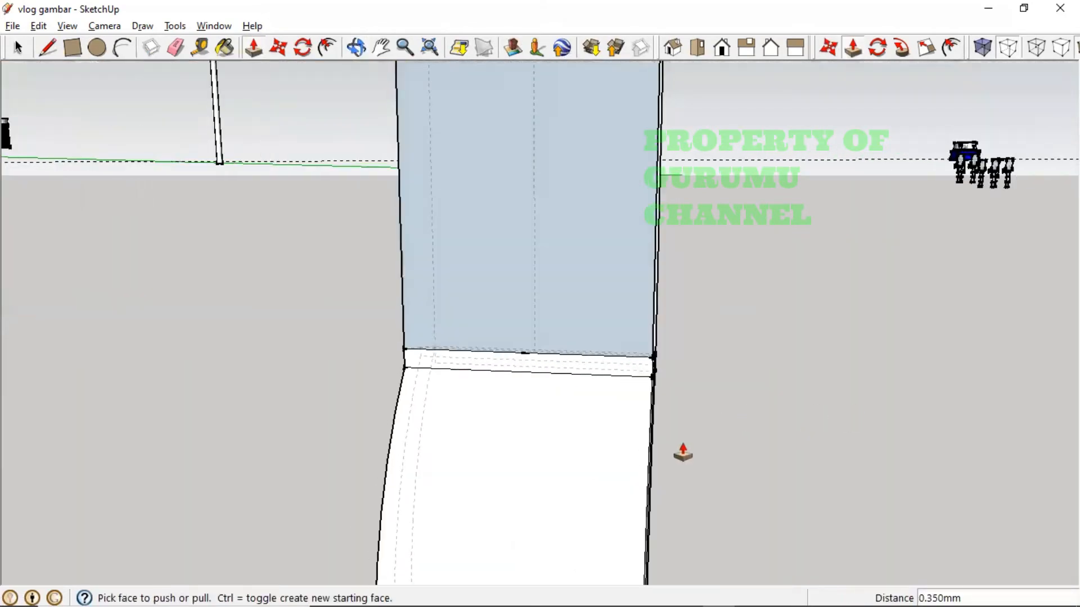
{"action": "middle_click_drag", "start_coordinate": [615, 456], "coordinate": [506, 480]}
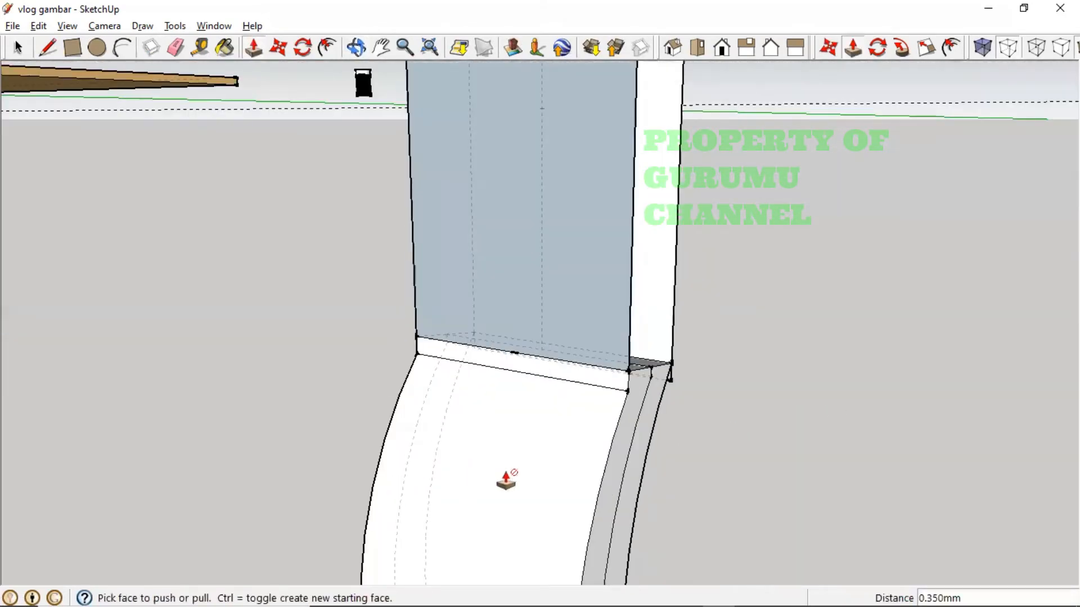
{"action": "middle_click_drag", "start_coordinate": [668, 463], "coordinate": [275, 487]}
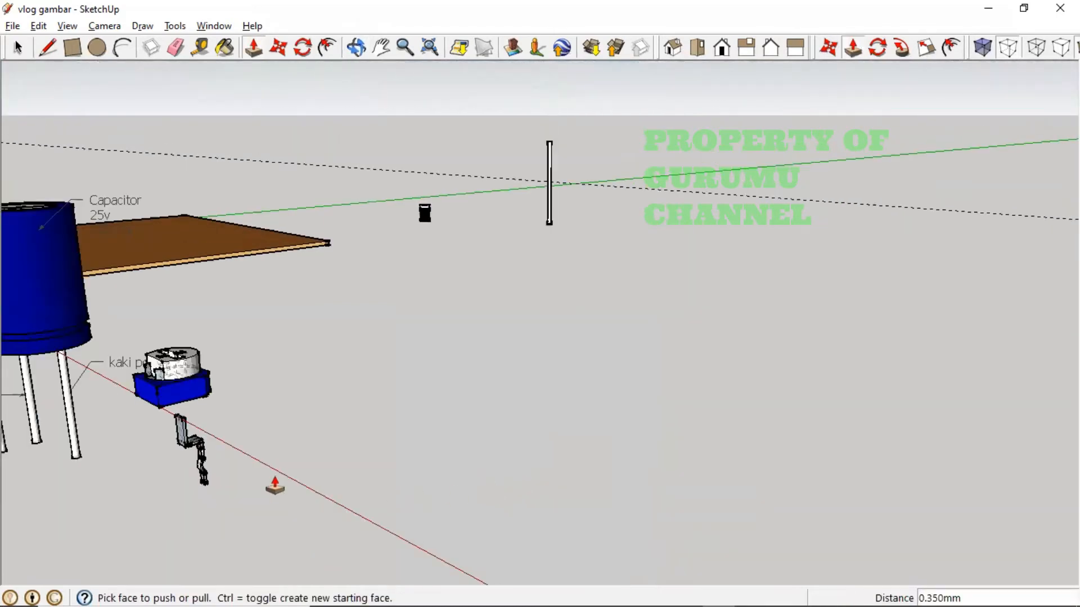
{"action": "scroll", "coordinate": [133, 466], "scroll_direction": "up", "scroll_amount": 4}
{"action": "scroll", "coordinate": [222, 466], "scroll_direction": "up", "scroll_amount": 3}
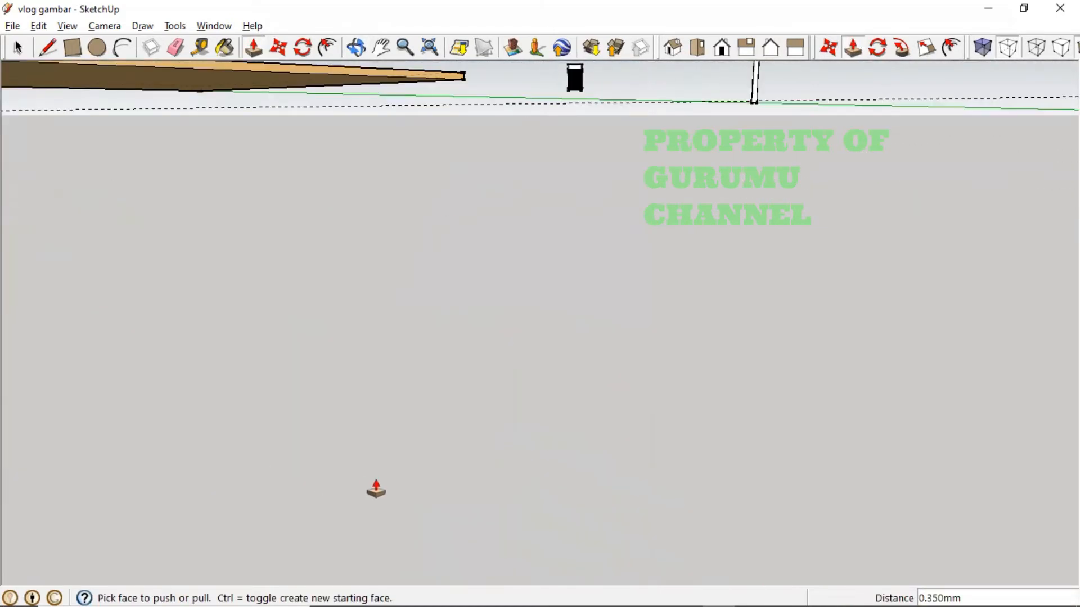
{"action": "scroll", "coordinate": [373, 490], "scroll_direction": "down", "scroll_amount": 2}
- Orbit and pan to centre the bent leg next to the blue box
{"action": "key", "text": "o"}
{"action": "left_click_drag", "start_coordinate": [499, 479], "coordinate": [518, 434]}
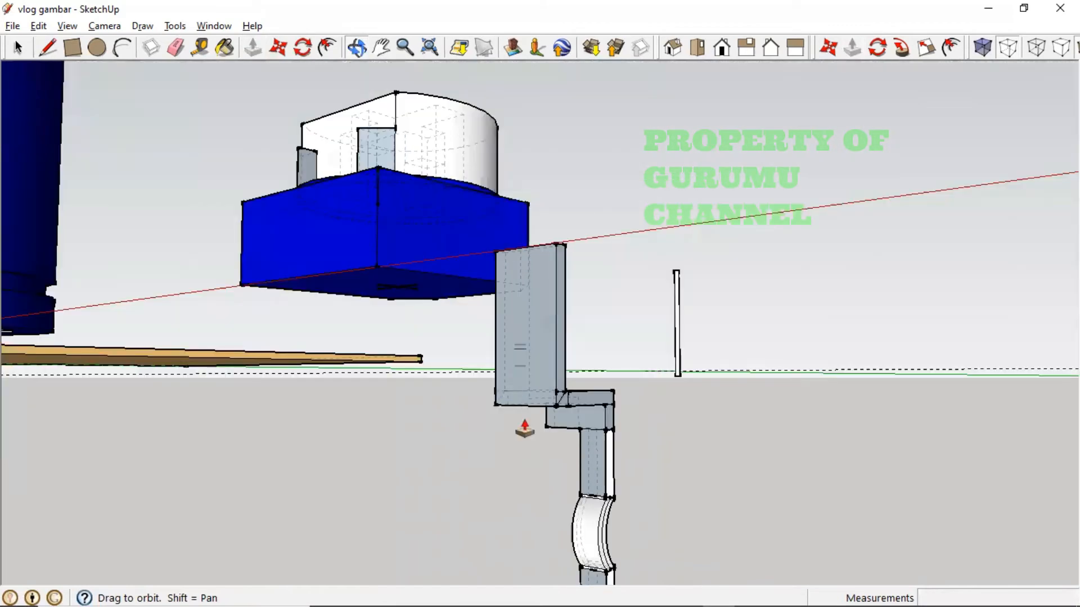
{"action": "key", "text": "p"}
{"action": "key", "text": "h"}
{"action": "left_click_drag", "start_coordinate": [645, 561], "coordinate": [576, 459]}
{"action": "scroll", "coordinate": [489, 465], "scroll_direction": "up", "scroll_amount": 6}
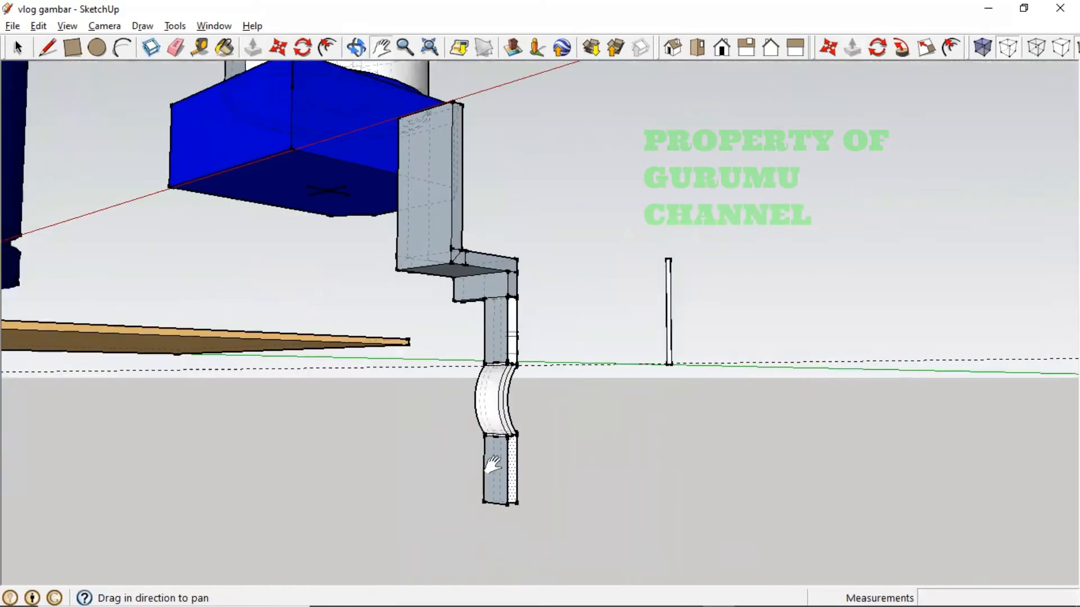
{"action": "middle_click_drag", "start_coordinate": [497, 425], "coordinate": [590, 429]}
{"action": "scroll", "coordinate": [594, 426], "scroll_direction": "down", "scroll_amount": 3}
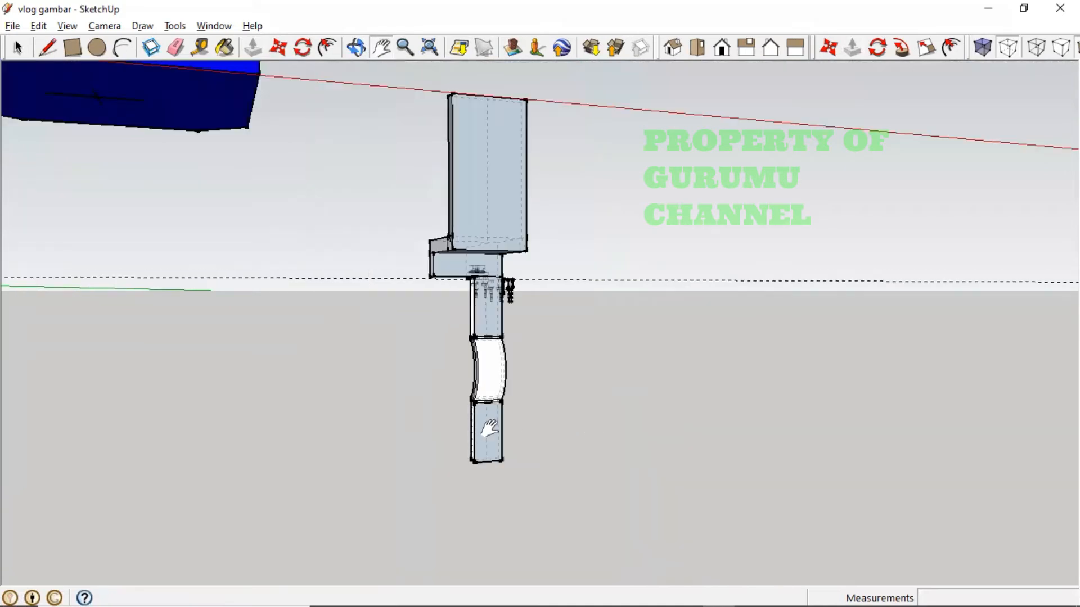
{"action": "scroll", "coordinate": [489, 428], "scroll_direction": "up", "scroll_amount": 3}
{"action": "middle_click_drag", "start_coordinate": [482, 428], "coordinate": [858, 463]}
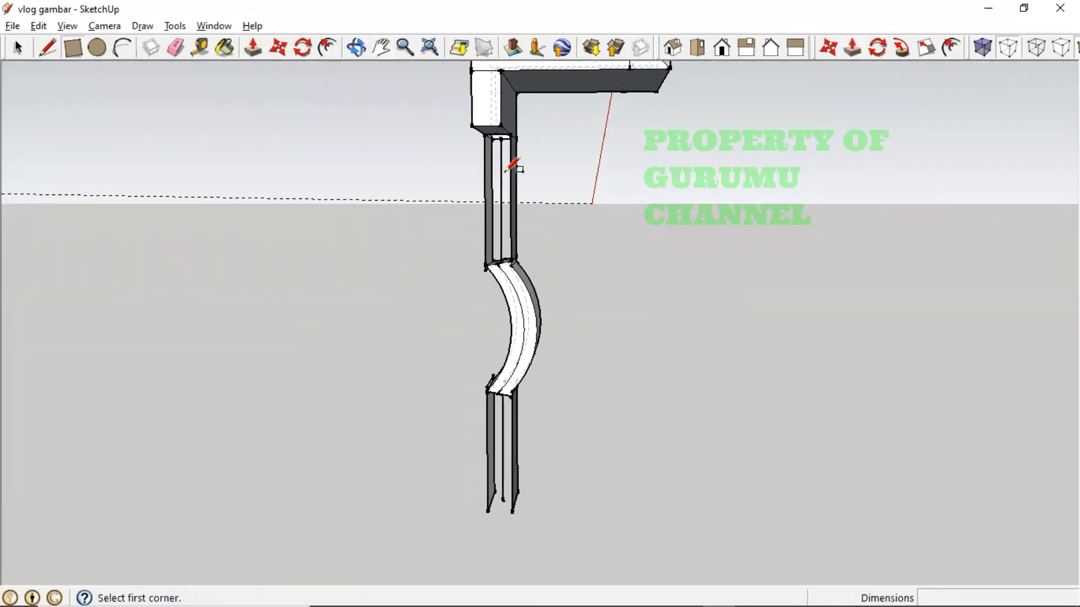
- Draw a rectangle closing the front face of the upper leg
{"action": "left_click", "coordinate": [484, 134]}
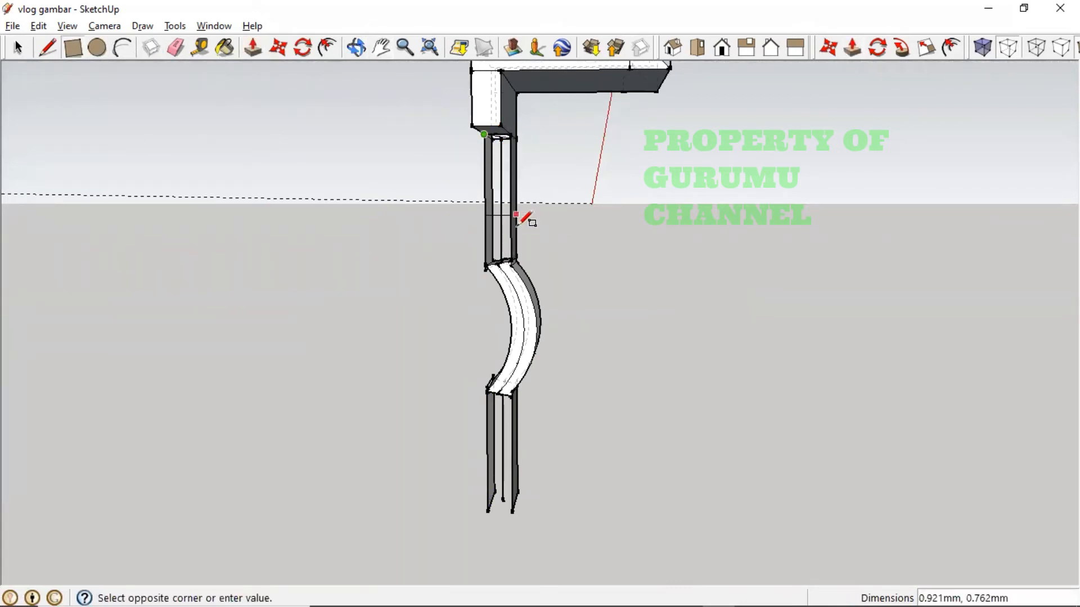
{"action": "left_click", "coordinate": [511, 268]}
{"action": "key", "text": "o"}
{"action": "left_click_drag", "start_coordinate": [540, 309], "coordinate": [395, 376]}
{"action": "middle_click_drag", "start_coordinate": [617, 277], "coordinate": [313, 297]}
{"action": "middle_click_drag", "start_coordinate": [606, 275], "coordinate": [832, 239]}
- Draw a rectangle face on the lower block, then undo the added faces
{"action": "left_click", "coordinate": [502, 498]}
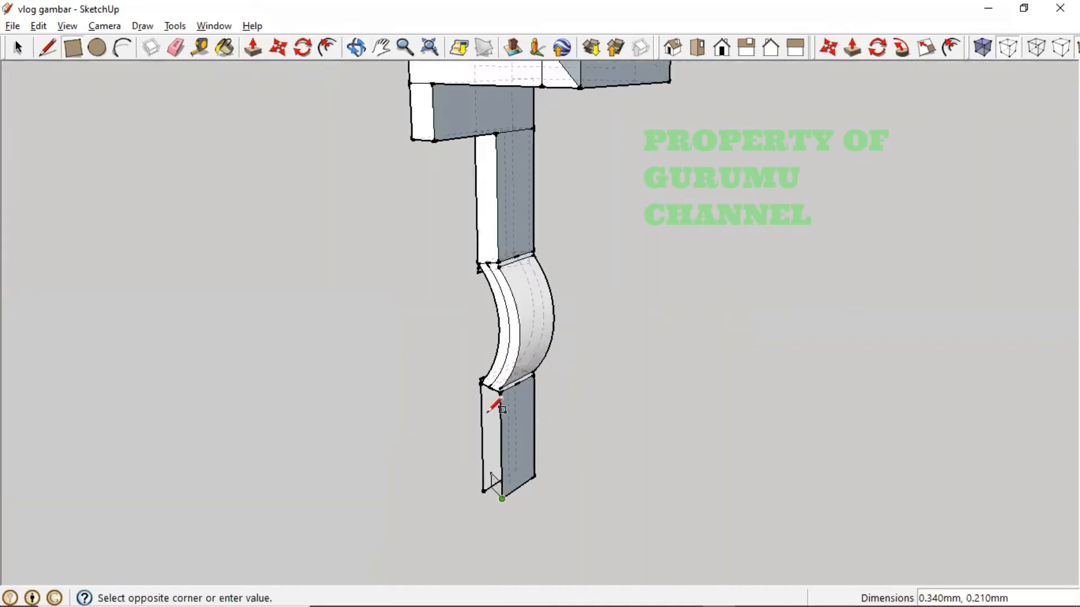
{"action": "left_click", "coordinate": [481, 382]}
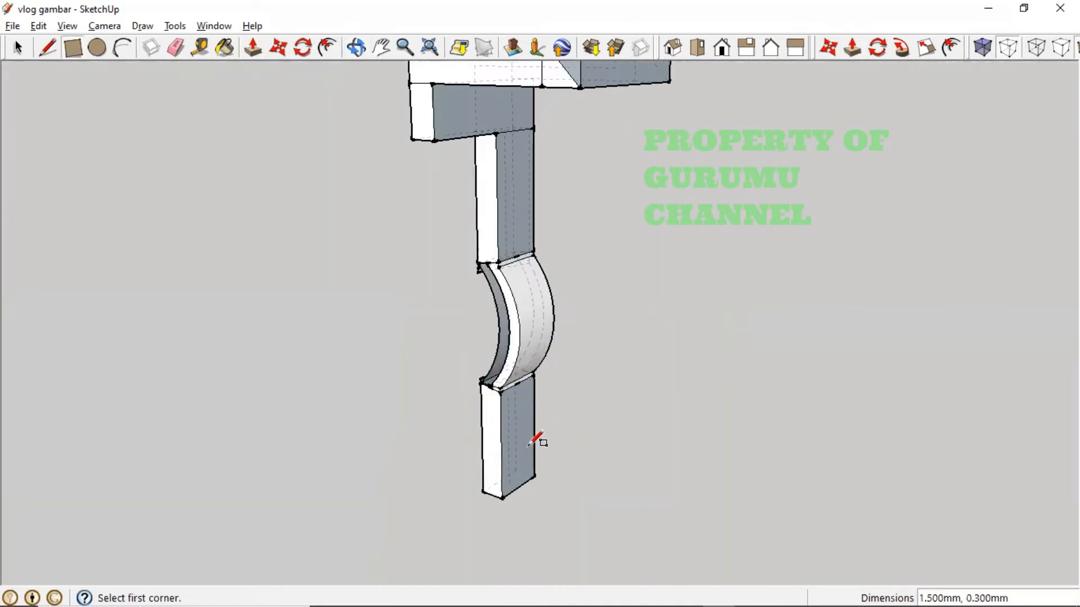
{"action": "middle_click_drag", "start_coordinate": [529, 446], "coordinate": [738, 396]}
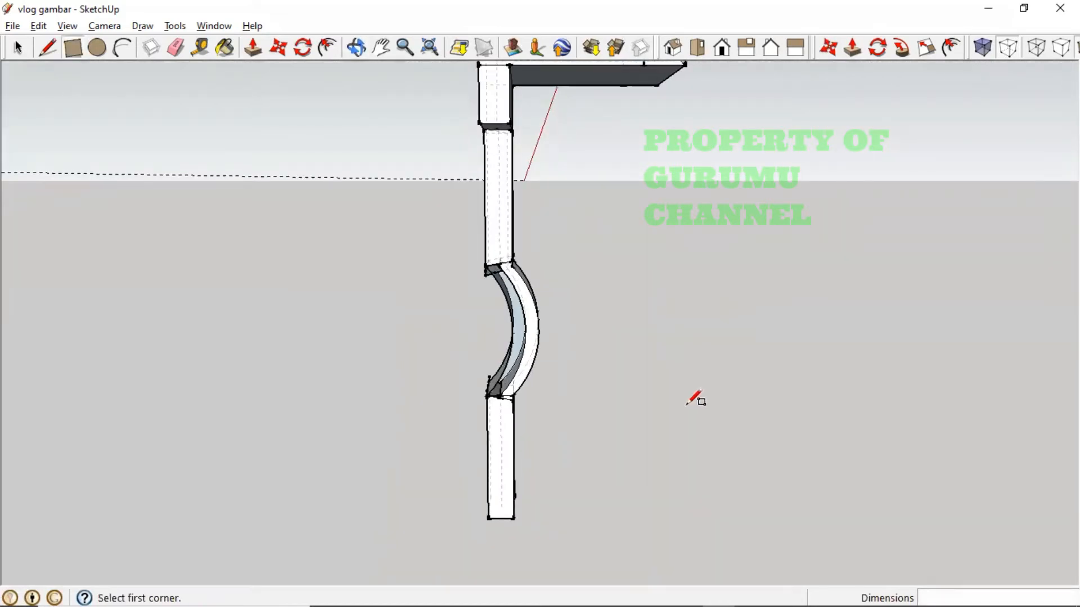
{"action": "key", "text": "ctrl+z"}
{"action": "key", "text": "ctrl+z"}
{"action": "scroll", "coordinate": [542, 443], "scroll_direction": "up", "scroll_amount": 3}
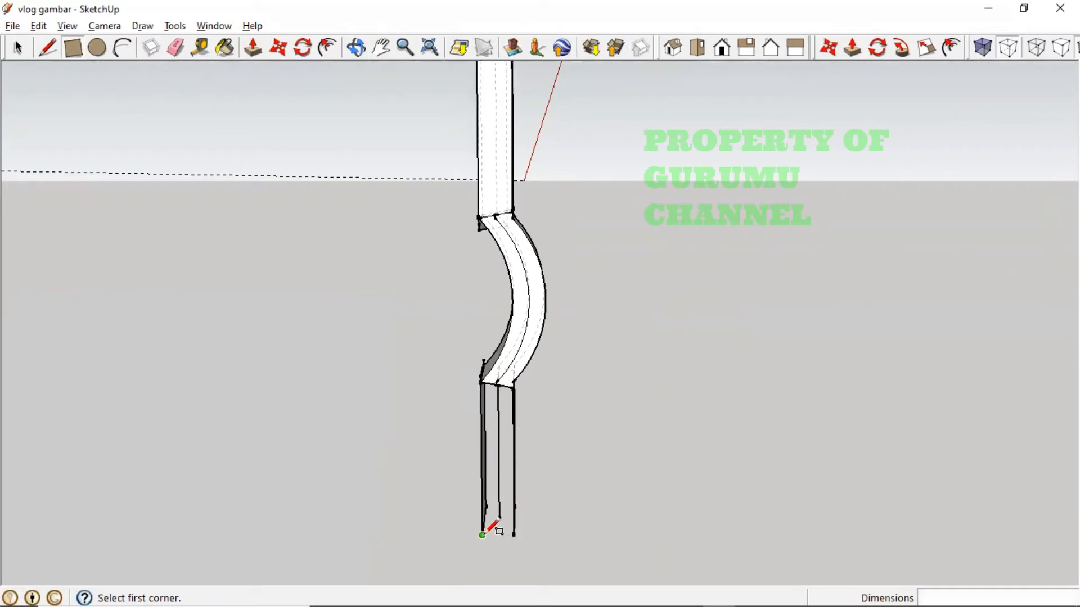
- Draw a rectangle from the lower leg's bottom corner to close its open face
{"action": "left_click", "coordinate": [482, 534]}
{"action": "left_click", "coordinate": [512, 387]}
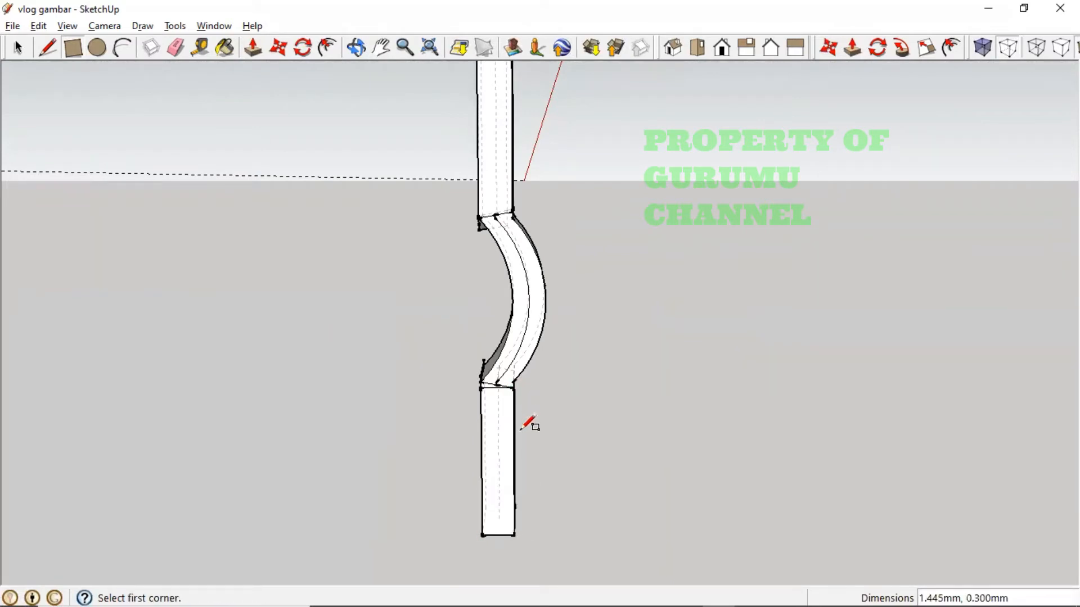
{"action": "middle_click_drag", "start_coordinate": [574, 438], "coordinate": [511, 444]}
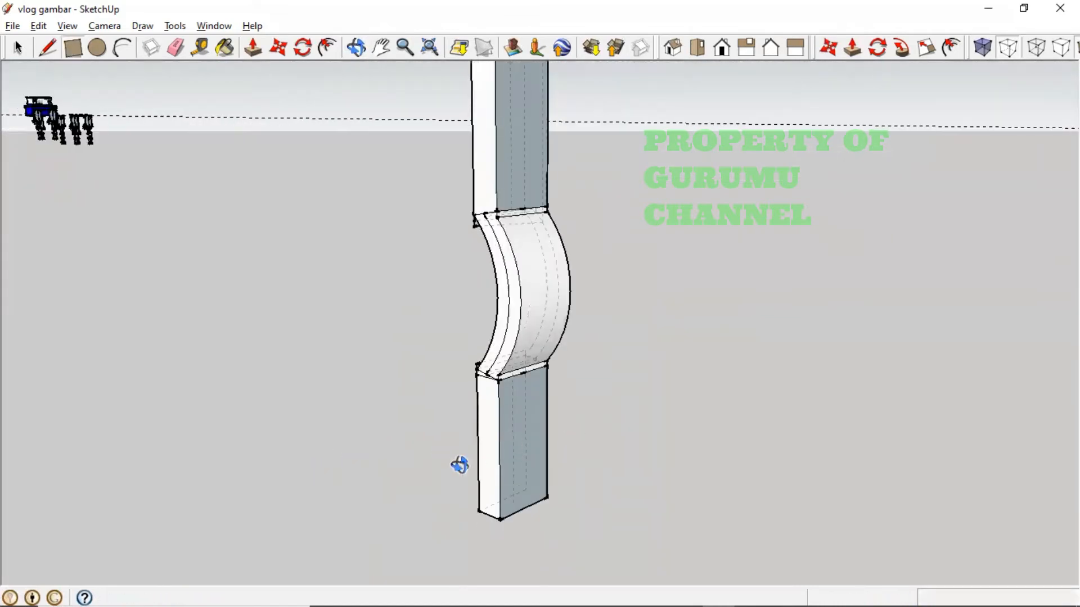
{"action": "middle_click_drag", "start_coordinate": [458, 465], "coordinate": [585, 444]}
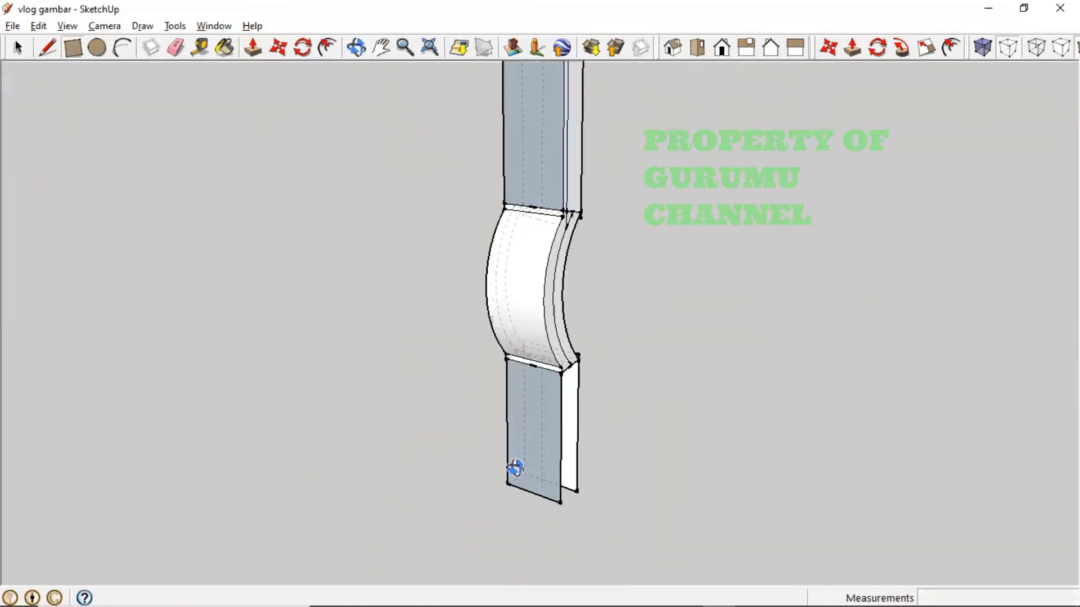
{"action": "middle_click_drag", "start_coordinate": [508, 472], "coordinate": [258, 388]}
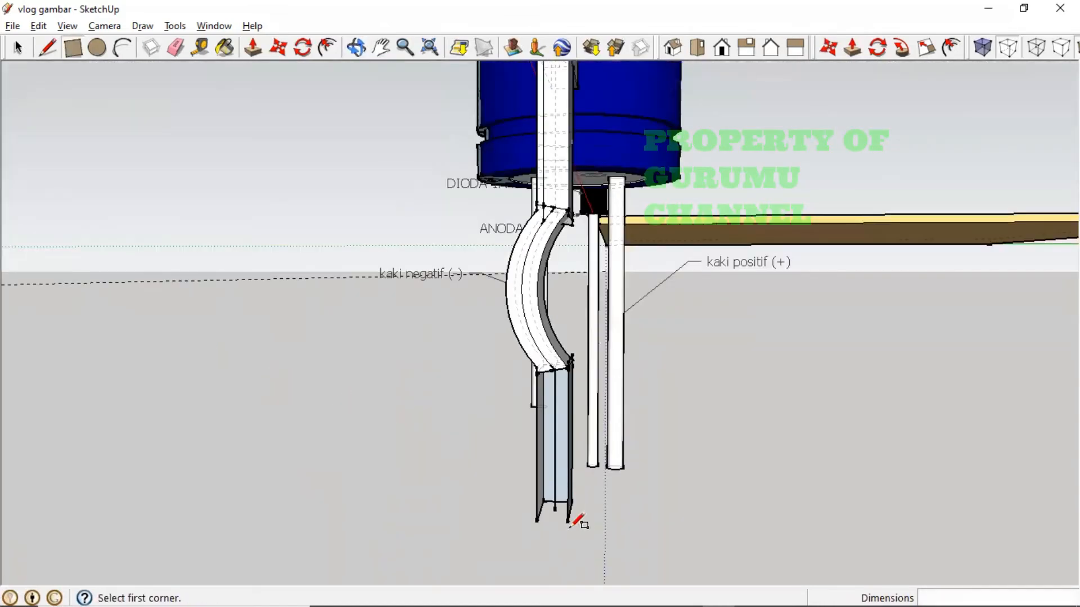
- Finish a 1.445 mm × 0.300 mm rectangle on the lower straight leg below the bend
{"action": "left_click", "coordinate": [567, 522]}
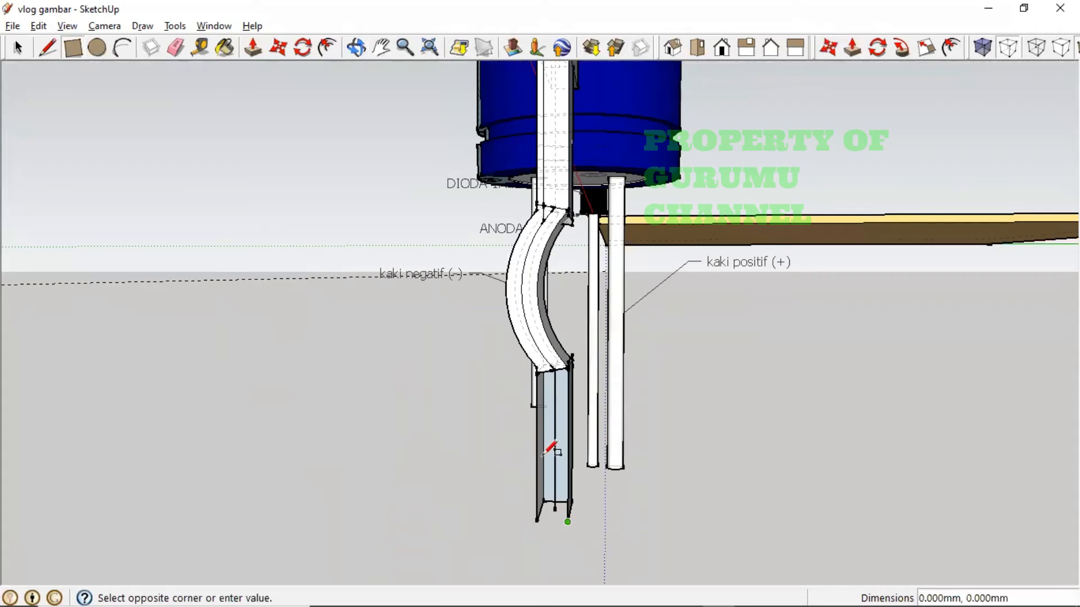
{"action": "left_click", "coordinate": [545, 372]}
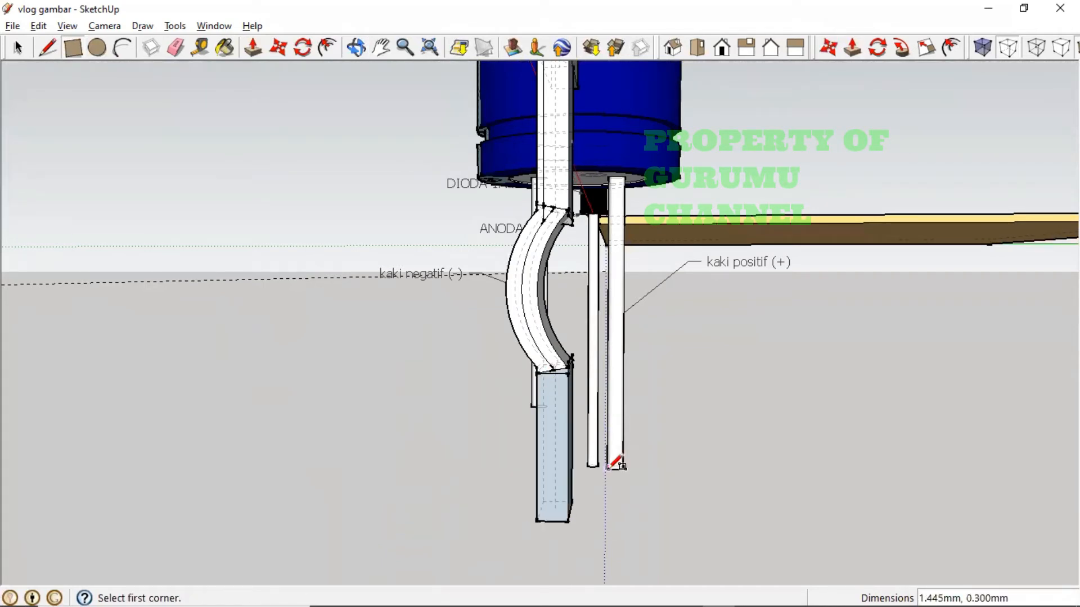
{"action": "middle_click_drag", "start_coordinate": [612, 464], "coordinate": [639, 174]}
{"action": "middle_click_drag", "start_coordinate": [652, 386], "coordinate": [416, 508]}
{"action": "middle_click_drag", "start_coordinate": [518, 415], "coordinate": [578, 438]}
{"action": "scroll", "coordinate": [549, 429], "scroll_direction": "up", "scroll_amount": 3}
- Delete the stray short edges and the bottom curve segment on the bent leg
{"action": "key", "text": "r"}
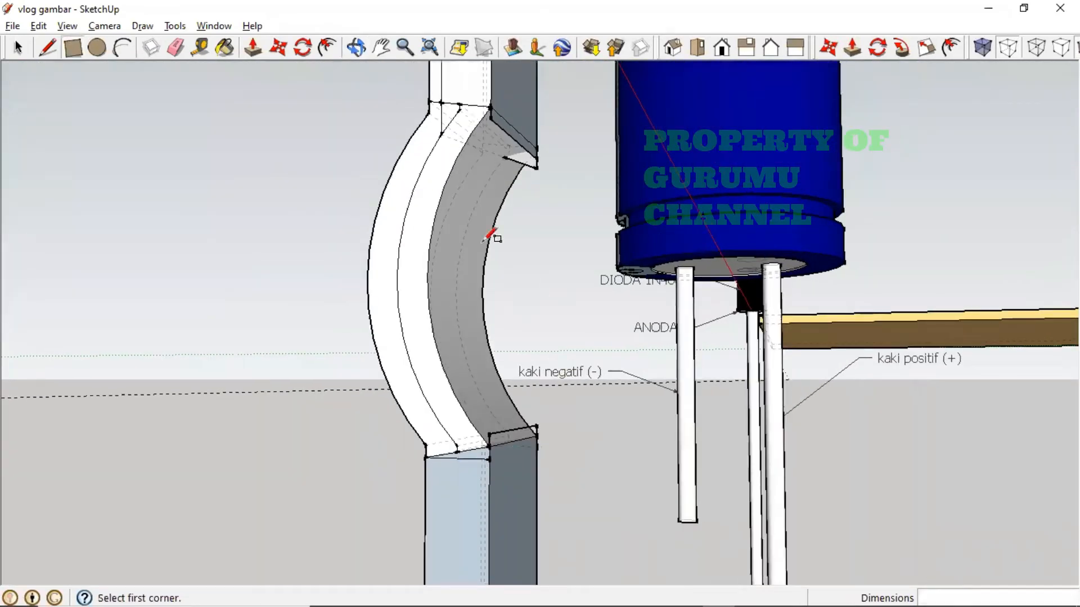
{"action": "left_click", "coordinate": [18, 47]}
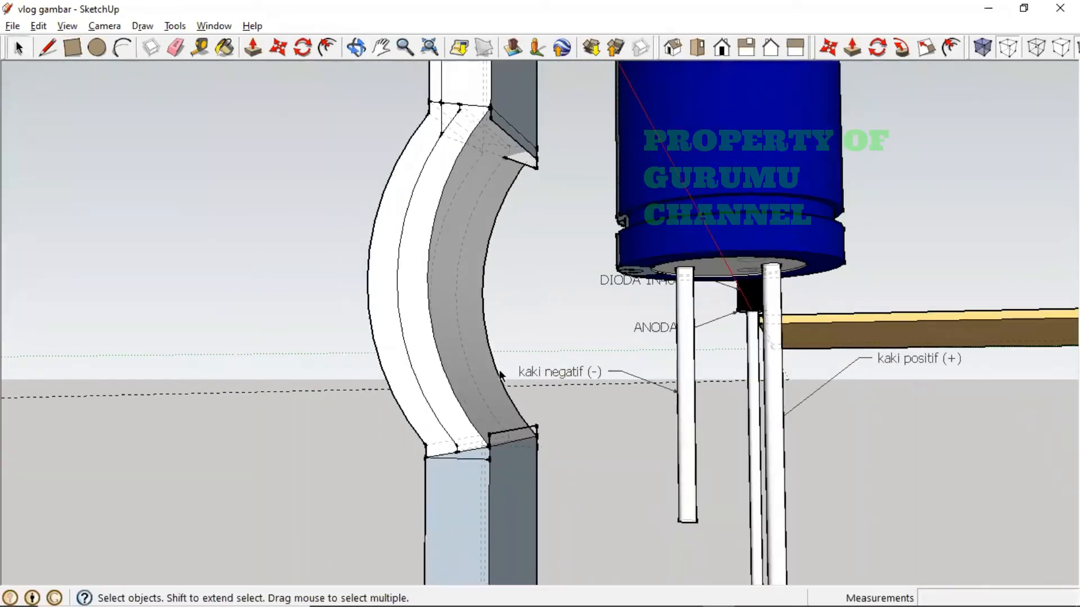
{"action": "left_click", "coordinate": [506, 435]}
{"action": "key", "text": "Delete"}
{"action": "key", "text": "Delete"}
{"action": "left_click", "coordinate": [479, 458]}
{"action": "key", "text": "Delete"}
{"action": "left_click", "coordinate": [476, 450]}
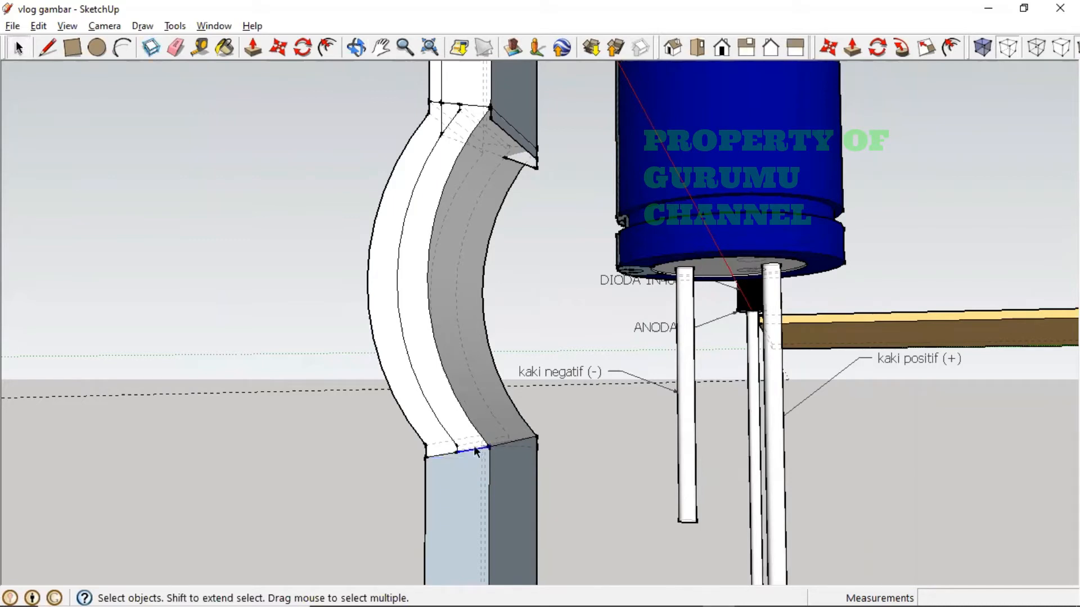
{"action": "key", "text": "Delete"}
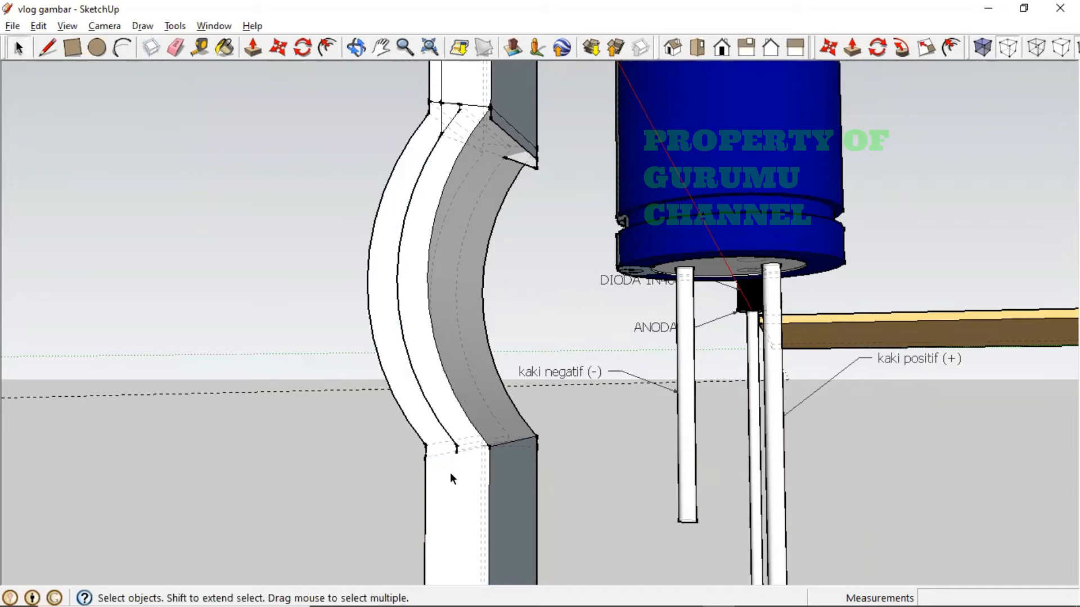
- Delete the curved edge along the leg and the short edges near its top and the grey face
{"action": "middle_click_drag", "start_coordinate": [446, 470], "coordinate": [506, 437]}
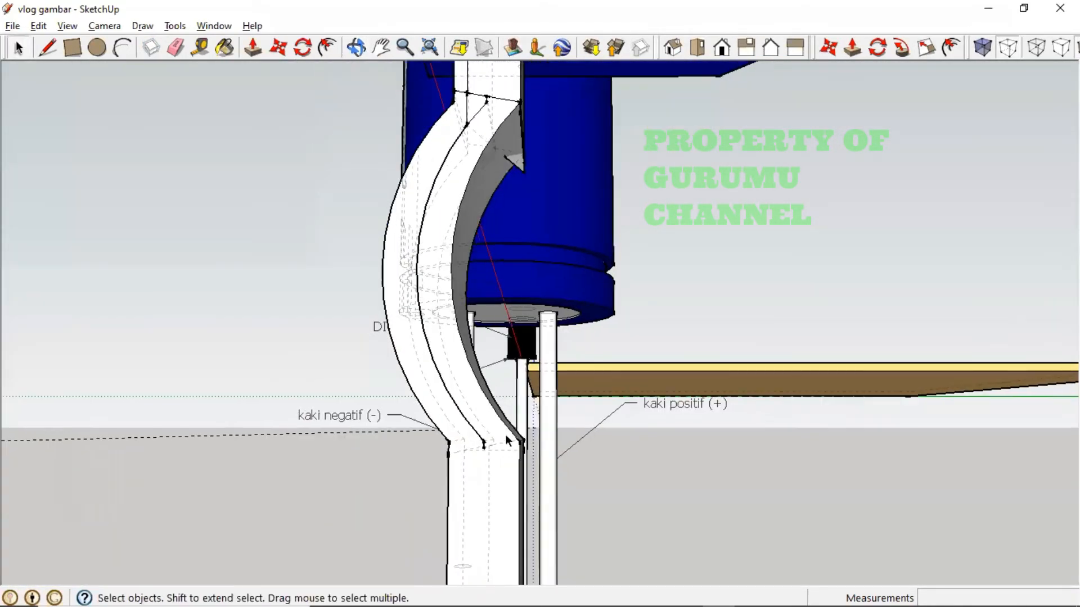
{"action": "left_click", "coordinate": [467, 425]}
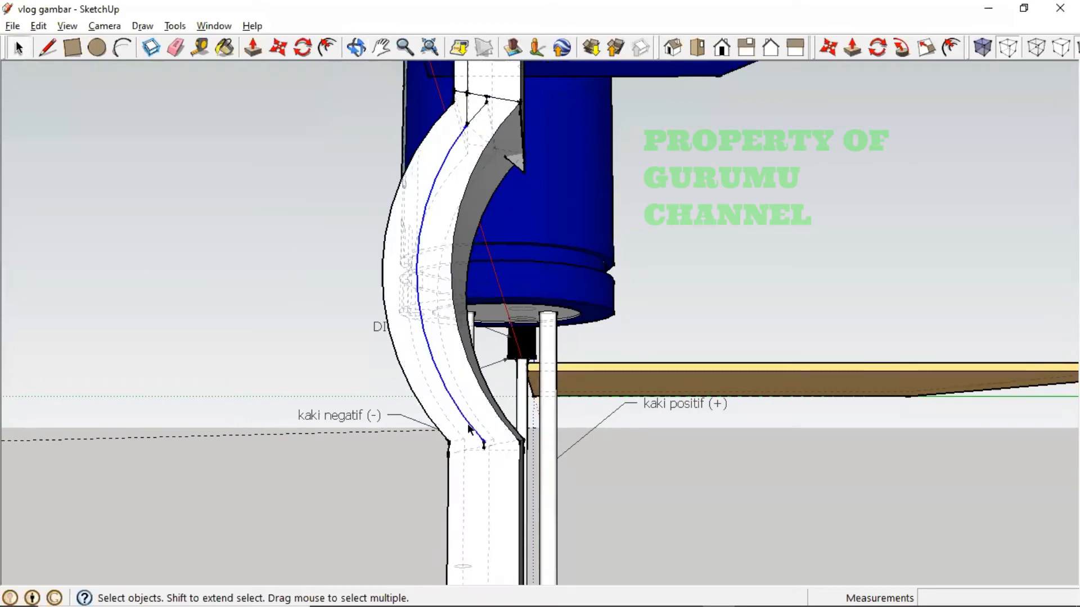
{"action": "key", "text": "Delete"}
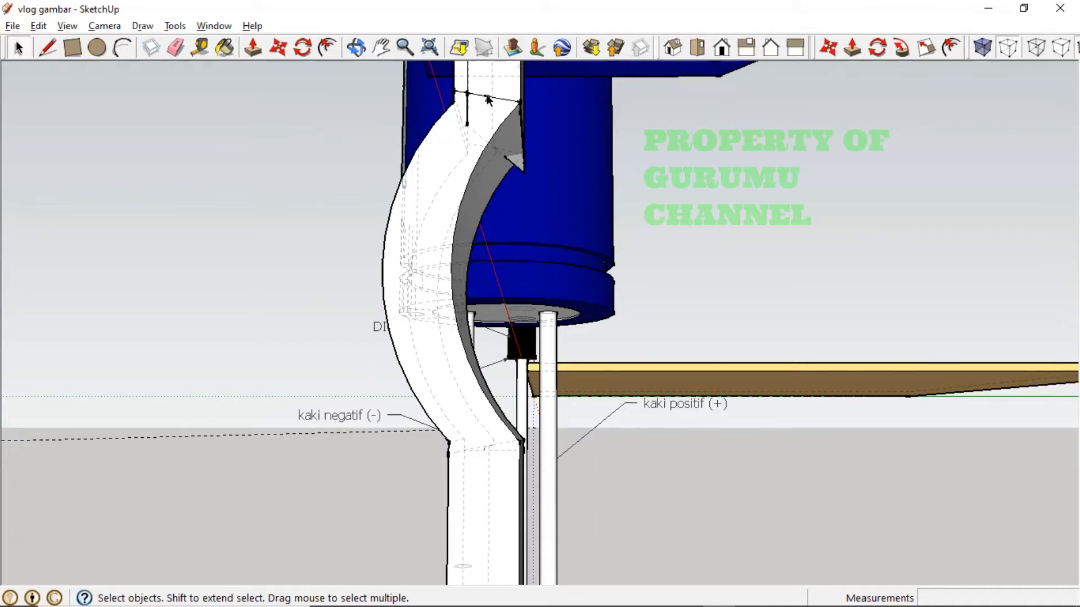
{"action": "key", "text": "Delete"}
{"action": "left_click", "coordinate": [467, 107]}
{"action": "key", "text": "Delete"}
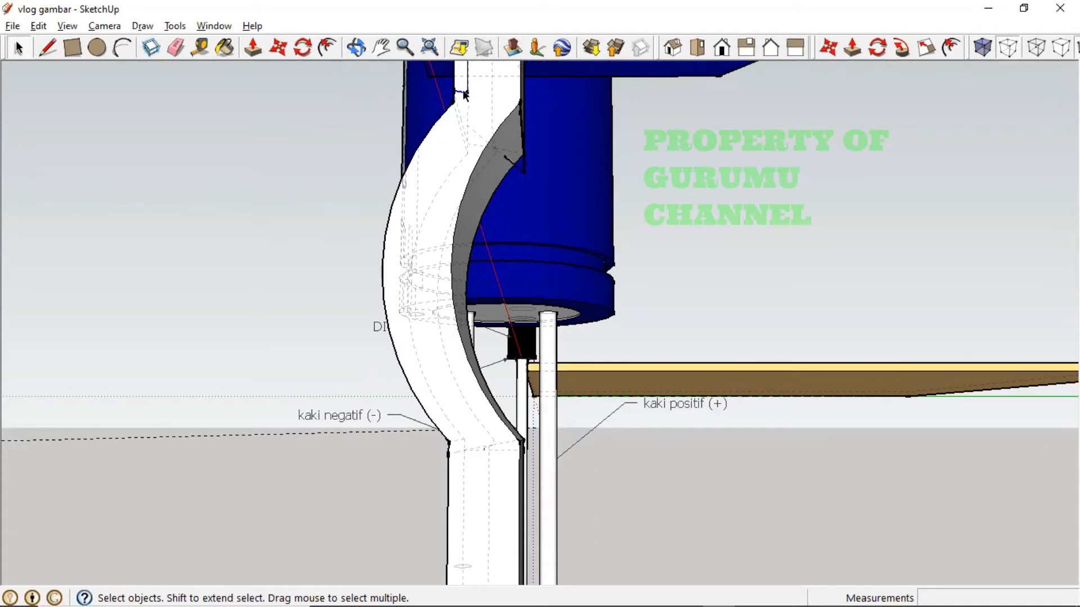
{"action": "left_click", "coordinate": [524, 167]}
{"action": "key", "text": "Delete"}
- Delete the thin strip faces at the leg's bottom plus a leftover face and edge
{"action": "middle_click_drag", "start_coordinate": [520, 176], "coordinate": [475, 210]}
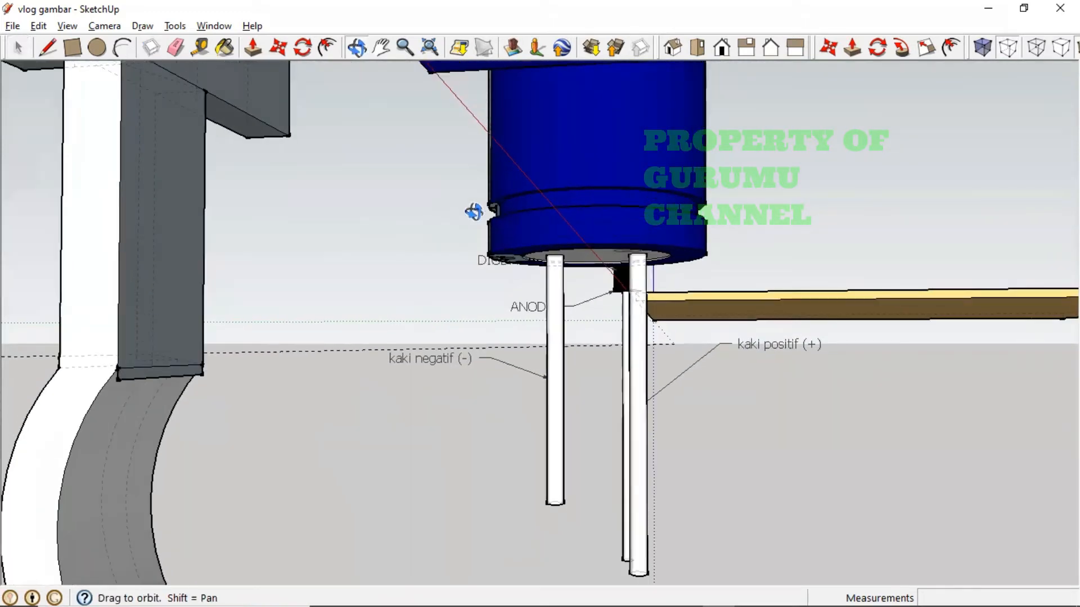
{"action": "left_click", "coordinate": [187, 372]}
{"action": "key", "text": "Delete"}
{"action": "left_click", "coordinate": [187, 378]}
{"action": "key", "text": "Delete"}
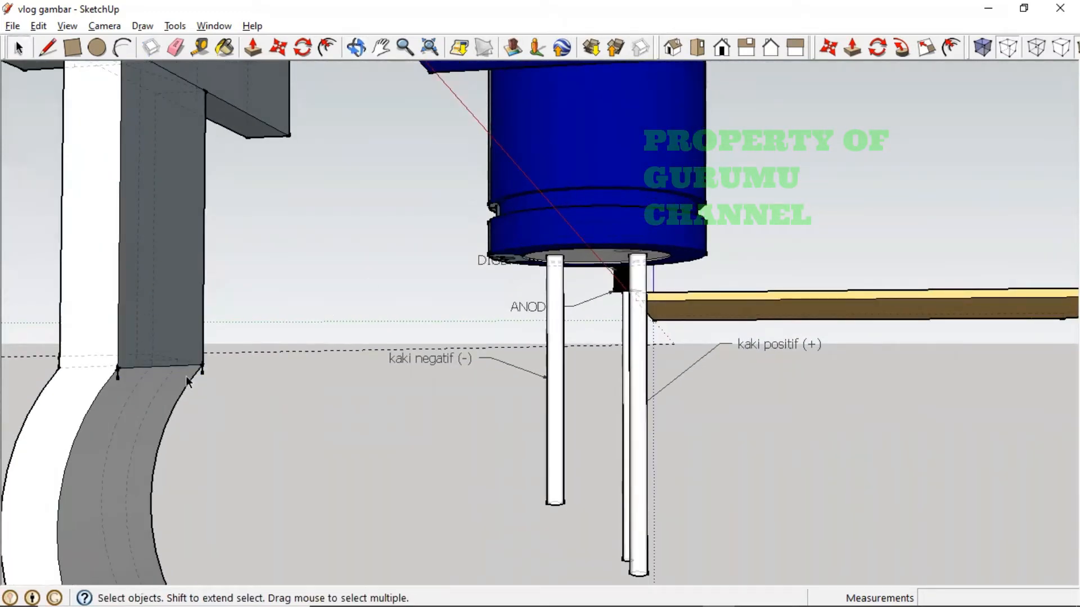
{"action": "key", "text": "Delete"}
{"action": "middle_click_drag", "start_coordinate": [157, 429], "coordinate": [832, 403]}
{"action": "left_click", "coordinate": [856, 337], "text": "shift"}
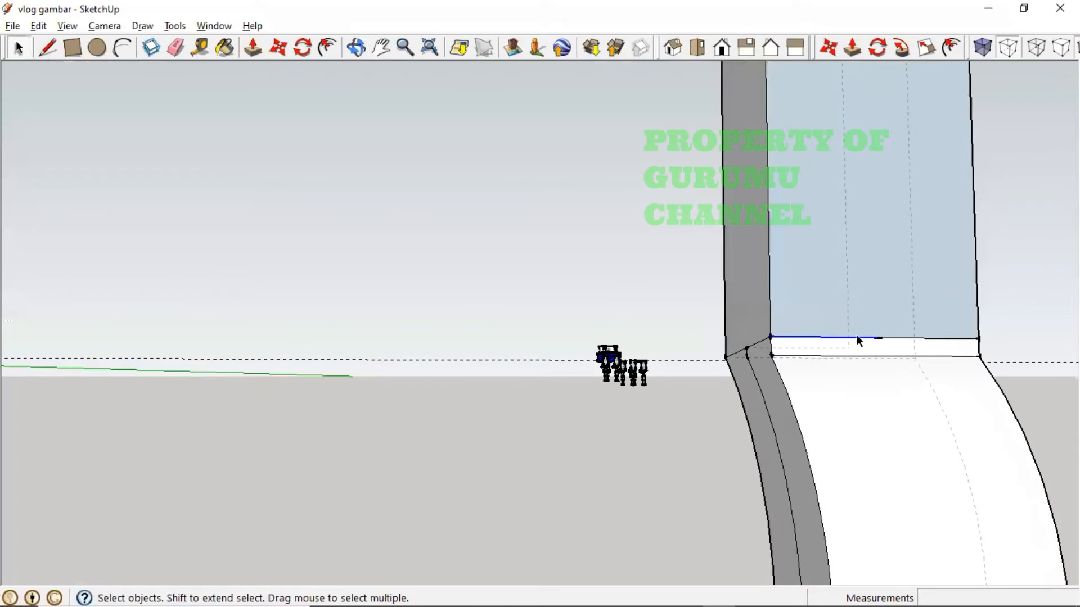
{"action": "key", "text": "Delete"}
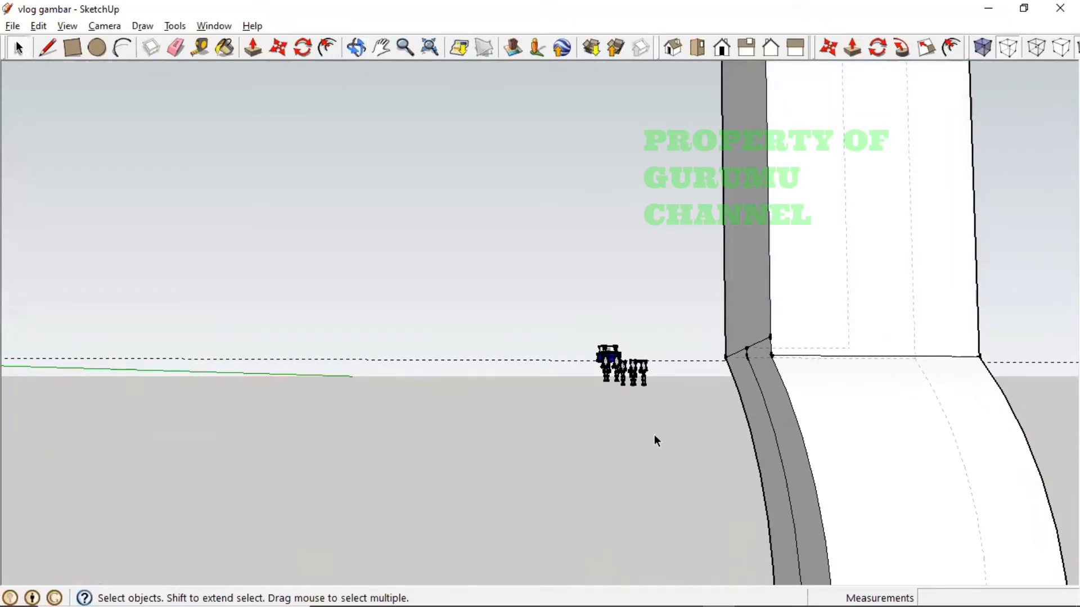
- Orbit, pan and zoom to centre the blue part with the column and arm
{"action": "middle_click_drag", "start_coordinate": [653, 434], "coordinate": [803, 444]}
{"action": "scroll", "coordinate": [826, 445], "scroll_direction": "down", "scroll_amount": 4}
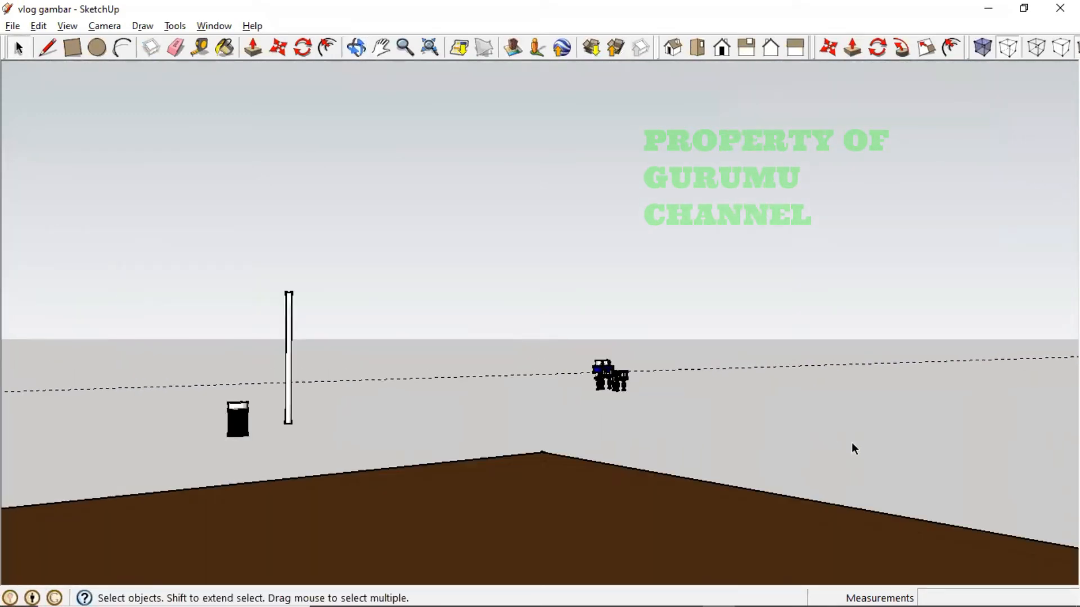
{"action": "middle_click_drag", "start_coordinate": [874, 438], "coordinate": [405, 438], "text": "shift"}
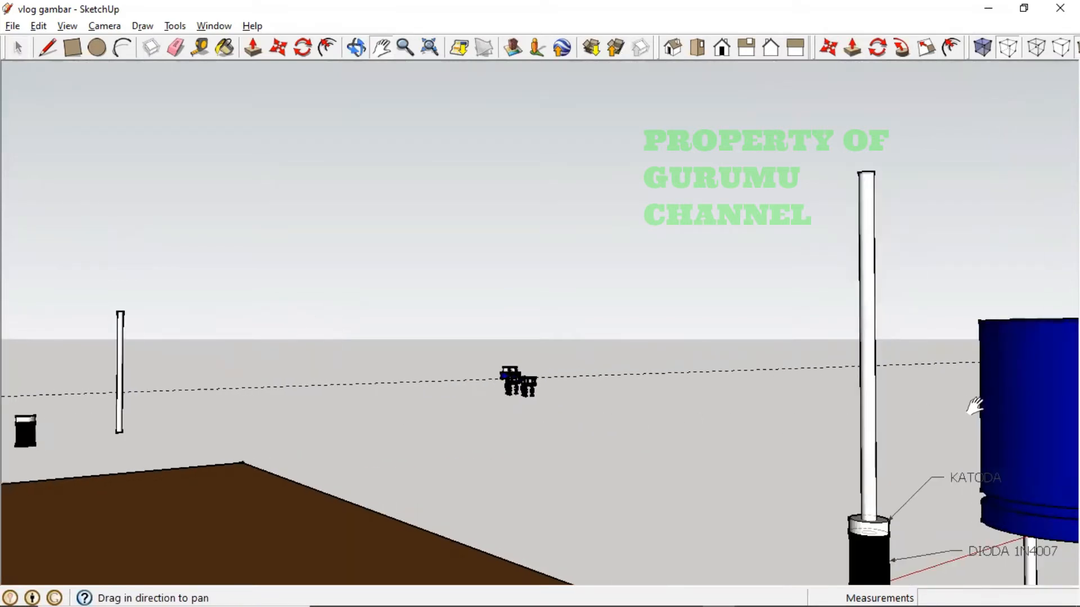
{"action": "left_click_drag", "start_coordinate": [975, 405], "coordinate": [446, 320]}
{"action": "scroll", "coordinate": [861, 508], "scroll_direction": "up", "scroll_amount": 2}
{"action": "scroll", "coordinate": [862, 508], "scroll_direction": "down", "scroll_amount": 3}
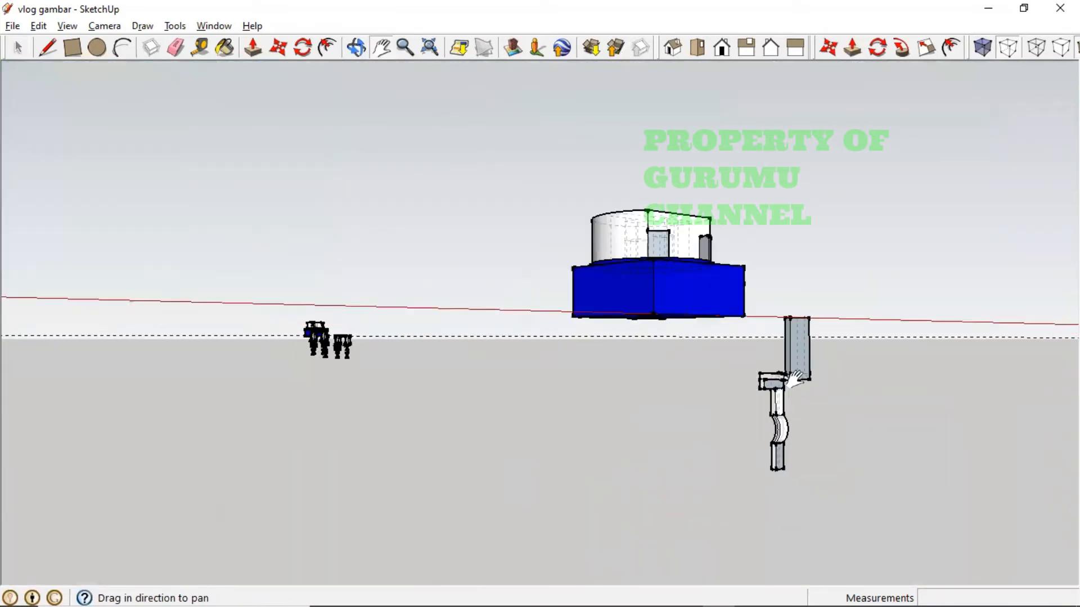
{"action": "scroll", "coordinate": [795, 393], "scroll_direction": "up", "scroll_amount": 5}
{"action": "scroll", "coordinate": [790, 431], "scroll_direction": "down", "scroll_amount": 3}
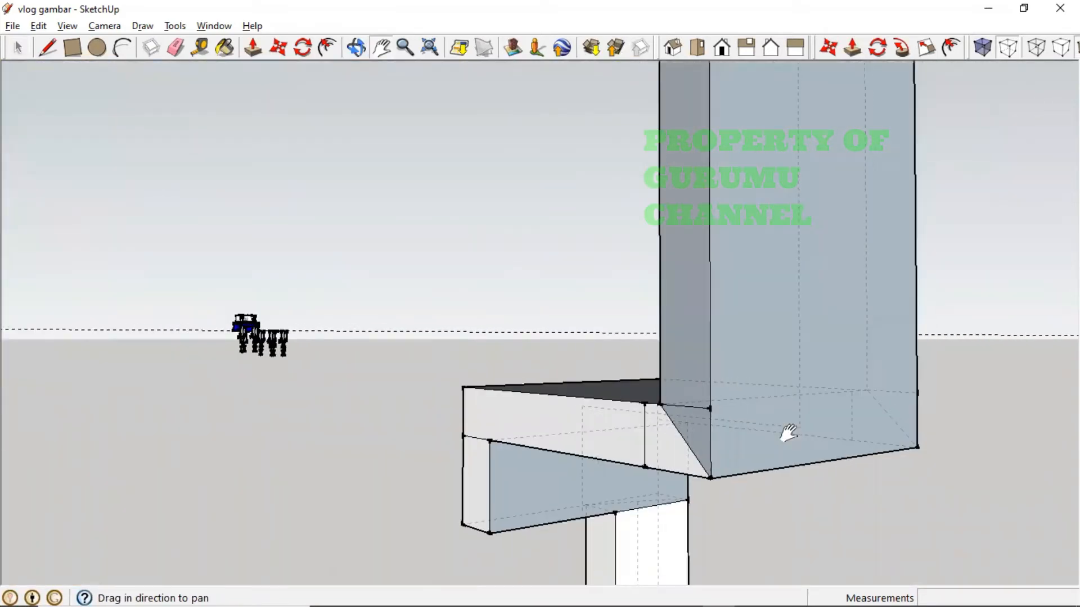
{"action": "left_click_drag", "start_coordinate": [657, 545], "coordinate": [657, 216]}
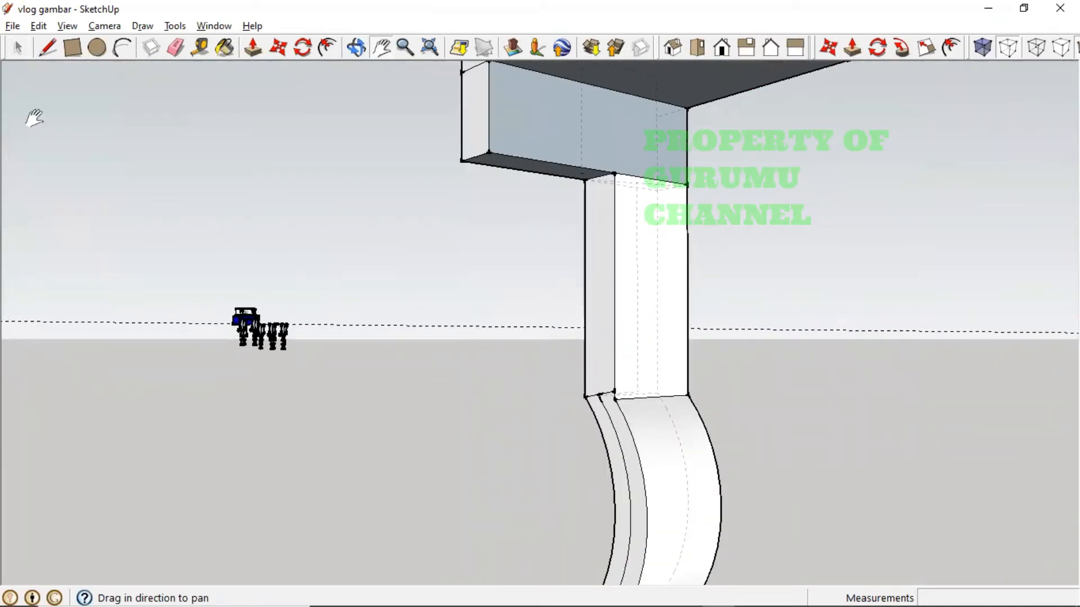
- Delete a small edge at the column base, then undo to restore it
{"action": "left_click", "coordinate": [17, 48]}
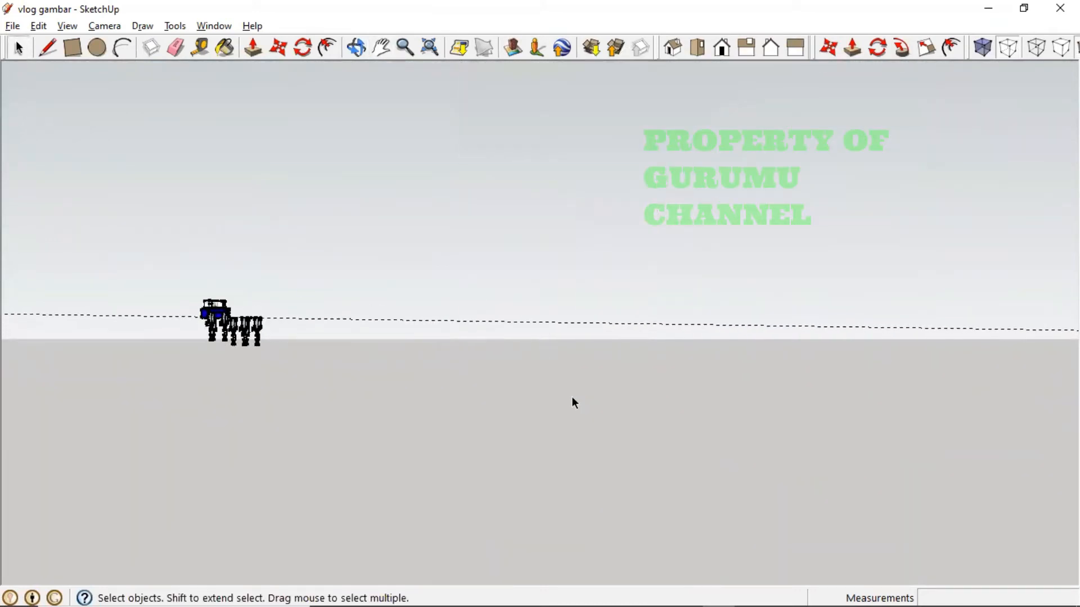
{"action": "scroll", "coordinate": [591, 407], "scroll_direction": "down", "scroll_amount": 4}
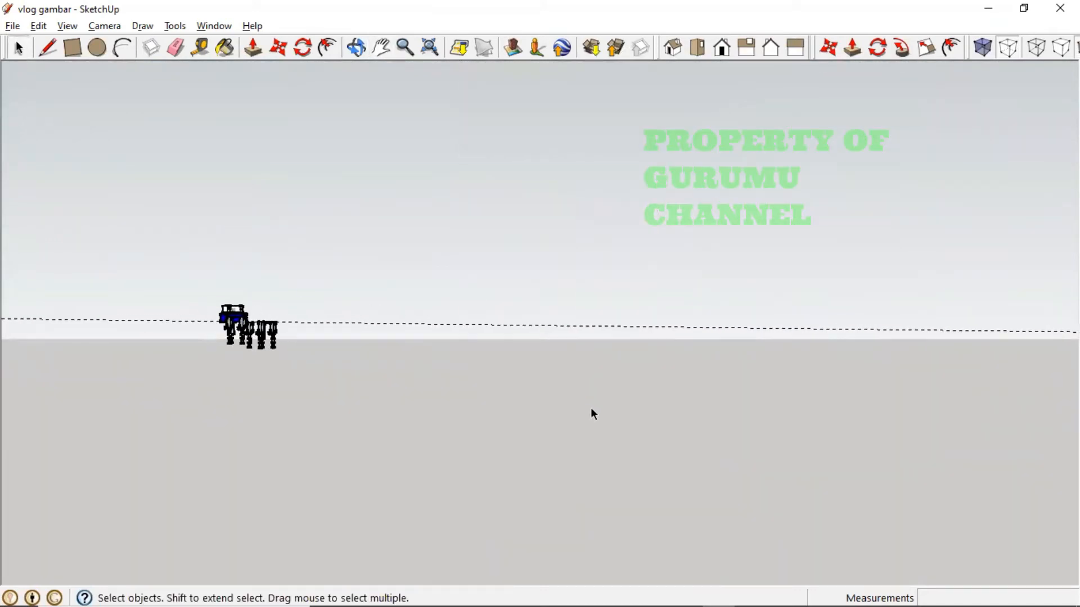
{"action": "scroll", "coordinate": [615, 418], "scroll_direction": "up", "scroll_amount": 3}
{"action": "scroll", "coordinate": [656, 438], "scroll_direction": "up", "scroll_amount": 1}
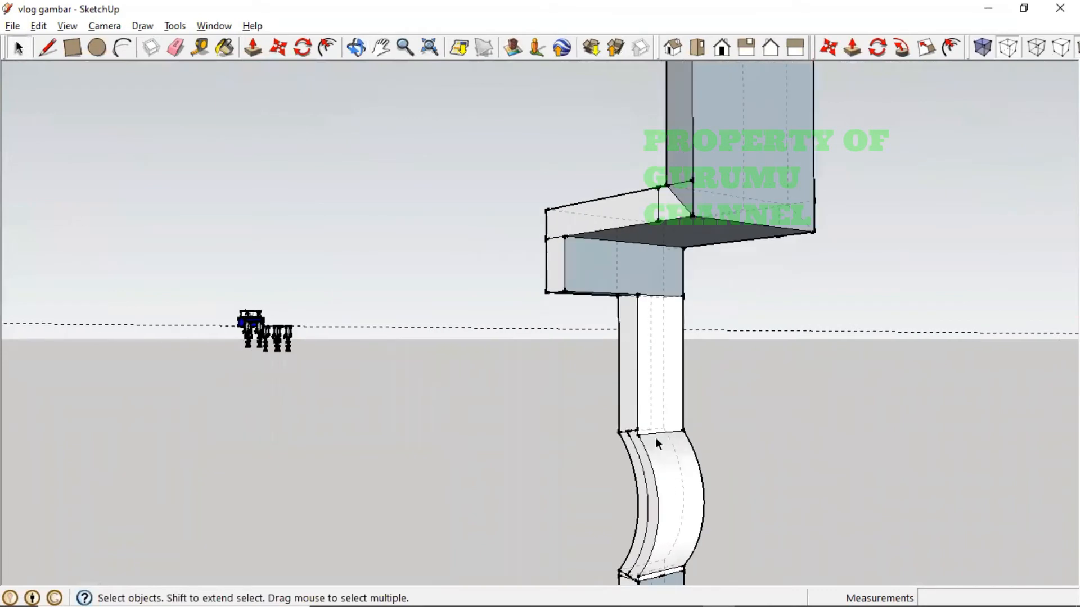
{"action": "scroll", "coordinate": [629, 431], "scroll_direction": "up", "scroll_amount": 3}
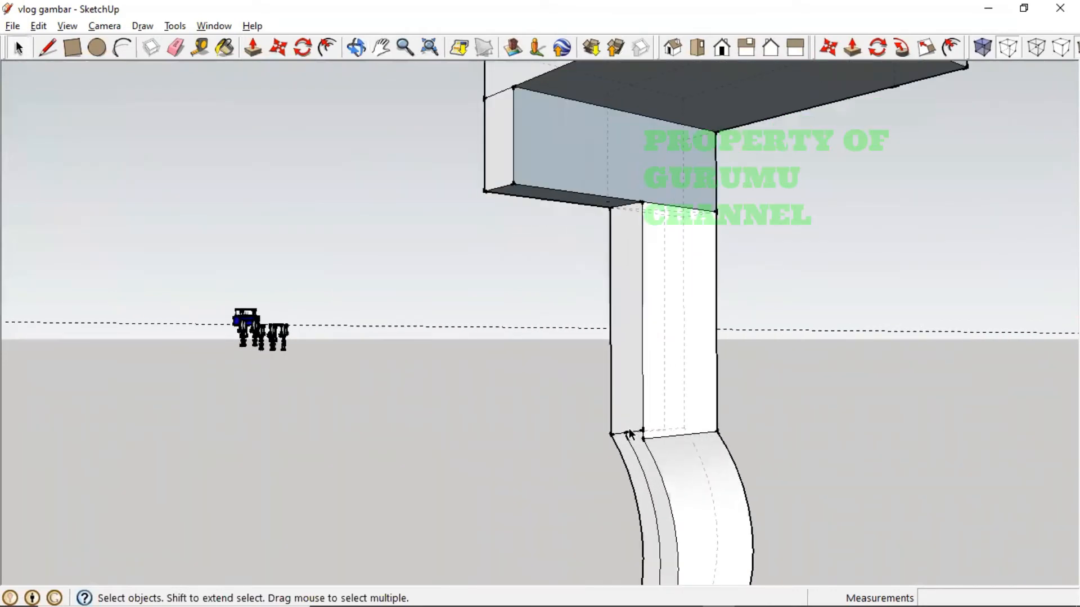
{"action": "key", "text": "Delete"}
{"action": "key", "text": "Delete"}
{"action": "left_click", "coordinate": [626, 435]}
{"action": "key", "text": "ctrl+z"}
- Orbit and pan to view the bent column from a new angle beside the diode
{"action": "middle_click_drag", "start_coordinate": [745, 440], "coordinate": [475, 513]}
{"action": "middle_click_drag", "start_coordinate": [364, 557], "coordinate": [337, 465]}
{"action": "key", "text": "h"}
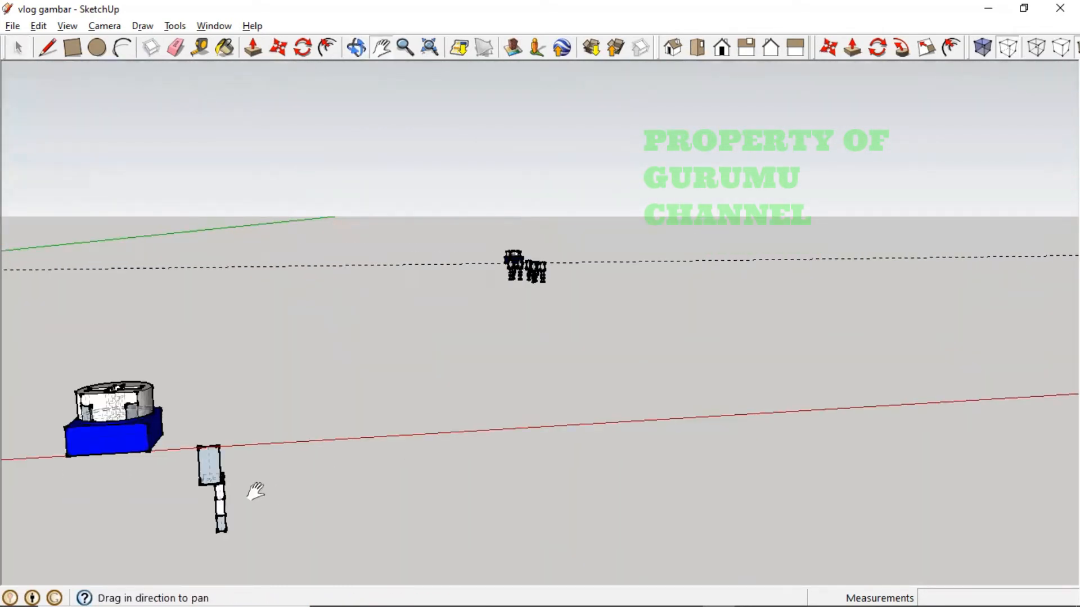
{"action": "left_click_drag", "start_coordinate": [256, 492], "coordinate": [292, 308]}
{"action": "scroll", "coordinate": [270, 332], "scroll_direction": "up", "scroll_amount": 5}
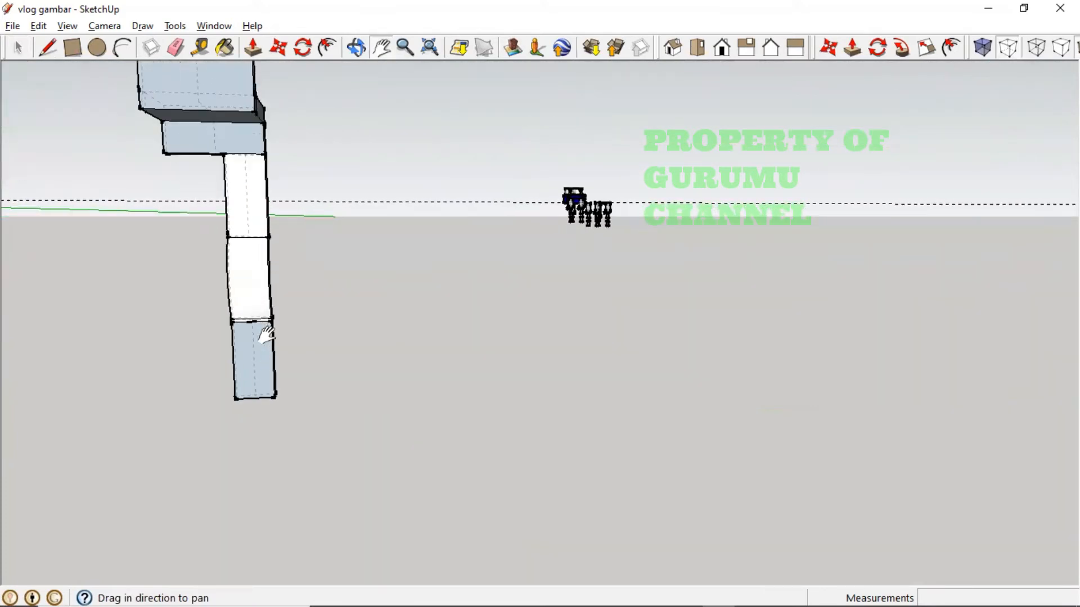
{"action": "middle_click_drag", "start_coordinate": [266, 335], "coordinate": [67, 332]}
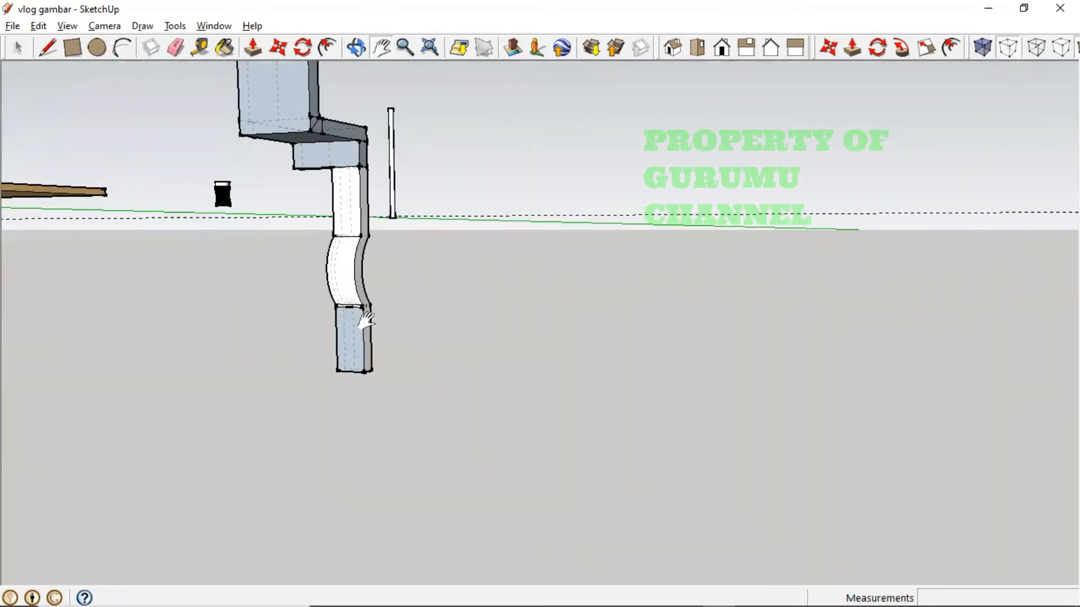
{"action": "middle_click_drag", "start_coordinate": [366, 321], "coordinate": [373, 241]}
{"action": "scroll", "coordinate": [373, 240], "scroll_direction": "up", "scroll_amount": 4}
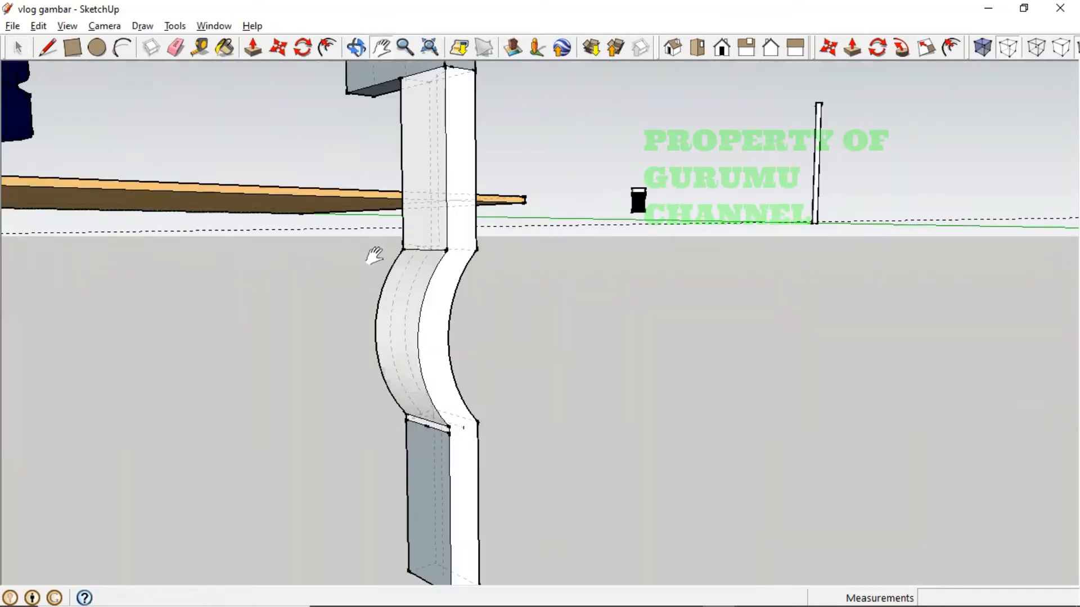
{"action": "middle_click_drag", "start_coordinate": [413, 306], "coordinate": [260, 320]}
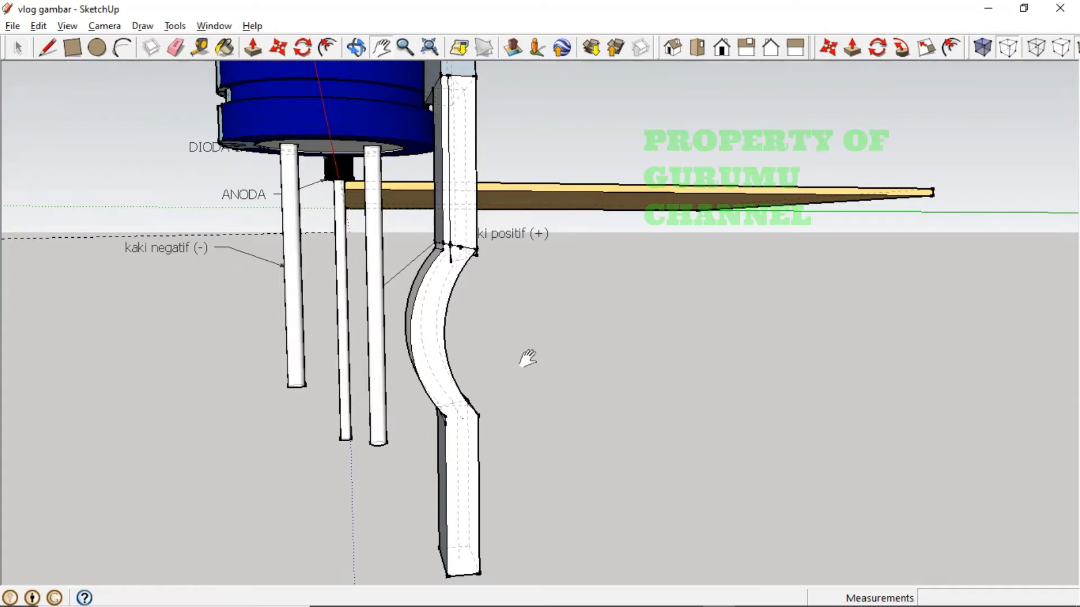
- Restore the curved leg's deleted edges, save the model, and window-select the whole bent leg
{"action": "key", "text": "ctrl+z"}
{"action": "key", "text": "ctrl+z"}
{"action": "key", "text": "ctrl+z"}
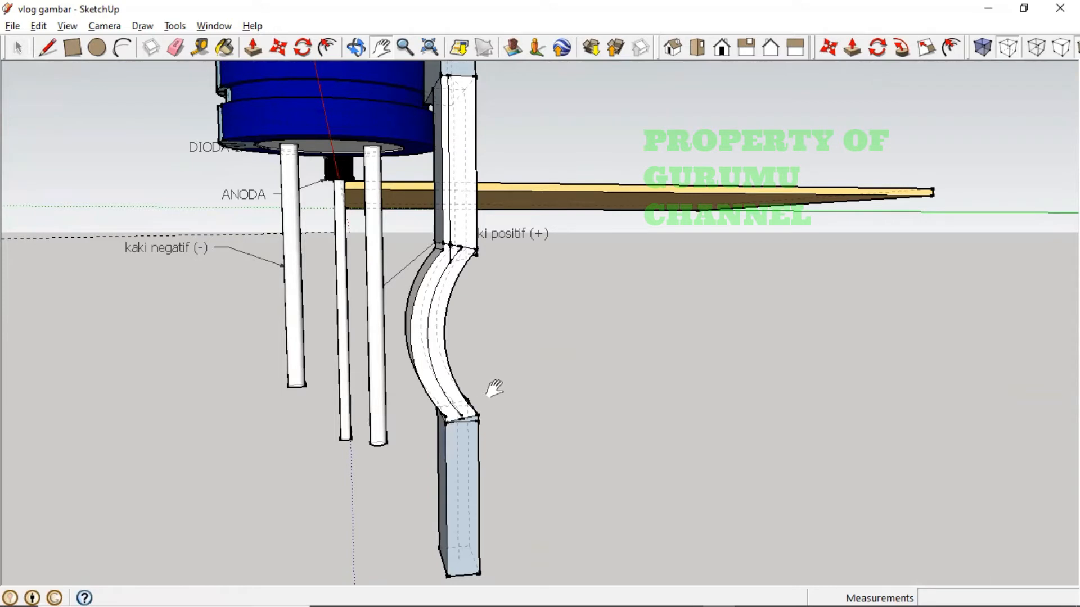
{"action": "key", "text": "o"}
{"action": "left_click_drag", "start_coordinate": [417, 457], "coordinate": [459, 441]}
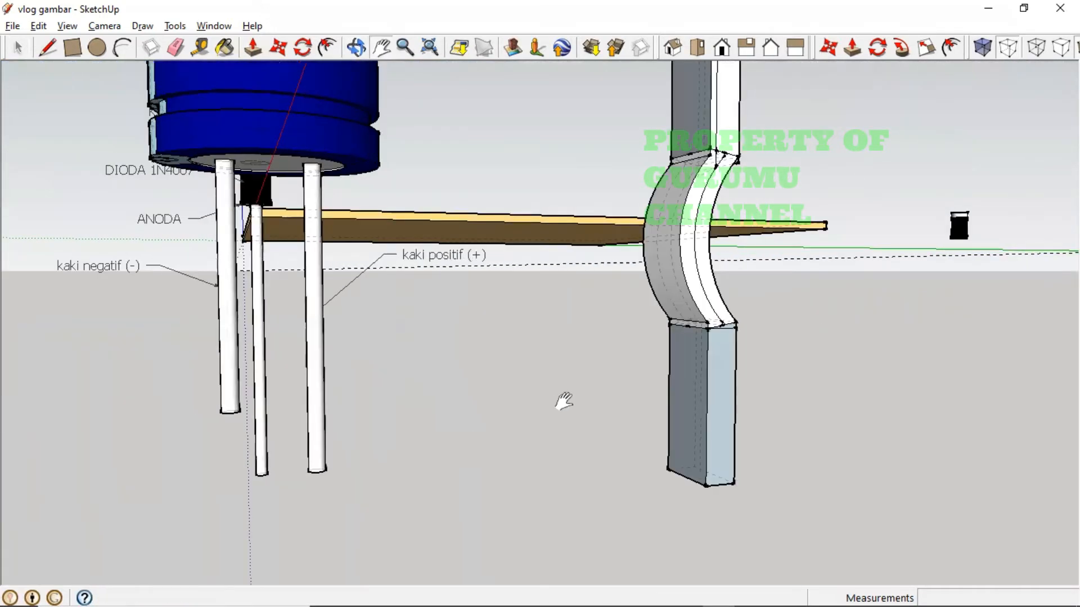
{"action": "left_click_drag", "start_coordinate": [578, 373], "coordinate": [596, 453]}
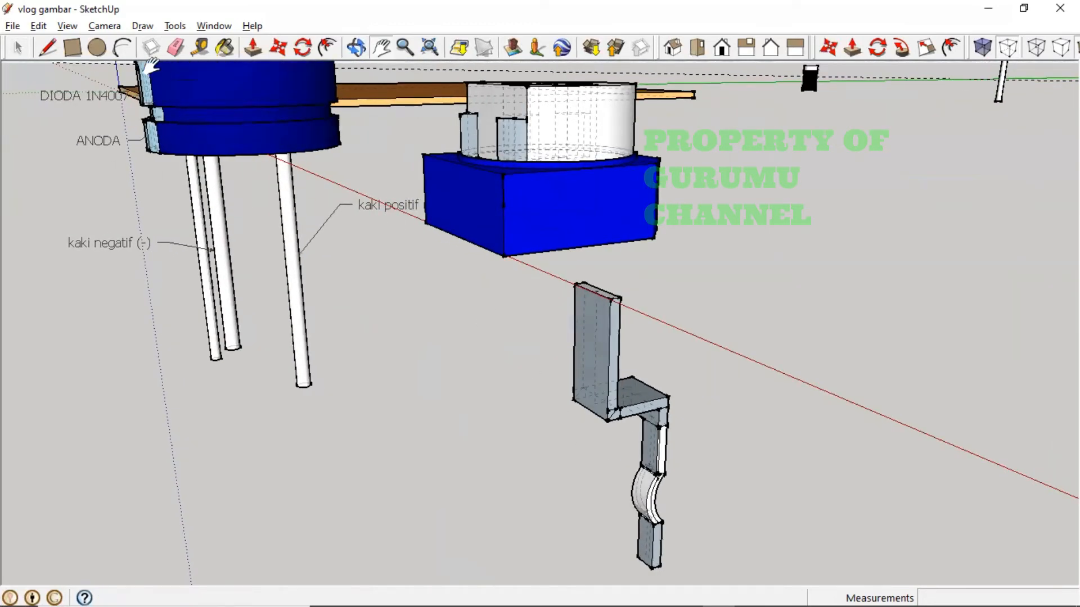
{"action": "left_click", "coordinate": [12, 26]}
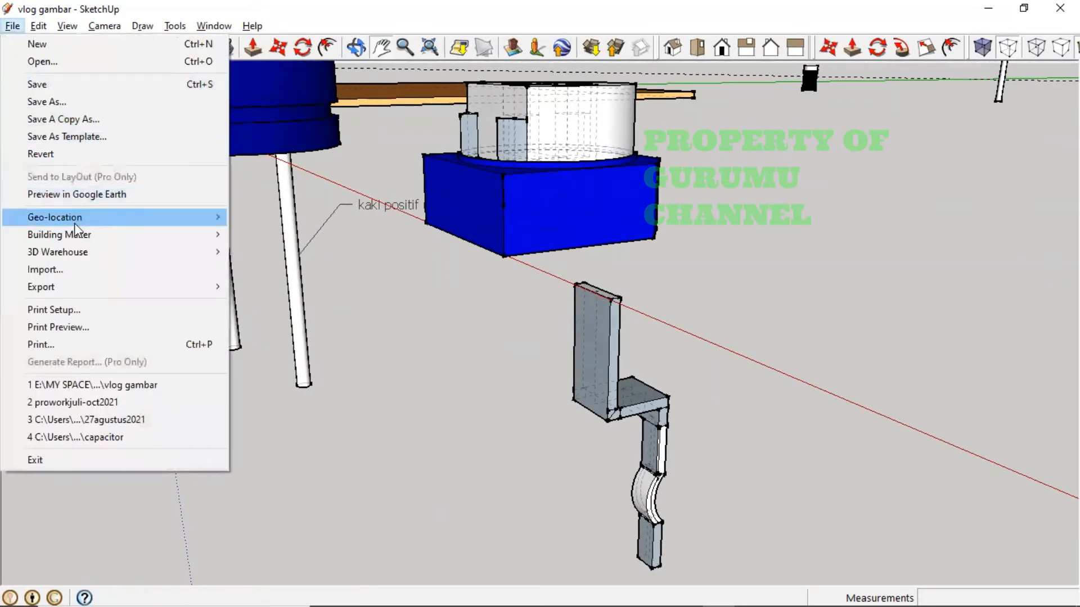
{"action": "left_click", "coordinate": [62, 84]}
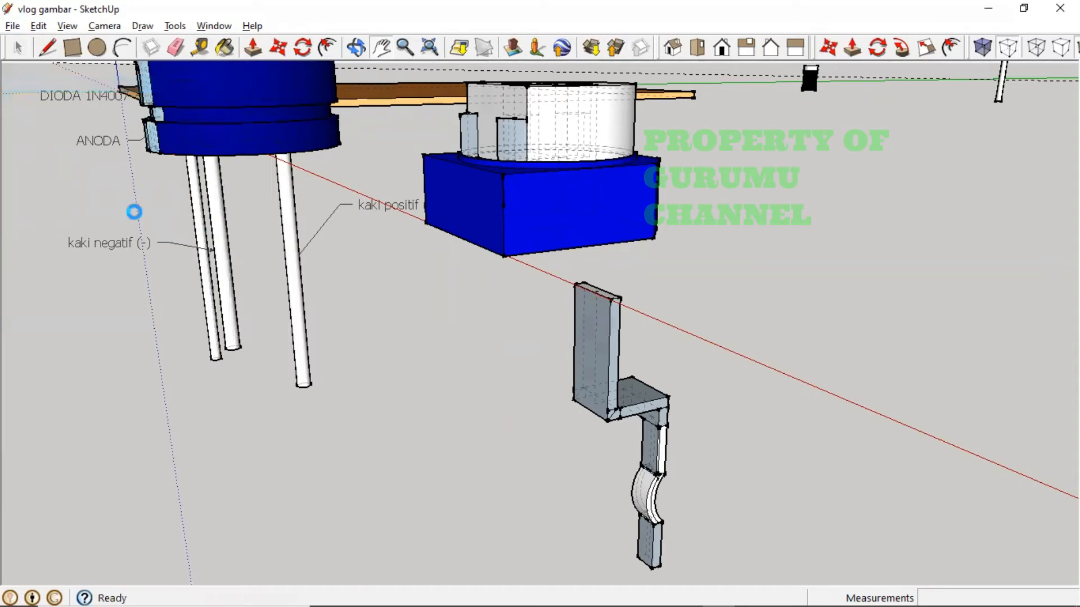
{"action": "left_click", "coordinate": [17, 50]}
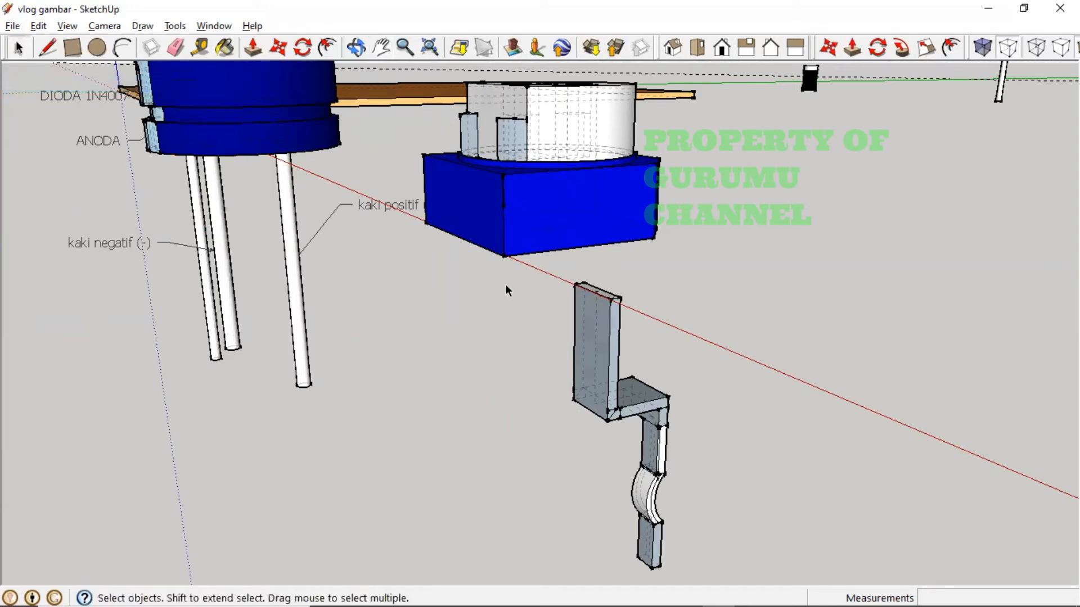
{"action": "left_click_drag", "start_coordinate": [508, 290], "coordinate": [742, 585]}
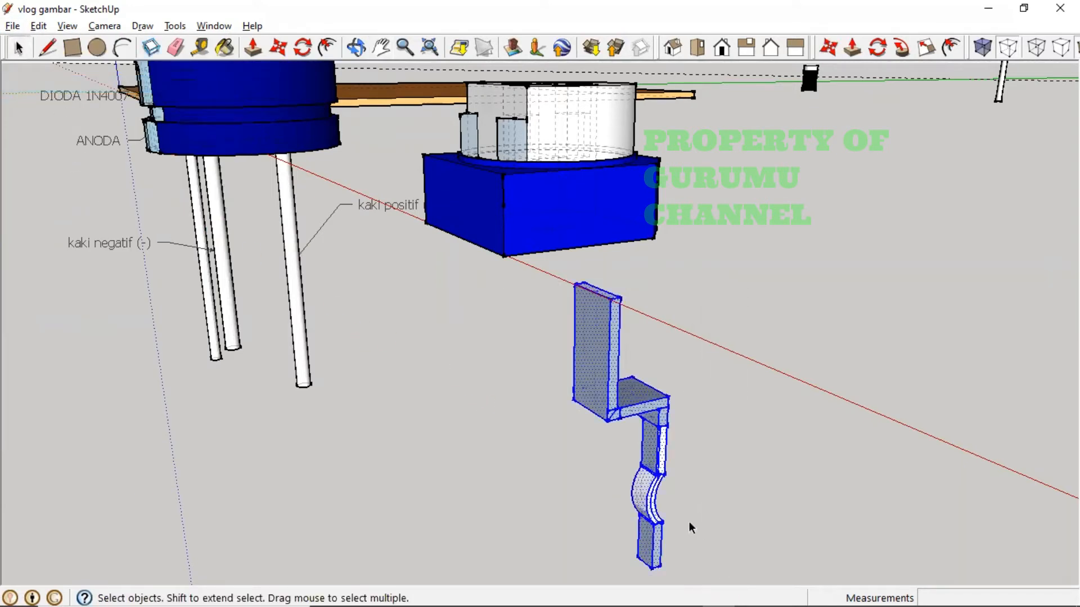
- Group the selected bent leg and orbit around it to view it side-on
{"action": "right_click", "coordinate": [656, 469]}
{"action": "left_click", "coordinate": [714, 307]}
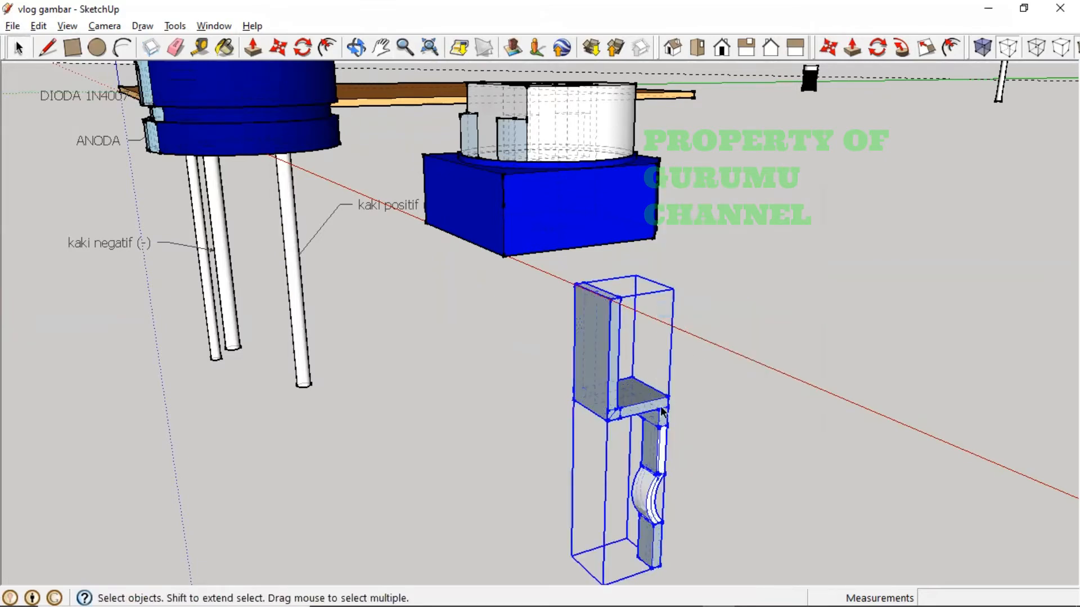
{"action": "middle_click_drag", "start_coordinate": [662, 412], "coordinate": [894, 504]}
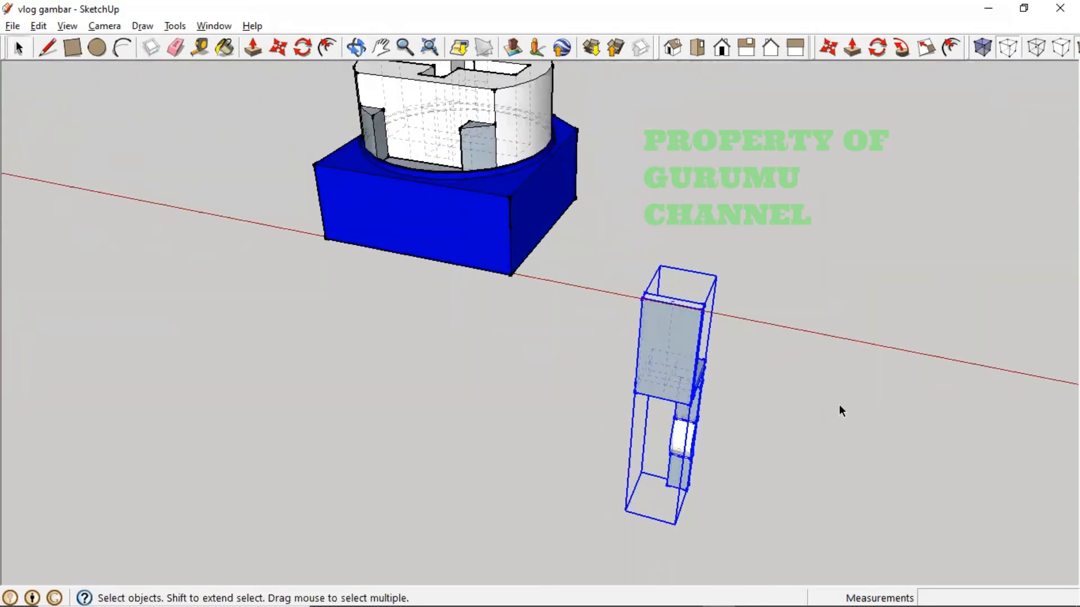
{"action": "scroll", "coordinate": [815, 376], "scroll_direction": "up", "scroll_amount": 6}
{"action": "scroll", "coordinate": [725, 399], "scroll_direction": "down", "scroll_amount": 6}
{"action": "middle_click_drag", "start_coordinate": [661, 430], "coordinate": [733, 278]}
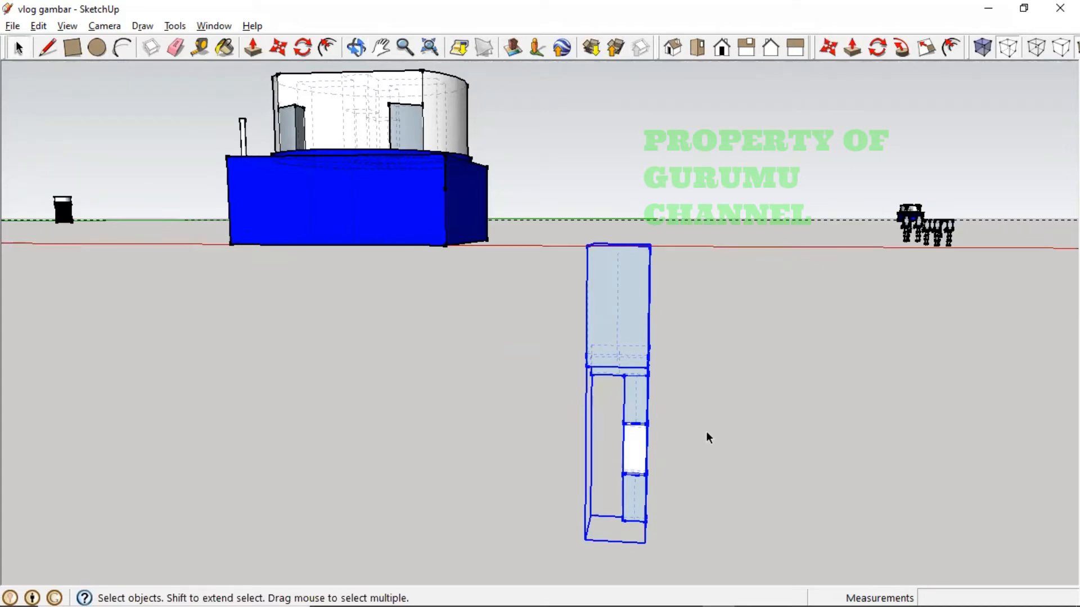
{"action": "middle_click_drag", "start_coordinate": [707, 431], "coordinate": [703, 422]}
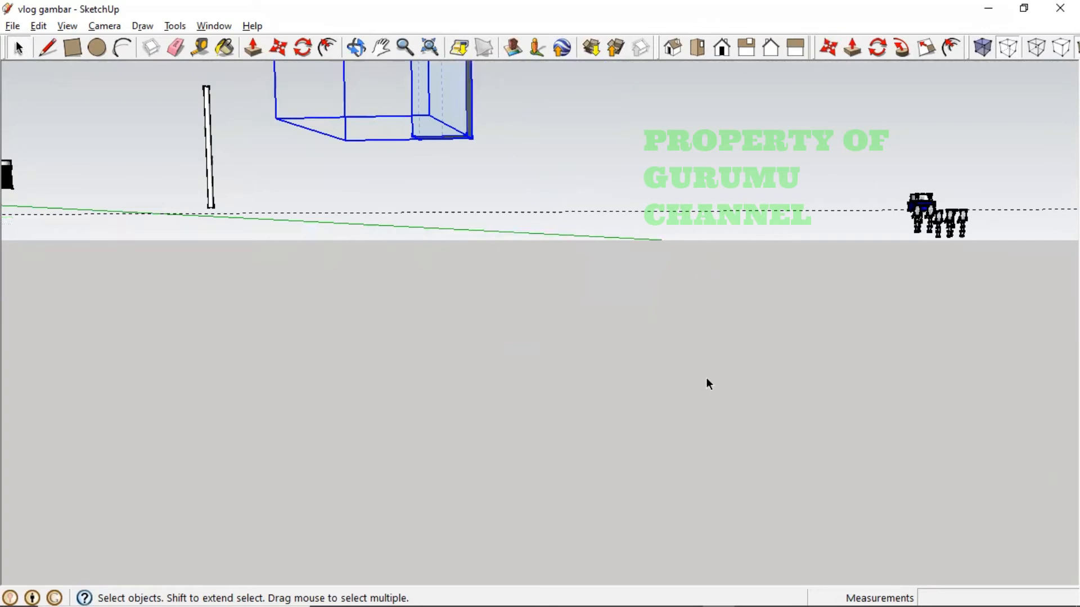
{"action": "middle_click_drag", "start_coordinate": [706, 381], "coordinate": [580, 421]}
{"action": "scroll", "coordinate": [544, 524], "scroll_direction": "down", "scroll_amount": 3}
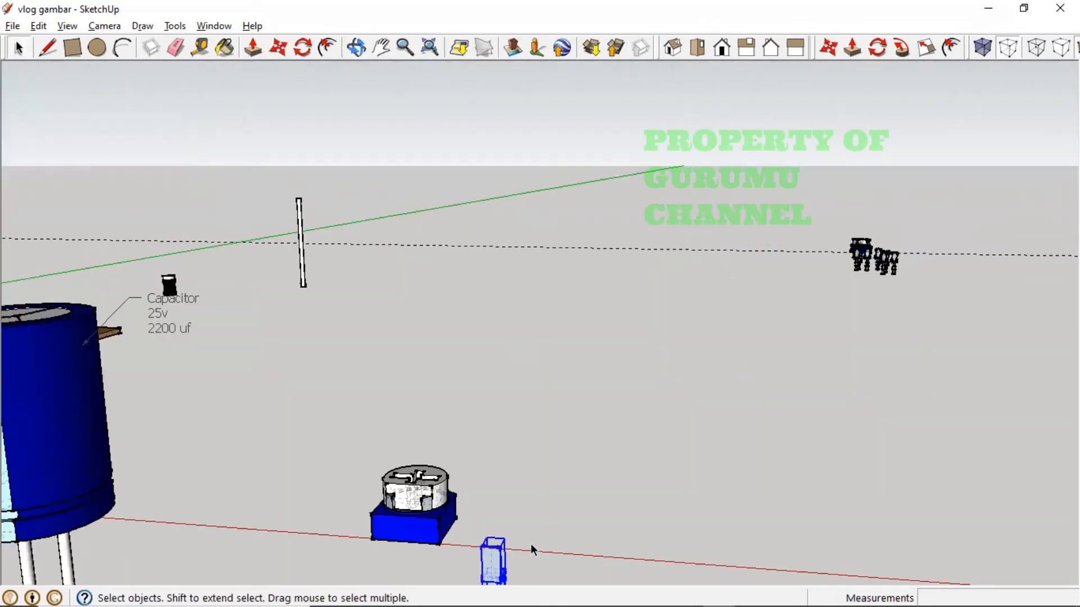
- Re-centre the grouped leg, then check it against the dimensi VR.jpg reference drawing
{"action": "key", "text": "h"}
{"action": "left_click_drag", "start_coordinate": [530, 545], "coordinate": [476, 330]}
{"action": "scroll", "coordinate": [444, 454], "scroll_direction": "up", "scroll_amount": 8}
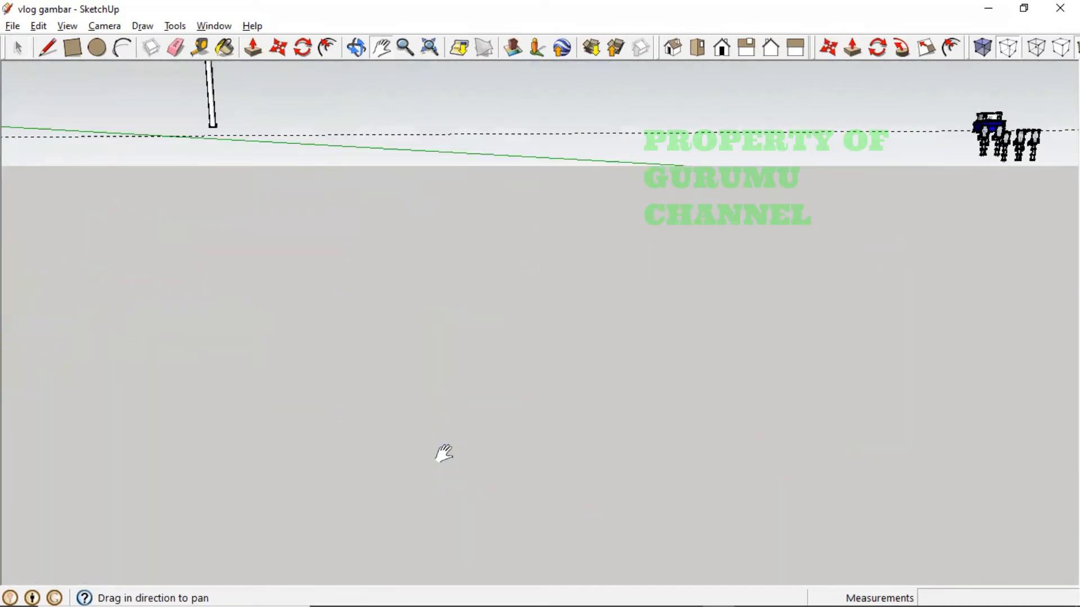
{"action": "scroll", "coordinate": [442, 457], "scroll_direction": "down", "scroll_amount": 6}
{"action": "middle_click_drag", "start_coordinate": [422, 401], "coordinate": [458, 436]}
{"action": "left_click_drag", "start_coordinate": [525, 480], "coordinate": [320, 318]}
{"action": "key", "text": "o"}
{"action": "left_click_drag", "start_coordinate": [531, 438], "coordinate": [441, 373]}
{"action": "key", "text": "h"}
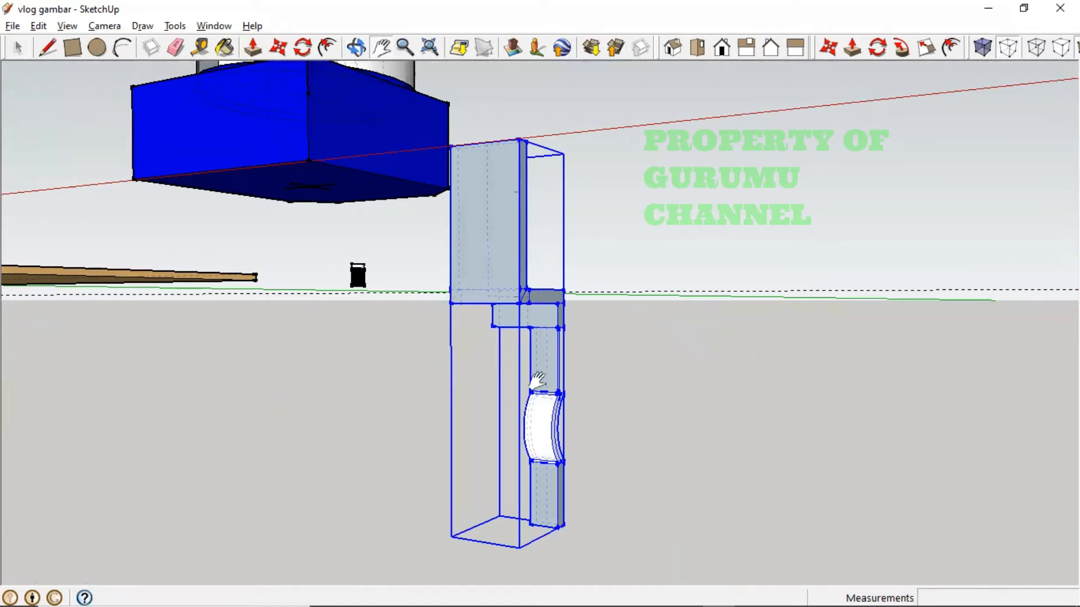
{"action": "key", "text": "o"}
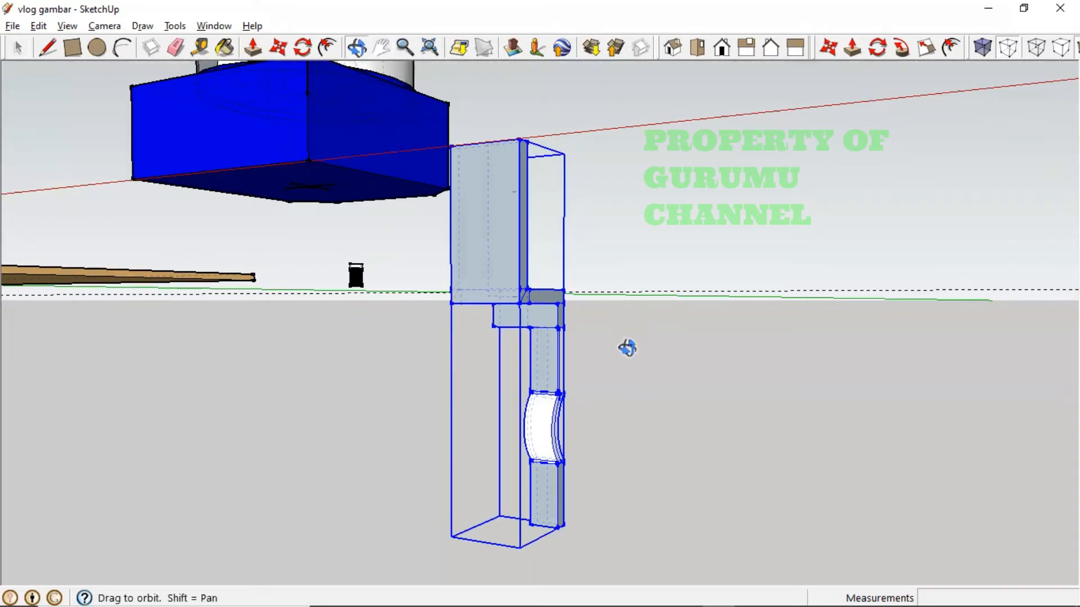
{"action": "left_click_drag", "start_coordinate": [627, 347], "coordinate": [710, 506]}
{"action": "key", "text": "h"}
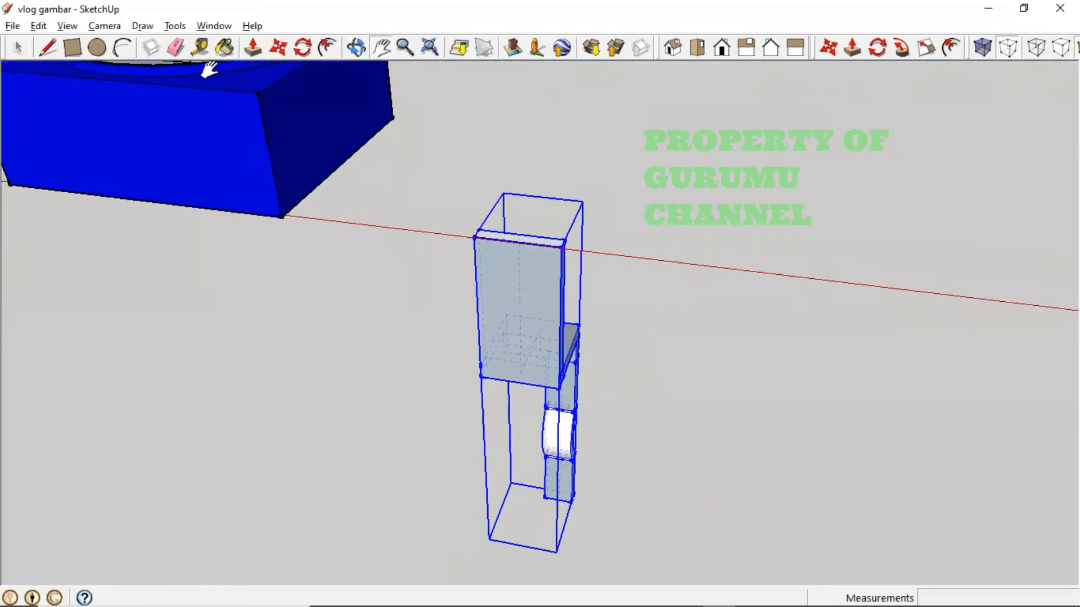
{"action": "key", "text": "alt+Tab"}
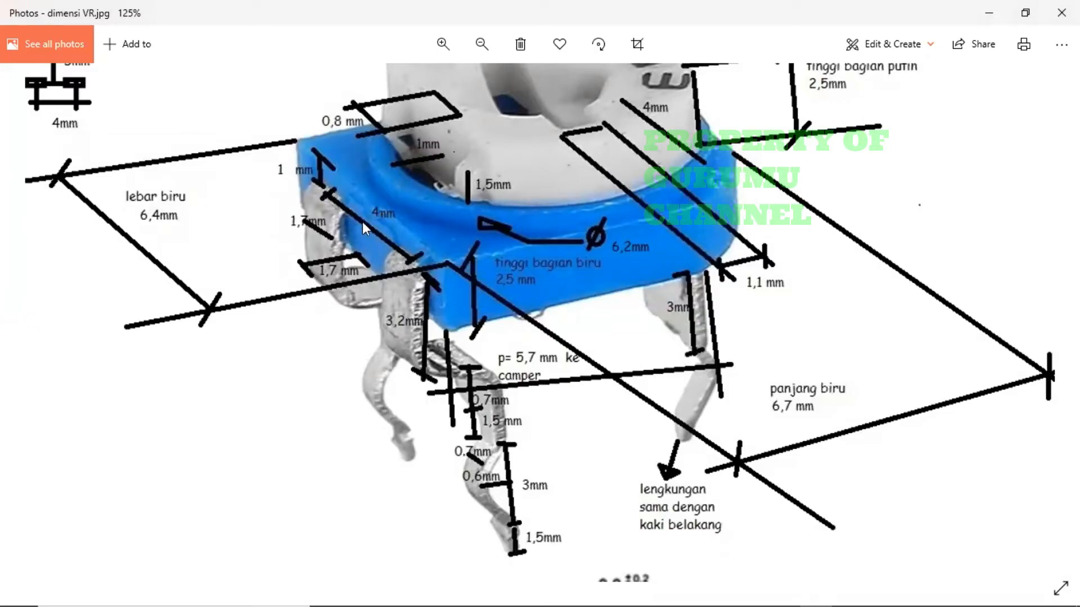
{"action": "key", "text": "alt+Tab"}
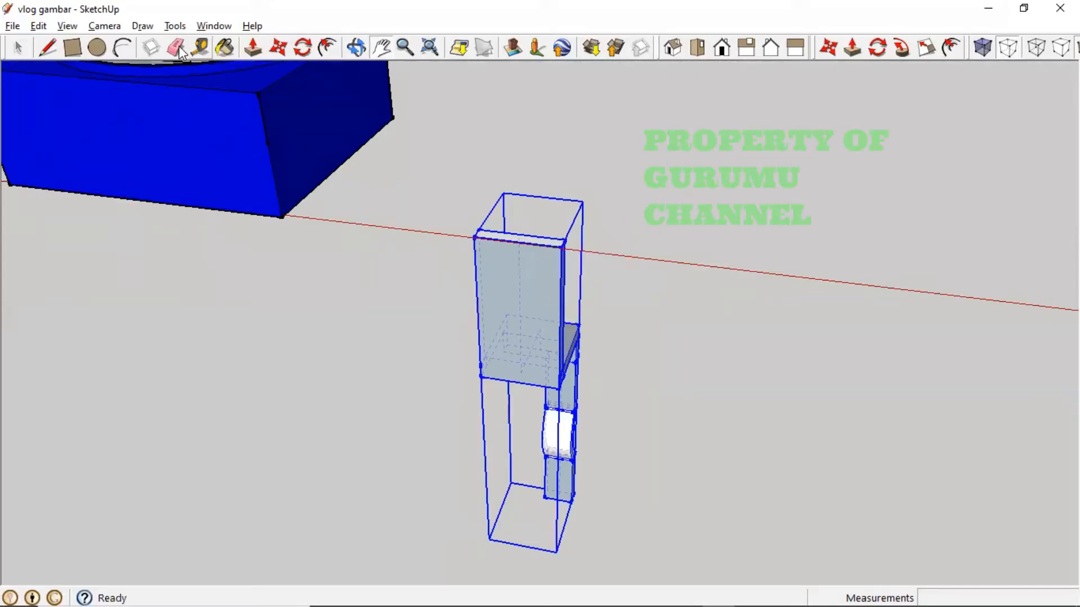
- Draw a 4 mm reference line along the red axis from the grouped leg's top endpoint
{"action": "left_click", "coordinate": [47, 50]}
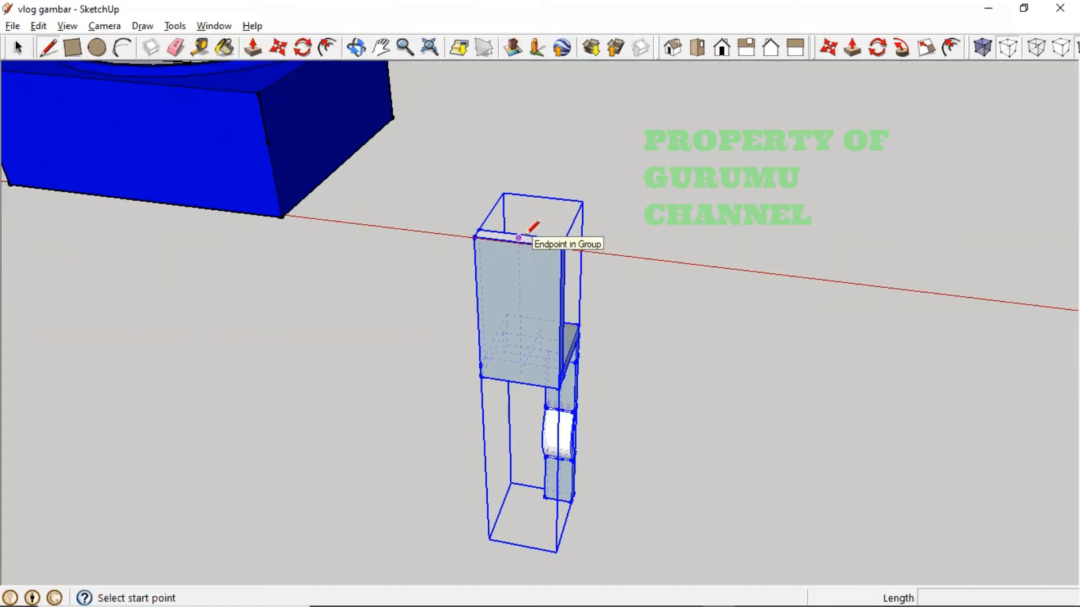
{"action": "mouse_move", "coordinate": [523, 235]}
{"action": "middle_mouse_down"}
{"action": "mouse_move", "coordinate": [525, 277]}
{"action": "mouse_move", "coordinate": [590, 393]}
{"action": "mouse_move", "coordinate": [591, 378]}
{"action": "middle_mouse_up"}
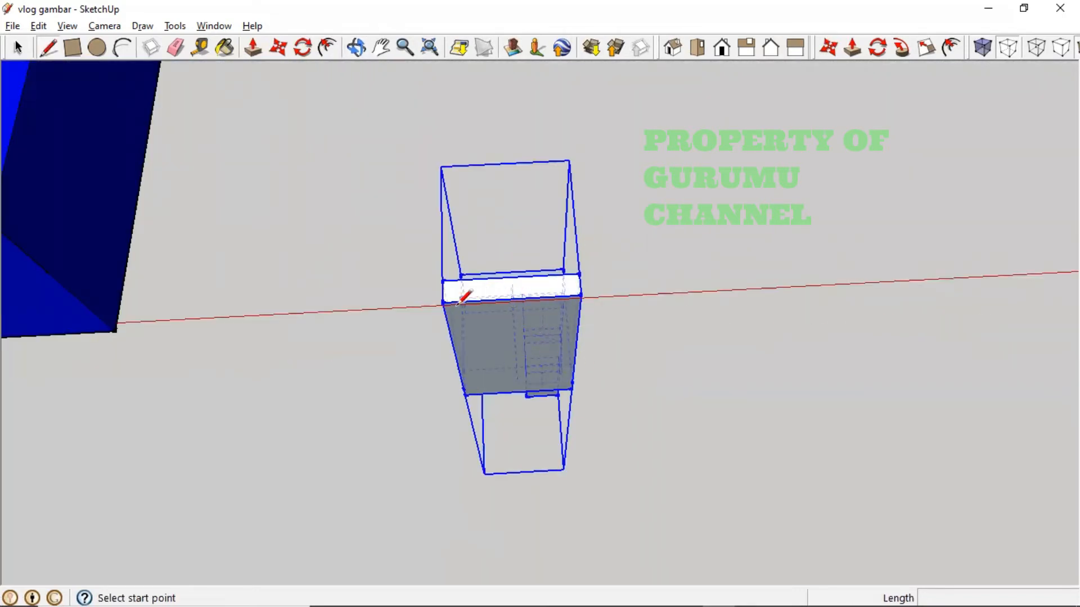
{"action": "left_click", "coordinate": [511, 276]}
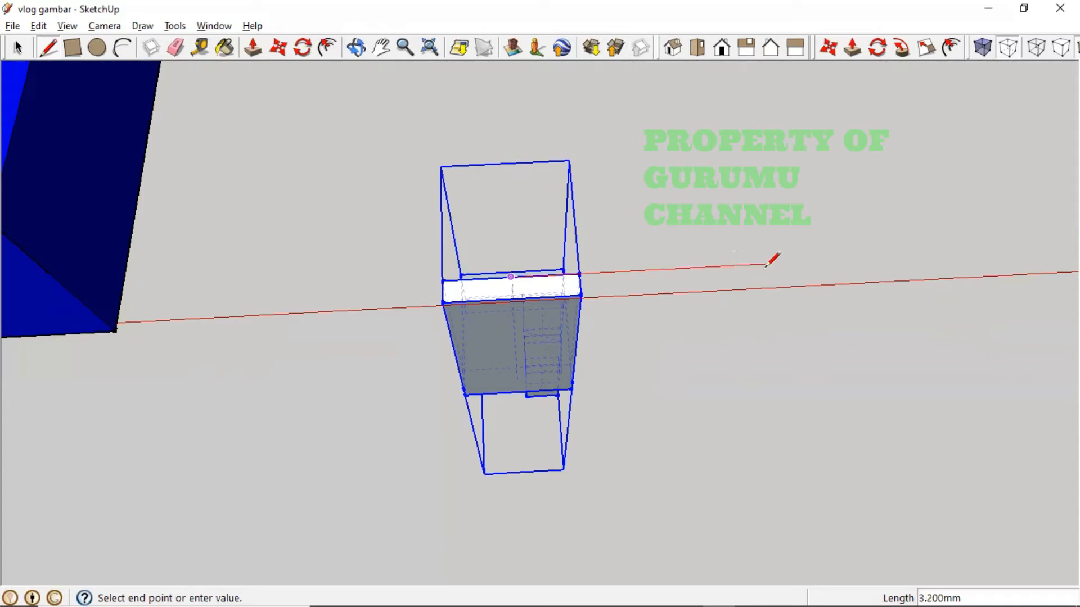
{"action": "key", "text": "Return"}
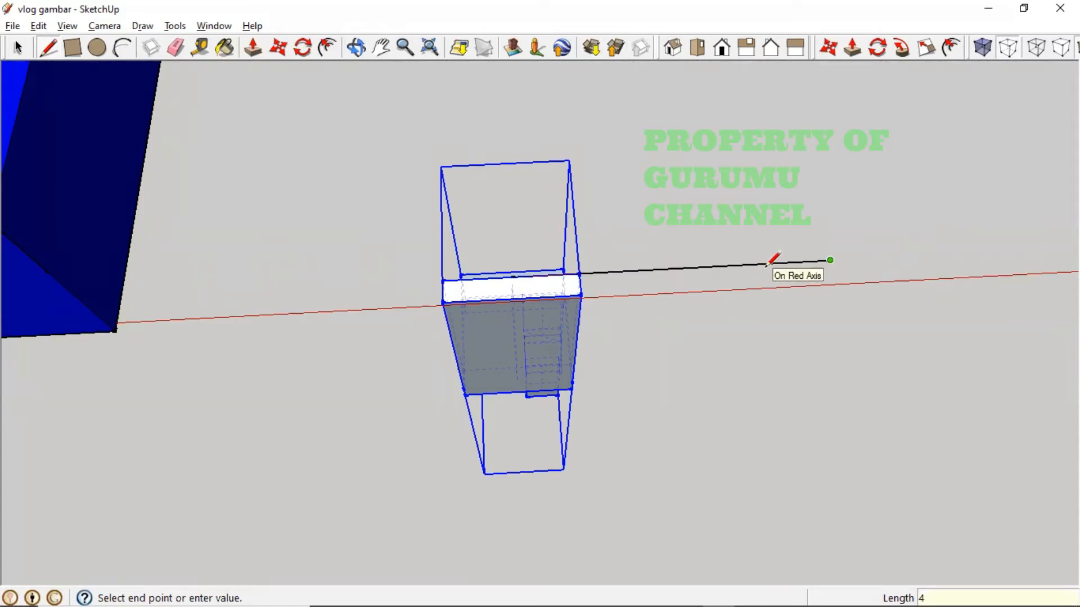
{"action": "key", "text": "Escape"}
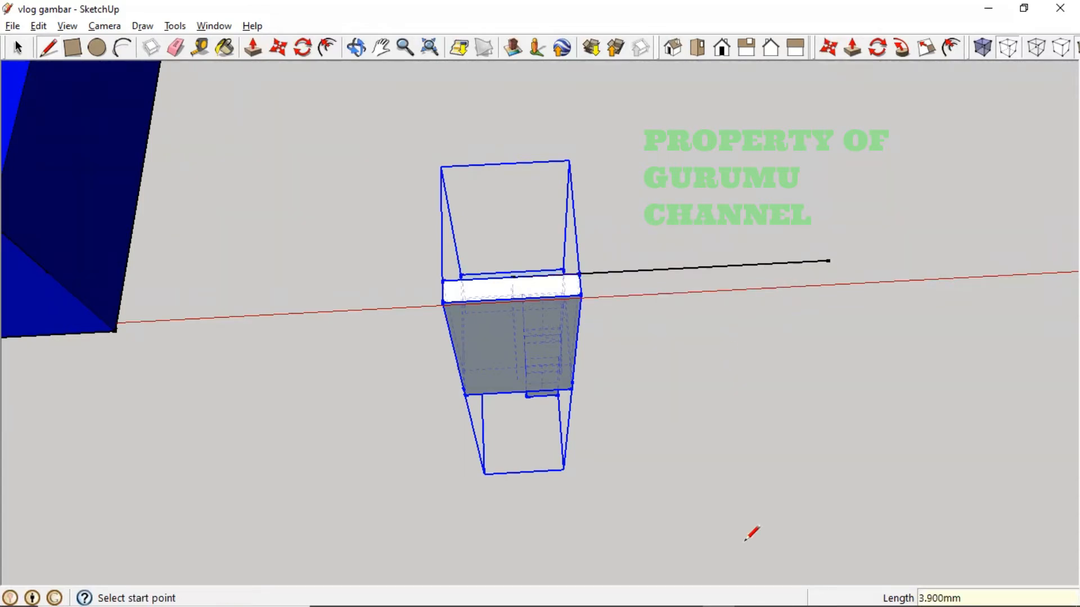
{"action": "left_click", "coordinate": [278, 49]}
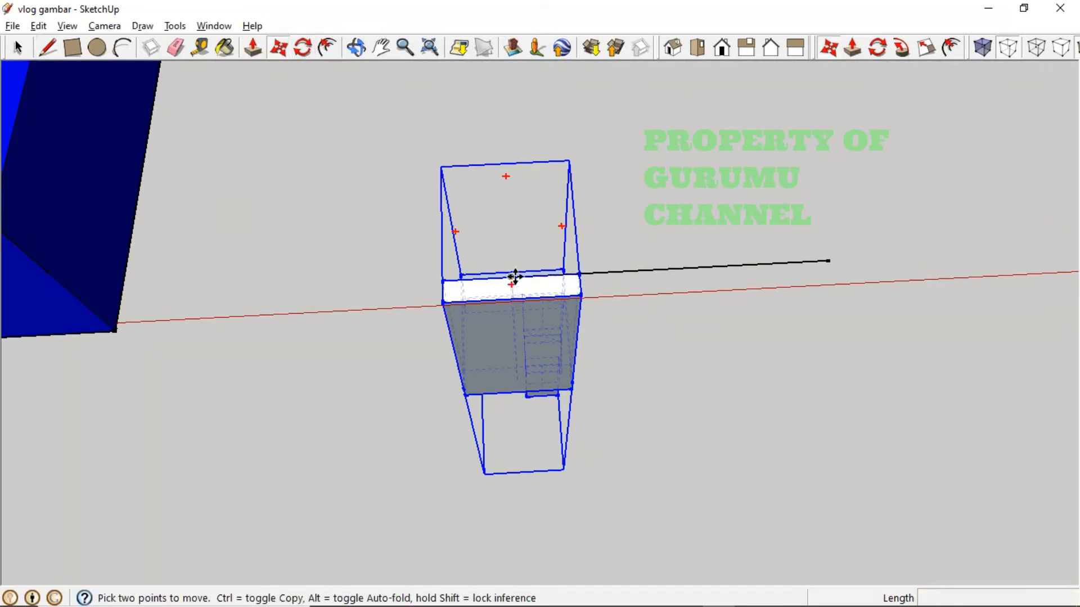
- Copy the grouped leg 4 mm along the red axis, then view both legs from the front
{"action": "left_click", "coordinate": [512, 277]}
{"action": "key", "text": "ctrl"}
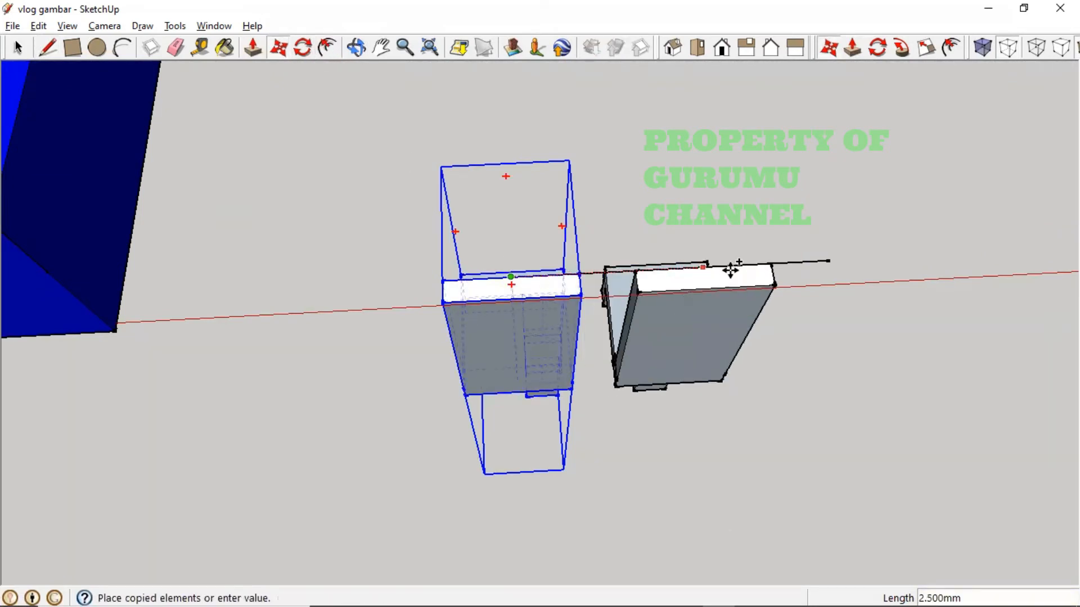
{"action": "key", "text": "Escape"}
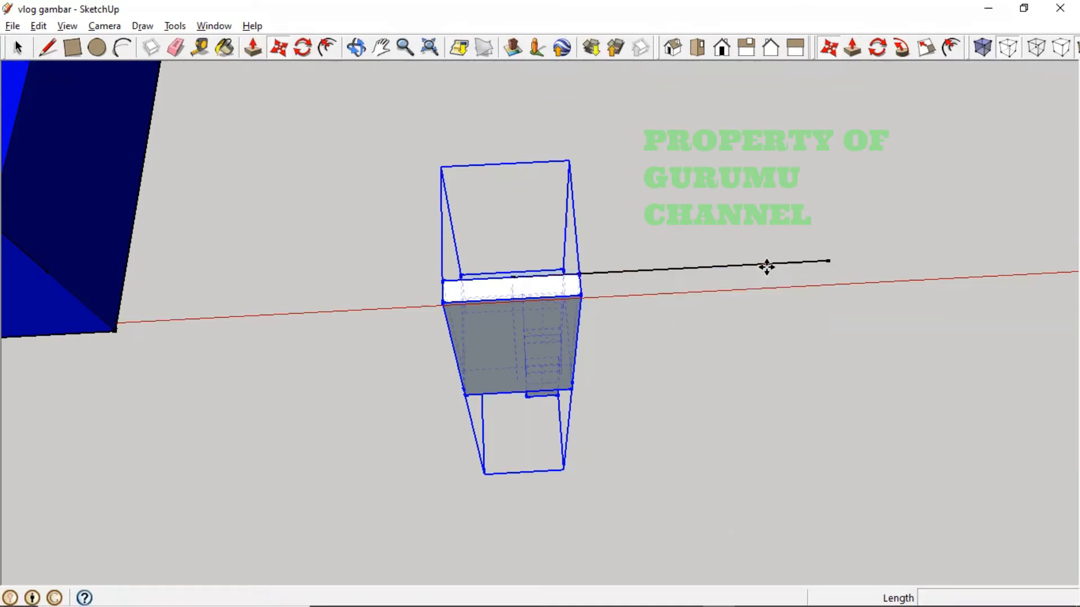
{"action": "middle_click_drag", "start_coordinate": [601, 371], "coordinate": [680, 251]}
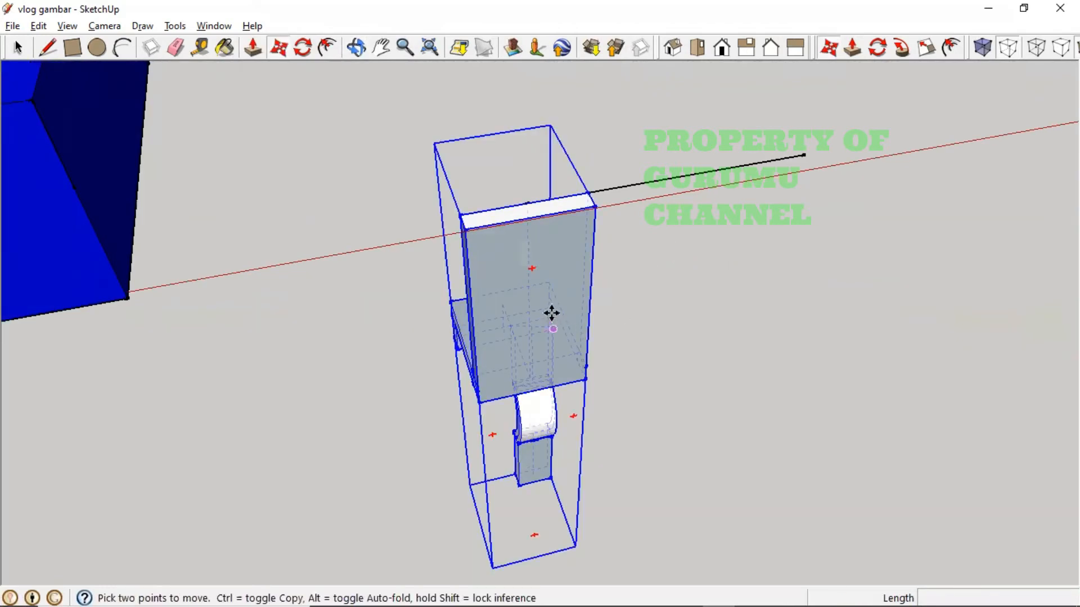
{"action": "left_click", "coordinate": [539, 298], "text": "ctrl"}
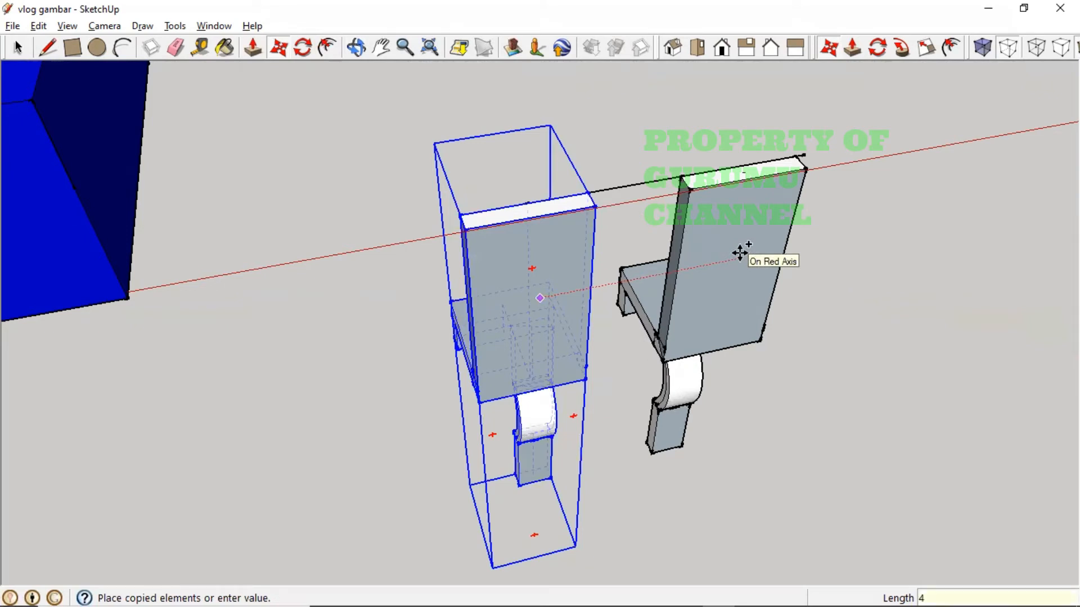
{"action": "type", "text": "4"}
{"action": "key", "text": "Return"}
{"action": "middle_click_drag", "start_coordinate": [739, 253], "coordinate": [672, 135]}
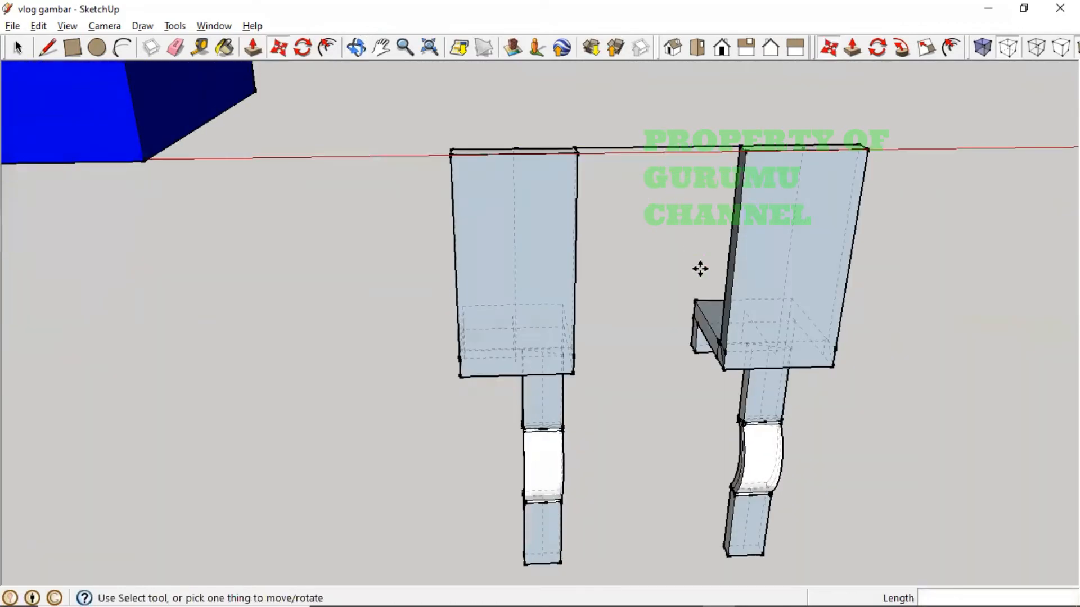
{"action": "middle_click_drag", "start_coordinate": [745, 313], "coordinate": [549, 347]}
- Explode the original leg group back into loose geometry
{"action": "key", "text": "m"}
{"action": "right_click", "coordinate": [525, 471]}
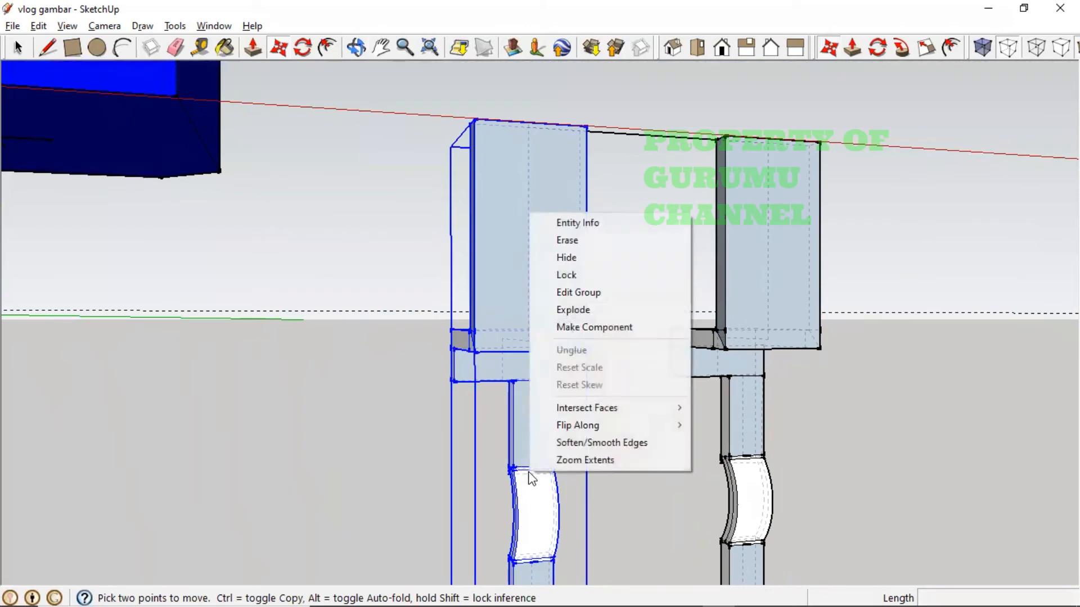
{"action": "left_click", "coordinate": [582, 309]}
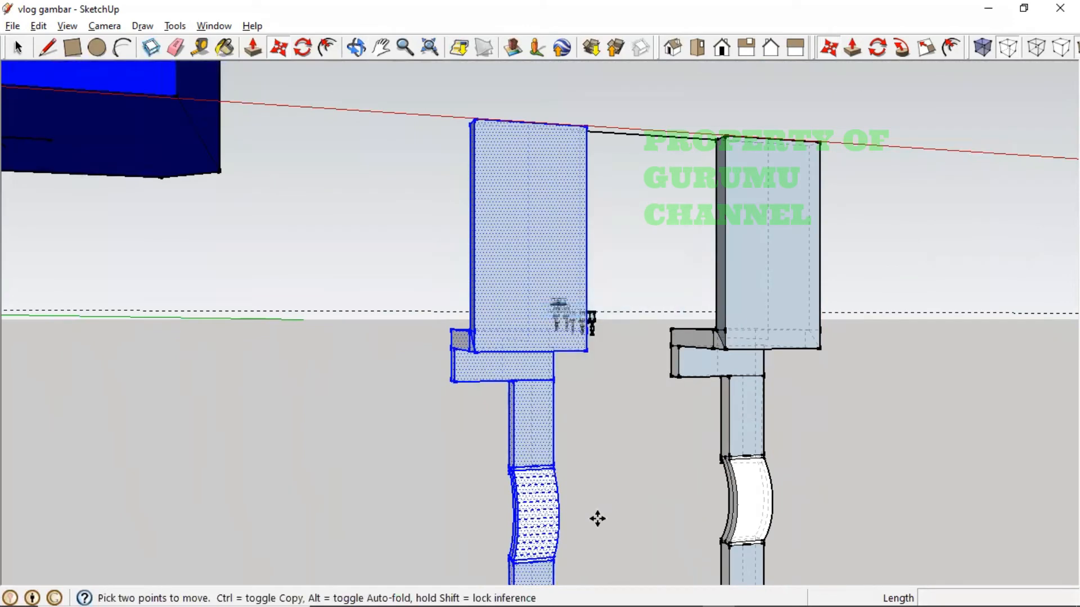
{"action": "middle_click_drag", "start_coordinate": [595, 511], "coordinate": [713, 373]}
{"action": "scroll", "coordinate": [509, 487], "scroll_direction": "down", "scroll_amount": 2}
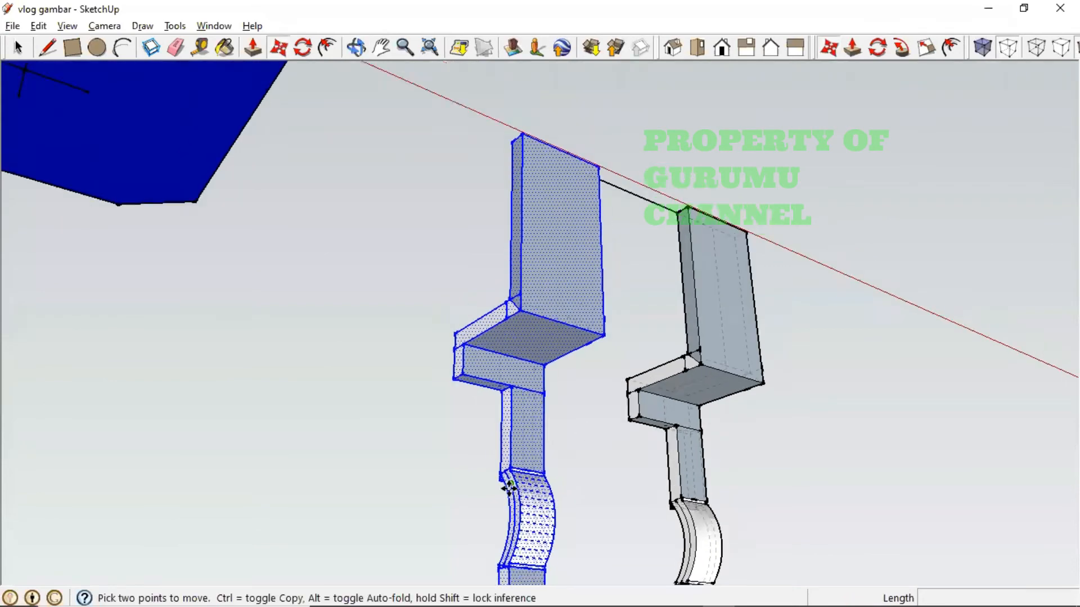
{"action": "middle_click_drag", "start_coordinate": [517, 497], "coordinate": [524, 337], "text": "shift"}
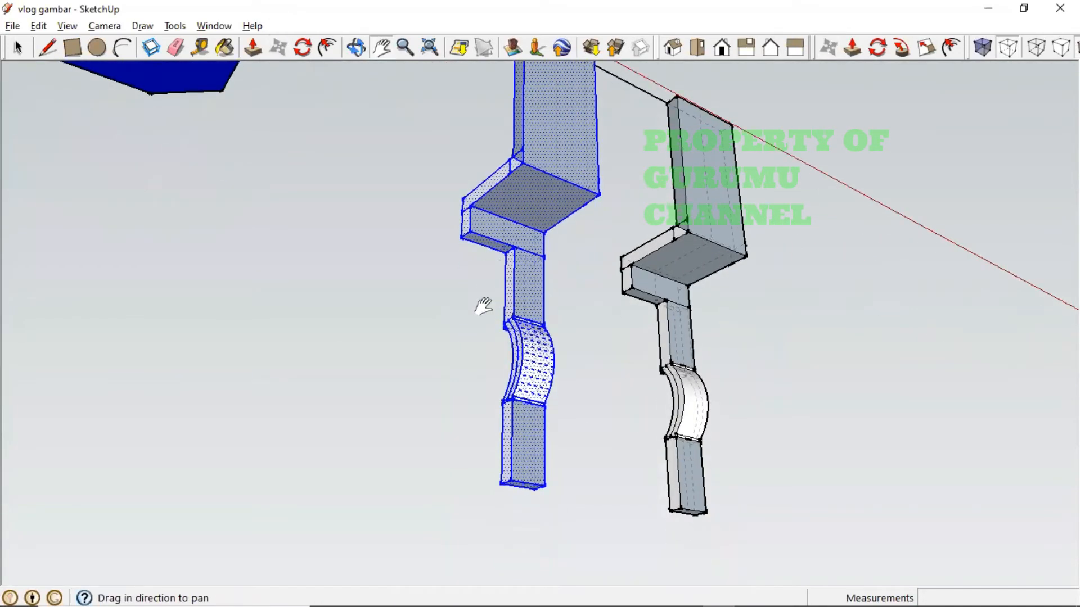
- Window-select the left leg's curved and lower sections, then add its upper section
{"action": "key", "text": "Escape"}
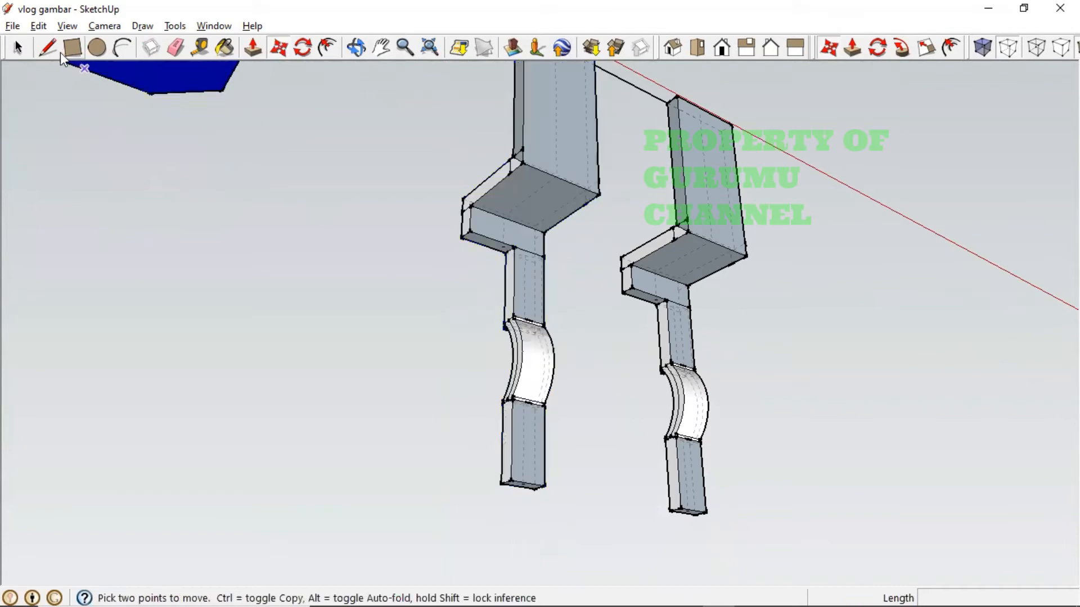
{"action": "left_click", "coordinate": [19, 49]}
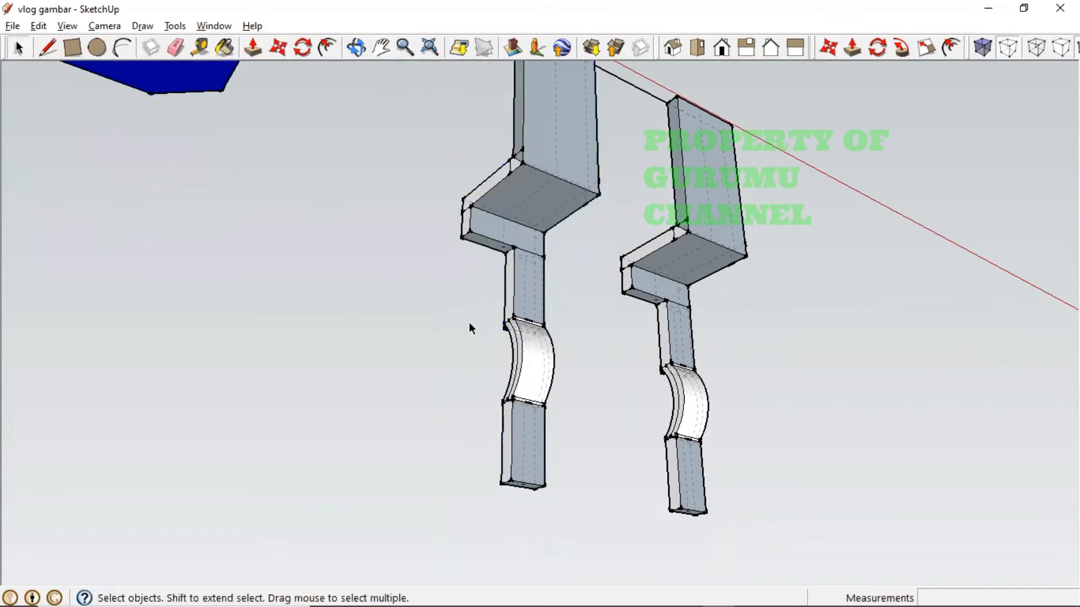
{"action": "middle_click_drag", "start_coordinate": [471, 328], "coordinate": [545, 354]}
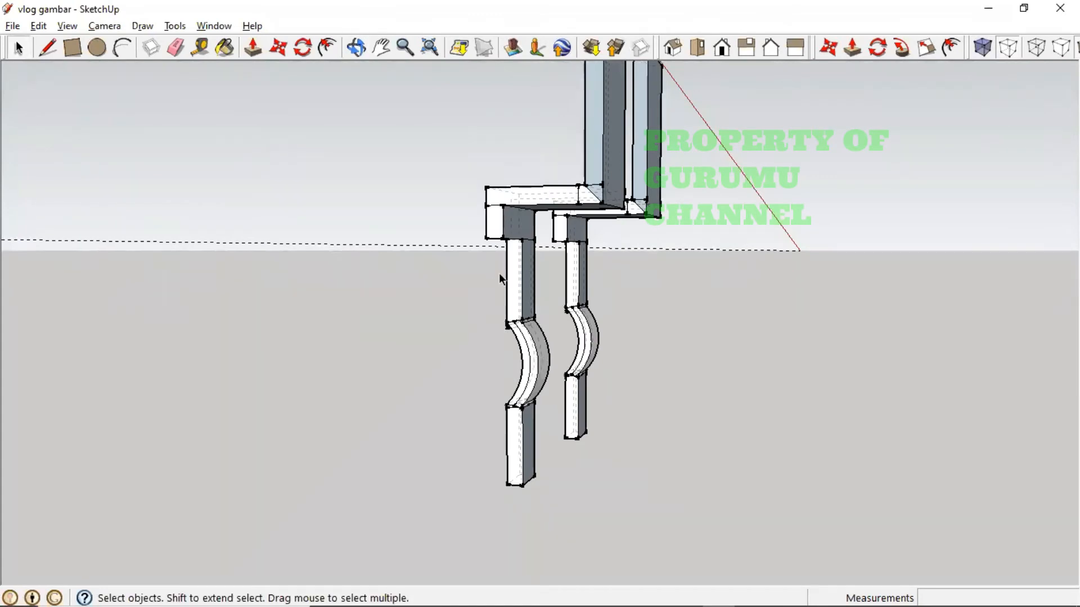
{"action": "left_click_drag", "start_coordinate": [485, 239], "coordinate": [551, 520]}
{"action": "scroll", "coordinate": [539, 340], "scroll_direction": "up", "scroll_amount": 3}
{"action": "middle_click_drag", "start_coordinate": [541, 344], "coordinate": [522, 201]}
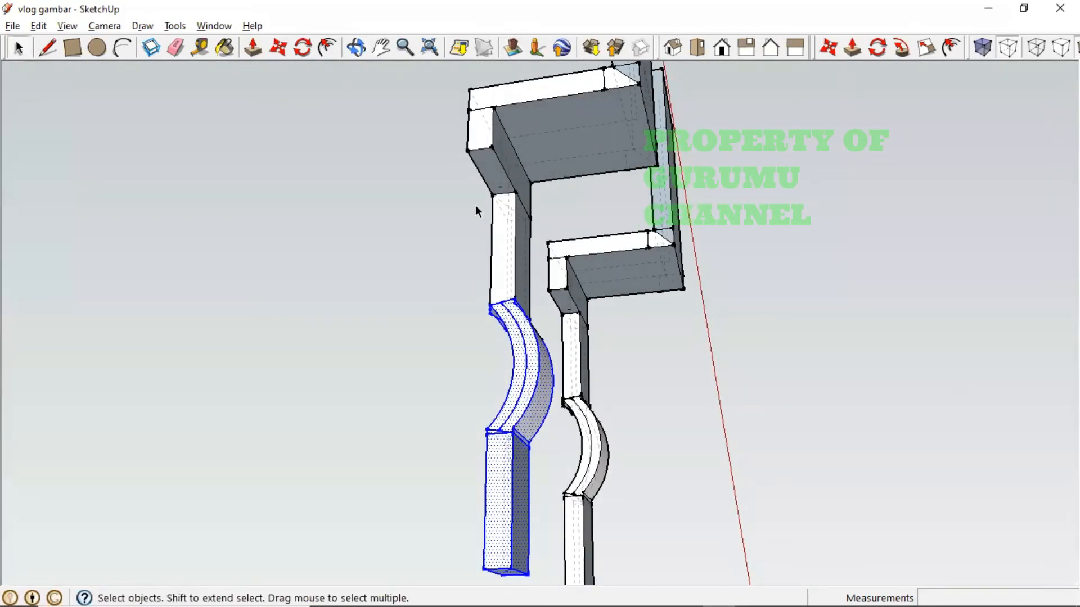
{"action": "middle_click_drag", "start_coordinate": [476, 251], "coordinate": [265, 385]}
{"action": "left_click_drag", "start_coordinate": [459, 162], "coordinate": [594, 586]}
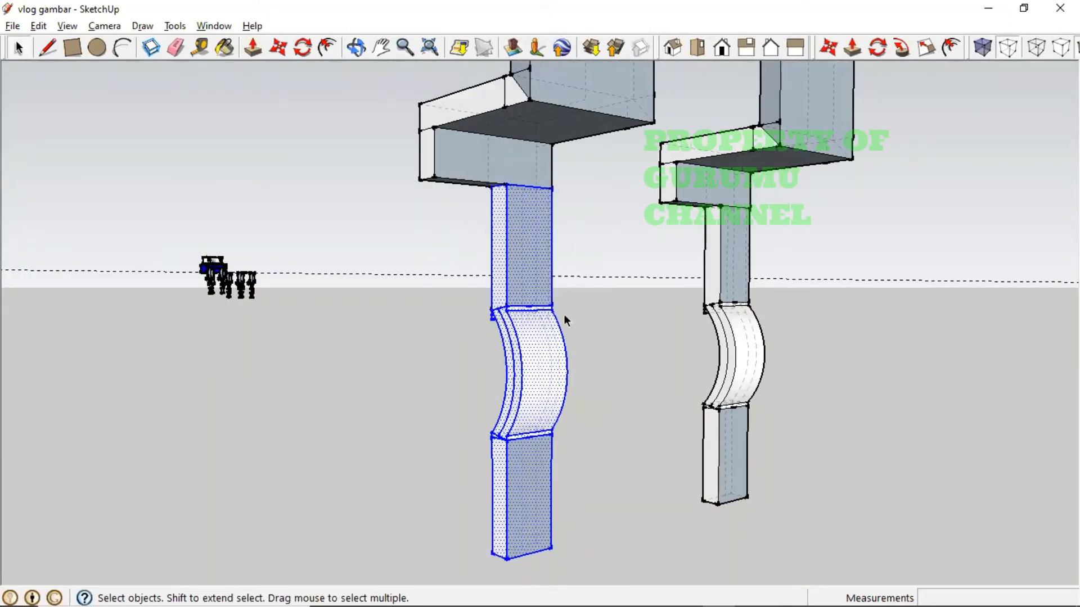
- Group the selected lower leg parts into one group
{"action": "right_click", "coordinate": [532, 278]}
{"action": "left_click", "coordinate": [573, 416]}
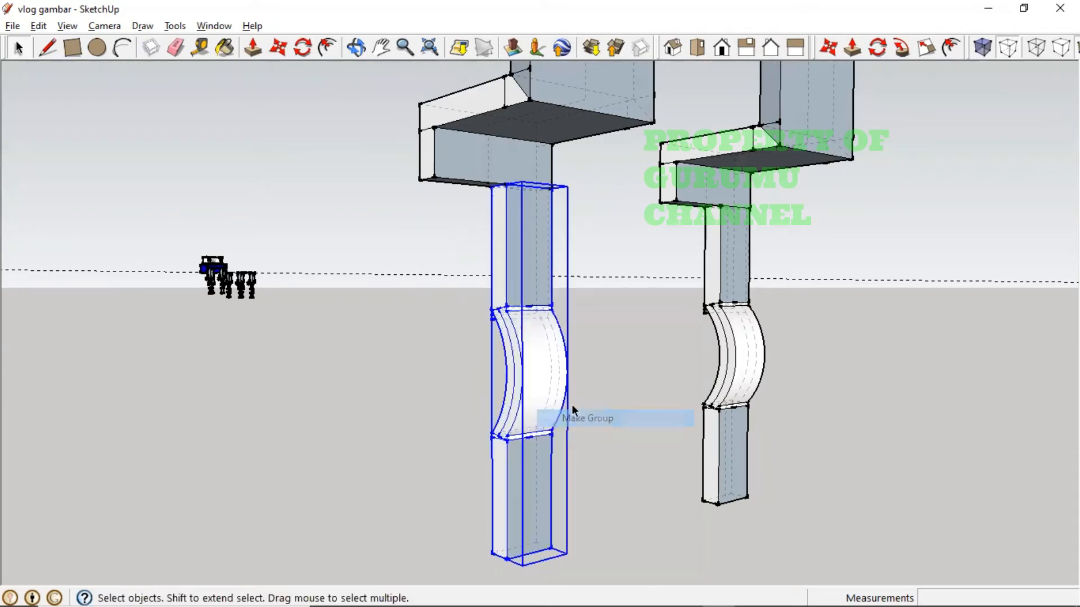
{"action": "left_click", "coordinate": [279, 48]}
{"action": "left_click", "coordinate": [511, 205]}
{"action": "key", "text": "ctrl"}
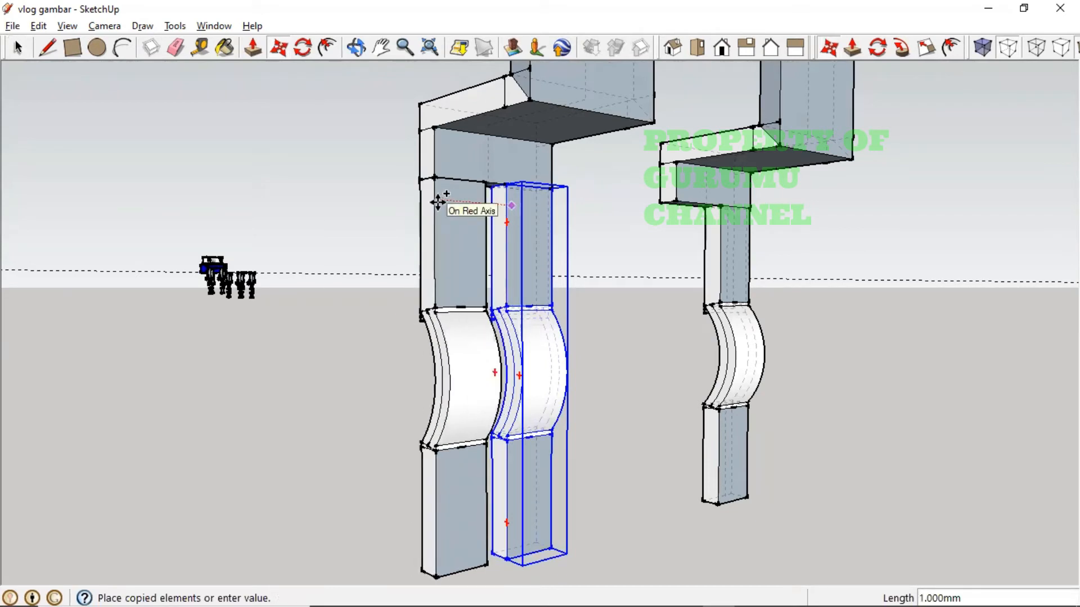
{"action": "middle_click_drag", "start_coordinate": [437, 203], "coordinate": [429, 284]}
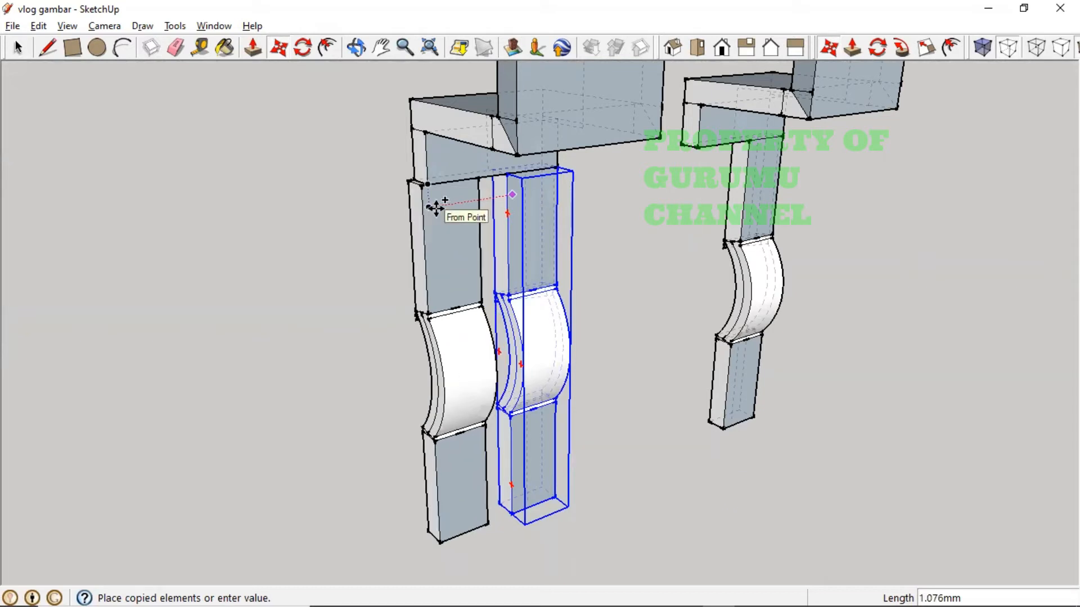
{"action": "key", "text": "Escape"}
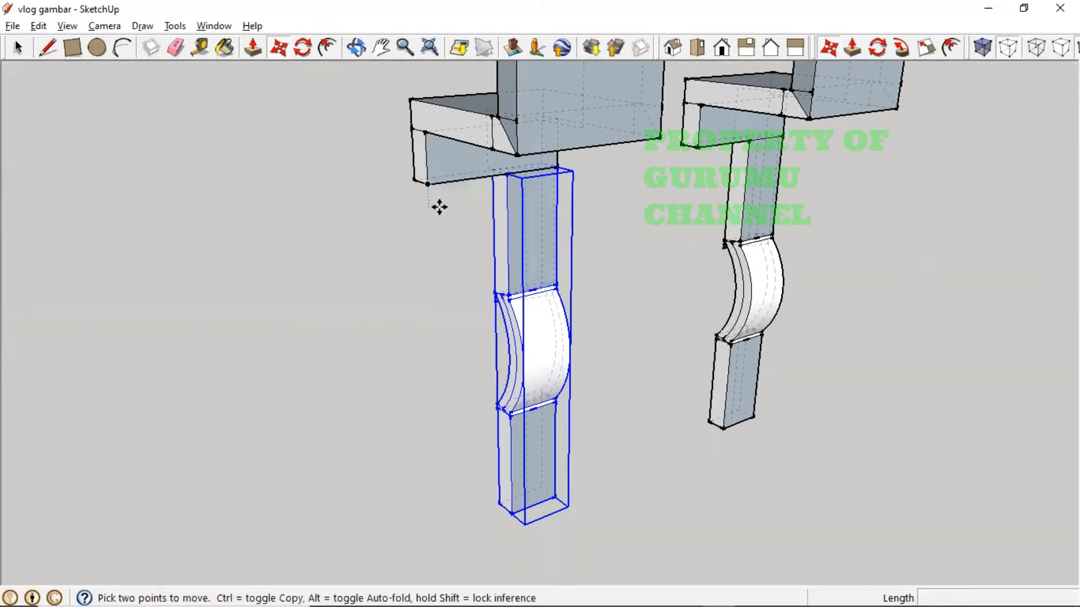
- Copy the leg left to the bracket's endpoint and delete the original middle leg
{"action": "left_click", "coordinate": [507, 175]}
{"action": "key", "text": "ctrl"}
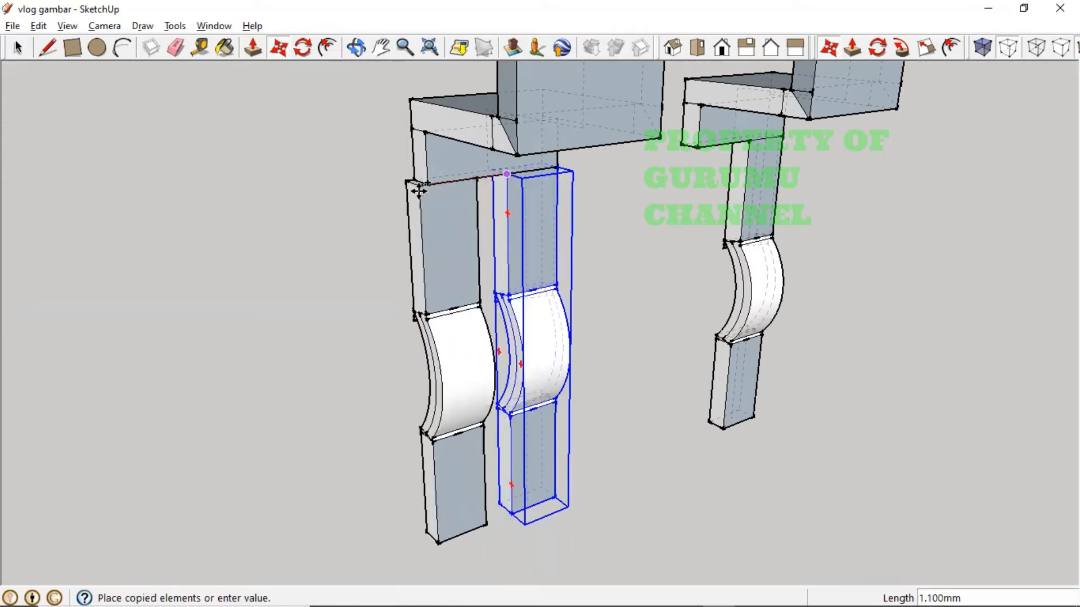
{"action": "left_click", "coordinate": [428, 184]}
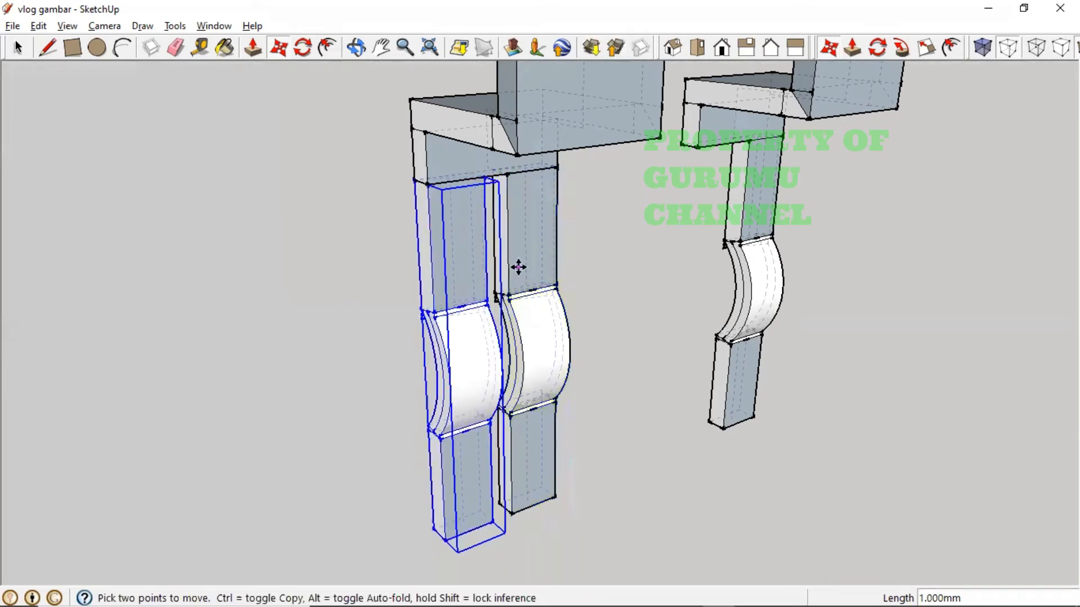
{"action": "middle_click_drag", "start_coordinate": [514, 265], "coordinate": [350, 250]}
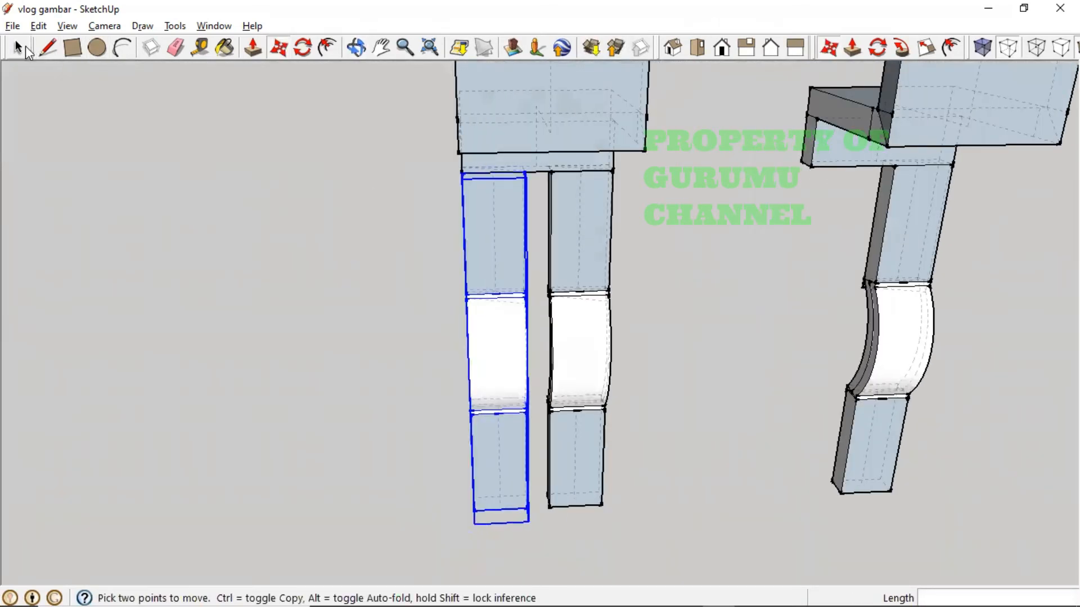
{"action": "left_click", "coordinate": [26, 48]}
{"action": "left_click", "coordinate": [582, 294]}
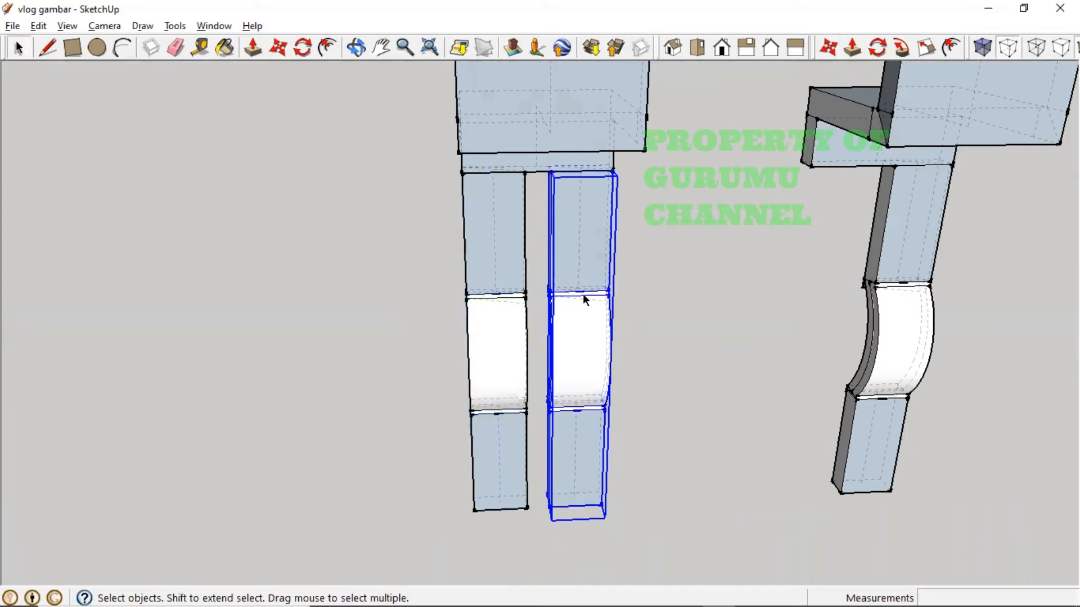
{"action": "key", "text": "Delete"}
- Orbit around the legs and check which parts belong to the left leg
{"action": "key", "text": "o"}
{"action": "left_click_drag", "start_coordinate": [579, 352], "coordinate": [703, 329]}
{"action": "key", "text": "space"}
{"action": "scroll", "coordinate": [632, 329], "scroll_direction": "down", "scroll_amount": 5}
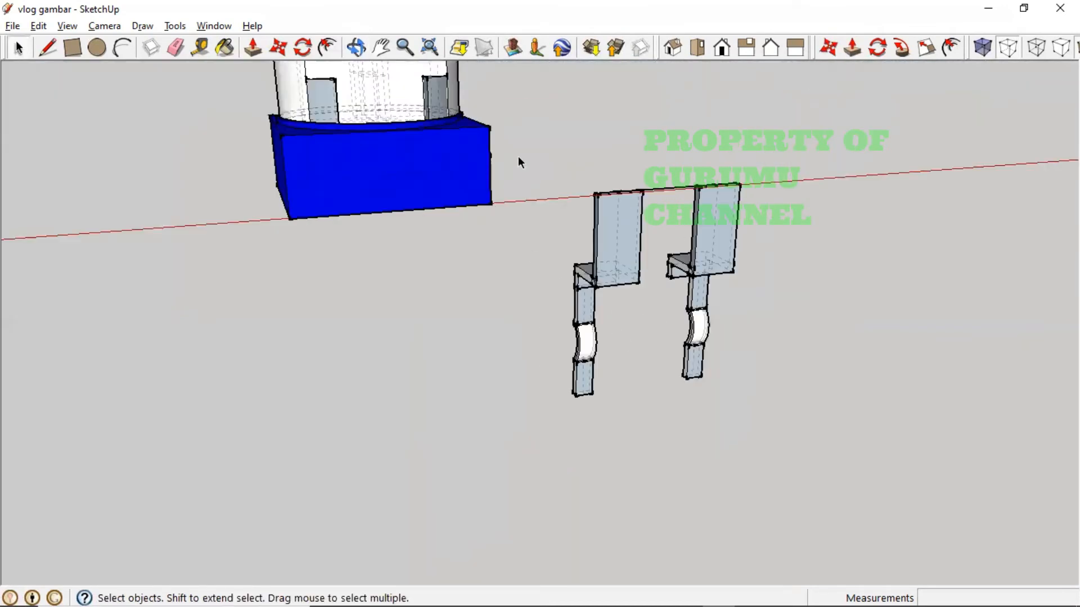
{"action": "left_click_drag", "start_coordinate": [520, 159], "coordinate": [659, 446]}
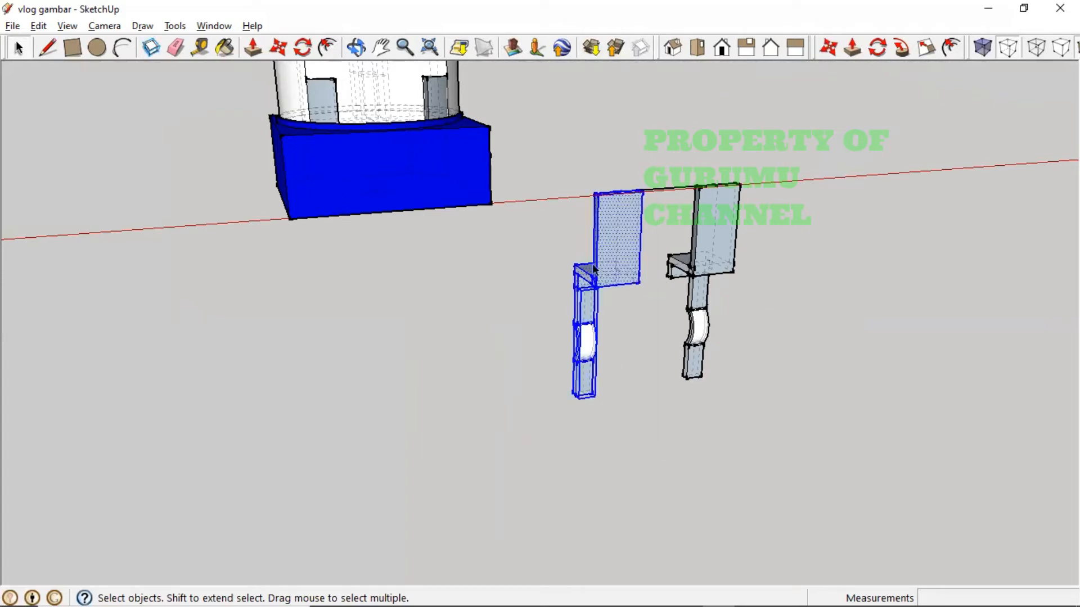
{"action": "left_click", "coordinate": [637, 343]}
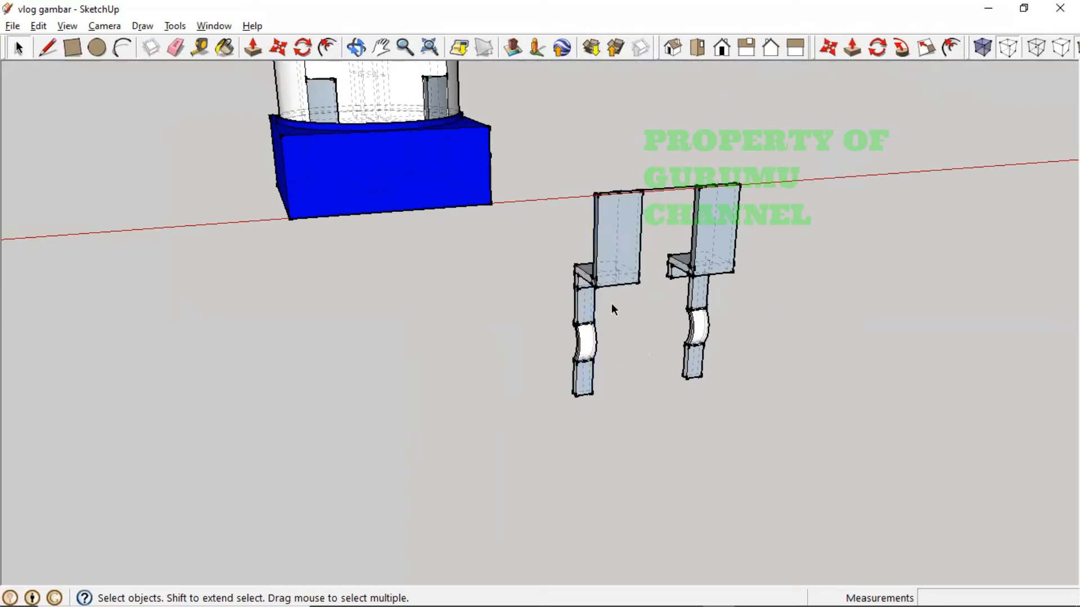
{"action": "mouse_move", "coordinate": [579, 340]}
{"action": "middle_mouse_down"}
{"action": "mouse_move", "coordinate": [696, 369]}
{"action": "mouse_move", "coordinate": [571, 381]}
{"action": "mouse_move", "coordinate": [538, 241]}
{"action": "mouse_move", "coordinate": [508, 354]}
{"action": "mouse_move", "coordinate": [448, 453]}
{"action": "mouse_move", "coordinate": [605, 336]}
{"action": "mouse_move", "coordinate": [605, 393]}
{"action": "mouse_move", "coordinate": [788, 313]}
{"action": "mouse_move", "coordinate": [812, 258]}
{"action": "mouse_move", "coordinate": [742, 248]}
{"action": "mouse_move", "coordinate": [714, 161]}
{"action": "mouse_move", "coordinate": [800, 185]}
{"action": "mouse_move", "coordinate": [610, 243]}
{"action": "mouse_move", "coordinate": [564, 292]}
{"action": "mouse_move", "coordinate": [564, 359]}
{"action": "mouse_move", "coordinate": [740, 238]}
{"action": "mouse_move", "coordinate": [779, 237]}
{"action": "mouse_move", "coordinate": [622, 226]}
{"action": "mouse_move", "coordinate": [619, 196]}
{"action": "mouse_move", "coordinate": [651, 94]}
{"action": "mouse_move", "coordinate": [651, 135]}
{"action": "mouse_move", "coordinate": [817, 166]}
{"action": "mouse_move", "coordinate": [888, 164]}
{"action": "mouse_move", "coordinate": [887, 154]}
{"action": "mouse_move", "coordinate": [685, 281]}
{"action": "mouse_move", "coordinate": [723, 323]}
{"action": "mouse_move", "coordinate": [575, 299]}
{"action": "mouse_move", "coordinate": [506, 270]}
{"action": "mouse_move", "coordinate": [574, 328]}
{"action": "middle_mouse_up"}
{"action": "scroll", "coordinate": [571, 325], "scroll_direction": "up", "scroll_amount": 4}
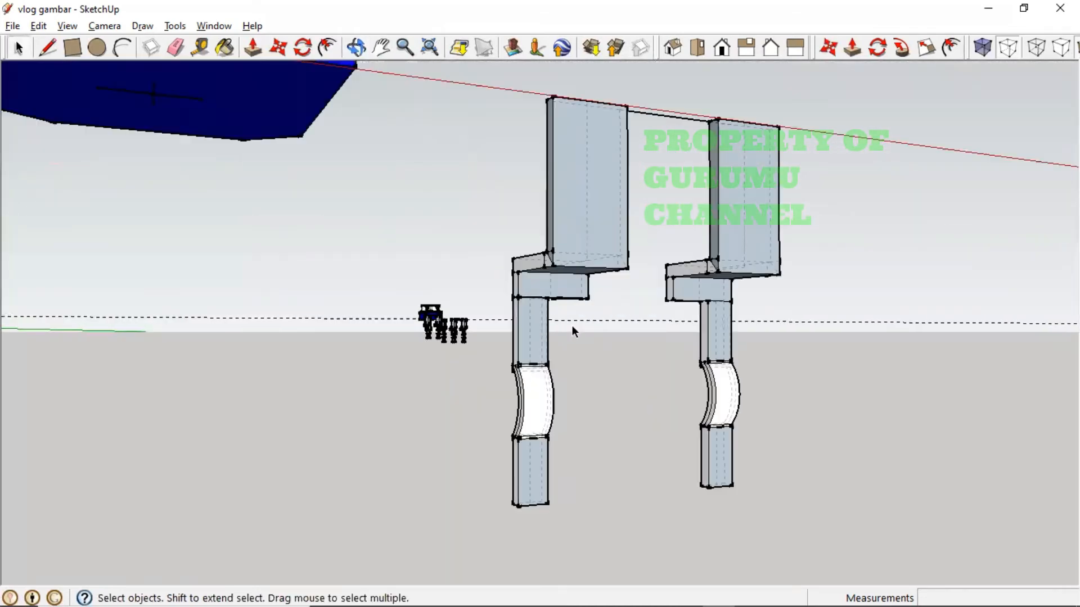
{"action": "scroll", "coordinate": [571, 325], "scroll_direction": "down", "scroll_amount": 2}
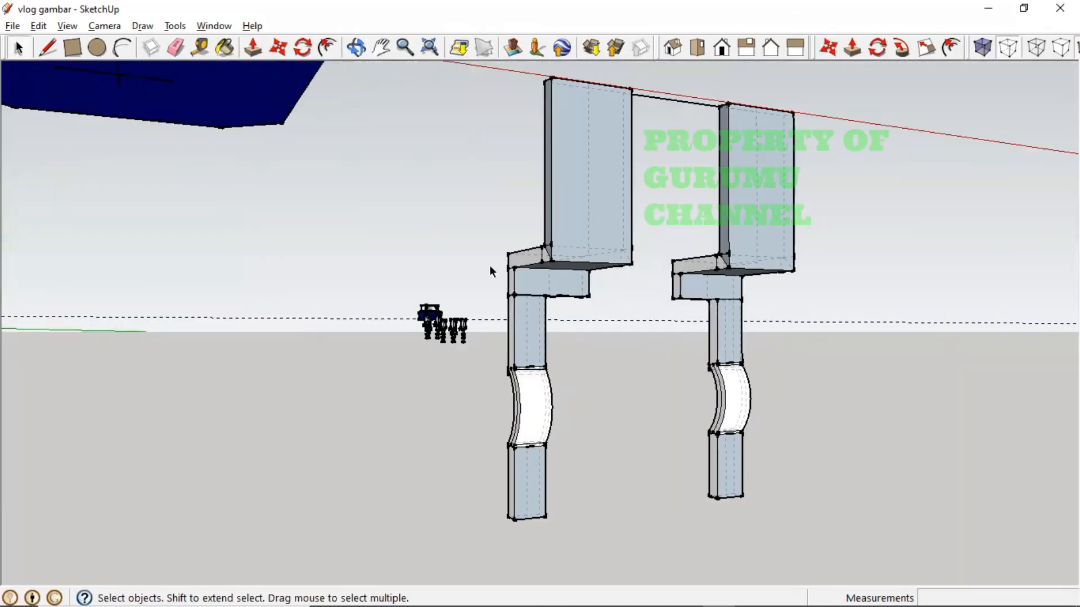
- Group the left leg's lower part together with its bracket
{"action": "left_click_drag", "start_coordinate": [504, 293], "coordinate": [627, 539]}
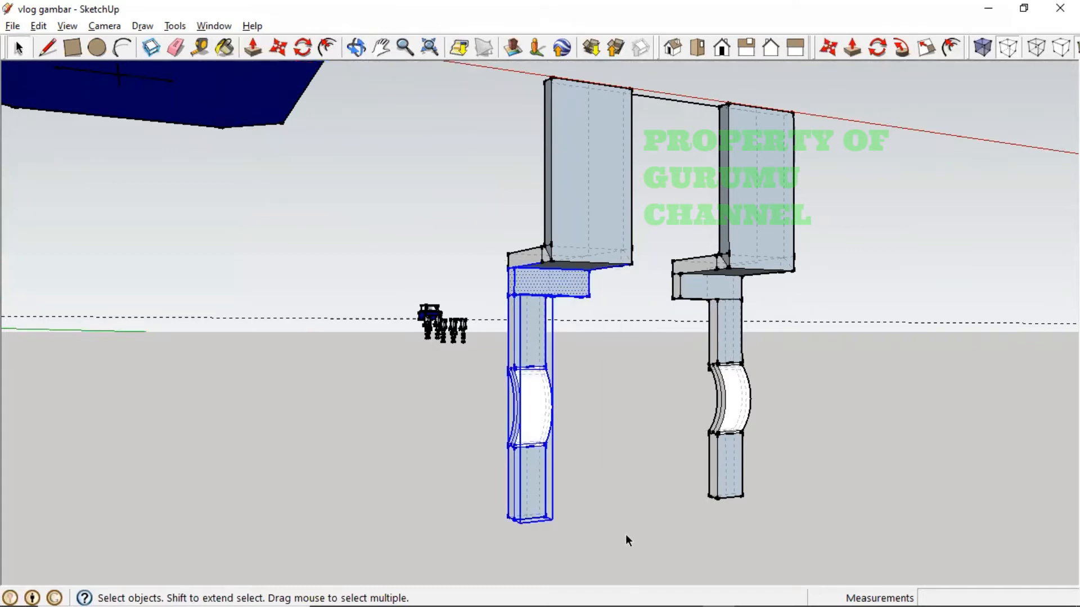
{"action": "right_click", "coordinate": [546, 292]}
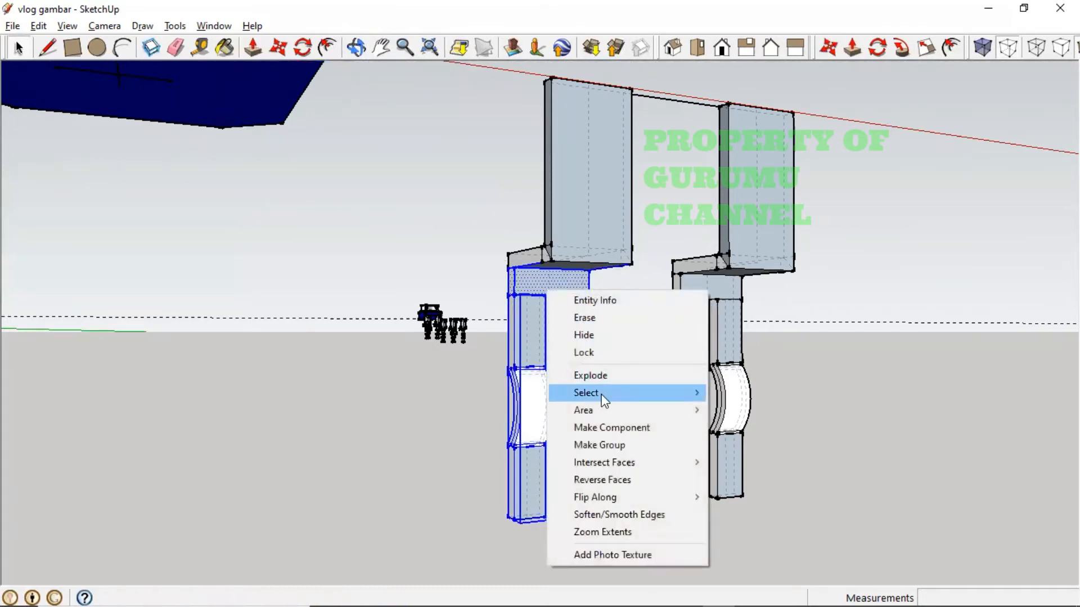
{"action": "left_click", "coordinate": [602, 446]}
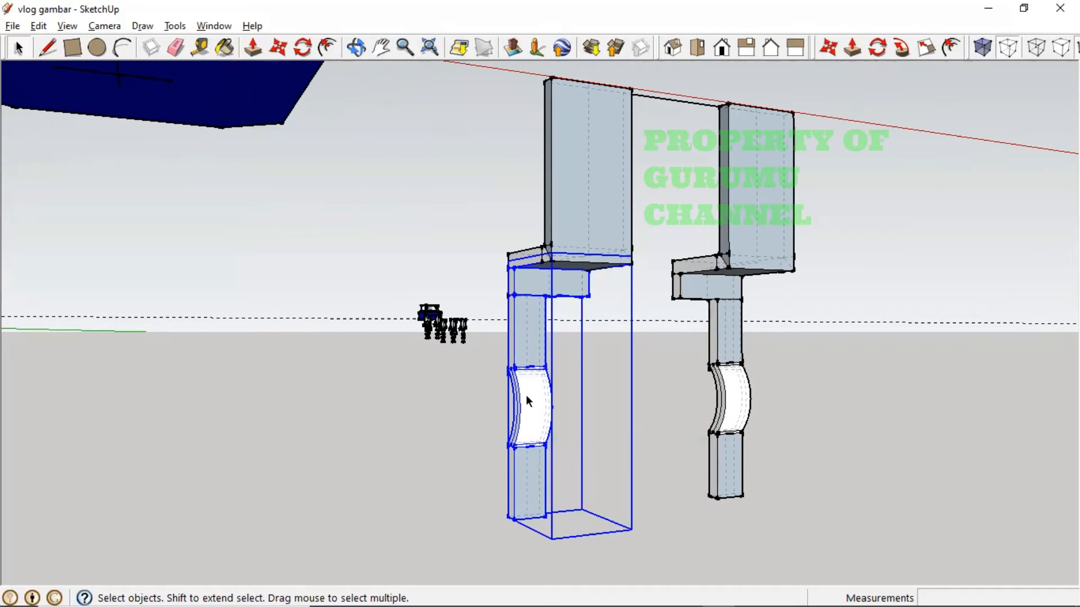
{"action": "middle_click_drag", "start_coordinate": [525, 395], "coordinate": [637, 330]}
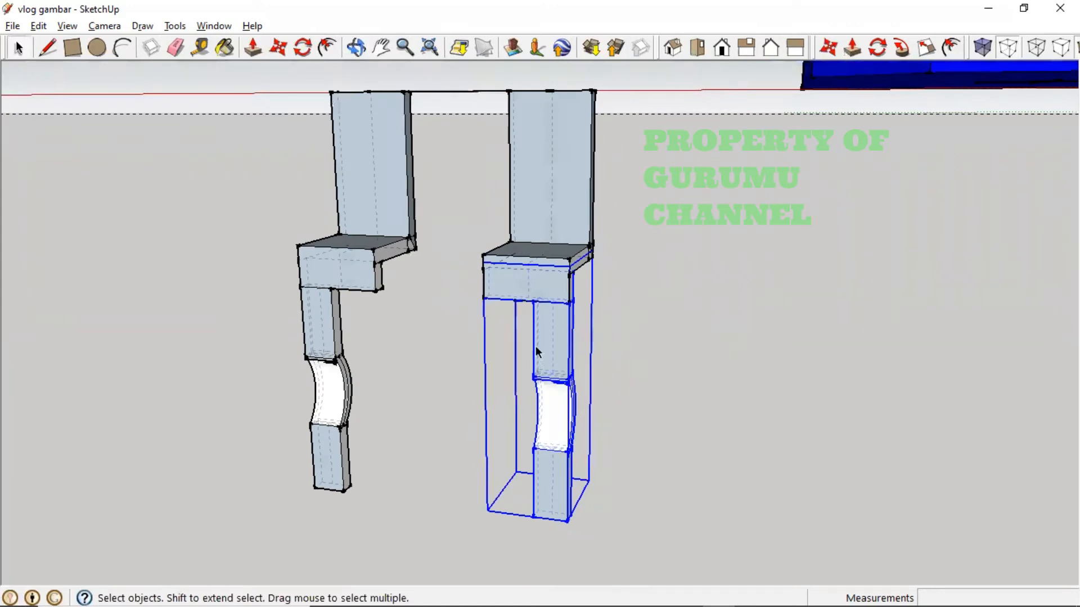
{"action": "middle_click_drag", "start_coordinate": [536, 352], "coordinate": [574, 409]}
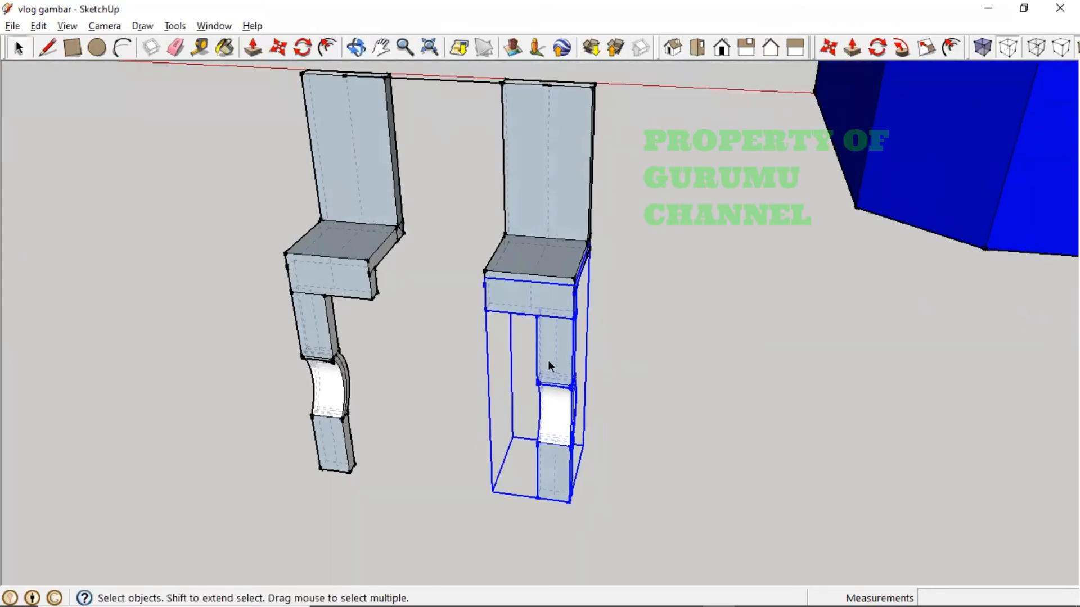
{"action": "key", "text": "alt+Tab"}
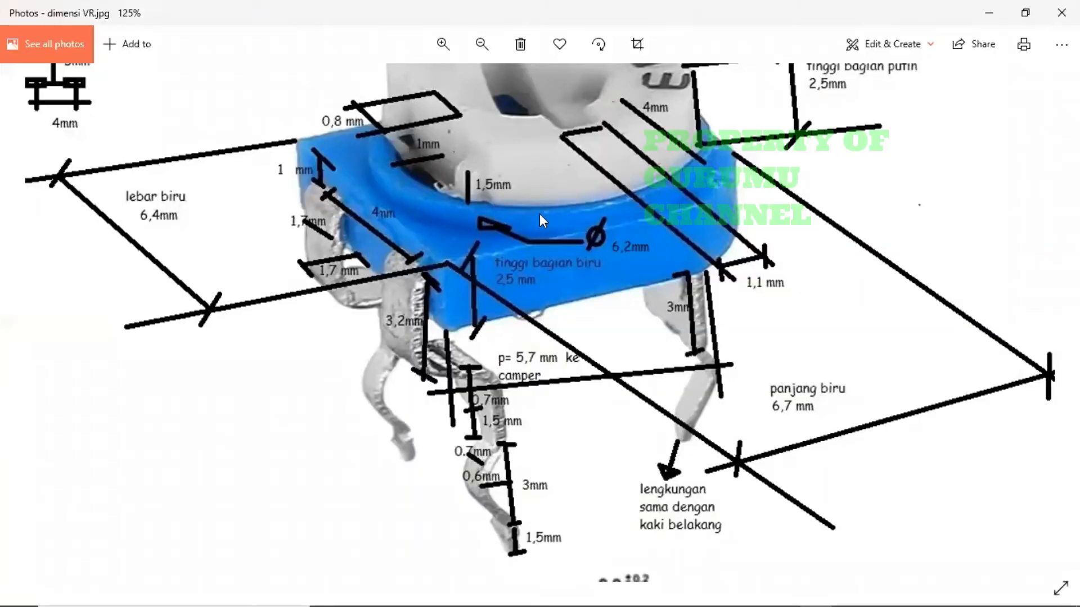
- Pan dimensi VR.jpg up to the 5 mm by 4 mm leg layout and 6 mm knob diameter
{"action": "left_click_drag", "start_coordinate": [347, 211], "coordinate": [421, 428]}
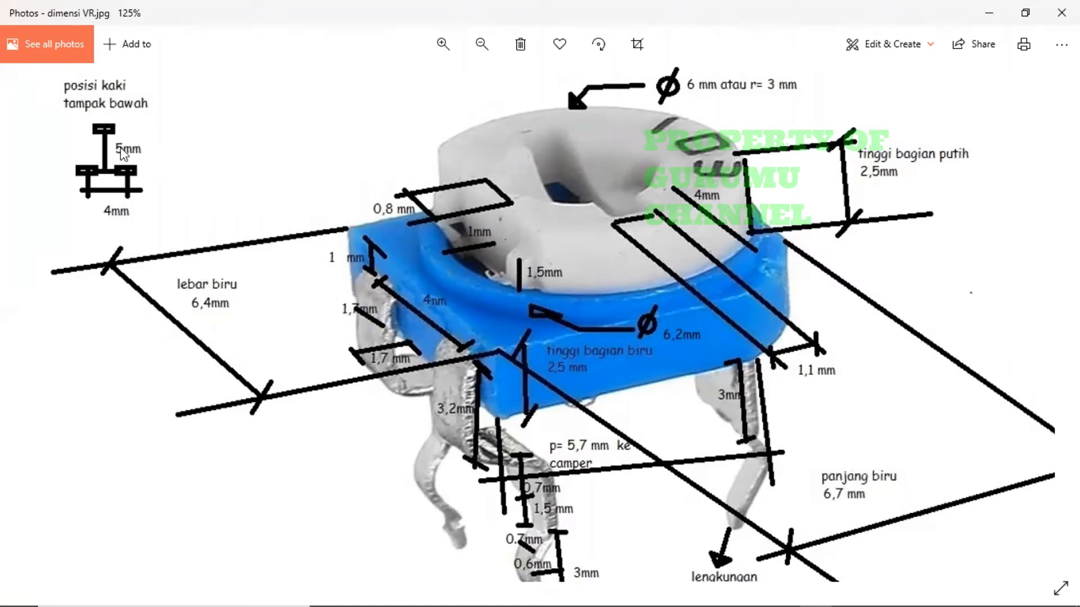
{"action": "key", "text": "alt+Tab"}
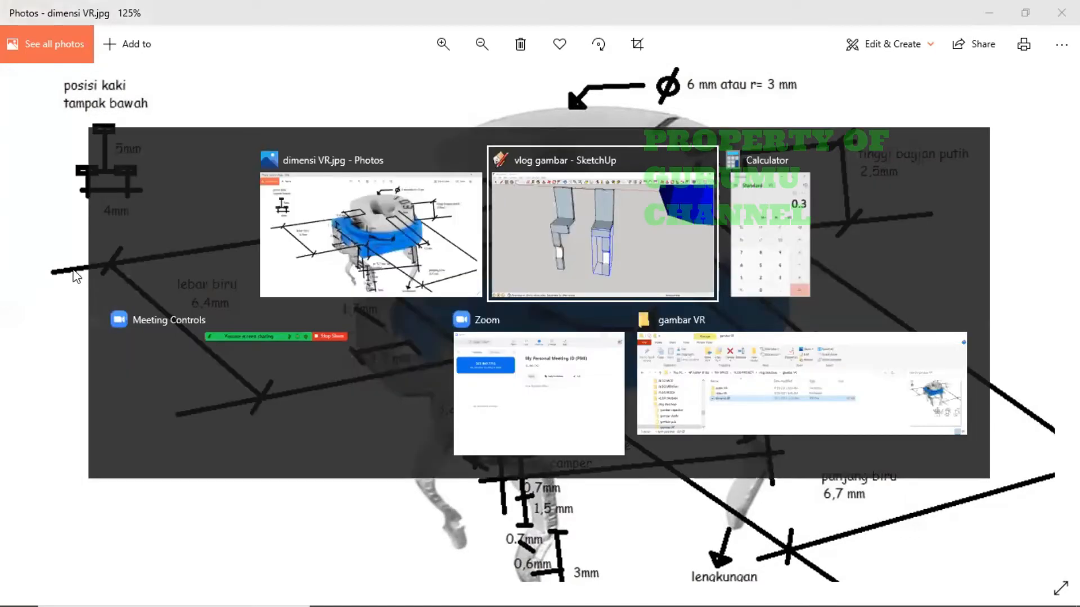
- Draw a 2.5 mm line down the green axis from the midpoint joining the legs' tops
{"action": "mouse_move", "coordinate": [497, 325]}
{"action": "middle_mouse_down"}
{"action": "mouse_move", "coordinate": [513, 340]}
{"action": "mouse_move", "coordinate": [450, 446]}
{"action": "middle_mouse_up"}
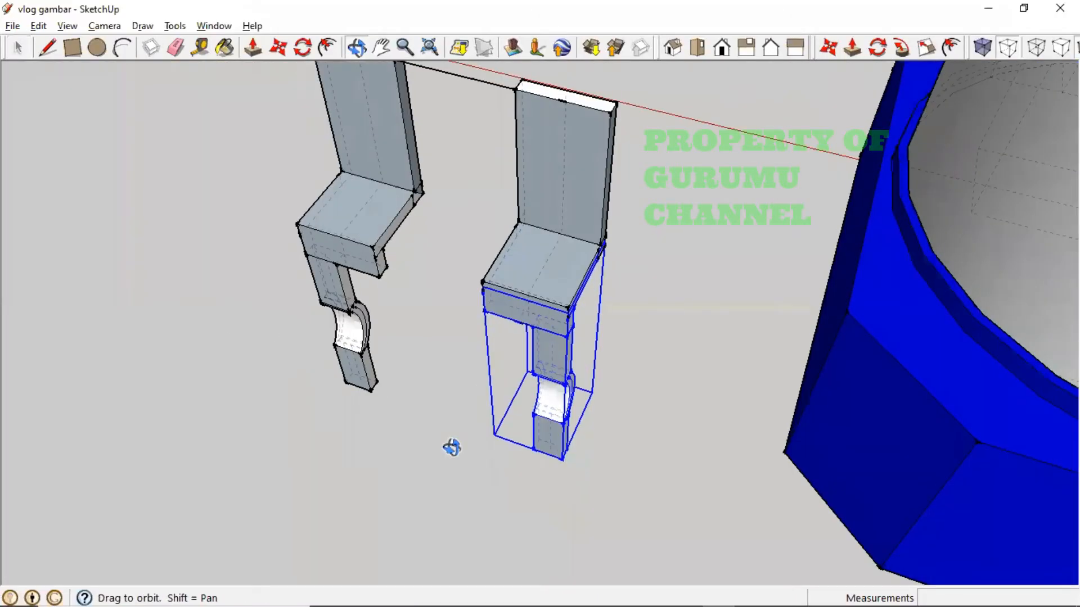
{"action": "mouse_move", "coordinate": [433, 251]}
{"action": "middle_mouse_down", "text": "shift"}
{"action": "mouse_move", "coordinate": [410, 243]}
{"action": "mouse_move", "coordinate": [535, 331]}
{"action": "middle_mouse_up", "text": "shift"}
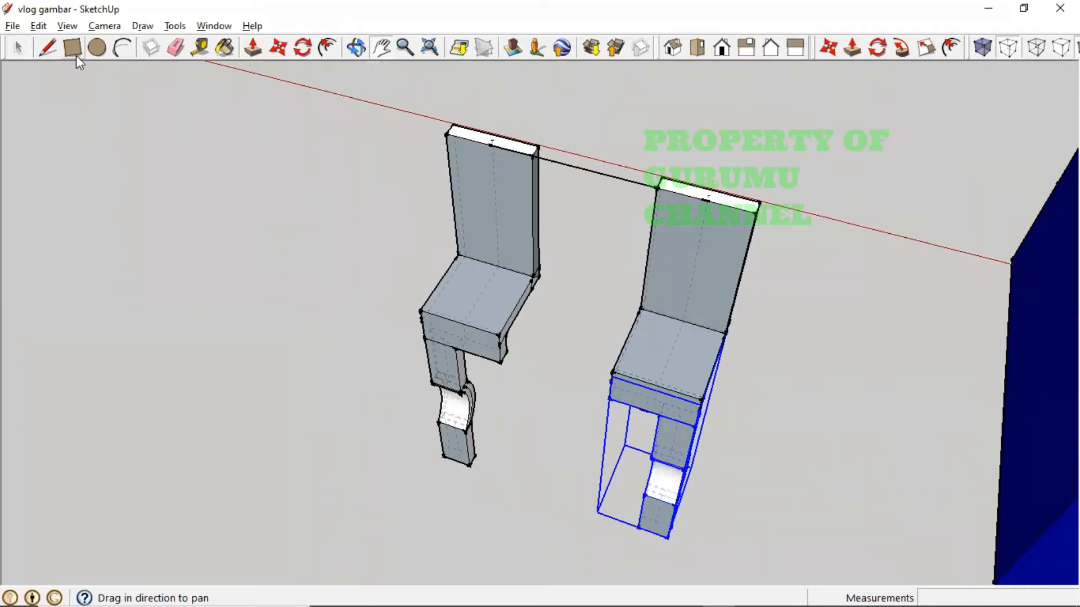
{"action": "left_click", "coordinate": [48, 48]}
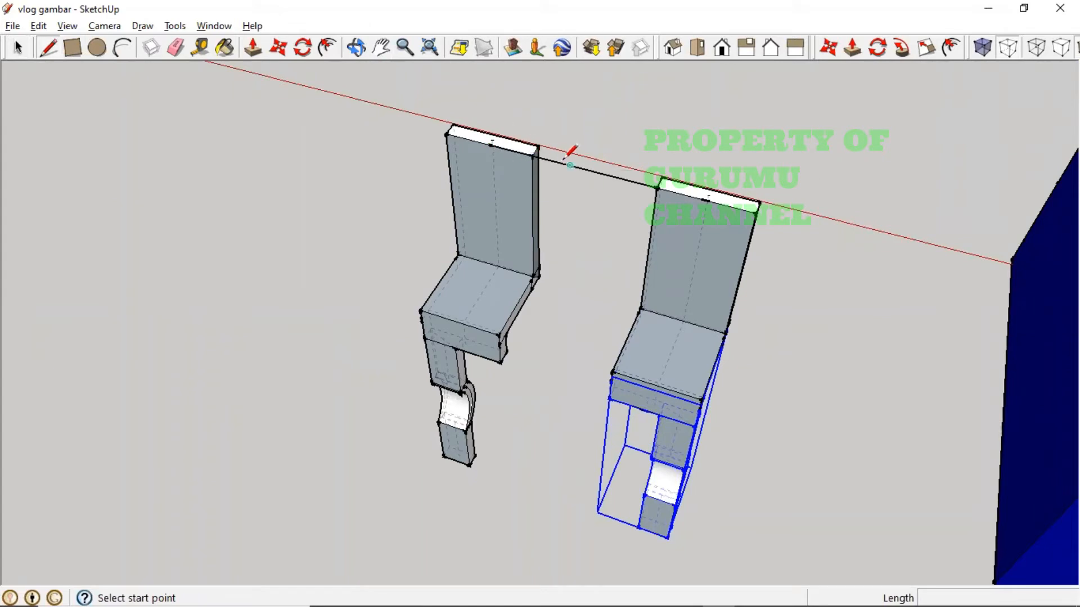
{"action": "left_click", "coordinate": [571, 165]}
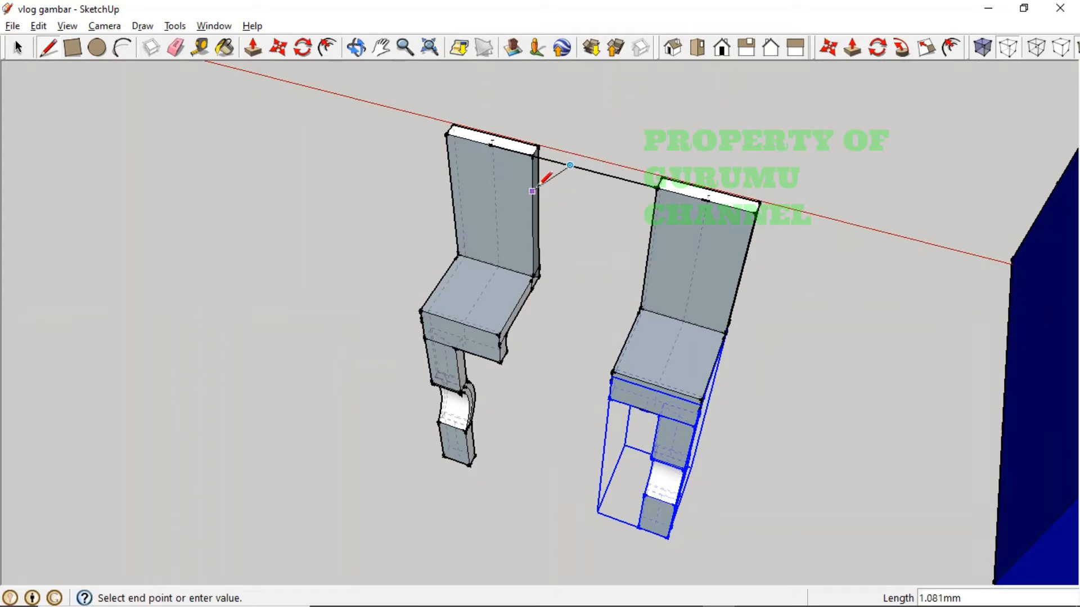
{"action": "middle_click_drag", "start_coordinate": [523, 227], "coordinate": [641, 282]}
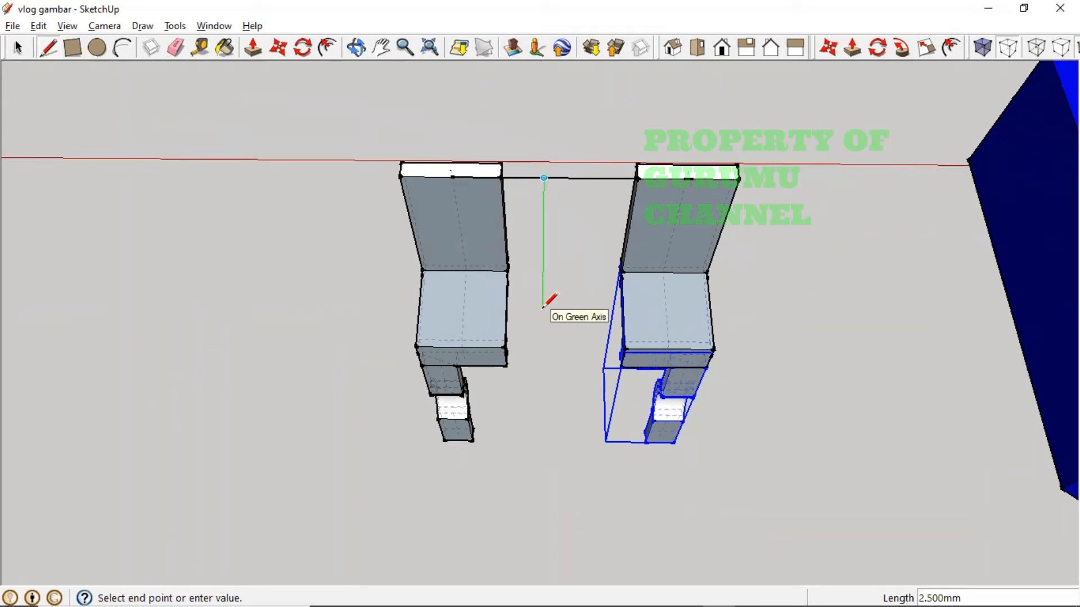
{"action": "key", "text": "Return"}
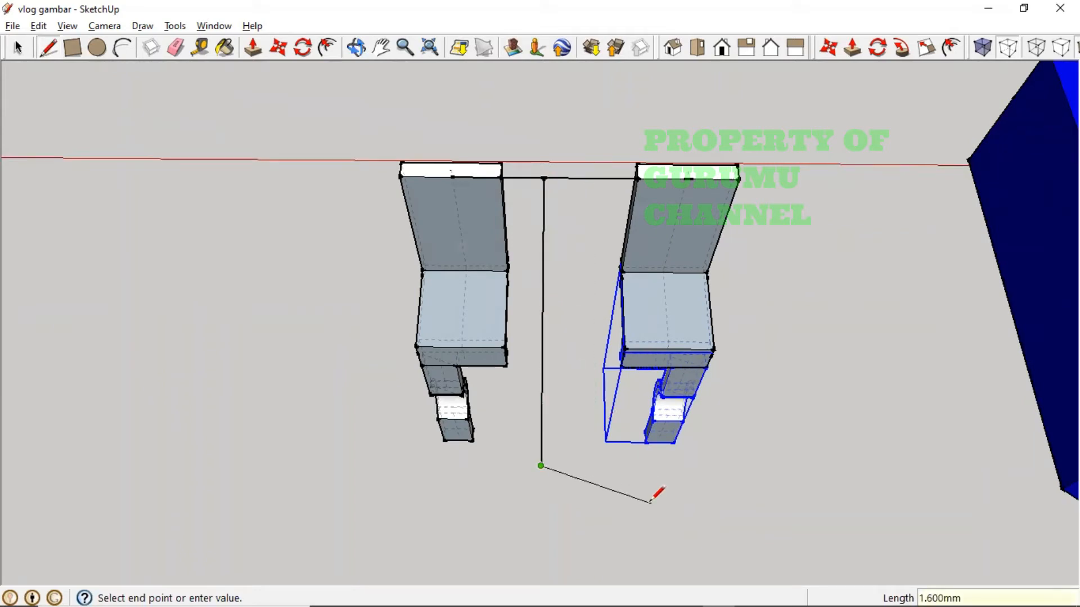
{"action": "key", "text": "Escape"}
- Orbit to look down on the legs and select the right leg's tall back face
{"action": "key", "text": "o"}
{"action": "mouse_move", "coordinate": [644, 495]}
{"action": "left_mouse_down"}
{"action": "mouse_move", "coordinate": [622, 492]}
{"action": "mouse_move", "coordinate": [596, 422]}
{"action": "mouse_move", "coordinate": [591, 321]}
{"action": "mouse_move", "coordinate": [629, 362]}
{"action": "mouse_move", "coordinate": [643, 429]}
{"action": "mouse_move", "coordinate": [633, 436]}
{"action": "mouse_move", "coordinate": [623, 426]}
{"action": "mouse_move", "coordinate": [643, 441]}
{"action": "mouse_move", "coordinate": [696, 374]}
{"action": "mouse_move", "coordinate": [788, 323]}
{"action": "mouse_move", "coordinate": [714, 371]}
{"action": "mouse_move", "coordinate": [677, 416]}
{"action": "left_mouse_up"}
{"action": "key", "text": "l"}
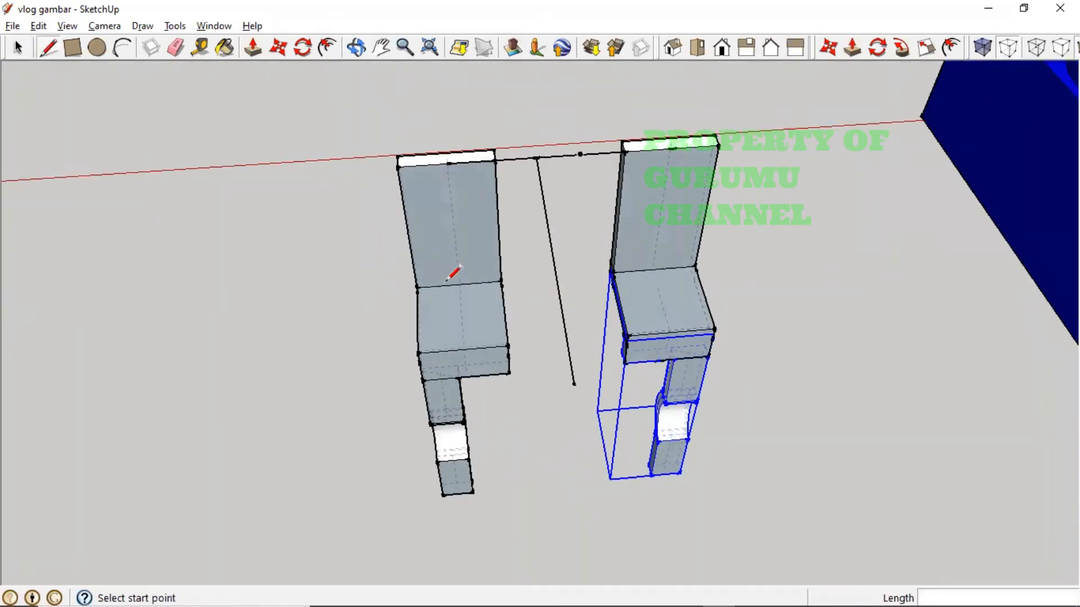
{"action": "left_click", "coordinate": [18, 47]}
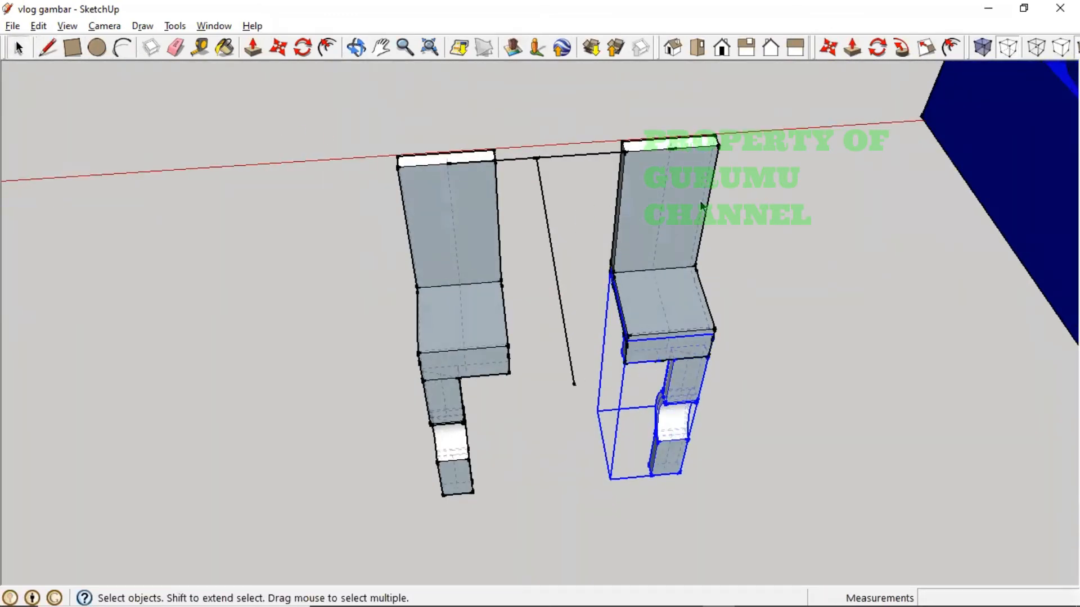
{"action": "left_click", "coordinate": [648, 188]}
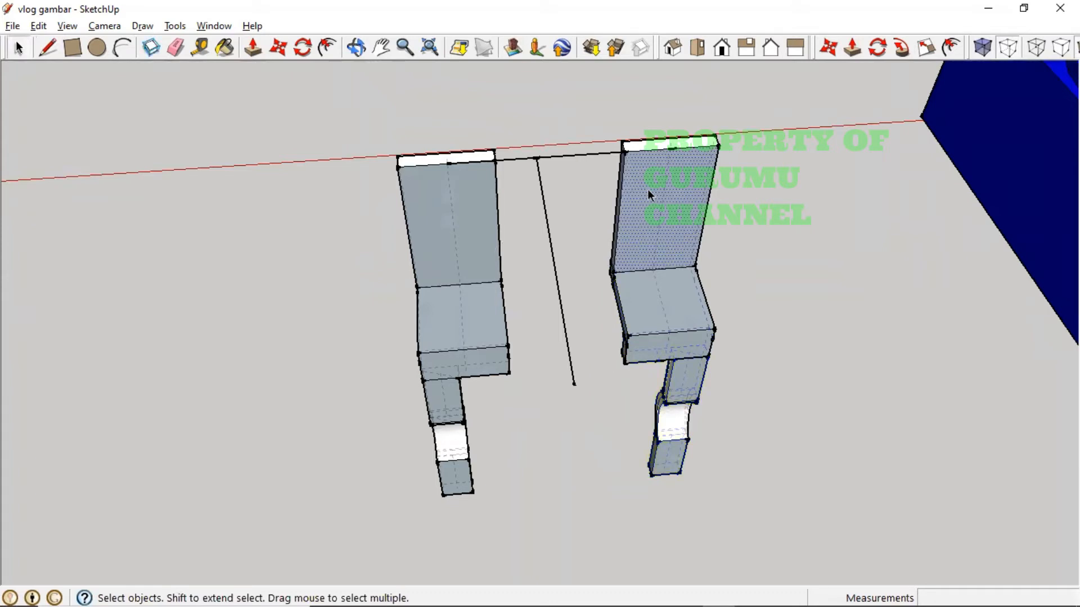
- Copy the right leg's thin top face, then delete the misplaced copy
{"action": "left_click", "coordinate": [659, 146]}
{"action": "left_click", "coordinate": [278, 48]}
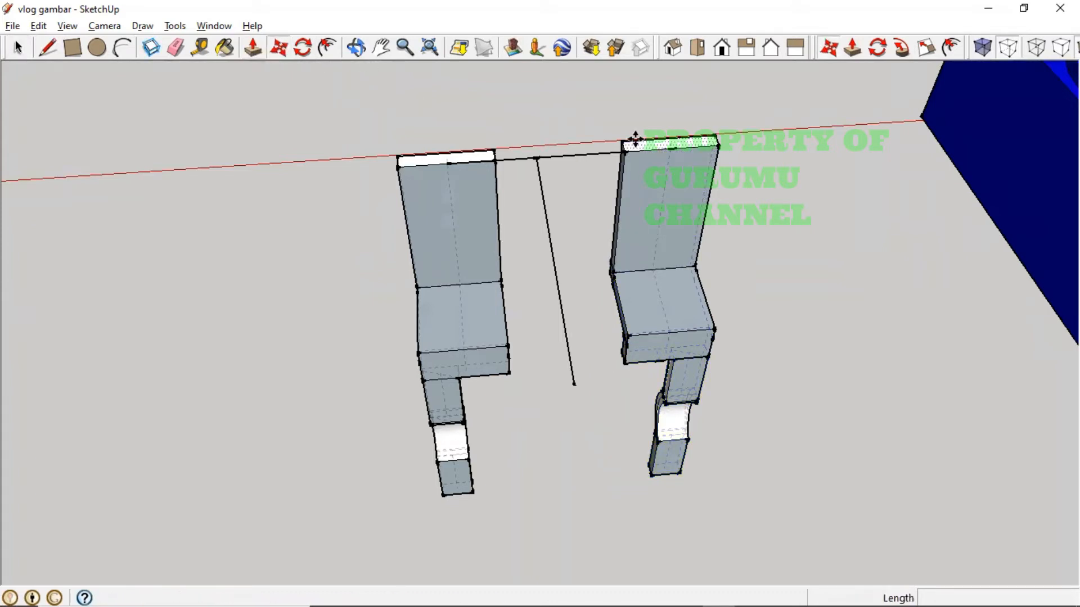
{"action": "left_click", "coordinate": [673, 147]}
{"action": "key", "text": "ctrl"}
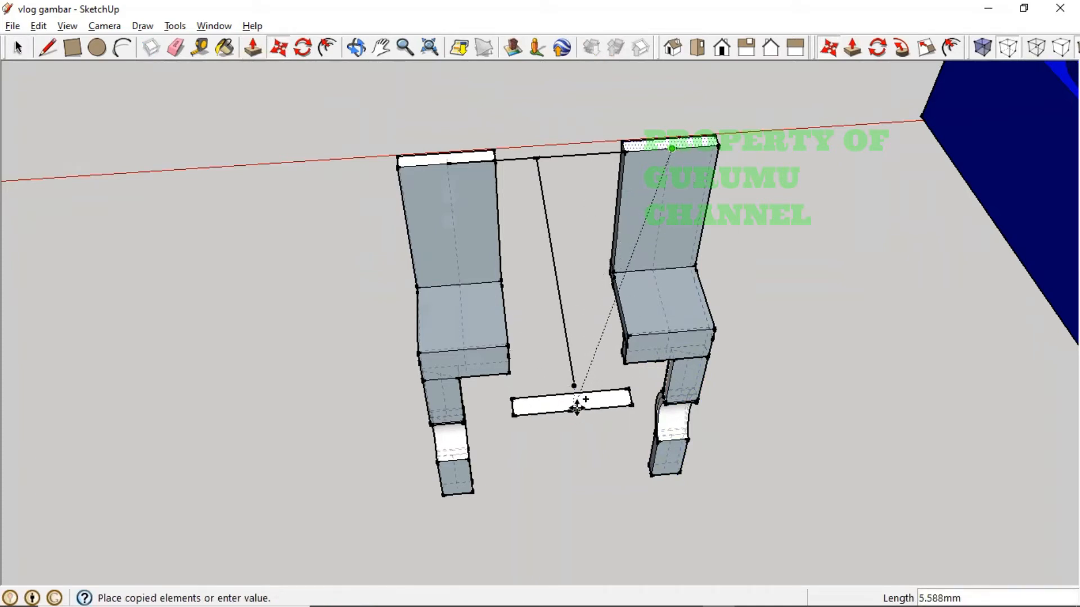
{"action": "left_click", "coordinate": [571, 383]}
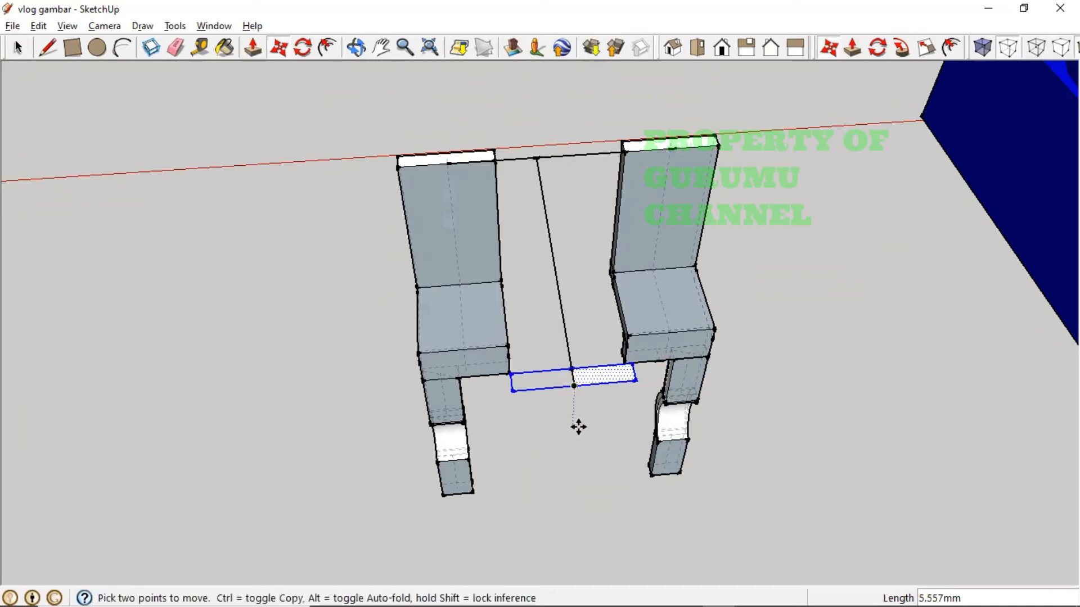
{"action": "key", "text": "Delete"}
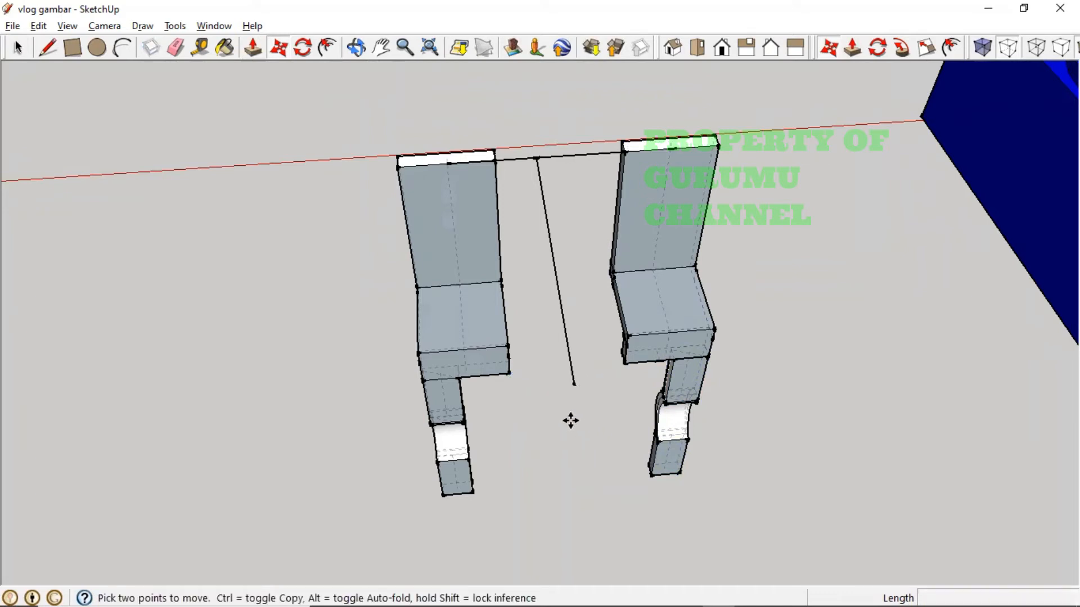
- Copy the right leg's top face from its midpoint to the vertical line's lower end
{"action": "left_click", "coordinate": [19, 49]}
{"action": "left_click_drag", "start_coordinate": [614, 120], "coordinate": [726, 158]}
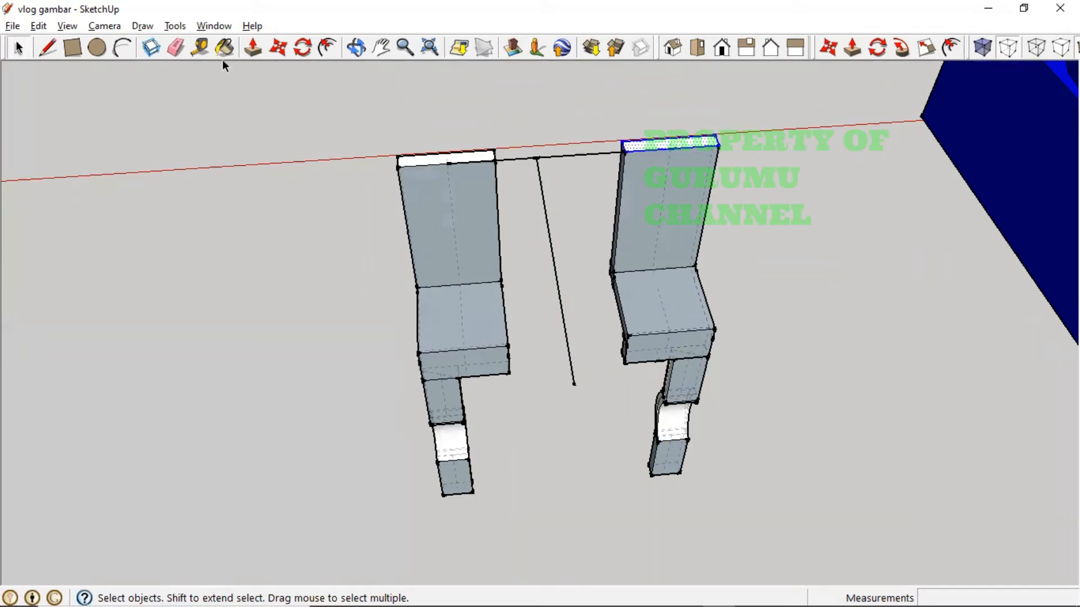
{"action": "left_click", "coordinate": [278, 50]}
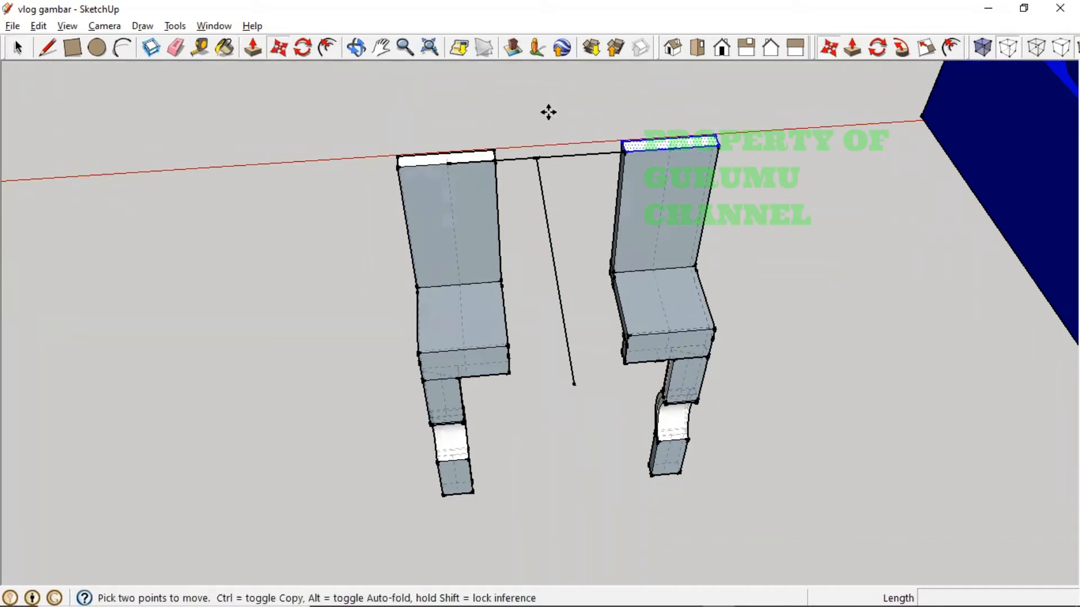
{"action": "left_click", "coordinate": [672, 135]}
{"action": "key", "text": "ctrl"}
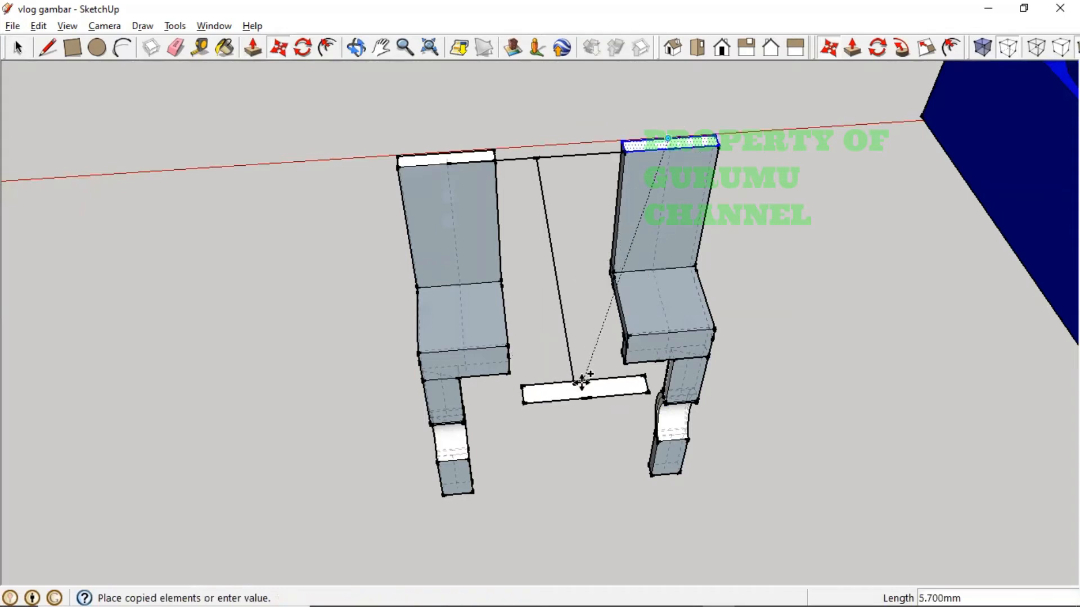
{"action": "left_click", "coordinate": [576, 384]}
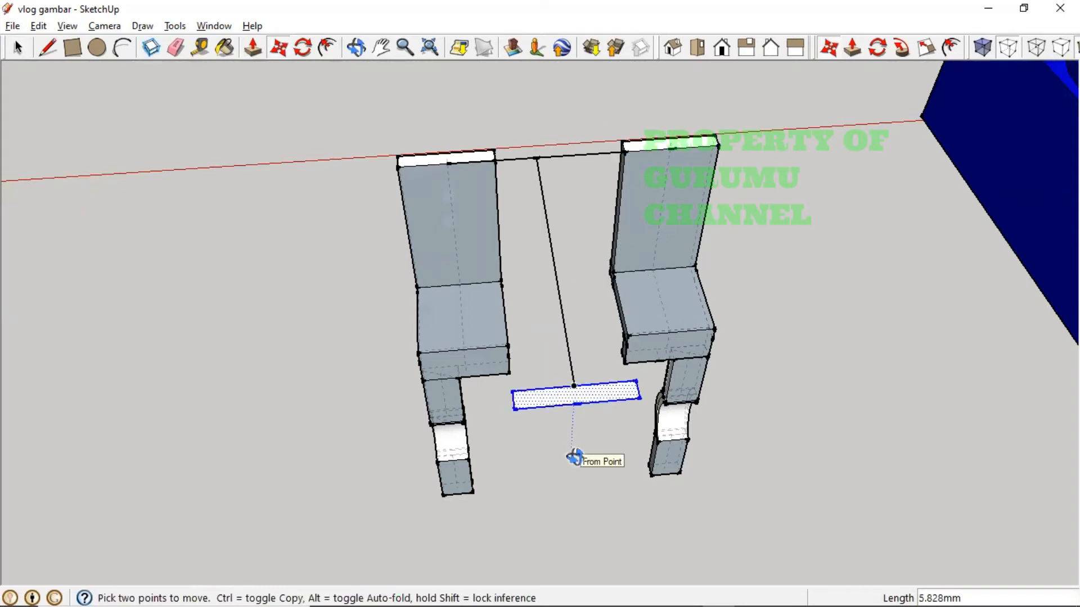
- Push/Pull the copied face up to the leg's corner height, making a 3.350 mm white block
{"action": "mouse_move", "coordinate": [578, 457]}
{"action": "middle_mouse_down"}
{"action": "mouse_move", "coordinate": [627, 417]}
{"action": "mouse_move", "coordinate": [679, 434]}
{"action": "mouse_move", "coordinate": [661, 438]}
{"action": "middle_mouse_up"}
{"action": "left_click", "coordinate": [257, 51]}
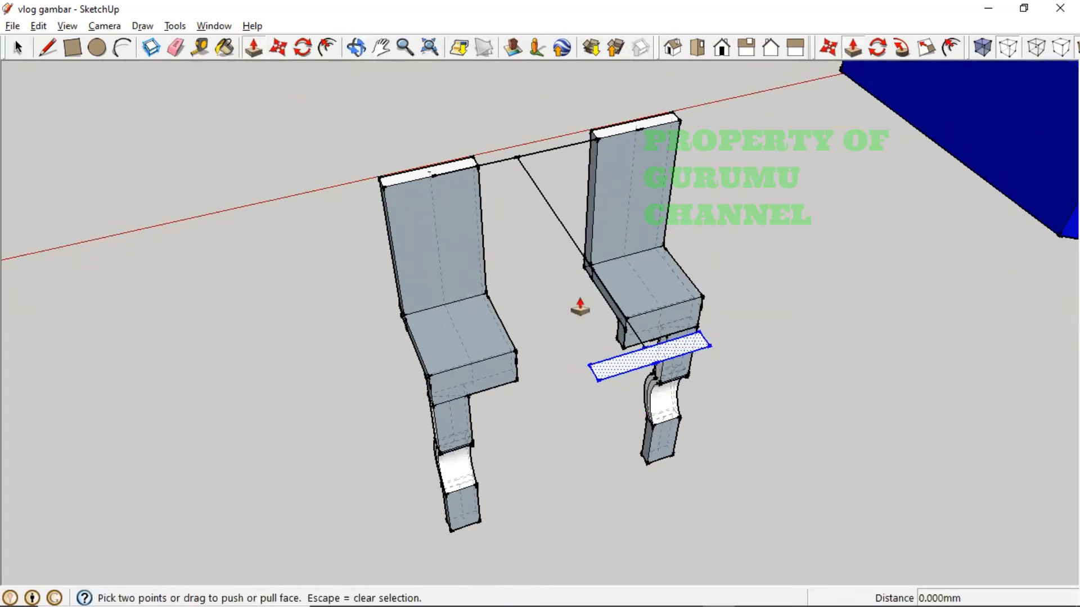
{"action": "left_click", "coordinate": [615, 363]}
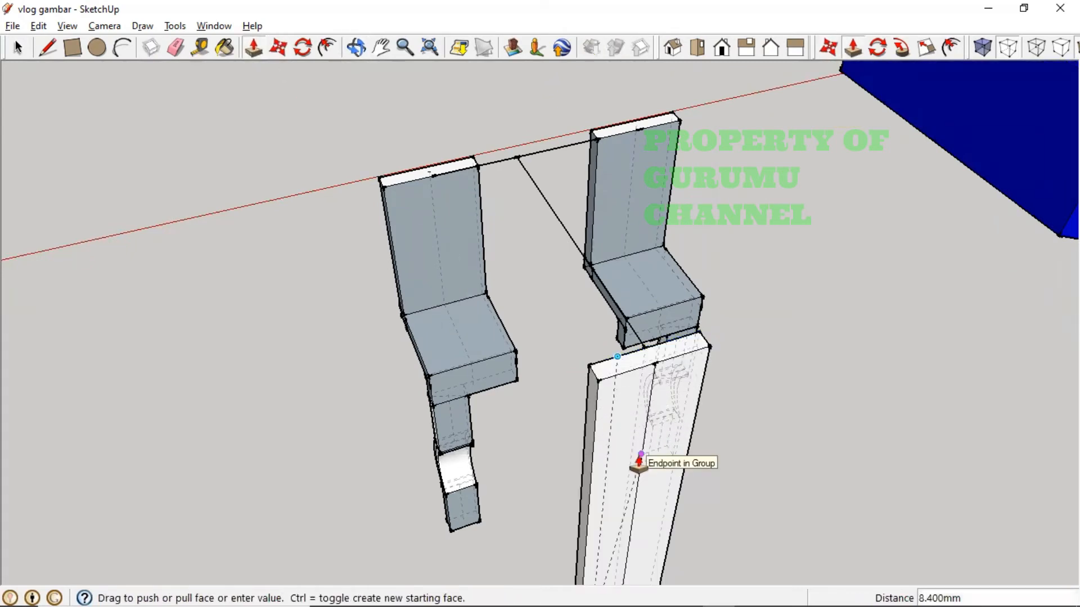
{"action": "middle_click_drag", "start_coordinate": [622, 457], "coordinate": [662, 340]}
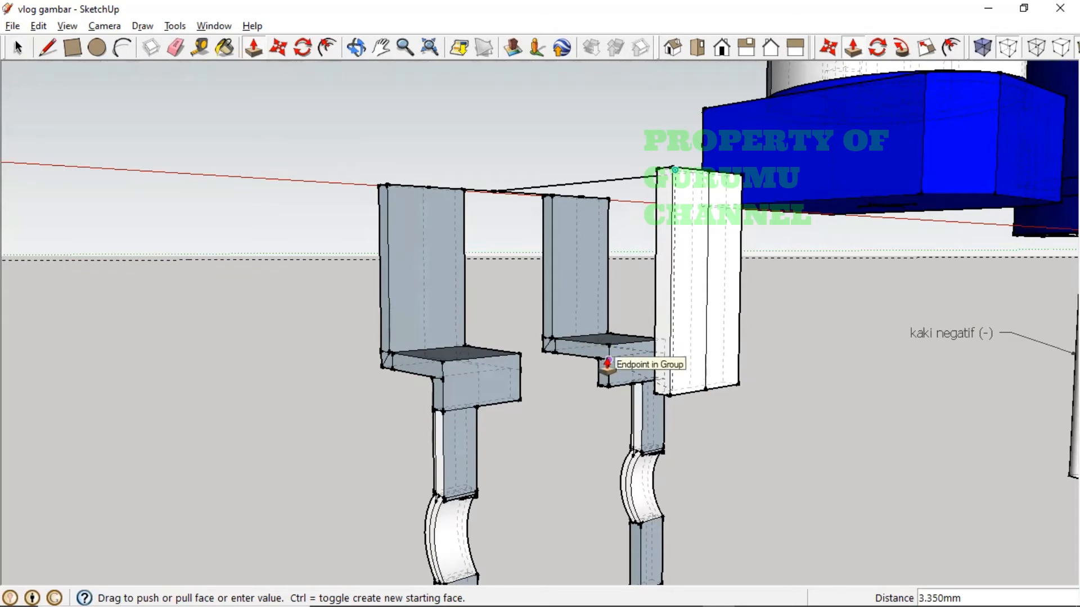
{"action": "left_click", "coordinate": [607, 362]}
{"action": "middle_click_drag", "start_coordinate": [708, 439], "coordinate": [433, 532]}
{"action": "middle_click_drag", "start_coordinate": [615, 498], "coordinate": [607, 379]}
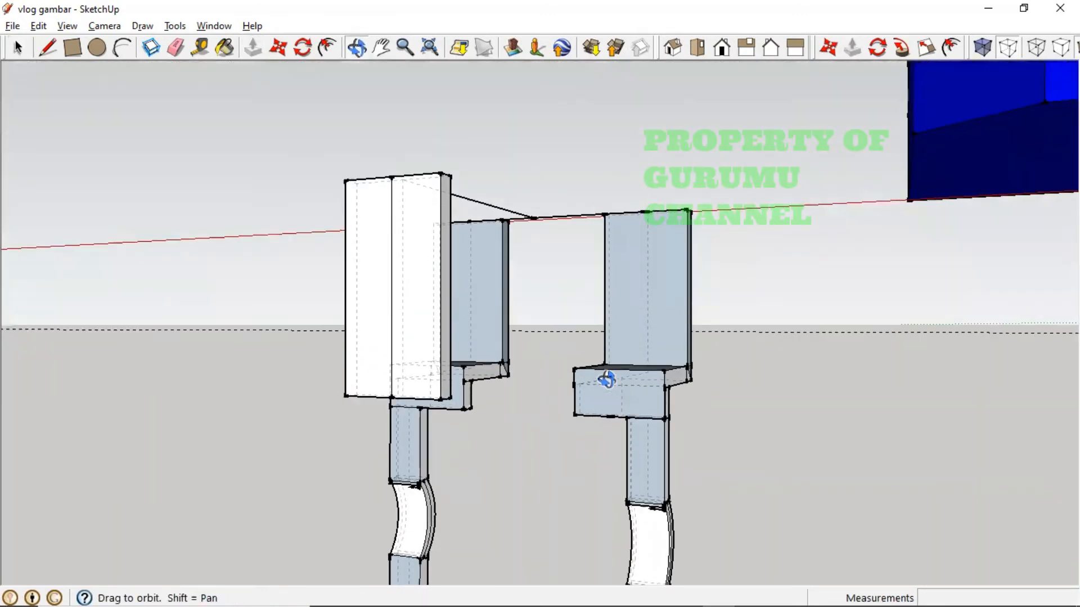
{"action": "middle_click_drag", "start_coordinate": [493, 401], "coordinate": [492, 400]}
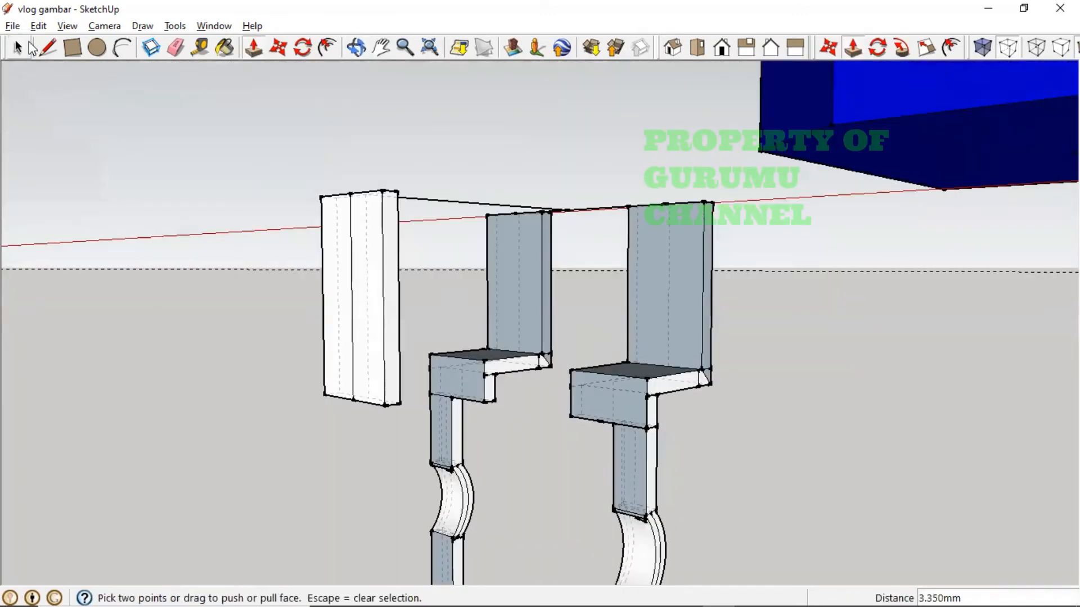
{"action": "left_click", "coordinate": [19, 48]}
- Start a copy of the right leg's seat-and-leg group from the seat midpoint toward the white block
{"action": "left_click", "coordinate": [649, 498]}
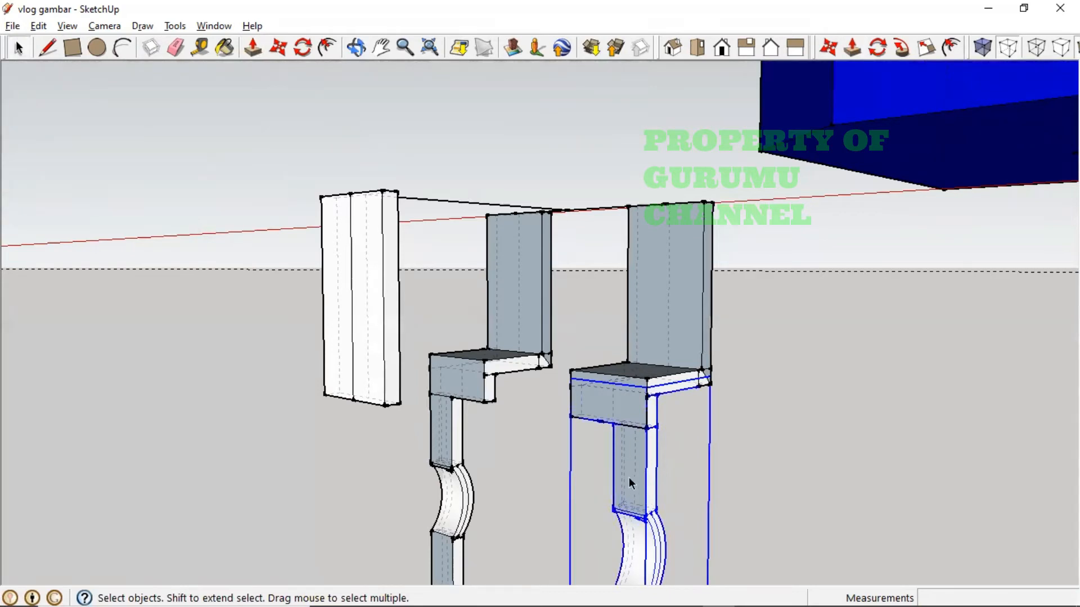
{"action": "left_click", "coordinate": [278, 49]}
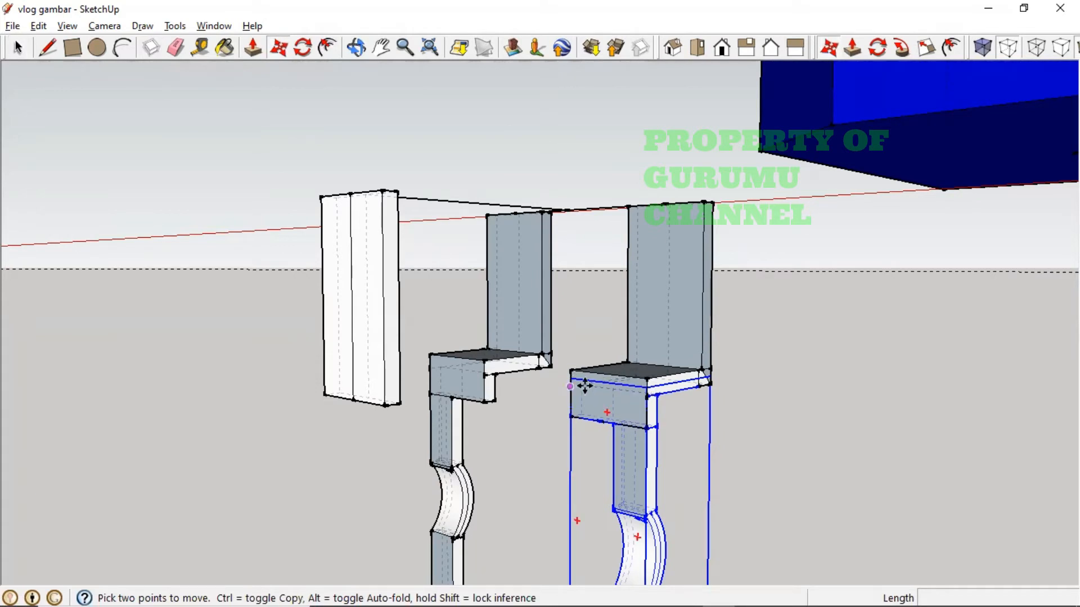
{"action": "scroll", "coordinate": [584, 387], "scroll_direction": "up", "scroll_amount": 5}
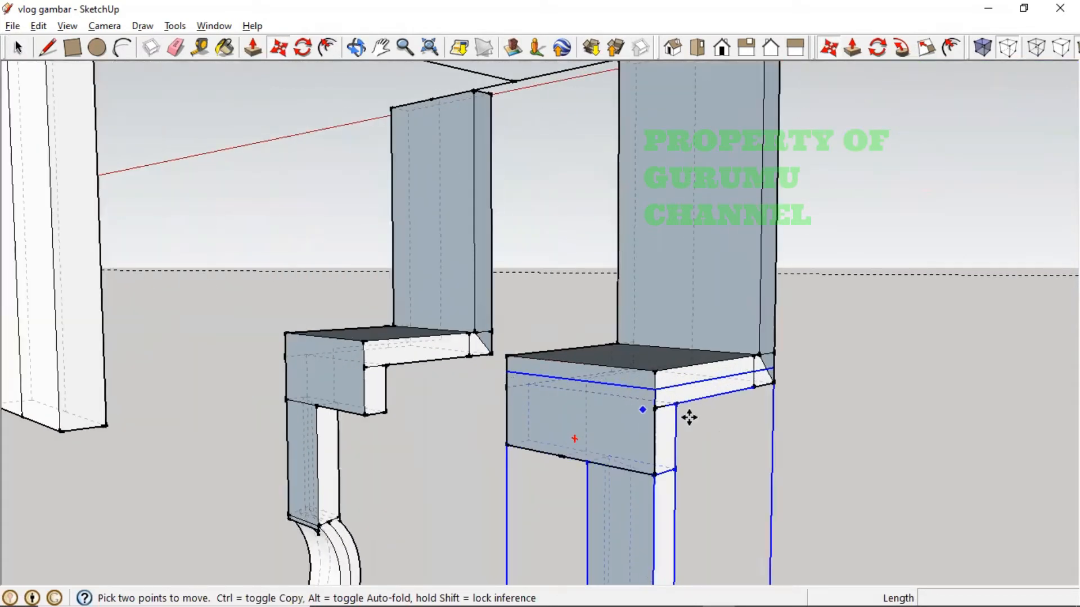
{"action": "left_click", "coordinate": [654, 388]}
{"action": "key", "text": "ctrl"}
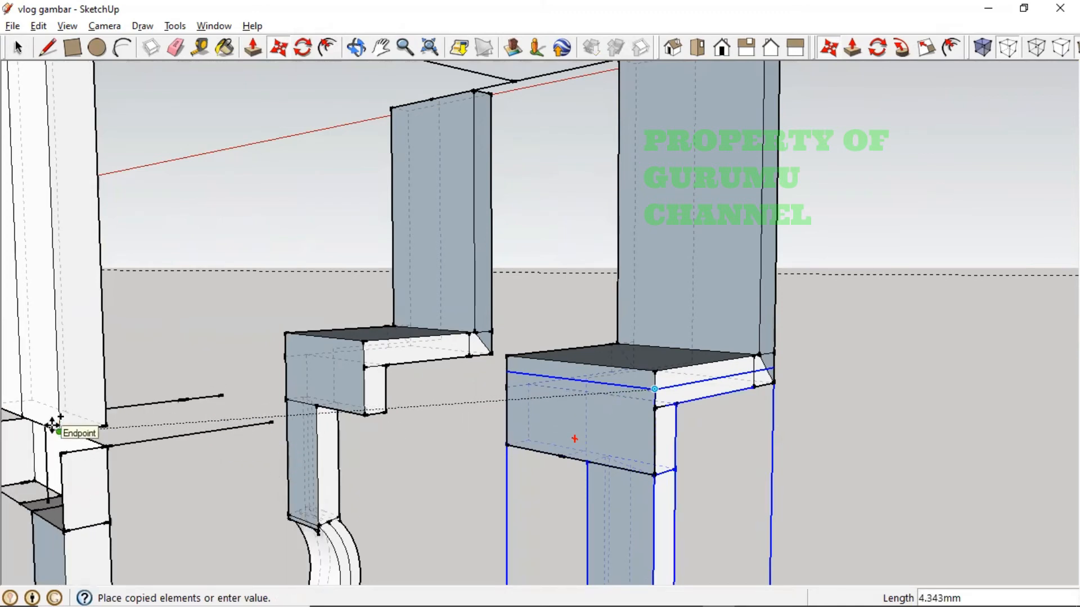
{"action": "key", "text": "Escape"}
{"action": "middle_click_drag", "start_coordinate": [627, 456], "coordinate": [619, 376]}
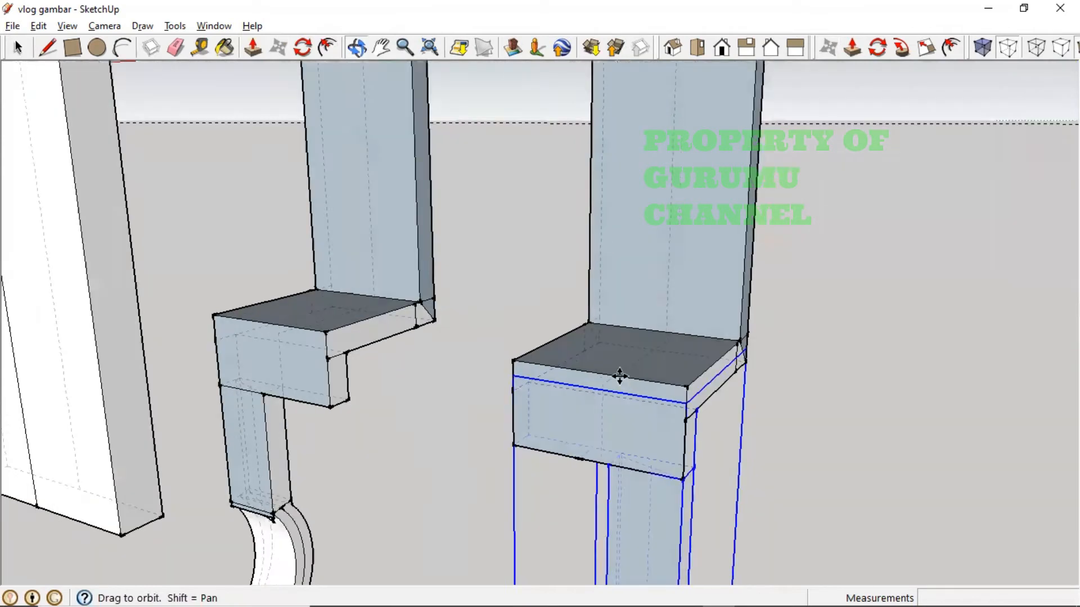
{"action": "left_click", "coordinate": [620, 374]}
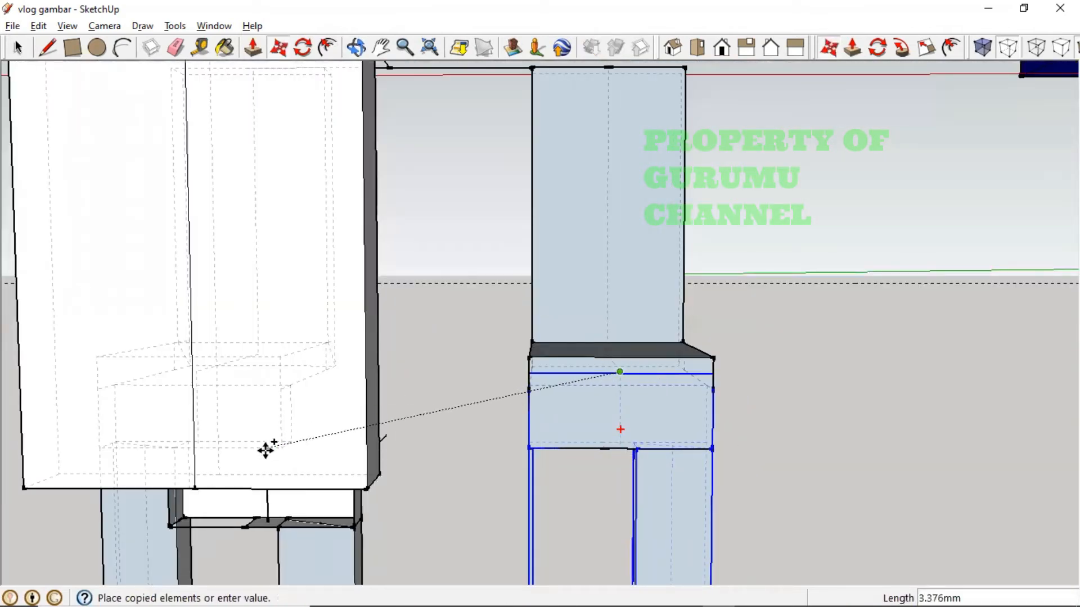
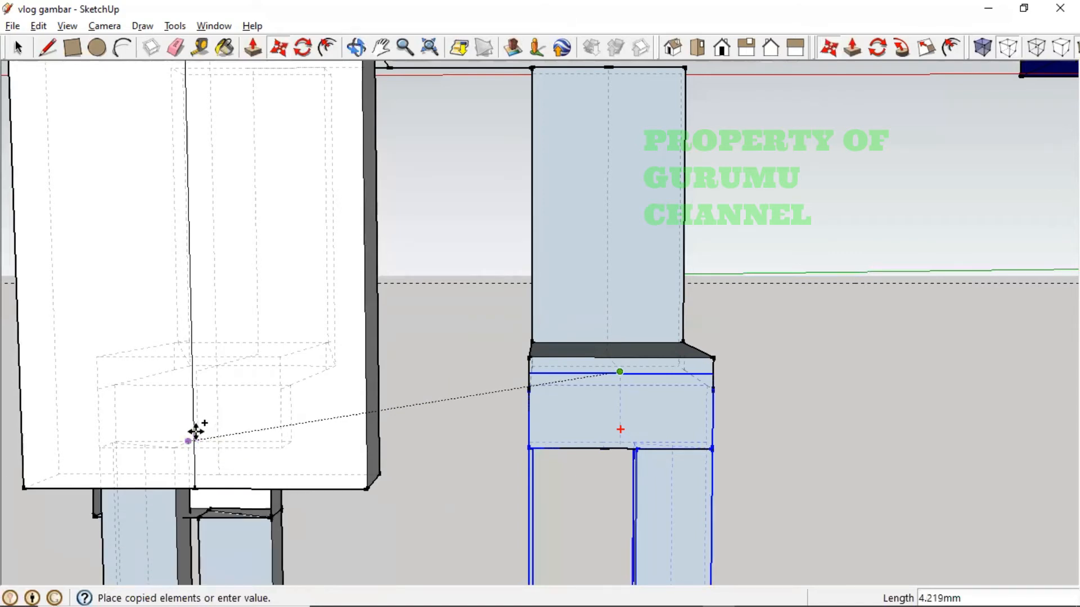
- Drop the copied seat-and-leg group at the white block's edge
{"action": "middle_click_drag", "start_coordinate": [195, 430], "coordinate": [515, 489]}
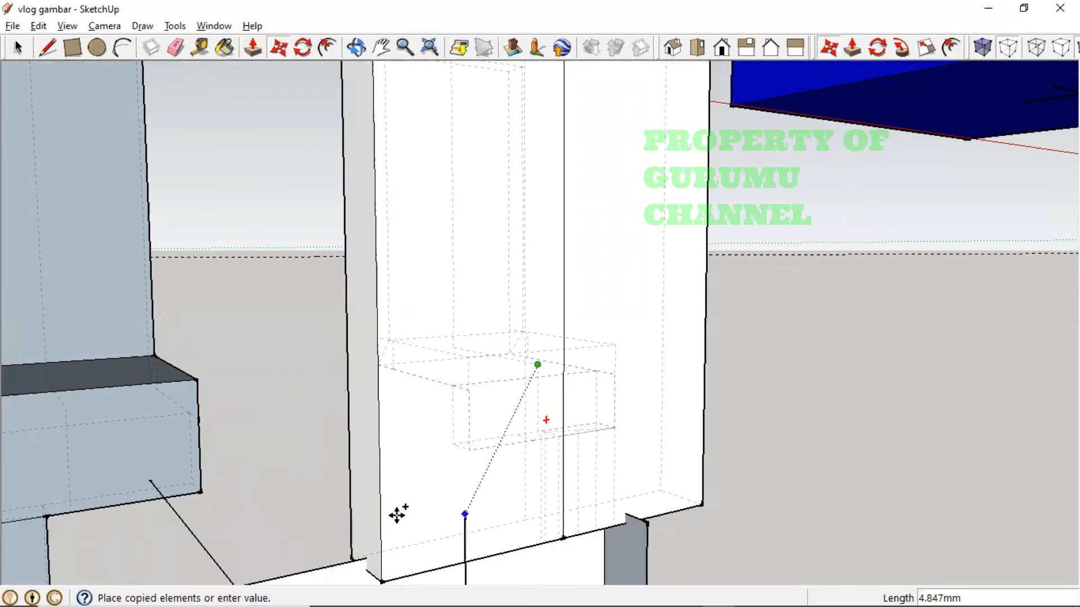
{"action": "left_click", "coordinate": [702, 458]}
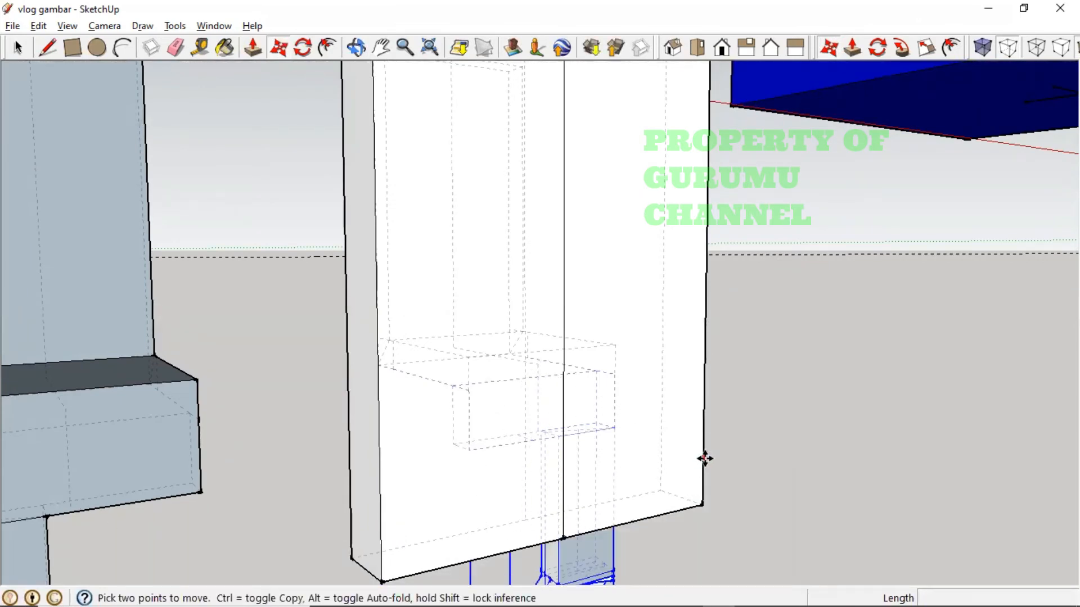
{"action": "middle_click_drag", "start_coordinate": [416, 487], "coordinate": [666, 514]}
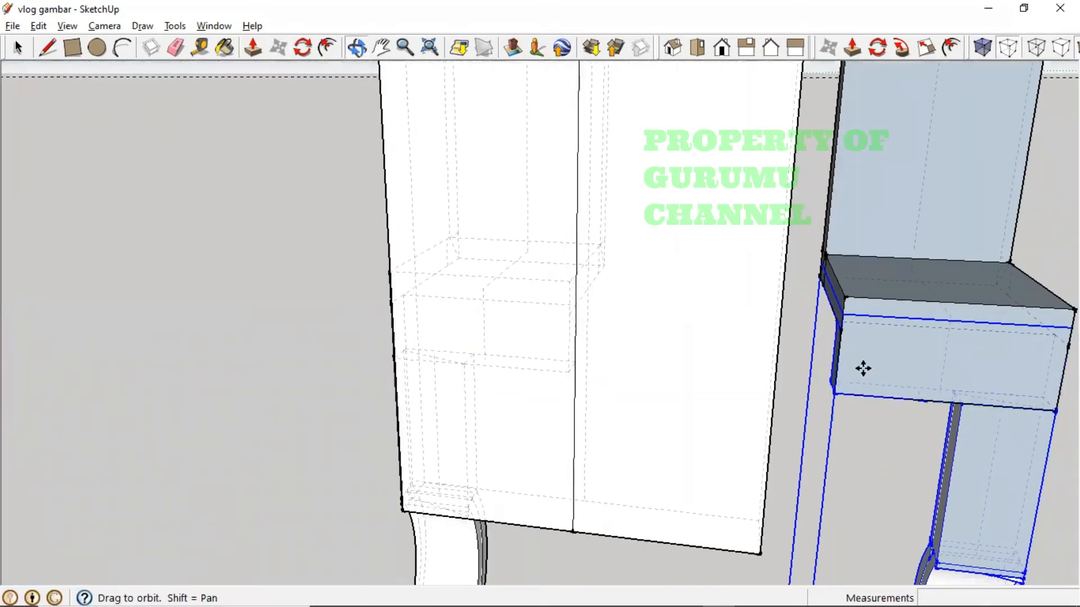
- Copy the leg section from its midpoint and place the copy 5 mm away
{"action": "key", "text": "ctrl"}
{"action": "left_click", "coordinate": [897, 373]}
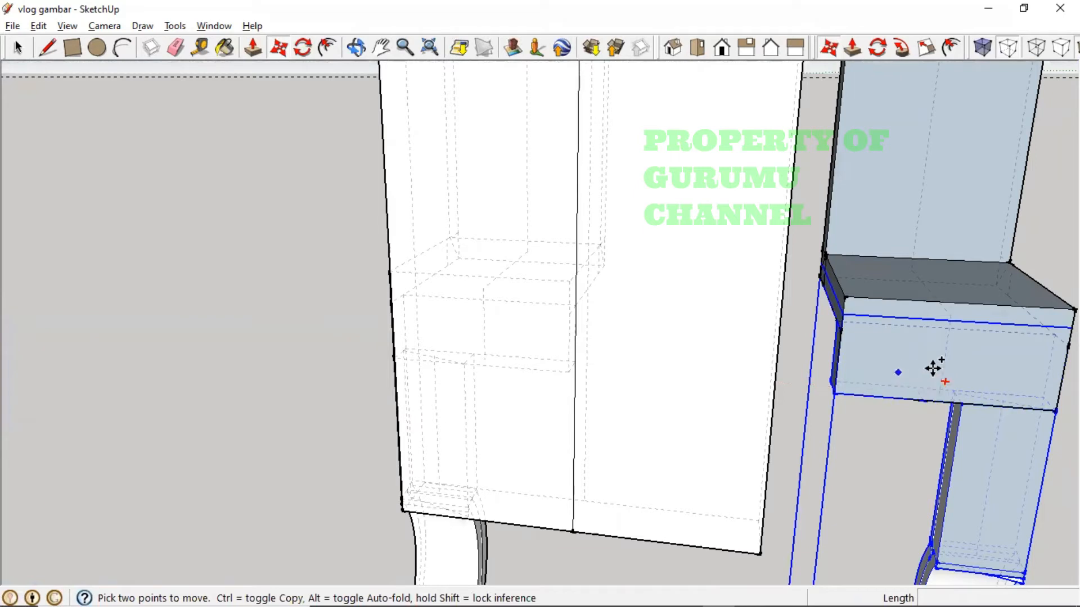
{"action": "left_click", "coordinate": [1071, 327]}
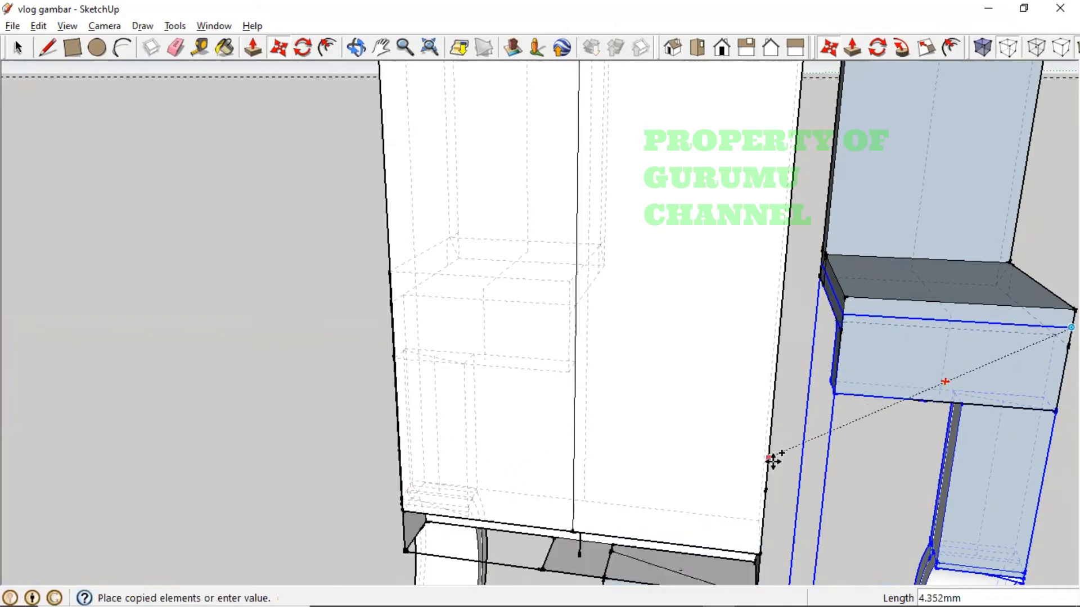
{"action": "middle_click_drag", "start_coordinate": [1023, 461], "coordinate": [1023, 499]}
{"action": "scroll", "coordinate": [999, 488], "scroll_direction": "down", "scroll_amount": 3}
{"action": "scroll", "coordinate": [996, 491], "scroll_direction": "down", "scroll_amount": 3}
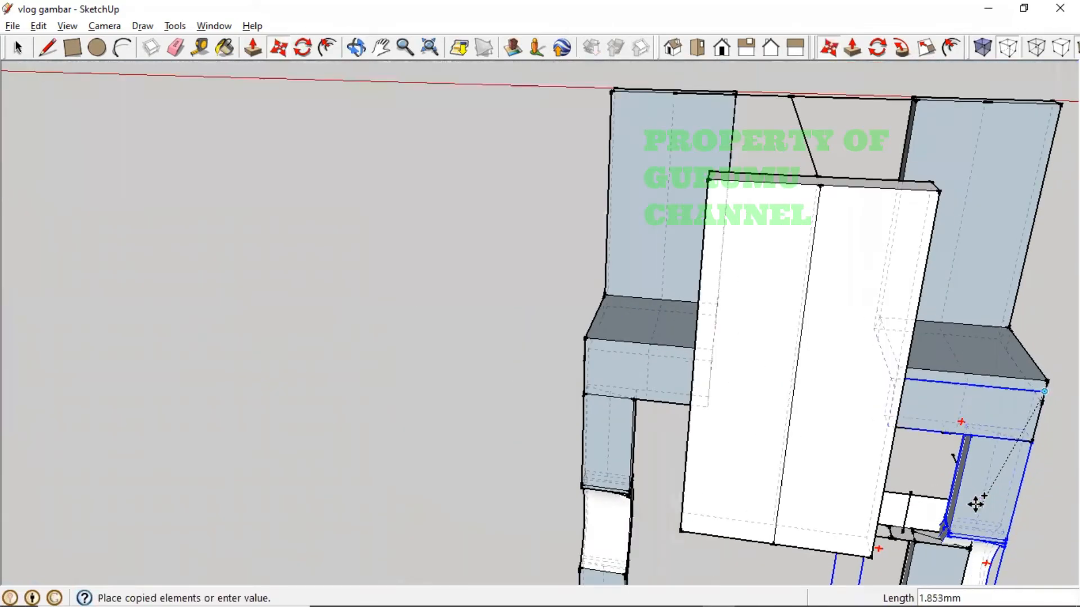
{"action": "middle_click_drag", "start_coordinate": [937, 489], "coordinate": [779, 499], "text": "shift"}
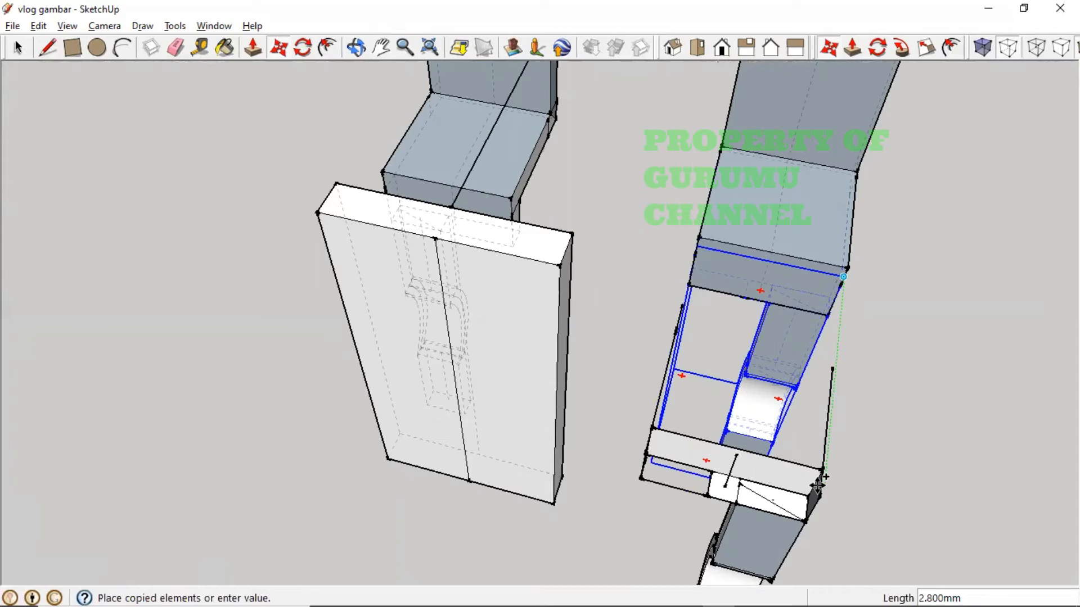
{"action": "key", "text": "Return"}
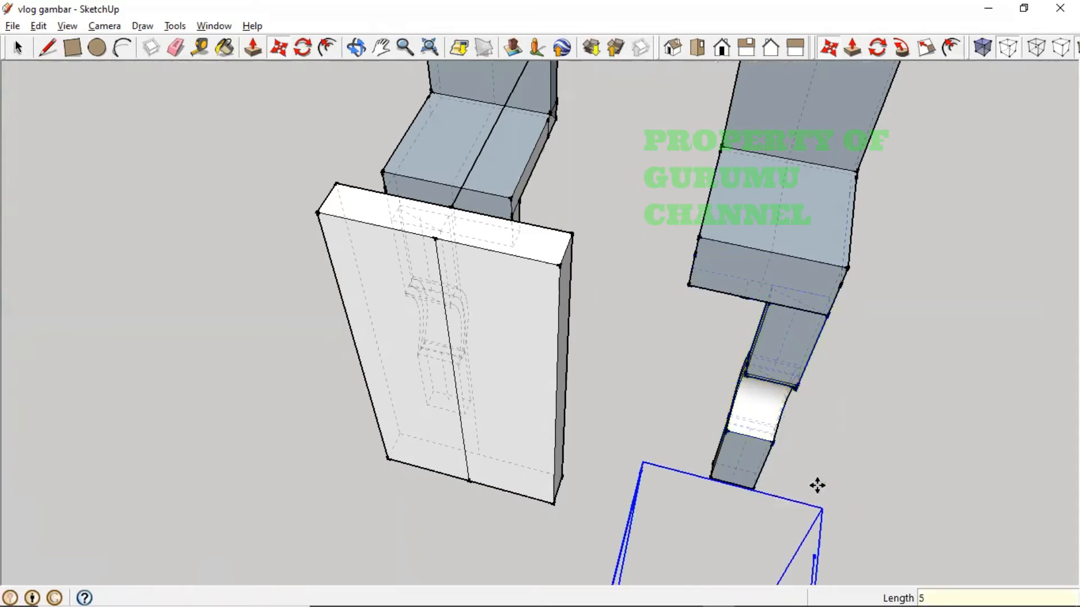
- Move the copied leg group by its corner to snap onto the white base's corner point
{"action": "scroll", "coordinate": [778, 499], "scroll_direction": "down", "scroll_amount": 2}
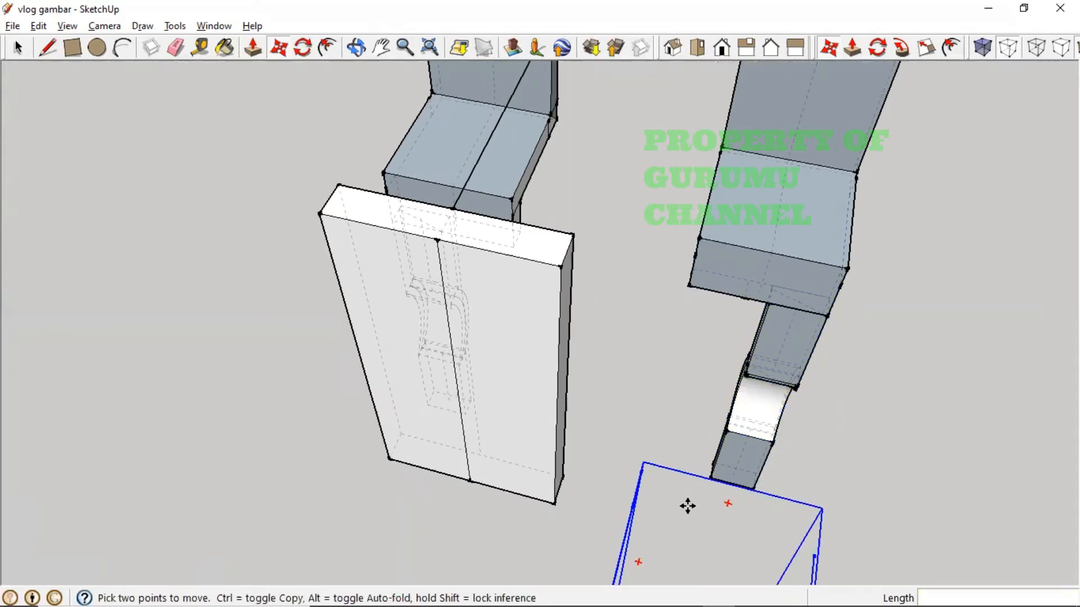
{"action": "middle_click_drag", "start_coordinate": [687, 506], "coordinate": [402, 388], "text": "shift"}
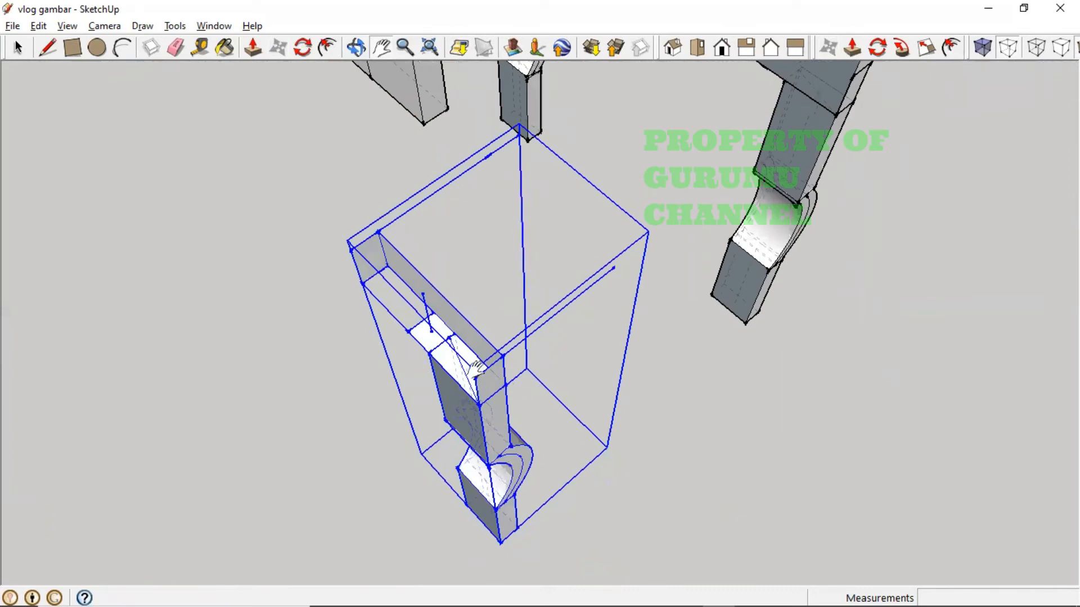
{"action": "key", "text": "m"}
{"action": "left_click", "coordinate": [483, 338]}
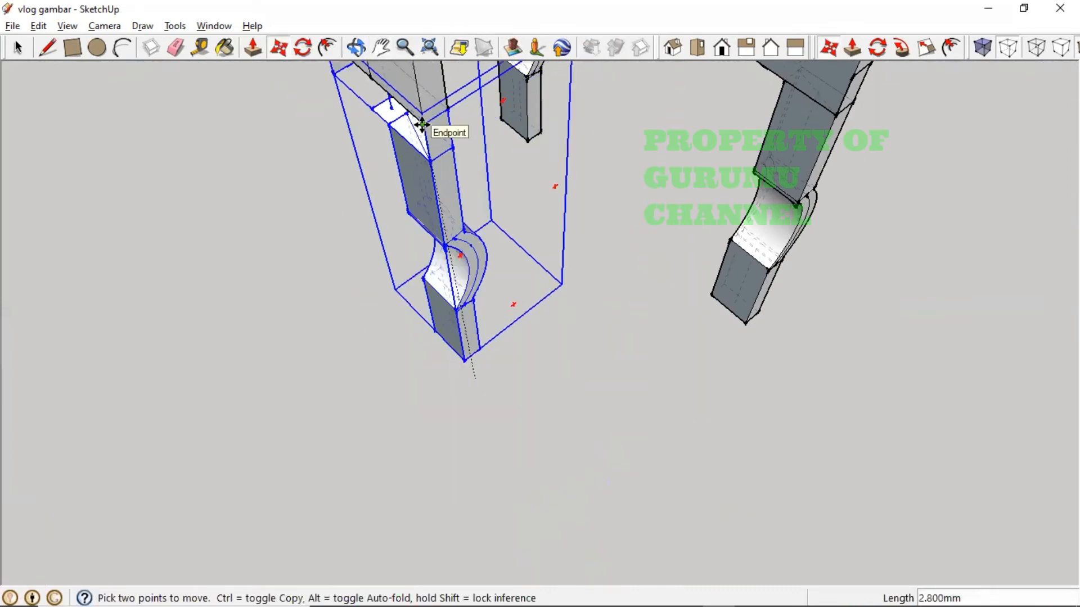
{"action": "left_click", "coordinate": [422, 125]}
{"action": "middle_click_drag", "start_coordinate": [656, 382], "coordinate": [1040, 296]}
{"action": "key", "text": "m"}
{"action": "middle_click_drag", "start_coordinate": [385, 310], "coordinate": [514, 323]}
{"action": "key", "text": "m"}
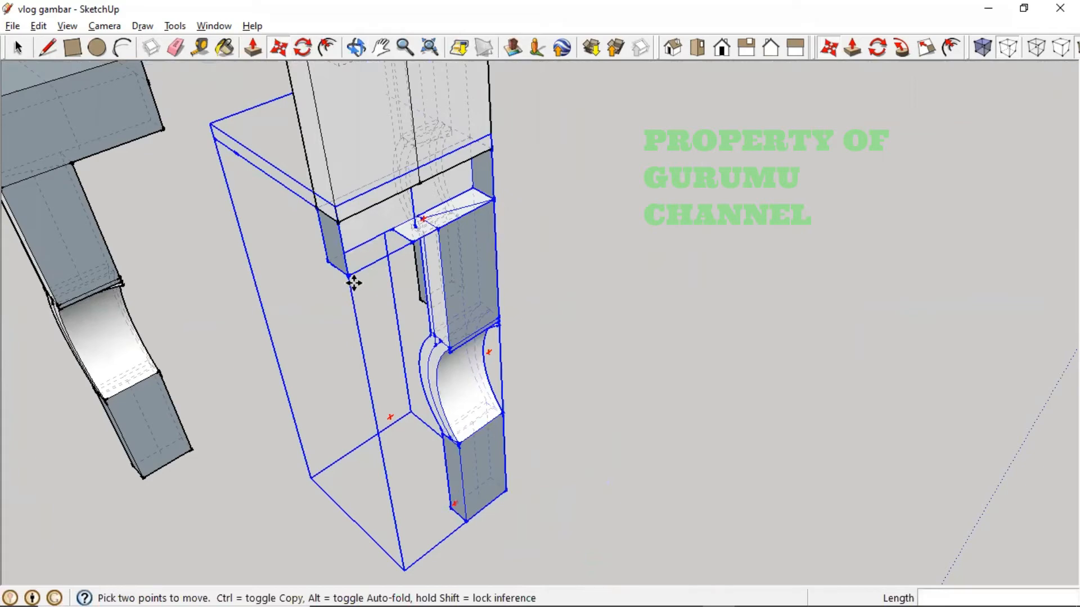
- Explode the new leg group into loose geometry
{"action": "right_click", "coordinate": [395, 249]}
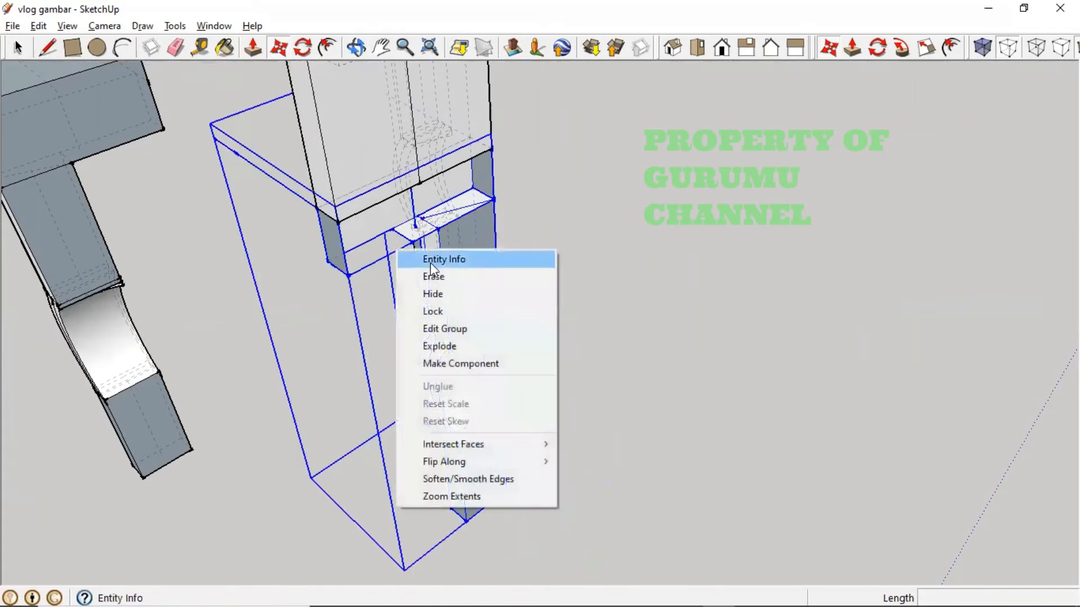
{"action": "left_click", "coordinate": [459, 345]}
{"action": "left_click", "coordinate": [571, 337]}
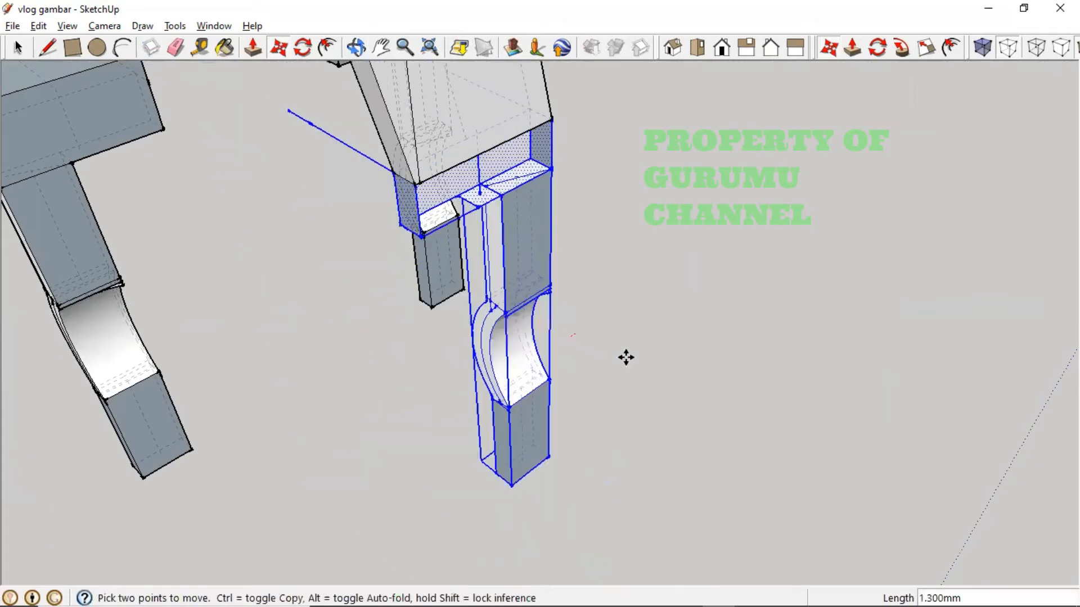
{"action": "key", "text": "Escape"}
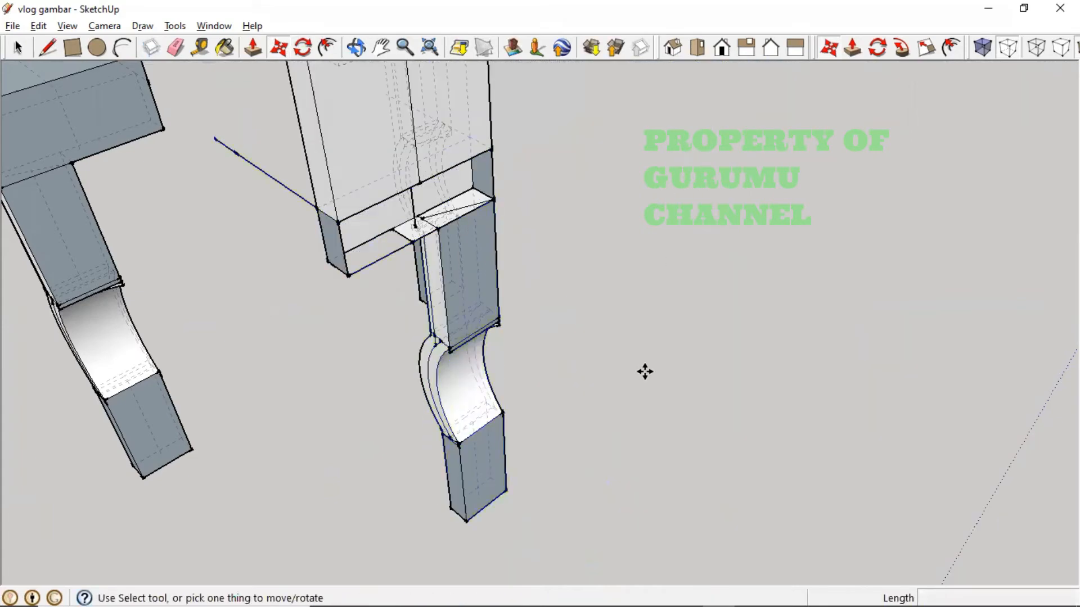
{"action": "mouse_move", "coordinate": [610, 372]}
{"action": "middle_mouse_down"}
{"action": "mouse_move", "coordinate": [699, 390]}
{"action": "mouse_move", "coordinate": [820, 373]}
{"action": "mouse_move", "coordinate": [612, 355]}
{"action": "middle_mouse_up"}
{"action": "key", "text": "m"}
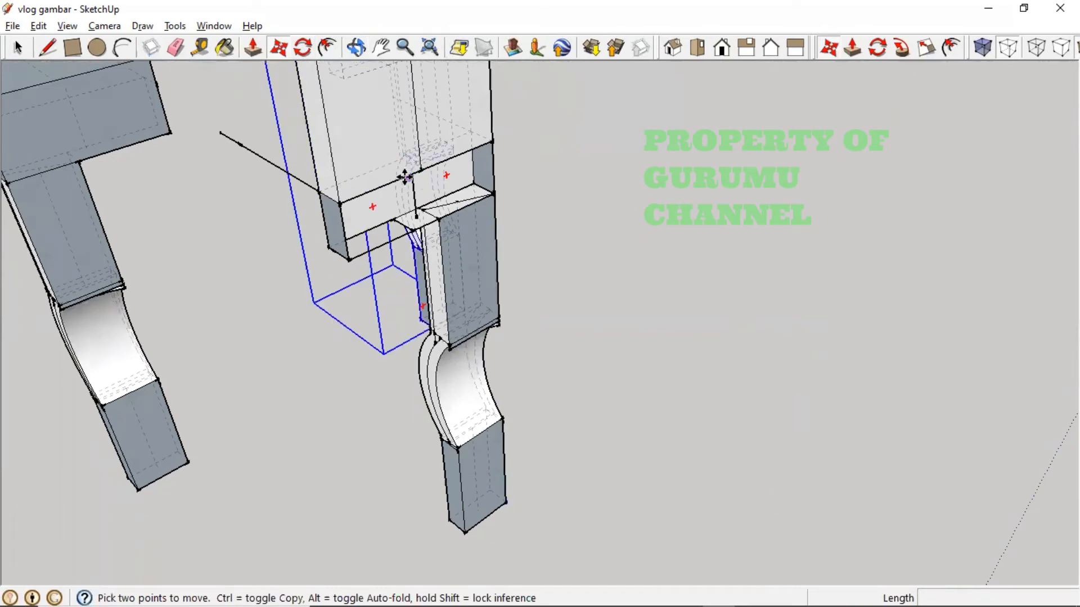
{"action": "left_click", "coordinate": [381, 189]}
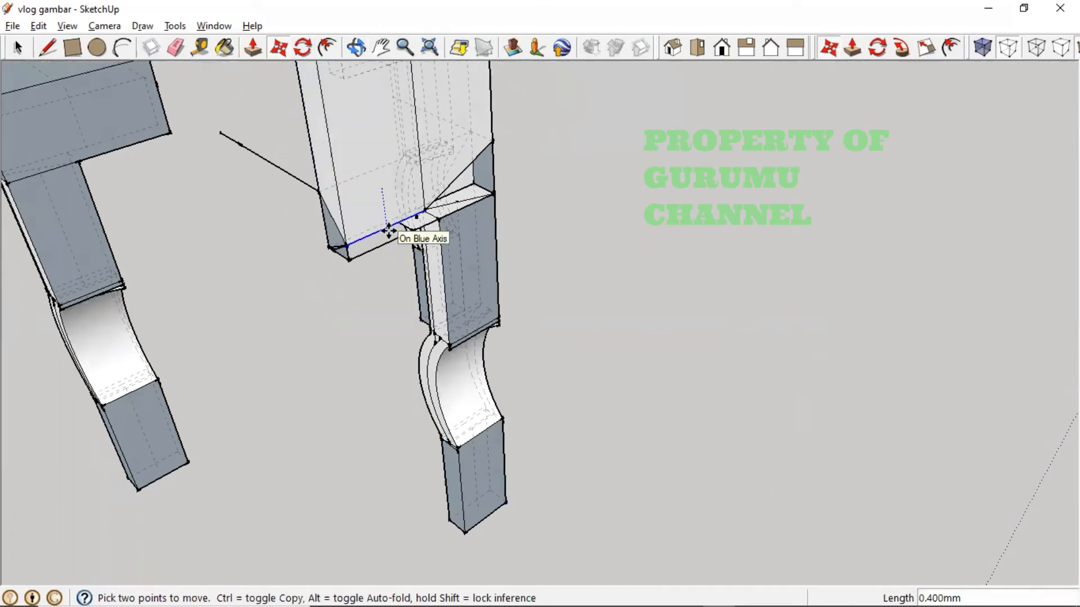
{"action": "key", "text": "Escape"}
- Draw a rectangle across the leg top to close it with a face
{"action": "left_click", "coordinate": [69, 56]}
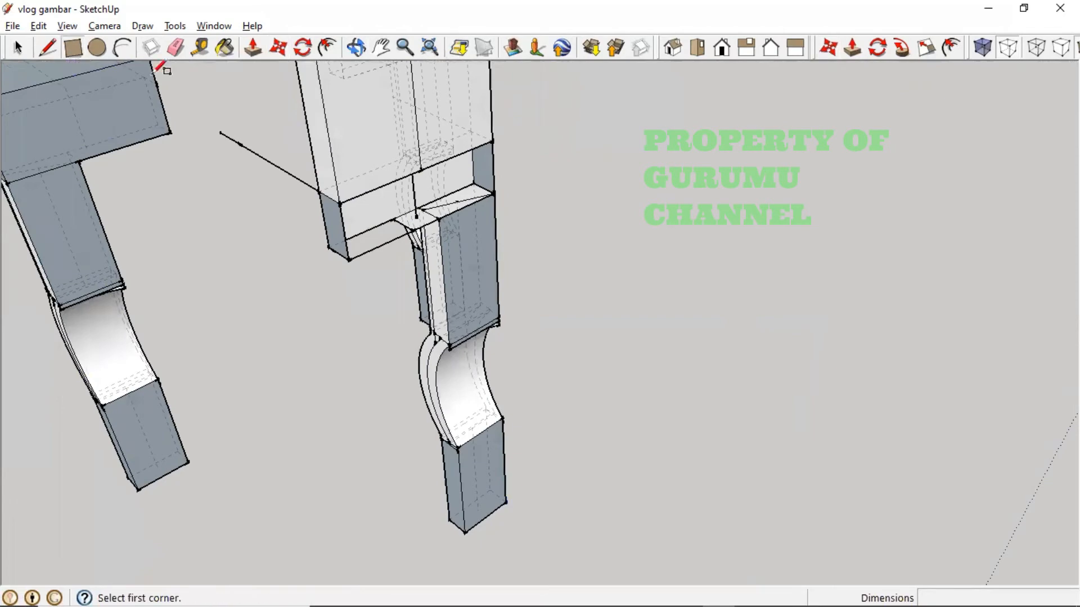
{"action": "left_click", "coordinate": [339, 202]}
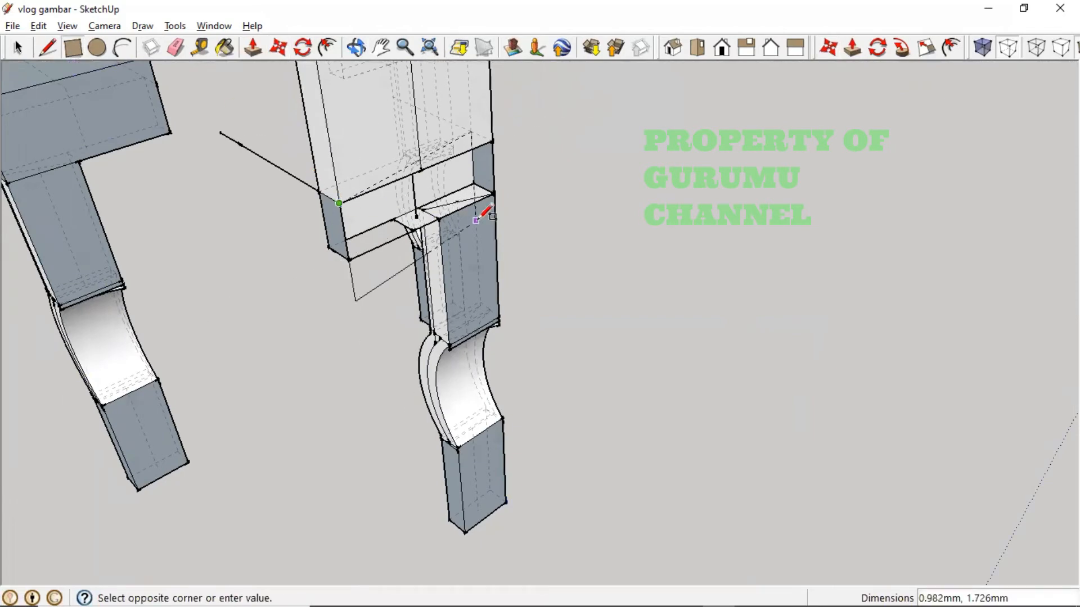
{"action": "left_click", "coordinate": [495, 193]}
{"action": "middle_click_drag", "start_coordinate": [427, 249], "coordinate": [225, 305]}
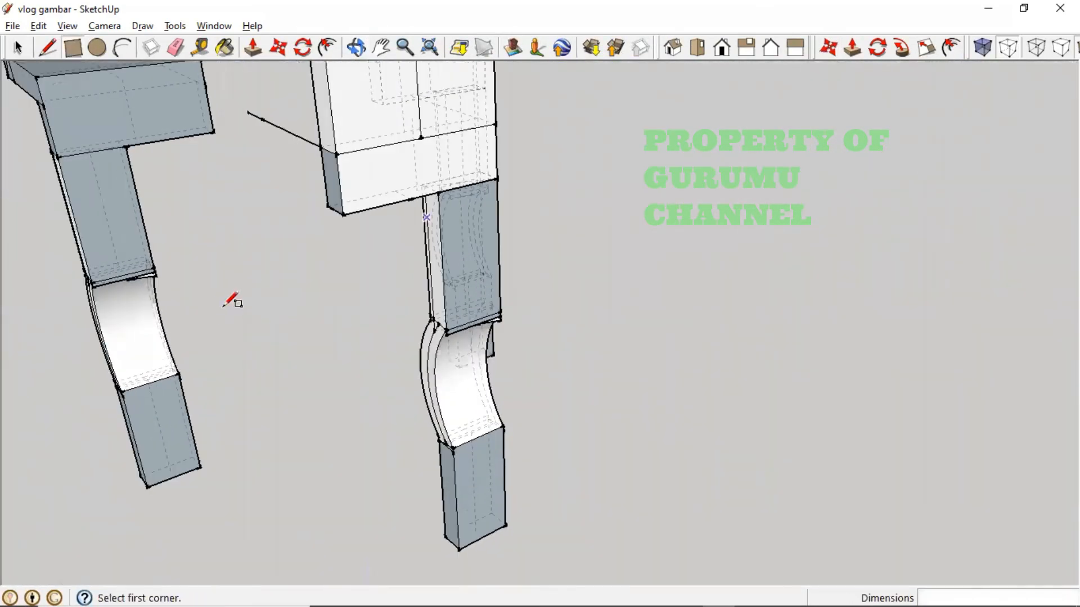
{"action": "middle_click_drag", "start_coordinate": [502, 382], "coordinate": [724, 372]}
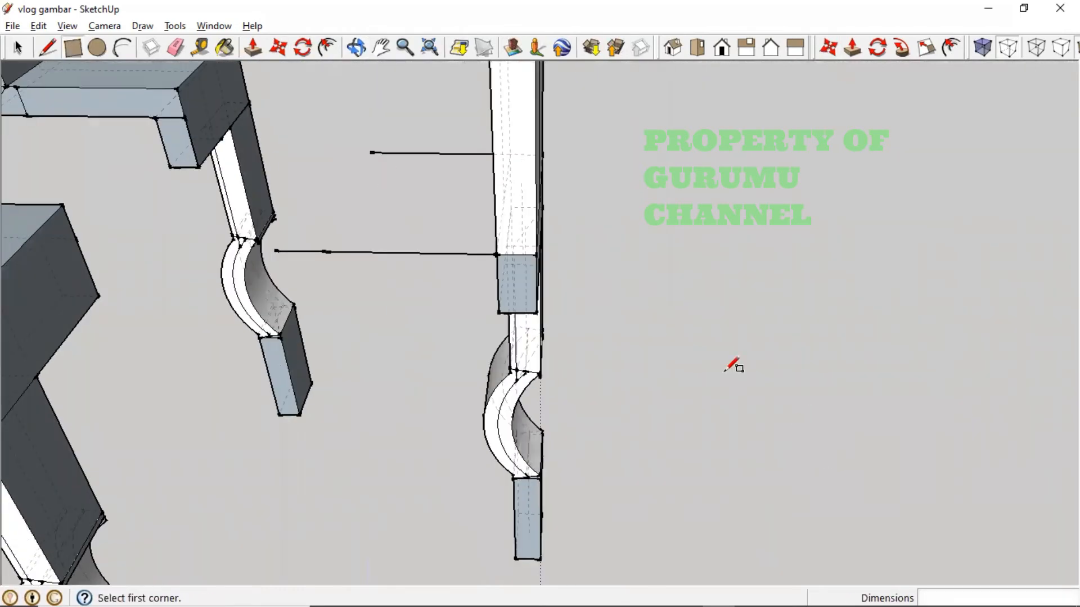
- Delete the long, short and horizontal stray lines beside the legs
{"action": "left_click", "coordinate": [22, 50]}
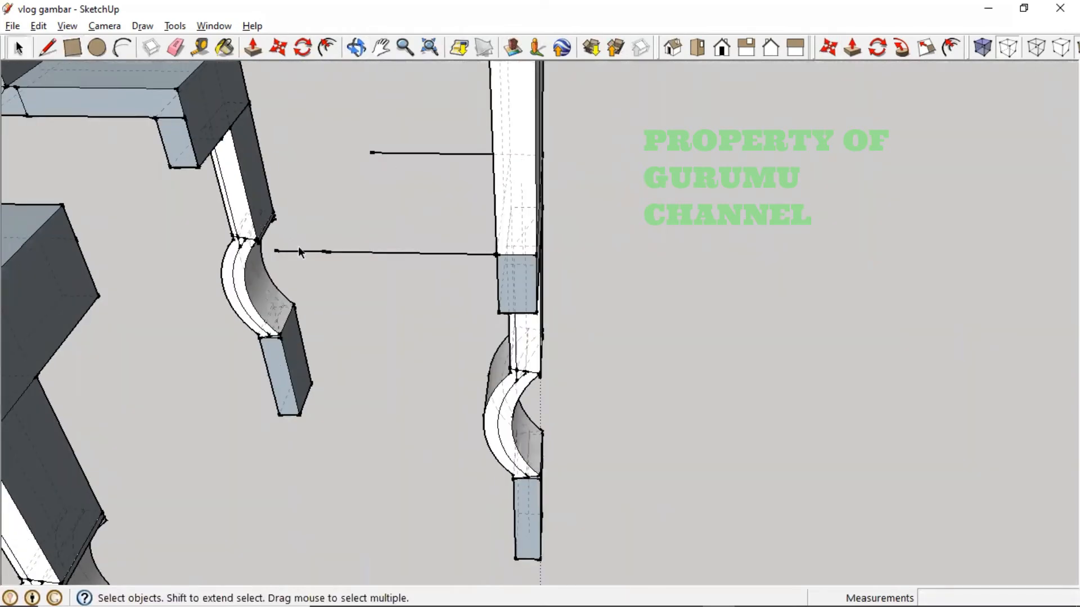
{"action": "left_click_drag", "start_coordinate": [288, 231], "coordinate": [470, 286]}
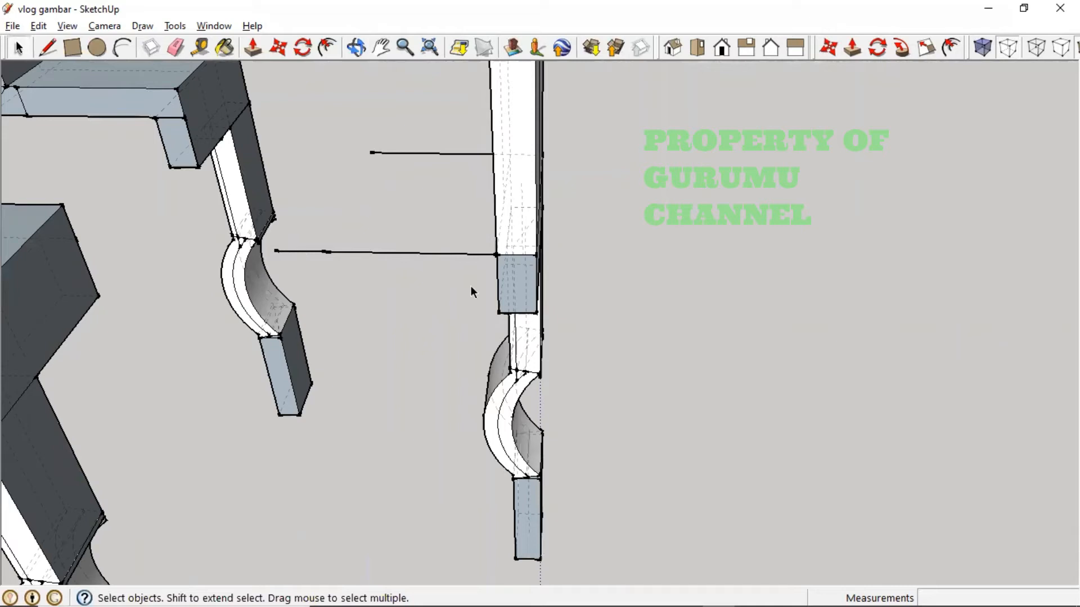
{"action": "left_click", "coordinate": [420, 252]}
{"action": "key", "text": "Delete"}
{"action": "left_click", "coordinate": [324, 250]}
{"action": "key", "text": "Delete"}
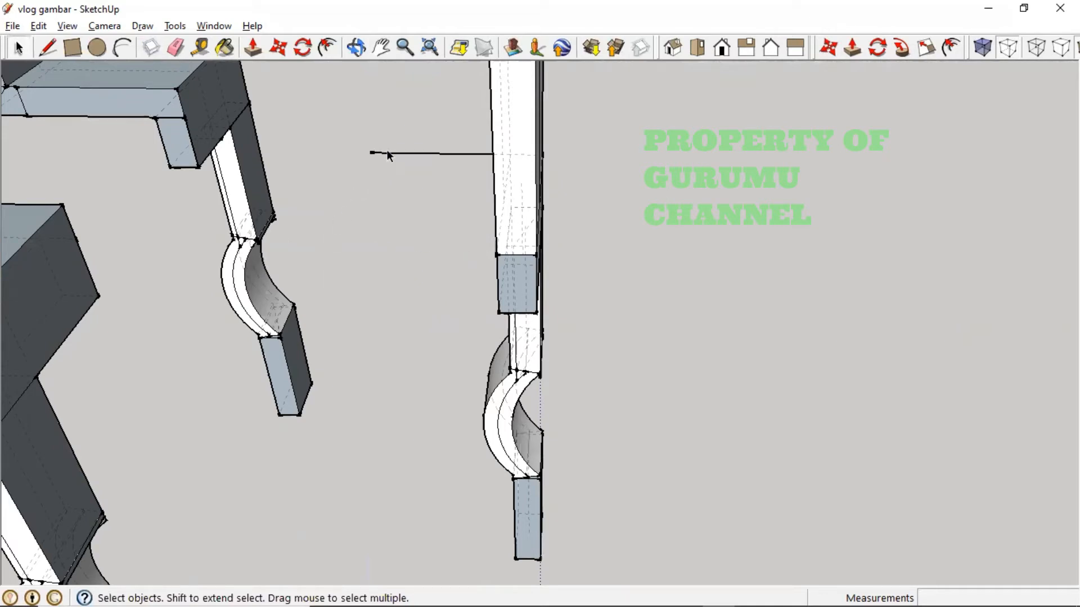
{"action": "left_click", "coordinate": [431, 153]}
{"action": "key", "text": "Delete"}
{"action": "middle_click_drag", "start_coordinate": [565, 239], "coordinate": [403, 251]}
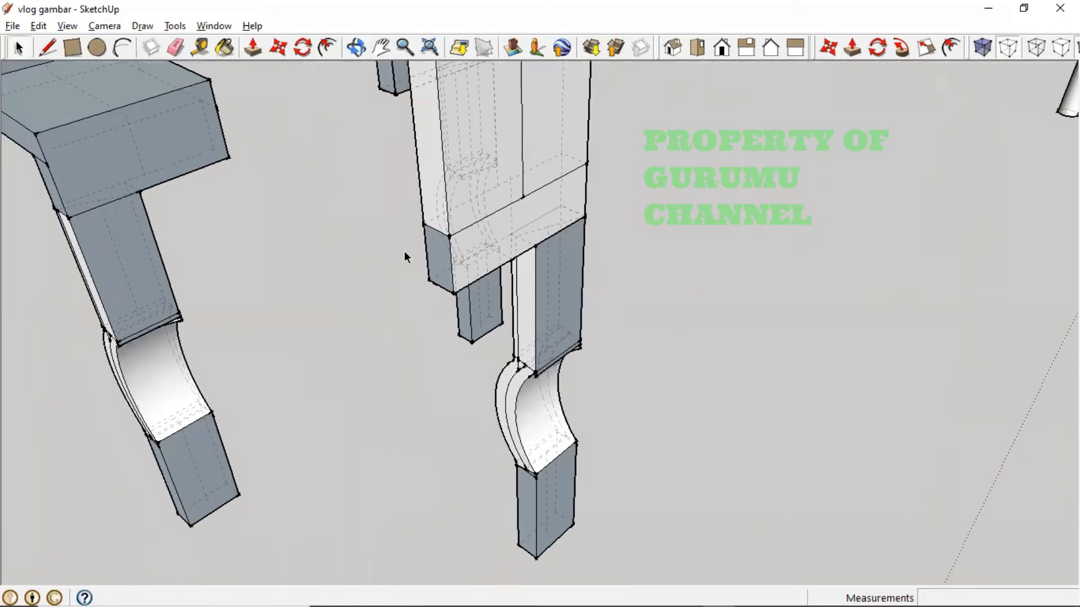
{"action": "middle_click_drag", "start_coordinate": [523, 260], "coordinate": [493, 424]}
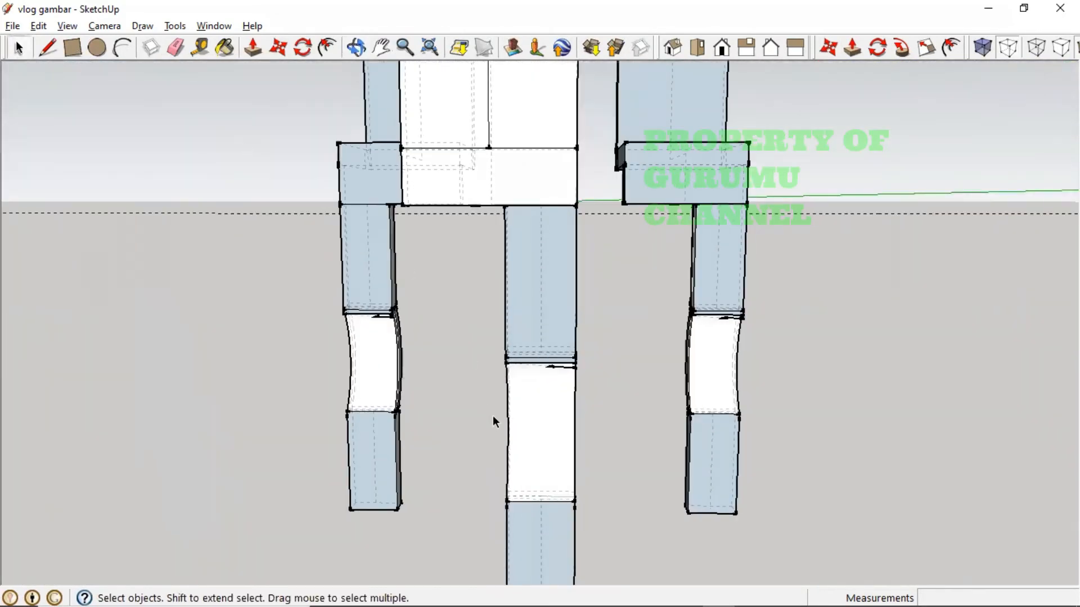
- Select the middle leg and start moving it from its top midpoint
{"action": "scroll", "coordinate": [575, 374], "scroll_direction": "up", "scroll_amount": 4}
{"action": "middle_click_drag", "start_coordinate": [578, 373], "coordinate": [548, 366]}
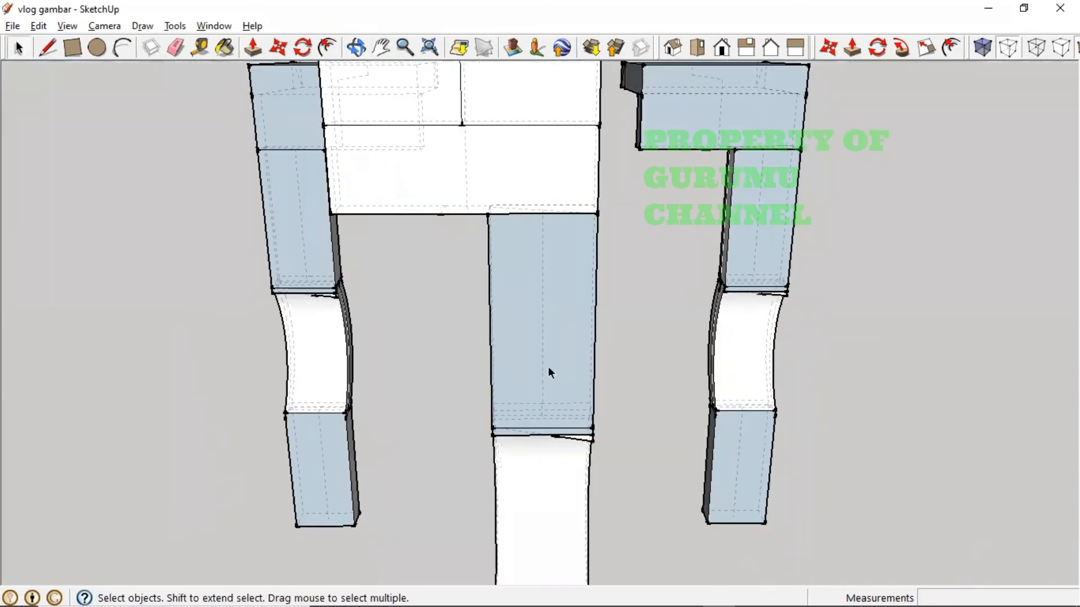
{"action": "left_click", "coordinate": [548, 464]}
{"action": "middle_click_drag", "start_coordinate": [548, 481], "coordinate": [607, 405]}
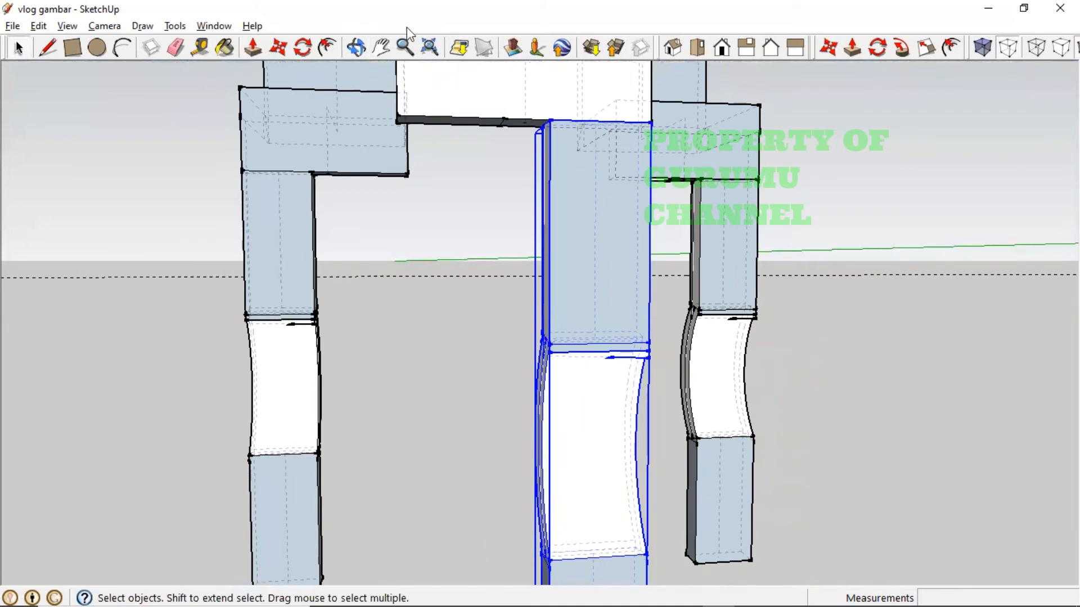
{"action": "left_click", "coordinate": [280, 49]}
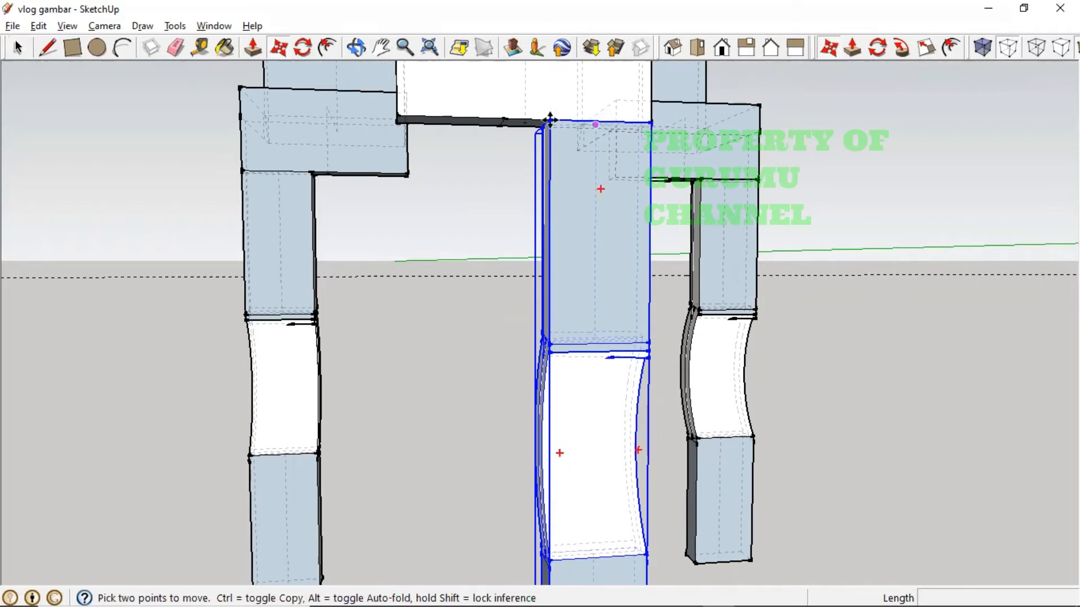
{"action": "left_click", "coordinate": [550, 120]}
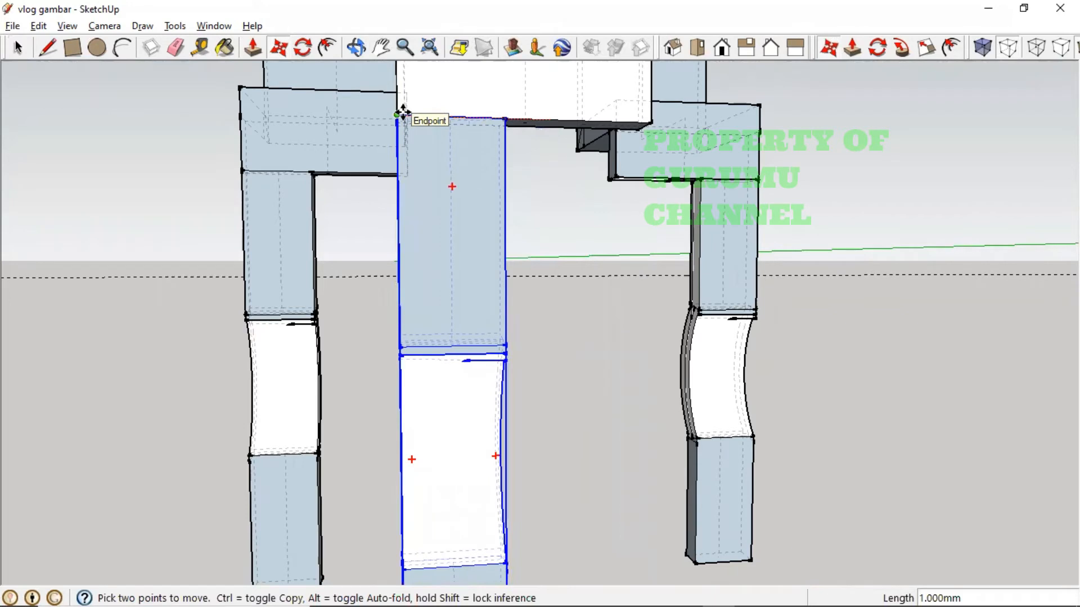
{"action": "key", "text": "Escape"}
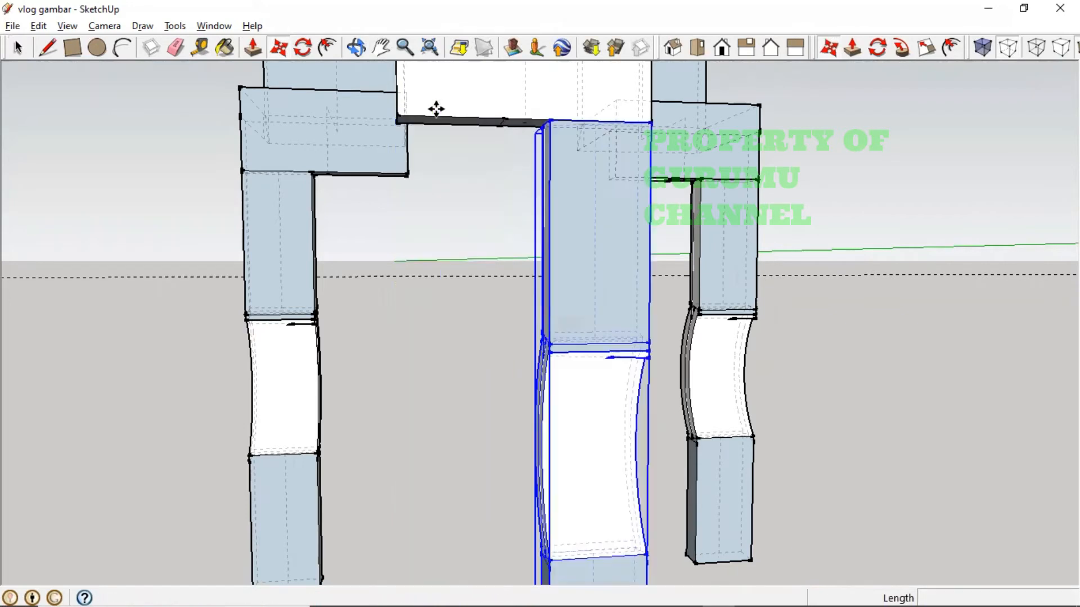
{"action": "left_click", "coordinate": [604, 120]}
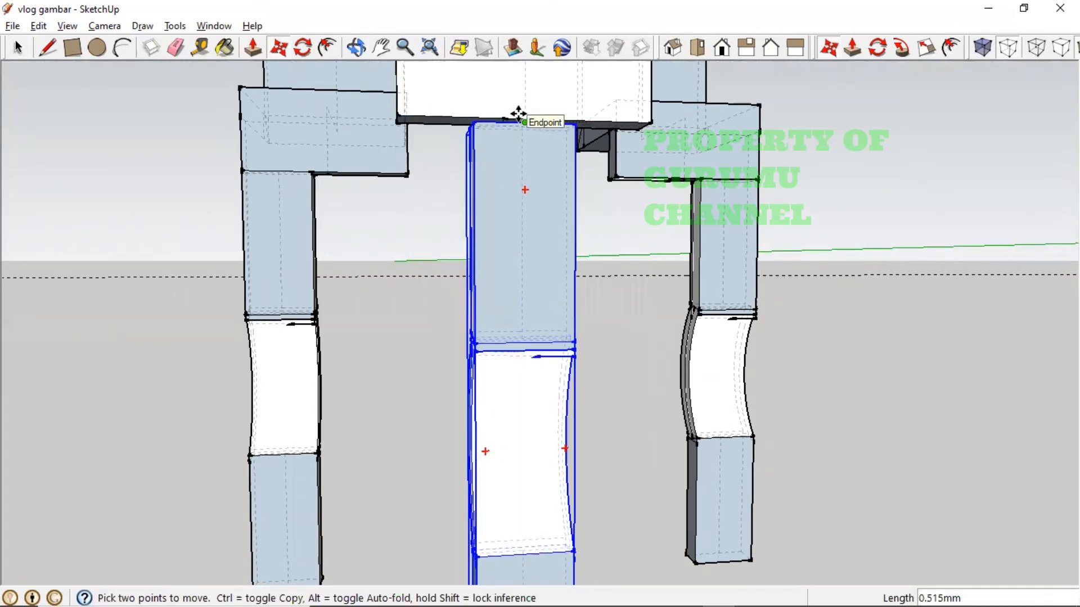
- Move the blue leg from its top corner flush under the white base, orbiting to check
{"action": "middle_click_drag", "start_coordinate": [524, 123], "coordinate": [494, 173]}
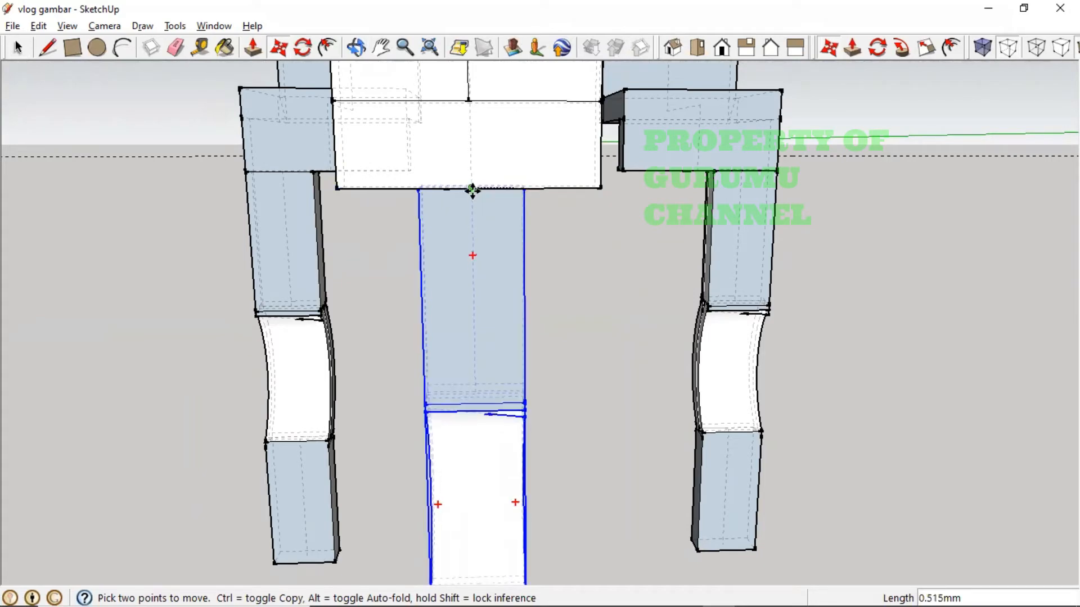
{"action": "mouse_move", "coordinate": [540, 189]}
{"action": "middle_mouse_down"}
{"action": "mouse_move", "coordinate": [634, 164]}
{"action": "mouse_move", "coordinate": [772, 195]}
{"action": "mouse_move", "coordinate": [826, 193]}
{"action": "mouse_move", "coordinate": [795, 169]}
{"action": "mouse_move", "coordinate": [764, 185]}
{"action": "mouse_move", "coordinate": [771, 169]}
{"action": "middle_mouse_up"}
{"action": "scroll", "coordinate": [795, 168], "scroll_direction": "up", "scroll_amount": 5}
{"action": "scroll", "coordinate": [797, 170], "scroll_direction": "down", "scroll_amount": 5}
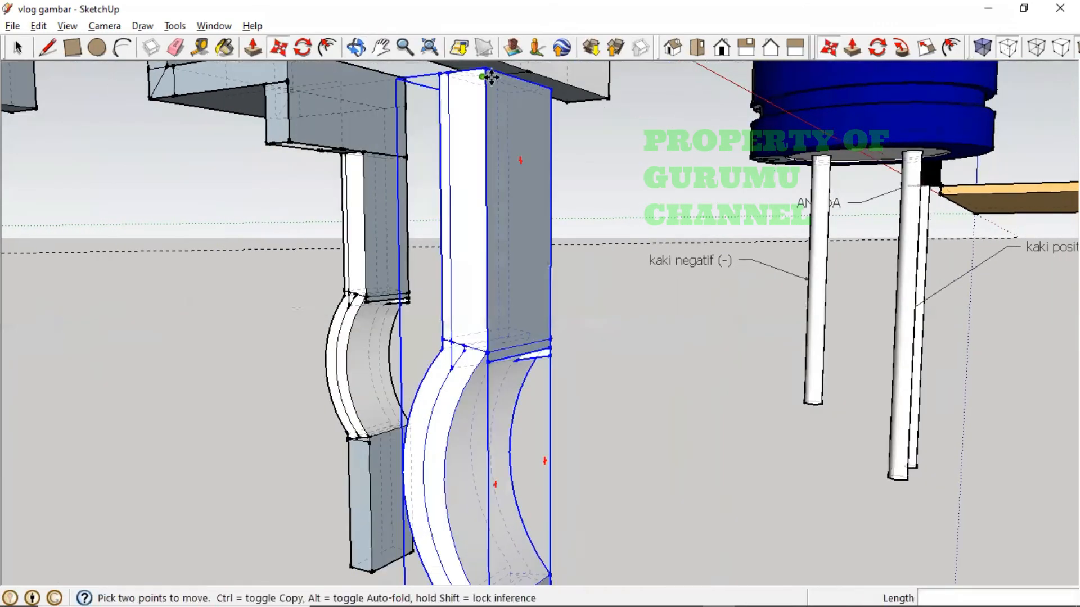
{"action": "left_click", "coordinate": [531, 81]}
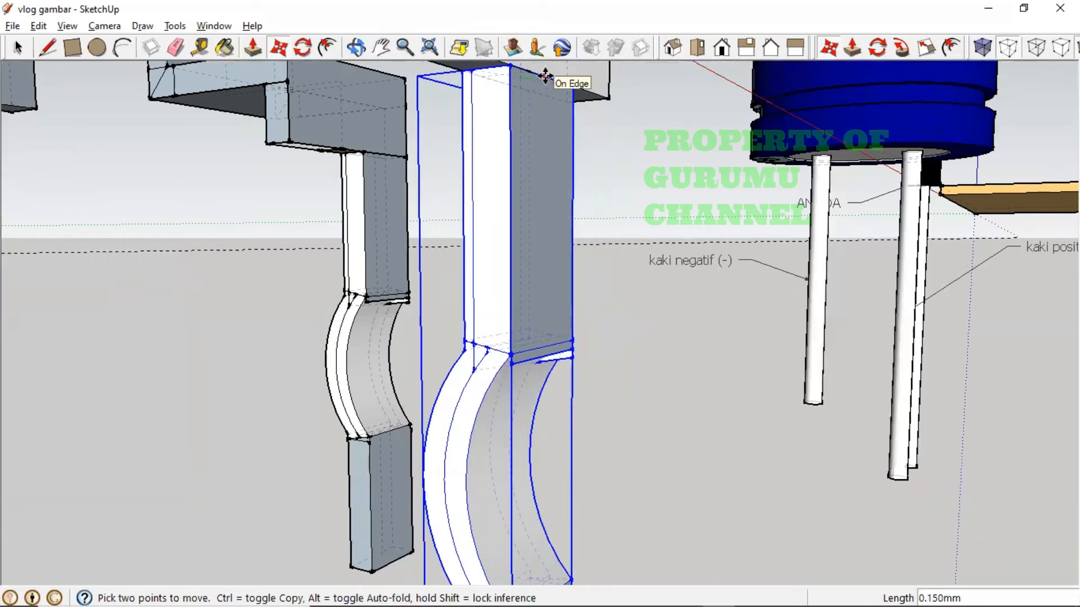
{"action": "middle_click_drag", "start_coordinate": [520, 133], "coordinate": [369, 276]}
{"action": "key", "text": "m"}
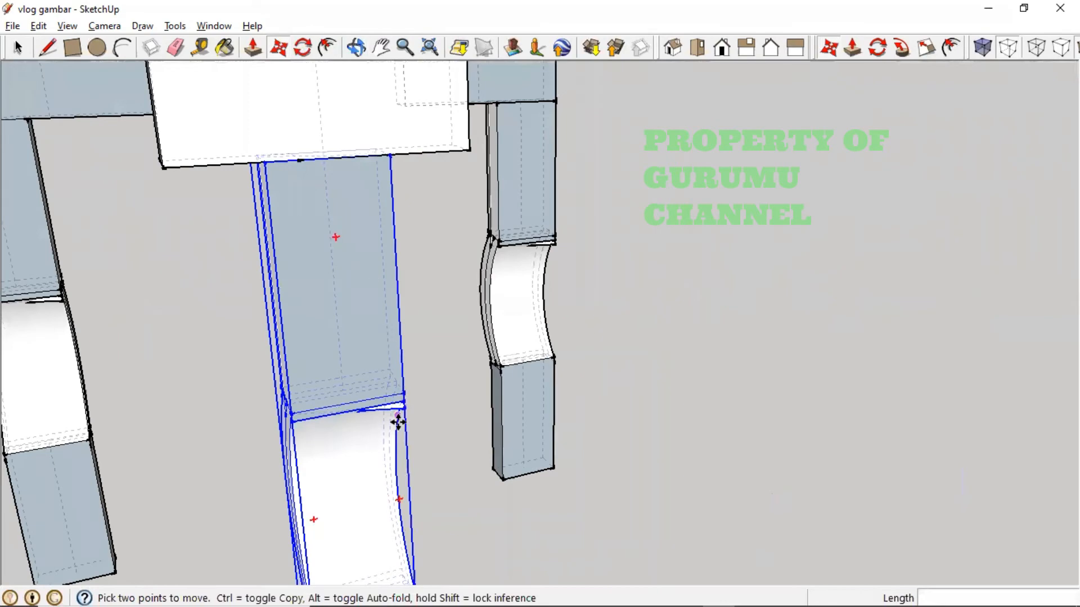
{"action": "middle_click_drag", "start_coordinate": [403, 427], "coordinate": [106, 427]}
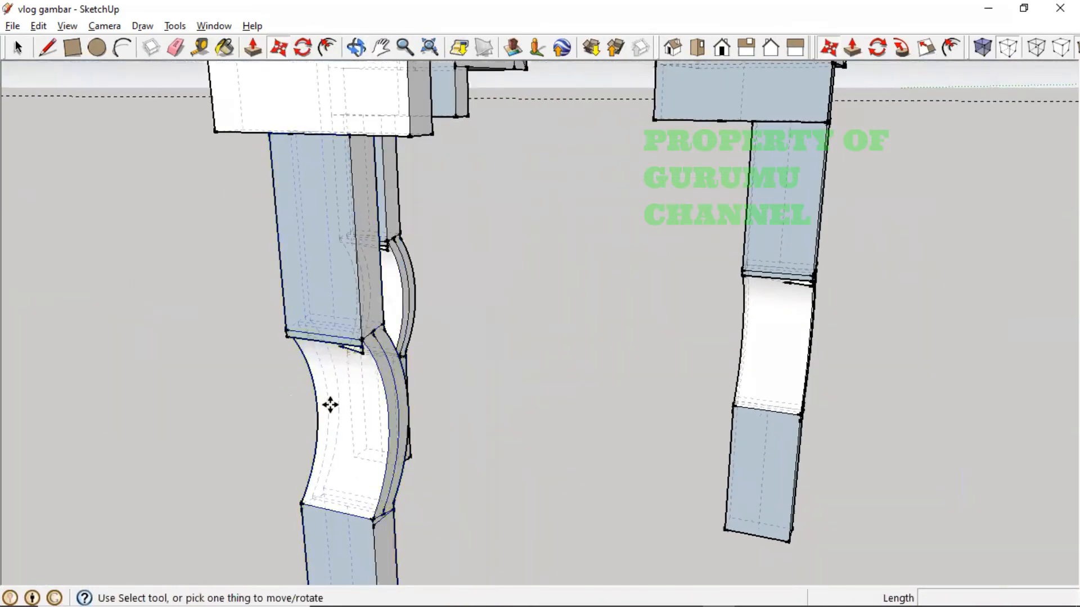
{"action": "middle_click_drag", "start_coordinate": [330, 405], "coordinate": [381, 381]}
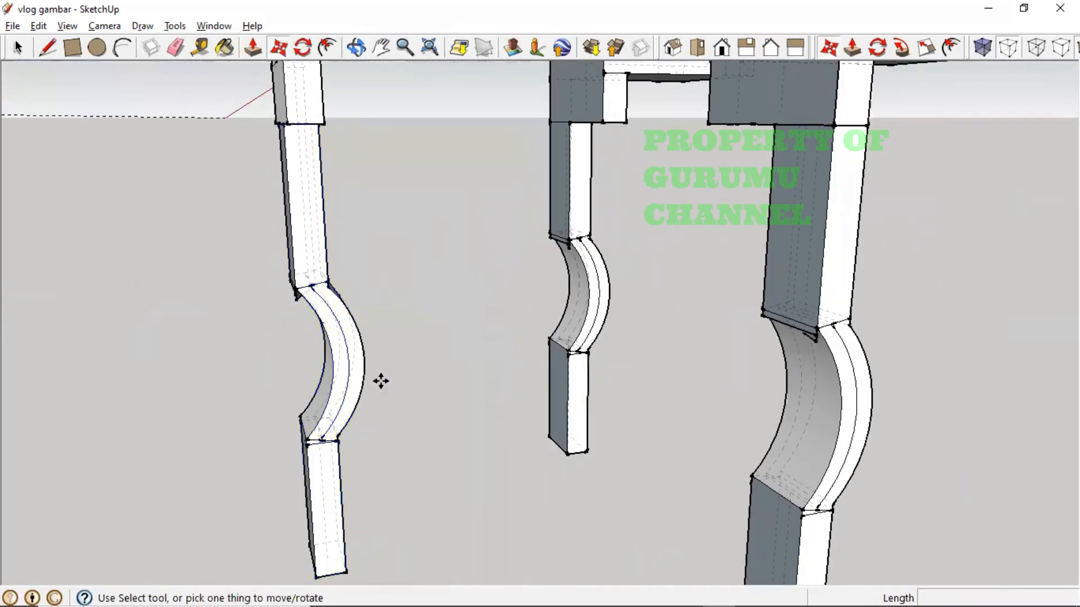
- Explode the left leg group and window-select its curved middle section
{"action": "right_click", "coordinate": [314, 284]}
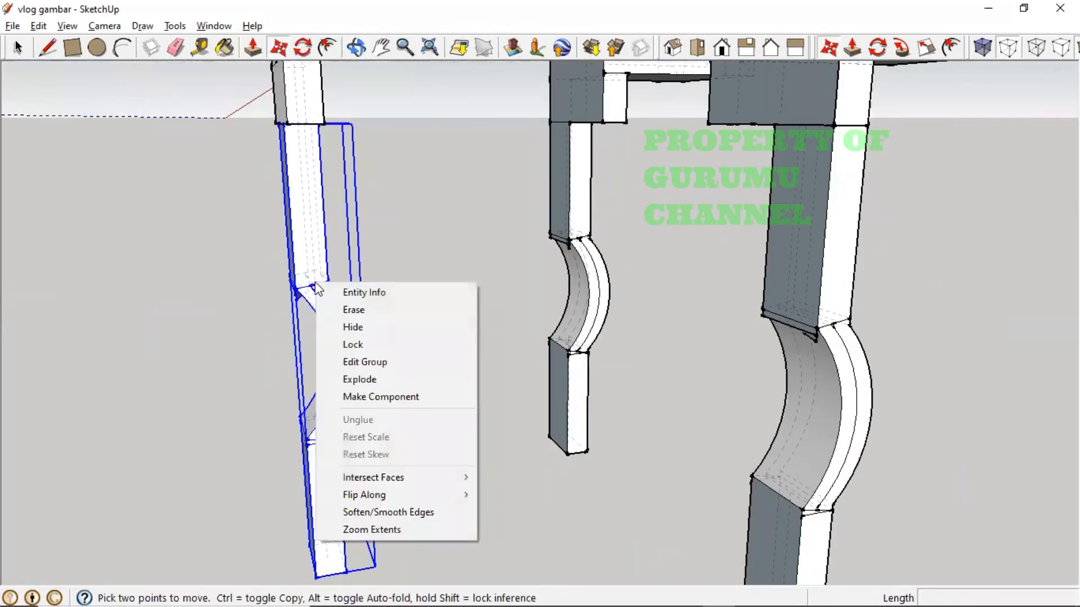
{"action": "left_click", "coordinate": [366, 379]}
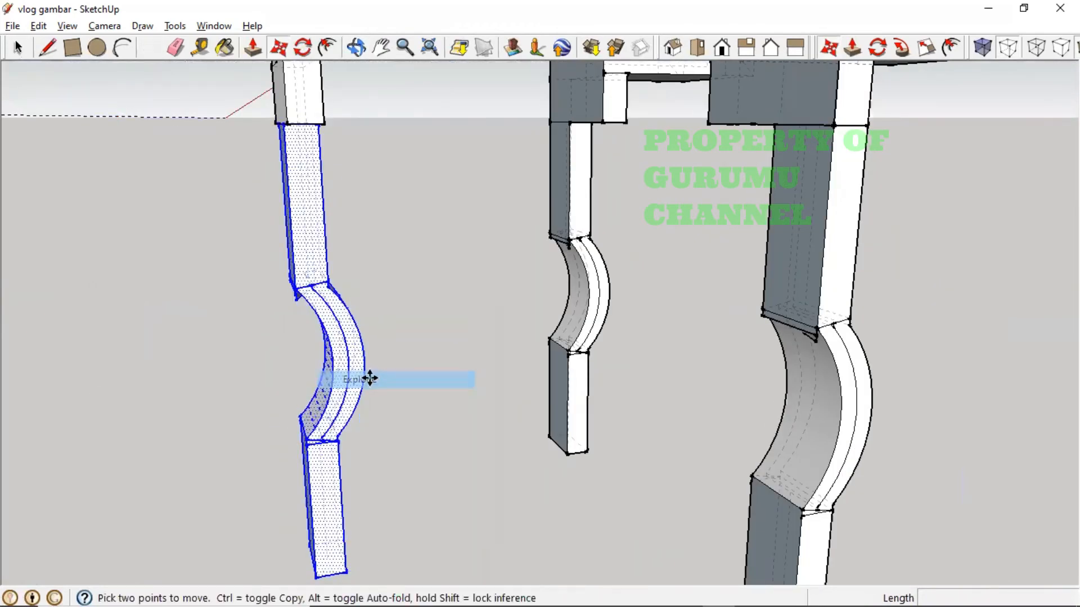
{"action": "left_click", "coordinate": [398, 392]}
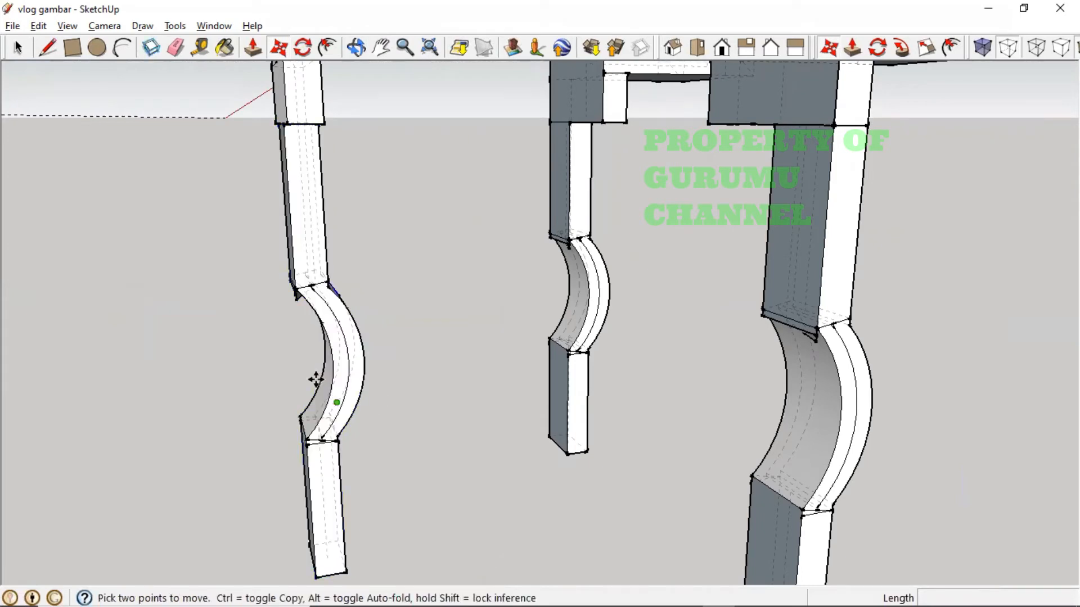
{"action": "left_click", "coordinate": [17, 50]}
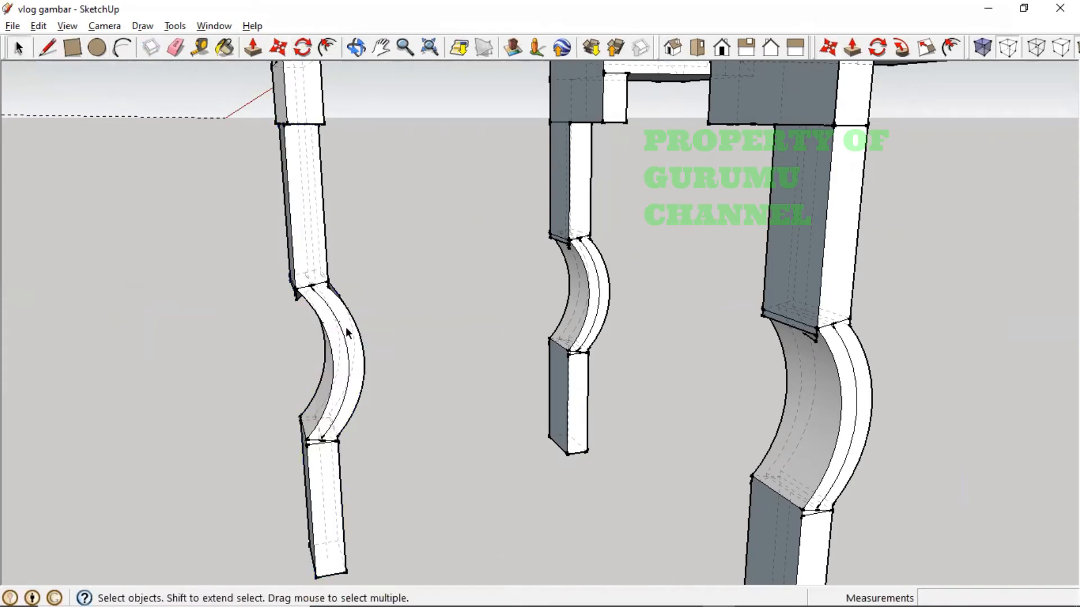
{"action": "left_click_drag", "start_coordinate": [263, 260], "coordinate": [421, 456]}
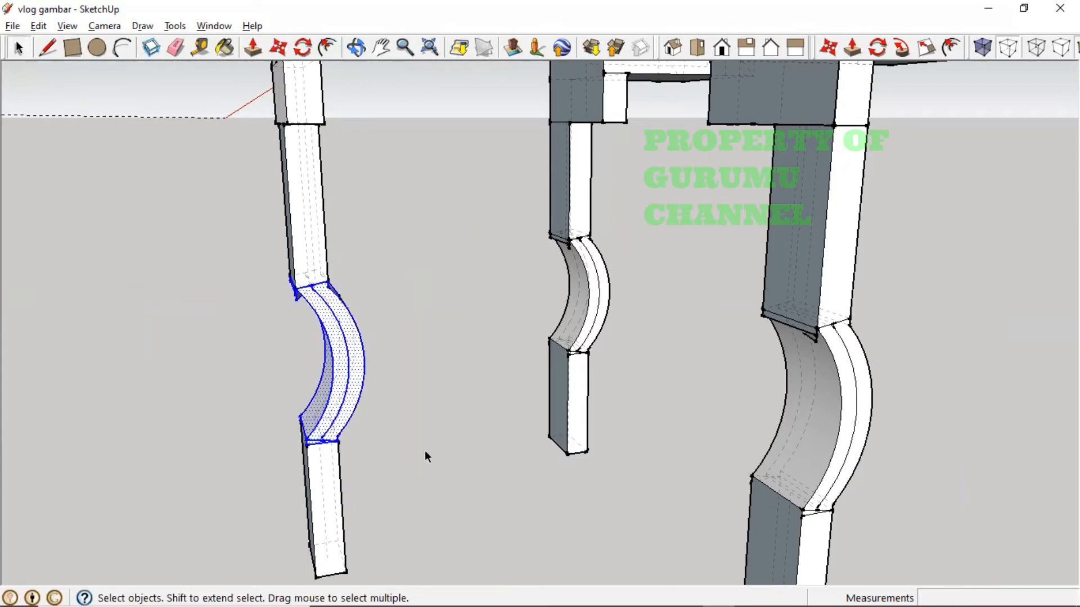
- Copy the curved section from its endpoint to a spot left of the leg
{"action": "left_click", "coordinate": [279, 49]}
{"action": "left_click", "coordinate": [352, 348]}
{"action": "key", "text": "ctrl"}
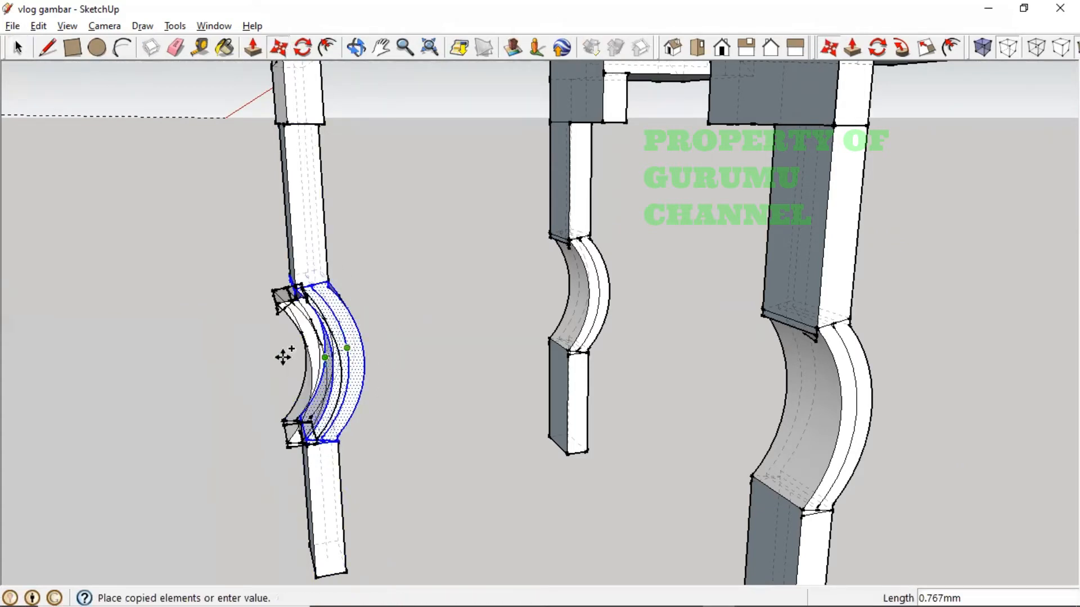
{"action": "left_click", "coordinate": [208, 367]}
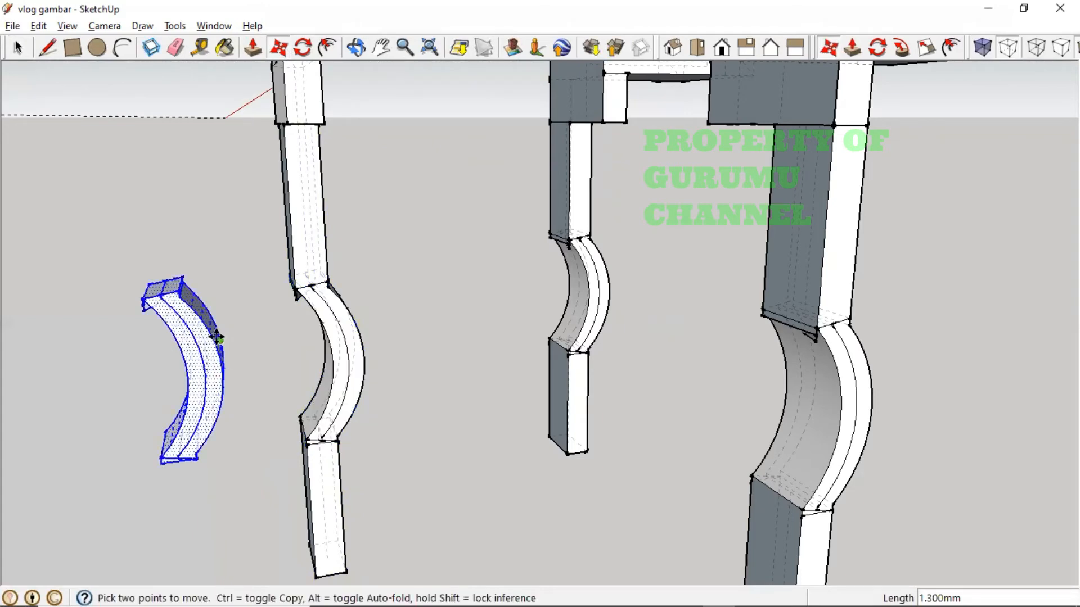
{"action": "middle_click_drag", "start_coordinate": [217, 337], "coordinate": [314, 123]}
{"action": "scroll", "coordinate": [315, 475], "scroll_direction": "down", "scroll_amount": 2}
- Rotate the copied curve 180° about a point on it
{"action": "left_click", "coordinate": [303, 47]}
{"action": "middle_click_drag", "start_coordinate": [299, 386], "coordinate": [438, 267]}
{"action": "key", "text": "q"}
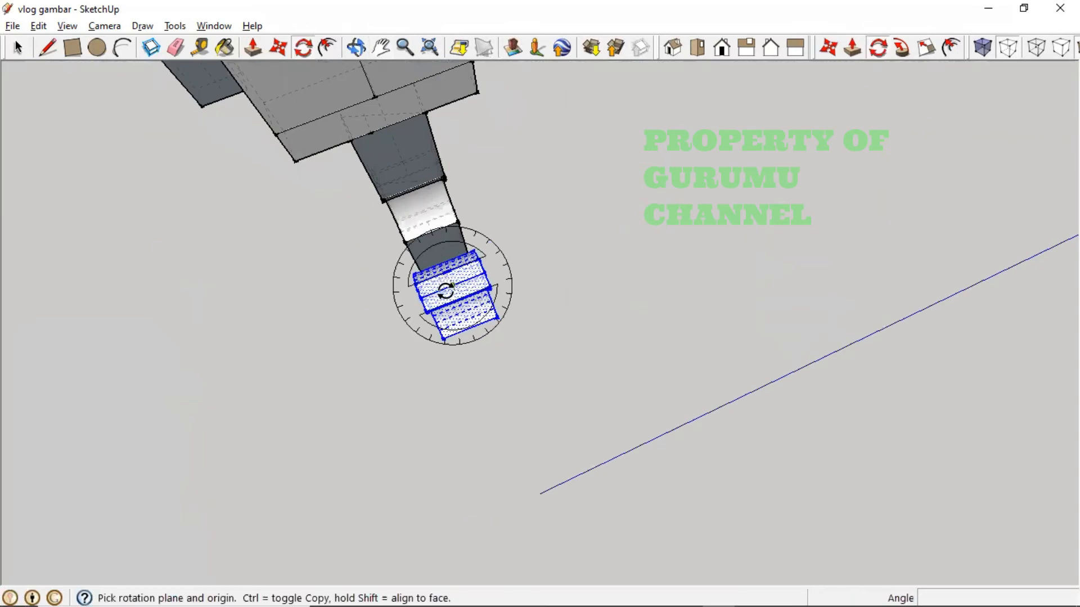
{"action": "left_click", "coordinate": [452, 285]}
{"action": "left_click", "coordinate": [425, 294]}
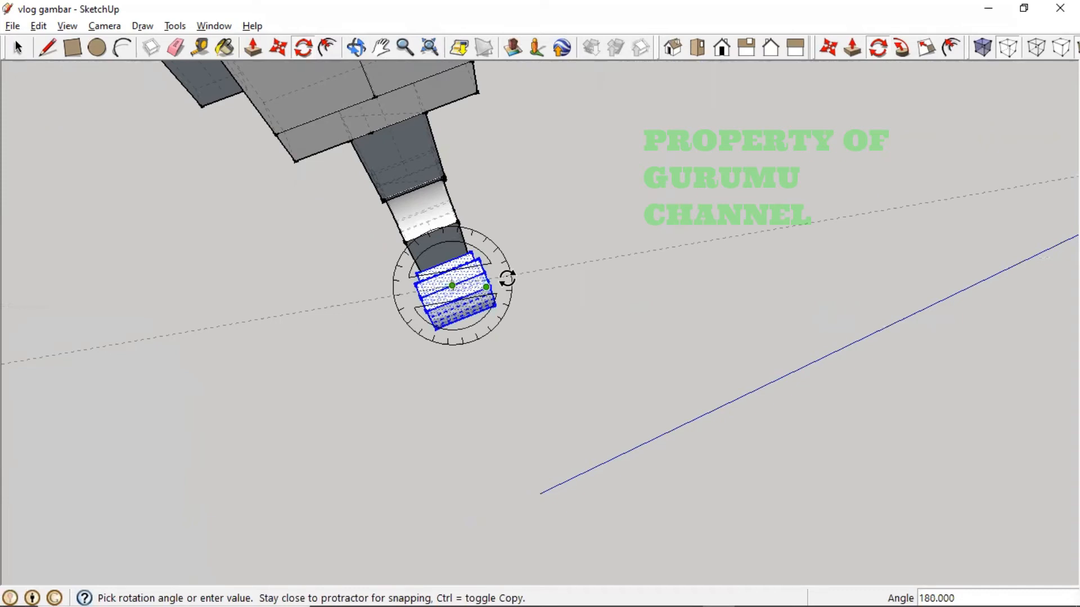
{"action": "left_click", "coordinate": [506, 278]}
{"action": "middle_click_drag", "start_coordinate": [465, 314], "coordinate": [193, 101]}
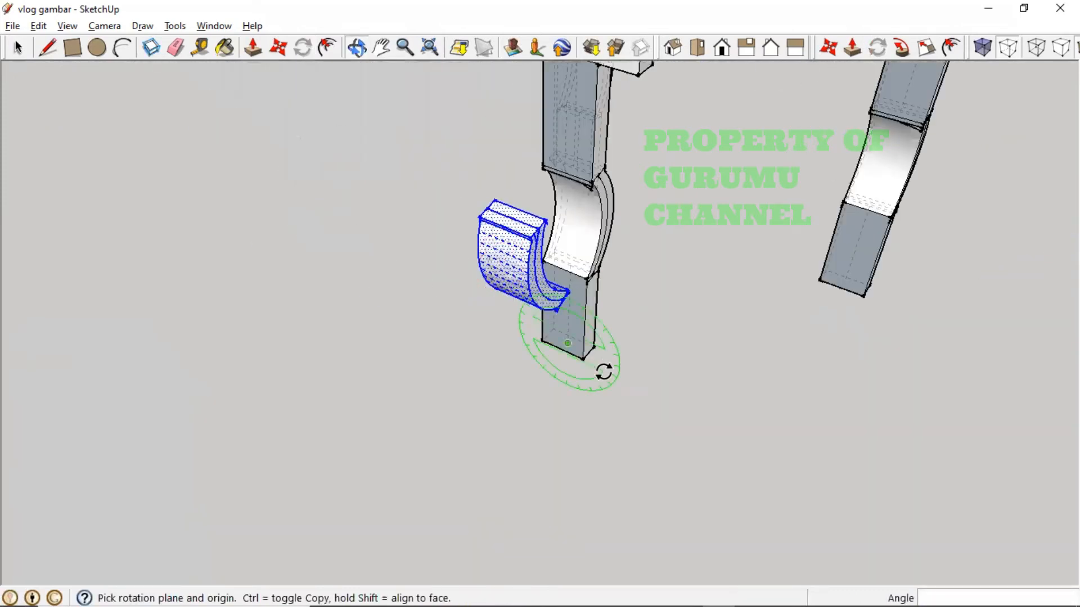
{"action": "middle_click_drag", "start_coordinate": [604, 371], "coordinate": [392, 183]}
{"action": "middle_click_drag", "start_coordinate": [591, 344], "coordinate": [484, 304]}
- Tilt the copied curve a further 15°
{"action": "left_click", "coordinate": [508, 254]}
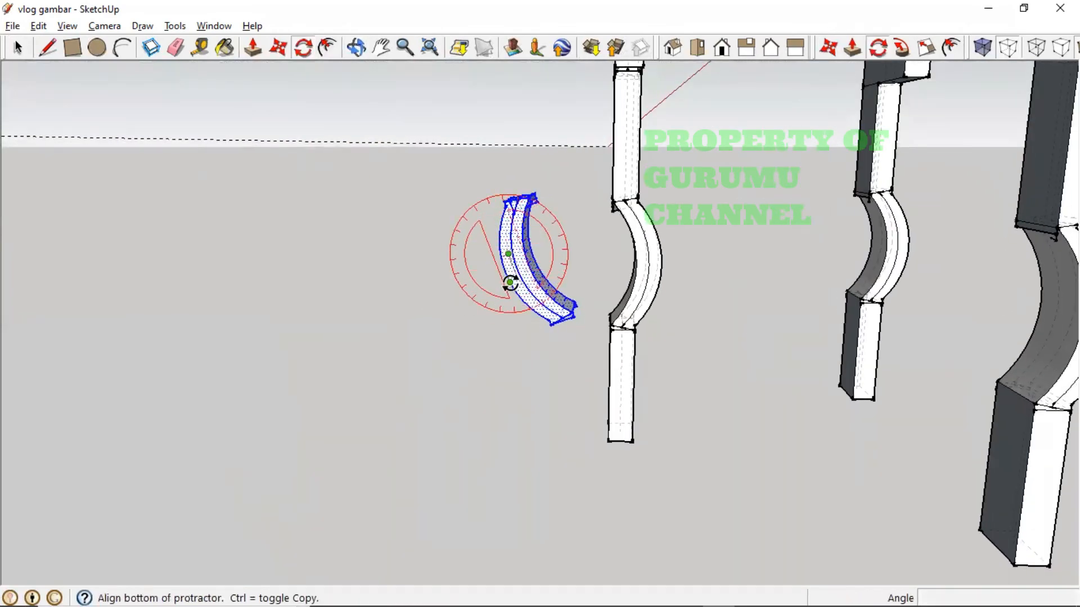
{"action": "left_click", "coordinate": [508, 284]}
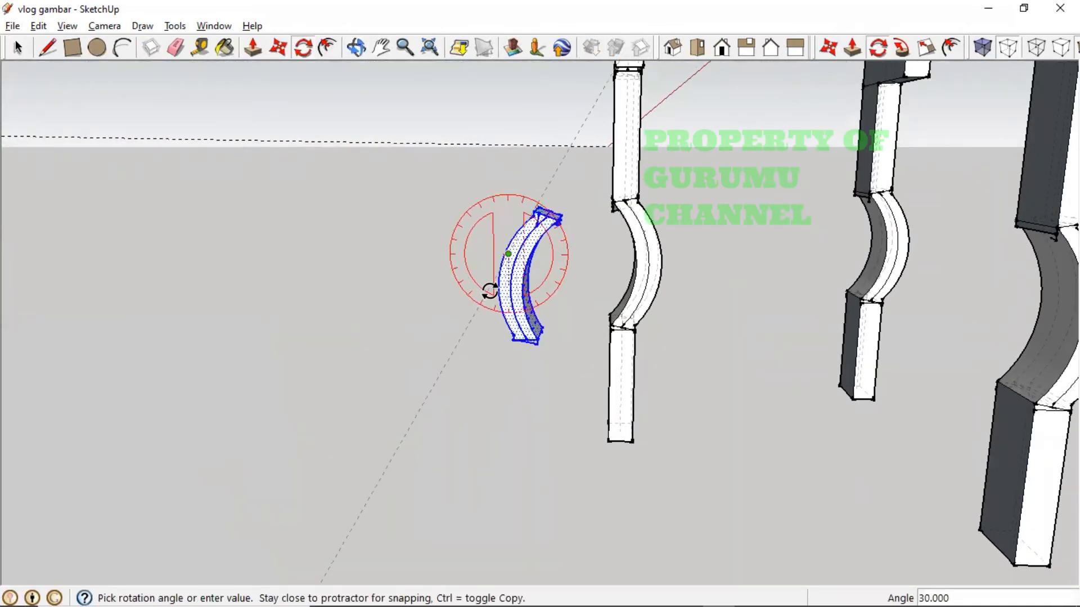
{"action": "left_click", "coordinate": [518, 306]}
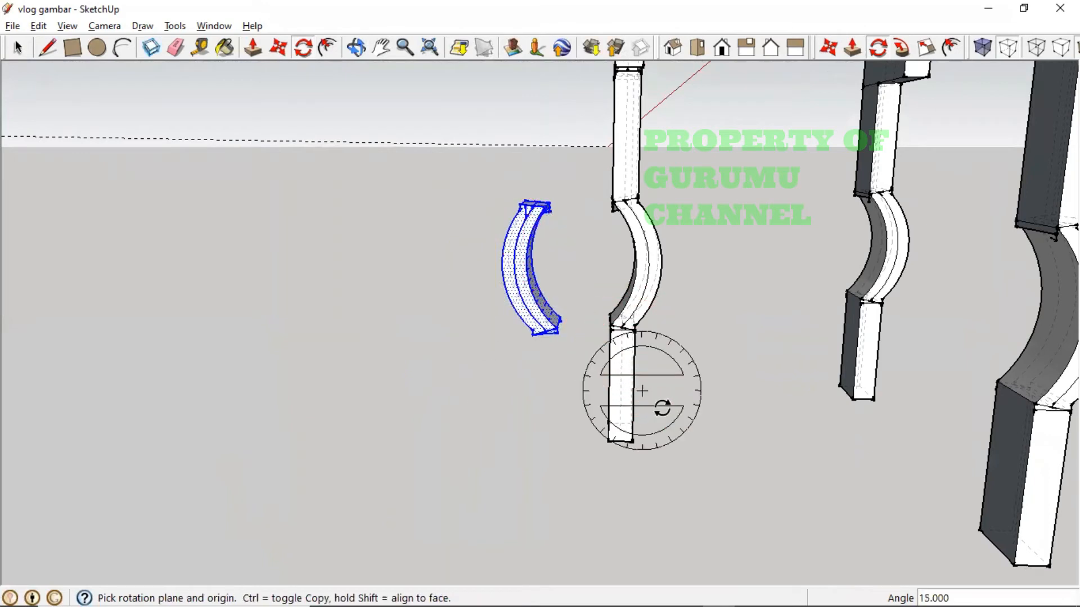
{"action": "middle_click_drag", "start_coordinate": [723, 458], "coordinate": [731, 508]}
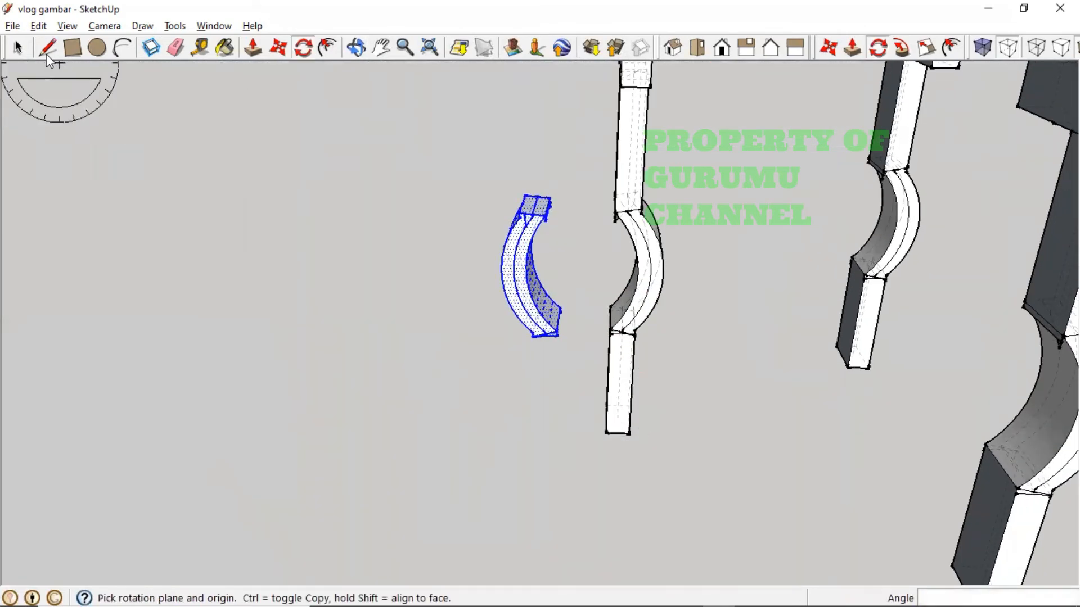
{"action": "left_click", "coordinate": [17, 48]}
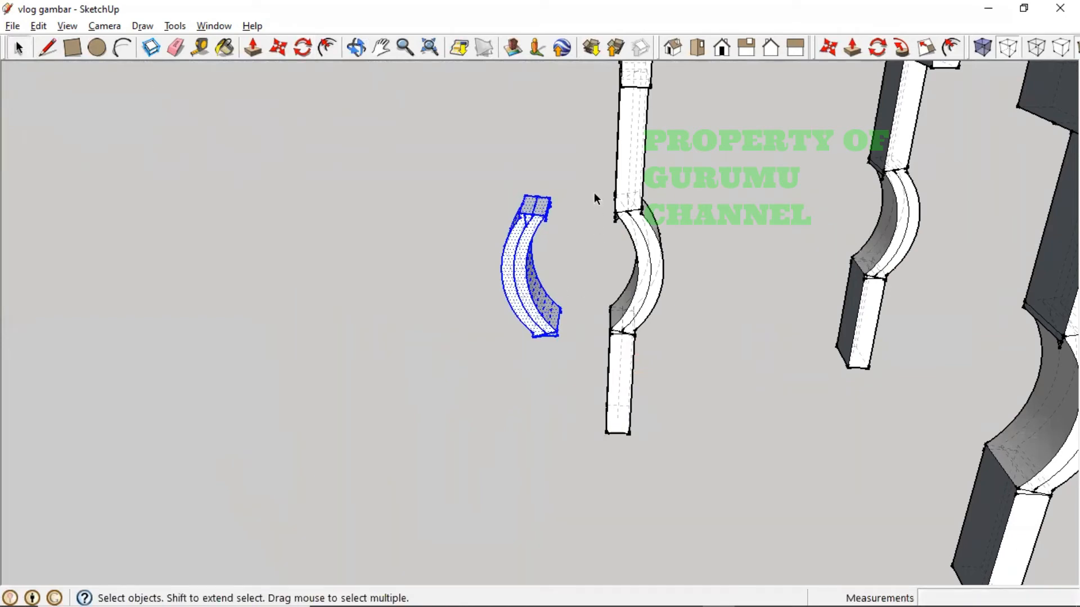
- Delete the left leg's original curved middle section
{"action": "left_click_drag", "start_coordinate": [594, 193], "coordinate": [725, 353]}
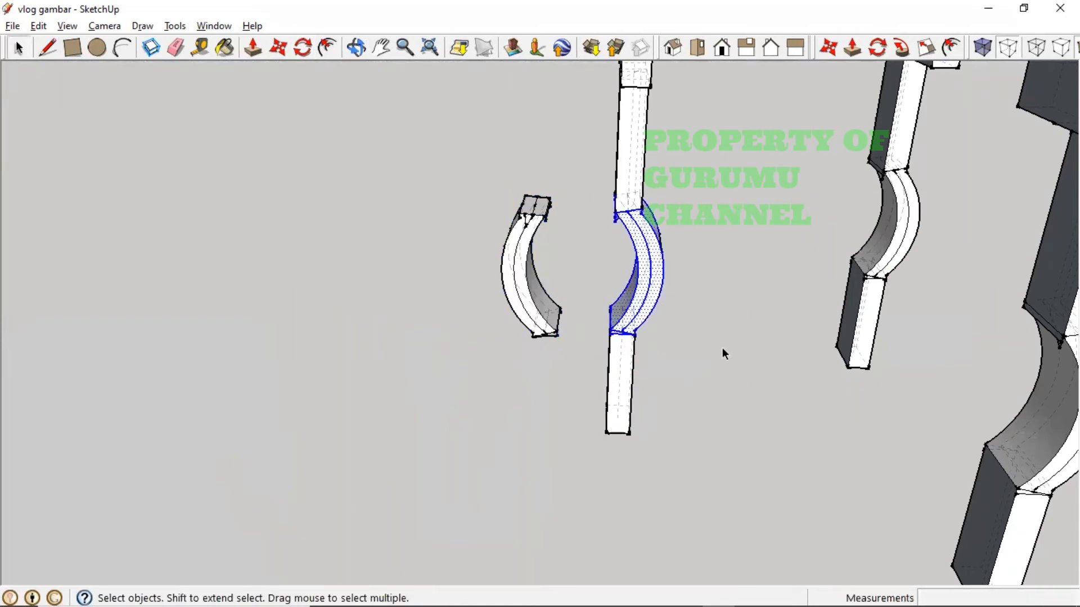
{"action": "key", "text": "Delete"}
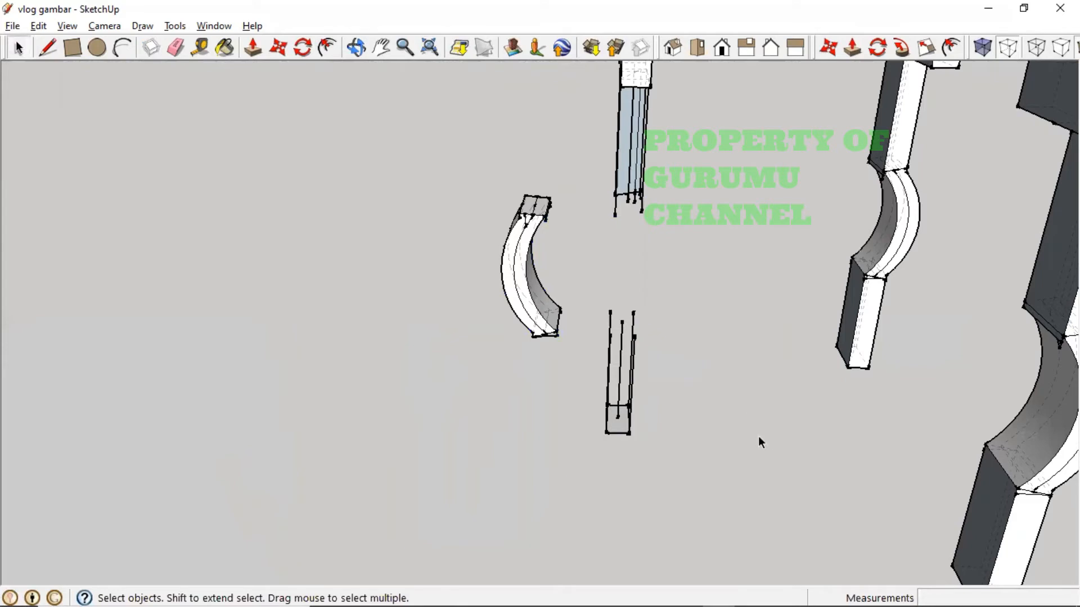
{"action": "key", "text": "ctrl+z"}
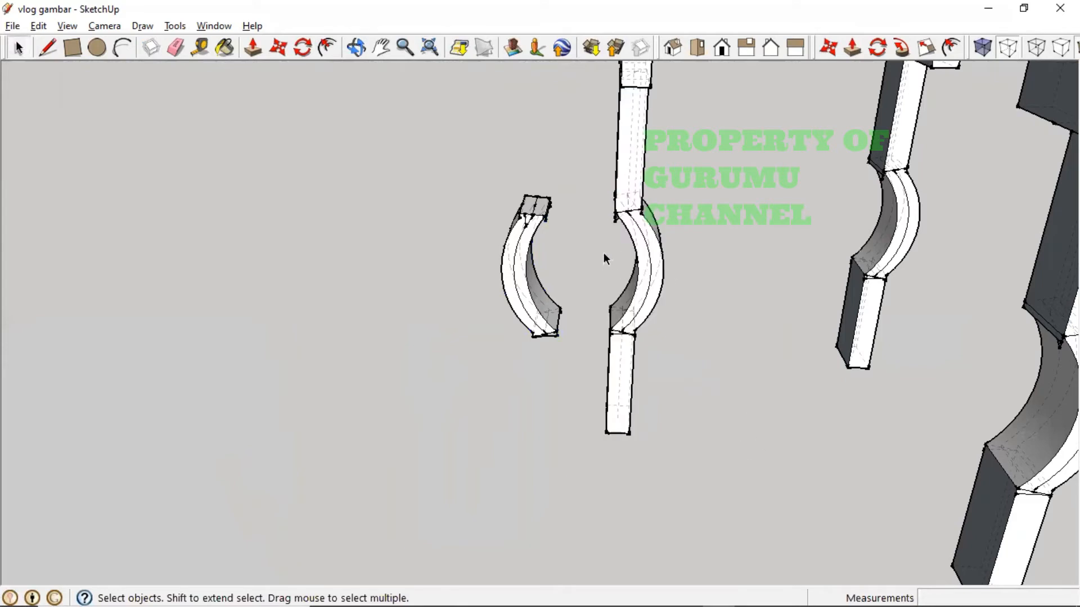
{"action": "double_click", "coordinate": [642, 272]}
{"action": "key", "text": "Delete"}
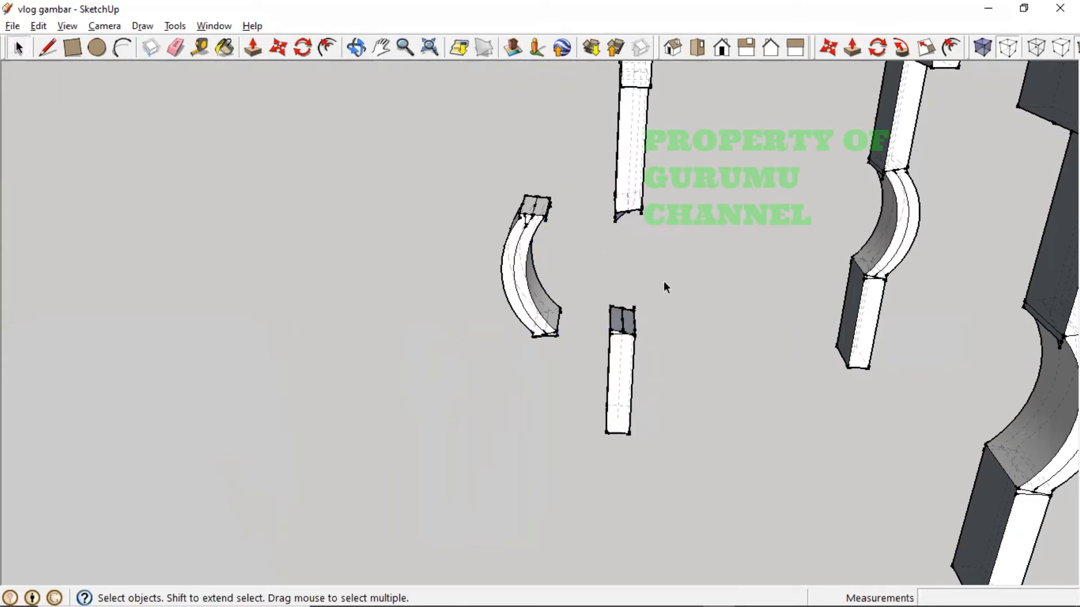
- Move the copied arc beside the leg bars and tilt it about 7.4°
{"action": "left_click_drag", "start_coordinate": [476, 175], "coordinate": [567, 349]}
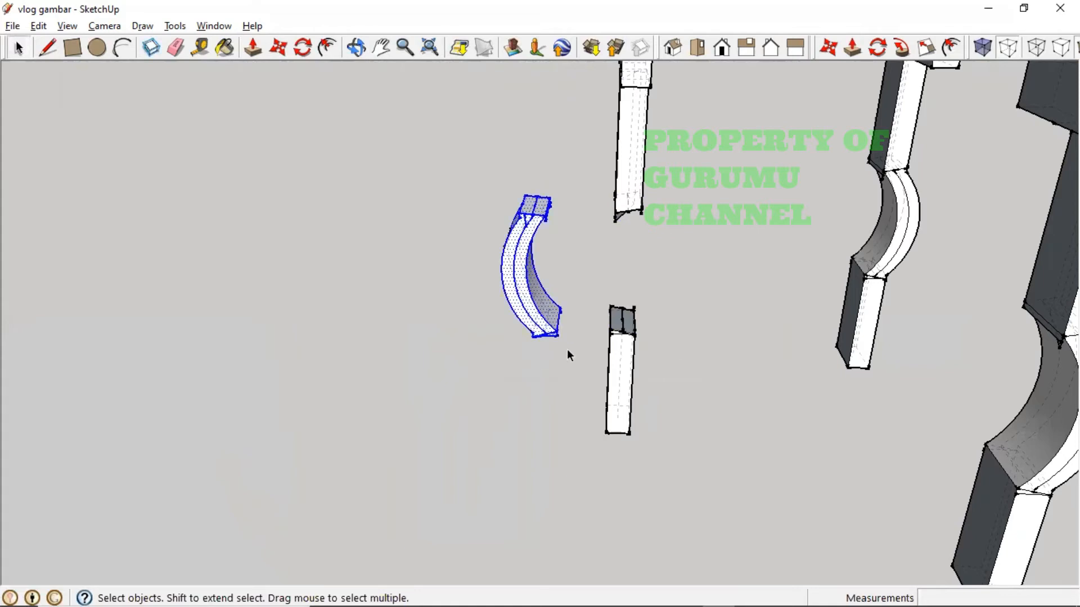
{"action": "left_click", "coordinate": [277, 48]}
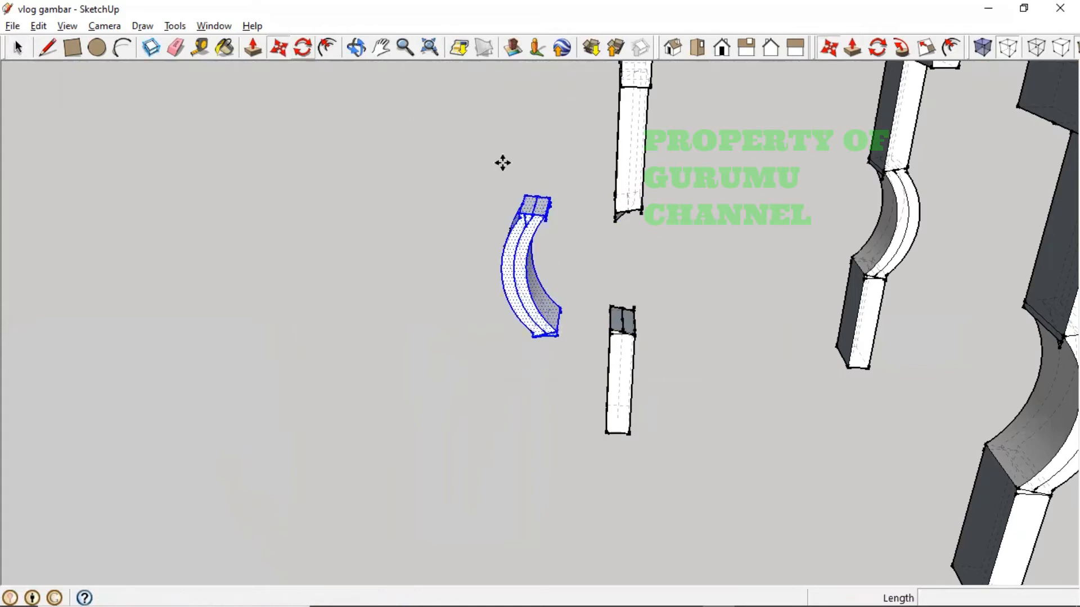
{"action": "scroll", "coordinate": [564, 217], "scroll_direction": "up", "scroll_amount": 5}
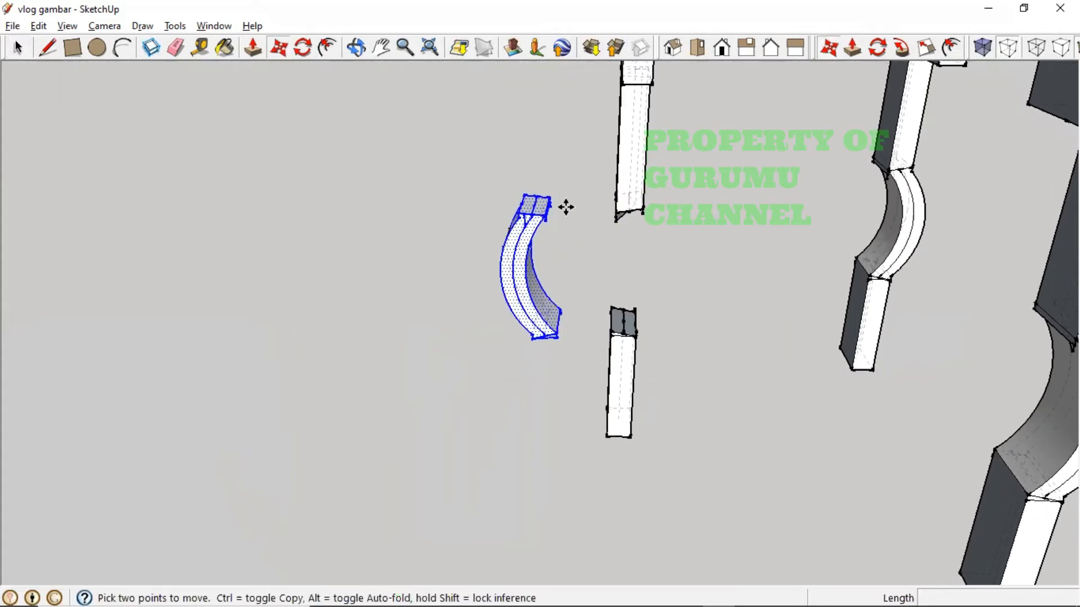
{"action": "left_click", "coordinate": [544, 216]}
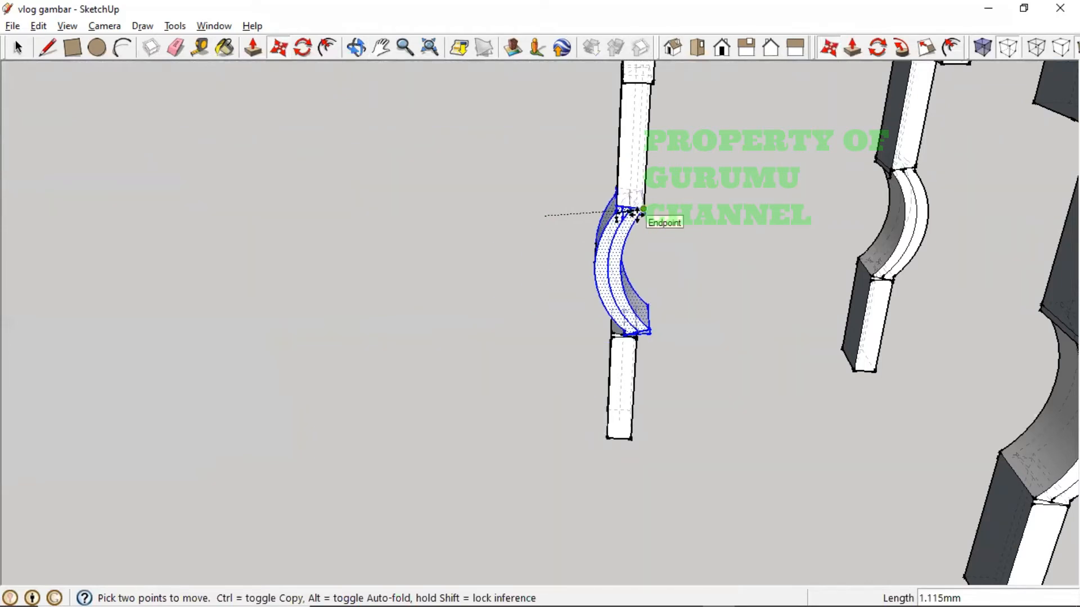
{"action": "left_click", "coordinate": [569, 218]}
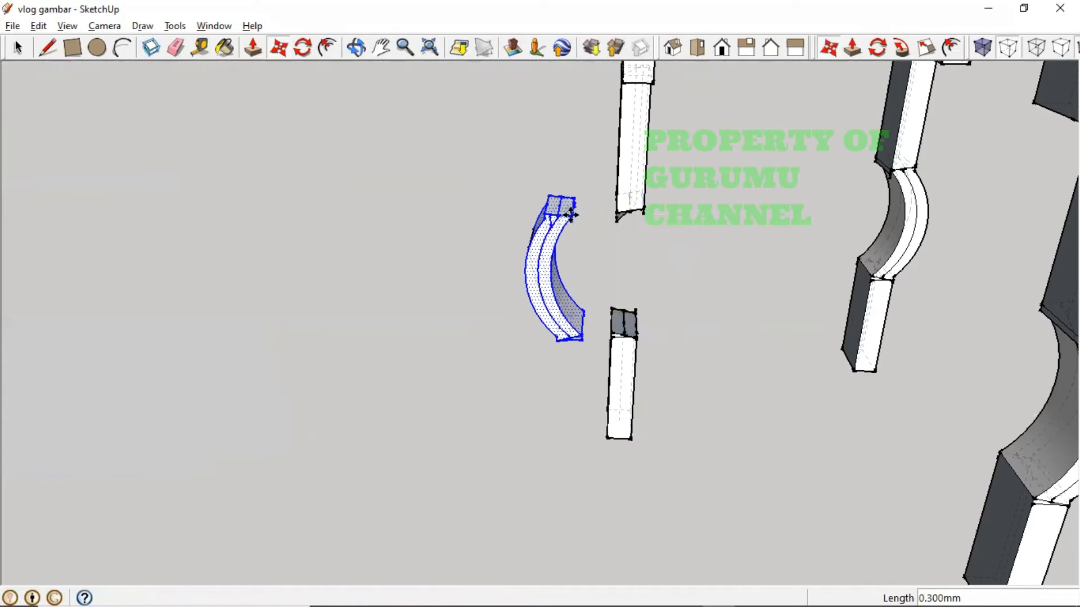
{"action": "left_click", "coordinate": [306, 51]}
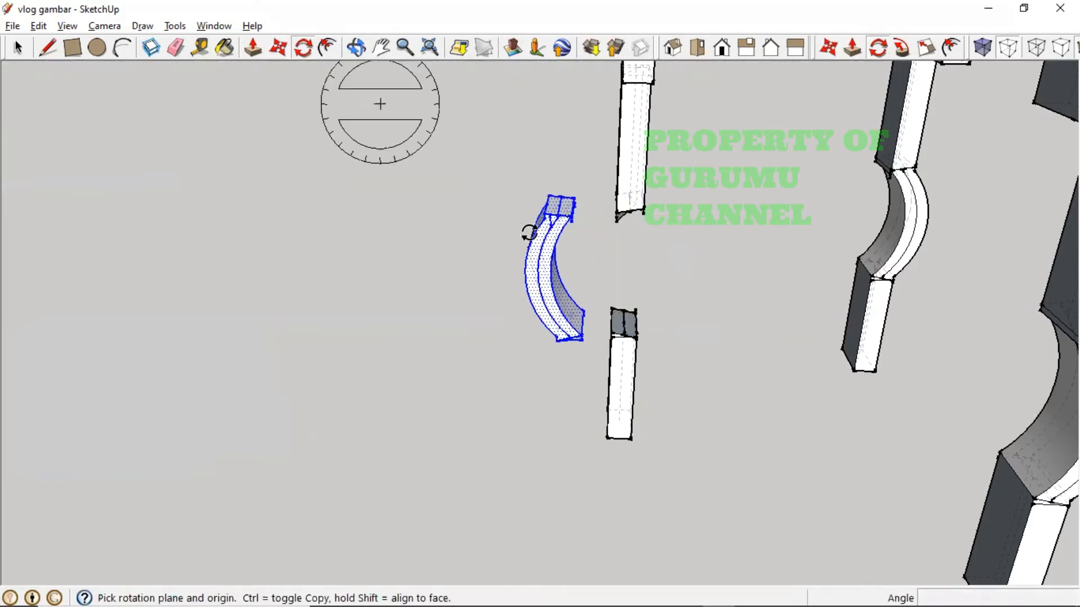
{"action": "left_click_drag", "start_coordinate": [537, 248], "coordinate": [535, 260]}
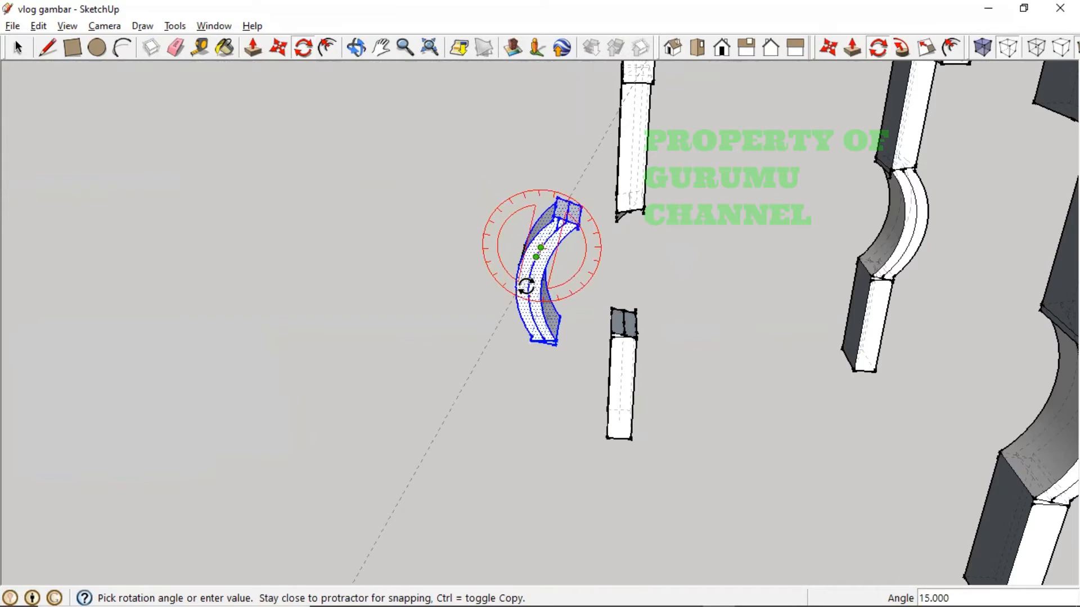
{"action": "left_click", "coordinate": [526, 286]}
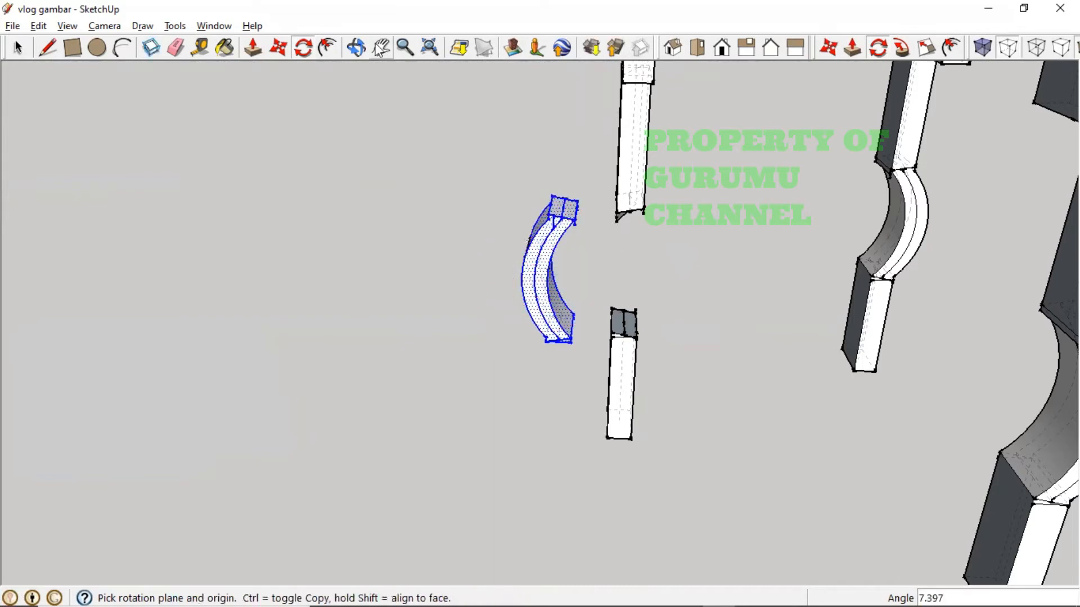
- Snap the curved piece between the upper and lower leg bars to bridge their gap
{"action": "left_click", "coordinate": [279, 48]}
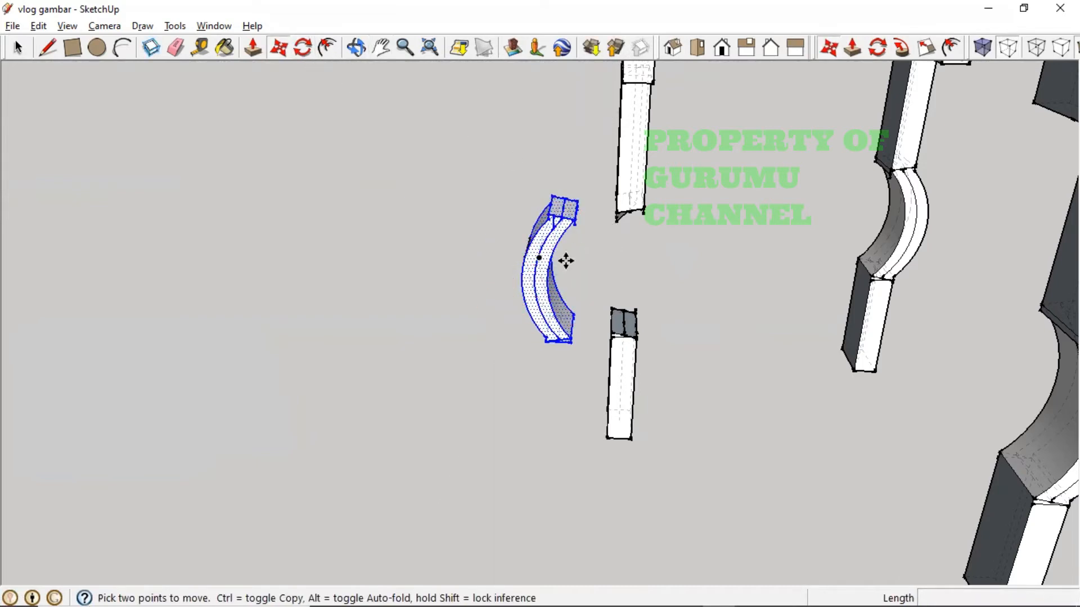
{"action": "left_click", "coordinate": [550, 276]}
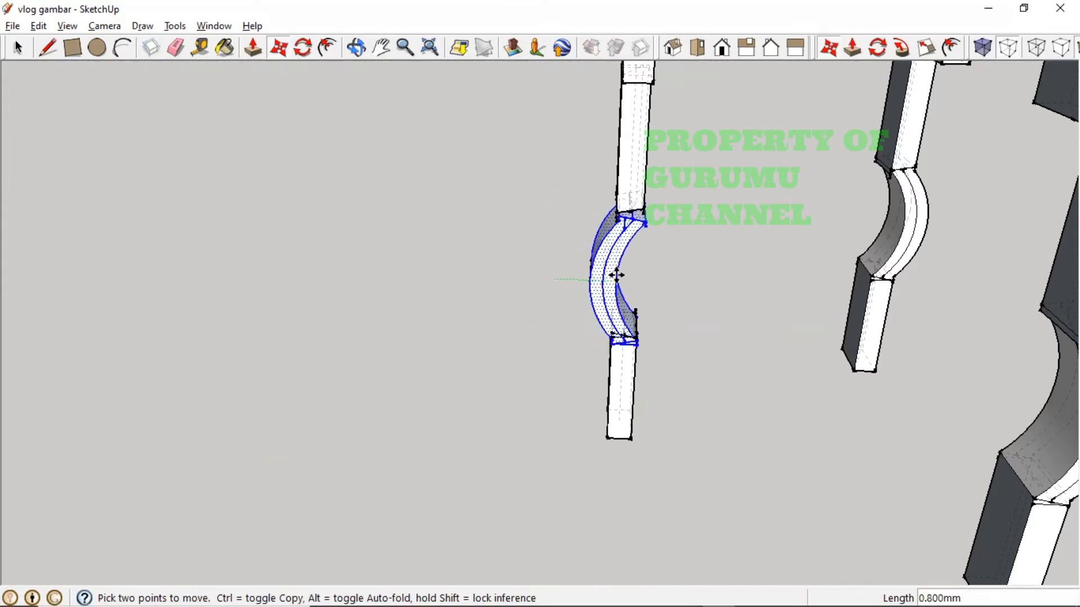
{"action": "key", "text": "Escape"}
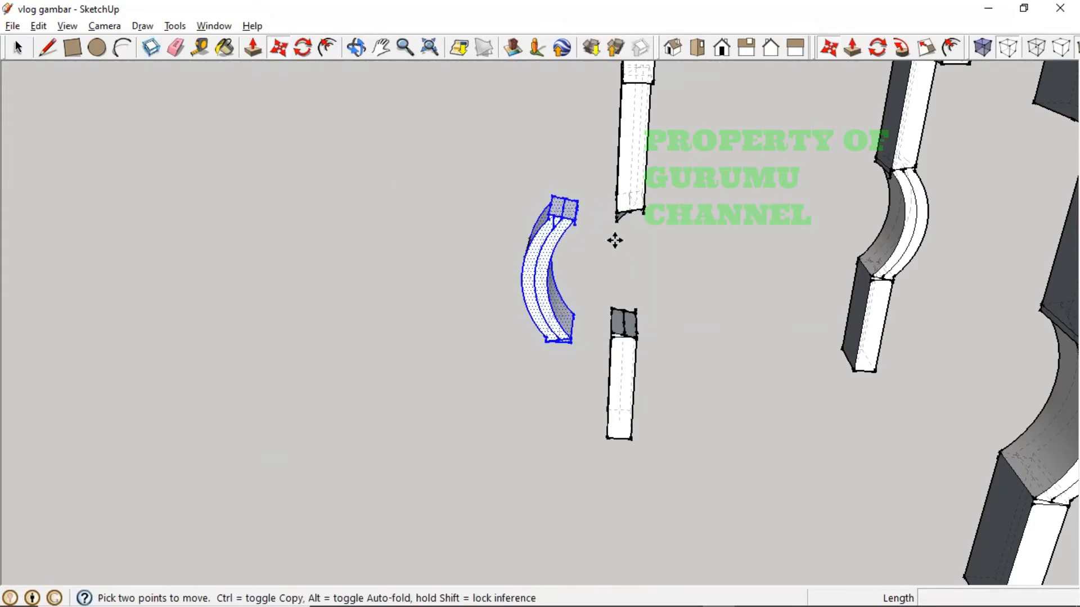
{"action": "left_click", "coordinate": [551, 215]}
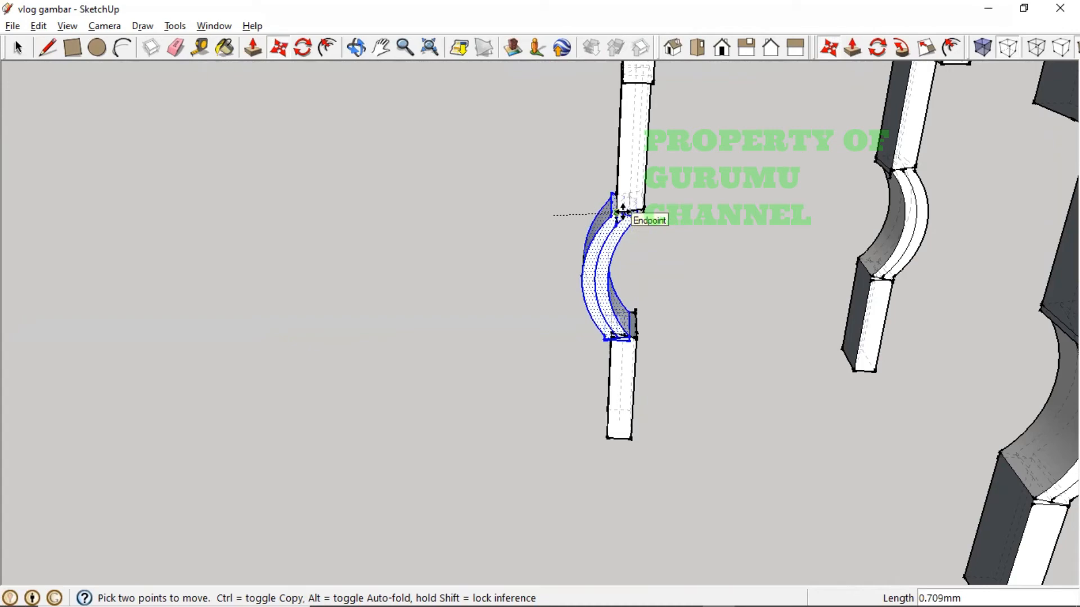
{"action": "left_click", "coordinate": [622, 212]}
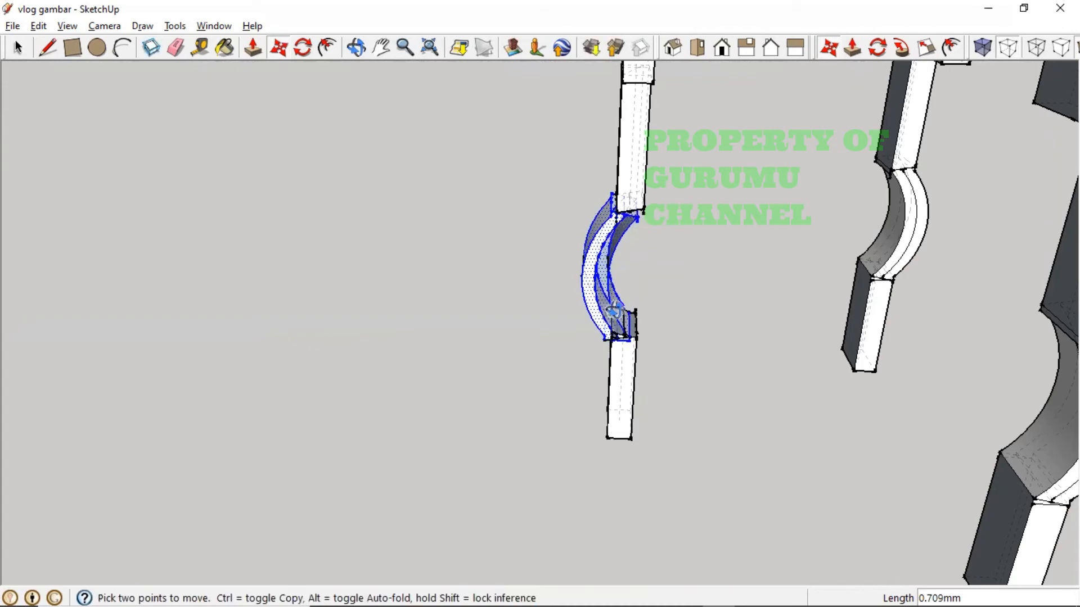
{"action": "middle_click_drag", "start_coordinate": [613, 311], "coordinate": [427, 270]}
{"action": "scroll", "coordinate": [574, 200], "scroll_direction": "up", "scroll_amount": 5}
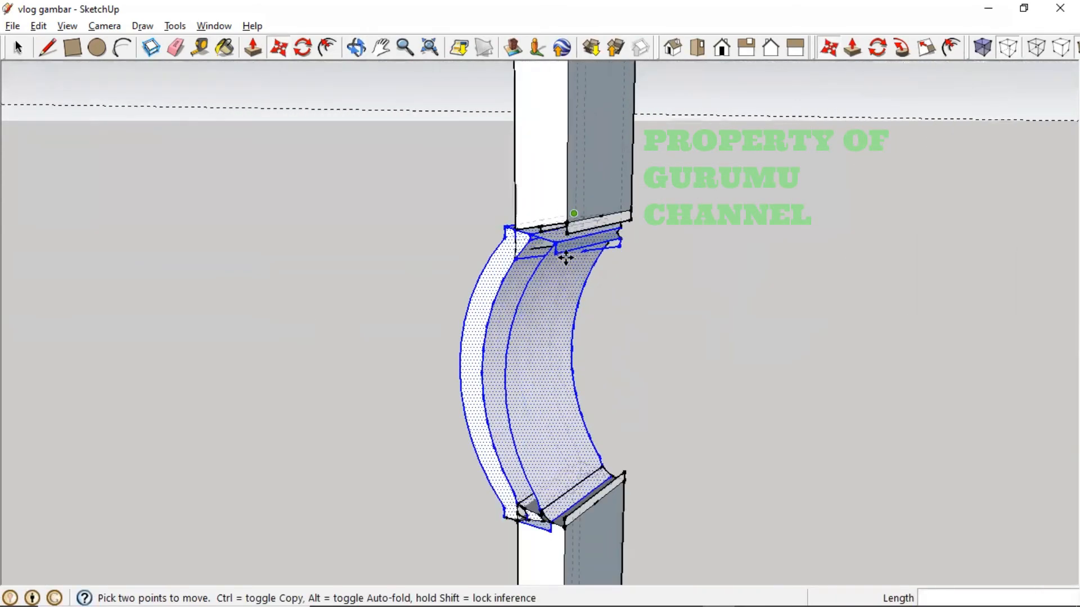
{"action": "middle_click_drag", "start_coordinate": [564, 263], "coordinate": [659, 345]}
{"action": "key", "text": "ctrl+z"}
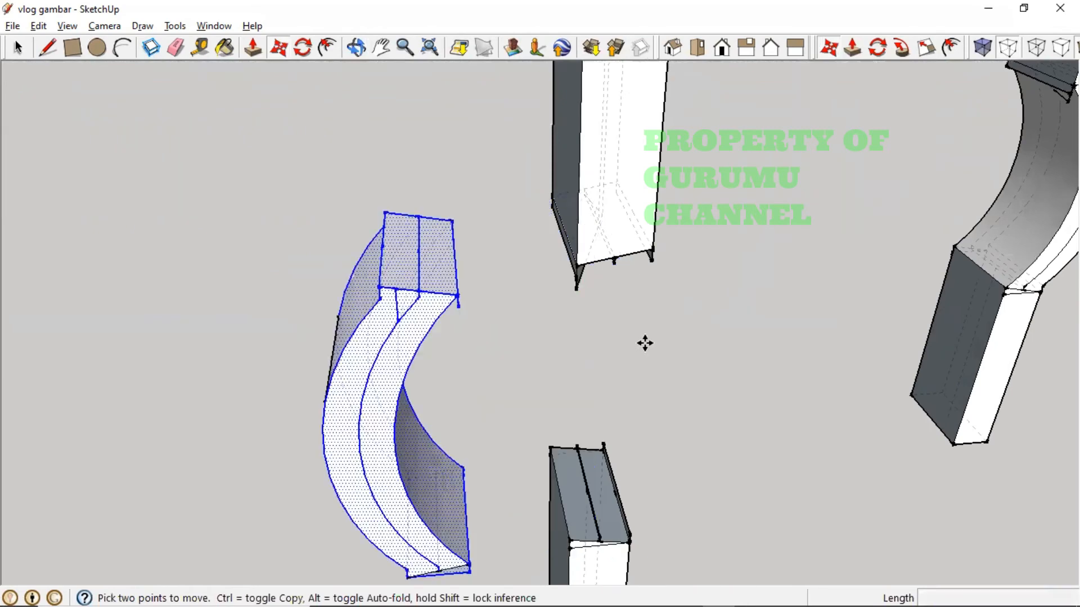
{"action": "left_click", "coordinate": [381, 284]}
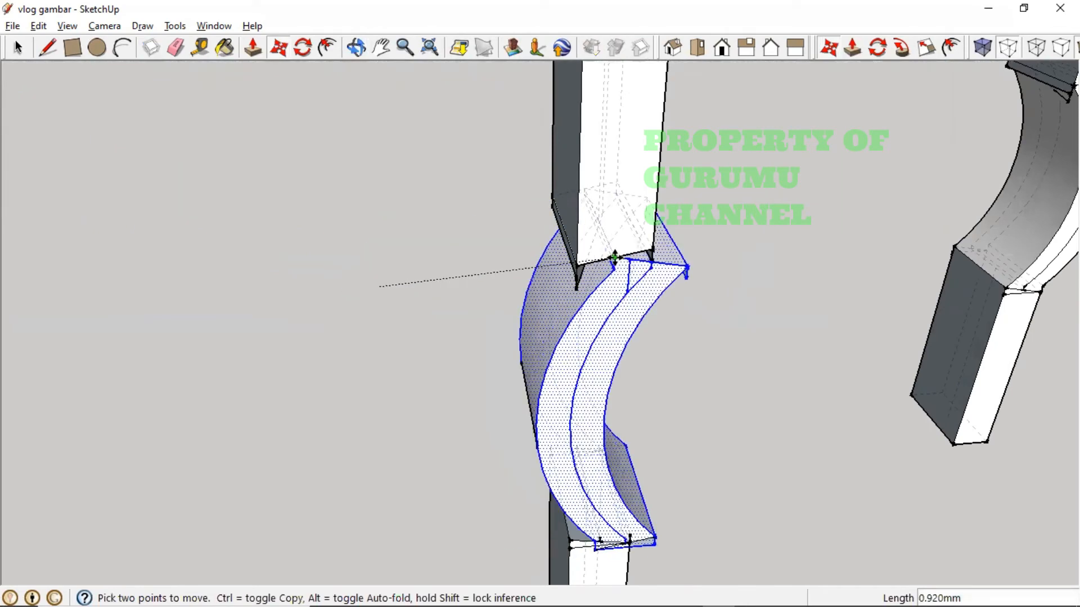
{"action": "left_click", "coordinate": [574, 265]}
{"action": "middle_click_drag", "start_coordinate": [670, 313], "coordinate": [505, 306]}
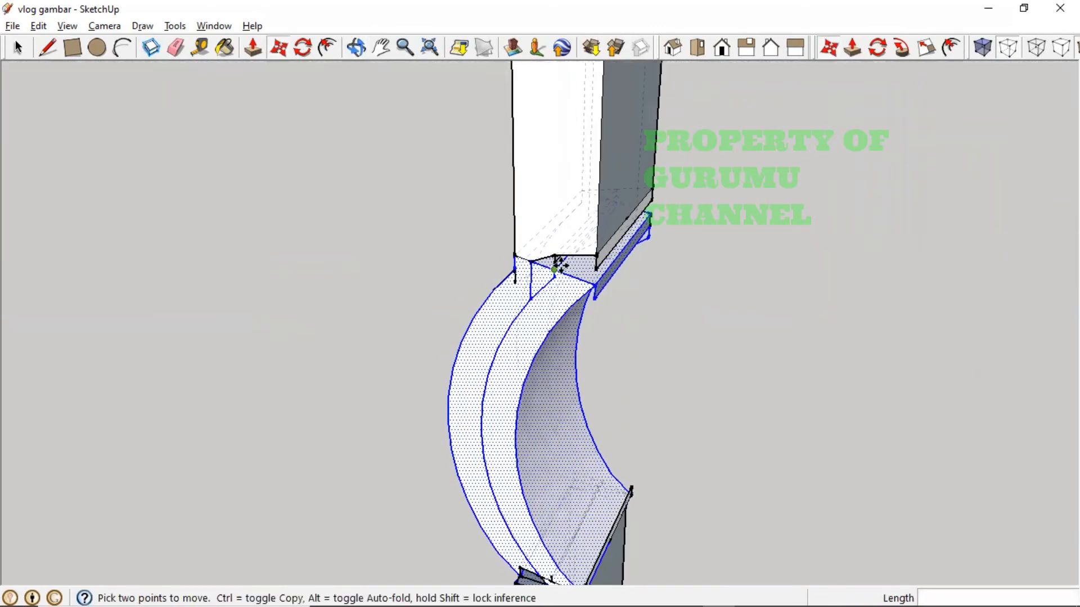
{"action": "middle_click_drag", "start_coordinate": [558, 265], "coordinate": [636, 296]}
- Try a rectangle across the leg joint face, then undo it and restore the curved piece
{"action": "left_click", "coordinate": [80, 49]}
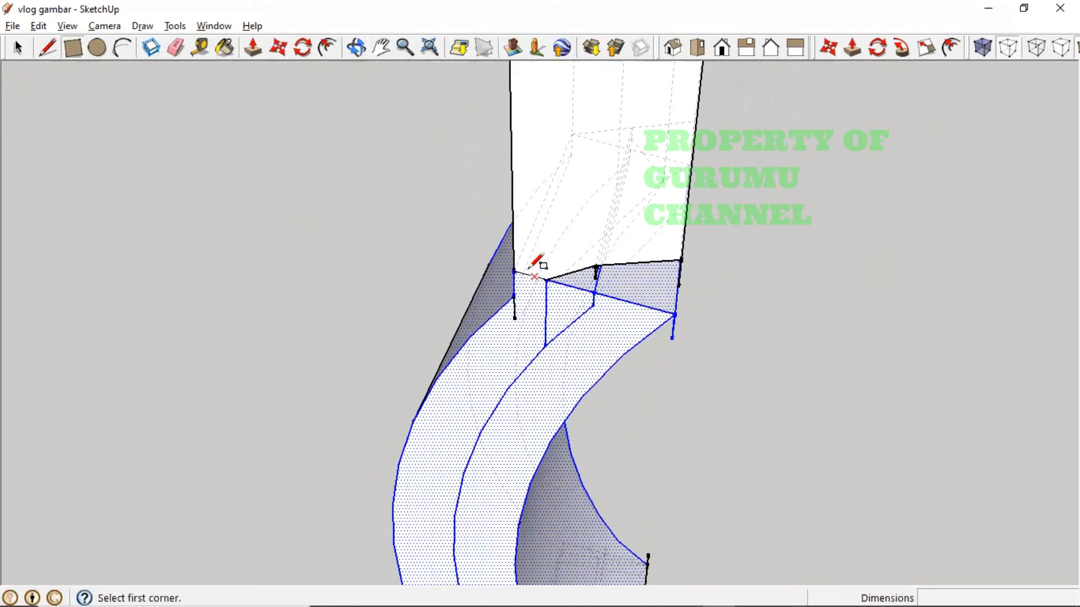
{"action": "left_click", "coordinate": [555, 253]}
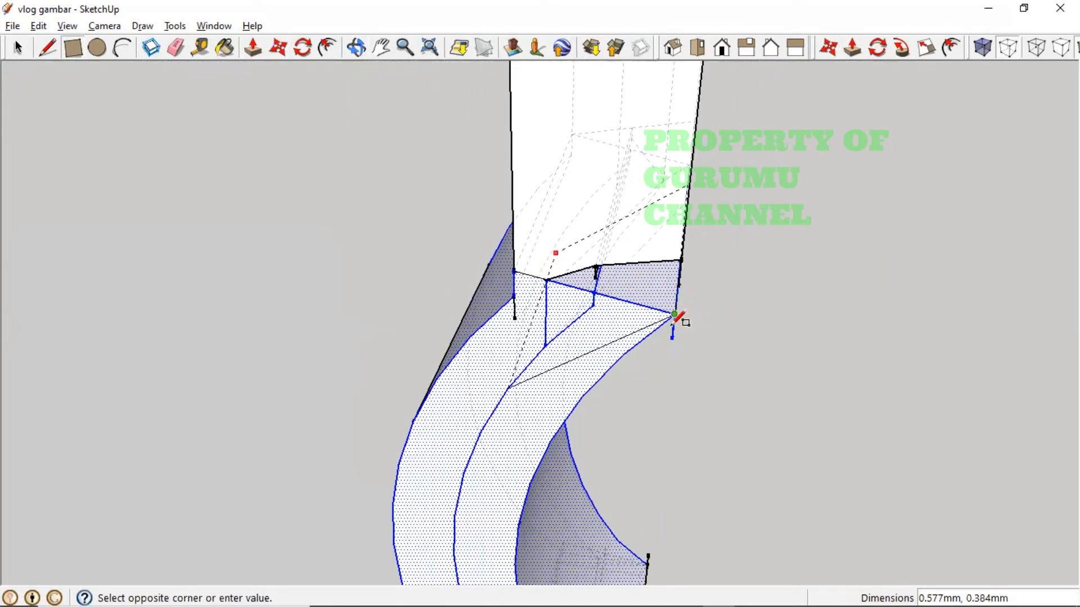
{"action": "left_click", "coordinate": [659, 315]}
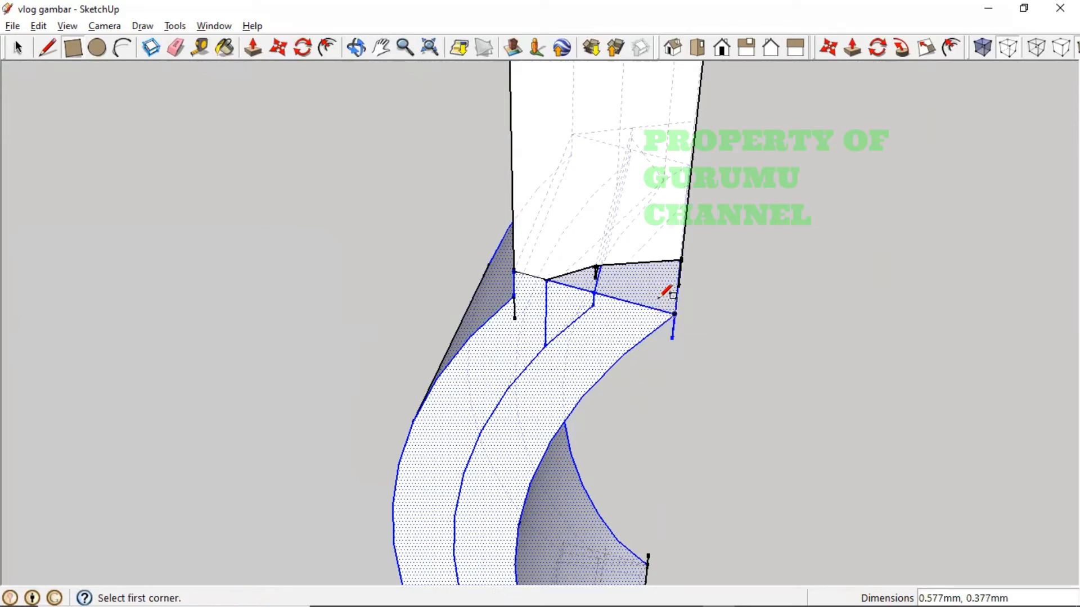
{"action": "left_click", "coordinate": [681, 259]}
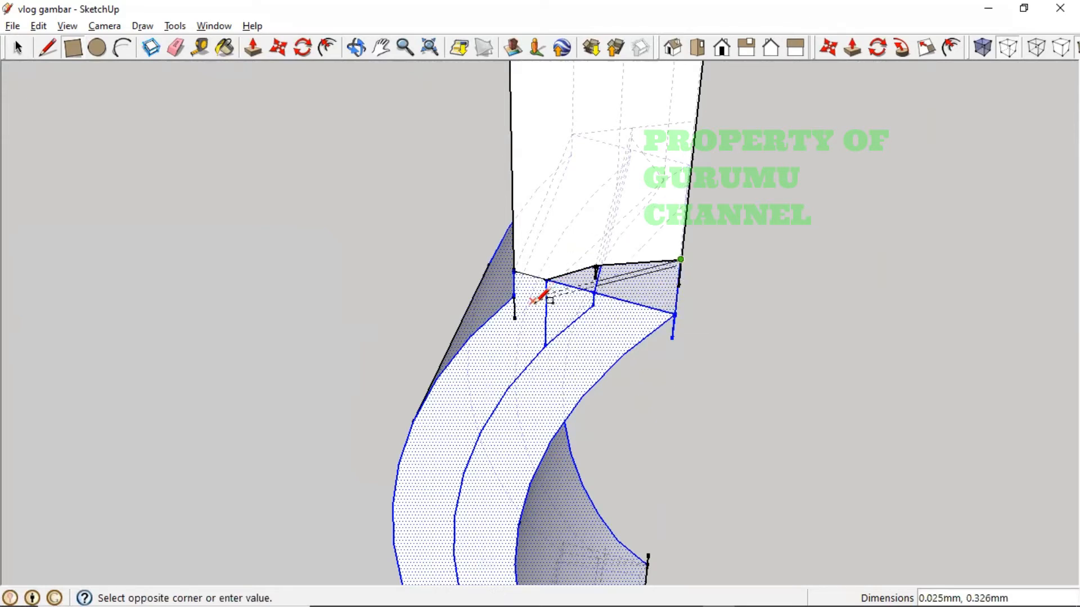
{"action": "left_click", "coordinate": [562, 291]}
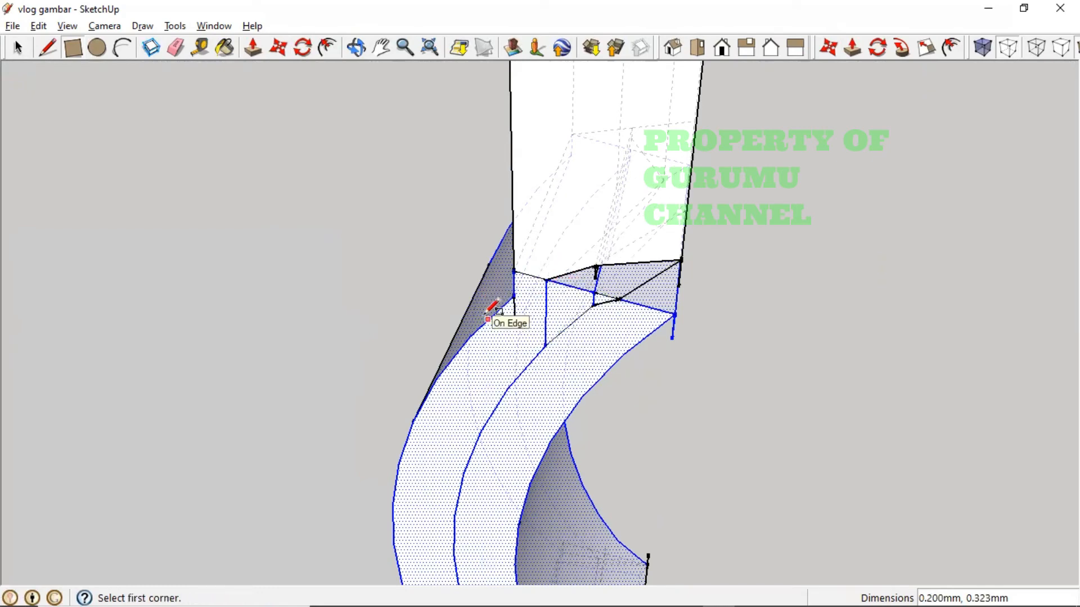
{"action": "key", "text": "ctrl+z"}
{"action": "key", "text": "ctrl+z"}
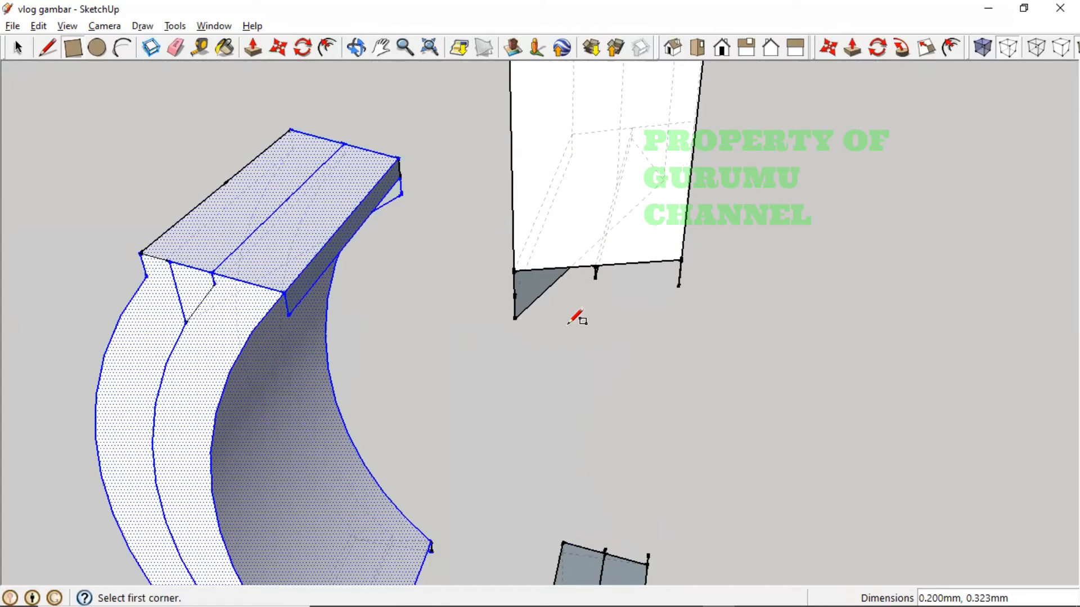
{"action": "key", "text": "ctrl+y"}
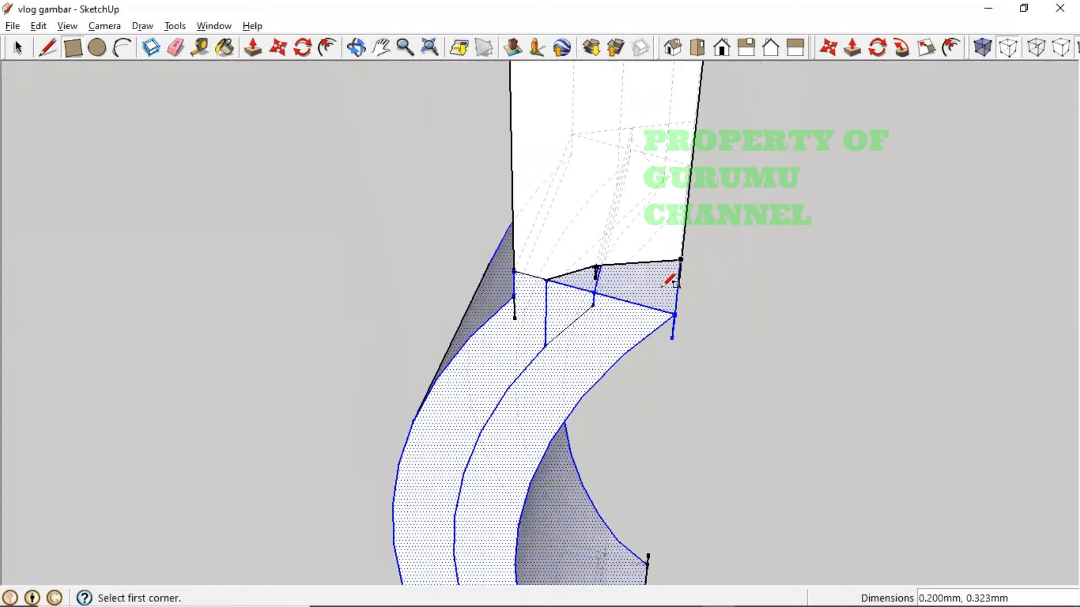
- Draw rectangles at the bar's bottom, front and joint edge to close the gaps with faces
{"action": "middle_click_drag", "start_coordinate": [669, 281], "coordinate": [704, 162]}
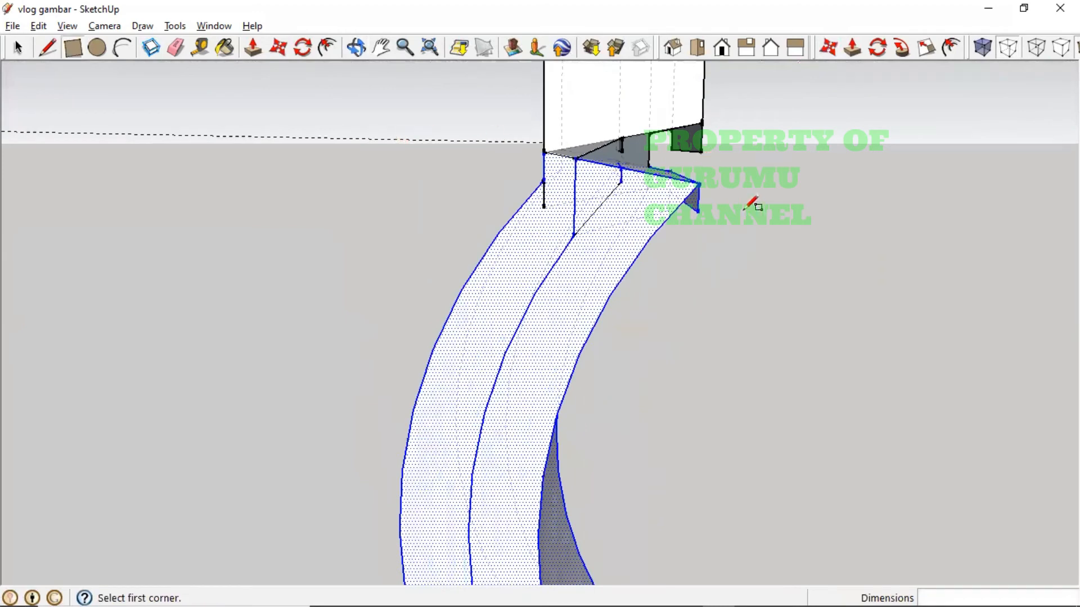
{"action": "left_click", "coordinate": [700, 152]}
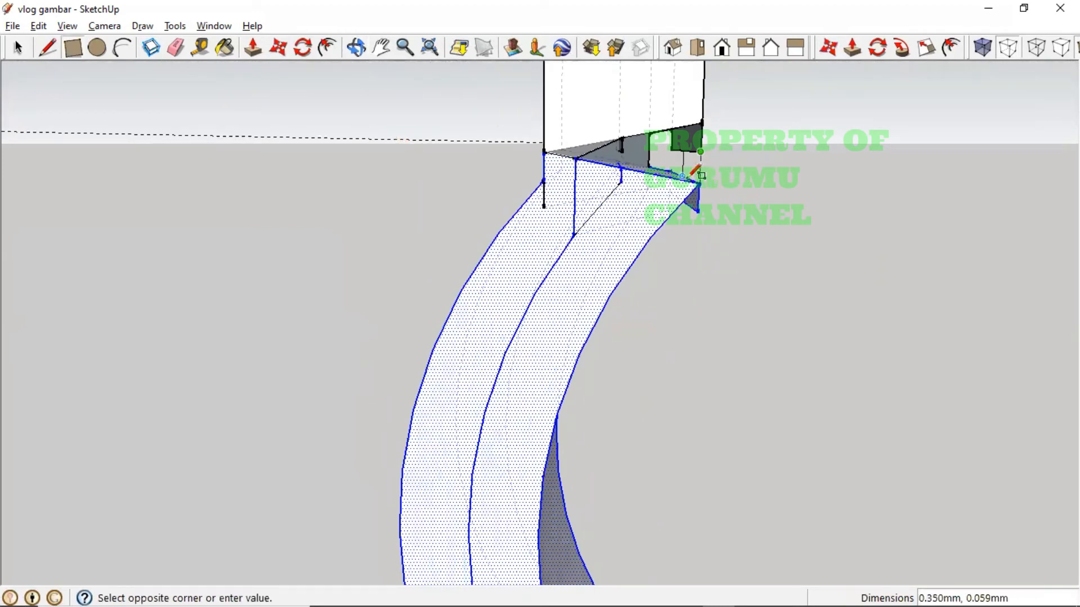
{"action": "left_click", "coordinate": [696, 181]}
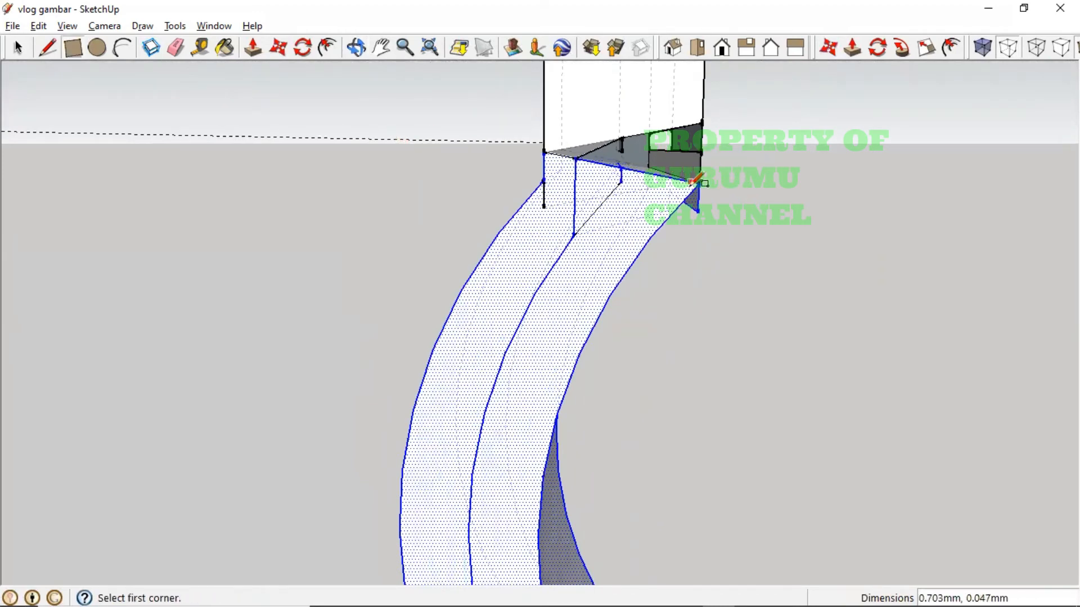
{"action": "left_click", "coordinate": [700, 181]}
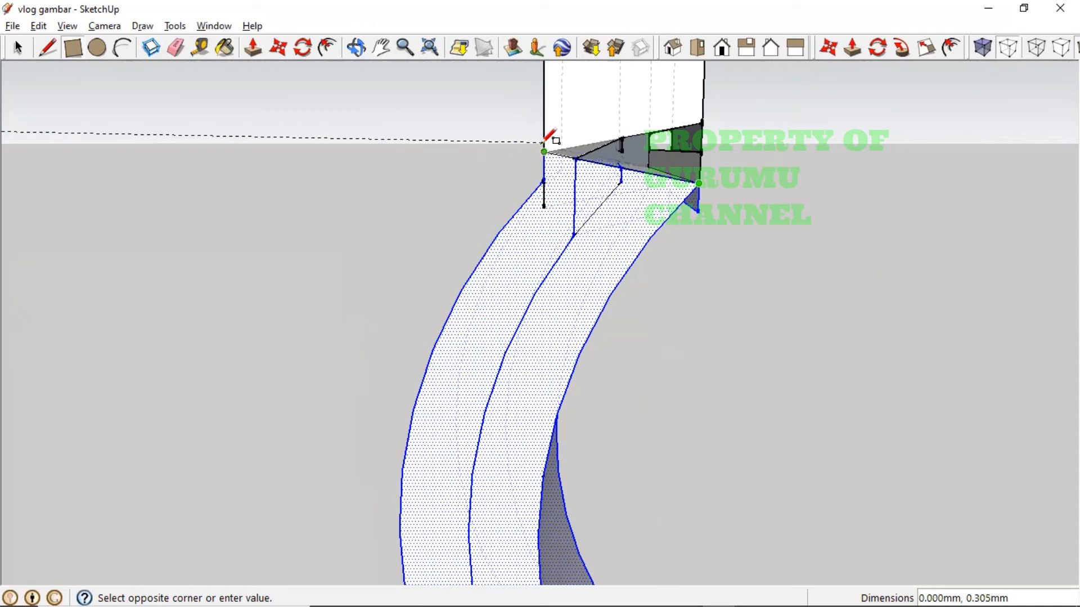
{"action": "left_click", "coordinate": [551, 120]}
{"action": "middle_click_drag", "start_coordinate": [587, 135], "coordinate": [633, 159]}
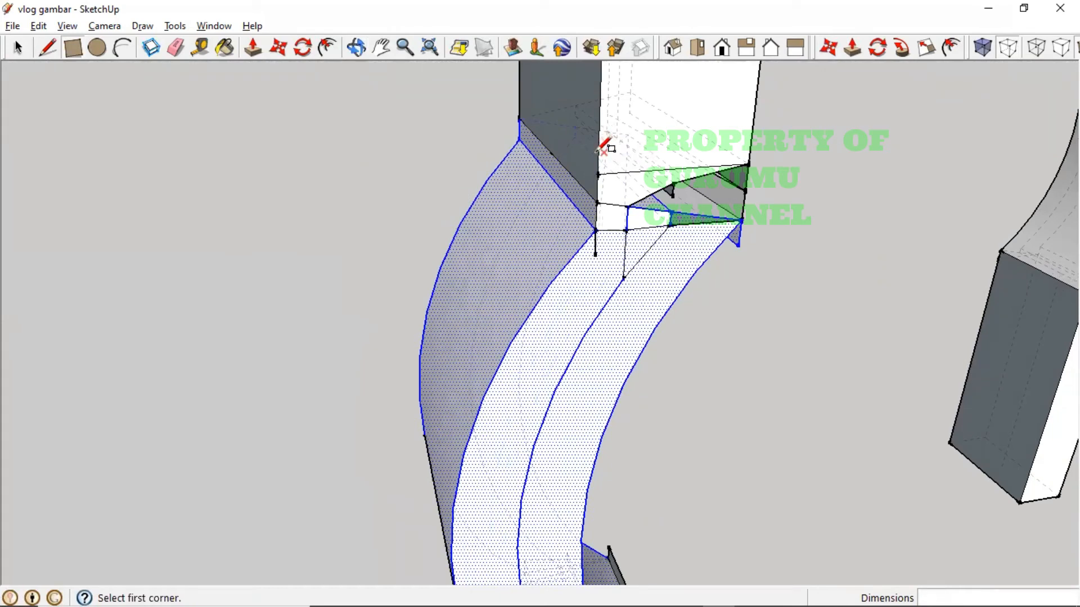
{"action": "left_click", "coordinate": [597, 174]}
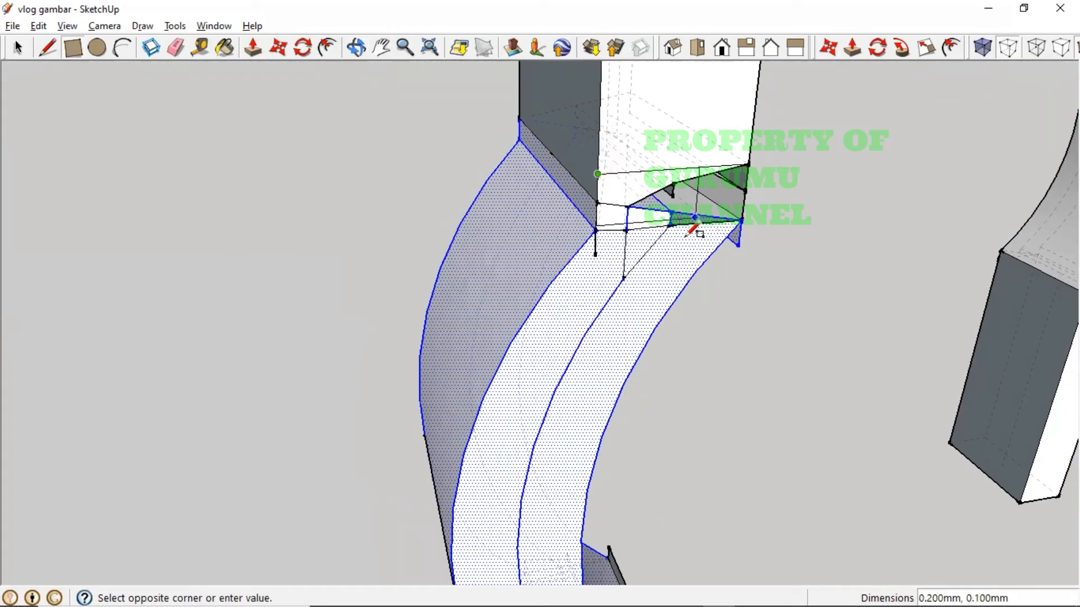
{"action": "left_click", "coordinate": [742, 221]}
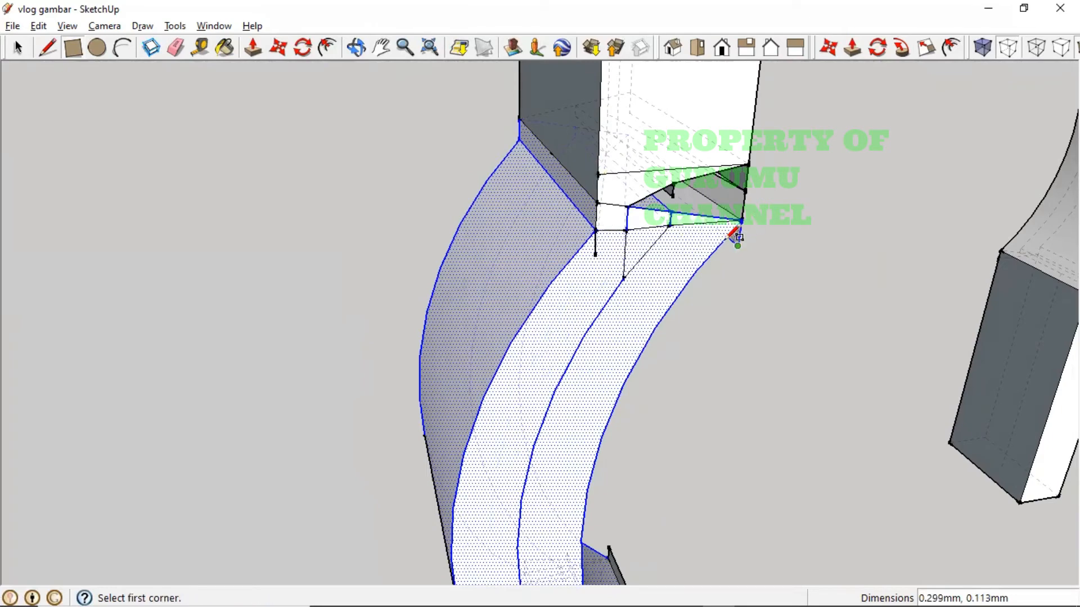
{"action": "middle_click_drag", "start_coordinate": [738, 239], "coordinate": [424, 407]}
- Delete the two short stray vertical edges and the small triangular face at the junction
{"action": "key", "text": "m"}
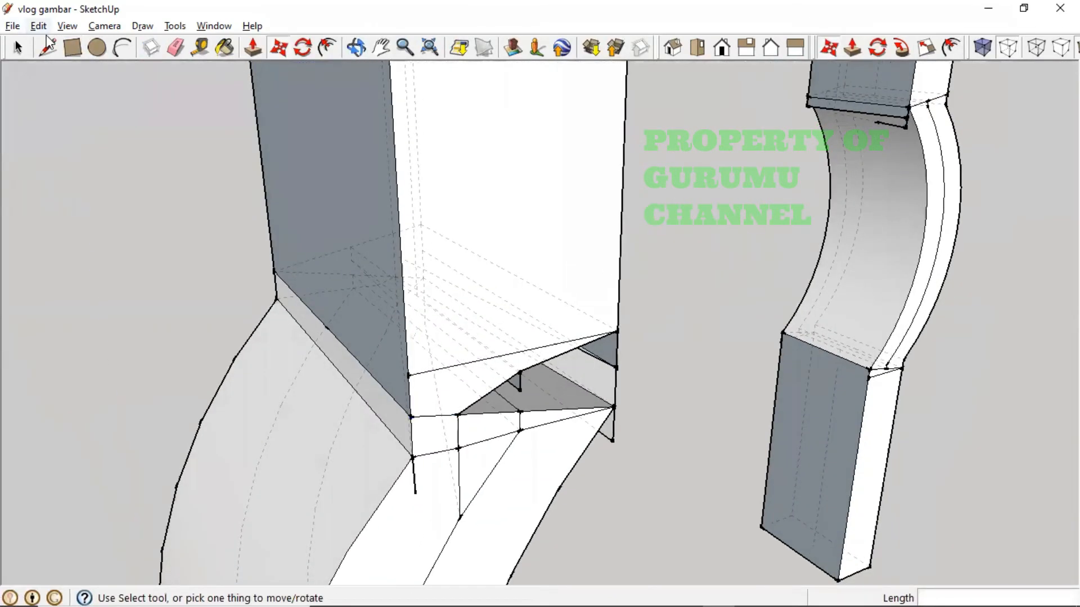
{"action": "key", "text": "space"}
{"action": "left_click", "coordinate": [412, 479]}
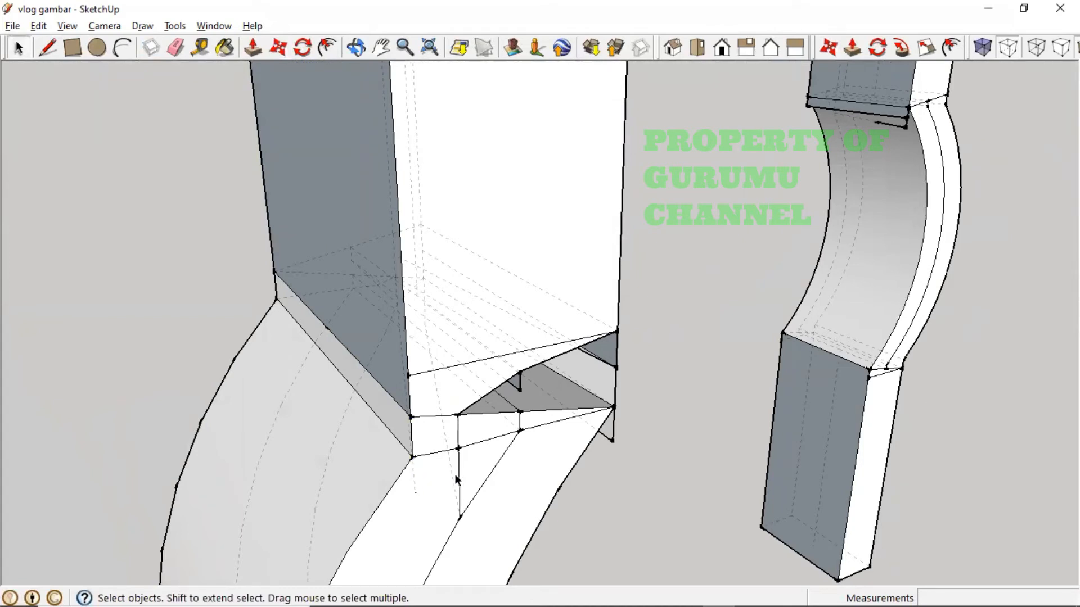
{"action": "key", "text": "Delete"}
{"action": "left_click", "coordinate": [456, 433]}
{"action": "key", "text": "Delete"}
{"action": "left_click", "coordinate": [523, 423]}
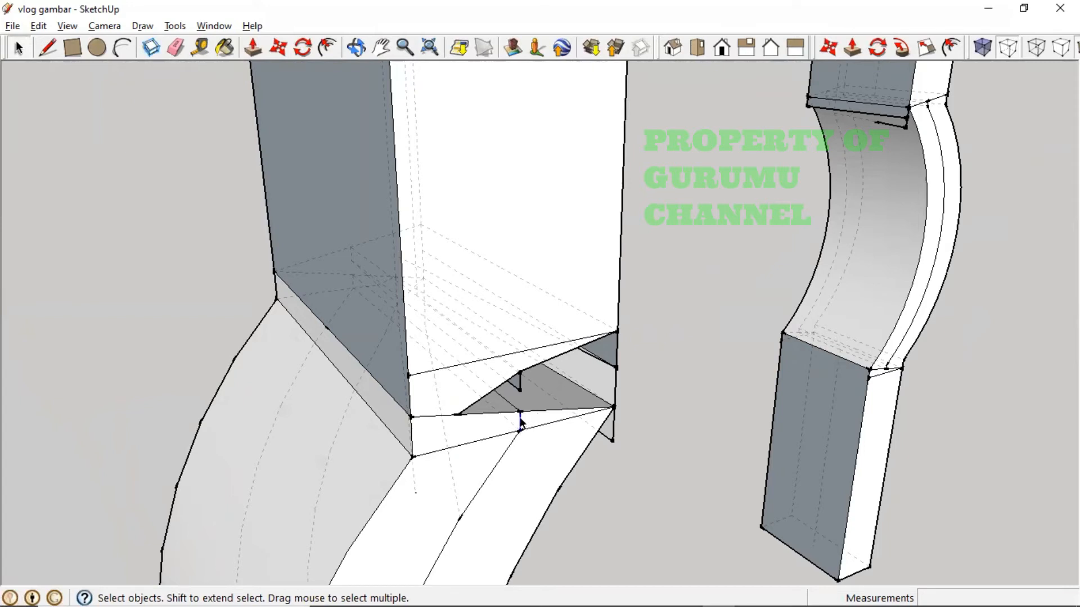
{"action": "middle_click_drag", "start_coordinate": [549, 434], "coordinate": [473, 402]}
{"action": "key", "text": "Delete"}
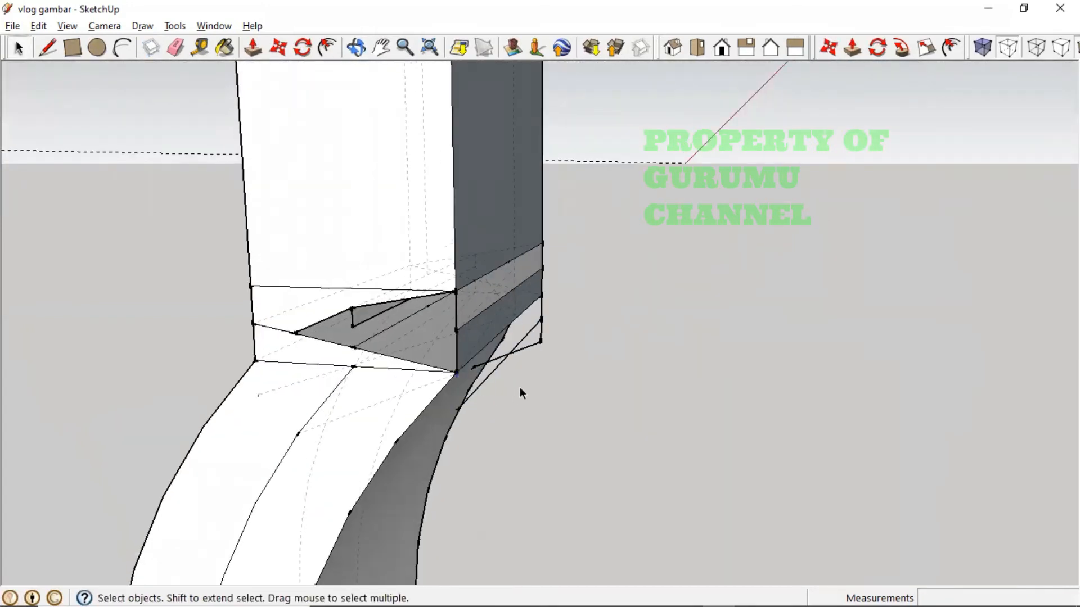
- Undo that deletion, then remove the edge across the curve, the stray bend edge and the grey curved face
{"action": "middle_click_drag", "start_coordinate": [528, 379], "coordinate": [431, 392]}
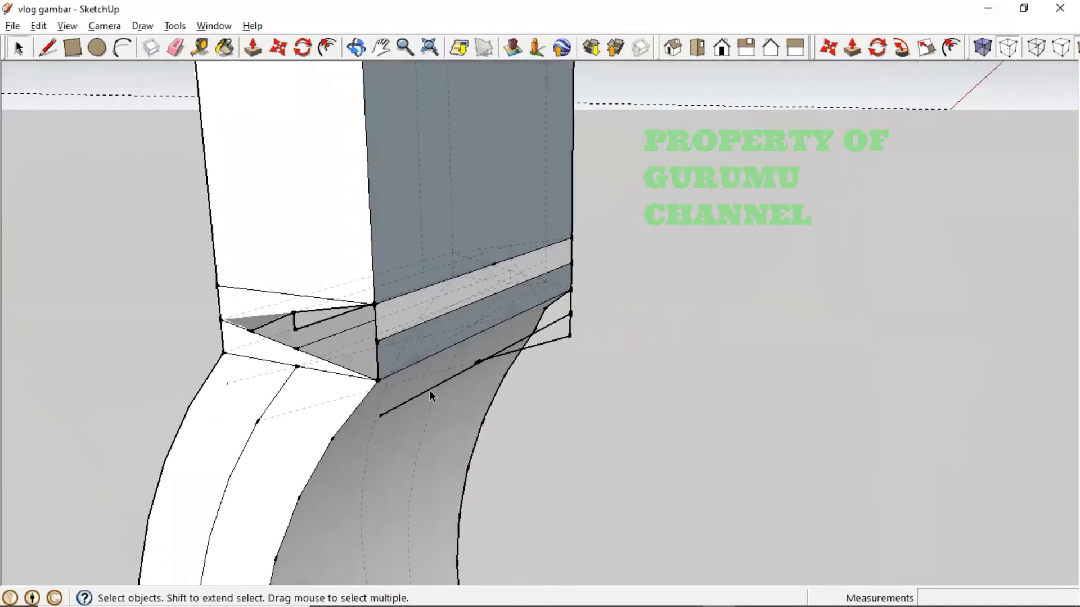
{"action": "key", "text": "ctrl+z"}
{"action": "key", "text": "ctrl+z"}
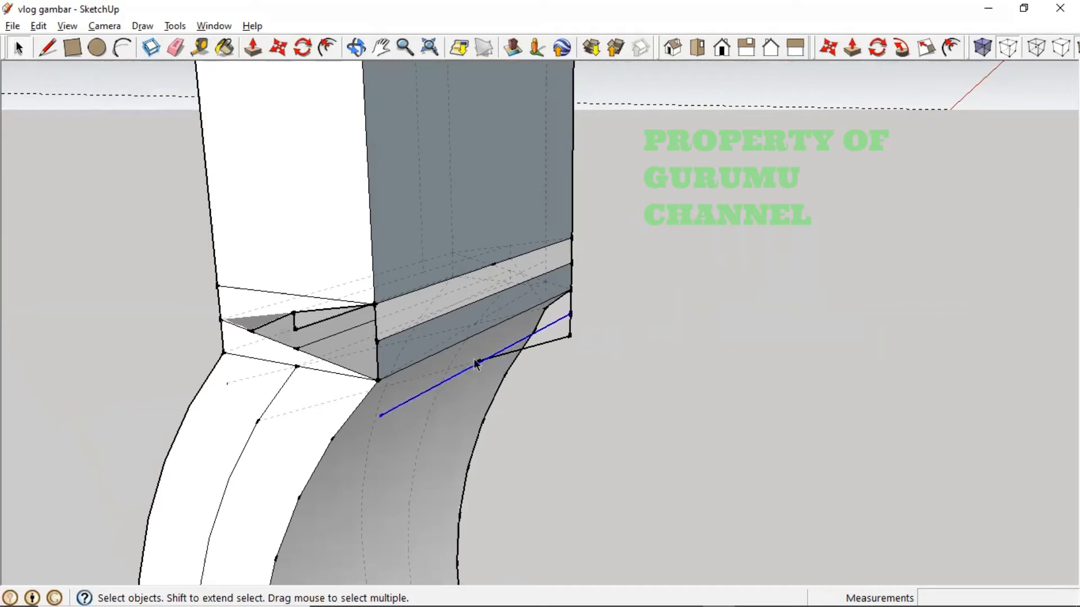
{"action": "key", "text": "Delete"}
{"action": "middle_click_drag", "start_coordinate": [470, 284], "coordinate": [513, 296]}
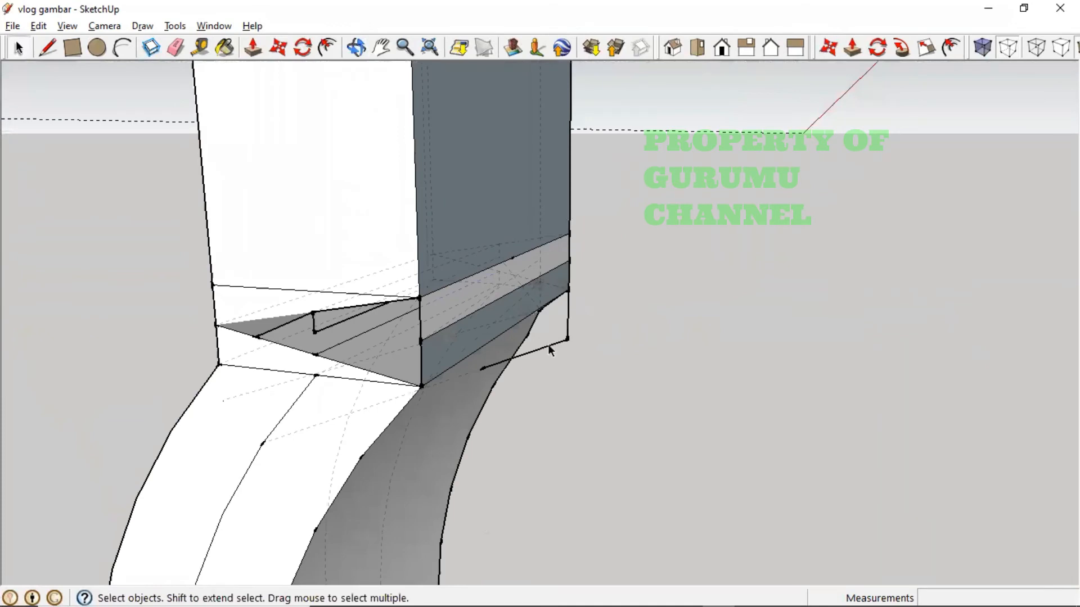
{"action": "key", "text": "Delete"}
{"action": "left_click", "coordinate": [481, 371]}
{"action": "key", "text": "Delete"}
{"action": "middle_click_drag", "start_coordinate": [423, 427], "coordinate": [394, 428]}
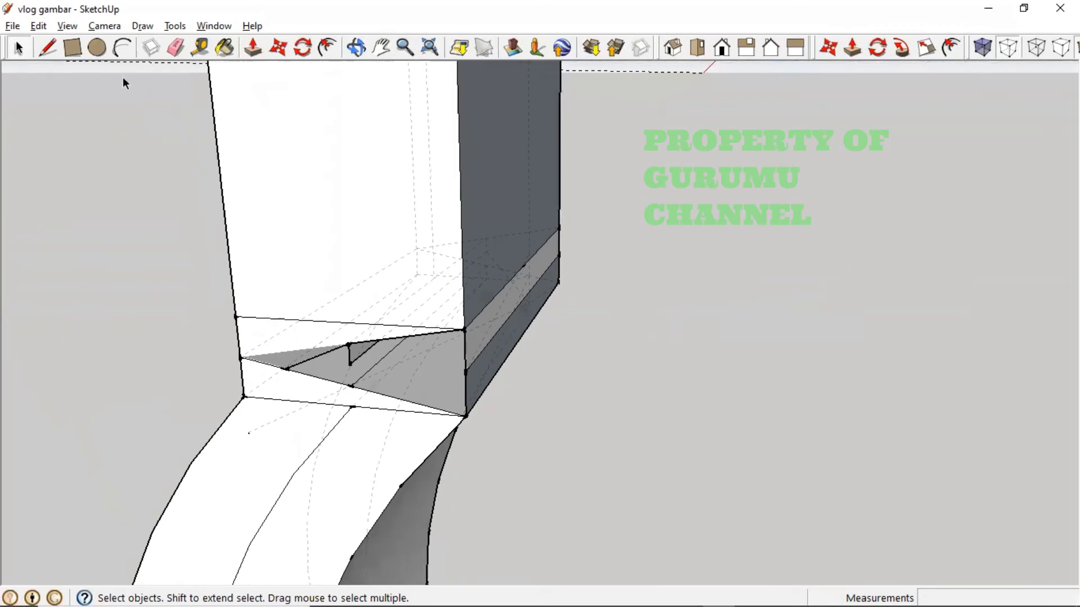
- Draw two rectangles between the junction endpoints to cover the opening with faces
{"action": "left_click", "coordinate": [76, 51]}
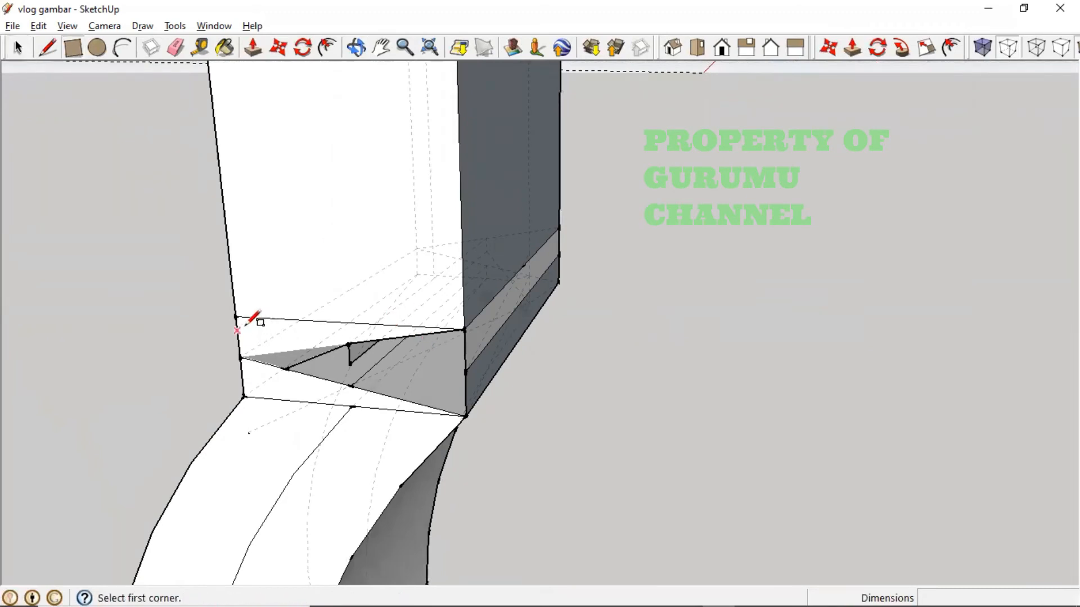
{"action": "left_click", "coordinate": [236, 315]}
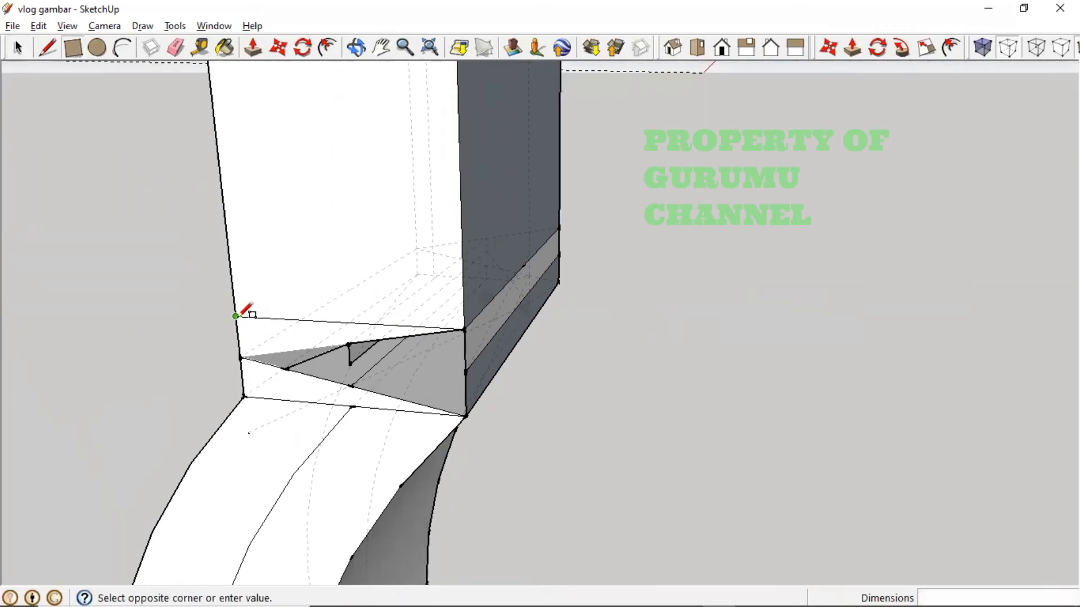
{"action": "left_click", "coordinate": [465, 415]}
{"action": "middle_click_drag", "start_coordinate": [427, 388], "coordinate": [570, 426]}
{"action": "left_click", "coordinate": [558, 406]}
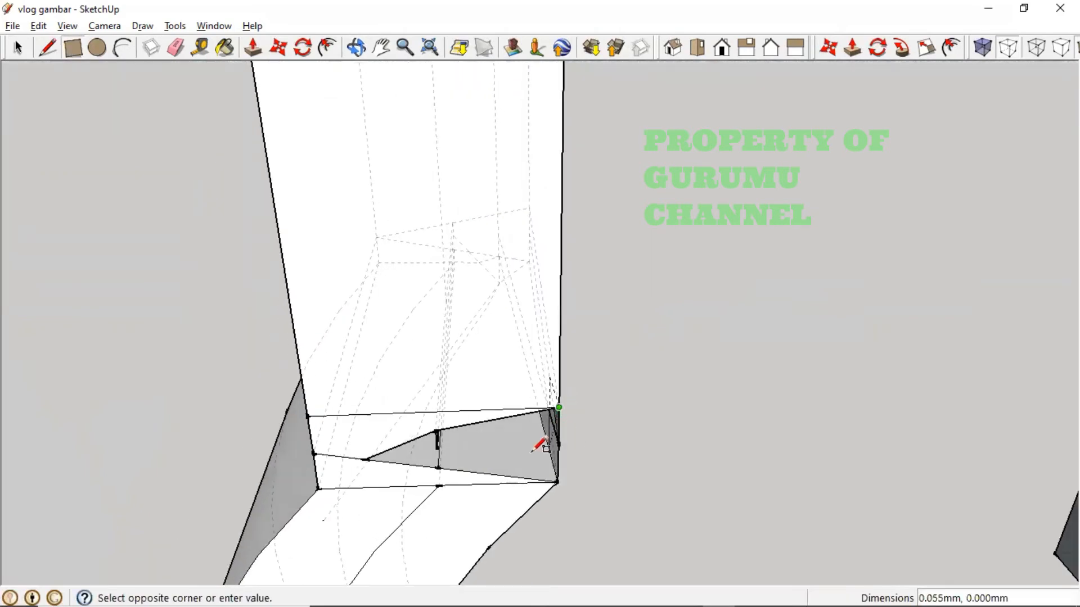
{"action": "left_click", "coordinate": [439, 467]}
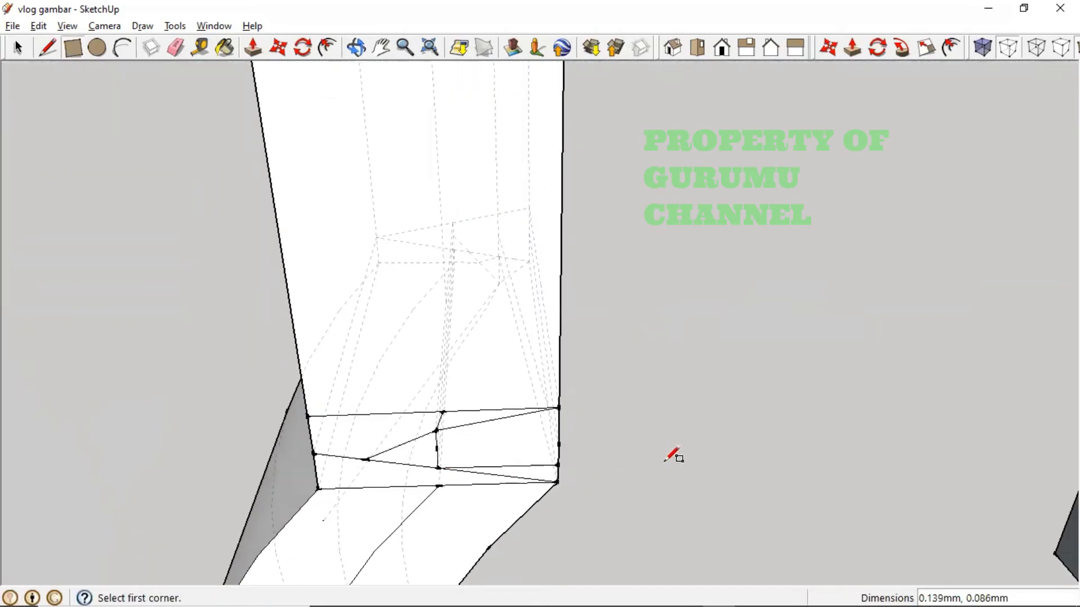
{"action": "middle_click_drag", "start_coordinate": [665, 460], "coordinate": [623, 433]}
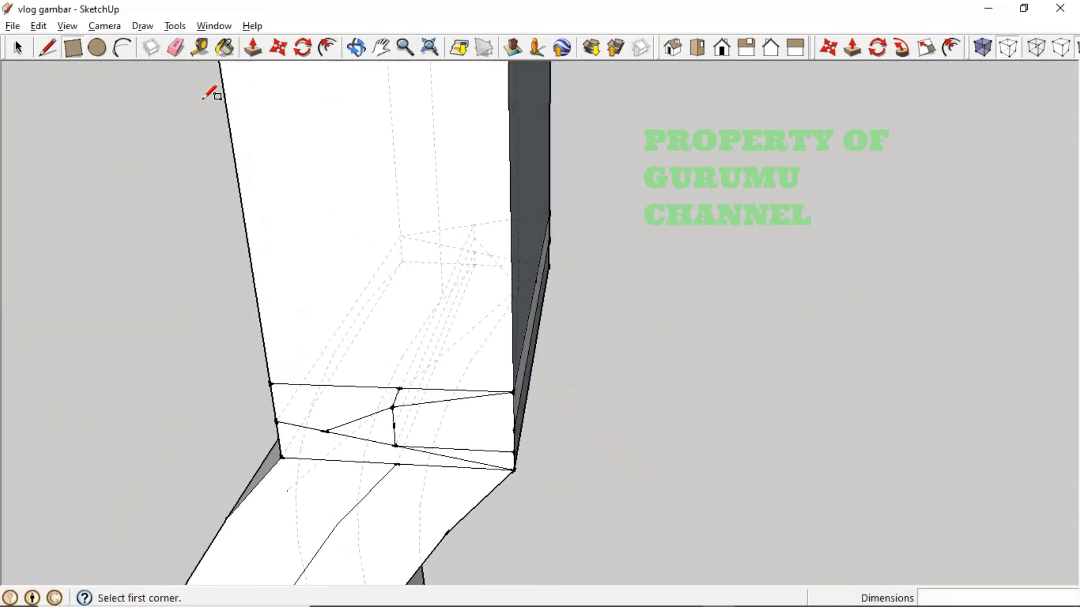
- Delete the leftover diagonal, short and horizontal edges inside the new faces
{"action": "left_click", "coordinate": [18, 48]}
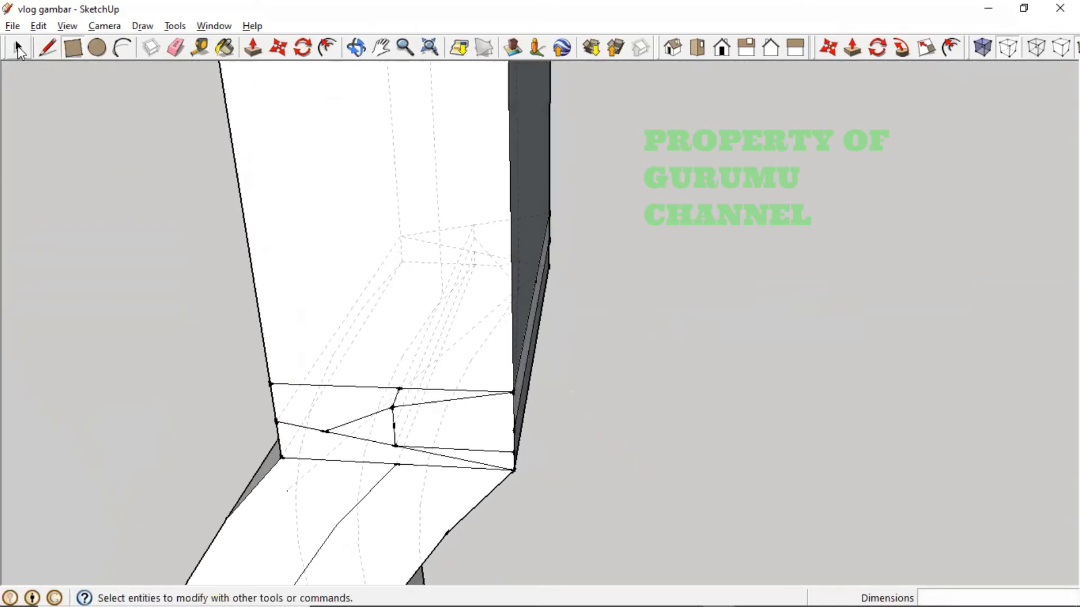
{"action": "left_click", "coordinate": [440, 403]}
{"action": "key", "text": "Delete"}
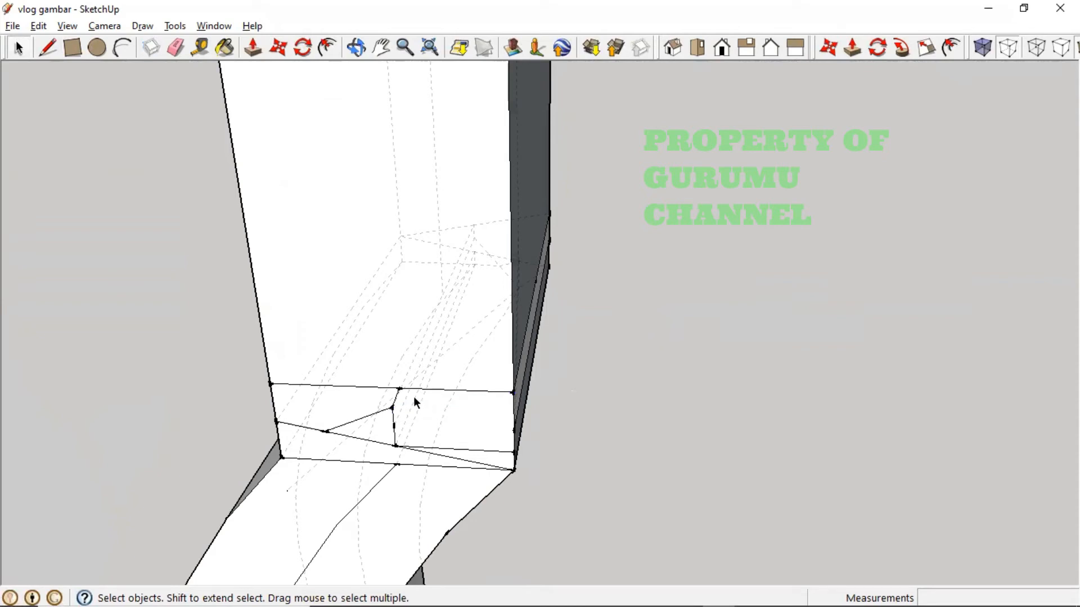
{"action": "key", "text": "Delete"}
{"action": "left_click", "coordinate": [388, 410]}
{"action": "key", "text": "Delete"}
{"action": "key", "text": "Delete"}
{"action": "key", "text": "Delete"}
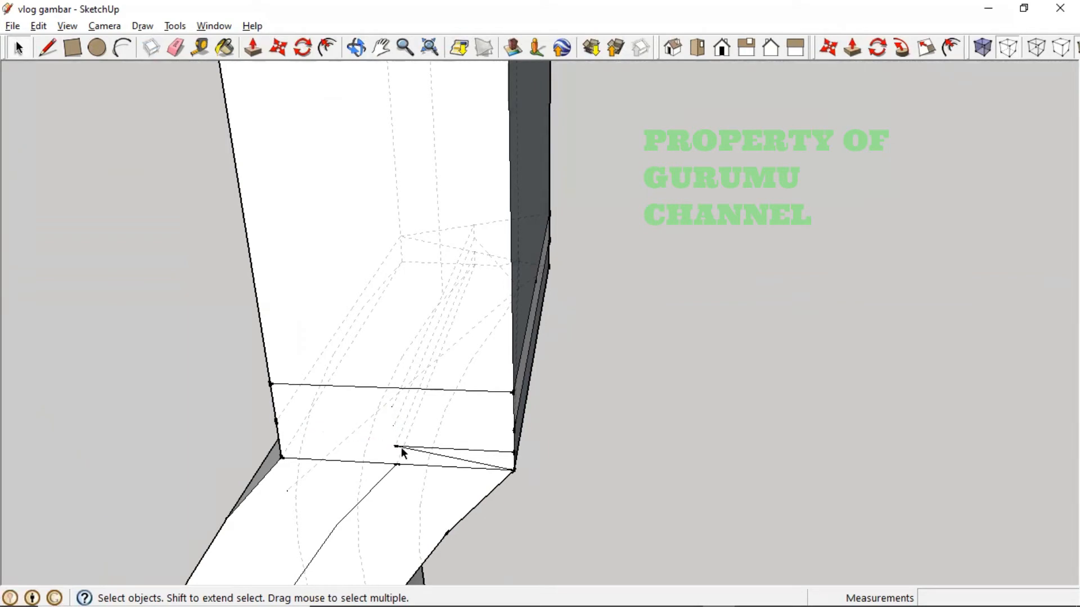
{"action": "left_click", "coordinate": [400, 447]}
{"action": "key", "text": "Delete"}
{"action": "left_click", "coordinate": [406, 447]}
{"action": "key", "text": "Delete"}
- Try a small rectangle and a circle at the dark triangle's corner, then undo and cancel them
{"action": "middle_click_drag", "start_coordinate": [610, 438], "coordinate": [330, 498]}
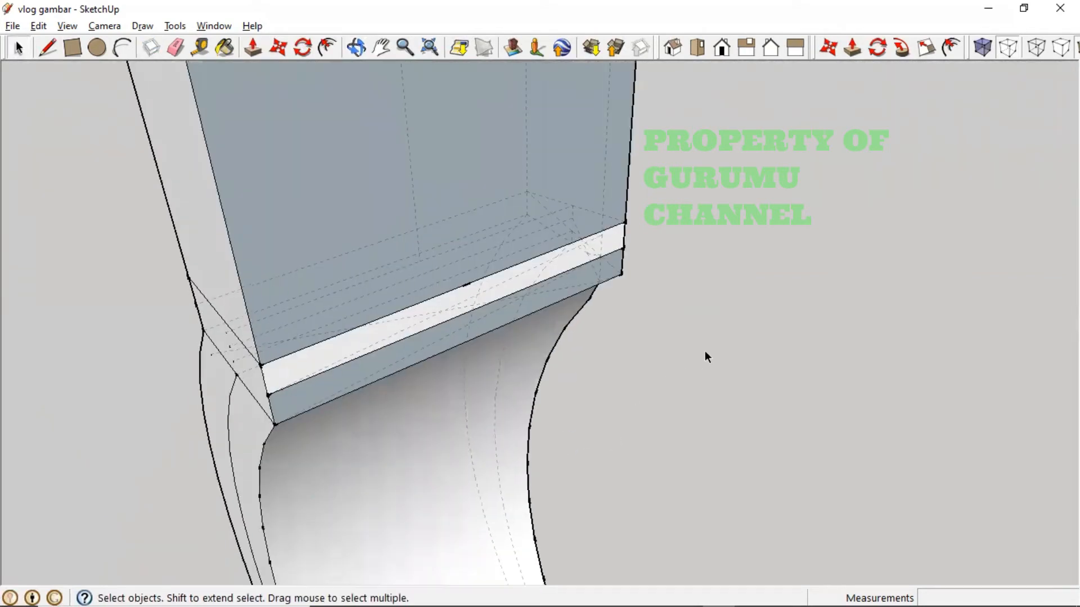
{"action": "middle_click_drag", "start_coordinate": [705, 357], "coordinate": [289, 438]}
{"action": "middle_click_drag", "start_coordinate": [638, 372], "coordinate": [453, 377]}
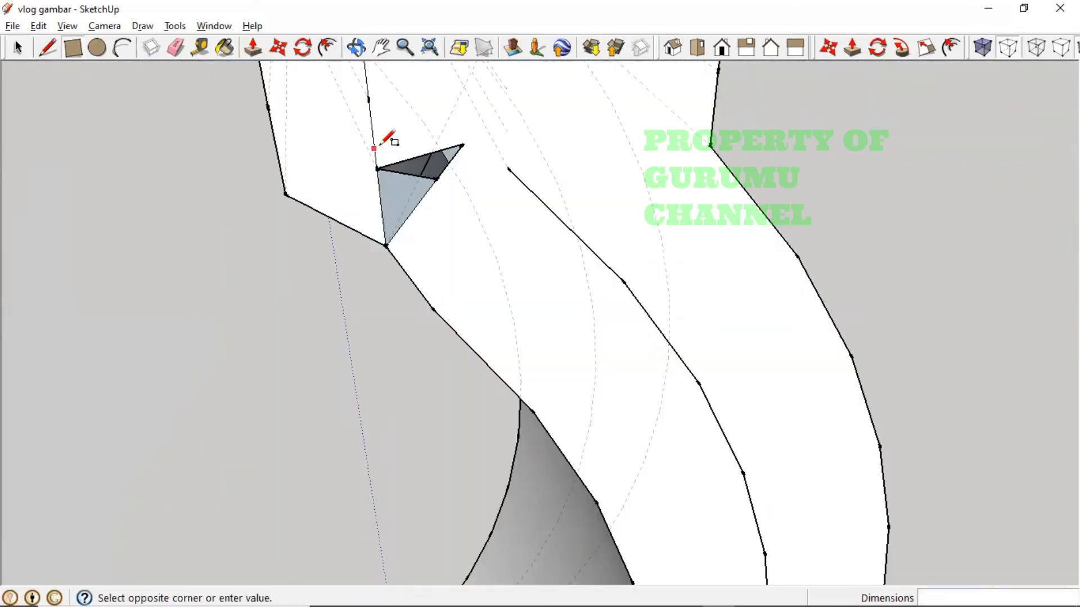
{"action": "left_click", "coordinate": [467, 114]}
{"action": "middle_click_drag", "start_coordinate": [479, 162], "coordinate": [450, 202]}
{"action": "left_click", "coordinate": [414, 213]}
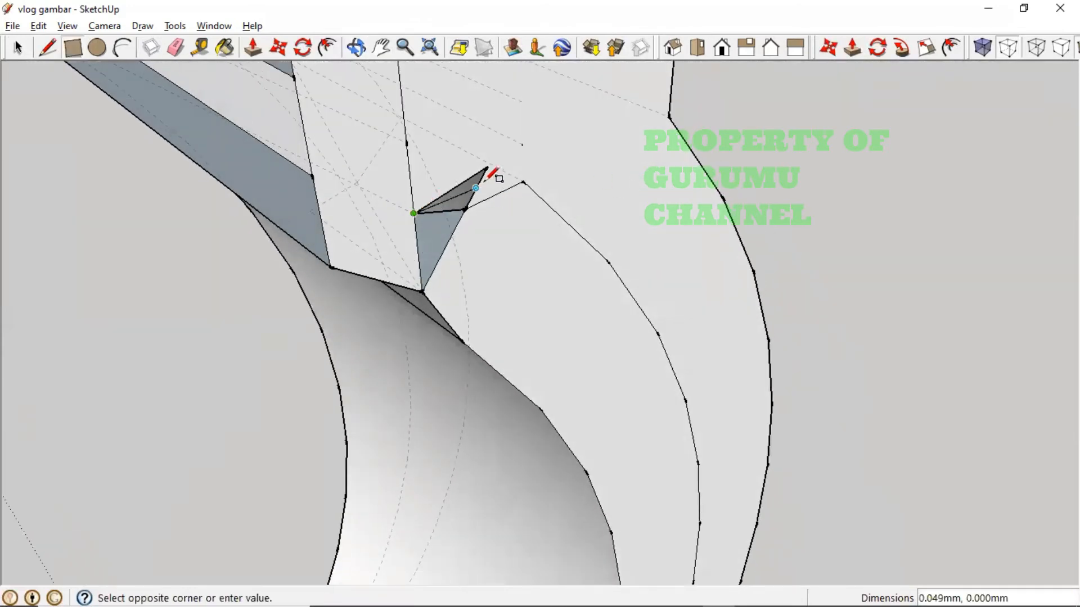
{"action": "left_click", "coordinate": [518, 300]}
{"action": "key", "text": "ctrl+z"}
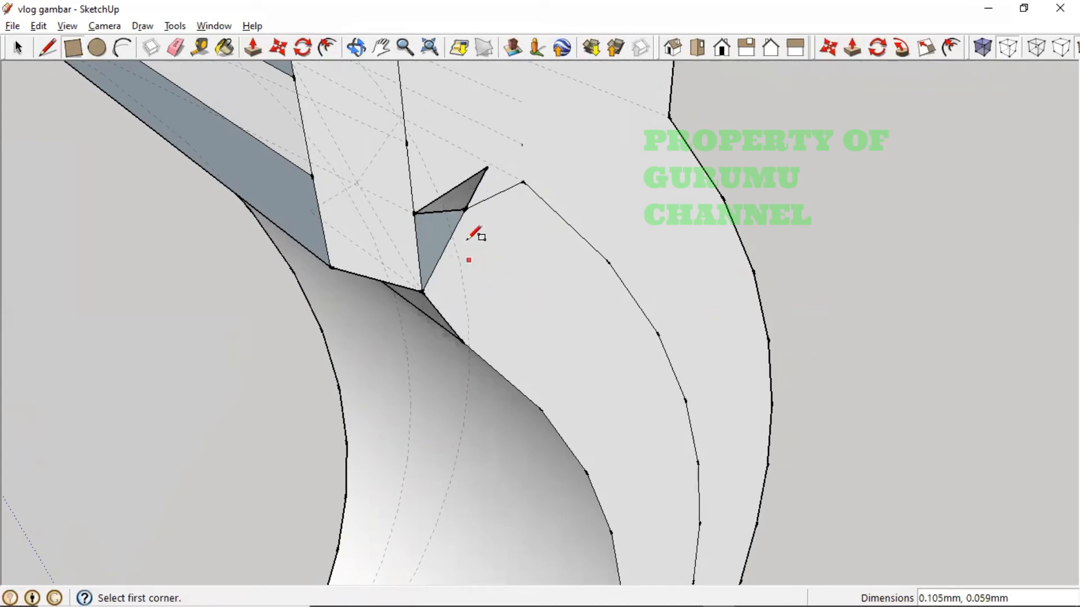
{"action": "left_click", "coordinate": [97, 48]}
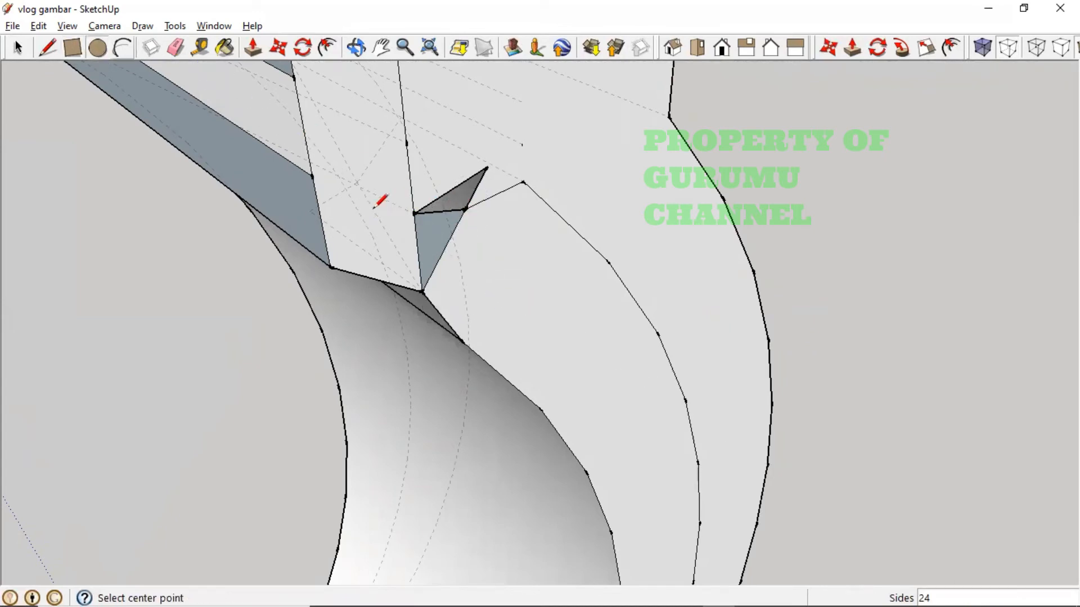
{"action": "left_click", "coordinate": [413, 214]}
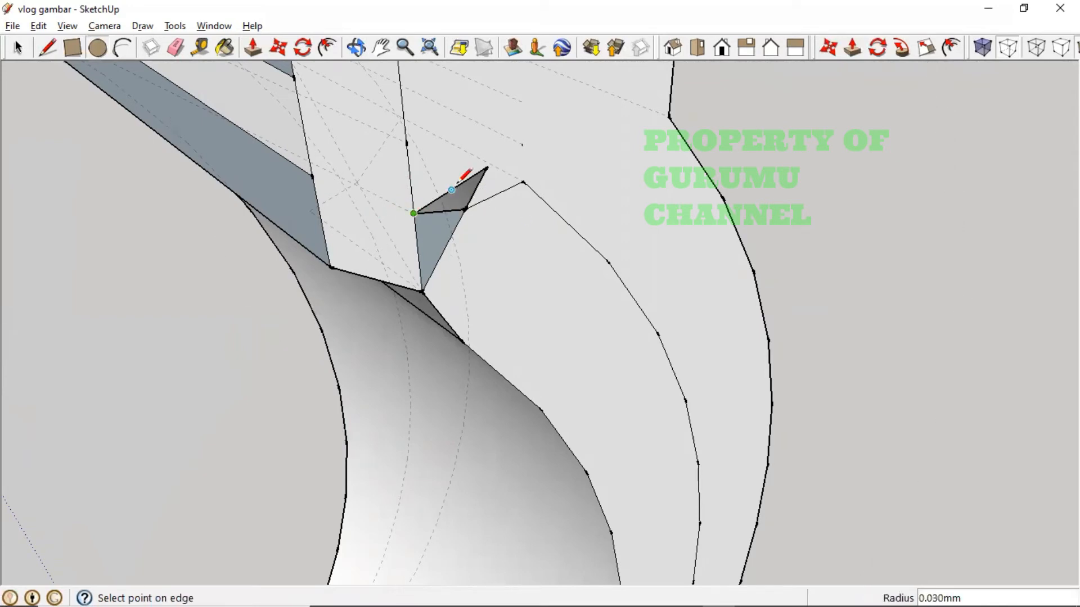
{"action": "key", "text": "r"}
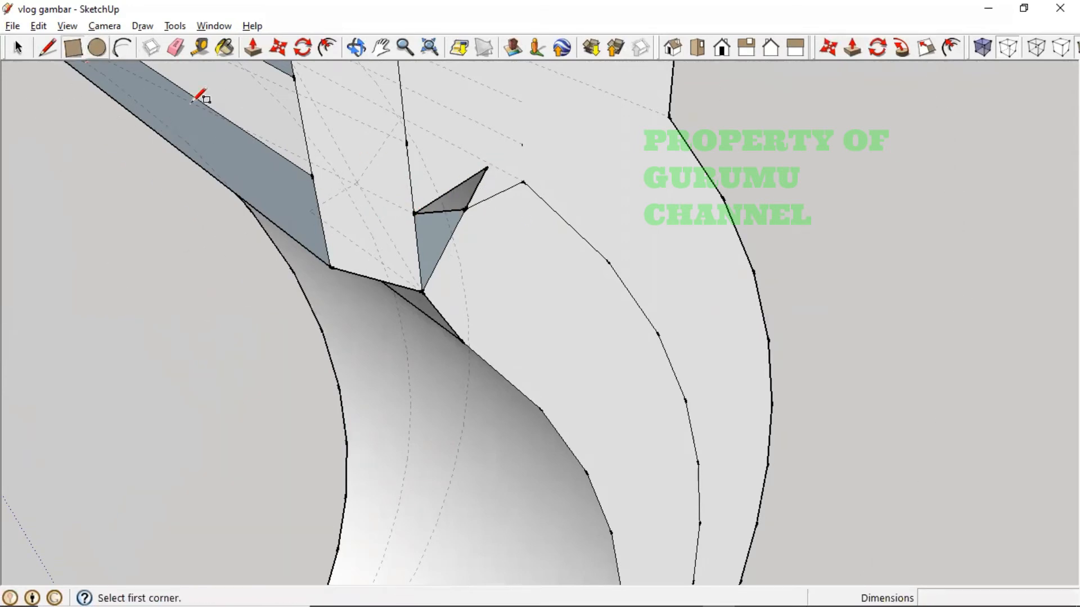
{"action": "middle_click_drag", "start_coordinate": [470, 180], "coordinate": [429, 111]}
{"action": "key", "text": "m"}
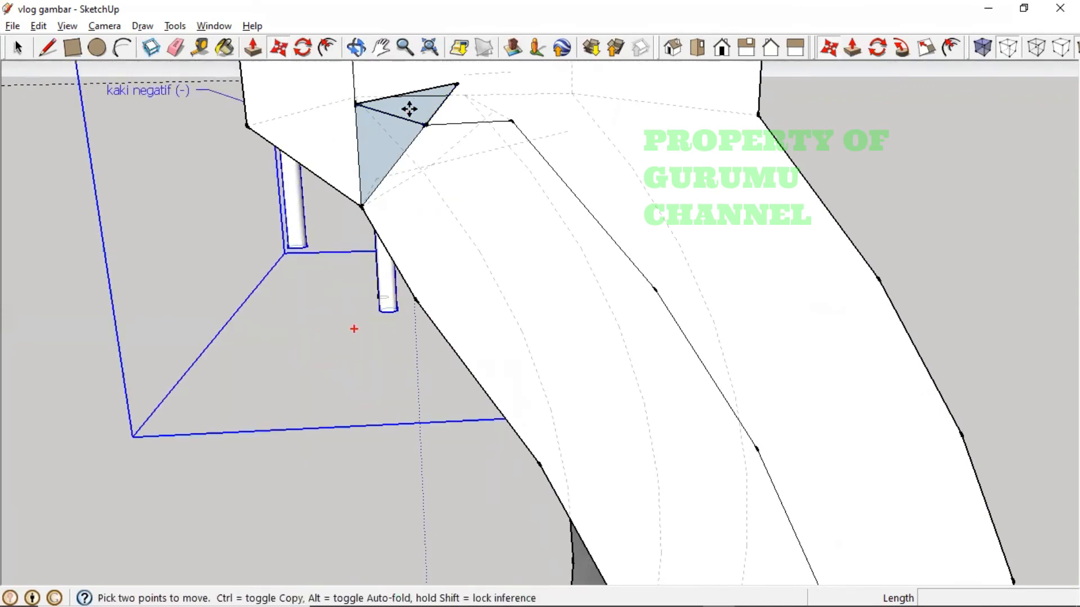
- Copy the triangle face with Move, compare against the reference photo, then undo the misplaced walls
{"action": "middle_click_drag", "start_coordinate": [350, 143], "coordinate": [330, 116]}
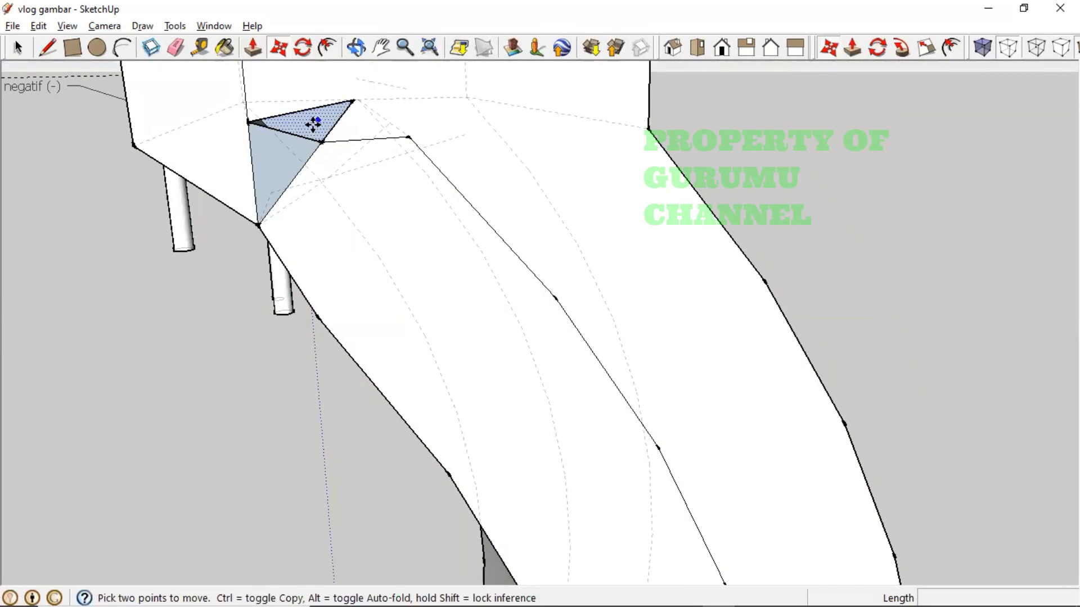
{"action": "key", "text": "ctrl"}
{"action": "left_click", "coordinate": [312, 126]}
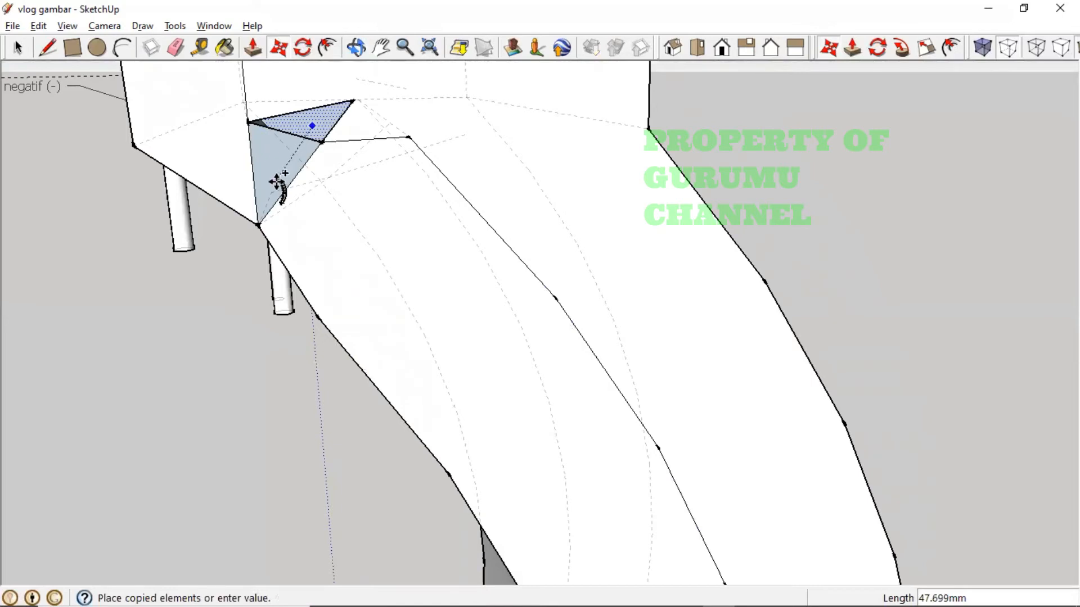
{"action": "middle_click_drag", "start_coordinate": [322, 197], "coordinate": [316, 297]}
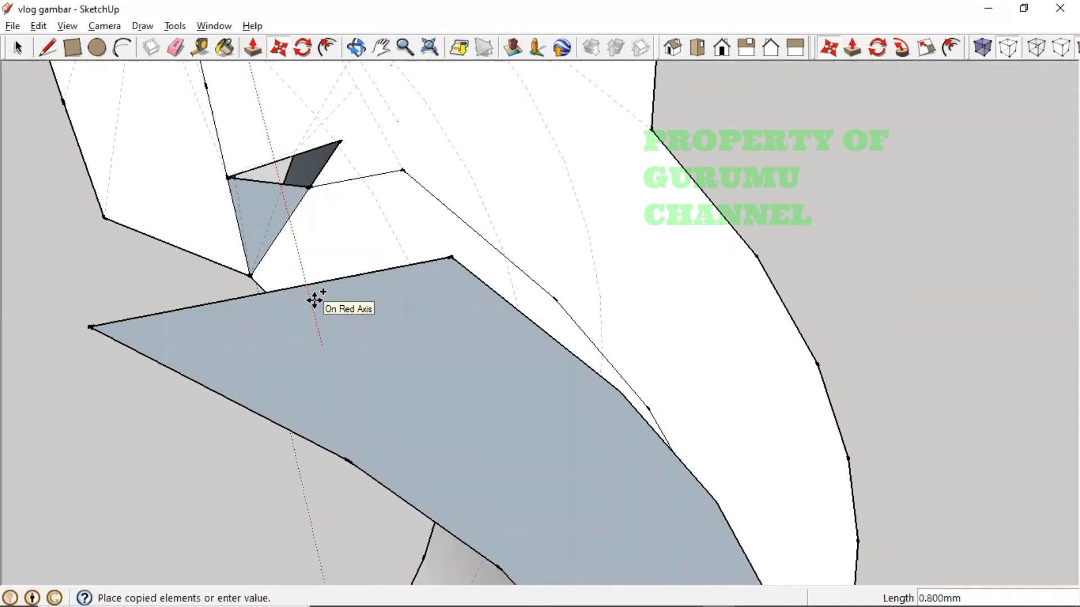
{"action": "key", "text": "alt+Tab"}
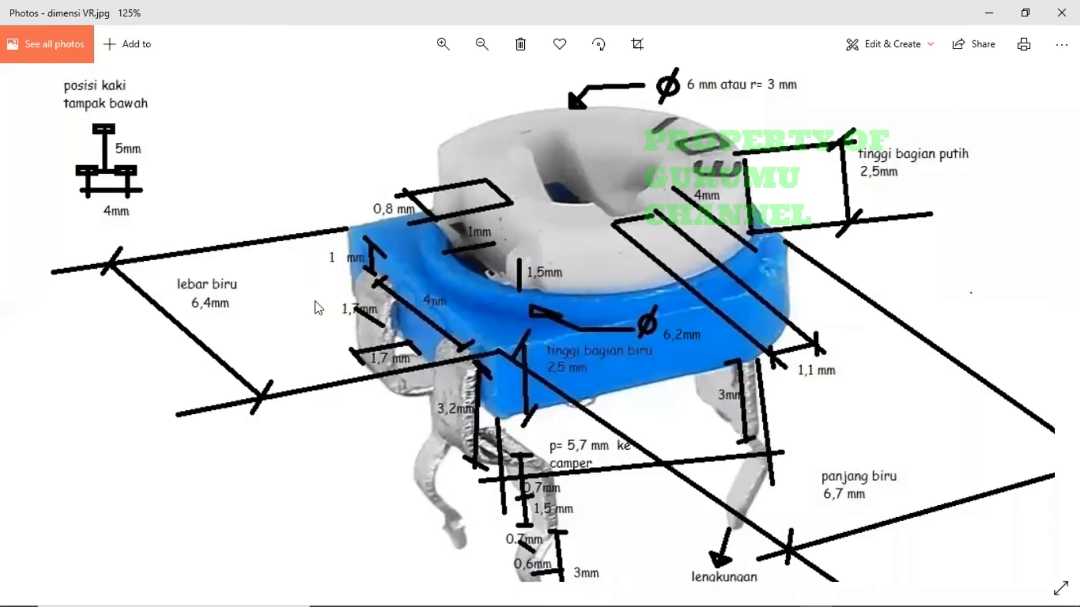
{"action": "key", "text": "alt+Tab"}
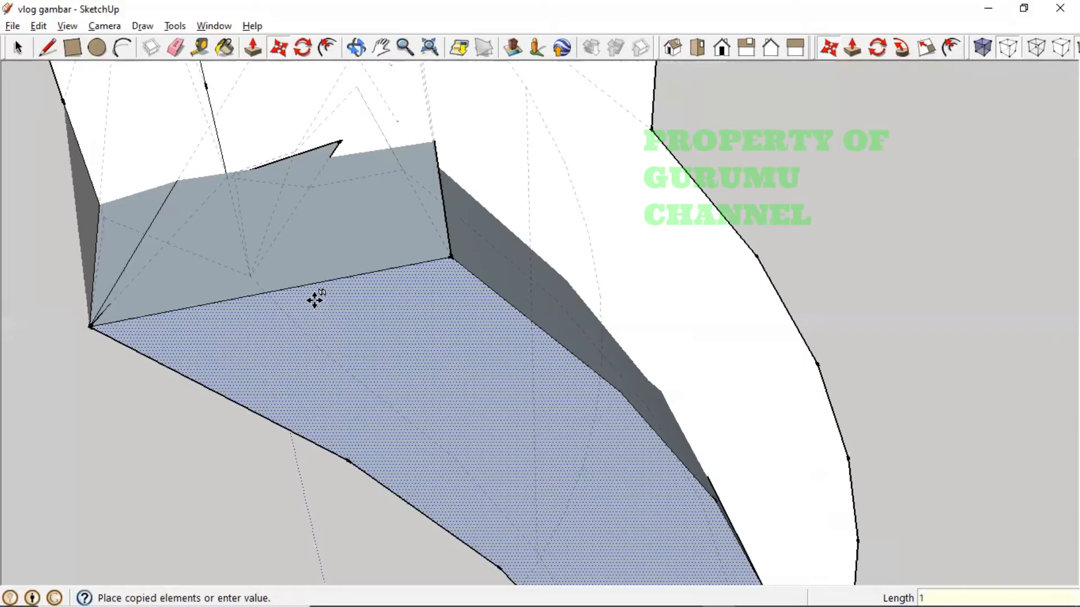
{"action": "key", "text": "Return"}
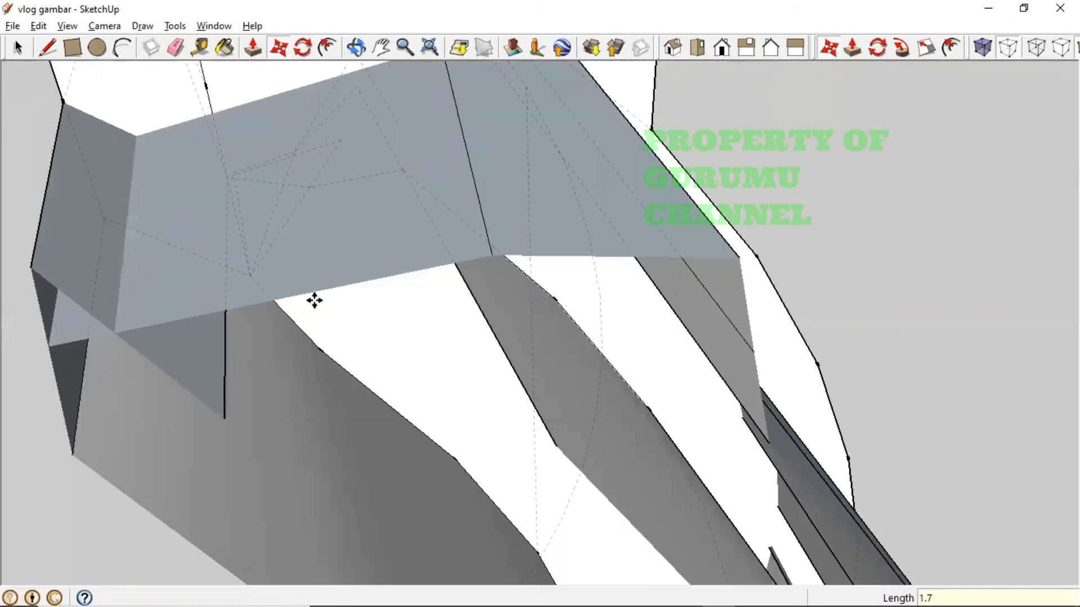
{"action": "key", "text": "ctrl+z"}
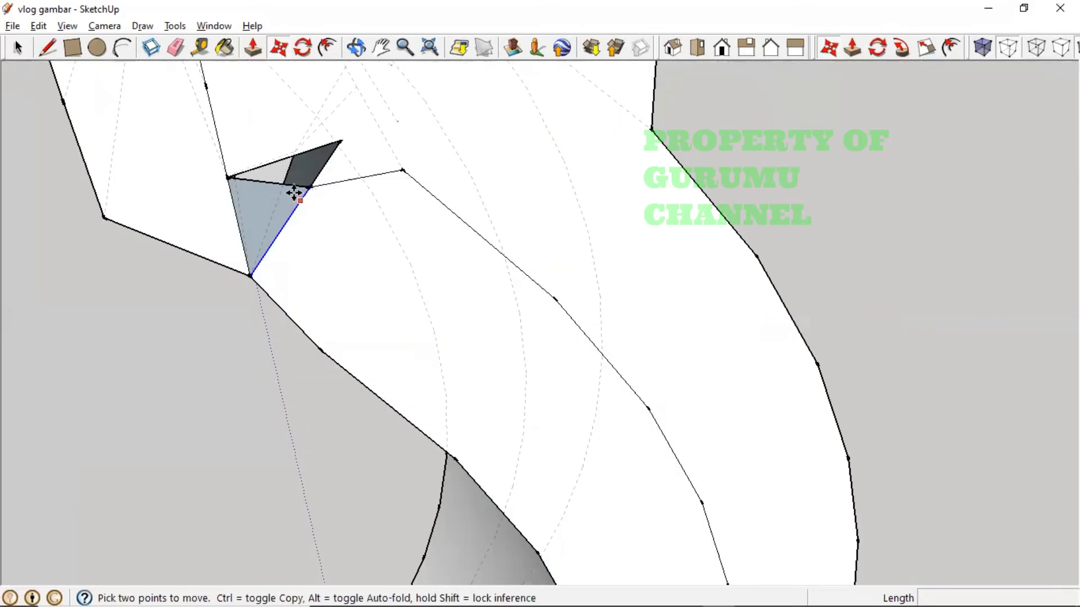
- Copy the small triangle profile along the red axis onto the bent leg's end face
{"action": "mouse_move", "coordinate": [288, 124]}
{"action": "left_mouse_down"}
{"action": "mouse_move", "coordinate": [284, 68]}
{"action": "mouse_move", "coordinate": [287, 142]}
{"action": "left_mouse_up"}
{"action": "key", "text": "m"}
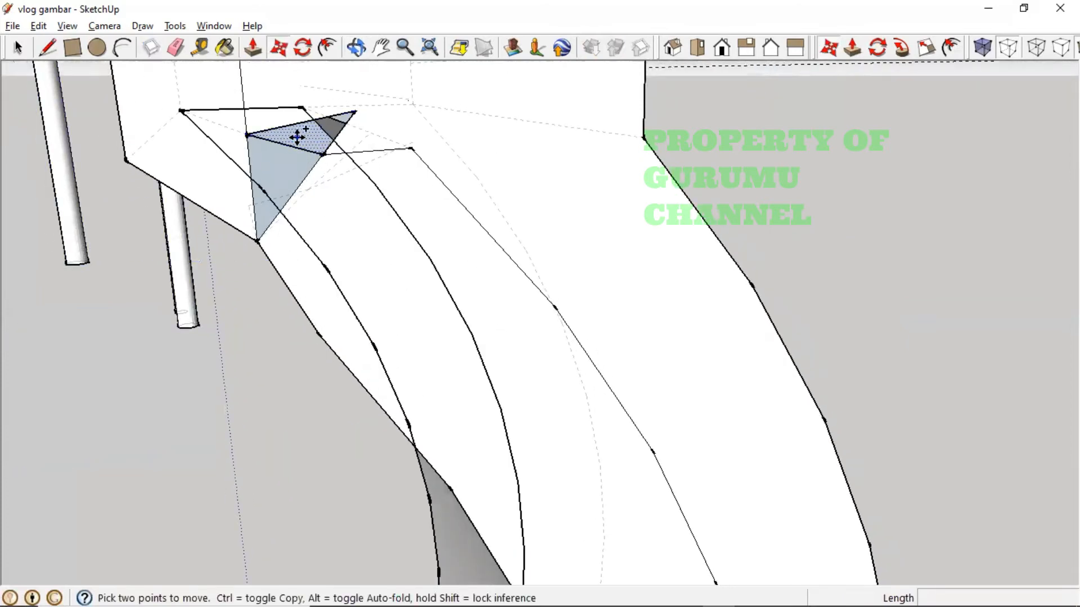
{"action": "key", "text": "ctrl"}
{"action": "left_click", "coordinate": [297, 137]}
{"action": "middle_click_drag", "start_coordinate": [353, 182], "coordinate": [549, 294]}
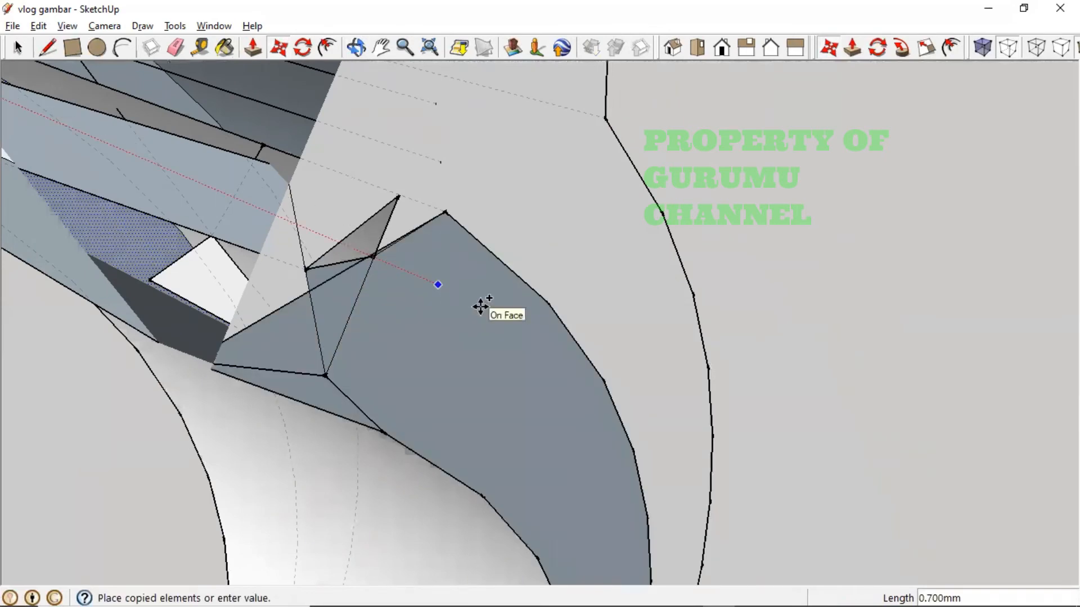
{"action": "middle_click_drag", "start_coordinate": [480, 306], "coordinate": [597, 253]}
{"action": "scroll", "coordinate": [593, 253], "scroll_direction": "up", "scroll_amount": 1}
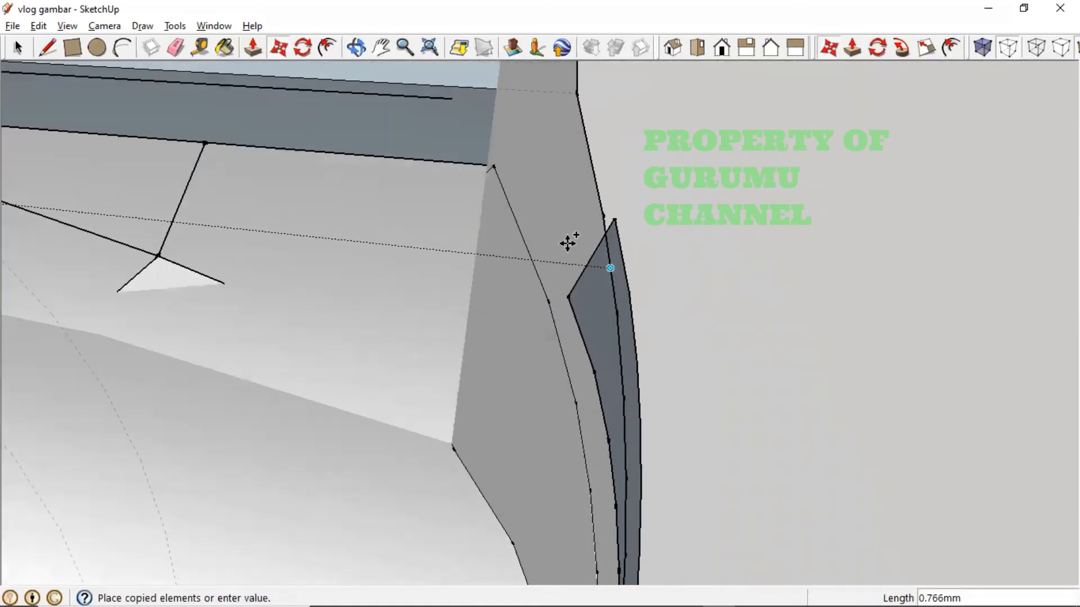
{"action": "middle_click_drag", "start_coordinate": [433, 287], "coordinate": [441, 309]}
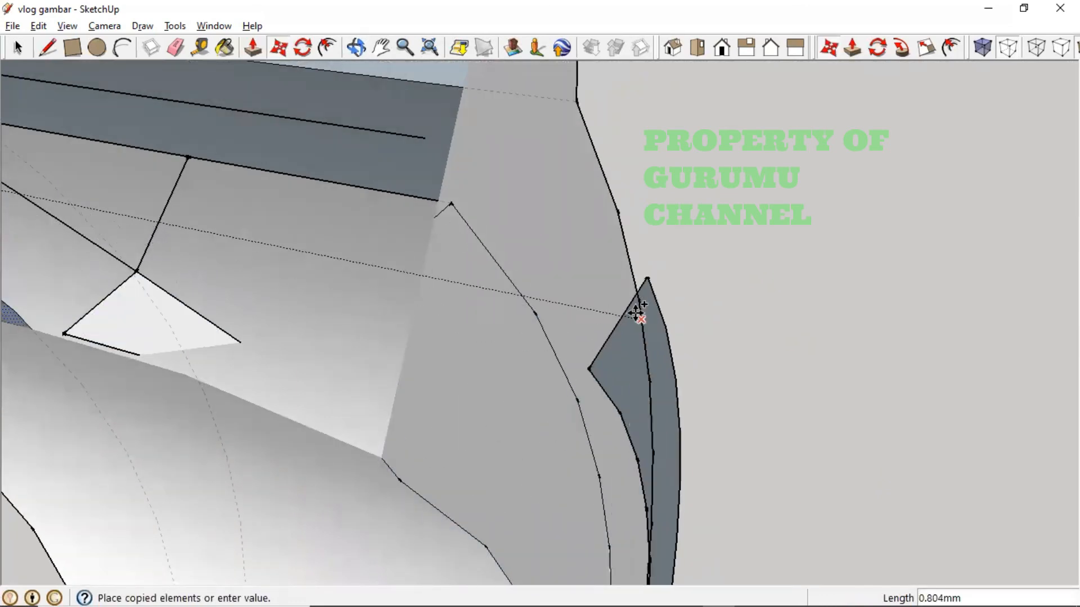
{"action": "left_click", "coordinate": [468, 292]}
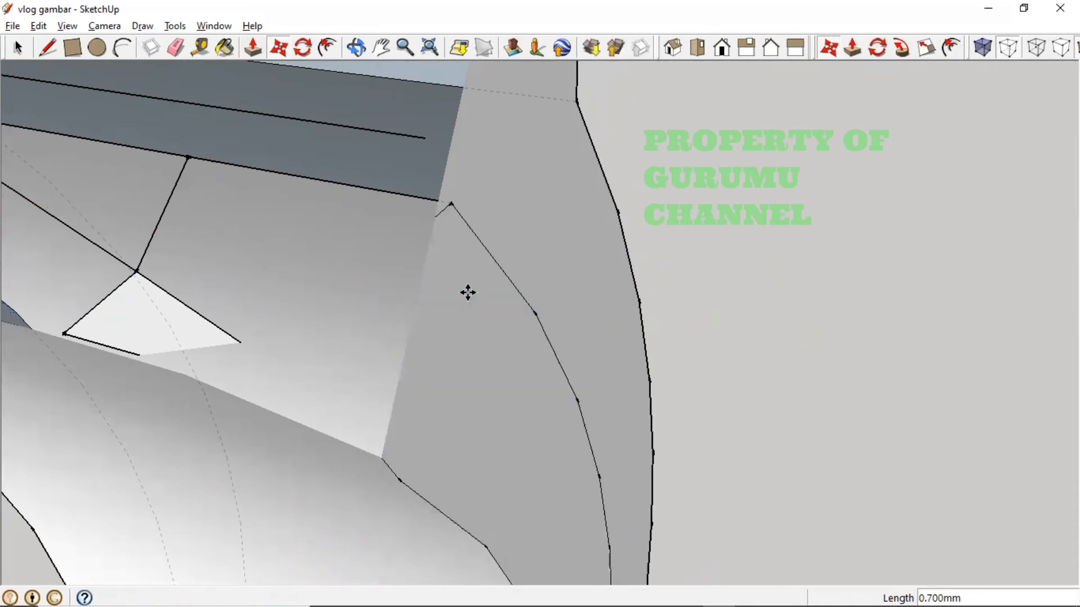
- Orbit and zoom around the leg to check the copied profile splitting the end face
{"action": "middle_click_drag", "start_coordinate": [566, 340], "coordinate": [720, 301]}
{"action": "key", "text": "m"}
{"action": "scroll", "coordinate": [286, 344], "scroll_direction": "down", "scroll_amount": 2}
{"action": "middle_click_drag", "start_coordinate": [286, 344], "coordinate": [610, 307]}
{"action": "scroll", "coordinate": [610, 315], "scroll_direction": "down", "scroll_amount": 10}
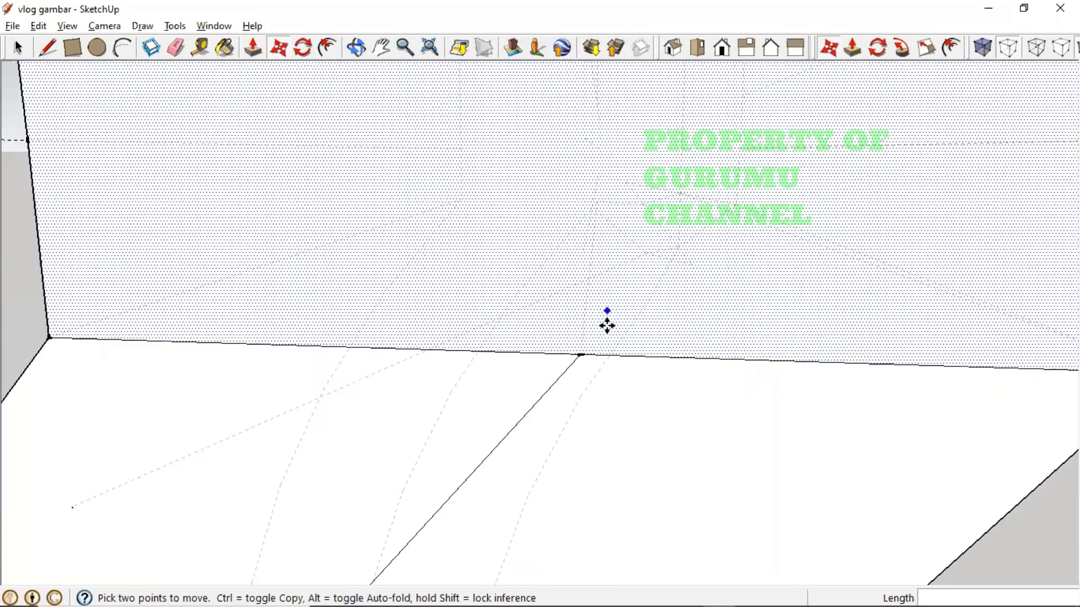
{"action": "middle_click_drag", "start_coordinate": [704, 424], "coordinate": [451, 274]}
{"action": "scroll", "coordinate": [424, 373], "scroll_direction": "up", "scroll_amount": 3}
{"action": "scroll", "coordinate": [452, 360], "scroll_direction": "up", "scroll_amount": 2}
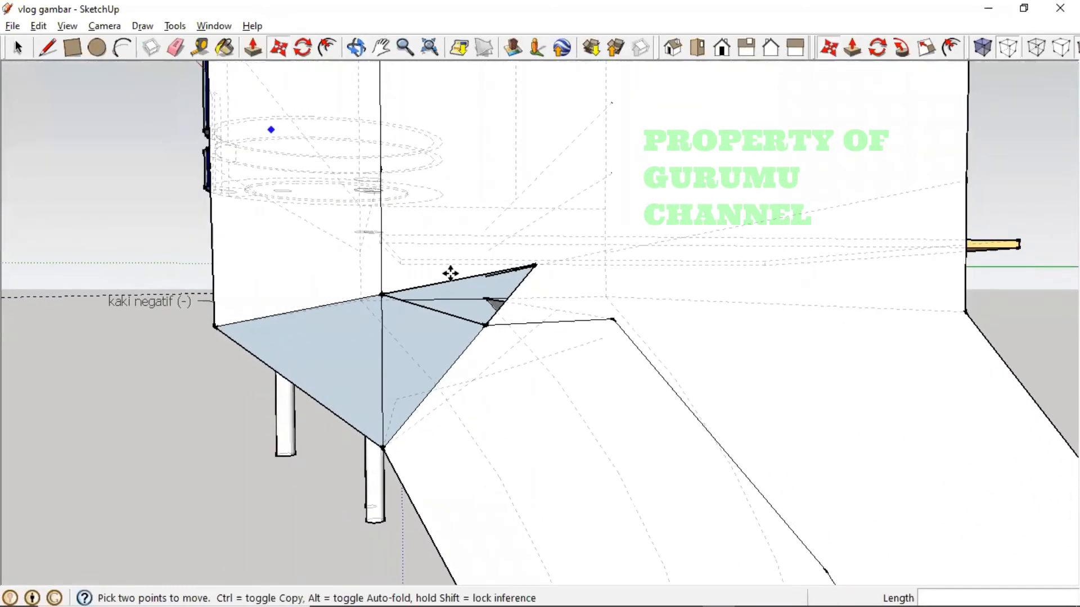
- Draw a rectangle across the leg gap, then cancel an unfinished second one at the triangle corner
{"action": "left_click", "coordinate": [81, 49]}
{"action": "left_click", "coordinate": [382, 270]}
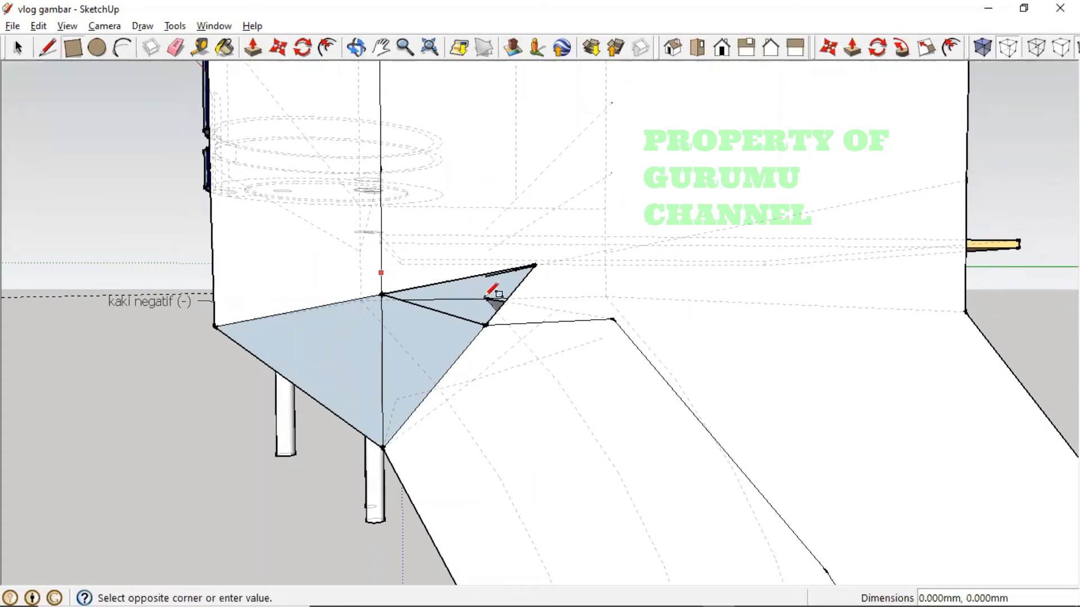
{"action": "left_click", "coordinate": [640, 349]}
{"action": "middle_click_drag", "start_coordinate": [550, 321], "coordinate": [388, 340]}
{"action": "left_click", "coordinate": [380, 327]}
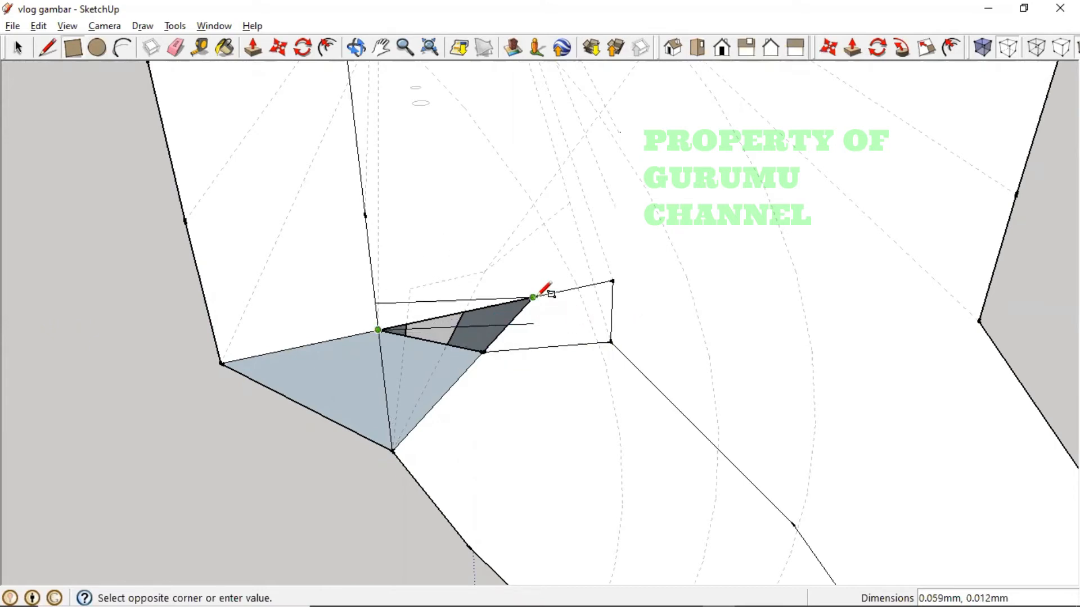
{"action": "key", "text": "Escape"}
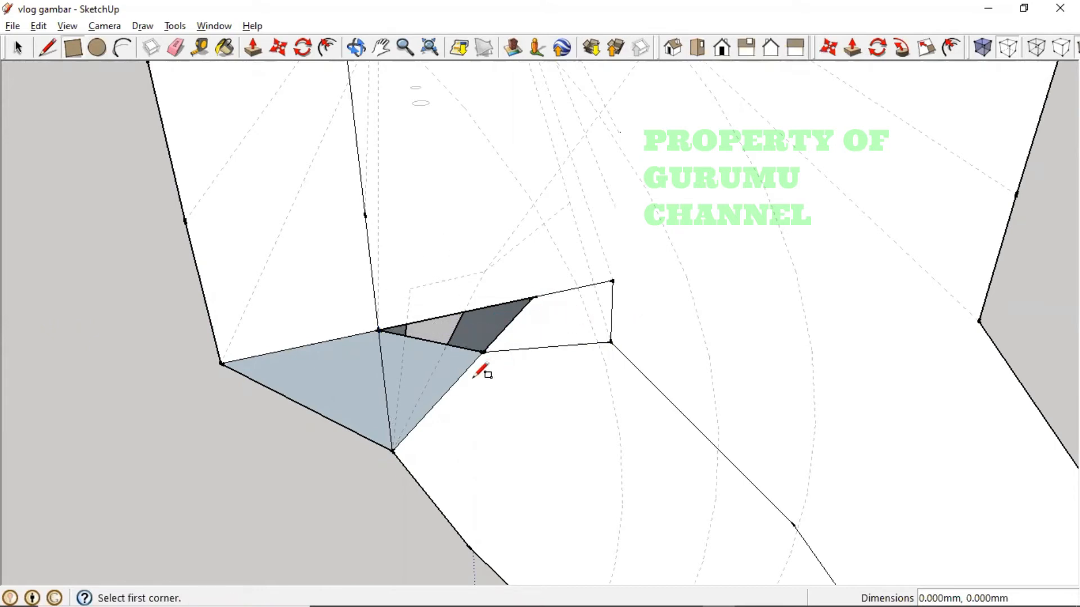
- Copy the small quadrilateral face onto the gap edge, then cancel the extra copy and clear the selection
{"action": "left_click", "coordinate": [18, 48]}
{"action": "left_click", "coordinate": [561, 295]}
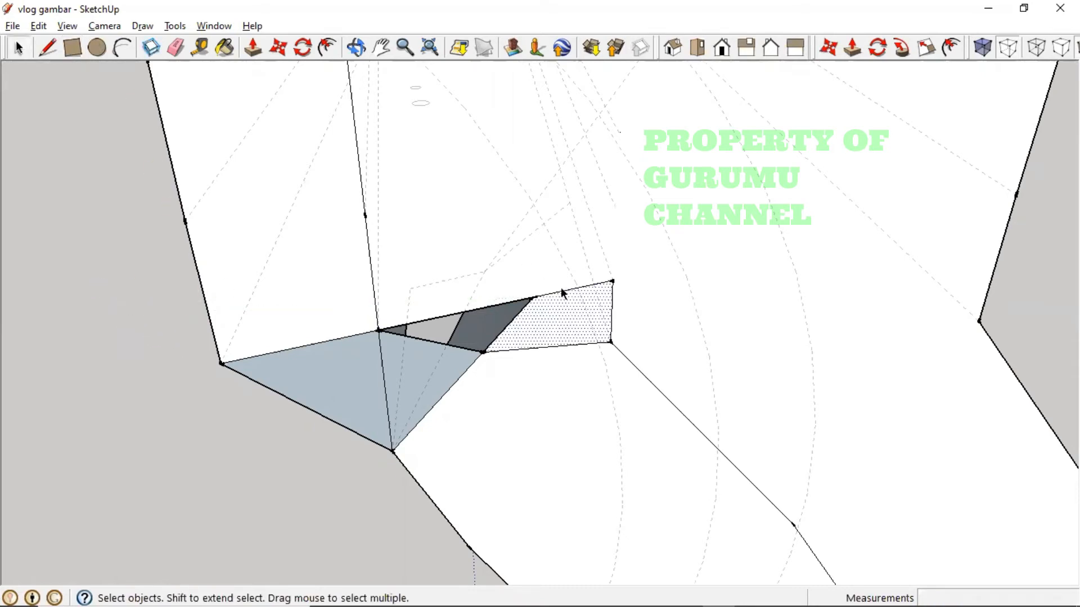
{"action": "left_click", "coordinate": [562, 290]}
{"action": "left_click", "coordinate": [559, 307]}
{"action": "left_click", "coordinate": [278, 47]}
{"action": "left_click", "coordinate": [565, 323]}
{"action": "key", "text": "ctrl"}
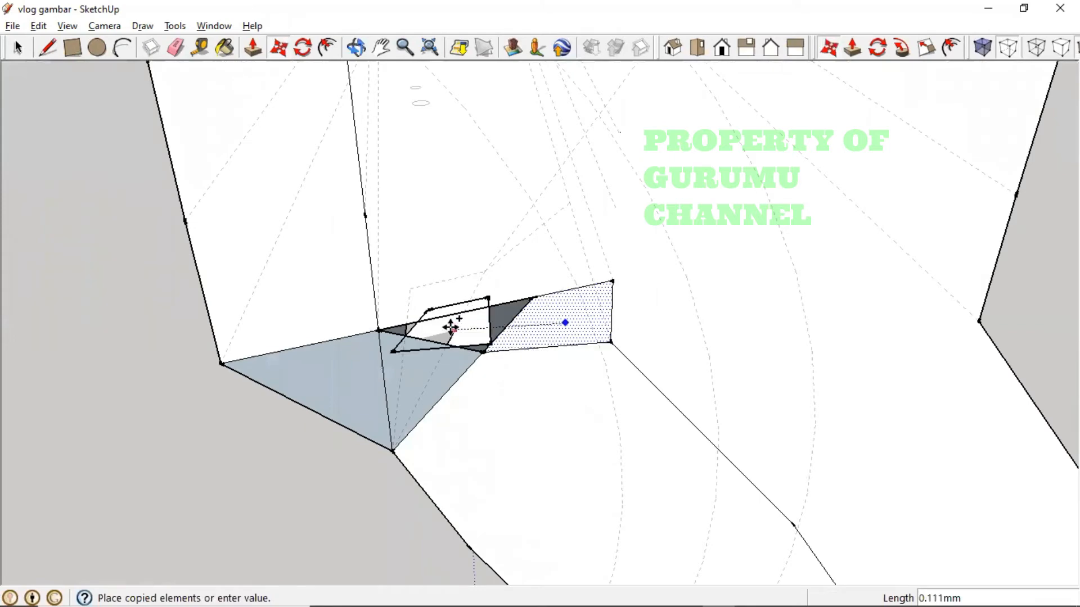
{"action": "left_click", "coordinate": [404, 328]}
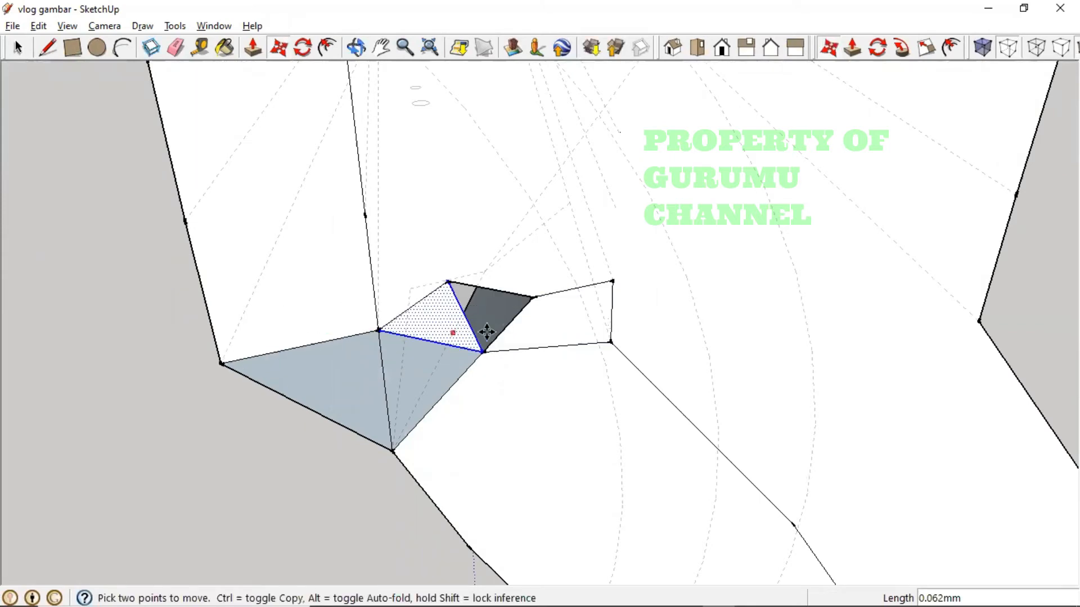
{"action": "middle_click_drag", "start_coordinate": [507, 332], "coordinate": [470, 318]}
{"action": "left_click", "coordinate": [440, 320]}
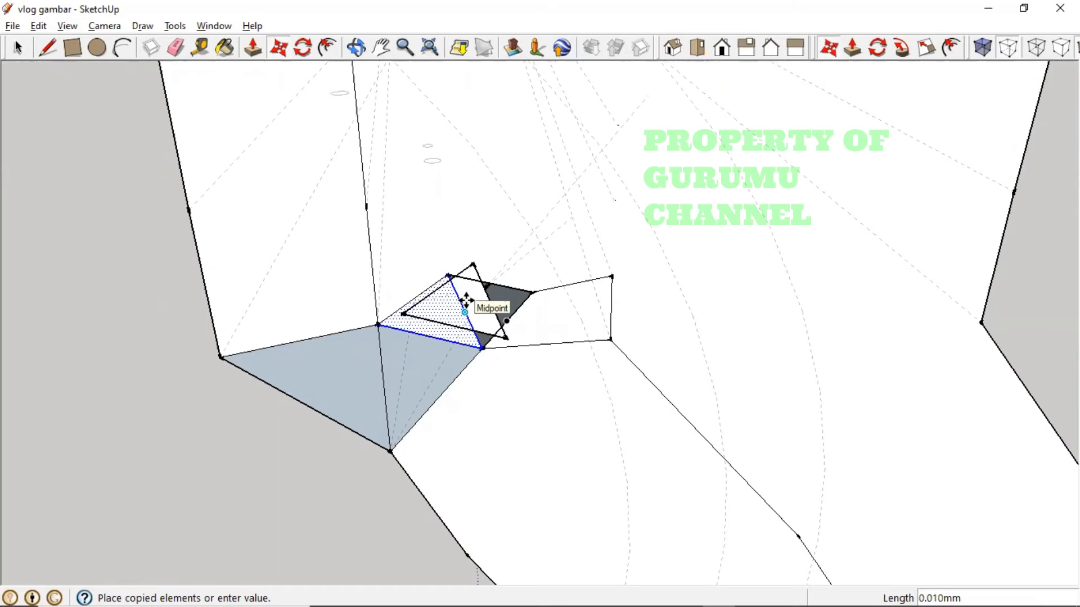
{"action": "key", "text": "Escape"}
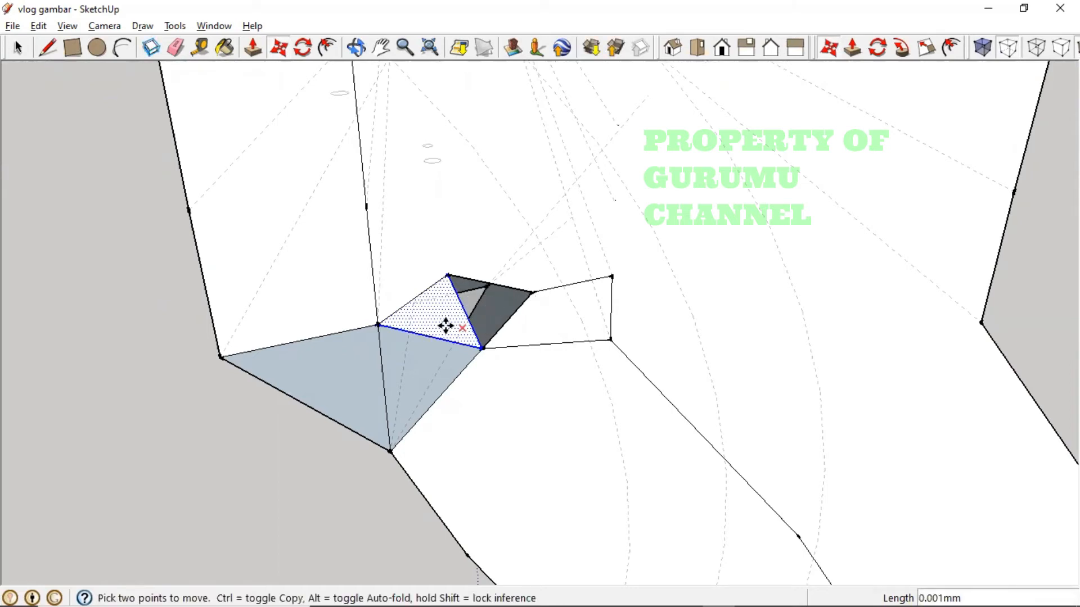
{"action": "key", "text": "ctrl+z"}
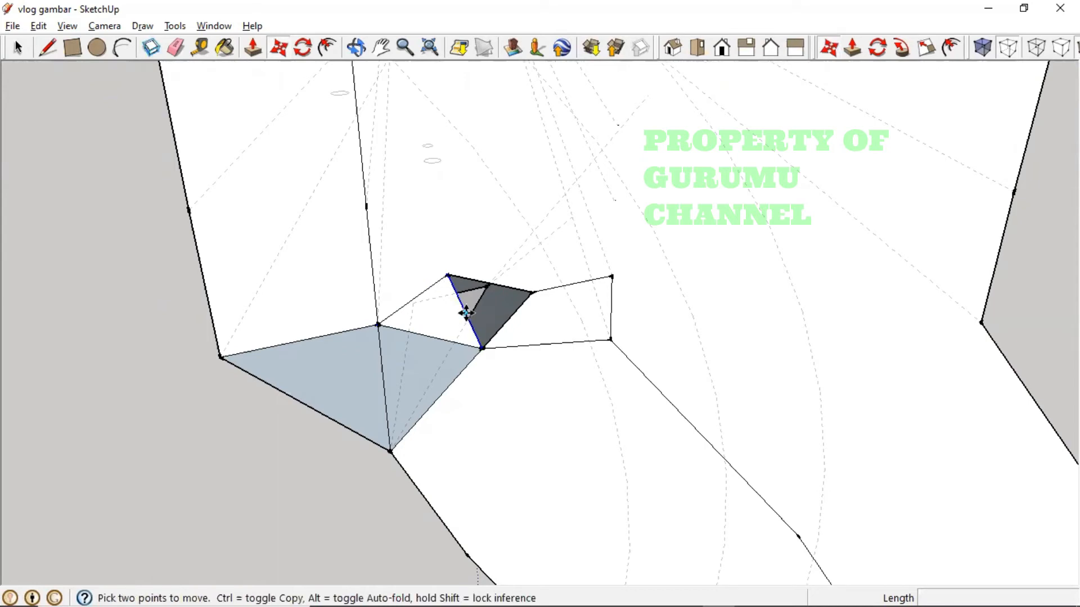
- Move the gap edge by its midpoint so the dark sliver fills with one flat face
{"action": "left_click", "coordinate": [466, 313]}
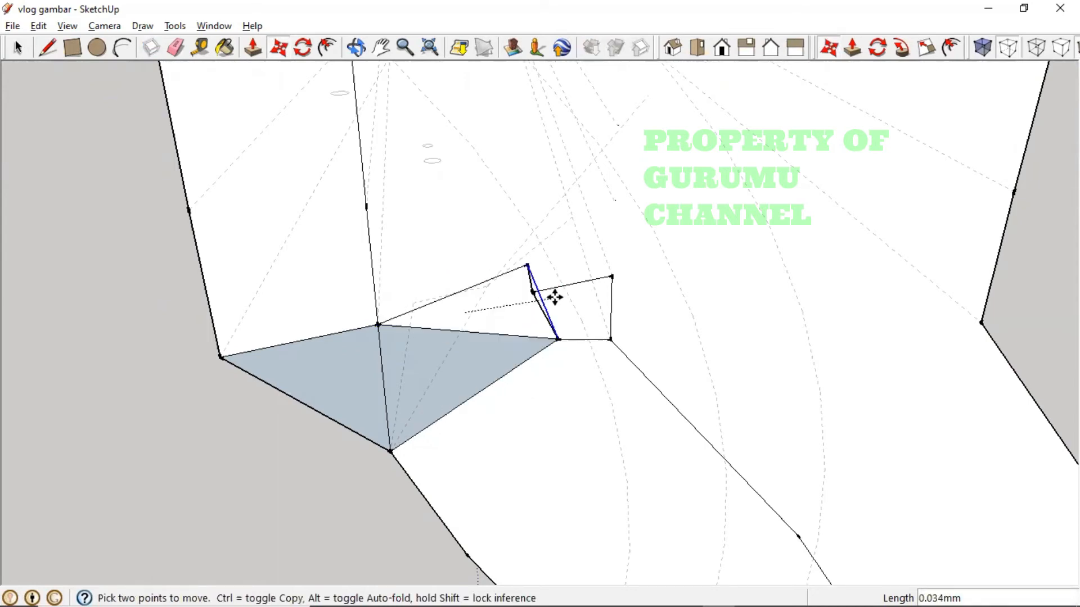
{"action": "left_click", "coordinate": [542, 304]}
{"action": "middle_click_drag", "start_coordinate": [501, 325], "coordinate": [656, 237]}
{"action": "scroll", "coordinate": [583, 332], "scroll_direction": "down", "scroll_amount": 5}
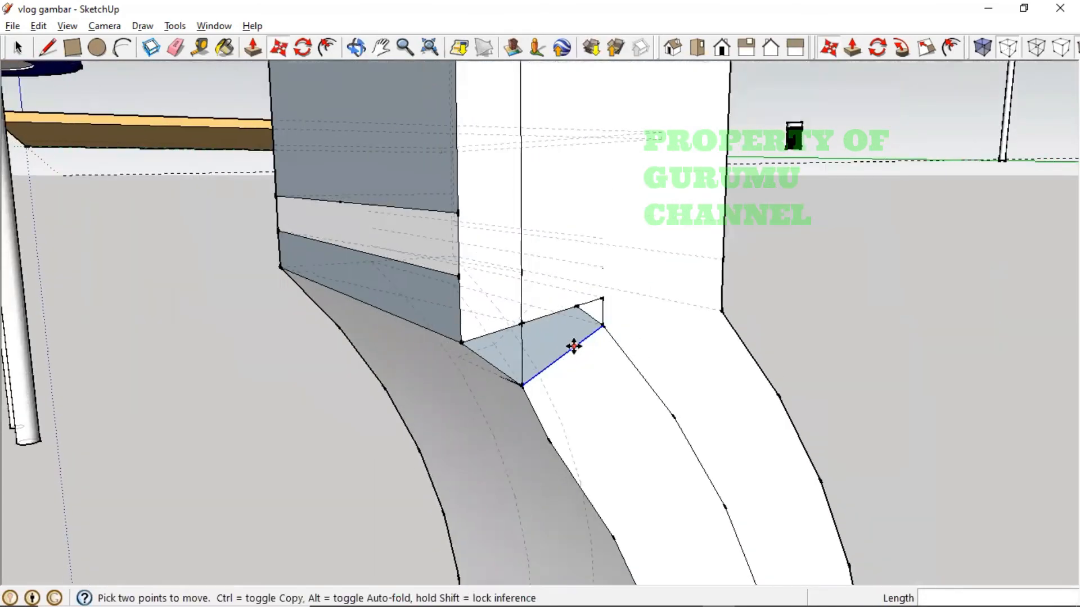
{"action": "middle_click_drag", "start_coordinate": [526, 356], "coordinate": [284, 298]}
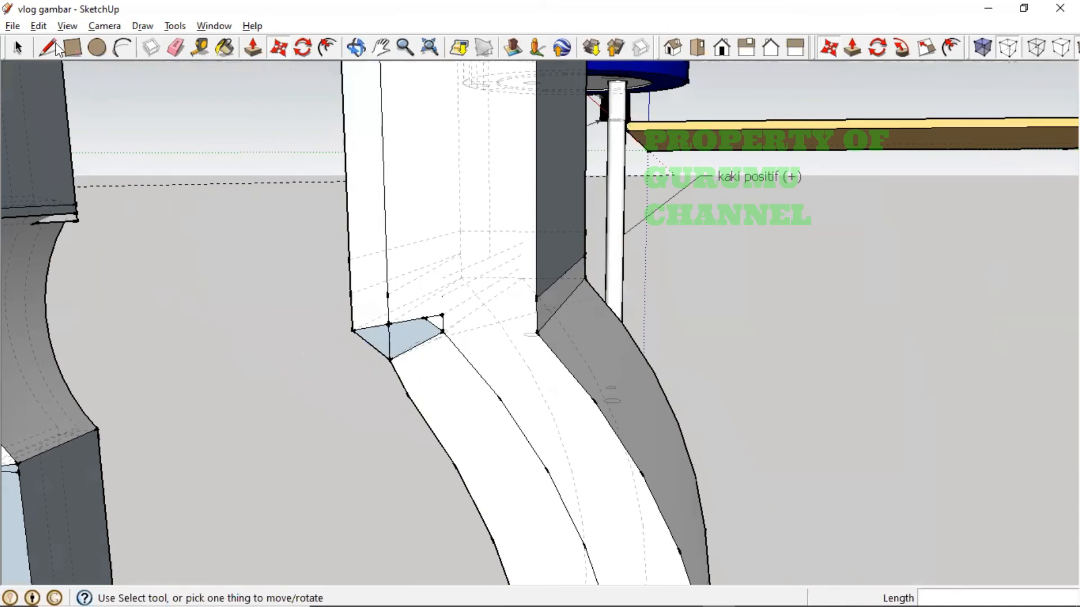
- Delete the stray junction edge and the left strip's front face
{"action": "key", "text": "space"}
{"action": "left_click", "coordinate": [402, 324]}
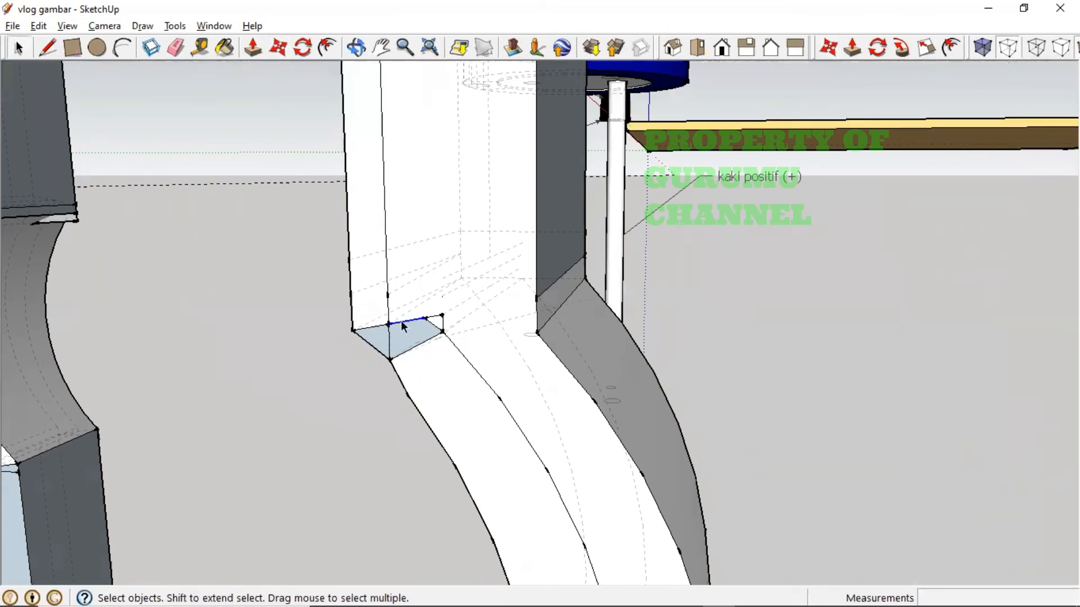
{"action": "key", "text": "Delete"}
{"action": "middle_click_drag", "start_coordinate": [421, 320], "coordinate": [536, 449]}
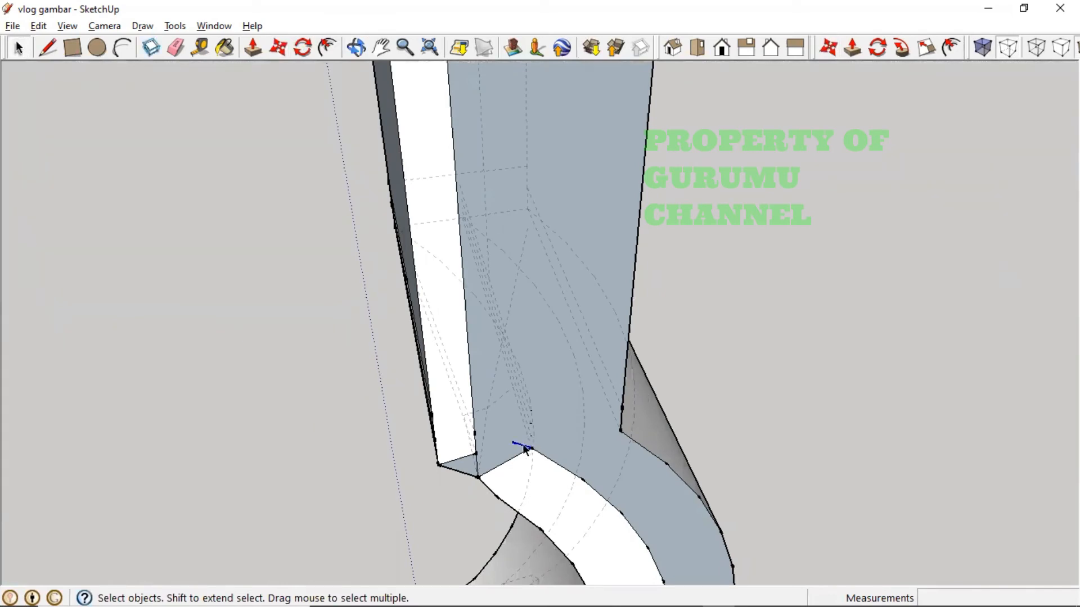
{"action": "left_click", "coordinate": [459, 460]}
{"action": "key", "text": "Delete"}
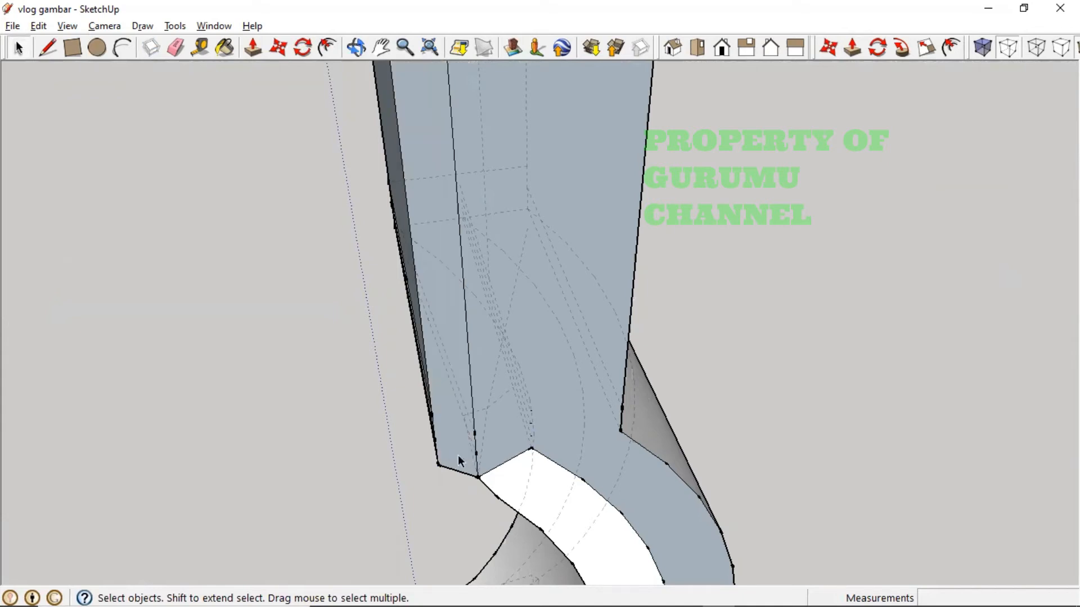
- Remove the white strip's edge and leftover short and long edges, restoring the face across the opening
{"action": "middle_click_drag", "start_coordinate": [540, 457], "coordinate": [745, 347]}
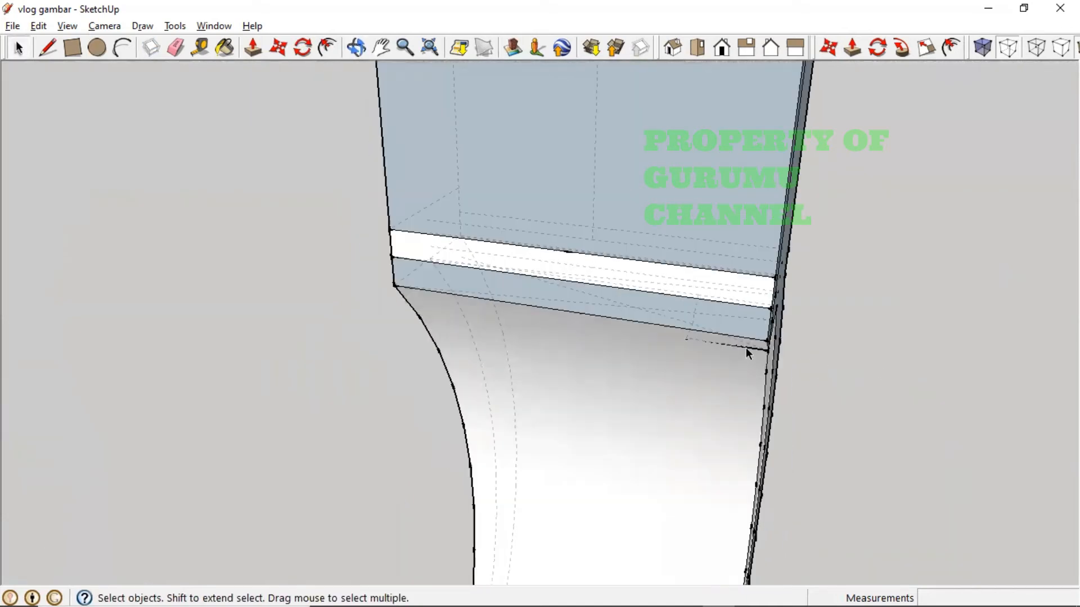
{"action": "left_click", "coordinate": [708, 272]}
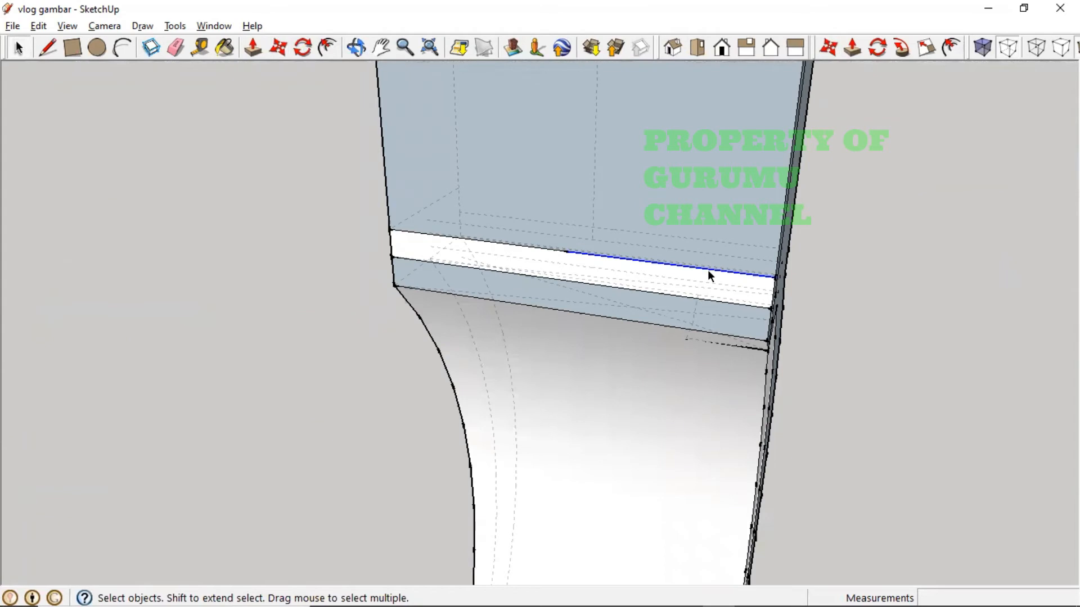
{"action": "key", "text": "Delete"}
{"action": "left_click", "coordinate": [546, 249]}
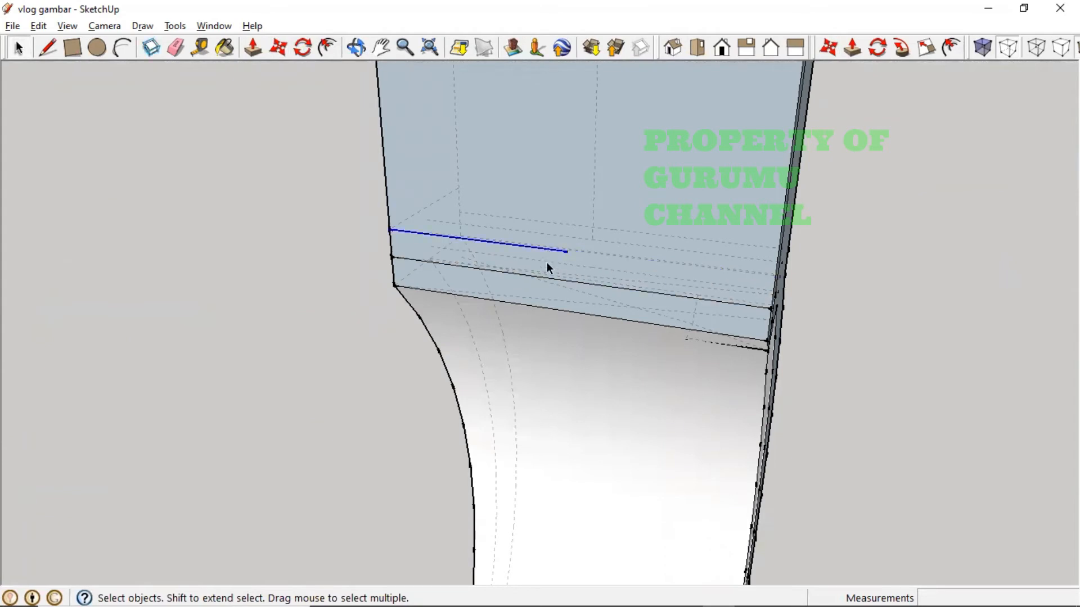
{"action": "key", "text": "Delete"}
{"action": "left_click", "coordinate": [548, 277]}
{"action": "key", "text": "Delete"}
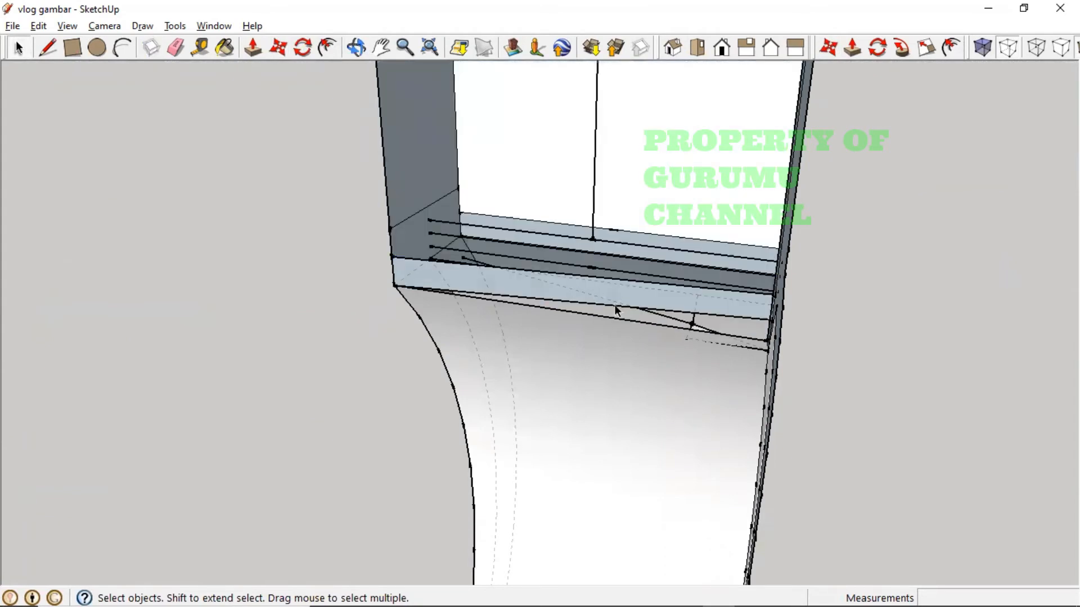
{"action": "key", "text": "ctrl+z"}
{"action": "middle_click_drag", "start_coordinate": [516, 312], "coordinate": [963, 366]}
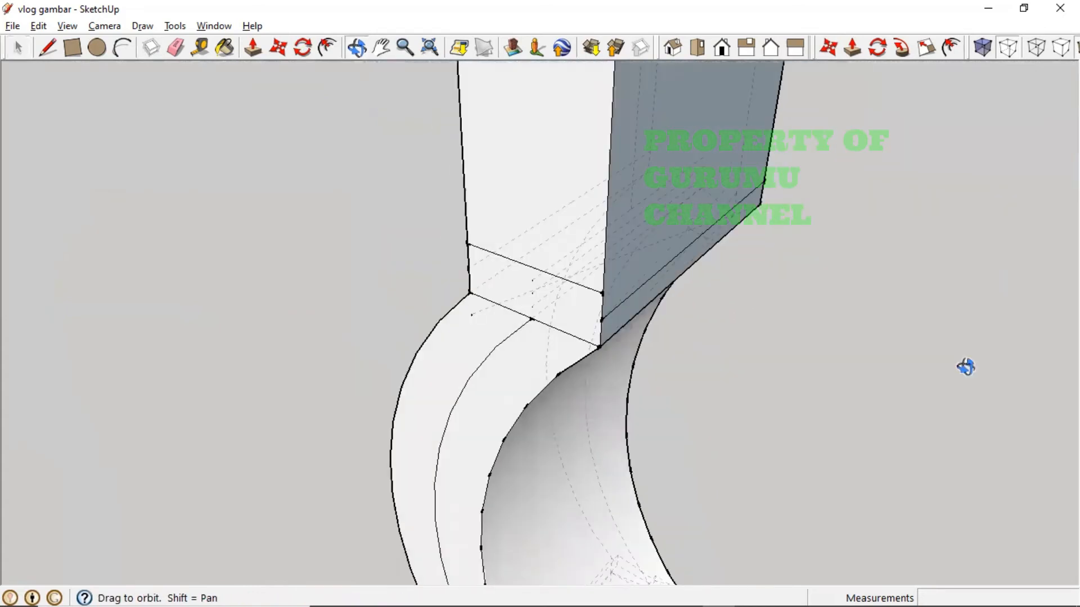
- Delete the edge across the curved leg's band so its two faces merge
{"action": "middle_click_drag", "start_coordinate": [542, 337], "coordinate": [679, 362]}
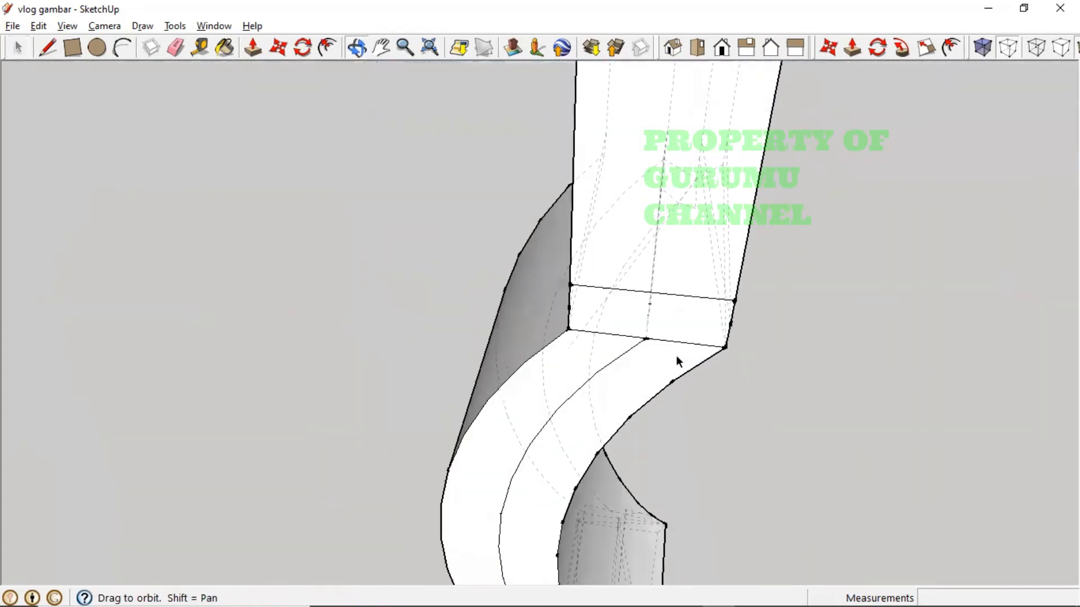
{"action": "left_click", "coordinate": [658, 299]}
{"action": "left_click", "coordinate": [661, 294]}
{"action": "key", "text": "Delete"}
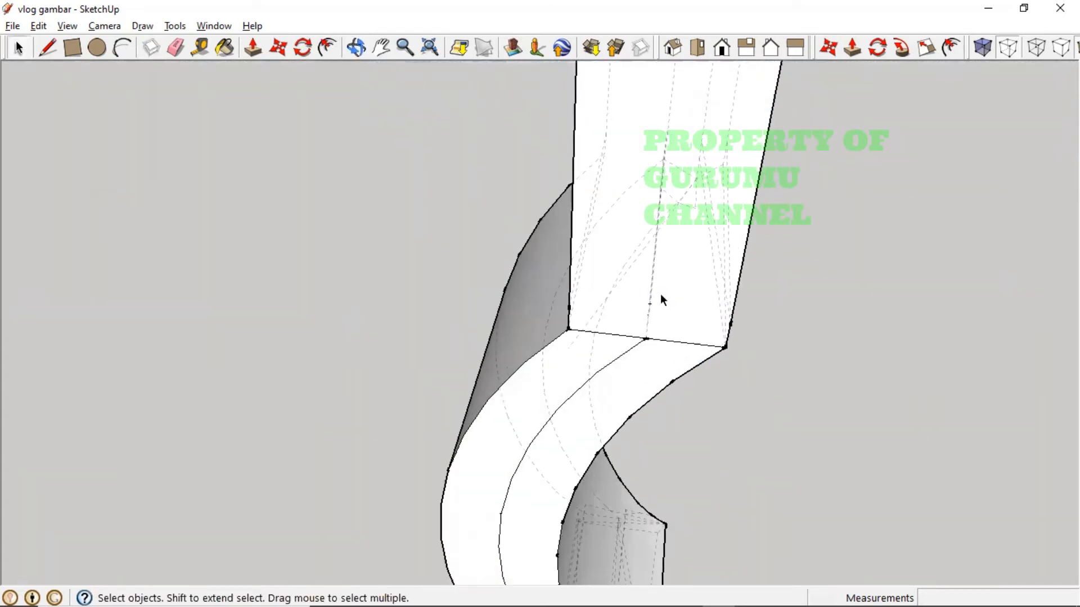
- Orbit and zoom to the joint where the curved leg meets its lower straight section
{"action": "middle_click_drag", "start_coordinate": [719, 365], "coordinate": [180, 433]}
{"action": "middle_click_drag", "start_coordinate": [444, 383], "coordinate": [471, 433]}
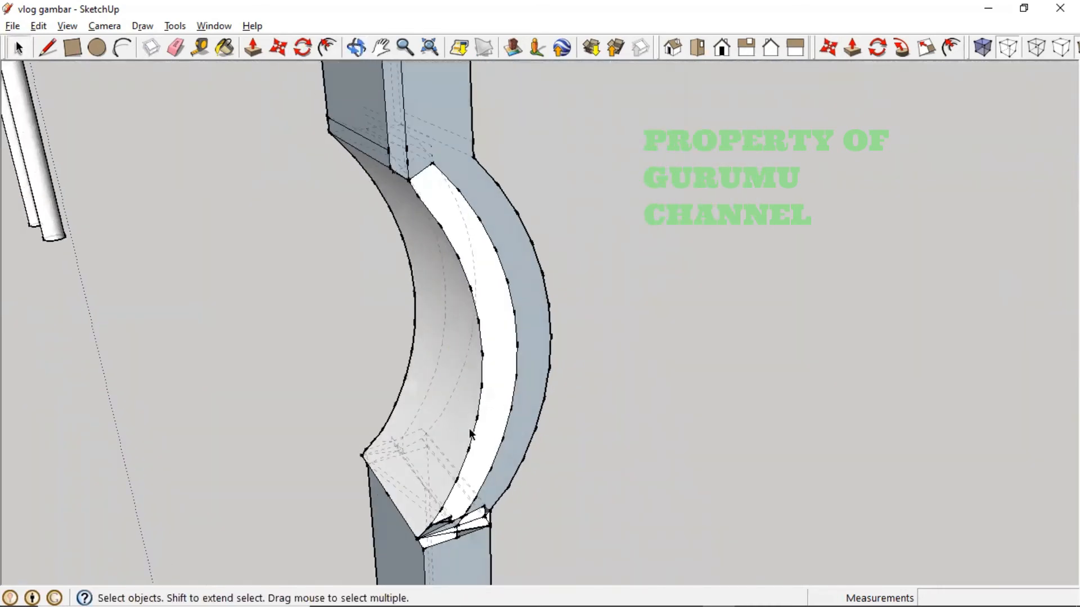
{"action": "scroll", "coordinate": [444, 540], "scroll_direction": "up", "scroll_amount": 3}
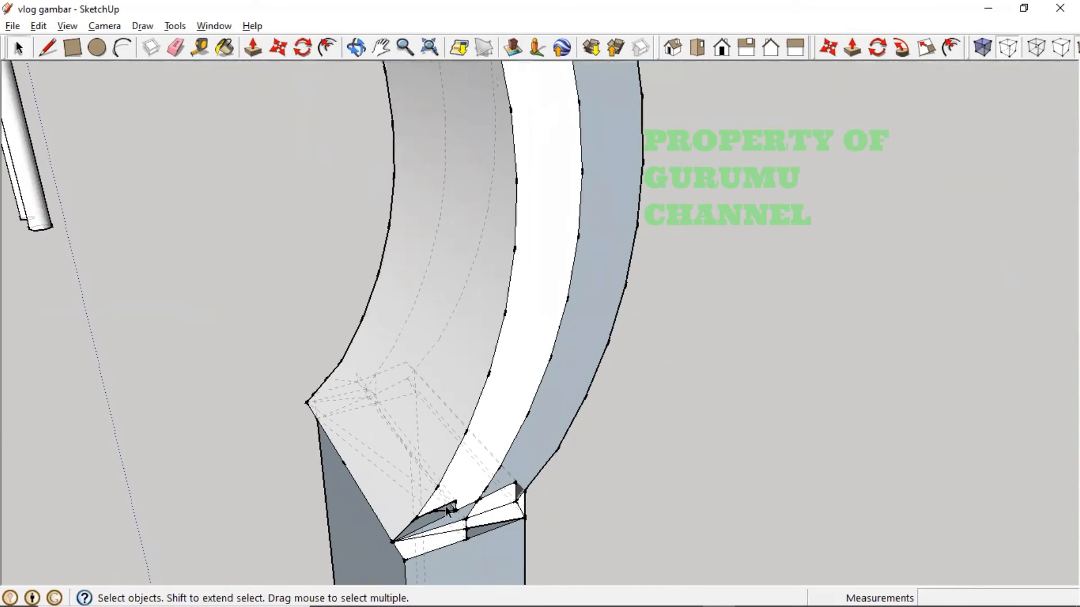
{"action": "scroll", "coordinate": [447, 510], "scroll_direction": "up", "scroll_amount": 2}
{"action": "middle_click_drag", "start_coordinate": [447, 511], "coordinate": [470, 452]}
{"action": "middle_click_drag", "start_coordinate": [609, 458], "coordinate": [111, 463]}
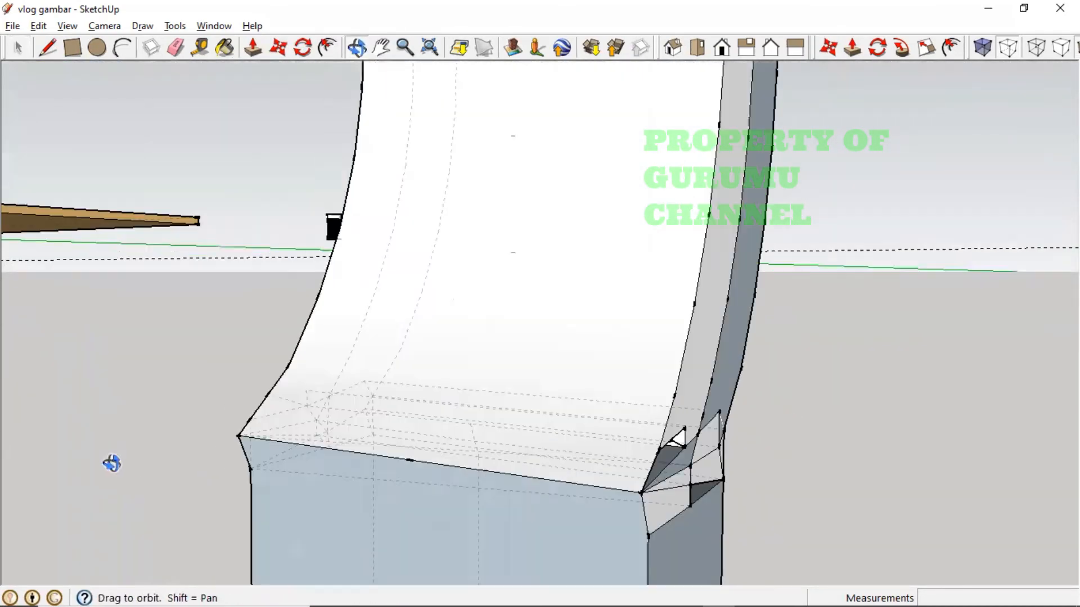
{"action": "scroll", "coordinate": [112, 463], "scroll_direction": "up", "scroll_amount": 2}
{"action": "scroll", "coordinate": [479, 462], "scroll_direction": "down", "scroll_amount": 3}
{"action": "scroll", "coordinate": [629, 498], "scroll_direction": "up", "scroll_amount": 2}
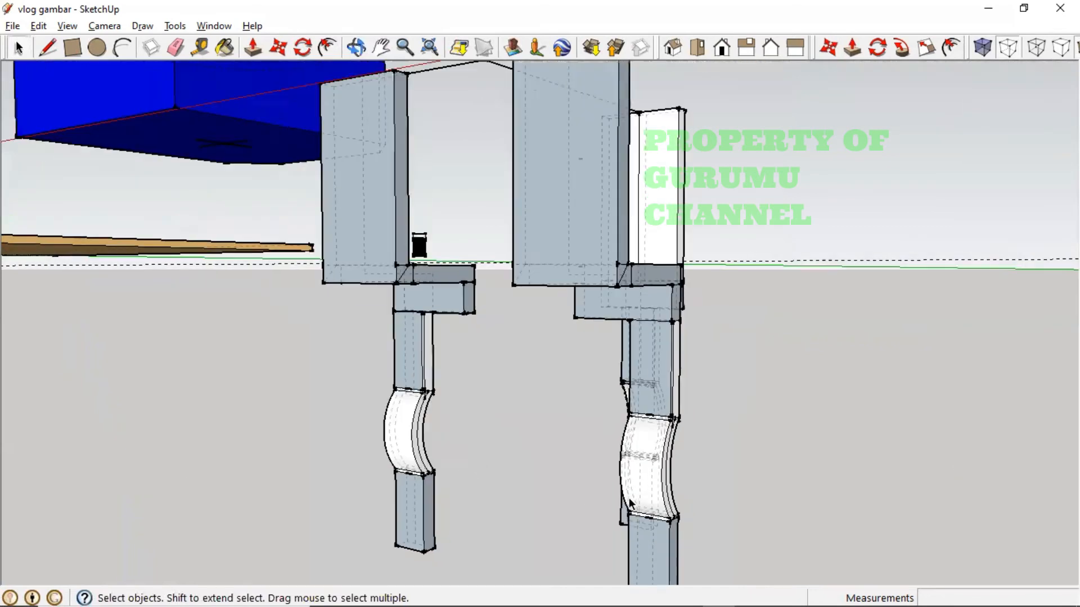
{"action": "middle_click_drag", "start_coordinate": [683, 490], "coordinate": [574, 487]}
{"action": "scroll", "coordinate": [441, 507], "scroll_direction": "down", "scroll_amount": 1}
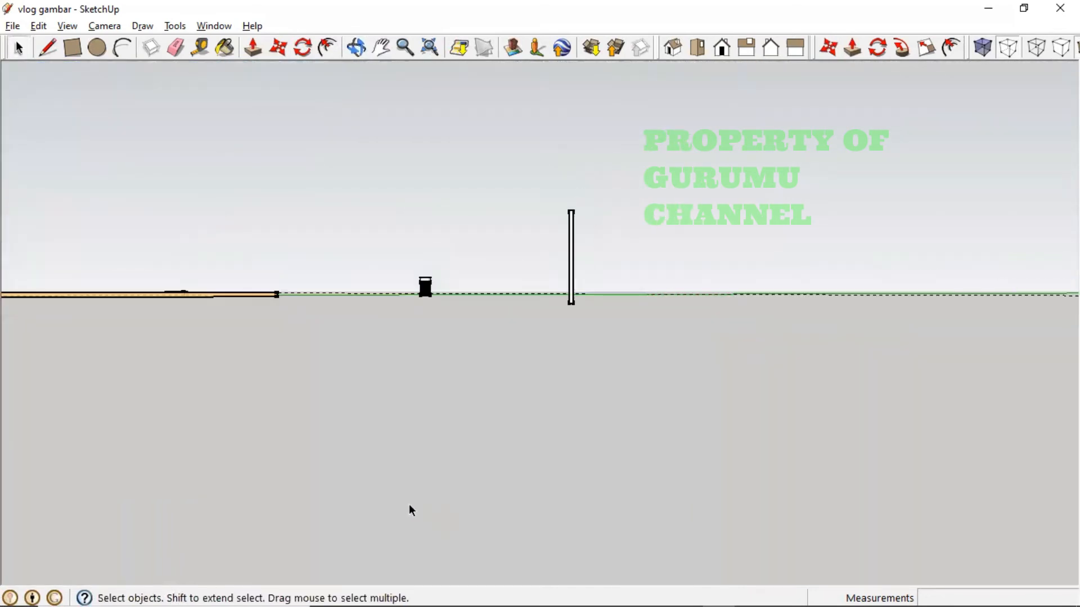
{"action": "scroll", "coordinate": [410, 504], "scroll_direction": "down", "scroll_amount": 3}
{"action": "scroll", "coordinate": [109, 454], "scroll_direction": "up", "scroll_amount": 4}
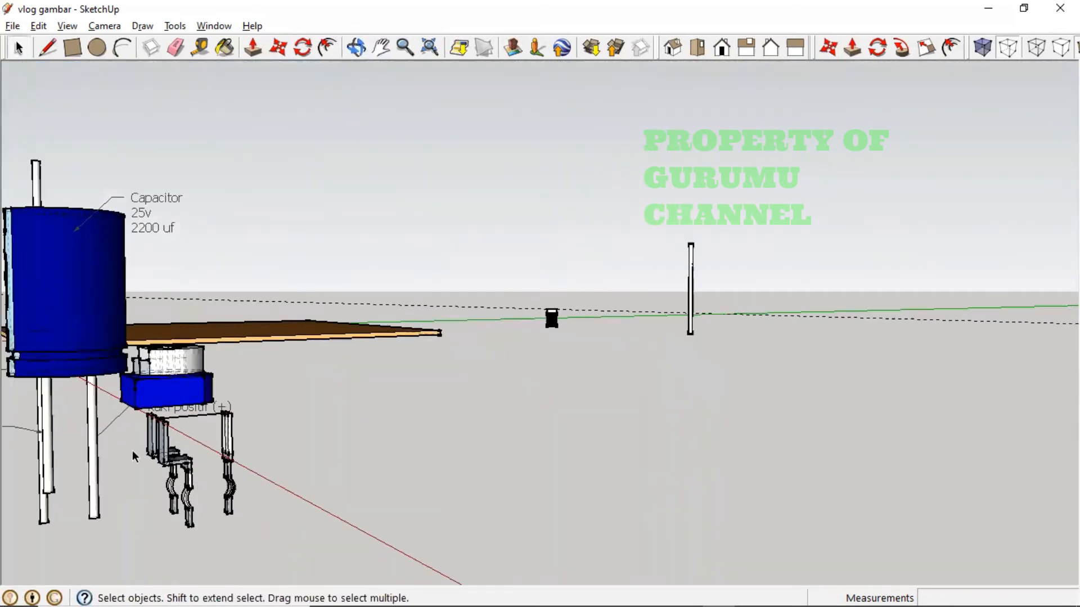
{"action": "middle_click_drag", "start_coordinate": [247, 433], "coordinate": [258, 502]}
{"action": "scroll", "coordinate": [285, 515], "scroll_direction": "up", "scroll_amount": 4}
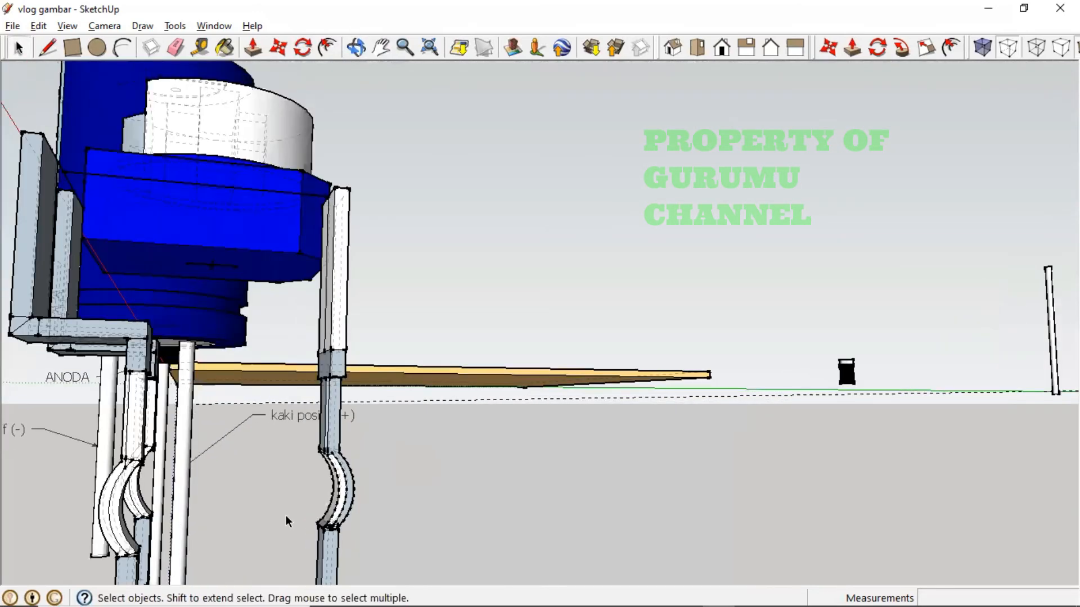
{"action": "scroll", "coordinate": [401, 512], "scroll_direction": "down", "scroll_amount": 1}
{"action": "middle_click_drag", "start_coordinate": [540, 547], "coordinate": [512, 588]}
{"action": "scroll", "coordinate": [528, 537], "scroll_direction": "up", "scroll_amount": 3}
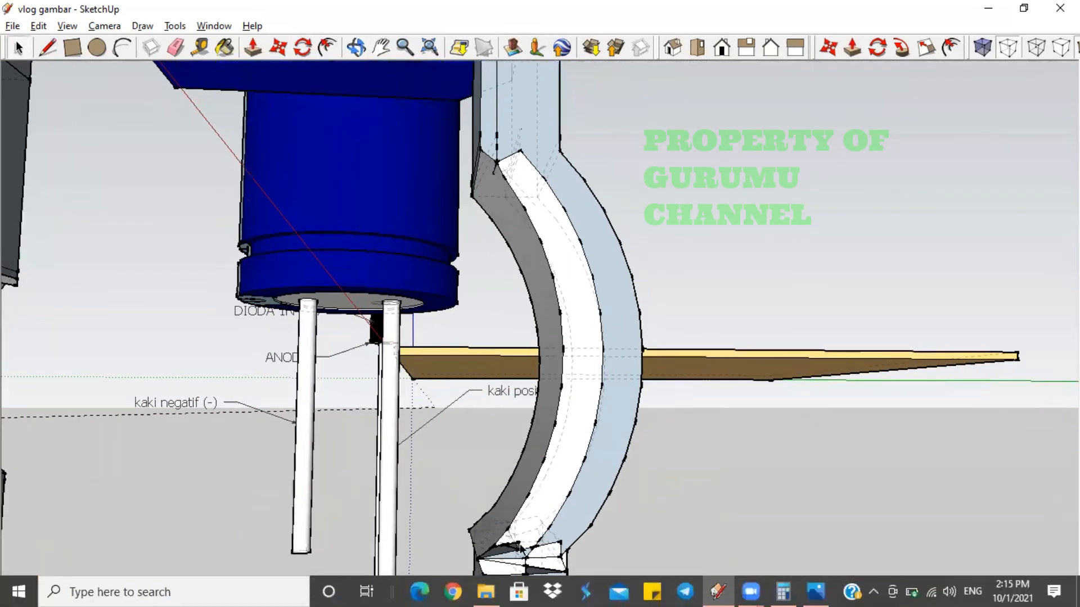
{"action": "middle_click_drag", "start_coordinate": [518, 534], "coordinate": [470, 468], "text": "shift"}
{"action": "scroll", "coordinate": [517, 485], "scroll_direction": "up", "scroll_amount": 3}
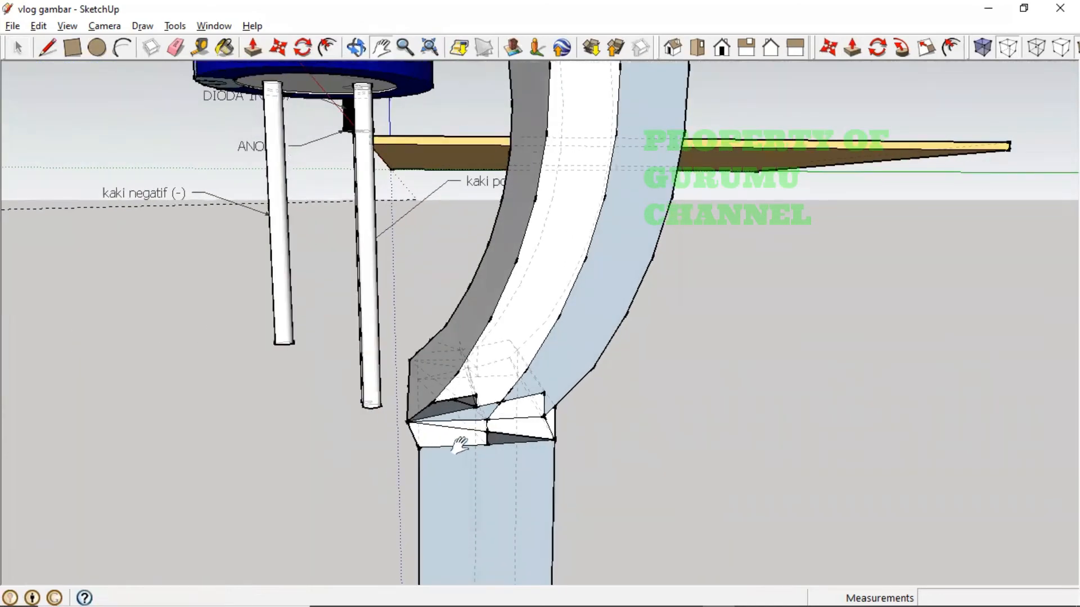
- Draw two rectangles snapped to the corner points across the leg joint
{"action": "left_click", "coordinate": [79, 50]}
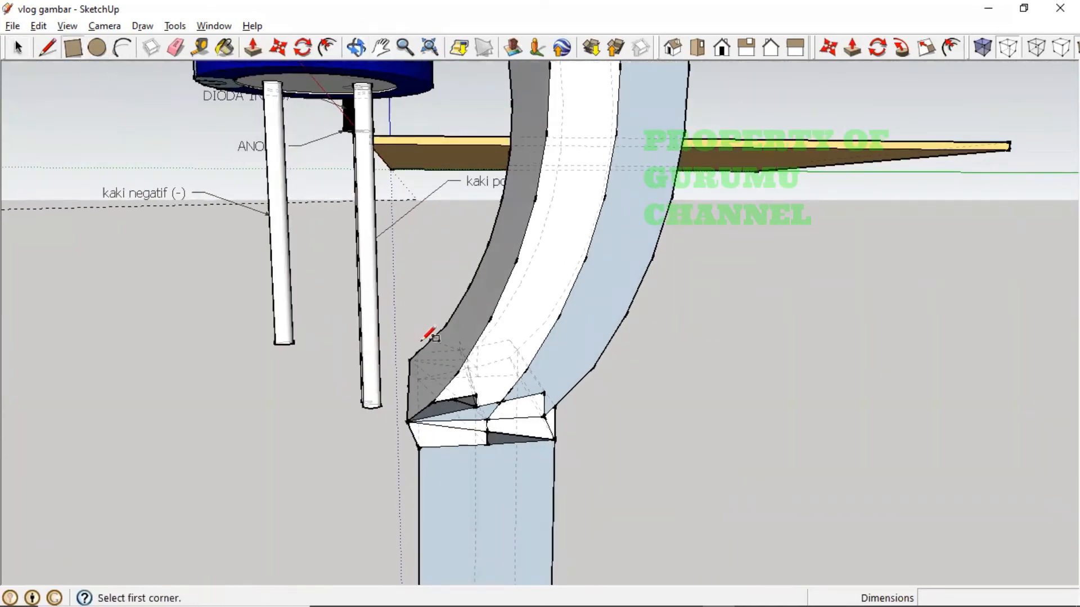
{"action": "left_click", "coordinate": [554, 440]}
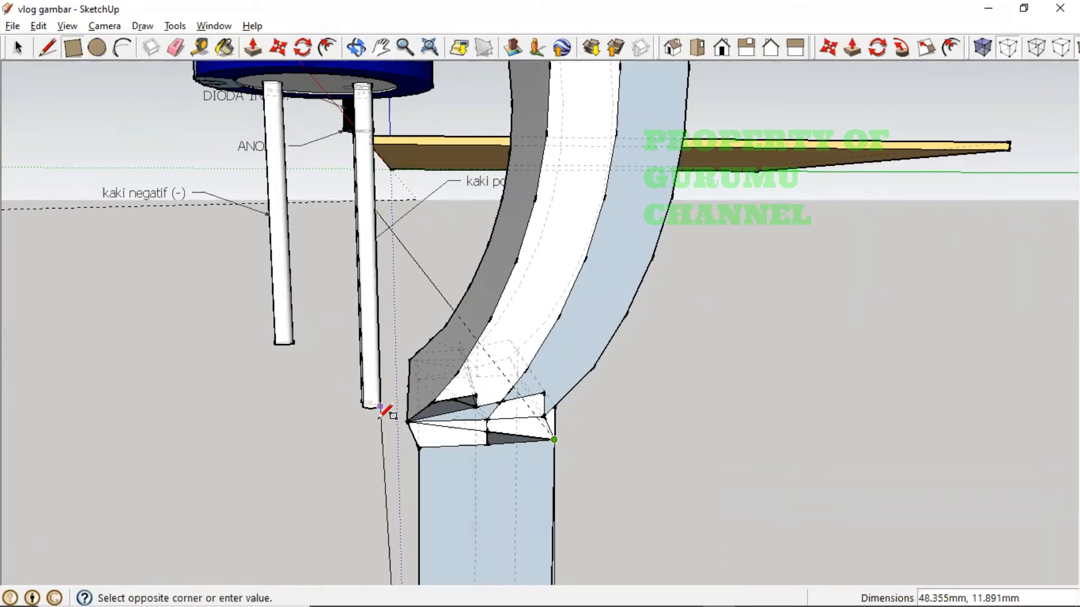
{"action": "left_click", "coordinate": [407, 420]}
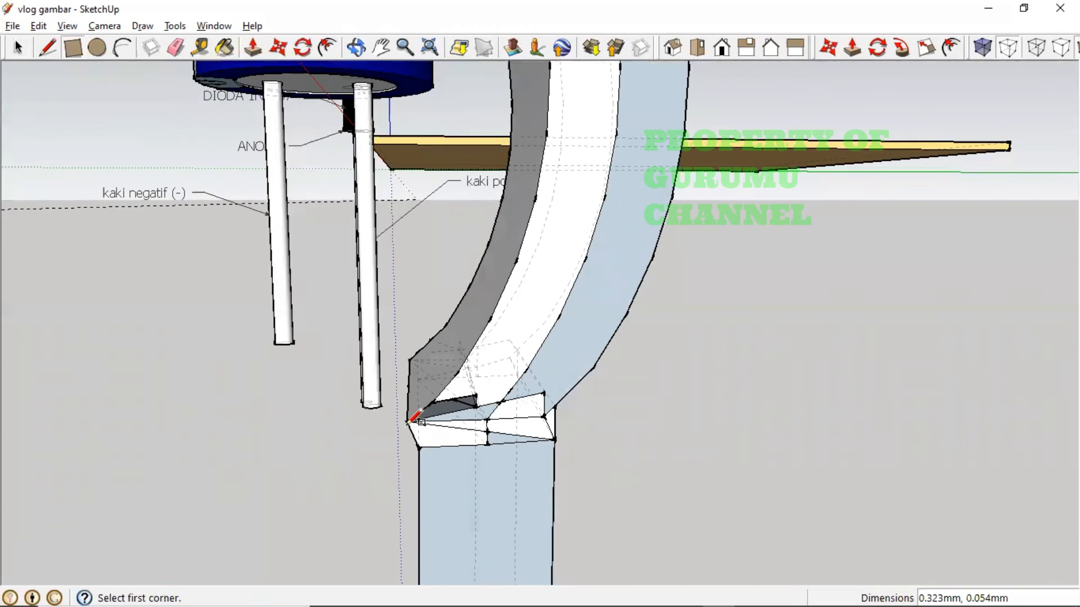
{"action": "left_click", "coordinate": [475, 406]}
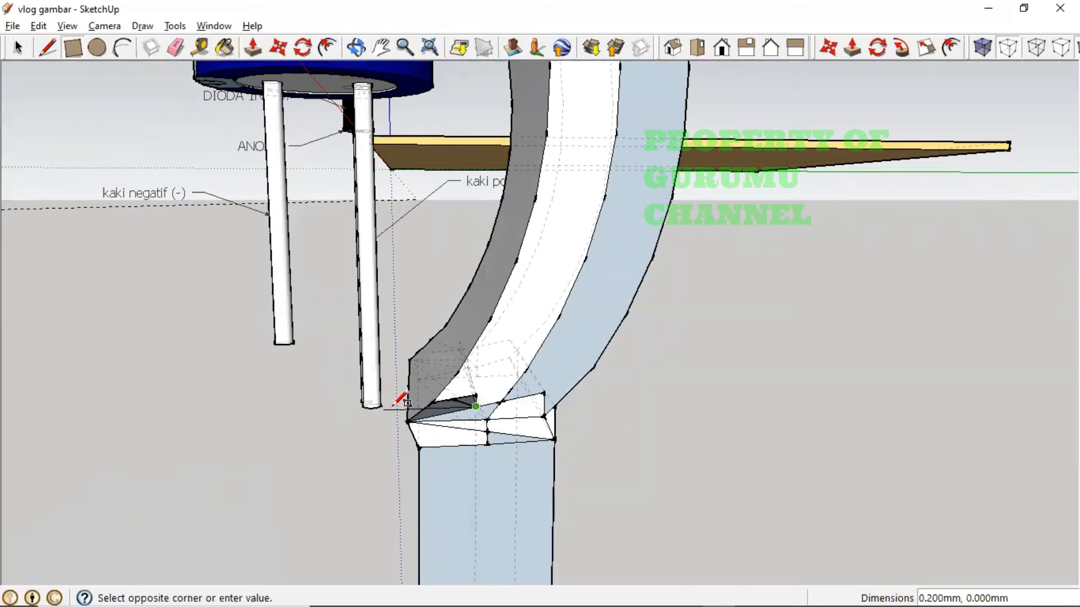
{"action": "left_click", "coordinate": [418, 449]}
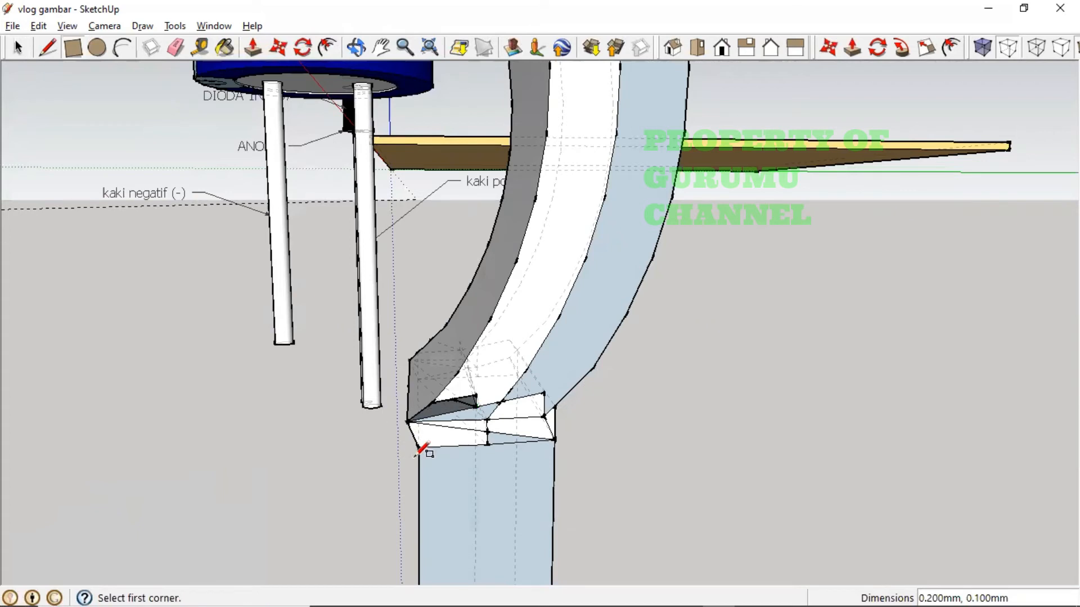
- Add rectangles over the lower leg section and joint top, cancelling one misplaced rectangle
{"action": "left_click", "coordinate": [553, 477]}
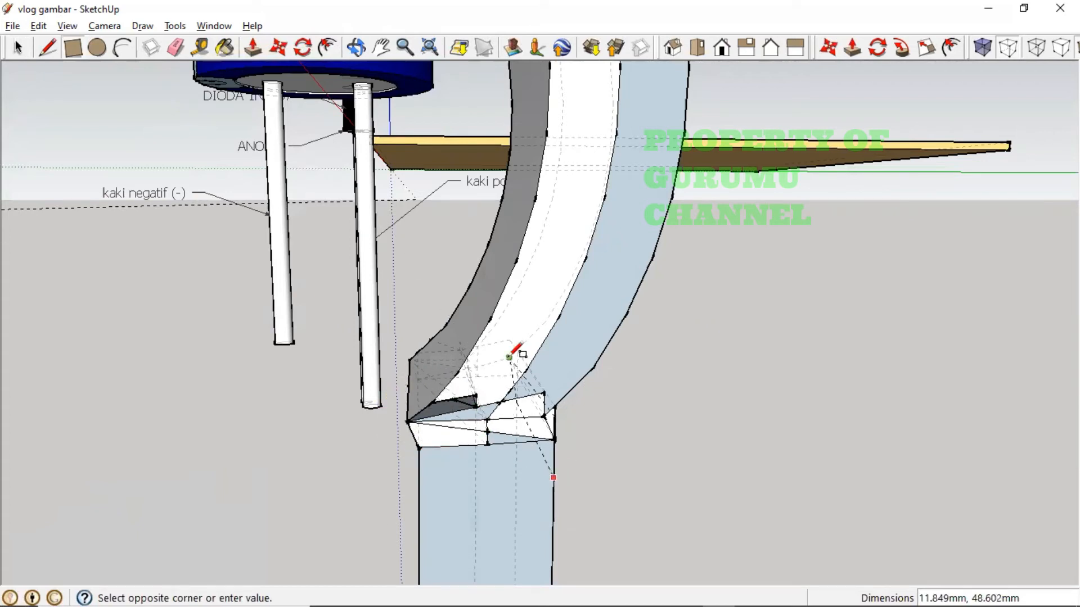
{"action": "key", "text": "Escape"}
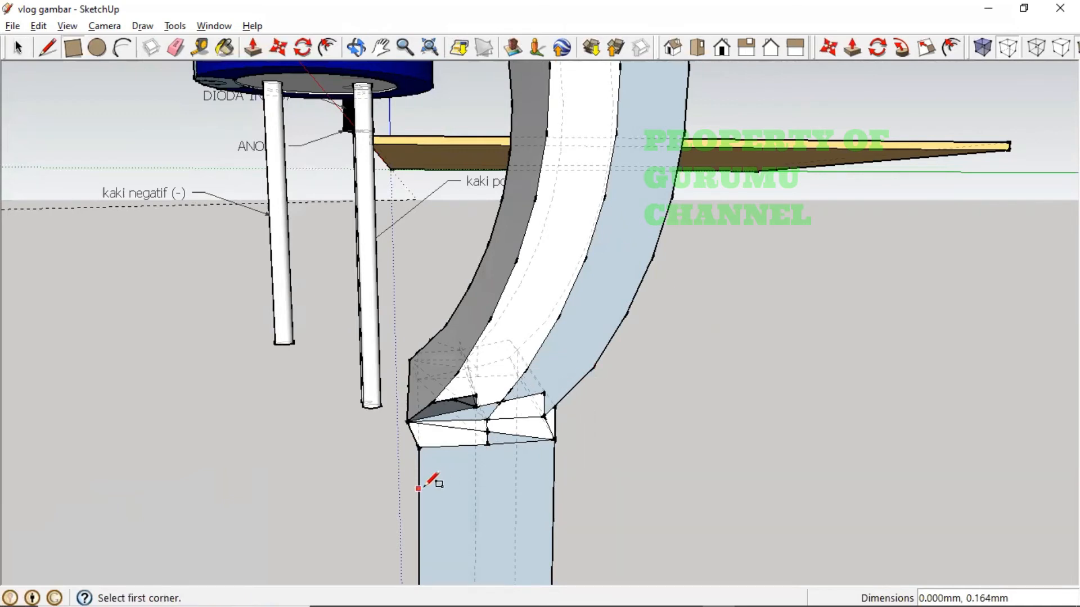
{"action": "left_click", "coordinate": [418, 489]}
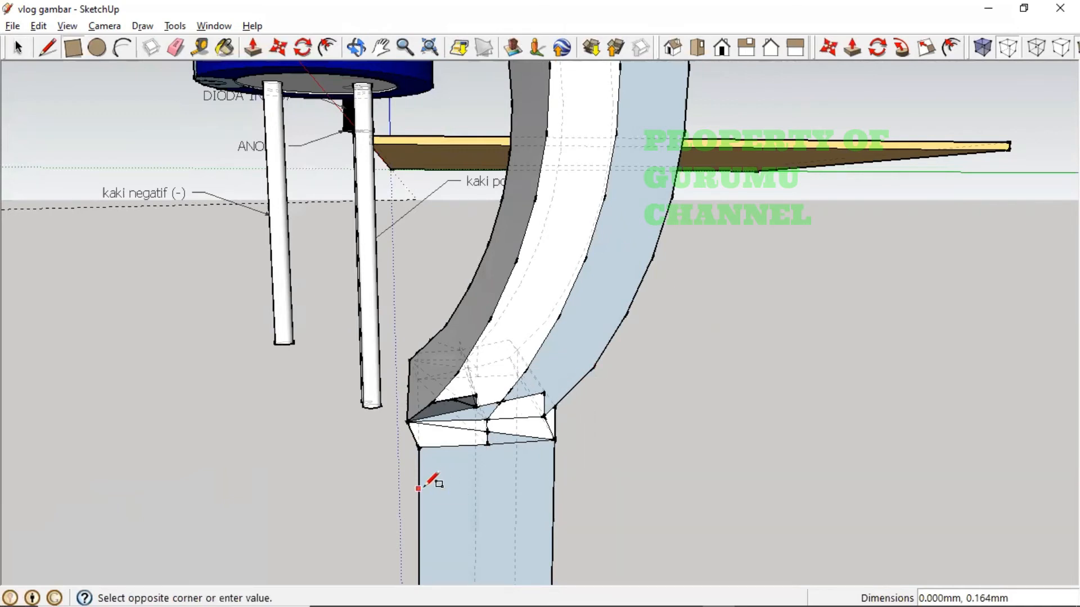
{"action": "left_click", "coordinate": [555, 381]}
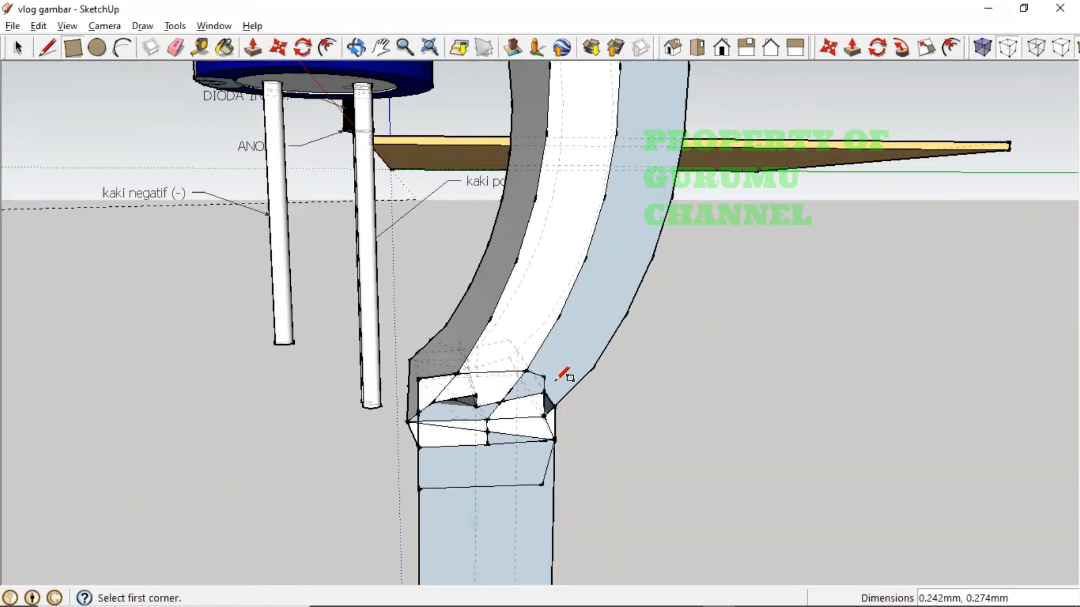
{"action": "left_click", "coordinate": [486, 419]}
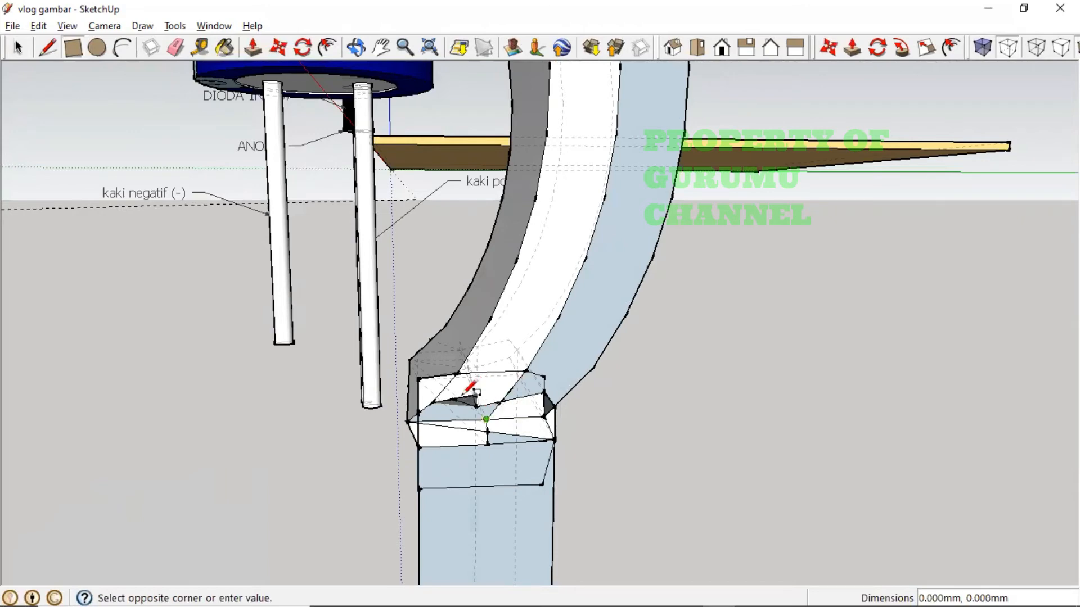
{"action": "left_click", "coordinate": [419, 378]}
{"action": "middle_click_drag", "start_coordinate": [513, 439], "coordinate": [412, 457]}
{"action": "scroll", "coordinate": [488, 383], "scroll_direction": "up", "scroll_amount": 3}
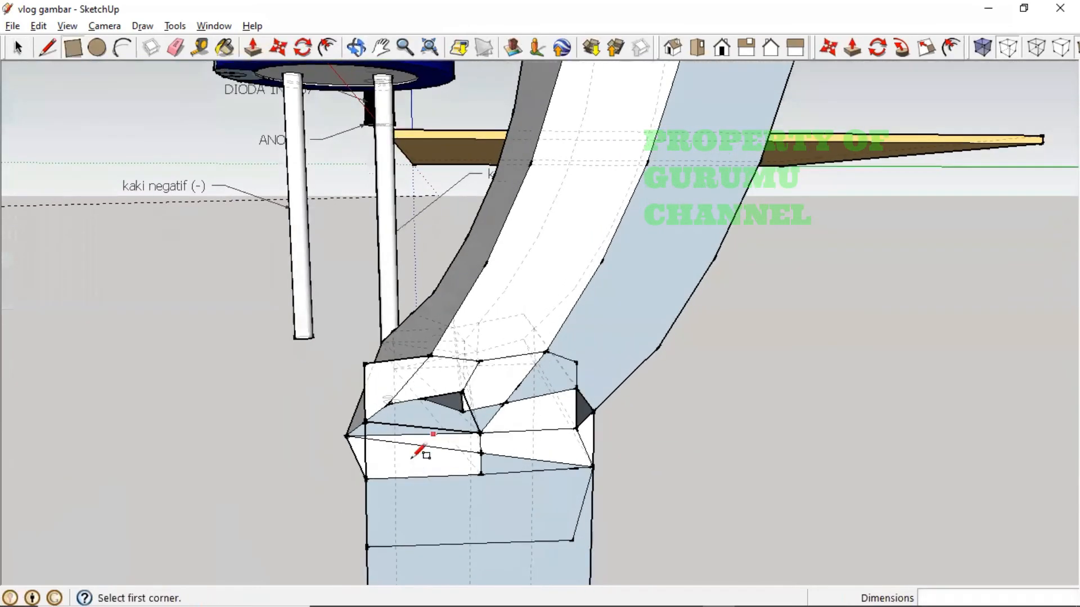
- Delete stray edges at the joint's top, undoing a deletion that removed the leg face
{"action": "left_click", "coordinate": [19, 51]}
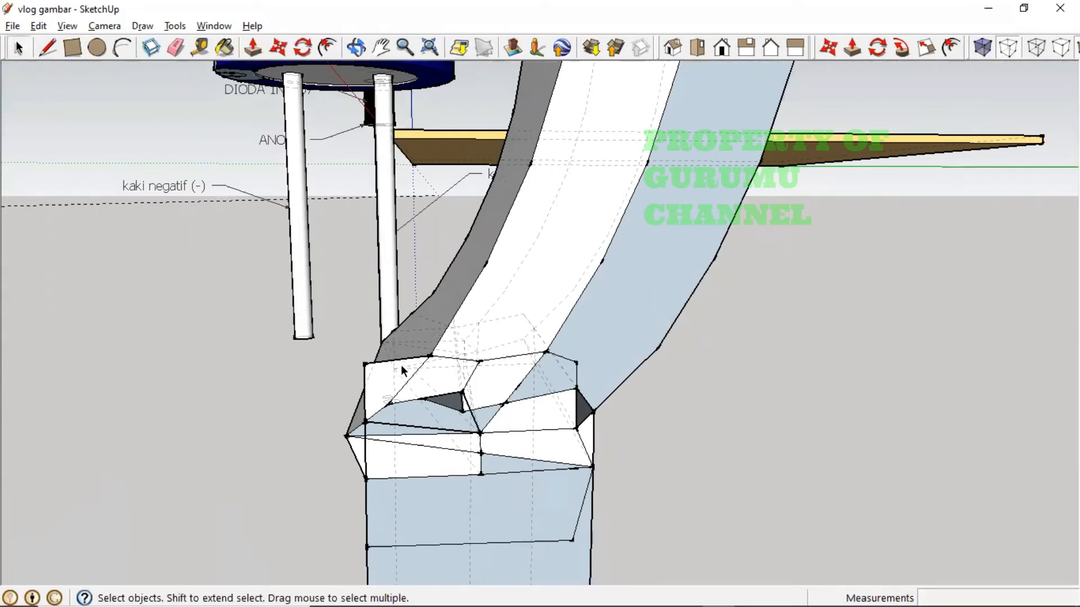
{"action": "key", "text": "Delete"}
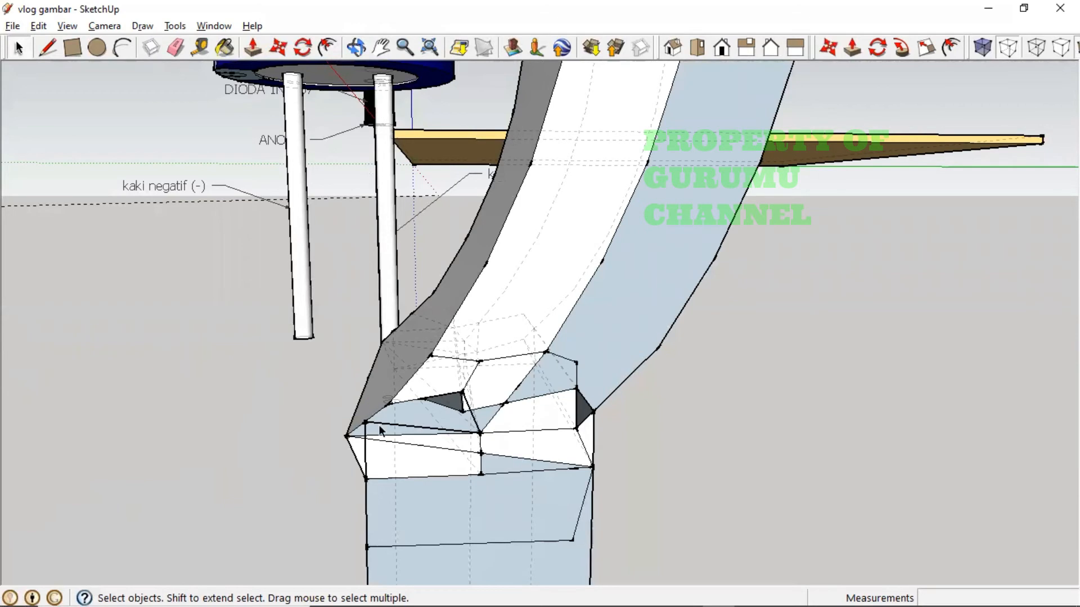
{"action": "middle_click_drag", "start_coordinate": [396, 426], "coordinate": [452, 401]}
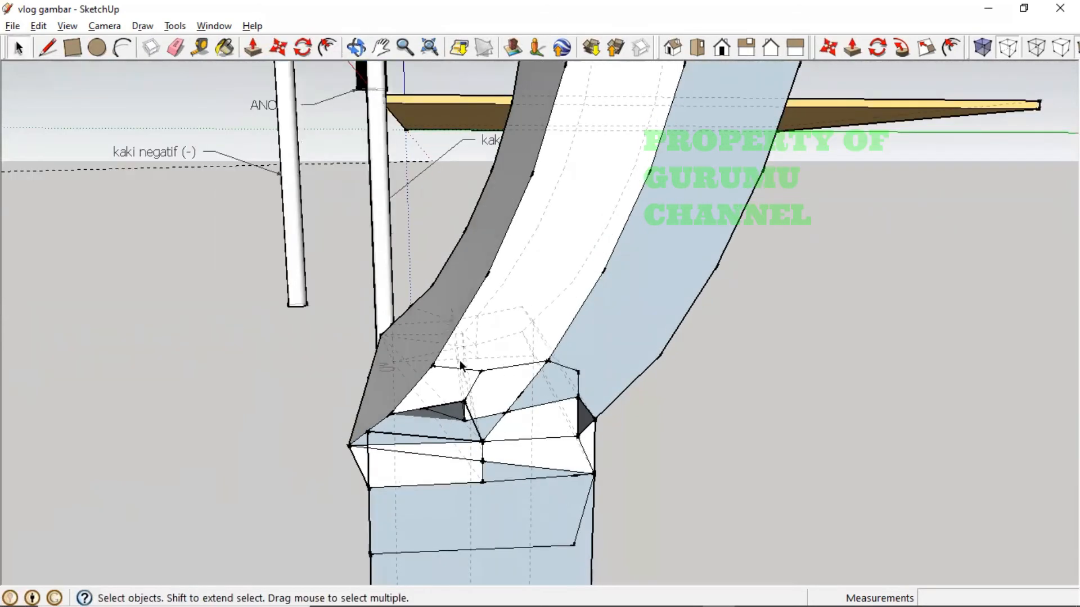
{"action": "left_click", "coordinate": [487, 370]}
{"action": "key", "text": "Delete"}
{"action": "left_click", "coordinate": [545, 404]}
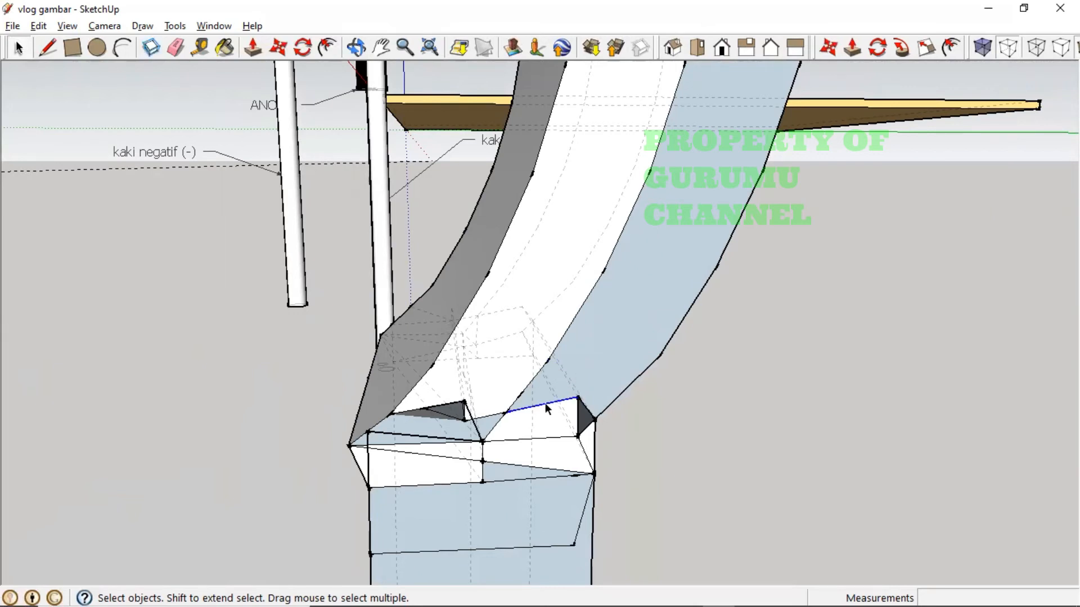
{"action": "key", "text": "Delete"}
{"action": "left_click", "coordinate": [581, 414]}
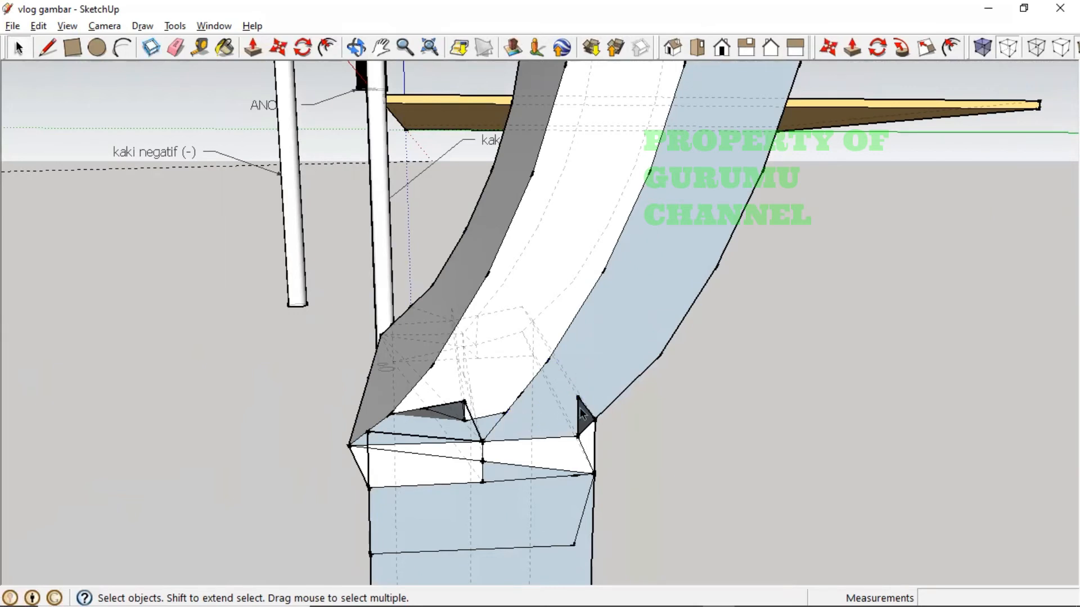
{"action": "key", "text": "Delete"}
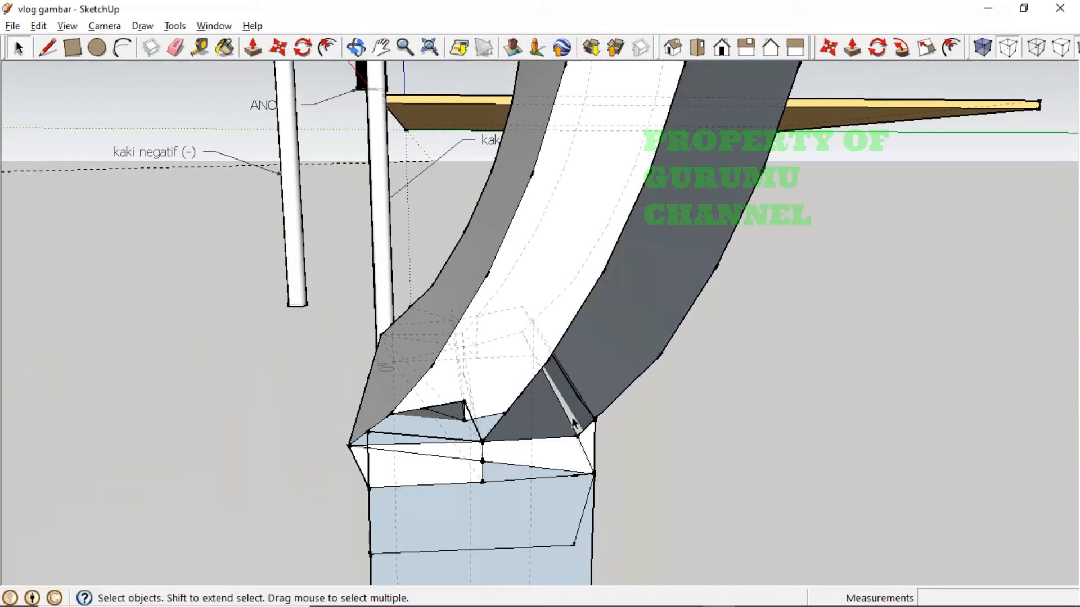
{"action": "key", "text": "ctrl+z"}
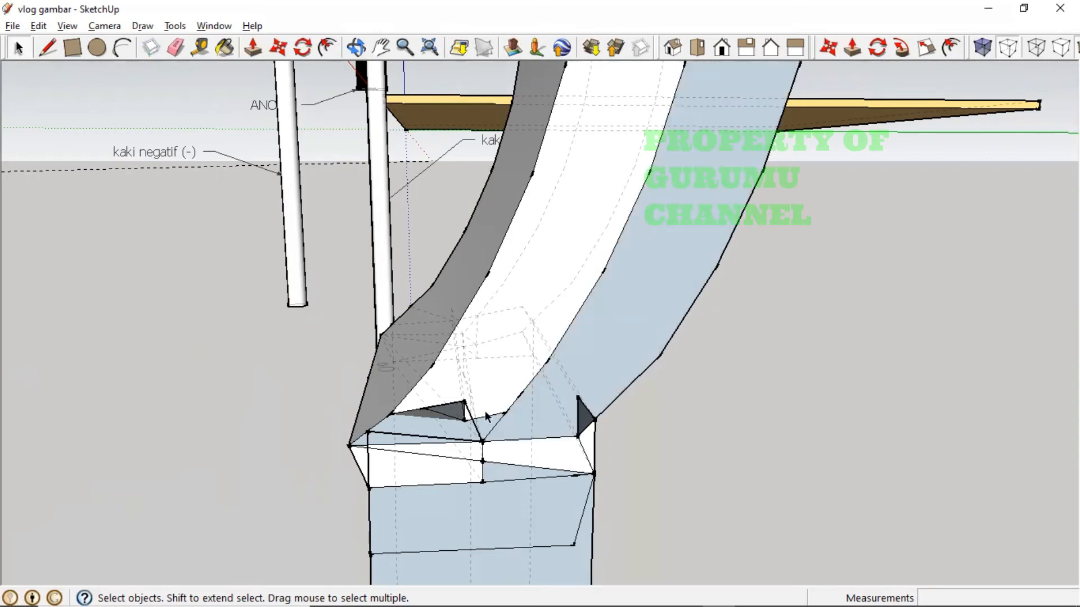
- Delete the short, slanted and vertical edges splitting the white joint face
{"action": "left_click", "coordinate": [491, 418]}
{"action": "key", "text": "Delete"}
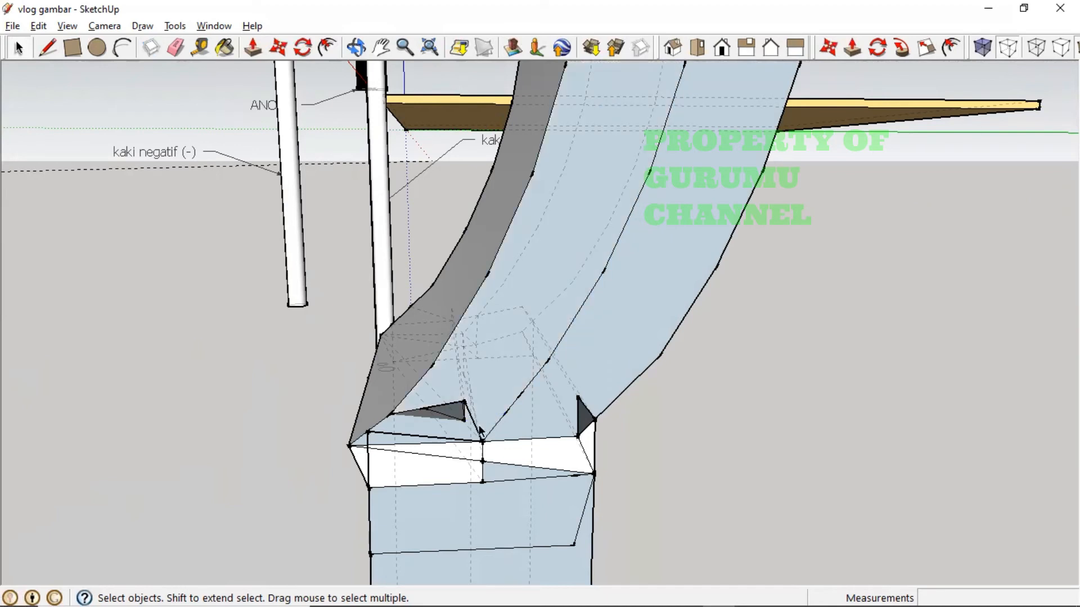
{"action": "left_click", "coordinate": [478, 430]}
{"action": "key", "text": "Delete"}
{"action": "left_click", "coordinate": [465, 442]}
{"action": "key", "text": "Delete"}
{"action": "left_click", "coordinate": [369, 437]}
{"action": "key", "text": "Delete"}
- Remove the small leftover faces and short vertical edge at the joint bottom
{"action": "left_click", "coordinate": [377, 445]}
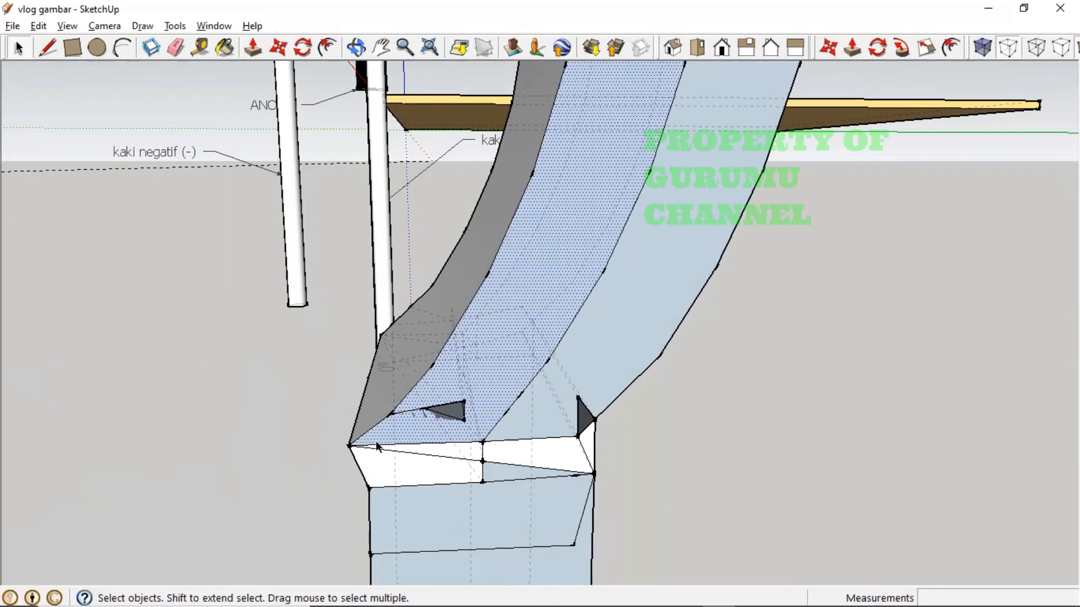
{"action": "left_click", "coordinate": [410, 446]}
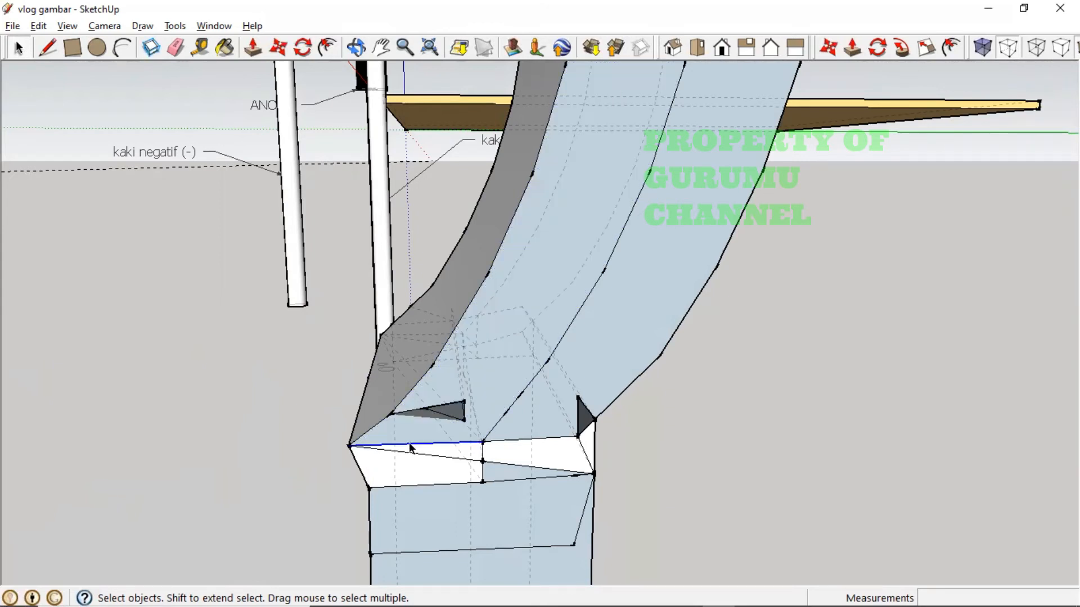
{"action": "left_click", "coordinate": [505, 445]}
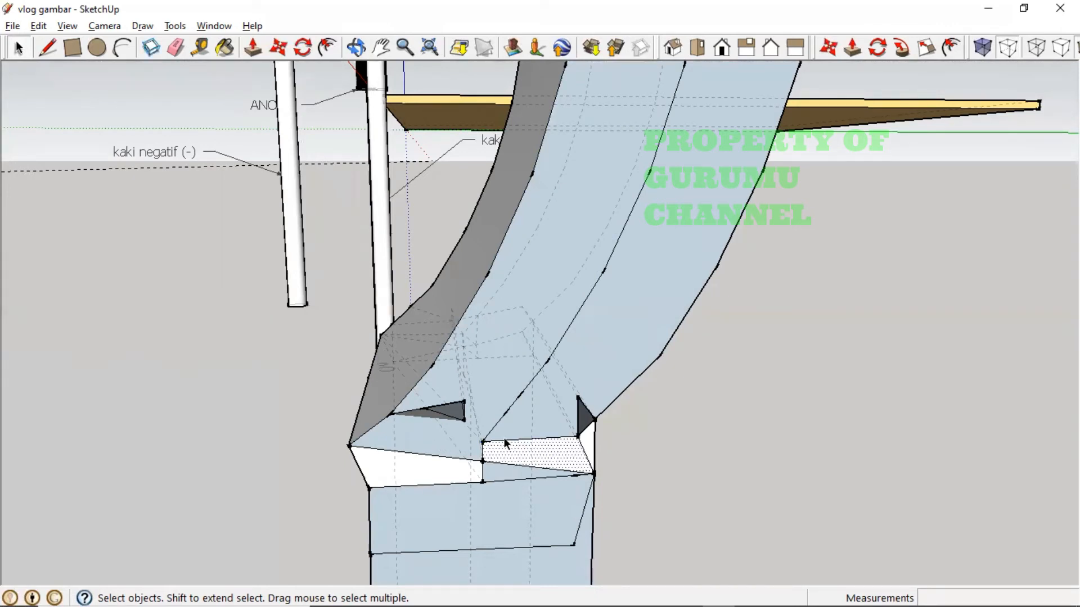
{"action": "key", "text": "Delete"}
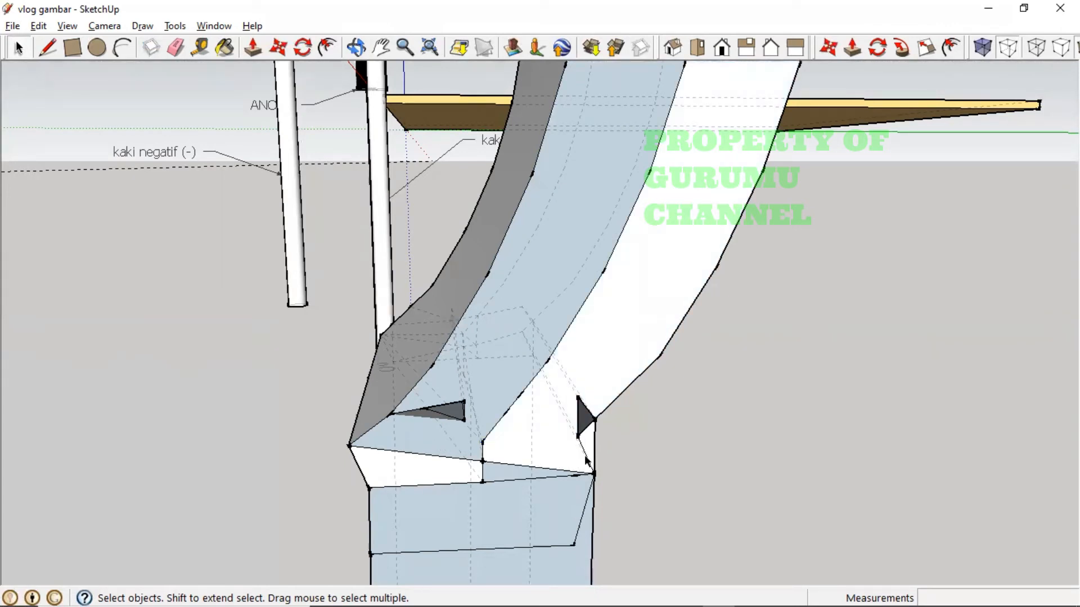
{"action": "left_click", "coordinate": [483, 456]}
{"action": "key", "text": "Delete"}
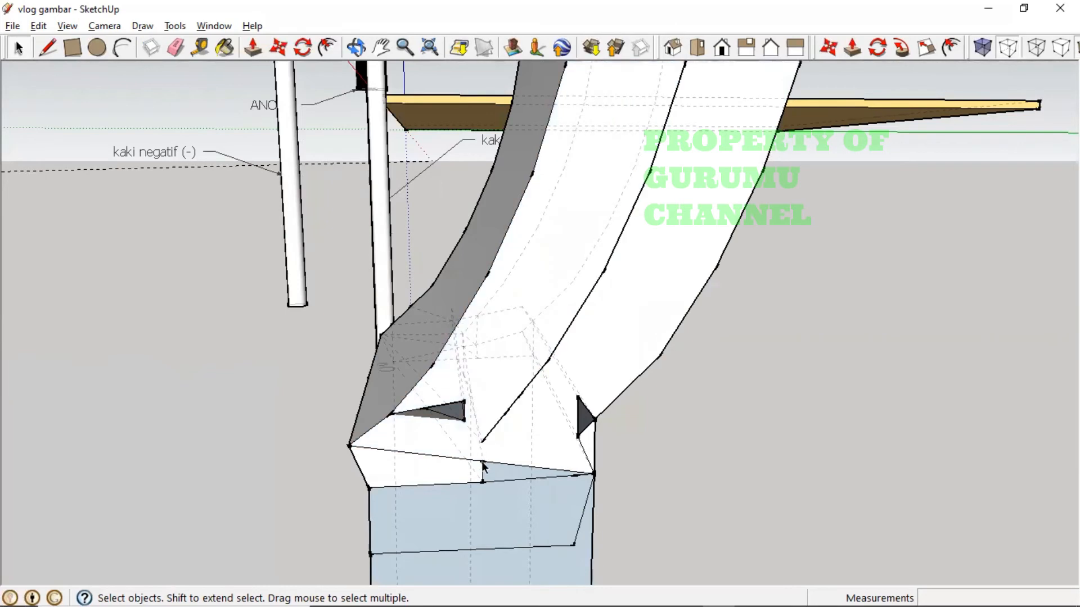
{"action": "left_click", "coordinate": [483, 470]}
{"action": "key", "text": "Delete"}
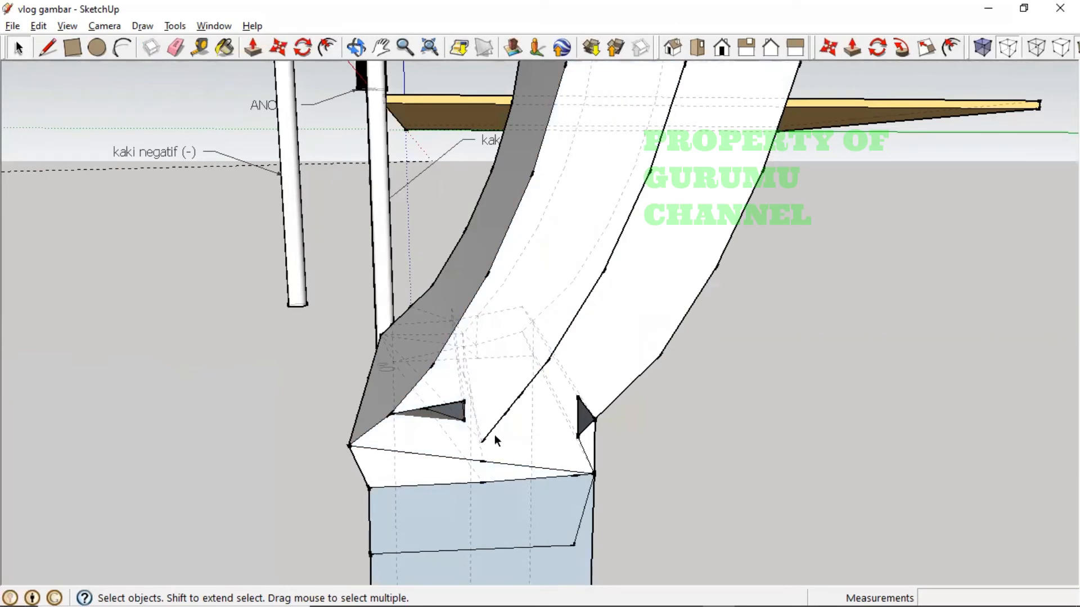
- Delete the lower line across the leg face and the short diagonal below the corner
{"action": "middle_click_drag", "start_coordinate": [488, 439], "coordinate": [545, 392]}
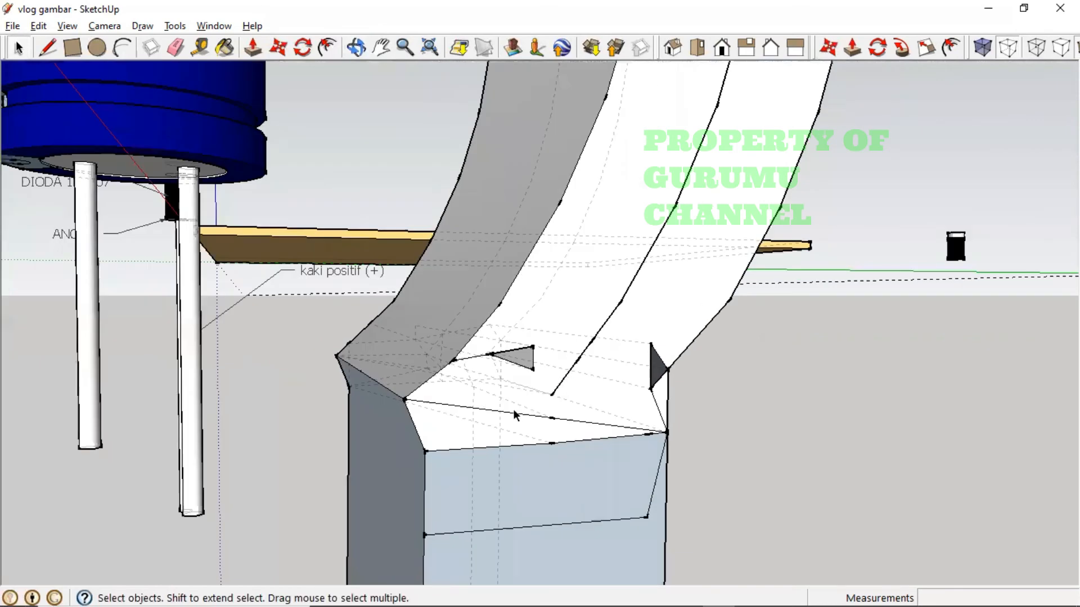
{"action": "left_click", "coordinate": [495, 445]}
{"action": "left_click", "coordinate": [561, 526]}
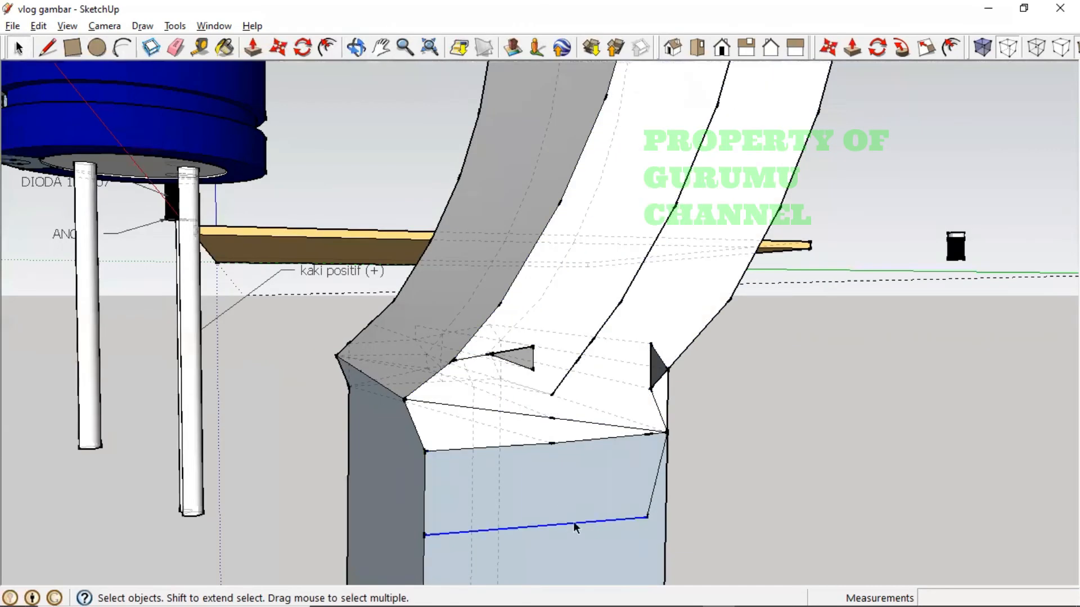
{"action": "key", "text": "Delete"}
{"action": "left_click", "coordinate": [650, 501]}
{"action": "key", "text": "Delete"}
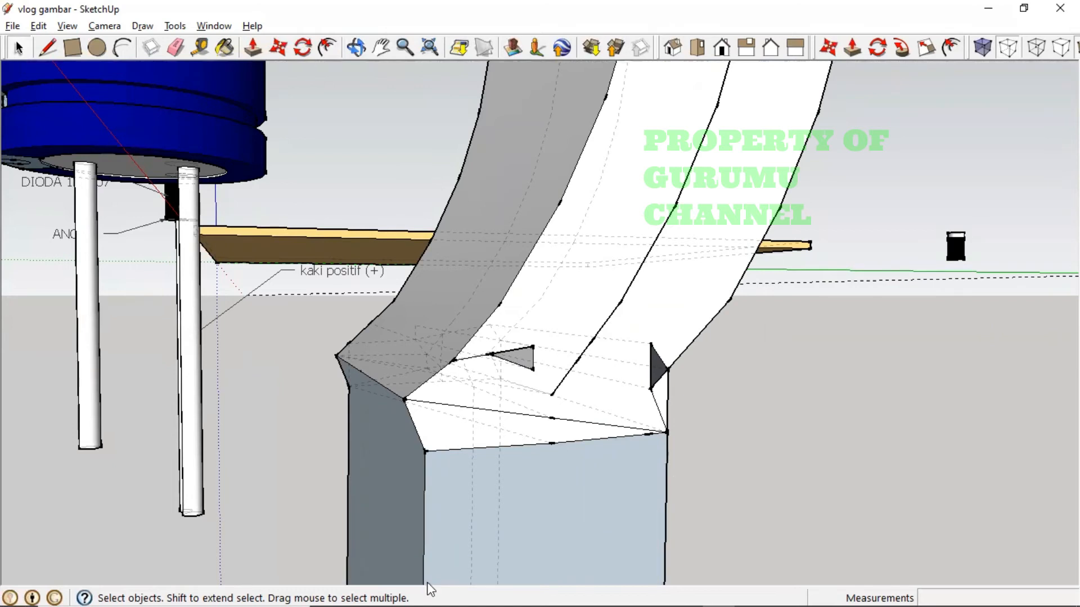
{"action": "mouse_move", "coordinate": [3, 589]}
- Attempt a rectangle at the leg joint, cancelling a stray move and undoing wrong lines
{"action": "middle_click_drag", "start_coordinate": [665, 484], "coordinate": [467, 446]}
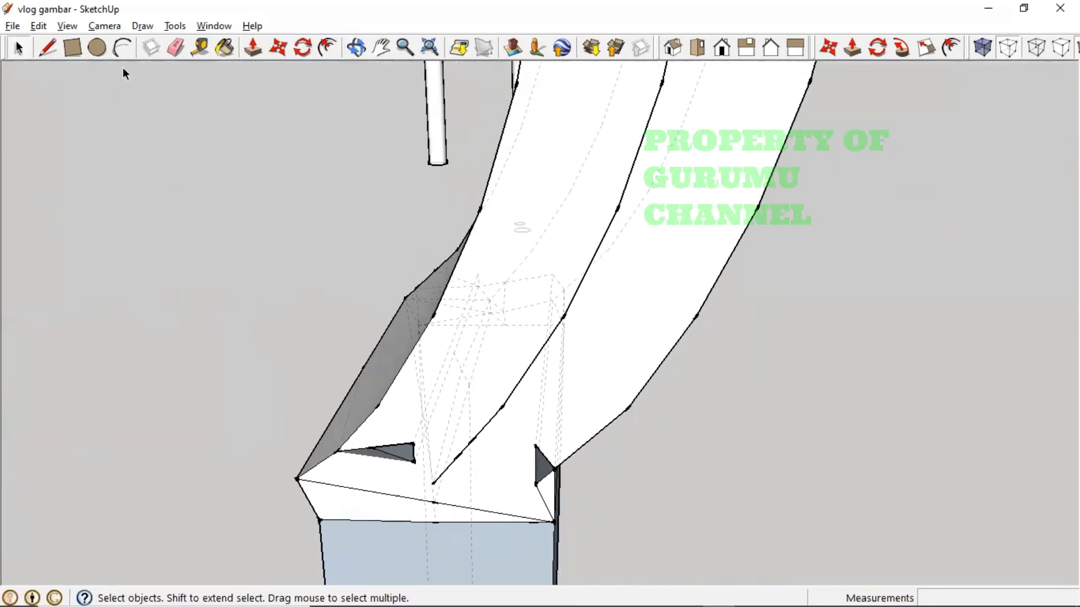
{"action": "left_click", "coordinate": [72, 47]}
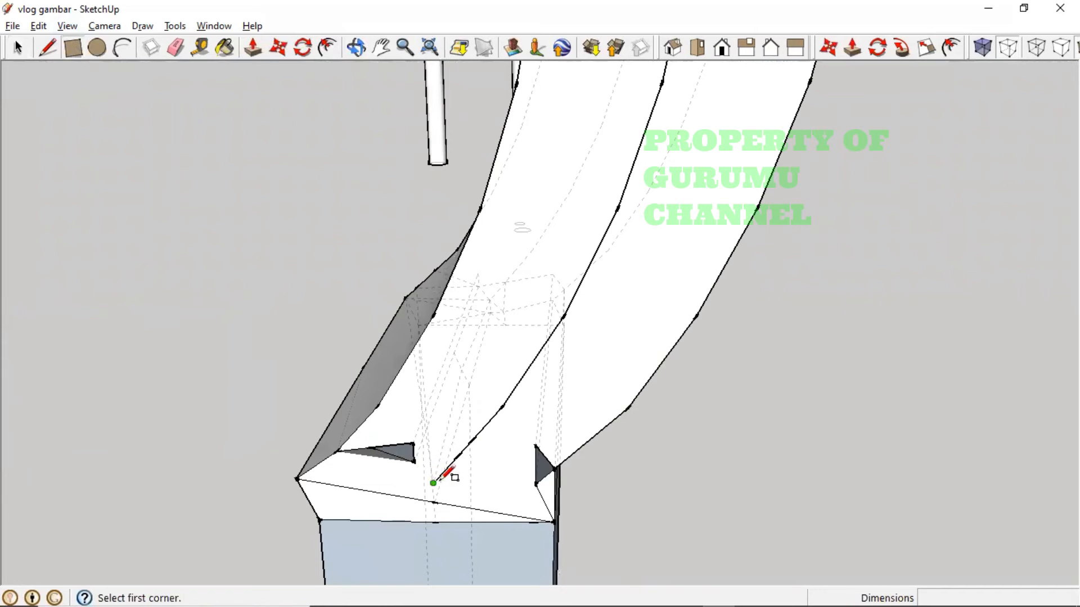
{"action": "middle_click_drag", "start_coordinate": [441, 479], "coordinate": [574, 441]}
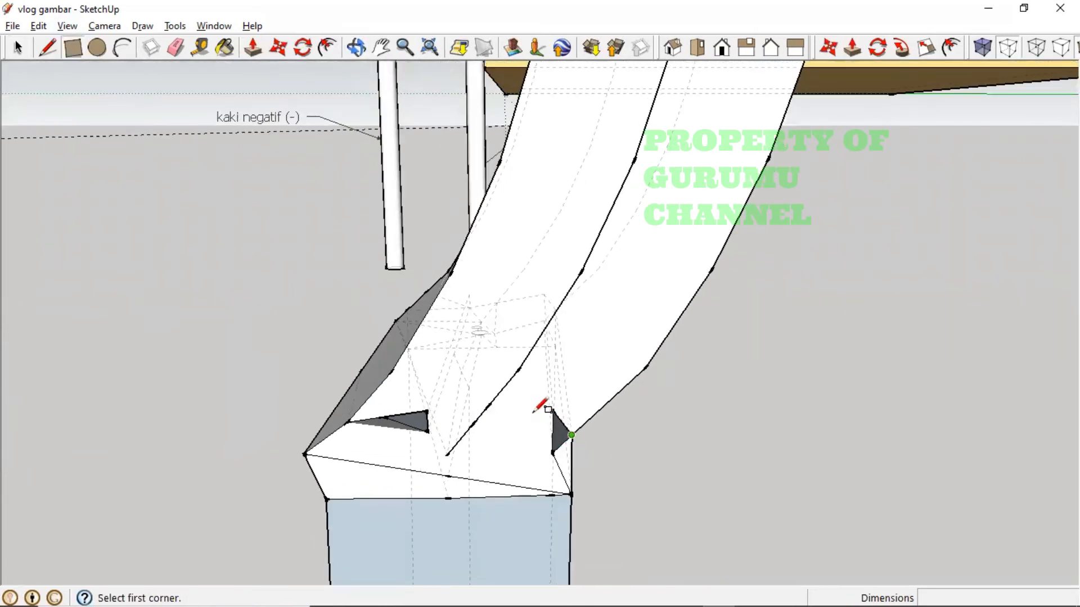
{"action": "left_click", "coordinate": [502, 388]}
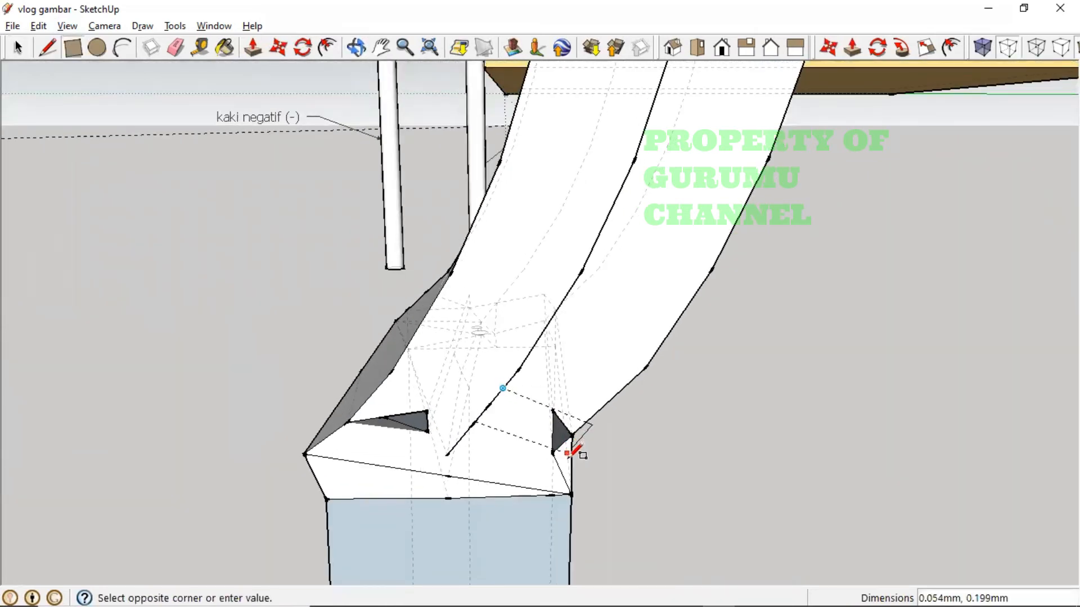
{"action": "key", "text": "m"}
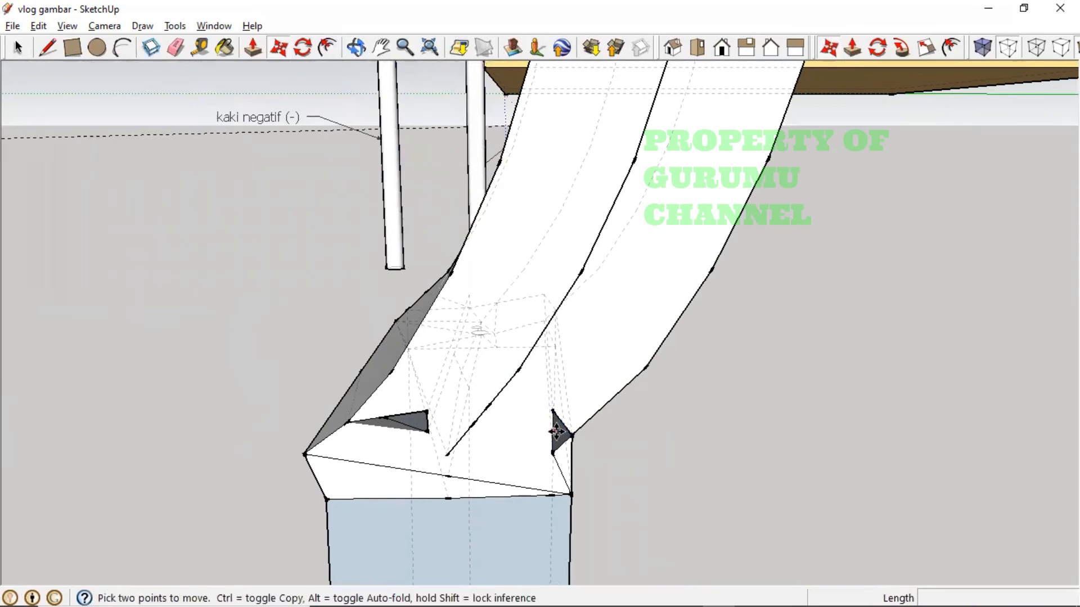
{"action": "left_click", "coordinate": [557, 431]}
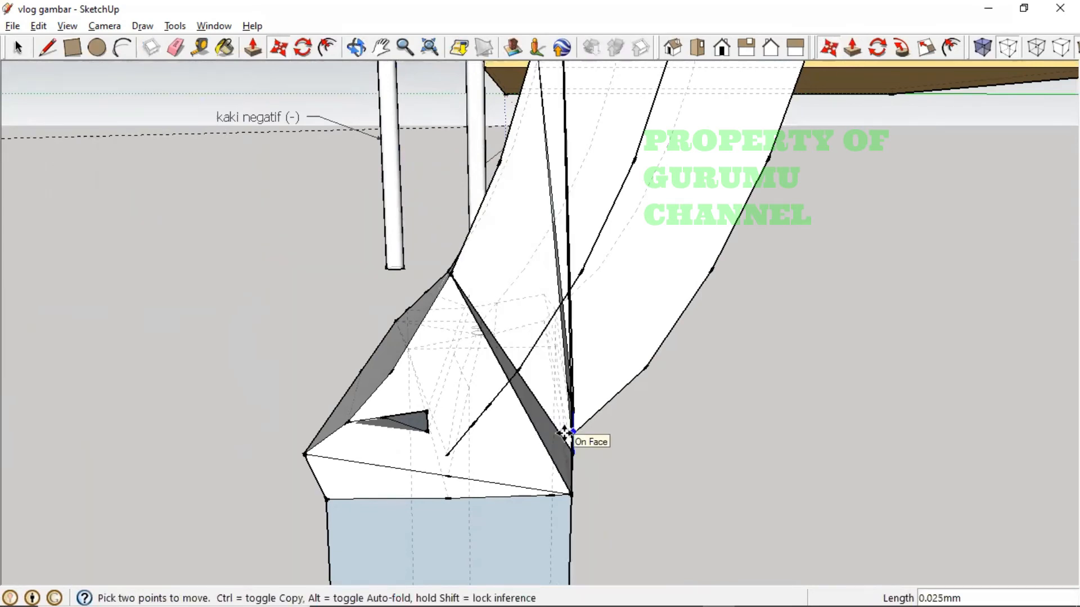
{"action": "key", "text": "Escape"}
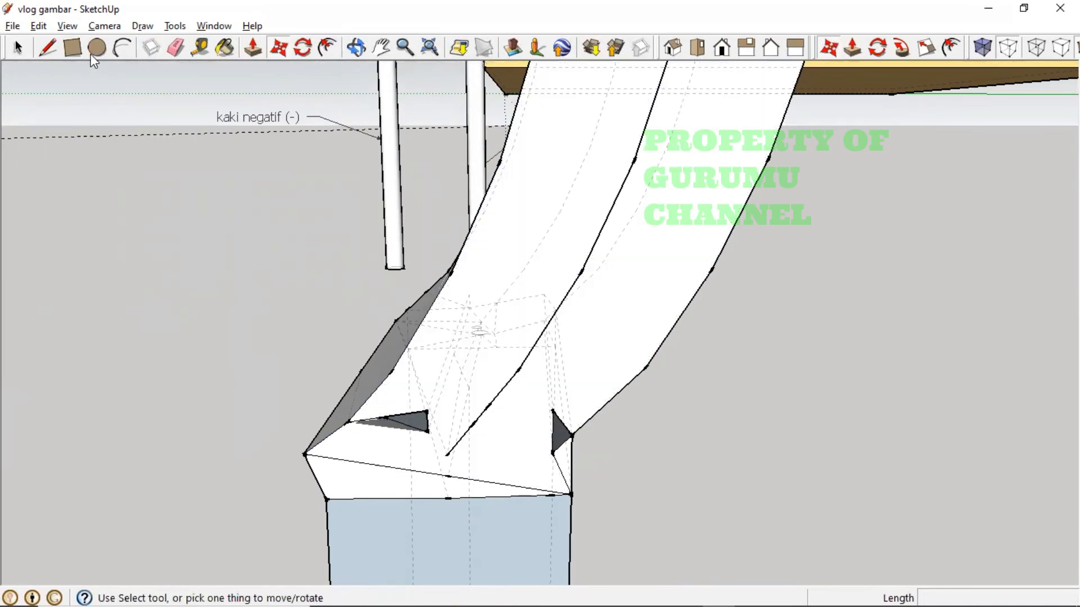
{"action": "left_click", "coordinate": [73, 48]}
{"action": "left_click", "coordinate": [266, 130]}
{"action": "left_click", "coordinate": [554, 470]}
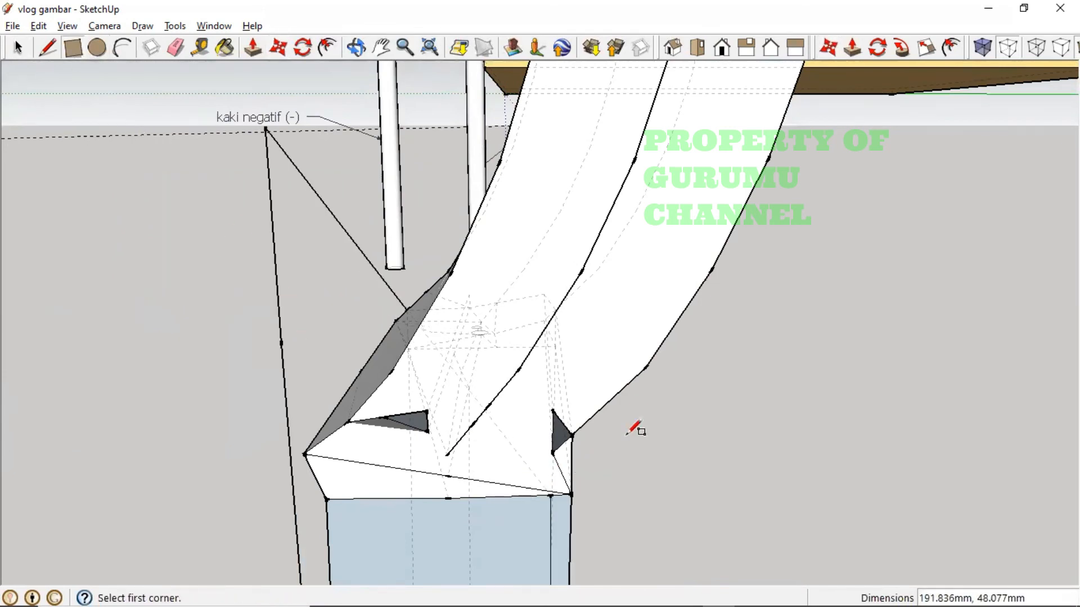
{"action": "key", "text": "ctrl+z"}
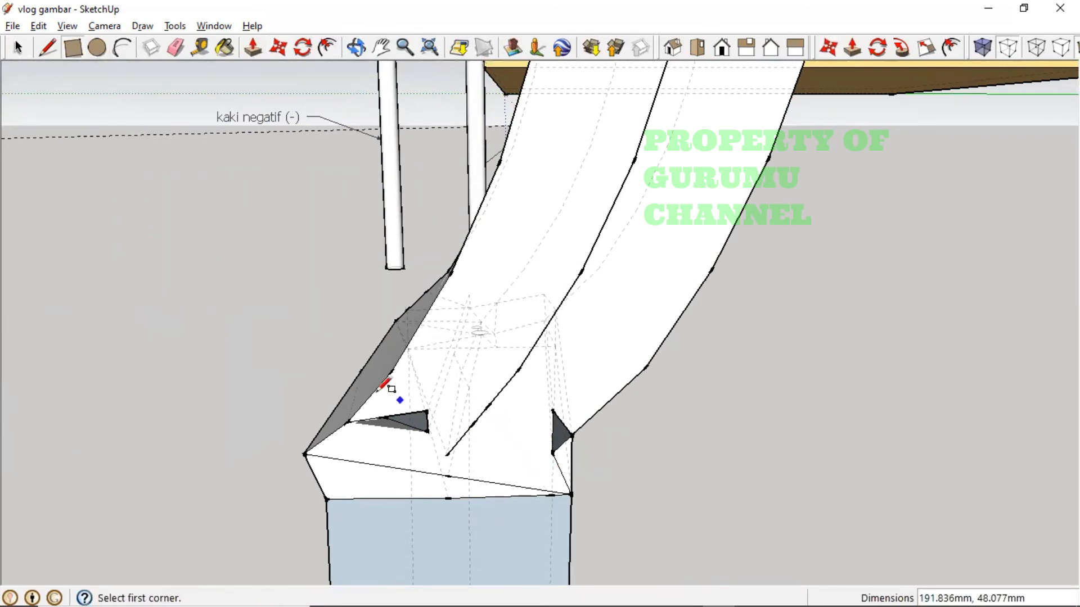
- Retry the rectangle from closer angles on the joint endpoints, cancelling misplaced previews
{"action": "left_click", "coordinate": [301, 388]}
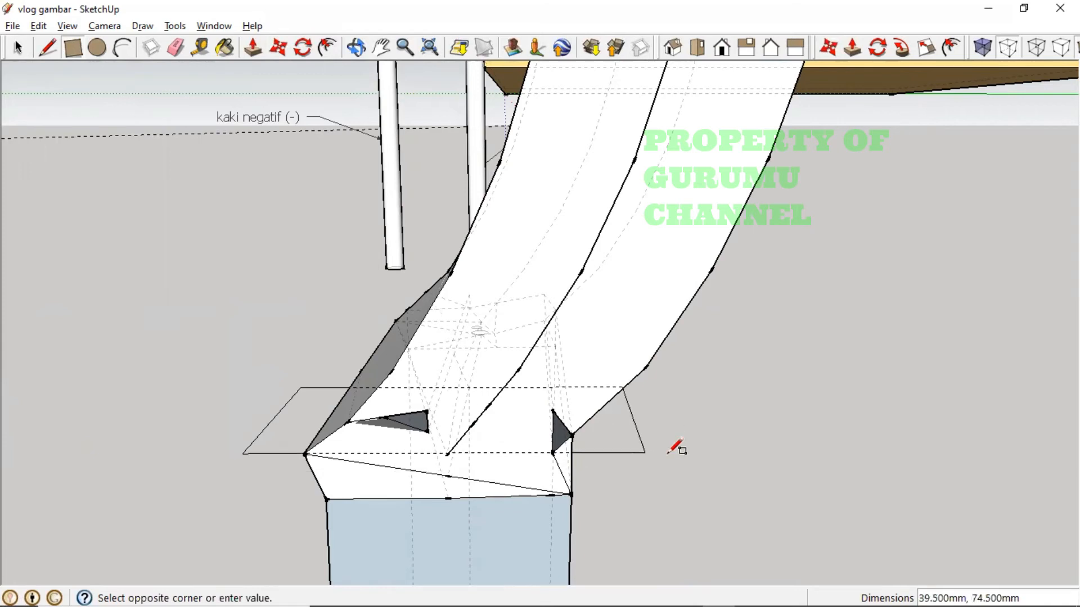
{"action": "key", "text": "Escape"}
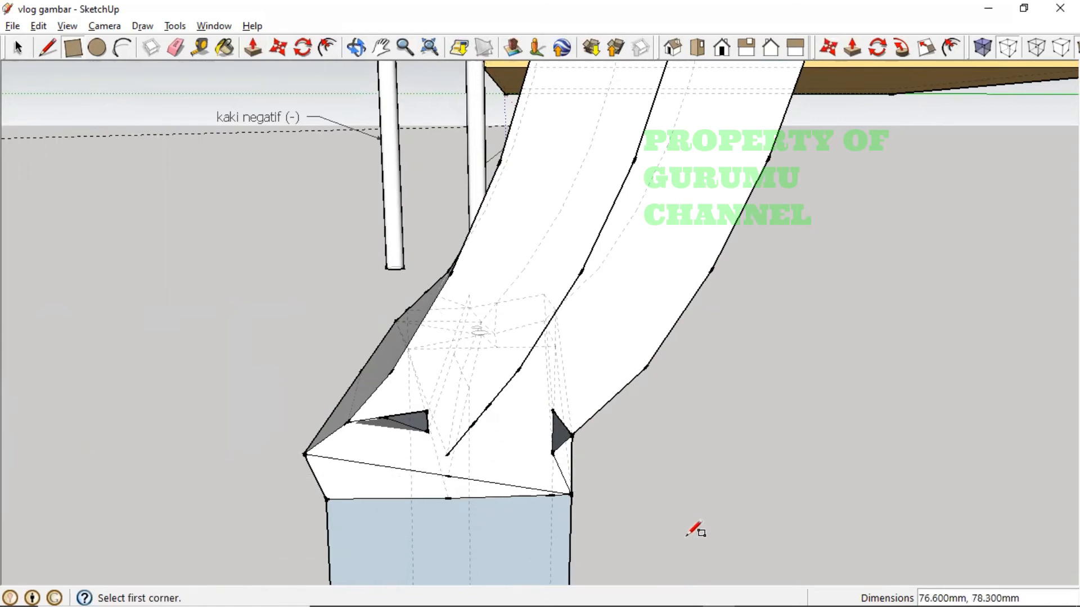
{"action": "middle_click_drag", "start_coordinate": [617, 482], "coordinate": [639, 434]}
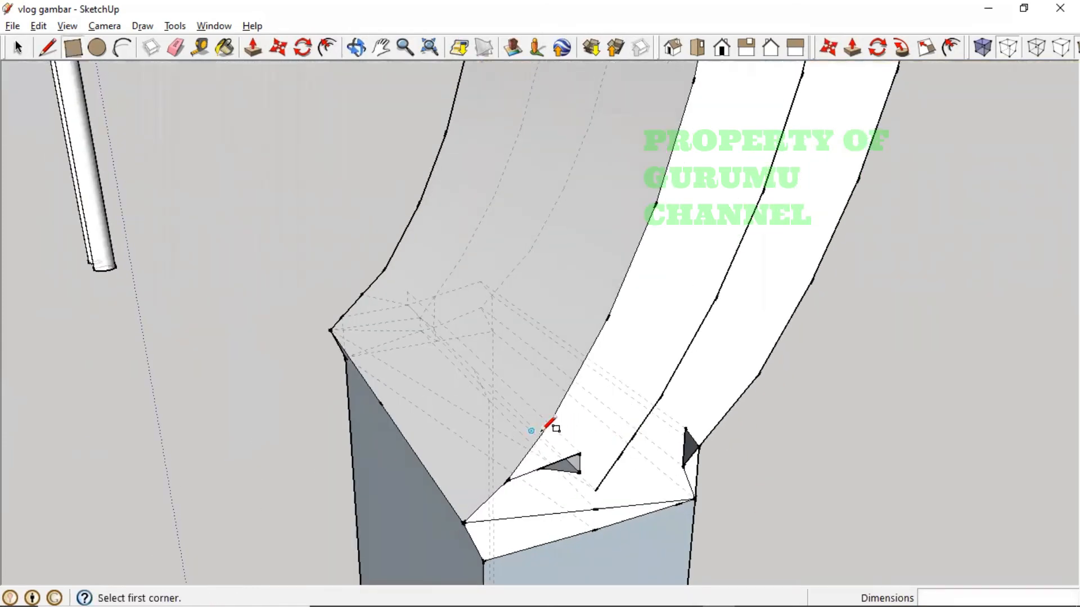
{"action": "left_click", "coordinate": [529, 452]}
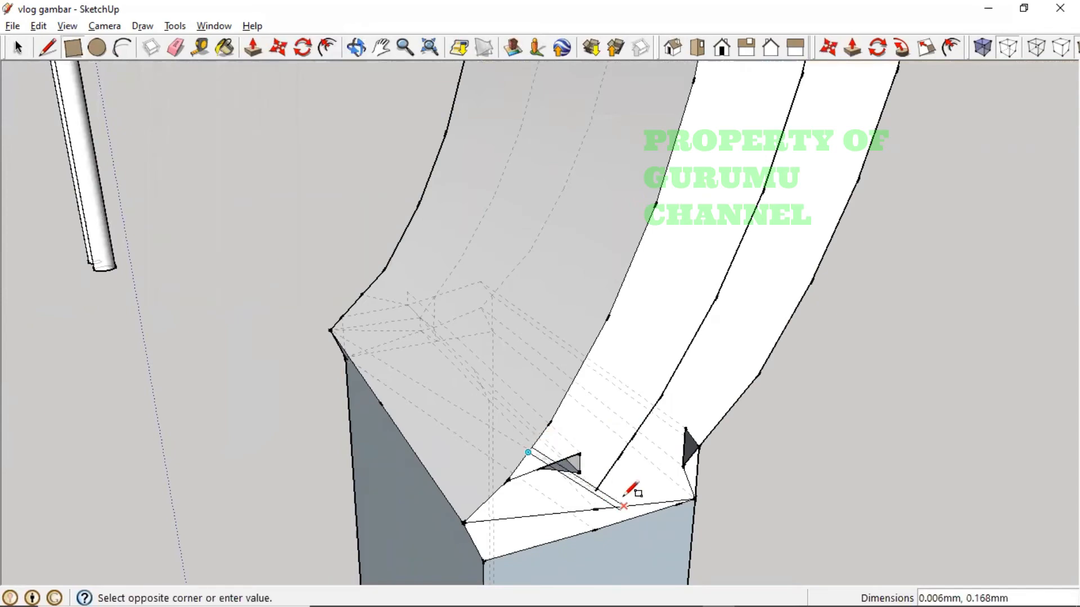
{"action": "key", "text": "Escape"}
{"action": "middle_click_drag", "start_coordinate": [790, 472], "coordinate": [623, 424]}
{"action": "middle_click_drag", "start_coordinate": [490, 416], "coordinate": [494, 385]}
{"action": "left_click", "coordinate": [373, 413]}
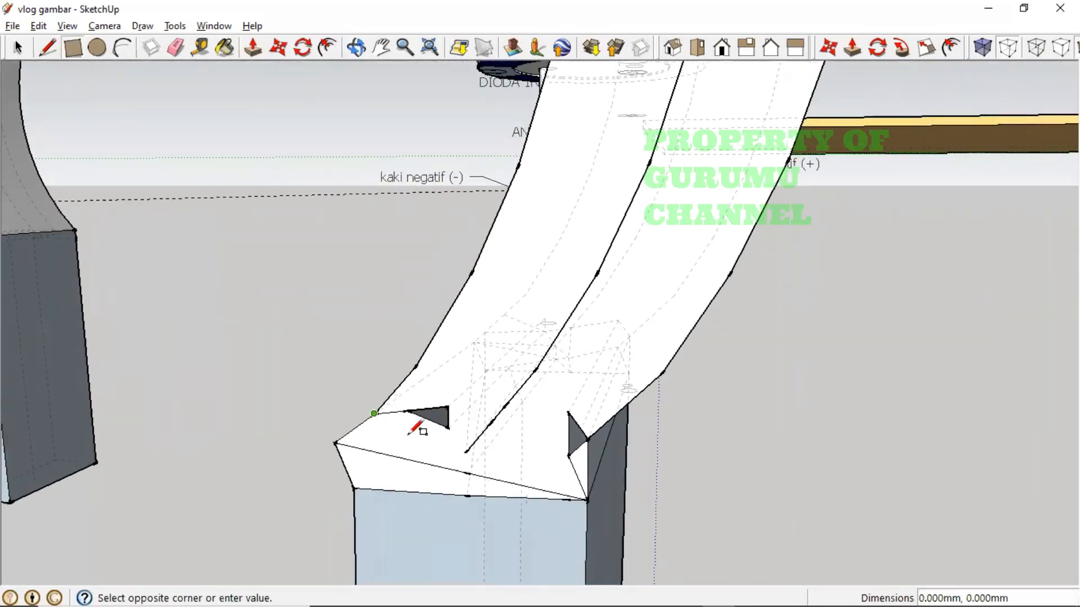
{"action": "left_click", "coordinate": [588, 499]}
- Draw a small rectangle face at the right joint corner and a larger one spanning the joint
{"action": "middle_click_drag", "start_coordinate": [514, 470], "coordinate": [489, 388]}
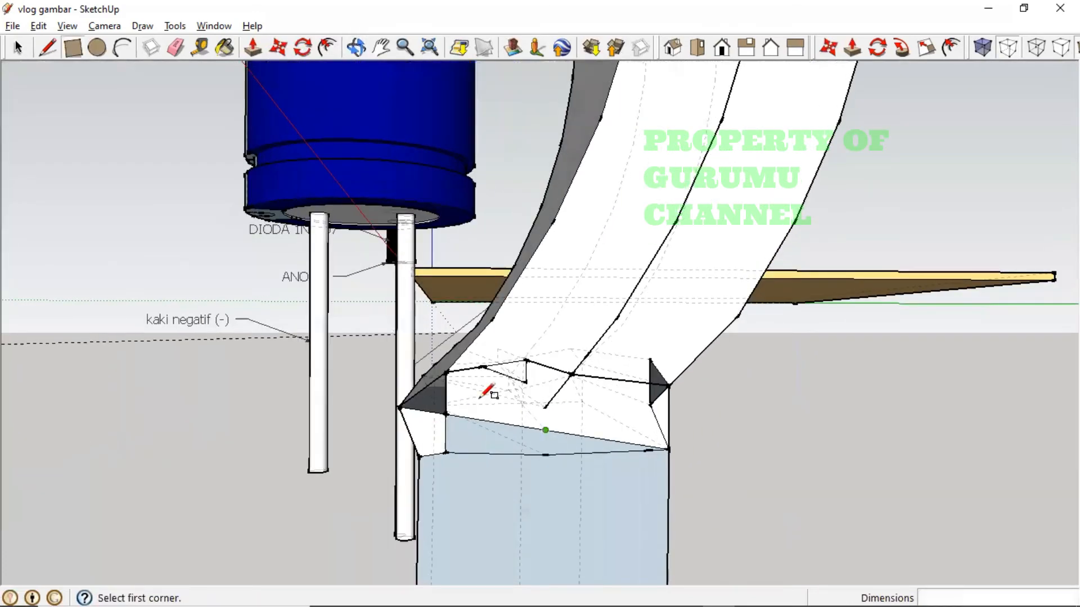
{"action": "left_click", "coordinate": [650, 358]}
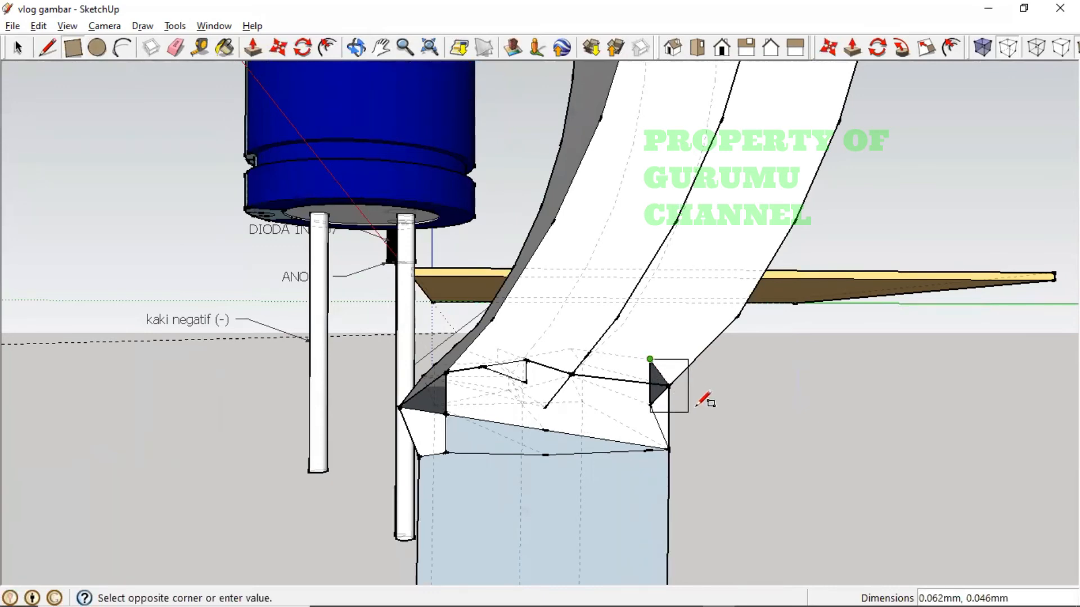
{"action": "left_click", "coordinate": [750, 429]}
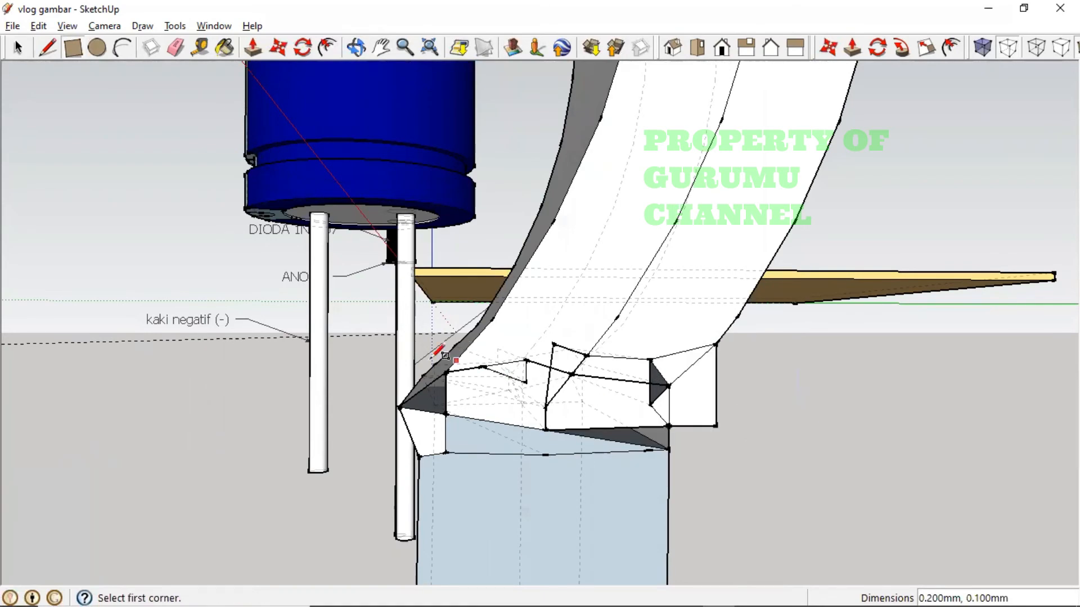
{"action": "left_click", "coordinate": [369, 353]}
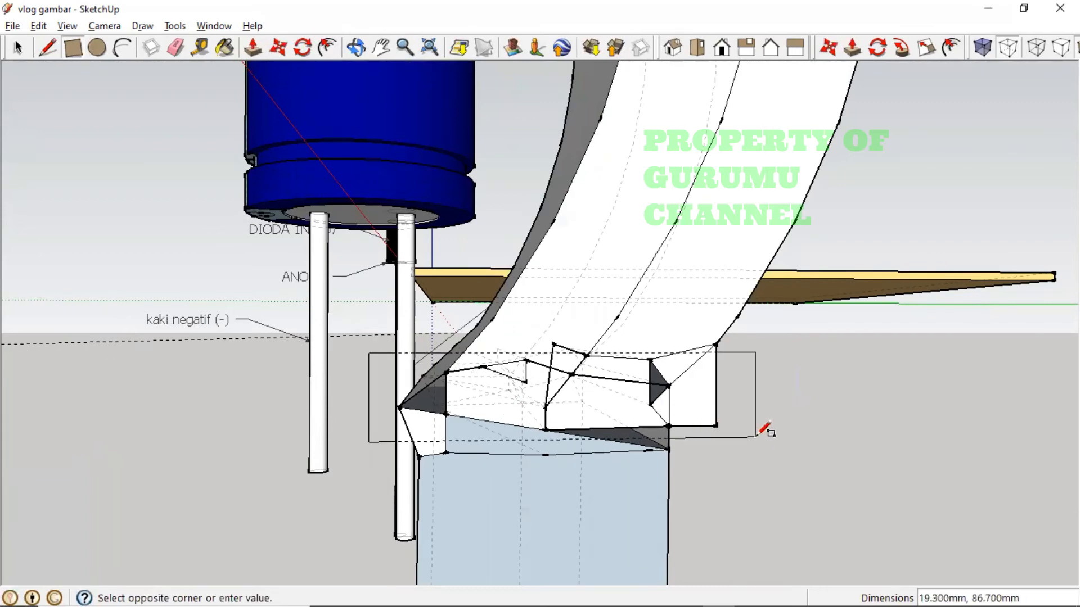
{"action": "left_click", "coordinate": [762, 454]}
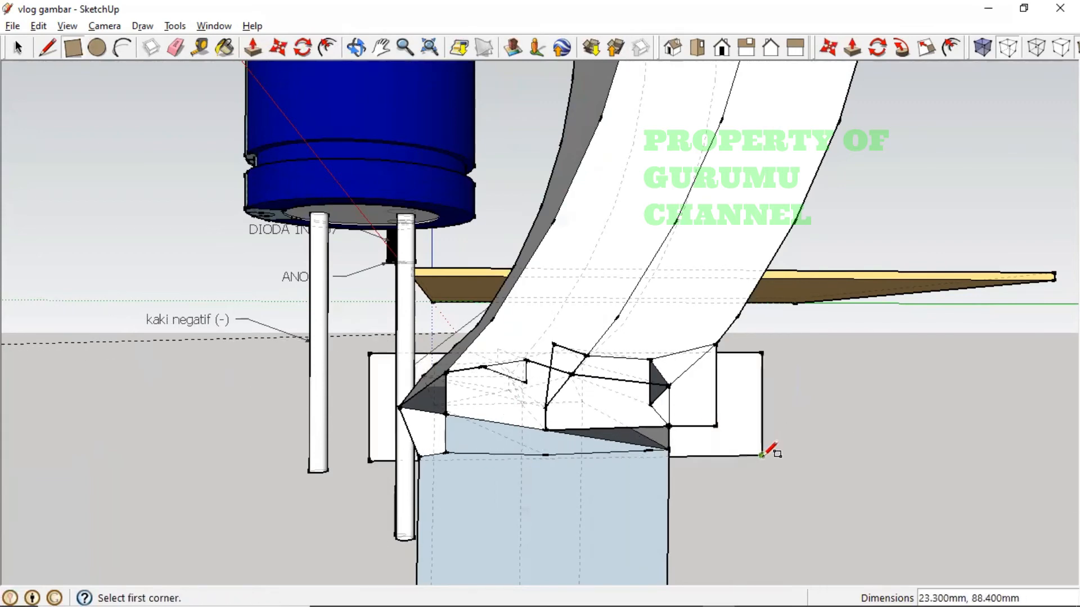
- Draw a rectangle between two opposite endpoints across the front of the leg joint
{"action": "middle_click_drag", "start_coordinate": [789, 483], "coordinate": [911, 548]}
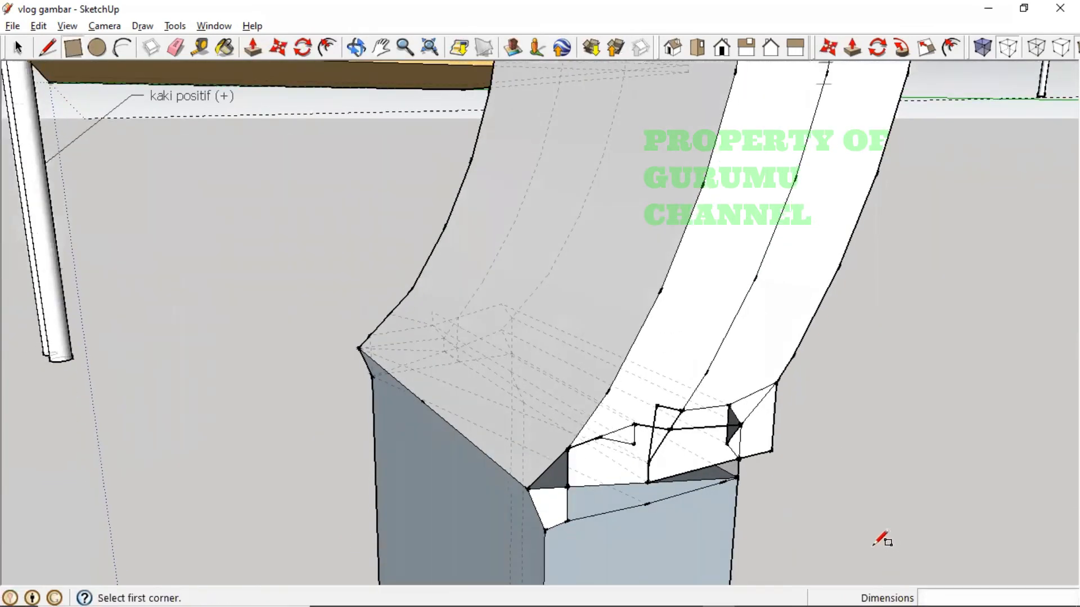
{"action": "middle_click_drag", "start_coordinate": [849, 519], "coordinate": [629, 441]}
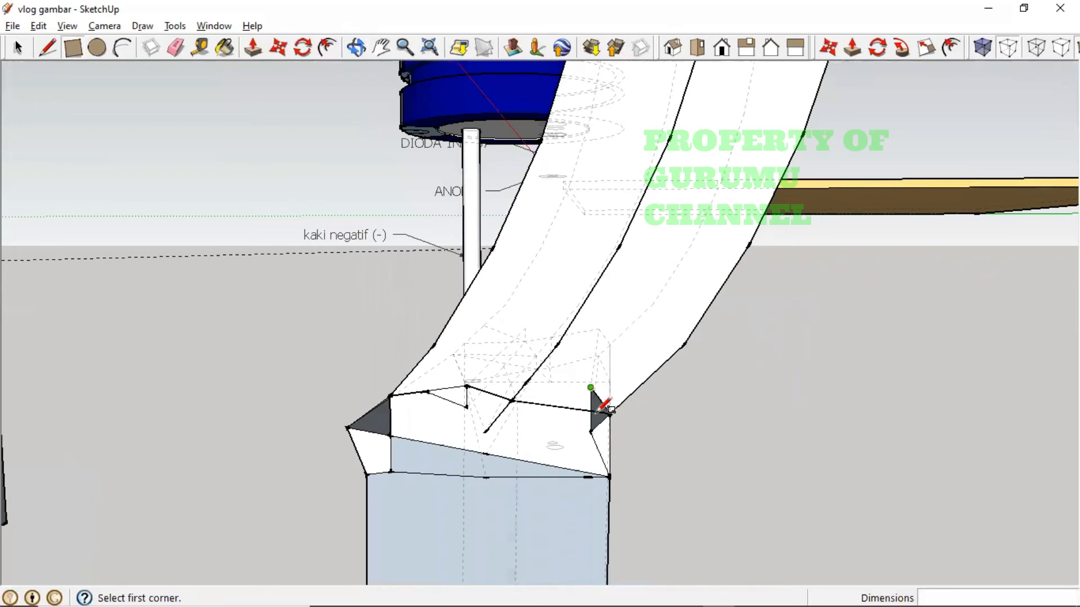
{"action": "scroll", "coordinate": [607, 411], "scroll_direction": "up", "scroll_amount": 5}
{"action": "middle_click_drag", "start_coordinate": [617, 410], "coordinate": [651, 393]}
{"action": "scroll", "coordinate": [731, 419], "scroll_direction": "up", "scroll_amount": 3}
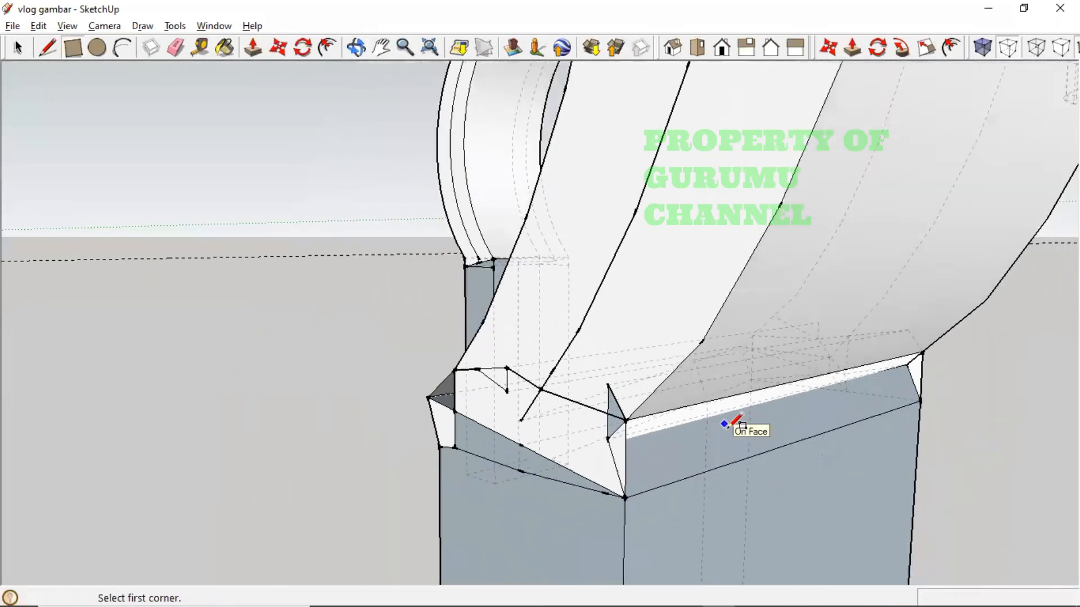
{"action": "middle_click_drag", "start_coordinate": [731, 422], "coordinate": [423, 354]}
{"action": "left_click", "coordinate": [393, 504]}
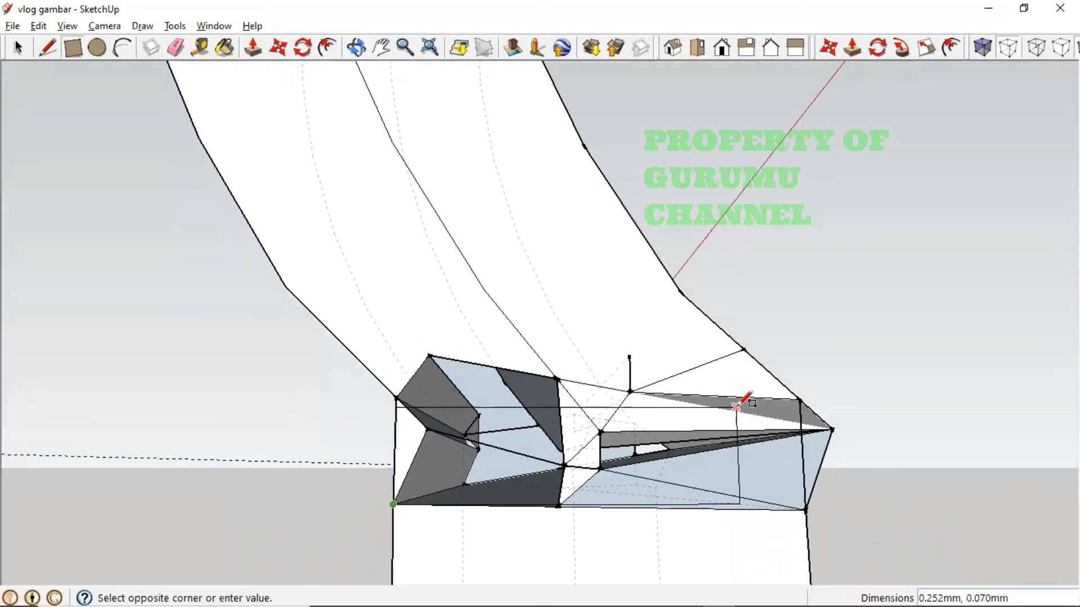
{"action": "left_click", "coordinate": [833, 429]}
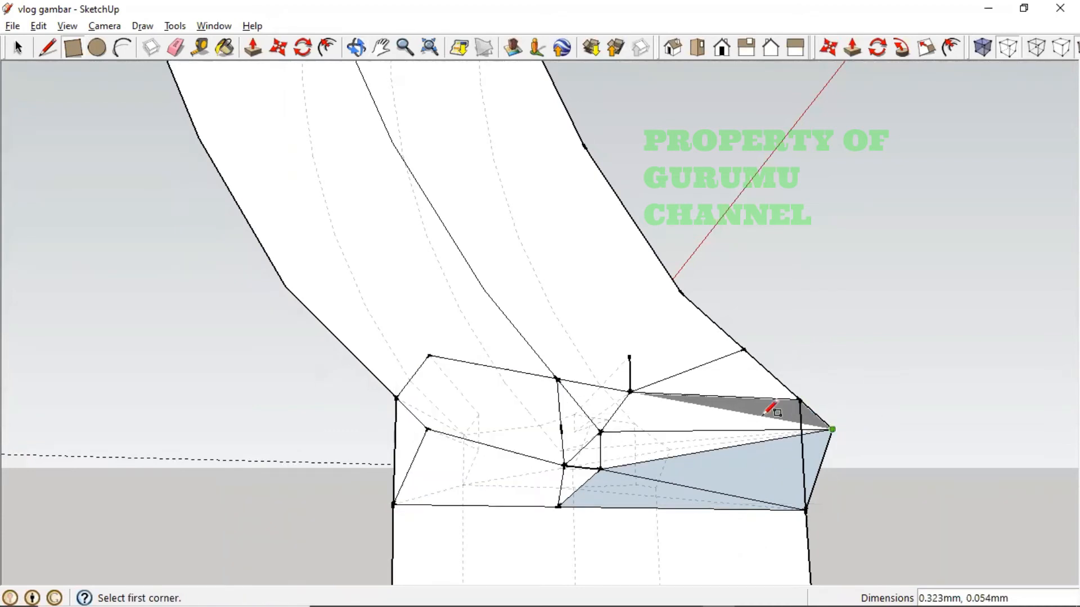
{"action": "middle_click_drag", "start_coordinate": [832, 446], "coordinate": [735, 571]}
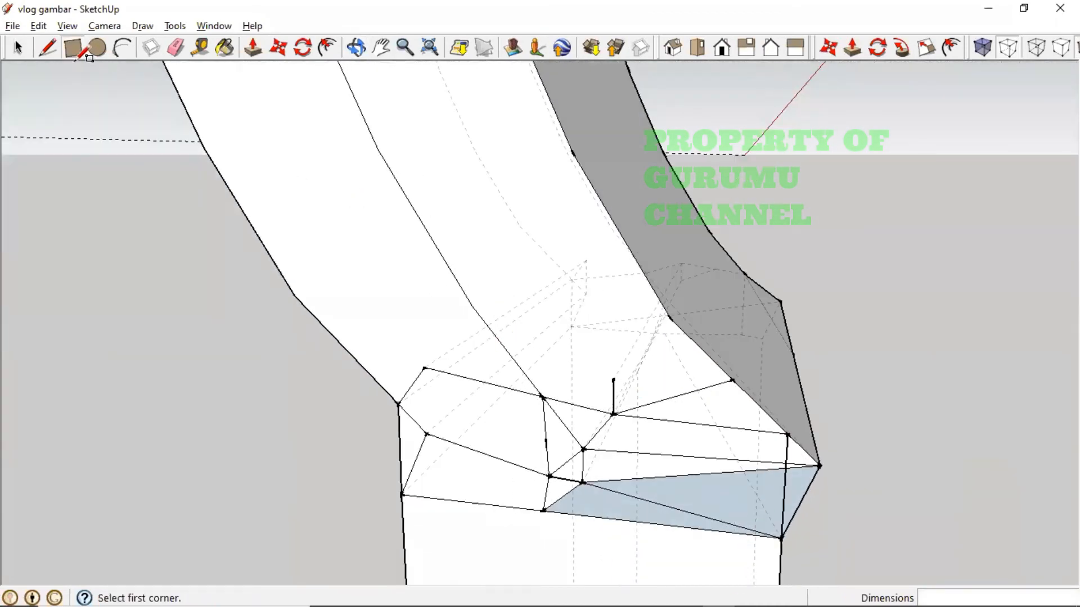
{"action": "left_click", "coordinate": [17, 49]}
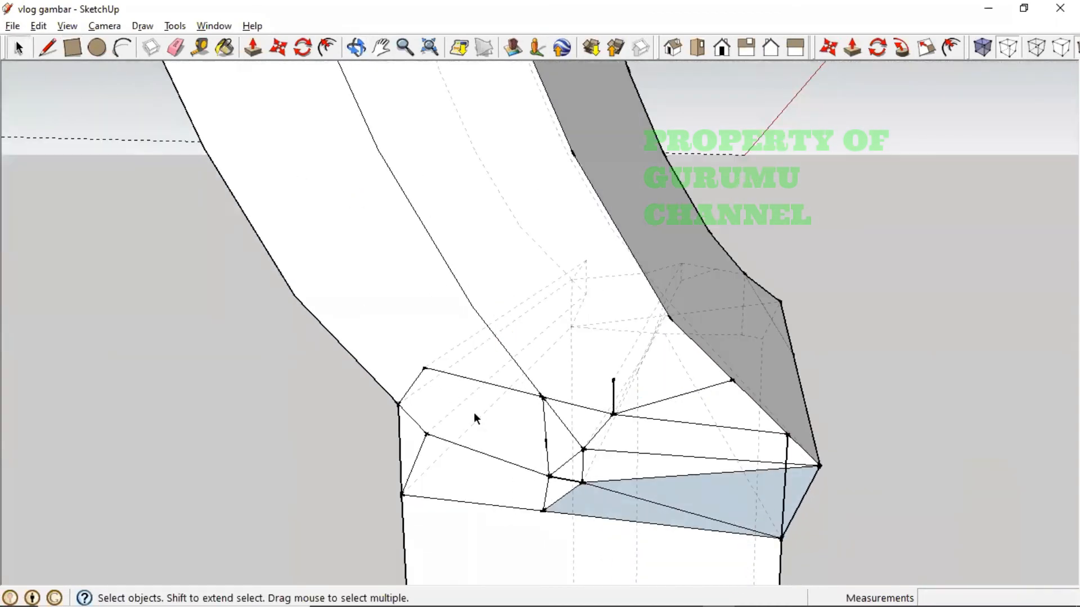
- Delete the first batch of stray short, long and diagonal edges at the leg's bend joint
{"action": "left_click", "coordinate": [477, 382]}
{"action": "key", "text": "Delete"}
{"action": "left_click", "coordinate": [423, 377]}
{"action": "key", "text": "Delete"}
{"action": "left_click", "coordinate": [414, 420]}
{"action": "key", "text": "Delete"}
{"action": "left_click", "coordinate": [423, 444]}
{"action": "key", "text": "Delete"}
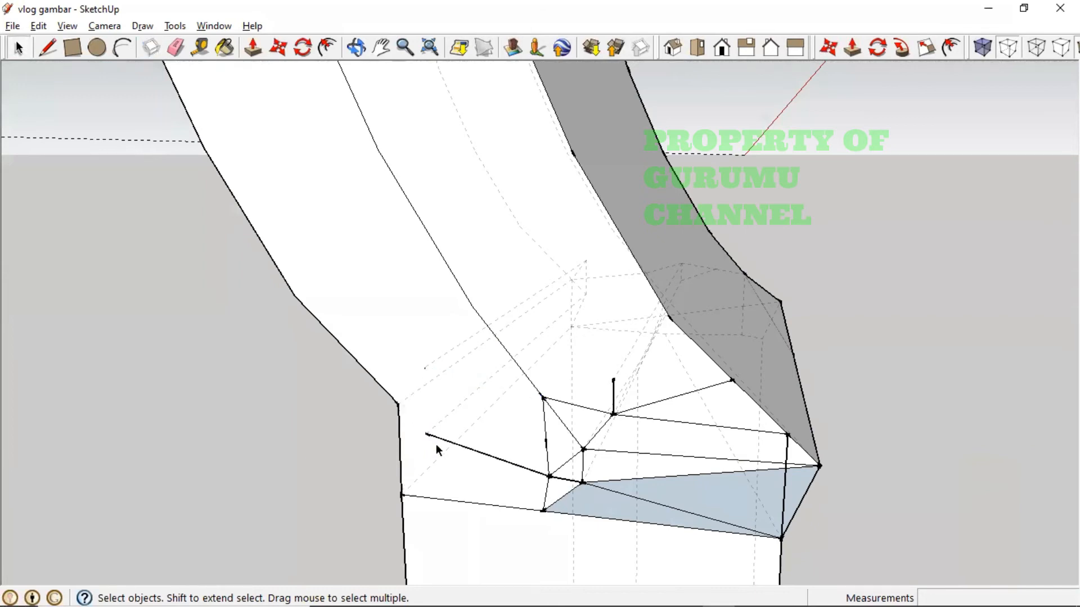
{"action": "left_click", "coordinate": [439, 438]}
{"action": "key", "text": "Delete"}
{"action": "left_click", "coordinate": [548, 464]}
{"action": "key", "text": "Delete"}
{"action": "left_click", "coordinate": [573, 443]}
{"action": "key", "text": "Delete"}
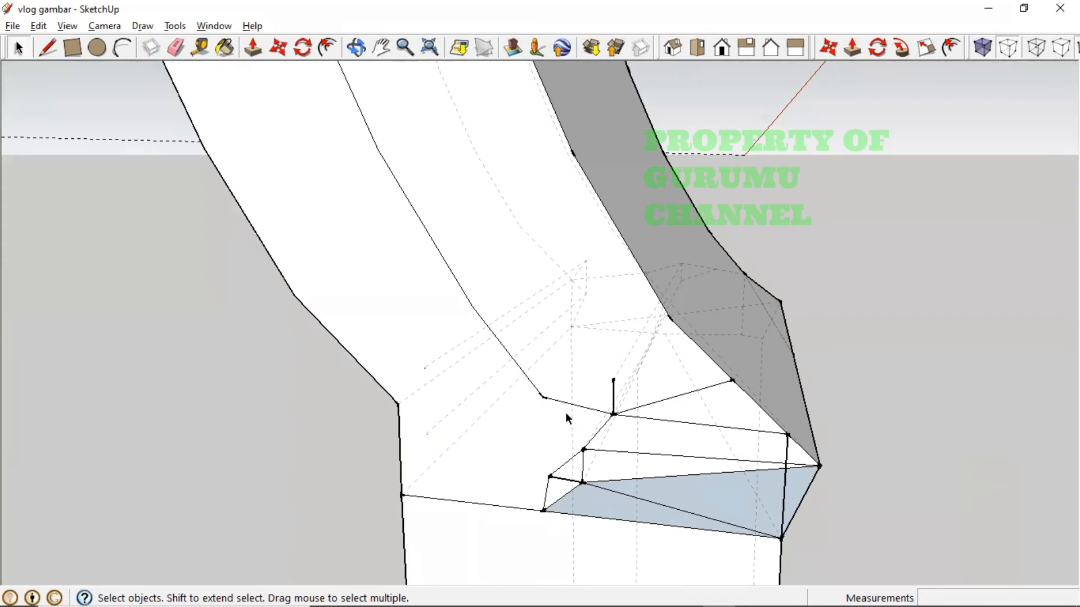
{"action": "left_click", "coordinate": [568, 404]}
{"action": "key", "text": "Delete"}
{"action": "left_click", "coordinate": [614, 402]}
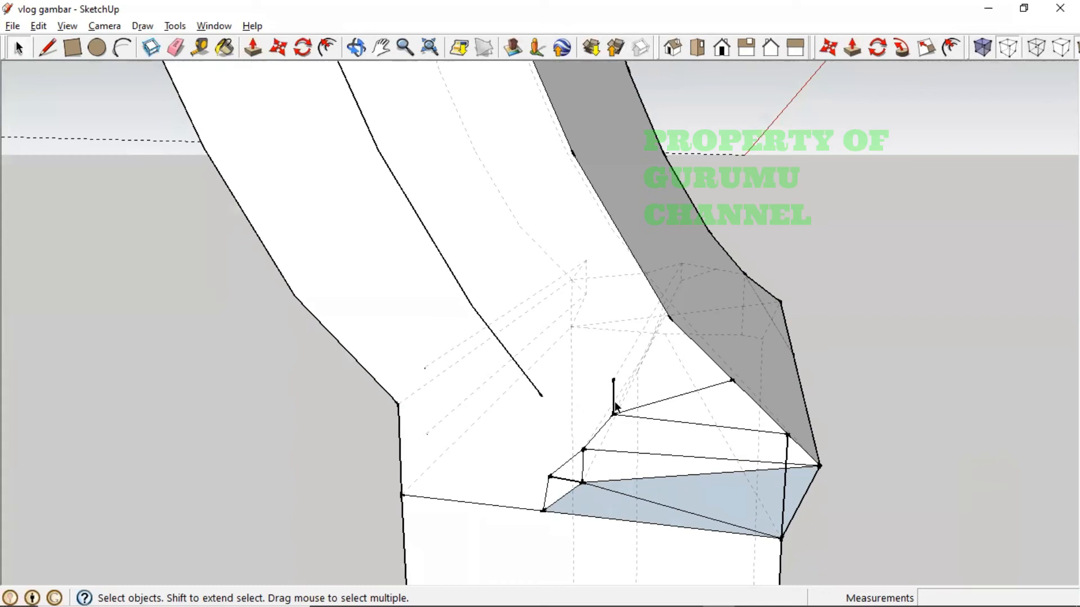
{"action": "key", "text": "Delete"}
{"action": "left_click", "coordinate": [599, 432]}
{"action": "key", "text": "Delete"}
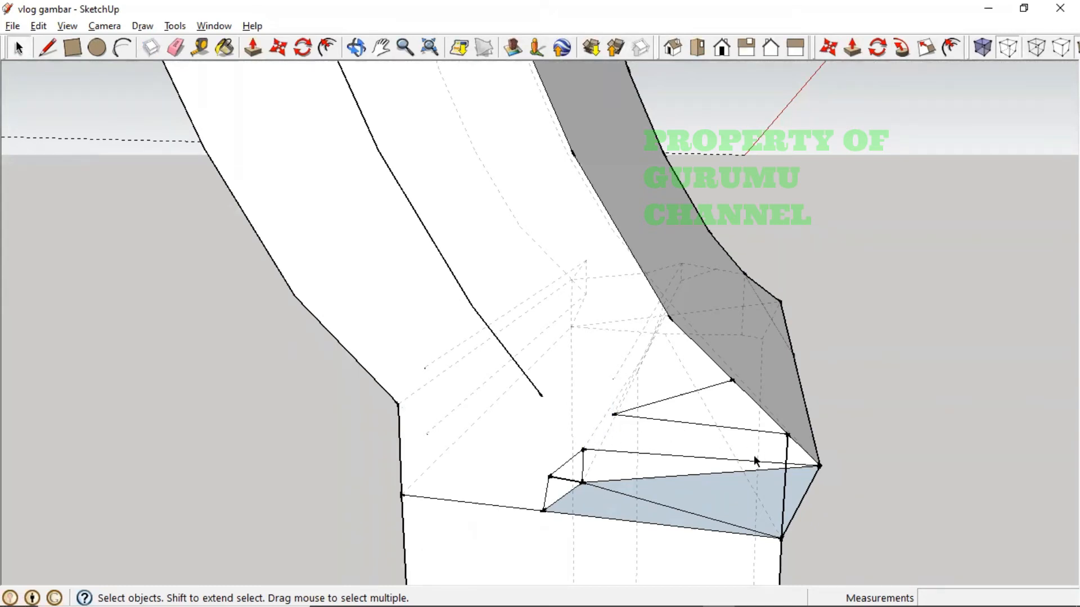
- Remove the long cross edge, slanted edges and small triangle edges so the joint faces merge
{"action": "left_click", "coordinate": [701, 424]}
{"action": "key", "text": "Delete"}
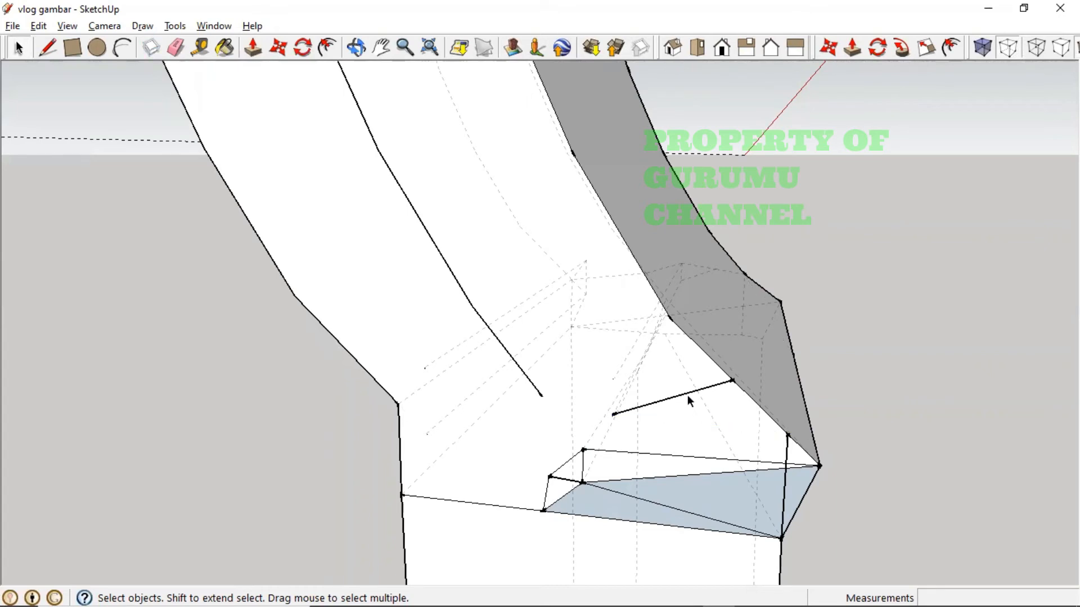
{"action": "left_click", "coordinate": [687, 395]}
{"action": "key", "text": "Delete"}
{"action": "left_click", "coordinate": [666, 462]}
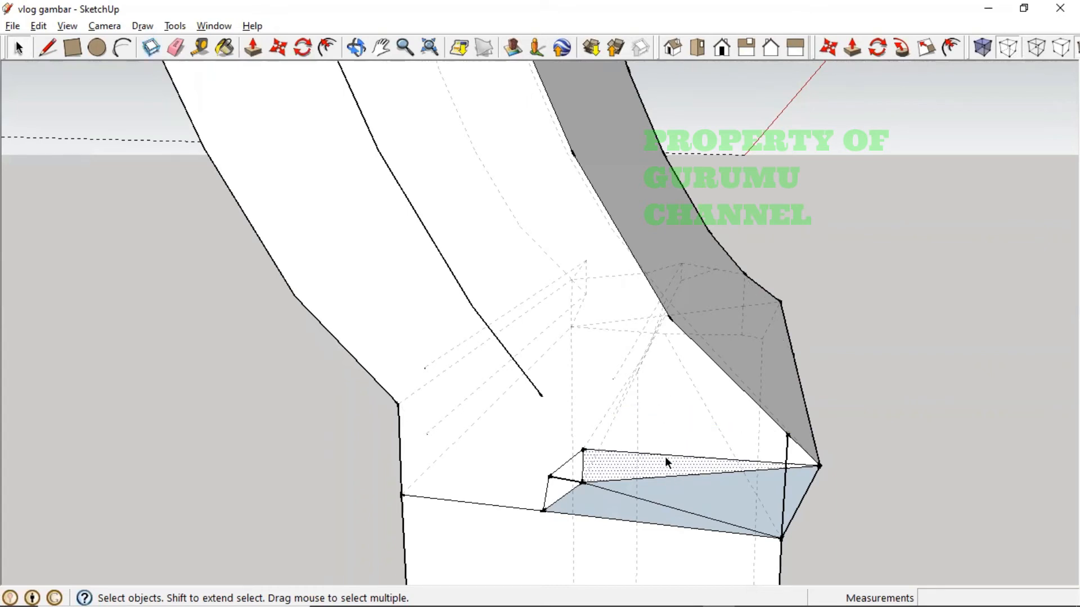
{"action": "left_click", "coordinate": [667, 455]}
{"action": "key", "text": "Delete"}
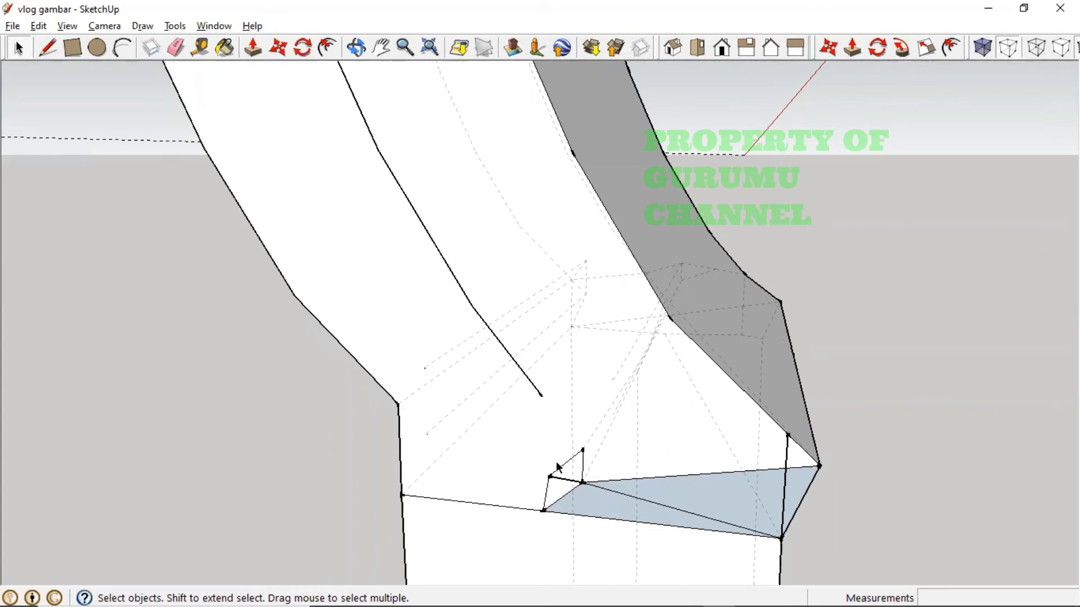
{"action": "left_click", "coordinate": [562, 470]}
{"action": "key", "text": "Delete"}
{"action": "left_click", "coordinate": [567, 495]}
{"action": "key", "text": "Delete"}
{"action": "left_click", "coordinate": [584, 466]}
{"action": "key", "text": "Delete"}
{"action": "left_click", "coordinate": [591, 484]}
{"action": "key", "text": "Delete"}
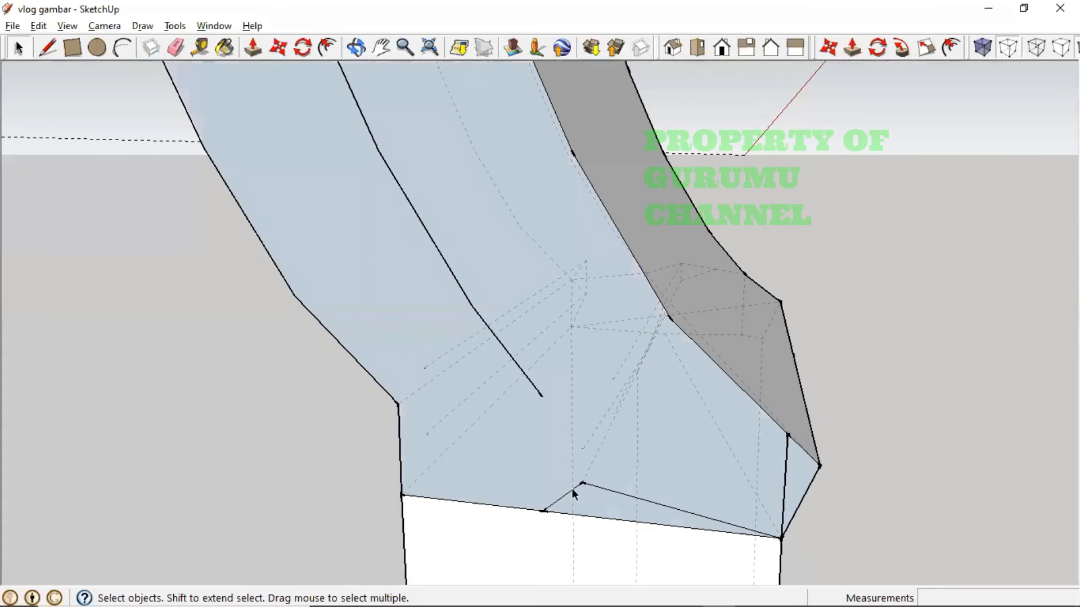
- From another angle, delete the remaining short stray edges near the bend's outer corner
{"action": "middle_click_drag", "start_coordinate": [543, 431], "coordinate": [725, 511]}
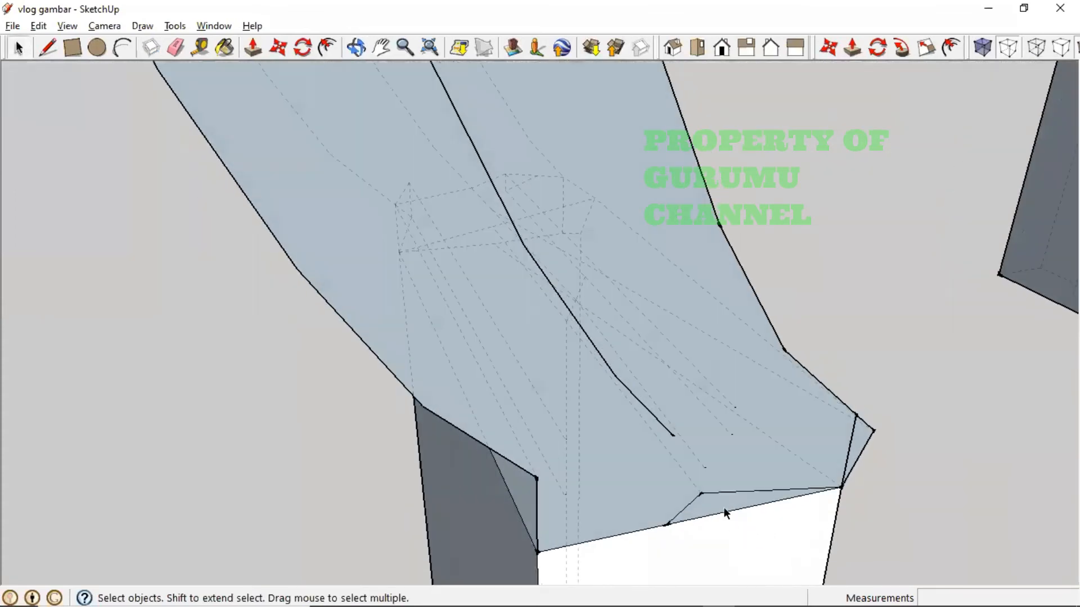
{"action": "left_click", "coordinate": [724, 491]}
{"action": "key", "text": "Delete"}
{"action": "left_click", "coordinate": [692, 499]}
{"action": "key", "text": "Delete"}
{"action": "left_click", "coordinate": [847, 461]}
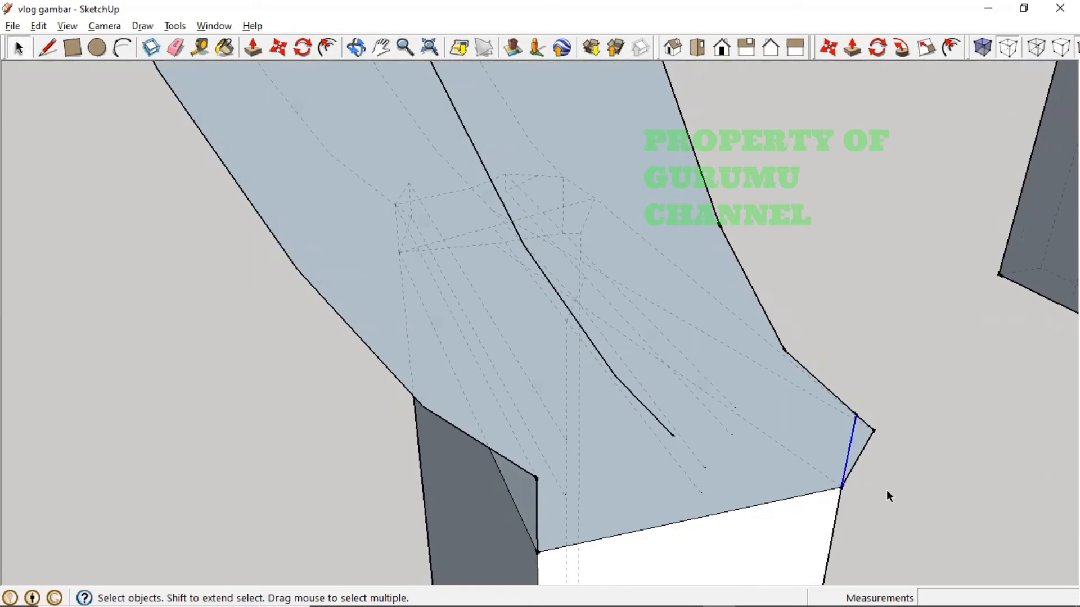
{"action": "middle_click_drag", "start_coordinate": [886, 490], "coordinate": [475, 411]}
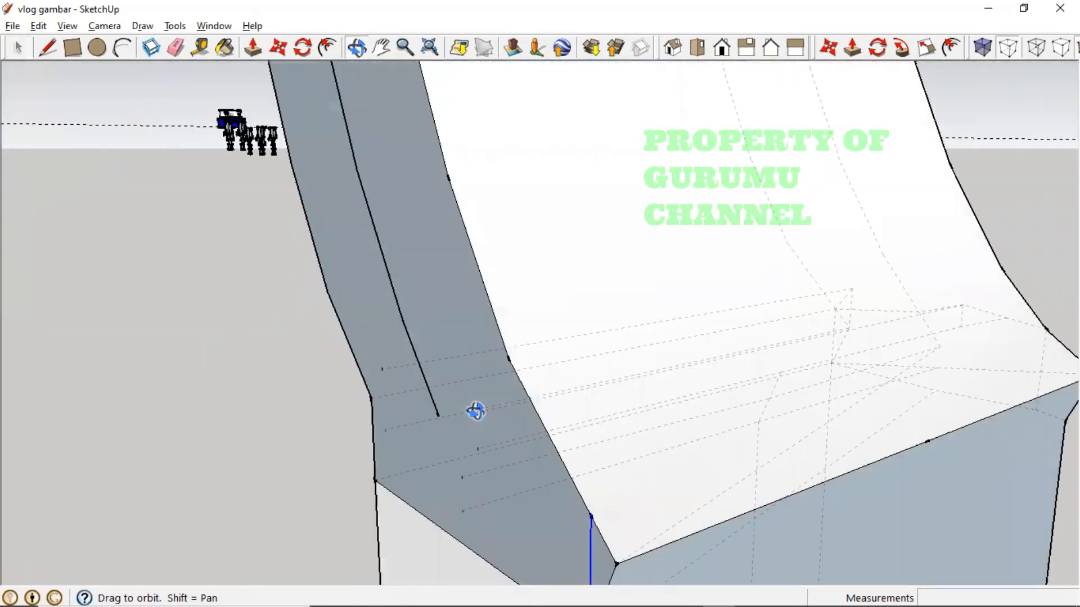
- Draw connecting edges from the joint vertices to the right edge point and the short edge's end
{"action": "left_click", "coordinate": [48, 48]}
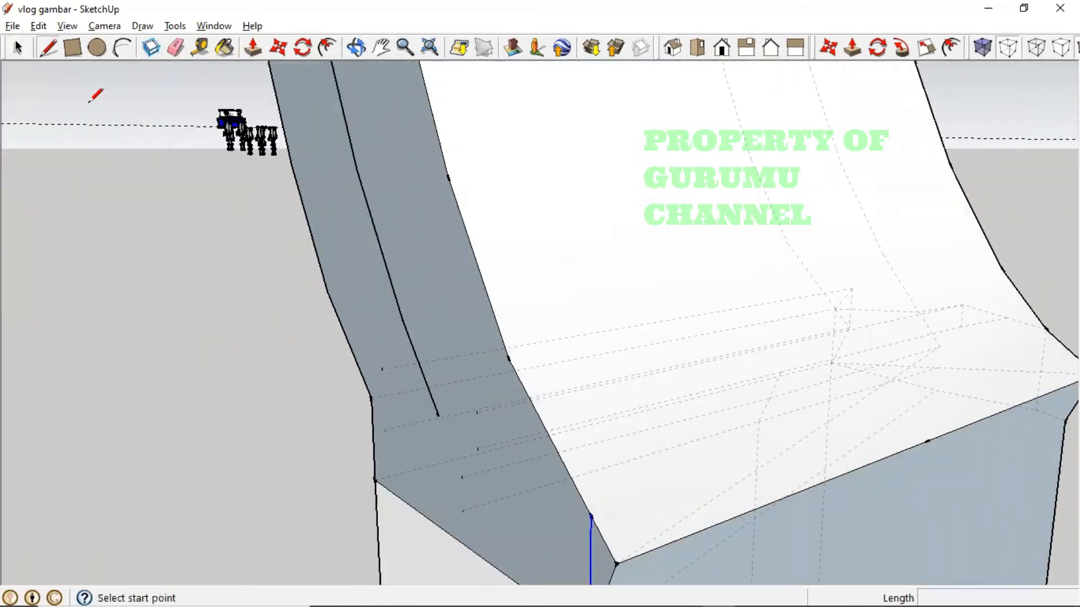
{"action": "left_click", "coordinate": [591, 515]}
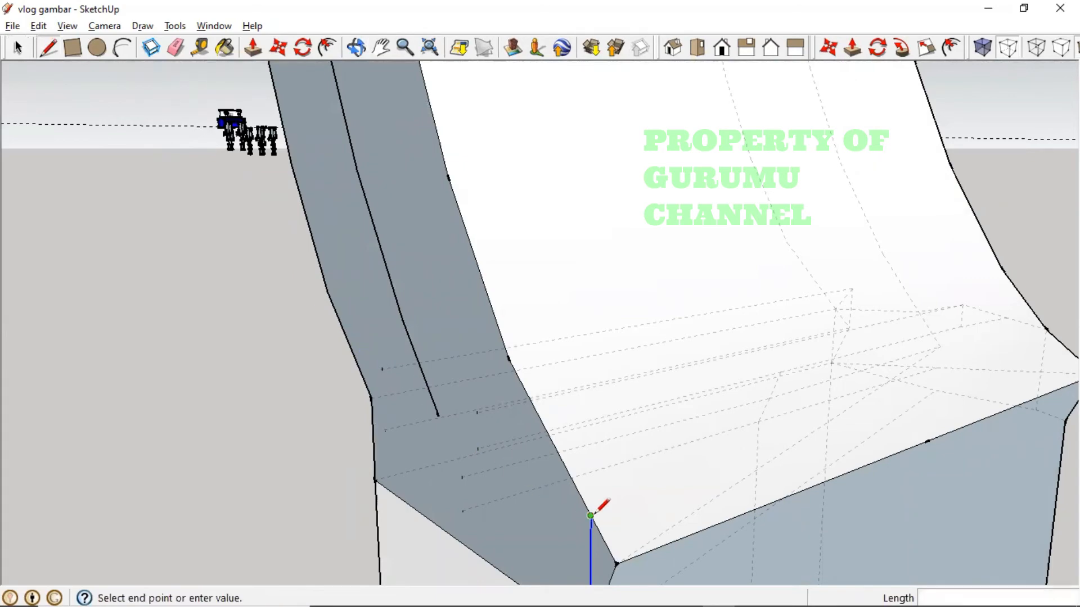
{"action": "left_click", "coordinate": [1074, 351]}
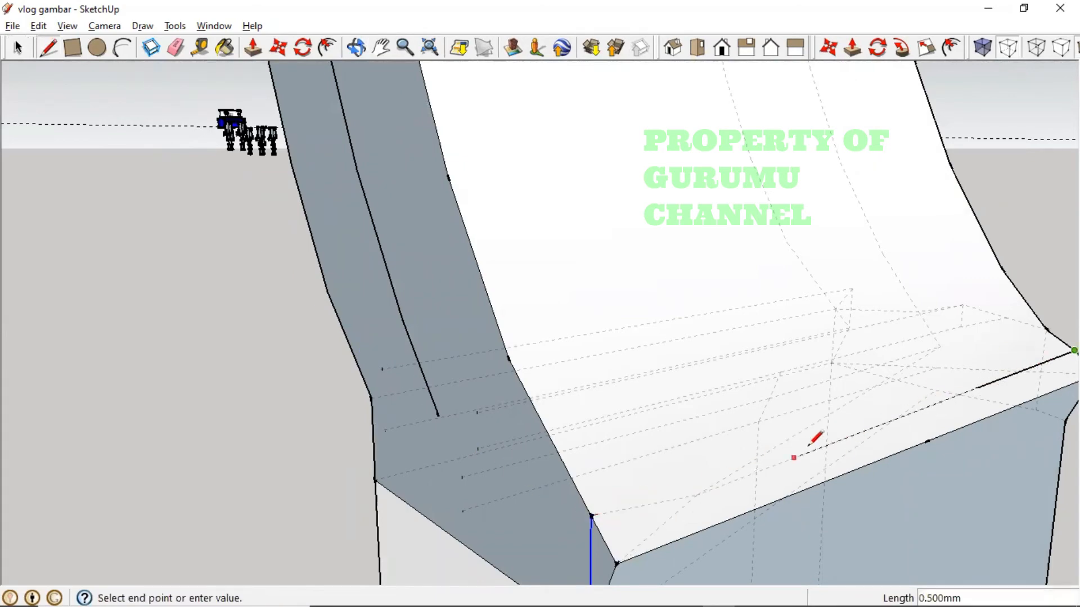
{"action": "middle_click_drag", "start_coordinate": [807, 445], "coordinate": [873, 435]}
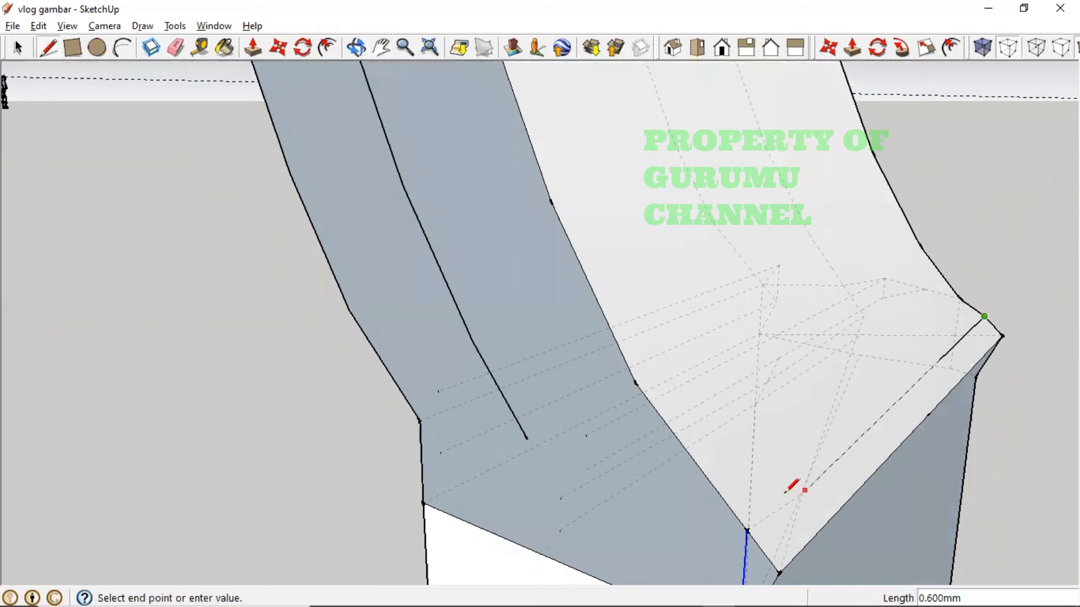
{"action": "key", "text": "Escape"}
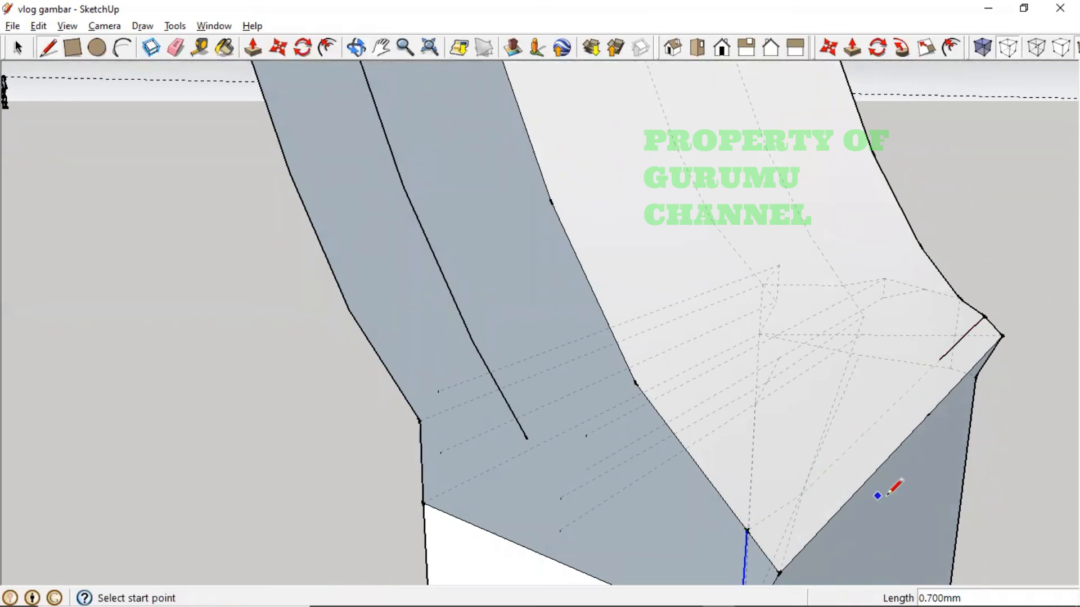
{"action": "left_click", "coordinate": [746, 530]}
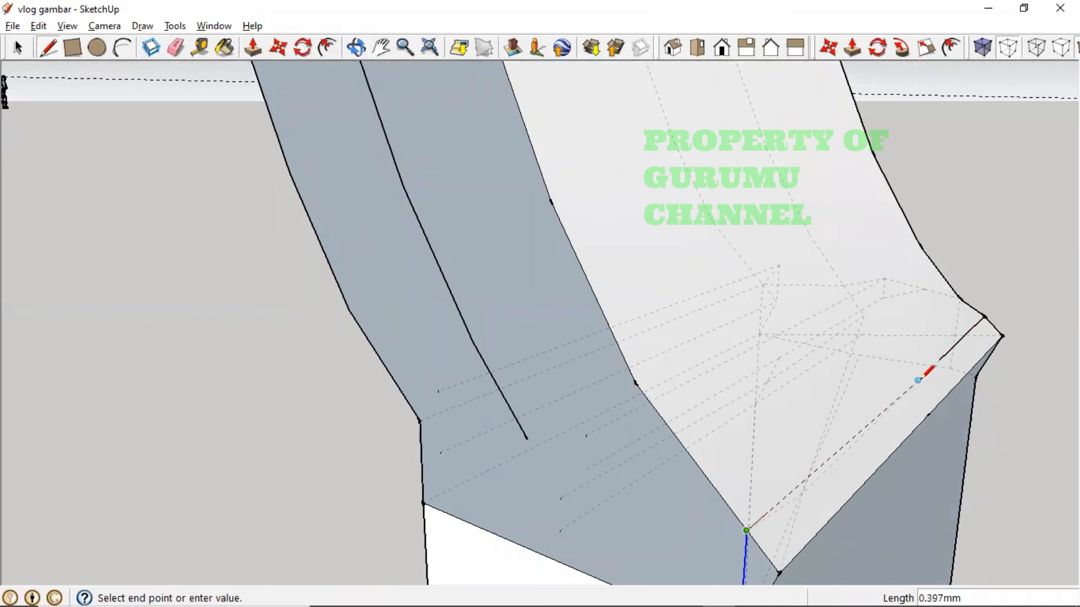
{"action": "left_click", "coordinate": [942, 357]}
{"action": "left_click", "coordinate": [747, 531]}
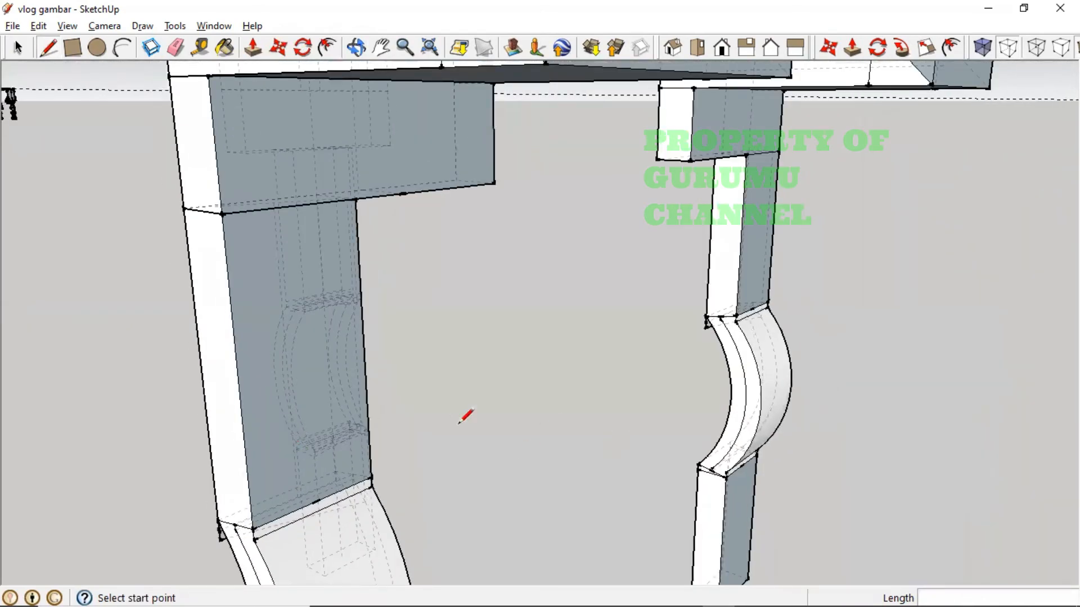
- Orbit around the curved legs and tilt to inspect the bend from below
{"action": "mouse_move", "coordinate": [465, 415]}
{"action": "middle_mouse_down"}
{"action": "mouse_move", "coordinate": [512, 442]}
{"action": "mouse_move", "coordinate": [645, 433]}
{"action": "mouse_move", "coordinate": [531, 441]}
{"action": "middle_mouse_up"}
{"action": "middle_click_drag", "start_coordinate": [436, 453], "coordinate": [436, 453]}
{"action": "mouse_move", "coordinate": [571, 480]}
{"action": "middle_mouse_down"}
{"action": "mouse_move", "coordinate": [633, 436]}
{"action": "mouse_move", "coordinate": [586, 477]}
{"action": "mouse_move", "coordinate": [897, 470]}
{"action": "mouse_move", "coordinate": [523, 415]}
{"action": "mouse_move", "coordinate": [727, 426]}
{"action": "middle_mouse_up"}
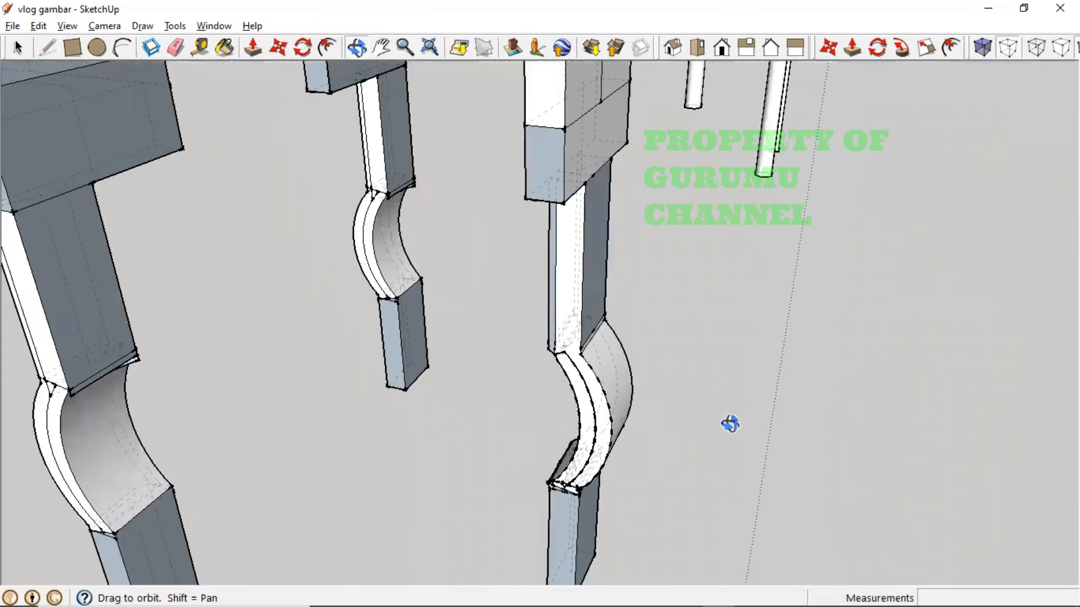
{"action": "scroll", "coordinate": [634, 441], "scroll_direction": "up", "scroll_amount": 8}
{"action": "scroll", "coordinate": [587, 456], "scroll_direction": "down", "scroll_amount": 5}
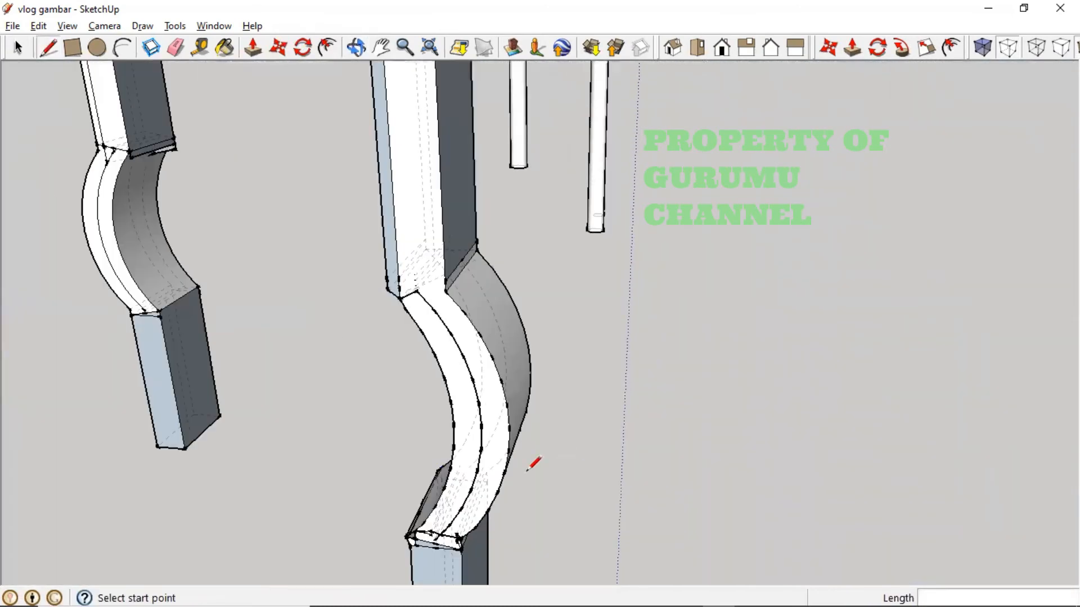
{"action": "mouse_move", "coordinate": [532, 463]}
{"action": "middle_mouse_down"}
{"action": "mouse_move", "coordinate": [501, 467]}
{"action": "mouse_move", "coordinate": [535, 366]}
{"action": "mouse_move", "coordinate": [526, 355]}
{"action": "mouse_move", "coordinate": [488, 376]}
{"action": "middle_mouse_up"}
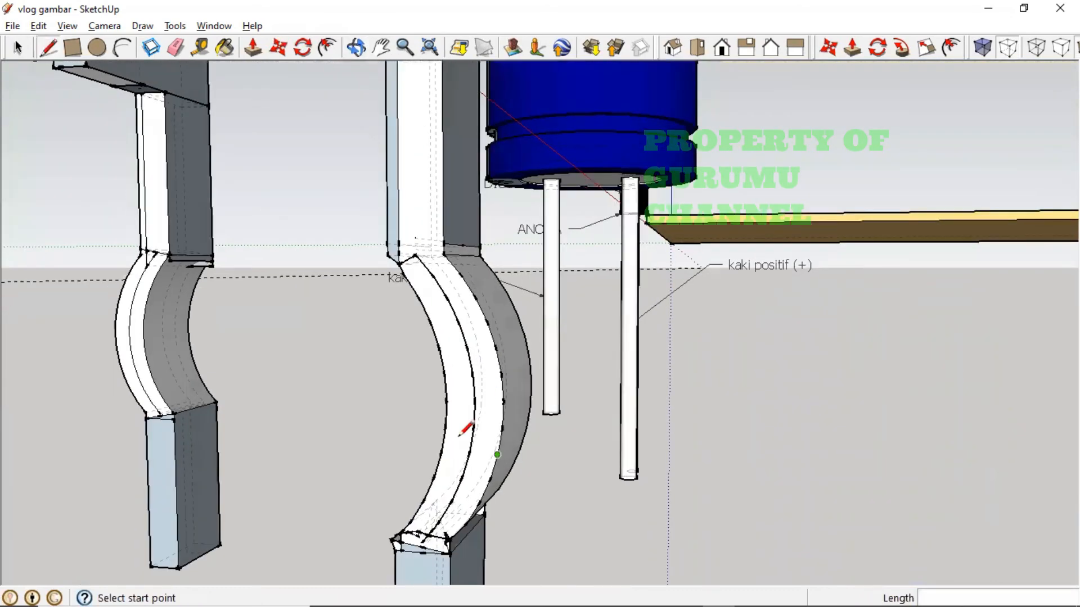
{"action": "middle_click_drag", "start_coordinate": [530, 540], "coordinate": [498, 516]}
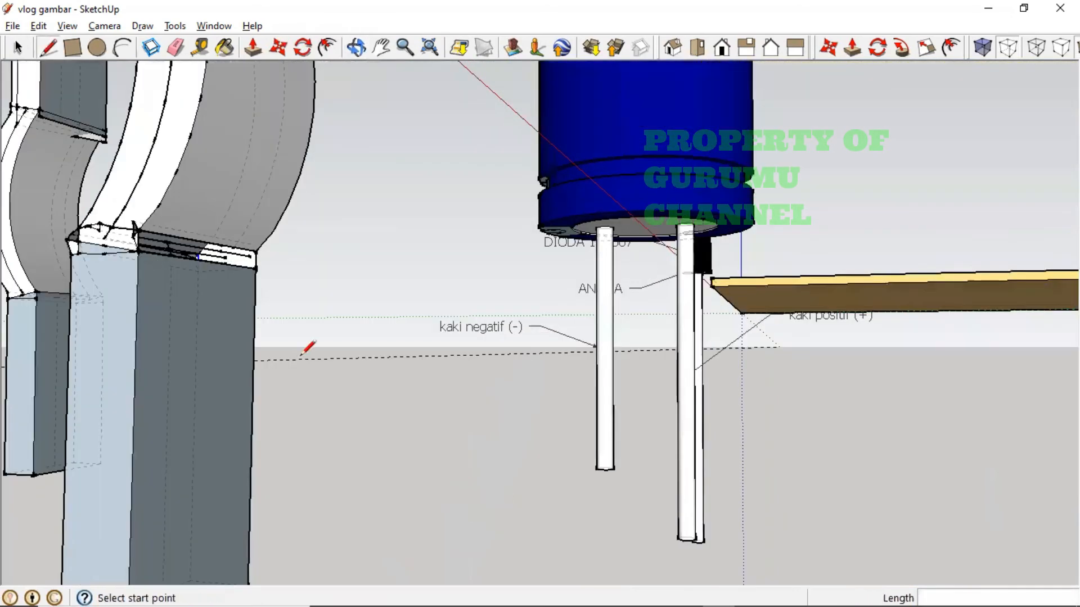
{"action": "scroll", "coordinate": [160, 242], "scroll_direction": "up", "scroll_amount": 5}
{"action": "middle_click_drag", "start_coordinate": [159, 210], "coordinate": [115, 315]}
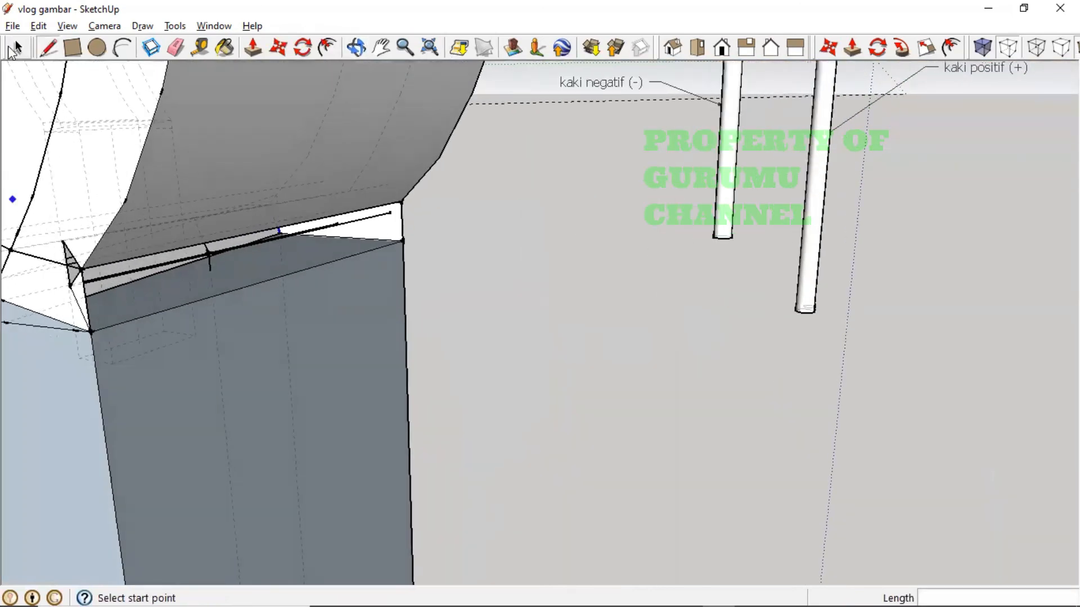
- Draw three rectangles snapped between the joint's endpoints to fill the band between curve and straight section
{"action": "left_click", "coordinate": [70, 49]}
{"action": "left_click", "coordinate": [81, 269]}
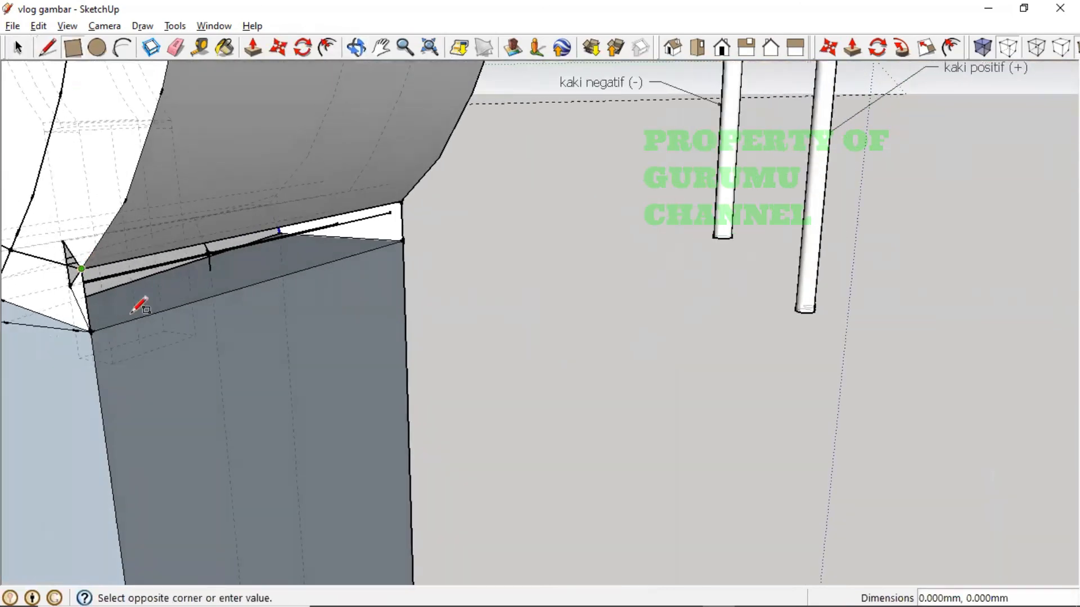
{"action": "left_click", "coordinate": [403, 240]}
{"action": "middle_click_drag", "start_coordinate": [405, 244], "coordinate": [200, 244]}
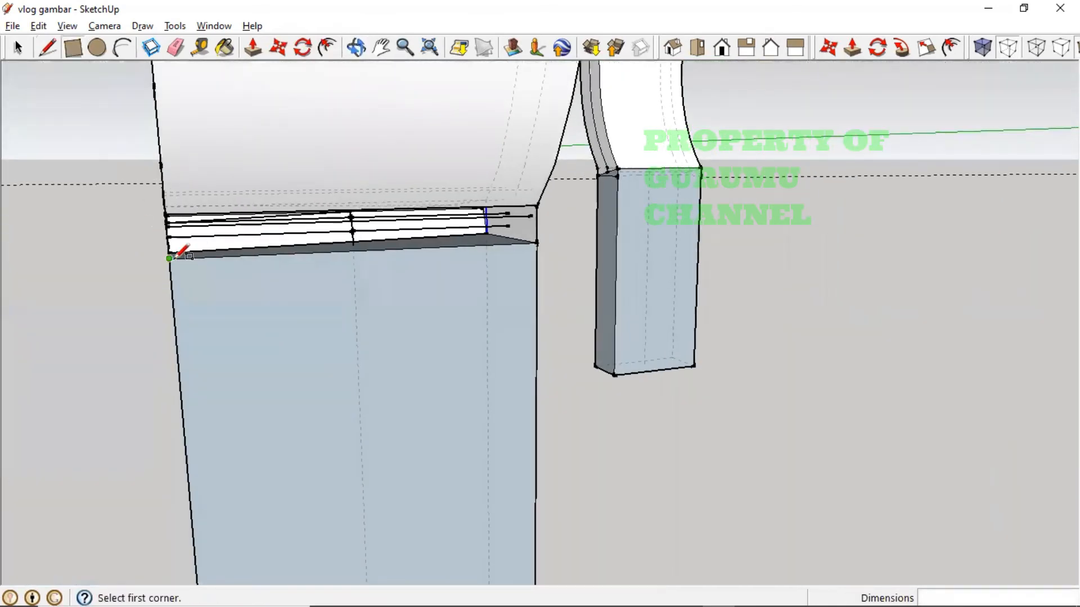
{"action": "left_click", "coordinate": [171, 258]}
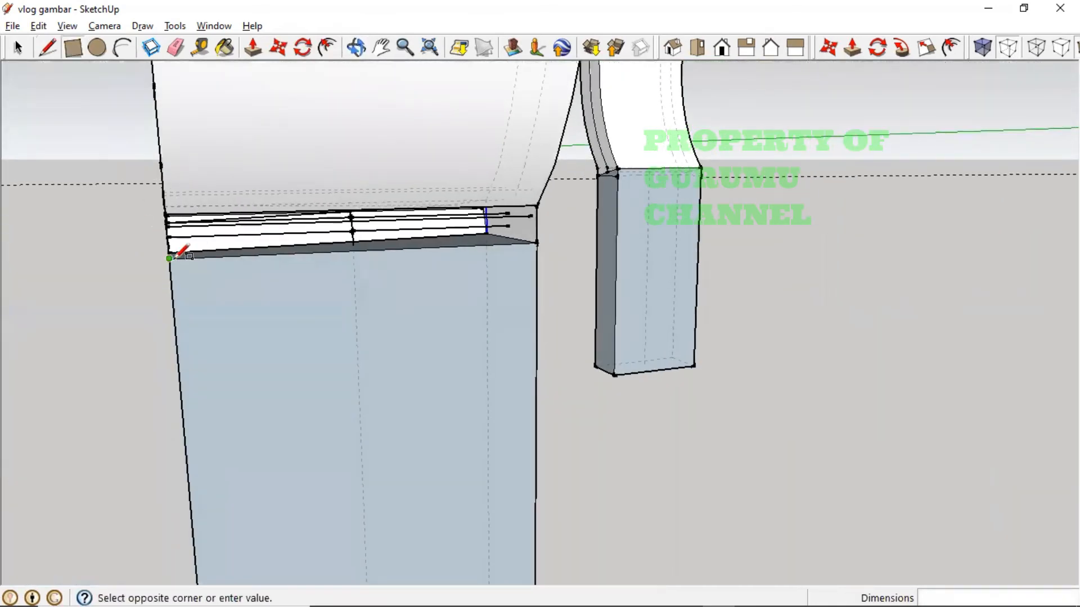
{"action": "left_click", "coordinate": [538, 206]}
{"action": "middle_click_drag", "start_coordinate": [223, 262], "coordinate": [208, 179]}
{"action": "left_click", "coordinate": [170, 164]}
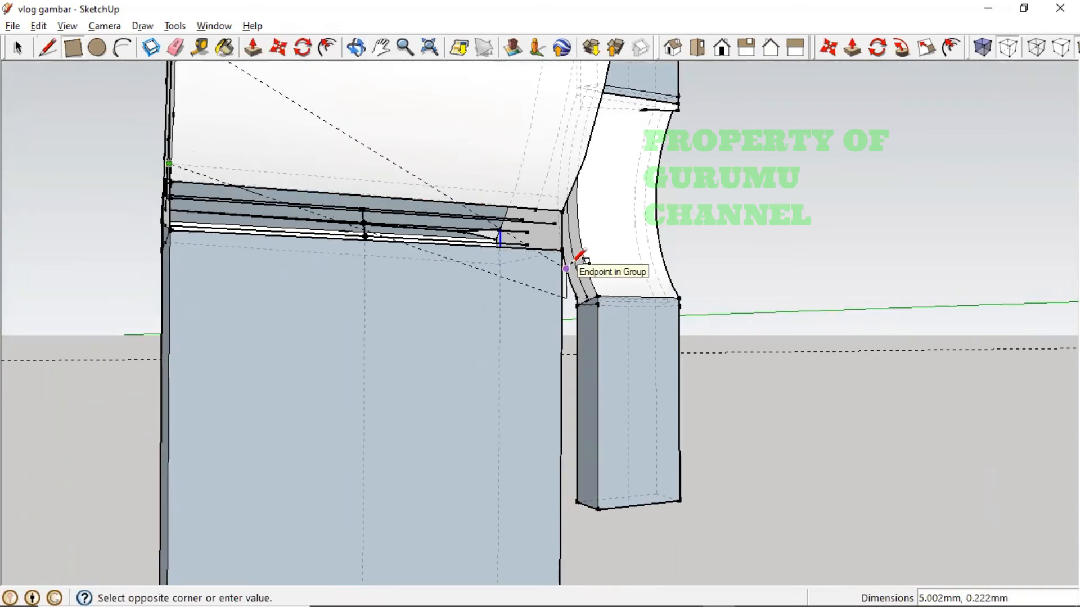
{"action": "left_click", "coordinate": [561, 287]}
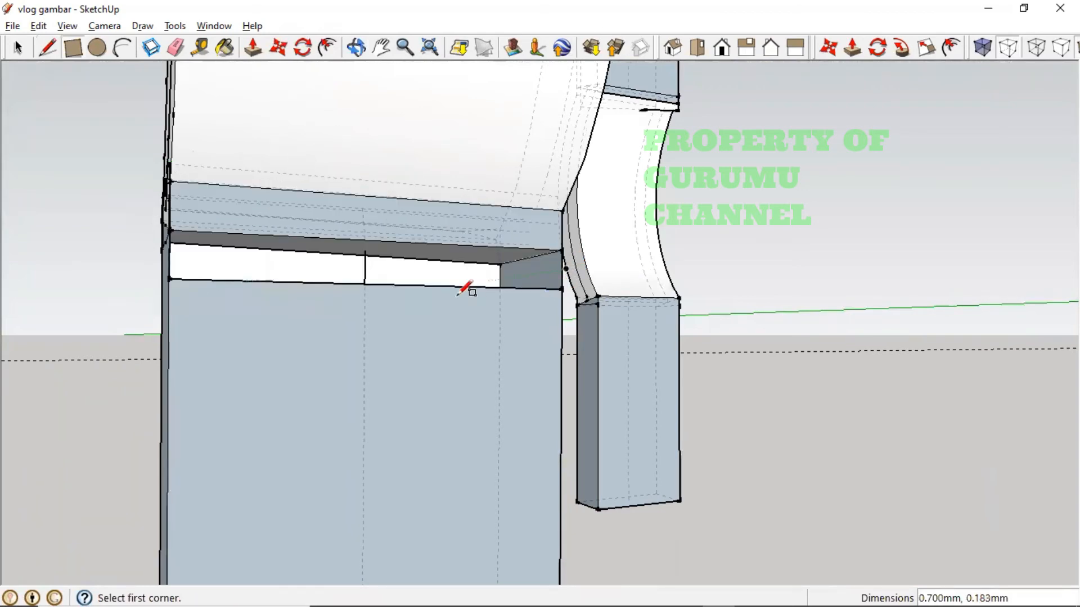
{"action": "middle_click_drag", "start_coordinate": [465, 289], "coordinate": [621, 338]}
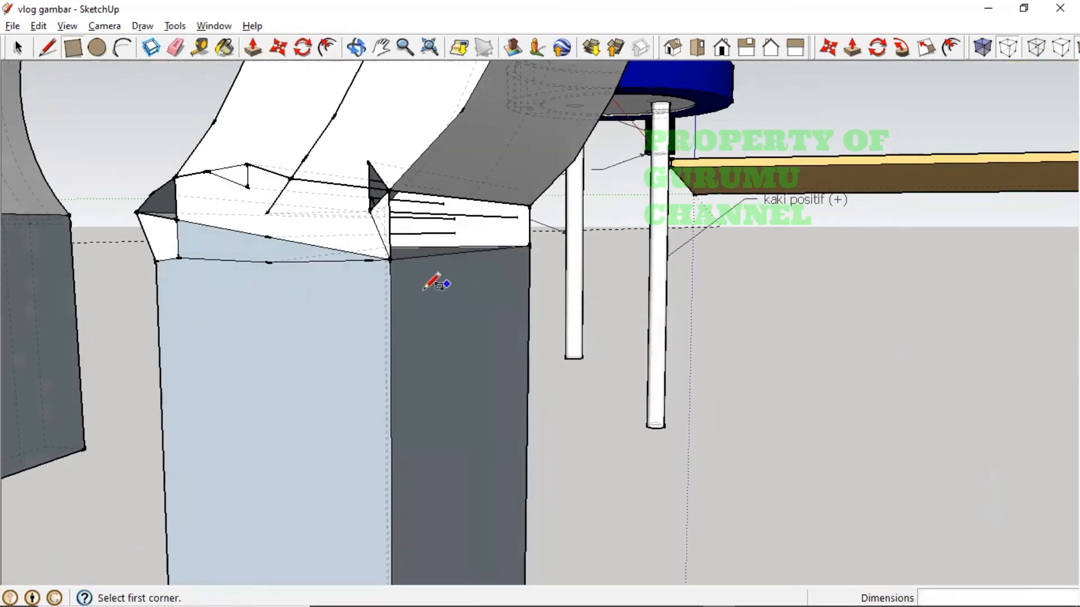
{"action": "middle_click_drag", "start_coordinate": [436, 281], "coordinate": [96, 330]}
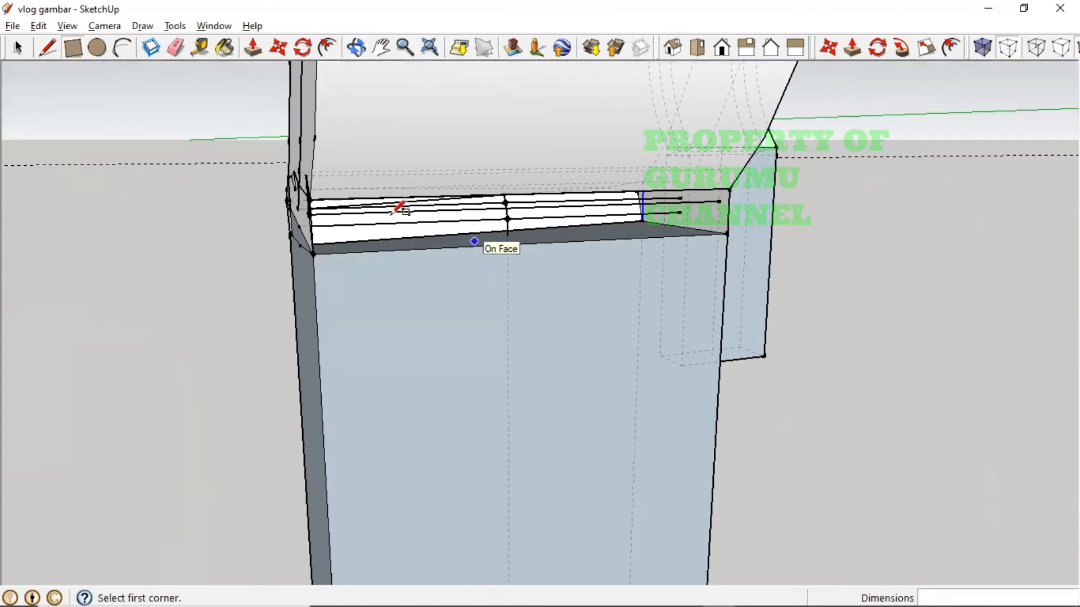
- Move the joint's edge point up so it snaps onto the midpoint
{"action": "left_click", "coordinate": [278, 49]}
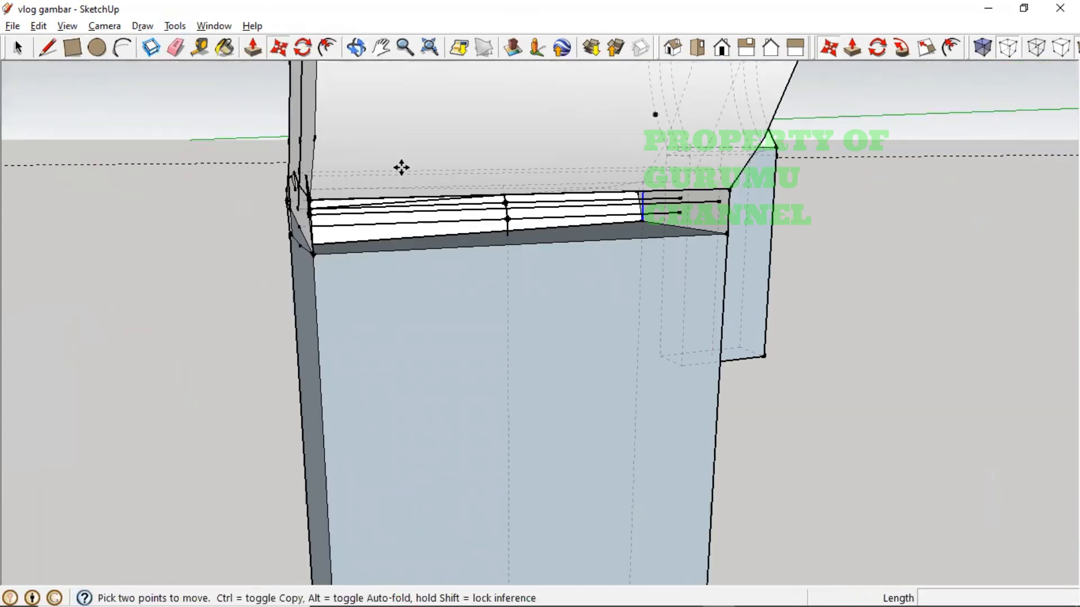
{"action": "left_click", "coordinate": [467, 245]}
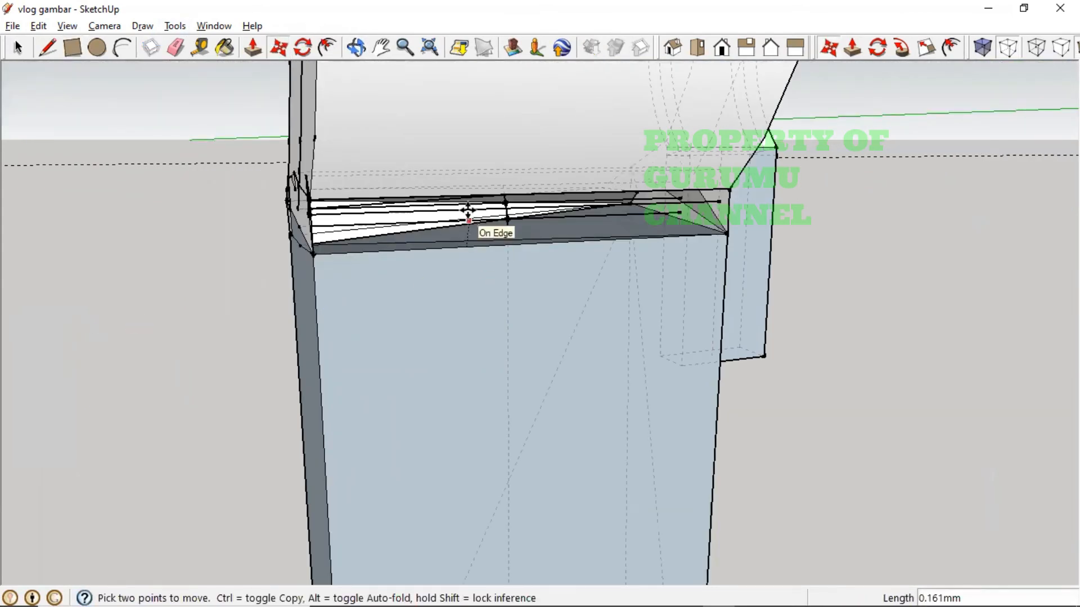
{"action": "left_click", "coordinate": [466, 200]}
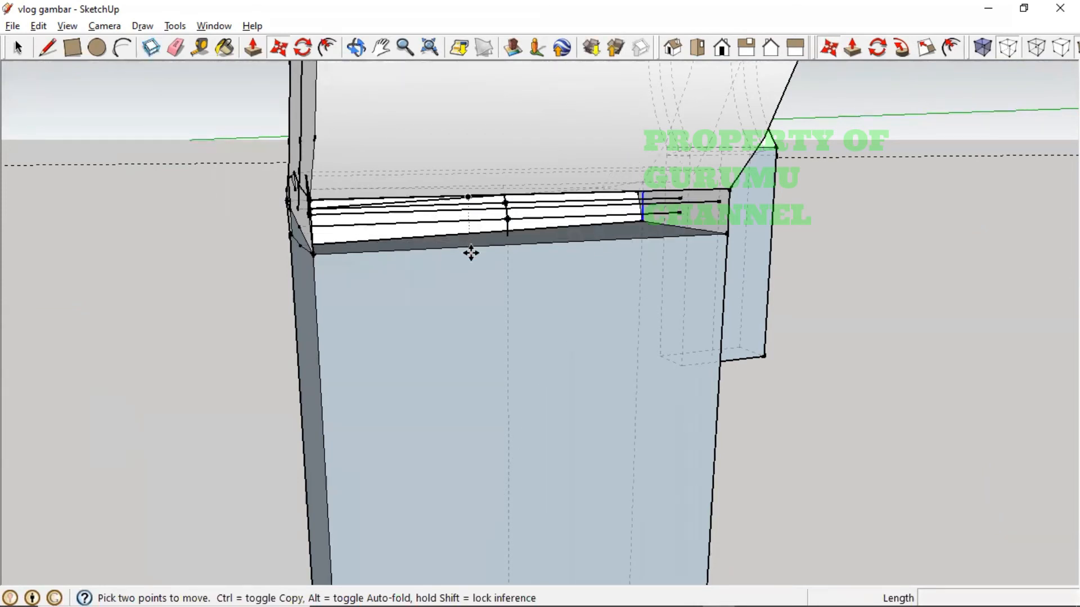
{"action": "scroll", "coordinate": [477, 246], "scroll_direction": "up", "scroll_amount": 3}
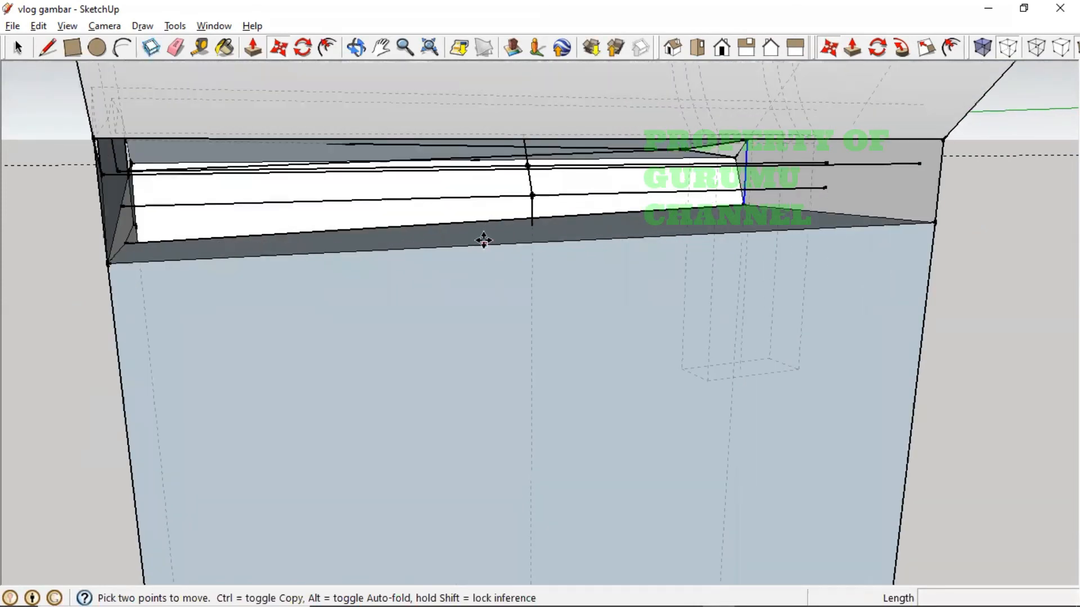
{"action": "mouse_move", "coordinate": [482, 238]}
{"action": "middle_mouse_down"}
{"action": "mouse_move", "coordinate": [474, 318]}
{"action": "mouse_move", "coordinate": [465, 285]}
{"action": "middle_mouse_up"}
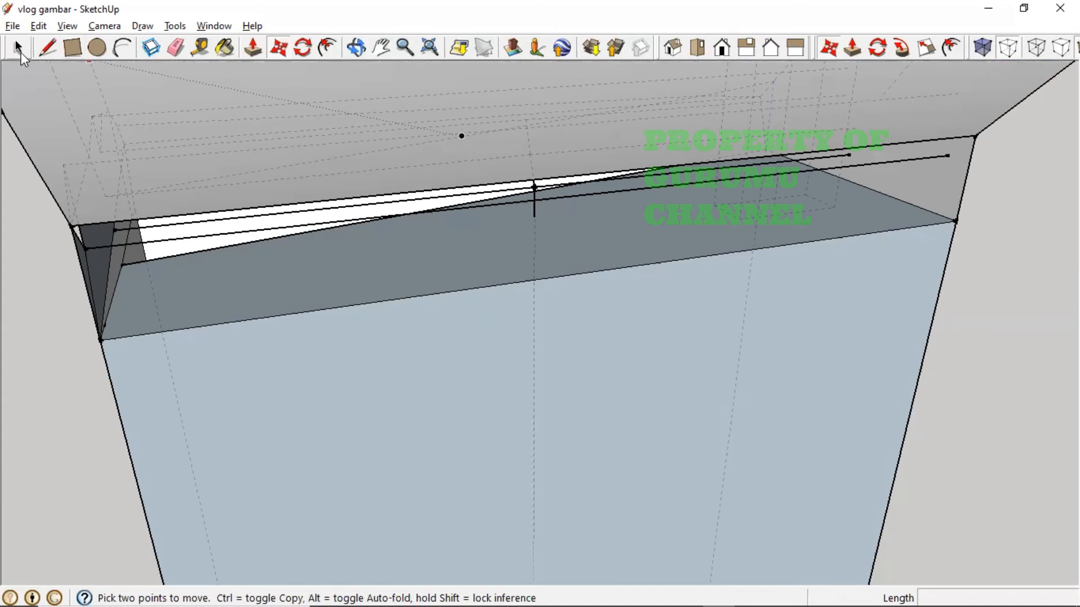
- Attempt to move the dark face's bottom edge upward, cancel it, and inspect the corner
{"action": "left_click", "coordinate": [21, 52]}
{"action": "left_click", "coordinate": [306, 310]}
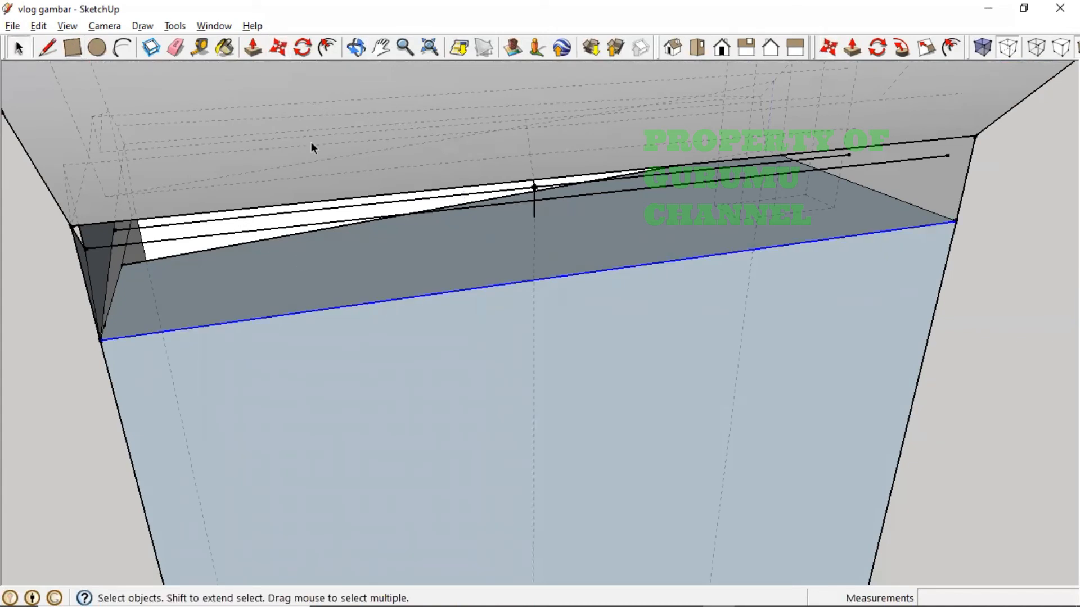
{"action": "left_click", "coordinate": [279, 50]}
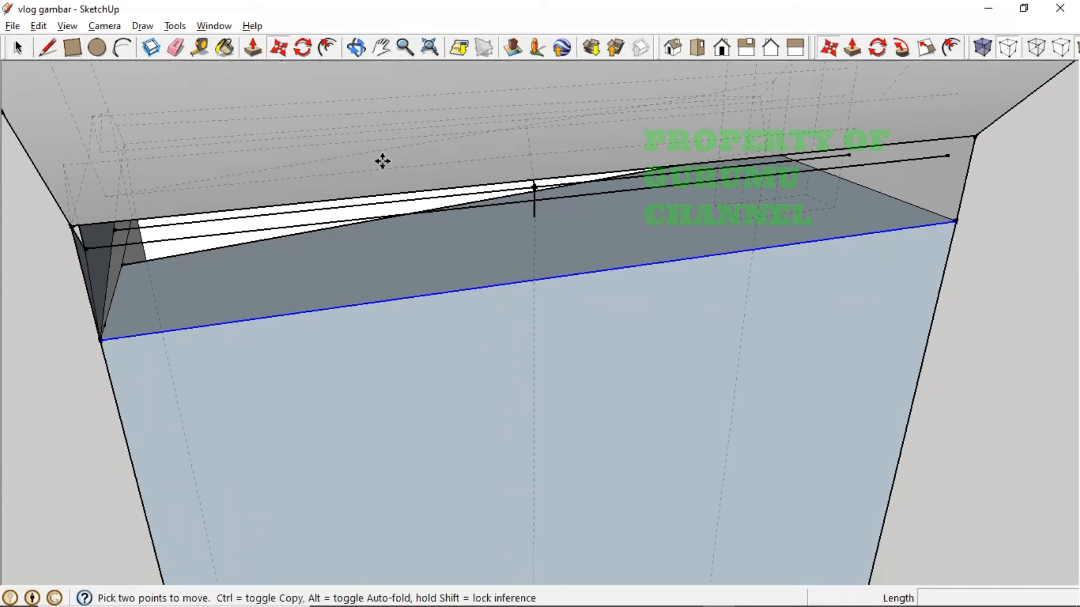
{"action": "left_click", "coordinate": [488, 290]}
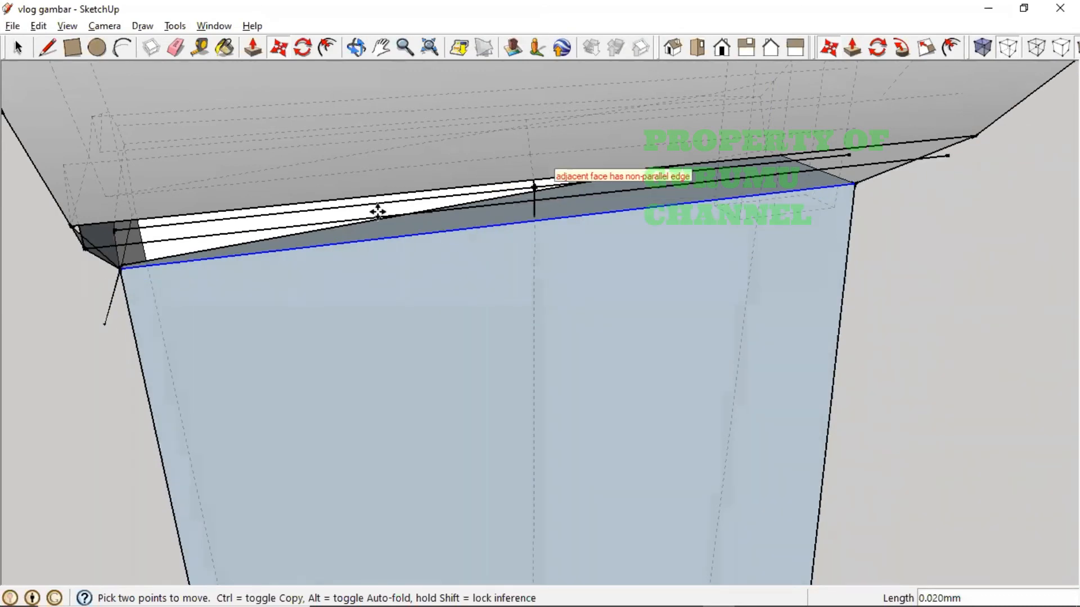
{"action": "middle_click_drag", "start_coordinate": [506, 188], "coordinate": [365, 378]}
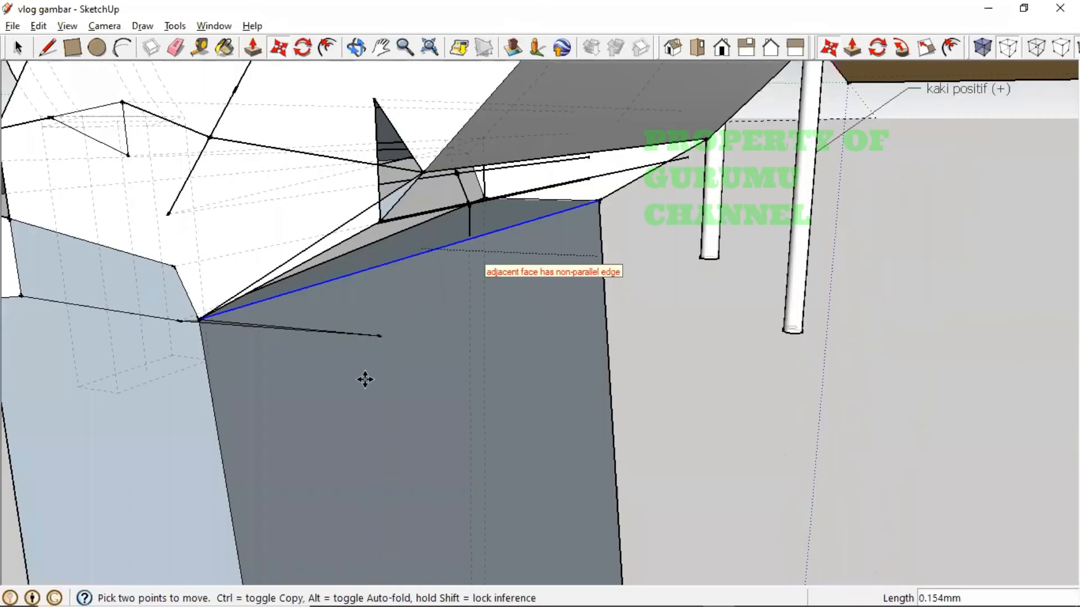
{"action": "key", "text": "Escape"}
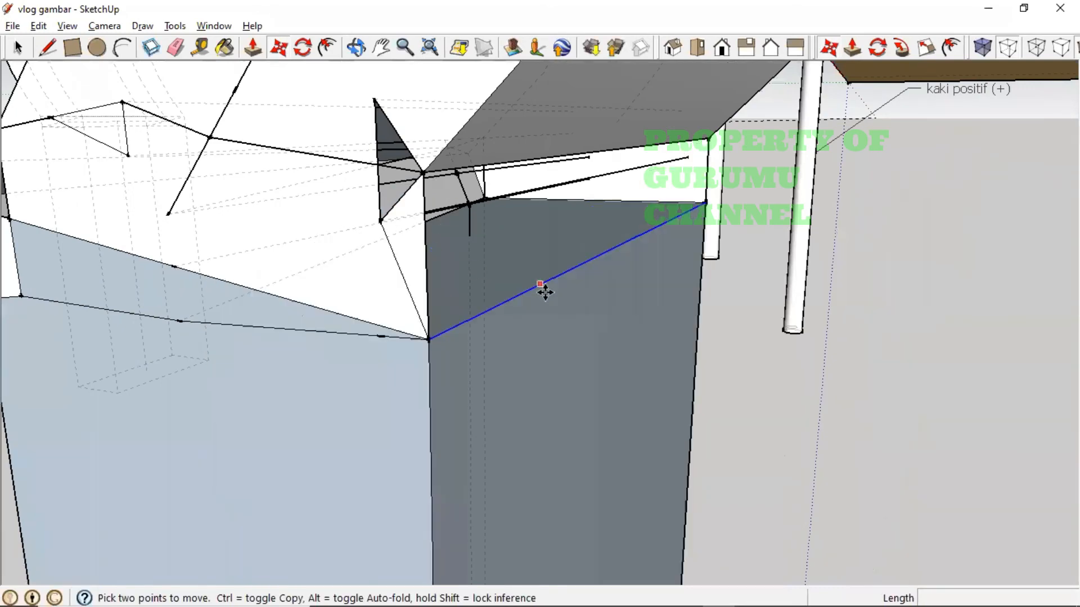
{"action": "middle_click_drag", "start_coordinate": [487, 340], "coordinate": [404, 174]}
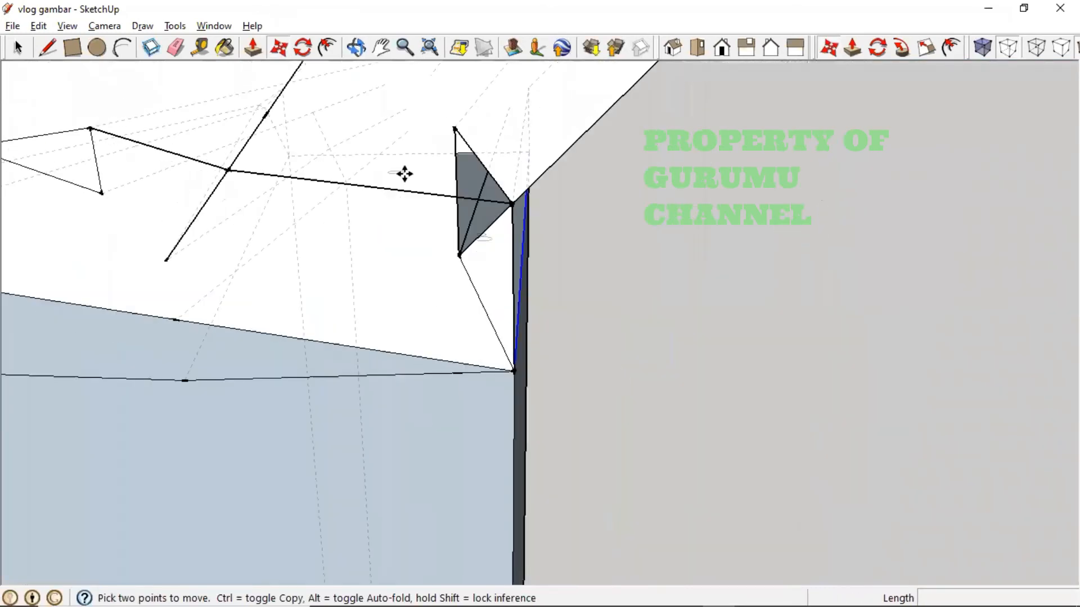
{"action": "middle_click_drag", "start_coordinate": [251, 193], "coordinate": [335, 210]}
{"action": "scroll", "coordinate": [336, 210], "scroll_direction": "down", "scroll_amount": 3}
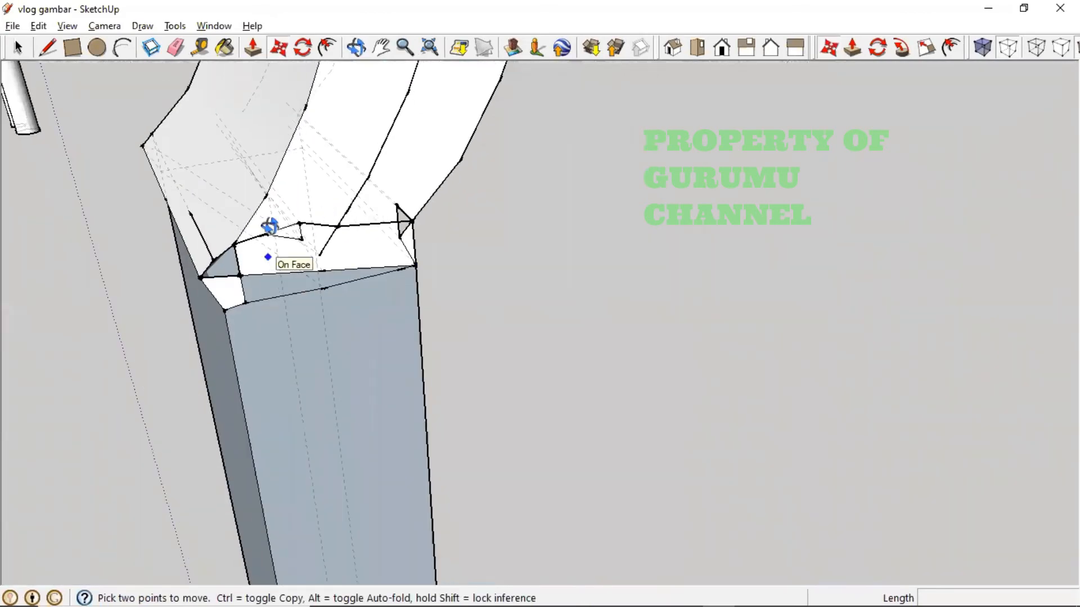
{"action": "middle_click_drag", "start_coordinate": [270, 229], "coordinate": [212, 200]}
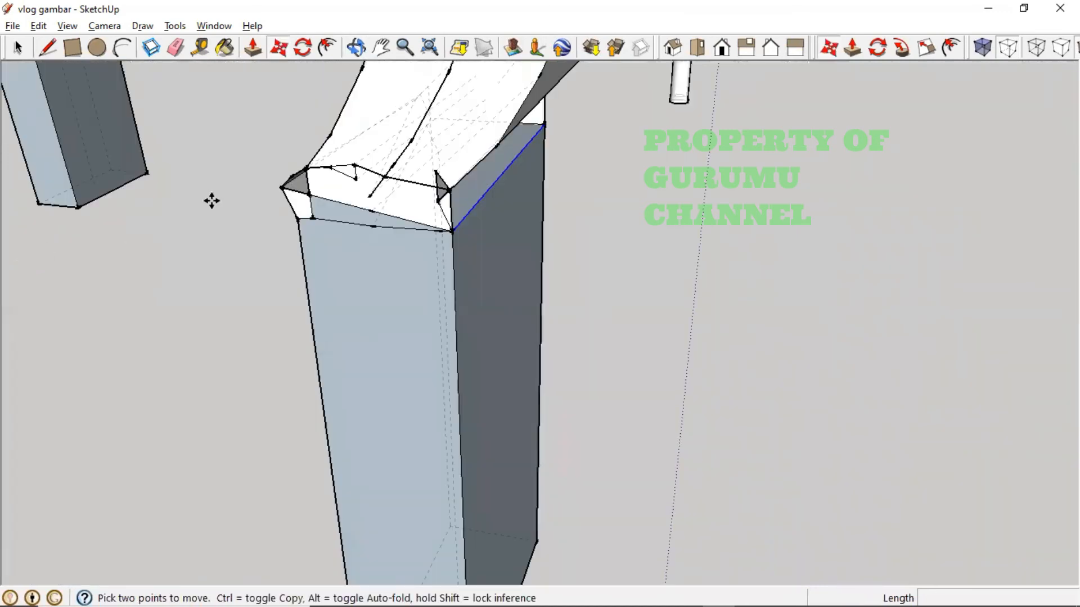
- Delete the stray short edges on the joint's sloped top so its faces merge
{"action": "left_click", "coordinate": [18, 49]}
{"action": "left_click", "coordinate": [323, 169]}
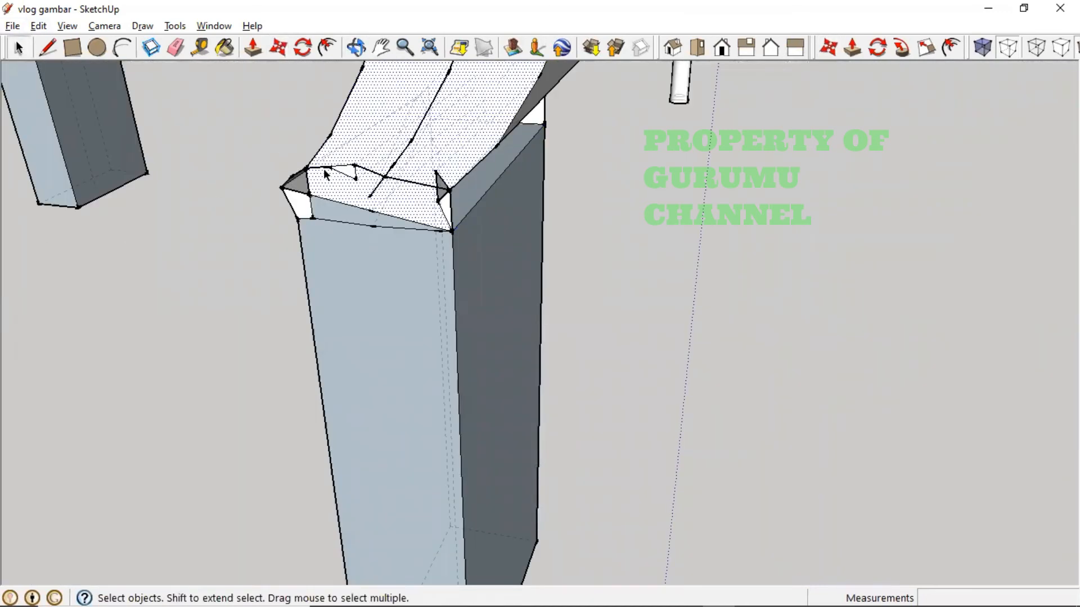
{"action": "left_click", "coordinate": [326, 168]}
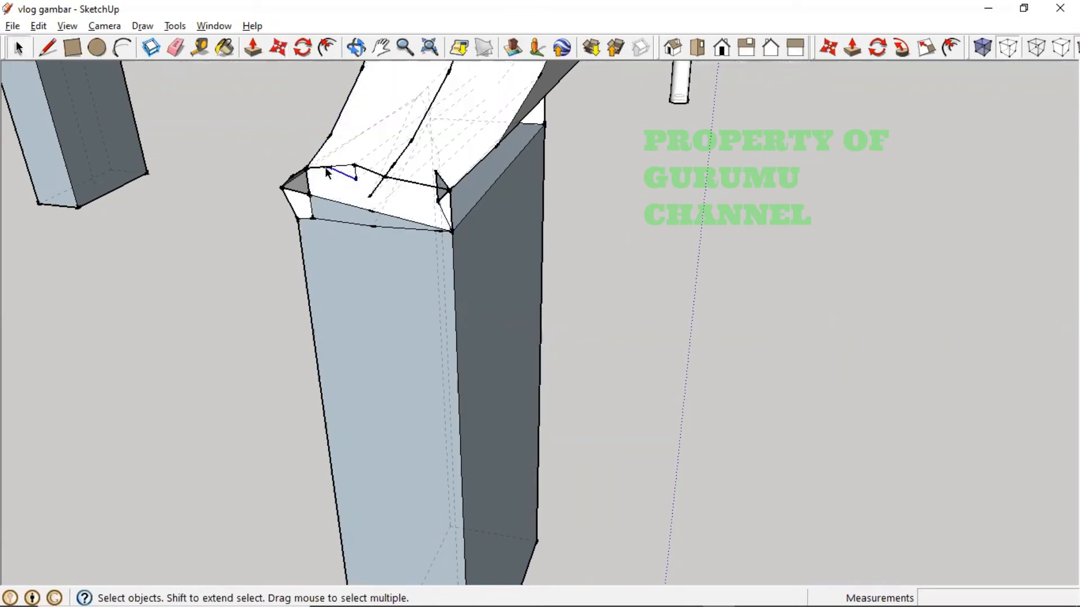
{"action": "key", "text": "Delete"}
{"action": "left_click", "coordinate": [326, 167]}
{"action": "key", "text": "Delete"}
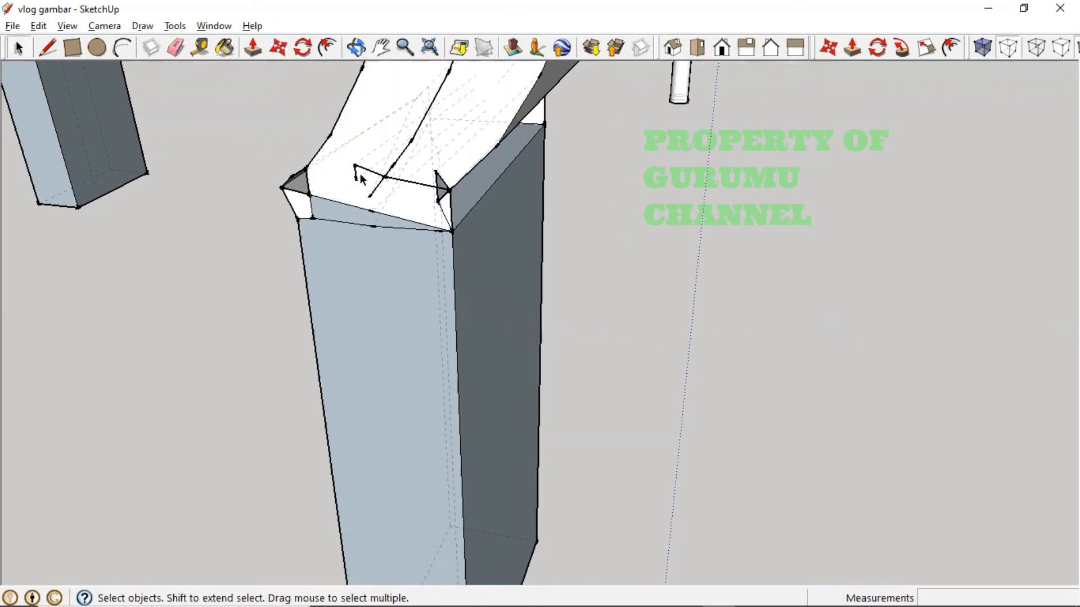
{"action": "key", "text": "Delete"}
{"action": "middle_click_drag", "start_coordinate": [501, 218], "coordinate": [388, 289]}
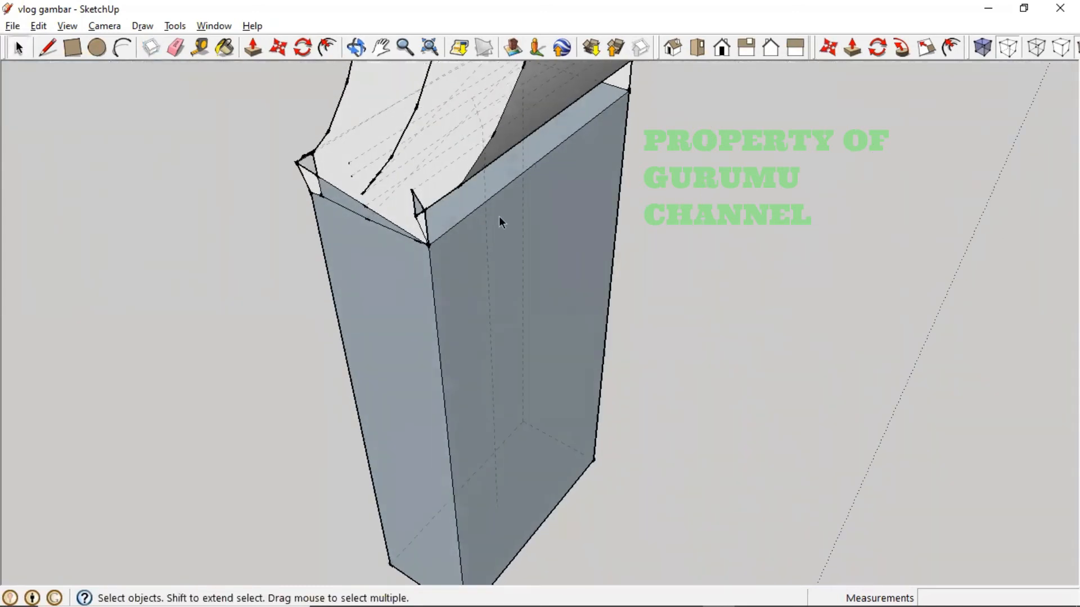
{"action": "scroll", "coordinate": [426, 207], "scroll_direction": "down", "scroll_amount": 1}
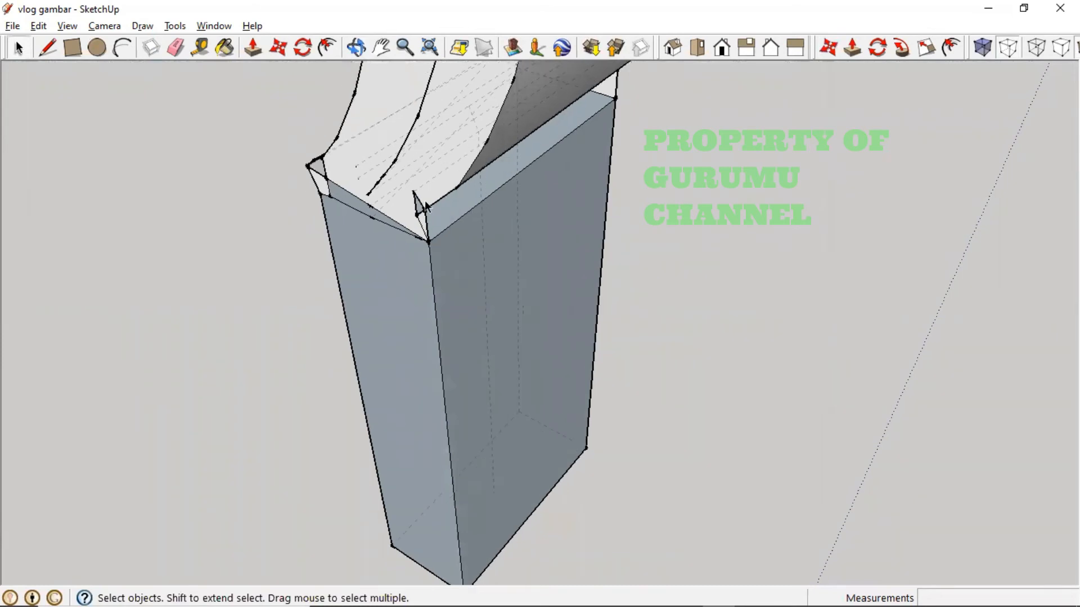
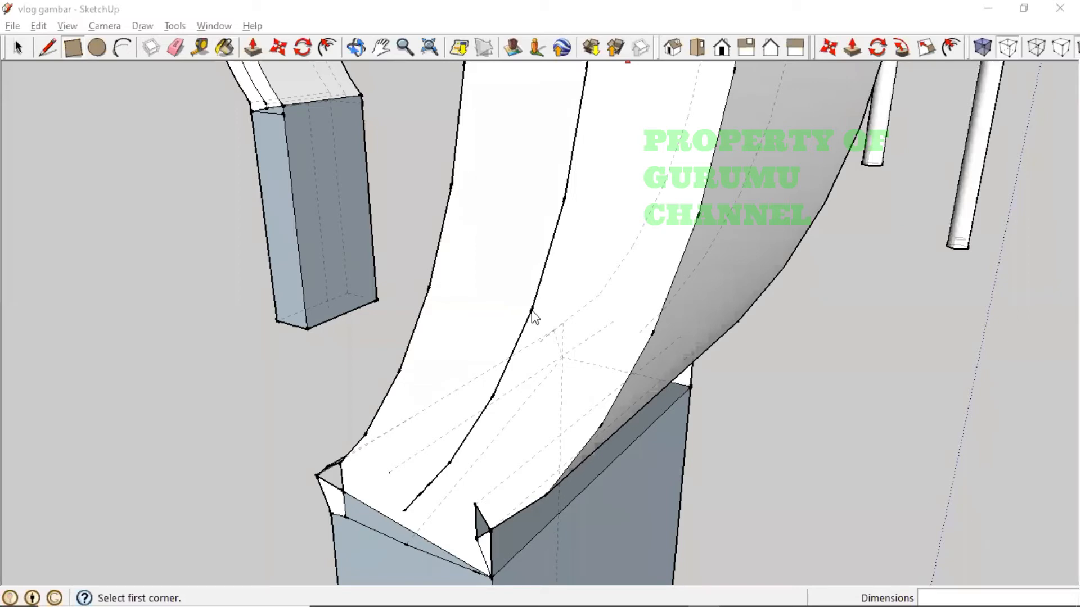
- Draw a rectangle face over the small notch at the left-corner joint
{"action": "middle_click_drag", "start_coordinate": [533, 317], "coordinate": [511, 357]}
{"action": "middle_click_drag", "start_coordinate": [446, 429], "coordinate": [452, 391], "text": "shift"}
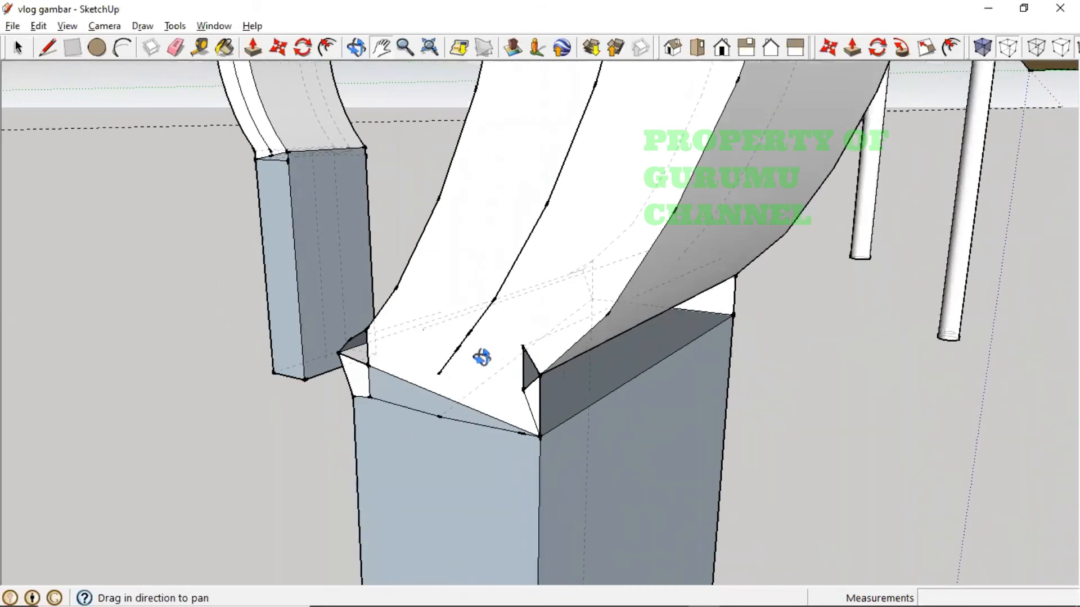
{"action": "middle_click_drag", "start_coordinate": [482, 356], "coordinate": [494, 419]}
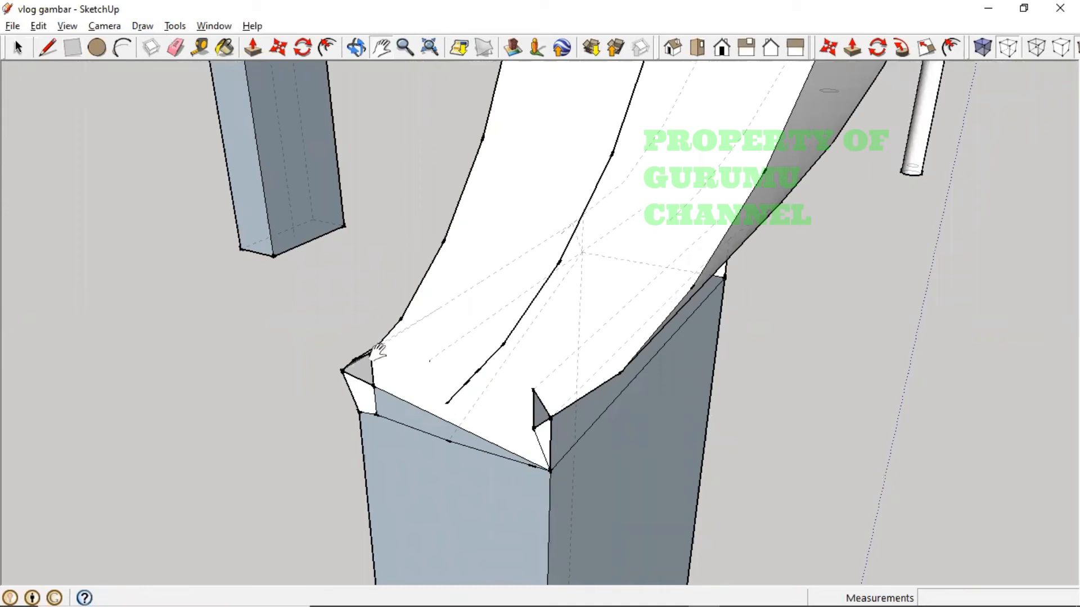
{"action": "left_click", "coordinate": [372, 383]}
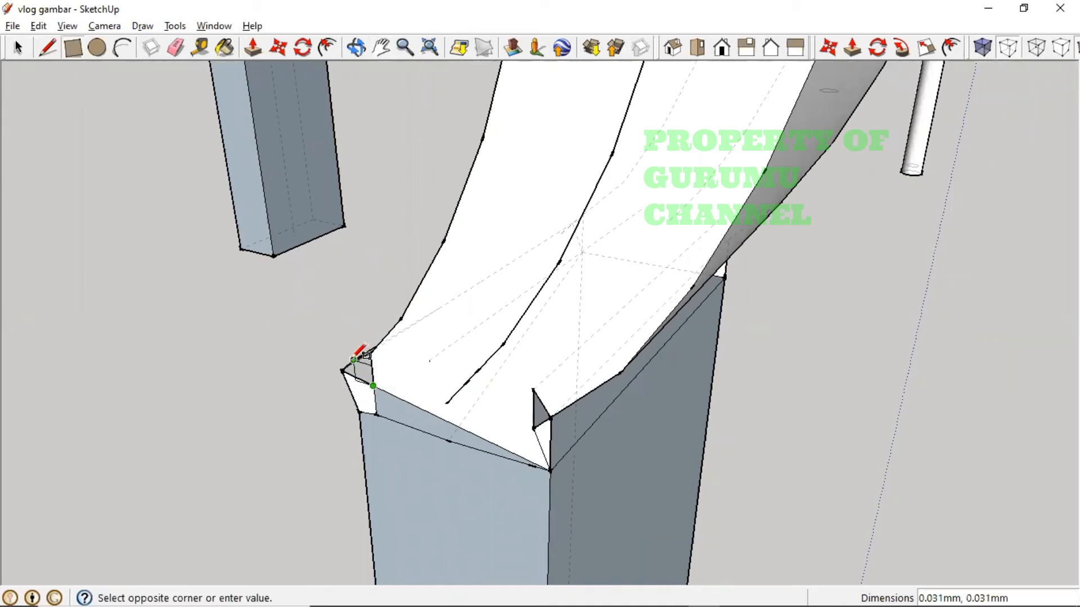
{"action": "left_click", "coordinate": [351, 360]}
- Move the small triangular face into place at the joint and inspect it
{"action": "middle_click_drag", "start_coordinate": [453, 393], "coordinate": [474, 380]}
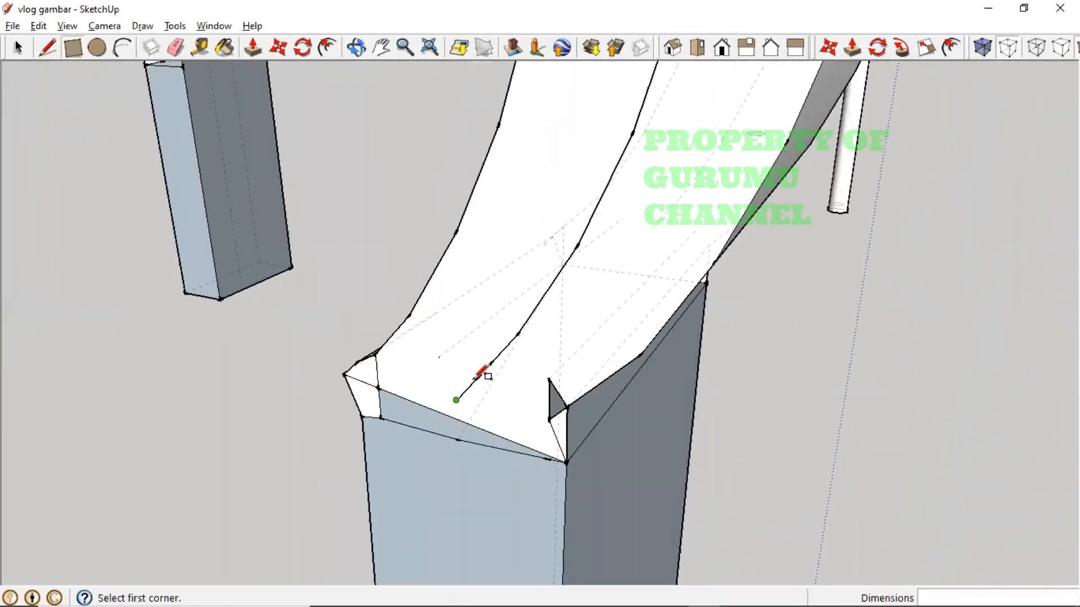
{"action": "left_click", "coordinate": [278, 47]}
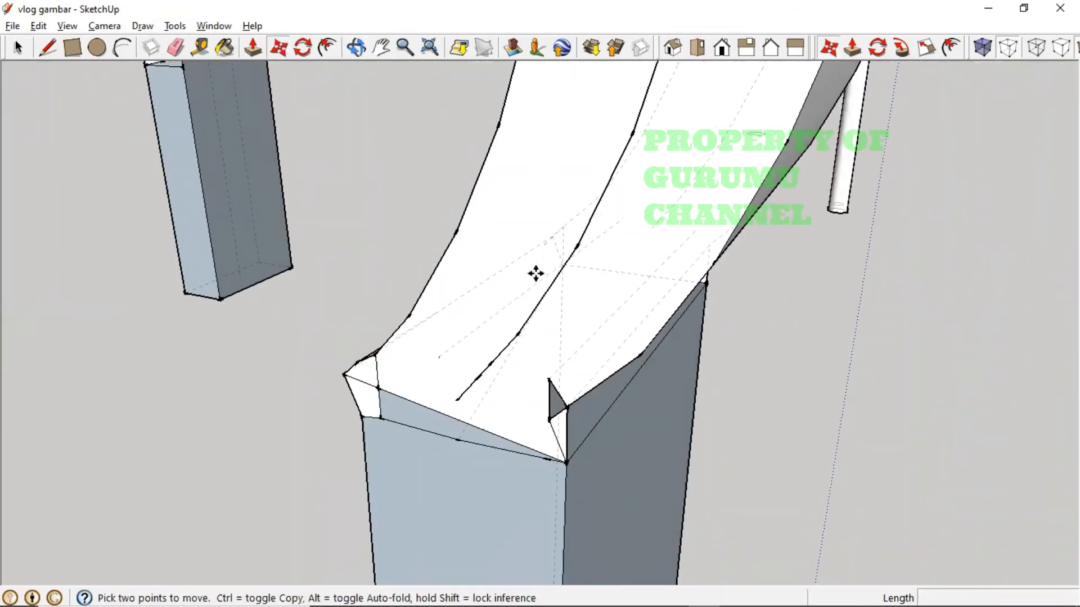
{"action": "left_click", "coordinate": [548, 404]}
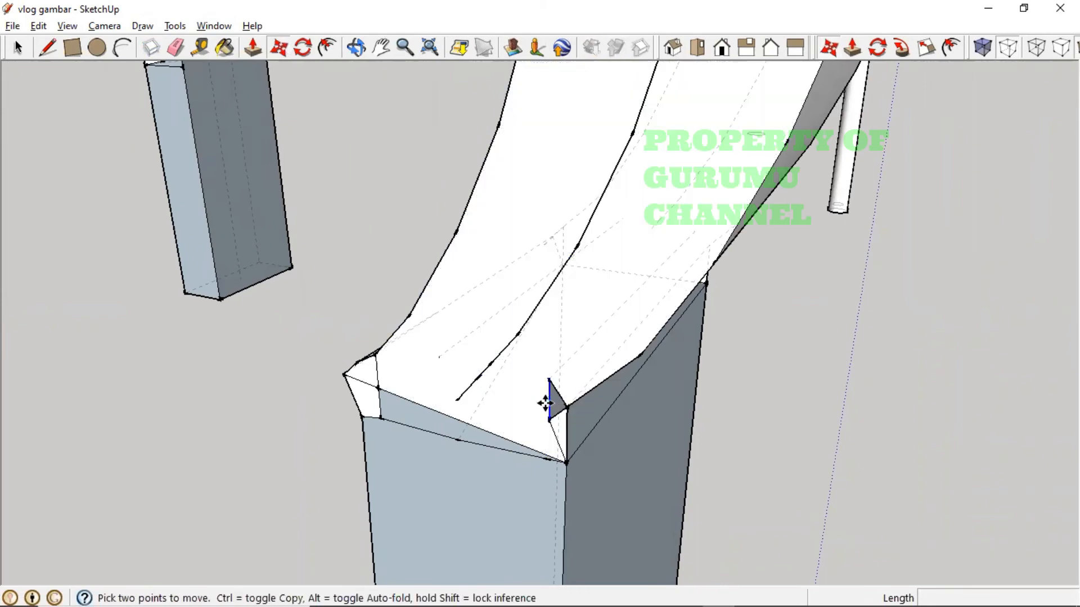
{"action": "left_click", "coordinate": [577, 442]}
{"action": "middle_click_drag", "start_coordinate": [709, 441], "coordinate": [108, 128]}
- Delete the thin white strip, then try a rectangle across the gap and undo it
{"action": "key", "text": "r"}
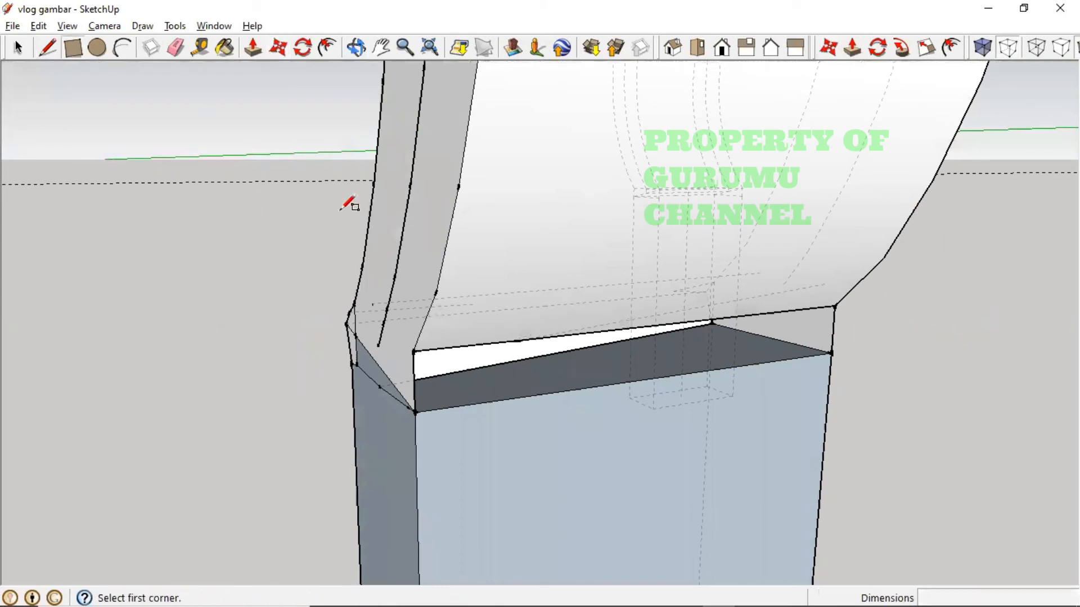
{"action": "left_click", "coordinate": [422, 410]}
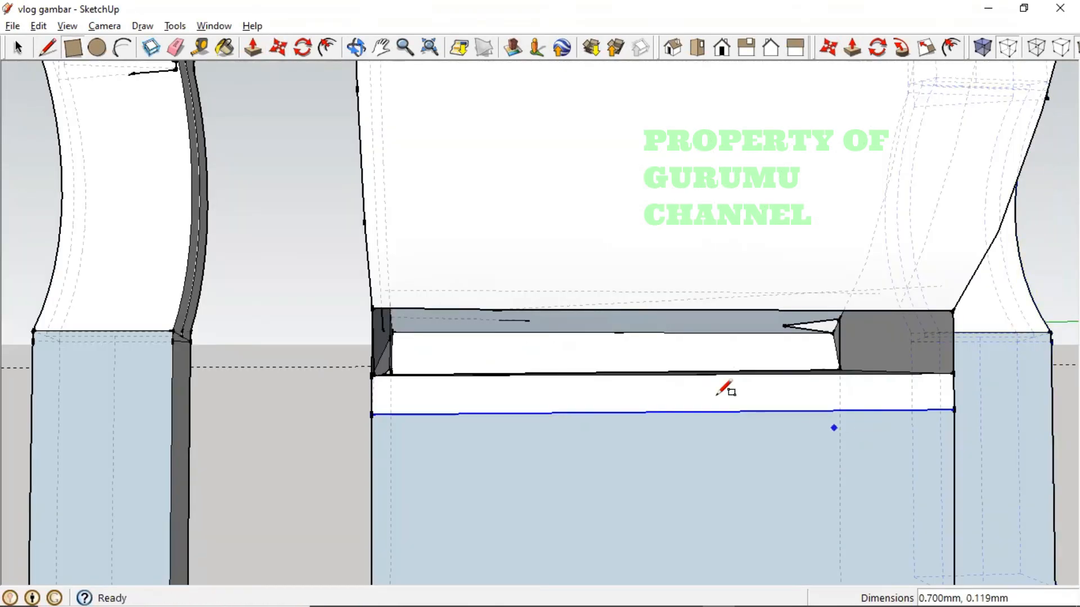
{"action": "key", "text": "Delete"}
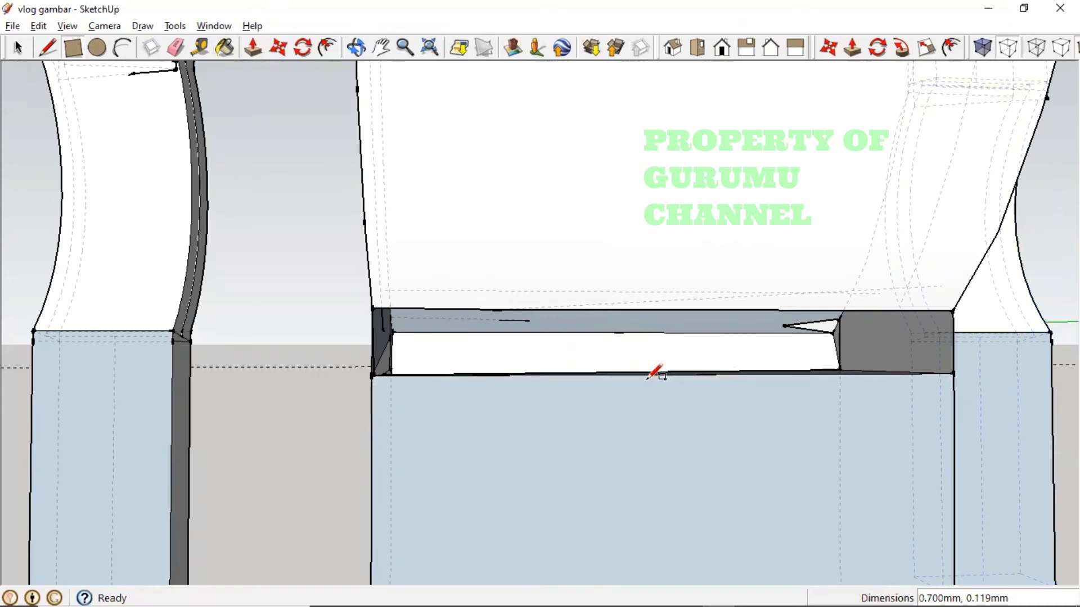
{"action": "left_click", "coordinate": [586, 310]}
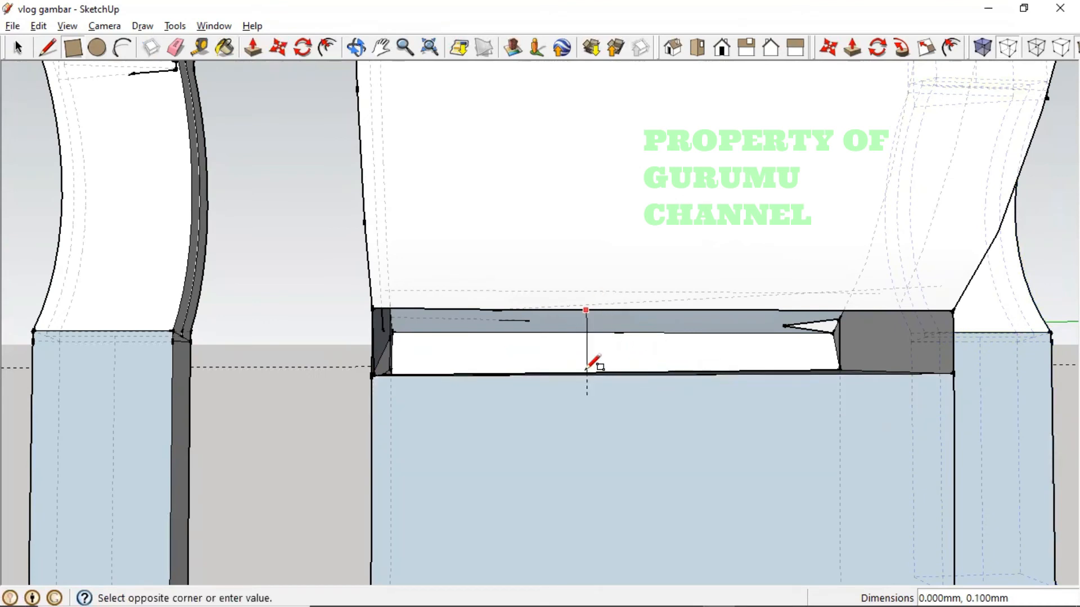
{"action": "left_click", "coordinate": [632, 374]}
{"action": "key", "text": "ctrl+z"}
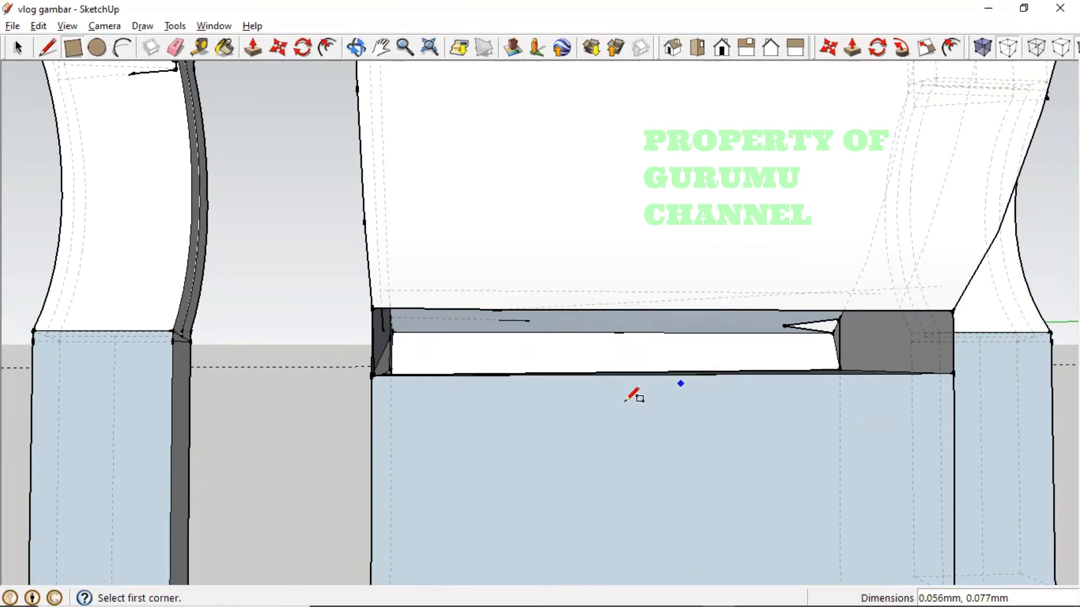
{"action": "middle_click_drag", "start_coordinate": [633, 393], "coordinate": [518, 356]}
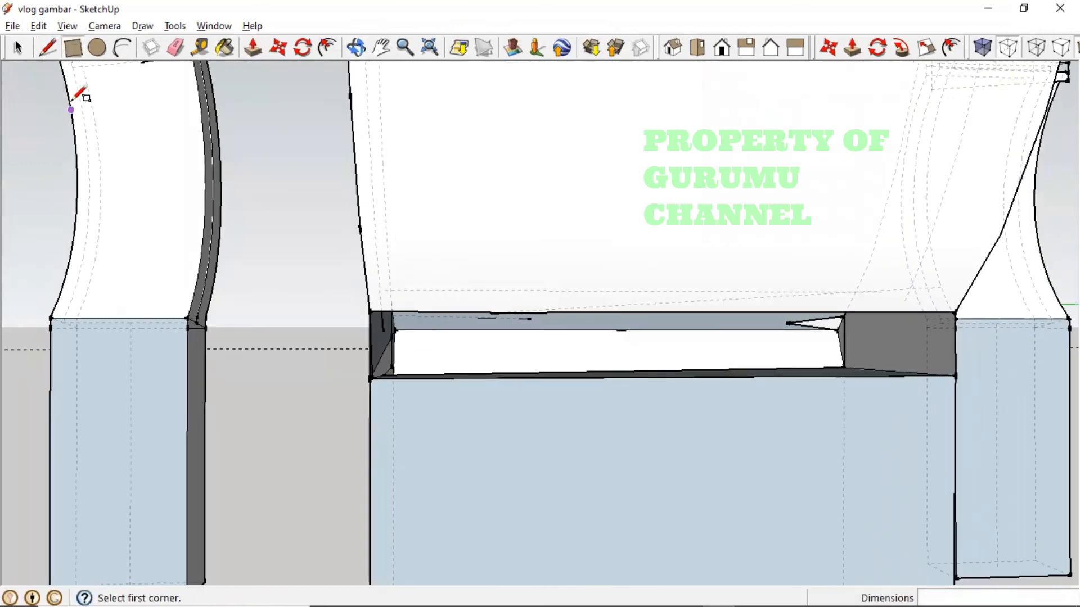
- Try several vertical lines across the gap, undoing each attempt
{"action": "left_click", "coordinate": [17, 47]}
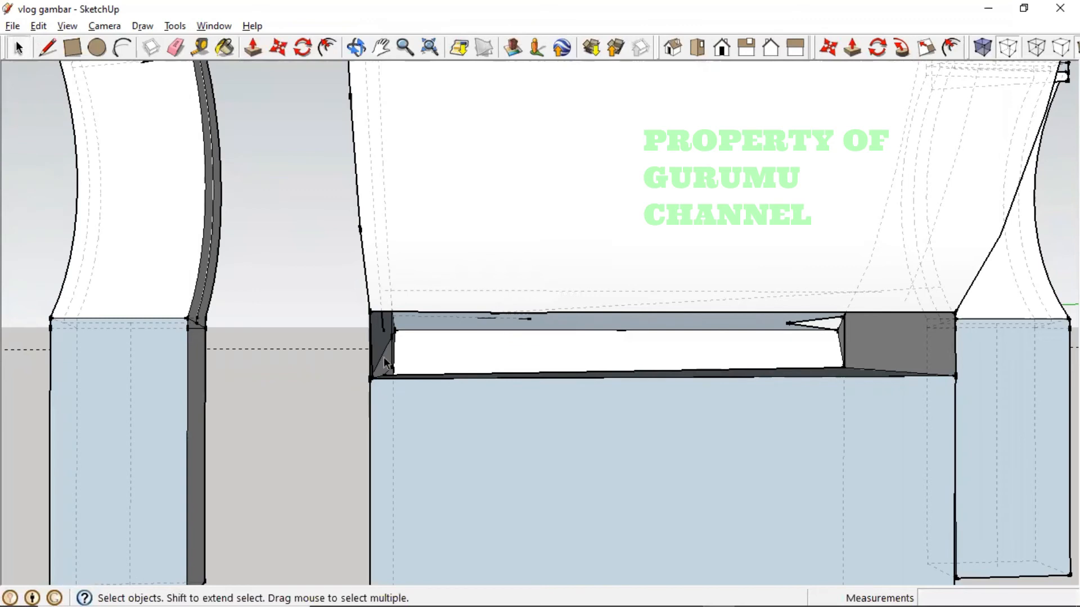
{"action": "left_click", "coordinate": [48, 48]}
{"action": "left_click", "coordinate": [577, 312]}
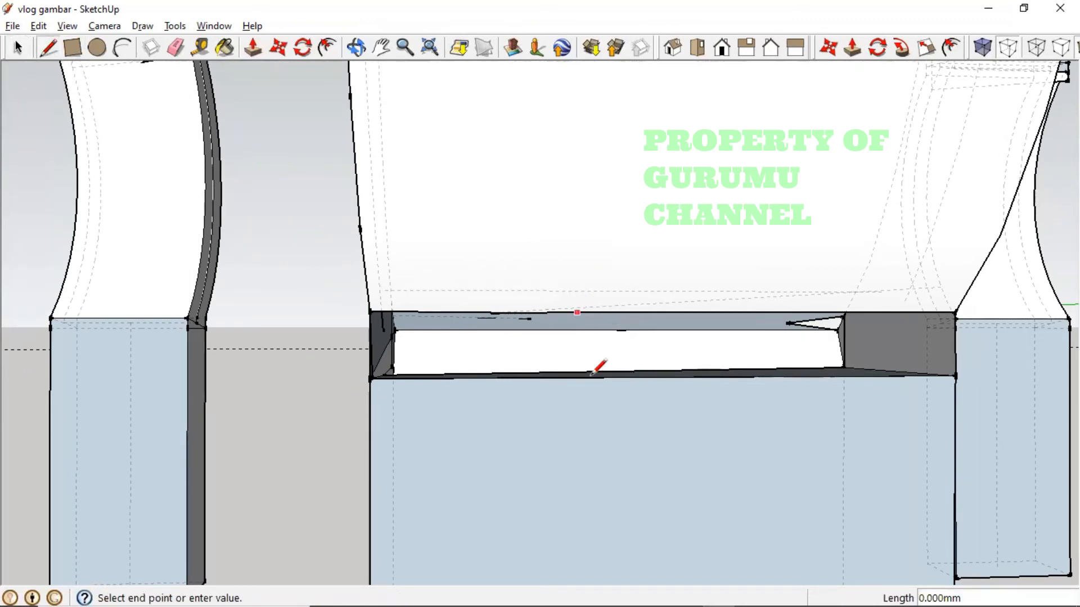
{"action": "left_click", "coordinate": [577, 376]}
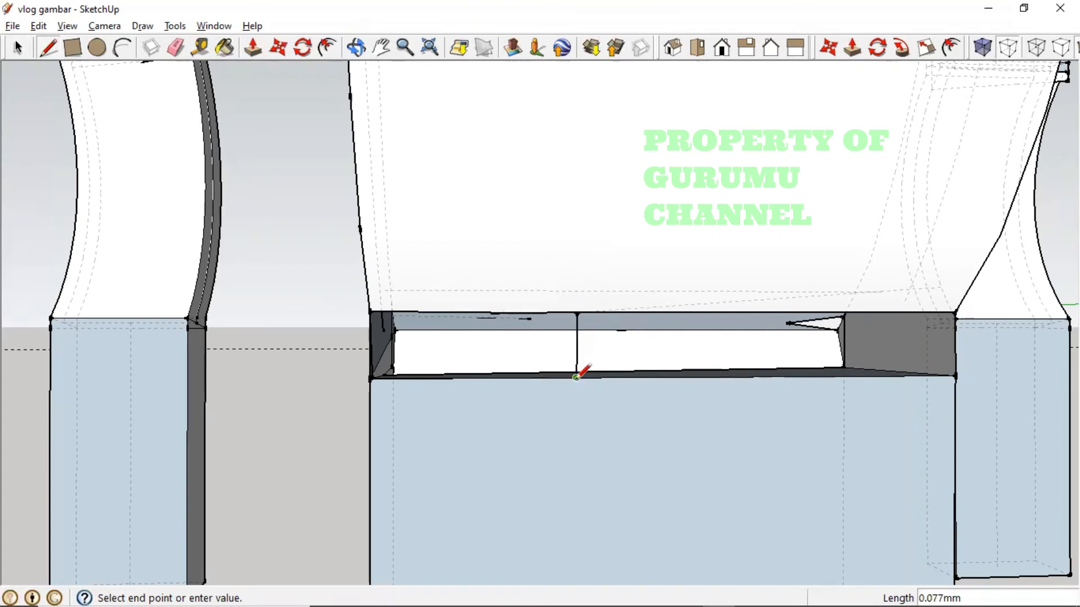
{"action": "key", "text": "ctrl+z"}
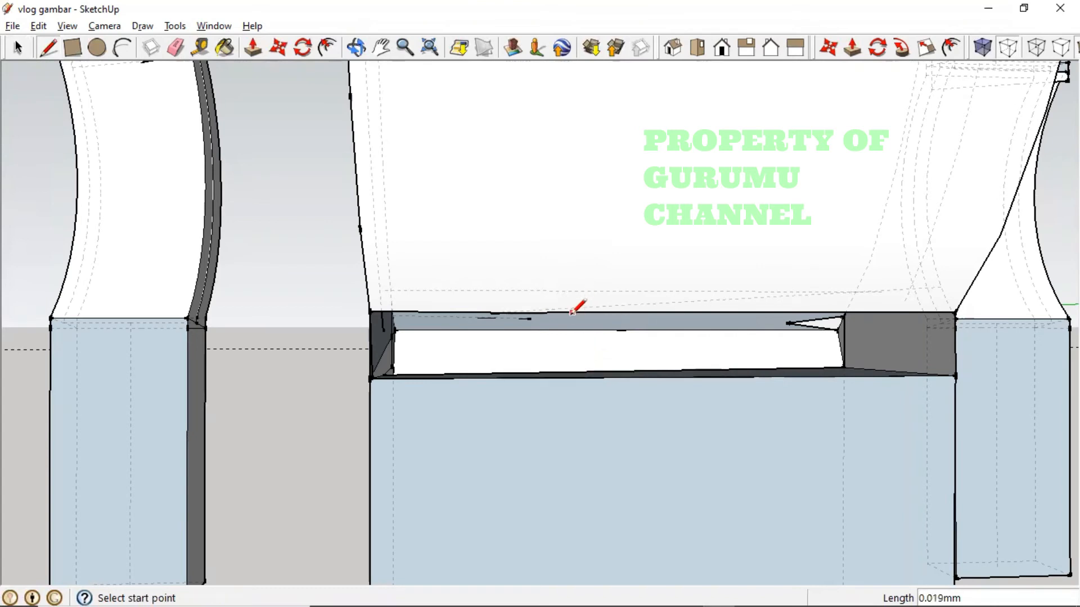
{"action": "scroll", "coordinate": [575, 308], "scroll_direction": "up", "scroll_amount": 2}
{"action": "left_click", "coordinate": [569, 316]}
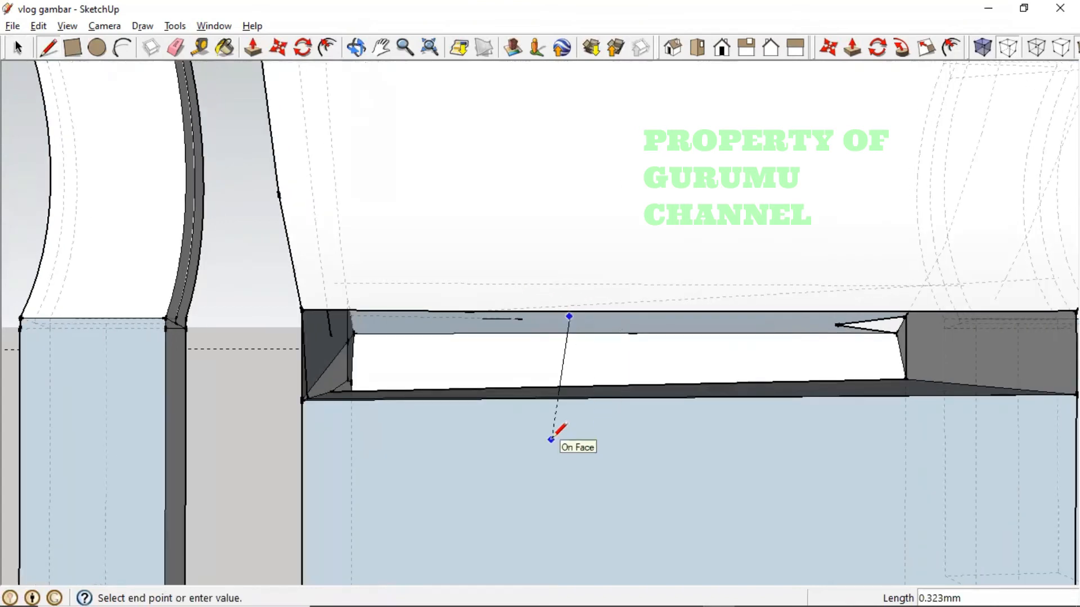
{"action": "key", "text": "Escape"}
{"action": "left_click", "coordinate": [550, 293]}
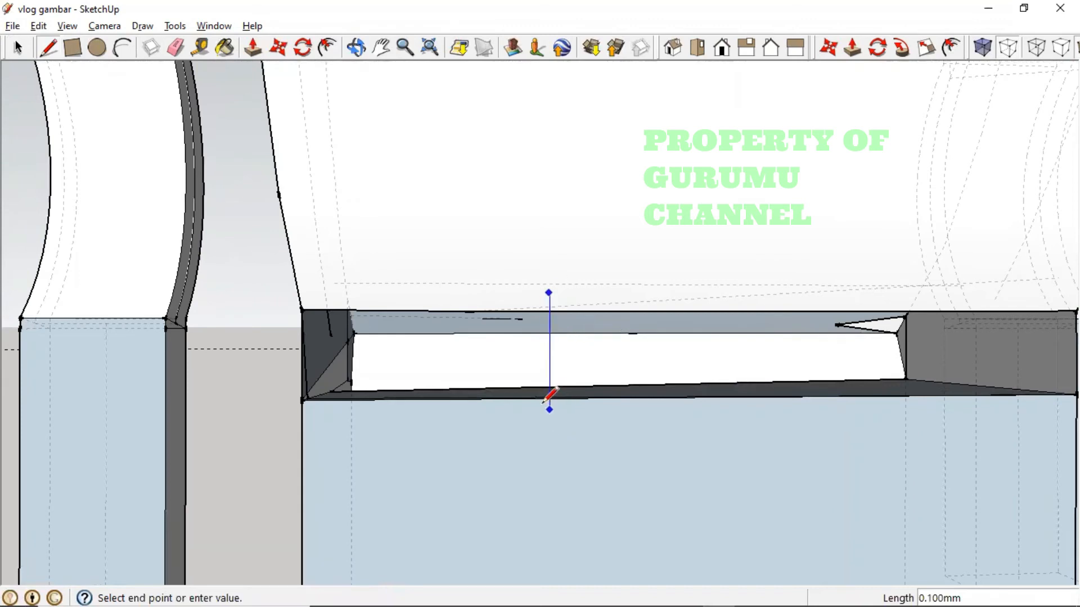
{"action": "left_click", "coordinate": [550, 409]}
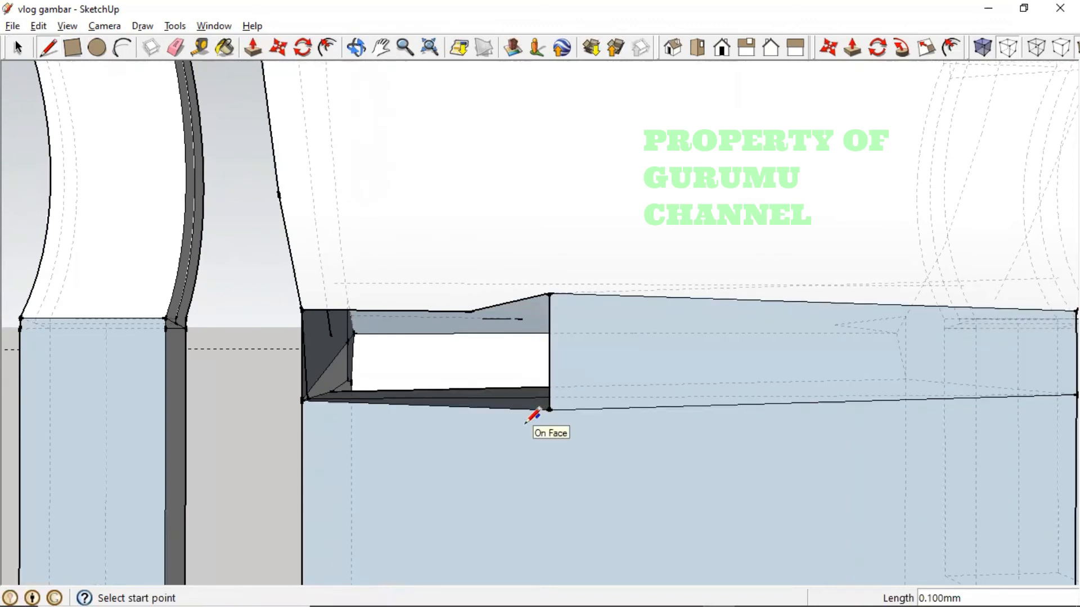
{"action": "key", "text": "ctrl+z"}
{"action": "middle_click_drag", "start_coordinate": [526, 419], "coordinate": [654, 458]}
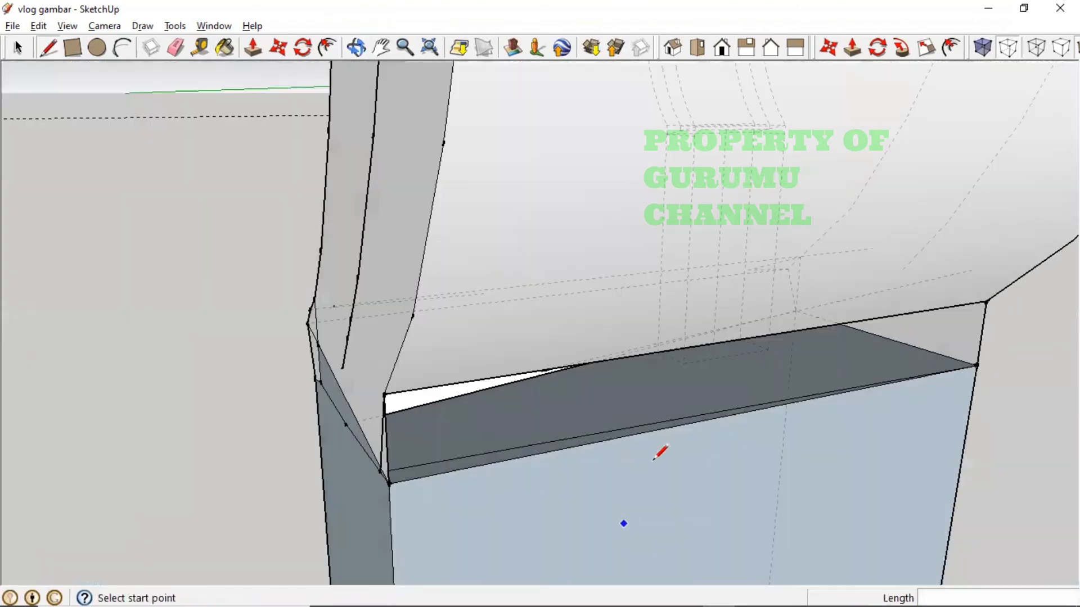
- Draw a vertical edge across the gap under the joint, creating a face
{"action": "left_click", "coordinate": [497, 378]}
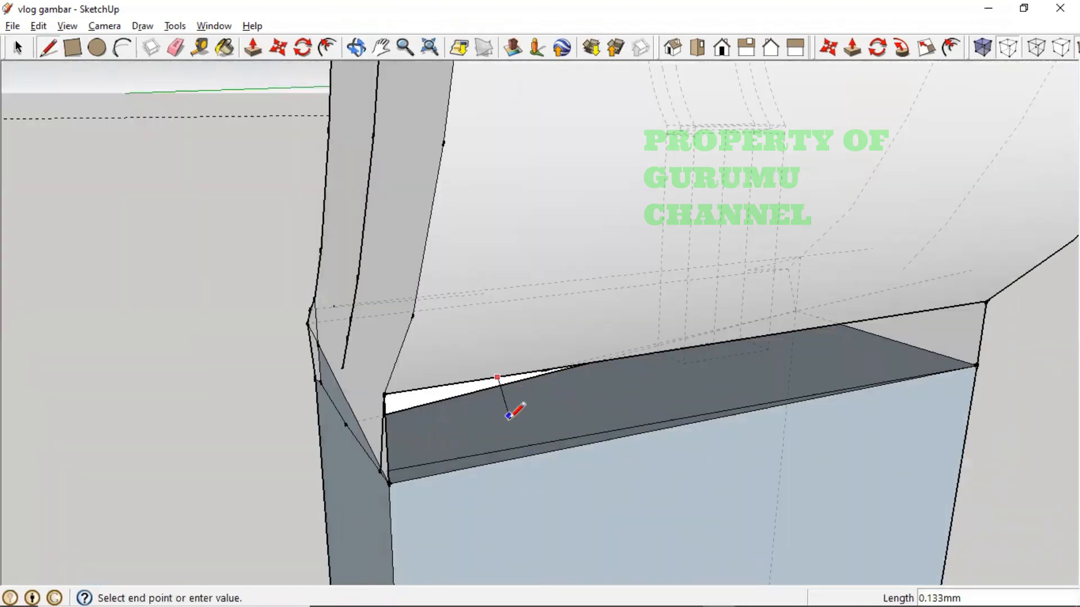
{"action": "left_click", "coordinate": [499, 460]}
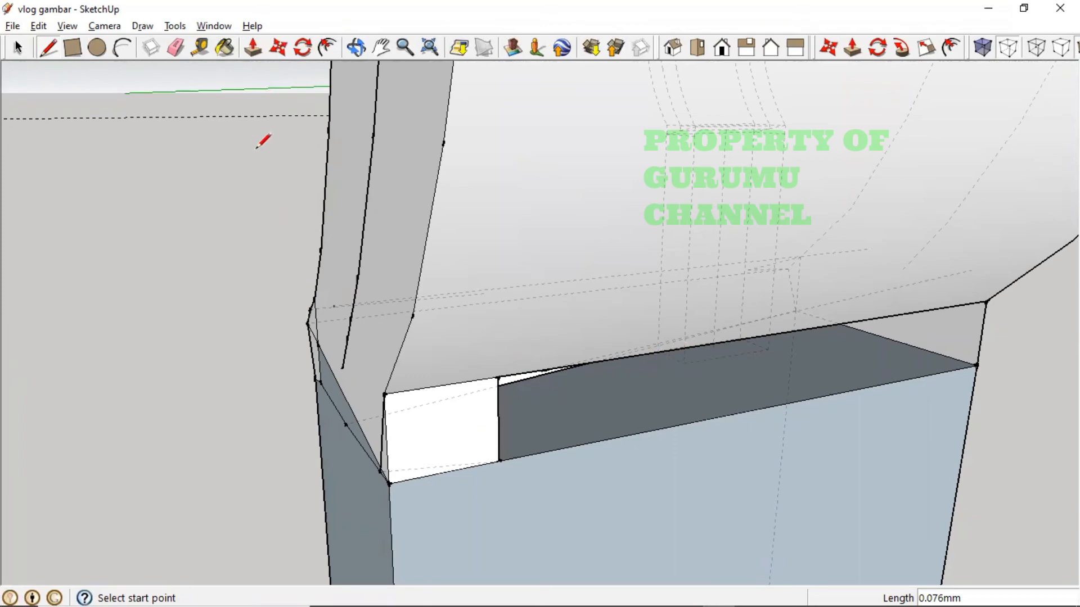
{"action": "left_click", "coordinate": [278, 48]}
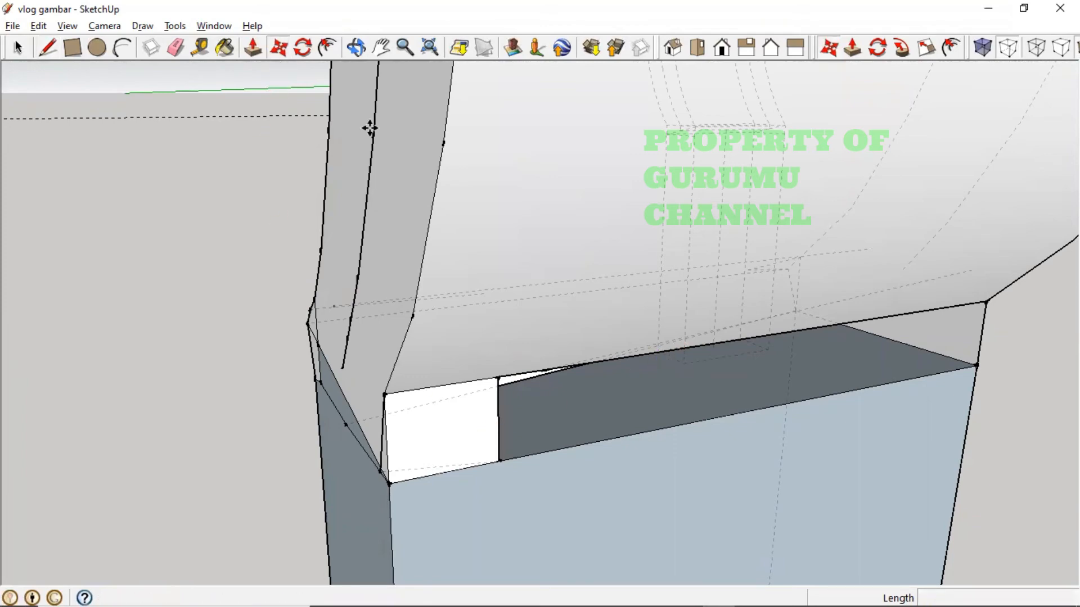
{"action": "left_click", "coordinate": [497, 434]}
{"action": "key", "text": "Escape"}
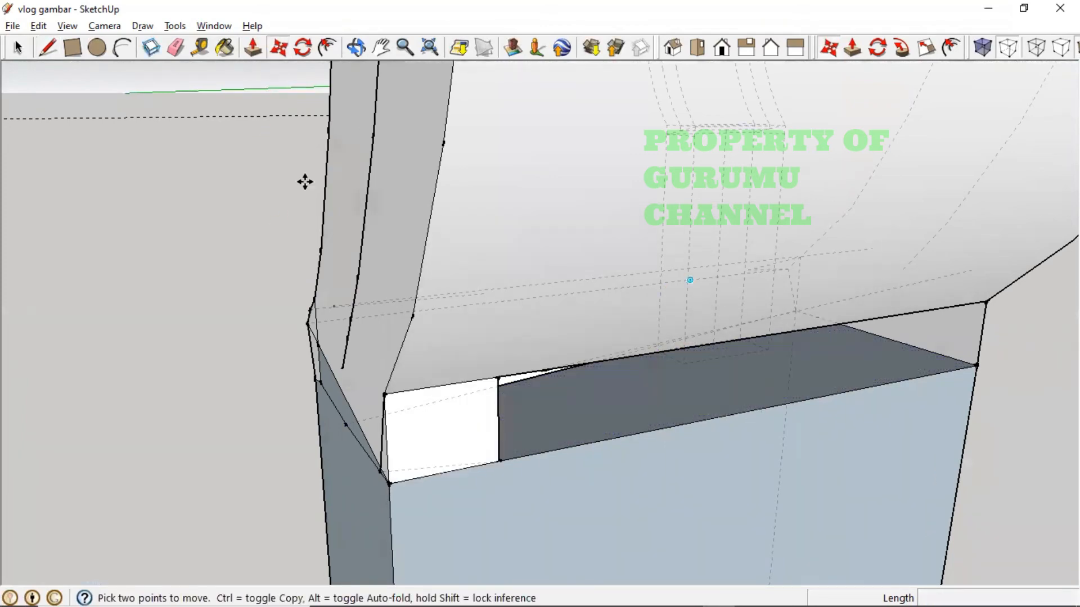
- Draw edges from the new vertical edge across the strip to fill the dark faces
{"action": "key", "text": "l"}
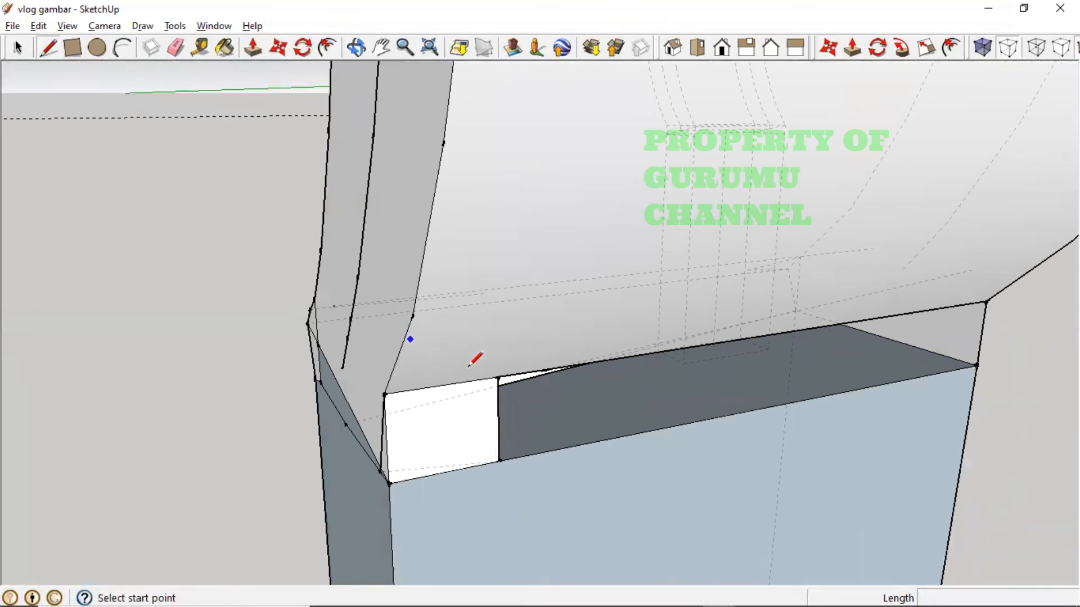
{"action": "left_click", "coordinate": [497, 377]}
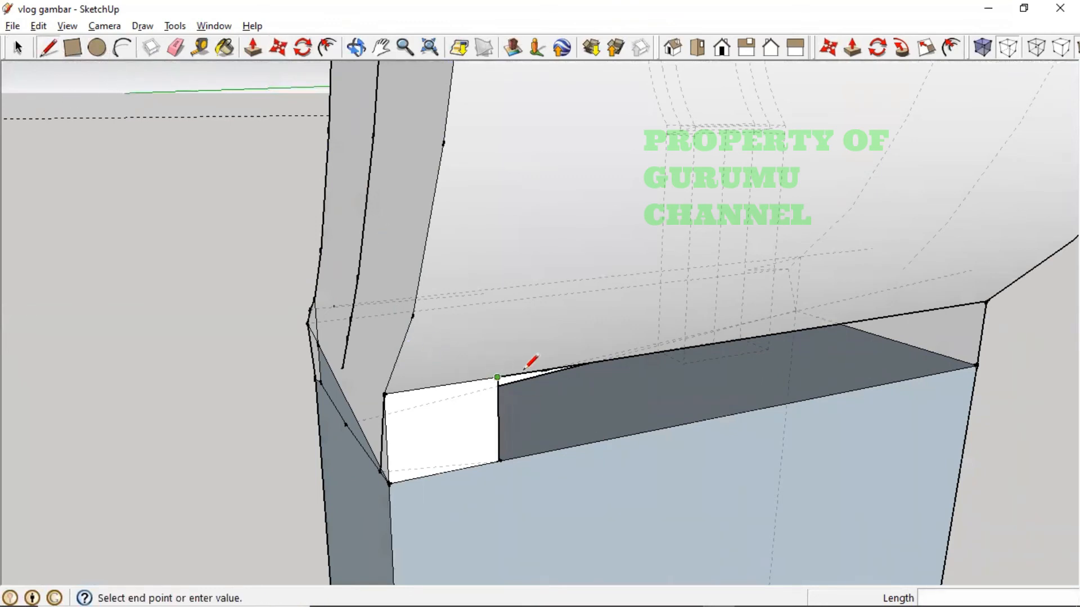
{"action": "left_click", "coordinate": [976, 366]}
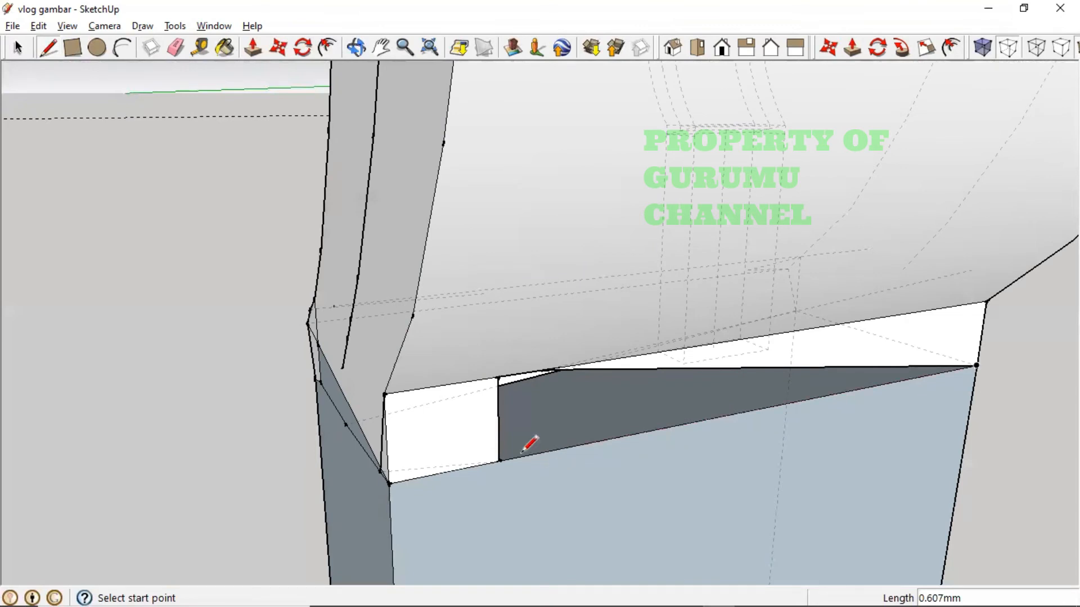
{"action": "left_click", "coordinate": [499, 461]}
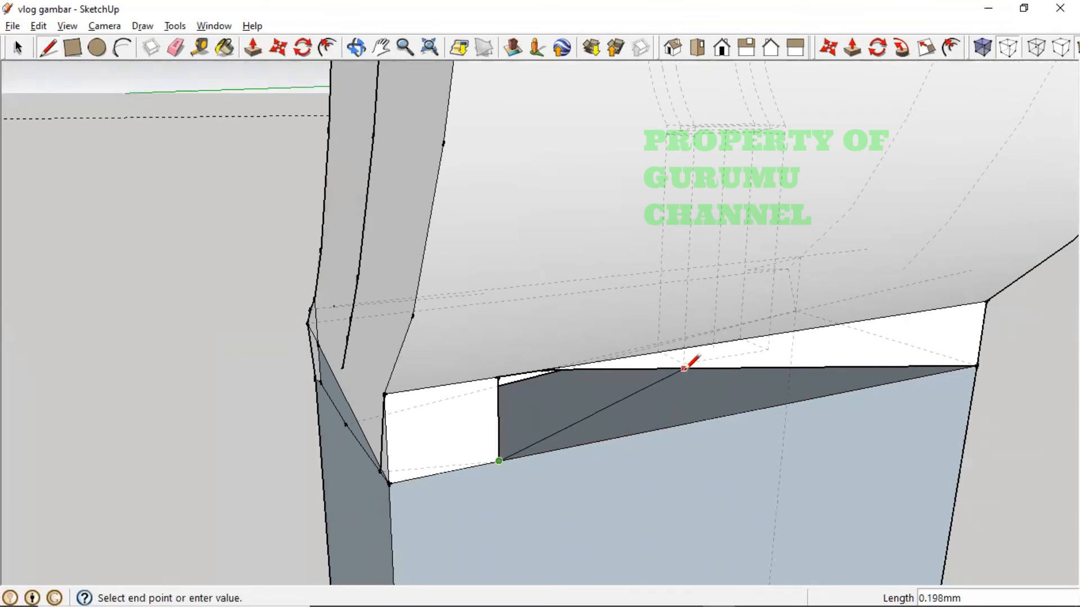
{"action": "left_click", "coordinate": [684, 369]}
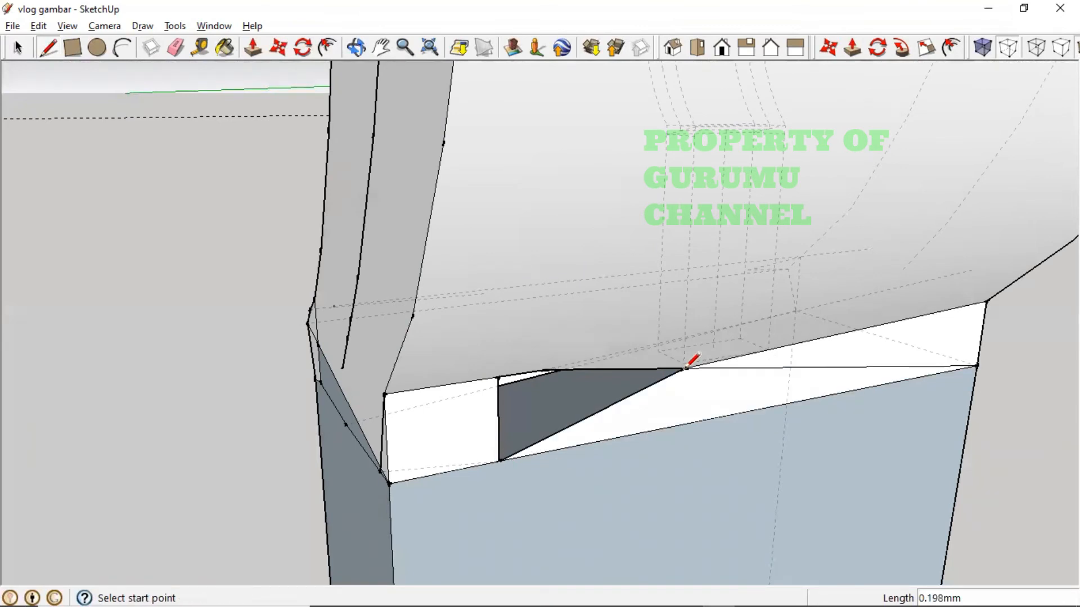
{"action": "left_click", "coordinate": [578, 421]}
{"action": "left_click", "coordinate": [547, 370]}
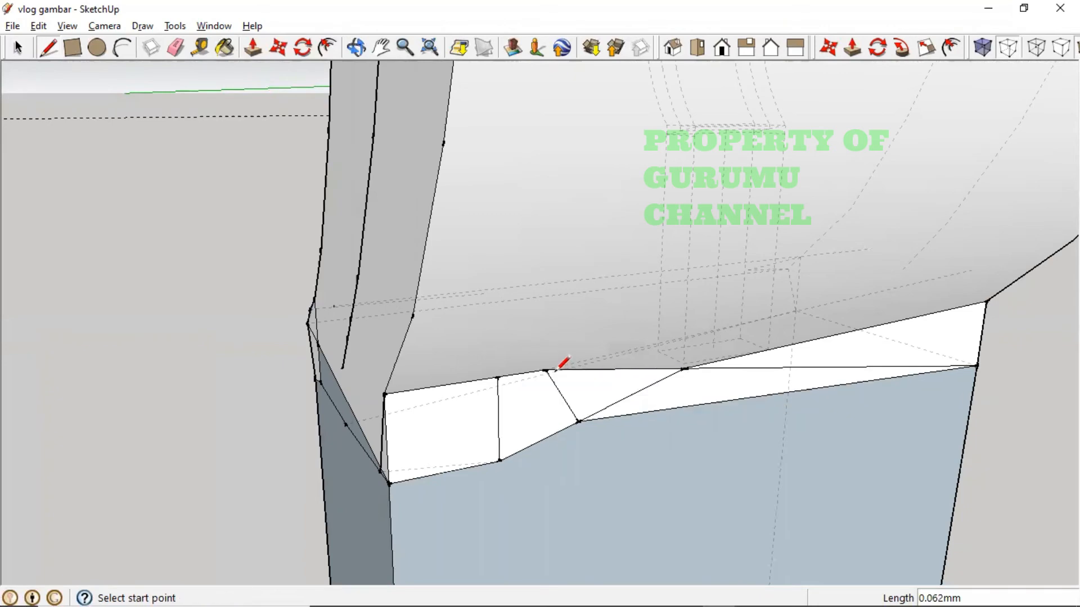
{"action": "middle_click_drag", "start_coordinate": [713, 410], "coordinate": [543, 348]}
{"action": "key", "text": "ctrl+z"}
{"action": "key", "text": "ctrl+z"}
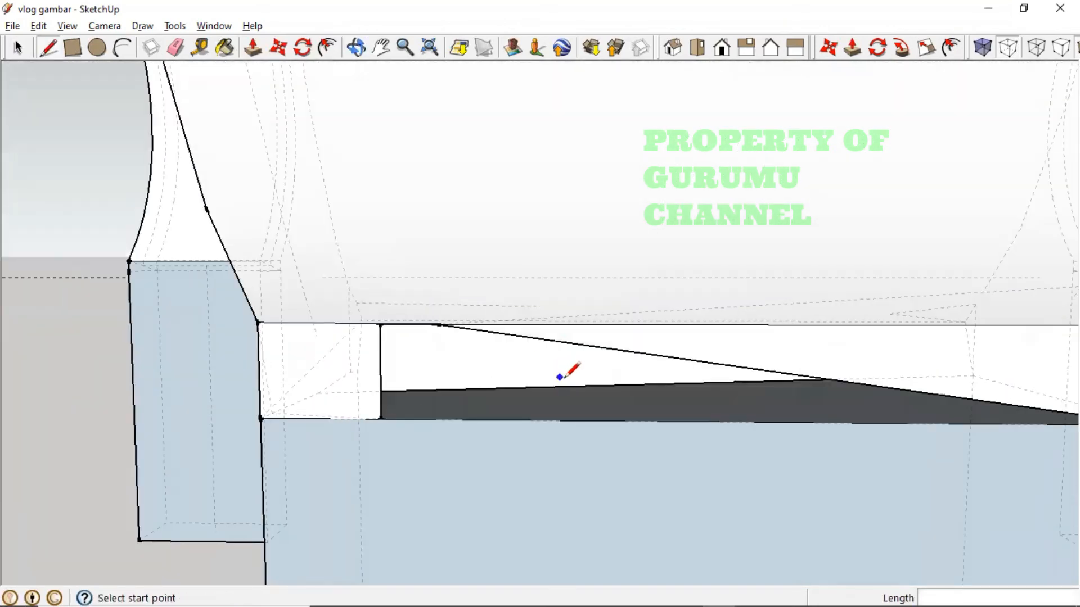
- Add another vertical edge on the strip so its face fills, then tidy a stray edge
{"action": "scroll", "coordinate": [488, 402], "scroll_direction": "down", "scroll_amount": 2}
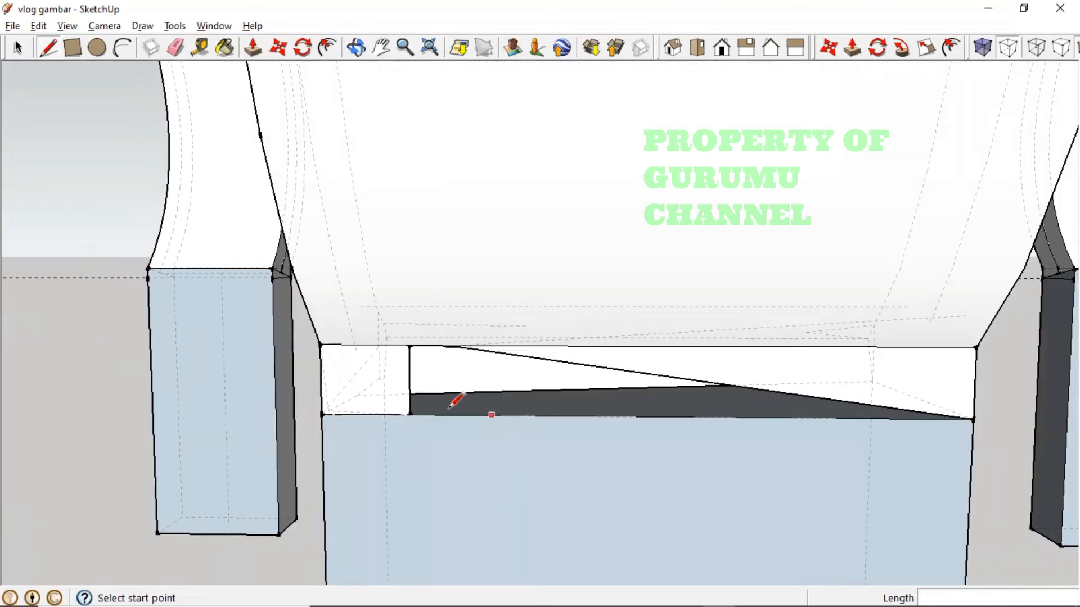
{"action": "left_click", "coordinate": [465, 348]}
{"action": "left_click", "coordinate": [464, 414]}
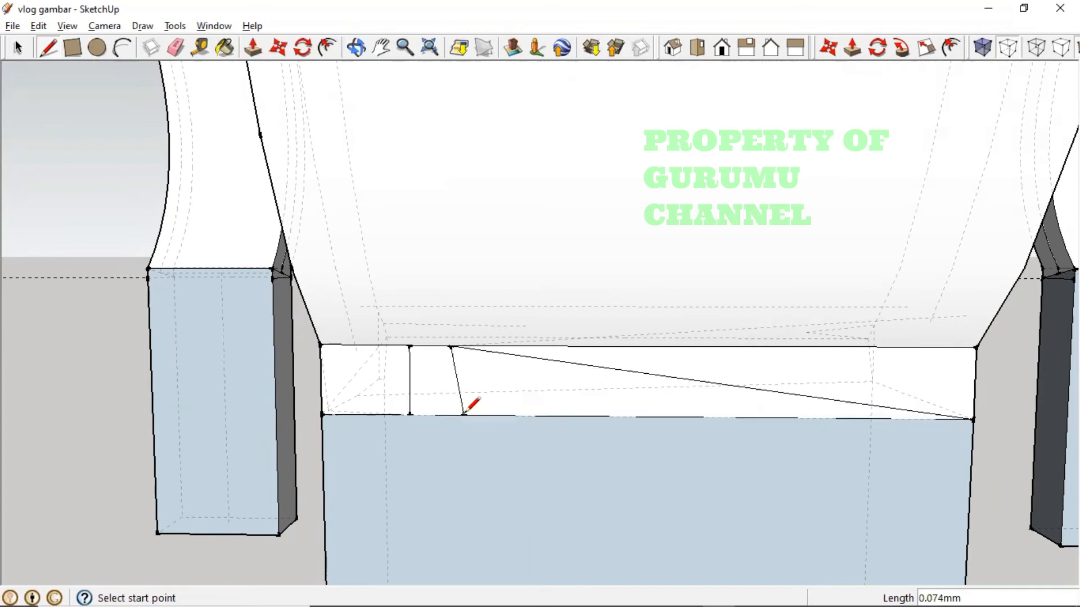
{"action": "mouse_move", "coordinate": [687, 440]}
{"action": "middle_mouse_down"}
{"action": "mouse_move", "coordinate": [685, 450]}
{"action": "mouse_move", "coordinate": [703, 448]}
{"action": "middle_mouse_up"}
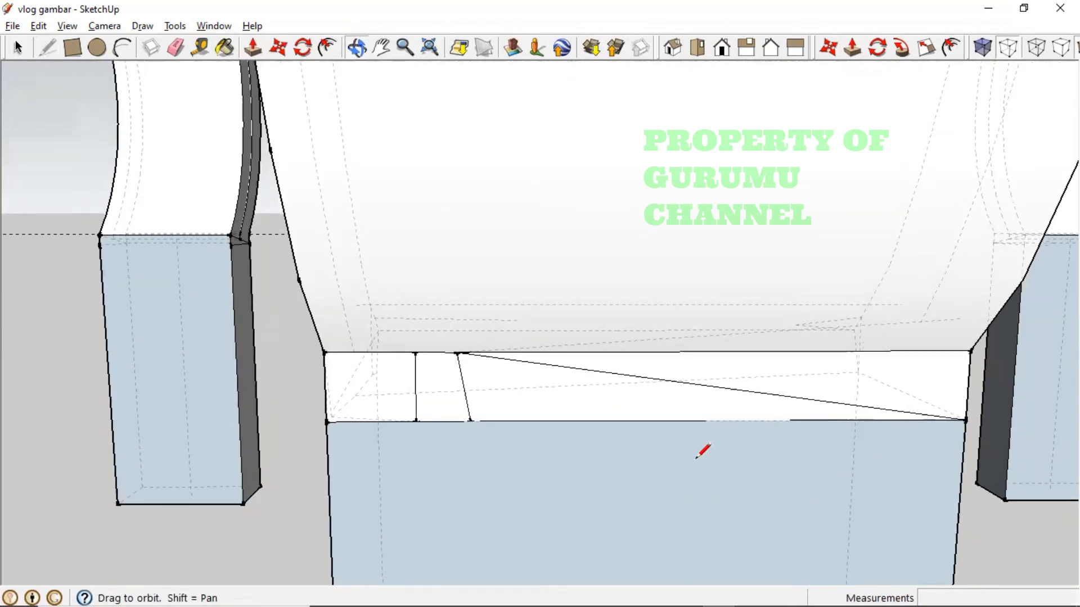
{"action": "left_click", "coordinate": [22, 50]}
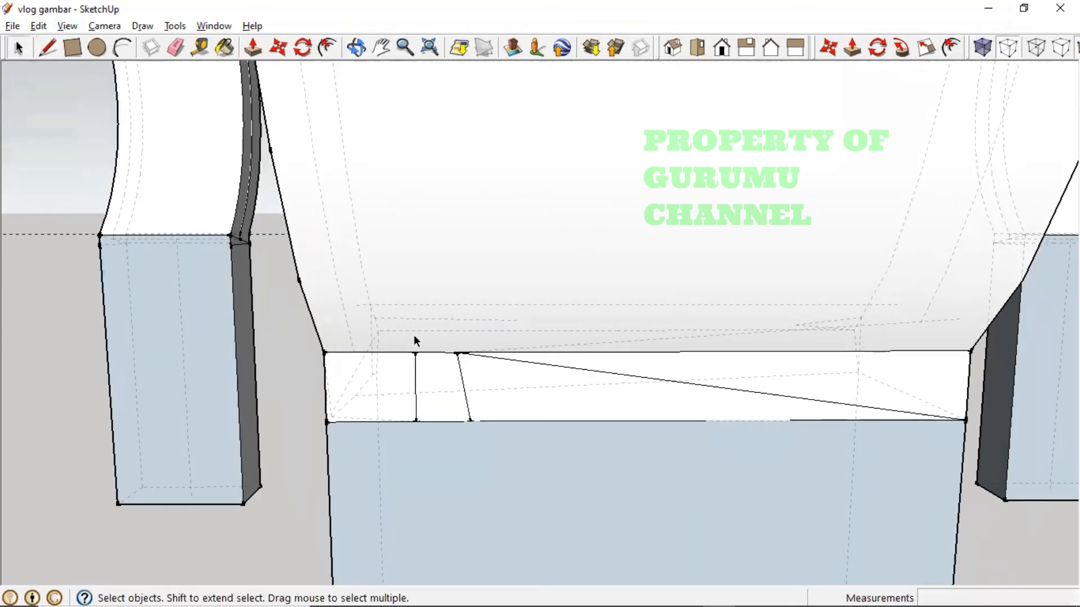
{"action": "key", "text": "Delete"}
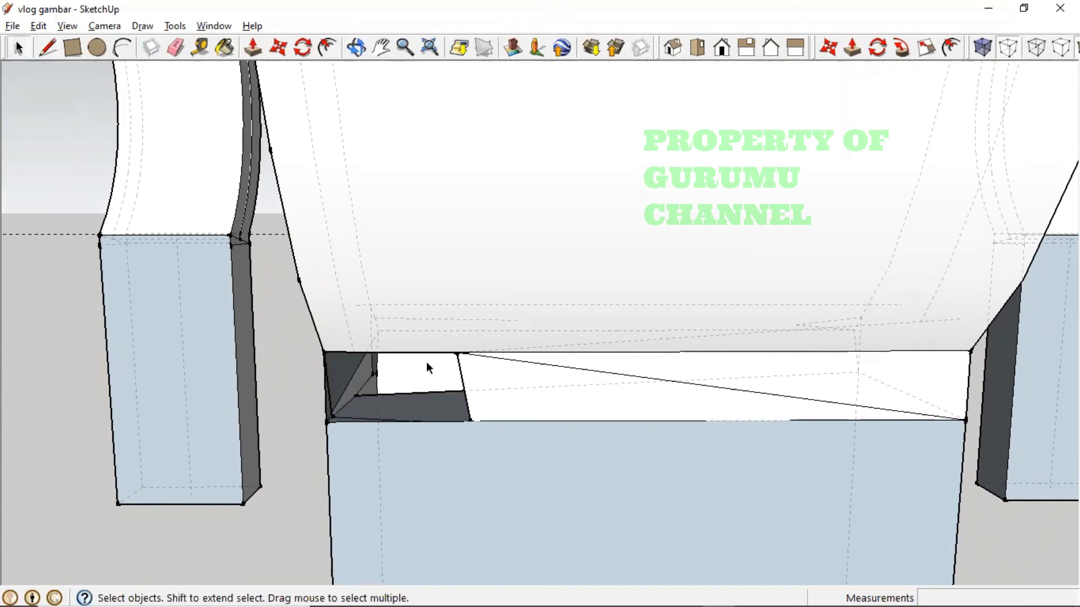
{"action": "key", "text": "ctrl+z"}
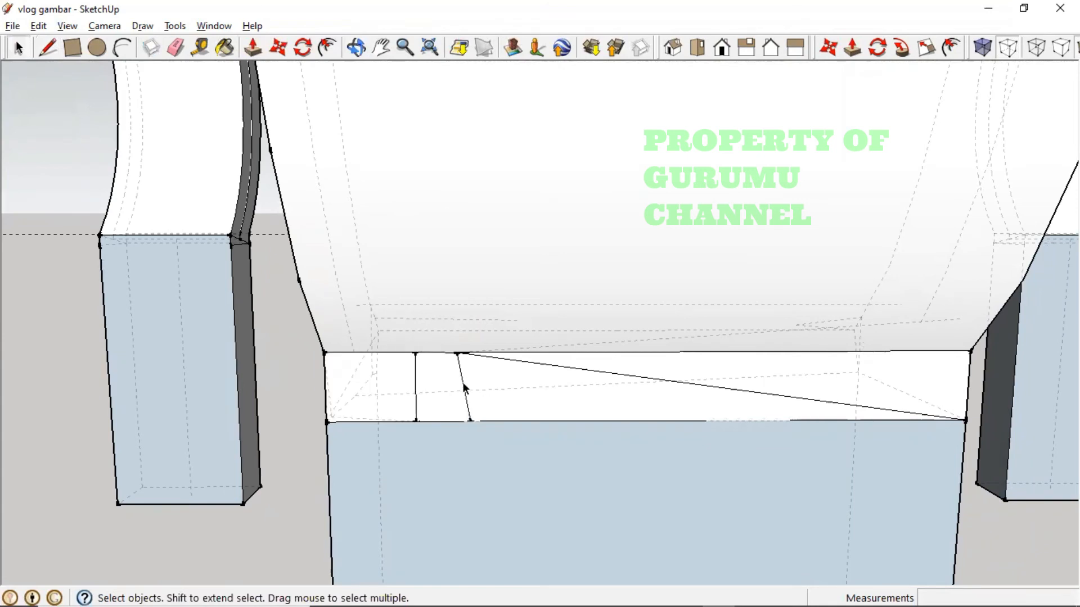
- Zoom out over the whole scene and save the model via File > Save
{"action": "key", "text": "Delete"}
{"action": "scroll", "coordinate": [460, 383], "scroll_direction": "down", "scroll_amount": 6}
{"action": "middle_click_drag", "start_coordinate": [460, 384], "coordinate": [764, 406]}
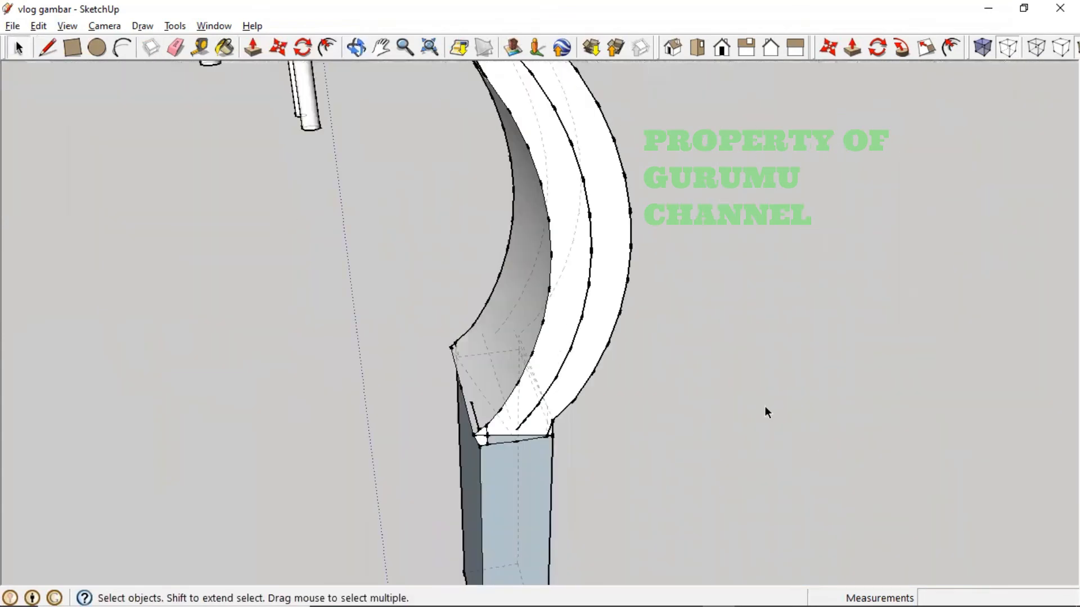
{"action": "scroll", "coordinate": [557, 360], "scroll_direction": "down", "scroll_amount": 7}
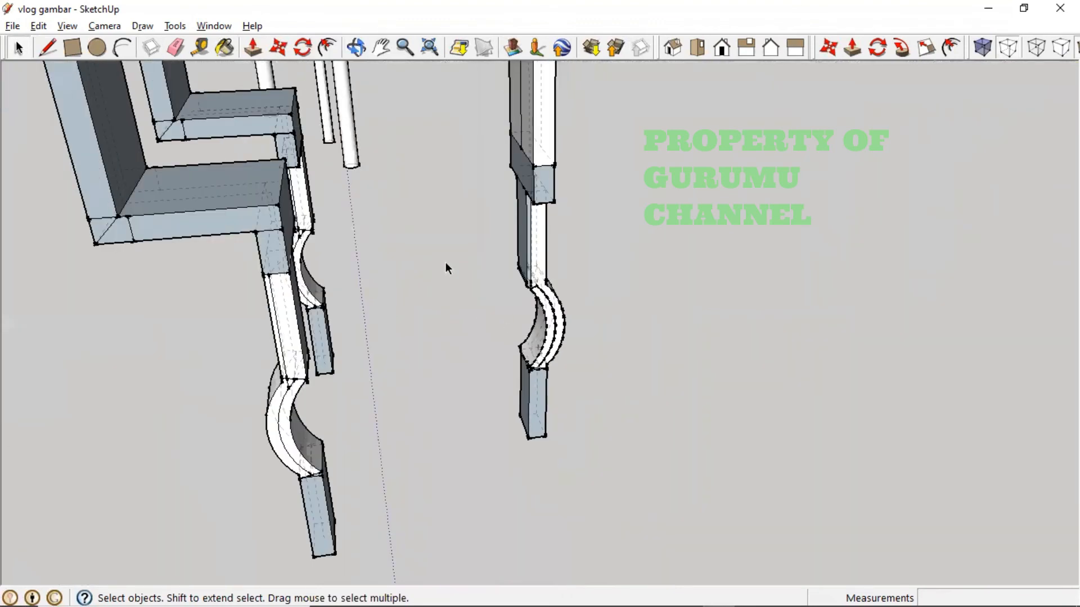
{"action": "scroll", "coordinate": [444, 263], "scroll_direction": "down", "scroll_amount": 5}
{"action": "middle_click_drag", "start_coordinate": [427, 248], "coordinate": [771, 277]}
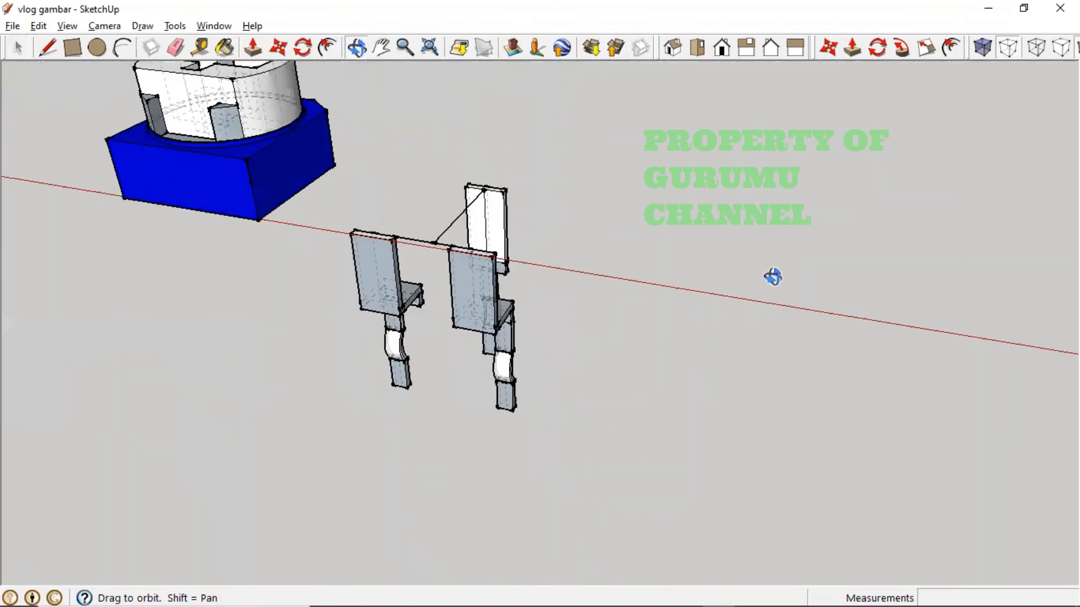
{"action": "scroll", "coordinate": [482, 212], "scroll_direction": "up", "scroll_amount": 3}
{"action": "middle_click_drag", "start_coordinate": [341, 238], "coordinate": [451, 221]}
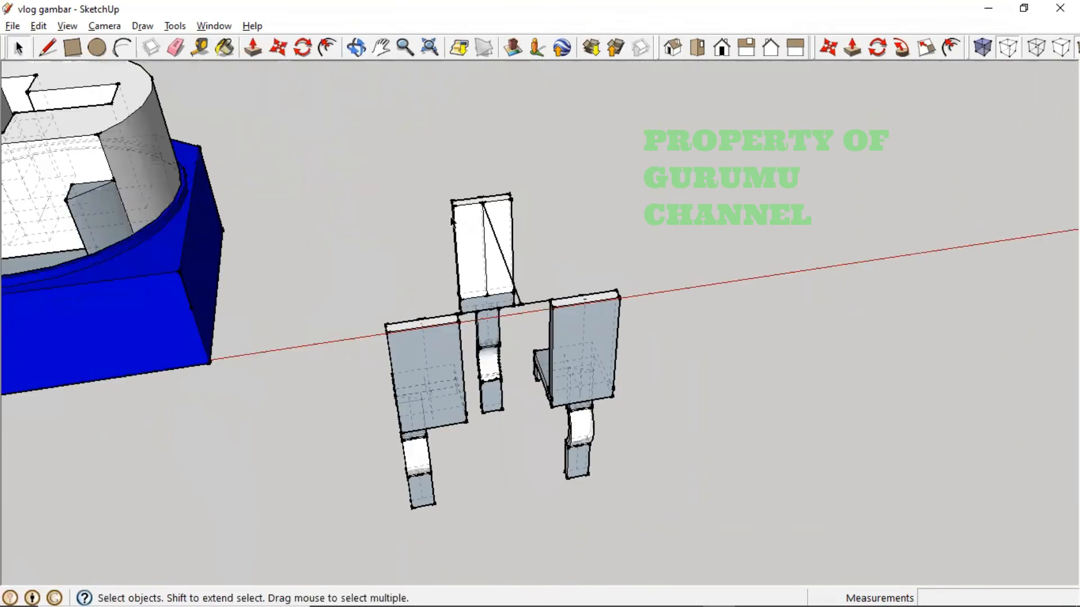
{"action": "left_click", "coordinate": [13, 25]}
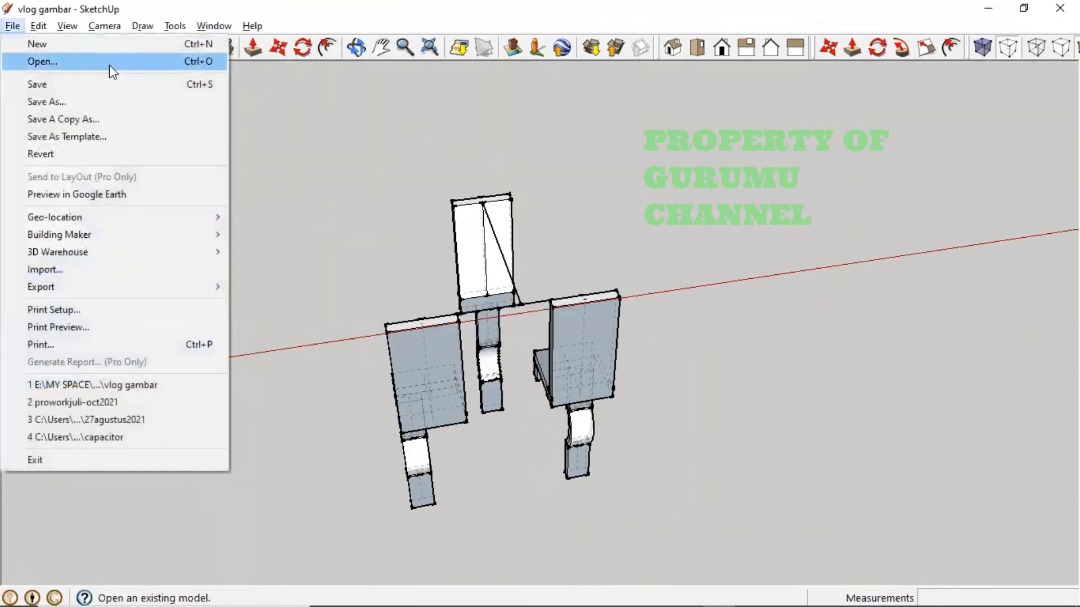
{"action": "left_click", "coordinate": [109, 92]}
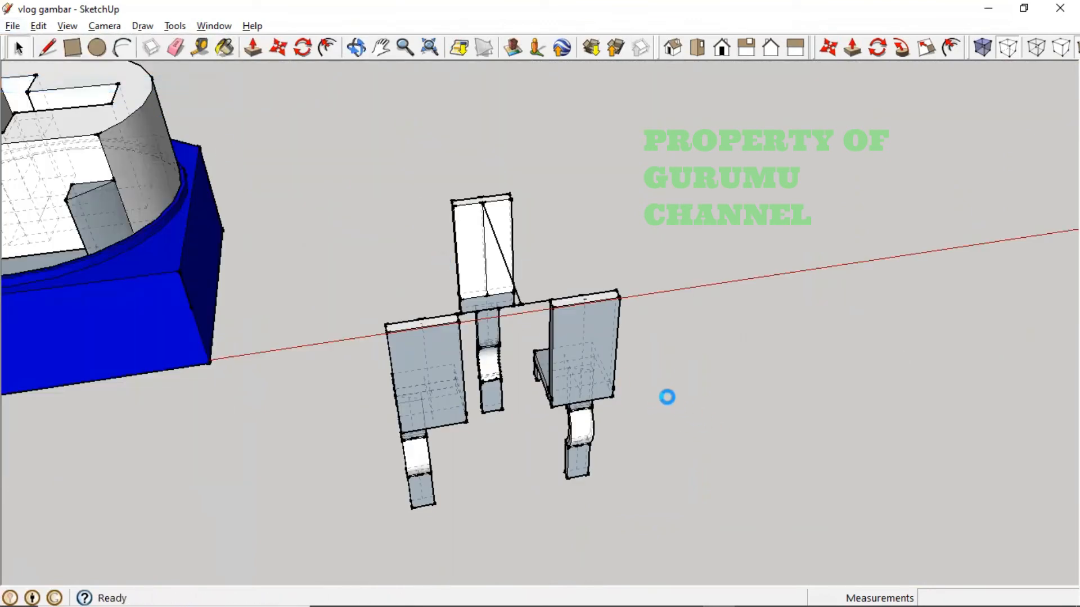
- Orbit and pan until the blue trimmer base is centred
{"action": "middle_click_drag", "start_coordinate": [511, 369], "coordinate": [237, 304]}
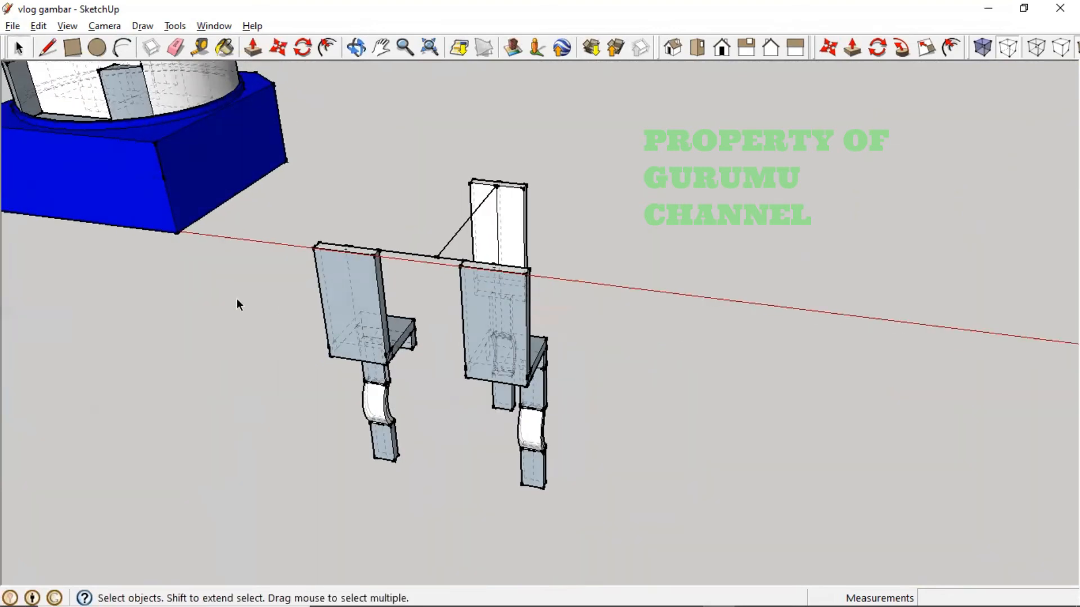
{"action": "key", "text": "h"}
{"action": "left_click_drag", "start_coordinate": [212, 246], "coordinate": [558, 394]}
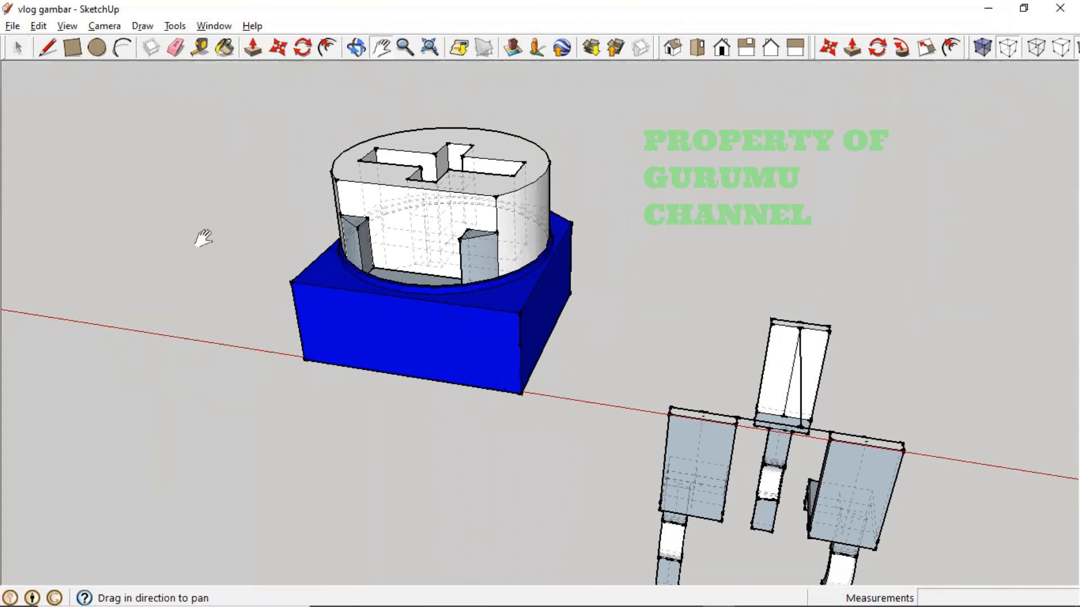
- Mark 1.4 mm down the blue base's corner and draw a horizontal edge across its front
{"action": "left_click", "coordinate": [47, 49]}
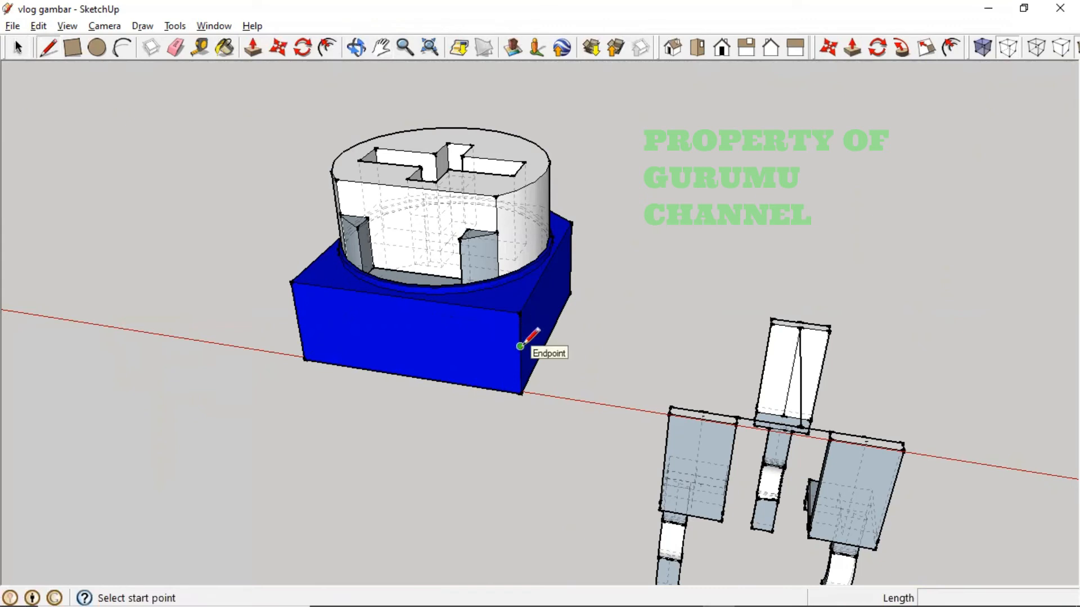
{"action": "left_click", "coordinate": [199, 48]}
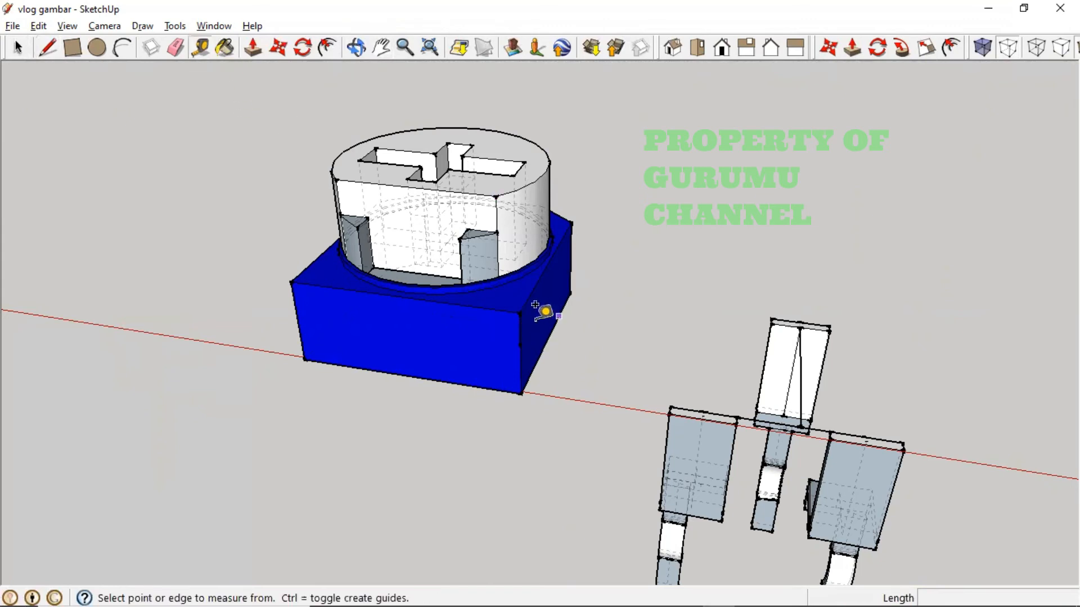
{"action": "left_click", "coordinate": [519, 313]}
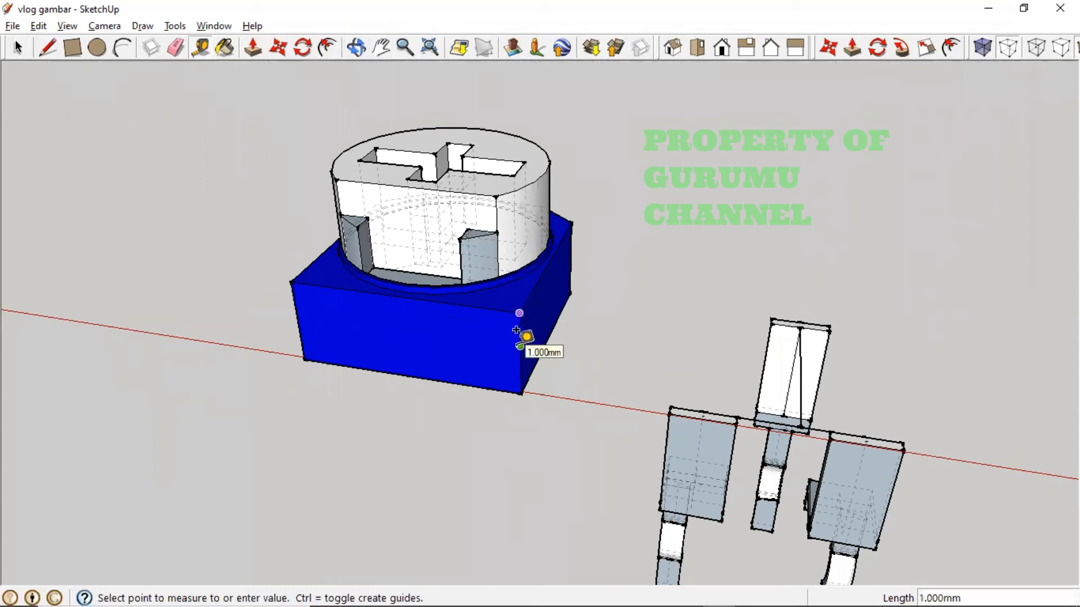
{"action": "left_click", "coordinate": [554, 355]}
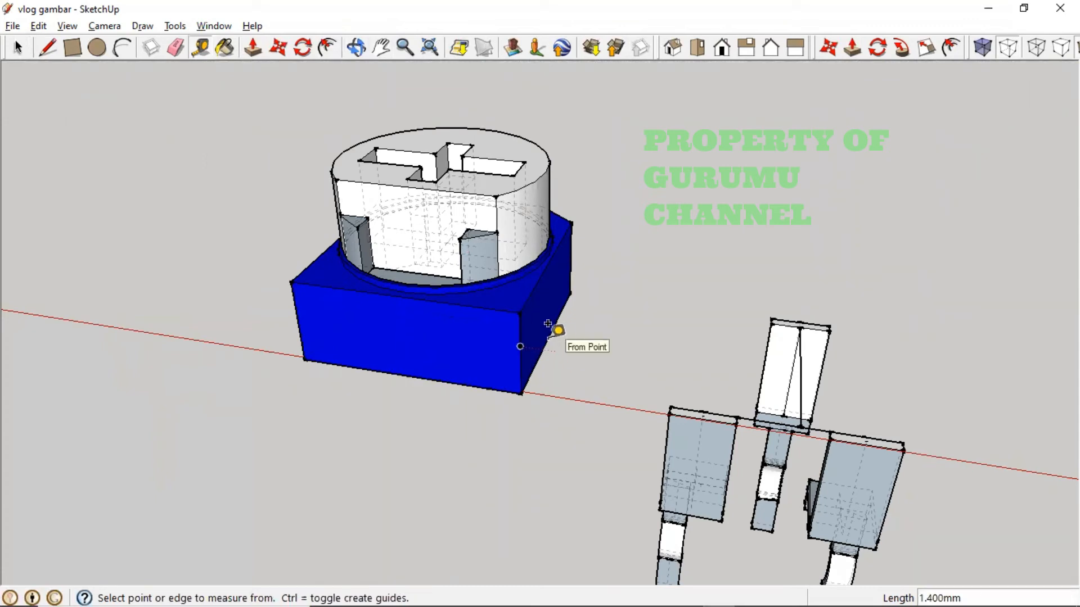
{"action": "left_click", "coordinate": [49, 52]}
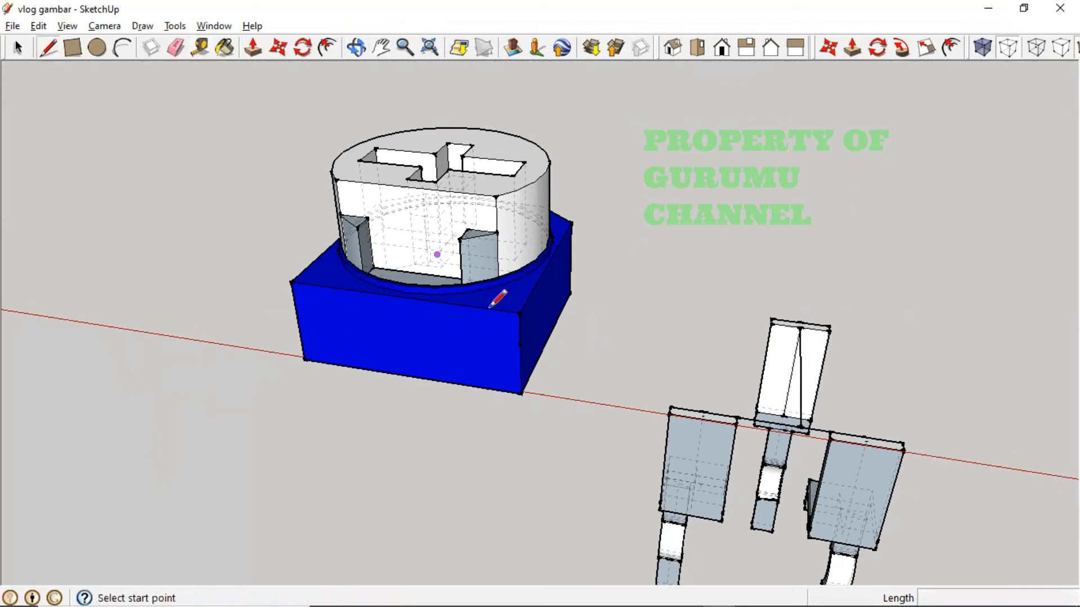
{"action": "left_click", "coordinate": [520, 347]}
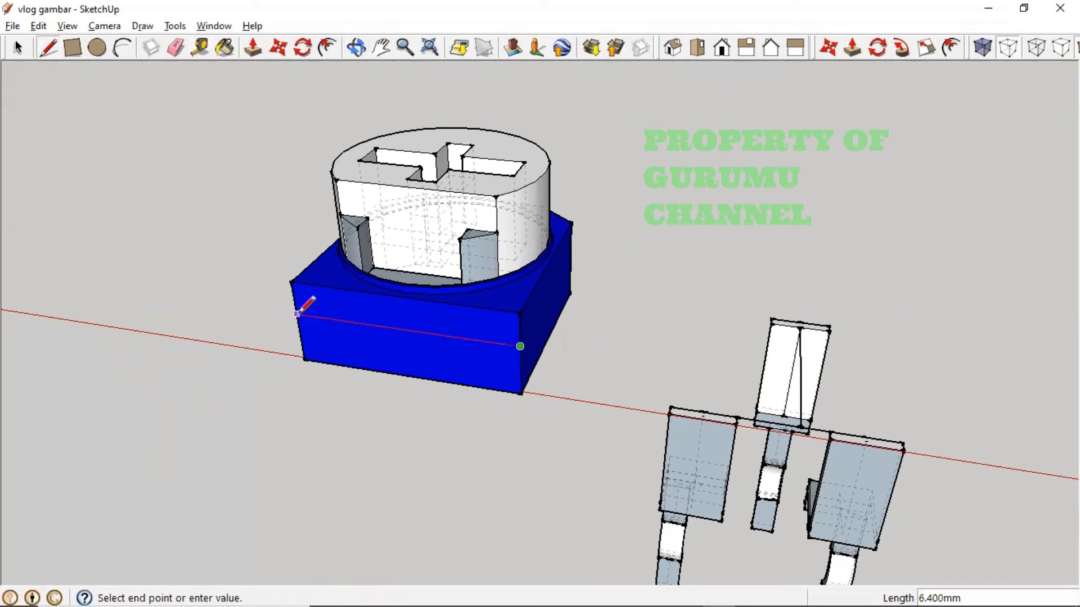
{"action": "left_click", "coordinate": [296, 314]}
{"action": "key", "text": "Escape"}
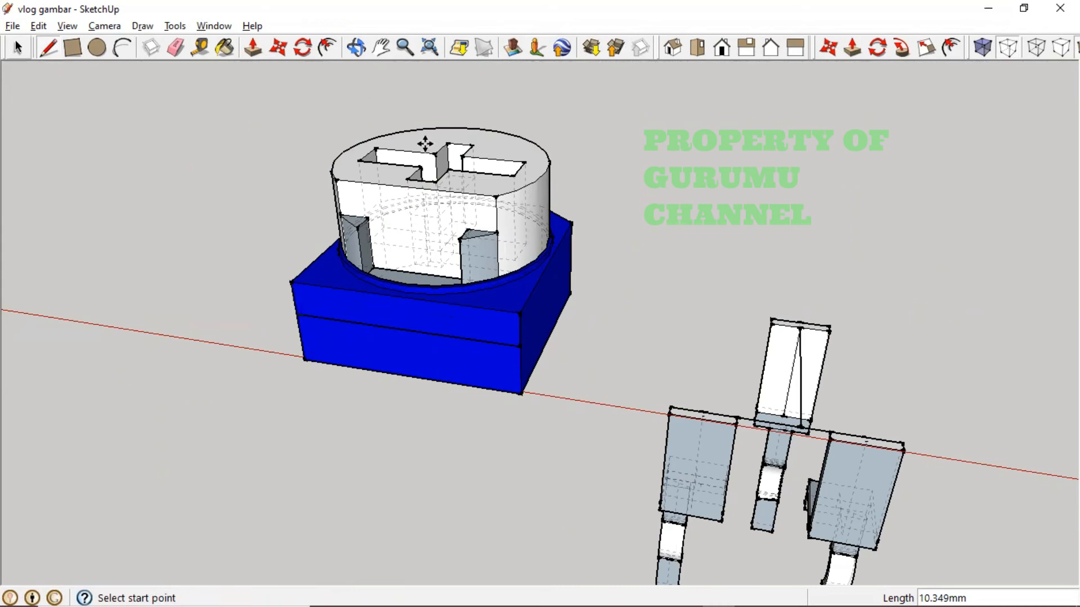
{"action": "key", "text": "m"}
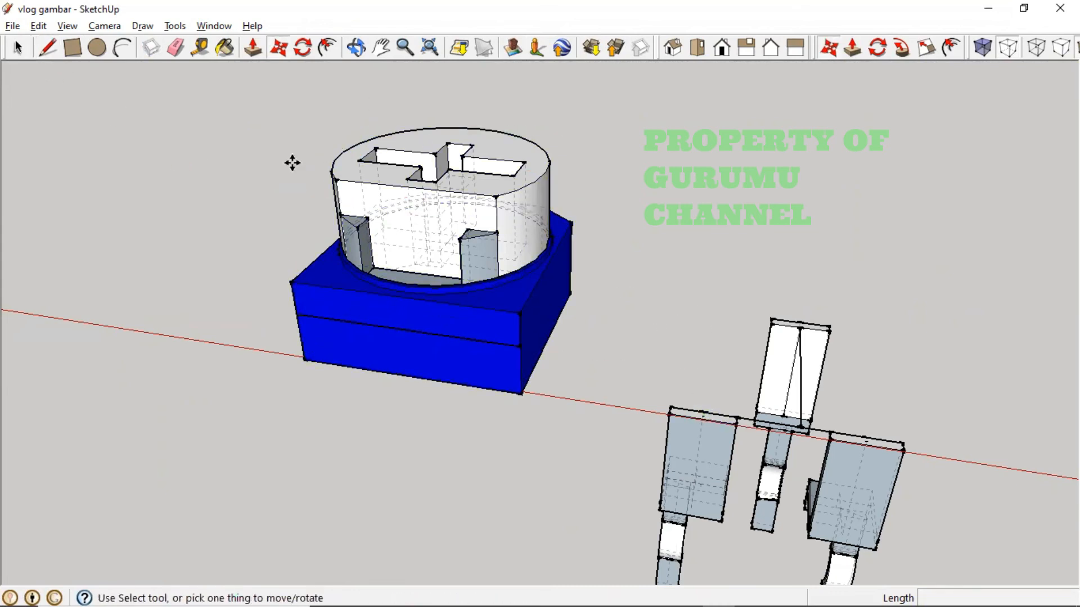
- Select the two lower parts of the right-hand model and zoom in on them
{"action": "left_click", "coordinate": [17, 50]}
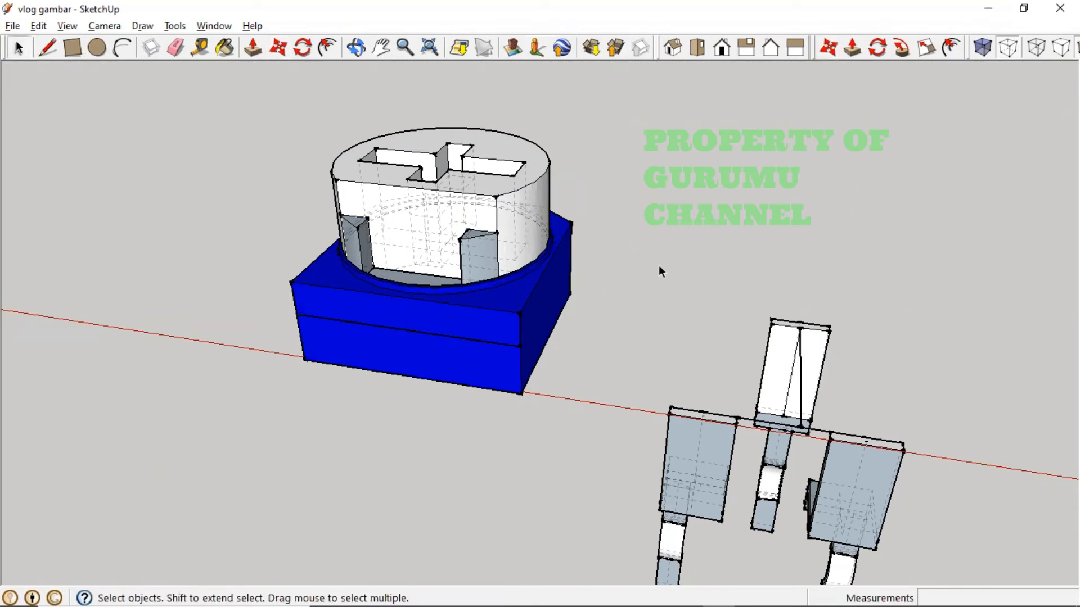
{"action": "left_click_drag", "start_coordinate": [634, 253], "coordinate": [875, 582]}
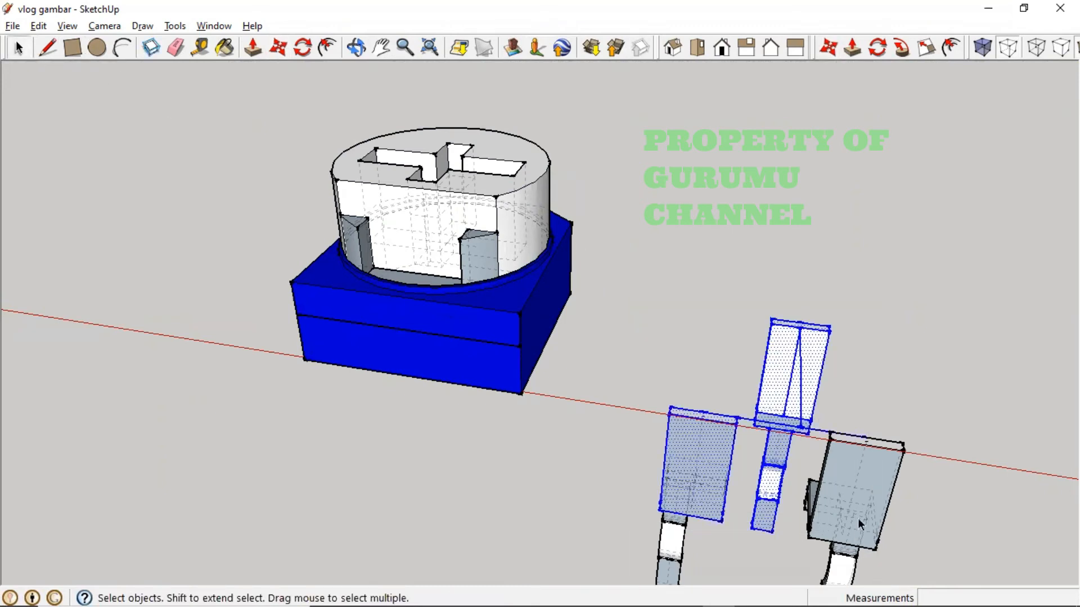
{"action": "scroll", "coordinate": [858, 518], "scroll_direction": "down", "scroll_amount": 3}
{"action": "key", "text": "h"}
{"action": "left_click_drag", "start_coordinate": [848, 521], "coordinate": [745, 447]}
{"action": "key", "text": "space"}
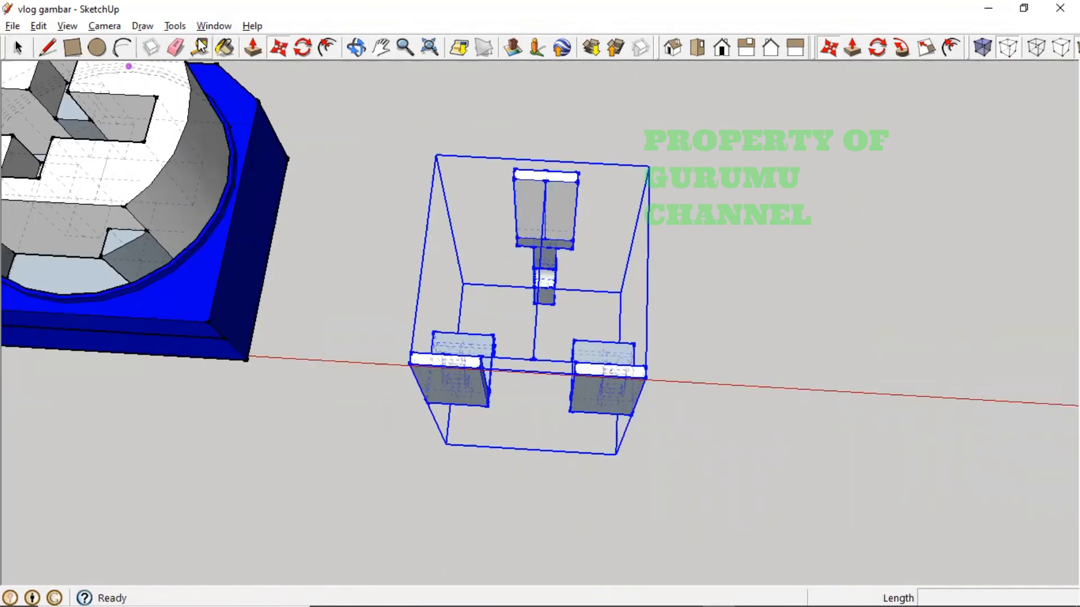
{"action": "key", "text": "t"}
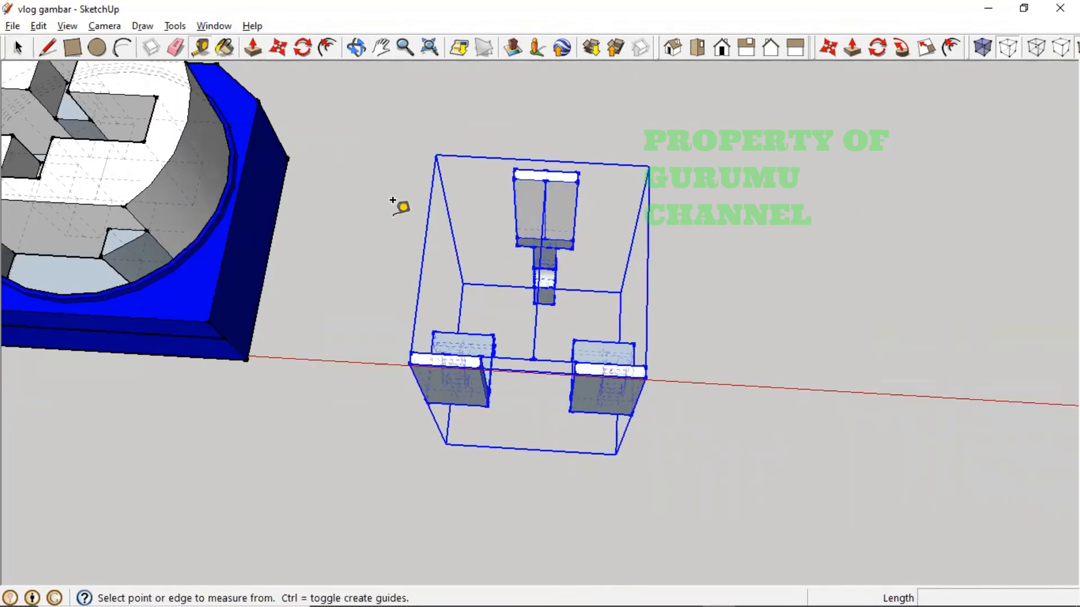
- Measure the 2.125 mm from the connecting line up to the stand's base
{"action": "left_click", "coordinate": [447, 353]}
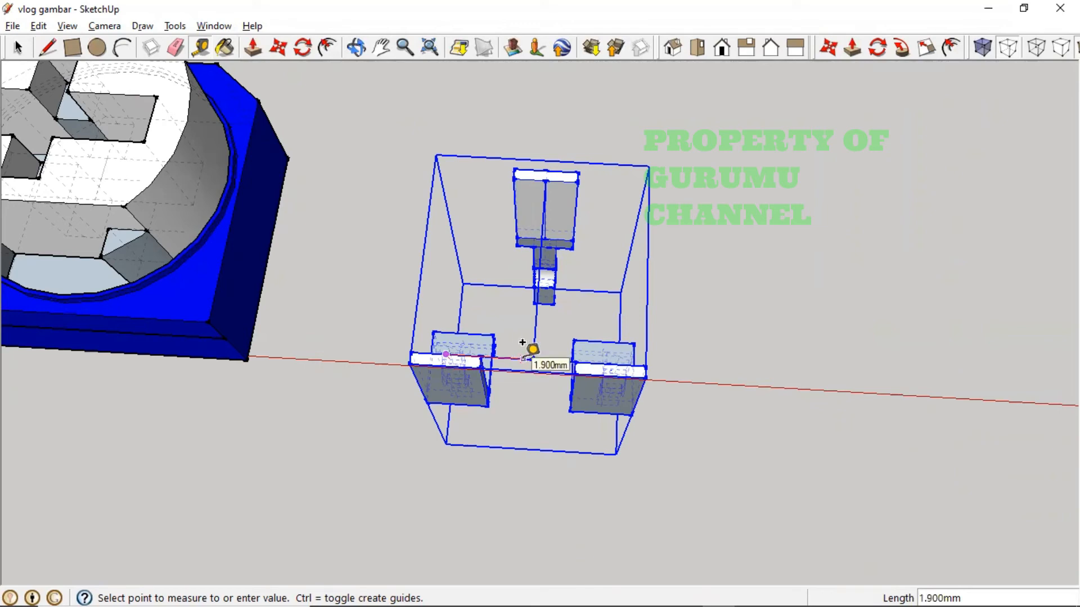
{"action": "scroll", "coordinate": [527, 343], "scroll_direction": "up", "scroll_amount": 5}
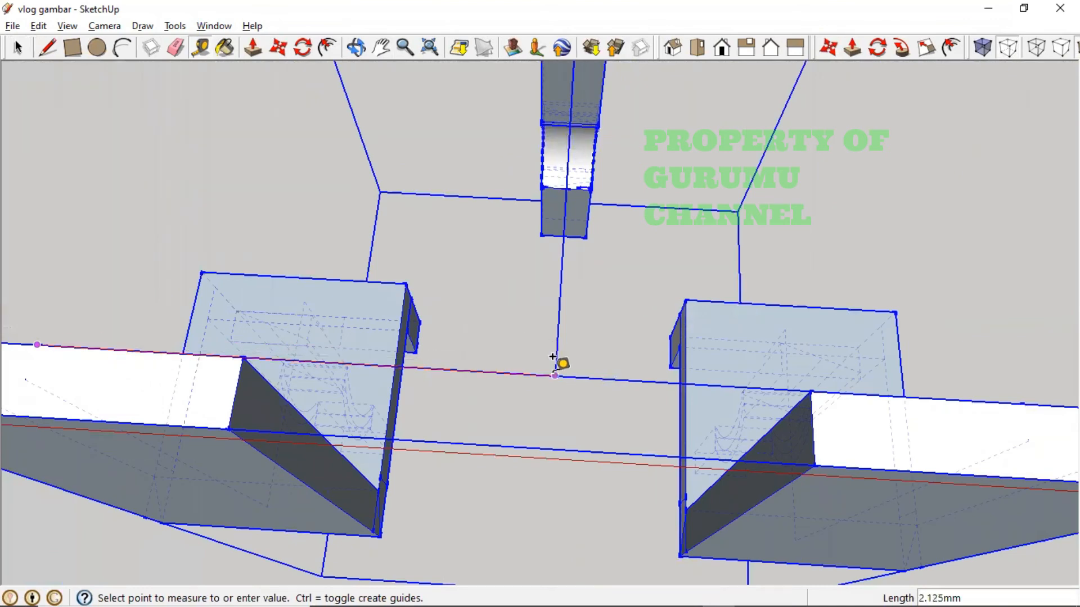
{"action": "left_click", "coordinate": [552, 358]}
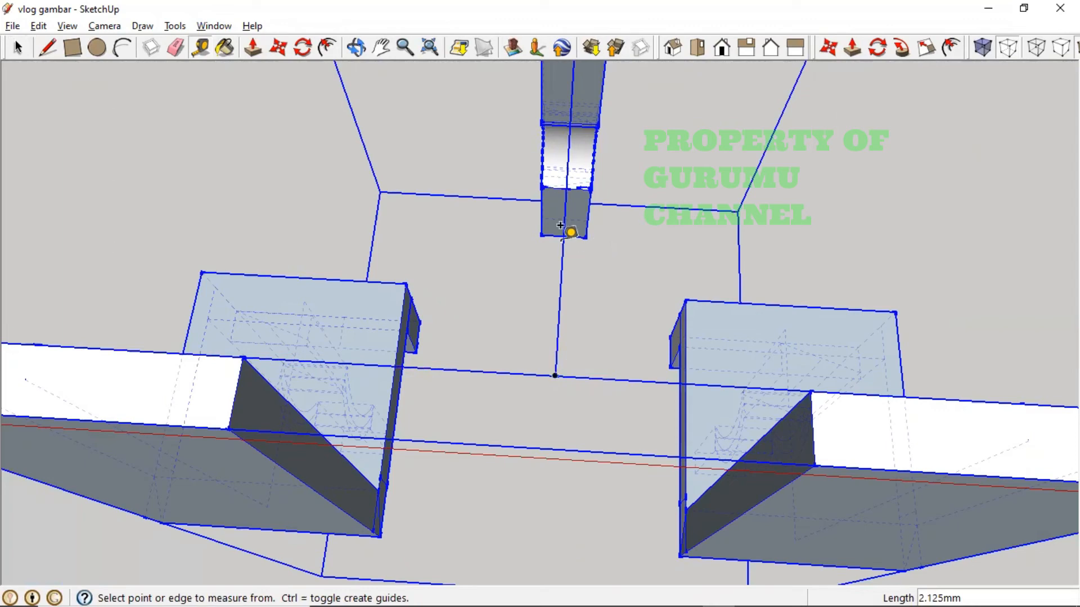
{"action": "scroll", "coordinate": [366, 204], "scroll_direction": "down", "scroll_amount": 8}
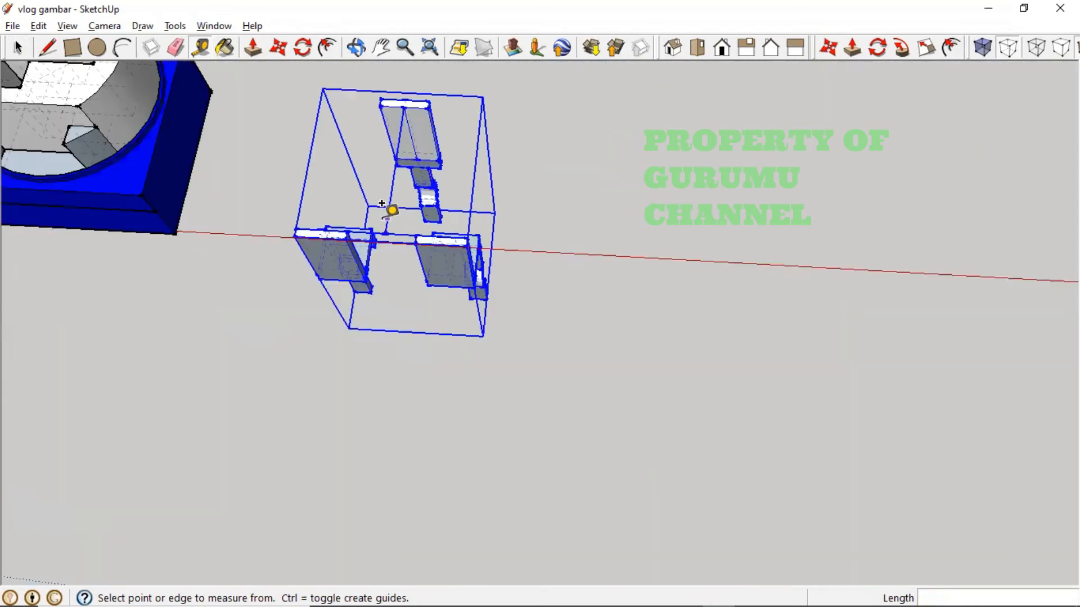
- Explode the combined group and view the separated pieces from above
{"action": "right_click", "coordinate": [397, 155]}
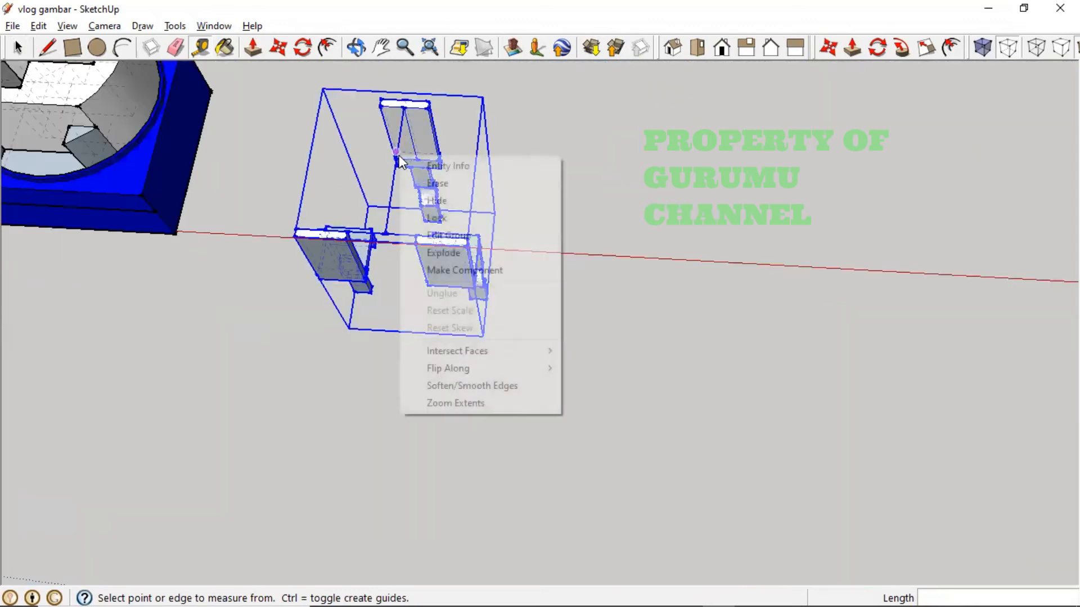
{"action": "left_click", "coordinate": [490, 253]}
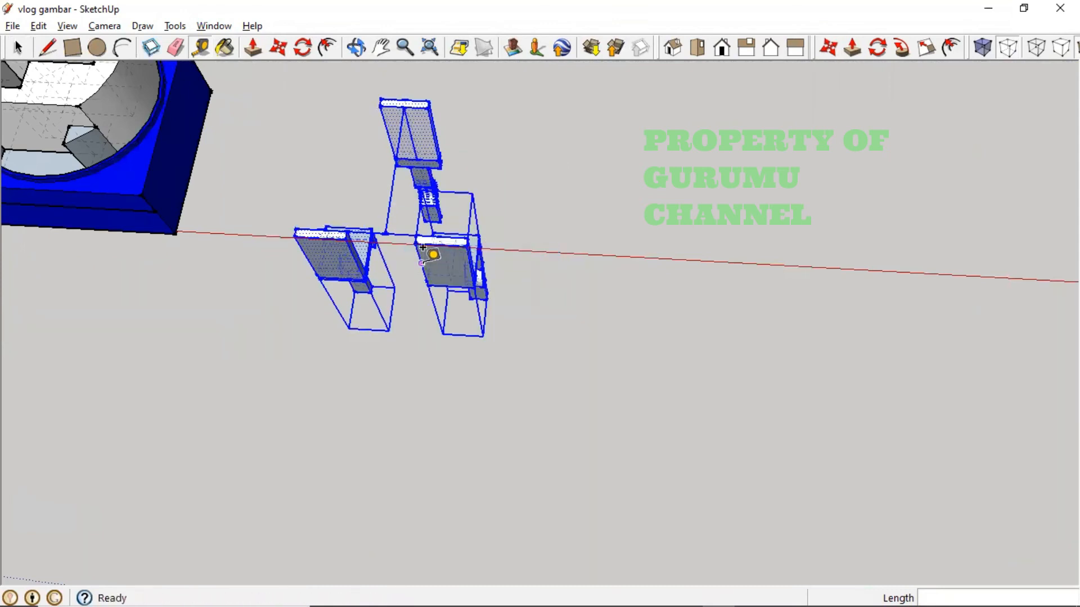
{"action": "middle_click_drag", "start_coordinate": [431, 251], "coordinate": [449, 356]}
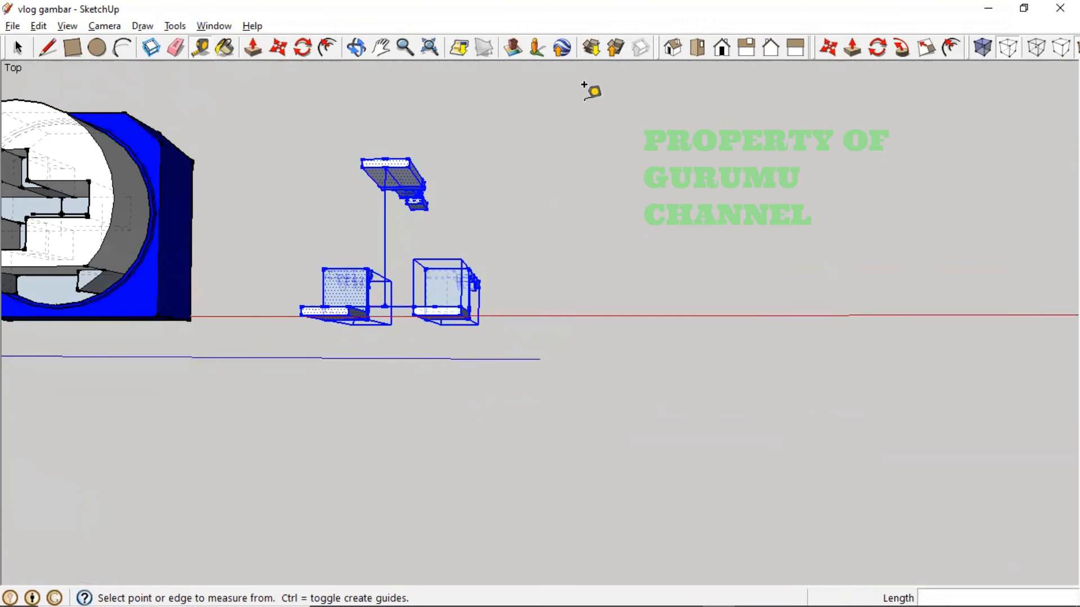
{"action": "left_click", "coordinate": [699, 48]}
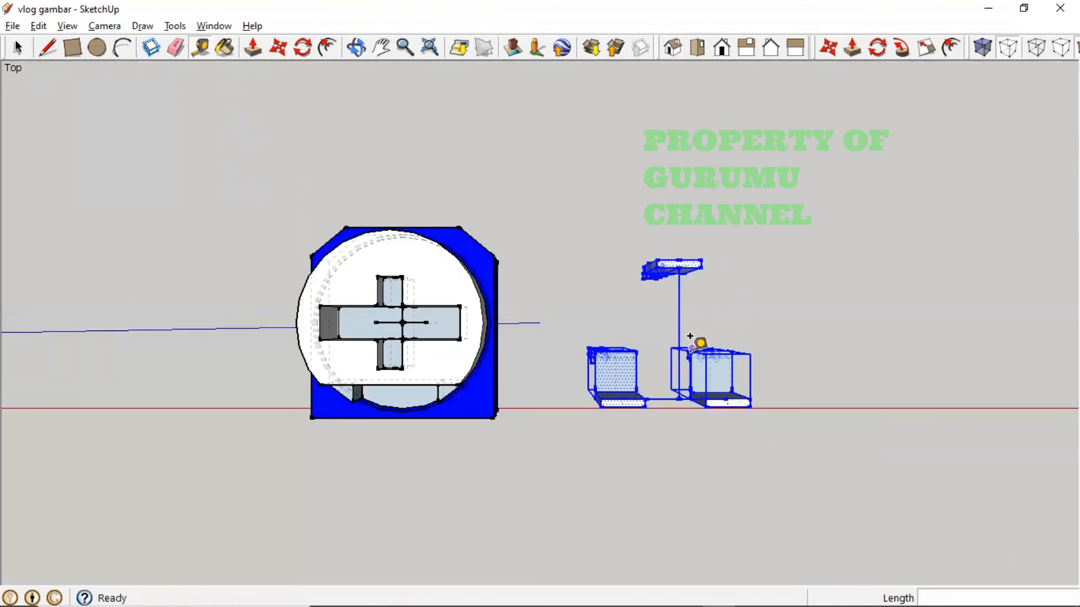
{"action": "middle_click_drag", "start_coordinate": [740, 366], "coordinate": [605, 337]}
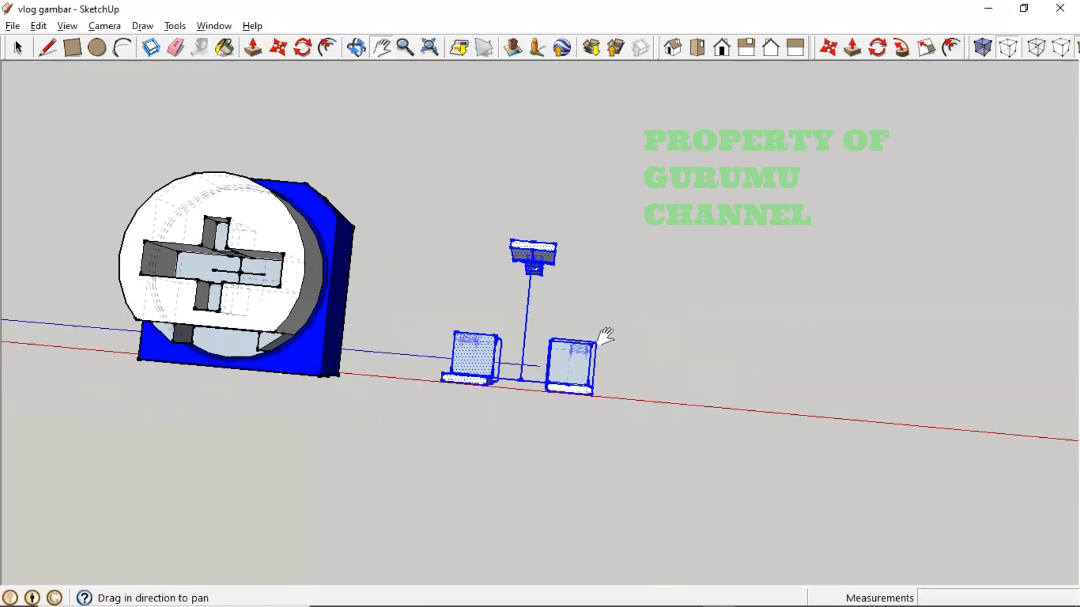
- Window-select the upright stand geometry from a lower, frontal view
{"action": "left_click", "coordinate": [18, 48]}
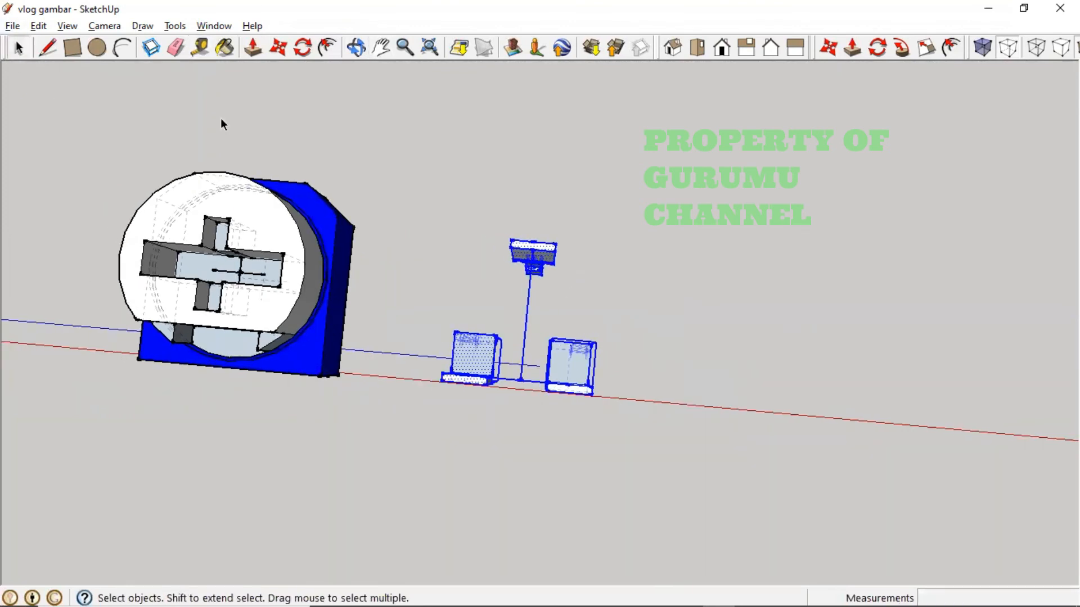
{"action": "left_click_drag", "start_coordinate": [499, 201], "coordinate": [562, 429]}
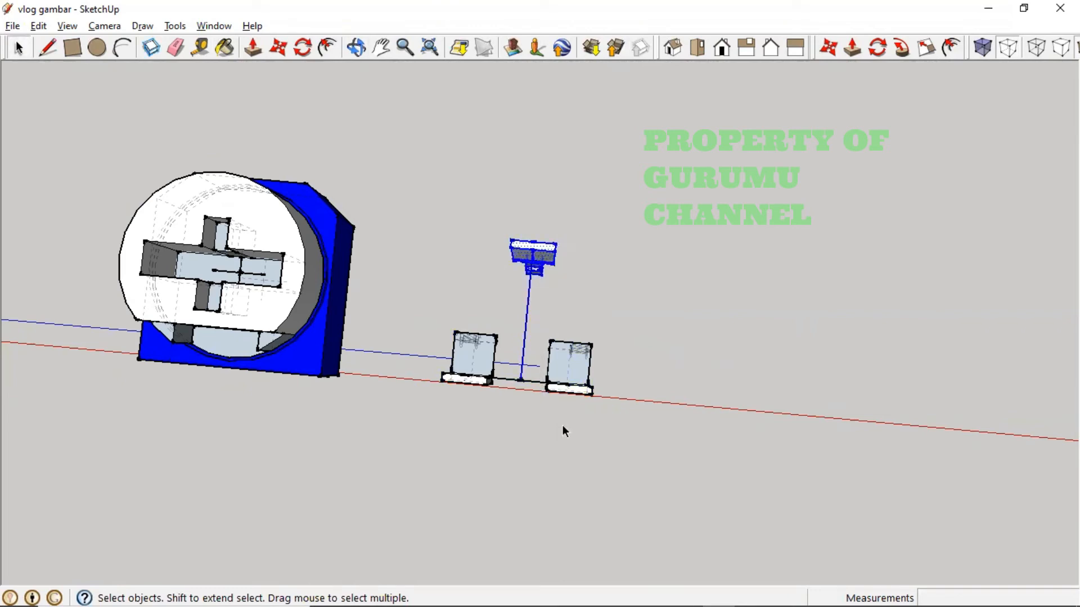
{"action": "left_click", "coordinate": [265, 55]}
{"action": "left_click", "coordinate": [273, 49]}
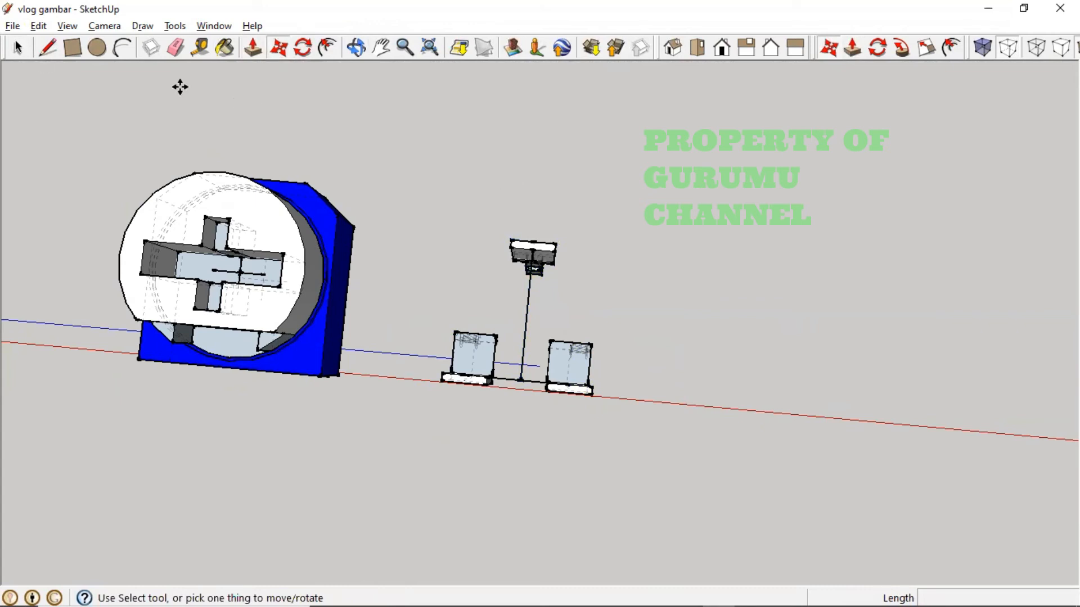
{"action": "left_click", "coordinate": [18, 48]}
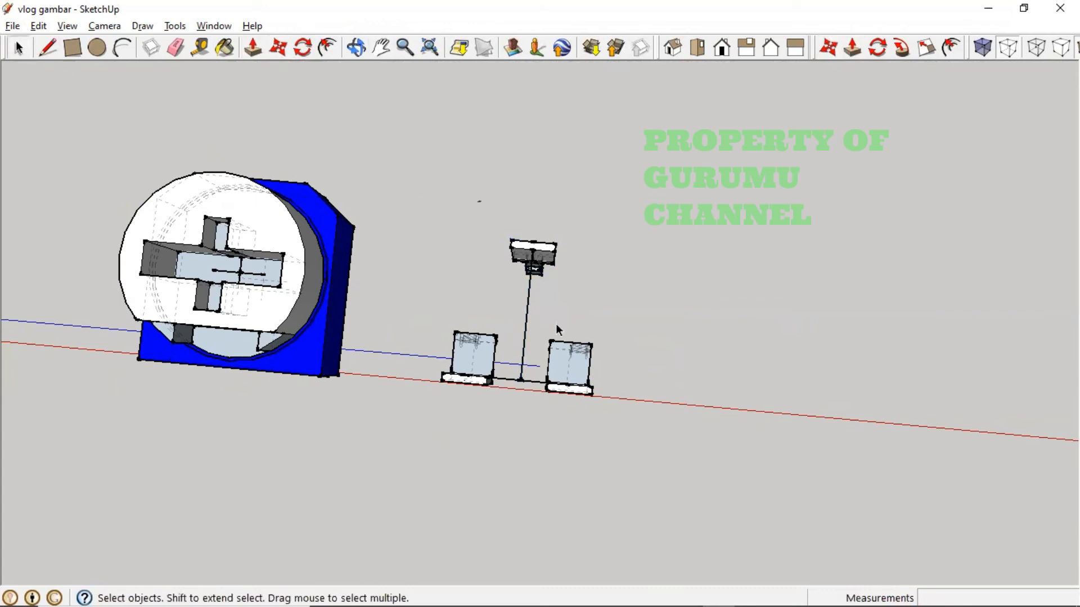
{"action": "left_click_drag", "start_coordinate": [477, 201], "coordinate": [558, 367]}
{"action": "left_click", "coordinate": [579, 327]}
{"action": "middle_click_drag", "start_coordinate": [578, 325], "coordinate": [649, 331]}
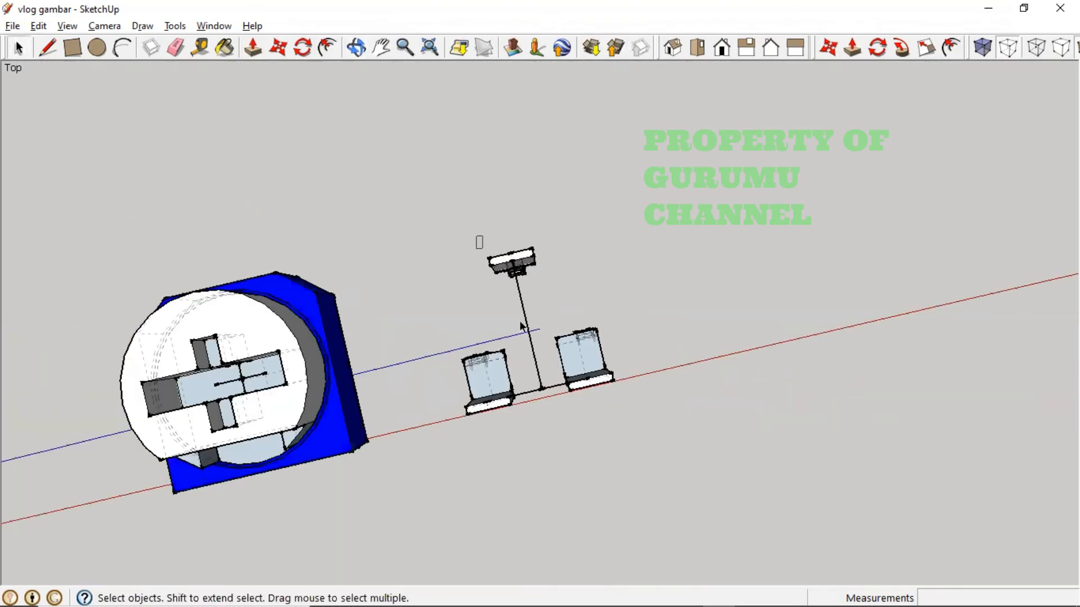
- Select the stand's geometry and make it a group
{"action": "left_click_drag", "start_coordinate": [476, 236], "coordinate": [588, 412]}
{"action": "left_click", "coordinate": [483, 255]}
{"action": "left_click_drag", "start_coordinate": [484, 249], "coordinate": [570, 410]}
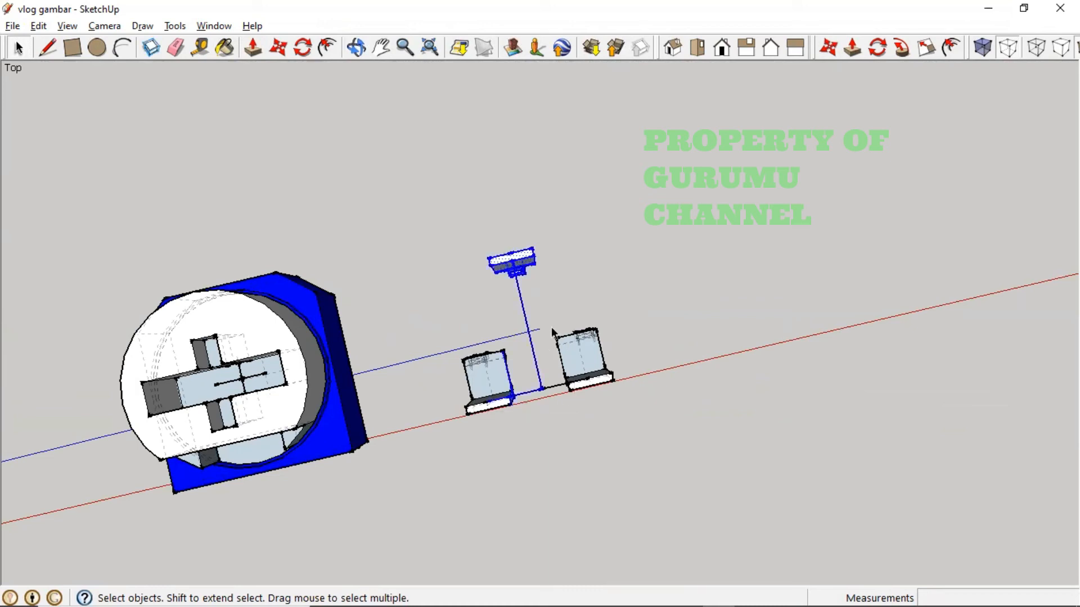
{"action": "left_click", "coordinate": [542, 378]}
{"action": "left_click_drag", "start_coordinate": [450, 236], "coordinate": [573, 295]}
{"action": "right_click", "coordinate": [520, 266]}
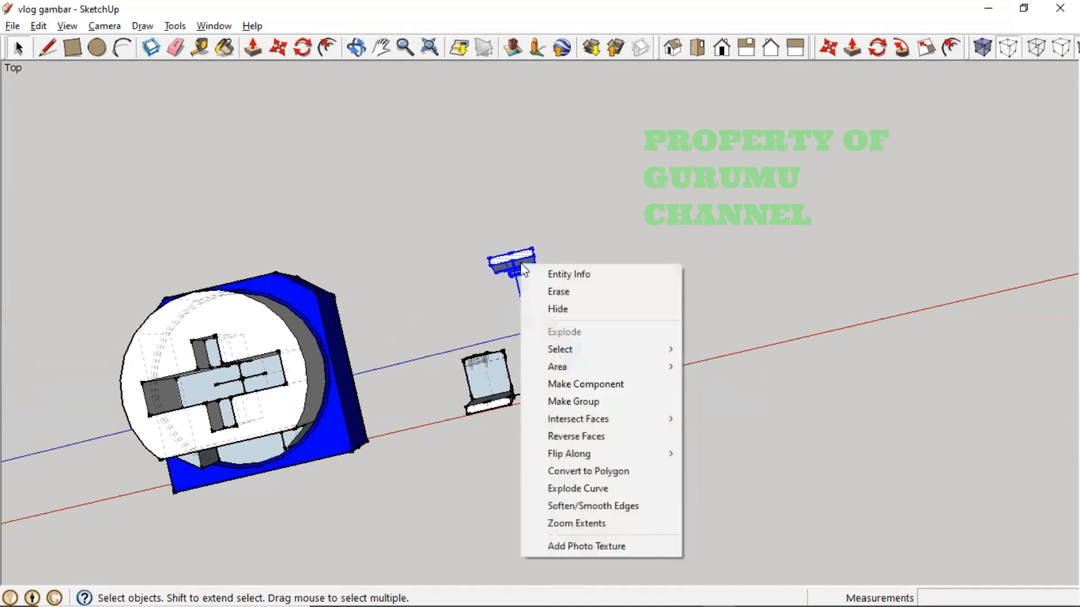
{"action": "left_click", "coordinate": [589, 399]}
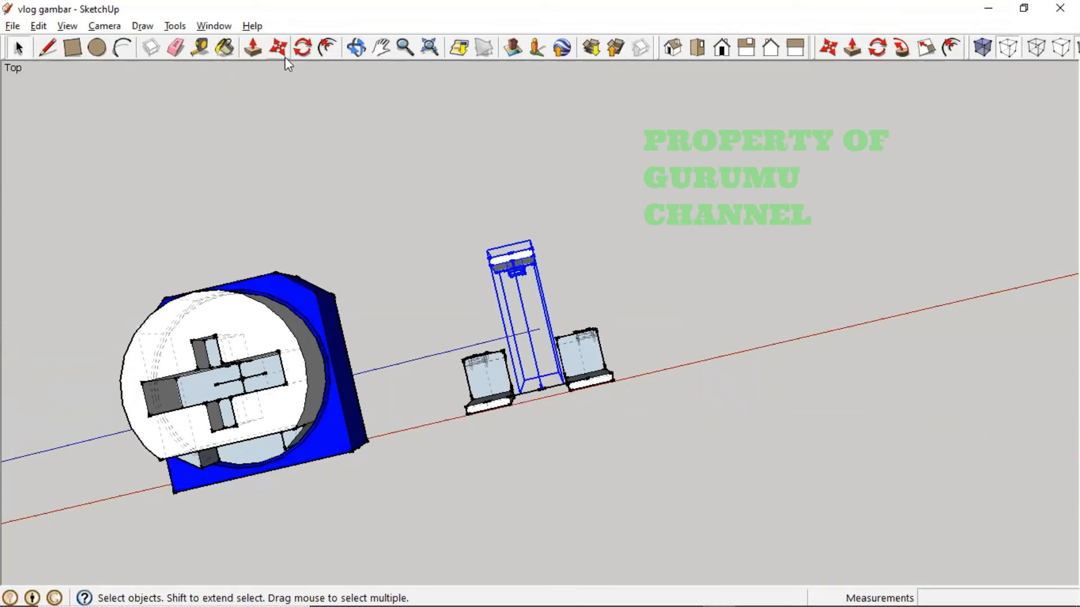
- Move the stand group 0.125 along the red axis between the two boxes
{"action": "left_click", "coordinate": [283, 55]}
{"action": "left_click", "coordinate": [531, 343]}
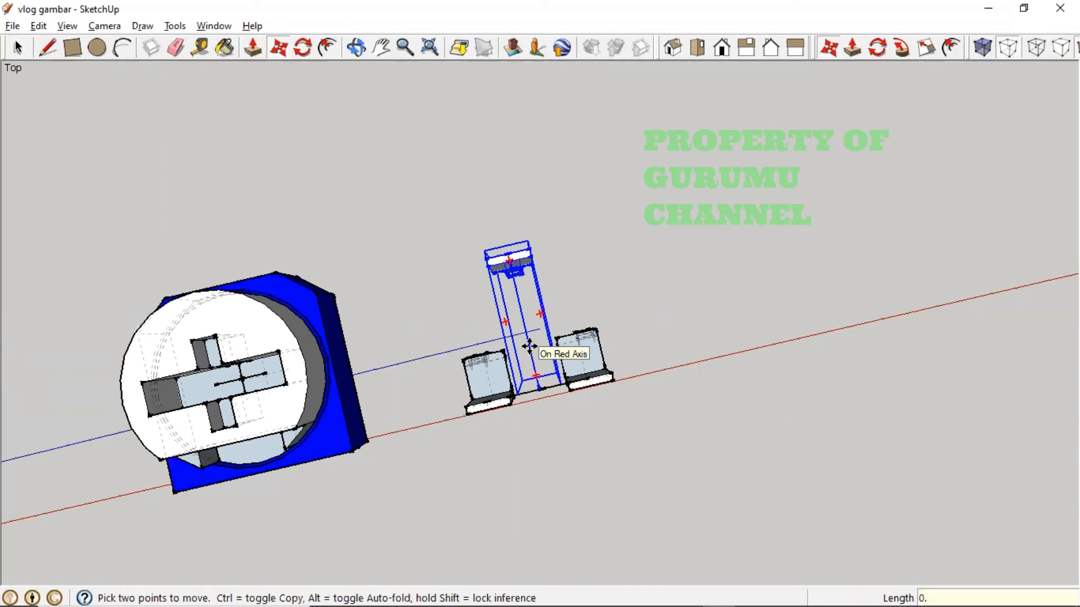
{"action": "type", "text": "0.125"}
{"action": "key", "text": "Return"}
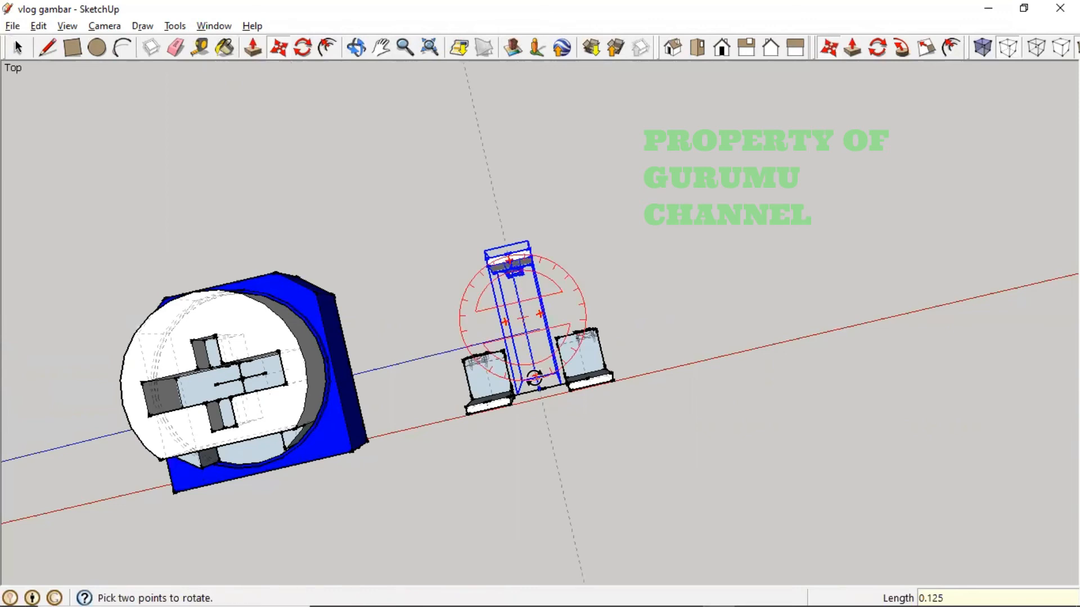
{"action": "scroll", "coordinate": [603, 356], "scroll_direction": "up", "scroll_amount": 1}
{"action": "scroll", "coordinate": [603, 356], "scroll_direction": "up", "scroll_amount": 2}
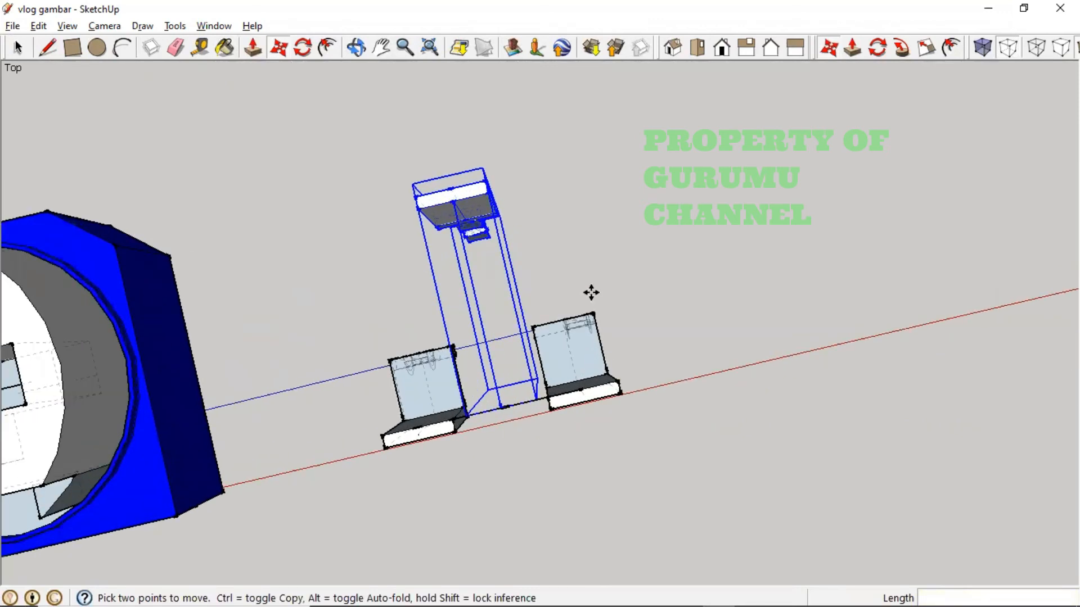
{"action": "left_click", "coordinate": [198, 49]}
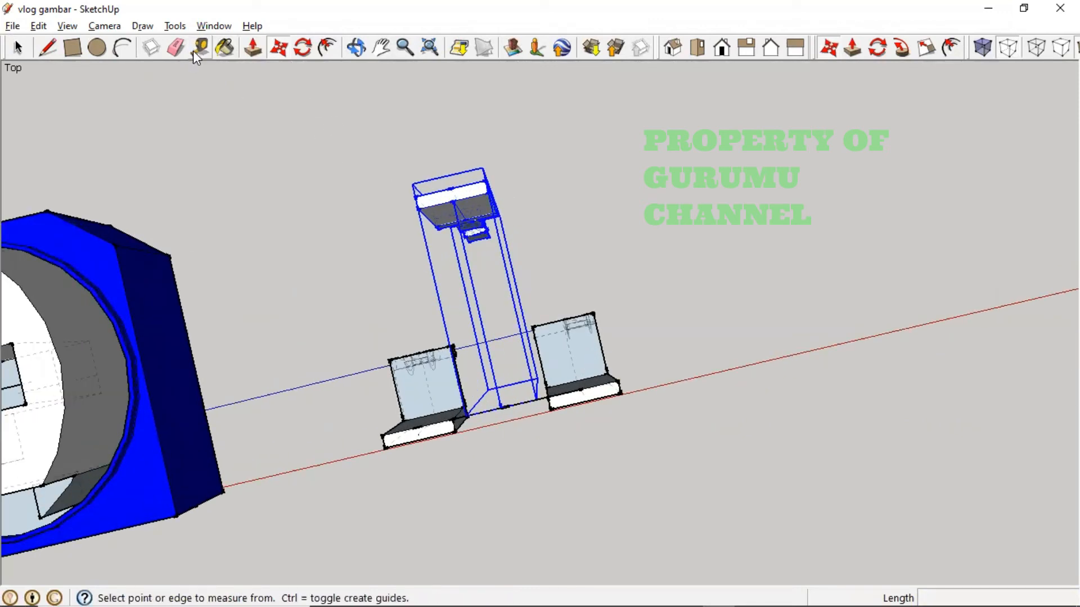
- Take trial tape measurements from the left box's base toward the stand
{"action": "left_click", "coordinate": [421, 414]}
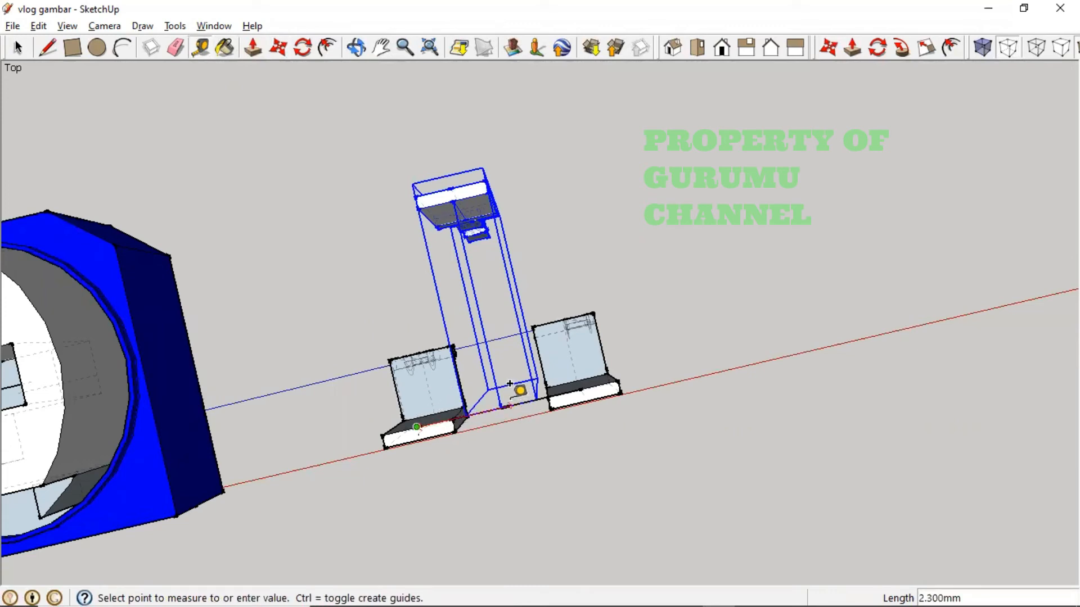
{"action": "left_click", "coordinate": [500, 409]}
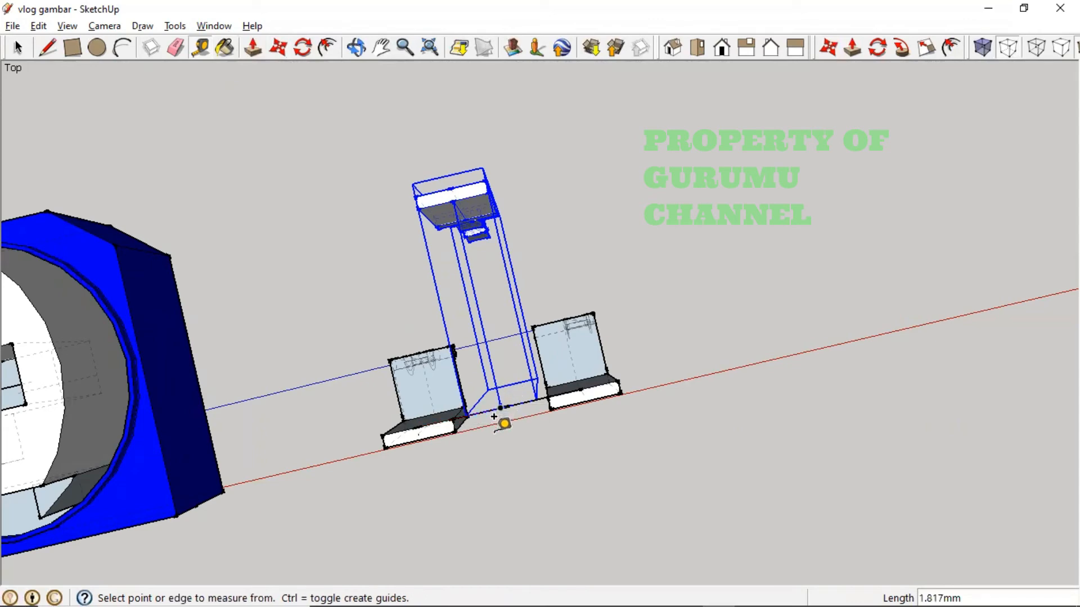
{"action": "middle_click_drag", "start_coordinate": [486, 420], "coordinate": [512, 386]}
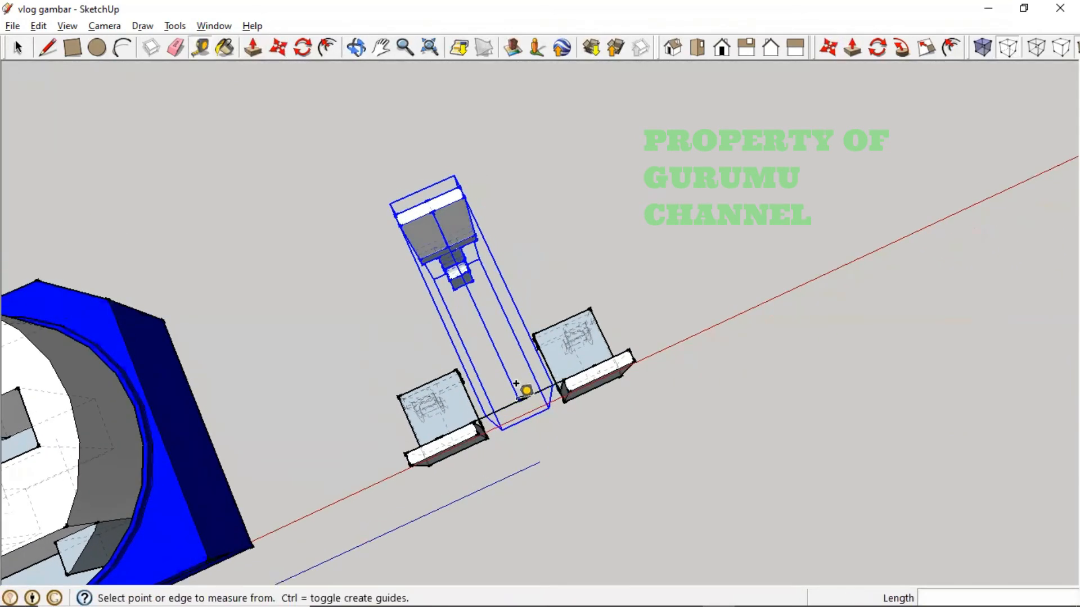
{"action": "scroll", "coordinate": [503, 387], "scroll_direction": "up", "scroll_amount": 3}
{"action": "scroll", "coordinate": [495, 386], "scroll_direction": "up", "scroll_amount": 3}
{"action": "scroll", "coordinate": [495, 386], "scroll_direction": "down", "scroll_amount": 1}
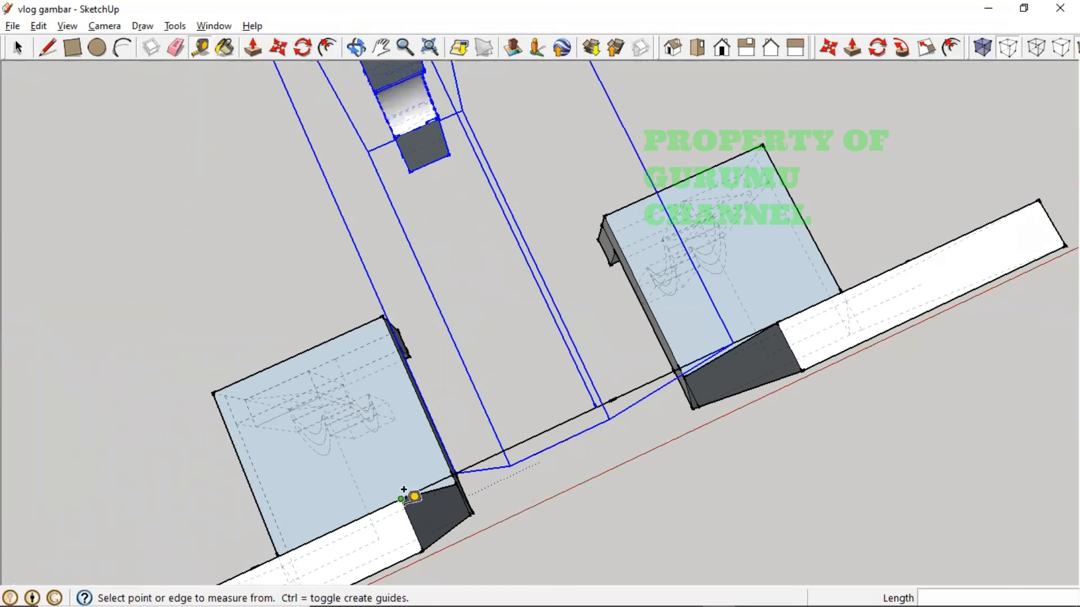
{"action": "left_click", "coordinate": [328, 531]}
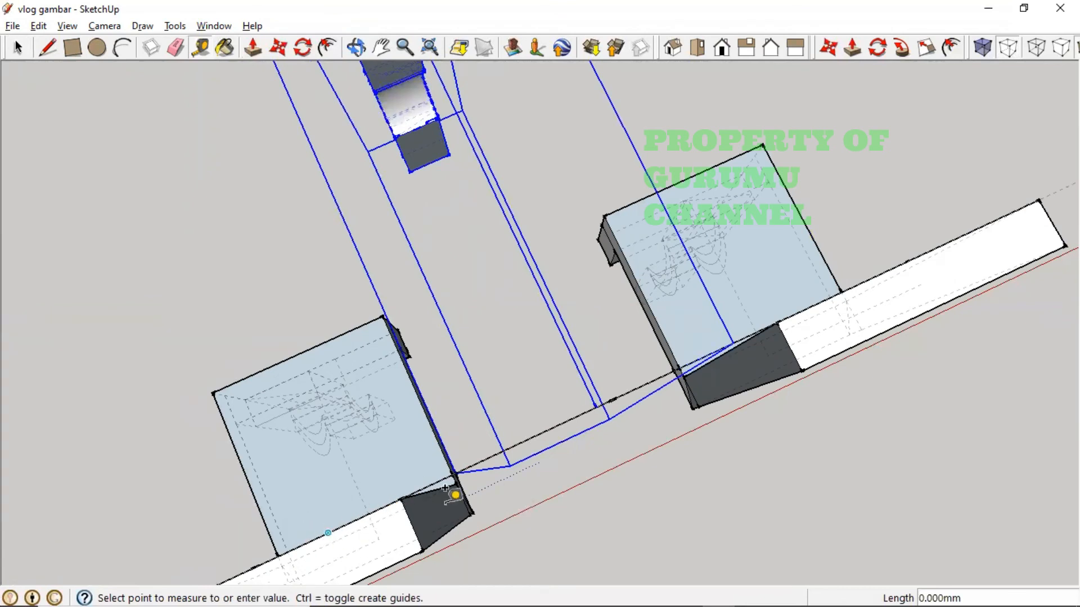
{"action": "left_click", "coordinate": [595, 390]}
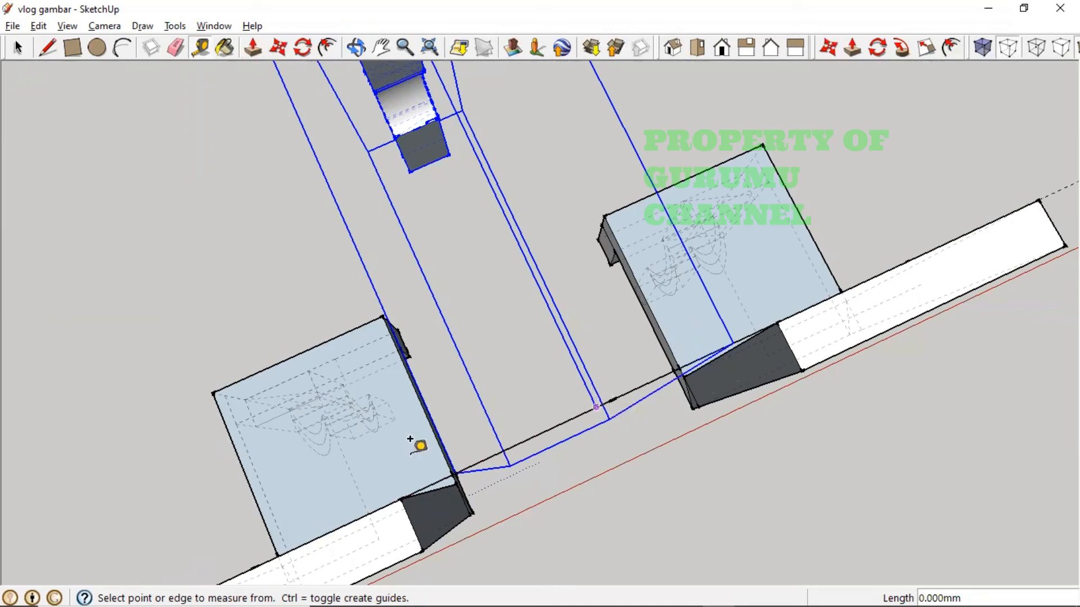
{"action": "left_click", "coordinate": [321, 523]}
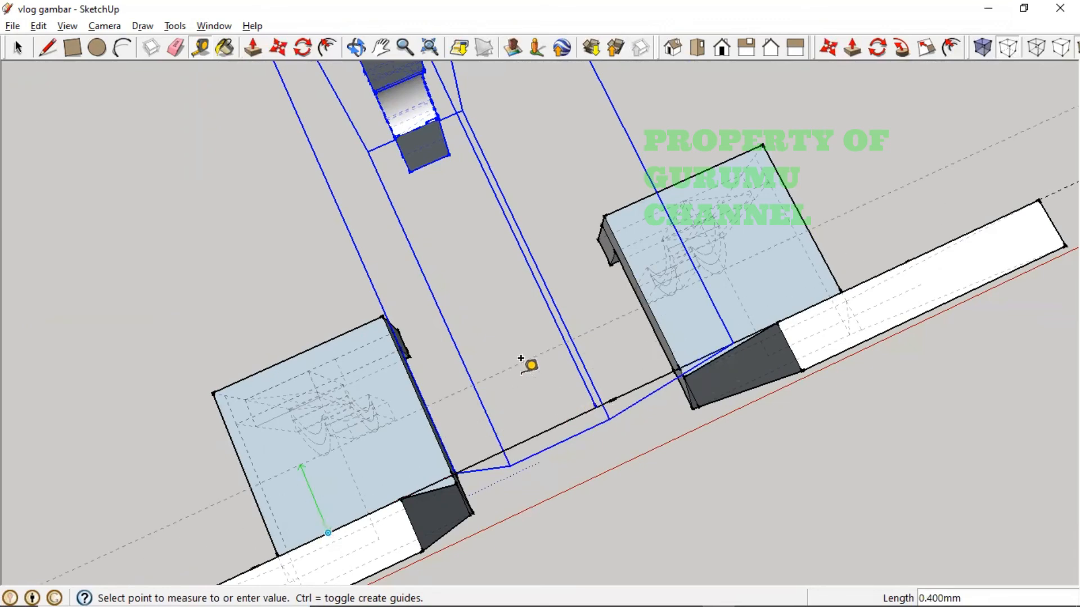
{"action": "key", "text": "Escape"}
{"action": "middle_click_drag", "start_coordinate": [516, 387], "coordinate": [516, 354]}
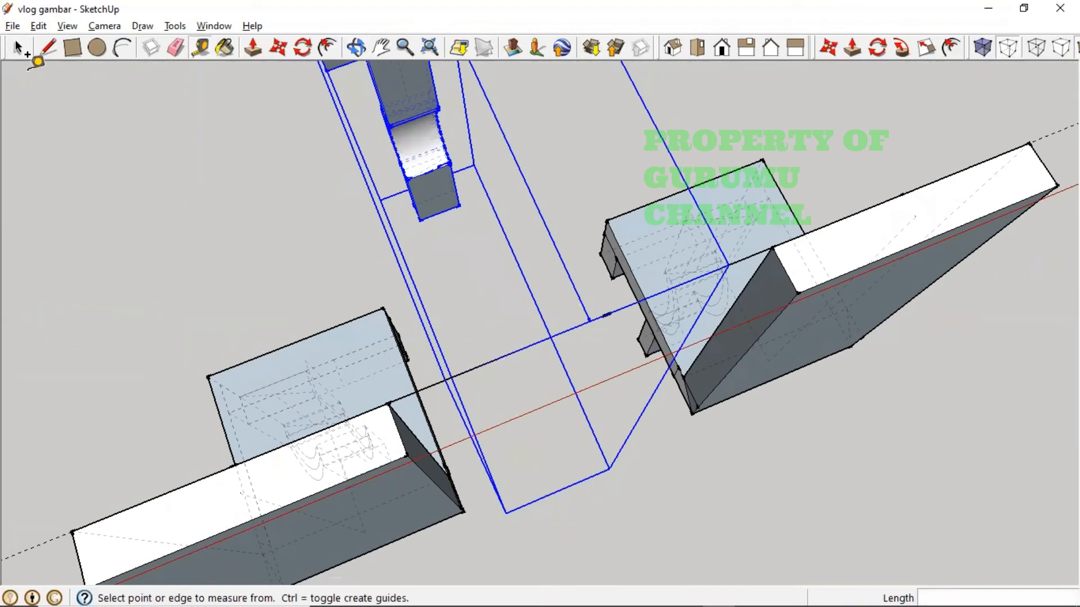
- Select the edge linking the boxes and measure corner to corner, about 2 mm
{"action": "left_click", "coordinate": [17, 47]}
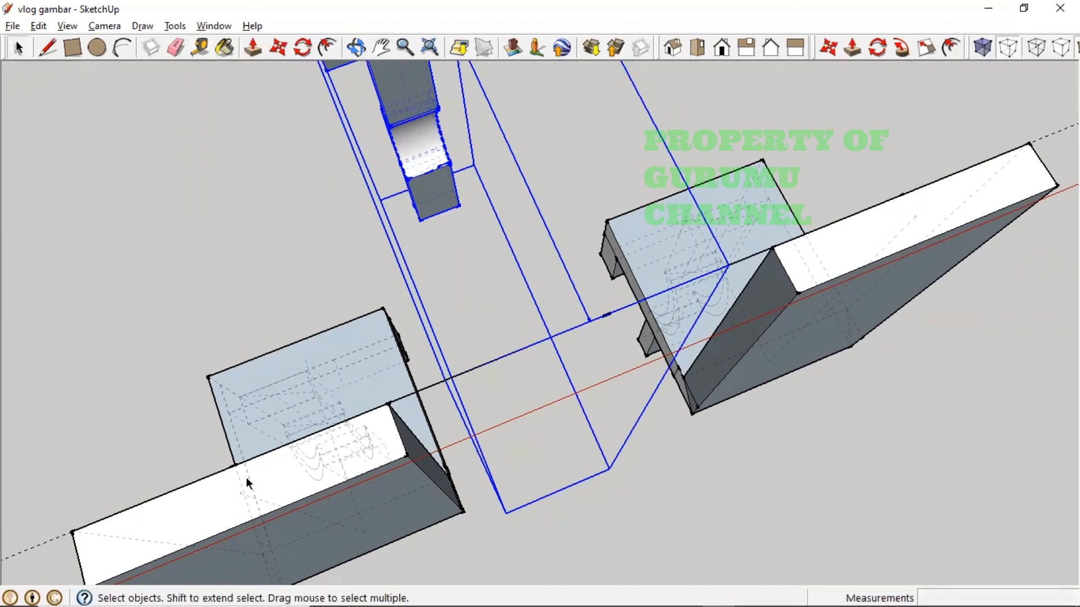
{"action": "left_click", "coordinate": [438, 376]}
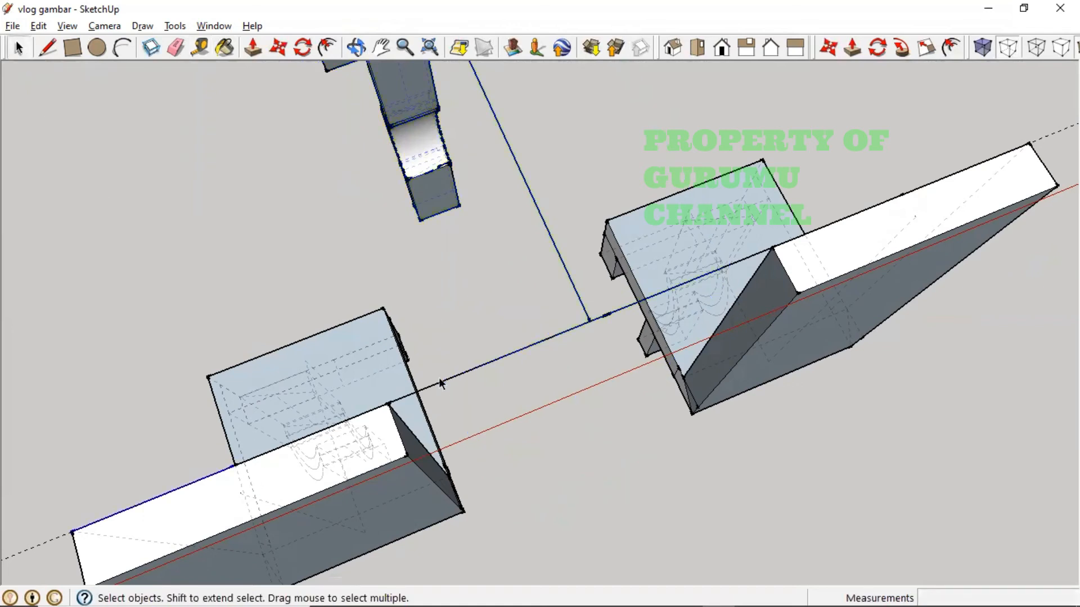
{"action": "left_click", "coordinate": [440, 382]}
{"action": "left_click", "coordinate": [199, 48]}
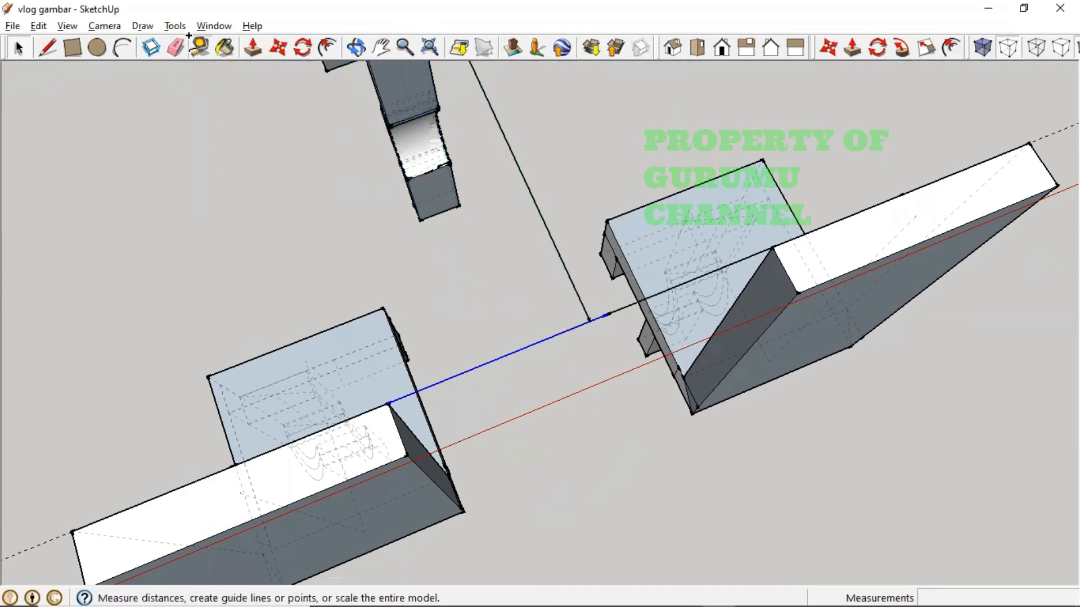
{"action": "left_click", "coordinate": [388, 403]}
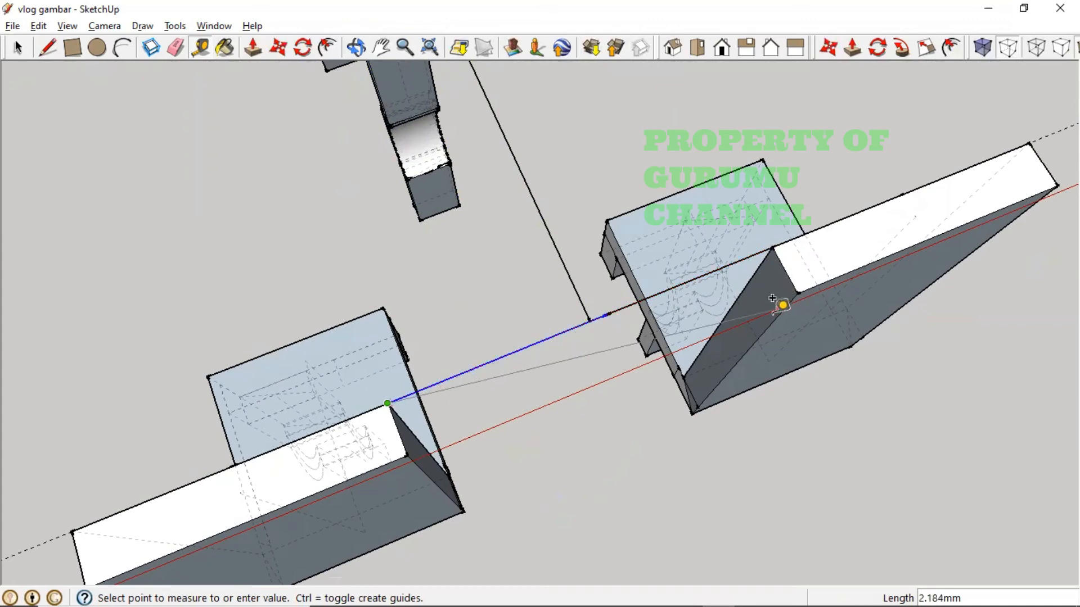
{"action": "left_click", "coordinate": [756, 307]}
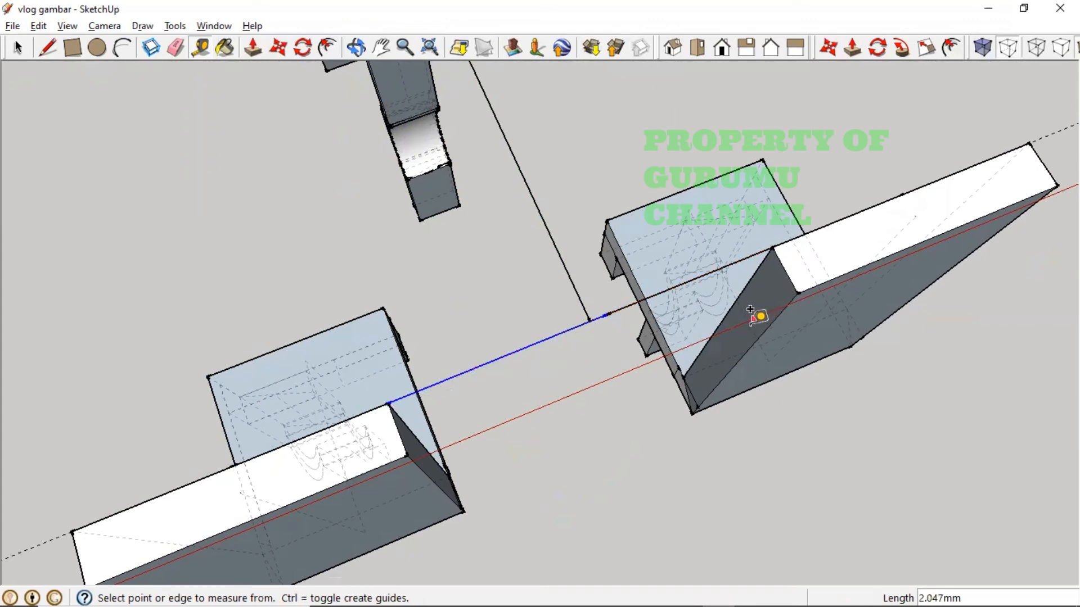
- Orbit to view the whole assembly, then box-select and deselect the boxes and stand
{"action": "key", "text": "o"}
{"action": "left_click_drag", "start_coordinate": [754, 328], "coordinate": [643, 328]}
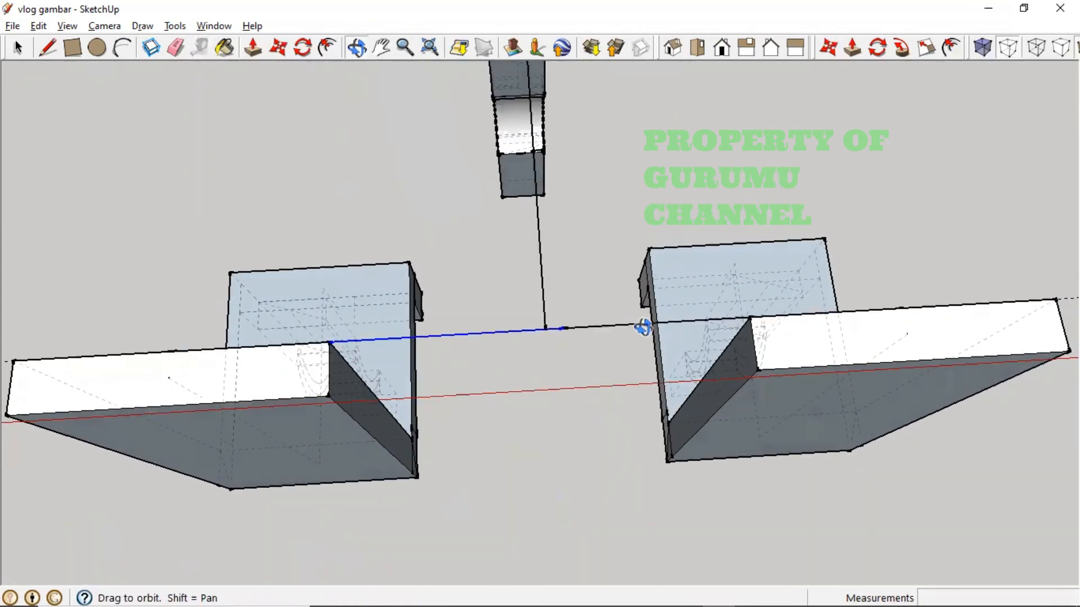
{"action": "key", "text": "t"}
{"action": "scroll", "coordinate": [592, 332], "scroll_direction": "down", "scroll_amount": 5}
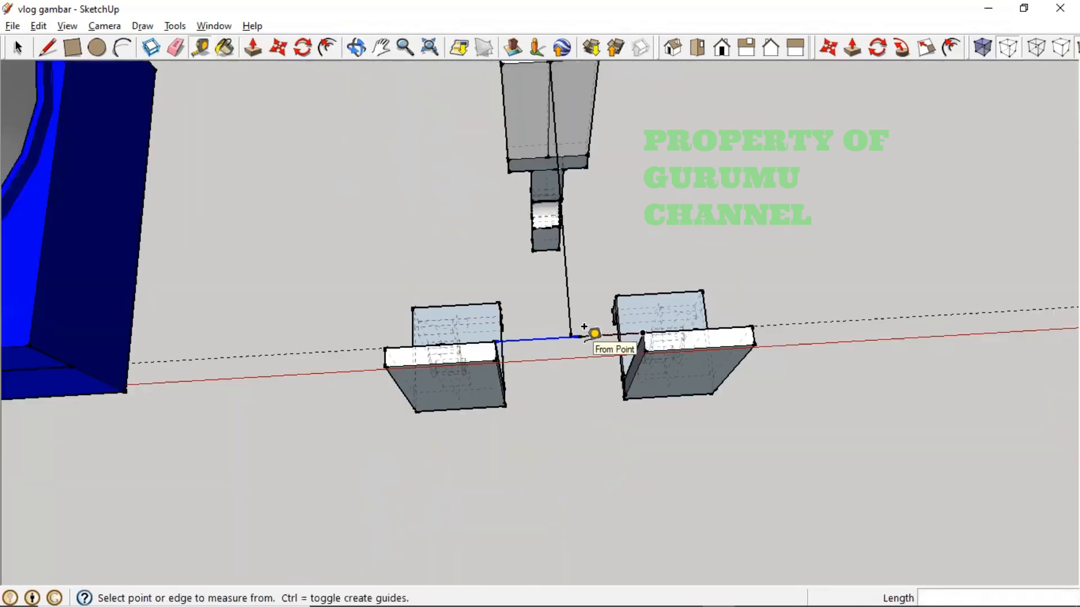
{"action": "key", "text": "o"}
{"action": "left_click_drag", "start_coordinate": [602, 366], "coordinate": [541, 383]}
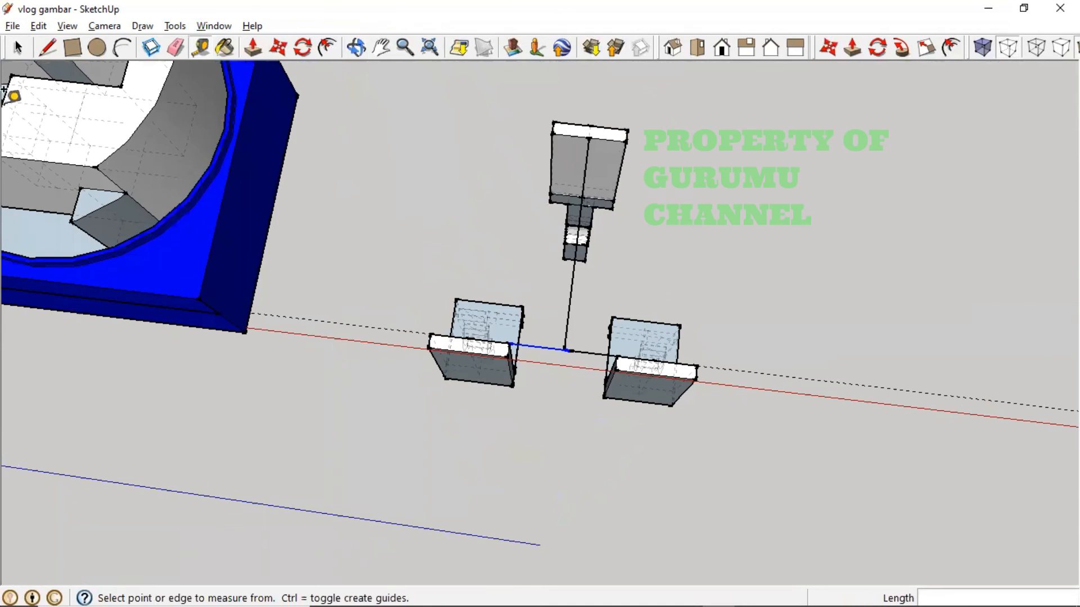
{"action": "left_click", "coordinate": [18, 47]}
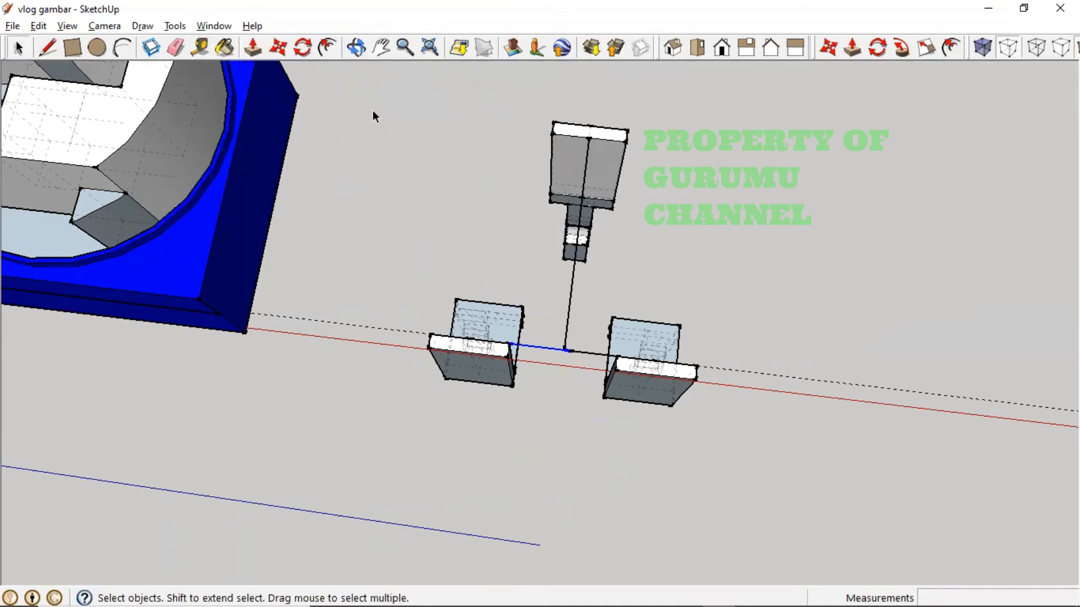
{"action": "left_click_drag", "start_coordinate": [372, 110], "coordinate": [776, 526]}
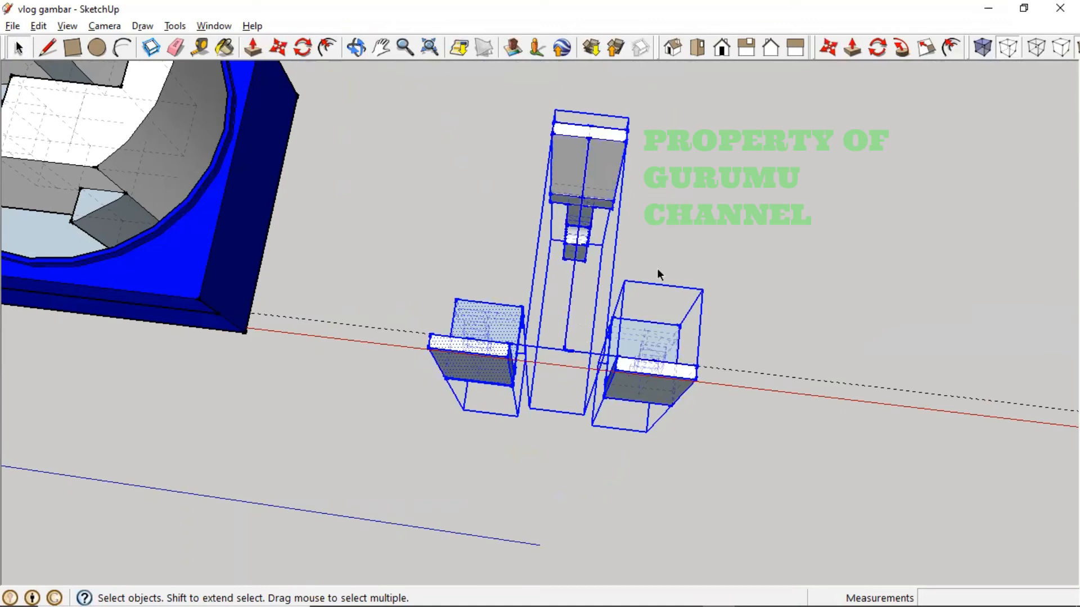
{"action": "left_click", "coordinate": [882, 204]}
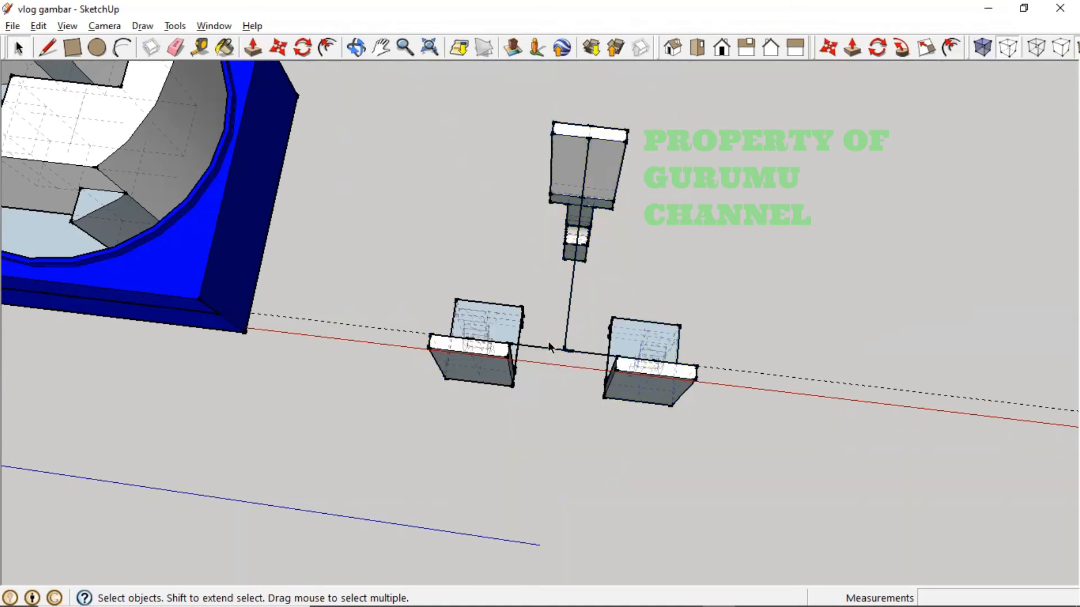
{"action": "scroll", "coordinate": [548, 341], "scroll_direction": "up", "scroll_amount": 3}
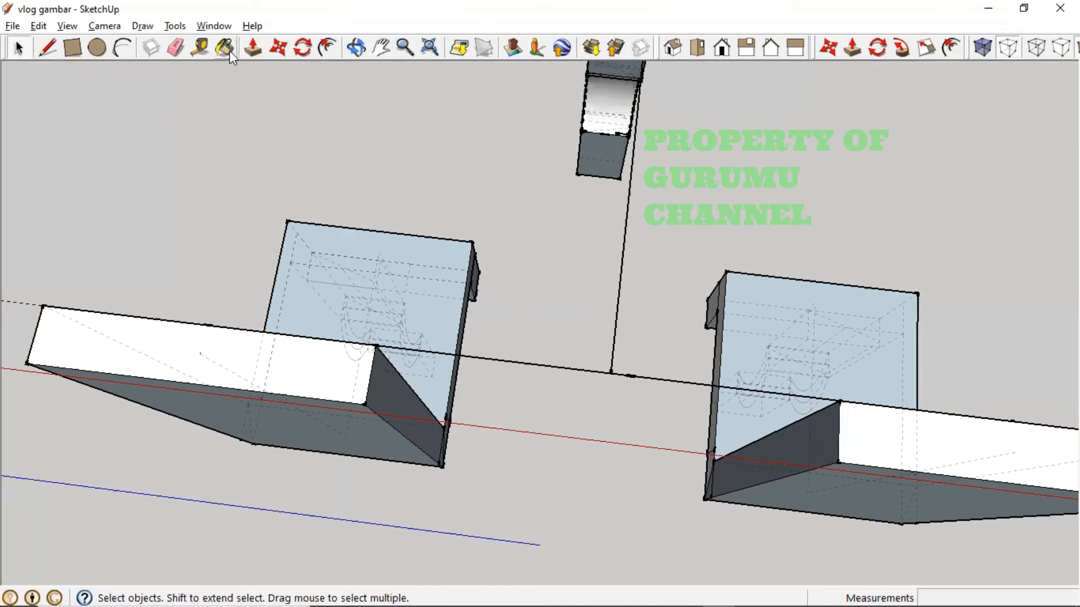
- Measure along the left beam's edges and across to the left box with the Tape Measure
{"action": "left_click", "coordinate": [199, 48]}
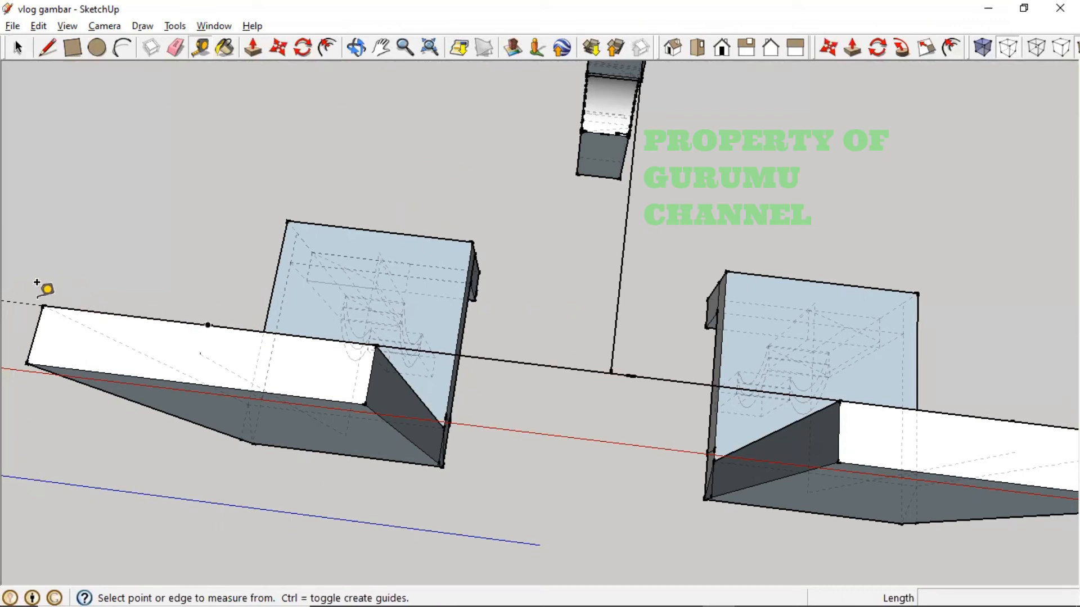
{"action": "left_click", "coordinate": [208, 324]}
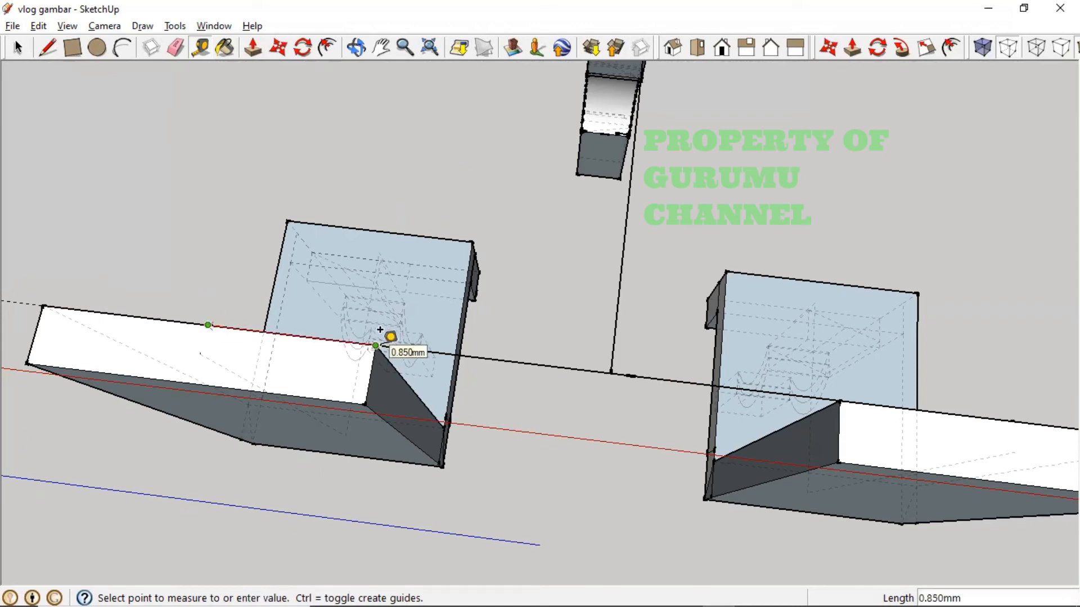
{"action": "left_click", "coordinate": [51, 293]}
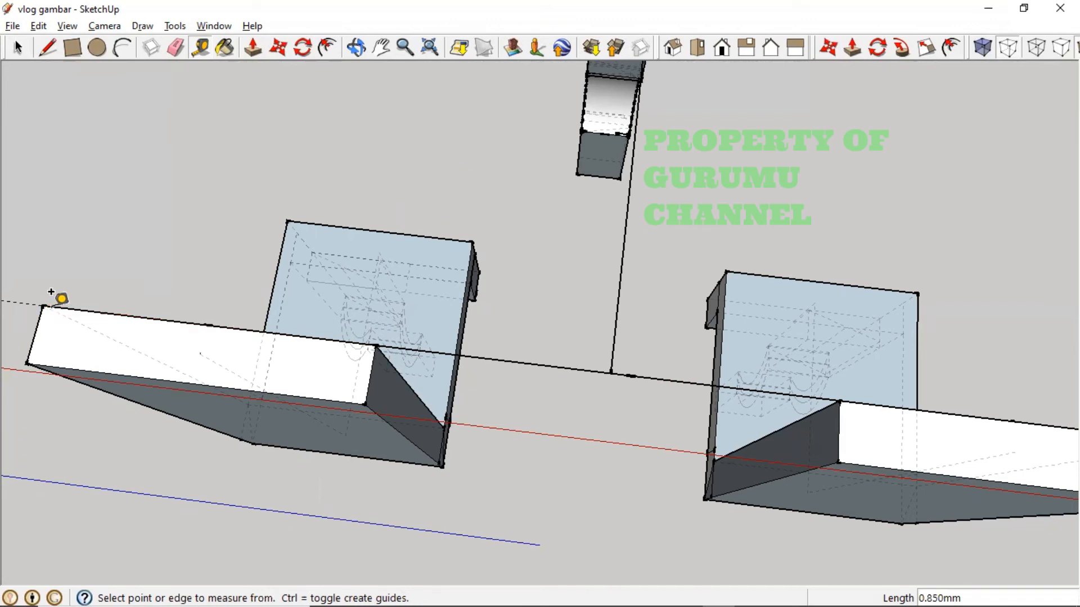
{"action": "left_click", "coordinate": [45, 302]}
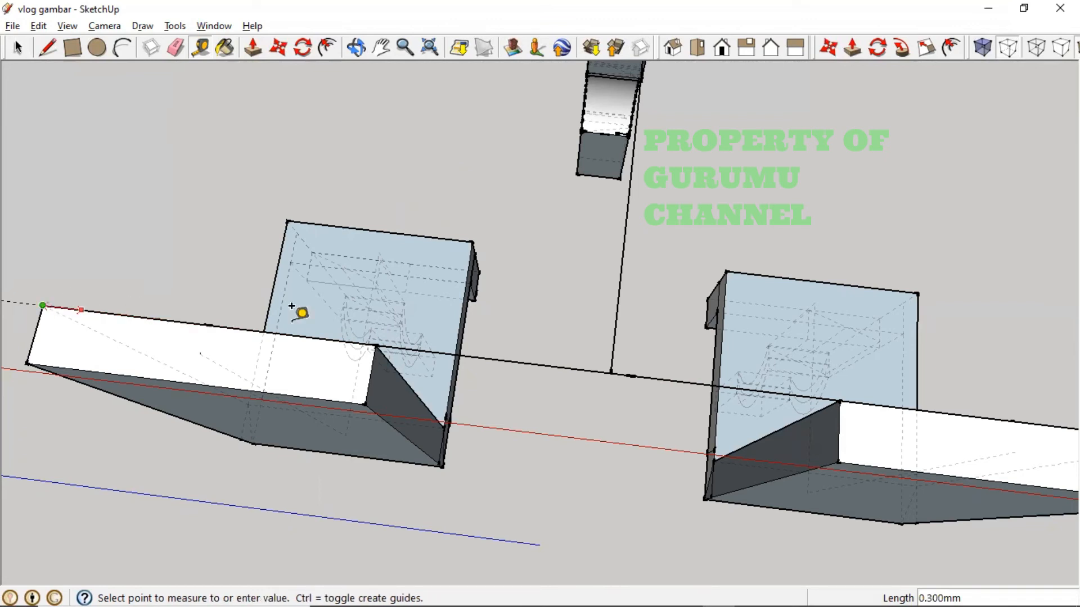
{"action": "left_click", "coordinate": [383, 322]}
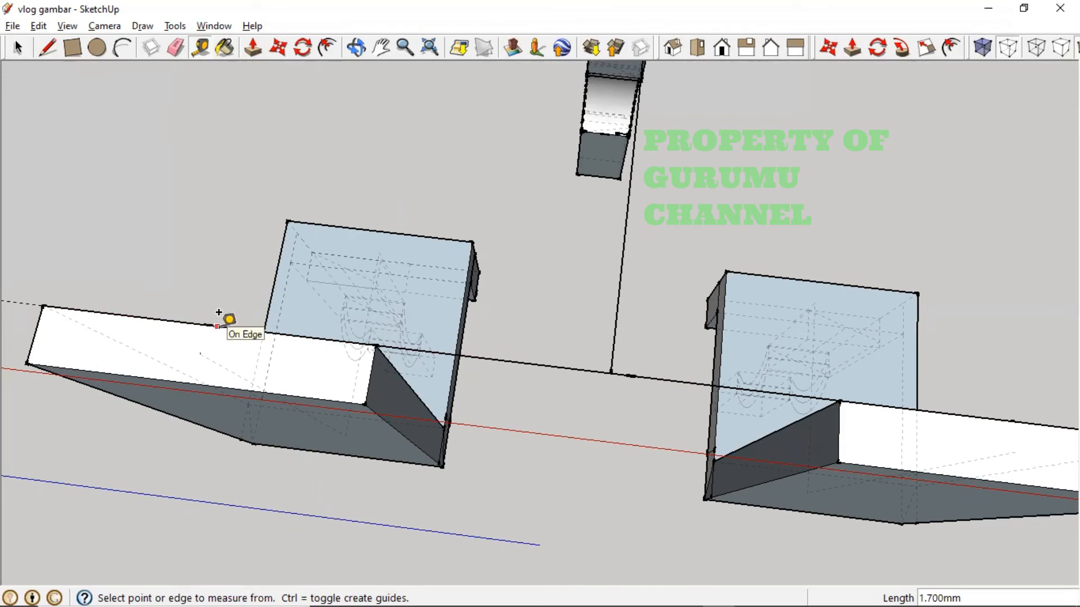
- Orbit along the beams and pull a guide line parallel to the left beam's lower edge
{"action": "middle_click_drag", "start_coordinate": [236, 318], "coordinate": [315, 414]}
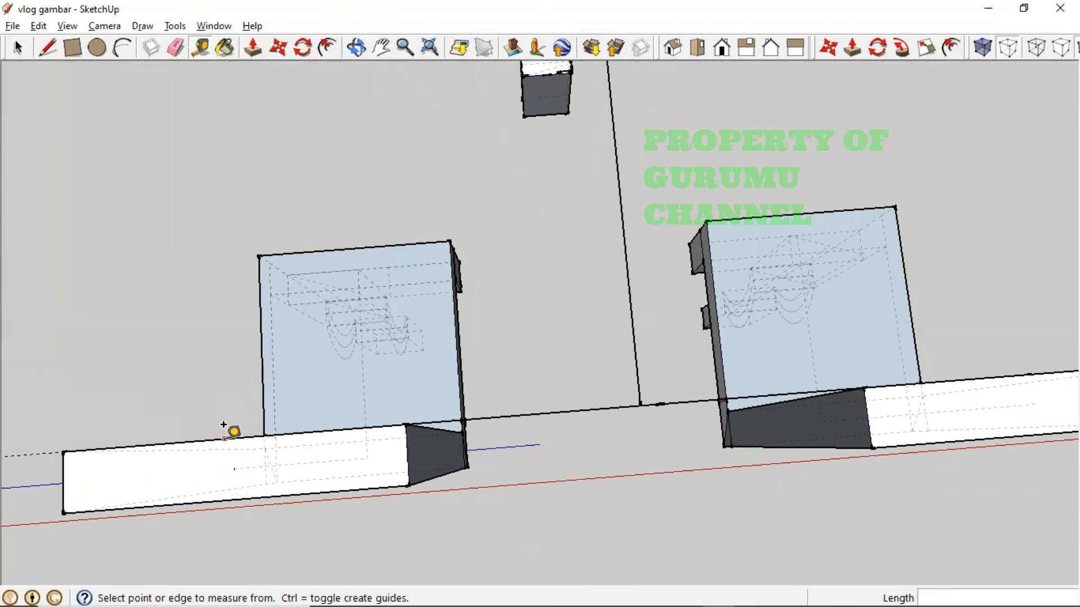
{"action": "left_click", "coordinate": [236, 500]}
{"action": "right_click", "coordinate": [239, 497]}
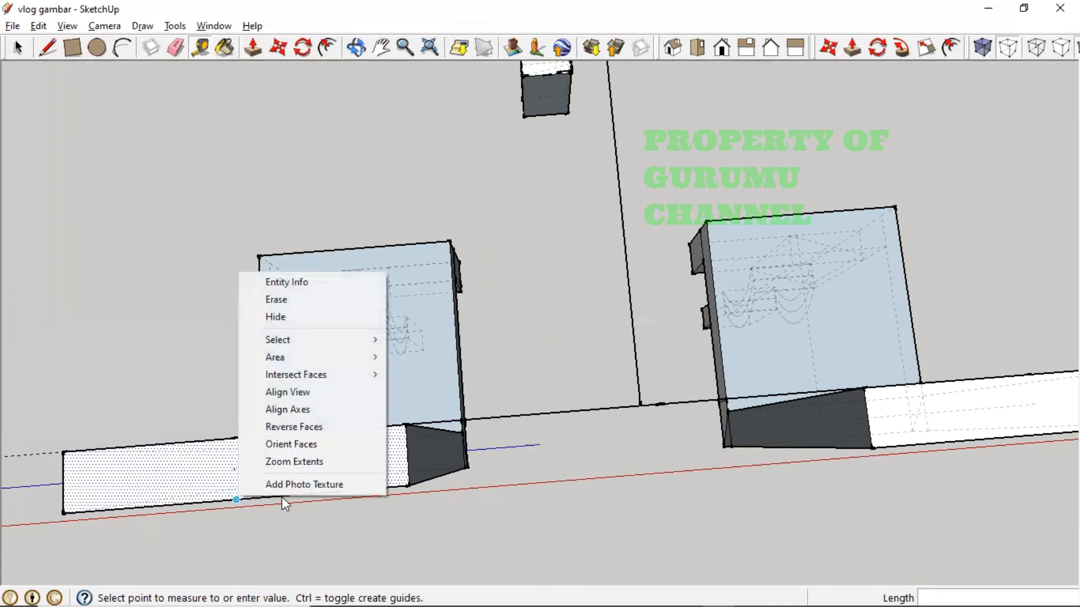
{"action": "key", "text": "Escape"}
{"action": "left_click", "coordinate": [236, 499]}
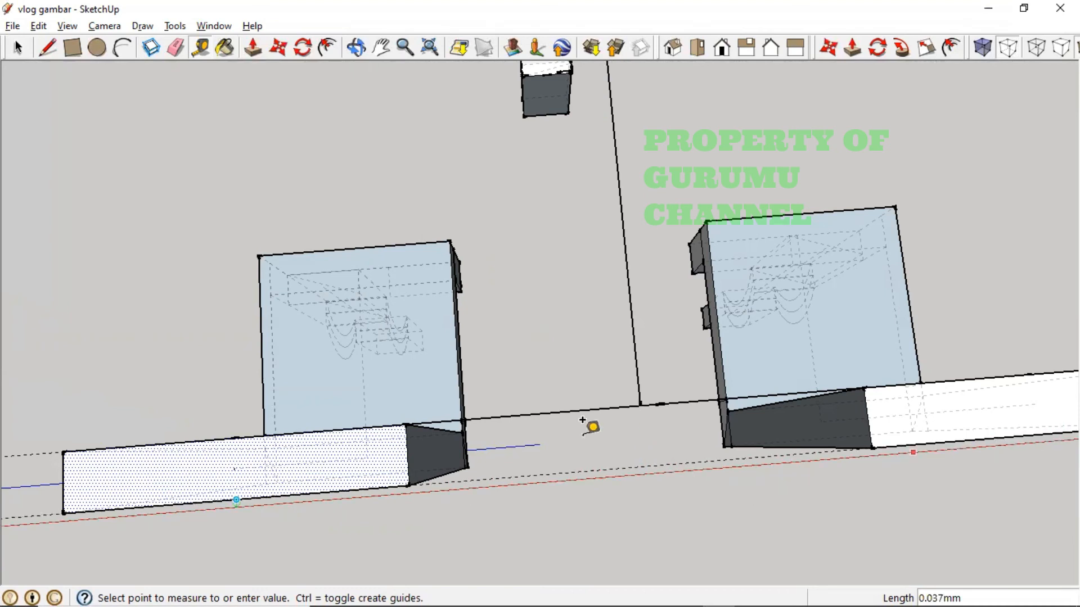
{"action": "left_click", "coordinate": [554, 444]}
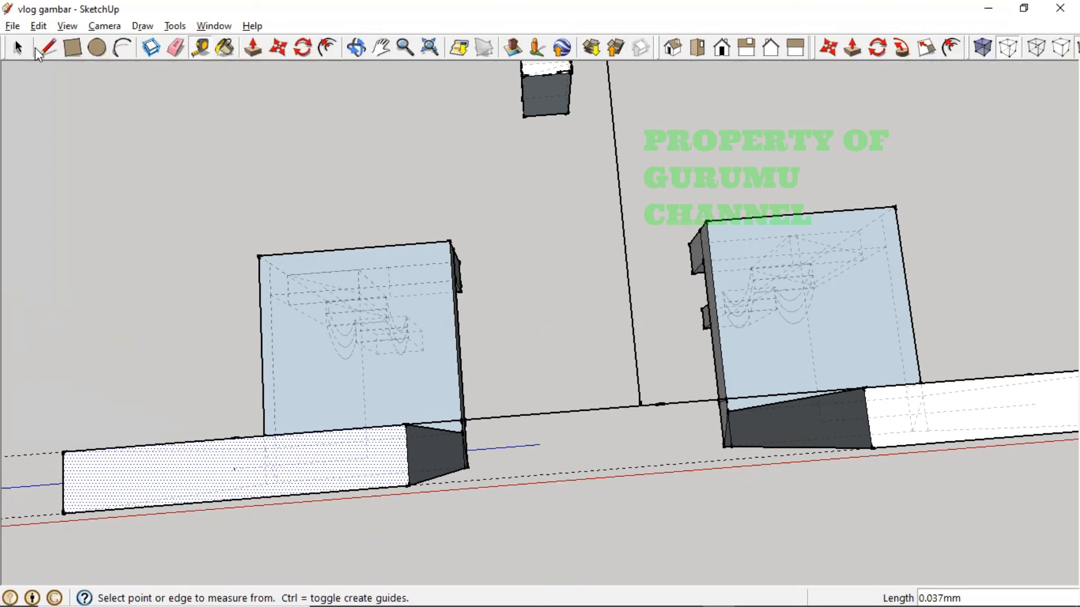
- Draw a line from the left beam's bottom edge across to the right beam's bottom edge
{"action": "left_click", "coordinate": [39, 49]}
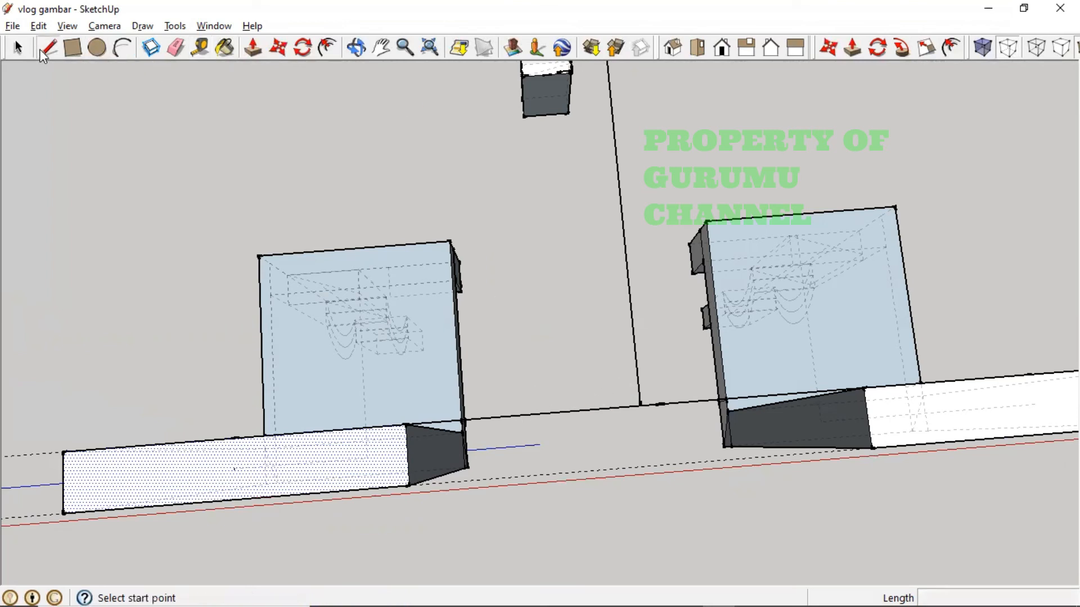
{"action": "left_click", "coordinate": [236, 499]}
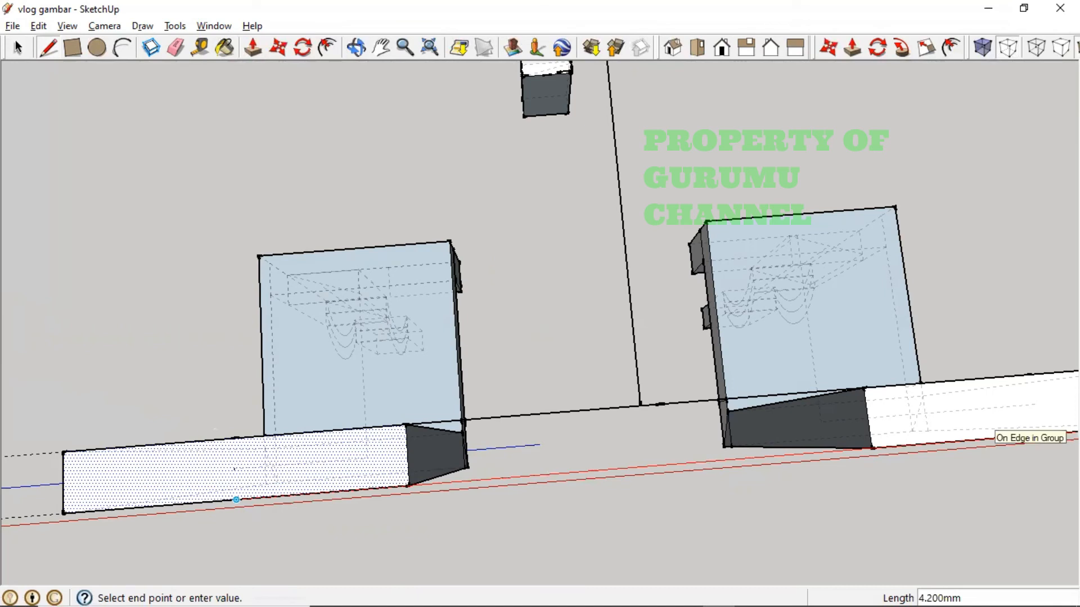
{"action": "middle_click_drag", "start_coordinate": [956, 443], "coordinate": [911, 454], "text": "shift"}
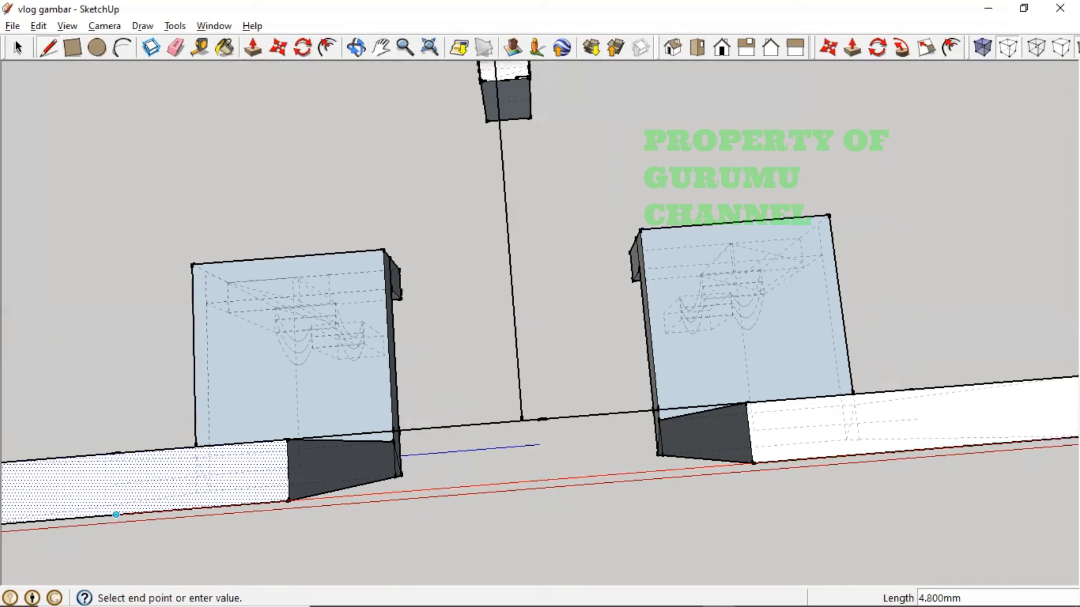
{"action": "left_click", "coordinate": [922, 449]}
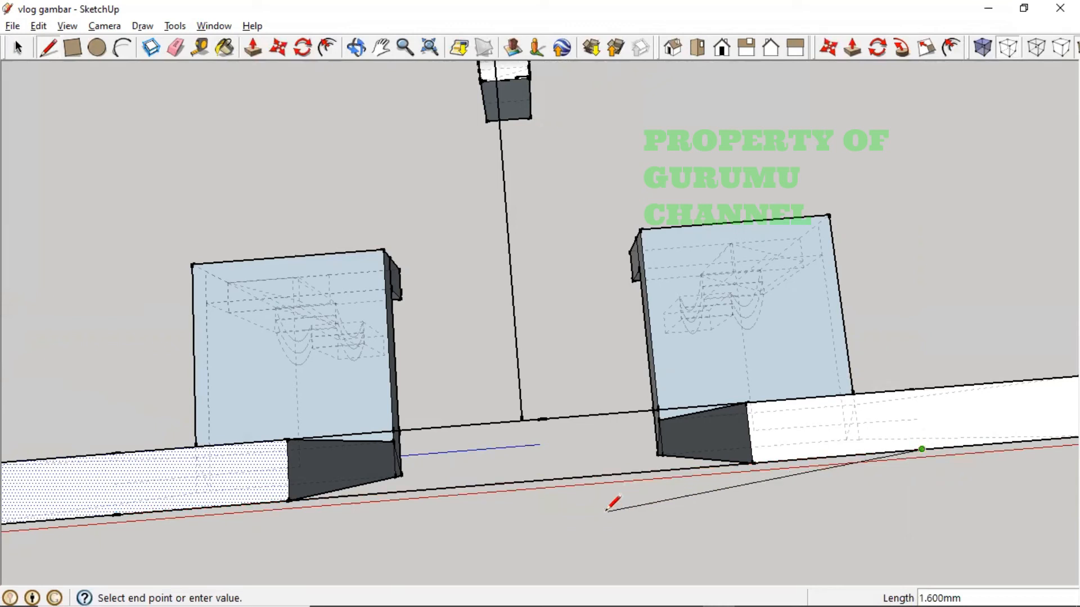
{"action": "key", "text": "Escape"}
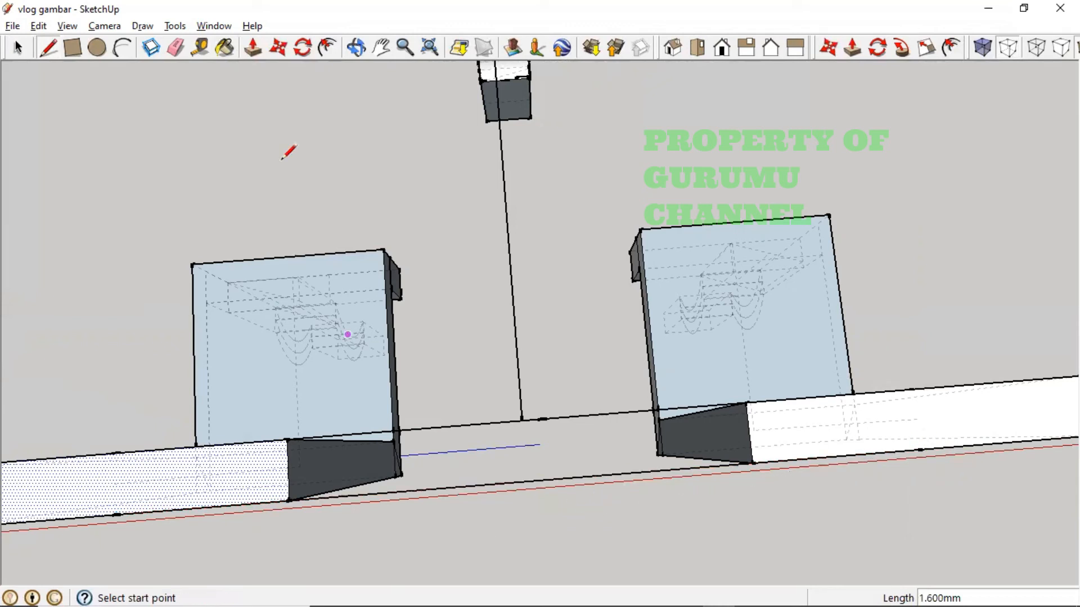
- Draw a 2 mm line from the left beam's edge to close the white base face
{"action": "left_click", "coordinate": [200, 48]}
{"action": "left_click", "coordinate": [115, 515]}
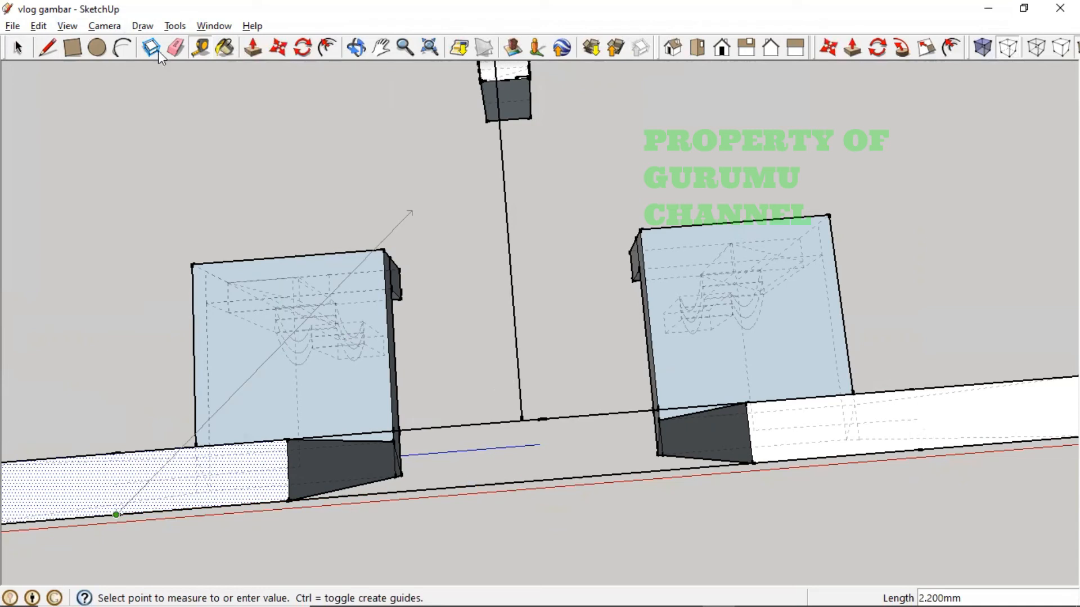
{"action": "key", "text": "l"}
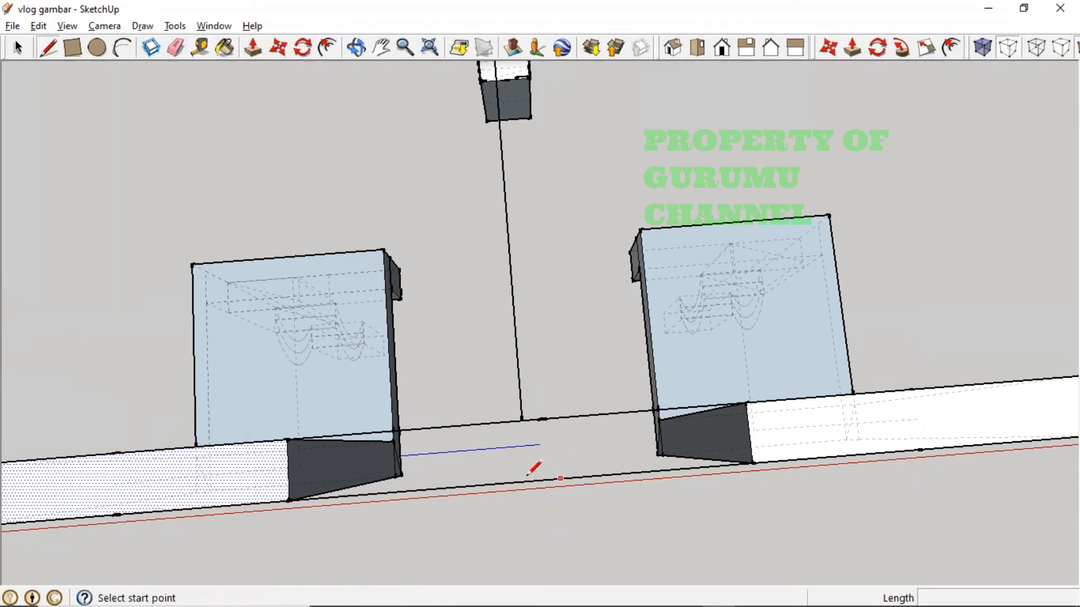
{"action": "left_click", "coordinate": [117, 514]}
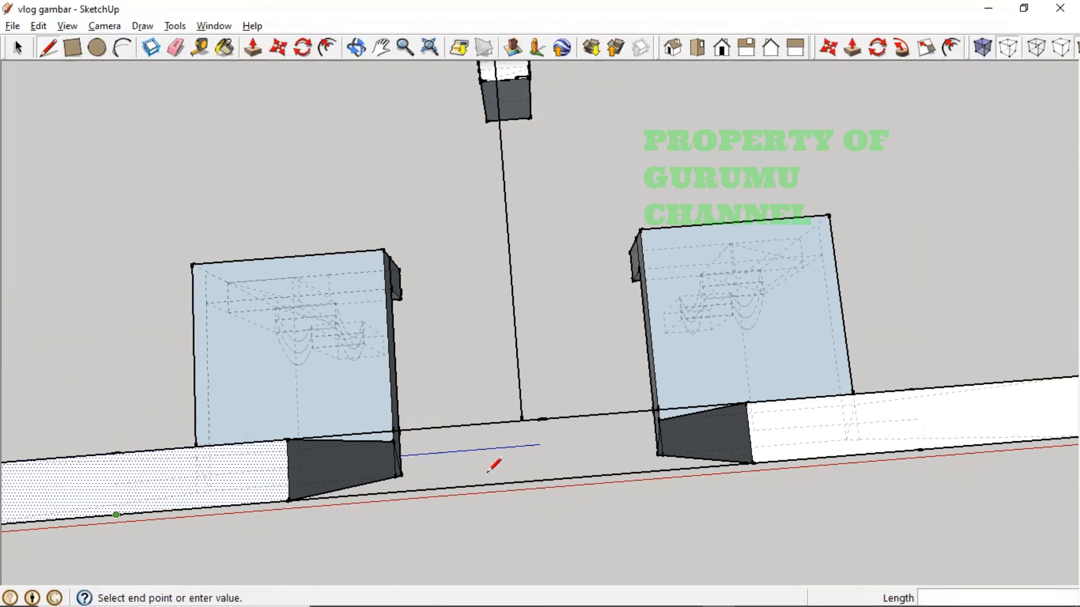
{"action": "type", "text": "2"}
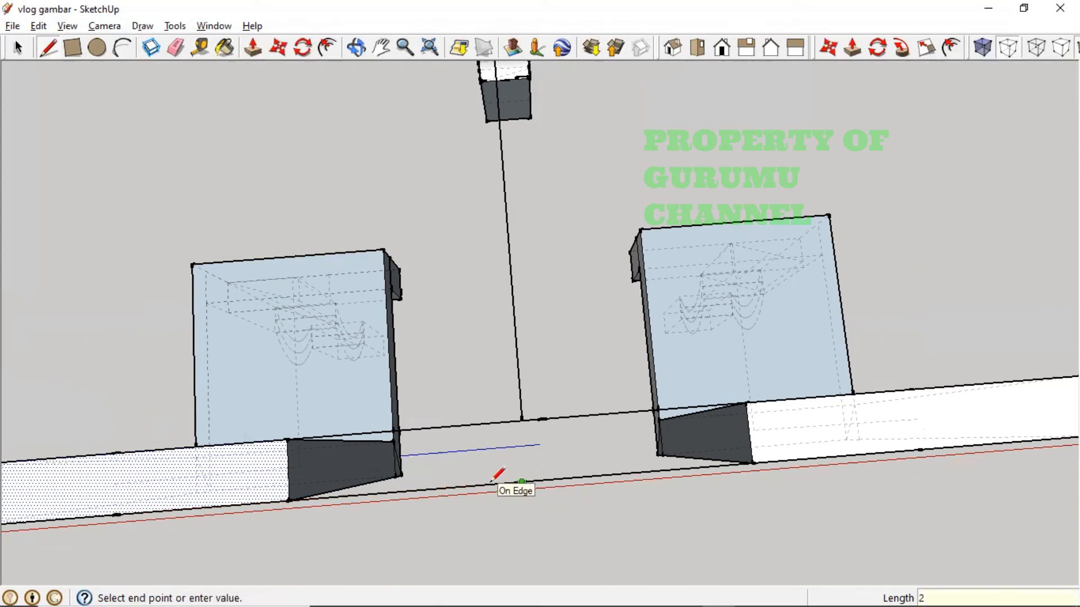
{"action": "key", "text": "Return"}
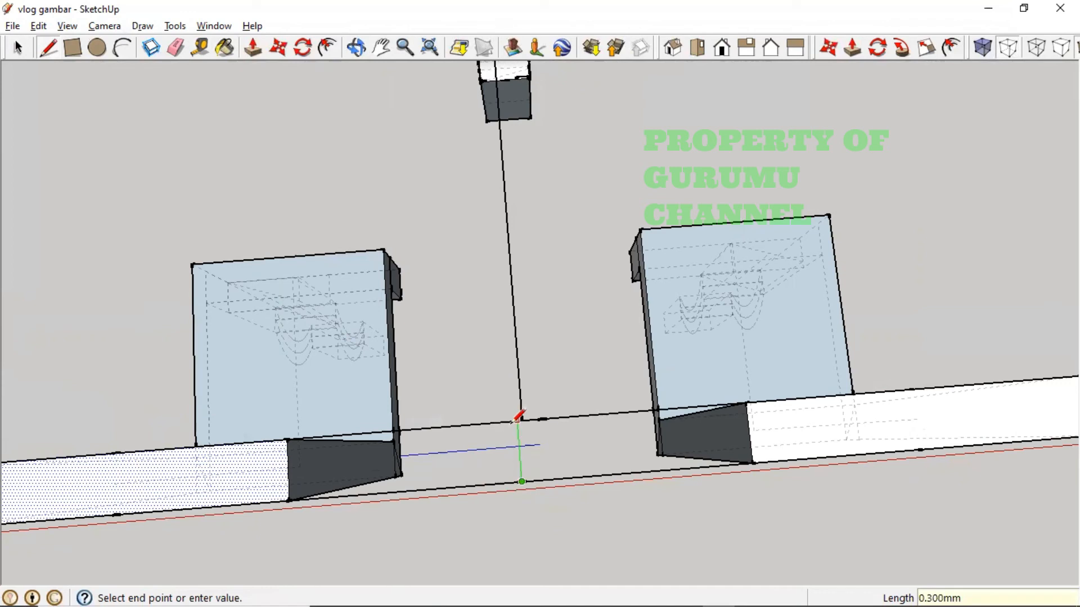
{"action": "left_click", "coordinate": [517, 421]}
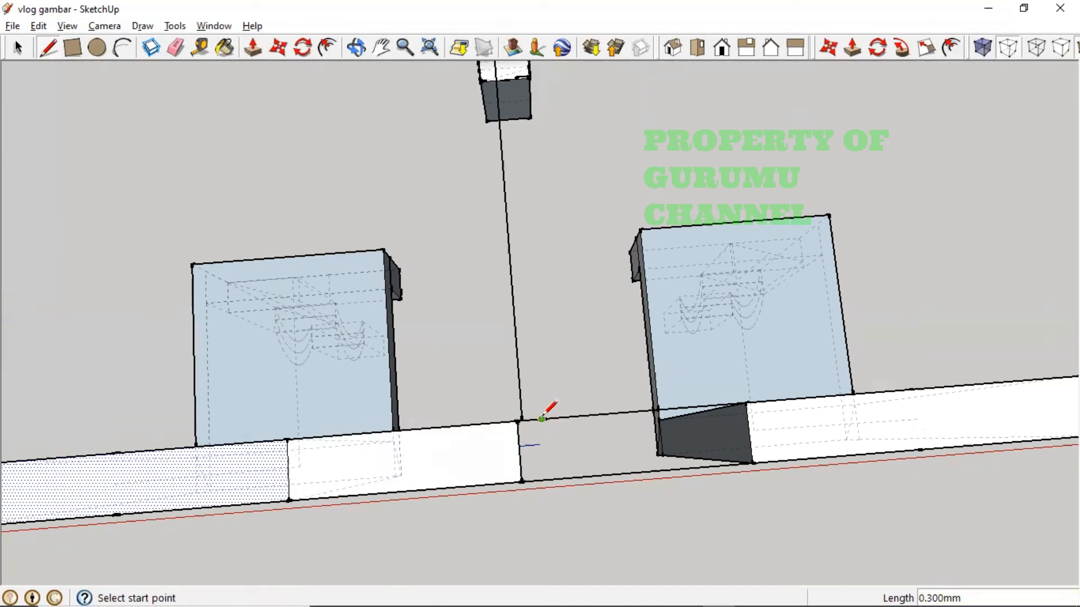
{"action": "scroll", "coordinate": [515, 320], "scroll_direction": "down", "scroll_amount": 5}
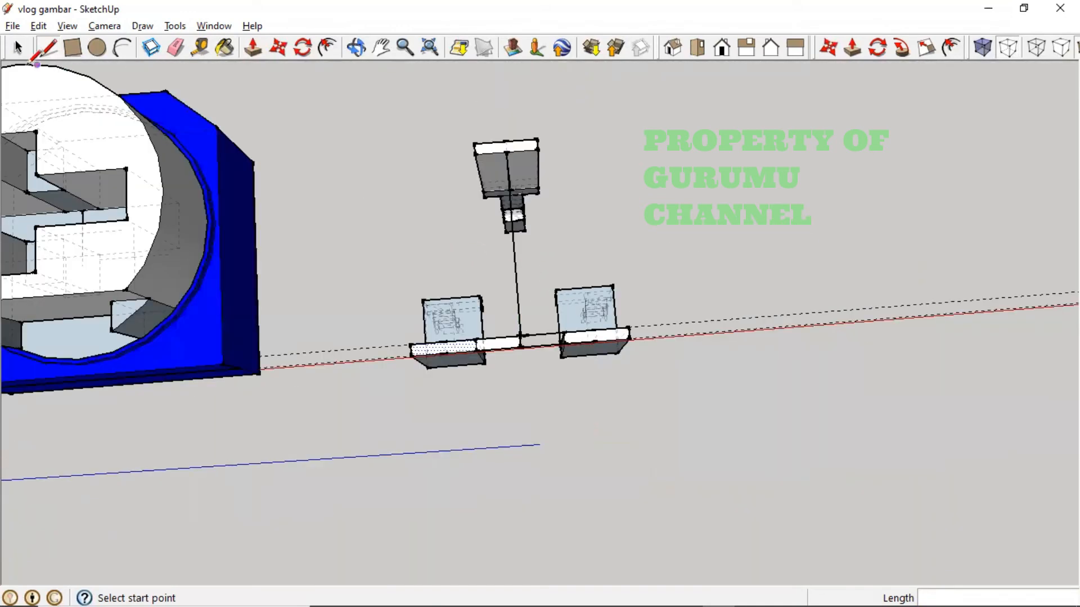
- Select the vertical pole component, restoring it after an accidental deletion
{"action": "left_click", "coordinate": [16, 48]}
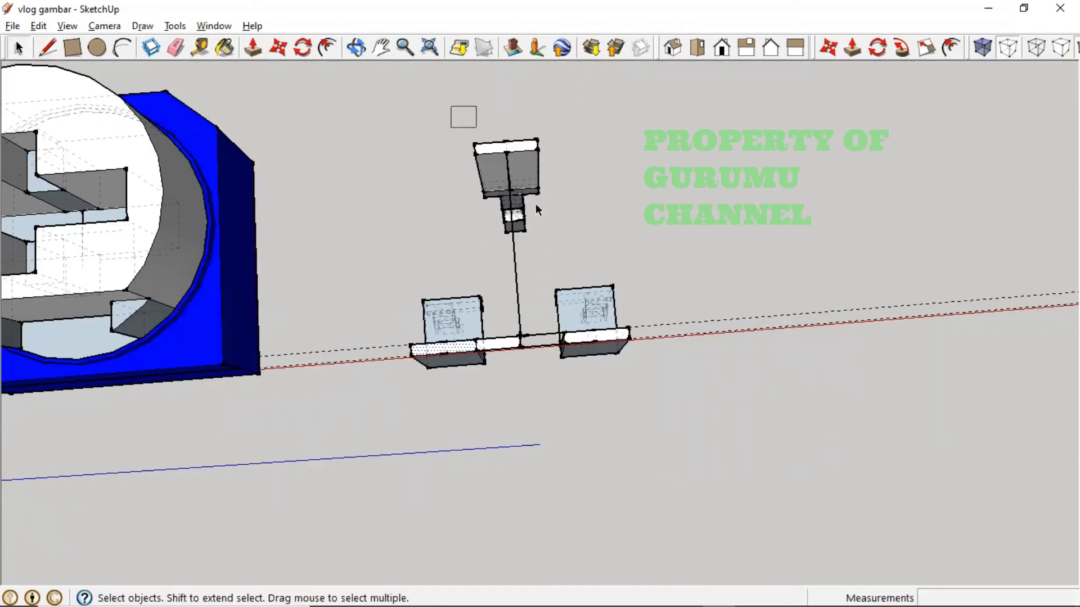
{"action": "mouse_move", "coordinate": [536, 205]}
{"action": "left_mouse_down"}
{"action": "mouse_move", "coordinate": [565, 305]}
{"action": "mouse_move", "coordinate": [560, 371]}
{"action": "left_mouse_up"}
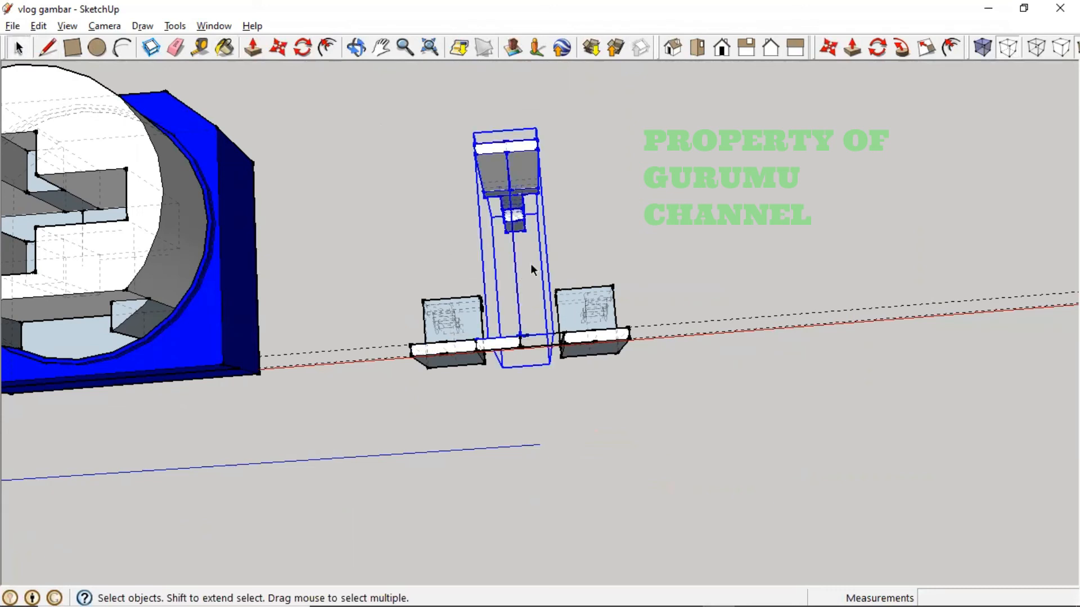
{"action": "key", "text": "Delete"}
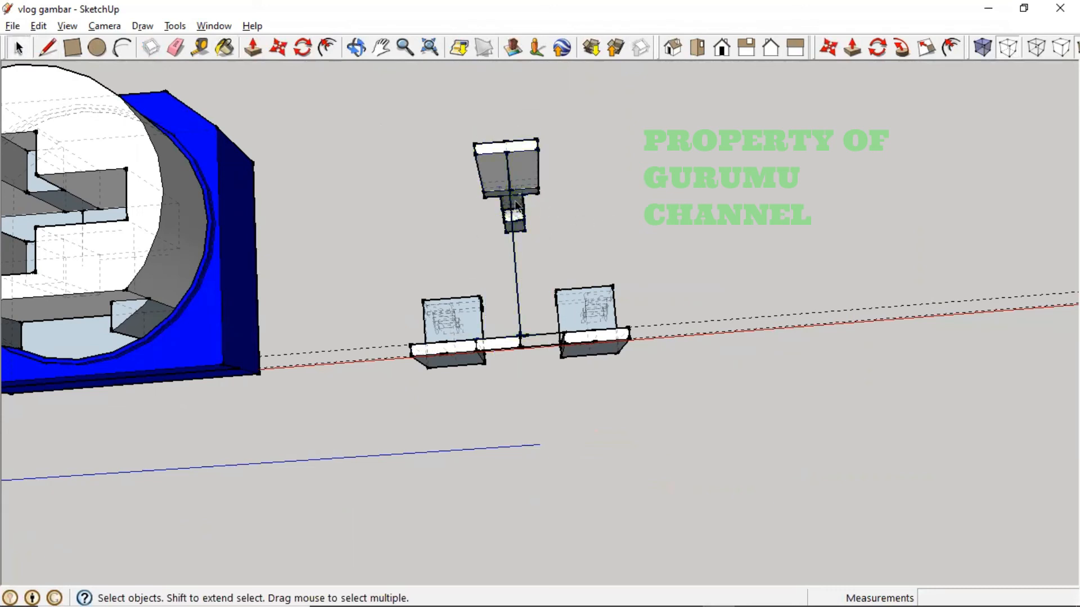
{"action": "key", "text": "ctrl+z"}
{"action": "scroll", "coordinate": [504, 259], "scroll_direction": "up", "scroll_amount": 5}
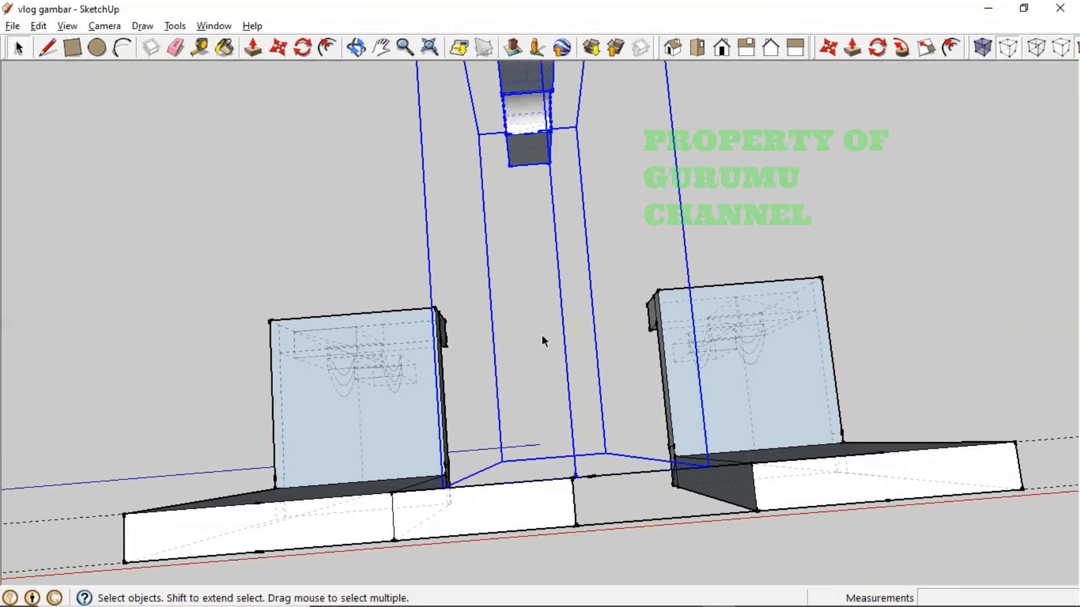
- Move the vertical pole into its final position on the base
{"action": "left_click", "coordinate": [278, 49]}
{"action": "left_click", "coordinate": [571, 477]}
{"action": "scroll", "coordinate": [572, 477], "scroll_direction": "up", "scroll_amount": 3}
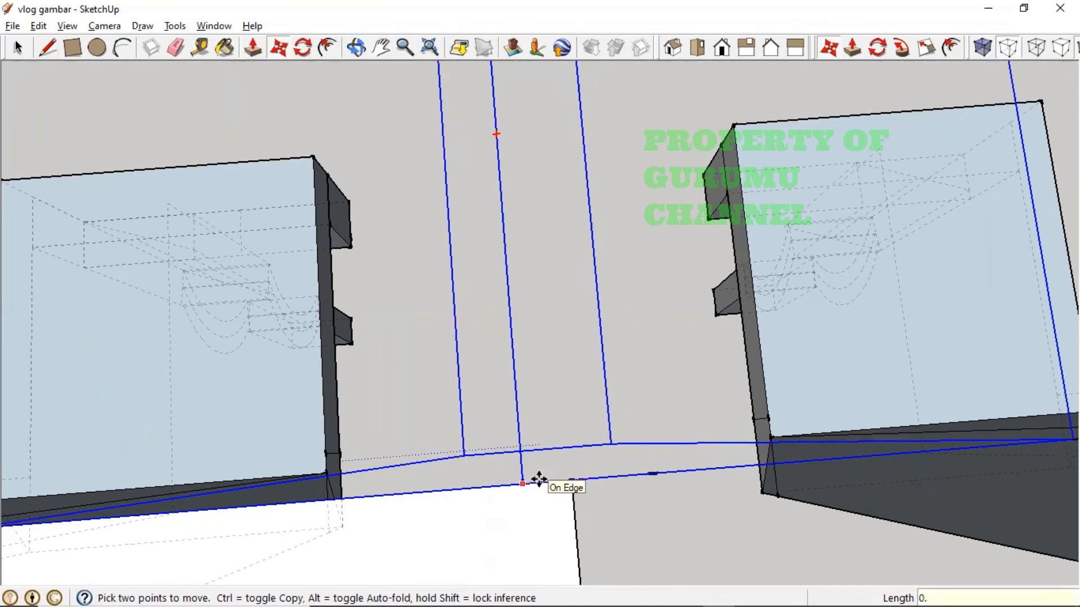
{"action": "left_click", "coordinate": [538, 478]}
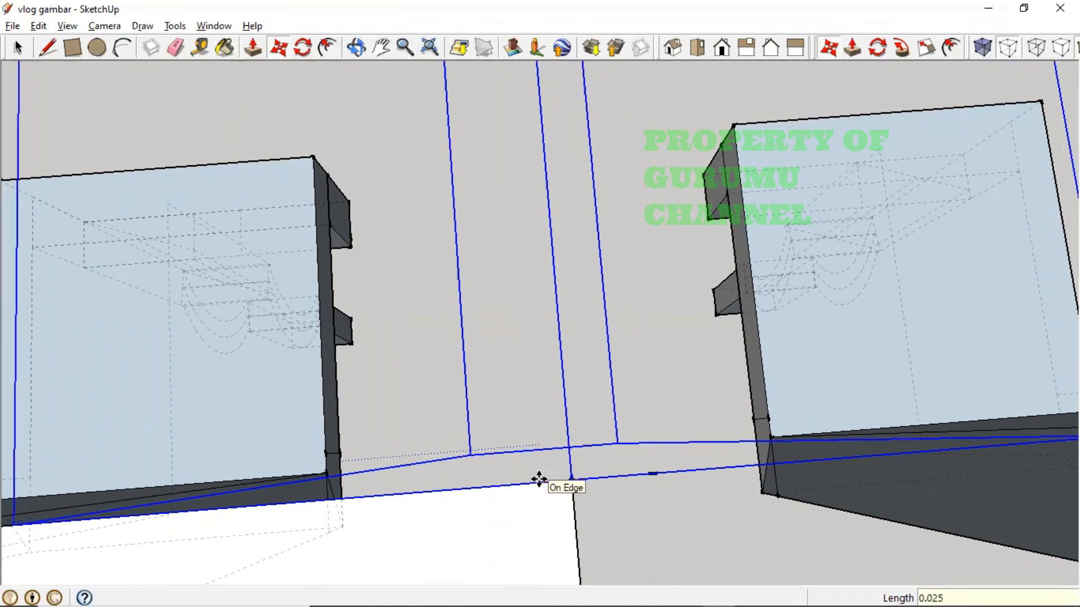
{"action": "scroll", "coordinate": [728, 445], "scroll_direction": "down", "scroll_amount": 2}
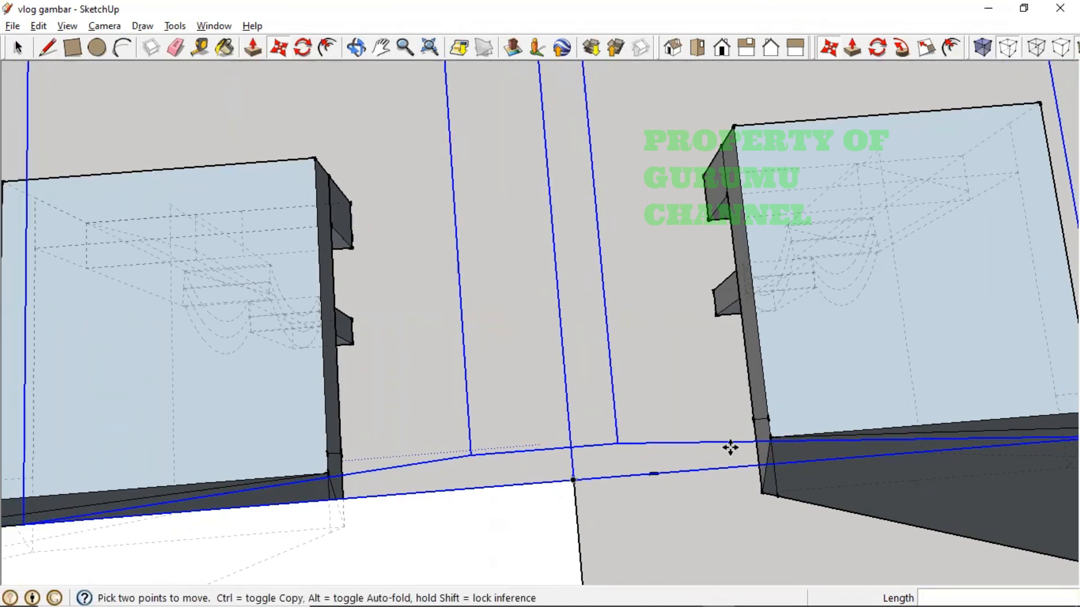
{"action": "scroll", "coordinate": [738, 425], "scroll_direction": "down", "scroll_amount": 3}
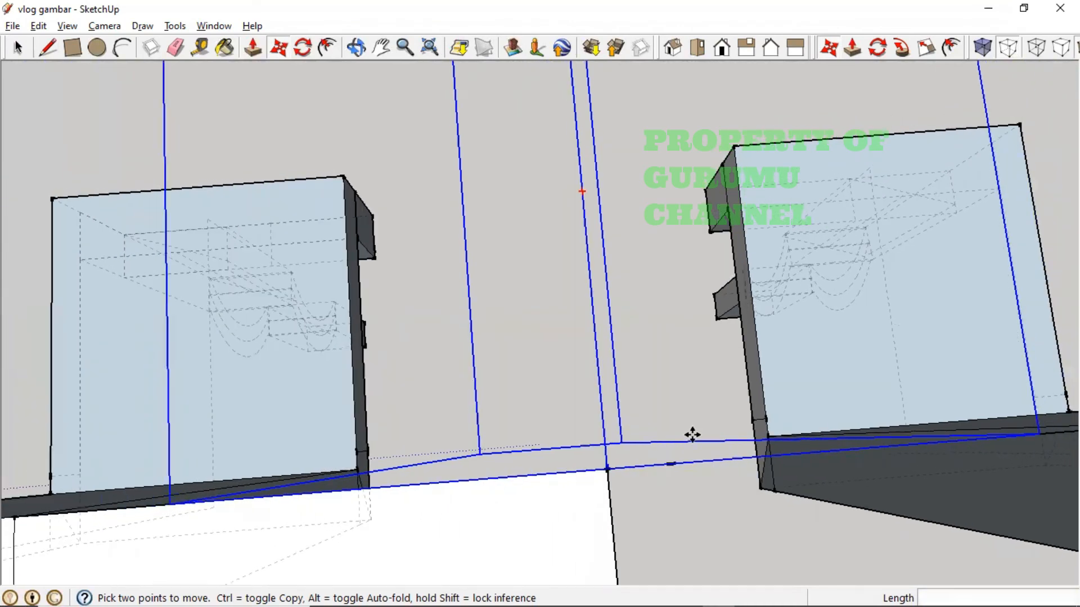
{"action": "left_click", "coordinate": [601, 475]}
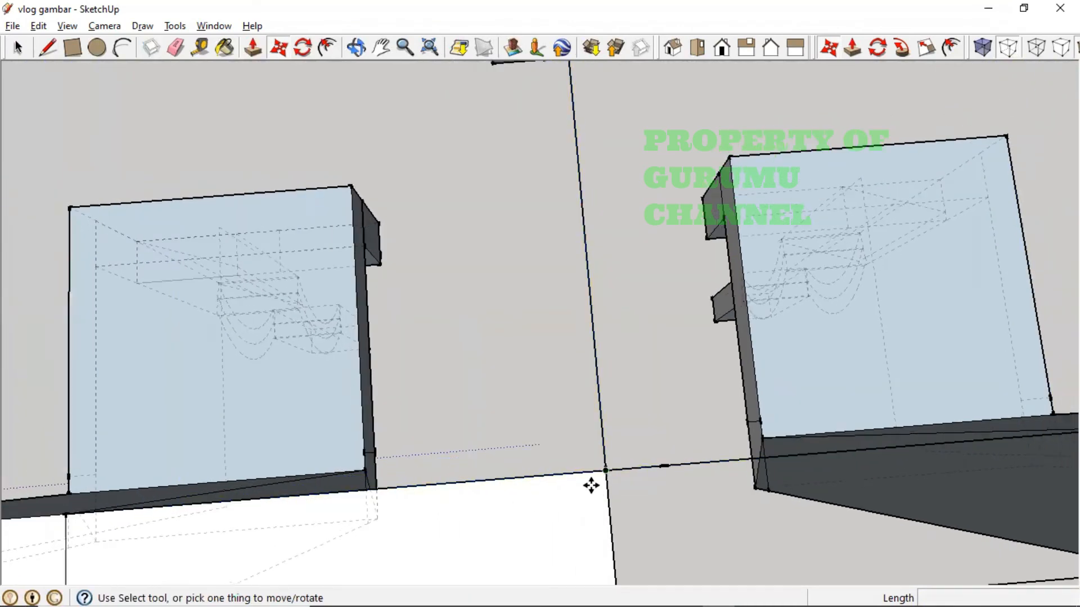
{"action": "scroll", "coordinate": [590, 484], "scroll_direction": "down", "scroll_amount": 4}
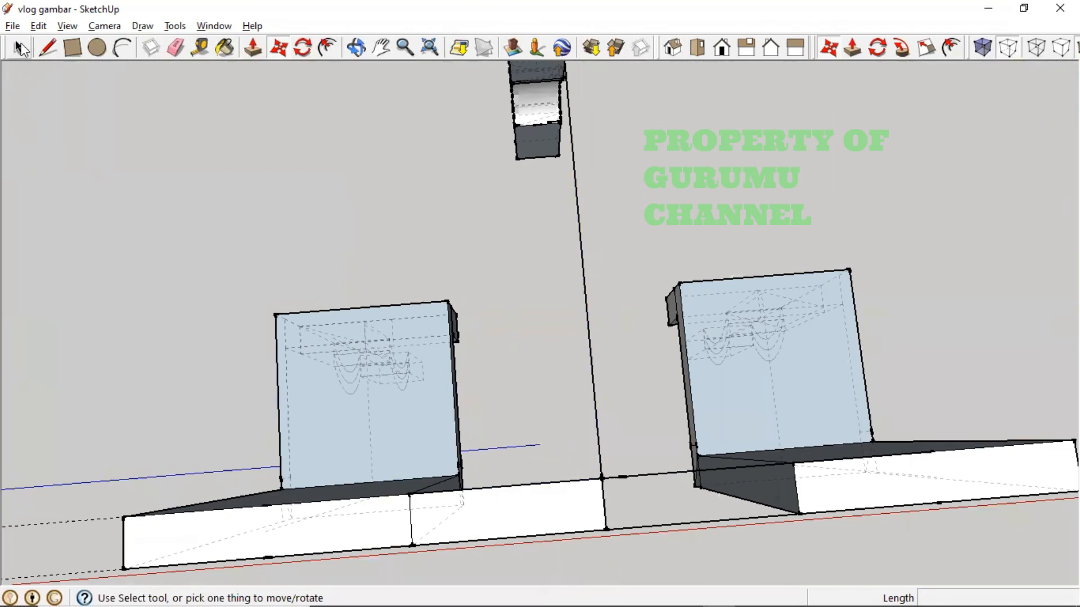
- Delete the white front face and the two bottom edges between the blocks
{"action": "left_click", "coordinate": [20, 49]}
{"action": "left_click", "coordinate": [575, 517]}
{"action": "key", "text": "Delete"}
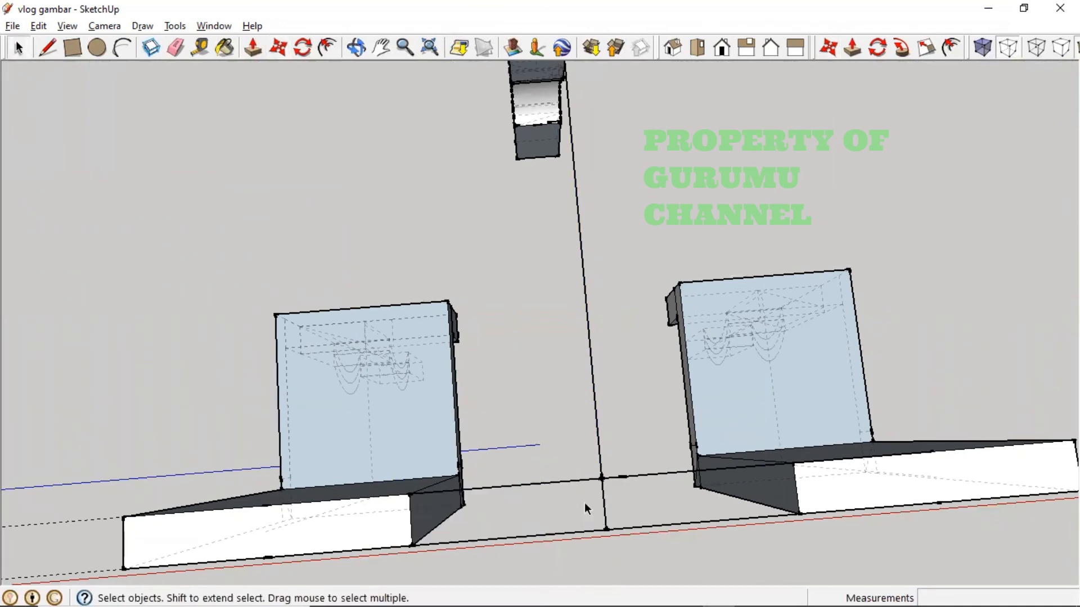
{"action": "left_click", "coordinate": [572, 534]}
{"action": "key", "text": "Delete"}
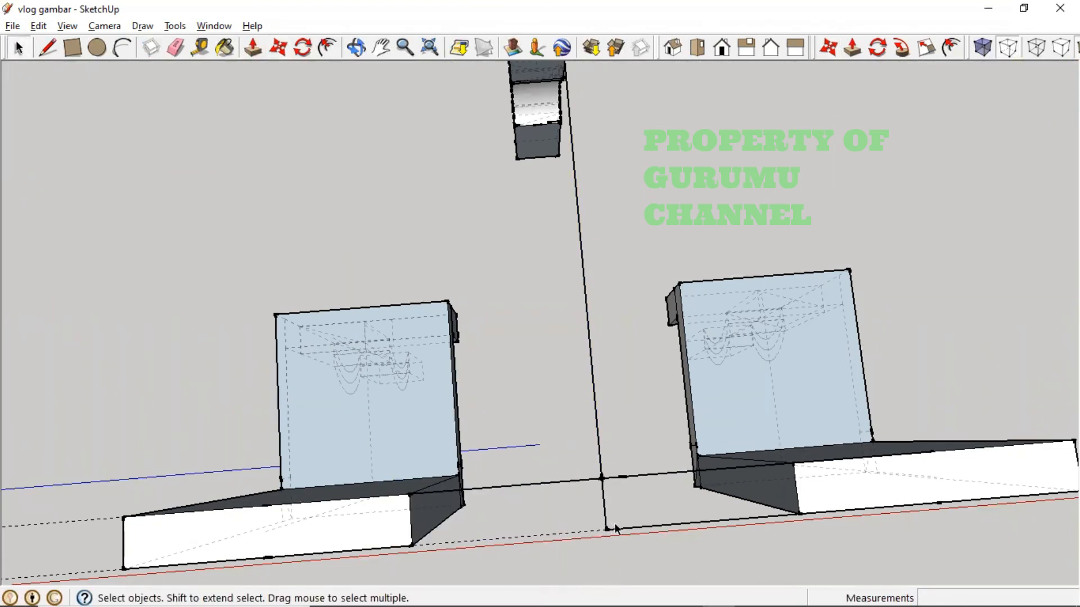
{"action": "left_click", "coordinate": [616, 528]}
{"action": "key", "text": "Delete"}
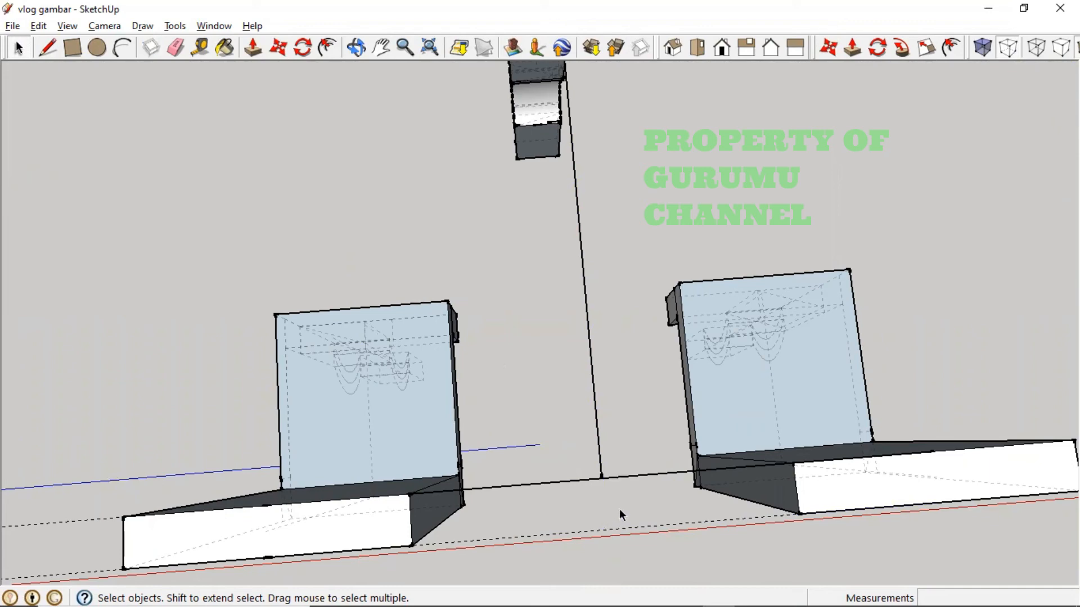
{"action": "scroll", "coordinate": [623, 480], "scroll_direction": "down", "scroll_amount": 4}
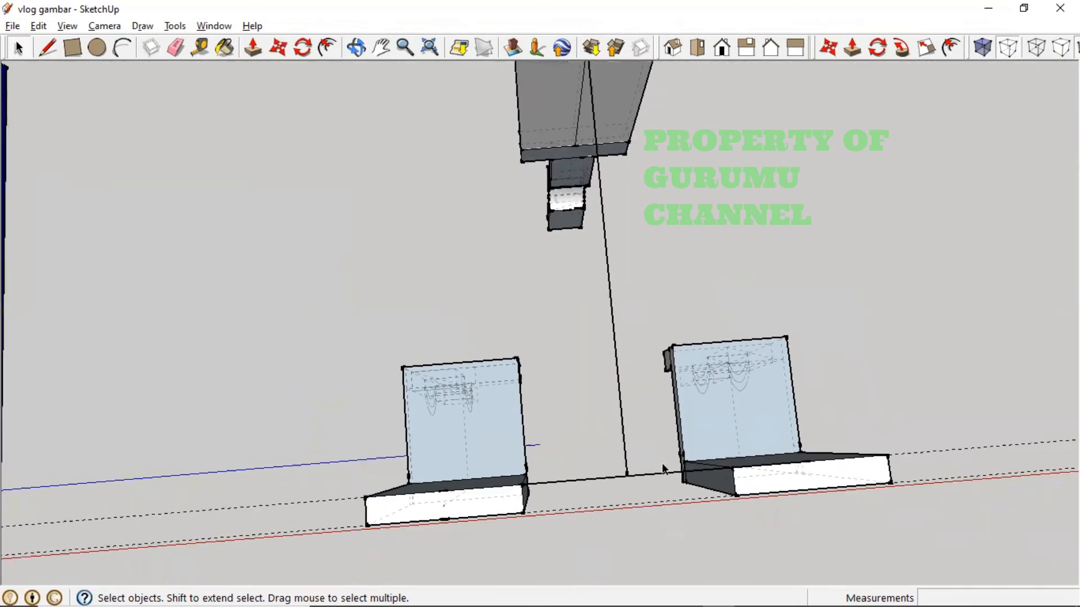
- Group the blocks, pole and overhead part into one object
{"action": "scroll", "coordinate": [664, 468], "scroll_direction": "down", "scroll_amount": 5}
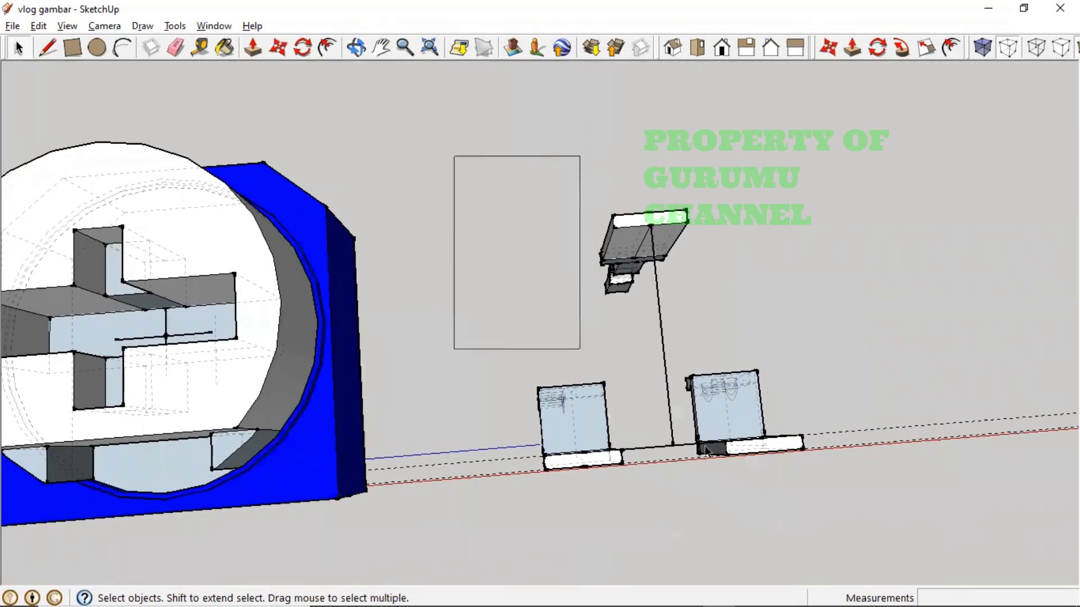
{"action": "left_click_drag", "start_coordinate": [707, 450], "coordinate": [911, 557]}
{"action": "right_click", "coordinate": [736, 407]}
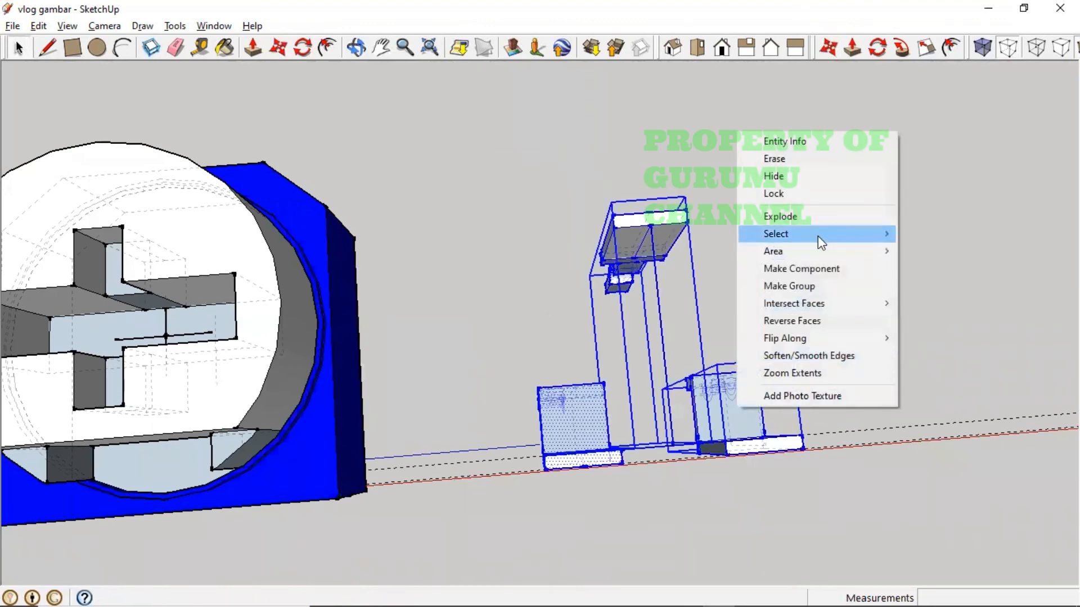
{"action": "left_click", "coordinate": [824, 285]}
- Move the new group into place under the blue trimmer base
{"action": "key", "text": "o"}
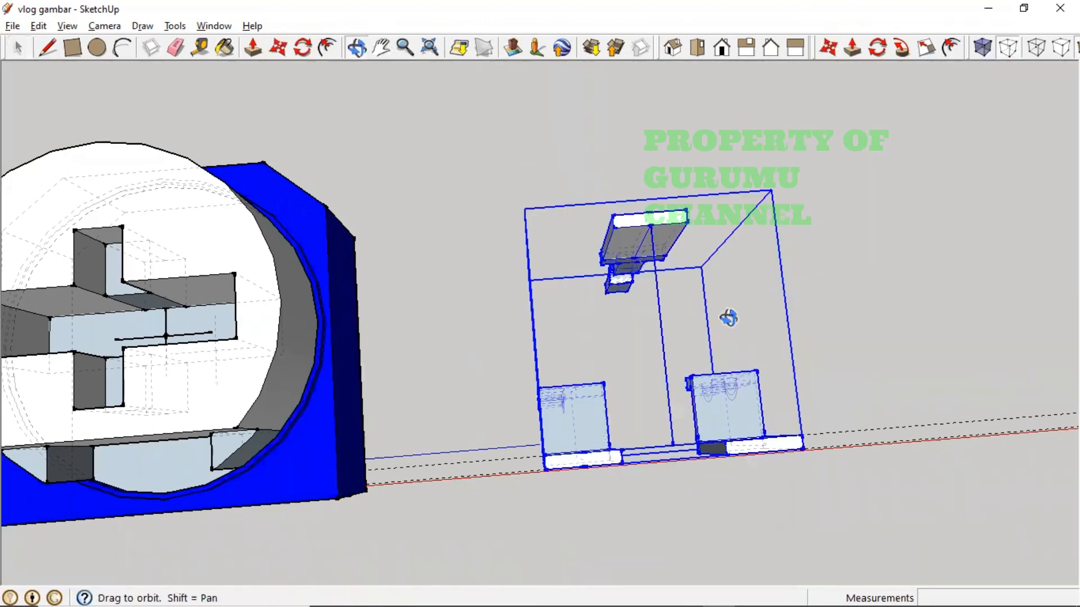
{"action": "left_click_drag", "start_coordinate": [728, 319], "coordinate": [619, 119]}
{"action": "key", "text": "space"}
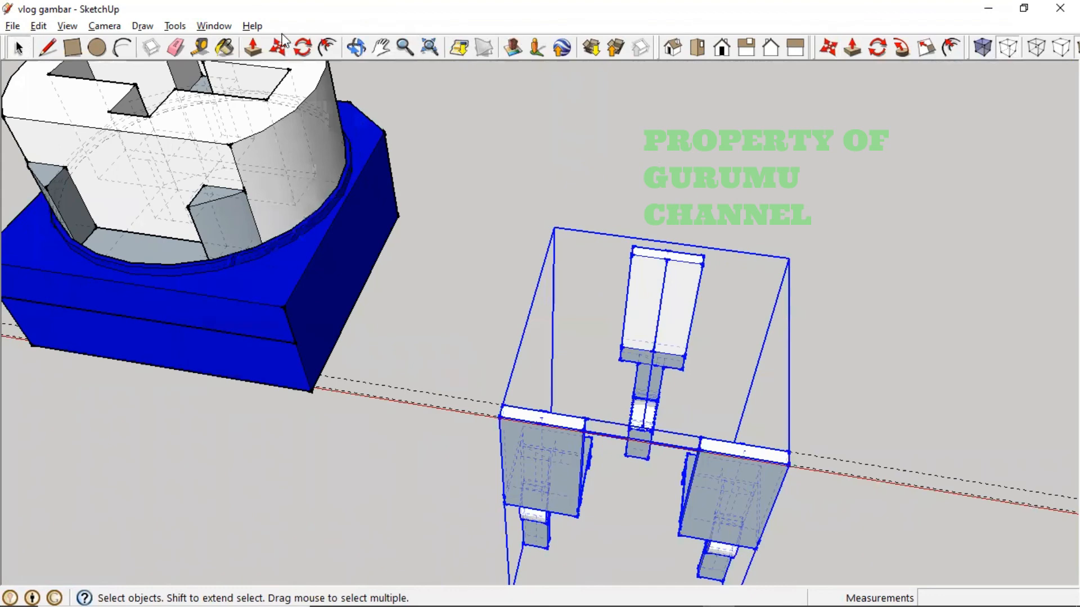
{"action": "key", "text": "m"}
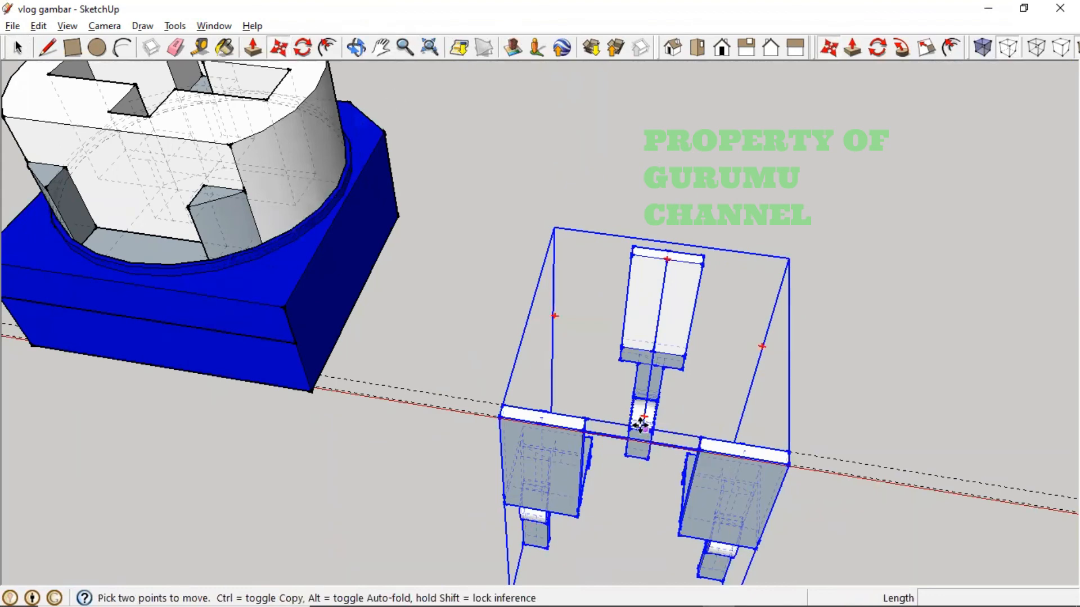
{"action": "scroll", "coordinate": [642, 429], "scroll_direction": "up", "scroll_amount": 3}
{"action": "scroll", "coordinate": [647, 425], "scroll_direction": "up", "scroll_amount": 1}
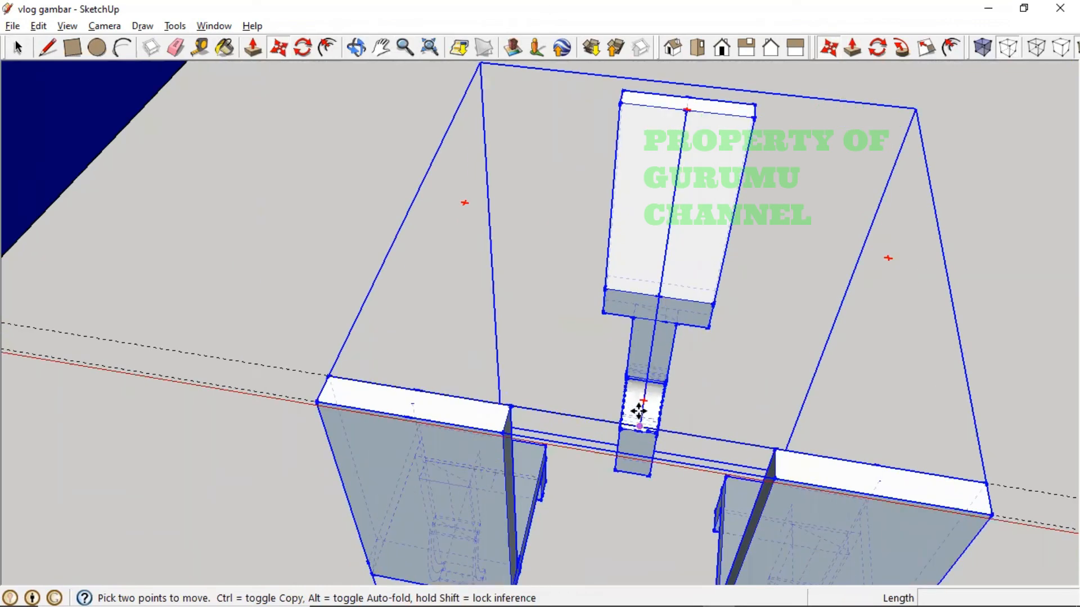
{"action": "left_click", "coordinate": [640, 426]}
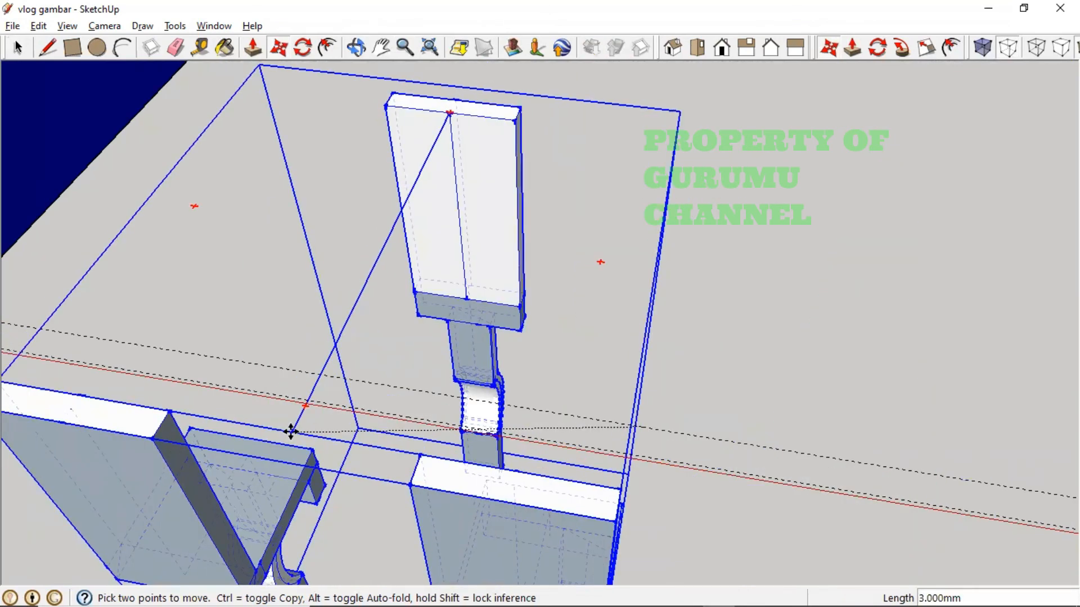
{"action": "key", "text": "h"}
{"action": "left_click_drag", "start_coordinate": [285, 427], "coordinate": [876, 403]}
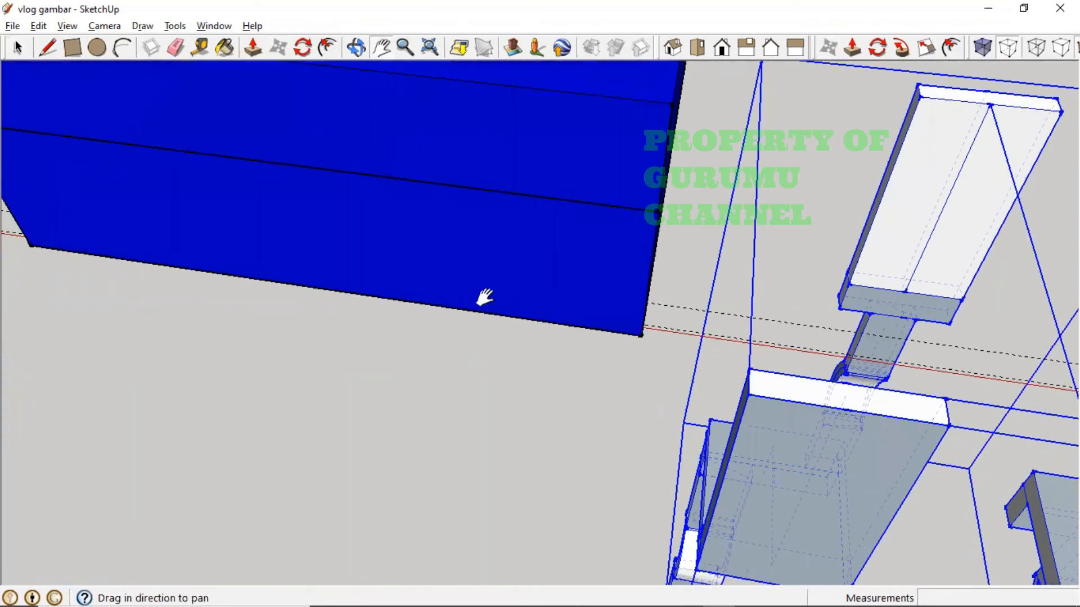
{"action": "left_click_drag", "start_coordinate": [366, 270], "coordinate": [551, 424]}
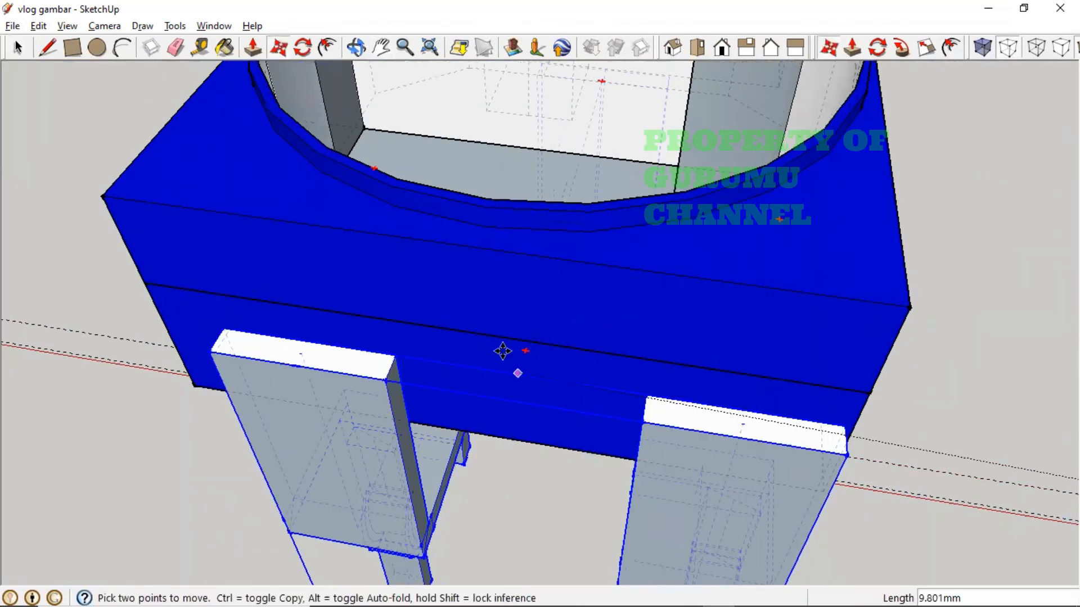
{"action": "left_click", "coordinate": [488, 336]}
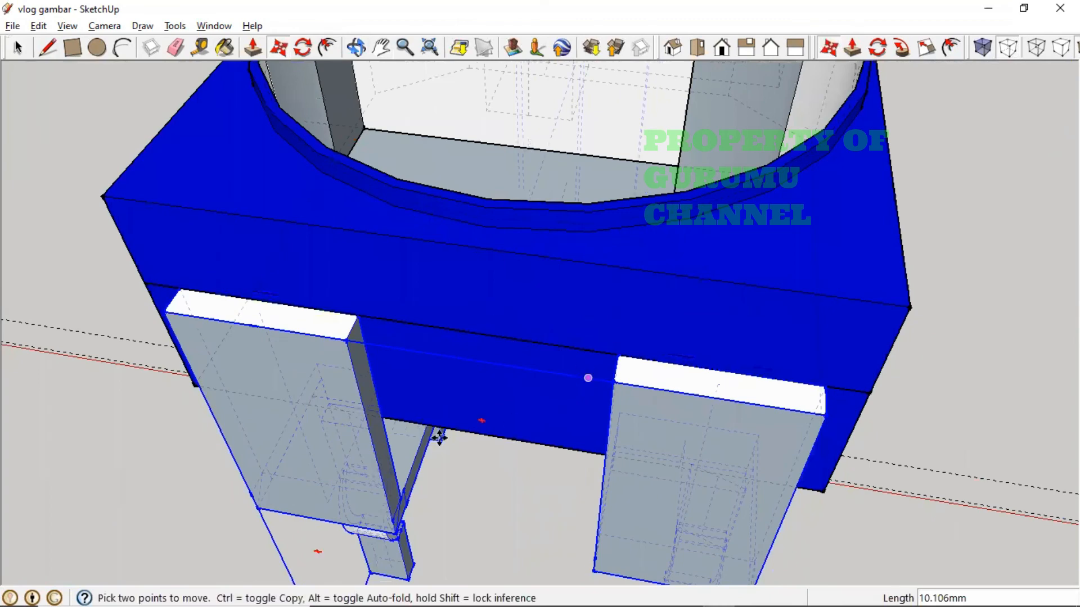
- Deselect, then orbit and zoom to look down on the knob's cross-shaped slot
{"action": "middle_click_drag", "start_coordinate": [454, 434], "coordinate": [337, 245]}
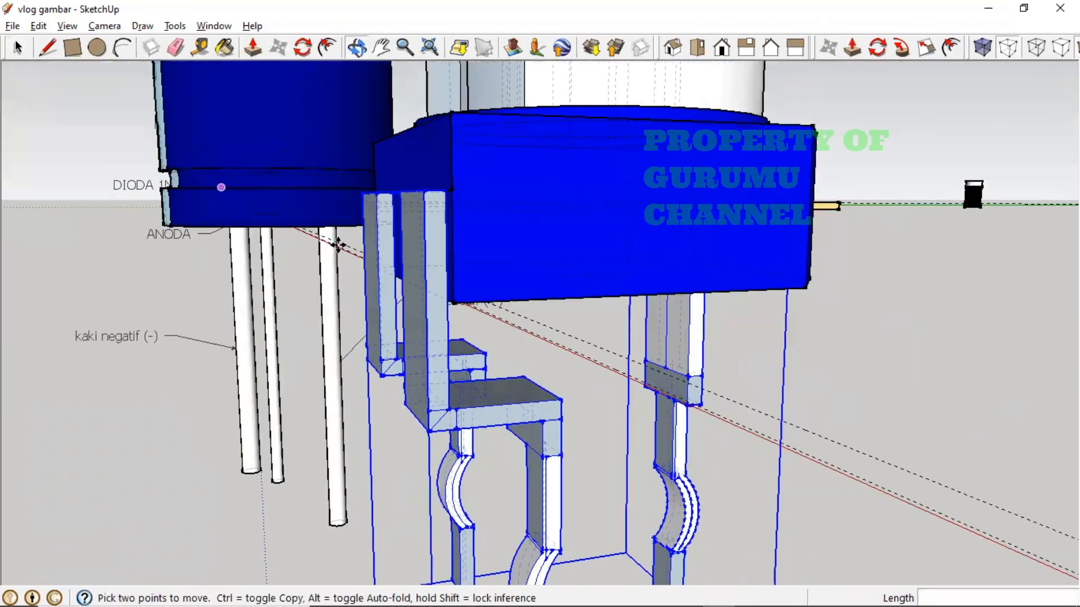
{"action": "middle_click_drag", "start_coordinate": [509, 388], "coordinate": [690, 465]}
{"action": "scroll", "coordinate": [660, 425], "scroll_direction": "down", "scroll_amount": 5}
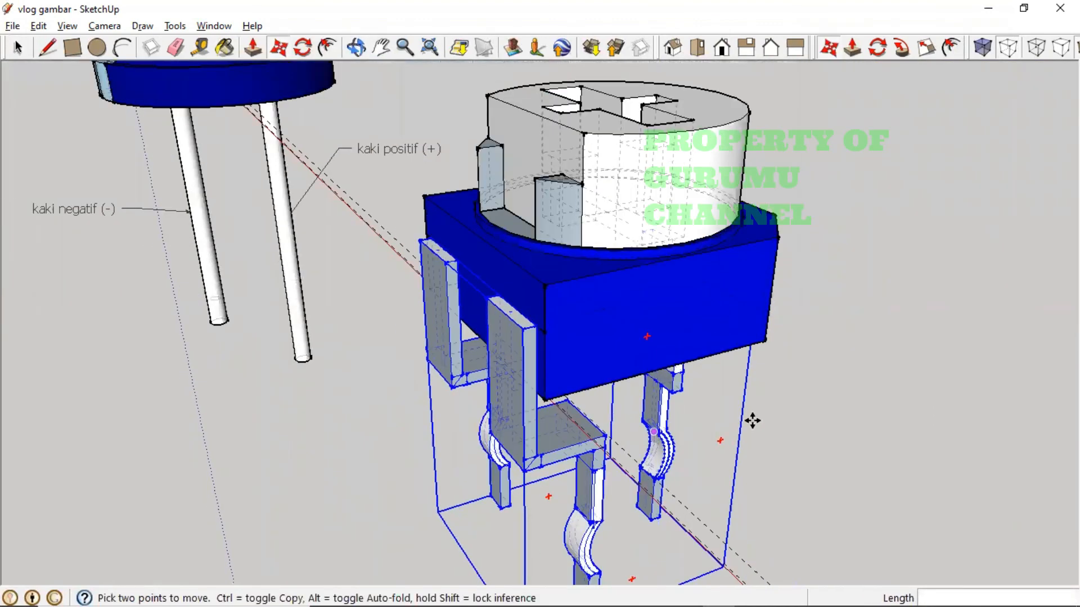
{"action": "middle_click_drag", "start_coordinate": [668, 361], "coordinate": [792, 428]}
{"action": "key", "text": "ctrl+t"}
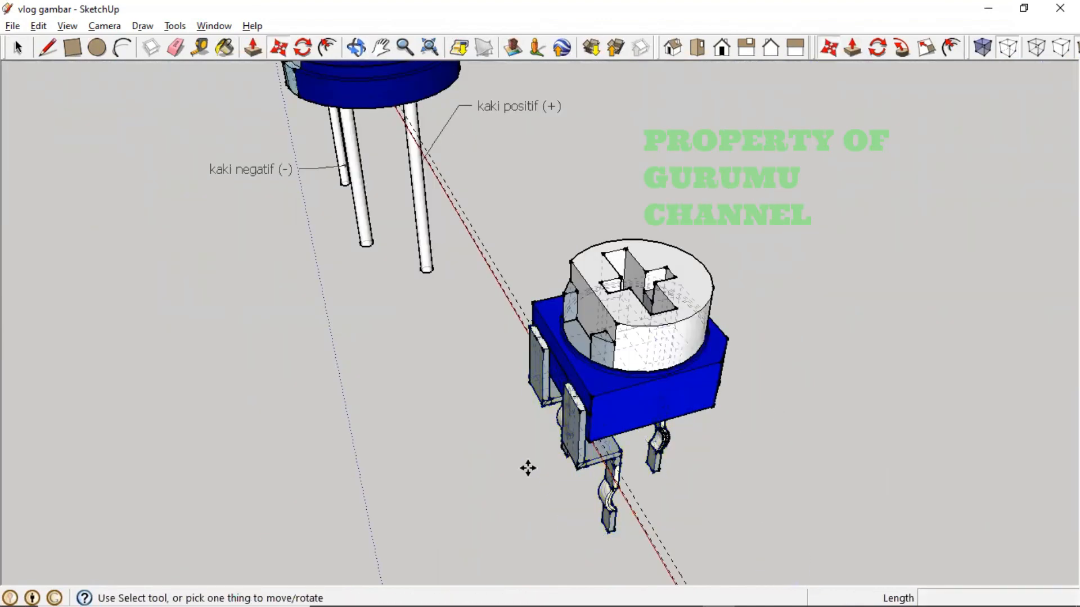
{"action": "middle_click_drag", "start_coordinate": [542, 471], "coordinate": [657, 386]}
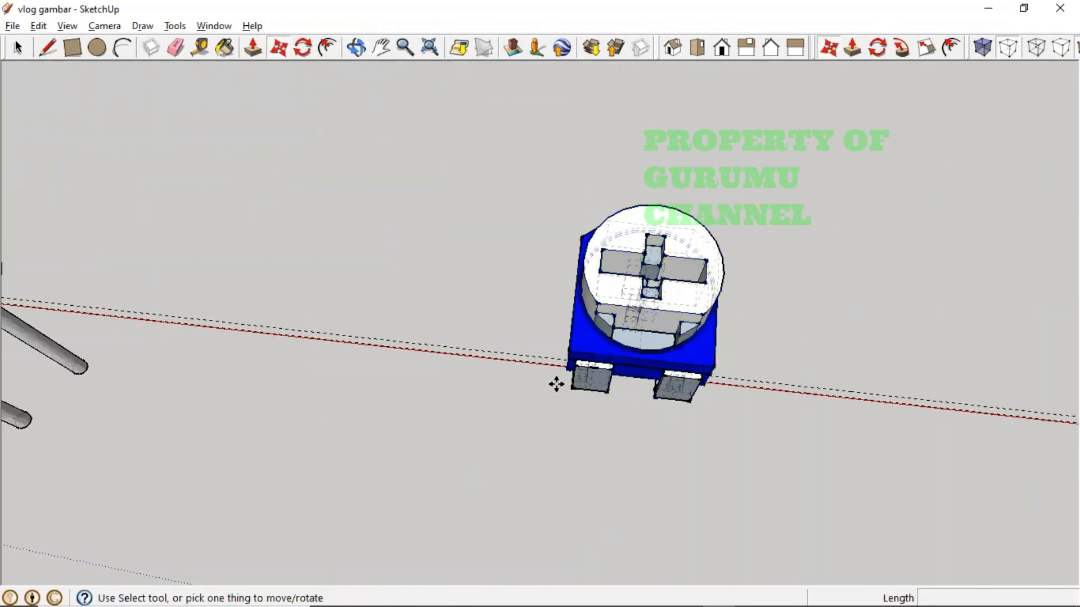
{"action": "scroll", "coordinate": [692, 259], "scroll_direction": "up", "scroll_amount": 2}
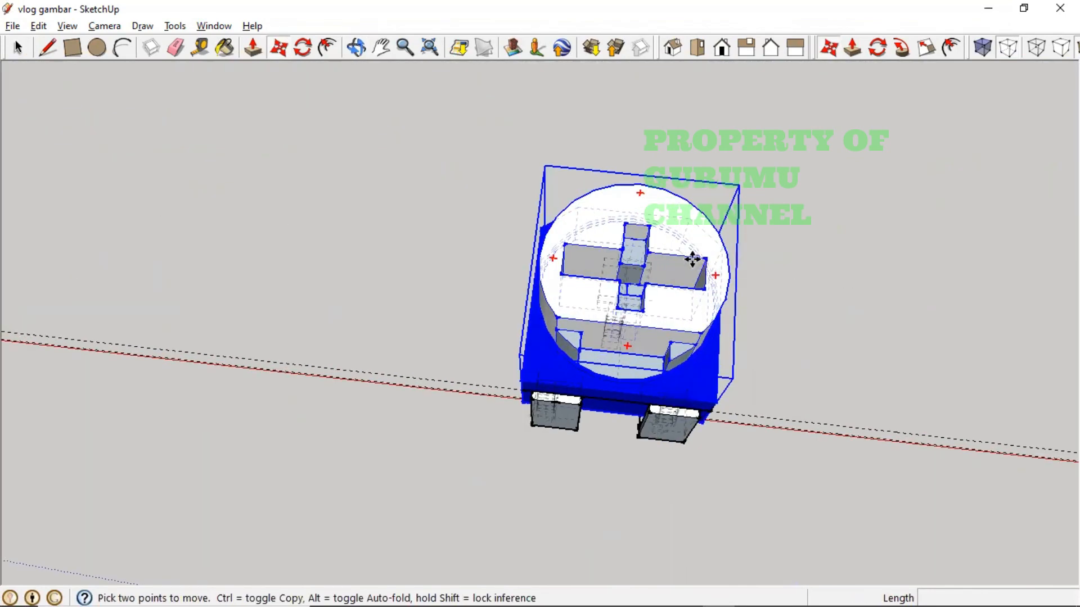
{"action": "scroll", "coordinate": [692, 258], "scroll_direction": "up", "scroll_amount": 1}
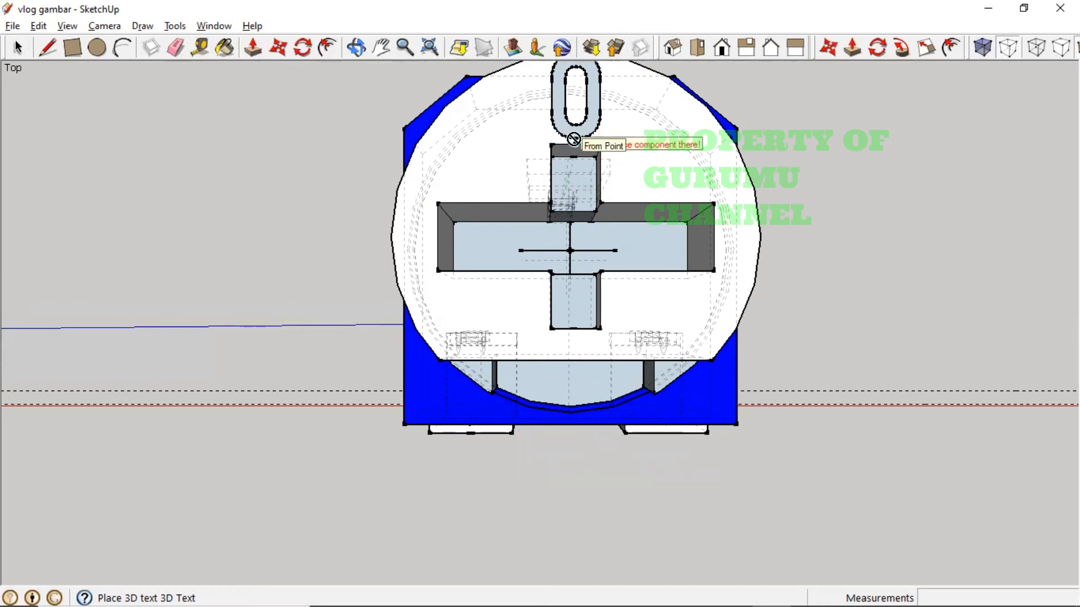
- Place the 3D '0' on the knob's top face just beyond the slot's upper arm
{"action": "key", "text": "h"}
{"action": "left_click_drag", "start_coordinate": [573, 139], "coordinate": [560, 221]}
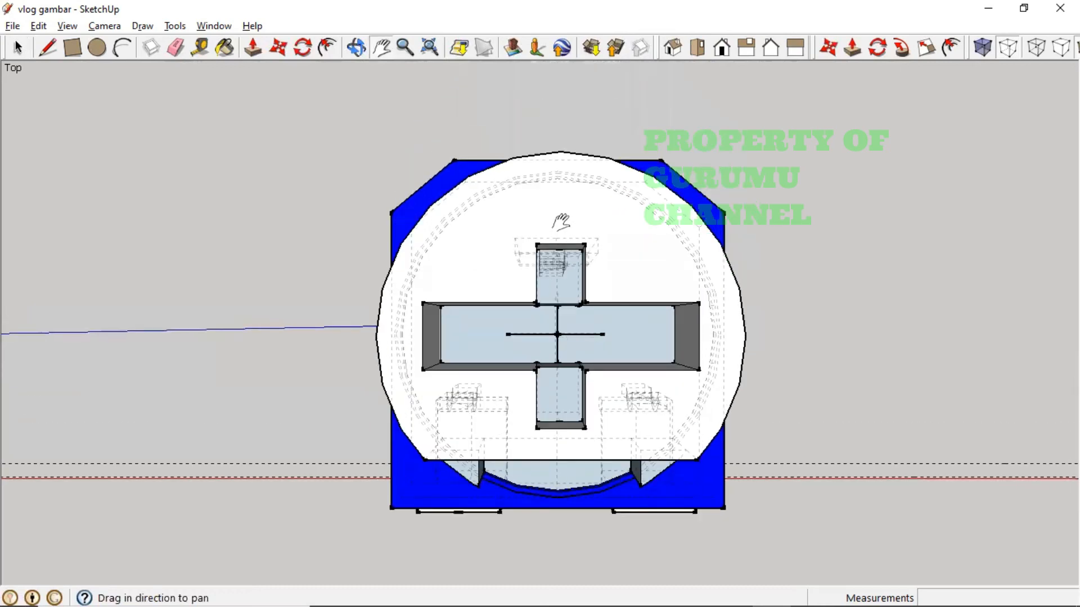
{"action": "key", "text": "Escape"}
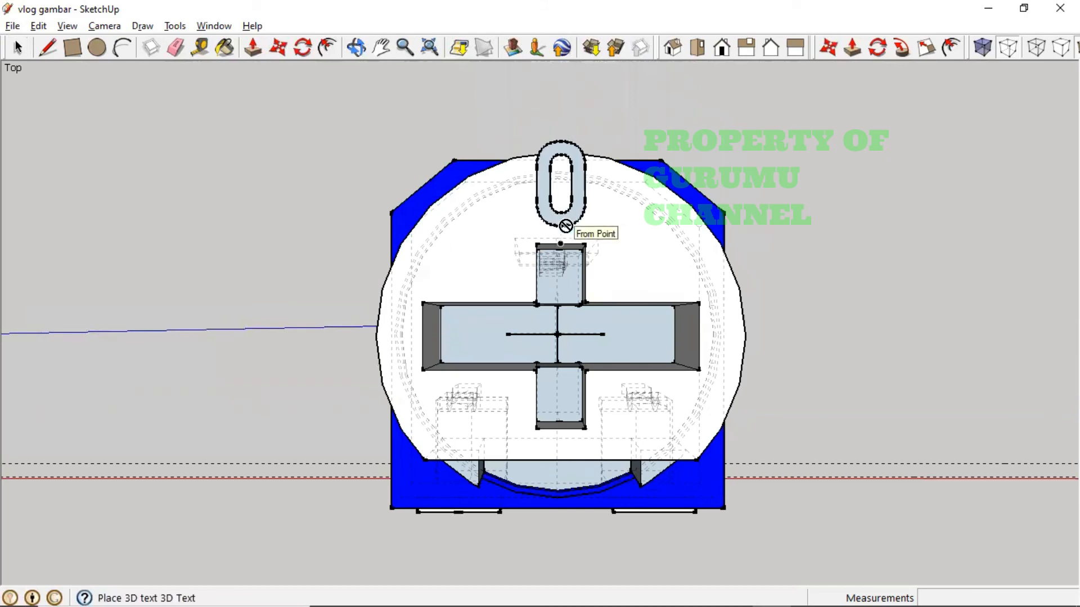
{"action": "middle_click_drag", "start_coordinate": [564, 229], "coordinate": [578, 177]}
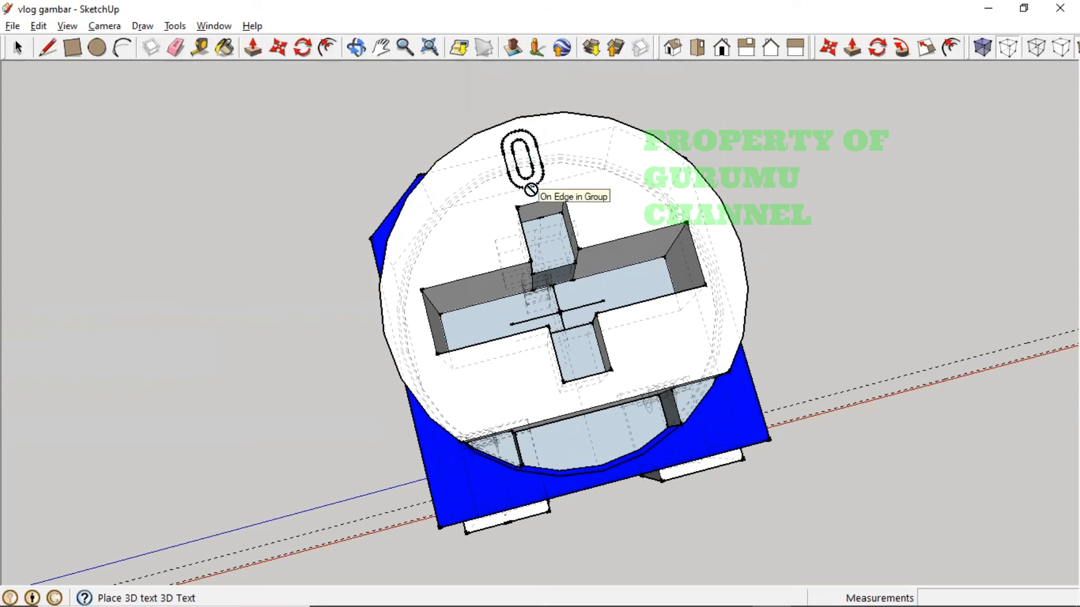
{"action": "middle_click_drag", "start_coordinate": [536, 191], "coordinate": [523, 119]}
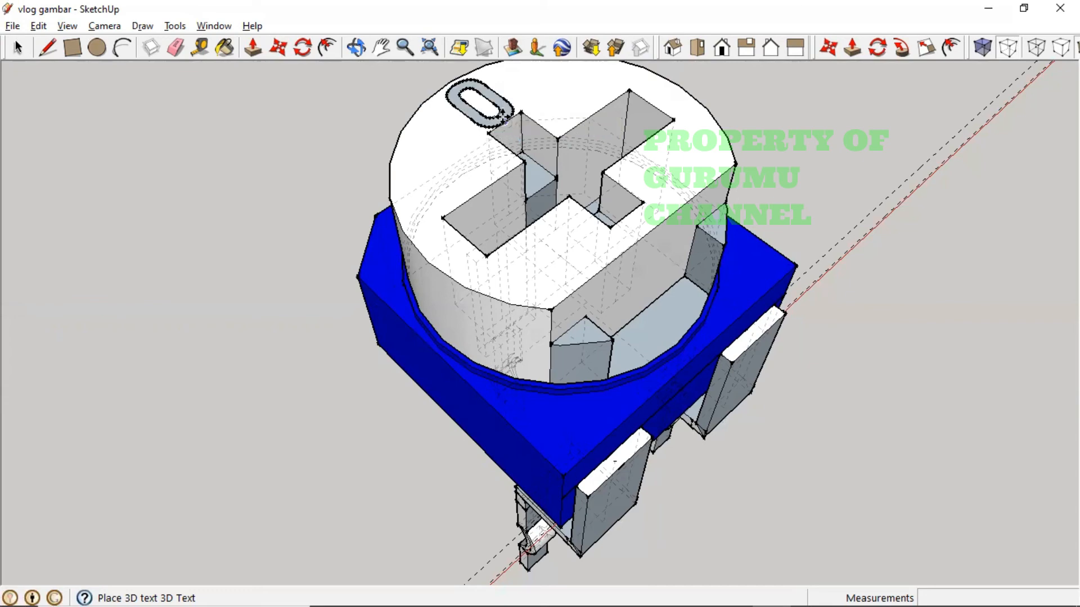
{"action": "left_click", "coordinate": [504, 118]}
{"action": "middle_click_drag", "start_coordinate": [510, 128], "coordinate": [326, 318]}
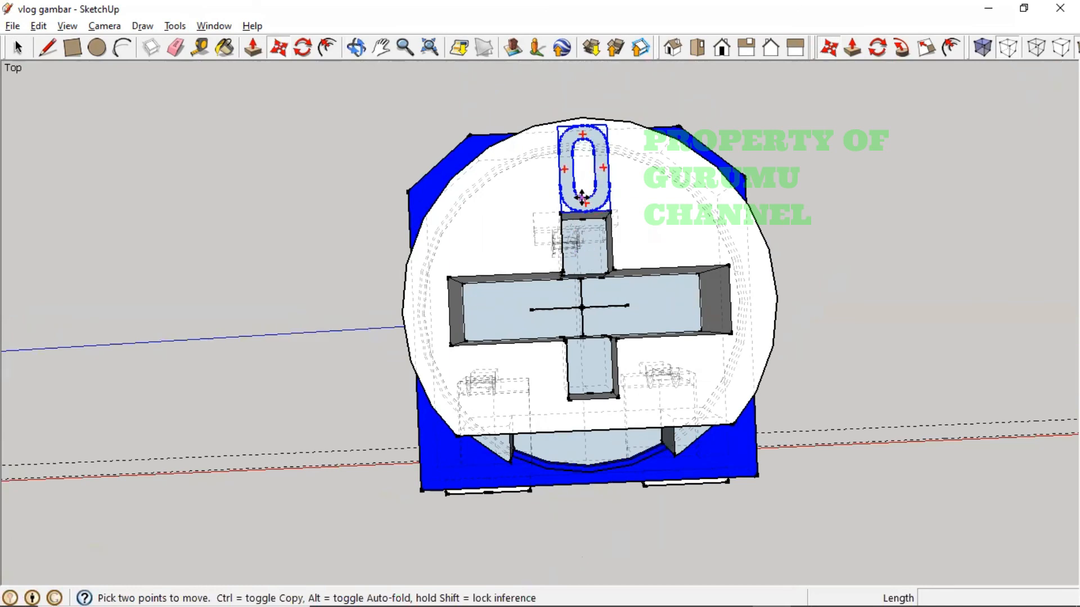
- Move the '0' up 0.05 mm after undoing 0.1 and 0.5 mm tries, then deselect
{"action": "scroll", "coordinate": [584, 202], "scroll_direction": "up", "scroll_amount": 3}
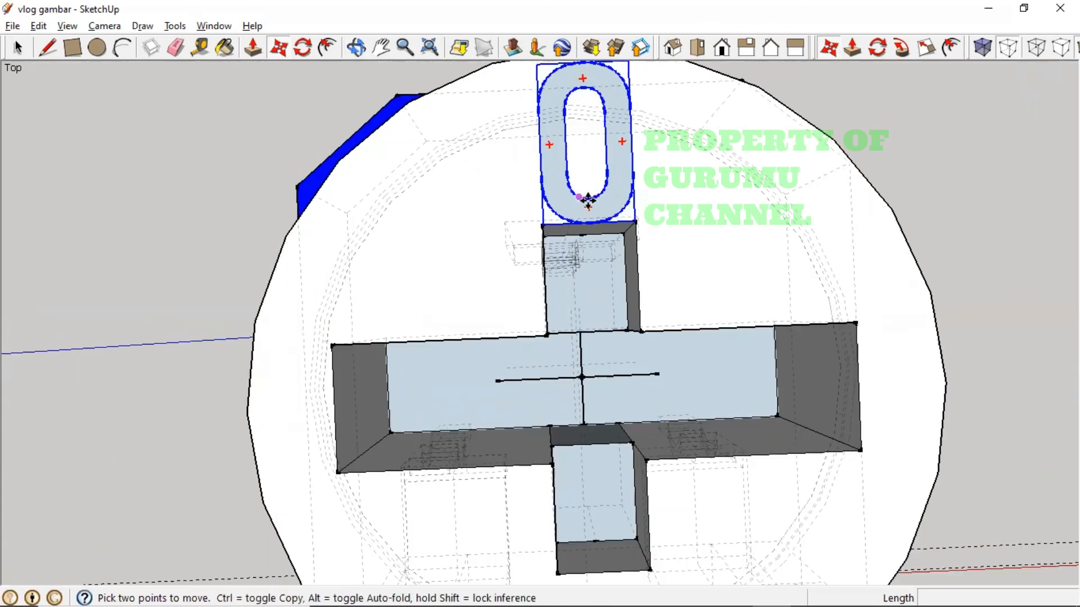
{"action": "left_click", "coordinate": [583, 141]}
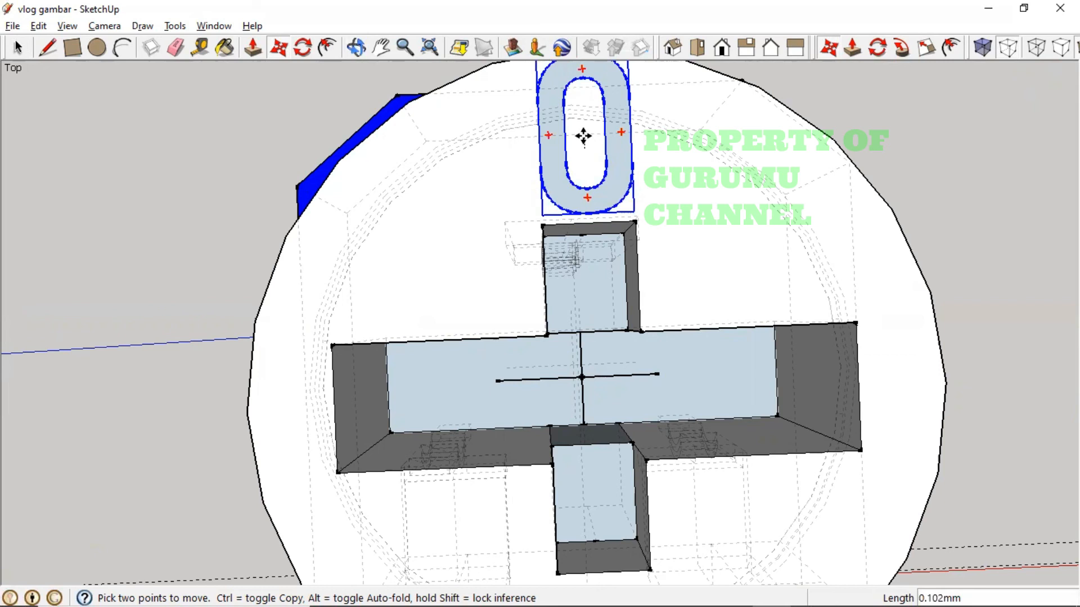
{"action": "type", "text": "0.1"}
{"action": "key", "text": "Return"}
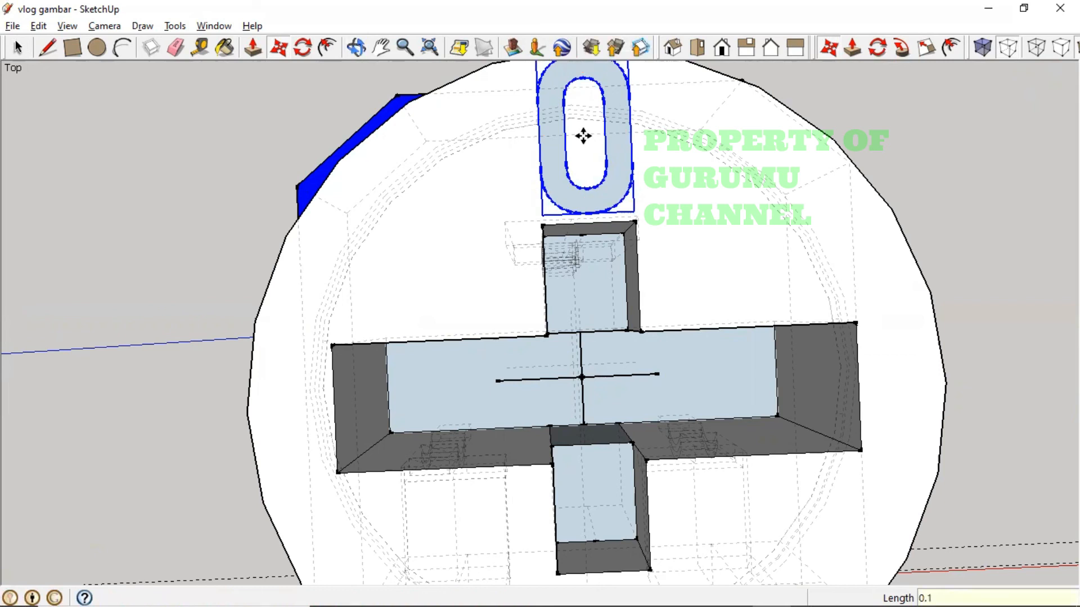
{"action": "scroll", "coordinate": [590, 185], "scroll_direction": "down", "scroll_amount": 1}
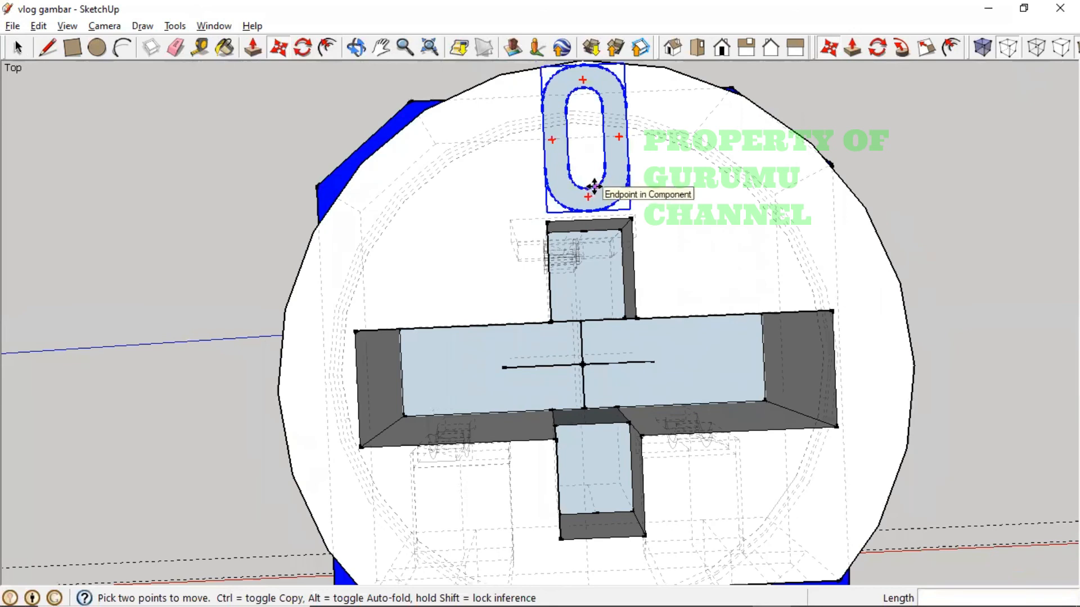
{"action": "key", "text": "ctrl+z"}
{"action": "left_click", "coordinate": [591, 151]}
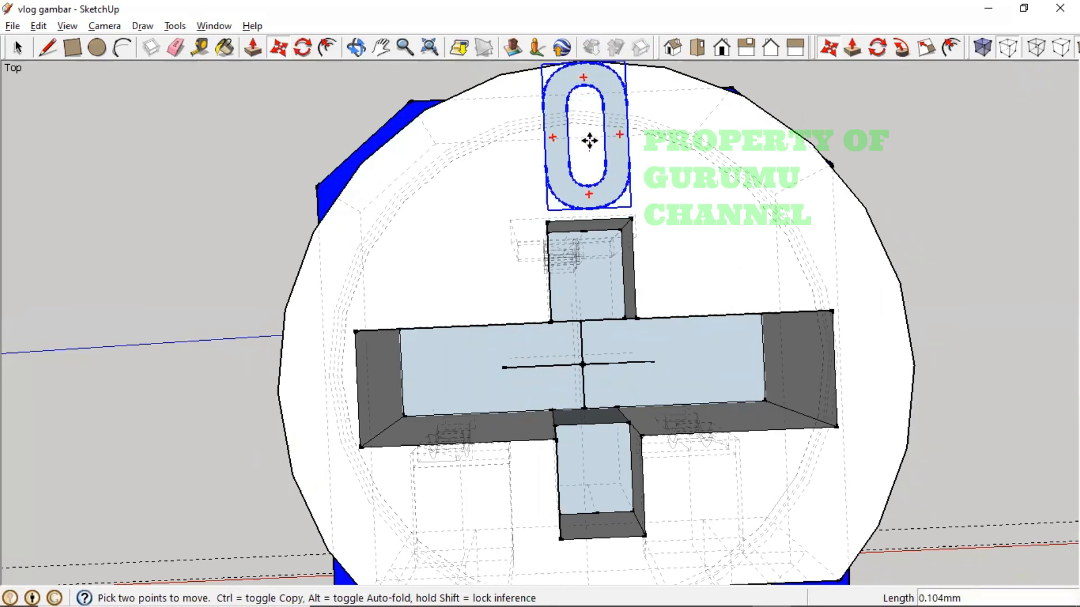
{"action": "type", "text": "0.5"}
{"action": "key", "text": "Return"}
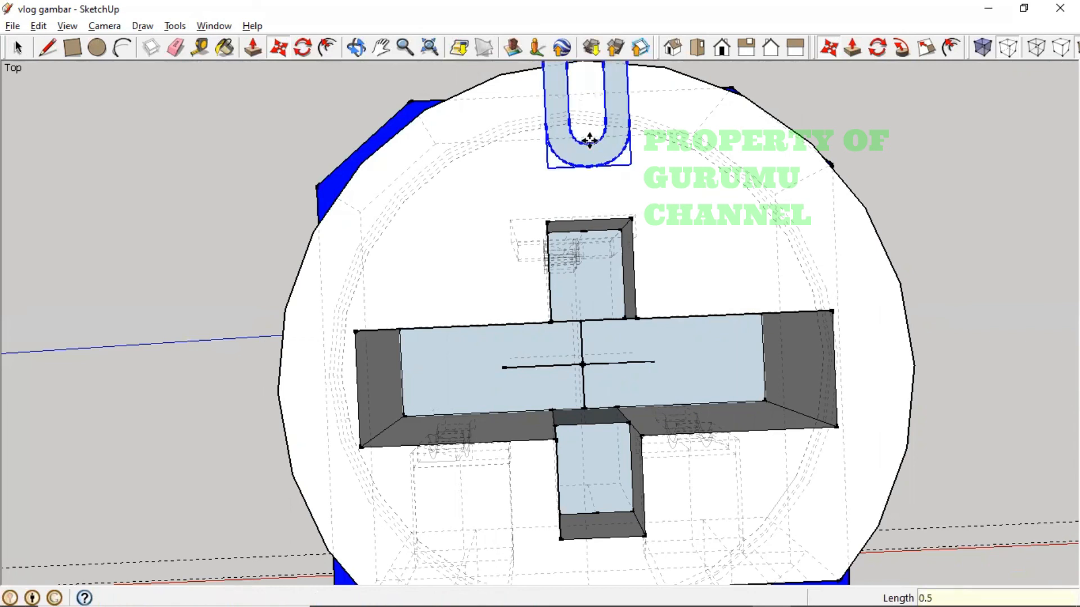
{"action": "key", "text": "ctrl+z"}
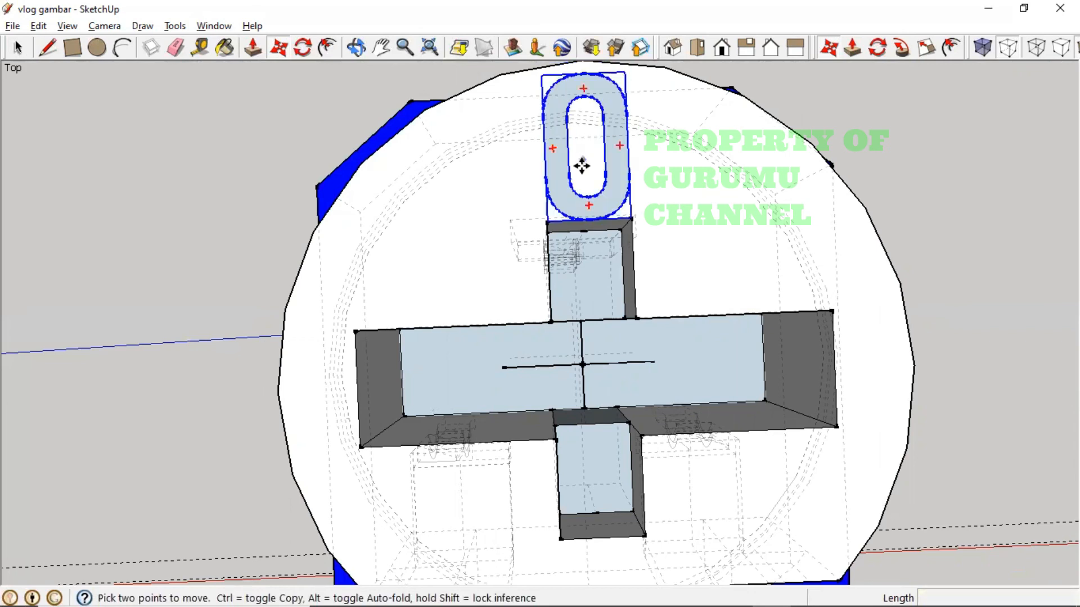
{"action": "left_click", "coordinate": [583, 162]}
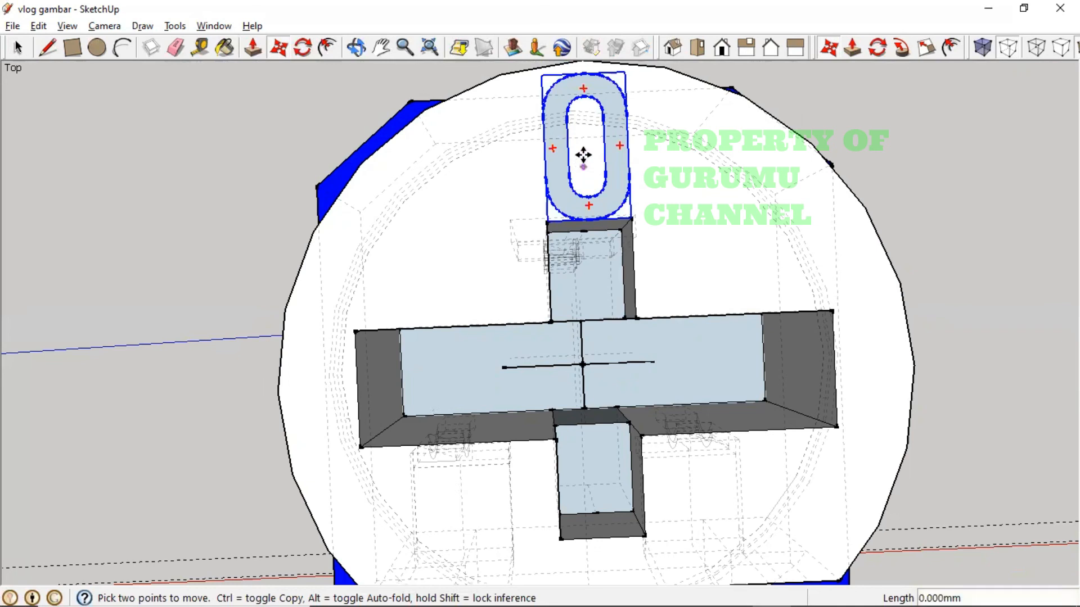
{"action": "type", "text": "0"}
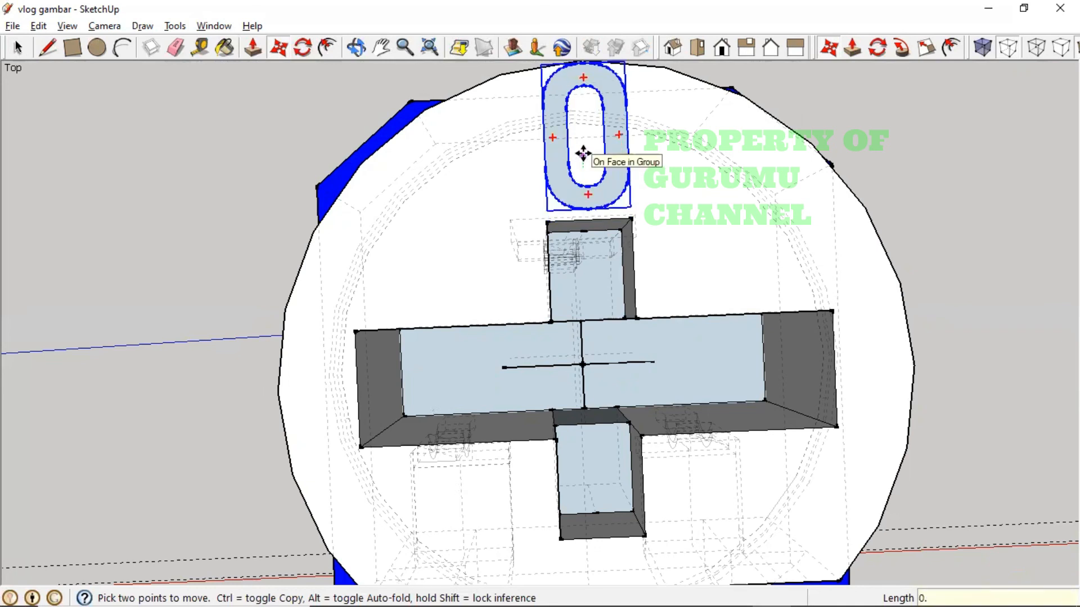
{"action": "type", "text": ".0"}
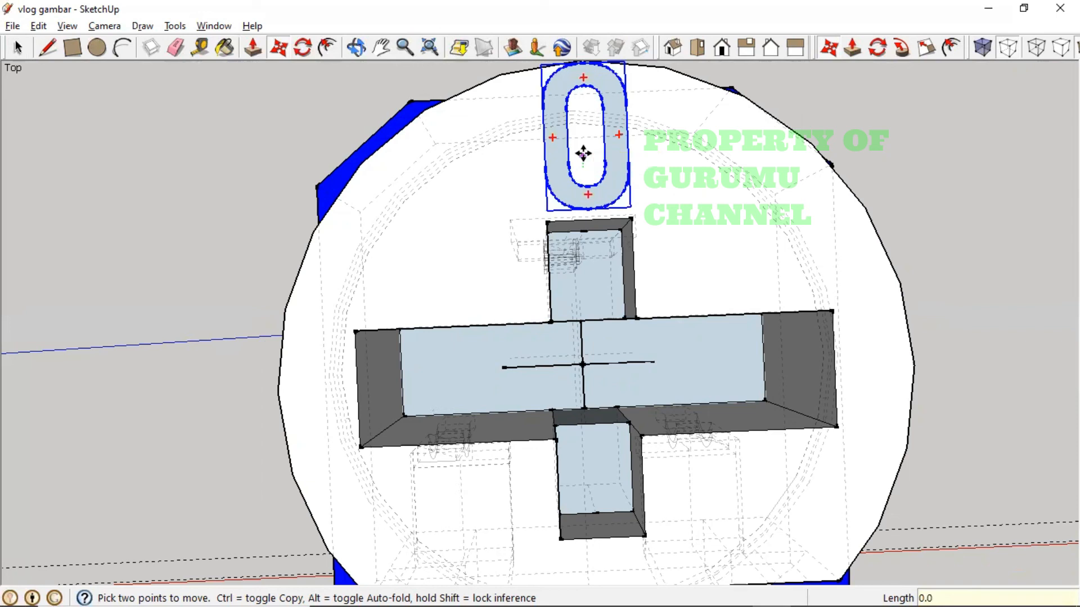
{"action": "type", "text": "5"}
{"action": "key", "text": "Return"}
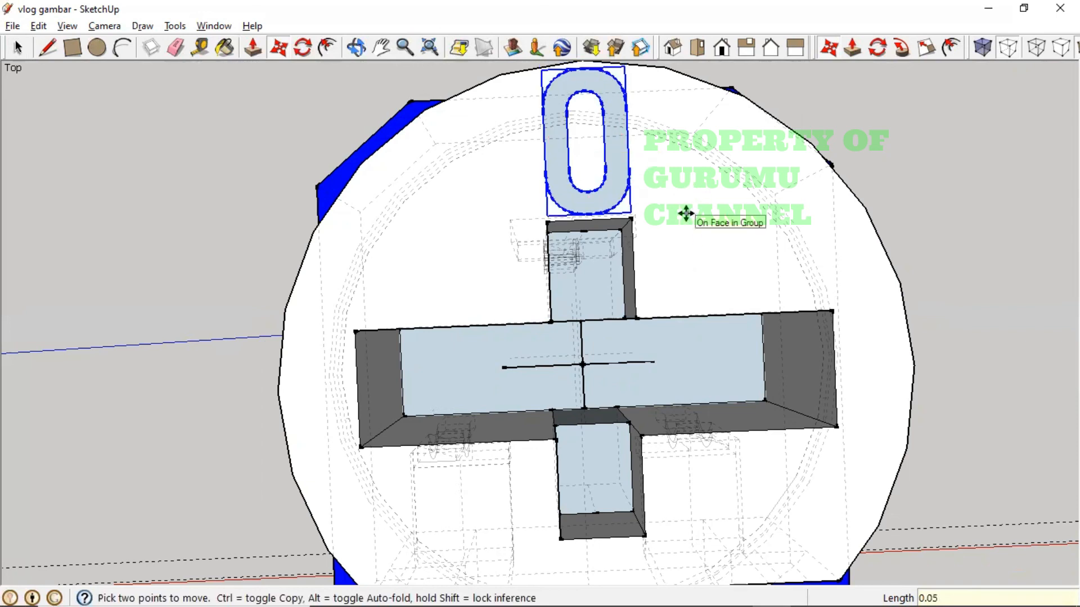
{"action": "key", "text": "ctrl+t"}
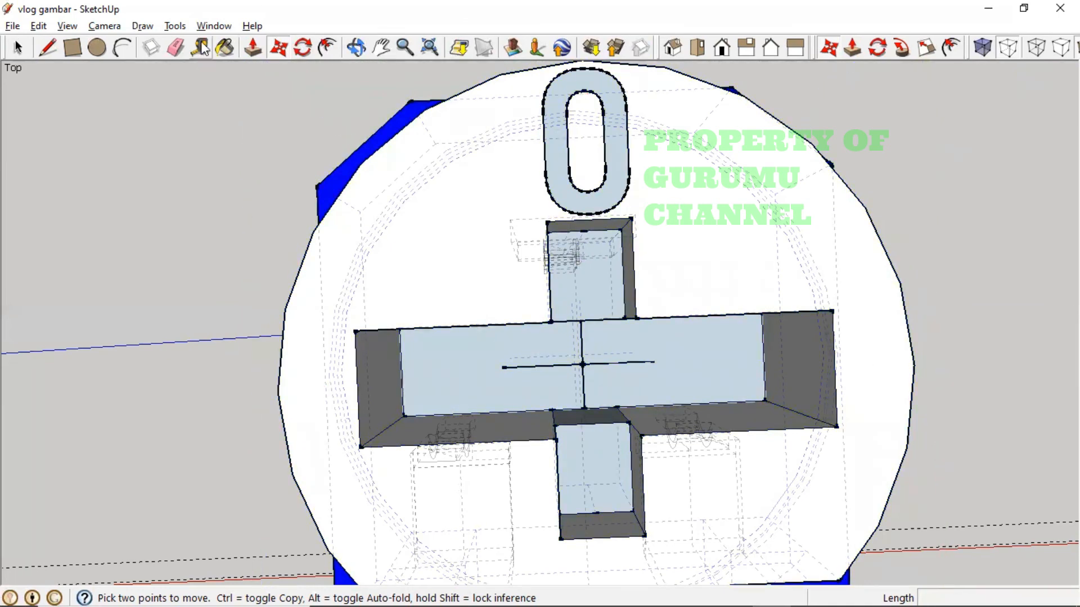
- Create a 3D text '5' and place it on the knob top
{"action": "left_click", "coordinate": [175, 26]}
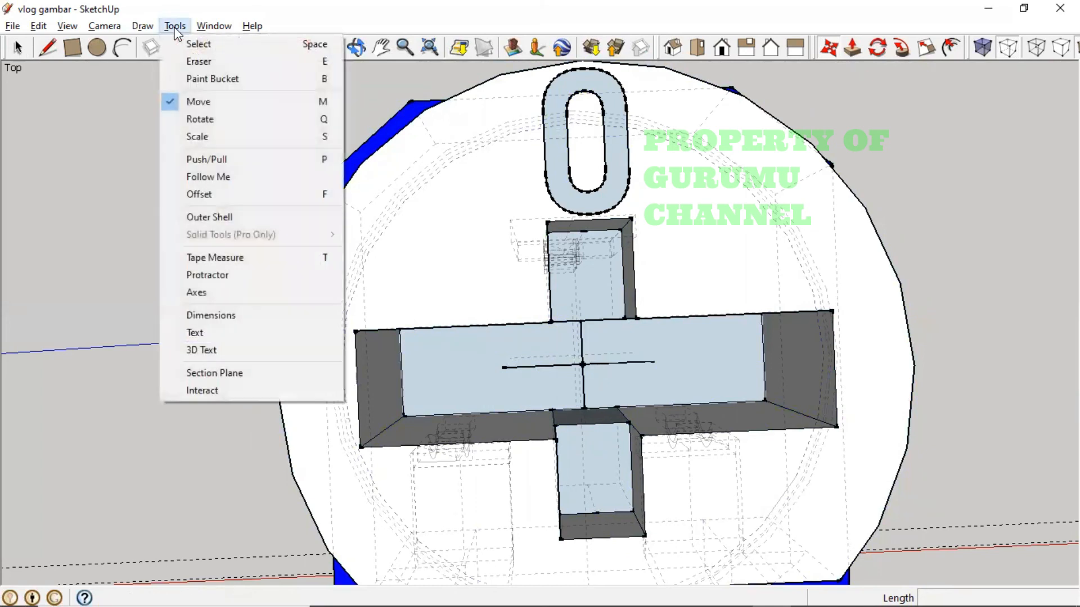
{"action": "left_click", "coordinate": [230, 345]}
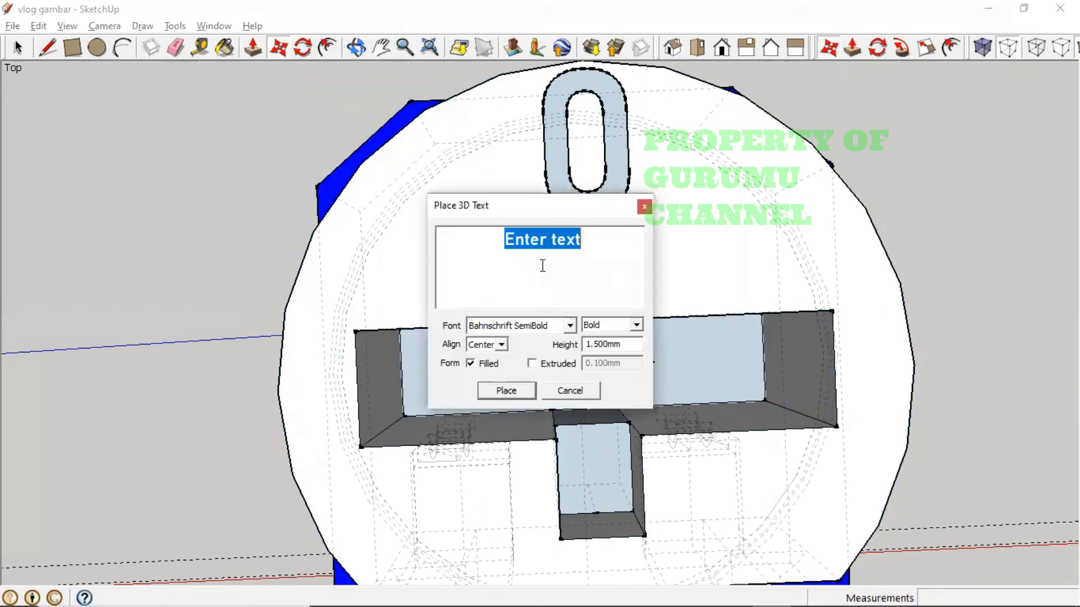
{"action": "type", "text": "5"}
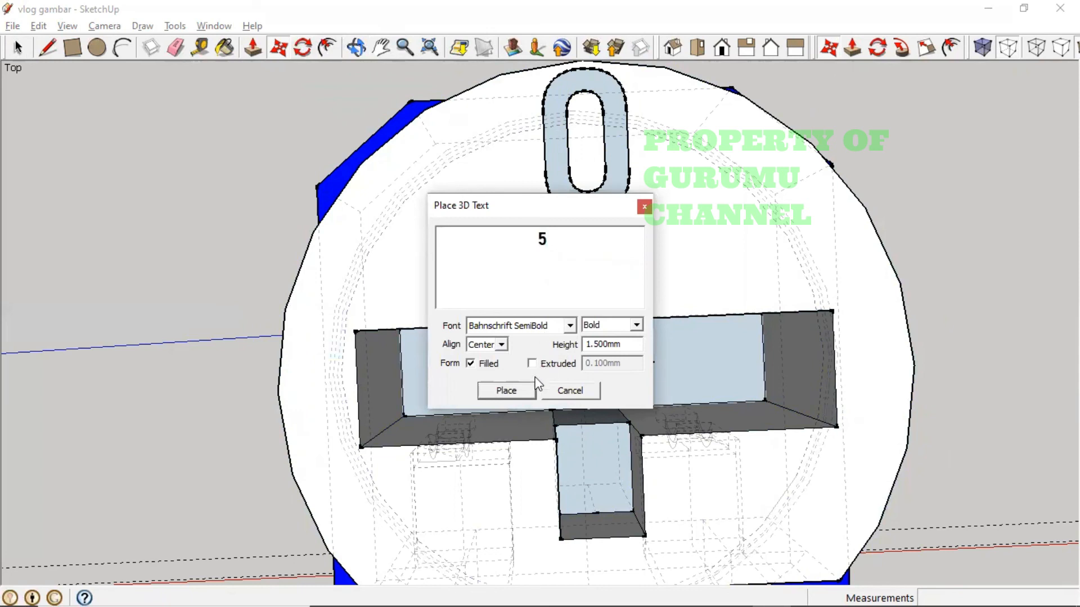
{"action": "left_click", "coordinate": [513, 392]}
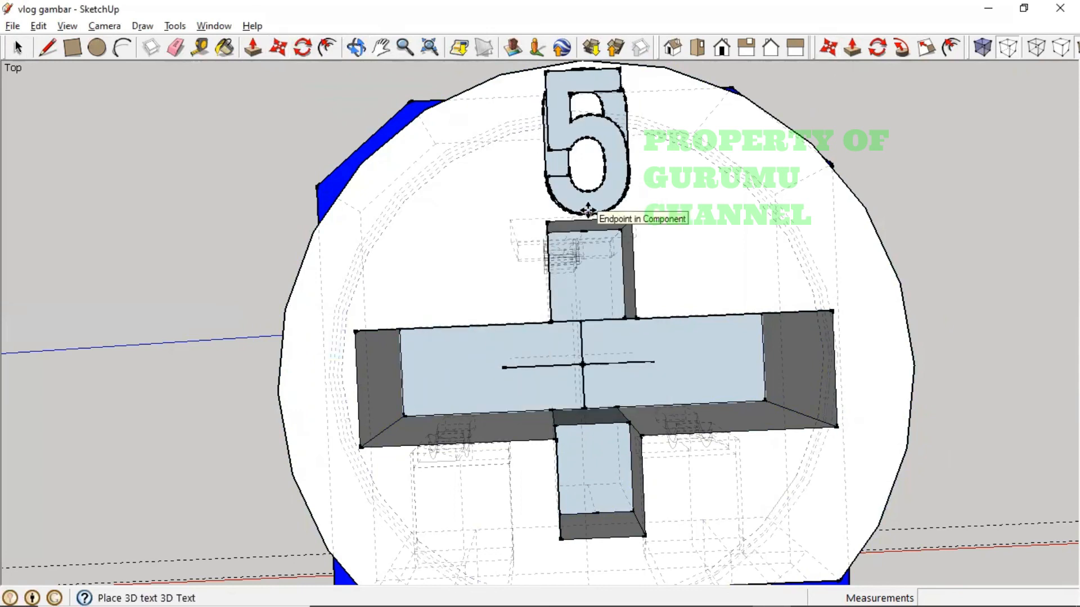
{"action": "left_click", "coordinate": [588, 211]}
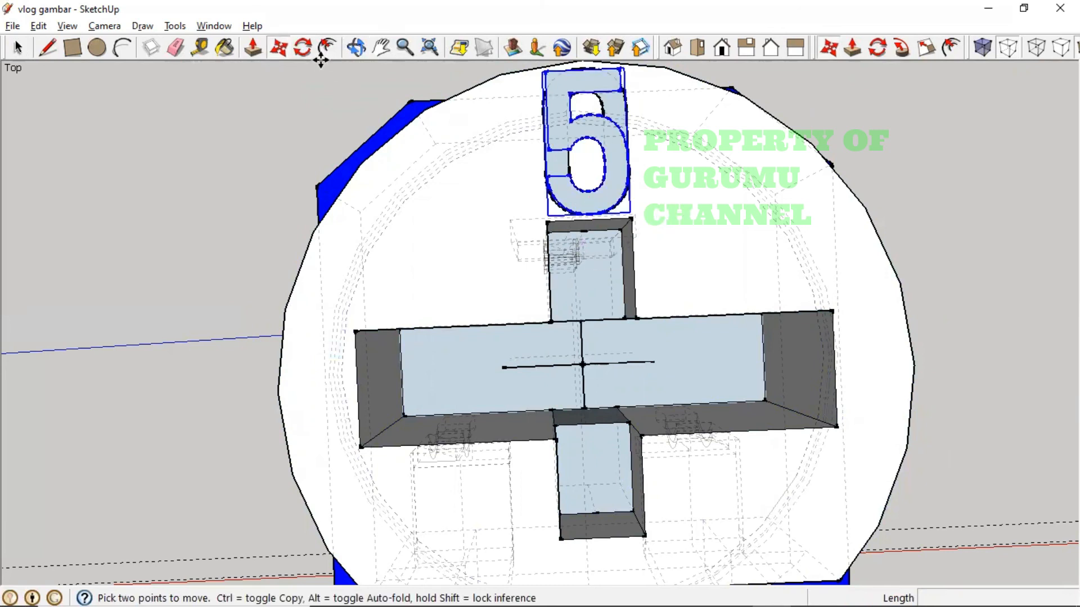
- Rotate the '5' 25° about the cross centre, after discarding 30°, 10° and 15° tries
{"action": "left_click", "coordinate": [304, 52]}
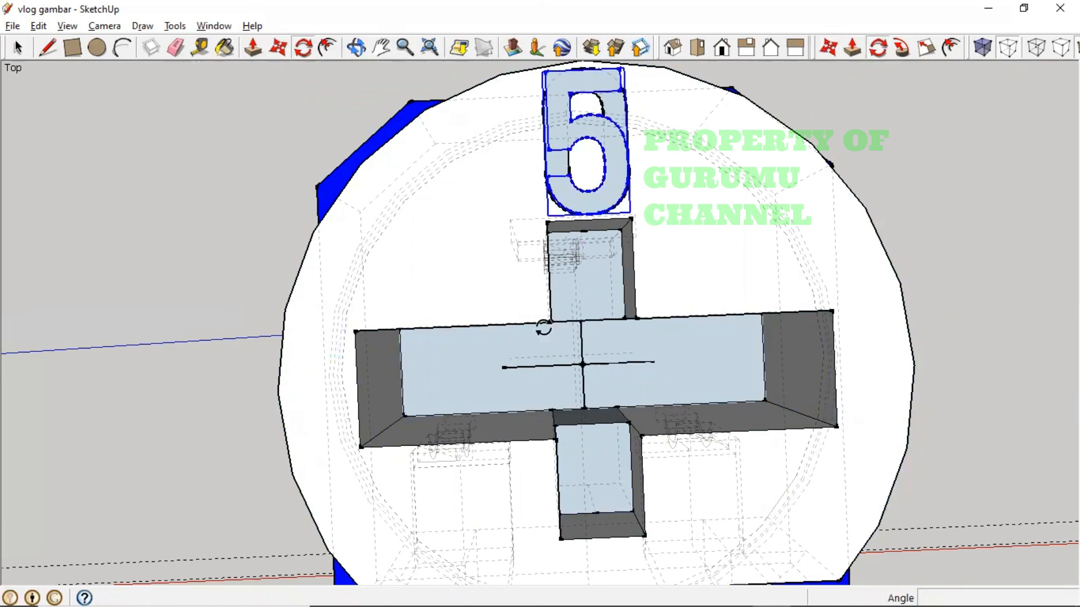
{"action": "left_click", "coordinate": [581, 364]}
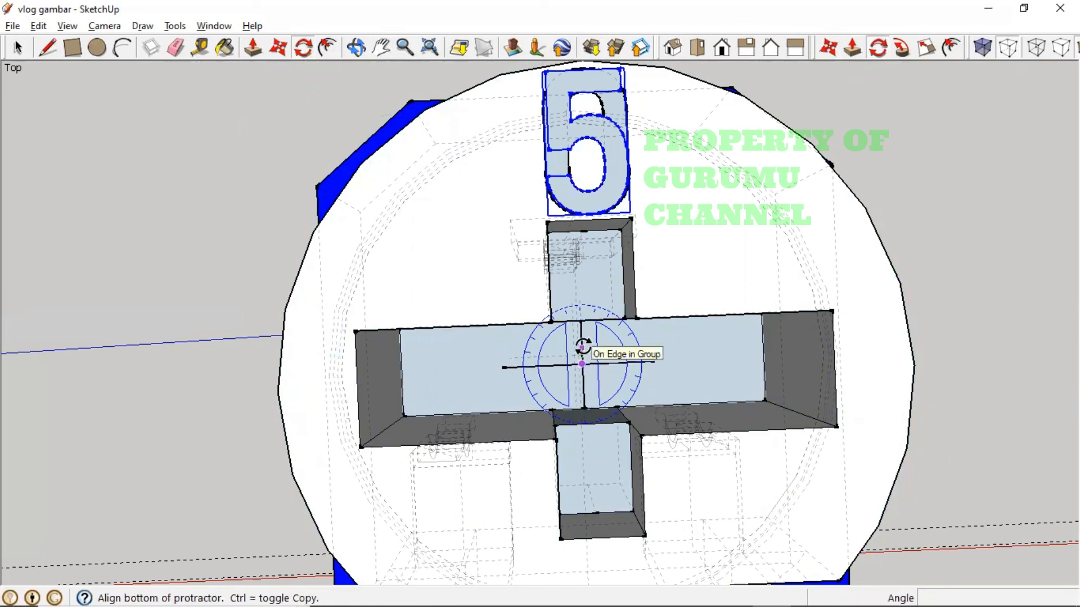
{"action": "left_click", "coordinate": [583, 345]}
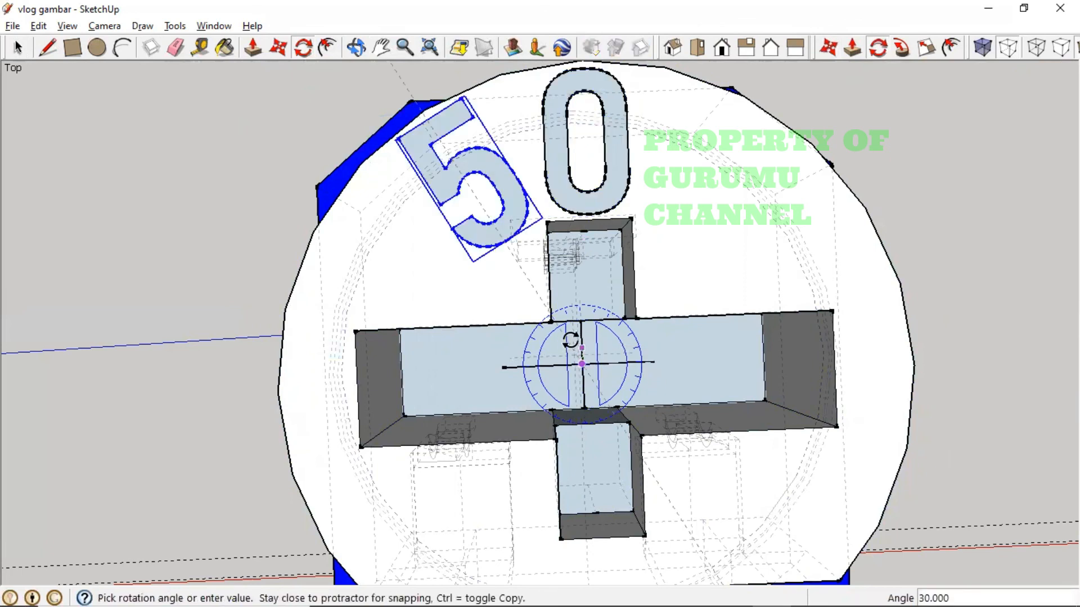
{"action": "type", "text": "30"}
{"action": "key", "text": "Return"}
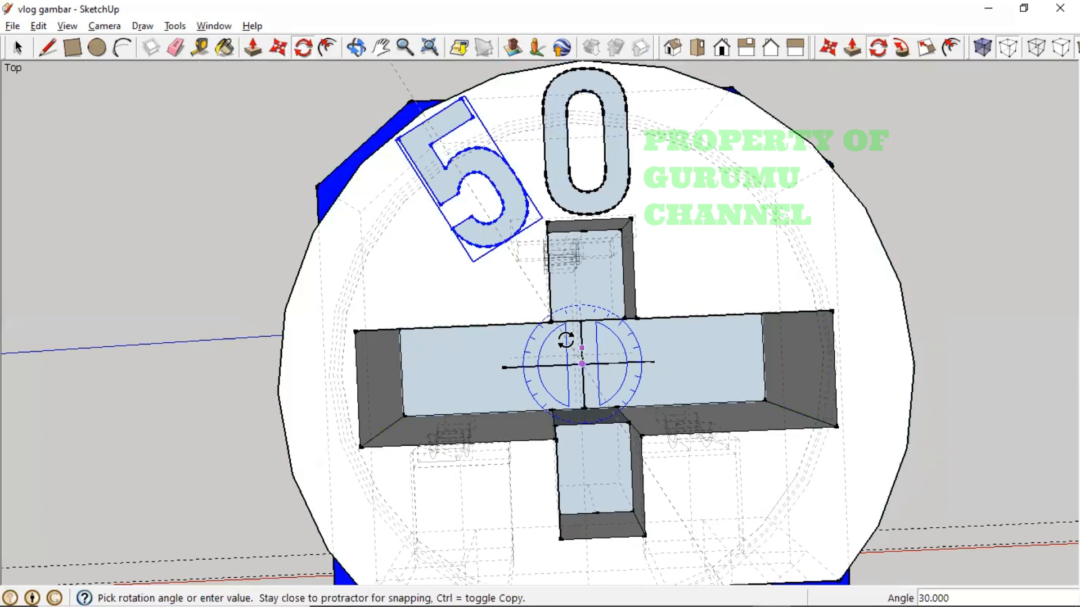
{"action": "key", "text": "Return"}
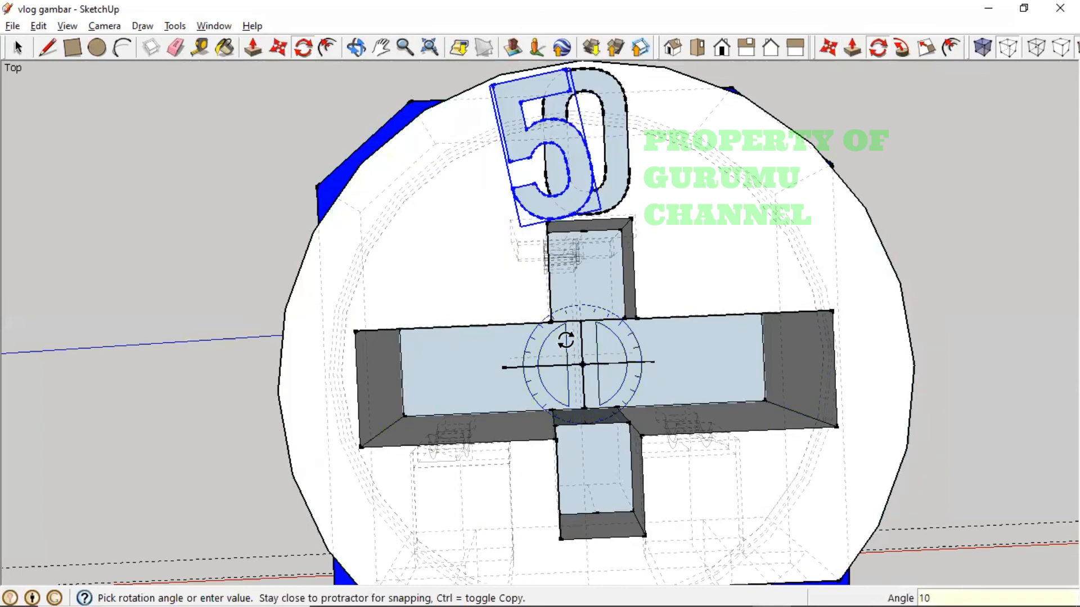
{"action": "key", "text": "Escape"}
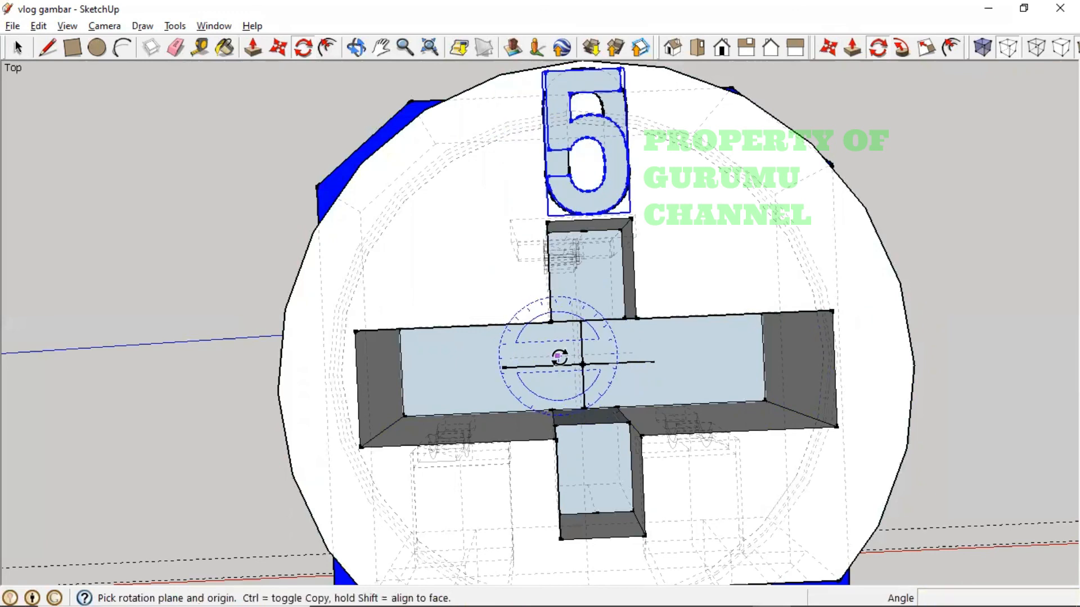
{"action": "left_click", "coordinate": [579, 364]}
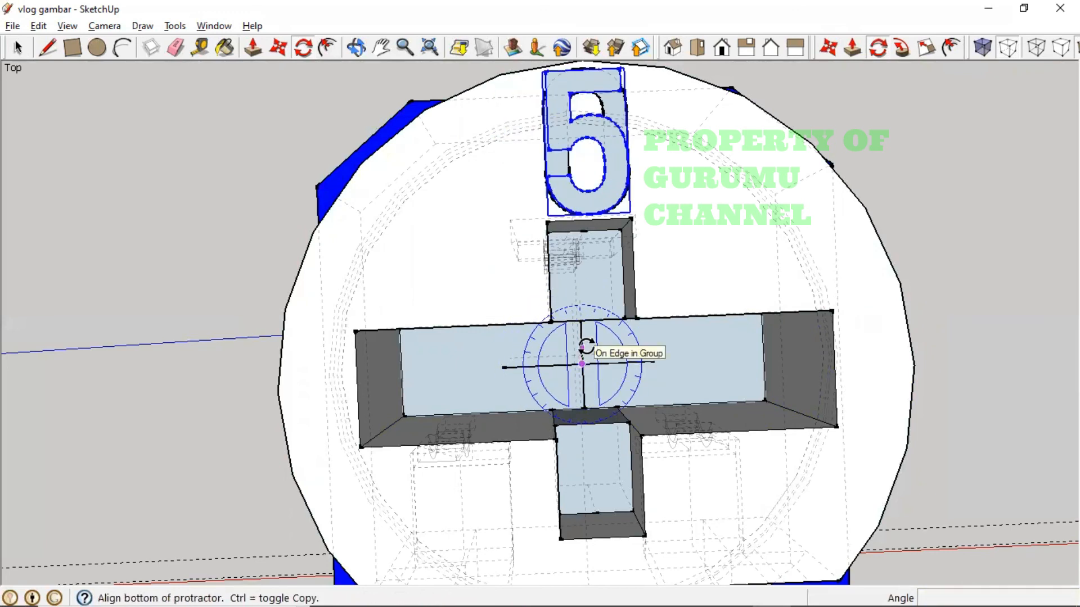
{"action": "left_click", "coordinate": [582, 352]}
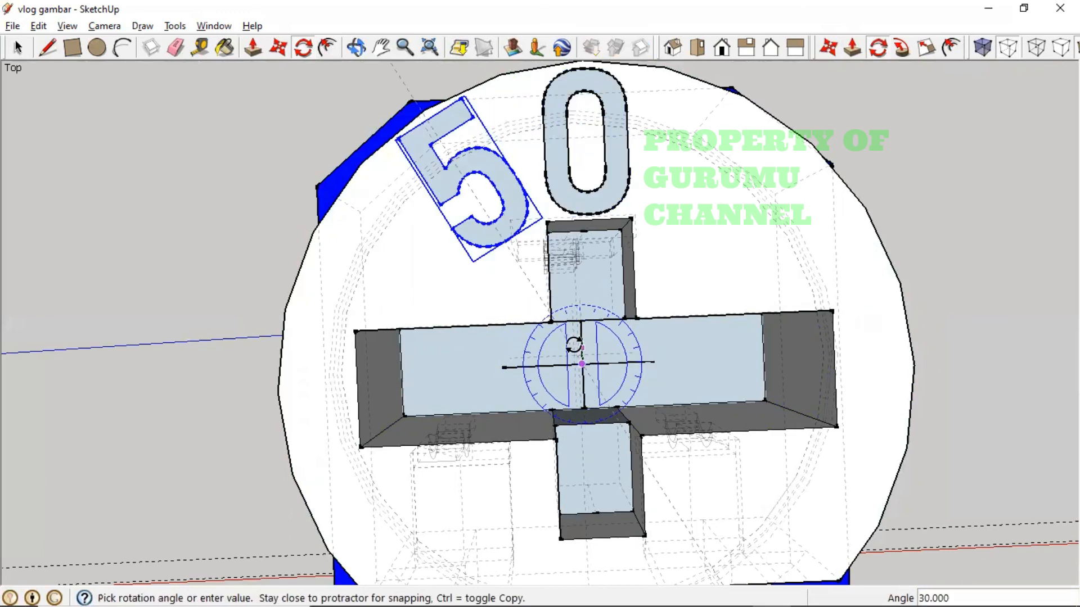
{"action": "key", "text": "Return"}
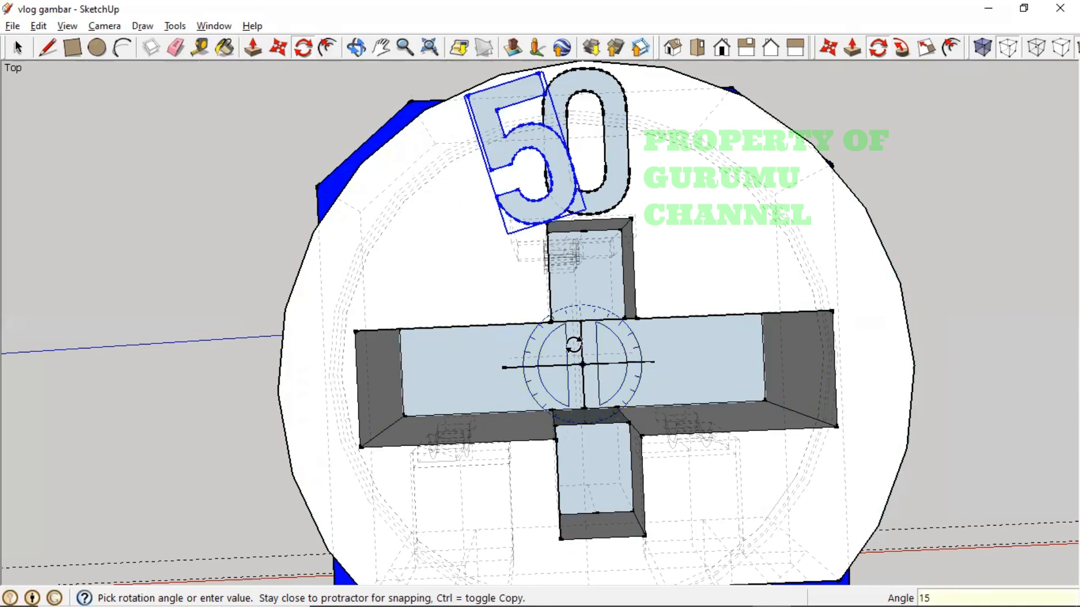
{"action": "key", "text": "ctrl+z"}
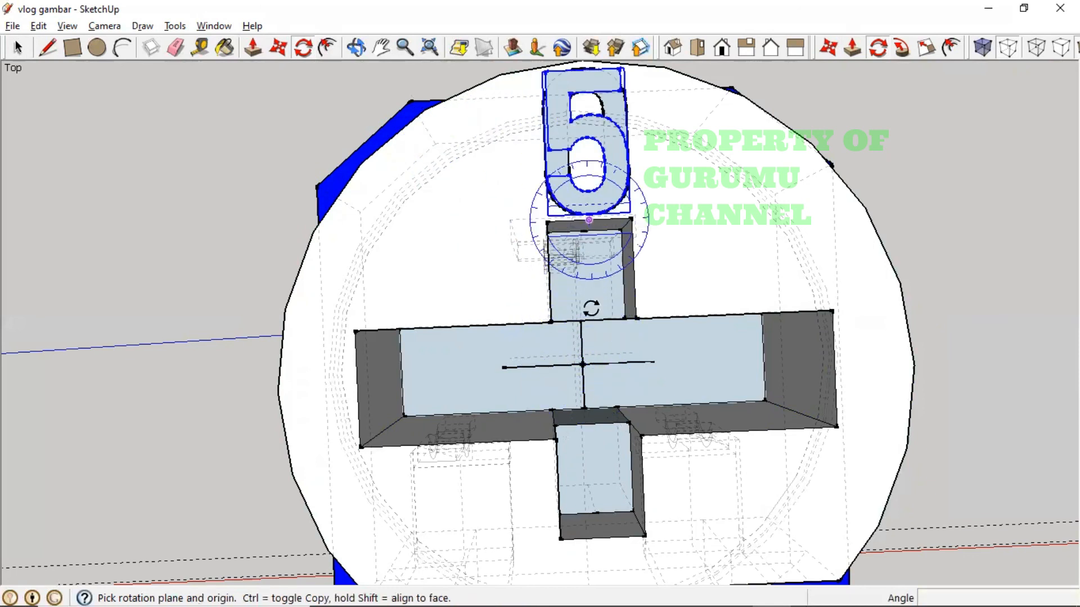
{"action": "left_click", "coordinate": [582, 365]}
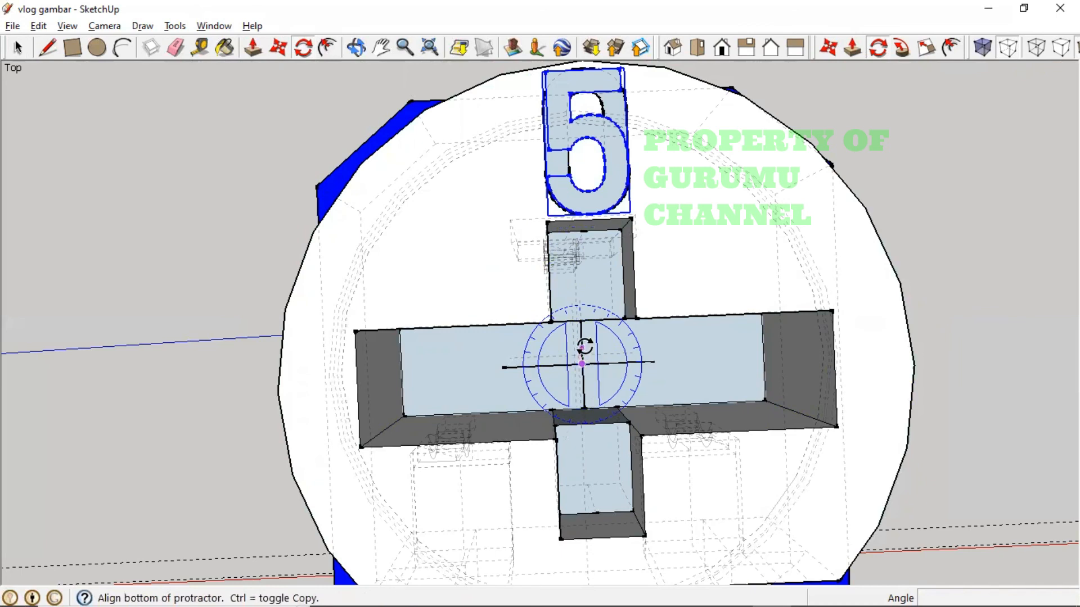
{"action": "left_click", "coordinate": [587, 343]}
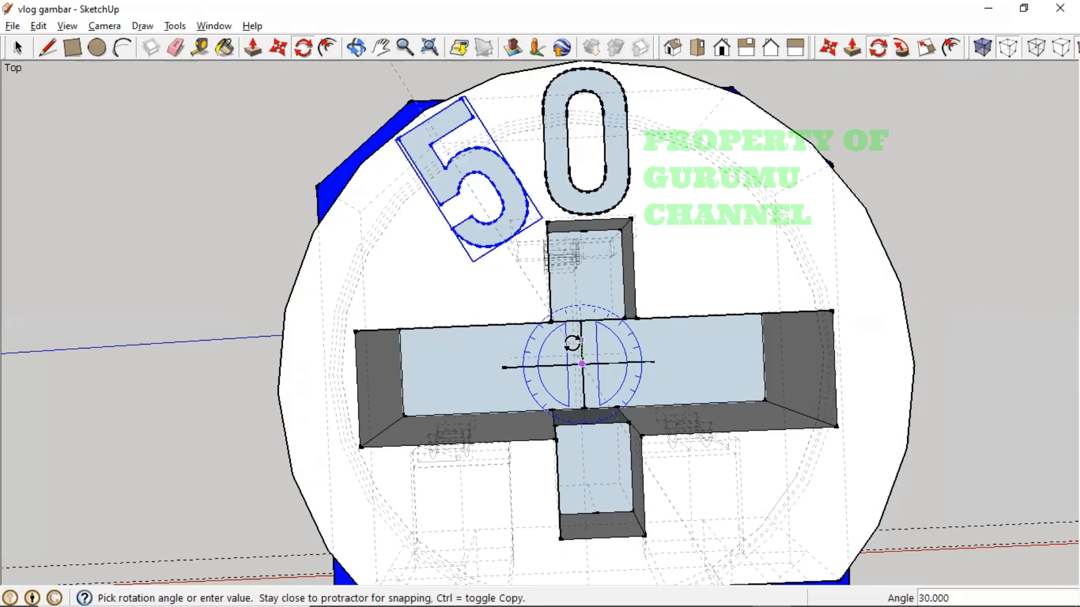
{"action": "type", "text": "25"}
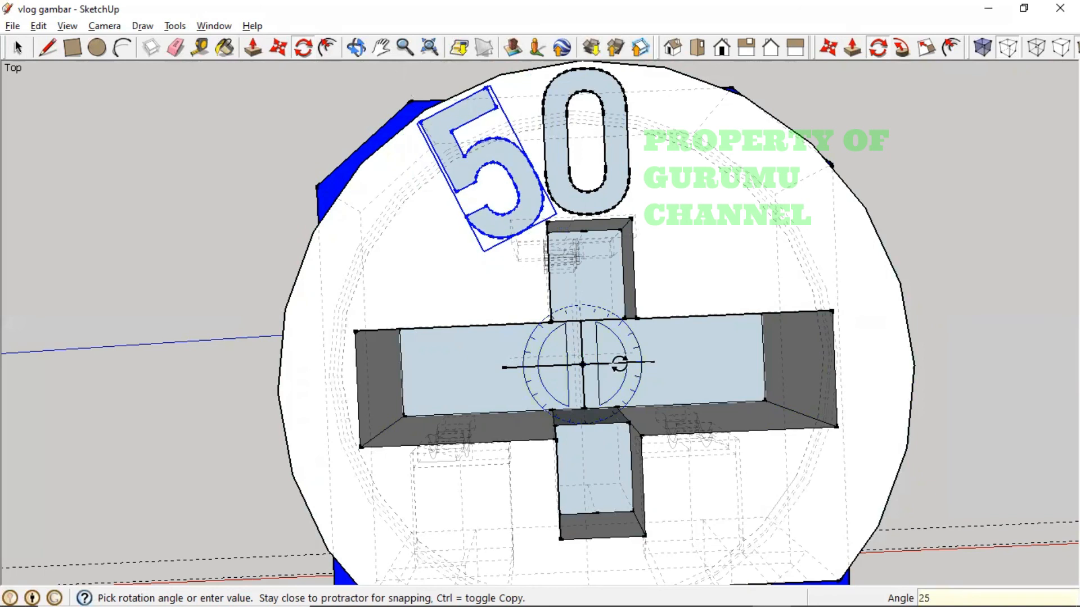
{"action": "key", "text": "Return"}
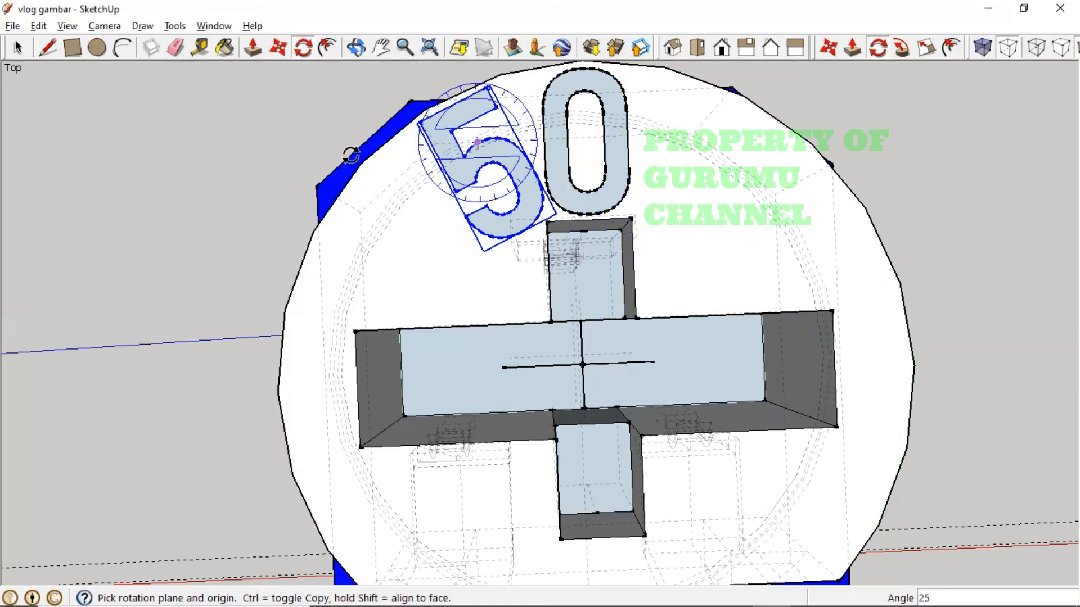
- Create a 3D text '2' via Tools > 3D Text and drop it over the '0'
{"action": "left_click", "coordinate": [175, 26]}
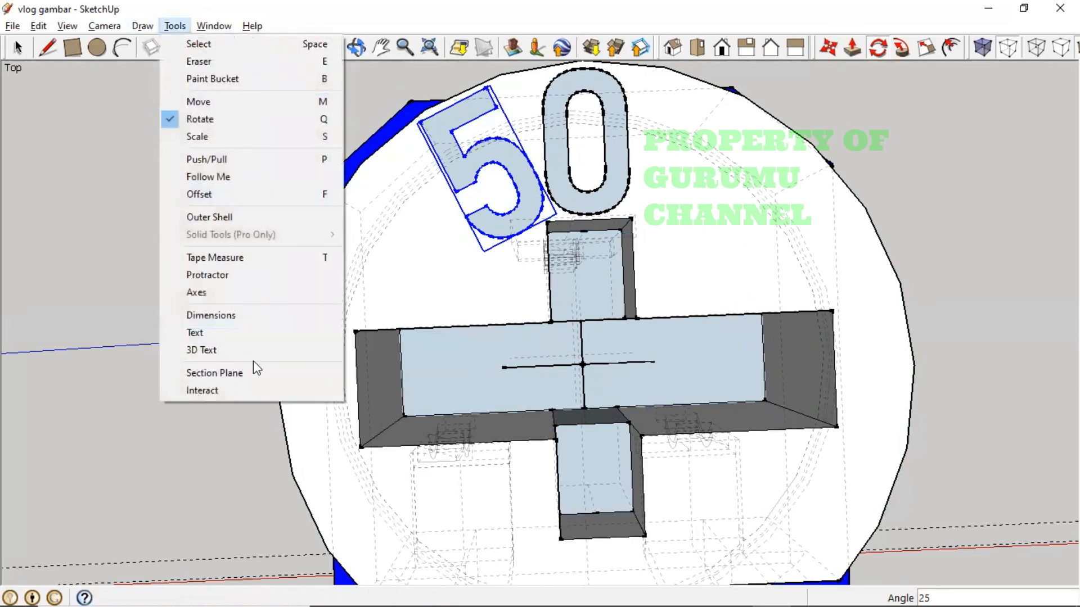
{"action": "left_click", "coordinate": [250, 349]}
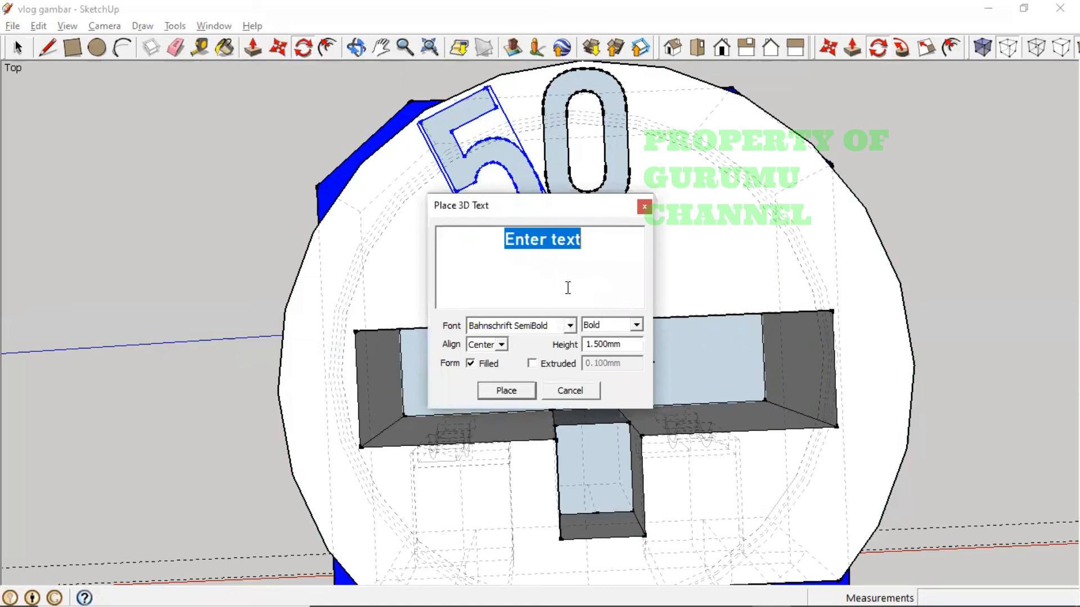
{"action": "type", "text": "2"}
{"action": "left_click", "coordinate": [531, 392]}
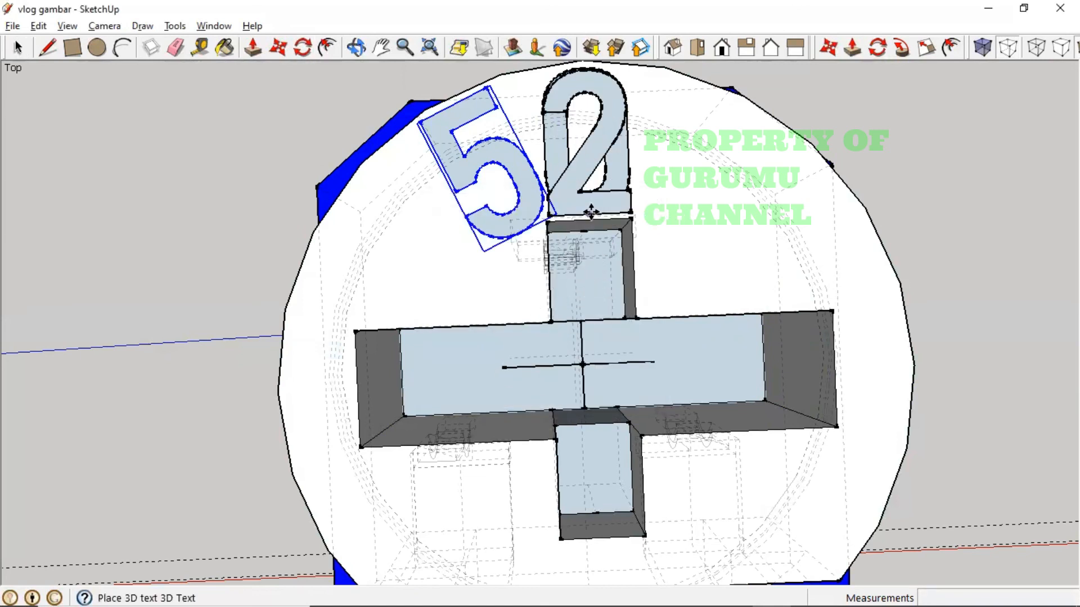
{"action": "left_click", "coordinate": [590, 212]}
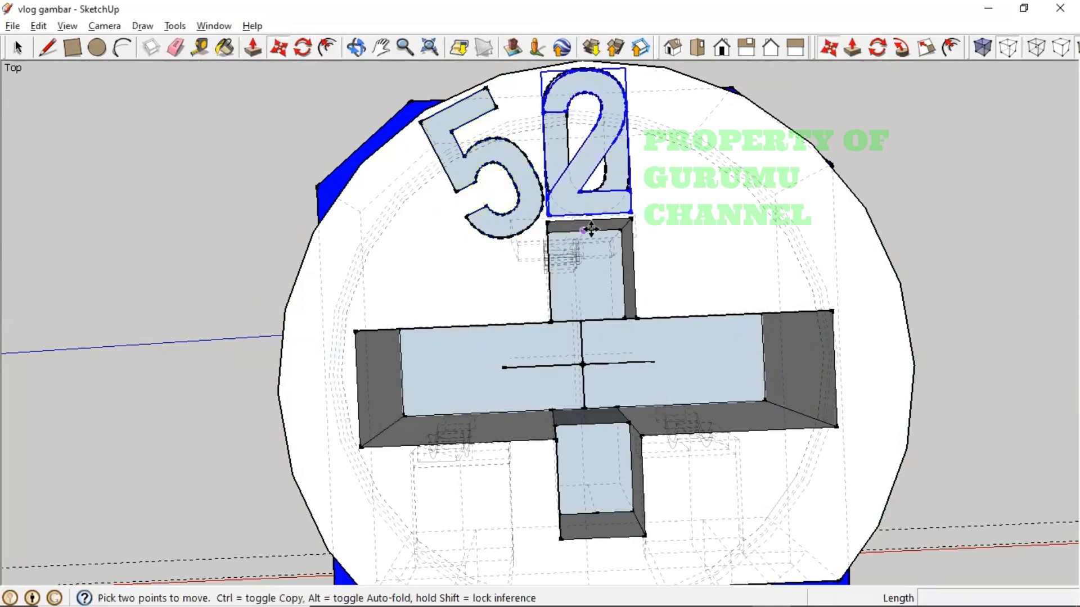
- Rotate the '2' 25° to the right about the cross centre, then deselect it
{"action": "left_click", "coordinate": [302, 48]}
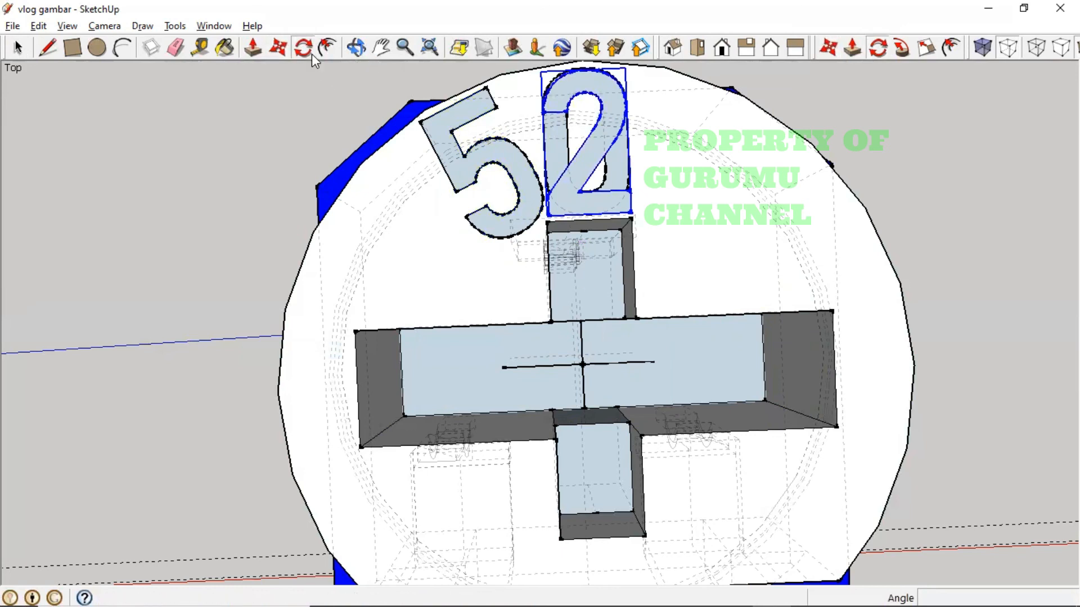
{"action": "left_click", "coordinate": [581, 363]}
{"action": "left_click", "coordinate": [583, 346]}
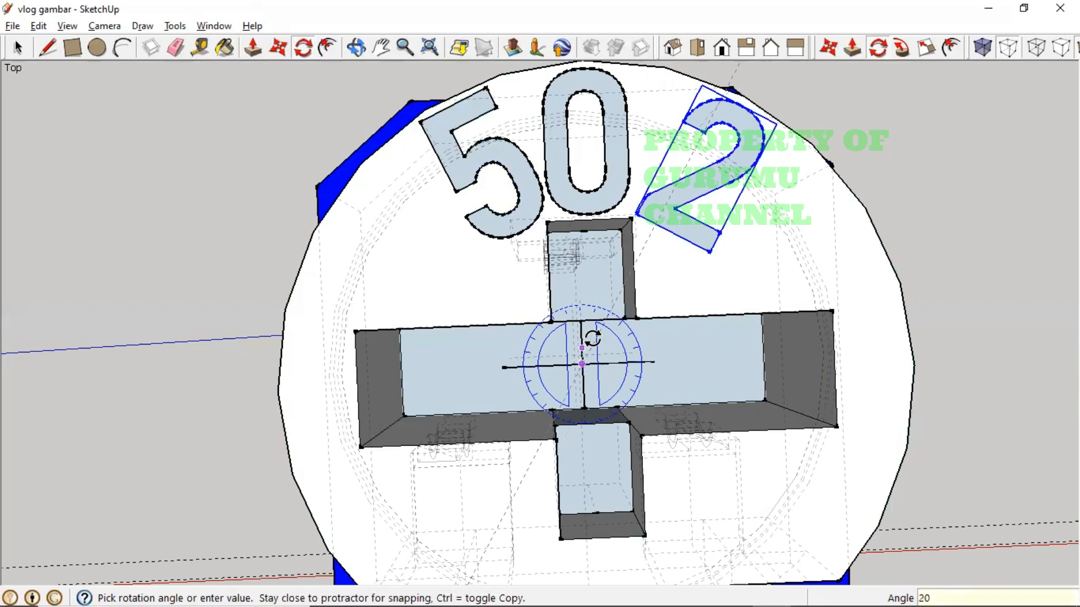
{"action": "key", "text": "Return"}
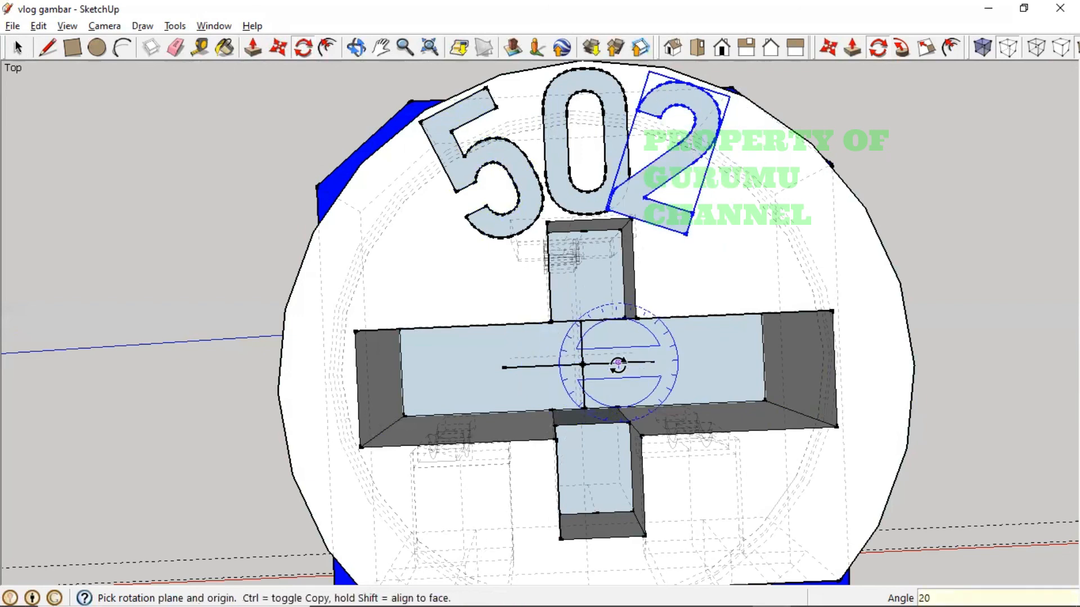
{"action": "key", "text": "ctrl+z"}
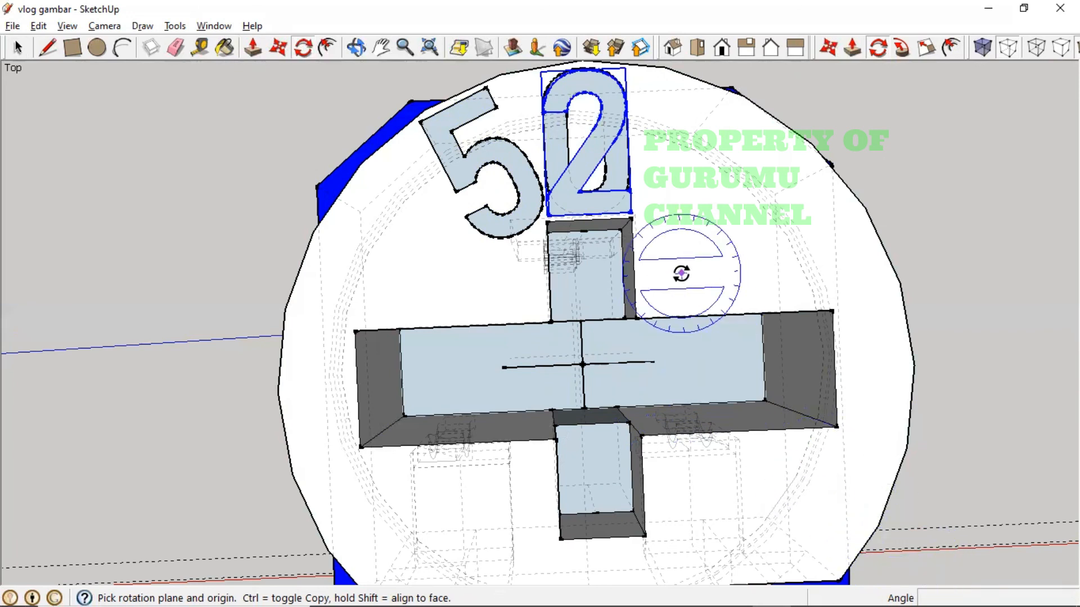
{"action": "left_click", "coordinate": [582, 364]}
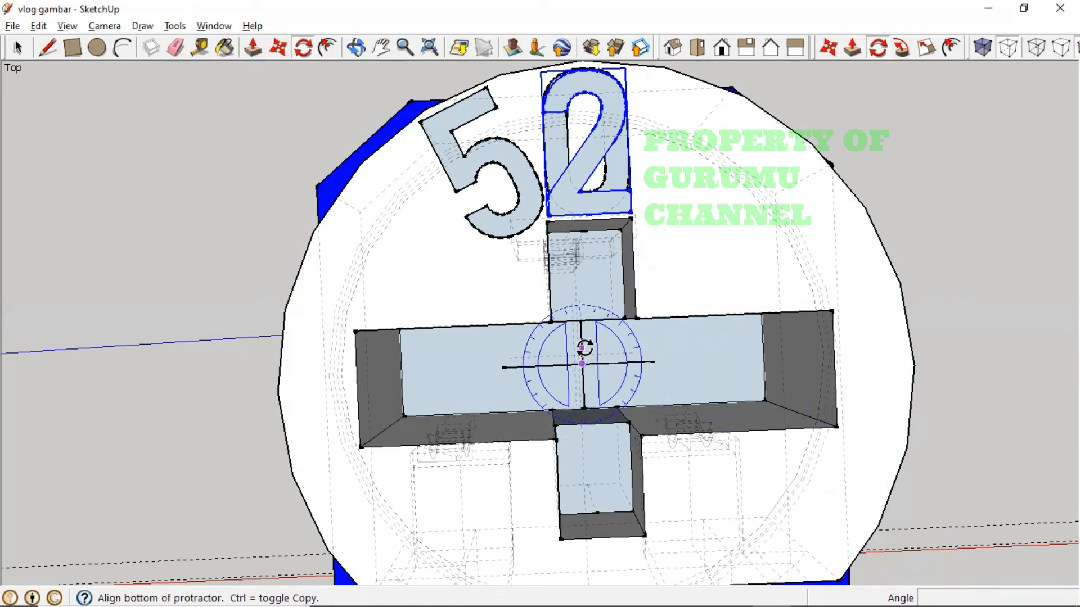
{"action": "left_click", "coordinate": [582, 349]}
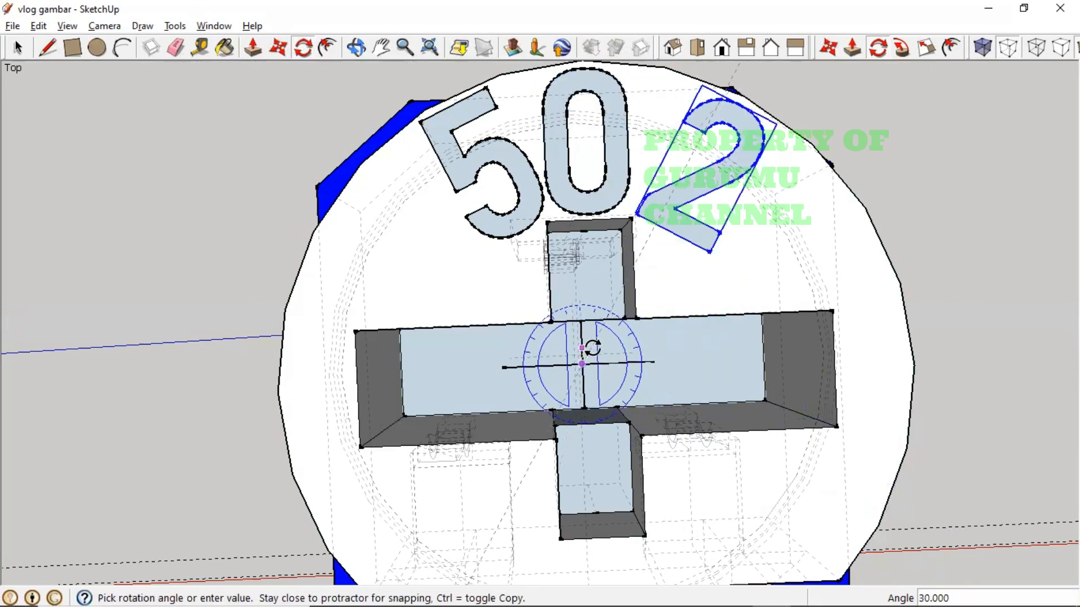
{"action": "key", "text": "Return"}
{"action": "key", "text": "Return"}
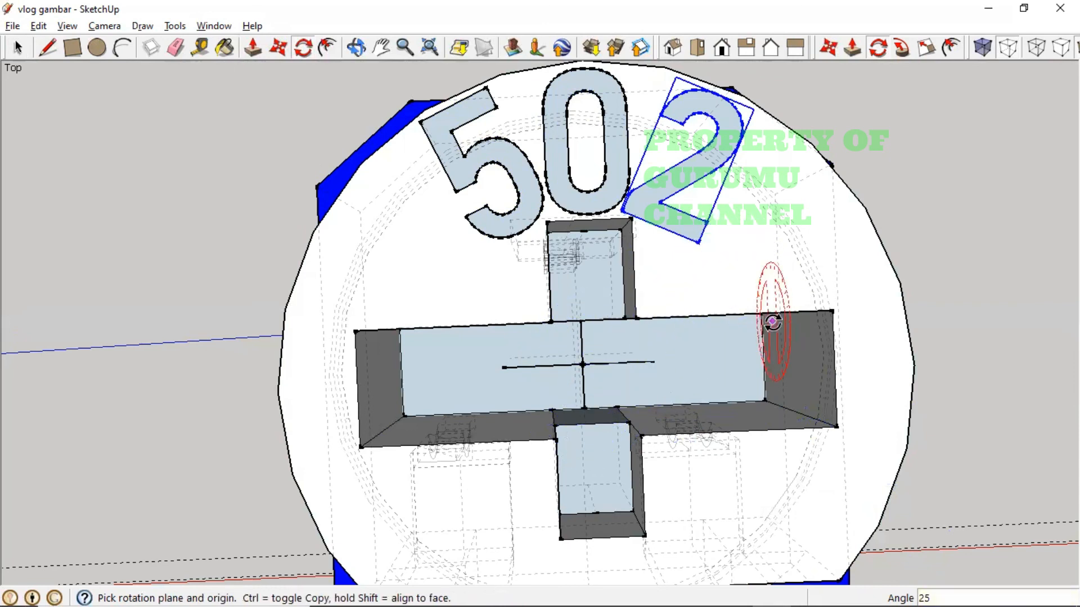
{"action": "left_click", "coordinate": [25, 47]}
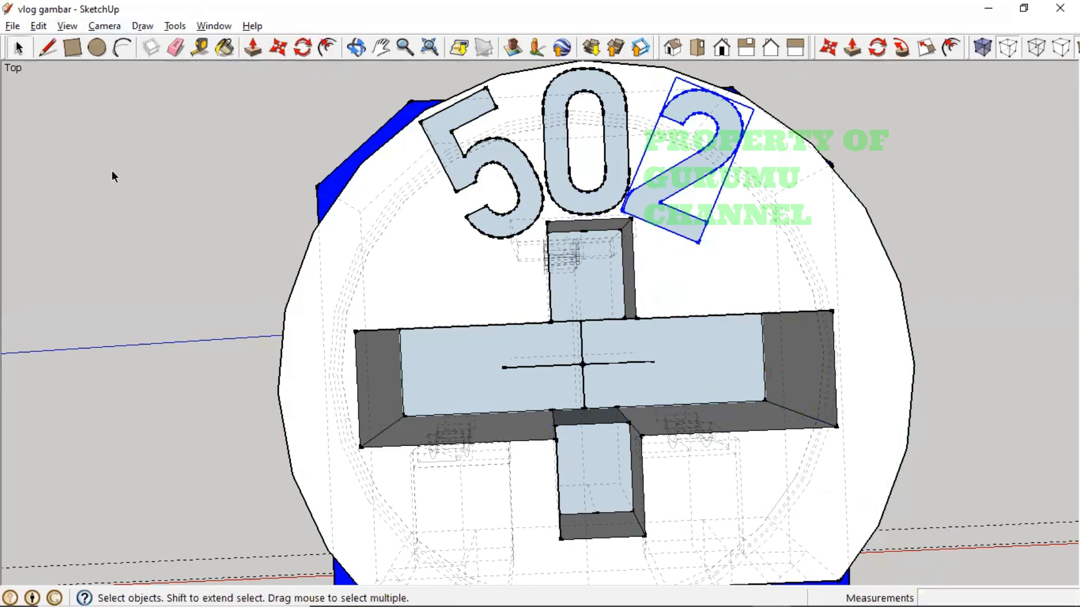
{"action": "left_click", "coordinate": [160, 238]}
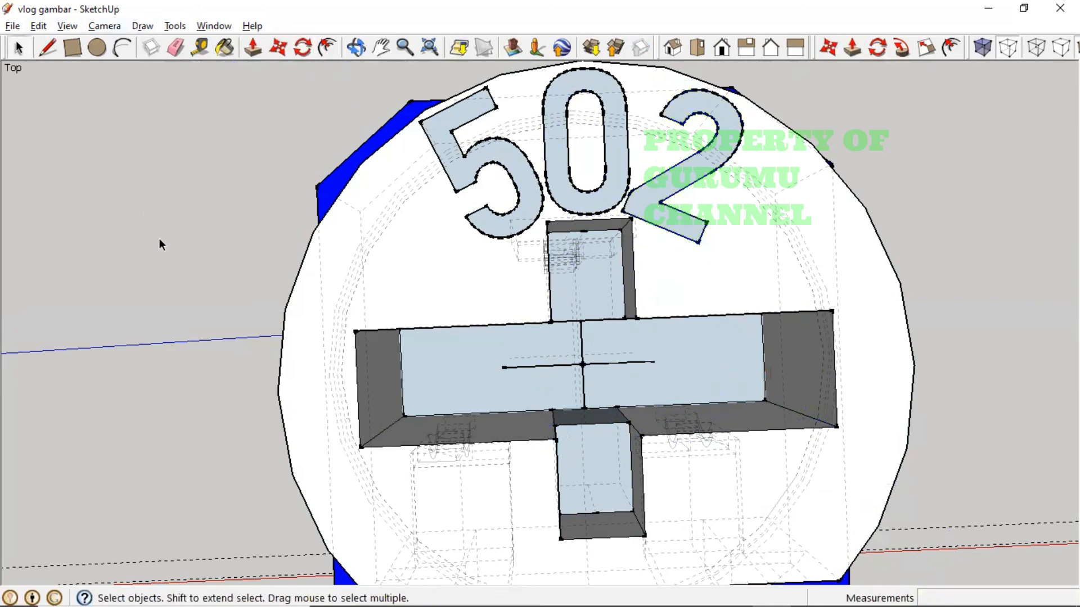
- Paint the 5, 0 and 2 with 0137_Black and clear the selection
{"action": "left_click", "coordinate": [521, 219]}
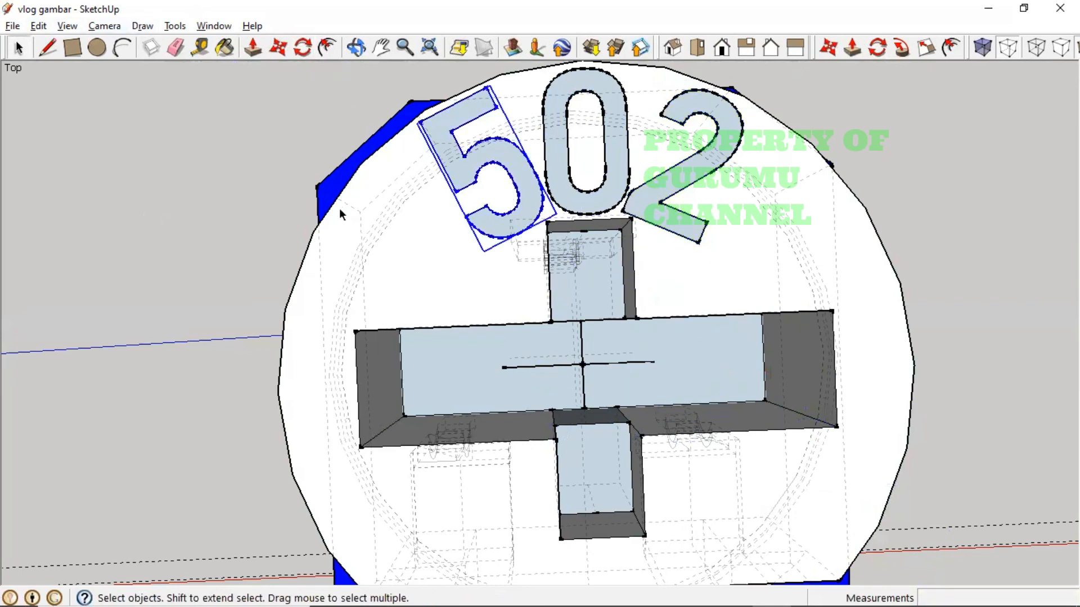
{"action": "left_click", "coordinate": [224, 49]}
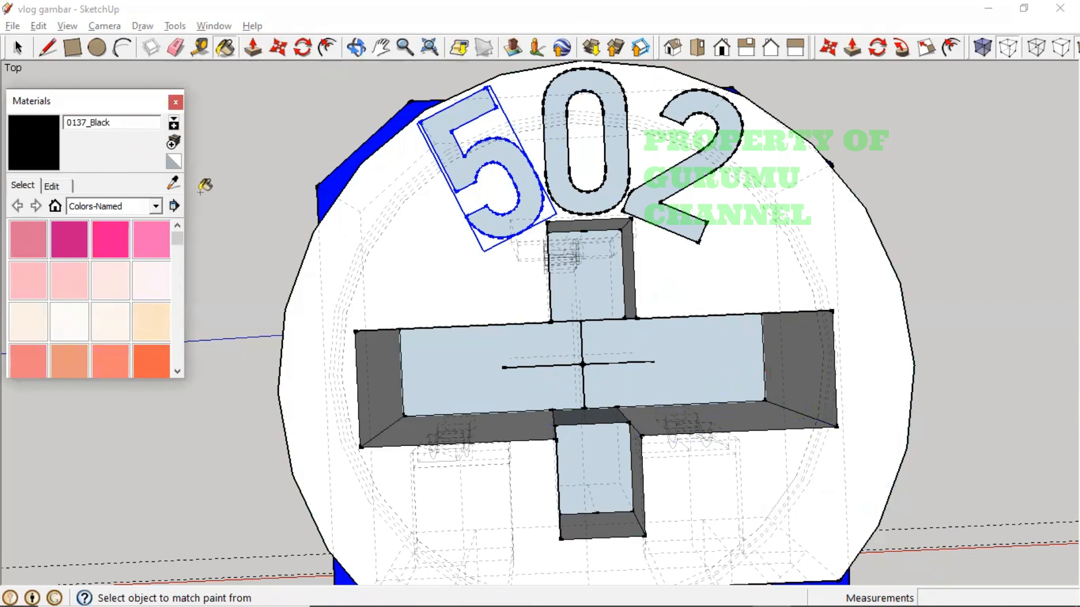
{"action": "left_click", "coordinate": [478, 168]}
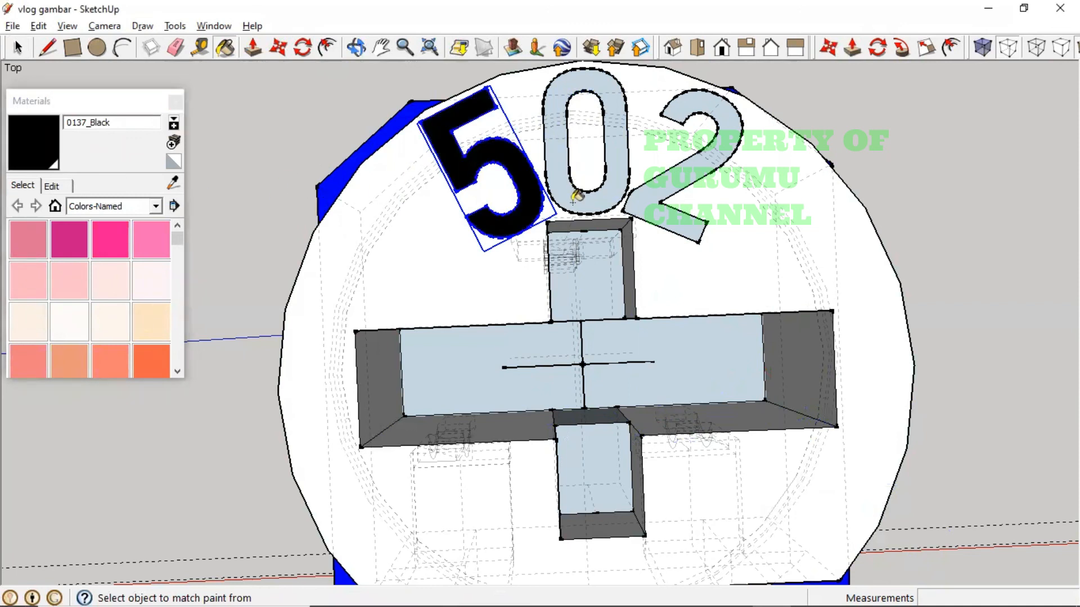
{"action": "left_click", "coordinate": [616, 196]}
{"action": "left_click", "coordinate": [653, 201]}
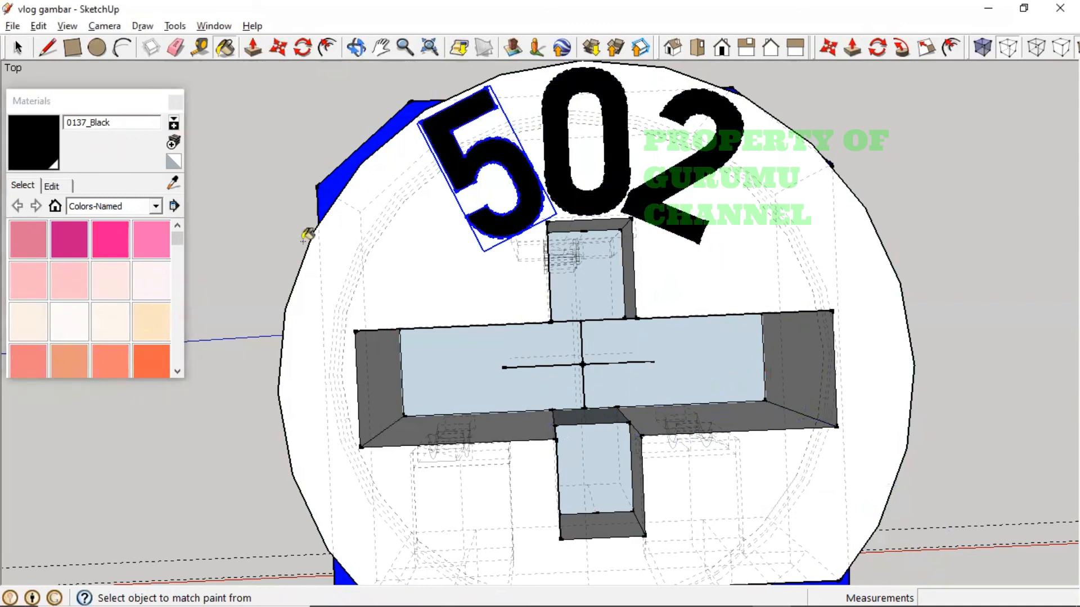
{"action": "left_click", "coordinate": [175, 102]}
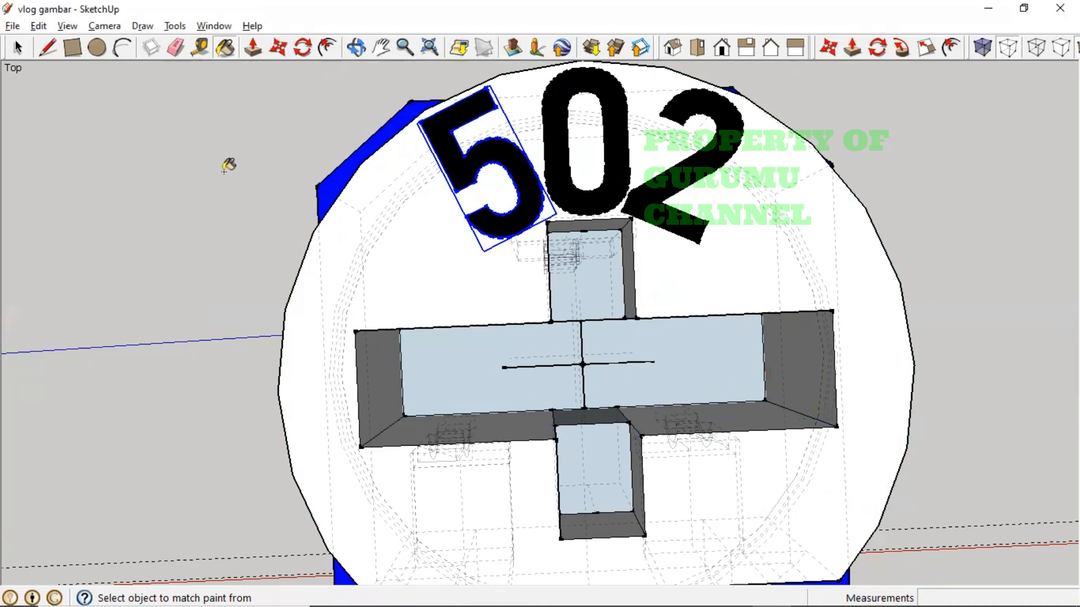
{"action": "left_click", "coordinate": [18, 48]}
{"action": "left_click", "coordinate": [121, 169]}
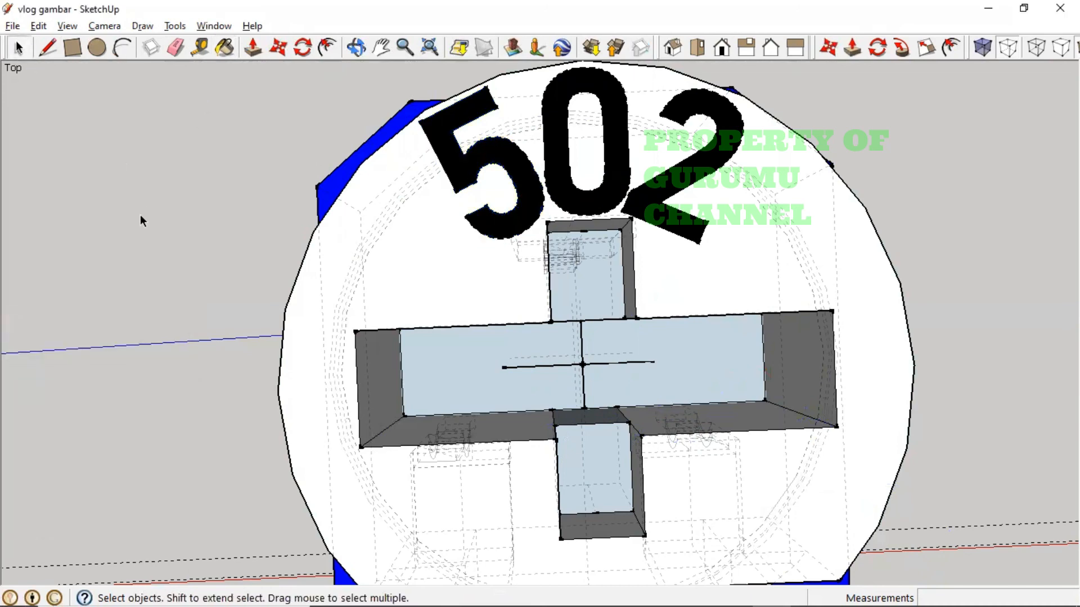
{"action": "scroll", "coordinate": [198, 248], "scroll_direction": "down", "scroll_amount": 3}
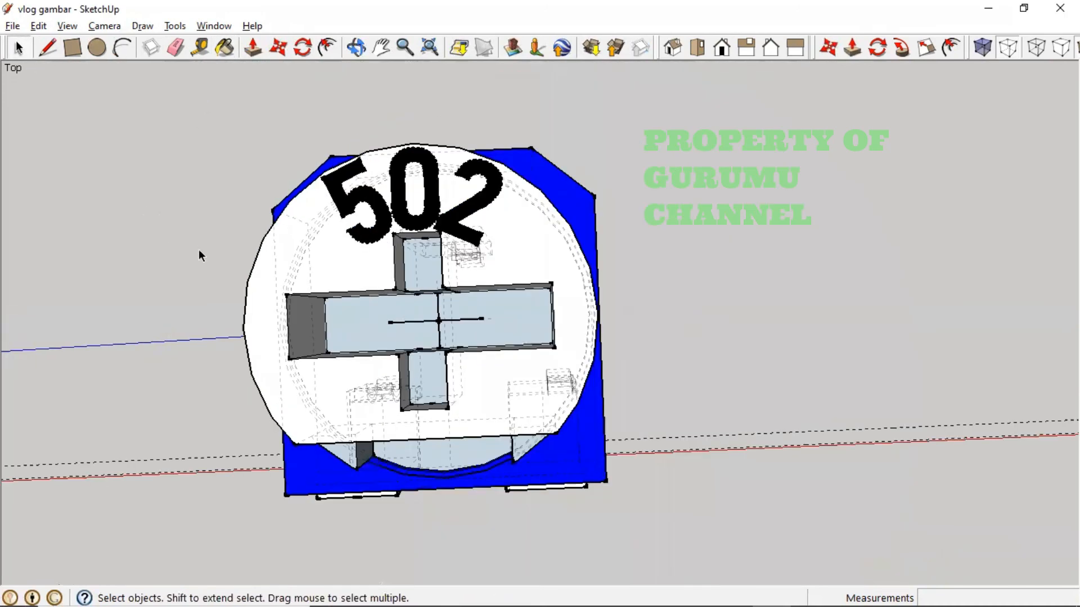
{"action": "middle_click_drag", "start_coordinate": [200, 253], "coordinate": [424, 232]}
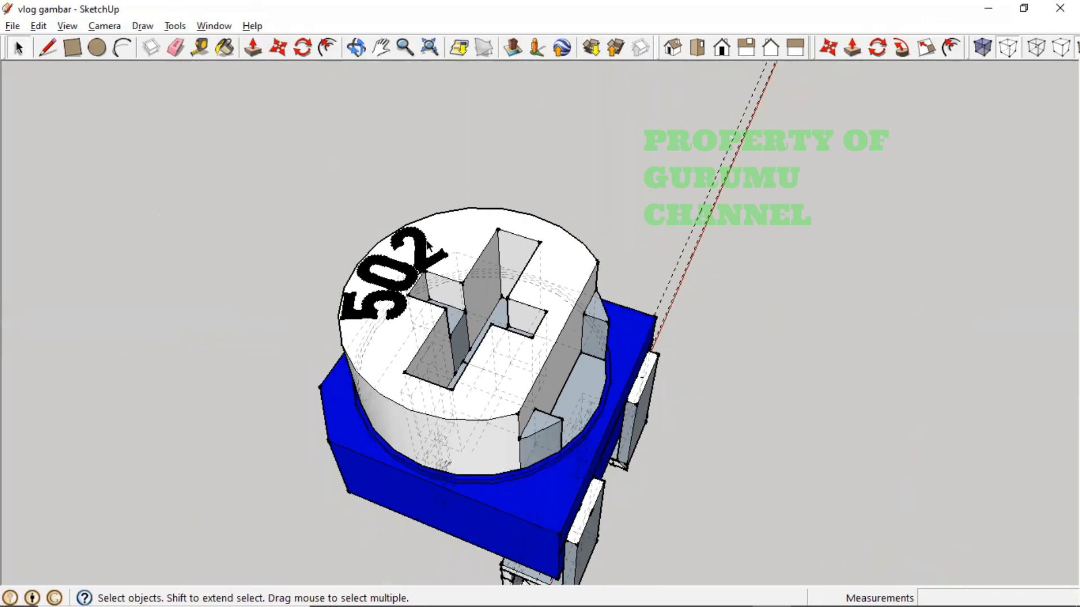
{"action": "scroll", "coordinate": [427, 246], "scroll_direction": "down", "scroll_amount": 1}
{"action": "left_click", "coordinate": [698, 48]}
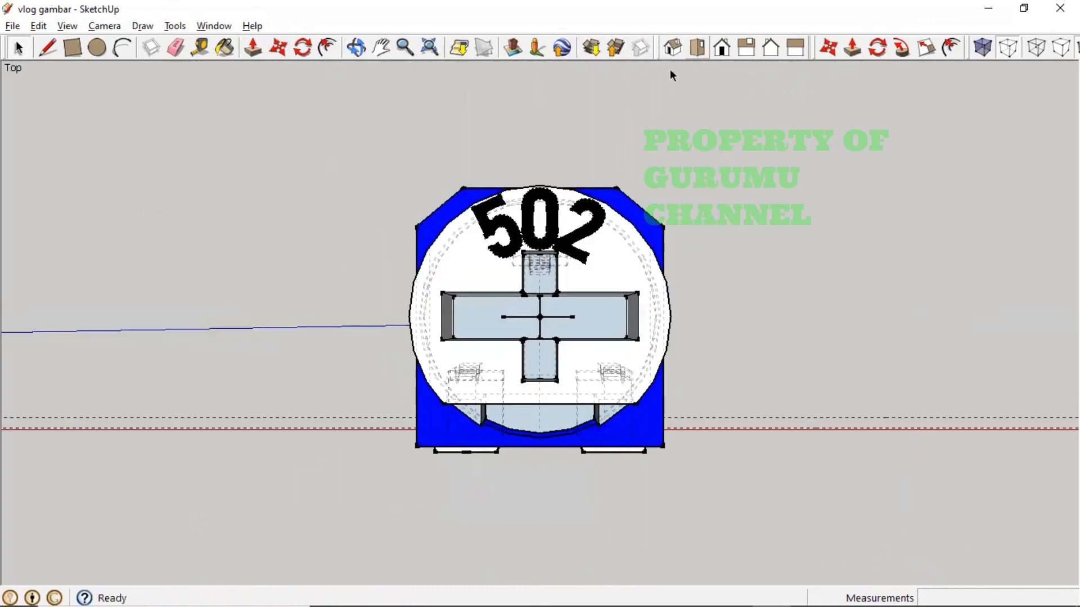
{"action": "scroll", "coordinate": [329, 246], "scroll_direction": "down", "scroll_amount": 3}
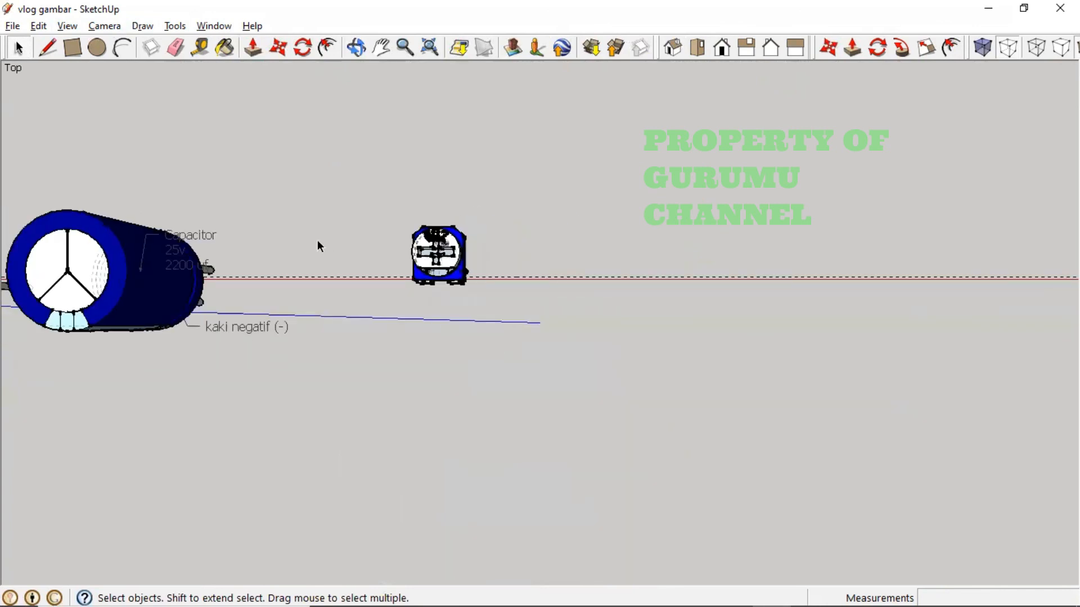
{"action": "scroll", "coordinate": [140, 121], "scroll_direction": "up", "scroll_amount": 5}
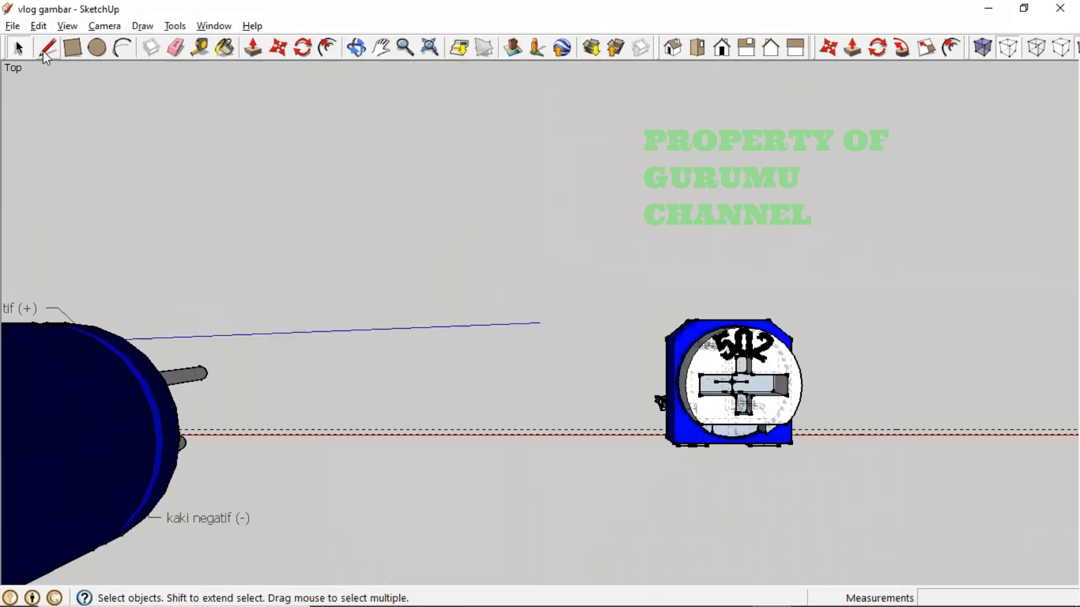
{"action": "left_click", "coordinate": [13, 26]}
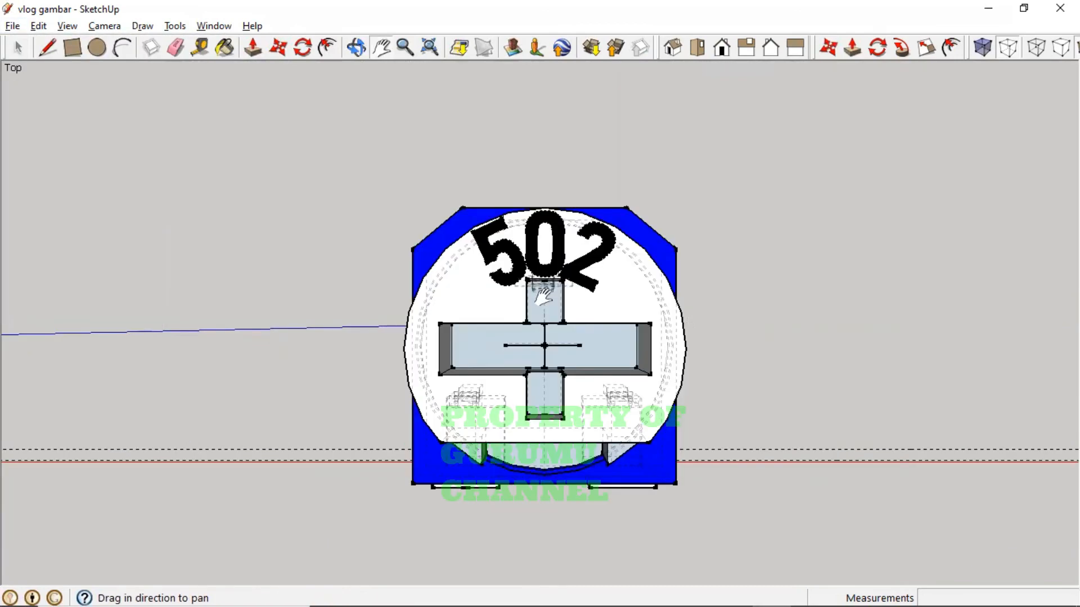
{"action": "middle_click_drag", "start_coordinate": [543, 297], "coordinate": [918, 82]}
{"action": "key", "text": "h"}
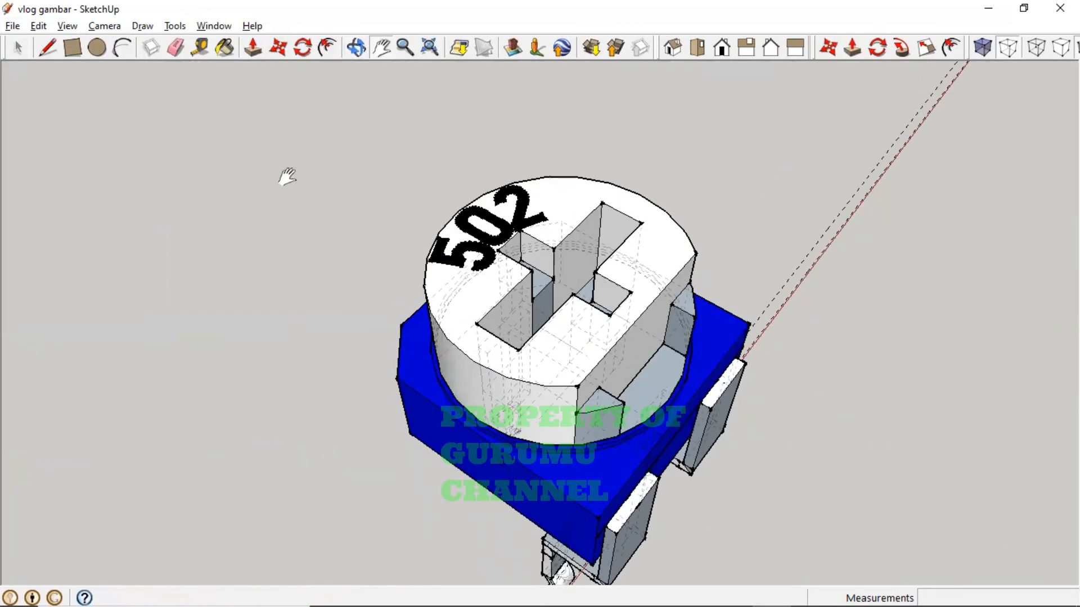
{"action": "left_click", "coordinate": [25, 46]}
{"action": "mouse_move", "coordinate": [550, 272]}
{"action": "middle_mouse_down"}
{"action": "mouse_move", "coordinate": [292, 325]}
{"action": "mouse_move", "coordinate": [272, 188]}
{"action": "mouse_move", "coordinate": [212, 369]}
{"action": "mouse_move", "coordinate": [229, 441]}
{"action": "mouse_move", "coordinate": [272, 345]}
{"action": "mouse_move", "coordinate": [253, 225]}
{"action": "middle_mouse_up"}
- Add a leader label reading 'Varible Resistor 502=5k' pointing to the knob's edge
{"action": "left_click", "coordinate": [175, 26]}
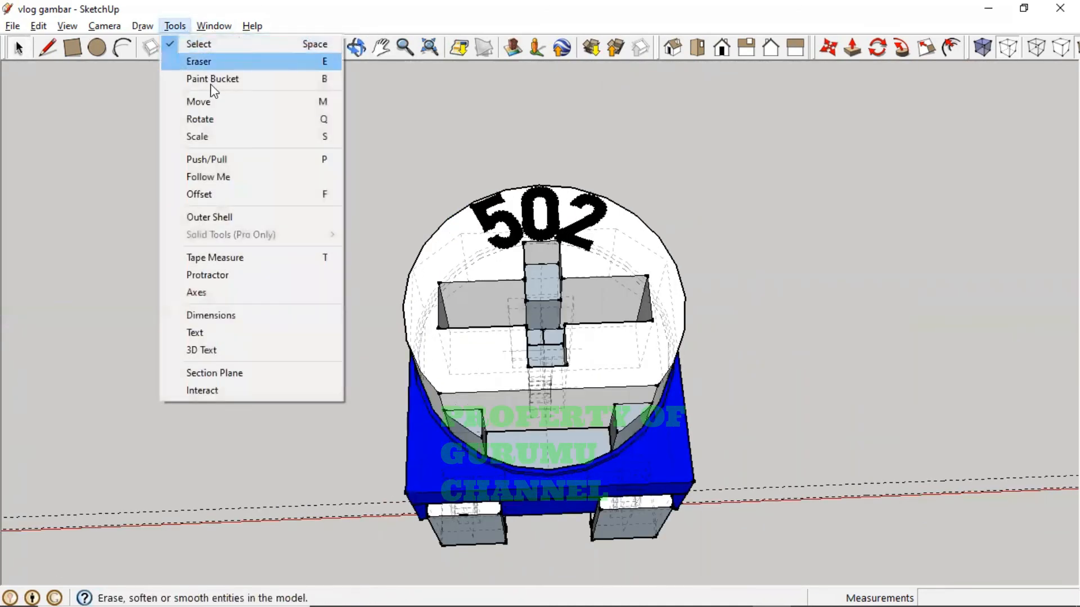
{"action": "left_click", "coordinate": [248, 332]}
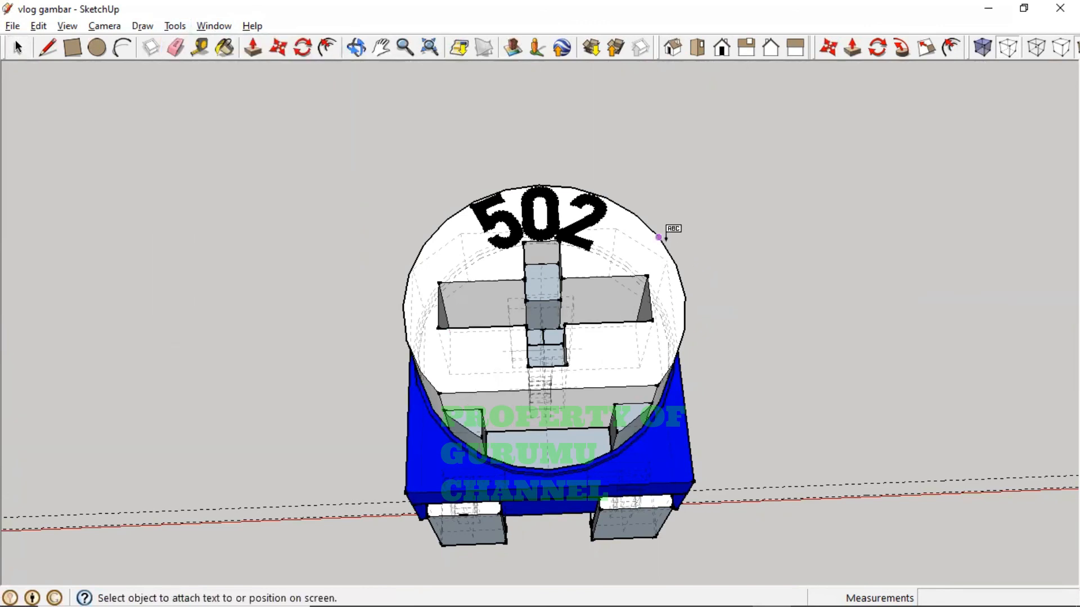
{"action": "left_click", "coordinate": [664, 238]}
{"action": "left_click", "coordinate": [731, 175]}
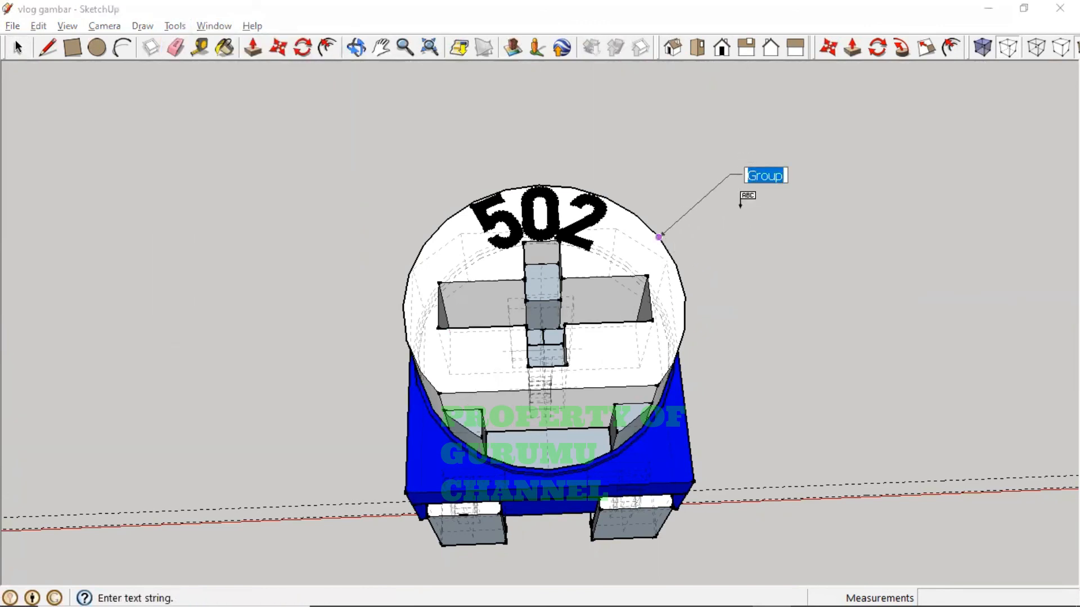
{"action": "type", "text": "V"}
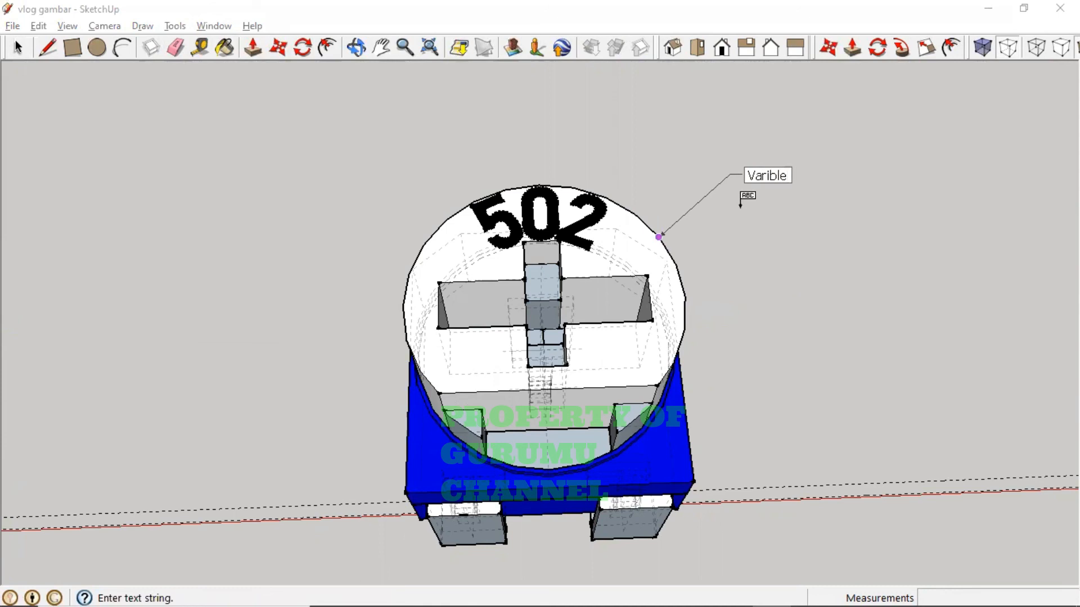
{"action": "type", "text": "arible"}
{"action": "key", "text": "Return"}
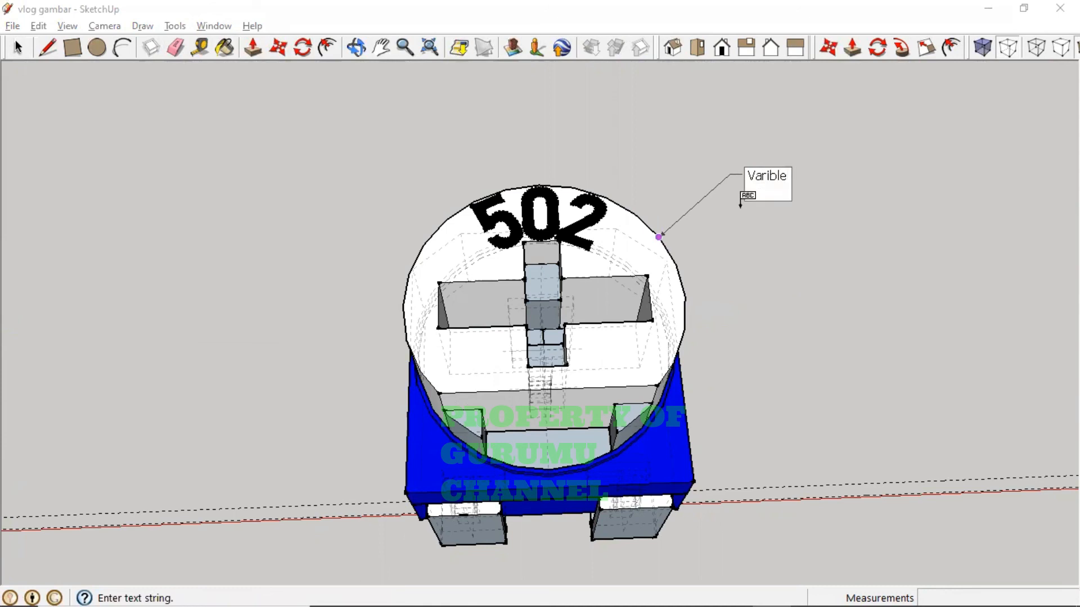
{"action": "type", "text": "Resistor"}
{"action": "key", "text": "Return"}
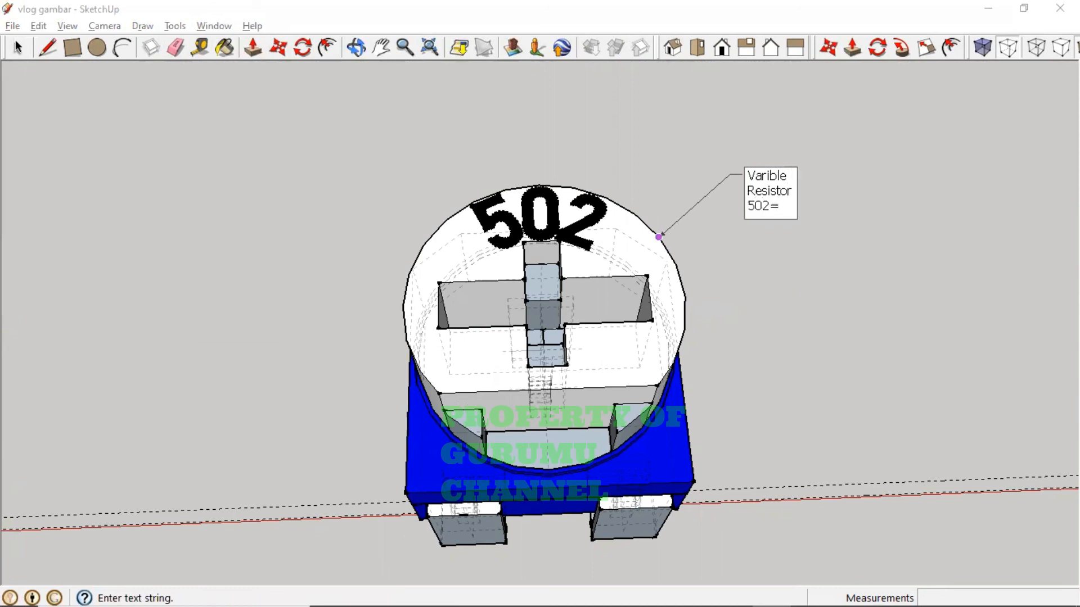
{"action": "left_click", "coordinate": [817, 289]}
- Box-select the whole resistor with its label and make them one group
{"action": "middle_click_drag", "start_coordinate": [628, 300], "coordinate": [656, 207]}
{"action": "scroll", "coordinate": [288, 157], "scroll_direction": "down", "scroll_amount": 5}
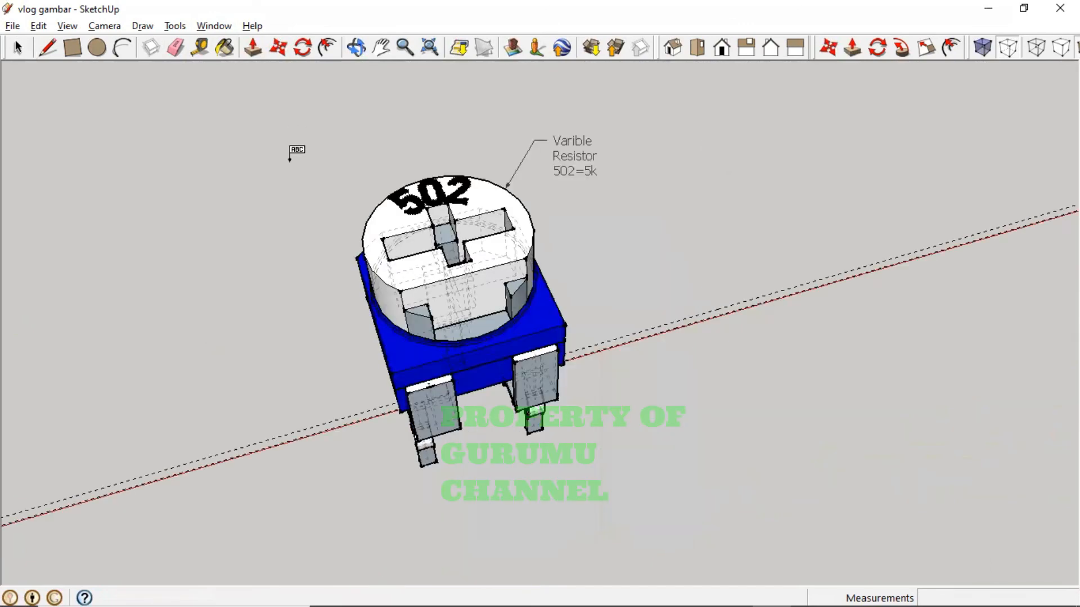
{"action": "scroll", "coordinate": [289, 152], "scroll_direction": "up", "scroll_amount": 2}
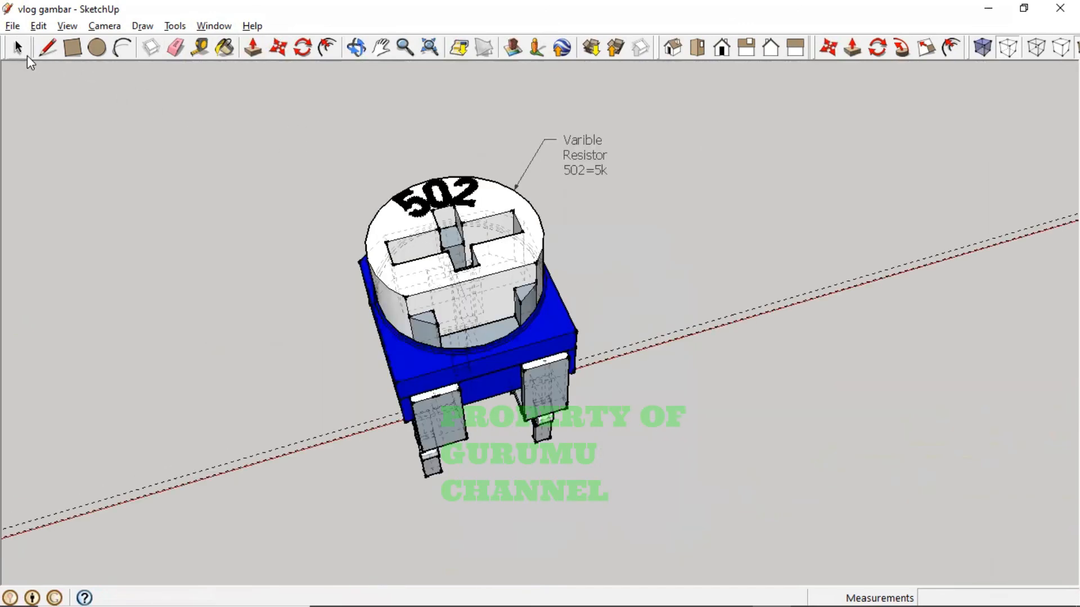
{"action": "left_click", "coordinate": [25, 52]}
{"action": "scroll", "coordinate": [335, 157], "scroll_direction": "up", "scroll_amount": 2}
{"action": "left_click_drag", "start_coordinate": [538, 386], "coordinate": [795, 548]}
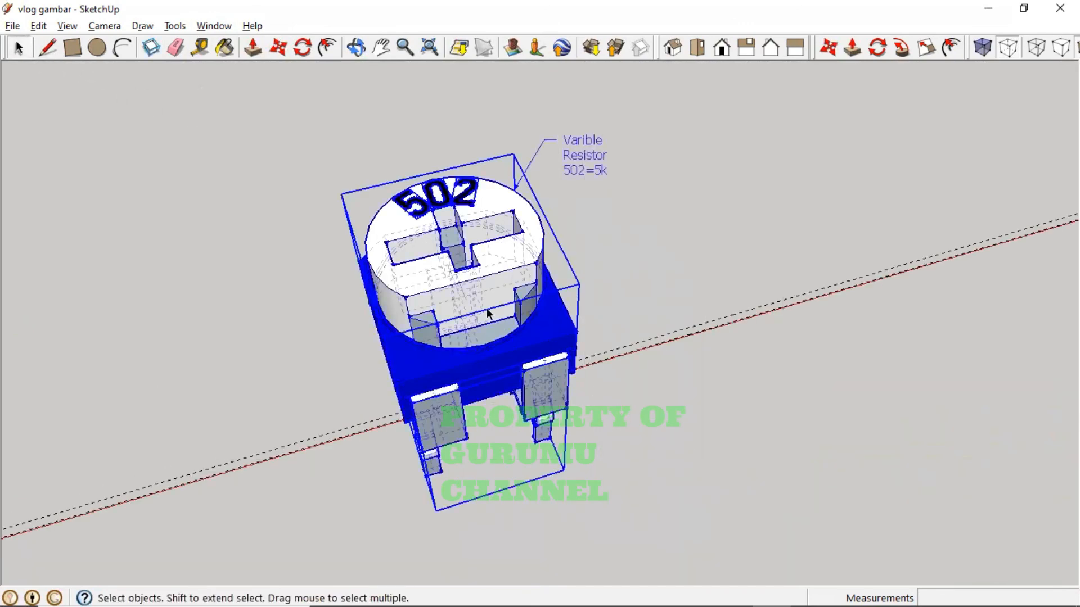
{"action": "right_click", "coordinate": [487, 308]}
{"action": "left_click", "coordinate": [565, 463]}
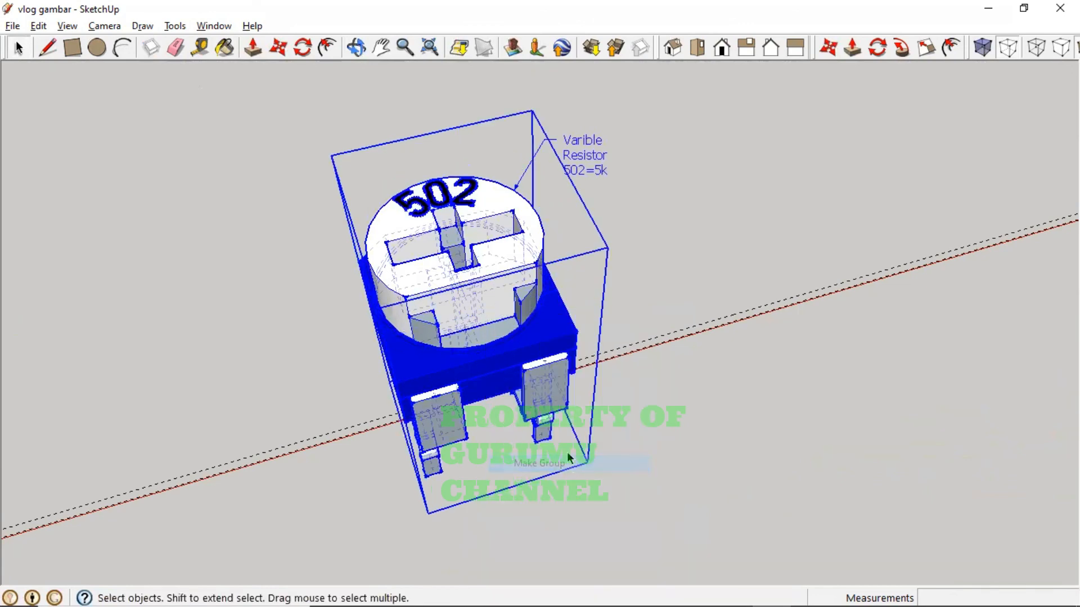
{"action": "left_click", "coordinate": [717, 362]}
{"action": "middle_click_drag", "start_coordinate": [552, 265], "coordinate": [624, 97]}
{"action": "scroll", "coordinate": [434, 341], "scroll_direction": "down", "scroll_amount": 4}
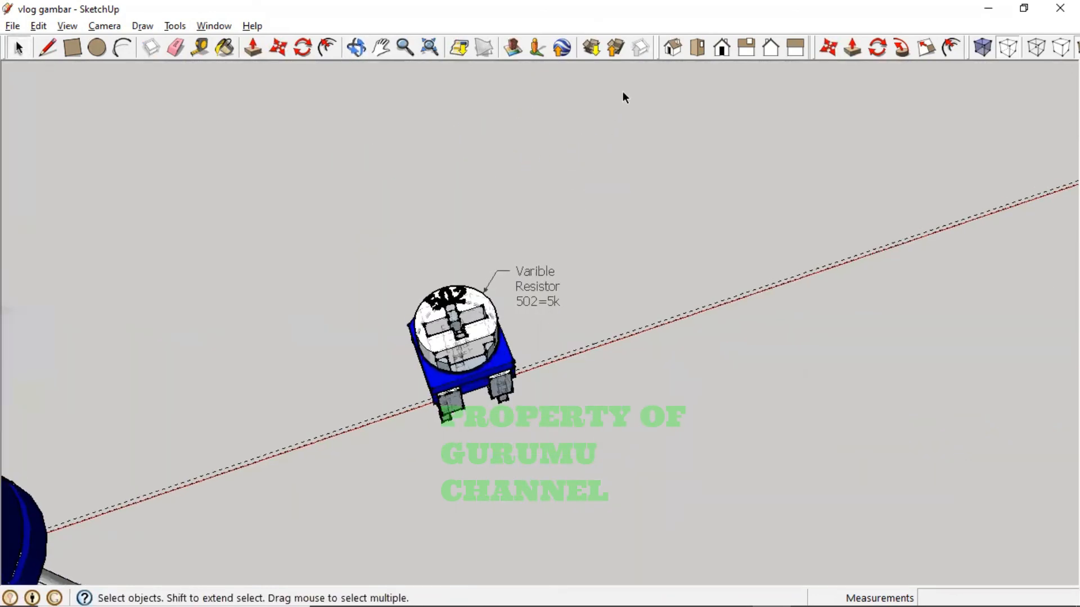
{"action": "left_click", "coordinate": [695, 50]}
{"action": "left_click", "coordinate": [671, 50]}
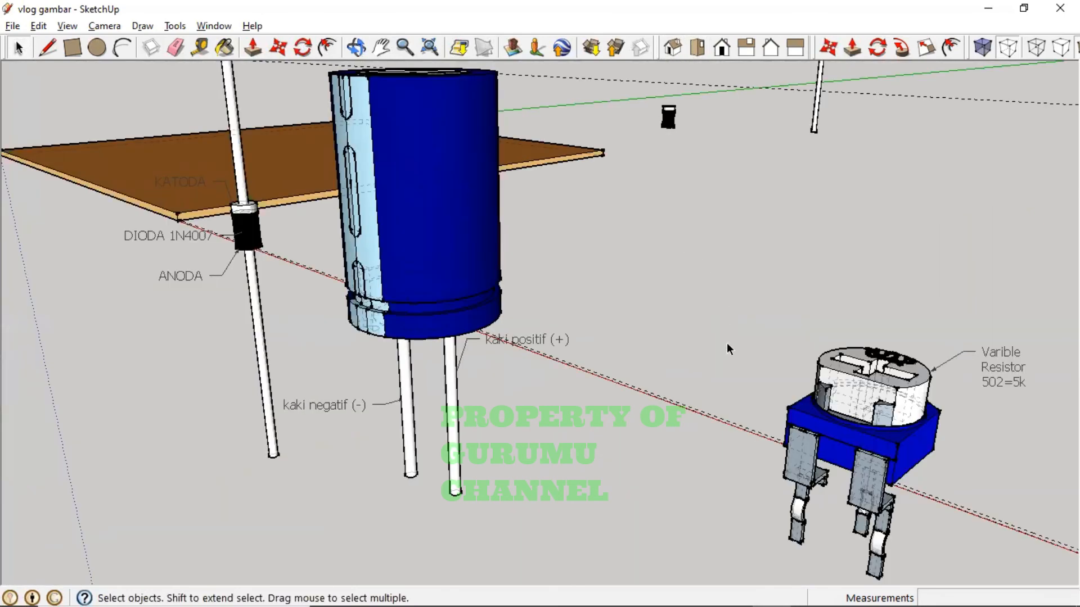
{"action": "mouse_move", "coordinate": [725, 349]}
{"action": "middle_mouse_down"}
{"action": "mouse_move", "coordinate": [704, 427]}
{"action": "mouse_move", "coordinate": [714, 369]}
{"action": "mouse_move", "coordinate": [742, 367]}
{"action": "middle_mouse_up"}
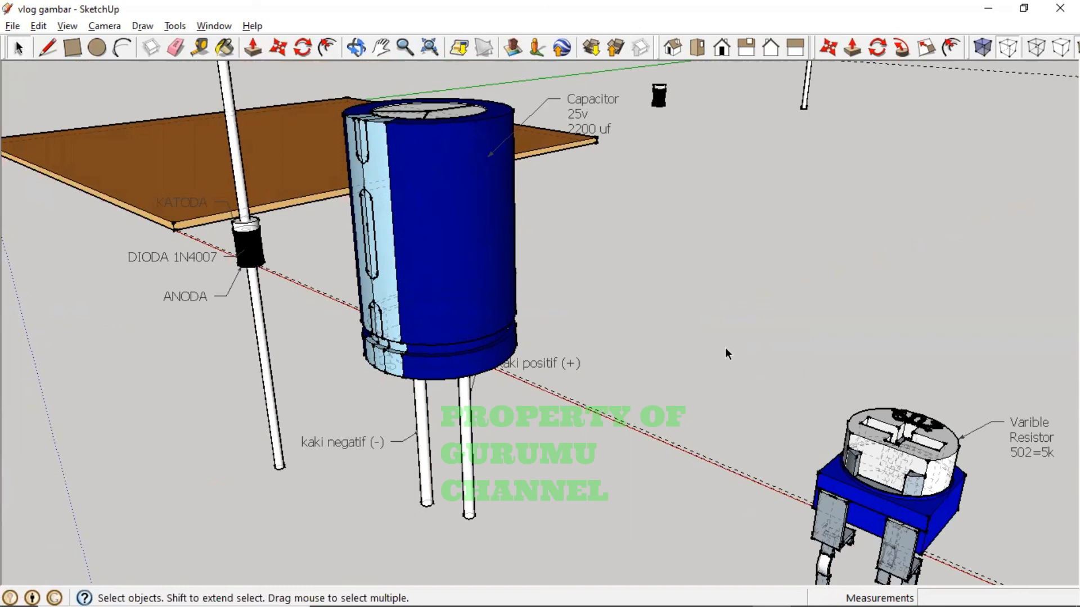
{"action": "middle_click_drag", "start_coordinate": [739, 376], "coordinate": [613, 344]}
{"action": "middle_click_drag", "start_coordinate": [842, 370], "coordinate": [617, 415], "text": "shift"}
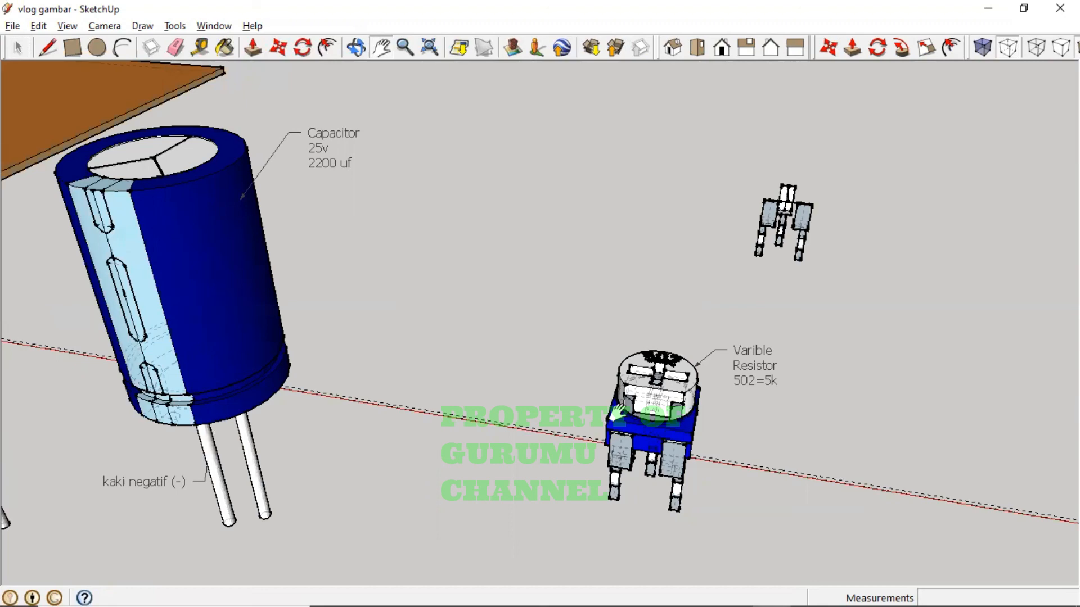
{"action": "middle_click_drag", "start_coordinate": [757, 381], "coordinate": [990, 454]}
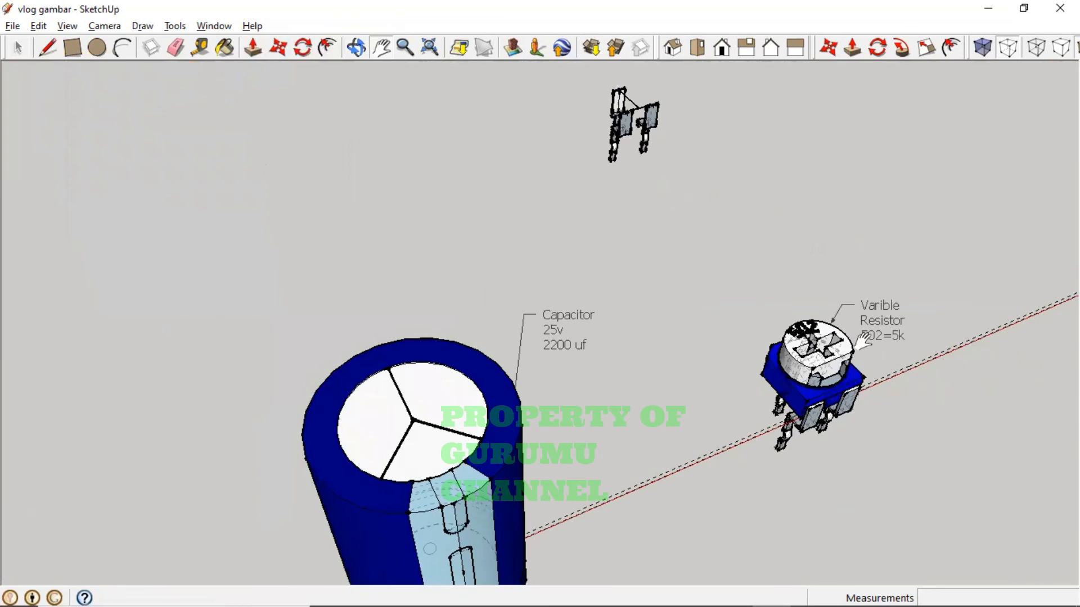
{"action": "scroll", "coordinate": [863, 340], "scroll_direction": "up", "scroll_amount": 3}
{"action": "middle_click_drag", "start_coordinate": [860, 342], "coordinate": [545, 332]}
{"action": "middle_click_drag", "start_coordinate": [622, 362], "coordinate": [429, 176], "text": "shift"}
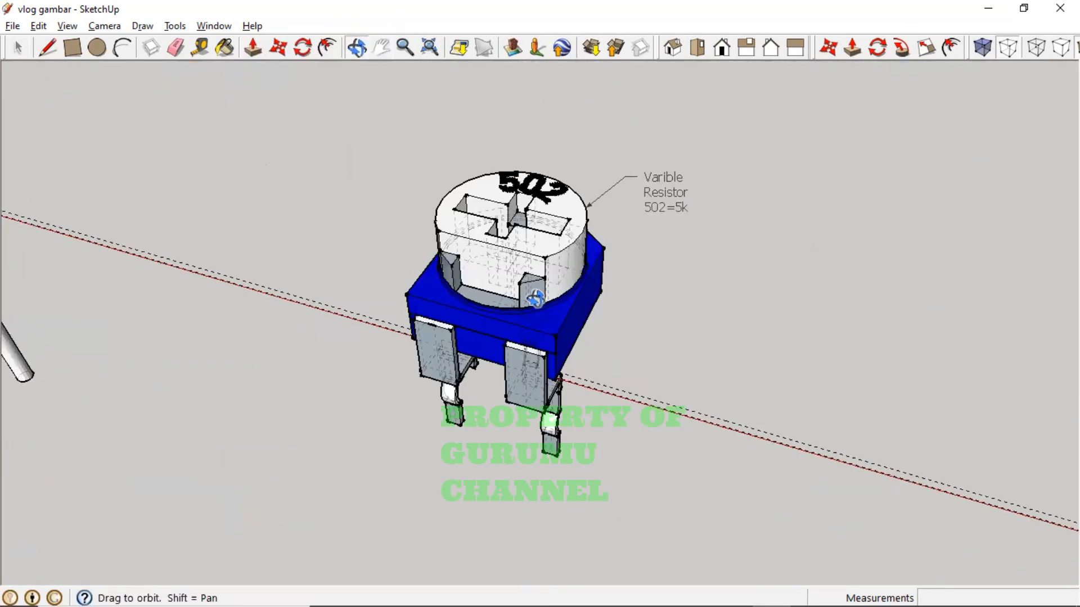
{"action": "scroll", "coordinate": [460, 370], "scroll_direction": "up", "scroll_amount": 2}
{"action": "middle_click_drag", "start_coordinate": [460, 369], "coordinate": [397, 334]}
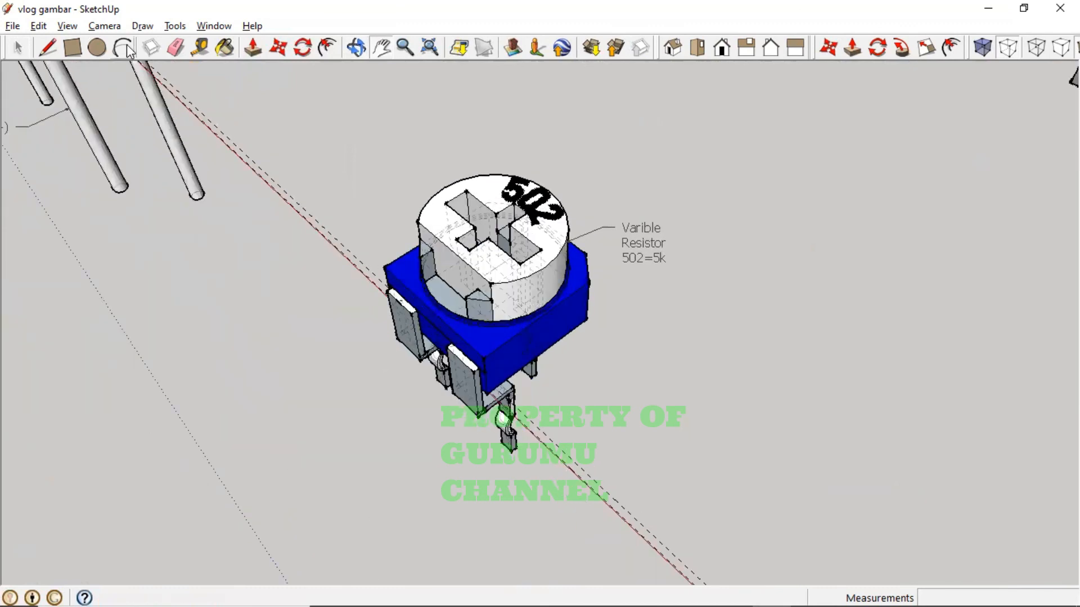
- Explode the resistor group into its separate parts
{"action": "left_click", "coordinate": [18, 47]}
{"action": "left_click", "coordinate": [482, 311]}
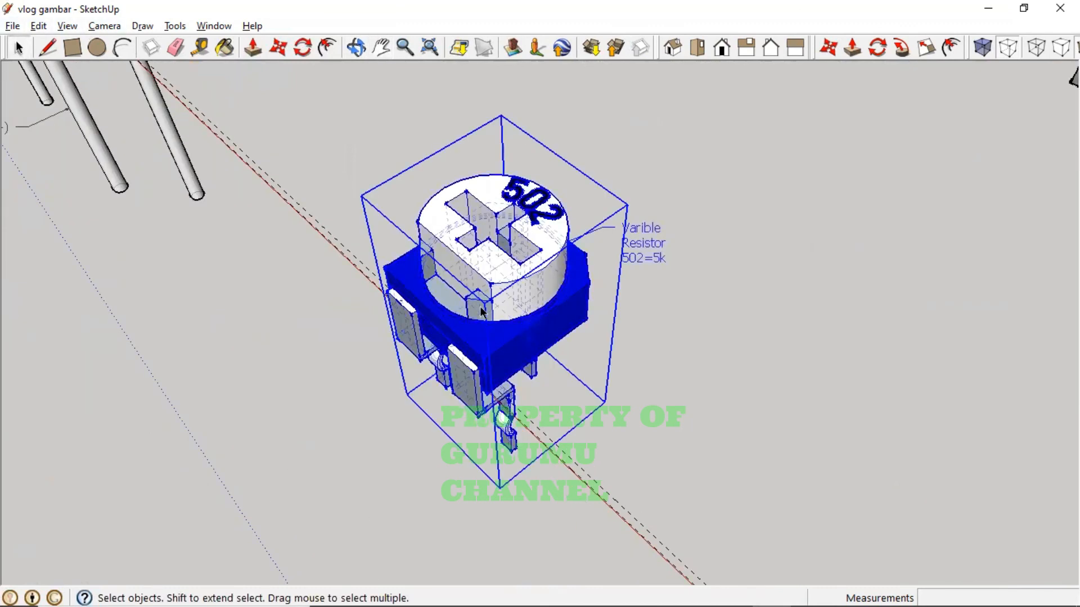
{"action": "scroll", "coordinate": [466, 324], "scroll_direction": "up", "scroll_amount": 2}
{"action": "right_click", "coordinate": [497, 328]}
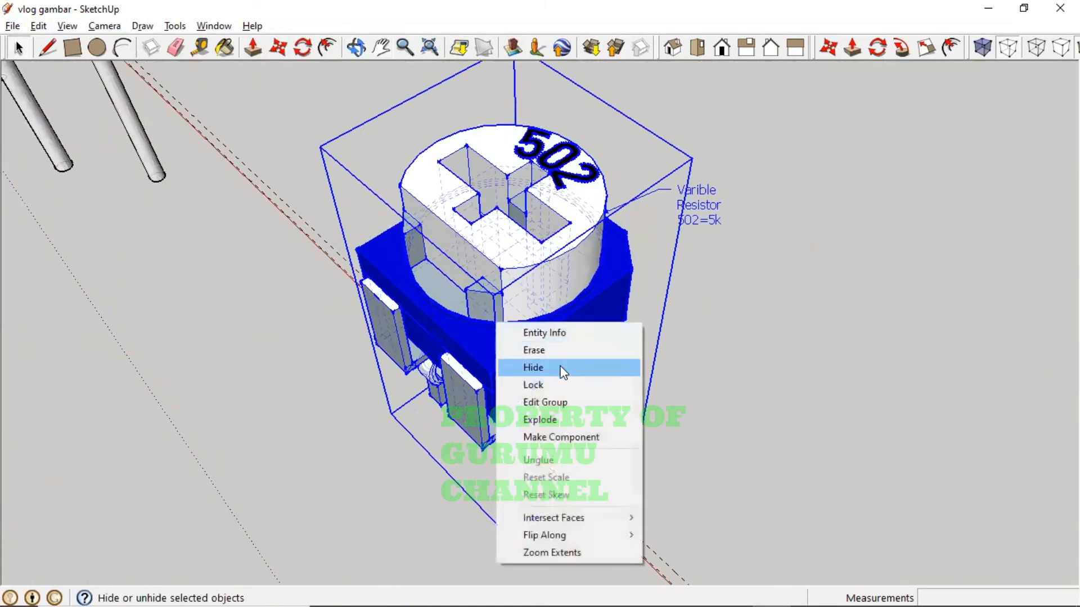
{"action": "left_click", "coordinate": [795, 348]}
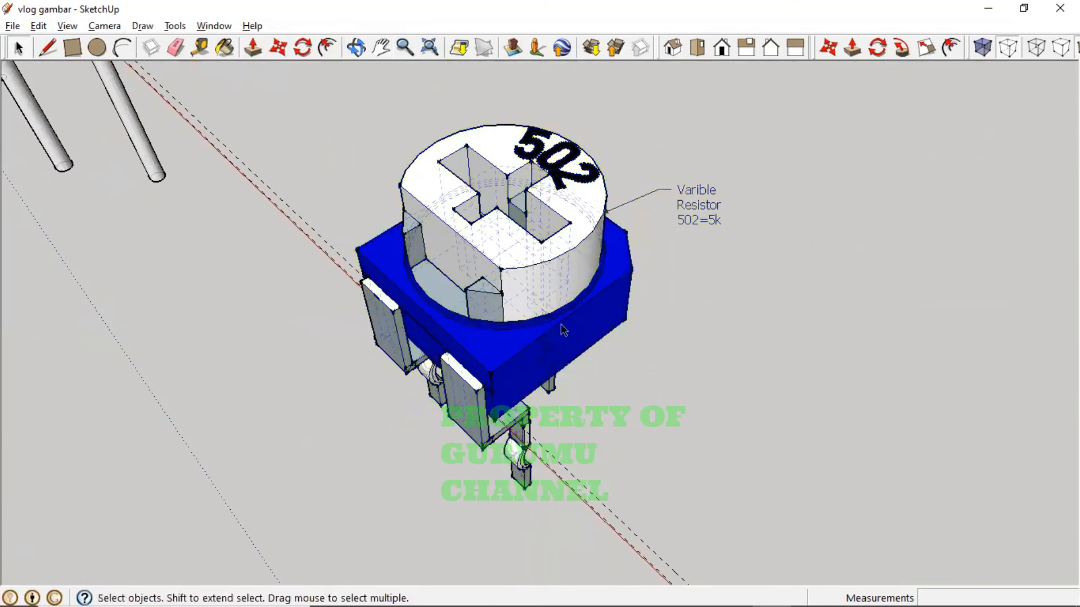
{"action": "left_click", "coordinate": [528, 285]}
{"action": "right_click", "coordinate": [524, 281]}
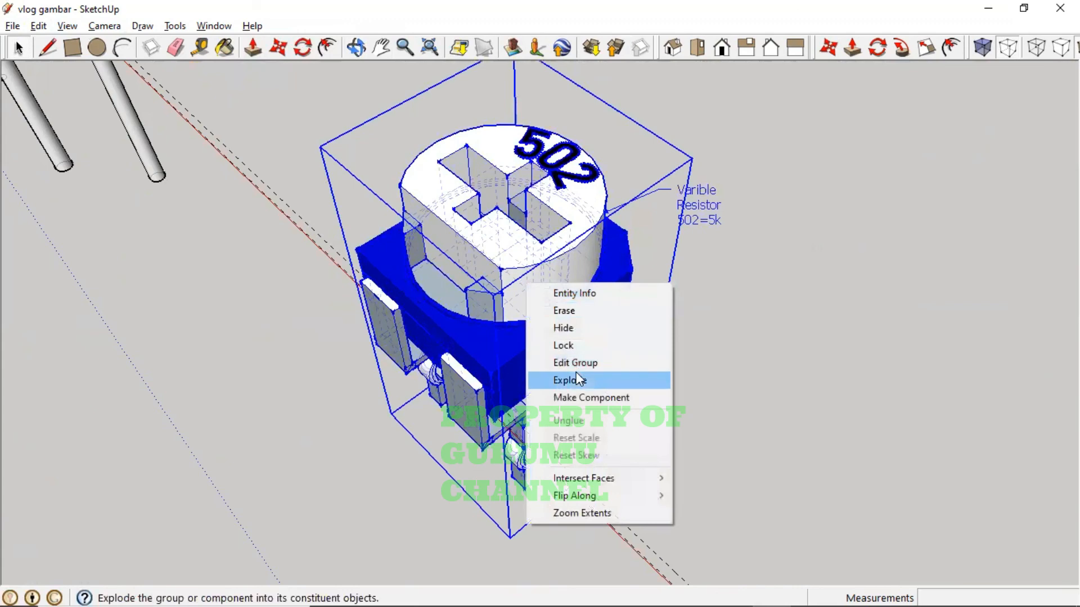
{"action": "left_click", "coordinate": [581, 381]}
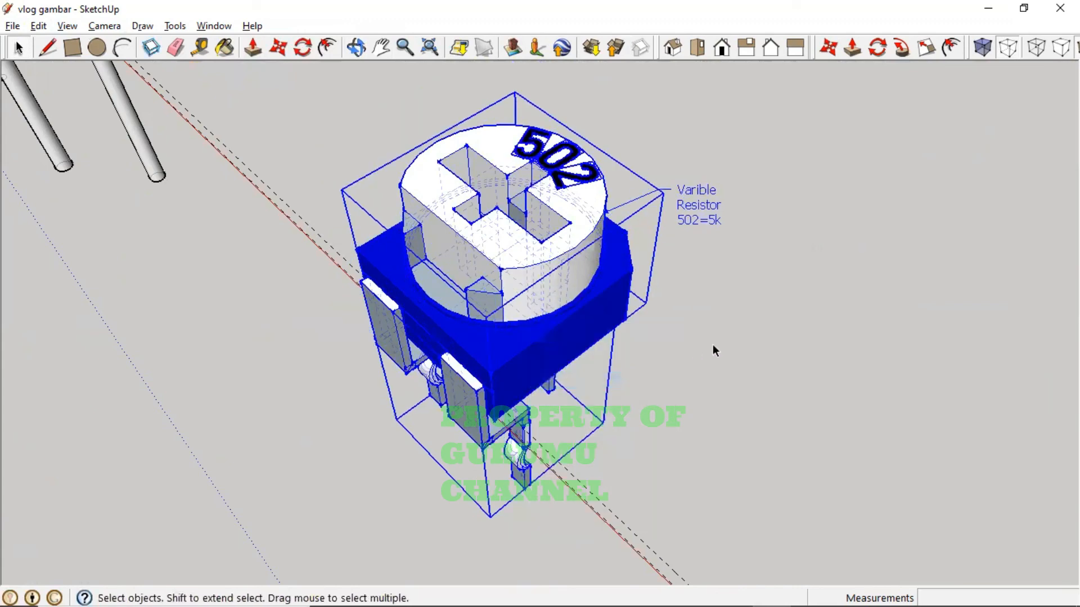
{"action": "left_click", "coordinate": [713, 344]}
{"action": "right_click", "coordinate": [499, 303]}
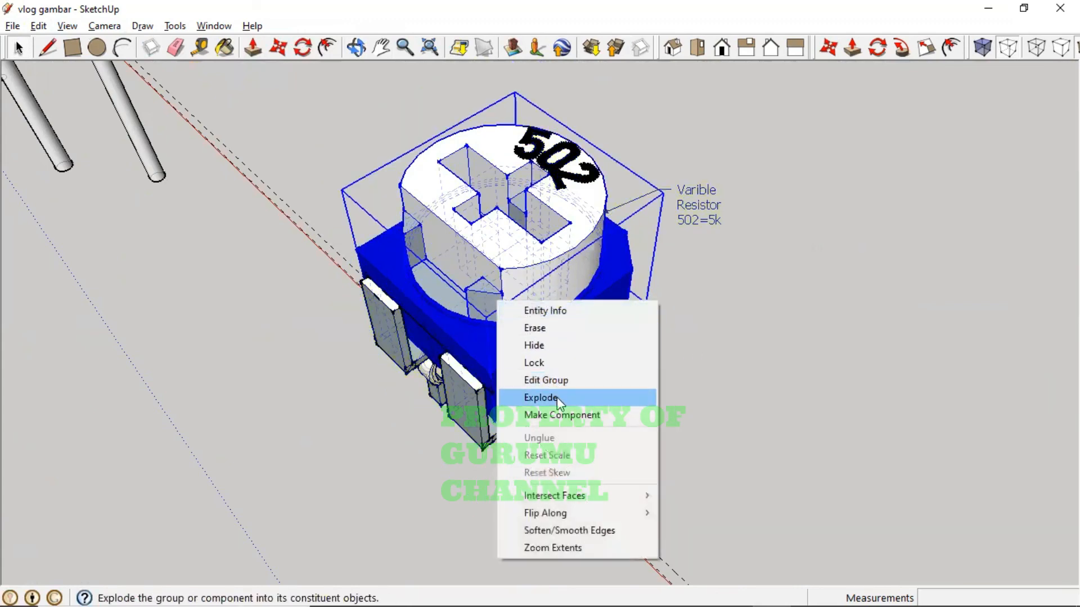
{"action": "left_click", "coordinate": [557, 397]}
{"action": "left_click", "coordinate": [698, 395]}
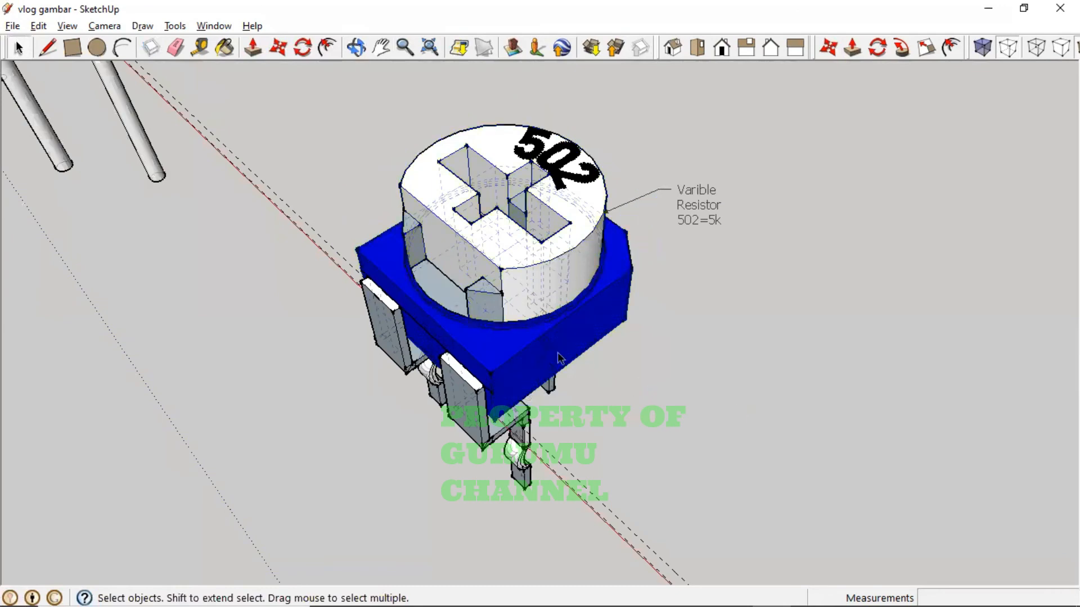
- Select a knob recess face, inspect it from several angles, then window-select the resistor and label
{"action": "left_click", "coordinate": [486, 305]}
{"action": "scroll", "coordinate": [483, 293], "scroll_direction": "up", "scroll_amount": 3}
{"action": "right_click", "coordinate": [481, 291]}
{"action": "left_click", "coordinate": [815, 349]}
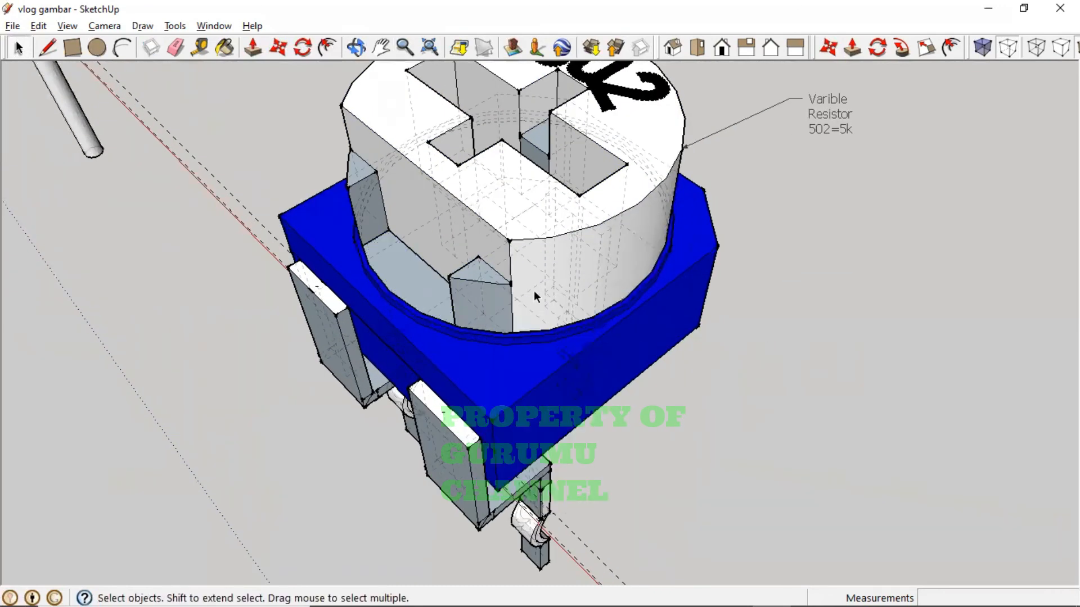
{"action": "left_click", "coordinate": [480, 280]}
{"action": "middle_click_drag", "start_coordinate": [475, 301], "coordinate": [543, 248]}
{"action": "scroll", "coordinate": [545, 272], "scroll_direction": "up", "scroll_amount": 5}
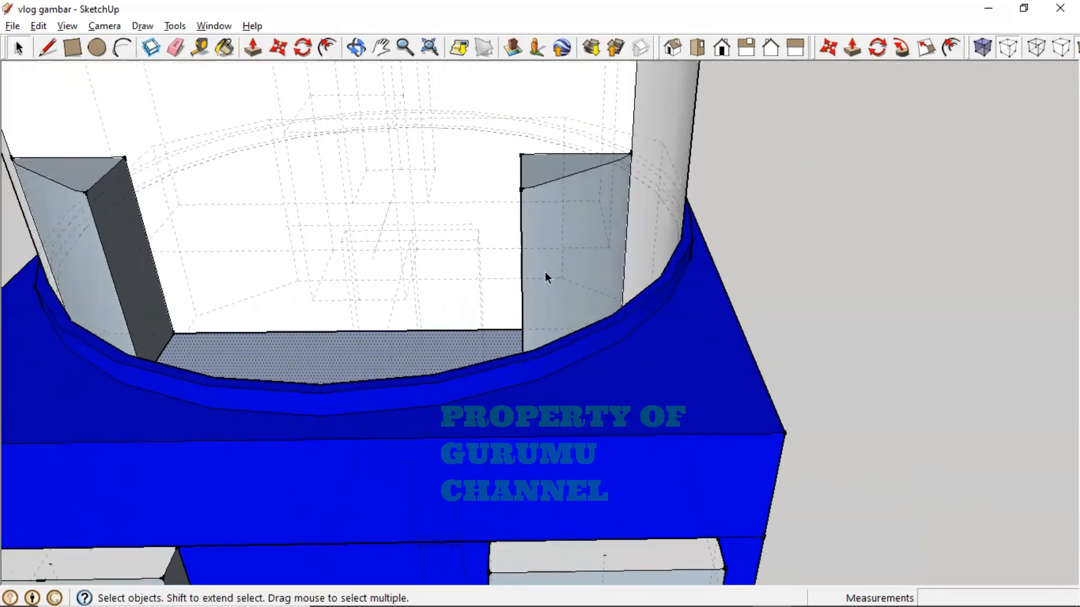
{"action": "middle_click_drag", "start_coordinate": [567, 193], "coordinate": [507, 458]}
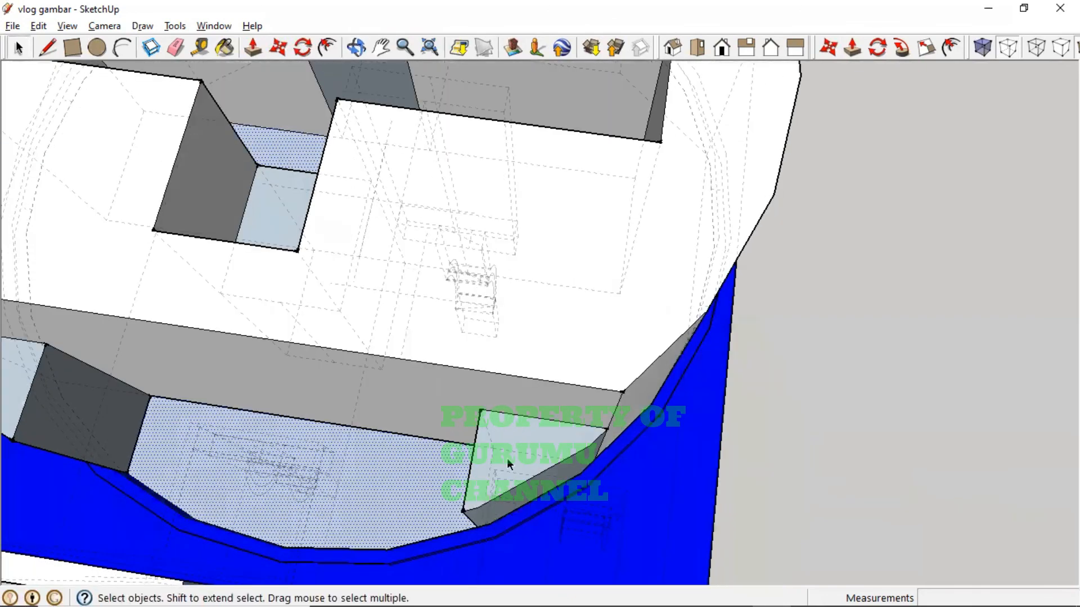
{"action": "scroll", "coordinate": [511, 457], "scroll_direction": "down", "scroll_amount": 3}
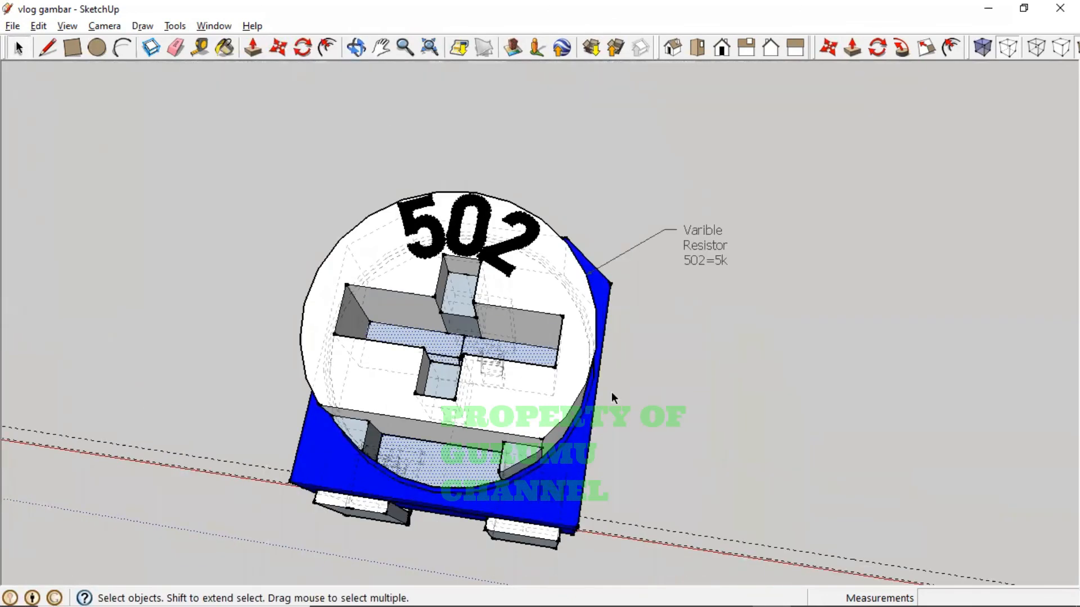
{"action": "scroll", "coordinate": [612, 393], "scroll_direction": "down", "scroll_amount": 2}
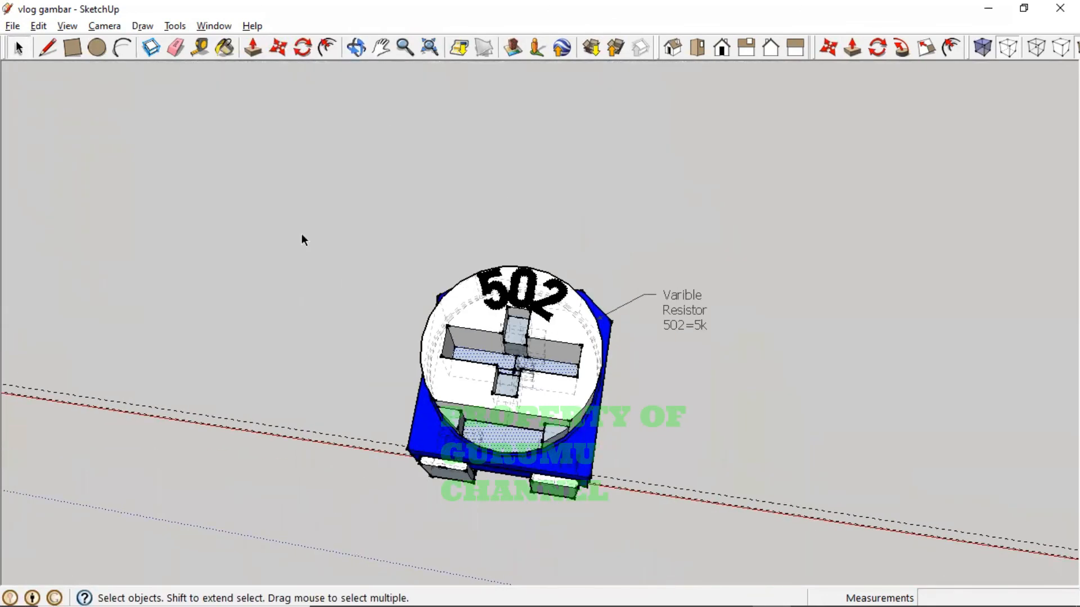
{"action": "left_click_drag", "start_coordinate": [297, 229], "coordinate": [899, 590]}
- Group the selected resistor parts and 502=5k label, then orbit around to check the legs and knob
{"action": "right_click", "coordinate": [569, 382]}
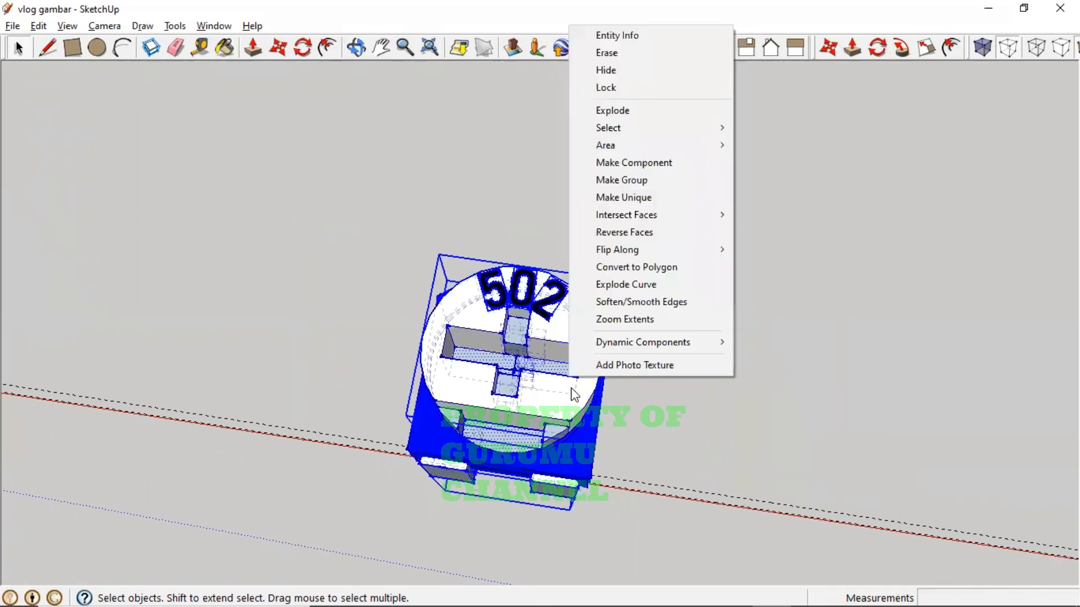
{"action": "left_click", "coordinate": [633, 174]}
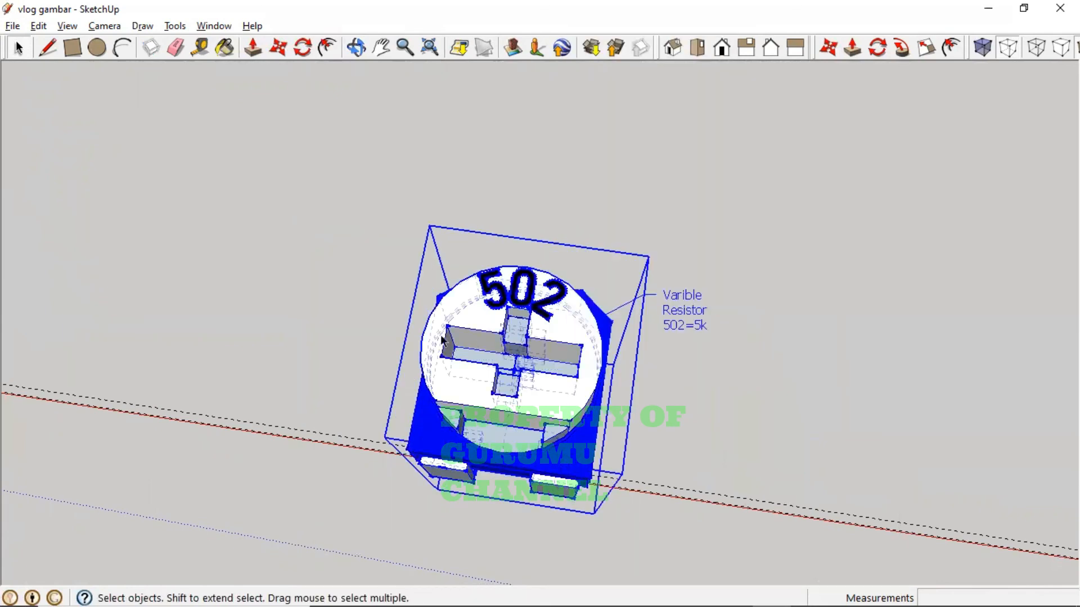
{"action": "middle_click_drag", "start_coordinate": [443, 340], "coordinate": [294, 195]}
{"action": "left_click", "coordinate": [708, 341]}
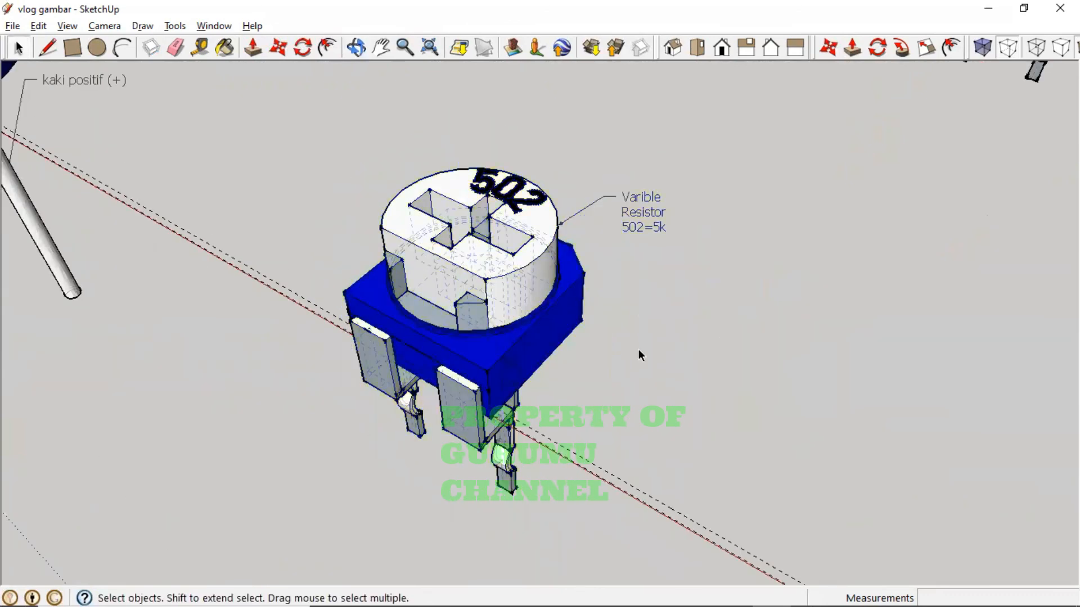
{"action": "middle_click_drag", "start_coordinate": [662, 338], "coordinate": [639, 369]}
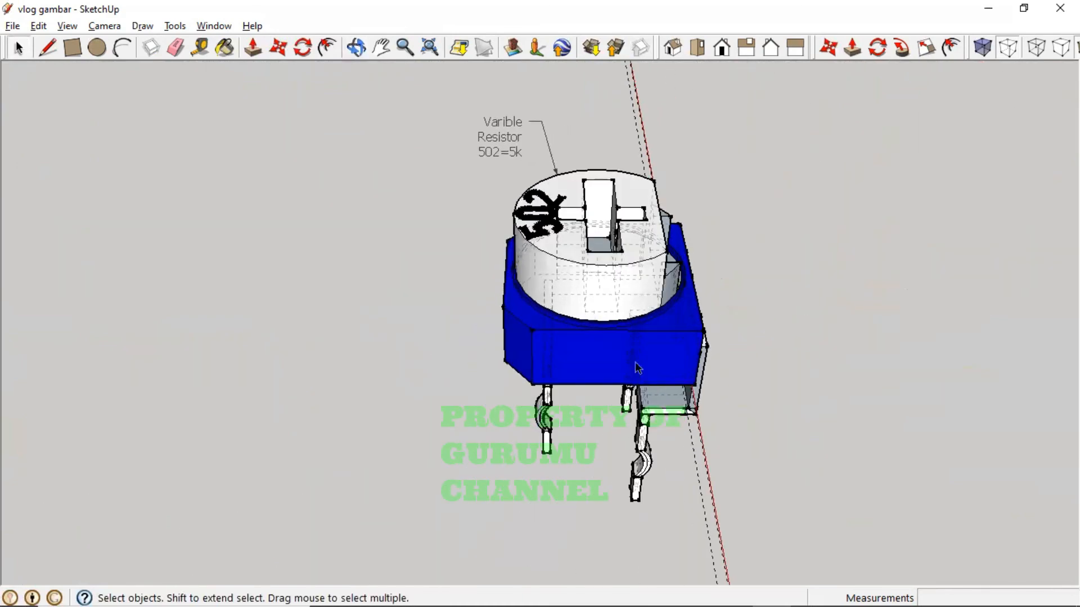
{"action": "middle_click_drag", "start_coordinate": [381, 354], "coordinate": [860, 354]}
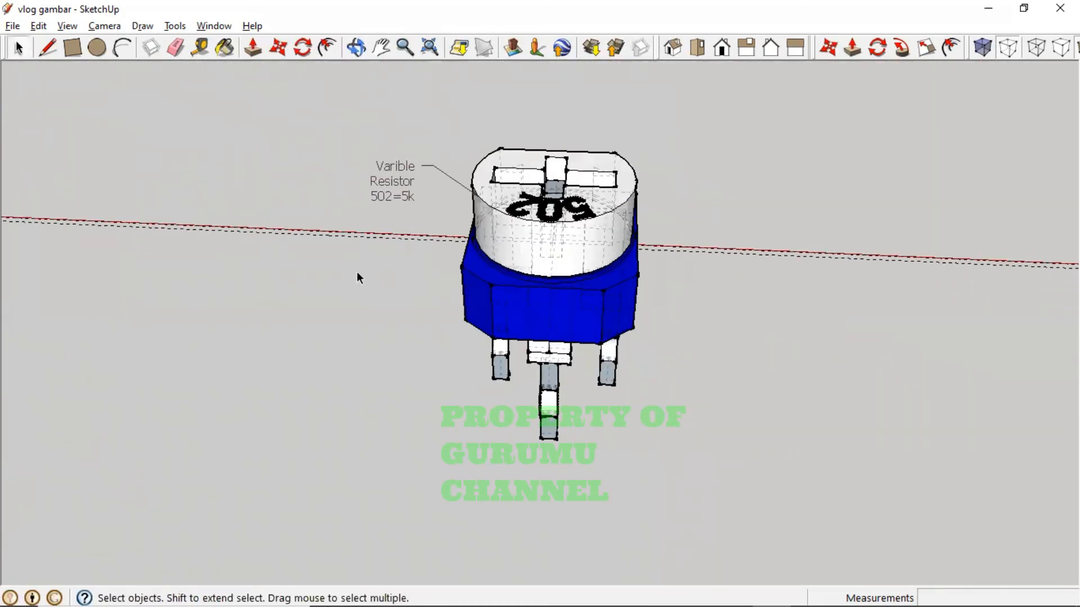
{"action": "middle_click_drag", "start_coordinate": [357, 273], "coordinate": [516, 291]}
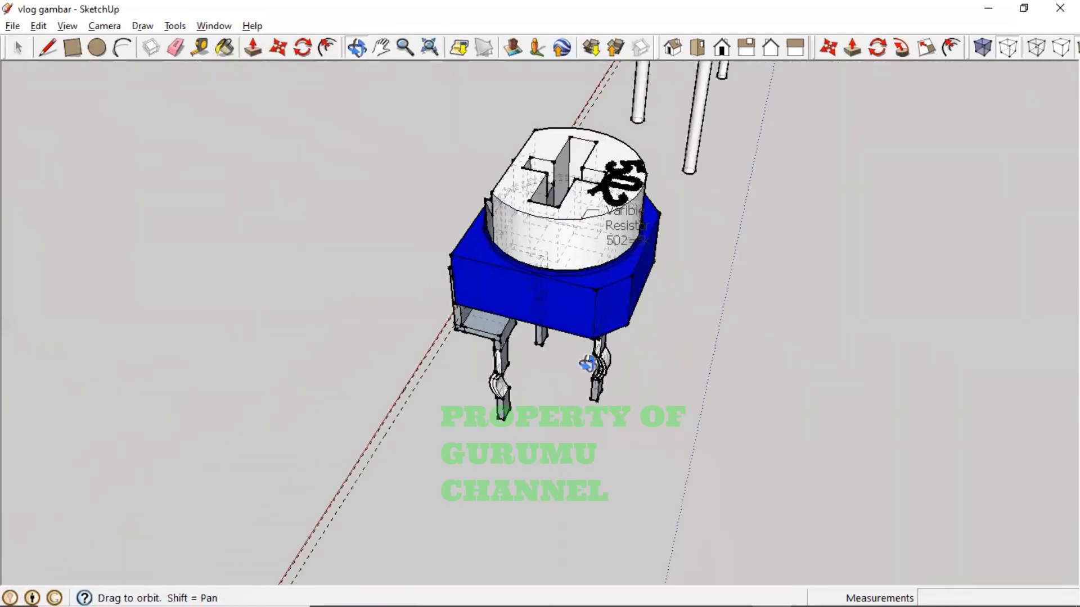
{"action": "middle_click_drag", "start_coordinate": [585, 366], "coordinate": [619, 225]}
{"action": "left_click", "coordinate": [674, 48]}
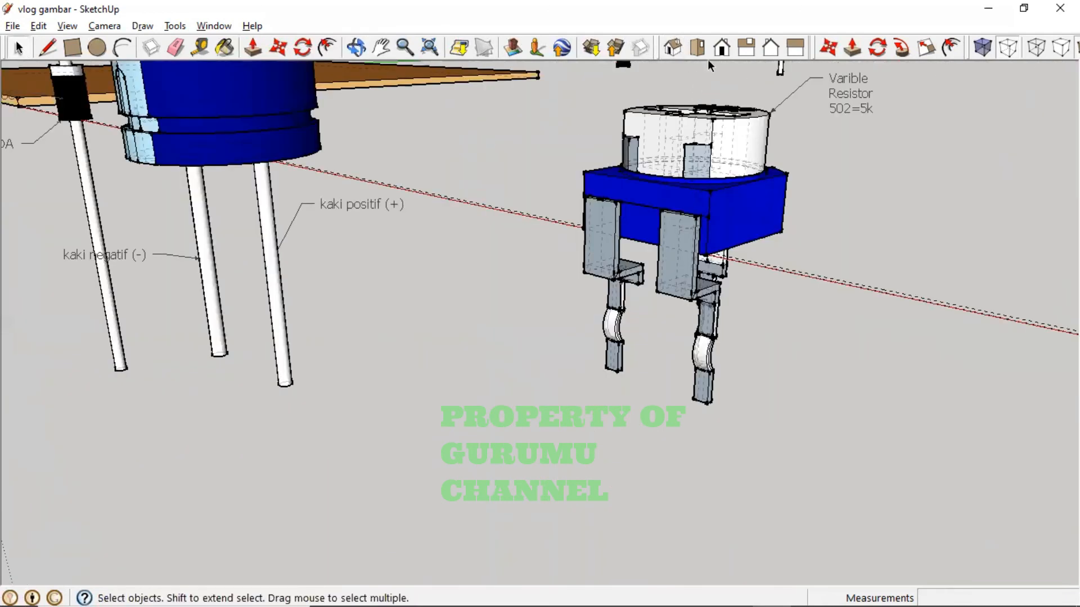
- Cycle through the top, front, right, back, left and isometric standard views
{"action": "left_click", "coordinate": [701, 49]}
{"action": "left_click", "coordinate": [715, 48]}
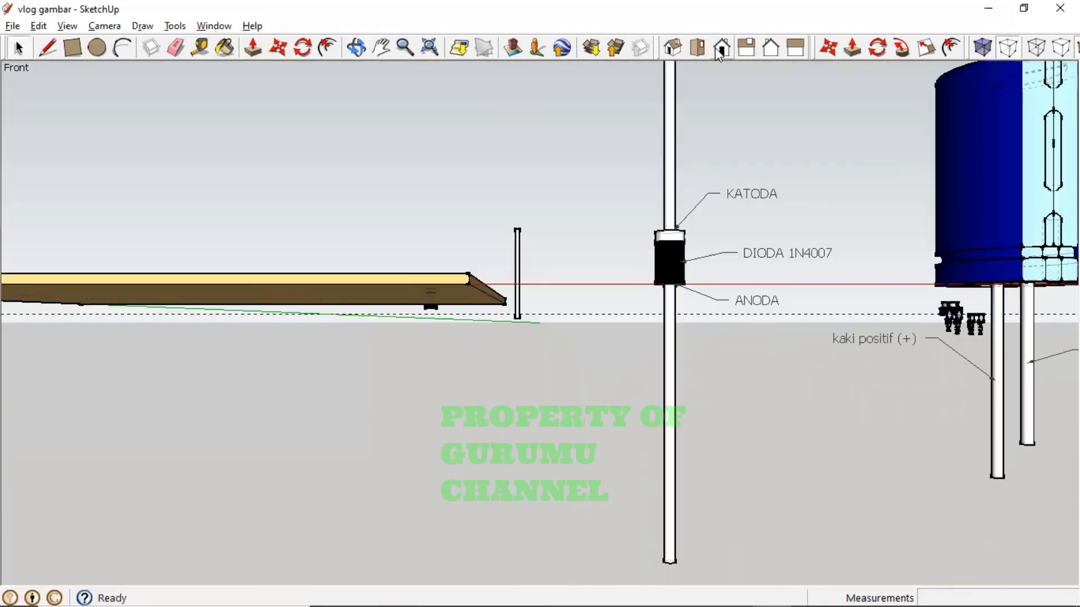
{"action": "left_click", "coordinate": [746, 47]}
{"action": "left_click", "coordinate": [772, 51]}
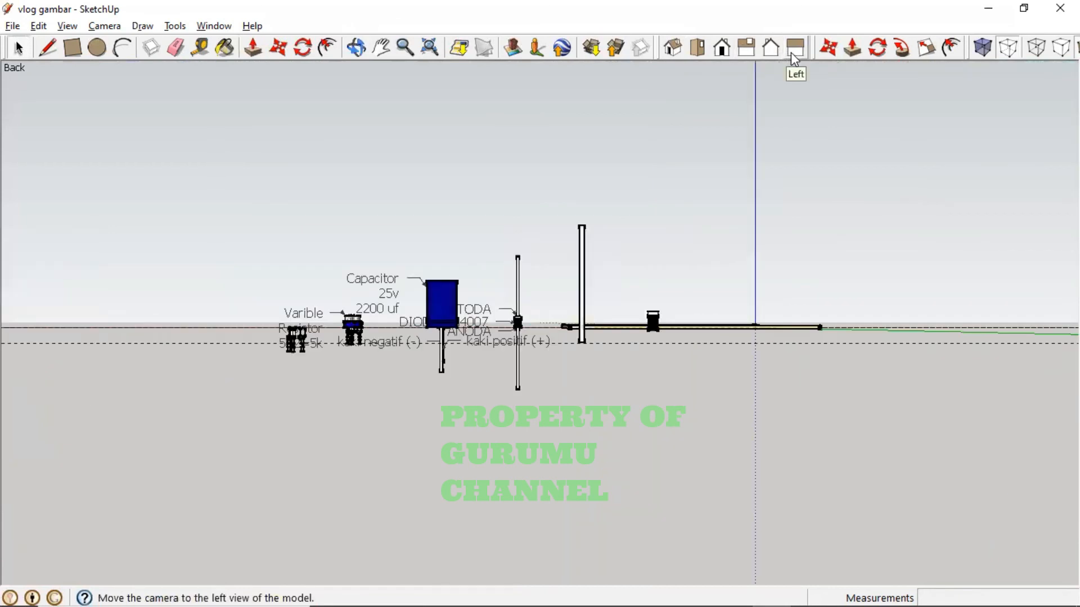
{"action": "left_click", "coordinate": [792, 54]}
{"action": "left_click", "coordinate": [751, 50]}
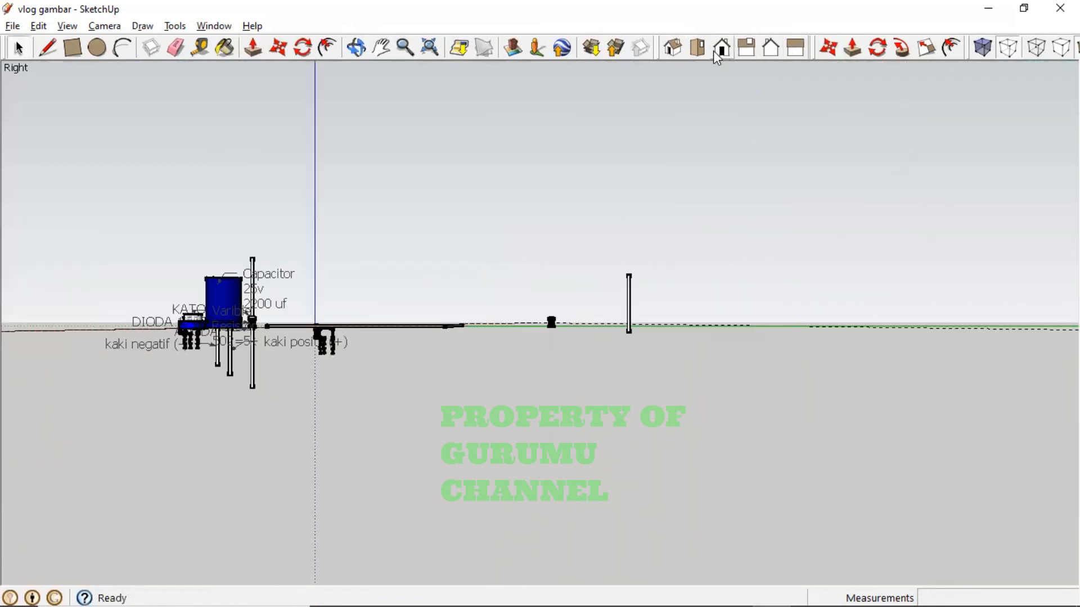
{"action": "left_click", "coordinate": [673, 49]}
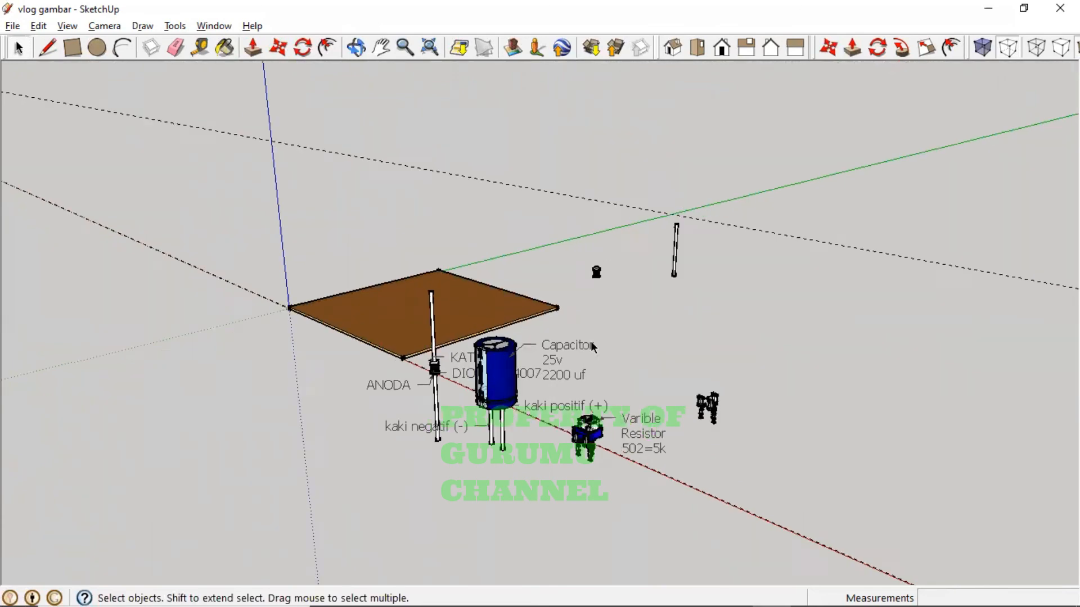
- Pan and orbit to bring the resistor, diode and capacitor into close view
{"action": "scroll", "coordinate": [605, 441], "scroll_direction": "up", "scroll_amount": 5}
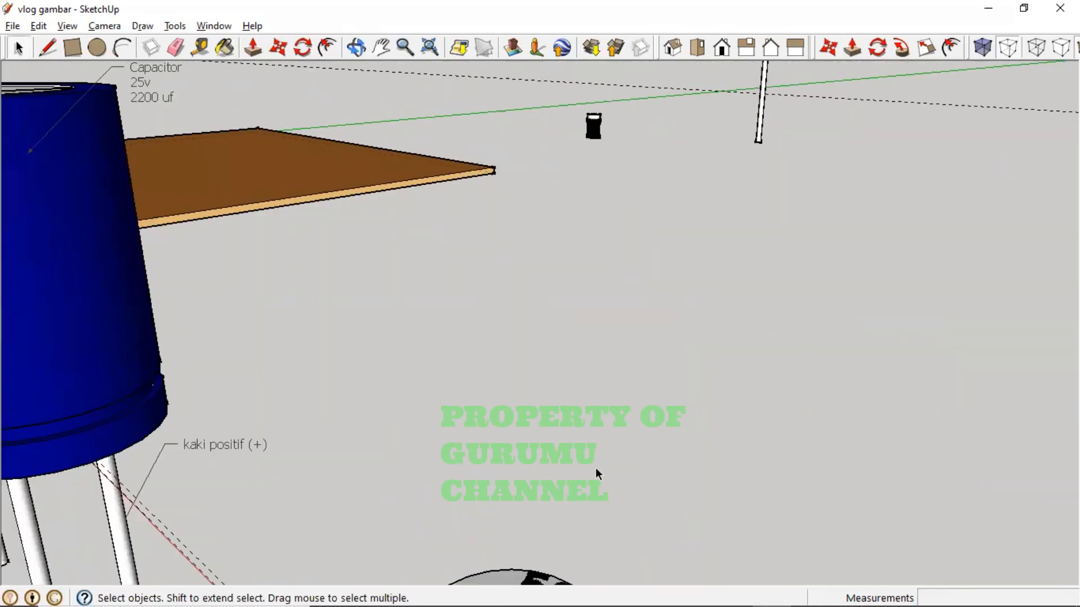
{"action": "key", "text": "h"}
{"action": "left_click_drag", "start_coordinate": [578, 469], "coordinate": [537, 123]}
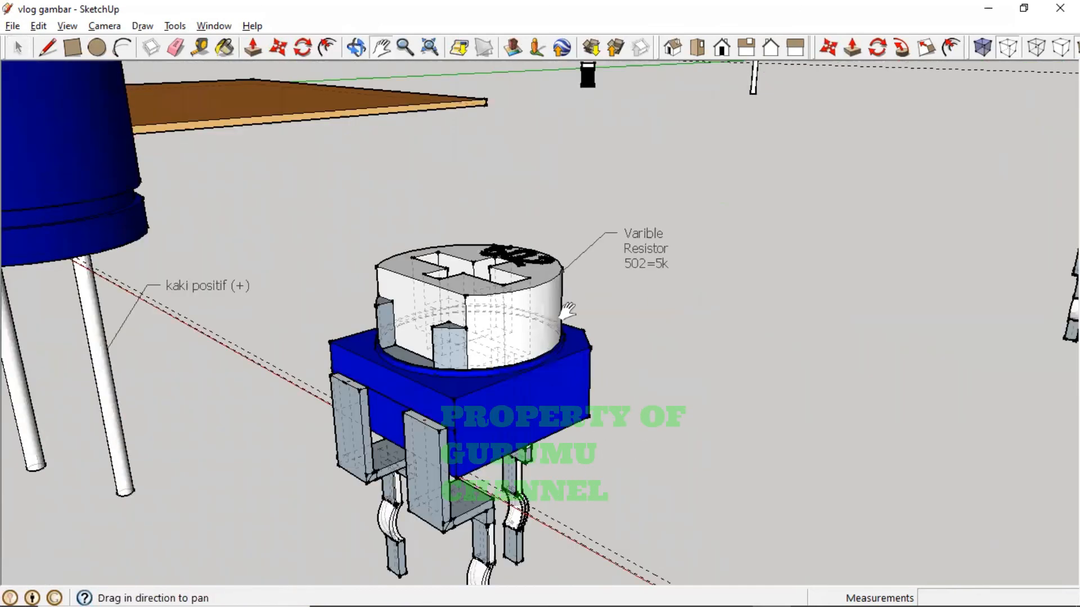
{"action": "scroll", "coordinate": [680, 405], "scroll_direction": "down", "scroll_amount": 3}
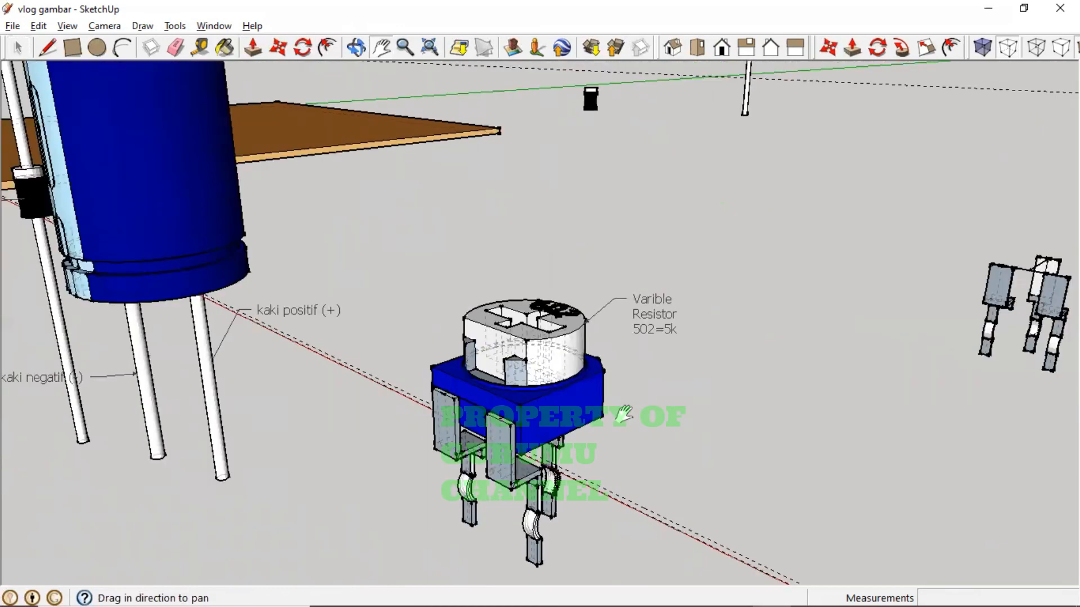
{"action": "scroll", "coordinate": [740, 411], "scroll_direction": "down", "scroll_amount": 1}
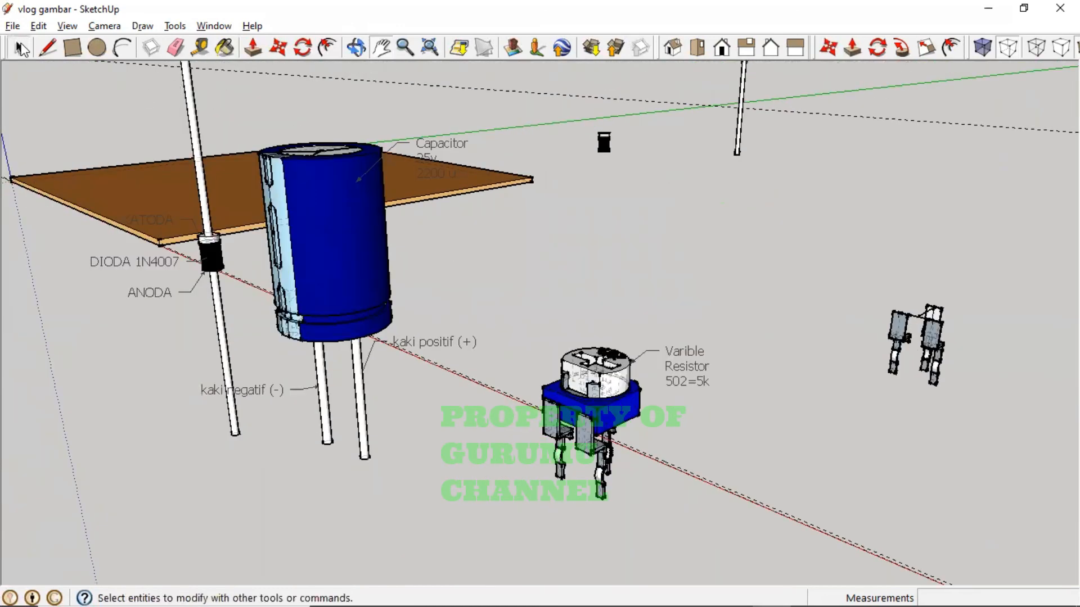
{"action": "left_click", "coordinate": [18, 50]}
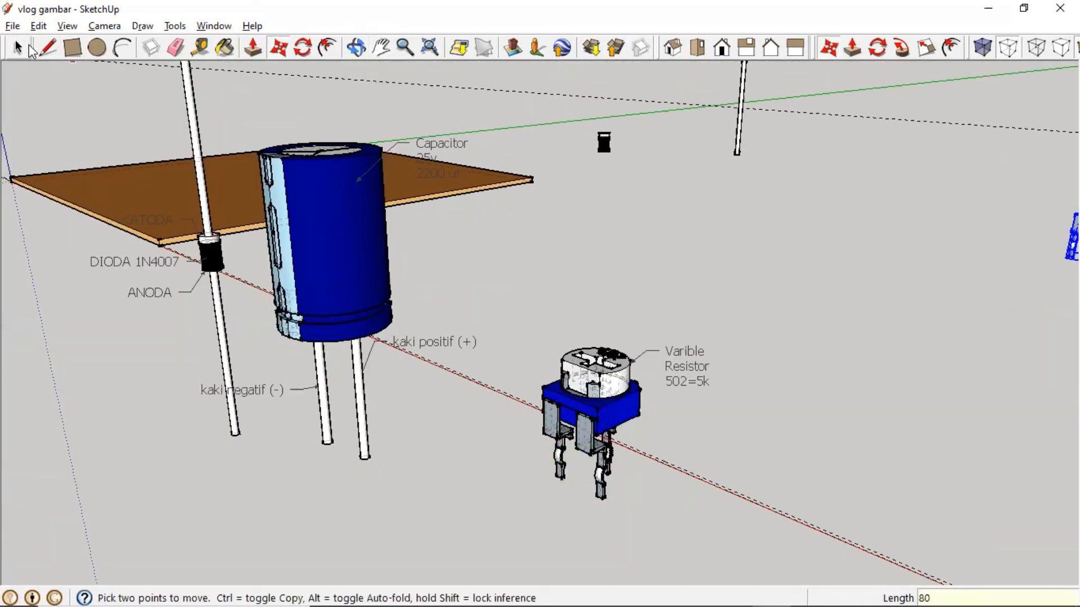
{"action": "left_click", "coordinate": [18, 48]}
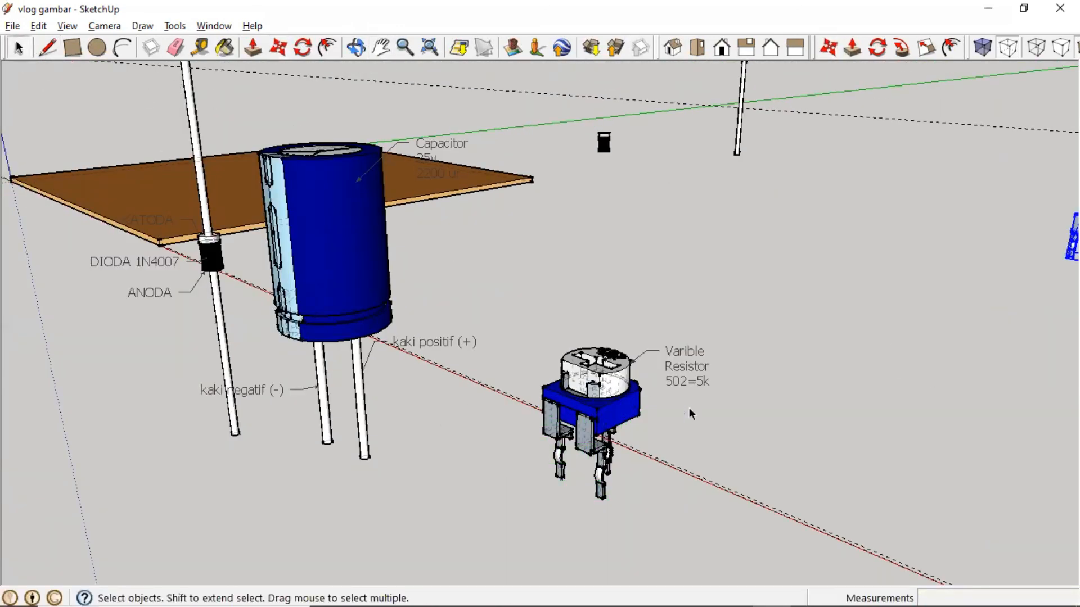
{"action": "middle_click_drag", "start_coordinate": [771, 423], "coordinate": [661, 502]}
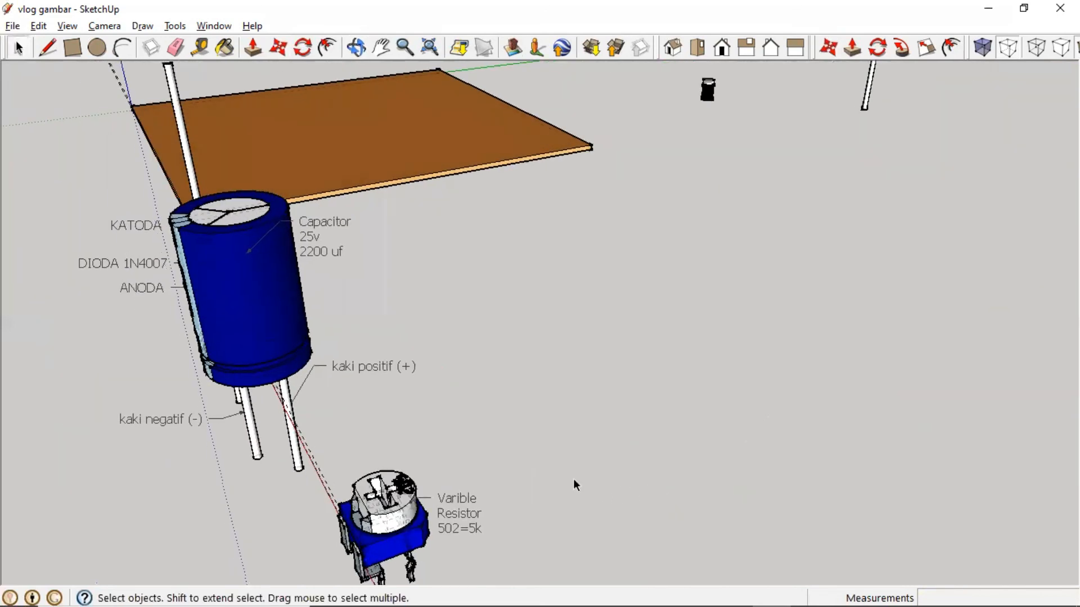
{"action": "middle_click_drag", "start_coordinate": [576, 485], "coordinate": [621, 373], "text": "shift"}
{"action": "middle_click_drag", "start_coordinate": [534, 492], "coordinate": [721, 579]}
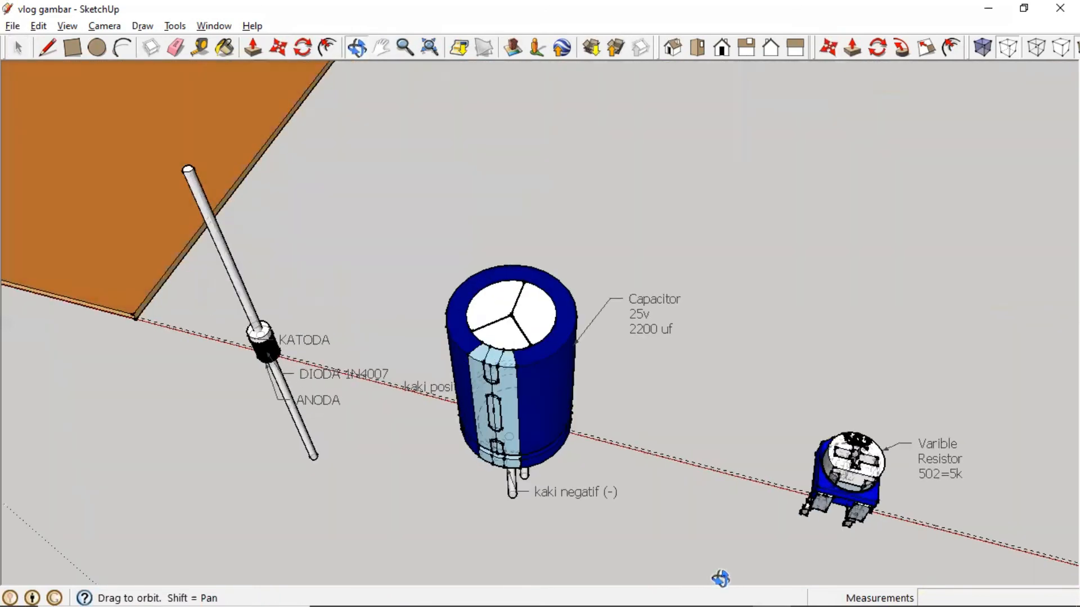
{"action": "middle_click_drag", "start_coordinate": [743, 390], "coordinate": [806, 491]}
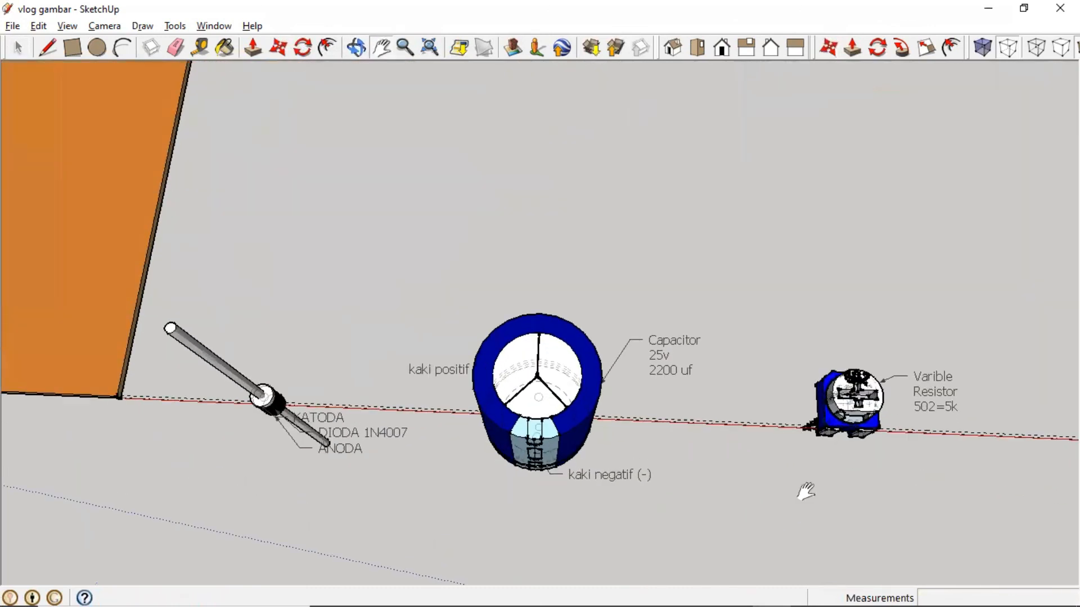
- Save the model with File > Save after abandoning the Save As window
{"action": "left_click", "coordinate": [13, 26]}
{"action": "left_click", "coordinate": [50, 102]}
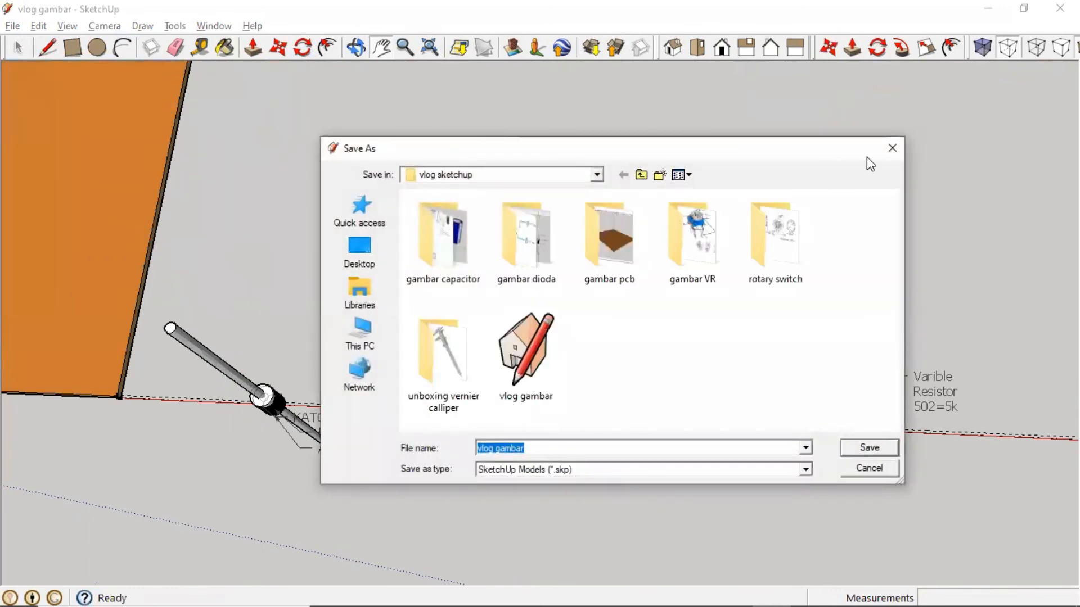
{"action": "key", "text": "Escape"}
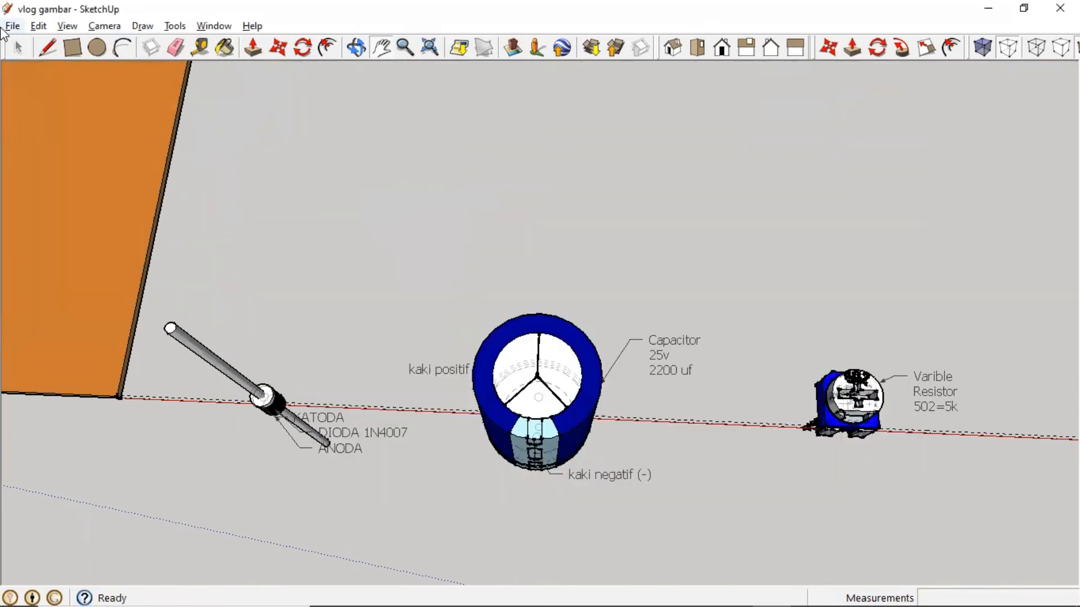
{"action": "left_click", "coordinate": [13, 26]}
{"action": "left_click", "coordinate": [62, 84]}
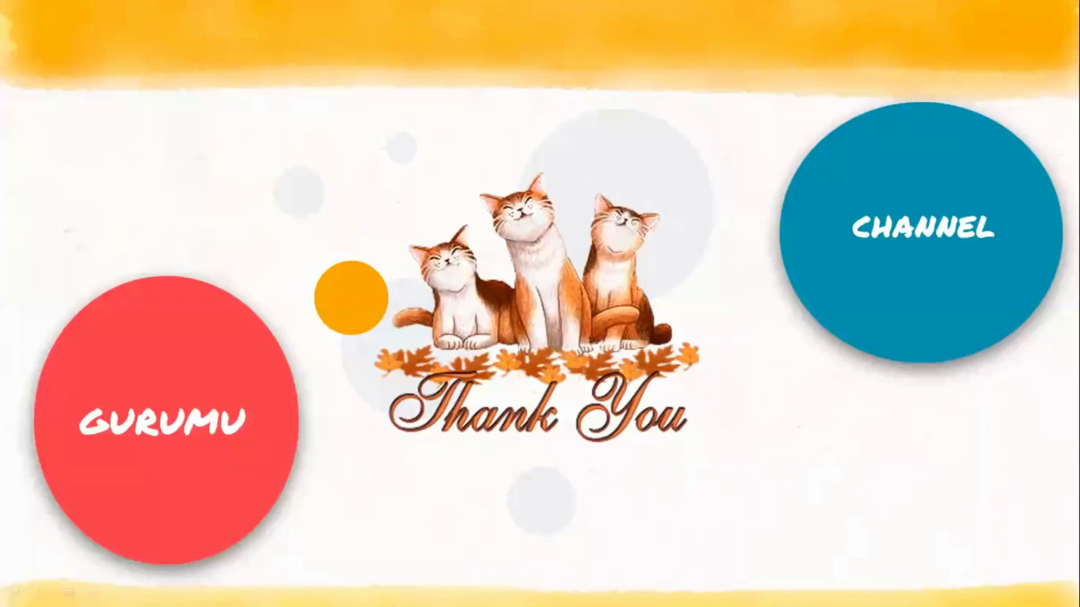